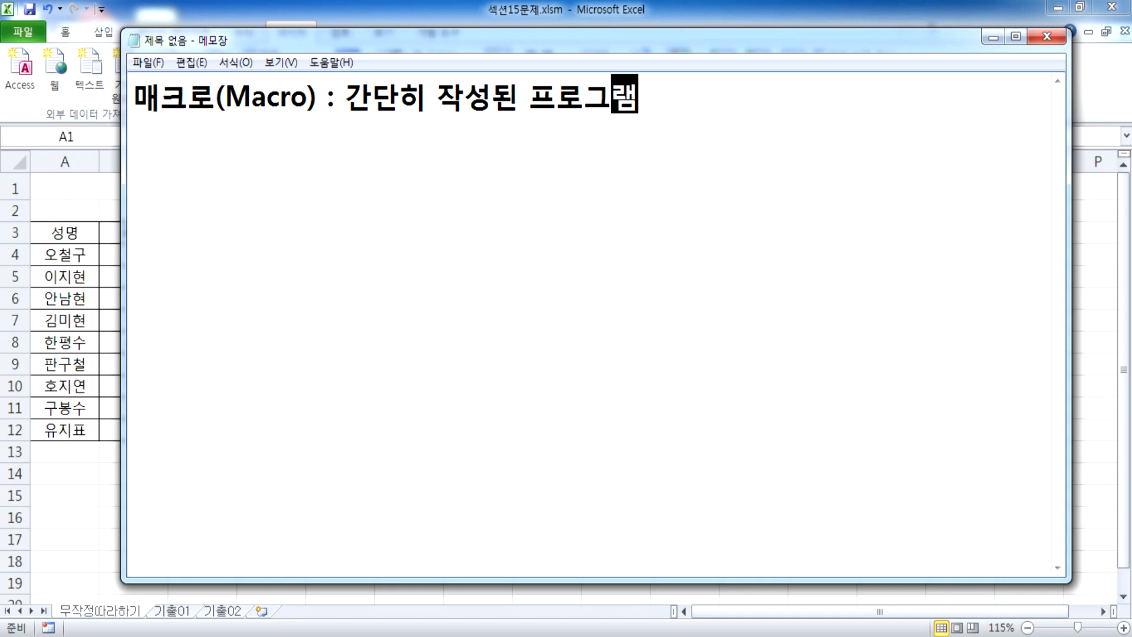
Step: Continue the macro definition in the note with ", 명령들의 모임, 코딩을 할 수도 있고,"
type(", 명")
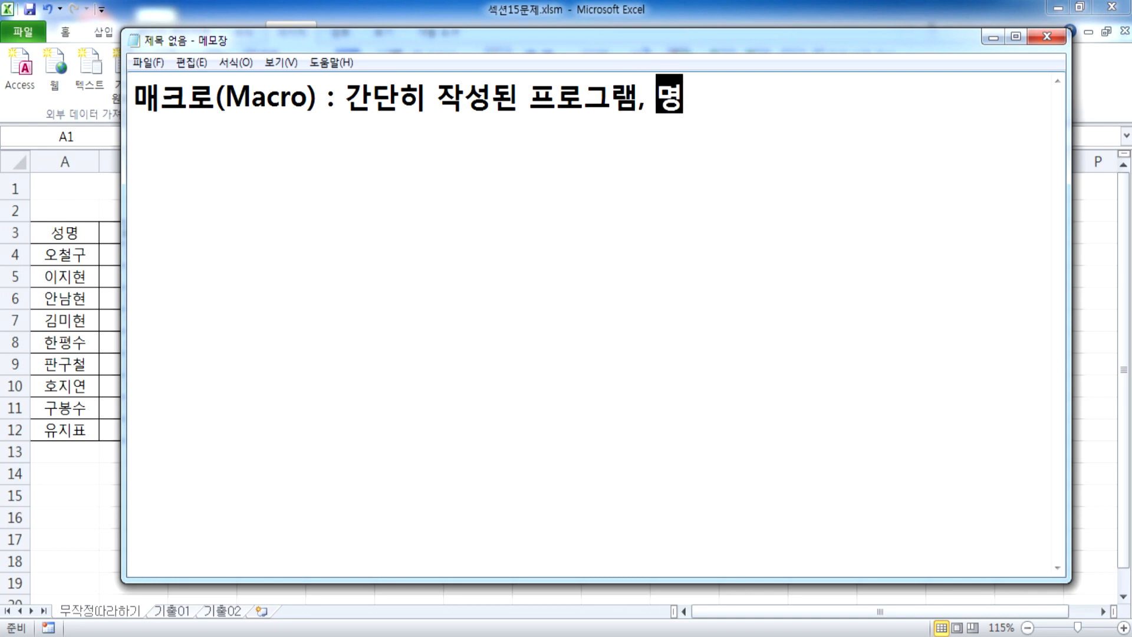
type("령들의 ㅁㅗ임")
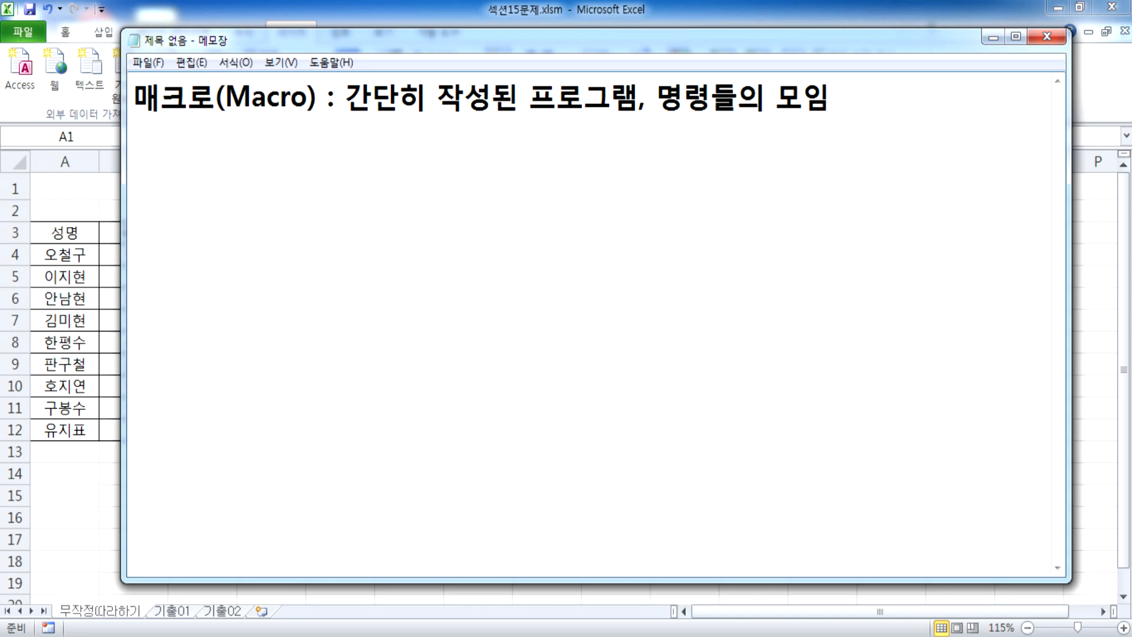
left_click(842, 104)
type(", 코딩을")
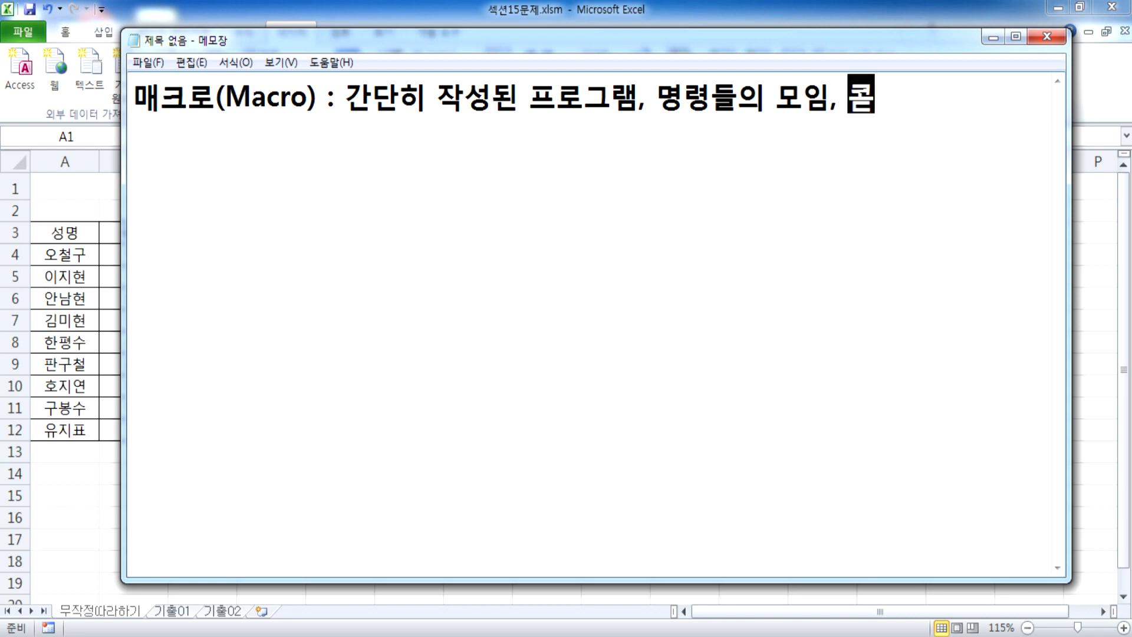
type(" 할 수ㄷ")
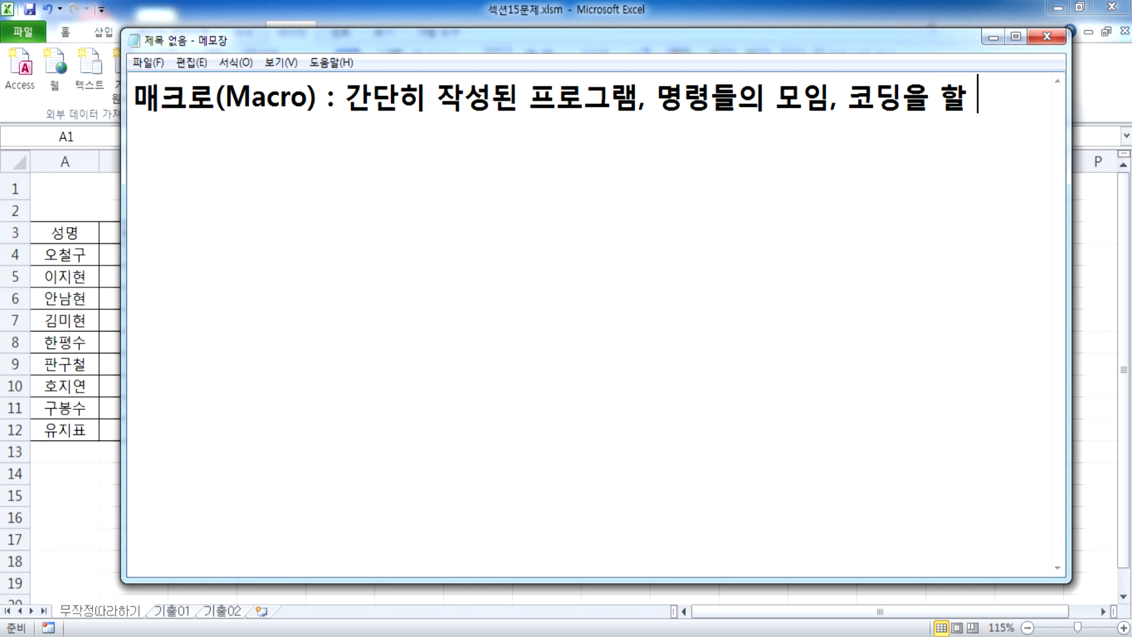
key("BackSpace")
type("고 이")
key("BackSpace")
key("BackSpace")
key("BackSpace")
key("BackSpace")
type("ㄷㅗ 있고,")
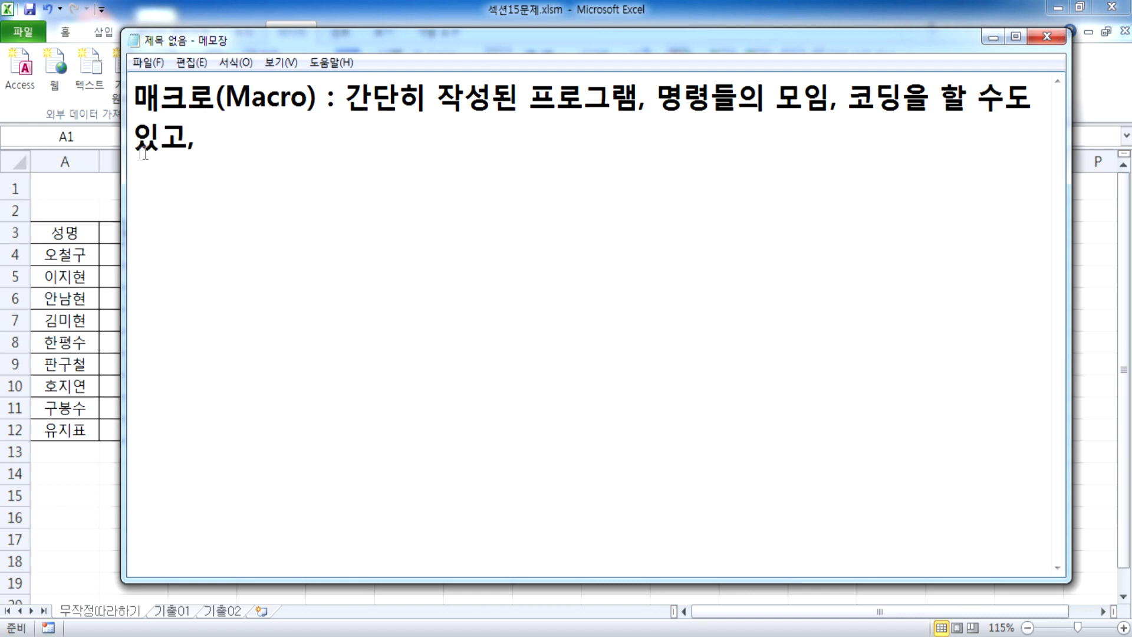
Step: Widen the note window and complete the sentence with "마우스나 키보드의 동작을 연결시켜서 작업할 수 도 있다.", ending on a new line
left_click_drag(126, 166, 5, 152)
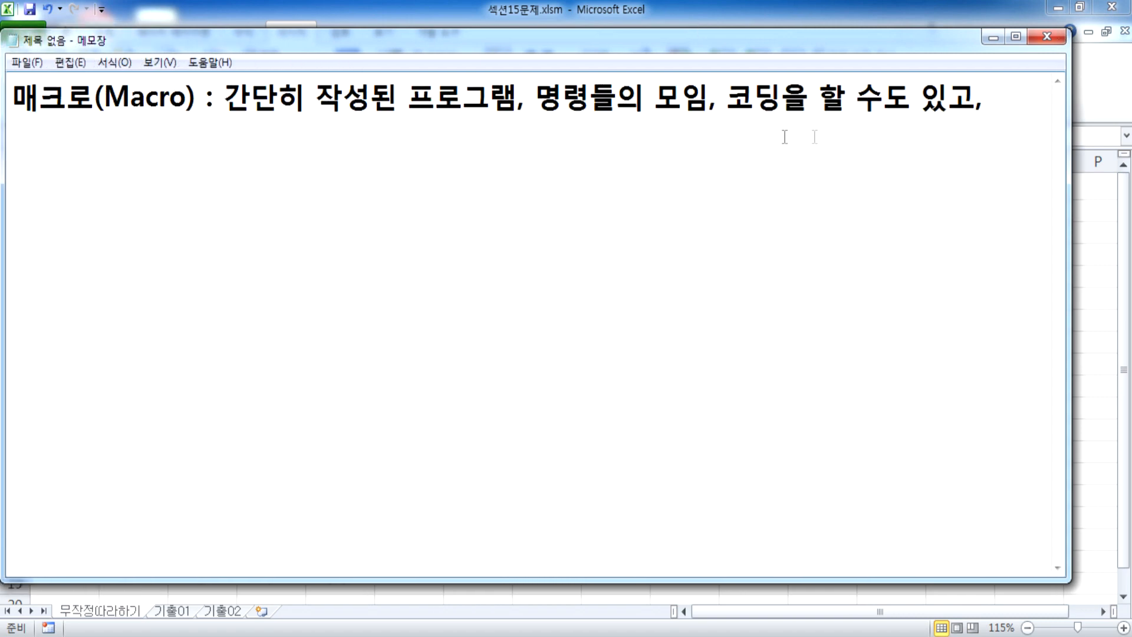
left_click_drag(1070, 147, 1125, 150)
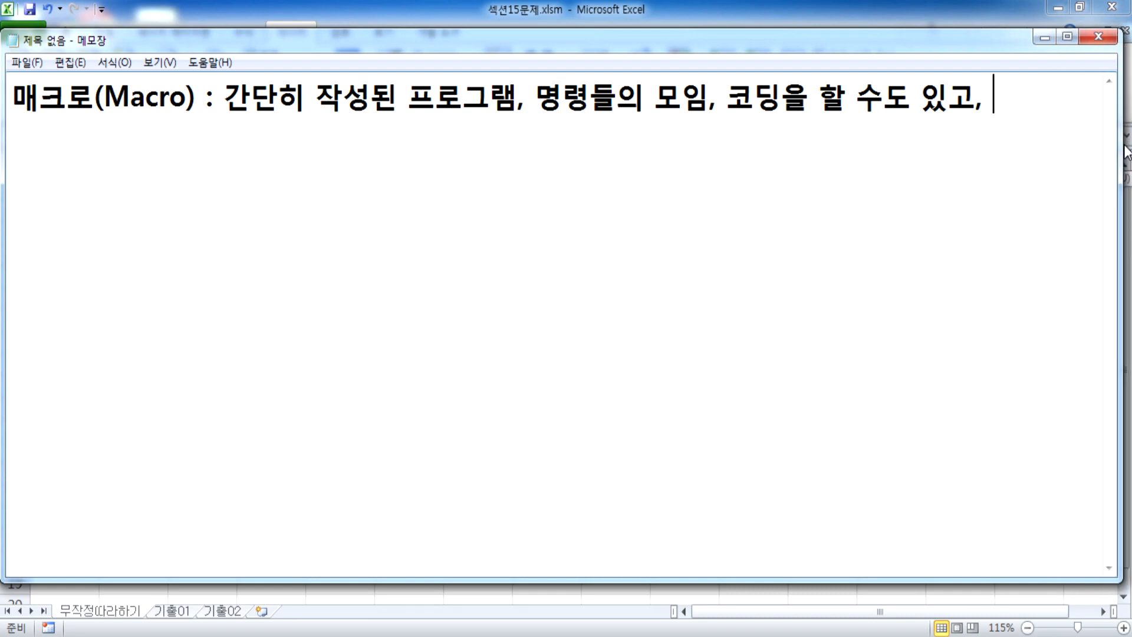
type("마유")
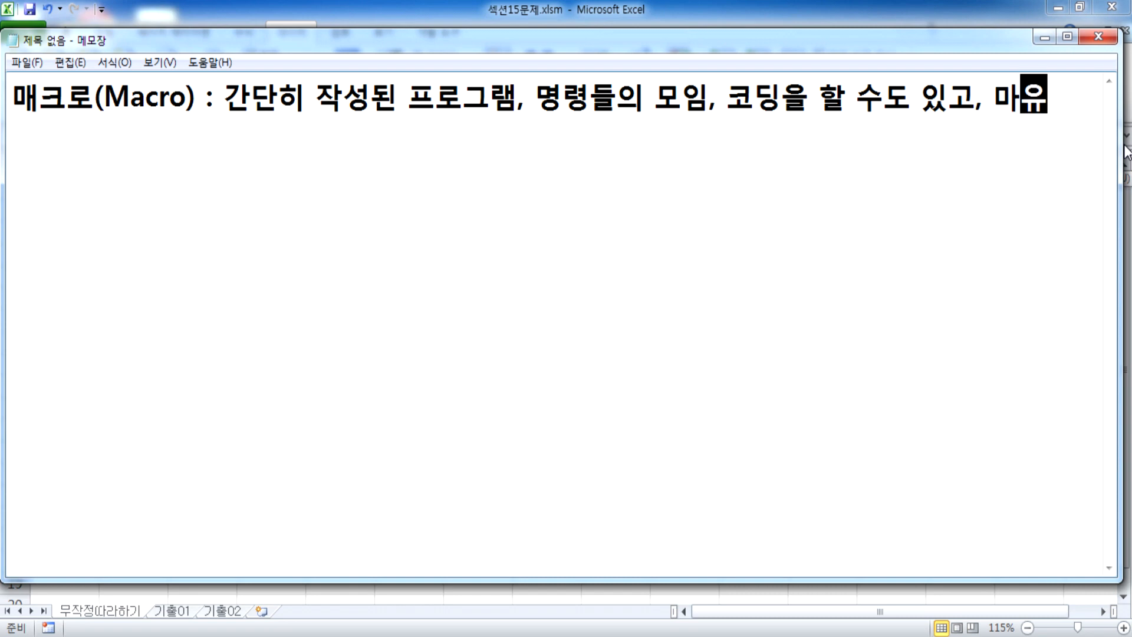
key("BackSpace")
type("우")
type("스나 키보")
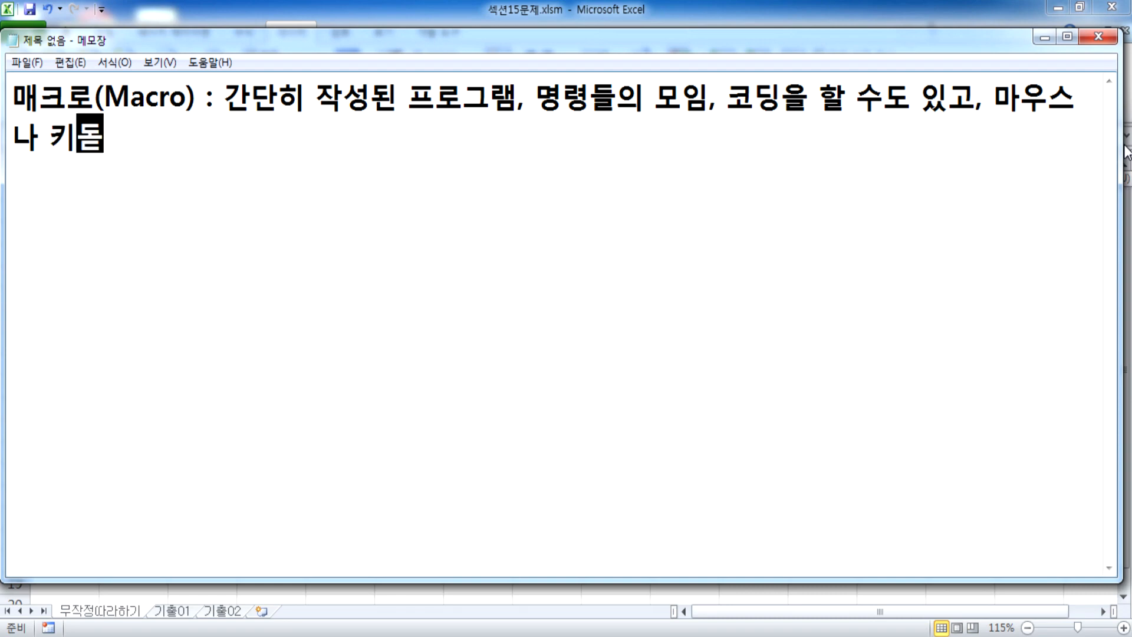
type("드의 동작을 ")
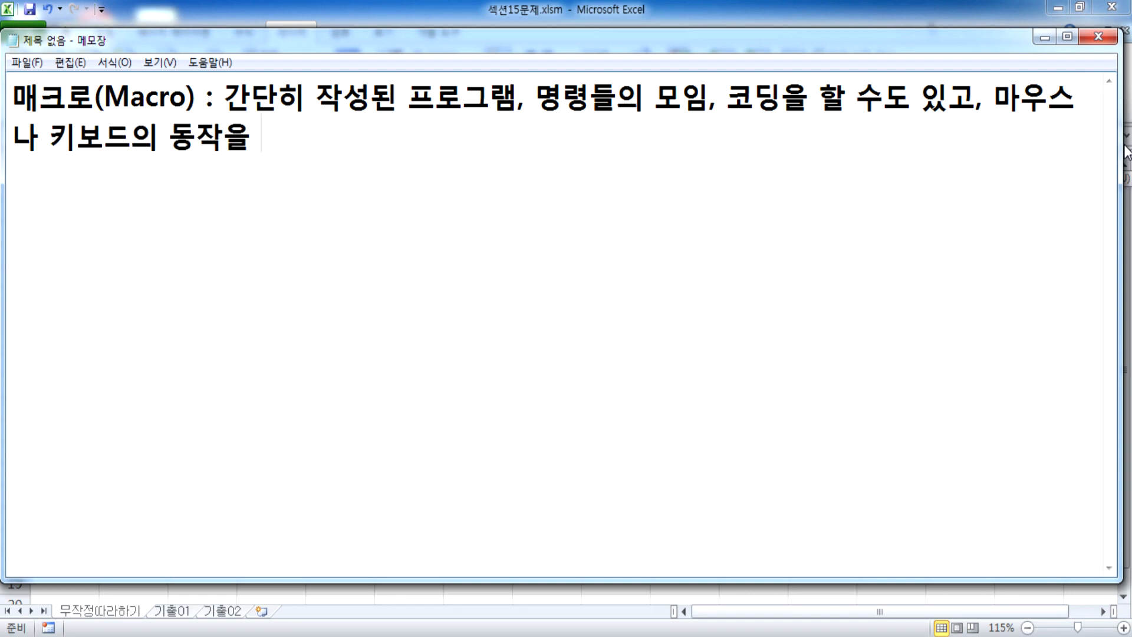
type("연결싴")
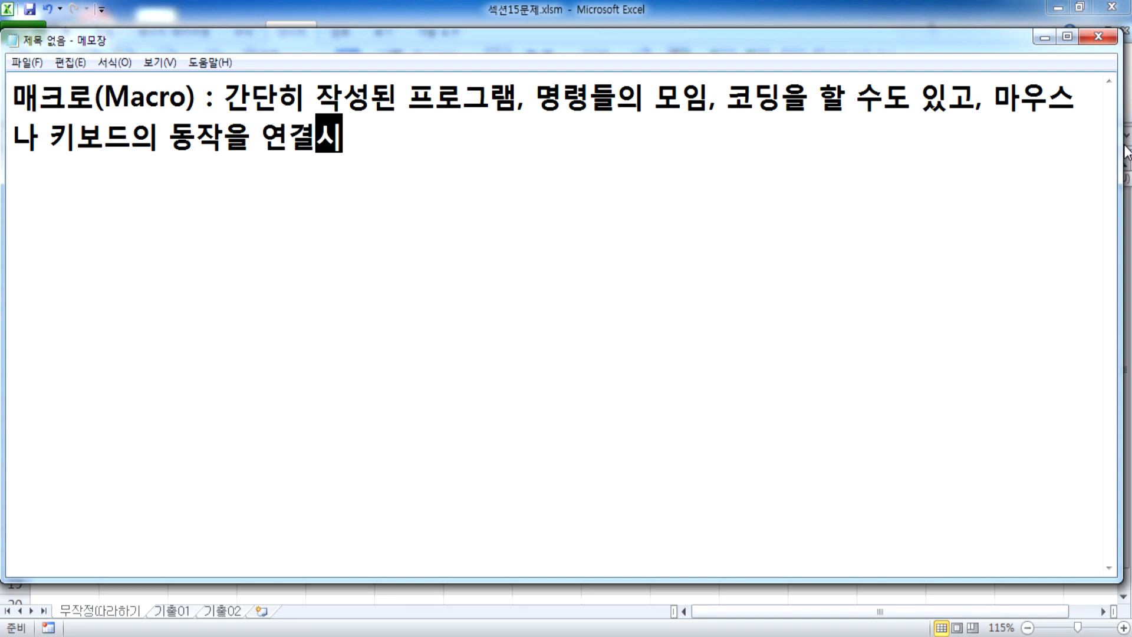
type("켜서 작업할 수 도 이ㅆ다.")
key("Return")
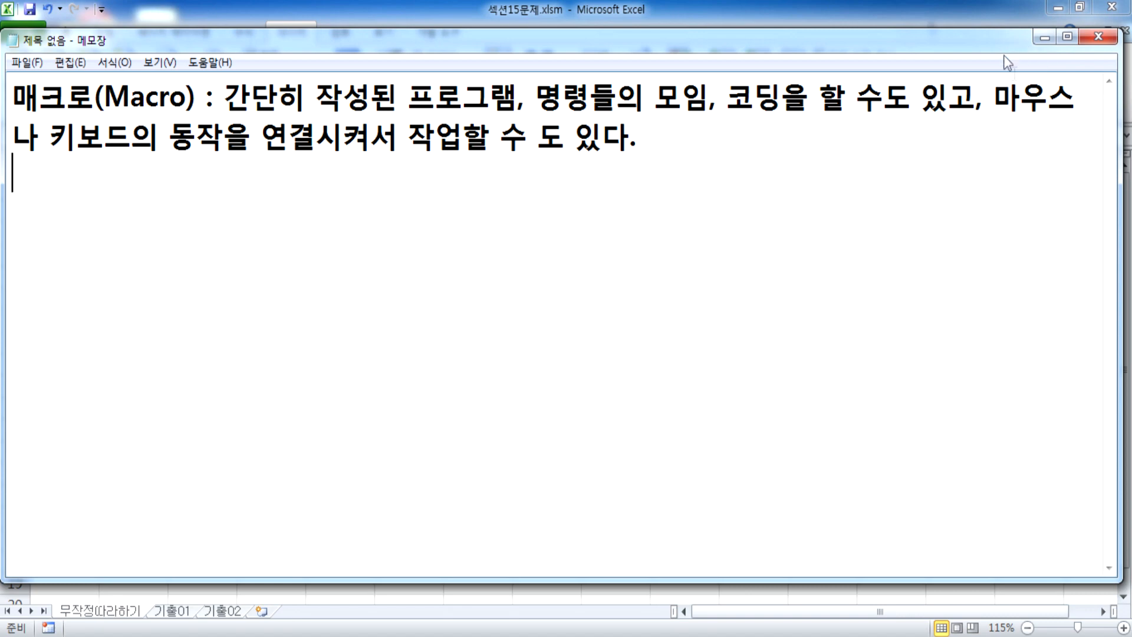
Step: Switch to the Excel workbook 섹션15문제.xlsm and select the first student's 합계 cell, F4
key("alt+Tab")
left_click(411, 255)
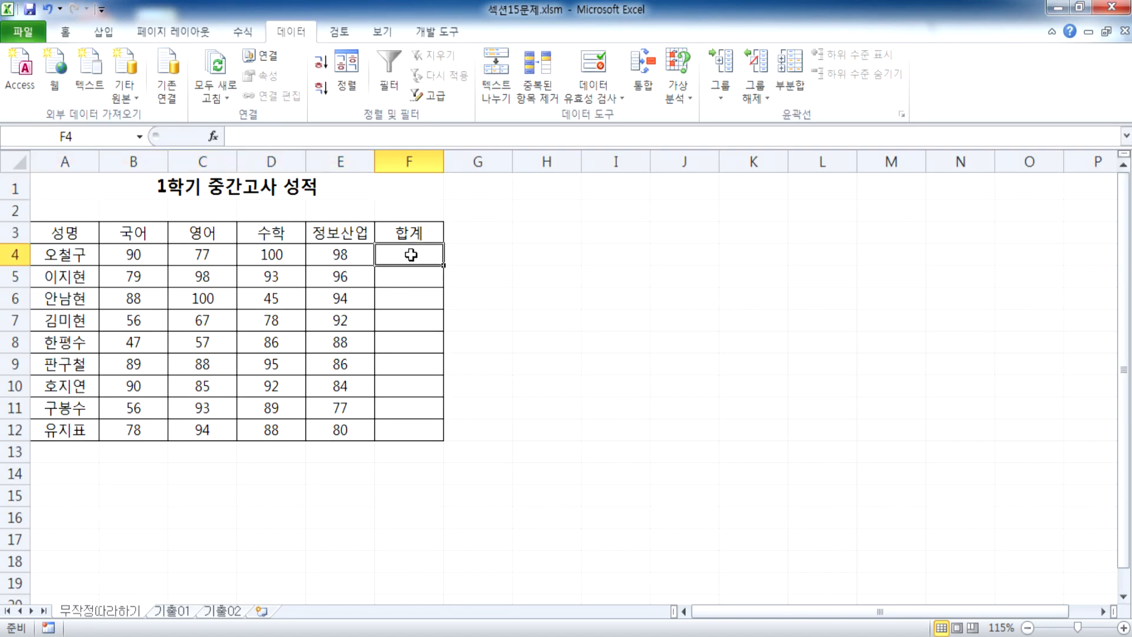
left_click_drag(133, 254, 345, 254)
left_click(403, 253)
left_click_drag(443, 265, 439, 437)
left_click(425, 428)
left_click(420, 259)
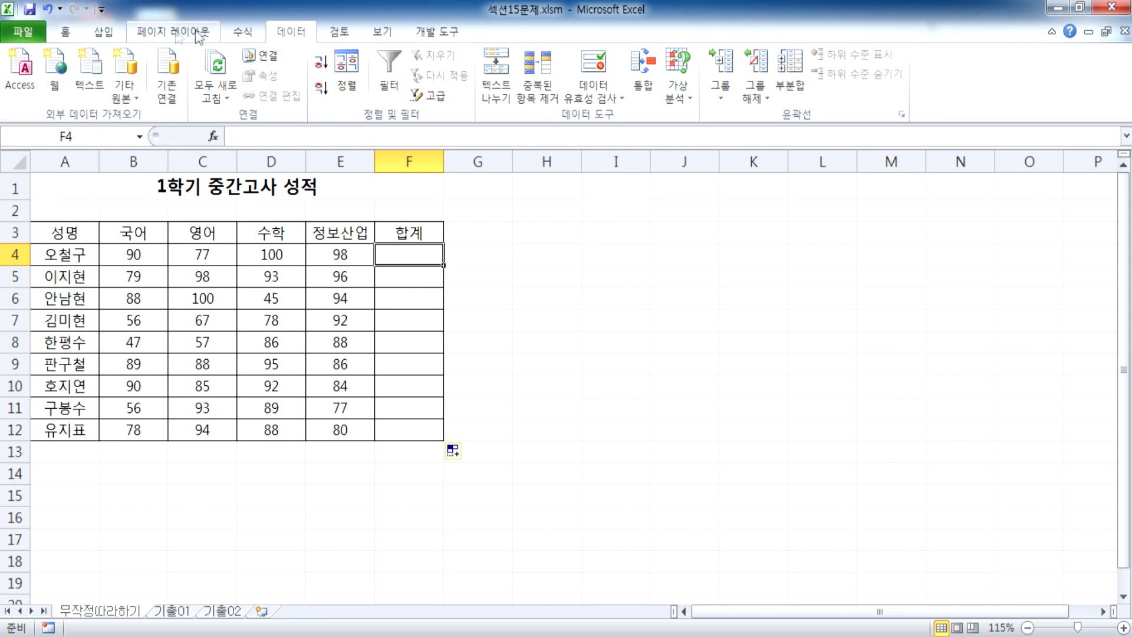
Step: Sum B4:E4 into F4 with AutoSum and fill the formula down to F12
left_click(243, 31)
left_click(63, 63)
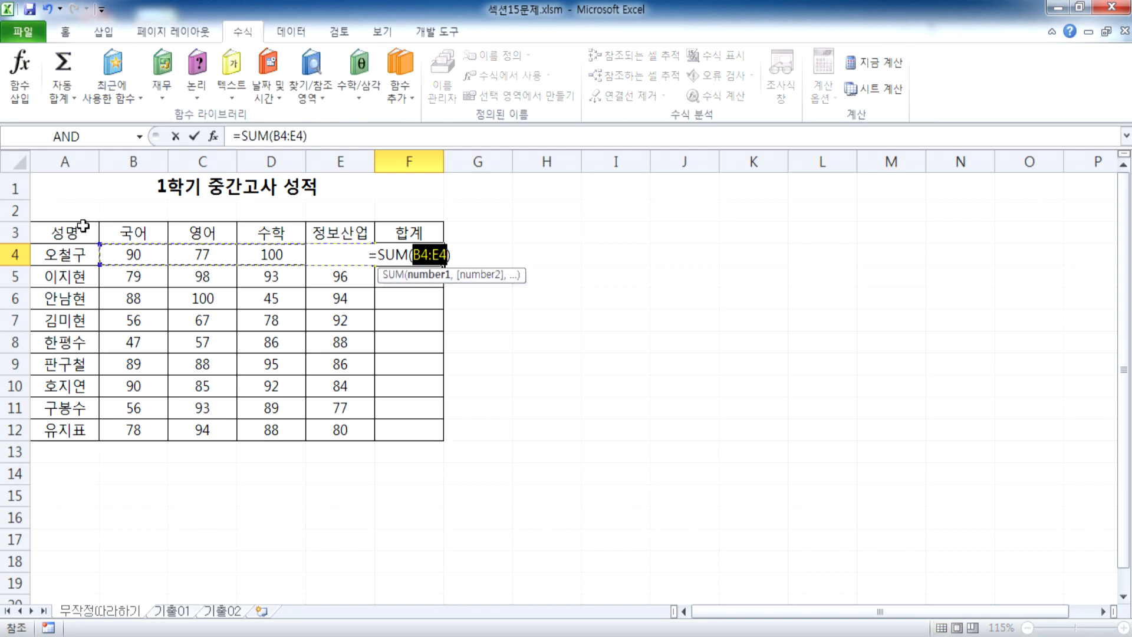
key("Return")
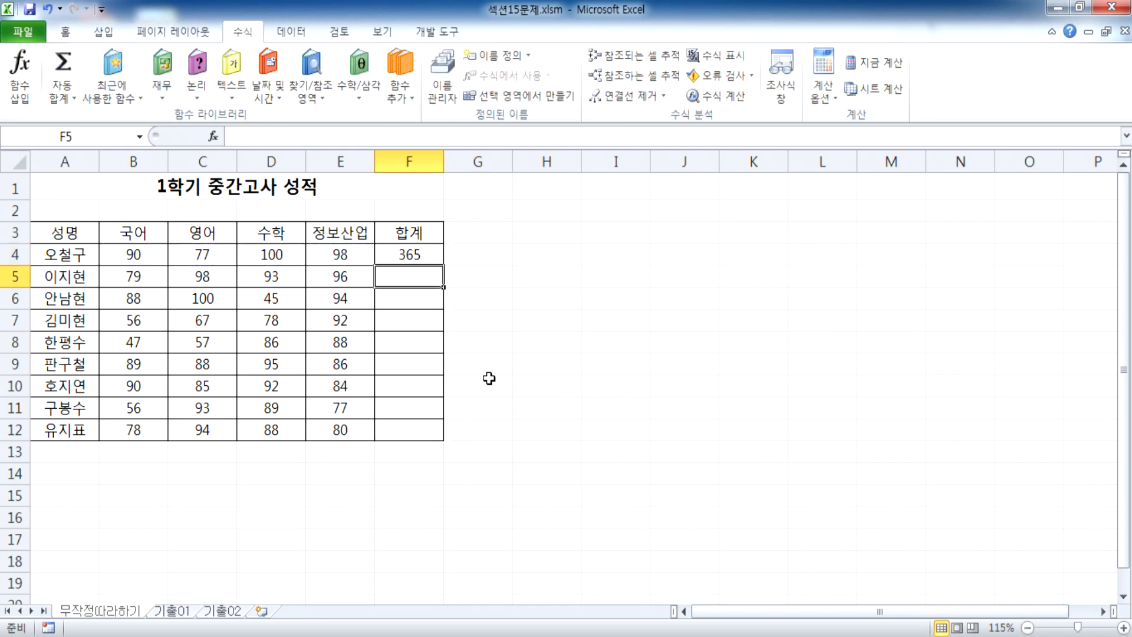
left_click(425, 254)
left_click_drag(444, 265, 444, 443)
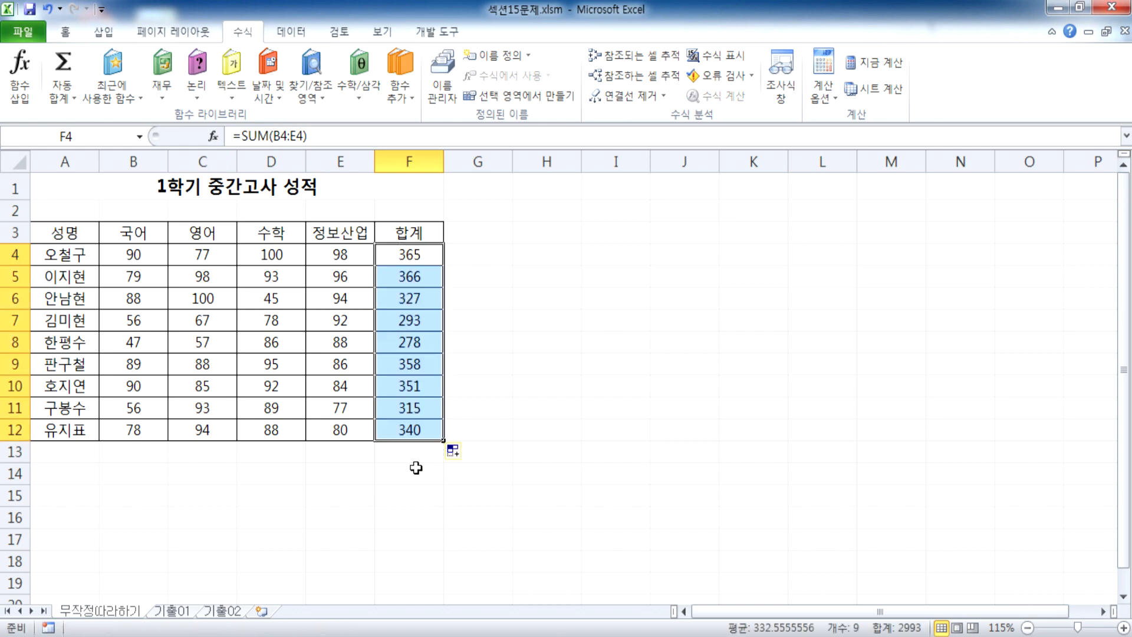
left_click(405, 459)
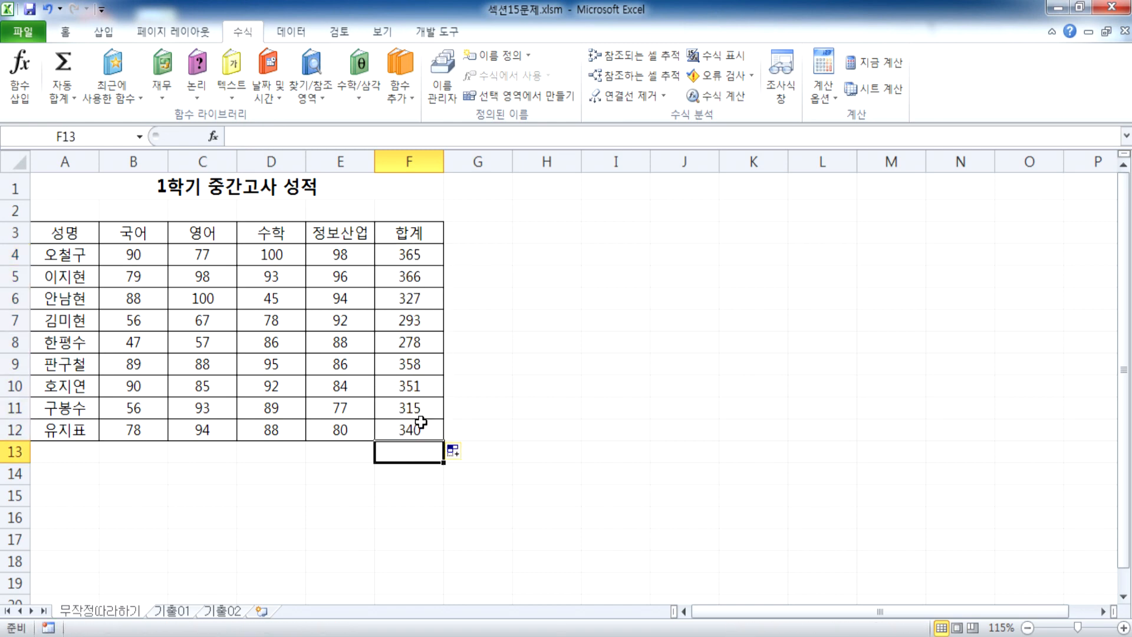
Step: Clear the filled-down totals from F4:F12
left_click_drag(410, 253, 434, 429)
key("Delete")
left_click(543, 362)
Step: Total every student's scores at once by applying AutoSum to the range B4:F12
left_click(142, 255)
left_click_drag(142, 254, 401, 424)
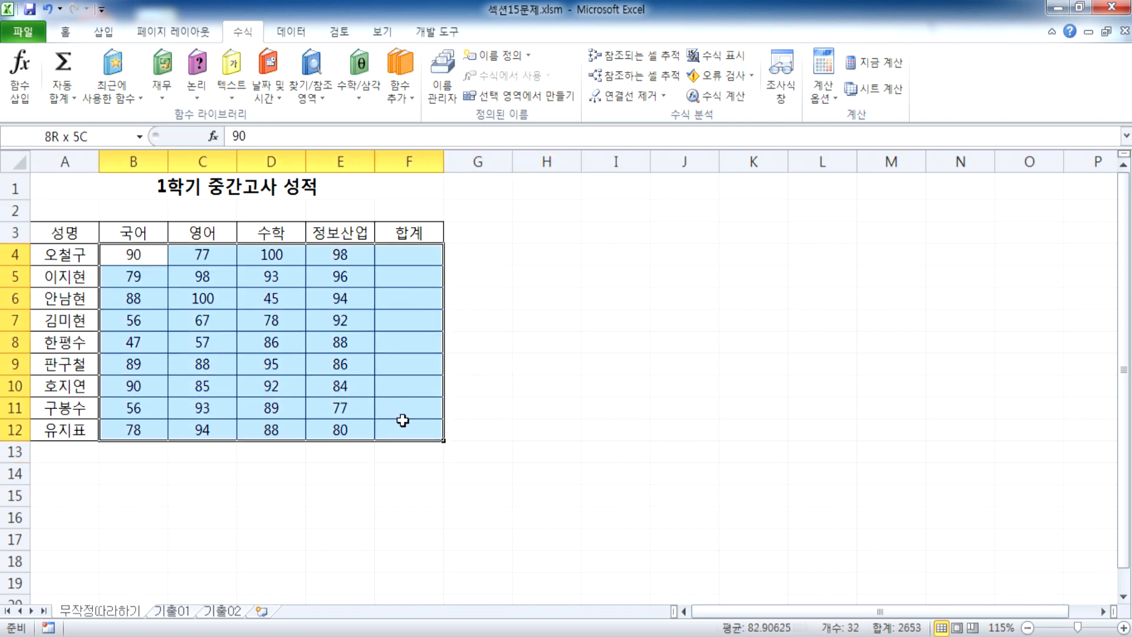
left_click(65, 62)
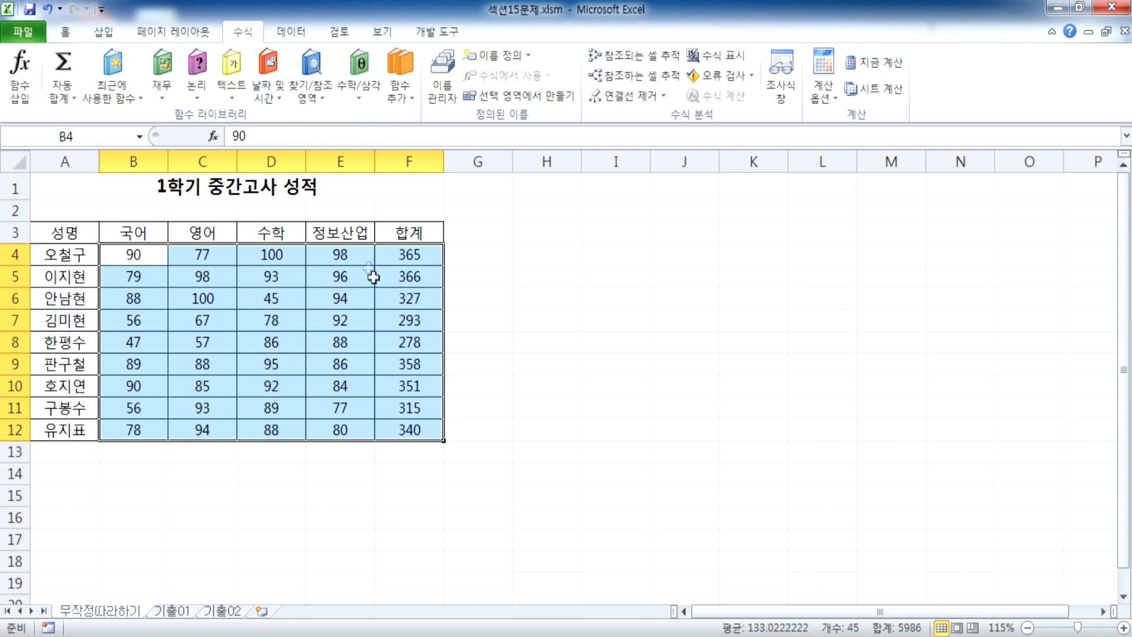
left_click(407, 255)
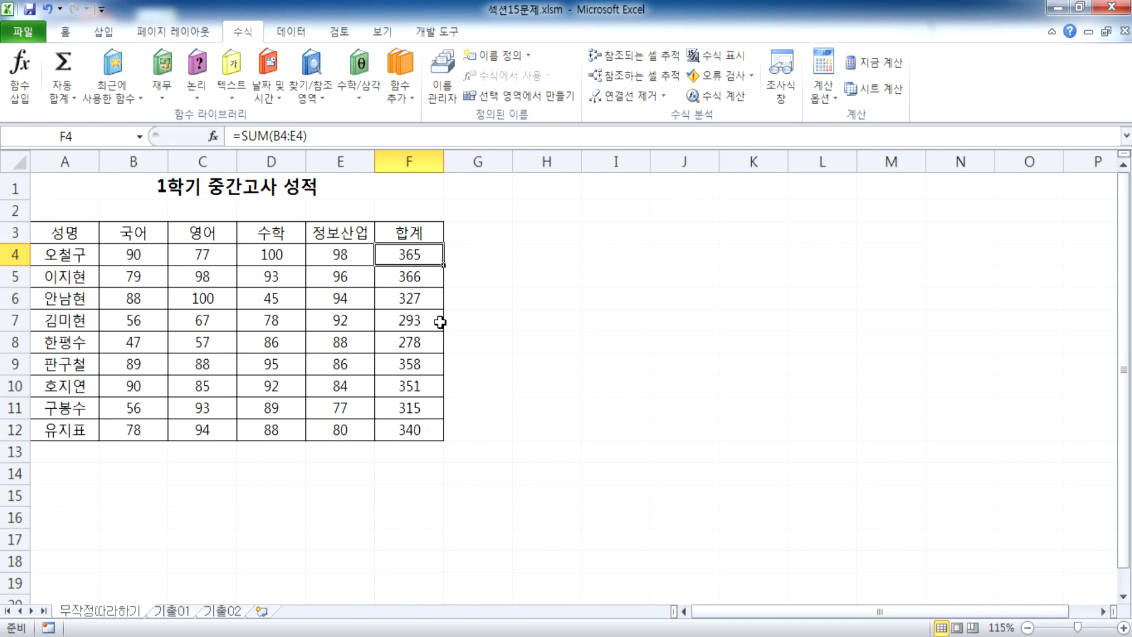
Step: Delete the AutoSum results from the 합계 column (F4:F12) and select the title cell A1
left_click_drag(412, 259, 412, 434)
key("Delete")
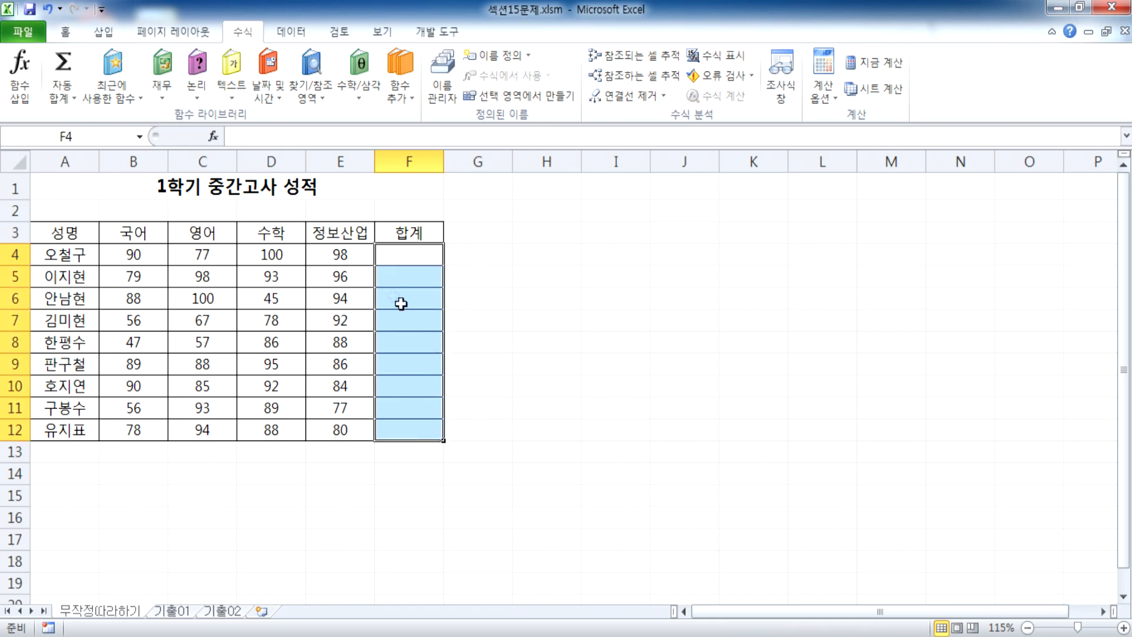
left_click(116, 189)
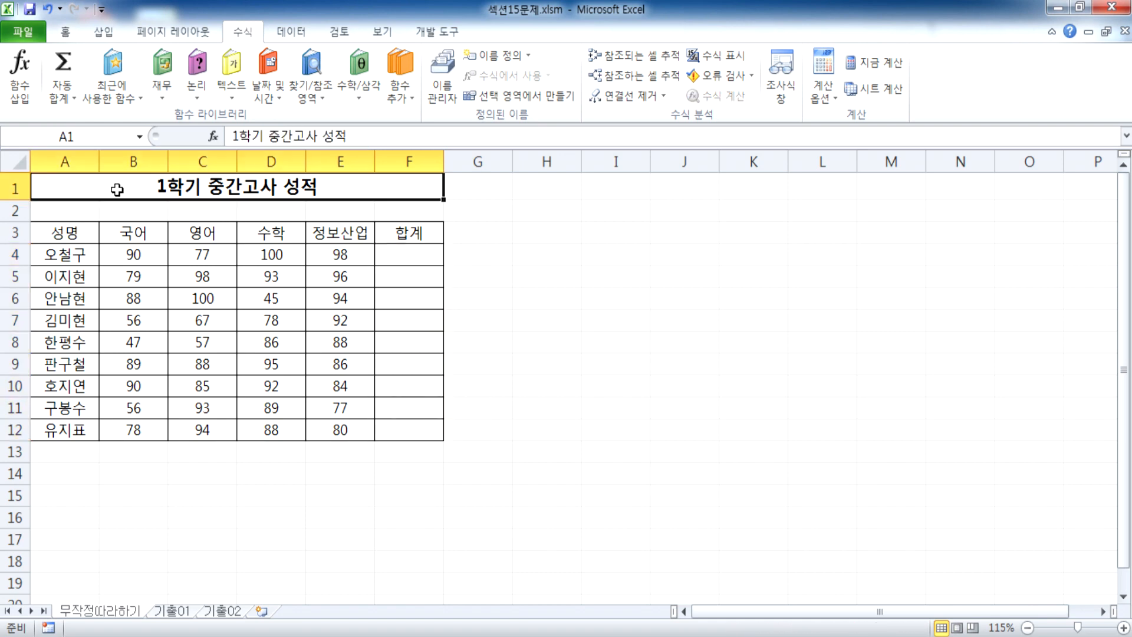
Step: View the 개발 도구 commands and open the 리본 사용자 지정 settings in Excel Options
left_click(435, 34)
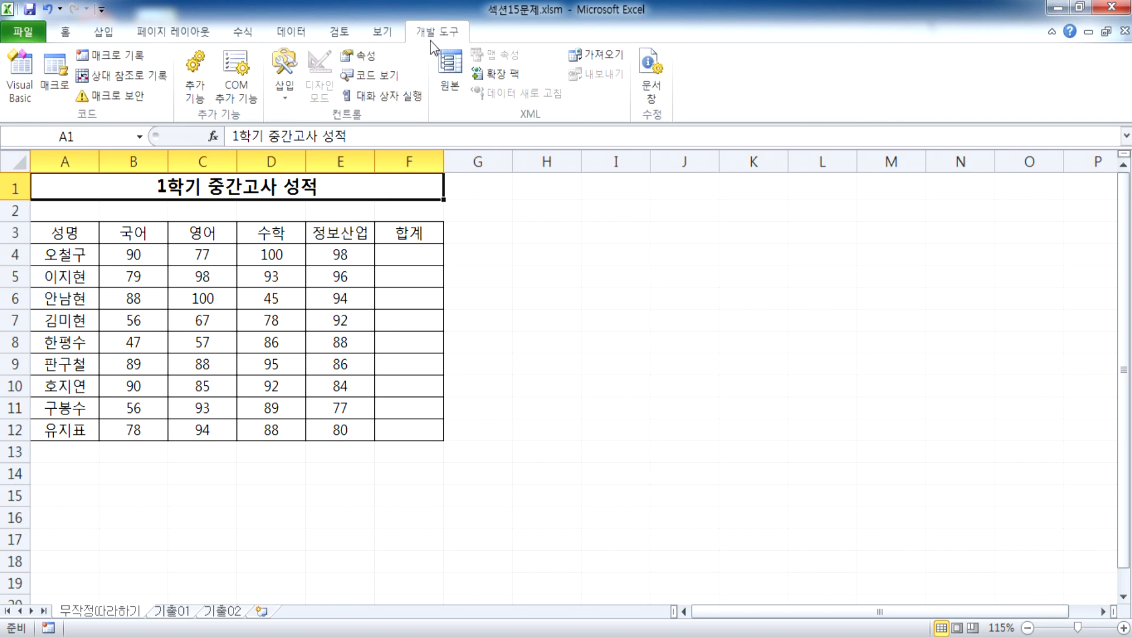
left_click(69, 32)
left_click(30, 33)
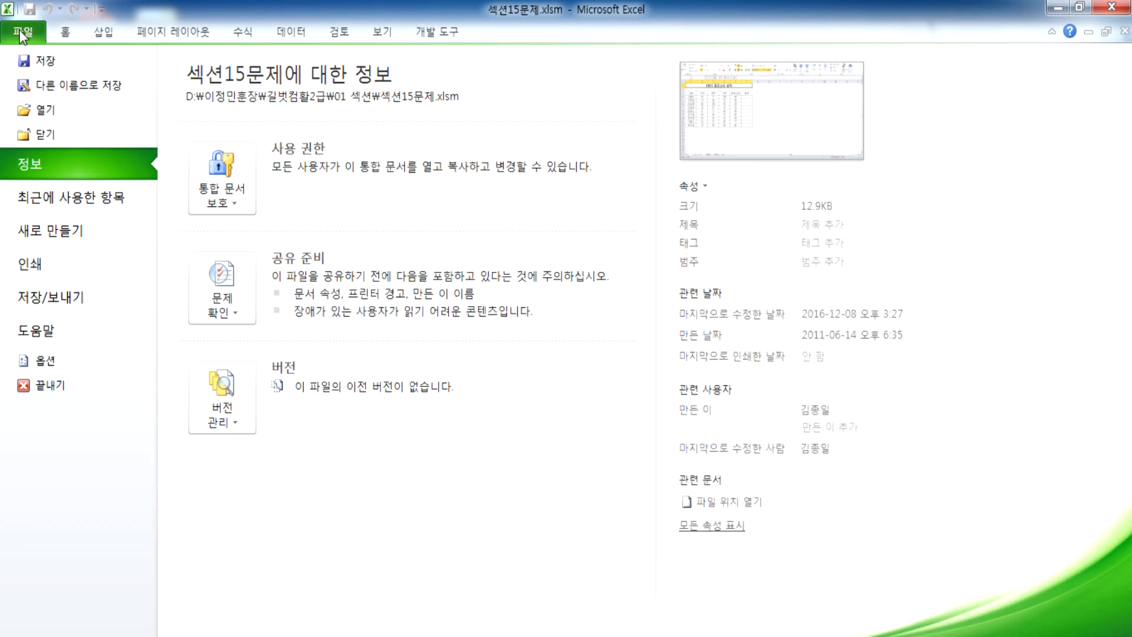
left_click(24, 35)
left_click(23, 33)
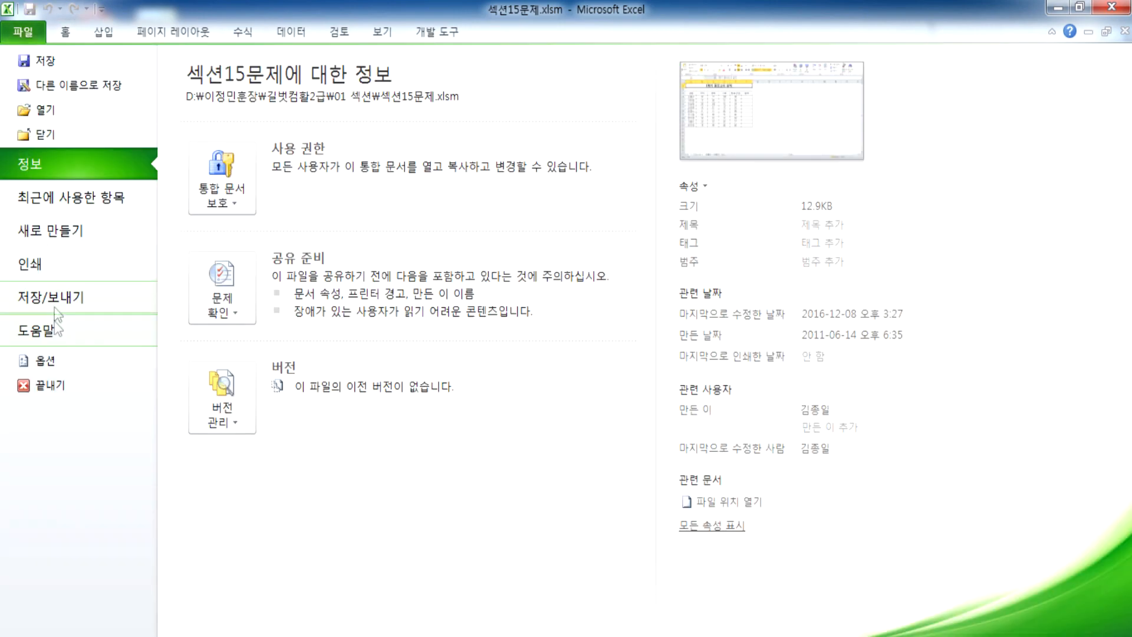
left_click(47, 360)
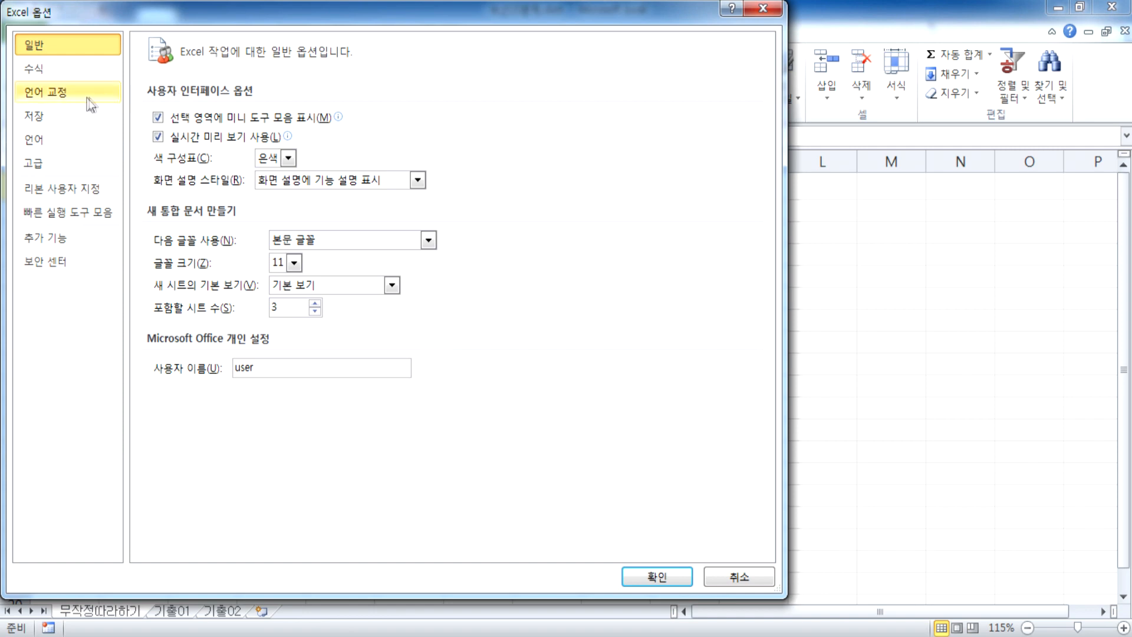
left_click(43, 189)
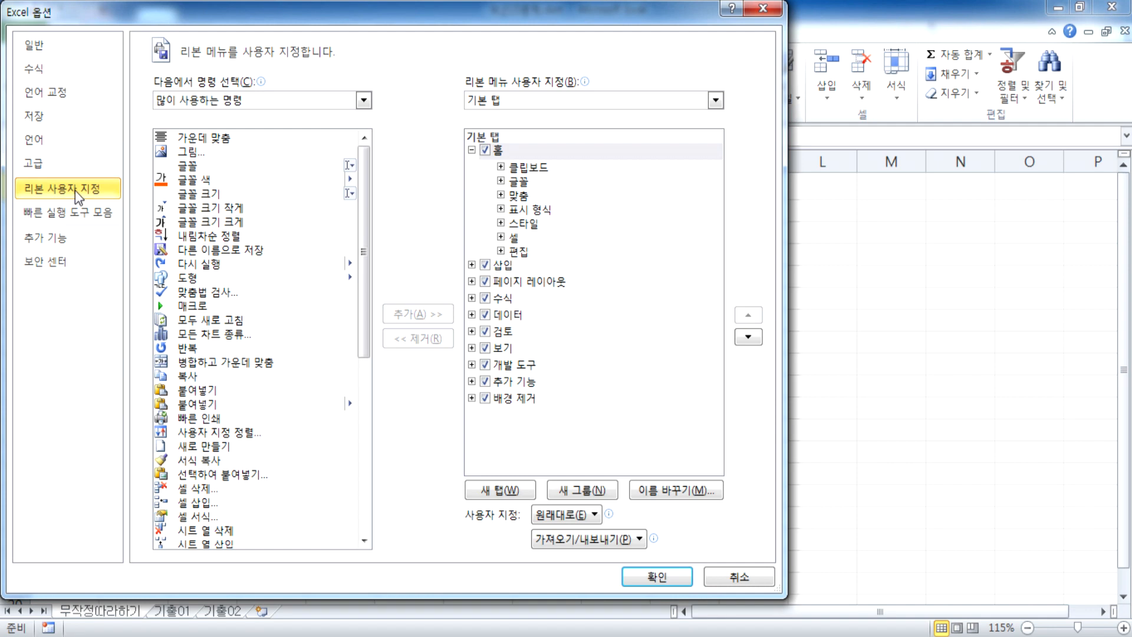
Step: Launch Microsoft Office Excel 2007 from the installed Microsoft Office programs
key("super")
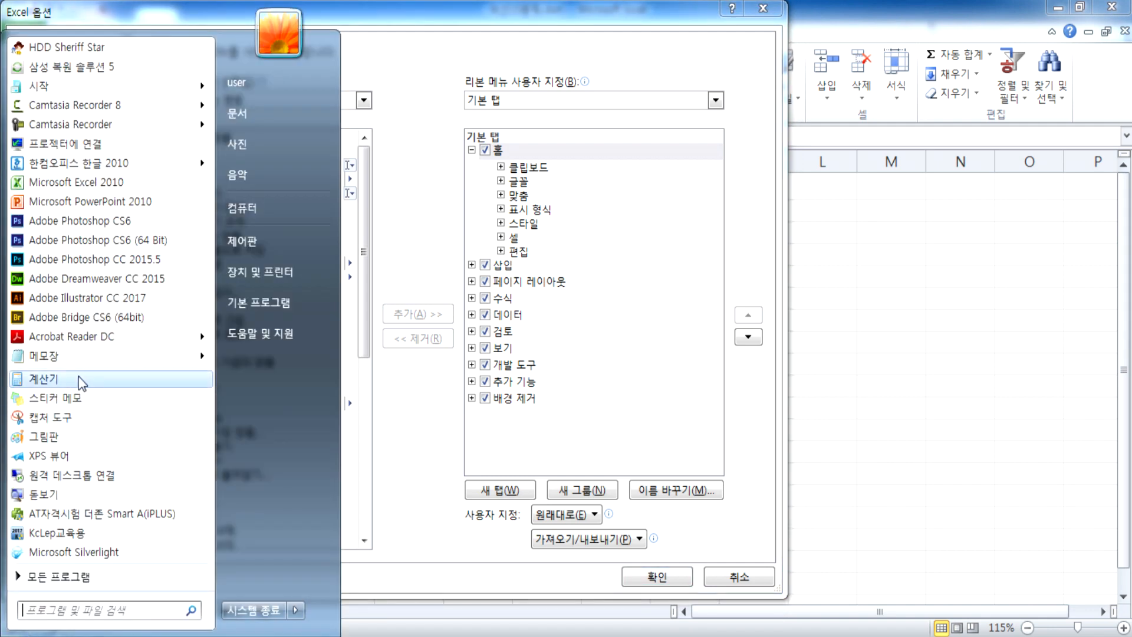
left_click(63, 578)
scroll(136, 342, "down", 3)
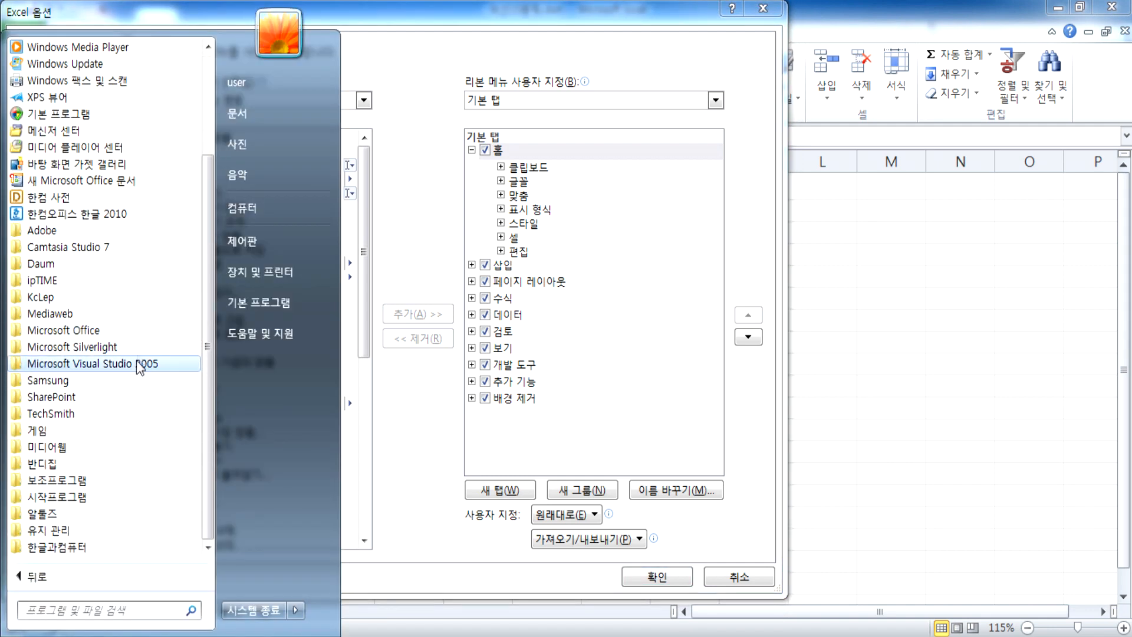
left_click(70, 330)
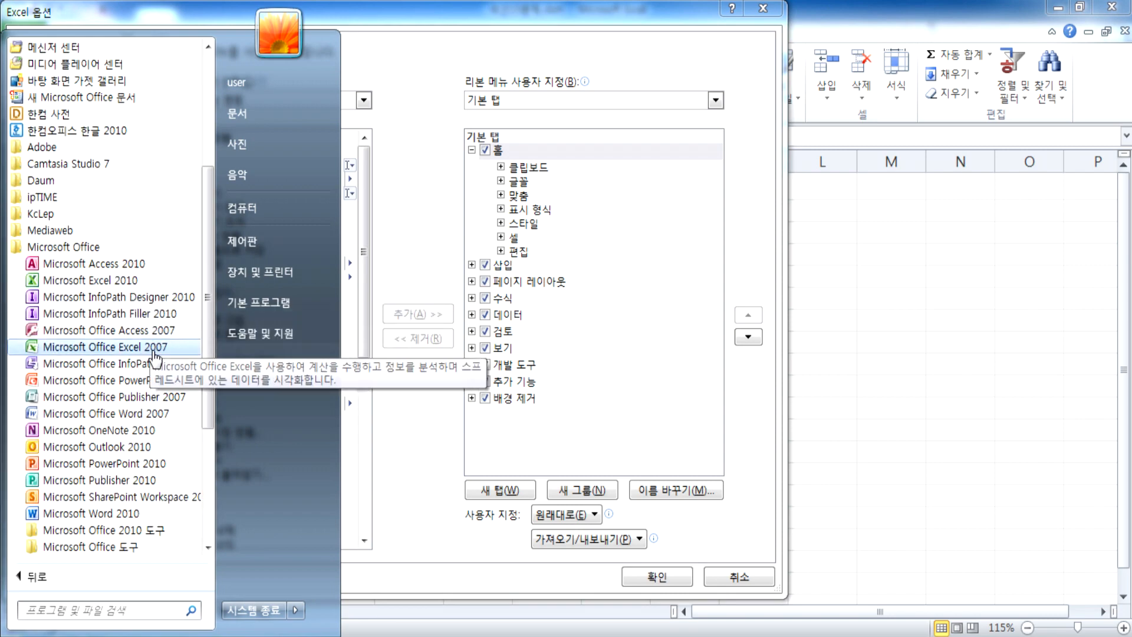
left_click(151, 348)
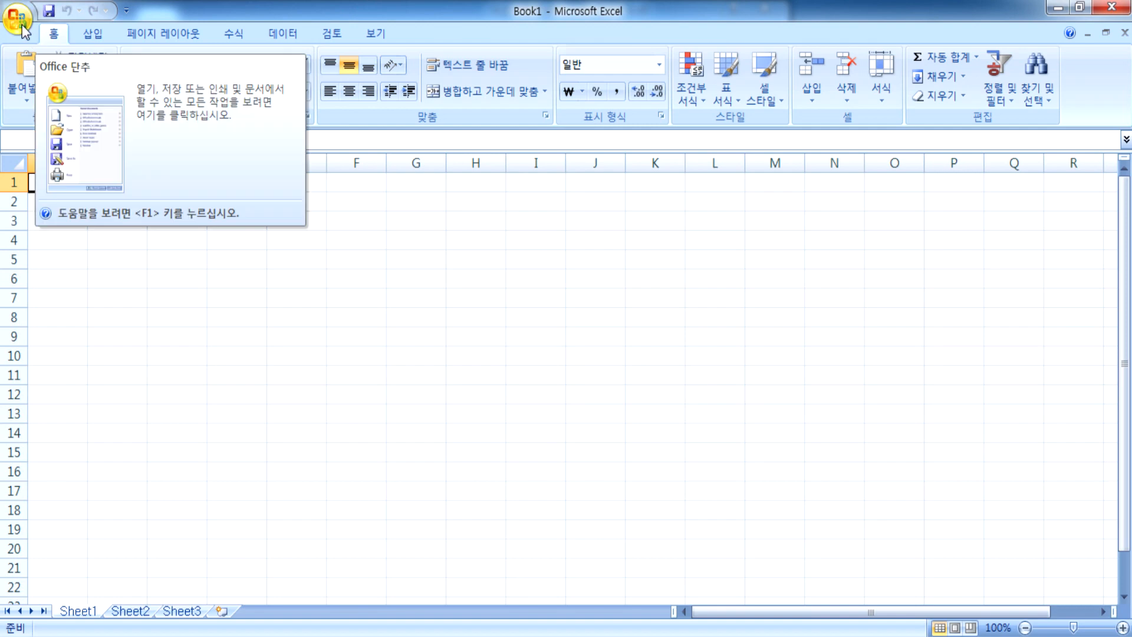
Step: Enable the option to show the 개발 도구 tab in the Excel 2007 options and view that tab
left_click(22, 23)
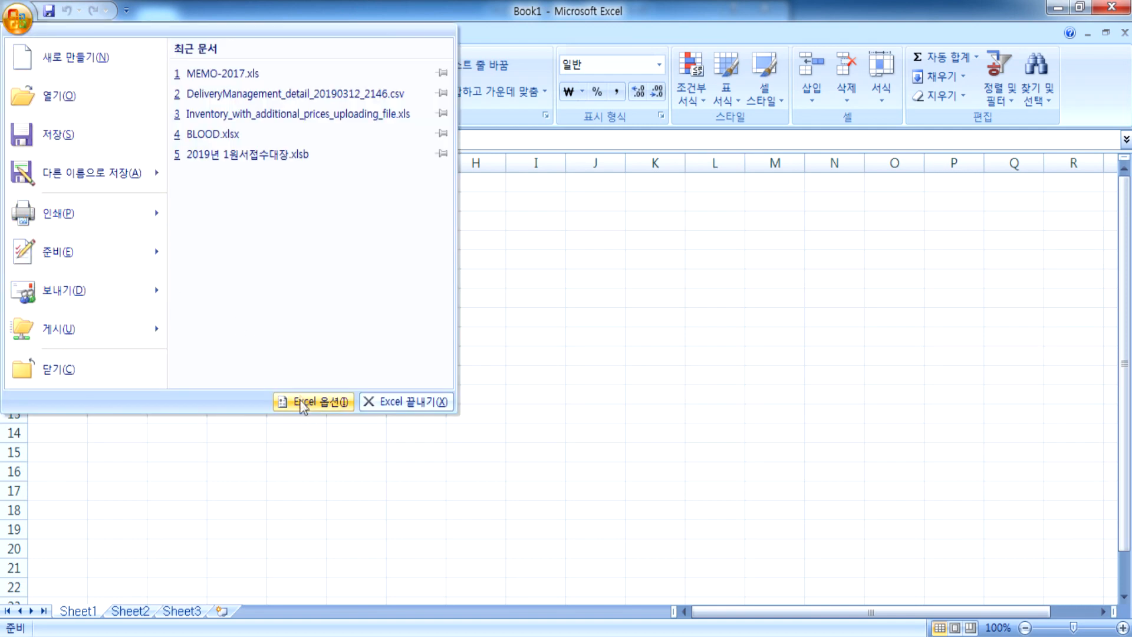
left_click(338, 402)
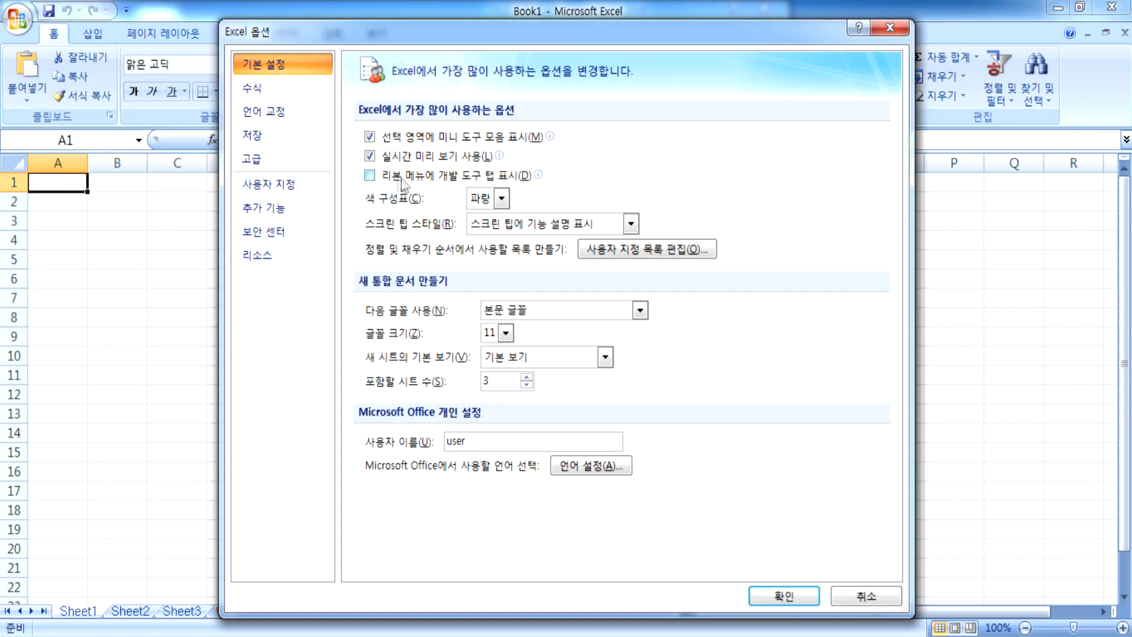
left_click(369, 176)
left_click(370, 176)
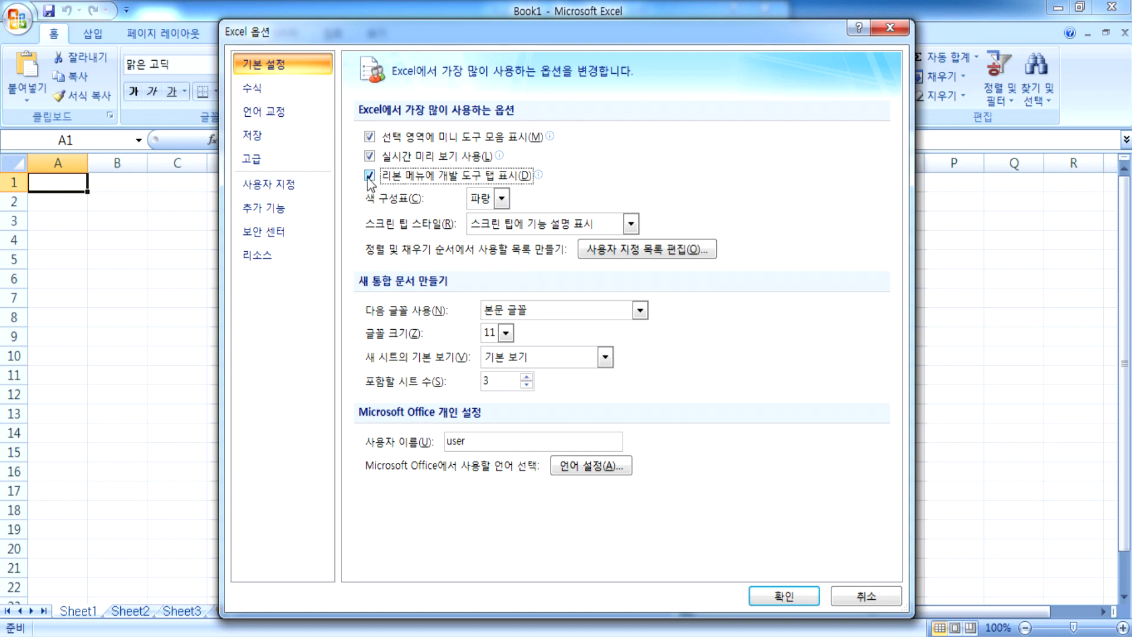
left_click(792, 601)
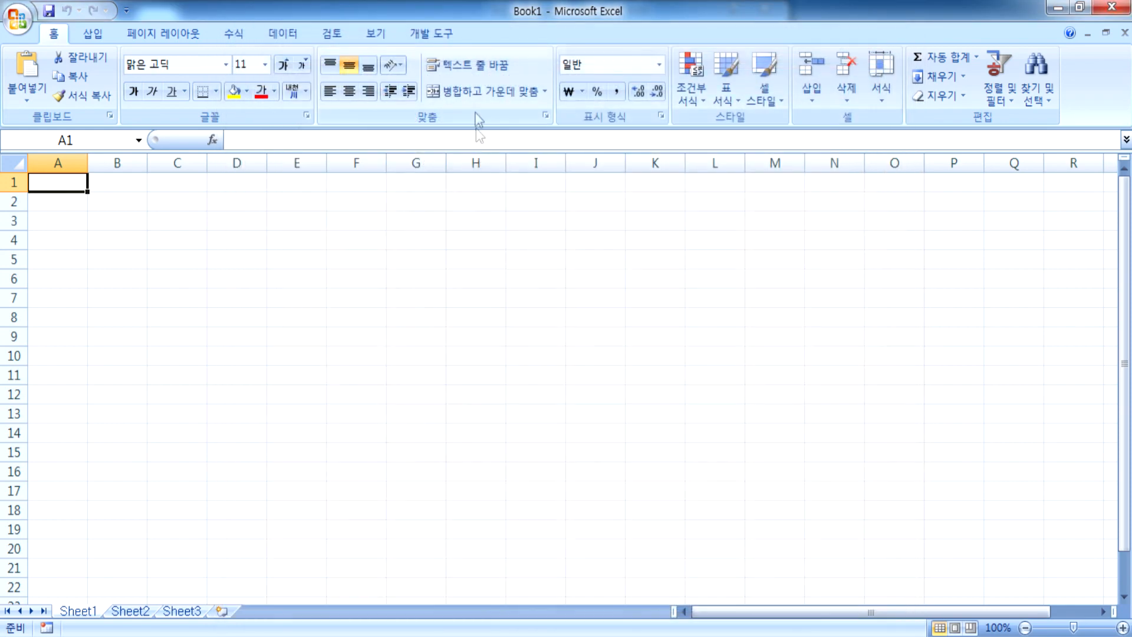
left_click(440, 38)
Step: Turn the option to show the 개발 도구 tab back off in the Excel 2007 options
left_click(53, 33)
left_click(18, 19)
left_click(331, 400)
left_click(371, 175)
left_click(785, 596)
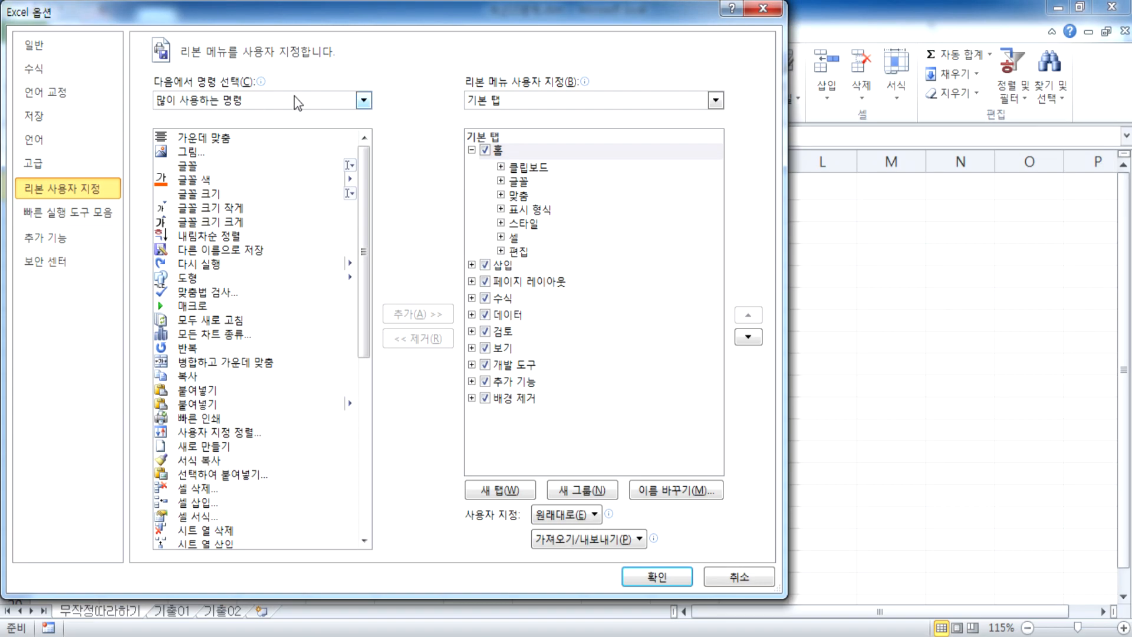
Step: Switch off the 개발 도구 tab in the 리본 사용자 지정 options of the 섹션15문제.xlsm window
left_click(763, 9)
left_click(32, 29)
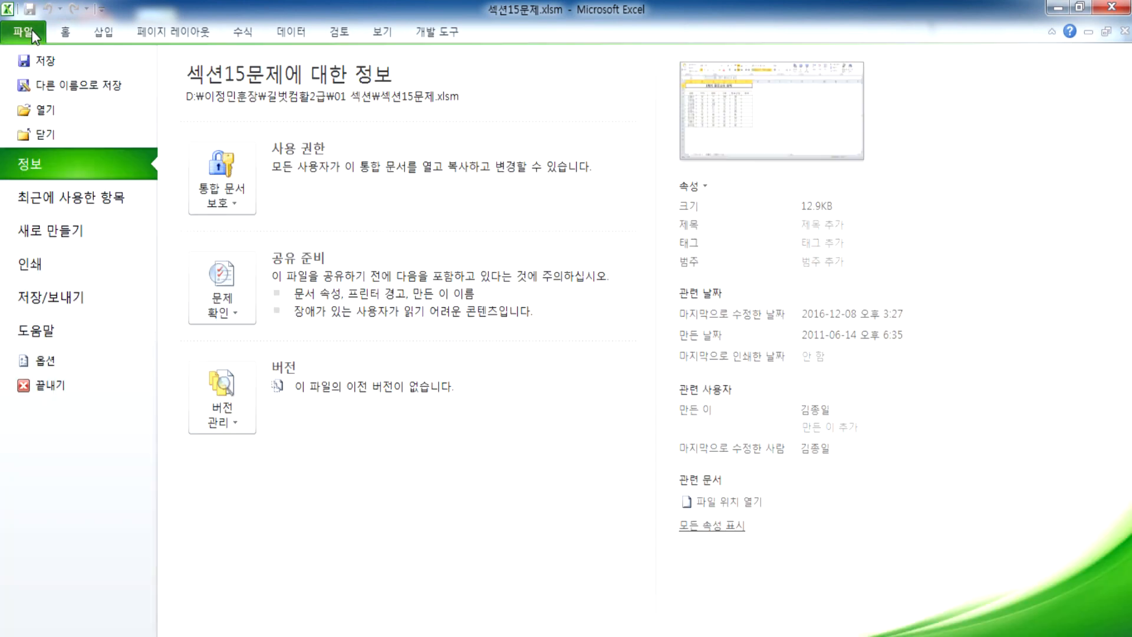
left_click(46, 360)
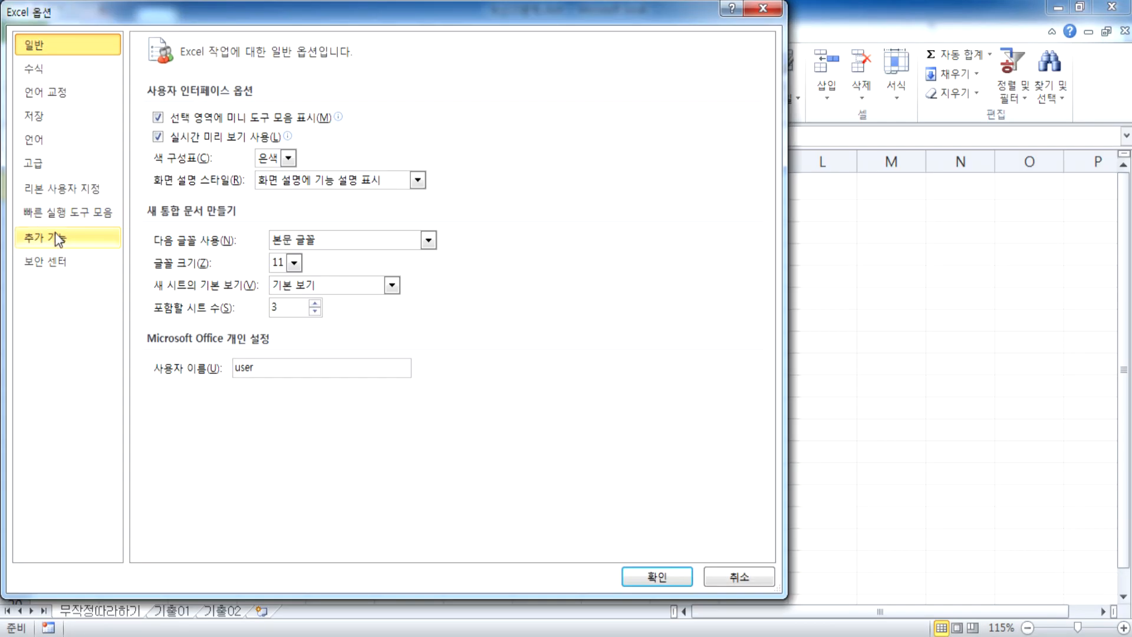
left_click(42, 189)
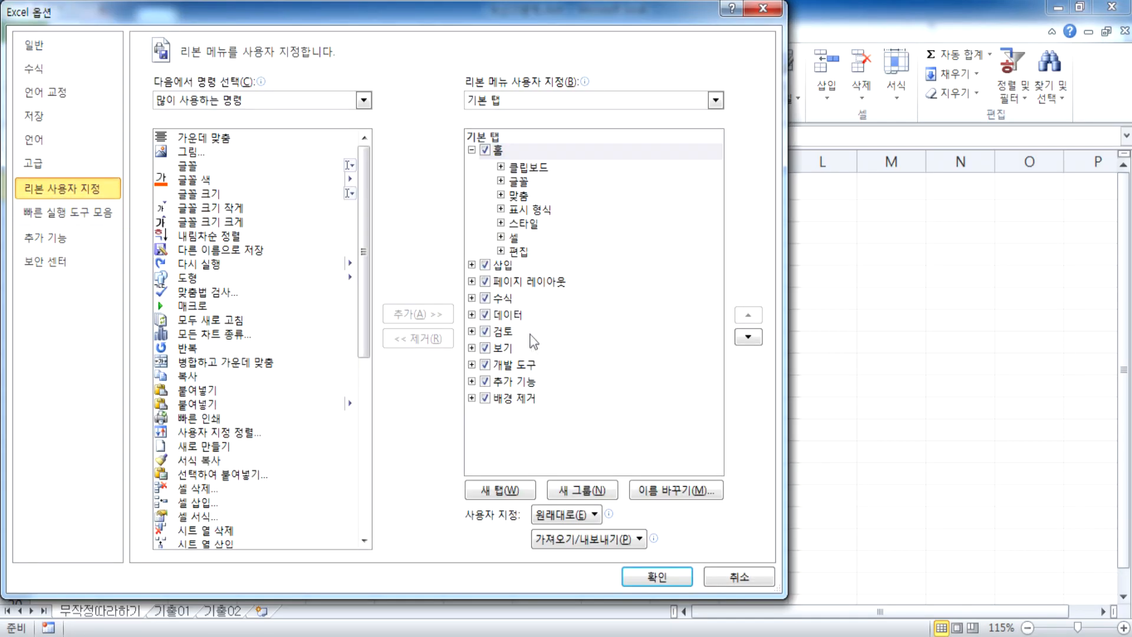
left_click(485, 365)
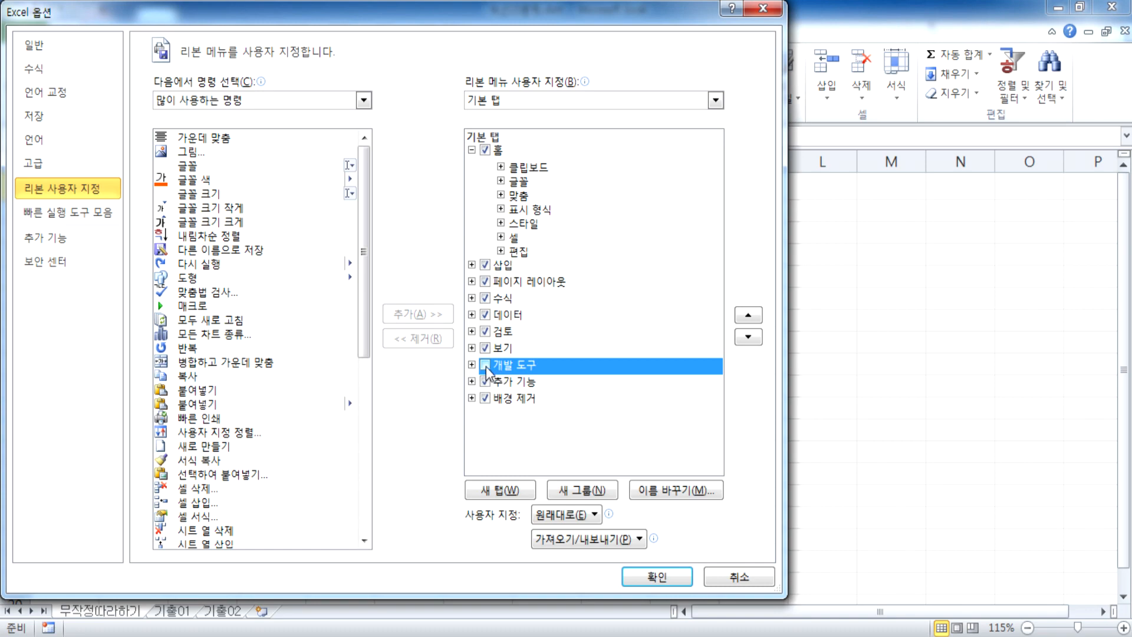
left_click(637, 575)
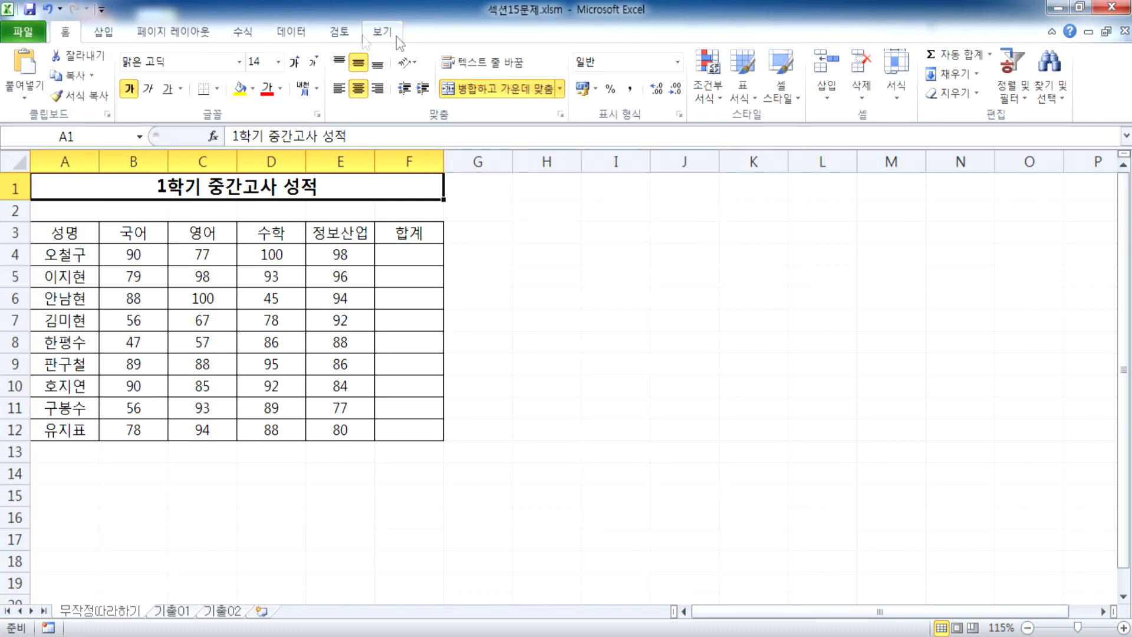
Step: Re-enable the 개발 도구 tab in the 리본 사용자 지정 options, view its commands, and select cell I5
left_click(23, 32)
left_click(42, 356)
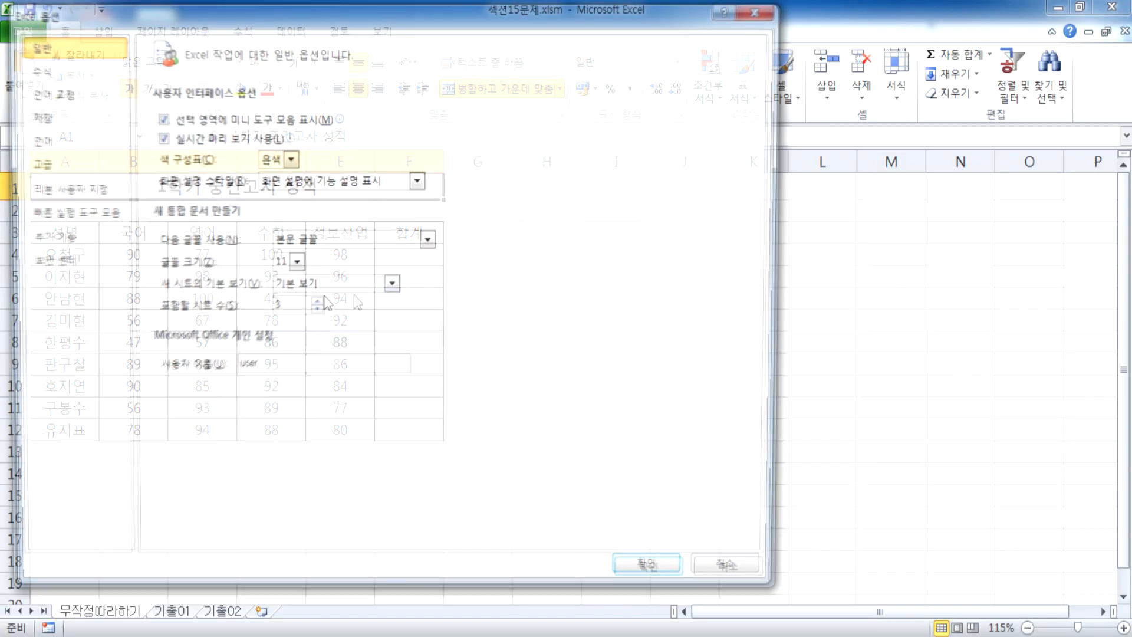
left_click(55, 190)
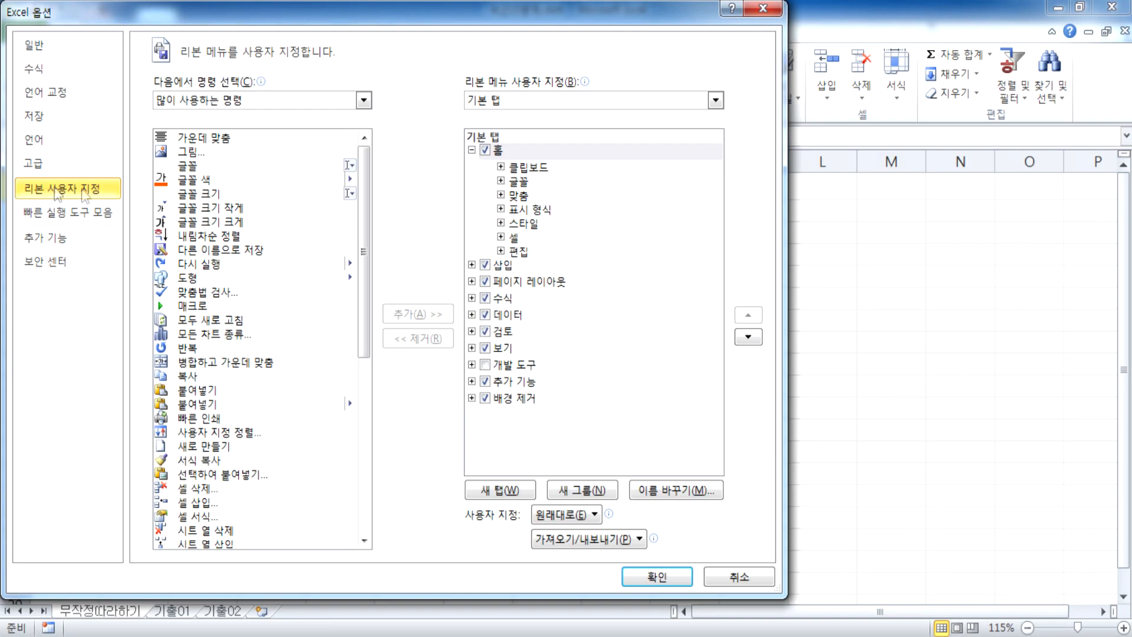
left_click(487, 367)
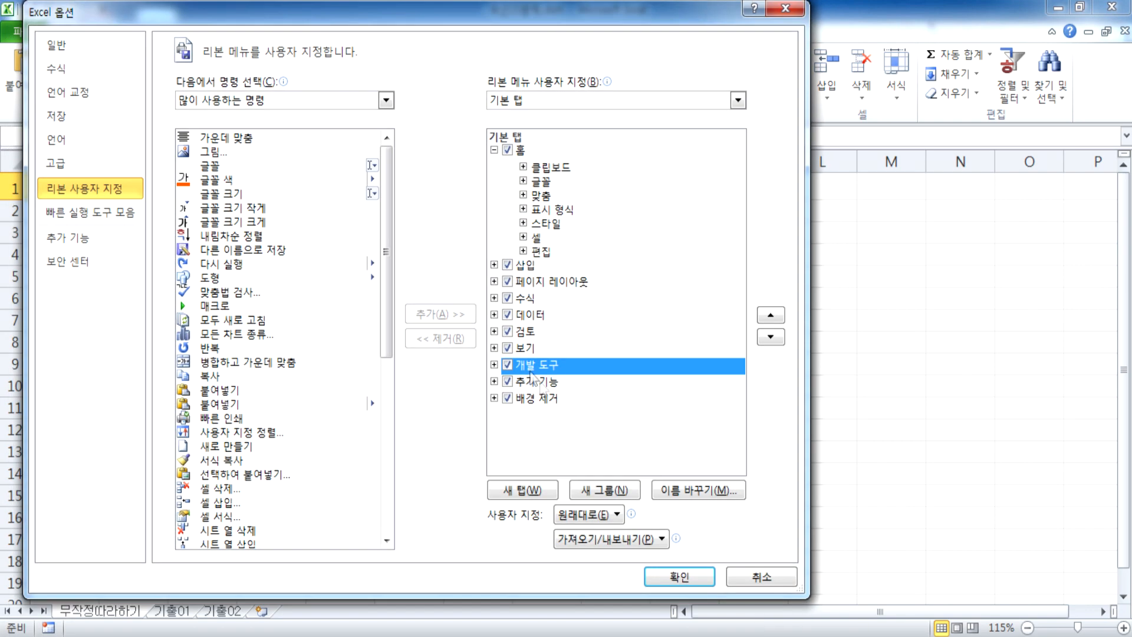
left_click(681, 580)
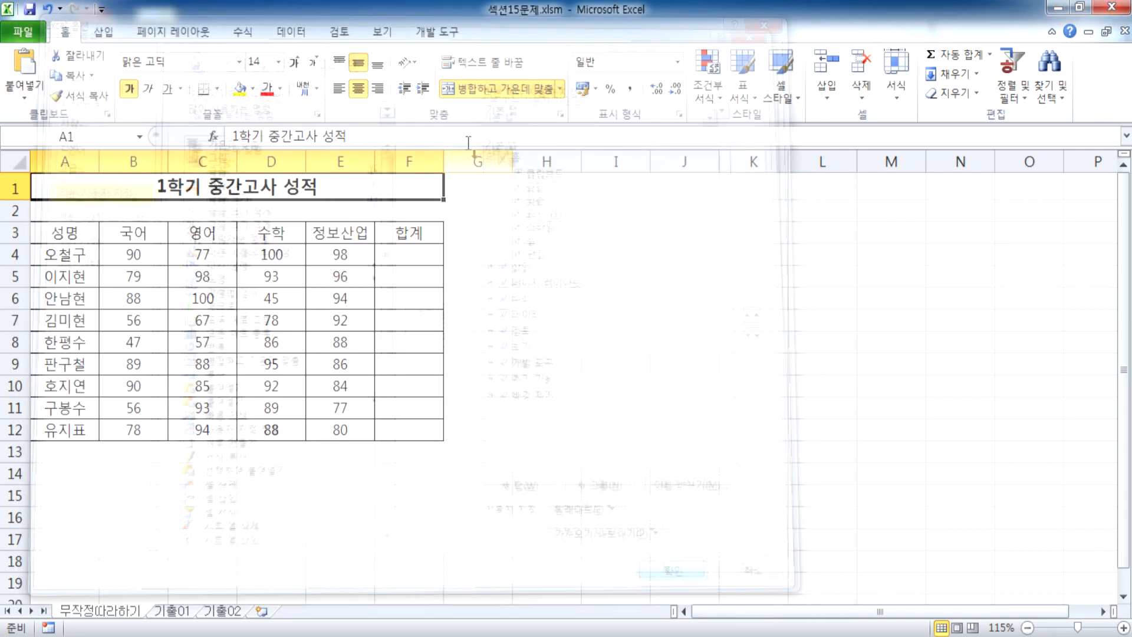
left_click(451, 39)
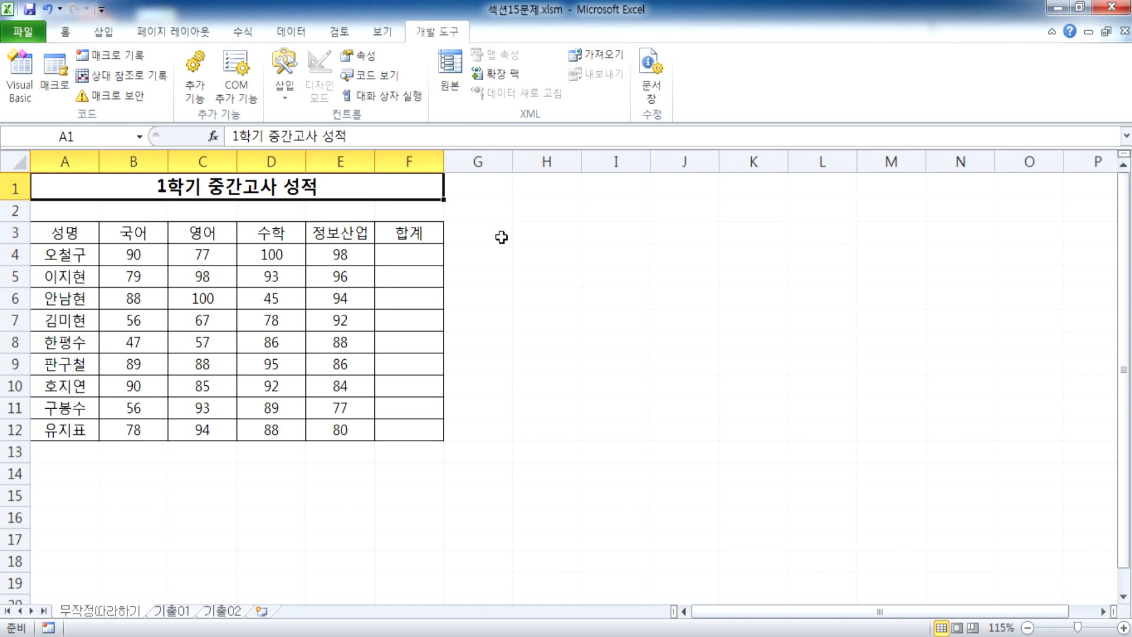
left_click(613, 269)
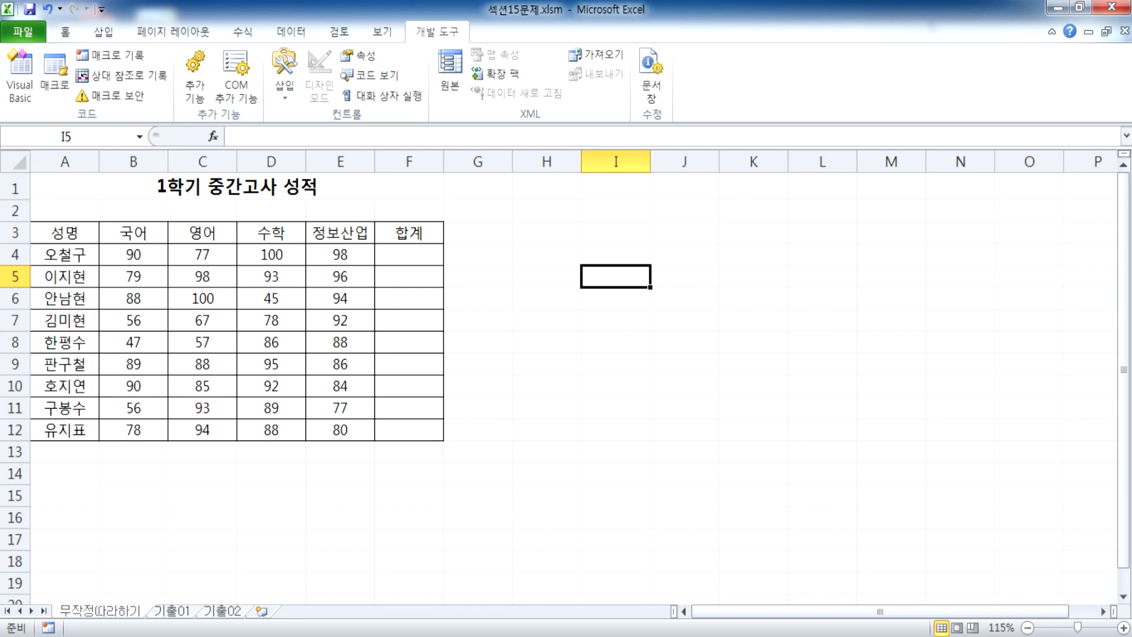
Step: Switch to the Notepad note and fit its window beside the score table so both are visible
key("alt+Tab")
left_click_drag(393, 43, 1129, 59)
left_click_drag(570, 240, 484, 240)
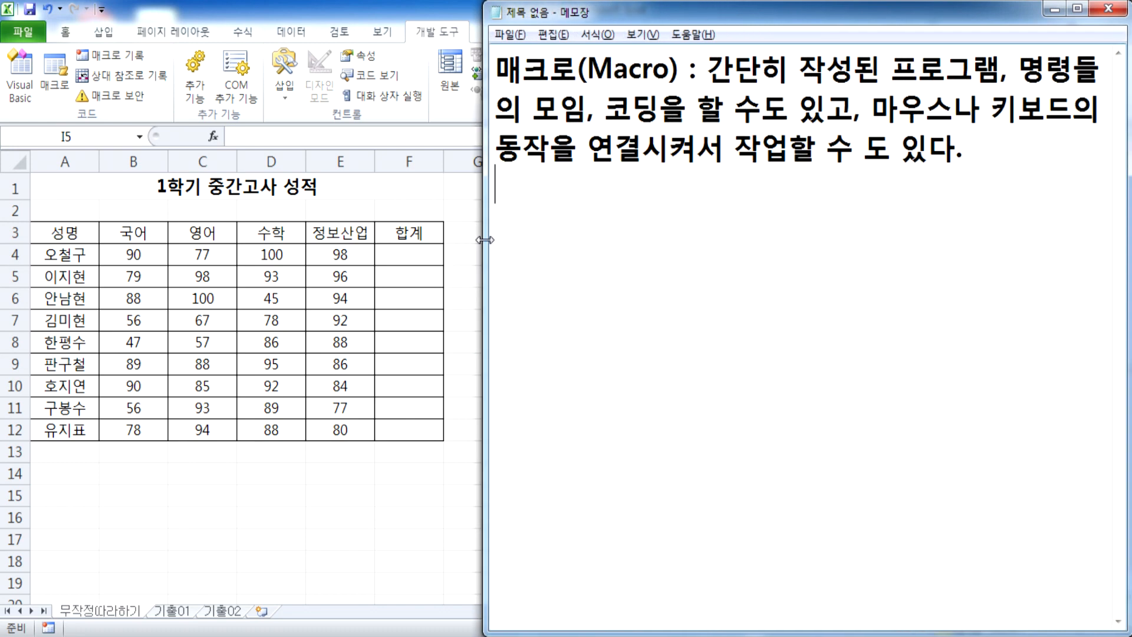
Step: Add the exercise line "문제1) 1학기 중간고사 성적표에서 개별 합계를 계산하시오." below the macro definition
key("Return")
type("1")
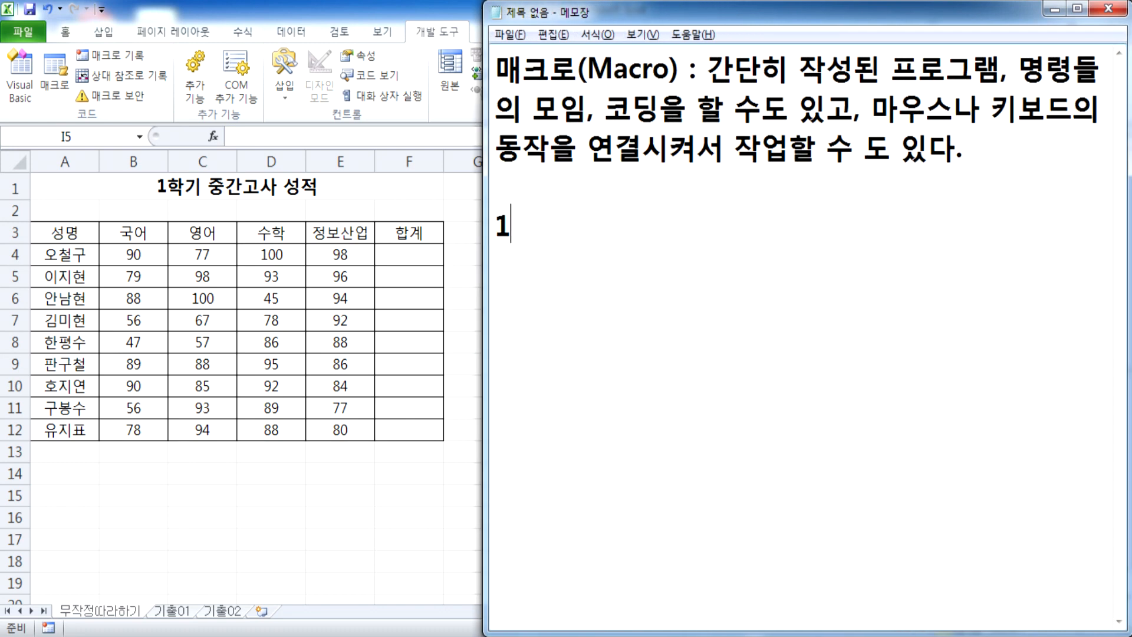
type("학기 ㅈ중간고사 성적")
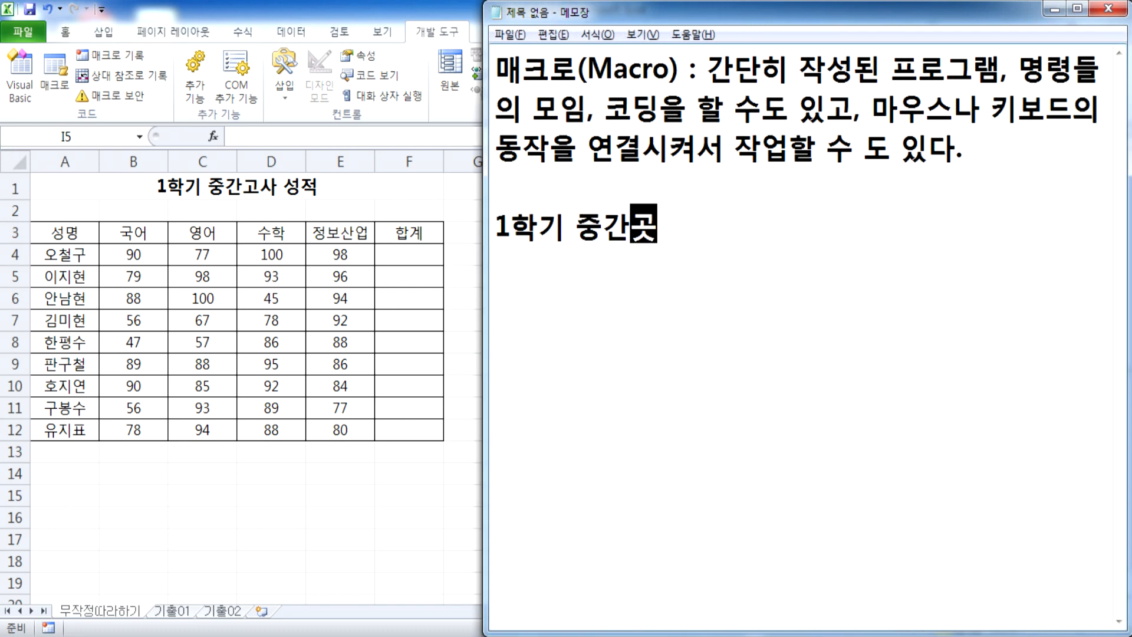
type("표에")
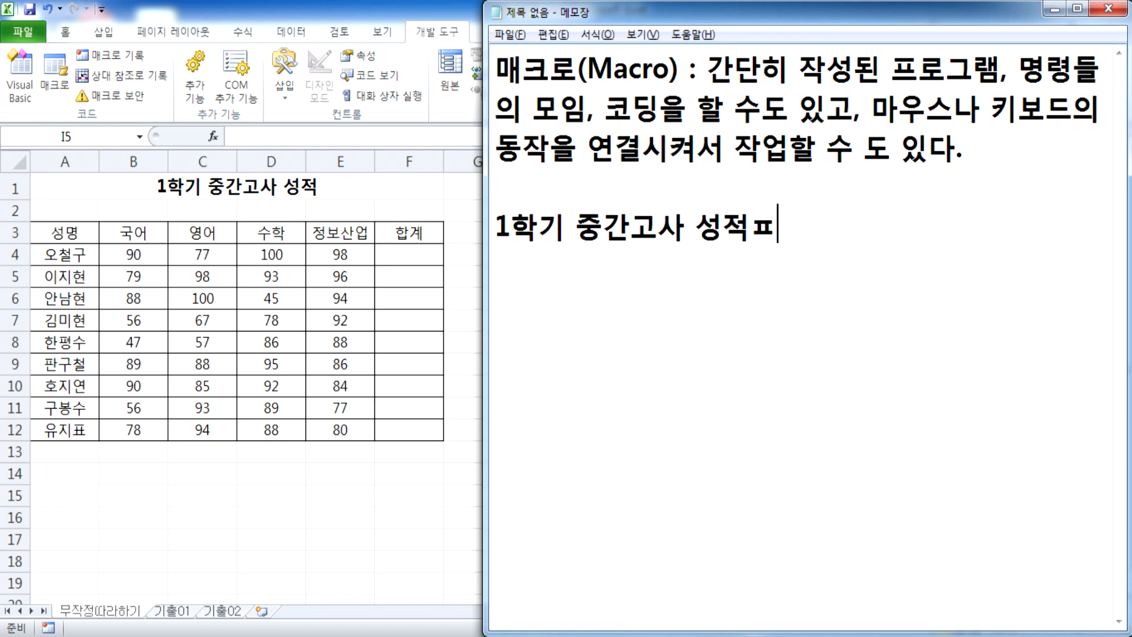
type("서")
key("Home")
type("문제1")
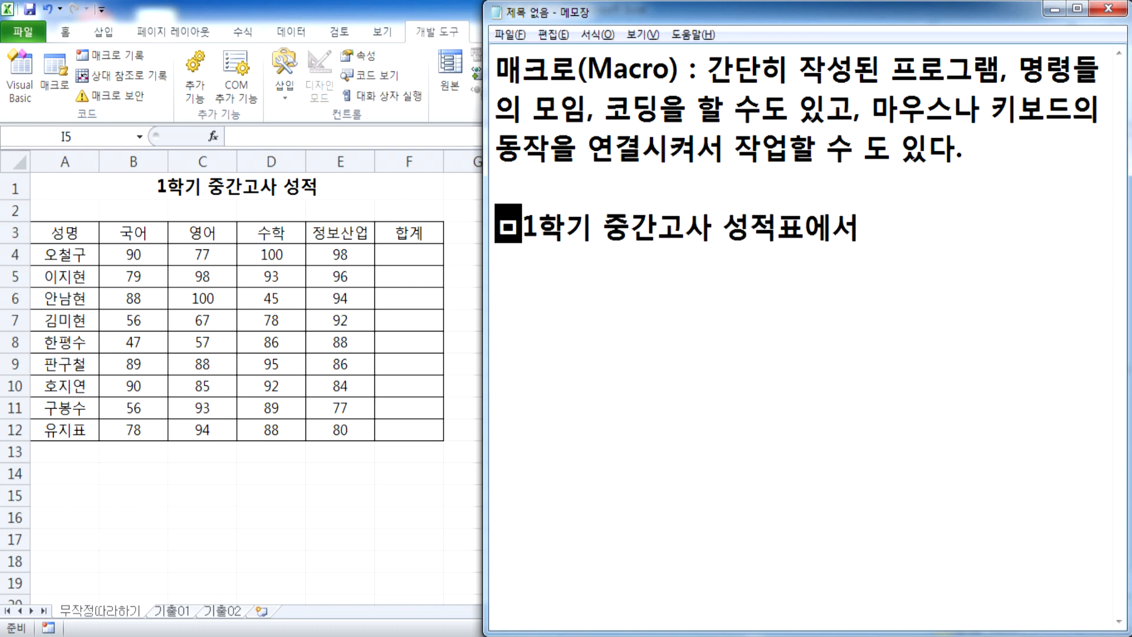
type(")")
key("End")
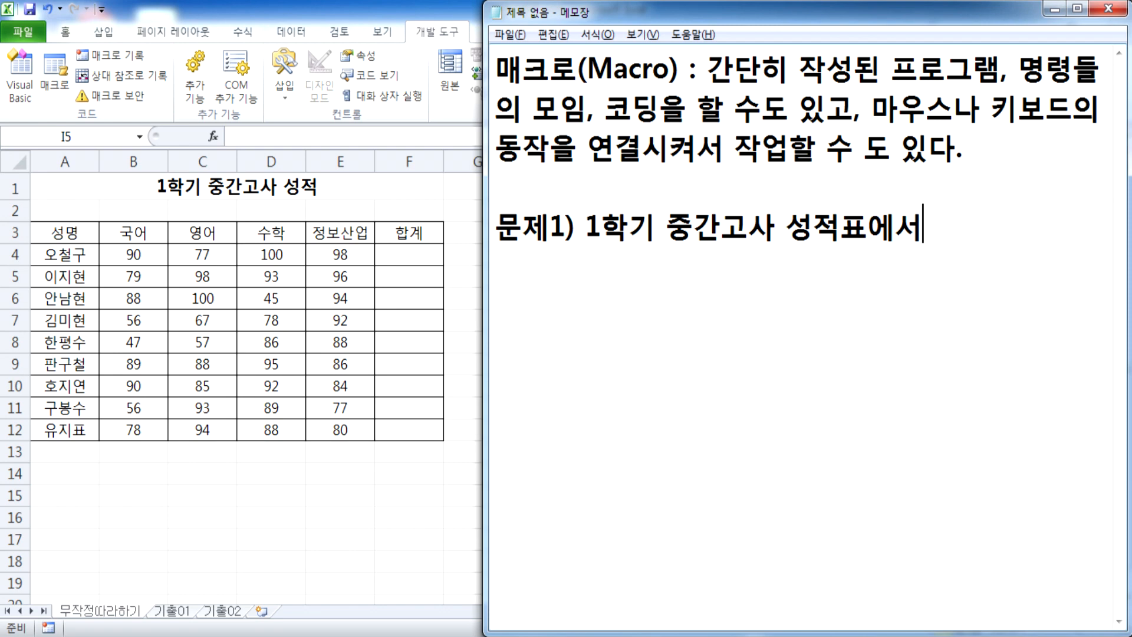
type("개별 합계르ㄹ 계산하시오.")
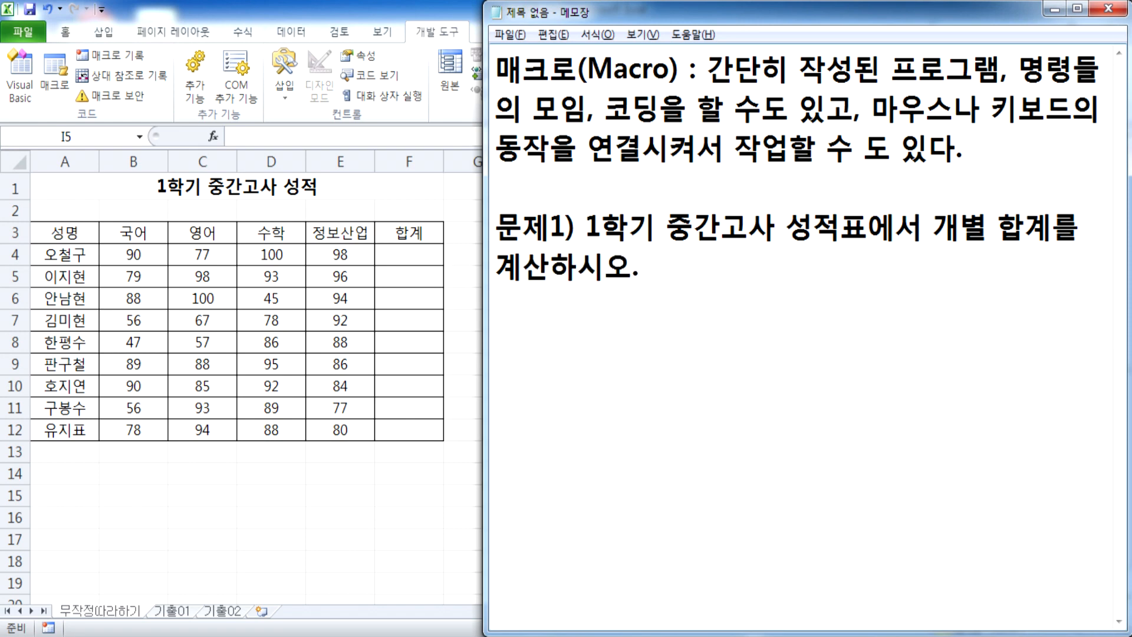
Step: Add the requirement lines "매크로를 작성하여 계산," and "매크로의 이름은 "합계"로 지정" under 문제1
type("매크로를 ")
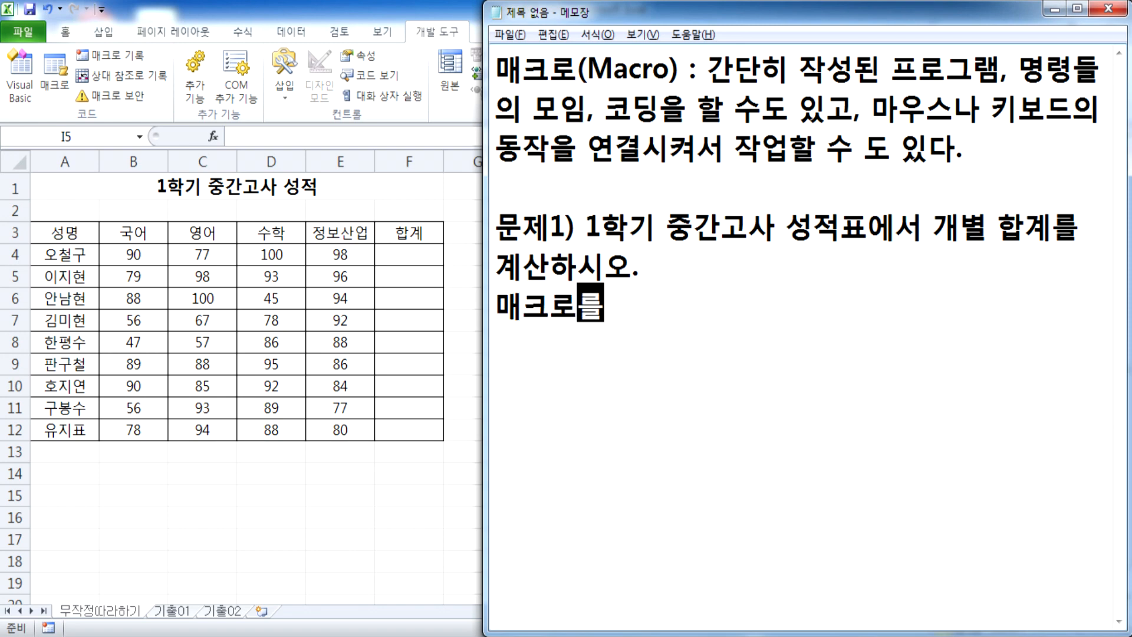
type("작서")
key("BackSpace")
key("BackSpace")
type("정")
key("BackSpace")
key("BackSpace")
key("BackSpace")
type("성하")
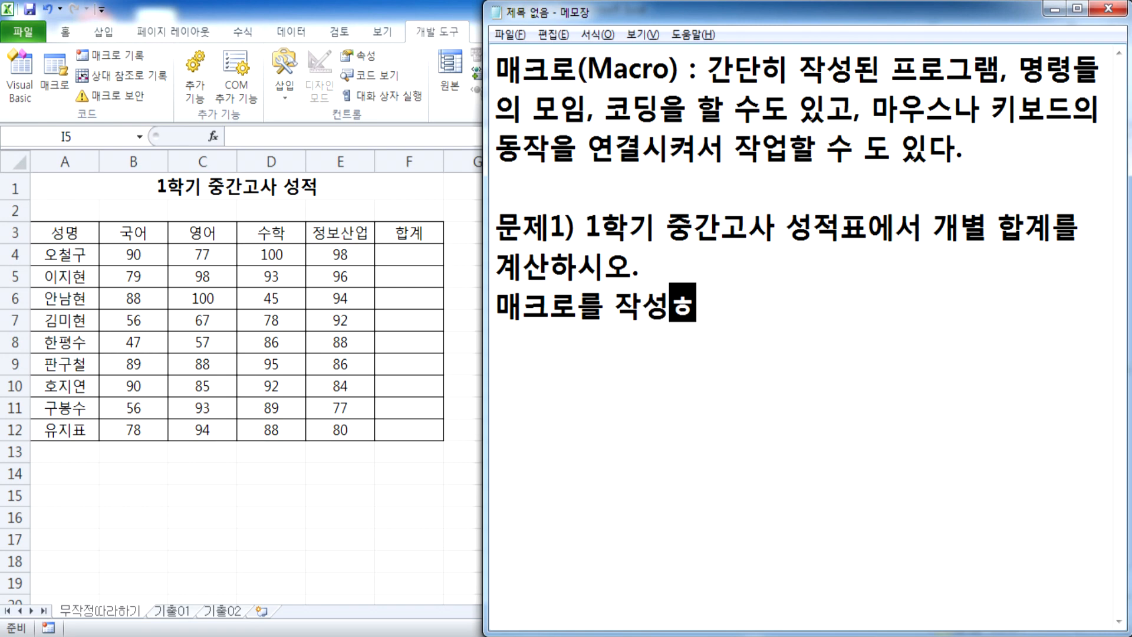
type("여 계산")
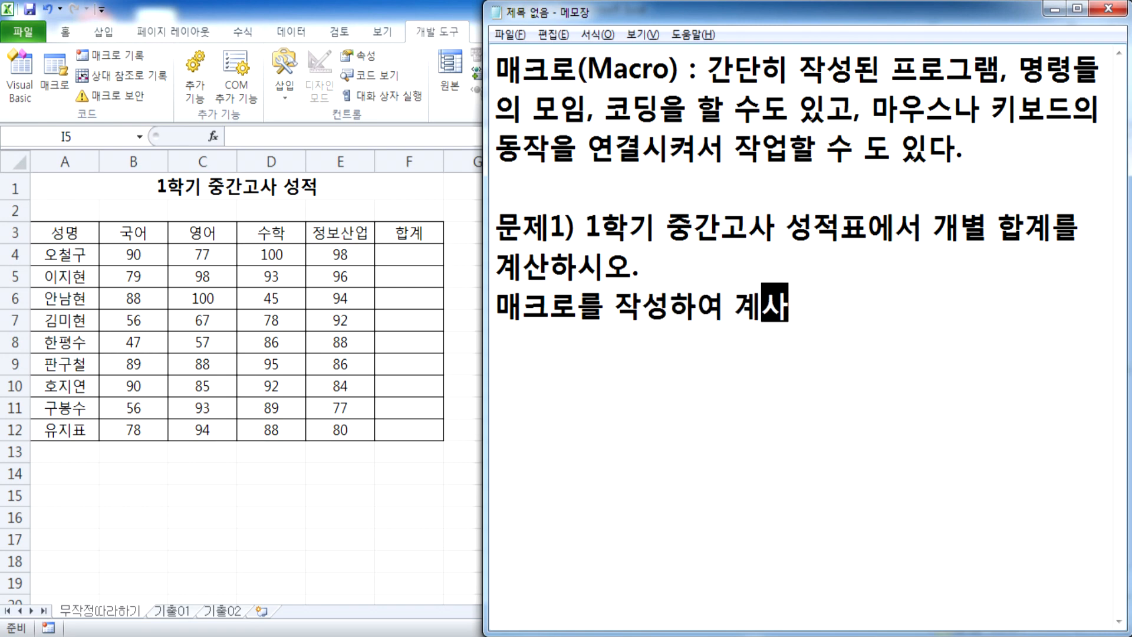
type(", ")
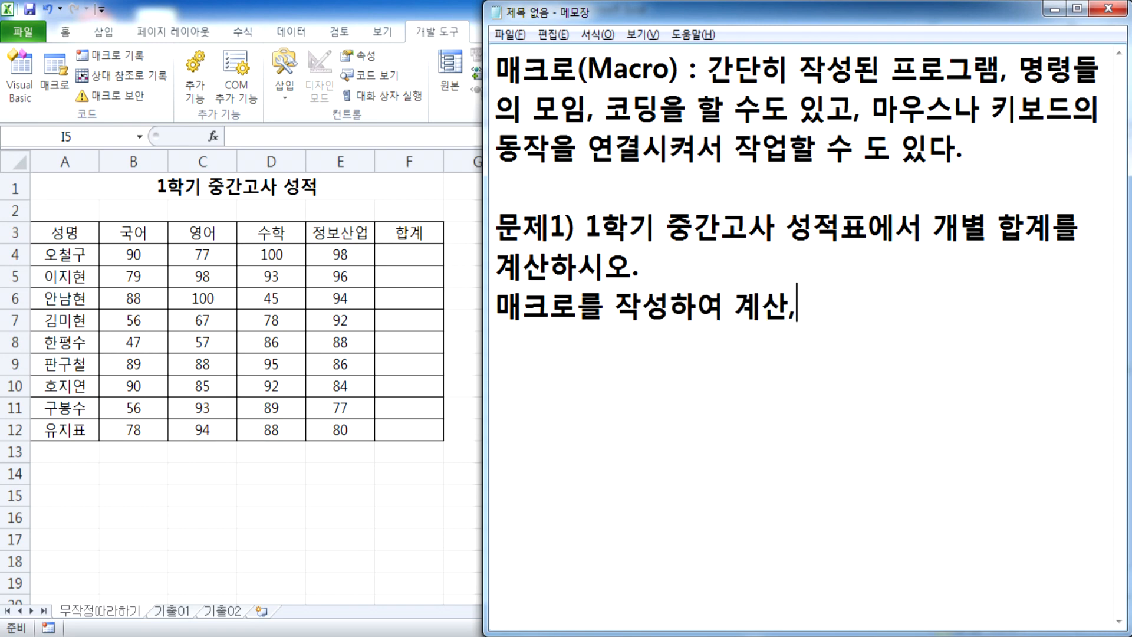
type("매크로의 이름은 \"합계\"로 지정")
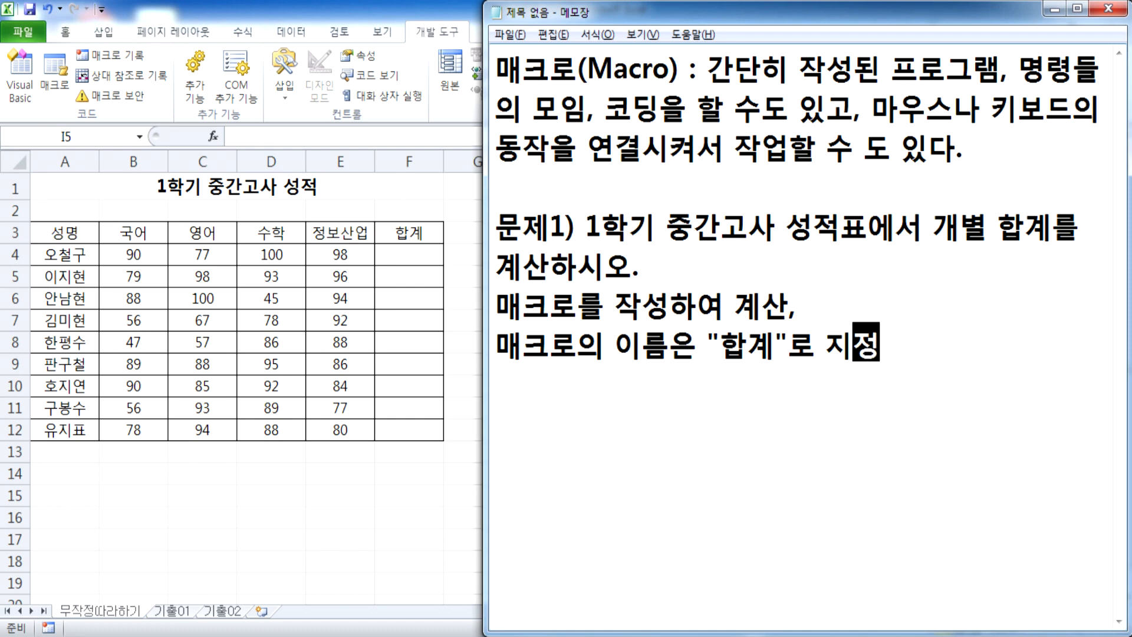
Step: Add the button requirement line "단추를 생성하고, 텍스트를 "합계"로 입력" to the exercise
type("단추")
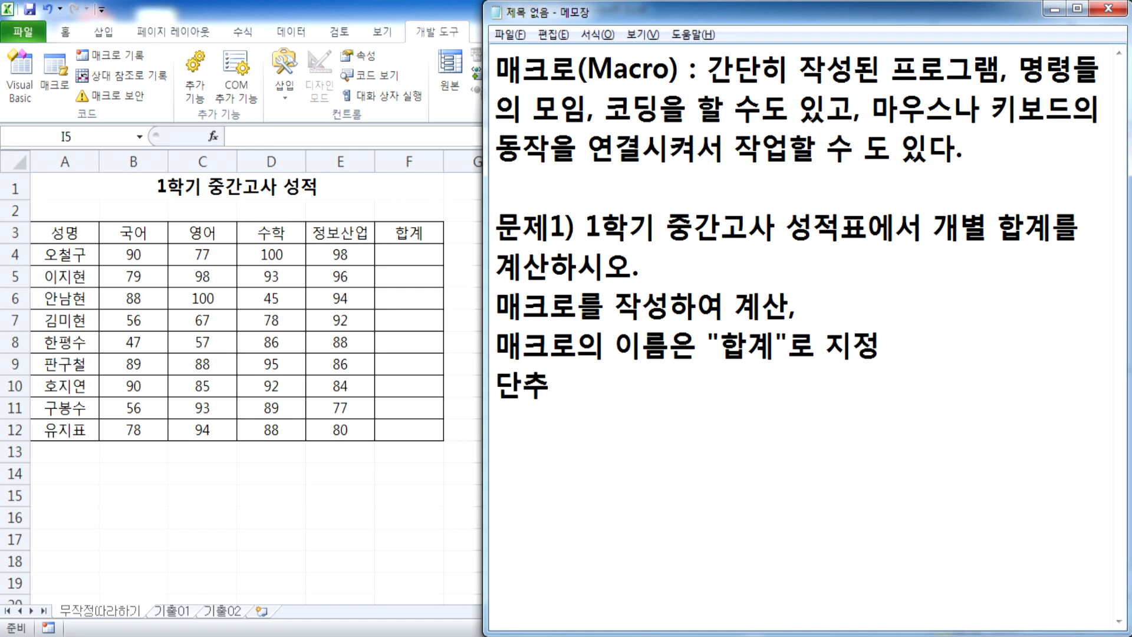
type("를 생")
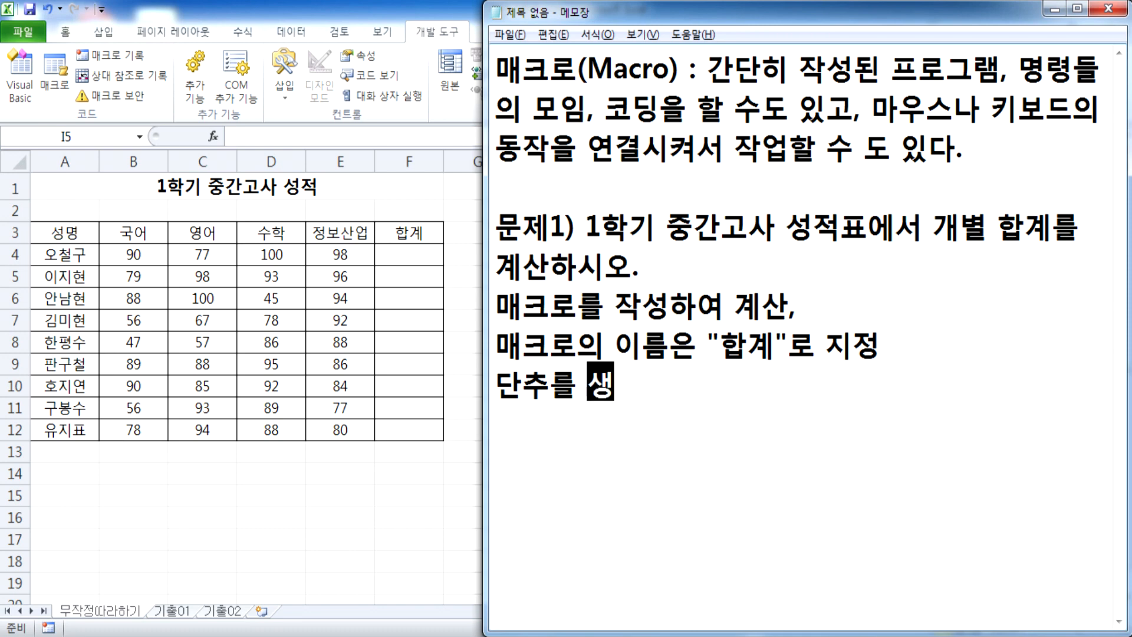
type("성")
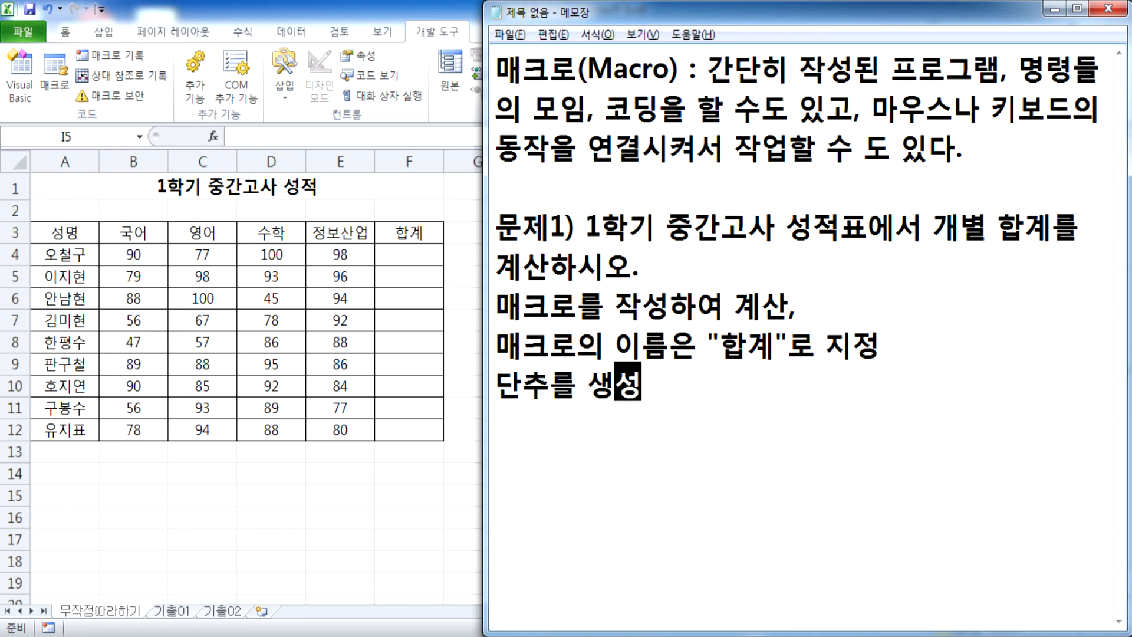
type("하고, 텍스트")
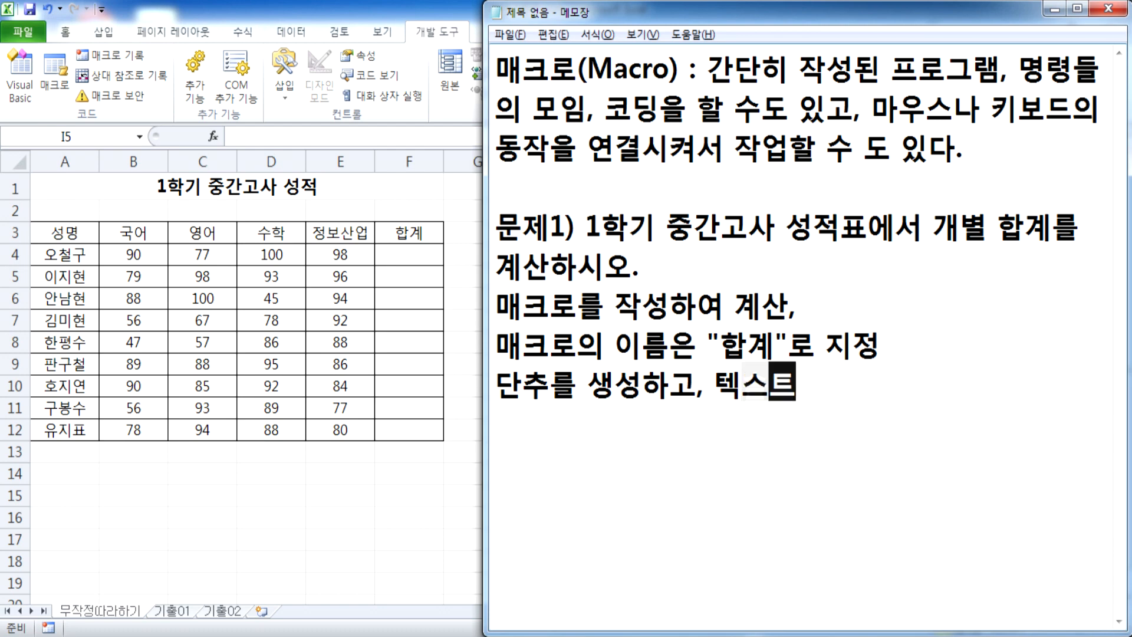
type("를 \"합계\"")
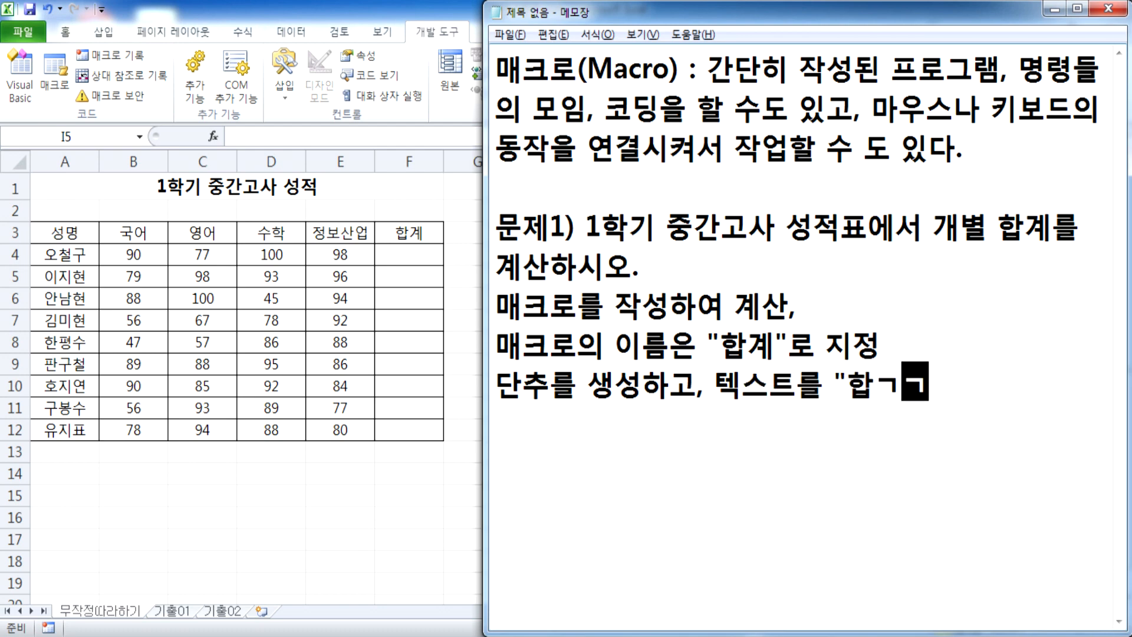
type("로")
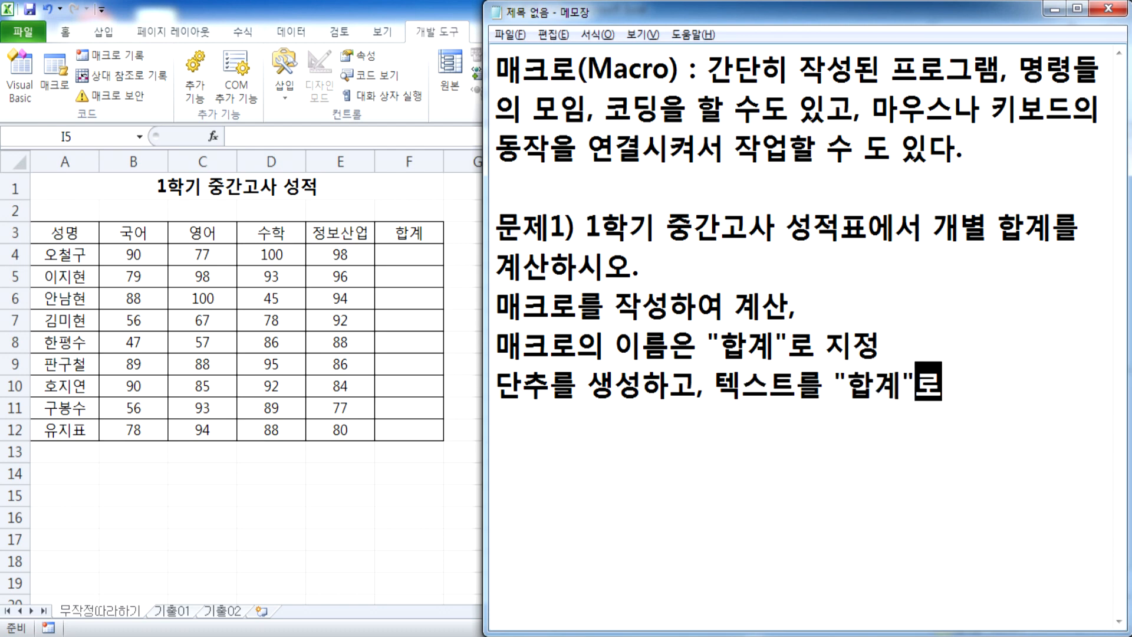
type(" 입력")
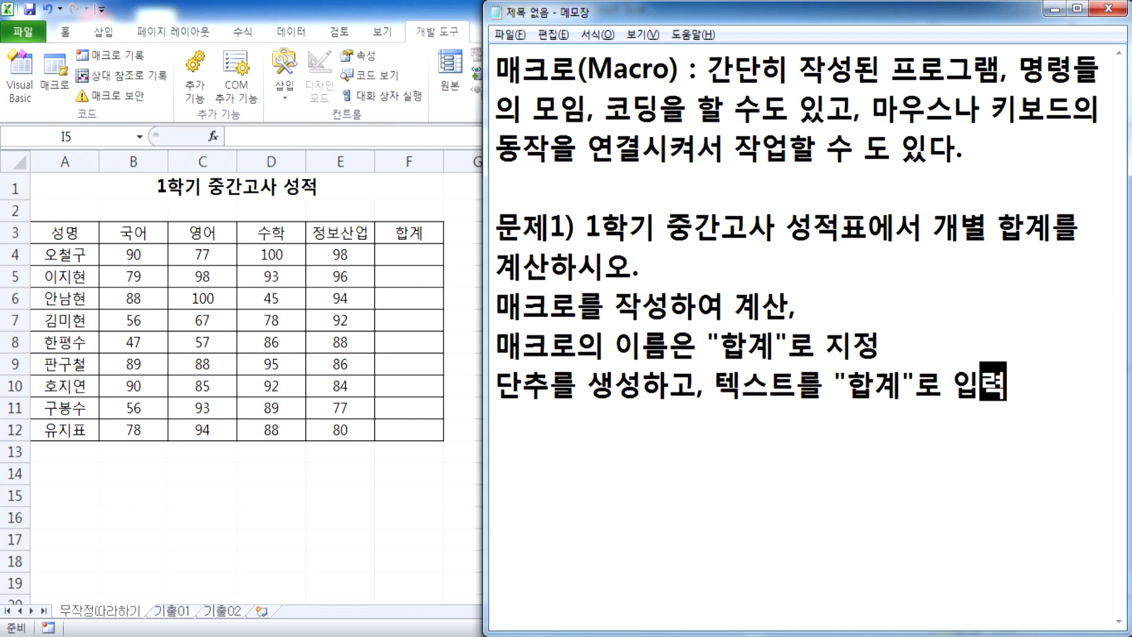
Step: Extend the button requirement in the exercise with "한 후 단추를 클릭할 때 "합계" 매크로가 실행되도록 설정"
type("한 후")
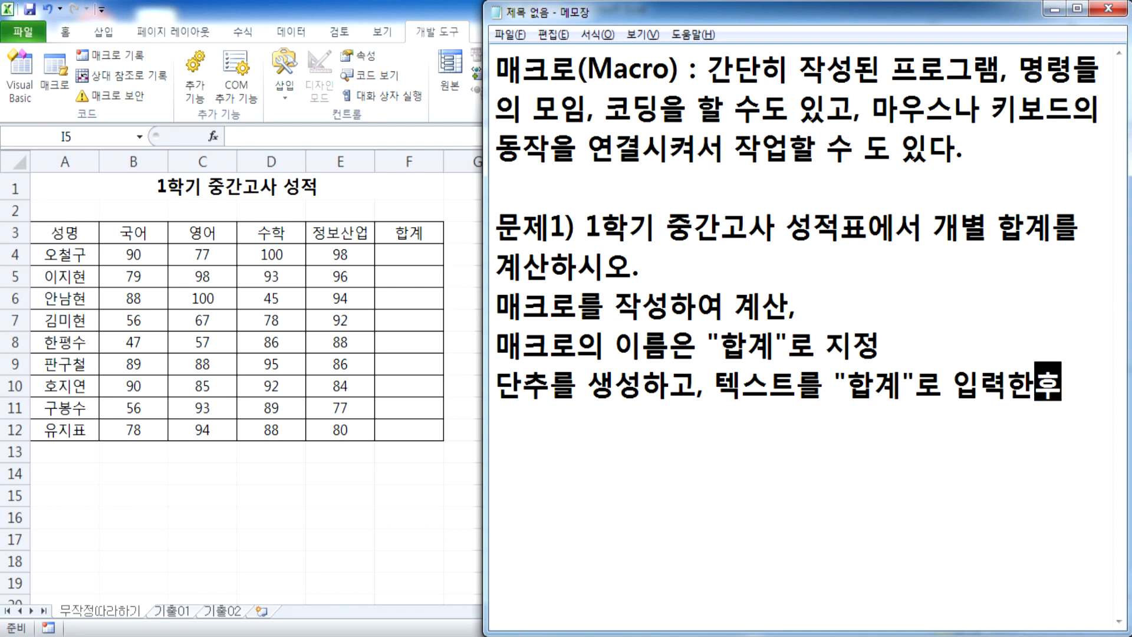
key("End")
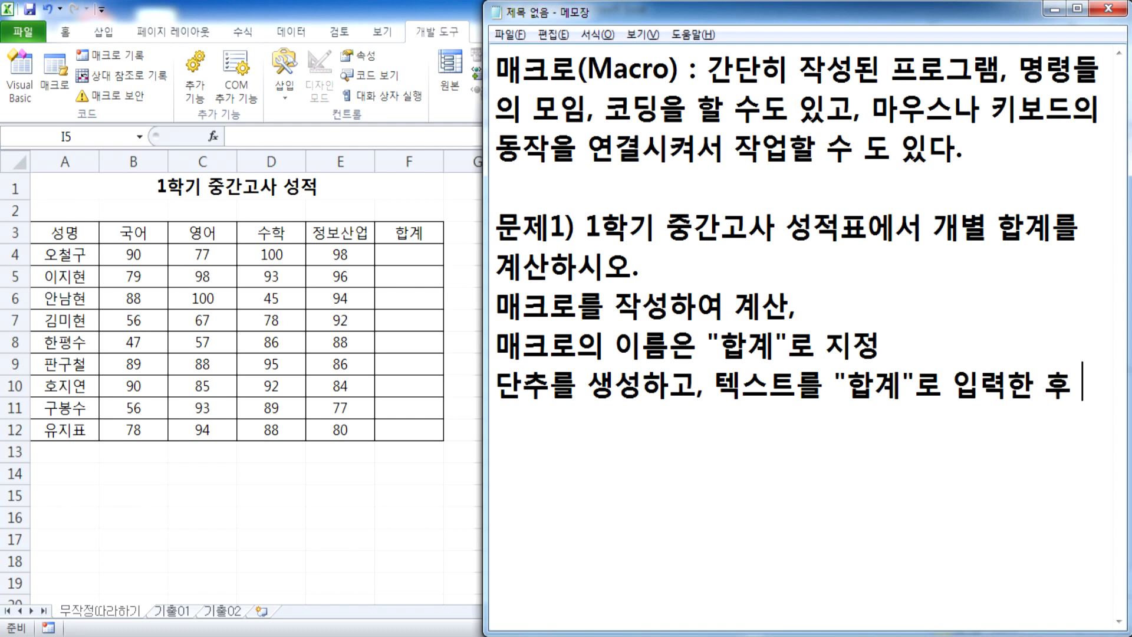
key("Return")
type("단추를 크")
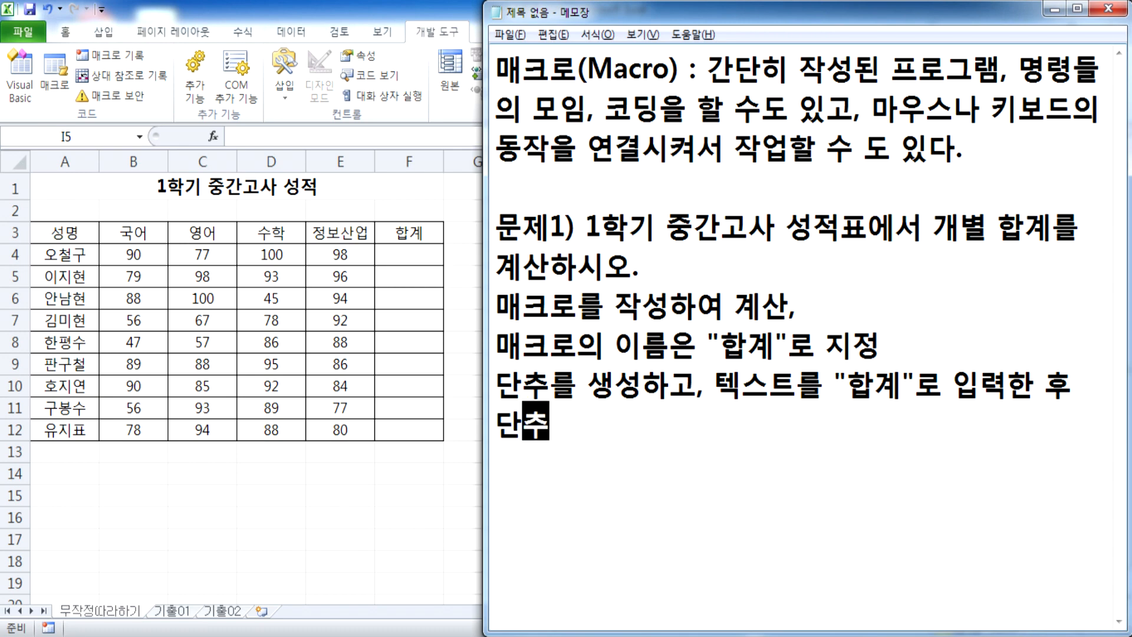
type("ㄹ릭할 때")
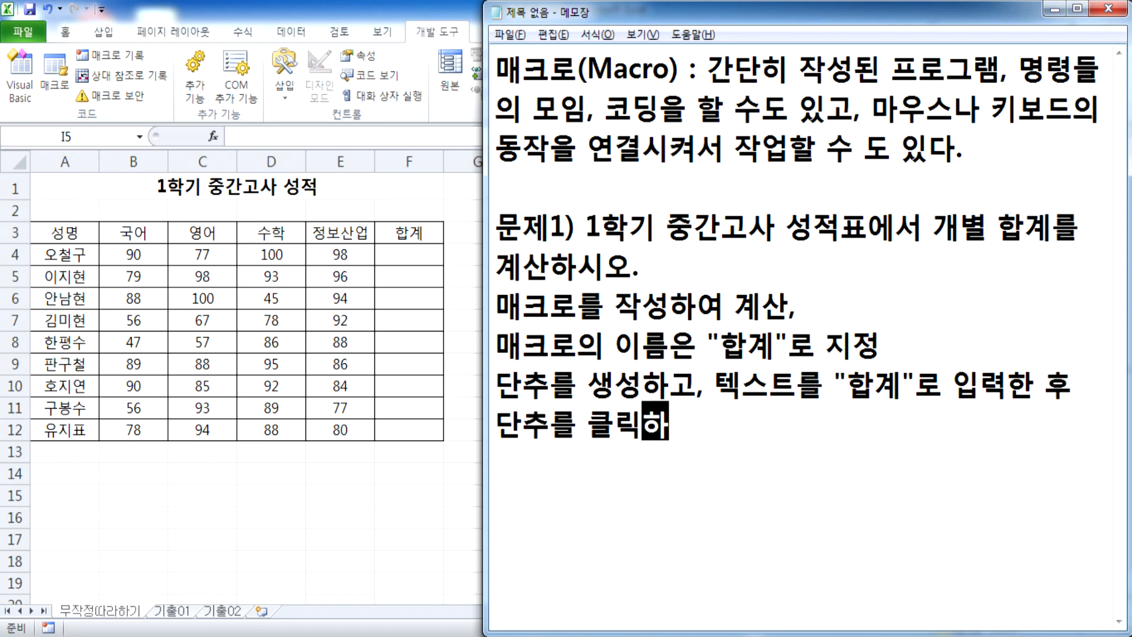
type(",")
key("BackSpace")
key("BackSpace")
type("\"합계\" ")
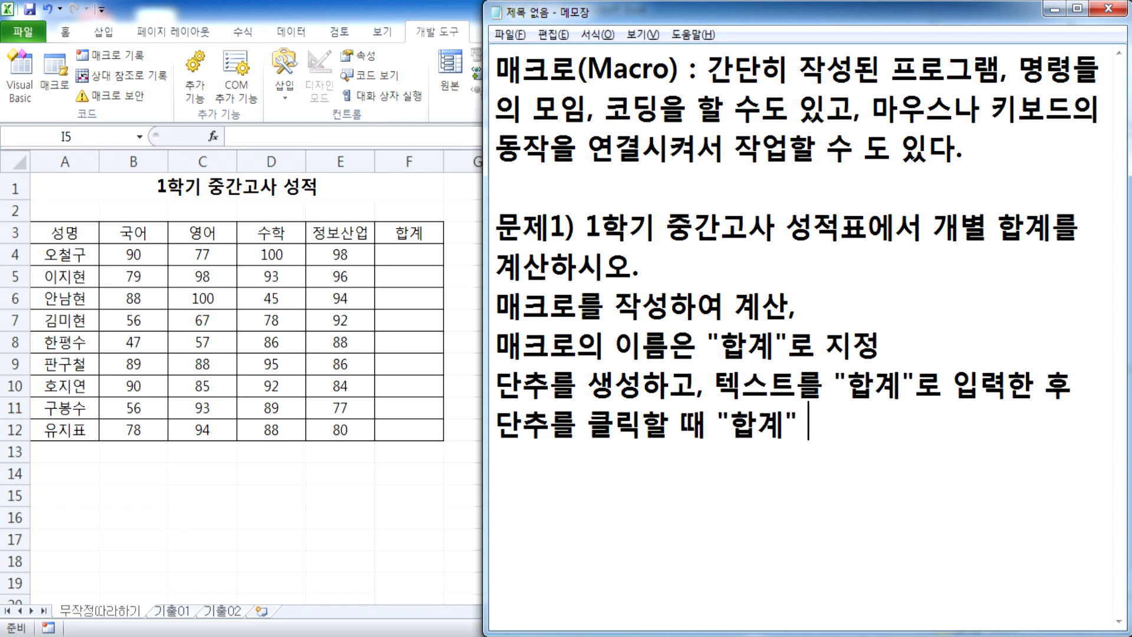
type("매크로가 작")
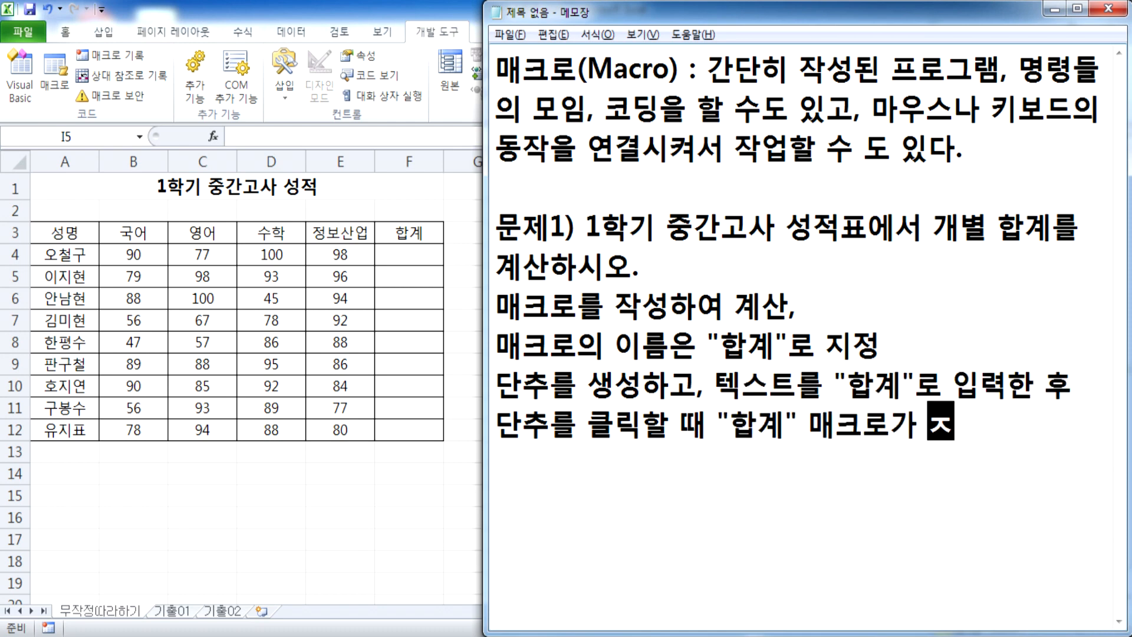
key("BackSpace")
key("BackSpace")
key("BackSpace")
type("싫행되도")
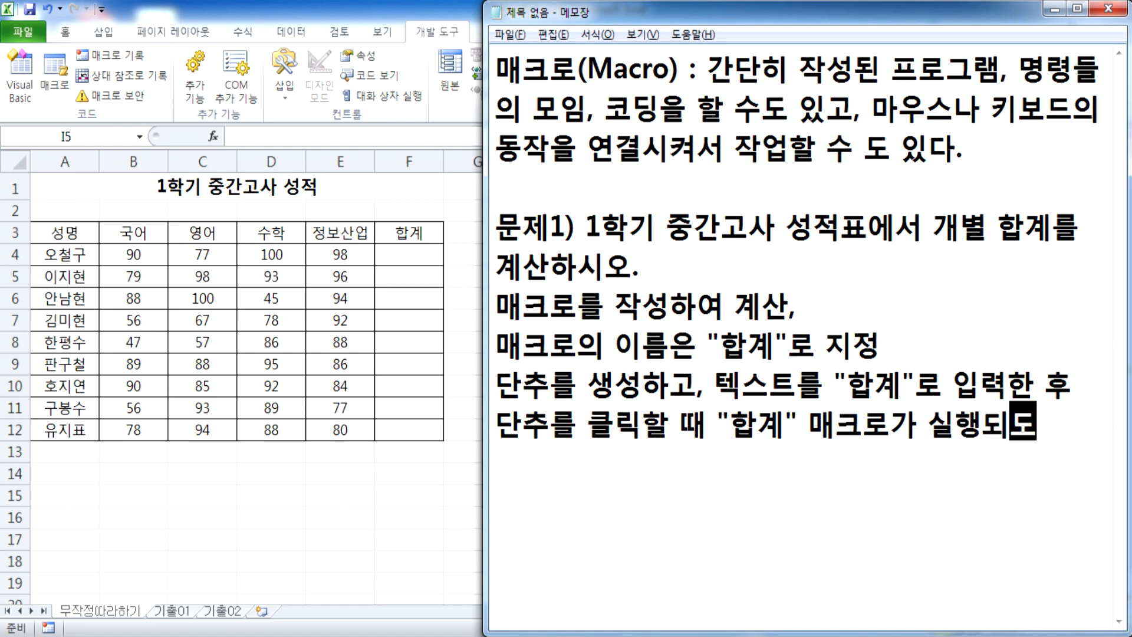
type("록 설정")
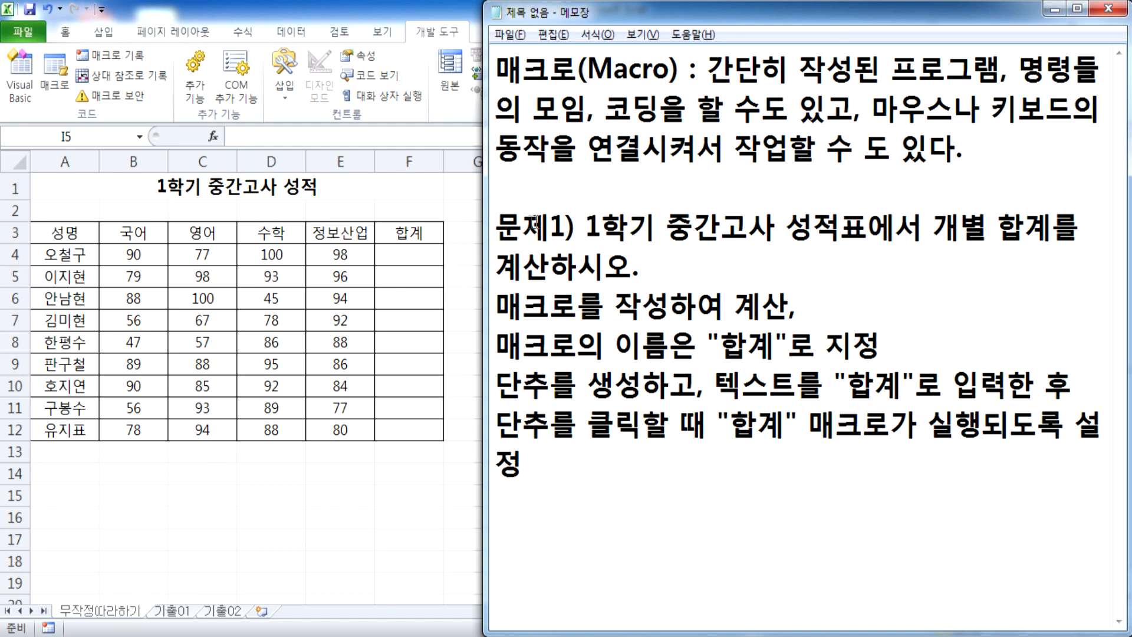
Step: Widen the Notepad window up to the edge of the score table and add blank lines below the exercise text
left_click_drag(485, 292, 450, 294)
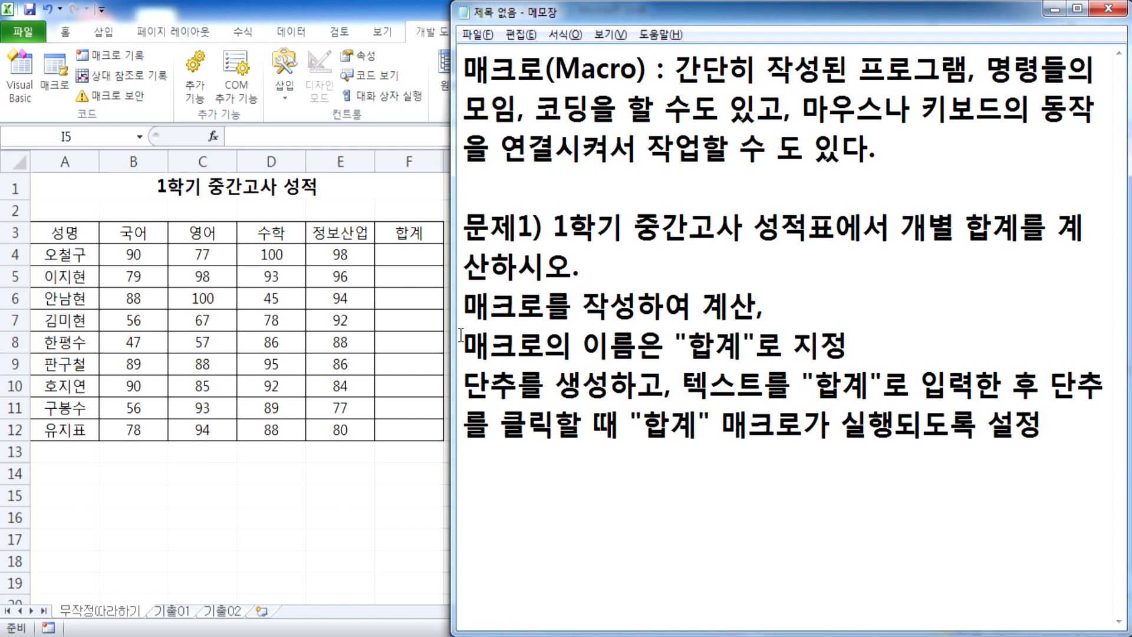
key("Return")
key("Return")
key("Return")
key("Return")
key("Return")
key("Return")
key("Return")
key("Return")
key("Return")
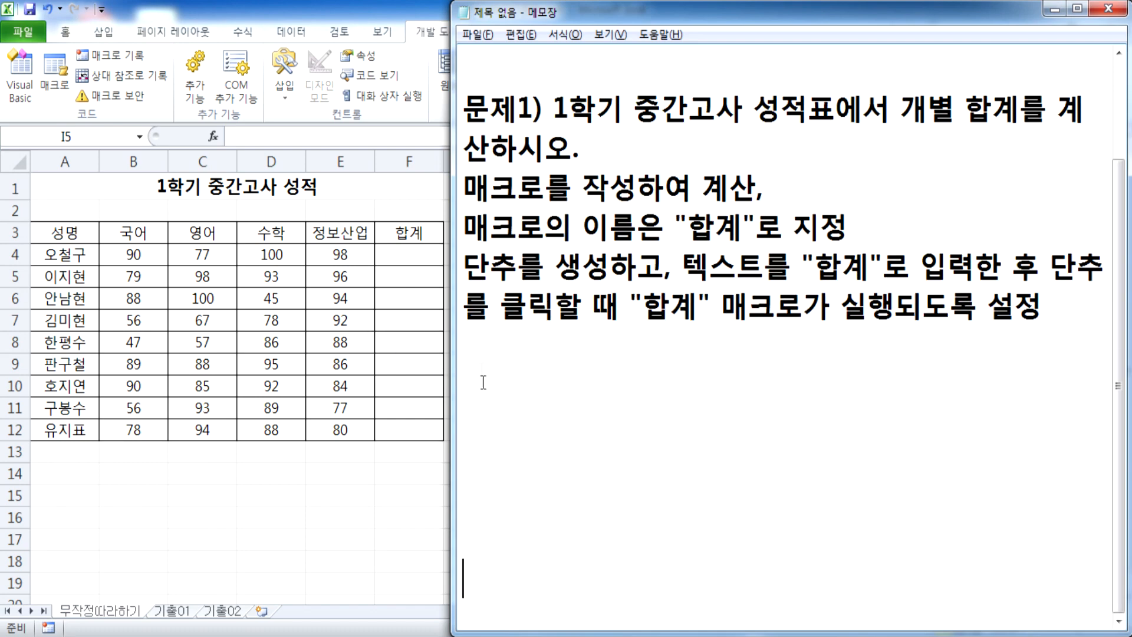
Step: Add the note "* 셀 포인터에 상관없이 매크로가 실행되도록 설정" directly below the button requirement
left_click(478, 308)
type("*")
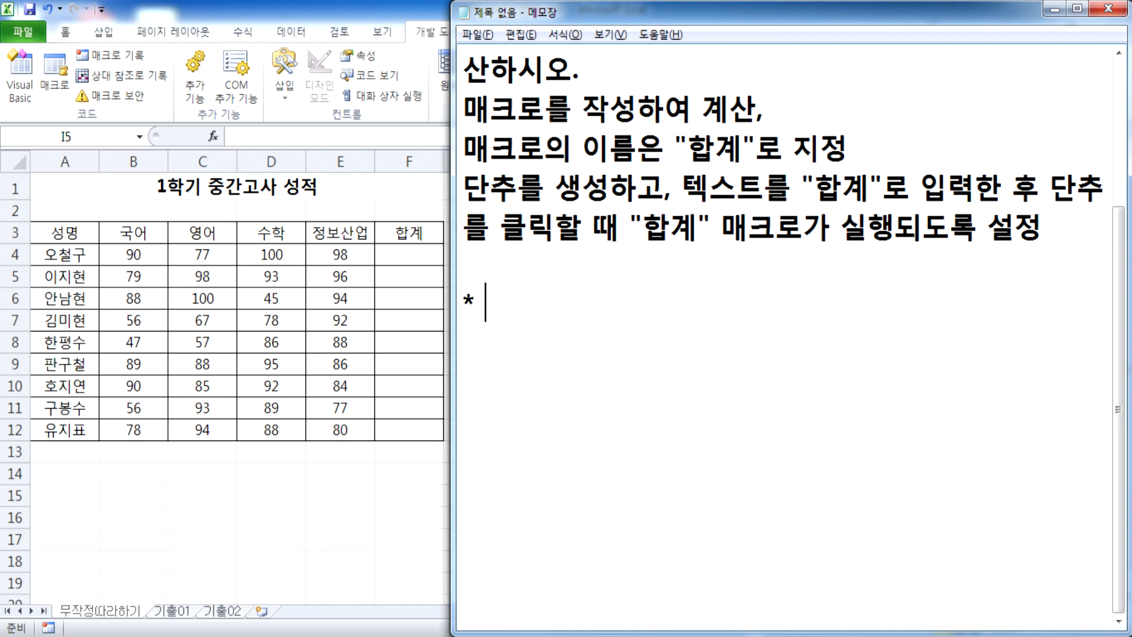
key("Up")
key("Delete")
key("End")
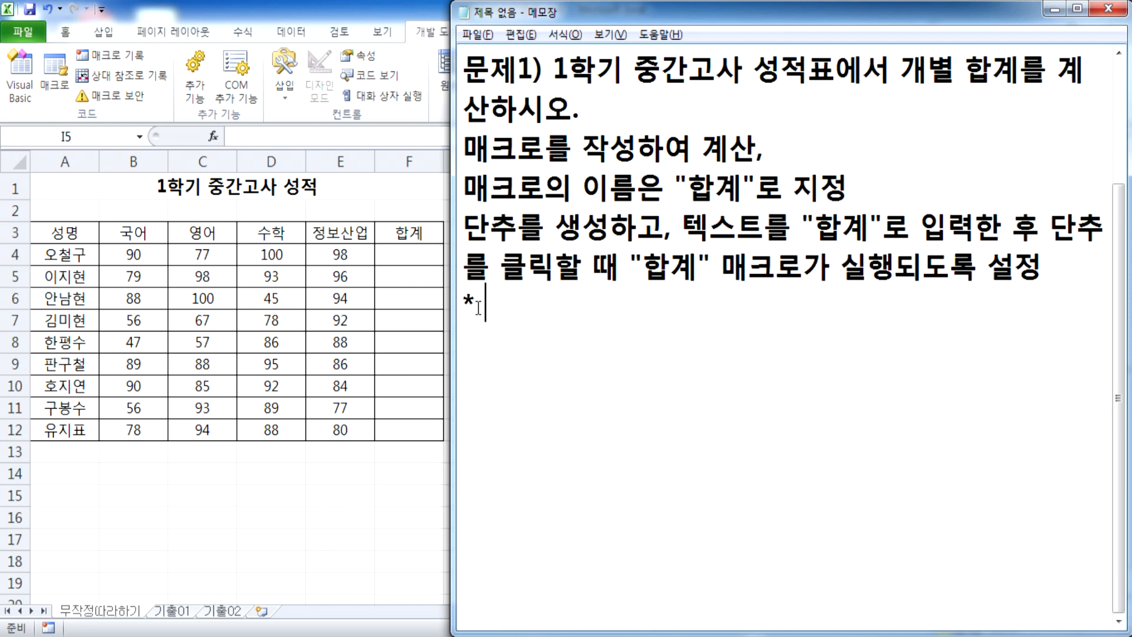
type("ㅅㅔㄹ 포인터에")
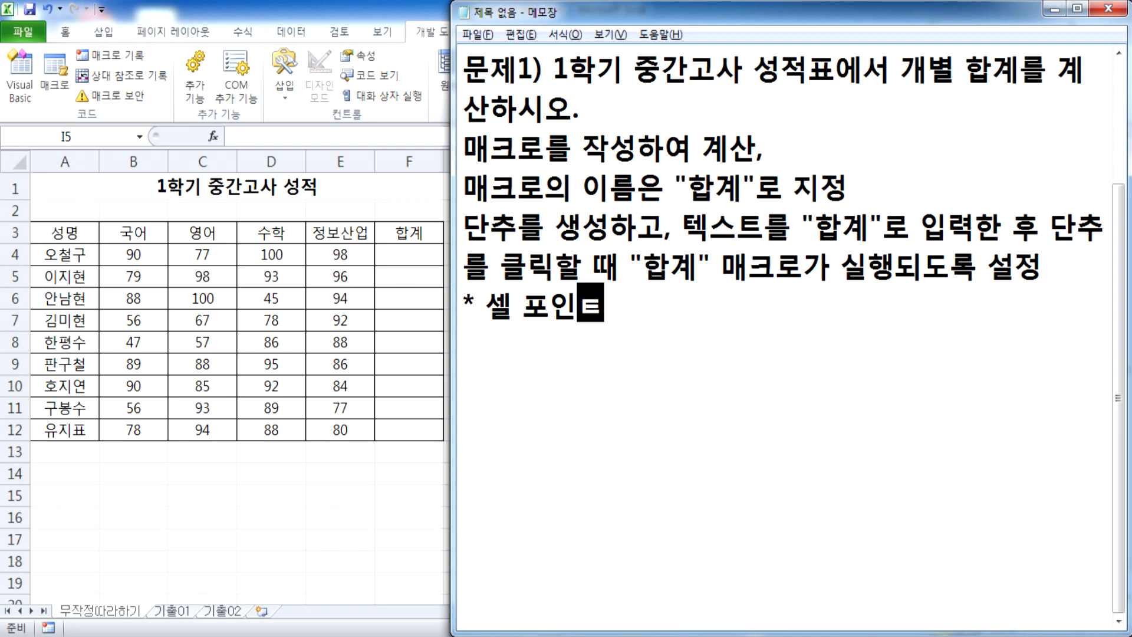
type(" 상관없이")
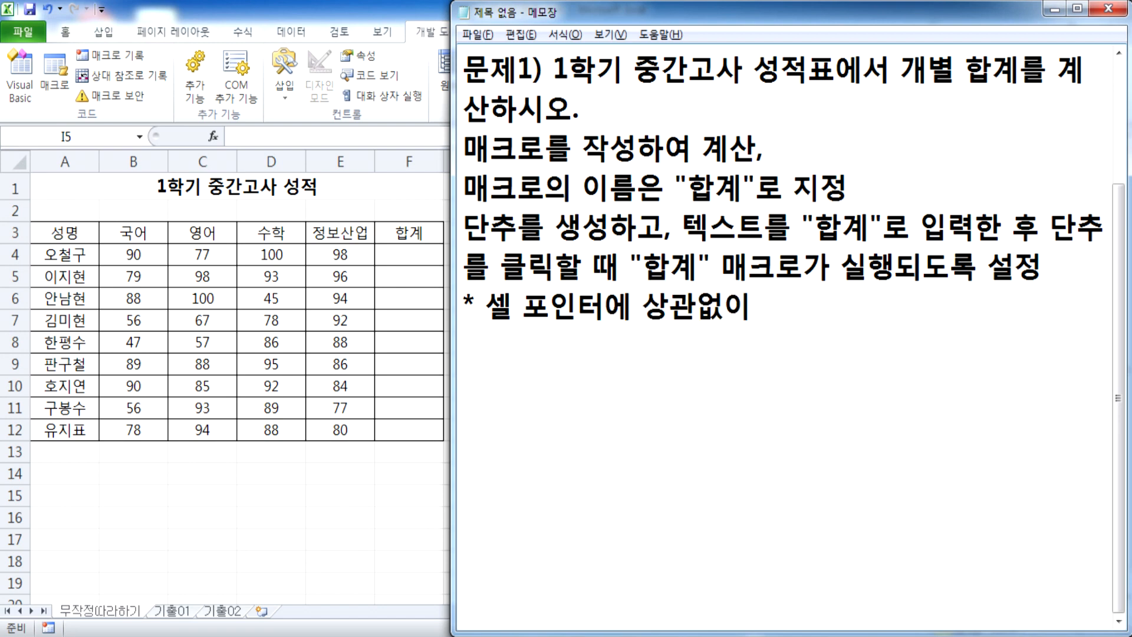
type("매크로가")
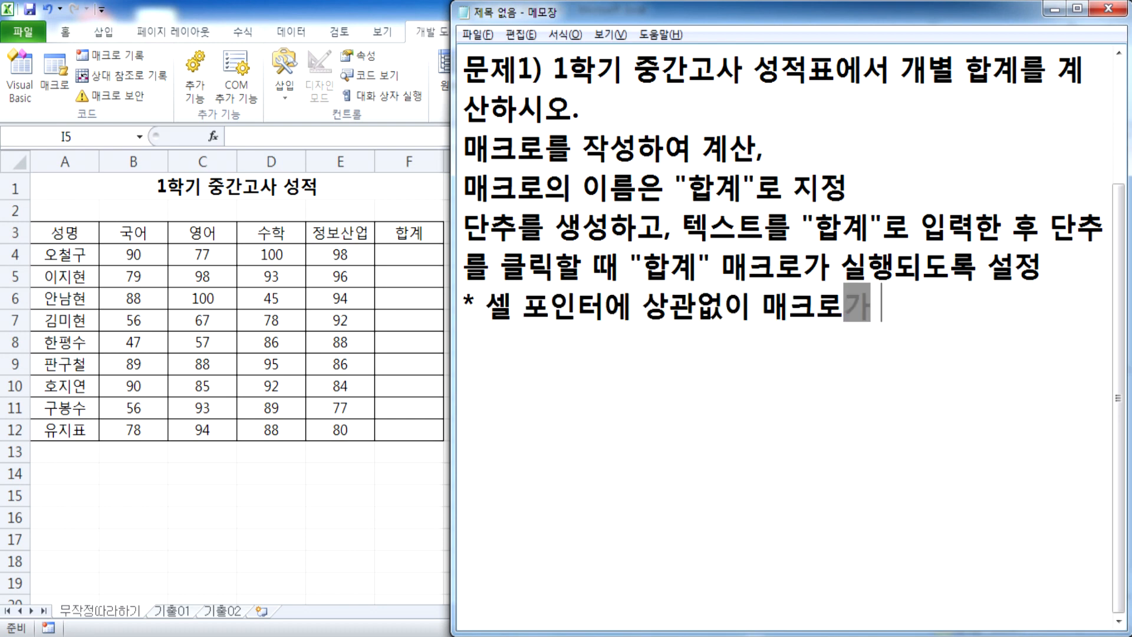
type(" 실행되도록 ")
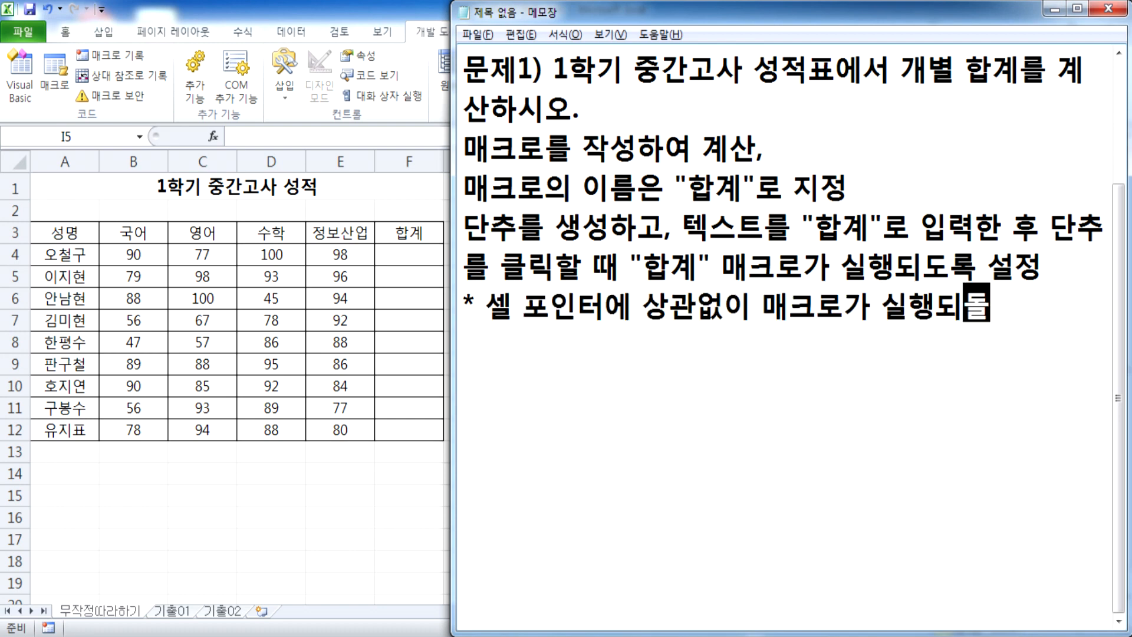
type("설정")
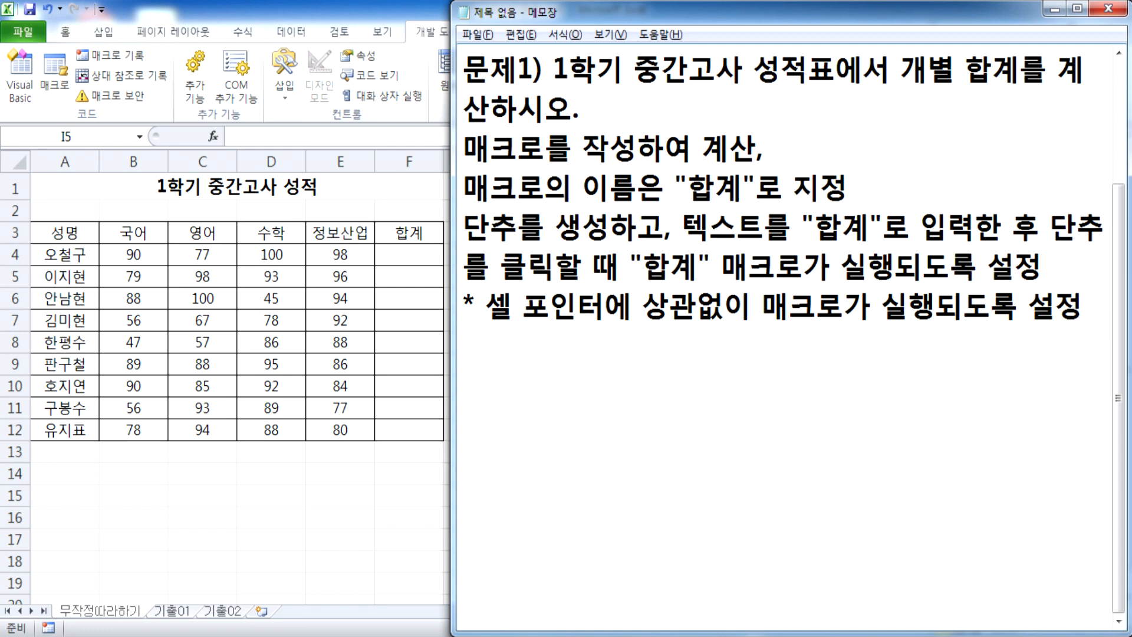
Step: Switch to the Excel score sheet and move the cell pointer between F4, H3 and H6
key("alt+Tab")
left_click(407, 253)
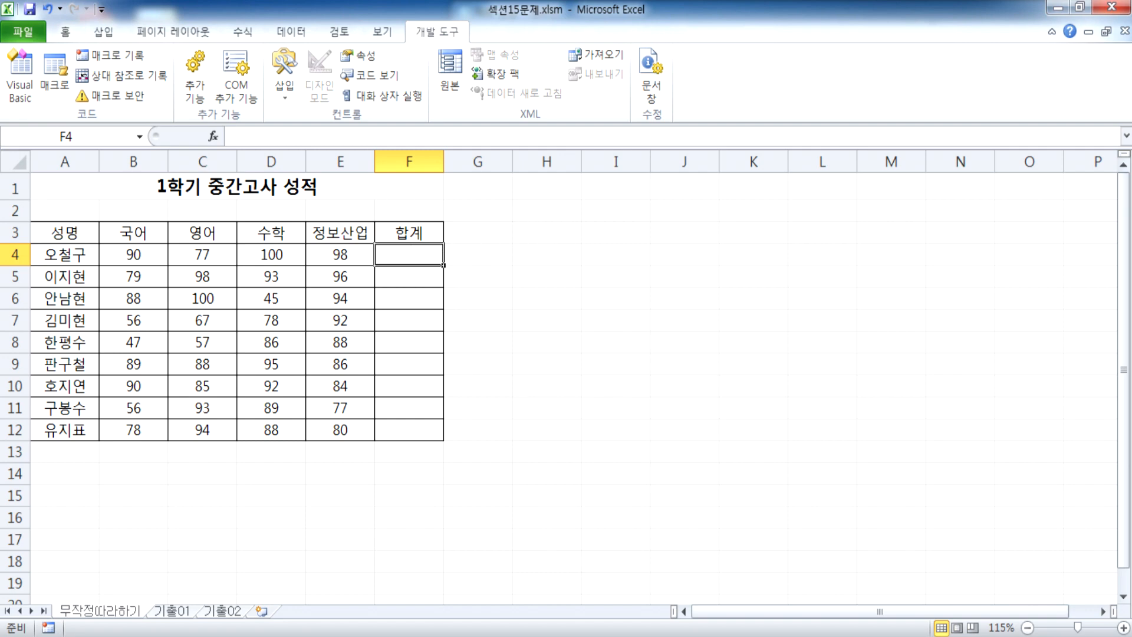
right_click(622, 636)
left_click(625, 636)
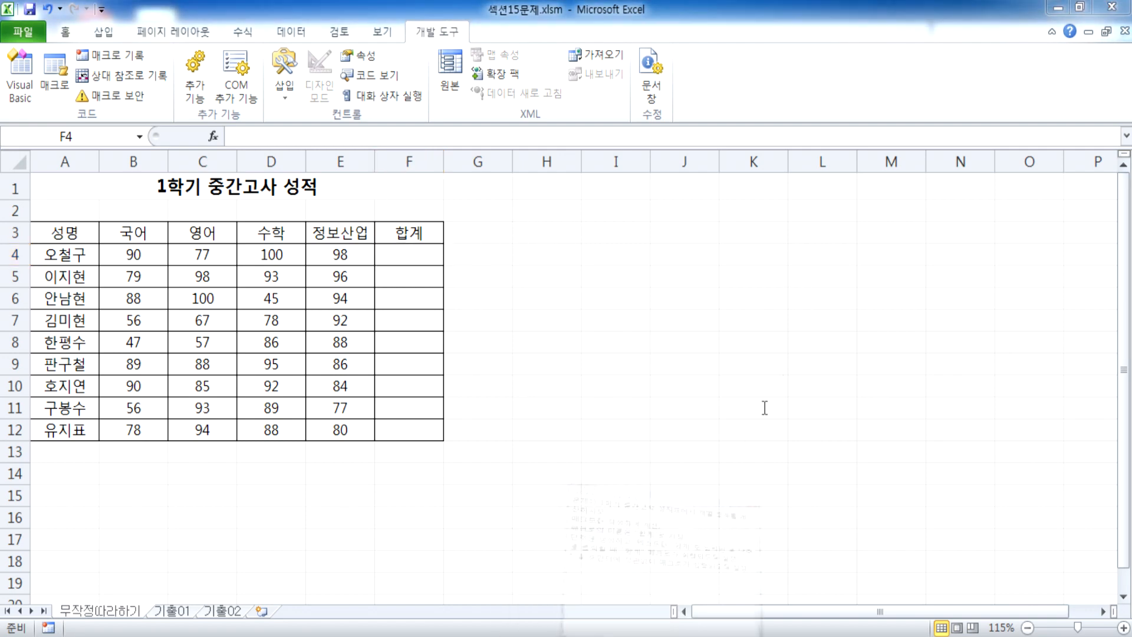
left_click(418, 261)
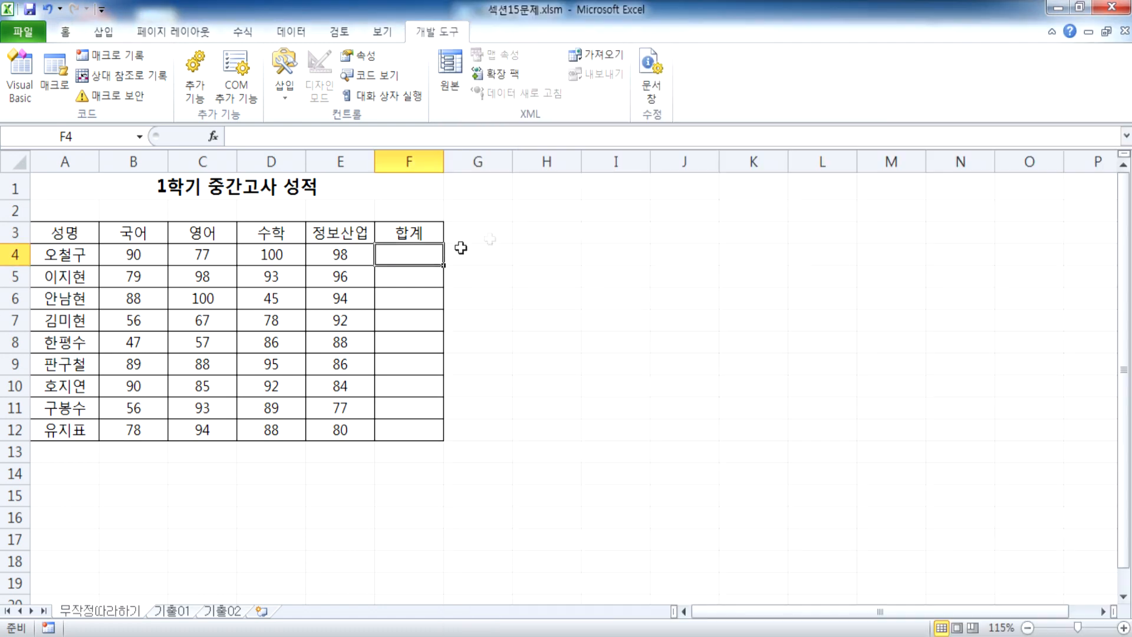
left_click(542, 237)
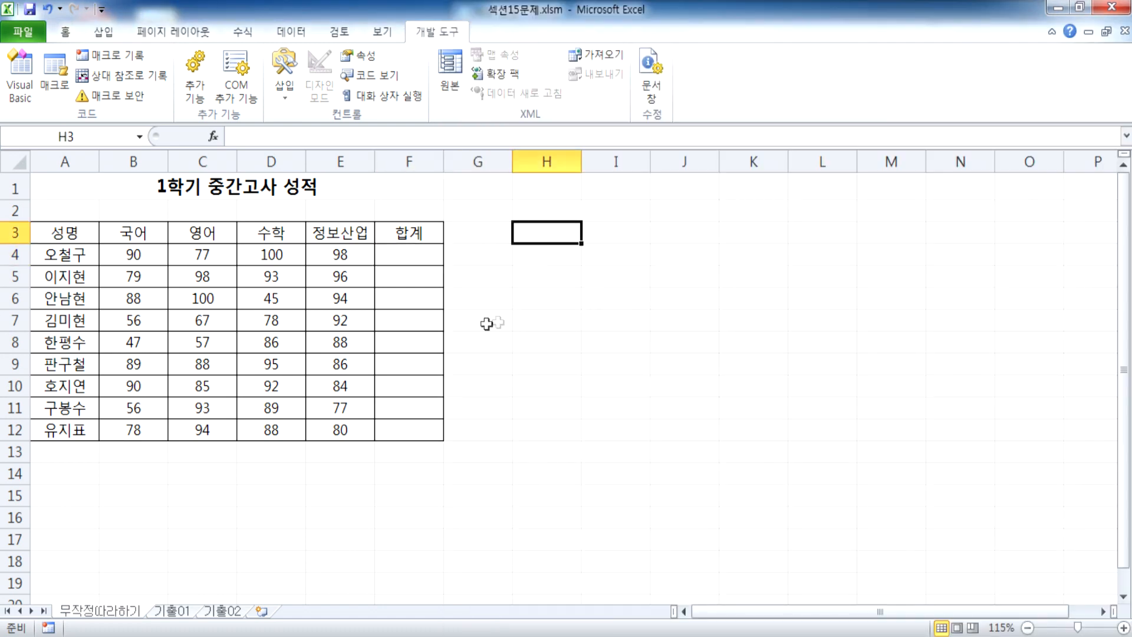
left_click(539, 299)
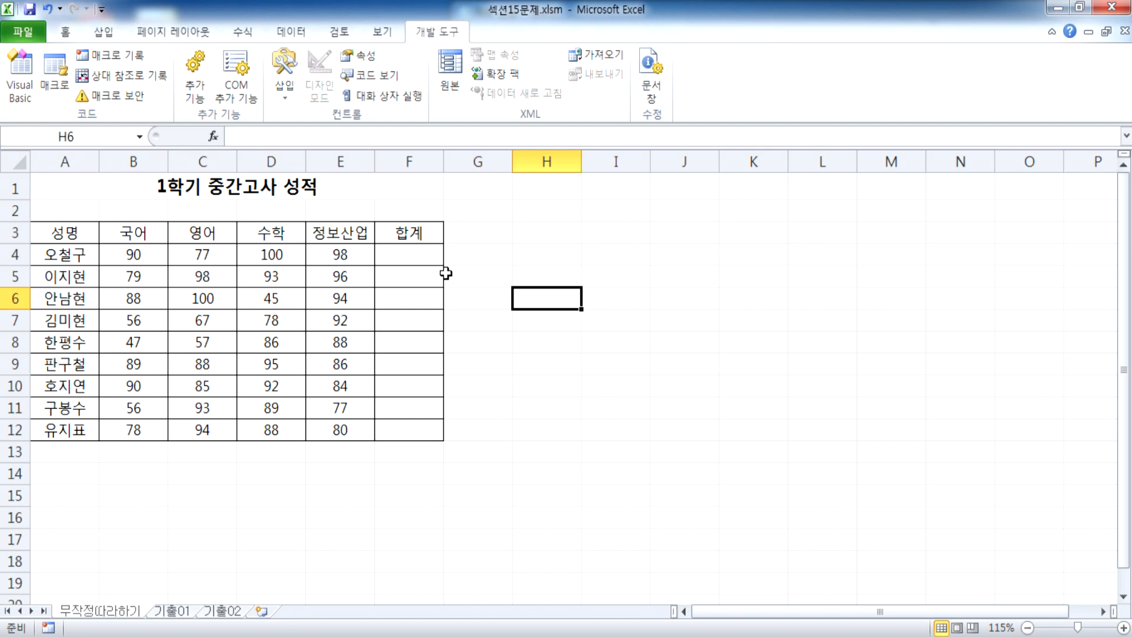
Step: Switch to the Notepad exercise and examine the cell pointer note, the required macro name and the button text
key("alt+Tab")
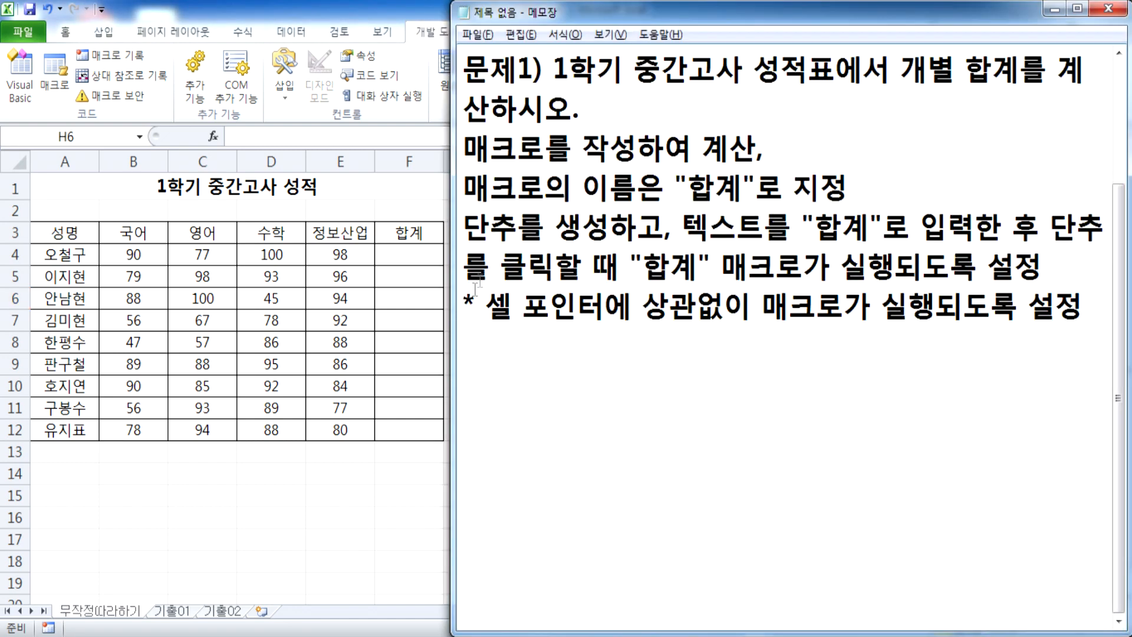
left_click_drag(466, 302, 1041, 303)
left_click(989, 341)
left_click_drag(688, 186, 742, 186)
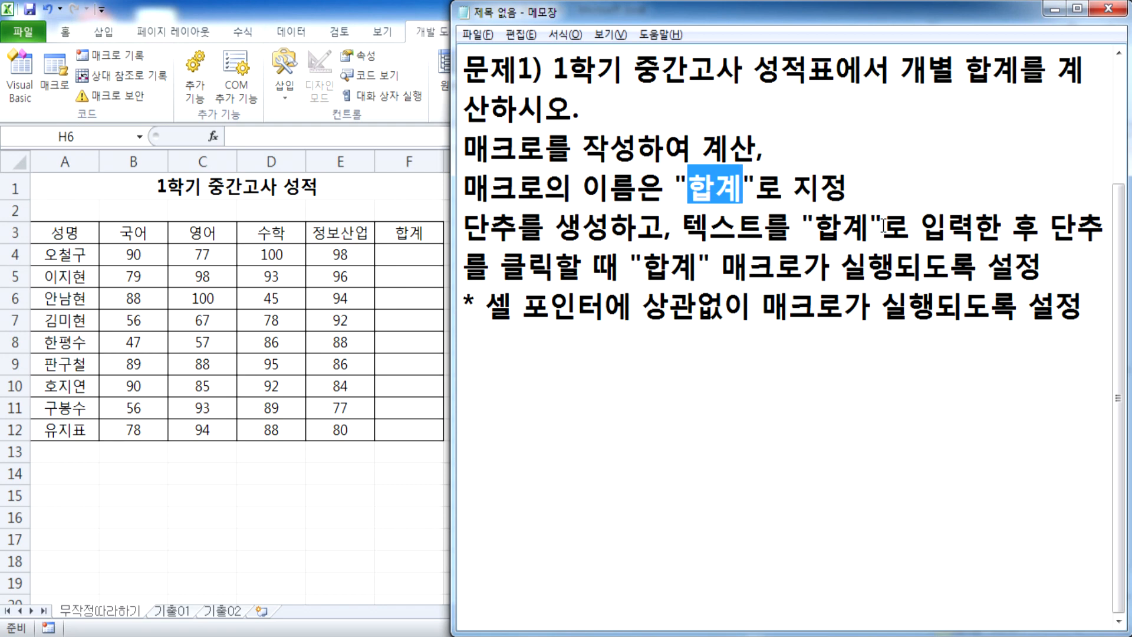
left_click(688, 187)
left_click_drag(690, 188, 738, 189)
left_click_drag(816, 222, 867, 222)
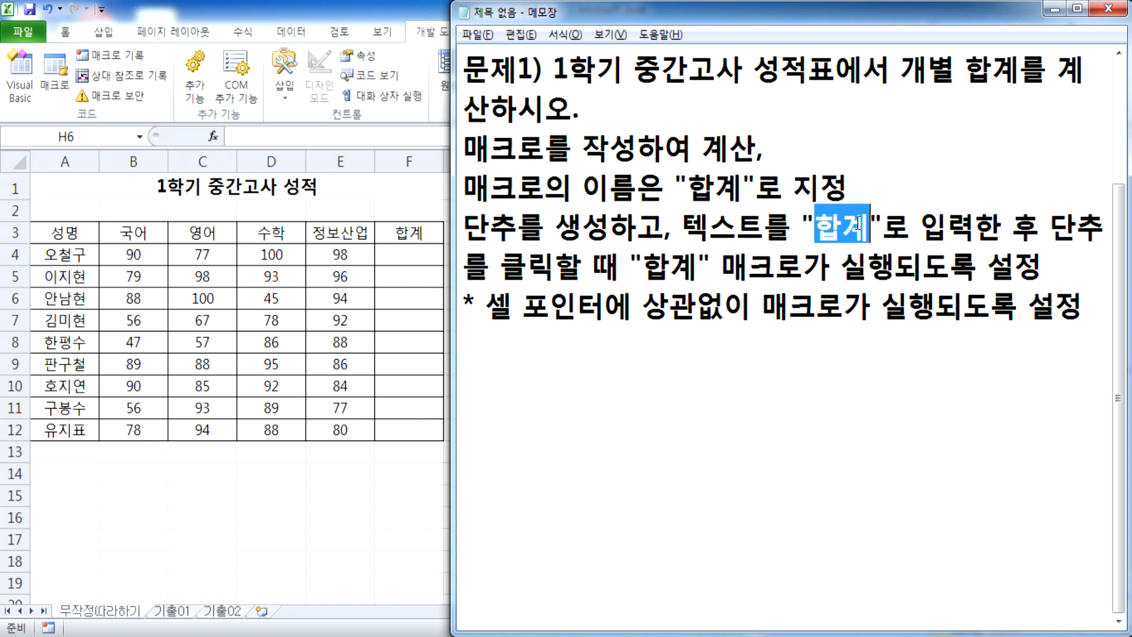
left_click_drag(689, 187, 738, 188)
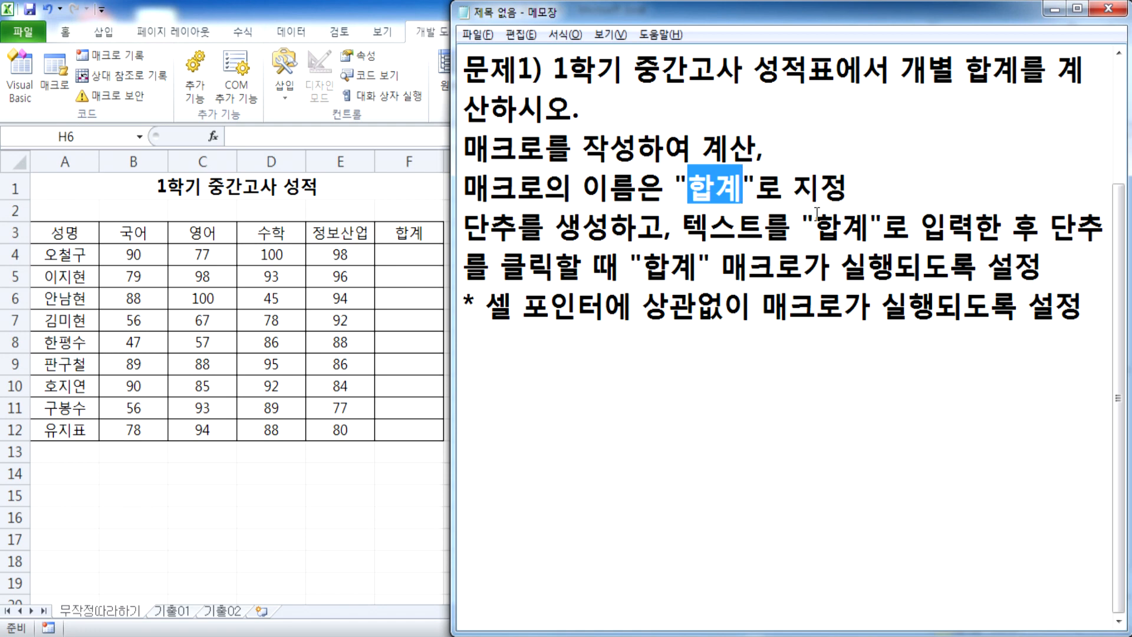
left_click(505, 379)
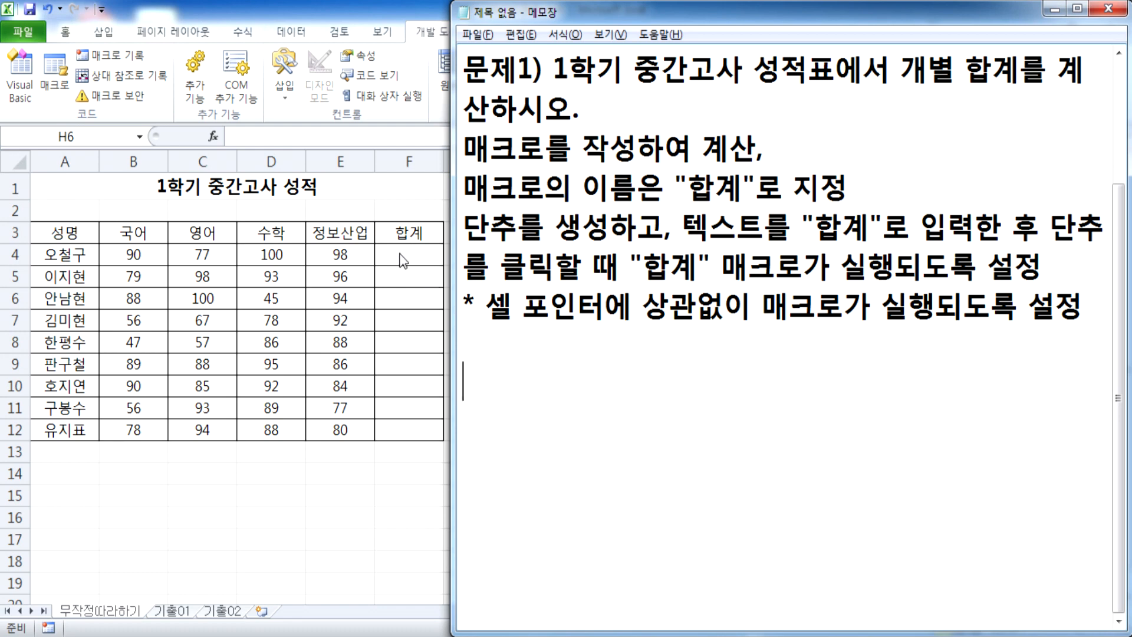
Step: Switch to Excel, enter the procedure note "1. F4셀로 이동" in cell H4 and select F4
key("alt+Tab")
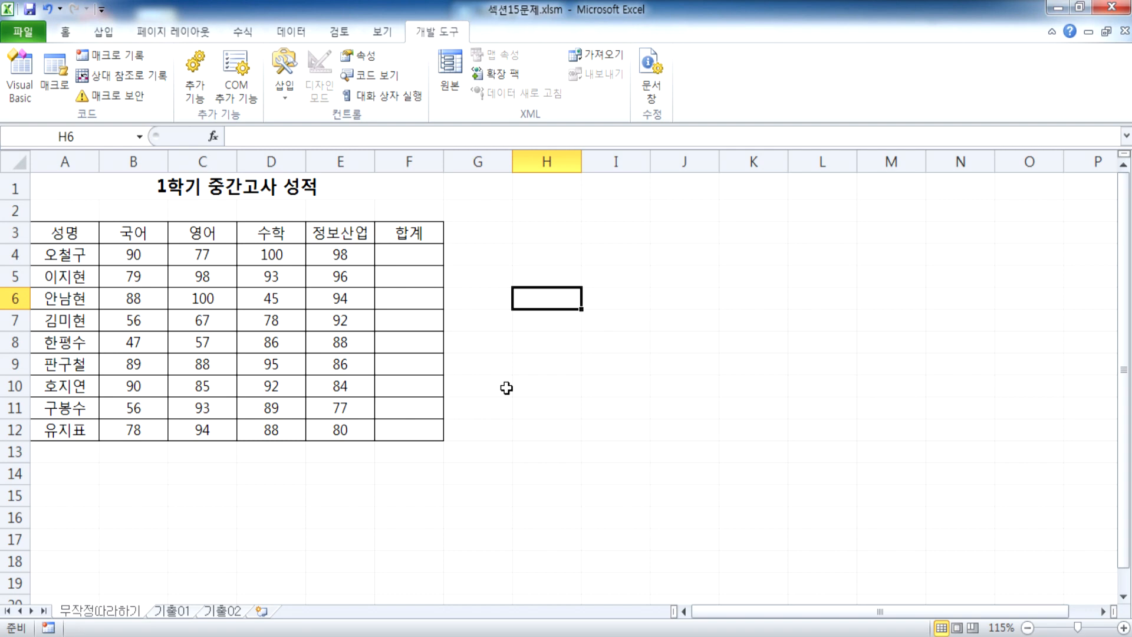
left_click(400, 256)
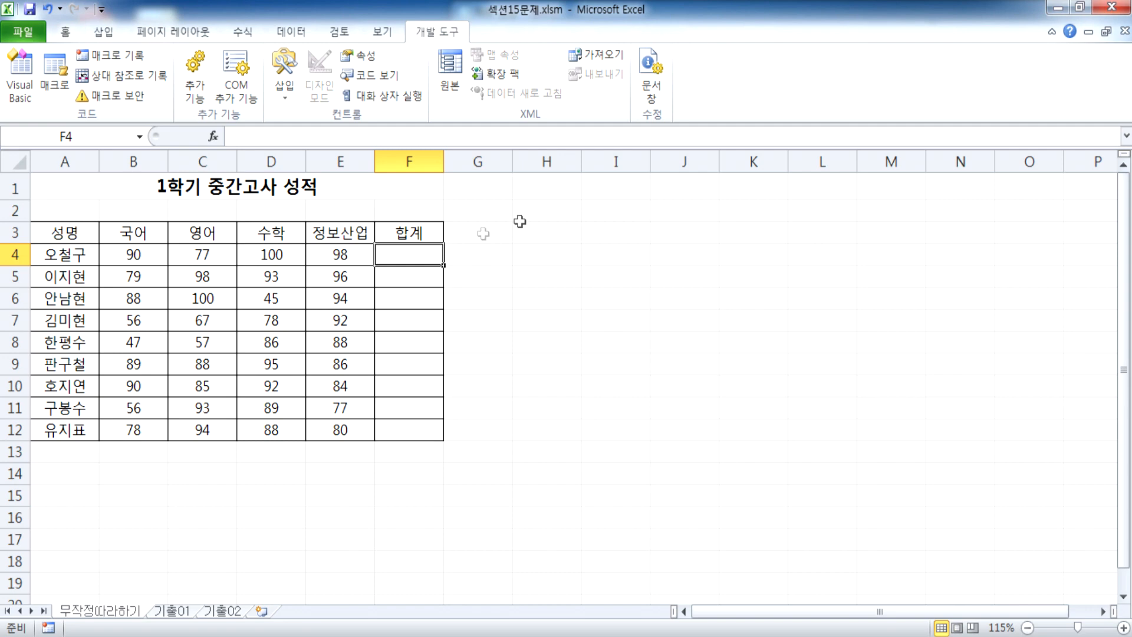
left_click(548, 210)
scroll(565, 258, "up", 2)
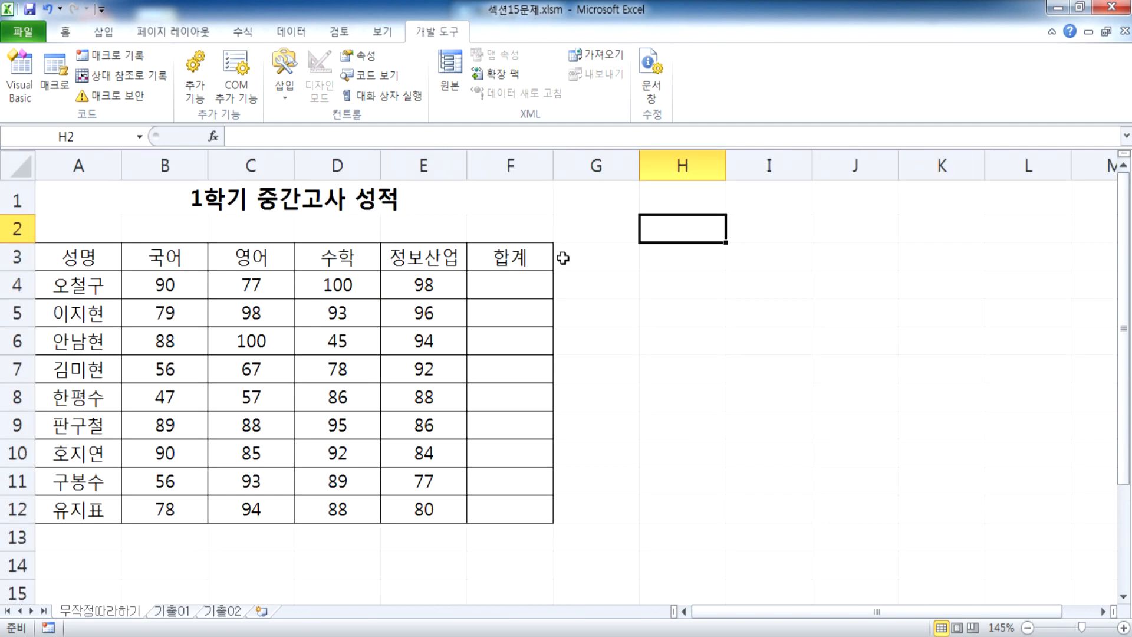
left_click(663, 275)
type("1. g")
key("BackSpace")
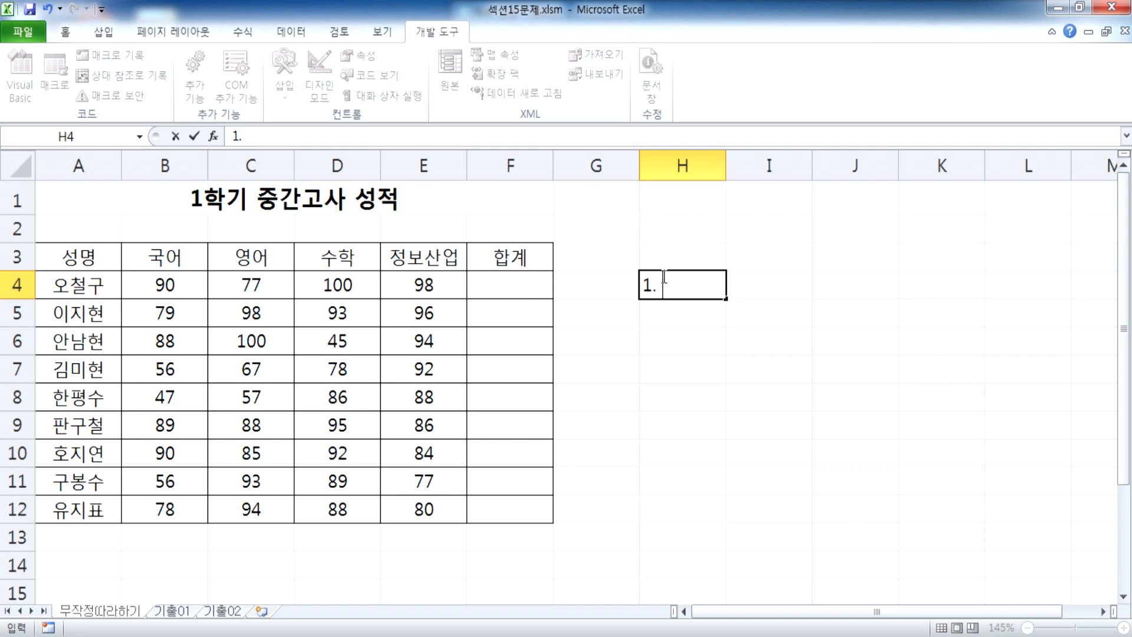
type("F")
type("5")
key("BackSpace")
type("4셀로 이동")
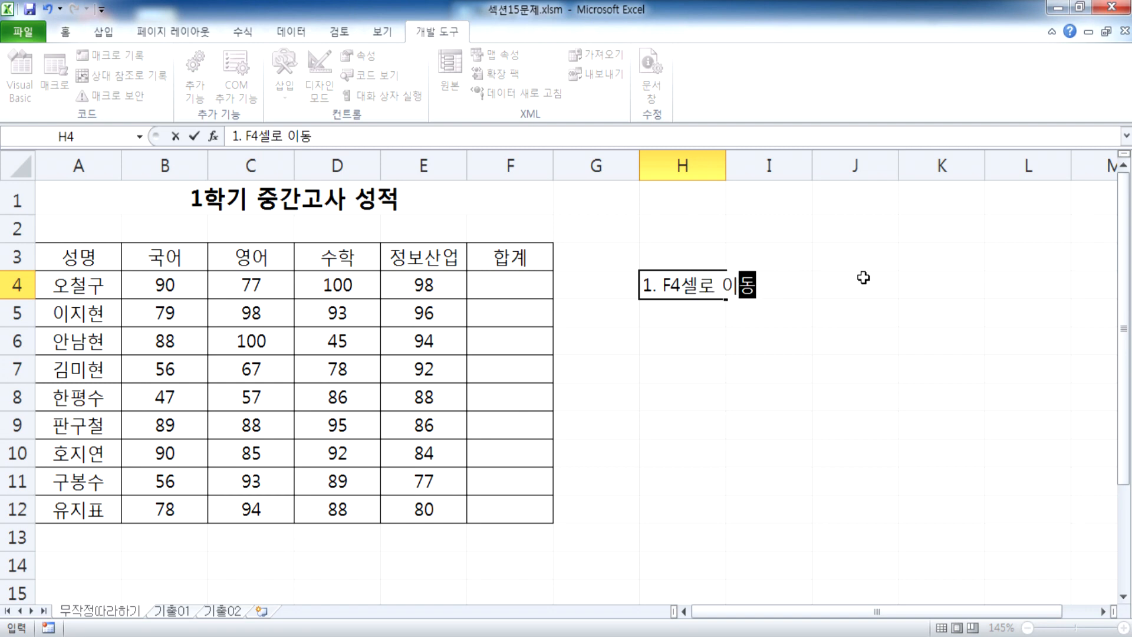
key("Return")
left_click(523, 293)
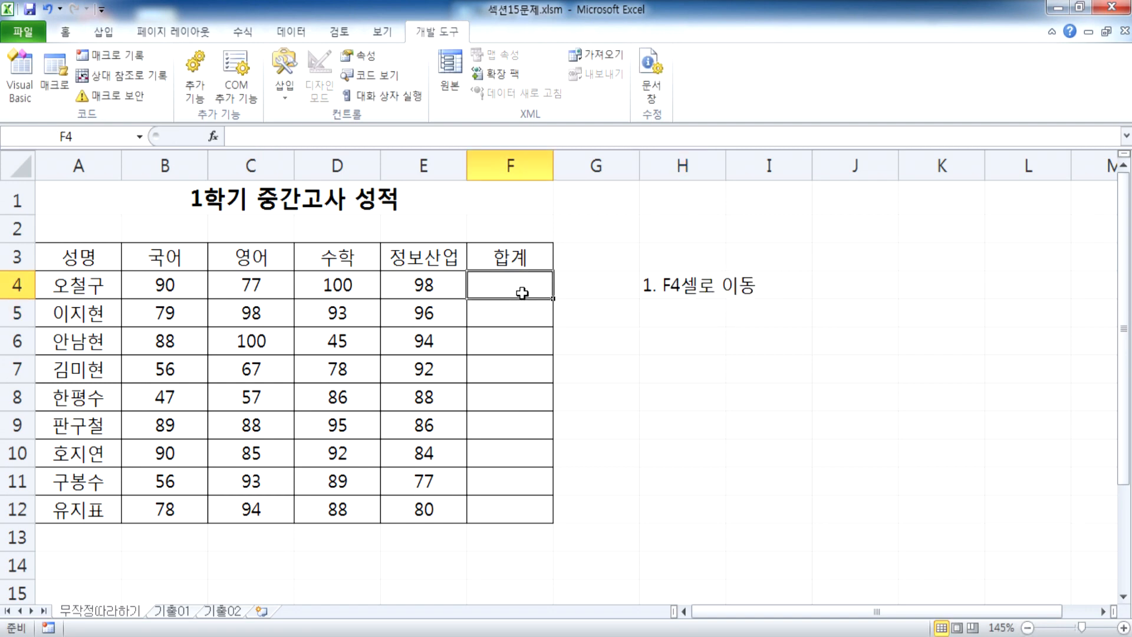
Step: Add the second procedure note "2. 합계를 계산" in cell H5, below the F4 note
left_click(697, 311)
type("2. 합")
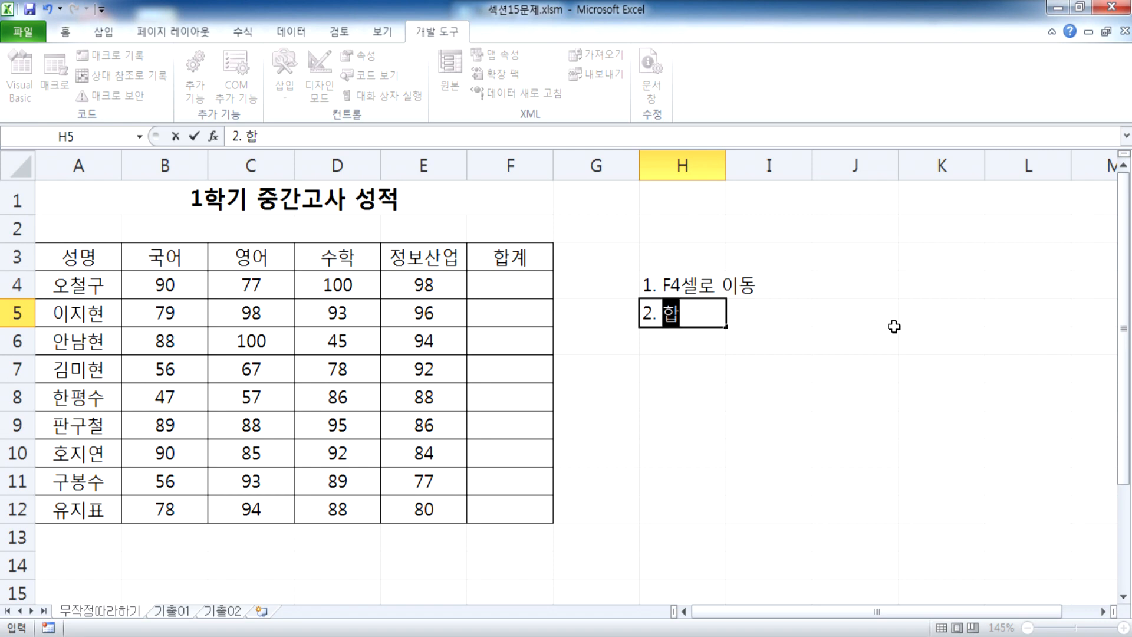
type("계를 계산")
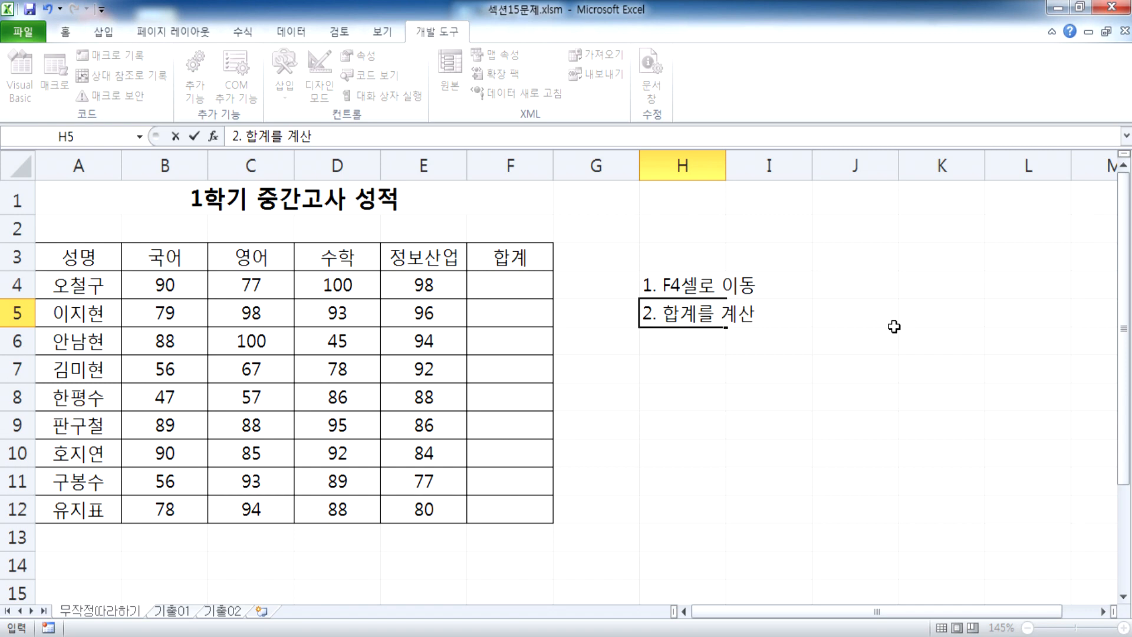
Step: Switch to Notepad and insert "(자동 합계 기능)" directly after "개별 합계" in the first exercise sentence
key("alt+Tab")
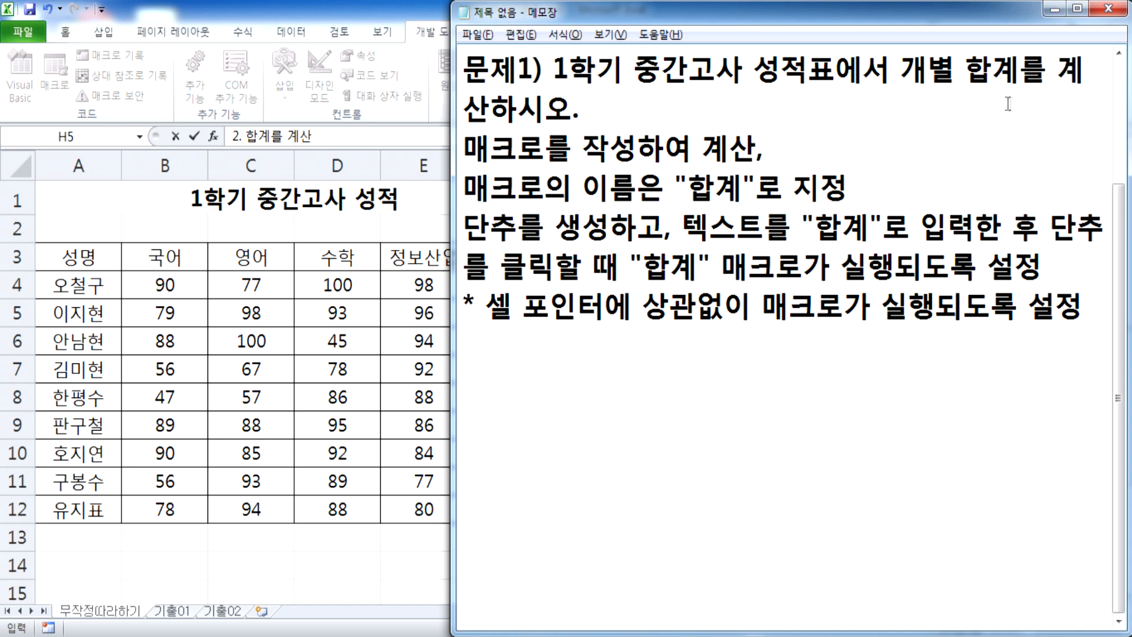
type("(자")
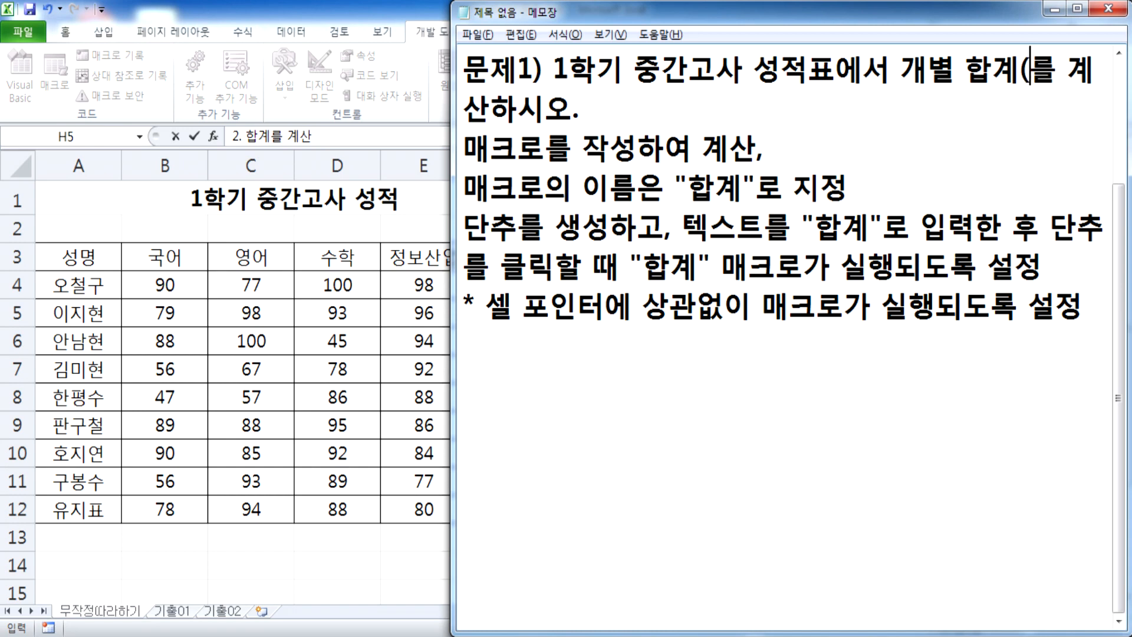
type("동 합계 기")
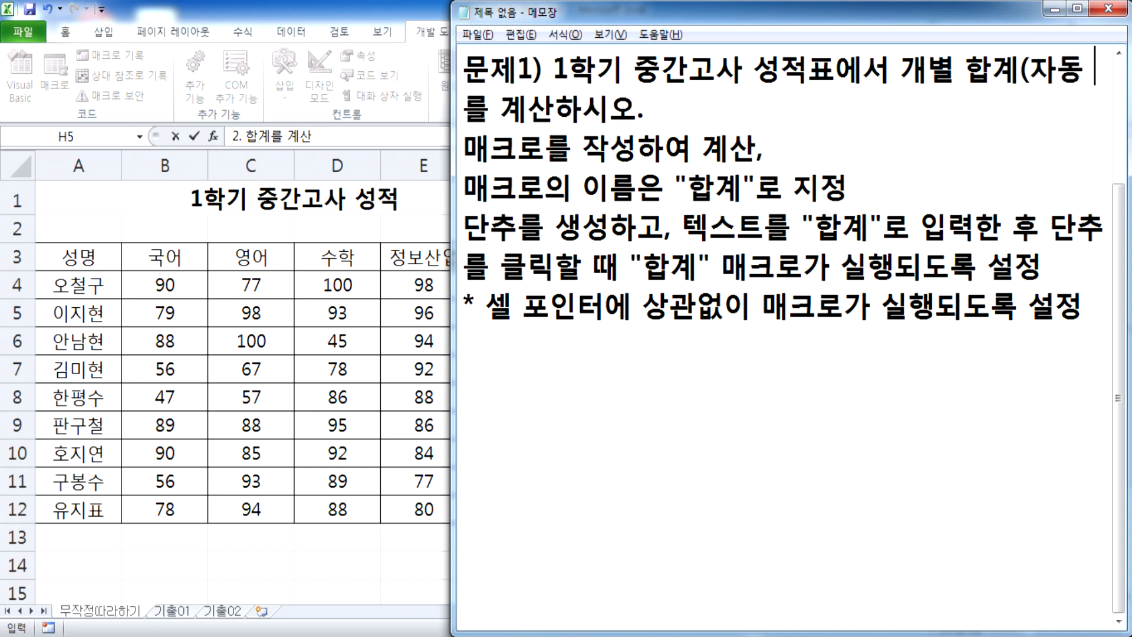
type("능)")
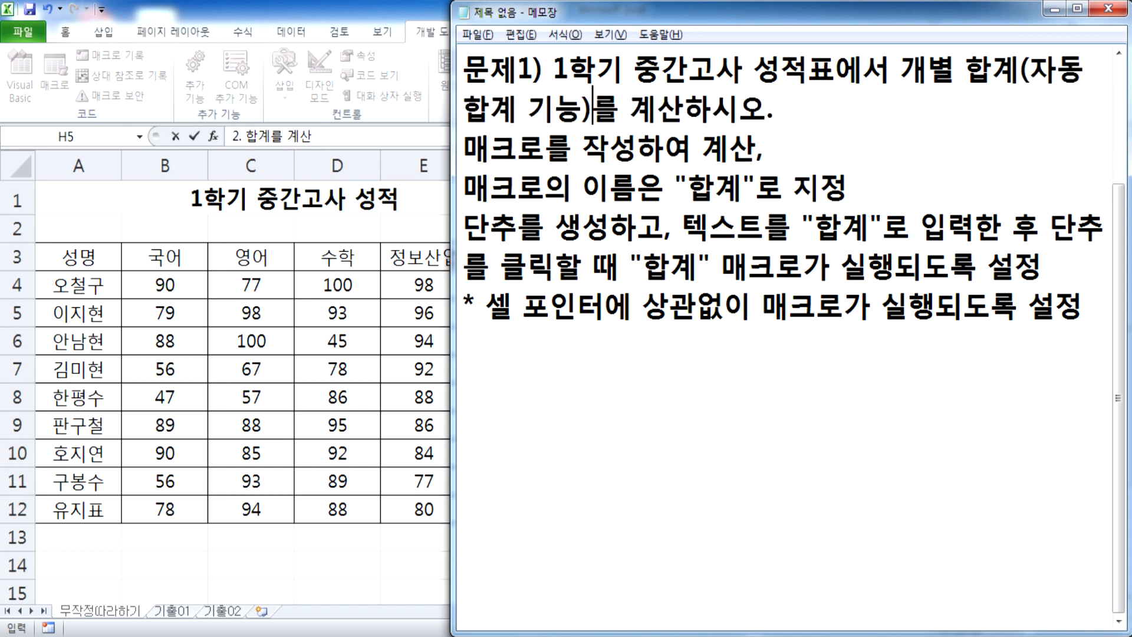
Step: Switch to Excel and complete the H5 note so it reads "2. 합계를 계산(자동합계기능)"
key("alt+Tab")
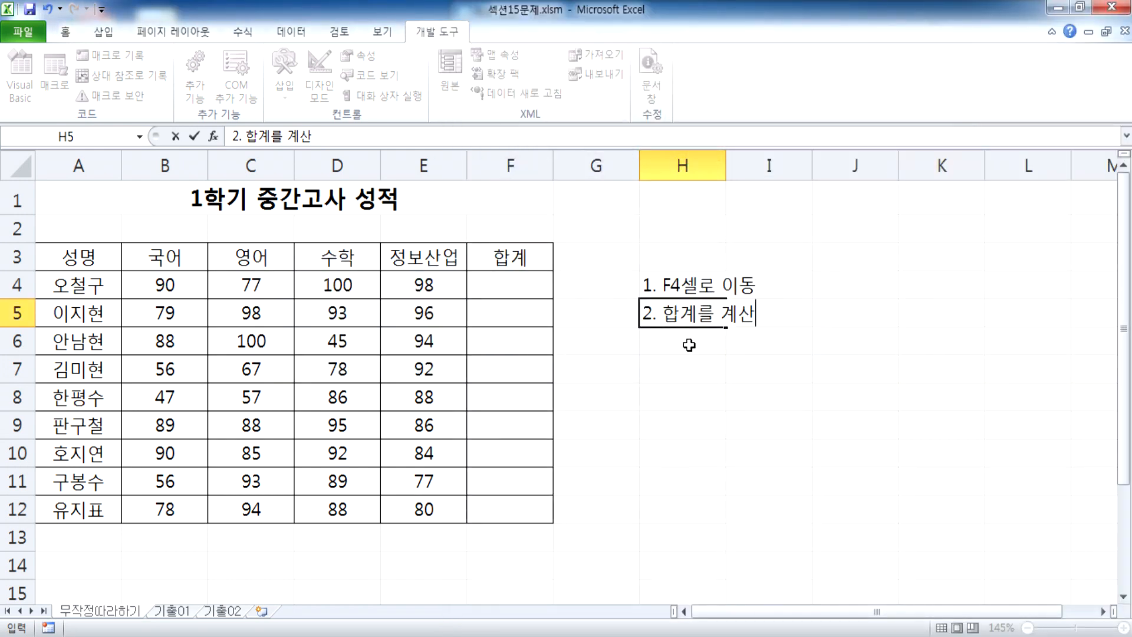
type("(자동")
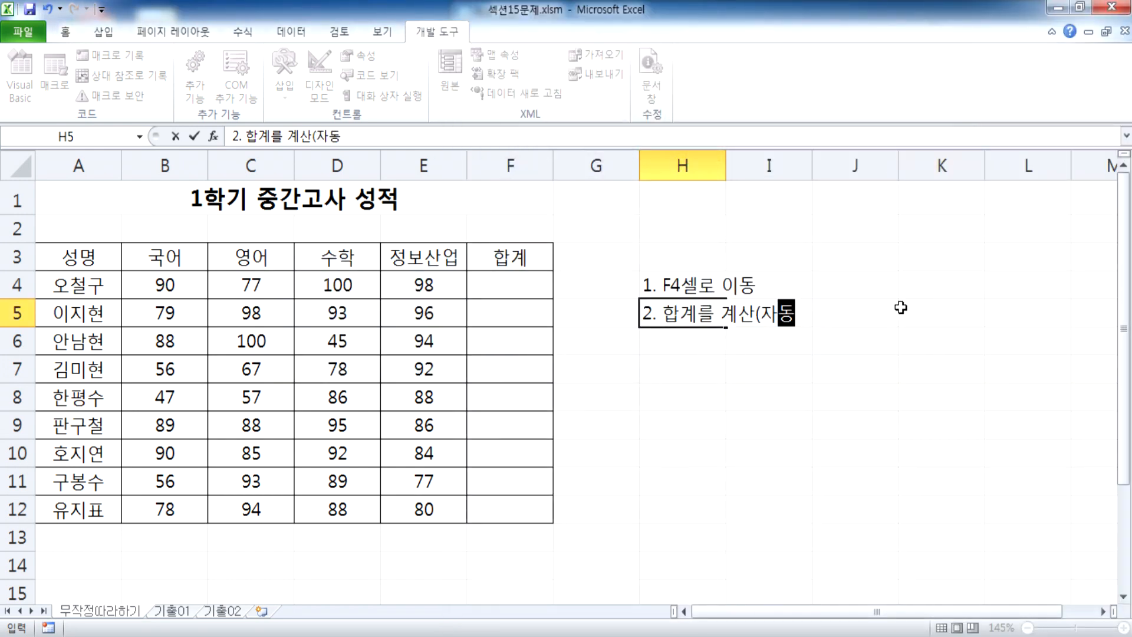
type("합계기능)")
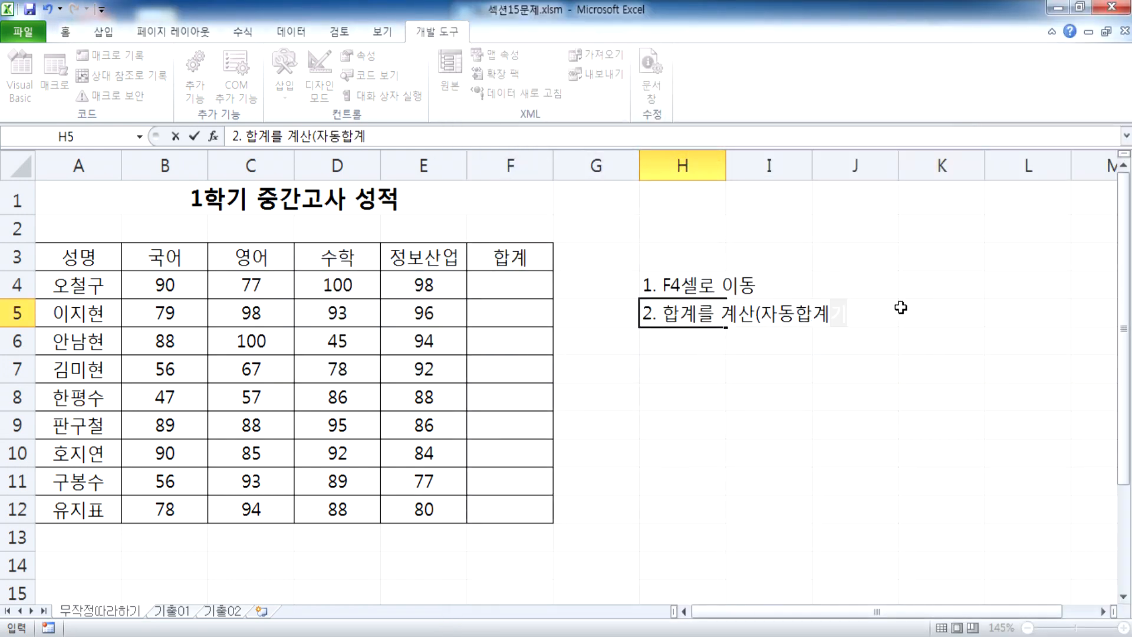
key("Return")
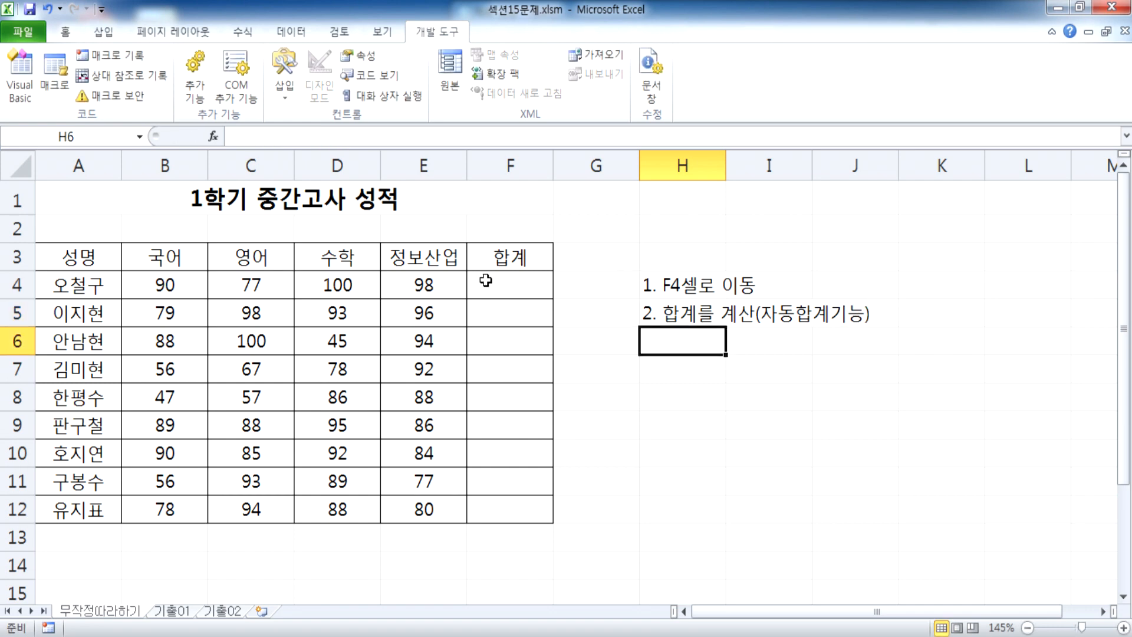
left_click(486, 281)
type("=SUM(")
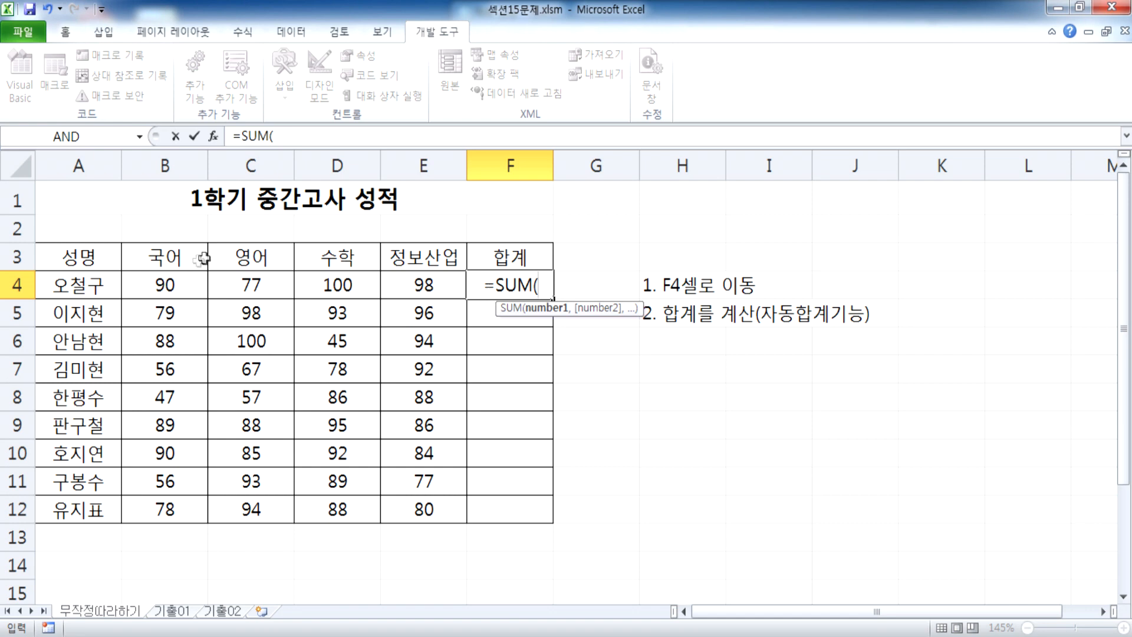
left_click_drag(170, 282, 419, 284)
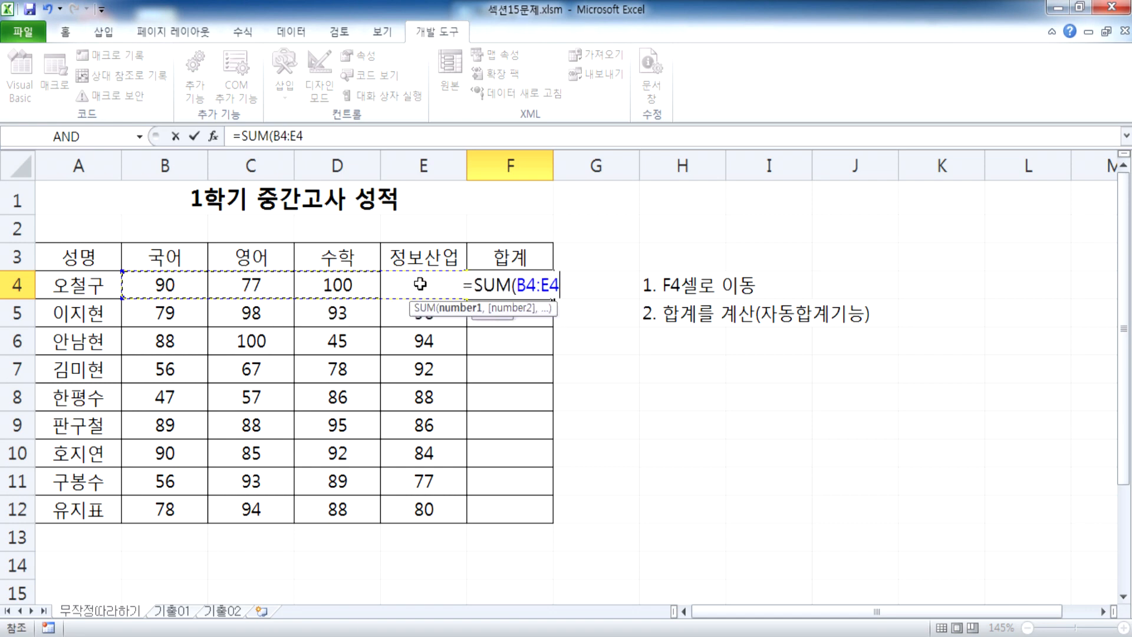
key("Escape")
type("=")
left_click(171, 288)
type("+")
left_click(218, 286)
type("+")
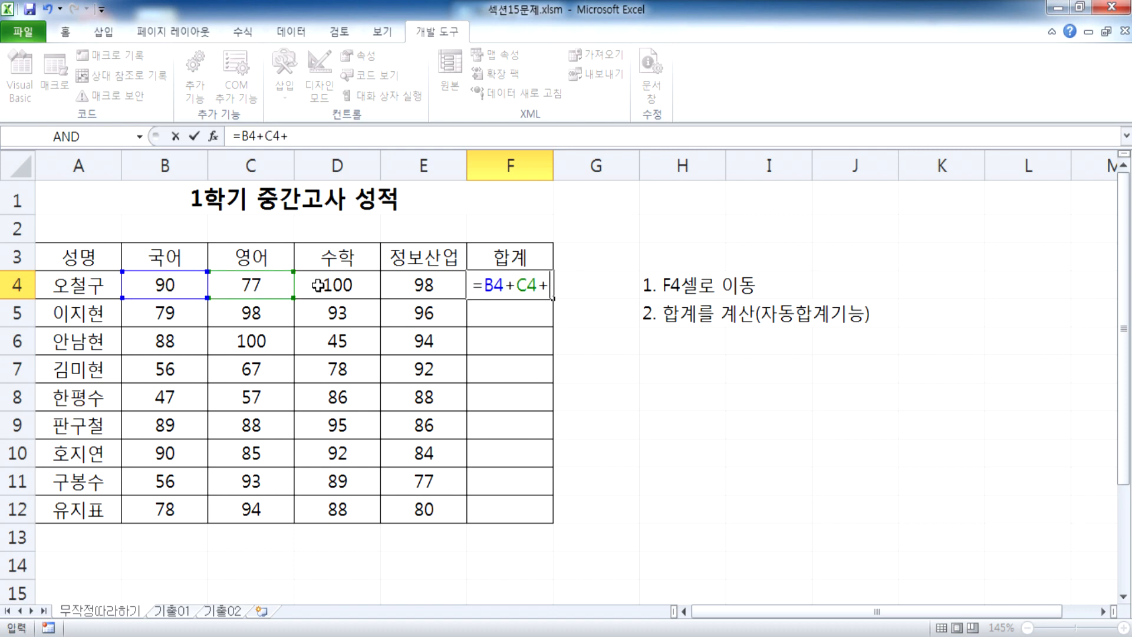
left_click(313, 284)
type("+")
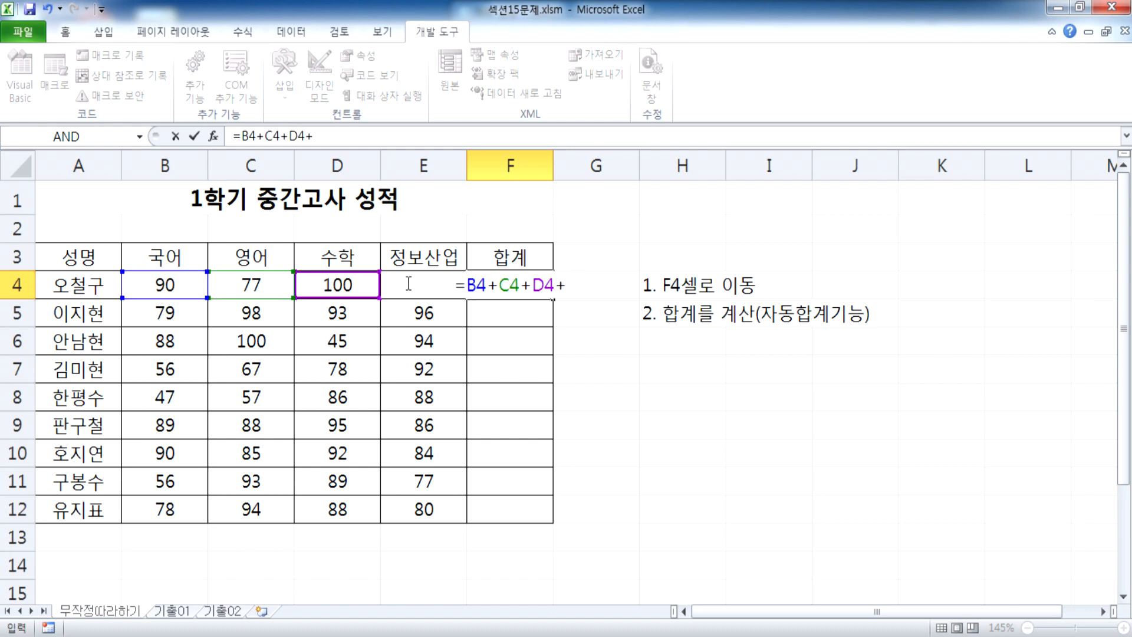
left_click(408, 284)
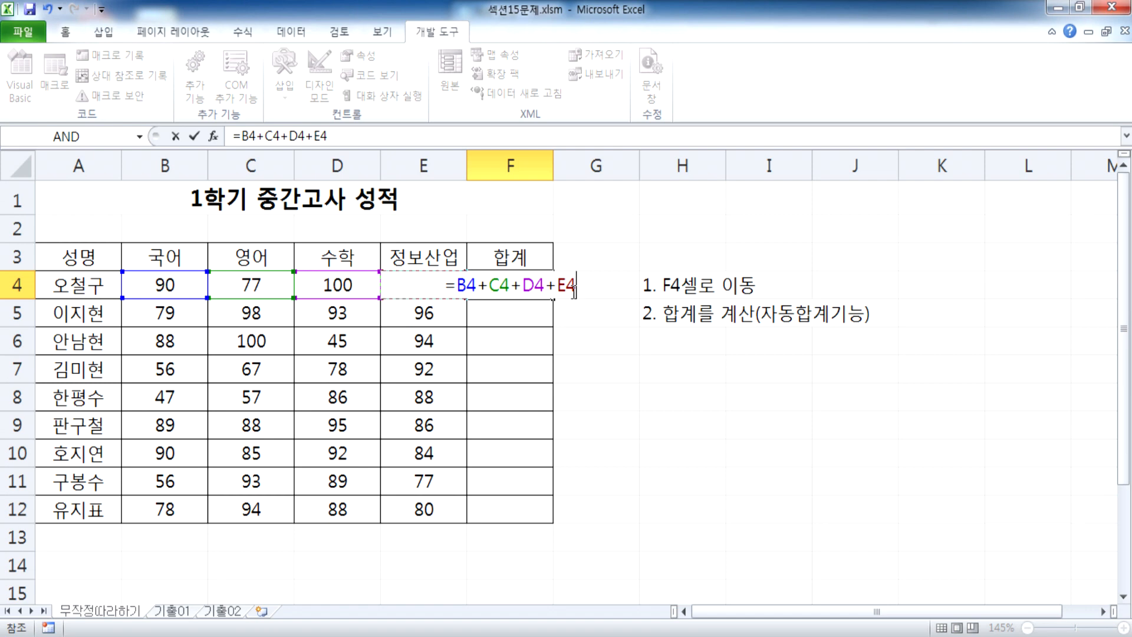
key("Escape")
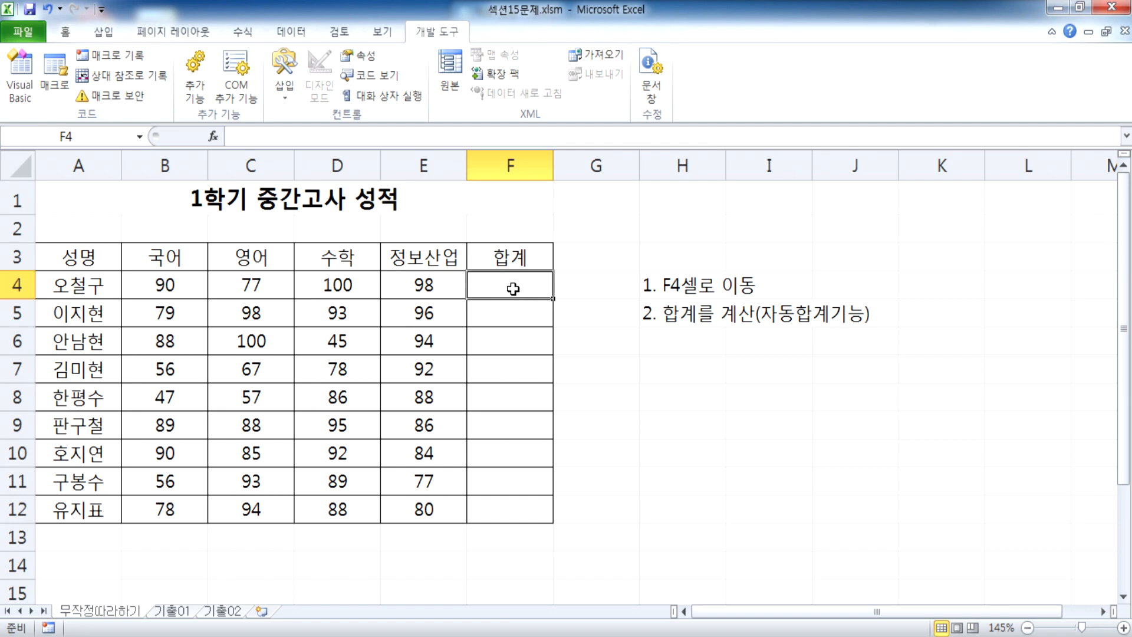
Step: Calculate the first total in F4 with the formula =B4+C4+D4+E4, and clear the cell again
type("=")
left_click(183, 284)
type("+")
left_click(265, 283)
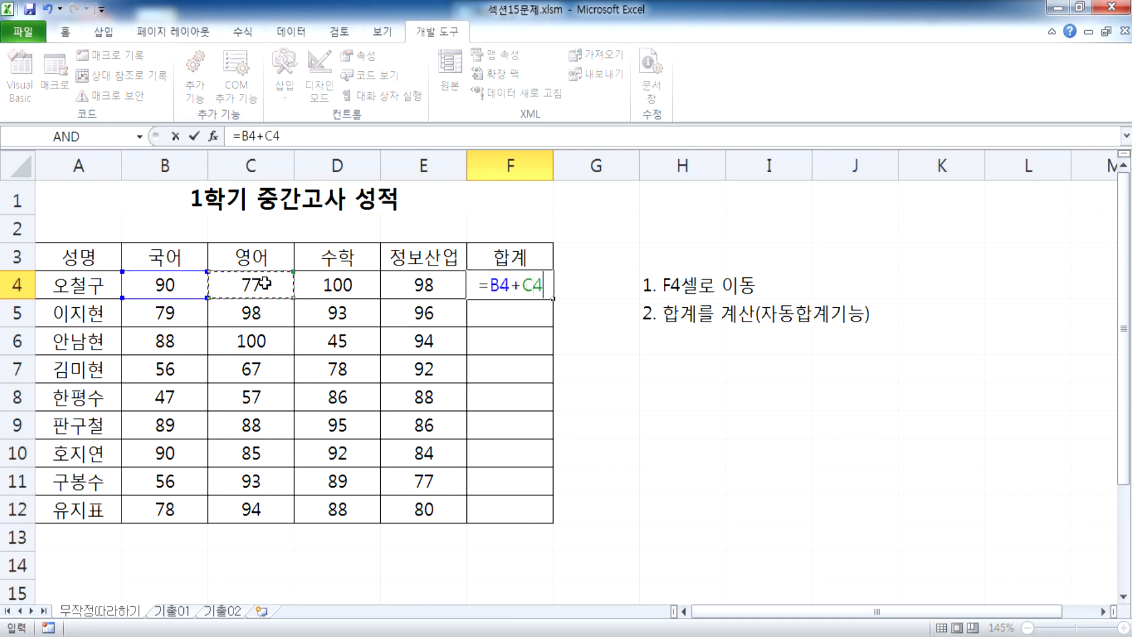
type("+")
left_click(339, 283)
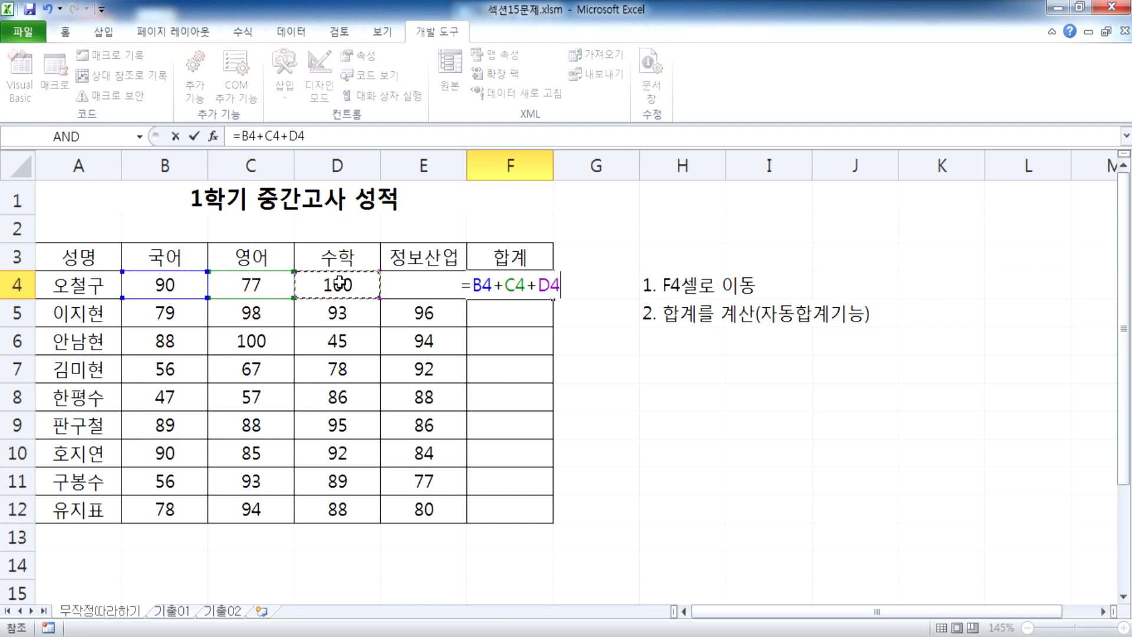
type("+")
left_click(415, 279)
key("Return")
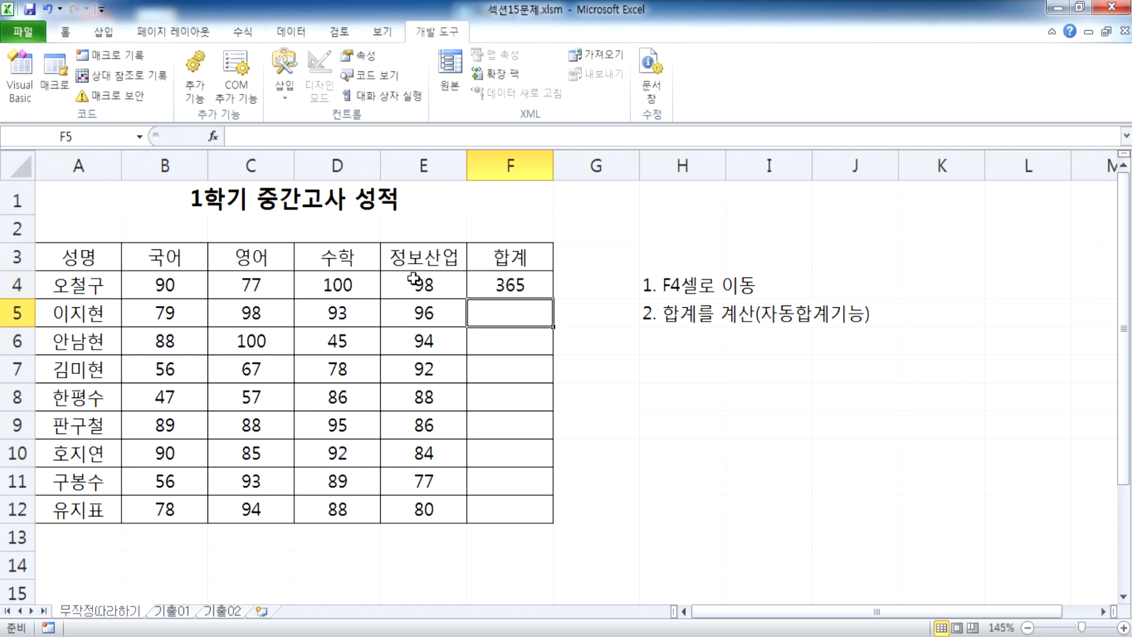
left_click(502, 285)
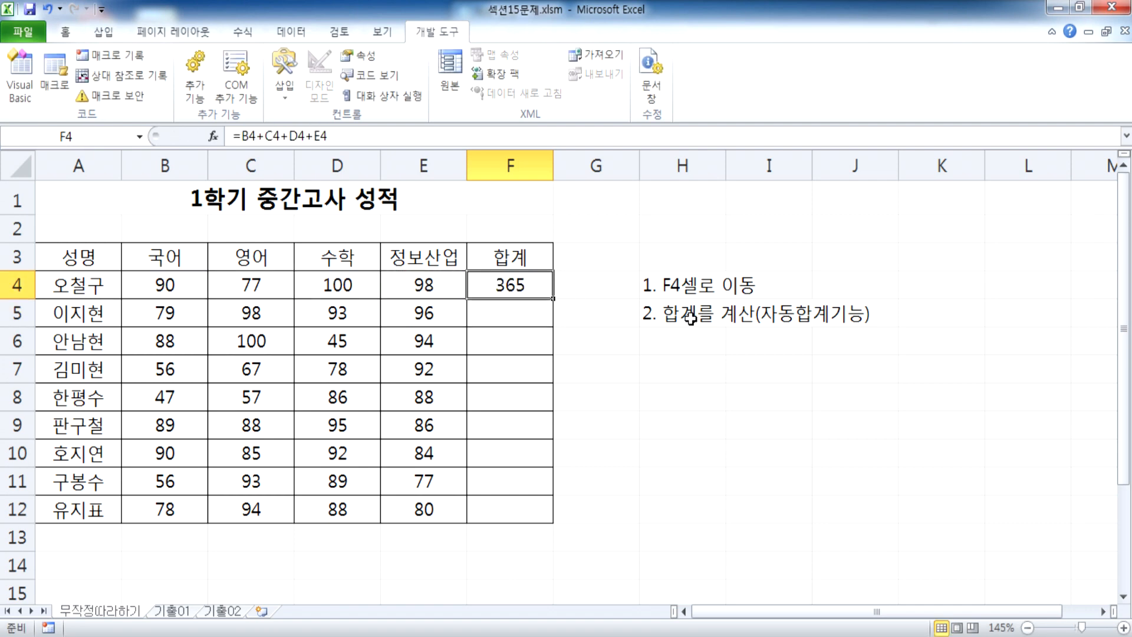
key("Delete")
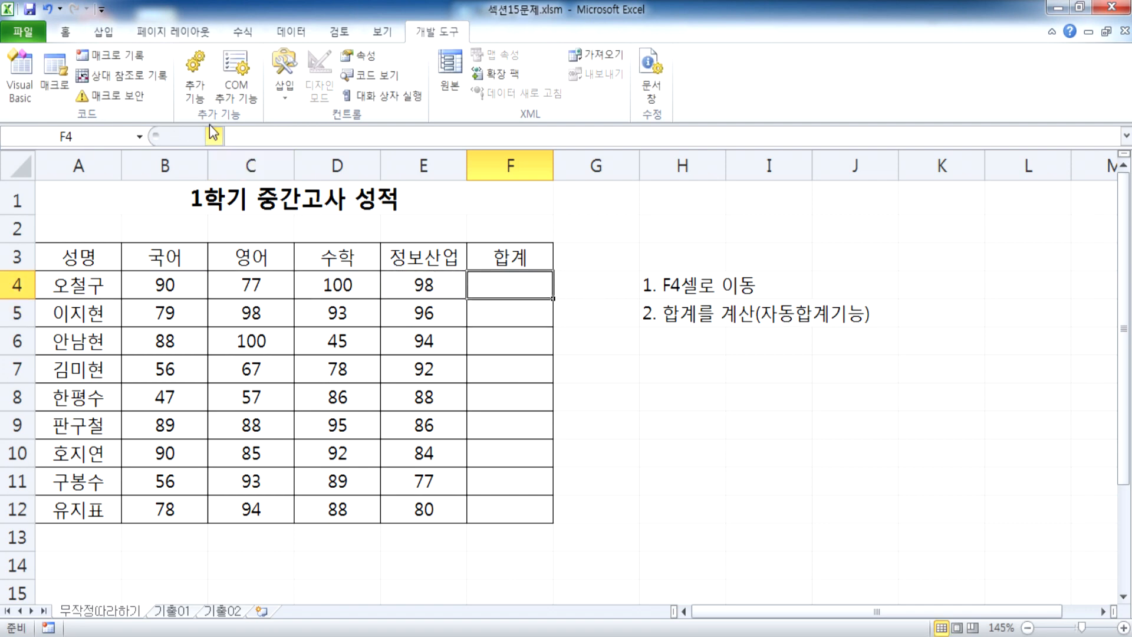
Step: Use AutoSum in cell F4 to total the four scores in B4:E4
left_click(172, 32)
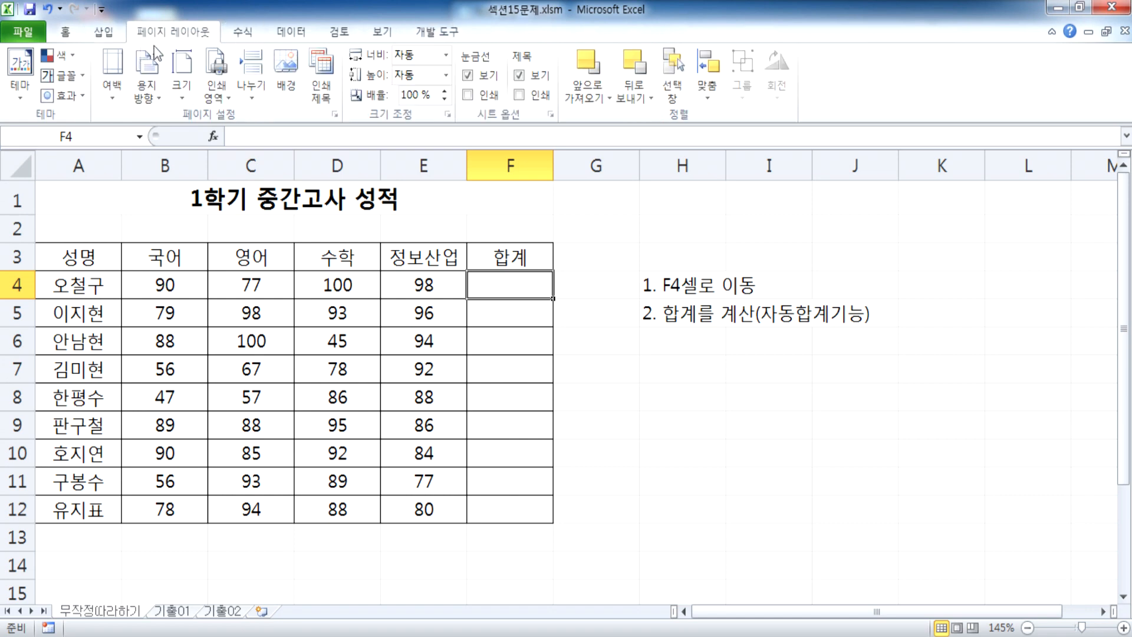
left_click(239, 31)
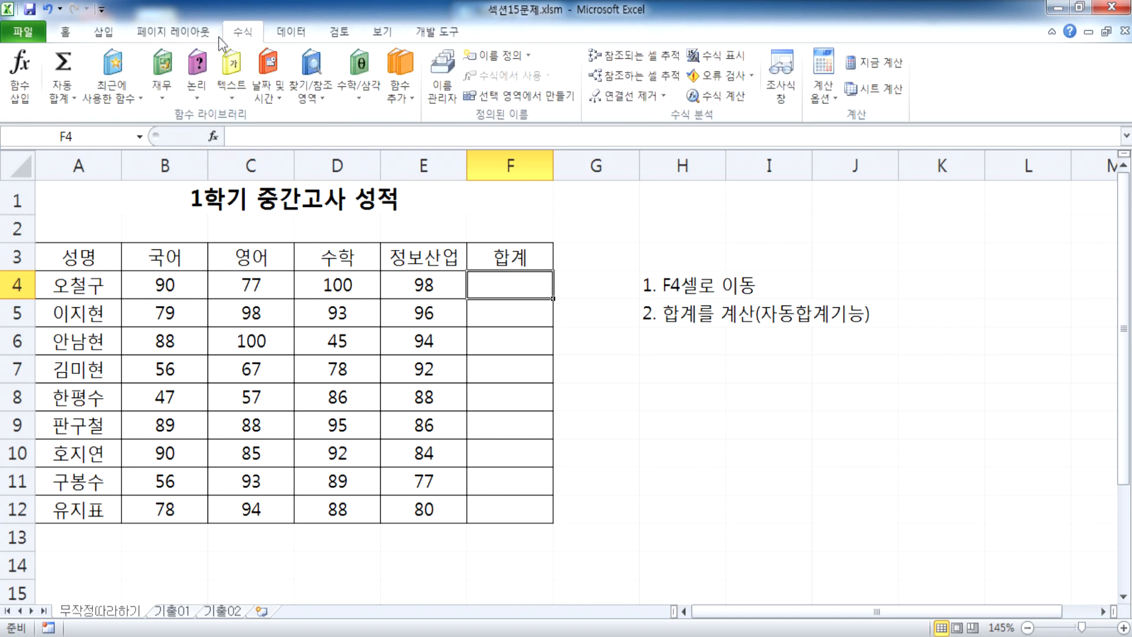
left_click(63, 66)
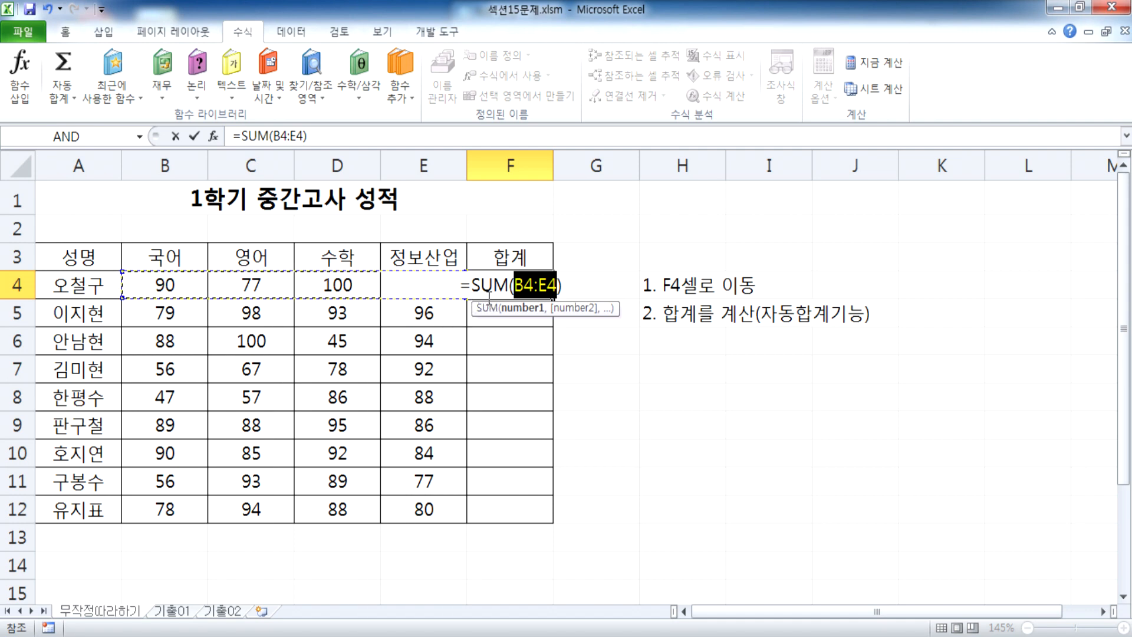
key("Return")
Step: Replace the F4 total with a manually written =SUM over B4:E4, and clear the cell again
left_click(507, 283)
type("=SUM(")
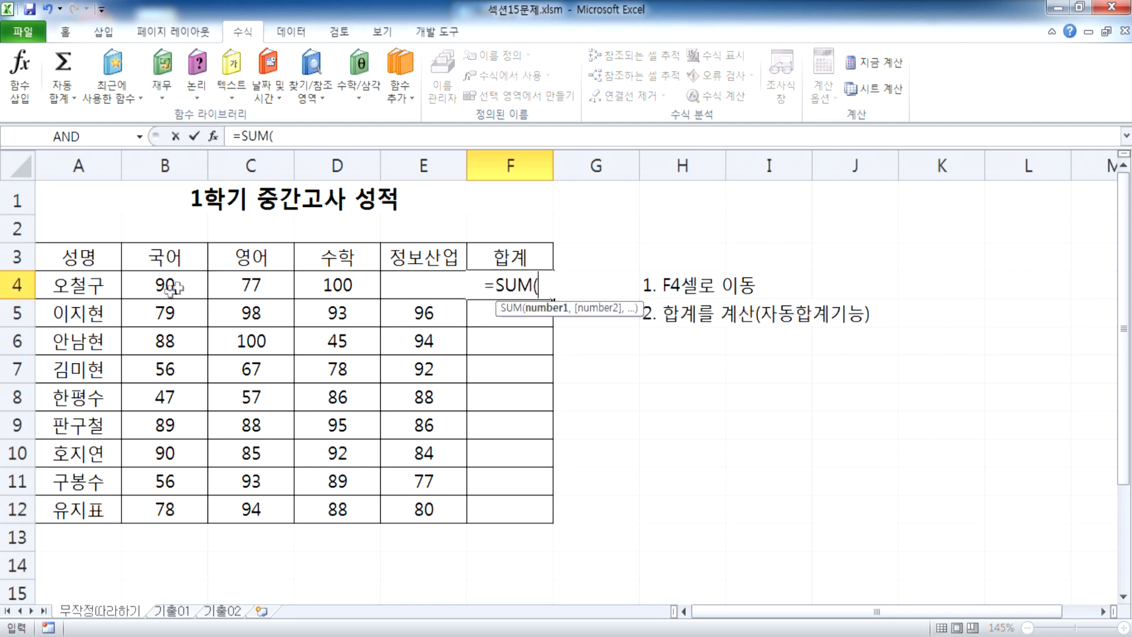
left_click_drag(168, 286, 433, 279)
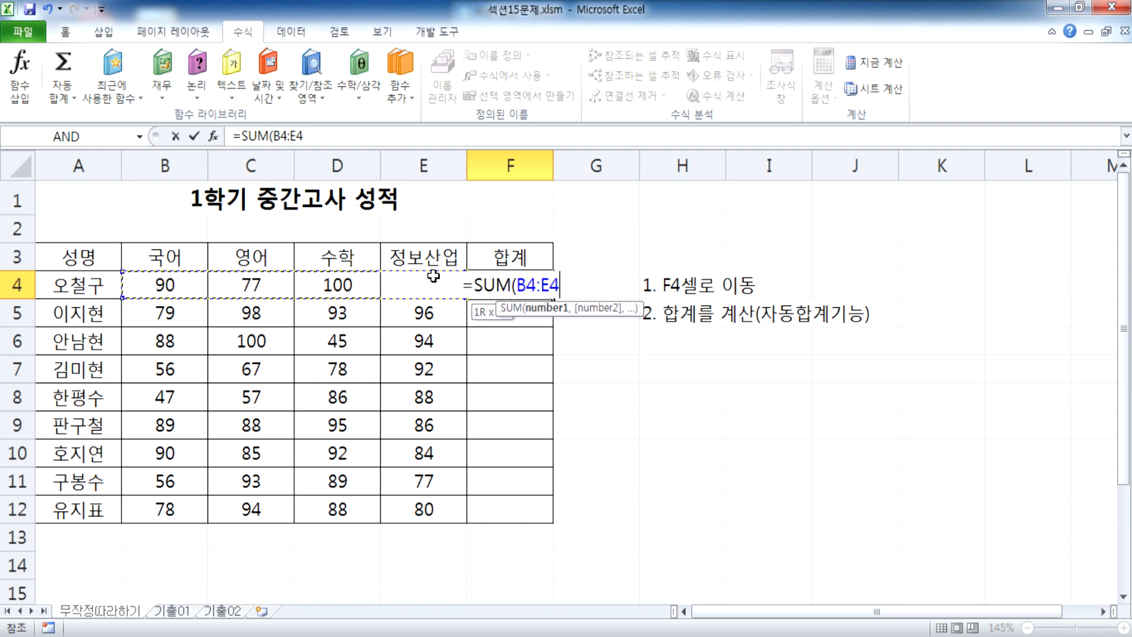
key("ctrl+Return")
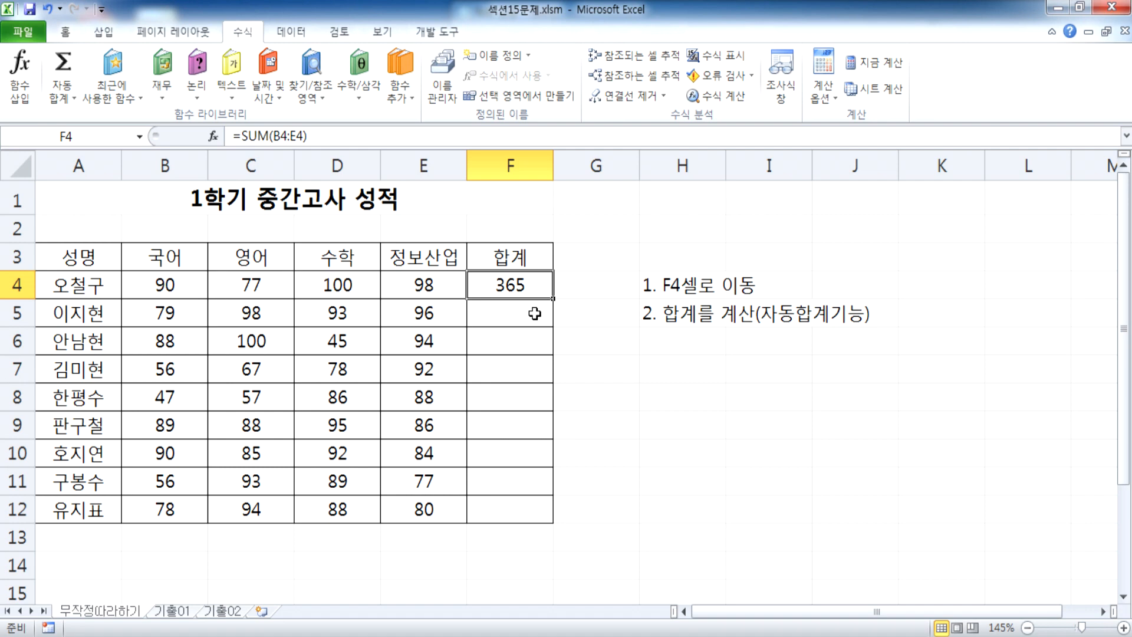
key("Delete")
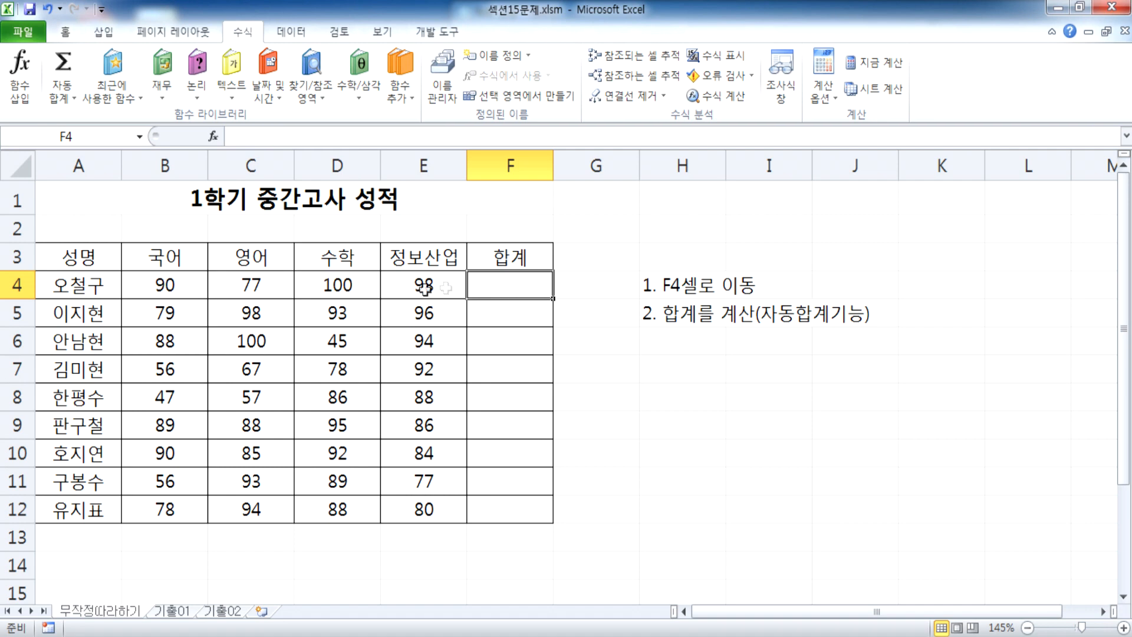
Step: Enter the AutoSum formula =SUM(B4:E4) in the empty cell F4
left_click(534, 316)
left_click(521, 285)
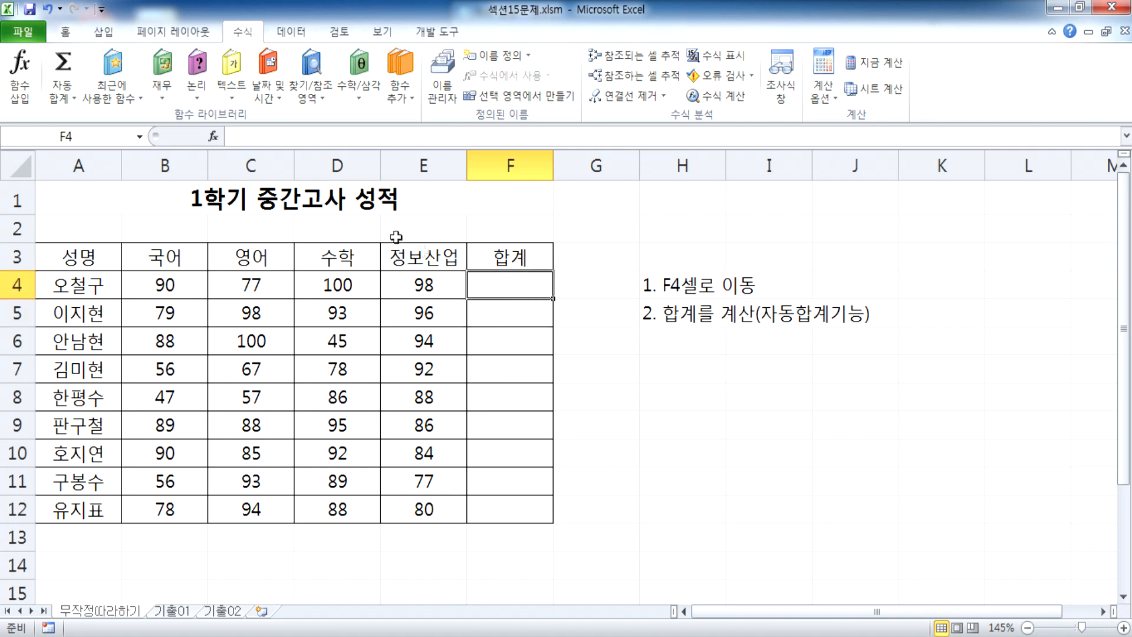
left_click(71, 58)
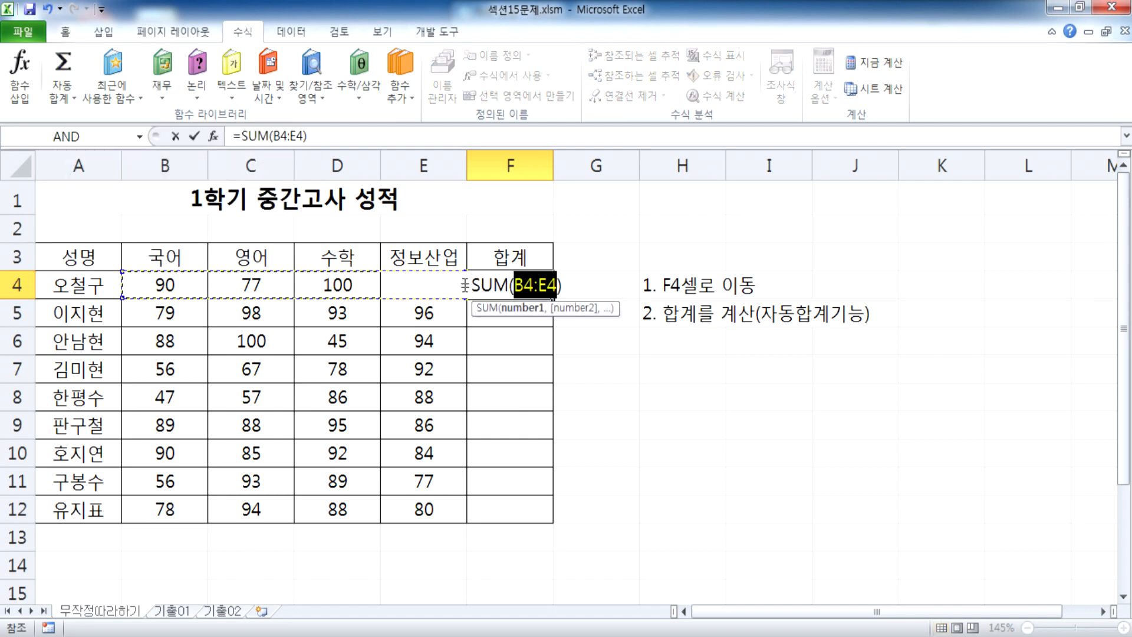
key("Return")
Step: Add the third procedure note "3. 자동채우기" in cell H6
left_click(684, 342)
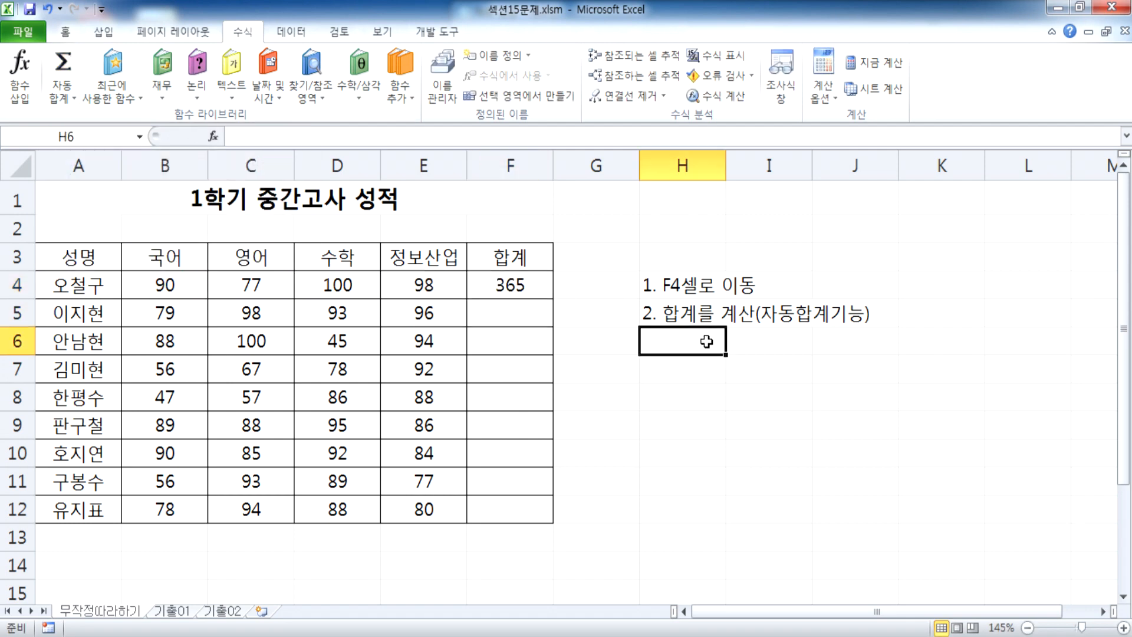
type("3. wk")
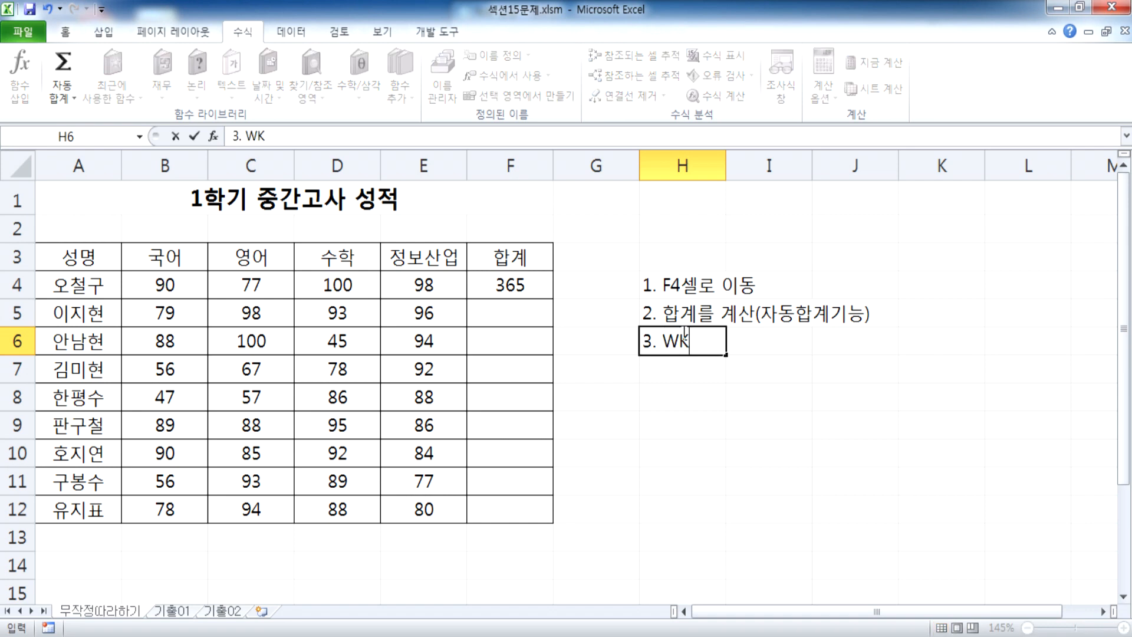
key("BackSpace")
key("BackSpace")
key("Hangul")
type("ㅏ")
key("BackSpace")
type("자동채우기")
key("Return")
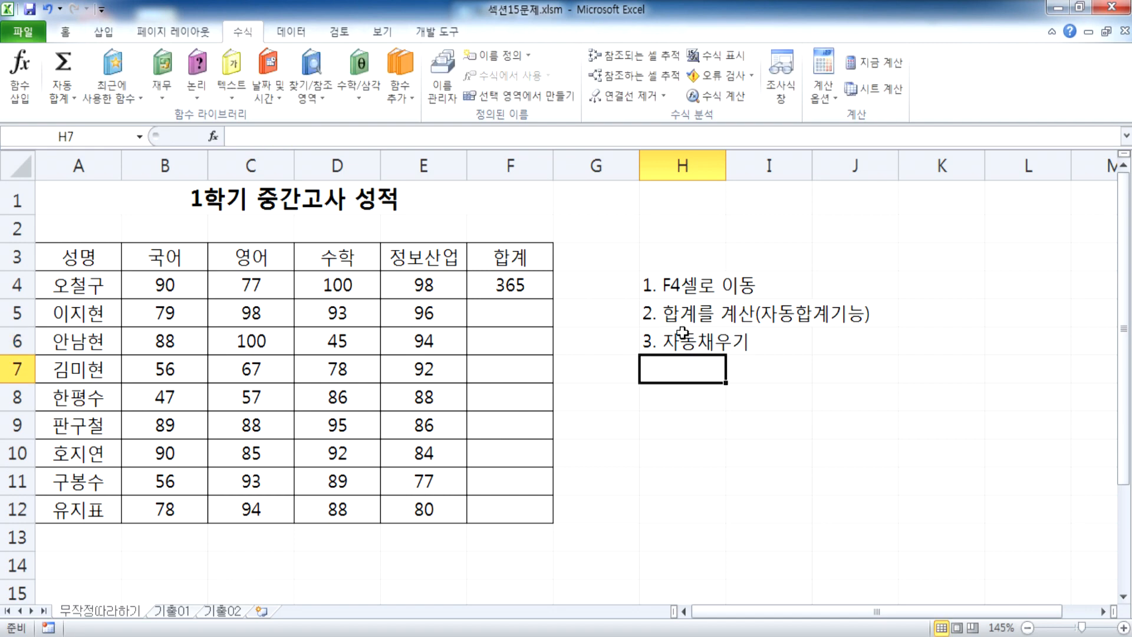
Step: Fill the F4 sum formula down through F12 and select the empty cell F13
left_click_drag(555, 298, 557, 524)
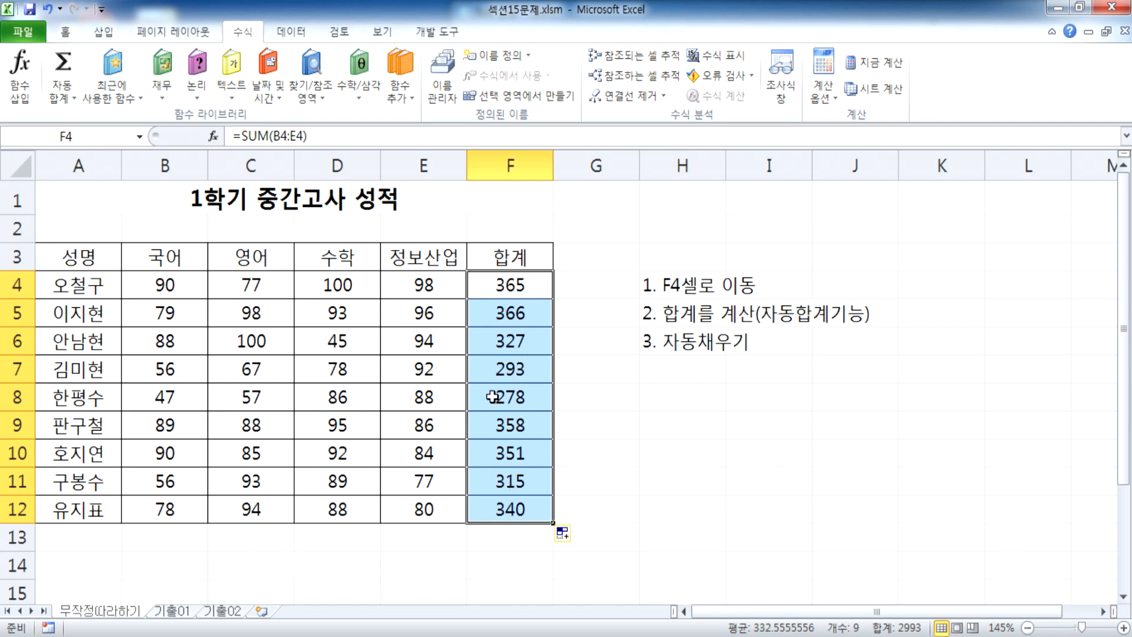
left_click(503, 534)
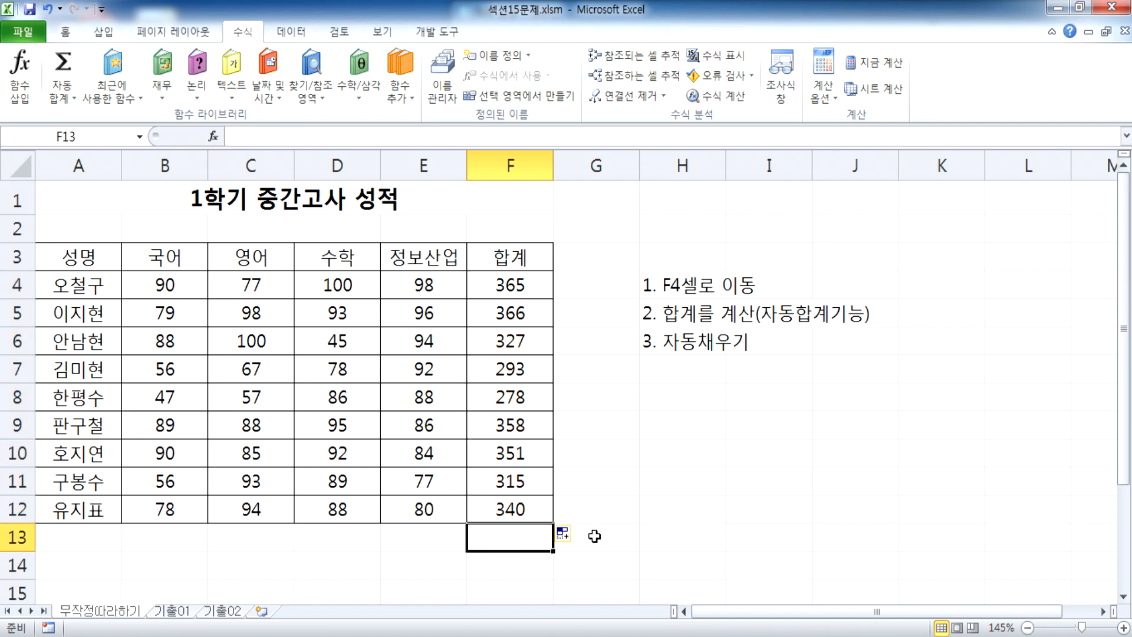
Step: Review the three procedure notes in H4:H6
left_click_drag(677, 283, 678, 342)
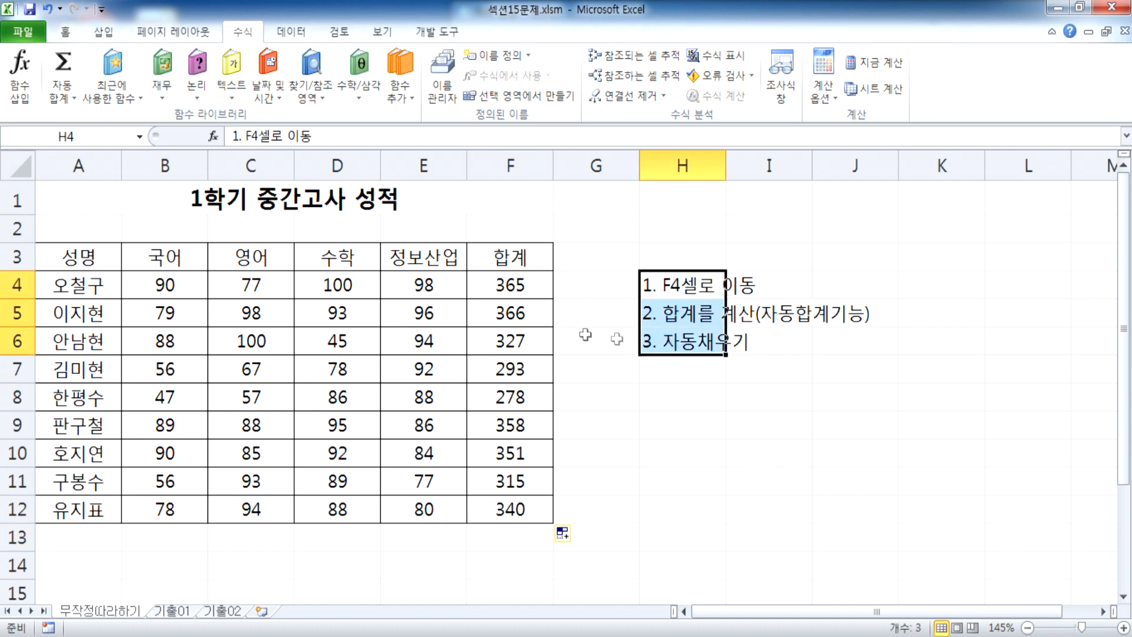
left_click_drag(662, 283, 657, 348)
left_click(660, 369)
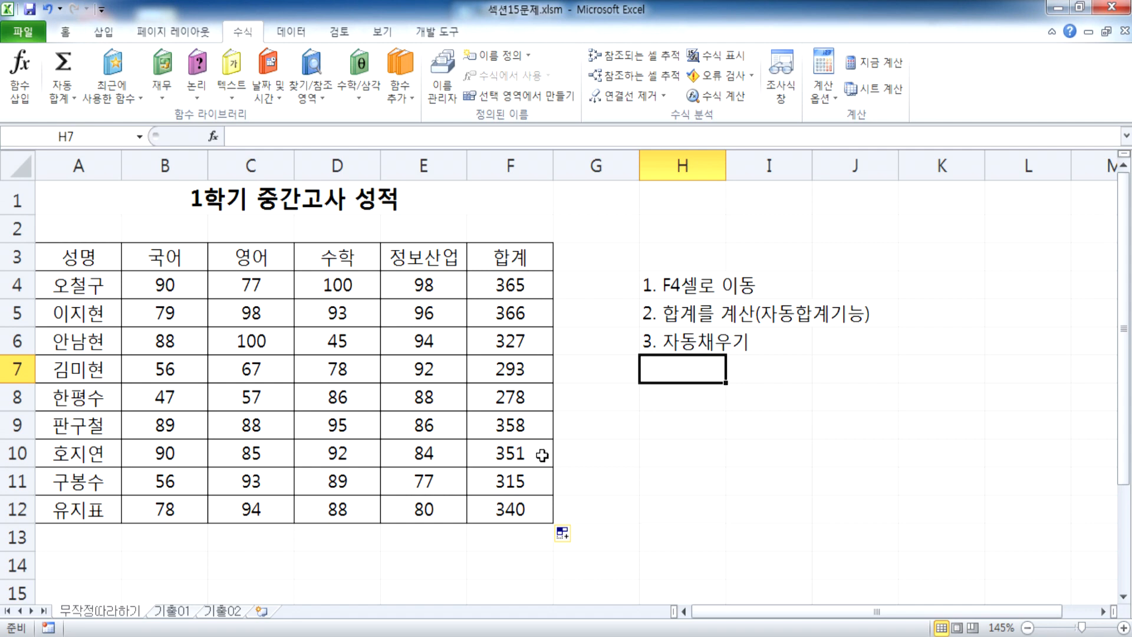
Step: Clear the totals in F4:F12 and leave the cell pointer on the empty cell H8
left_click_drag(515, 287, 513, 501)
key("Delete")
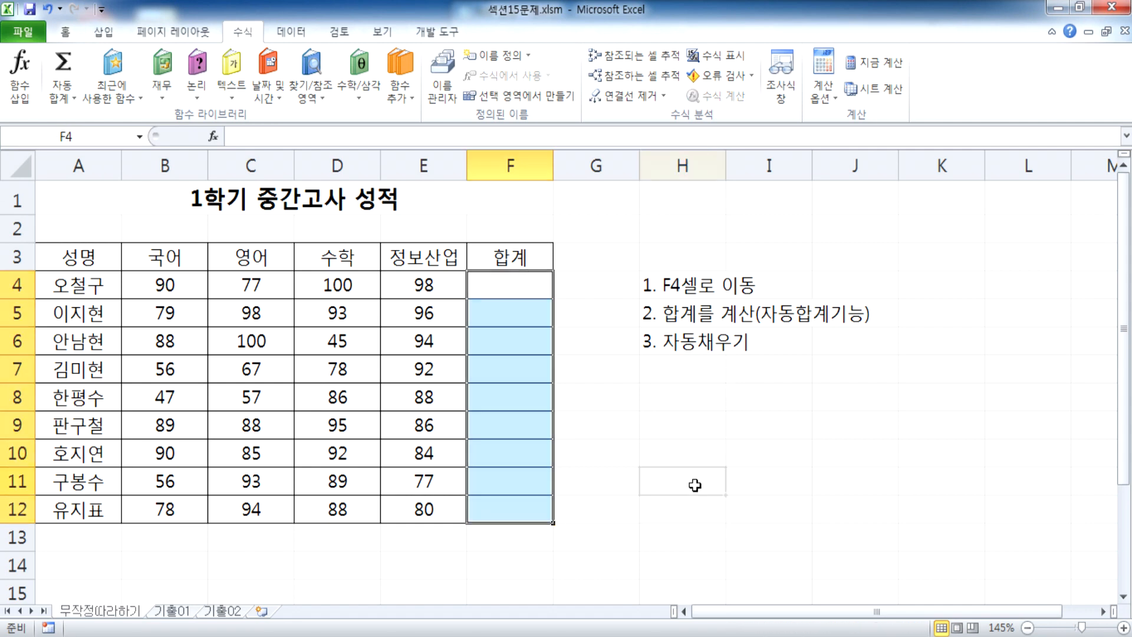
left_click(695, 485)
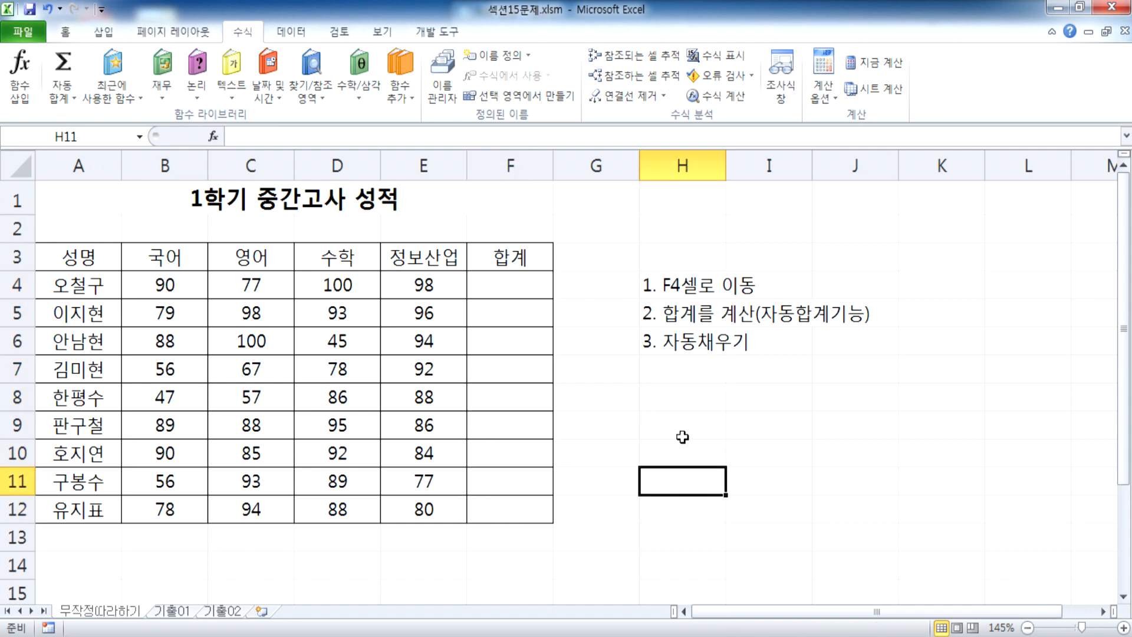
left_click(670, 398)
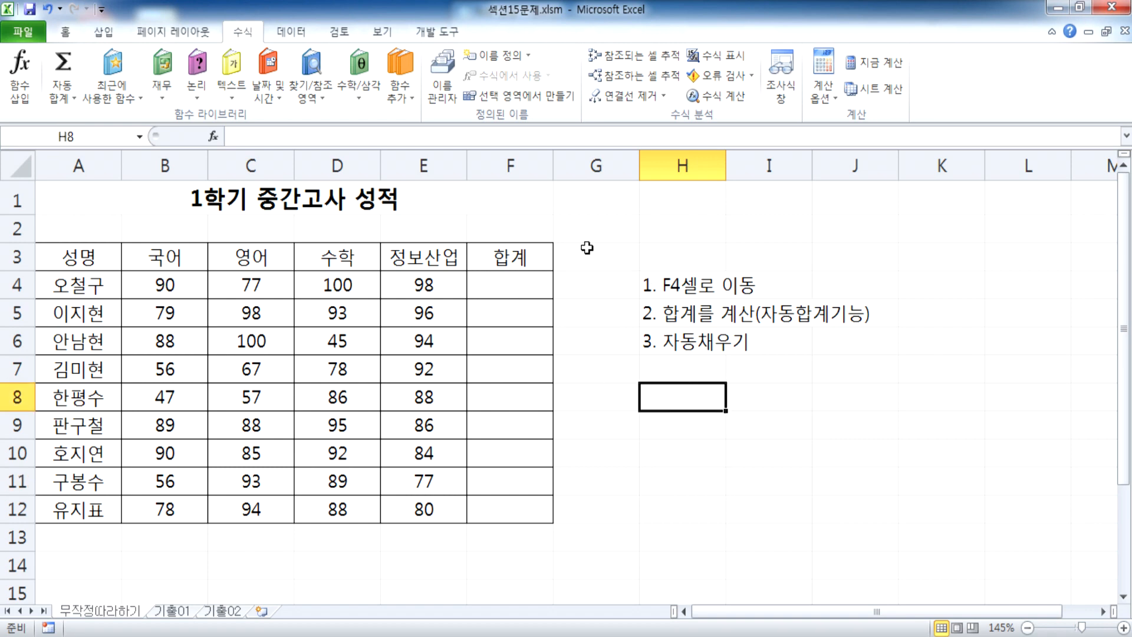
Step: Reread the 합계 macro exercise in Notepad, and return to Excel with the developer commands shown
key("alt+Tab")
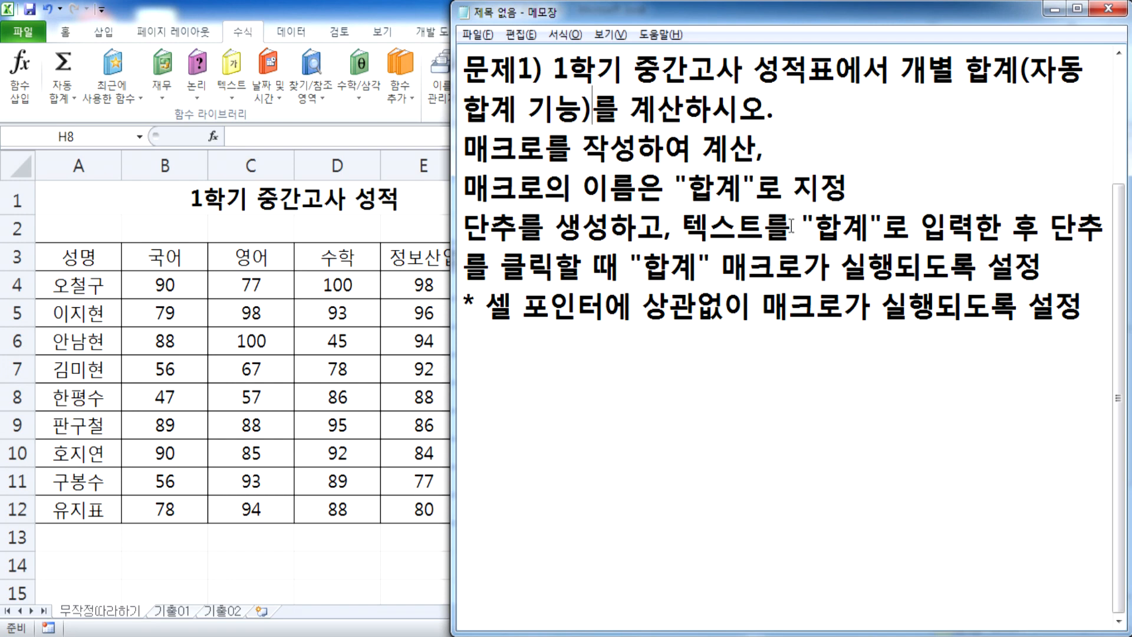
key("alt+Tab")
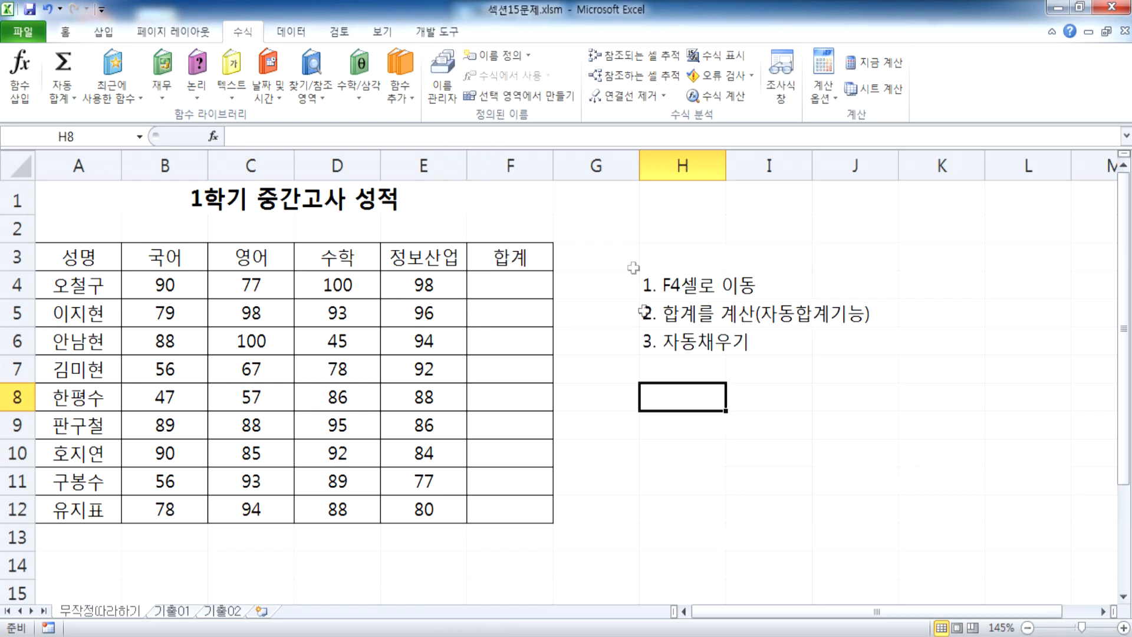
left_click(432, 34)
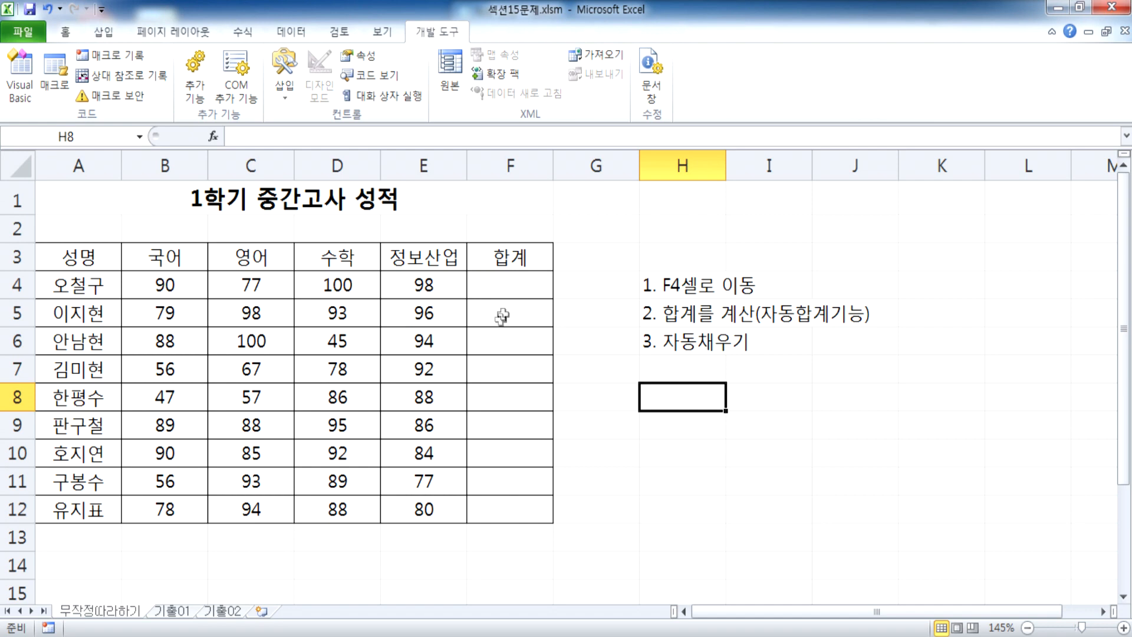
Step: Demonstrate moving the cell pointer to F4 from different starting cells, ending on the empty cell G3
left_click(486, 290)
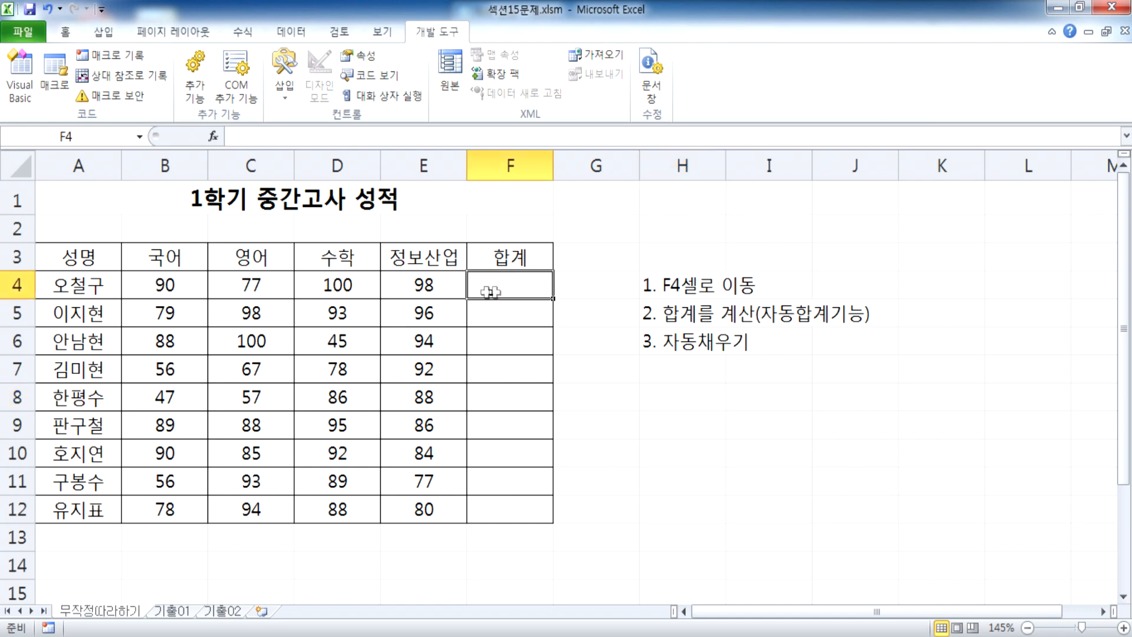
left_click(677, 252)
left_click(85, 199)
left_click(653, 284)
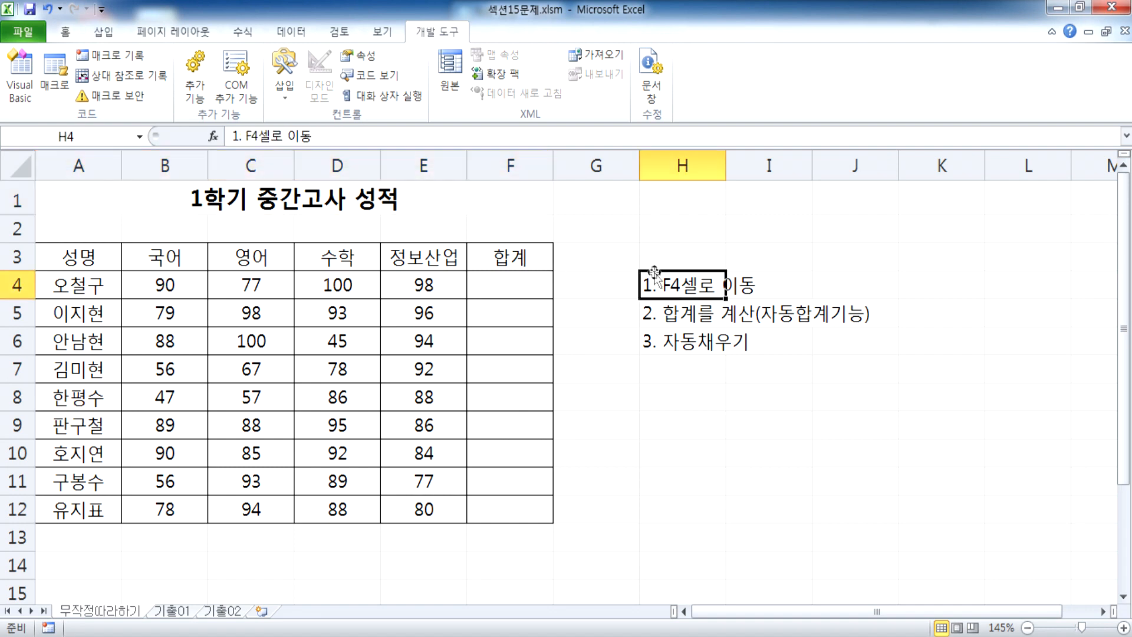
left_click(501, 282)
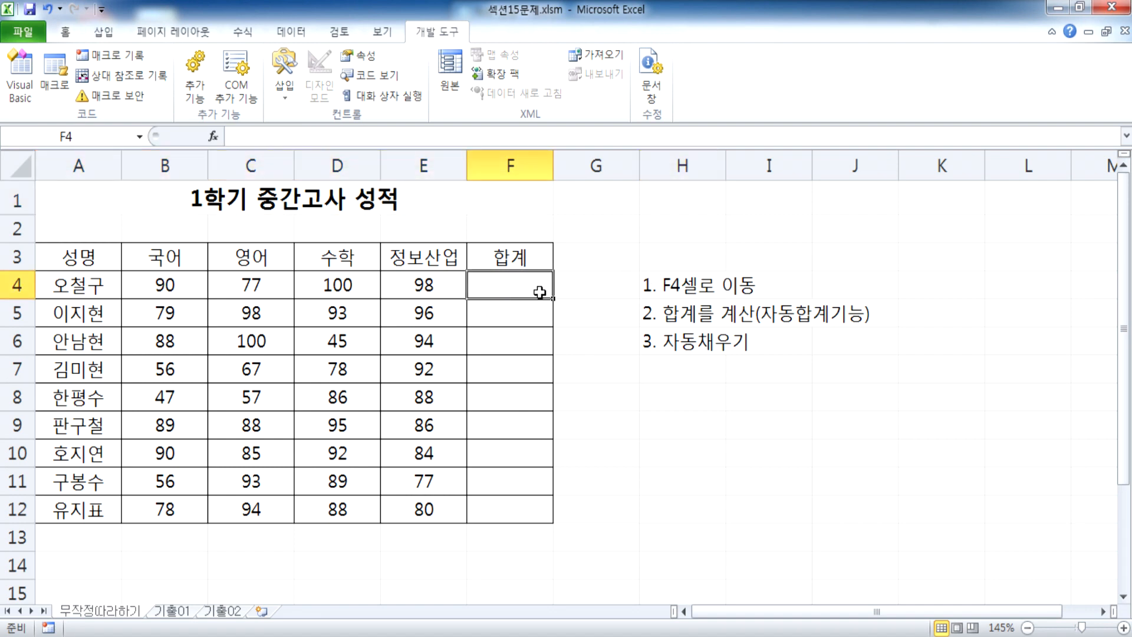
left_click(111, 210)
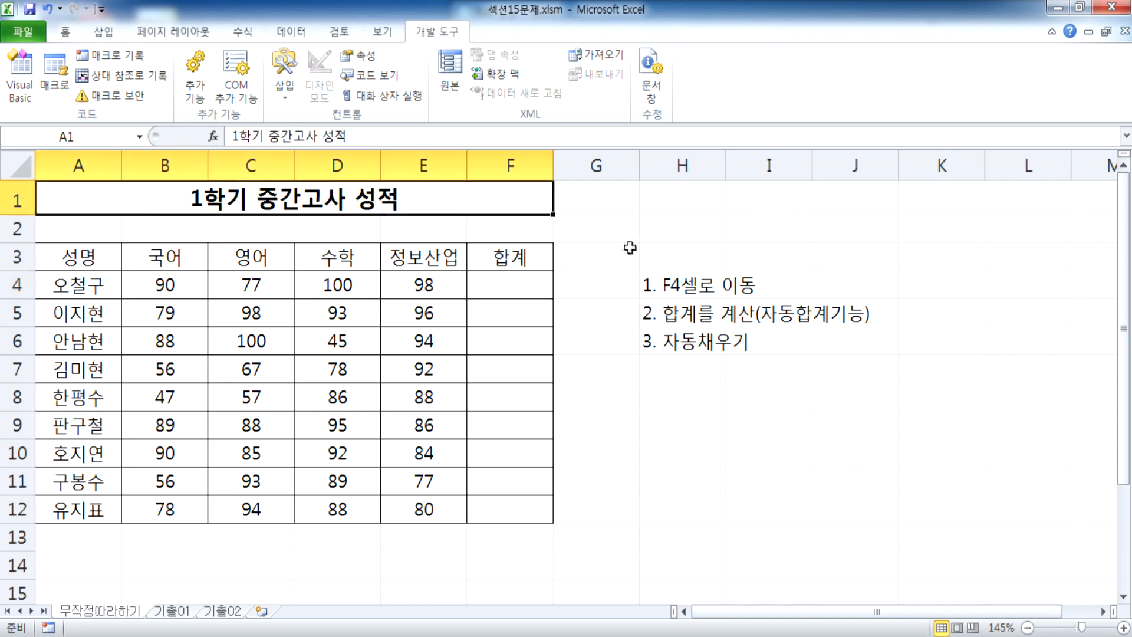
left_click(630, 248)
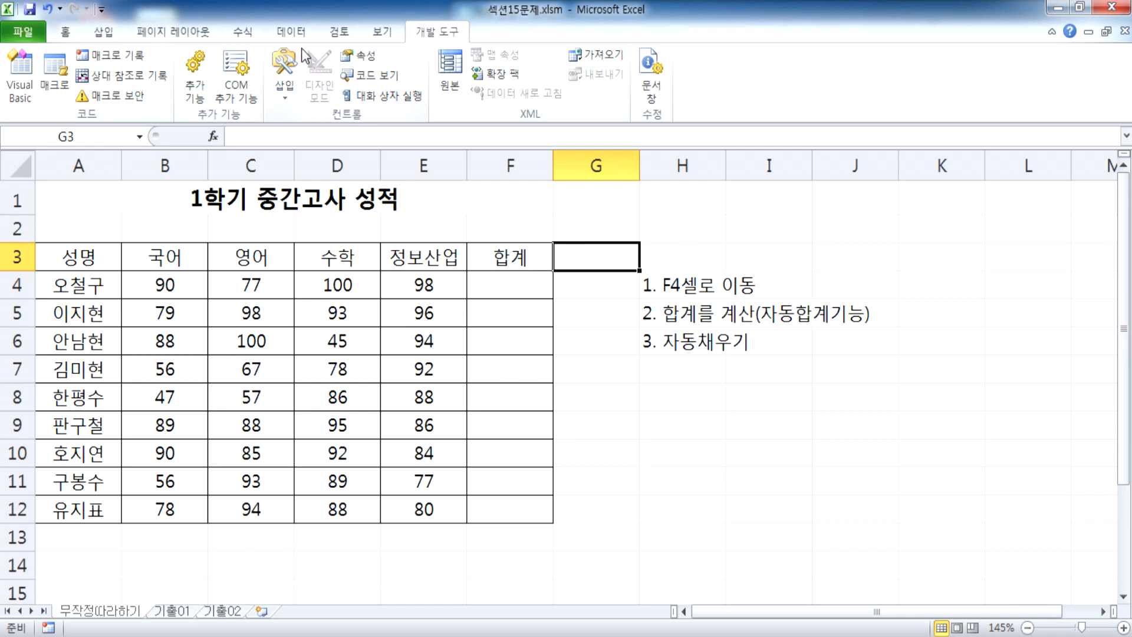
Step: Draw a form control button below the procedure notes without assigning a macro, and delete it
left_click(285, 93)
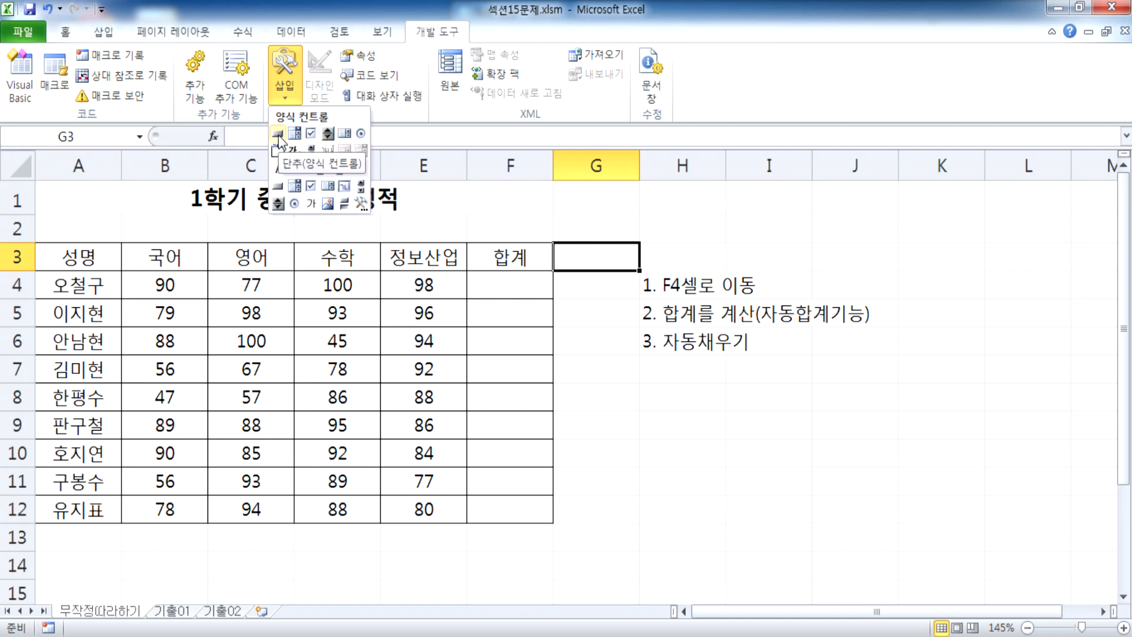
left_click(278, 137)
left_click_drag(635, 398, 745, 449)
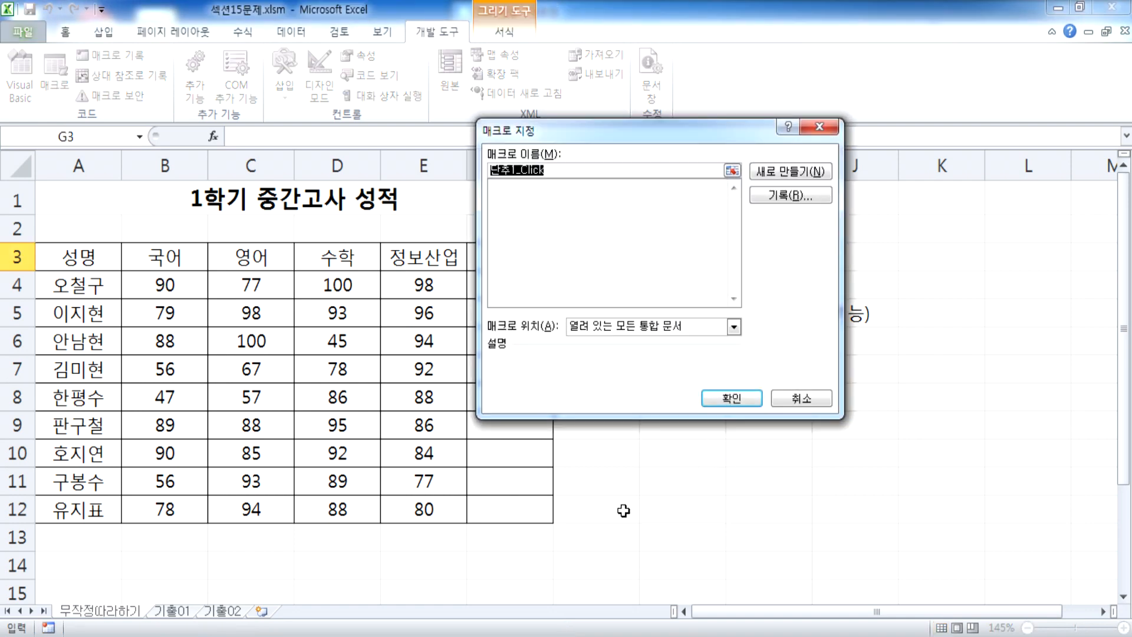
left_click(800, 399)
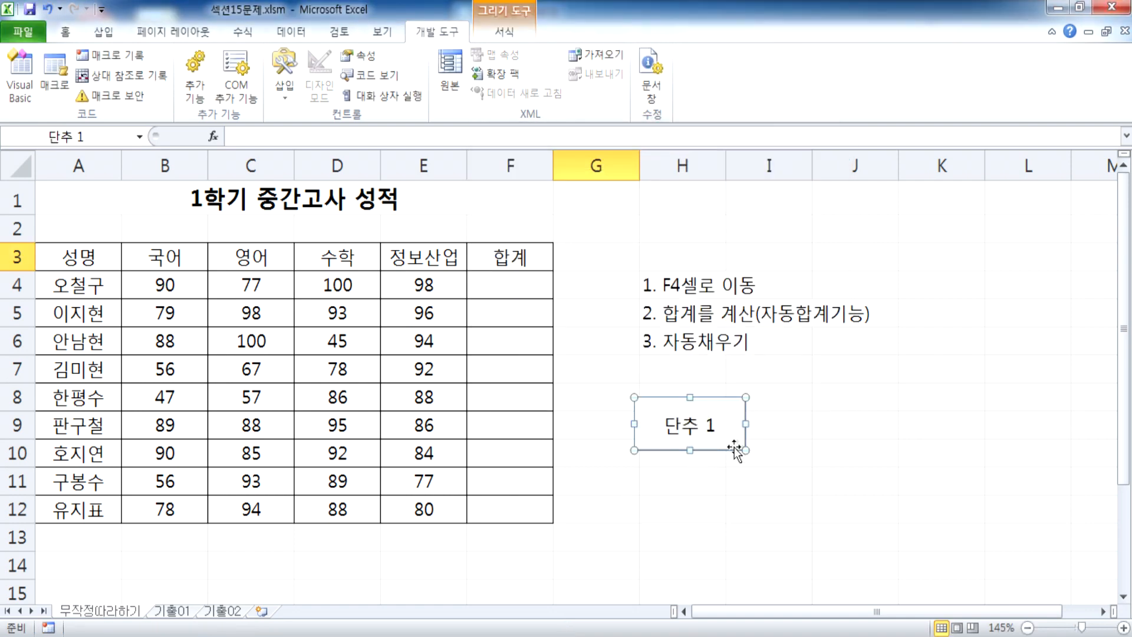
key("Delete")
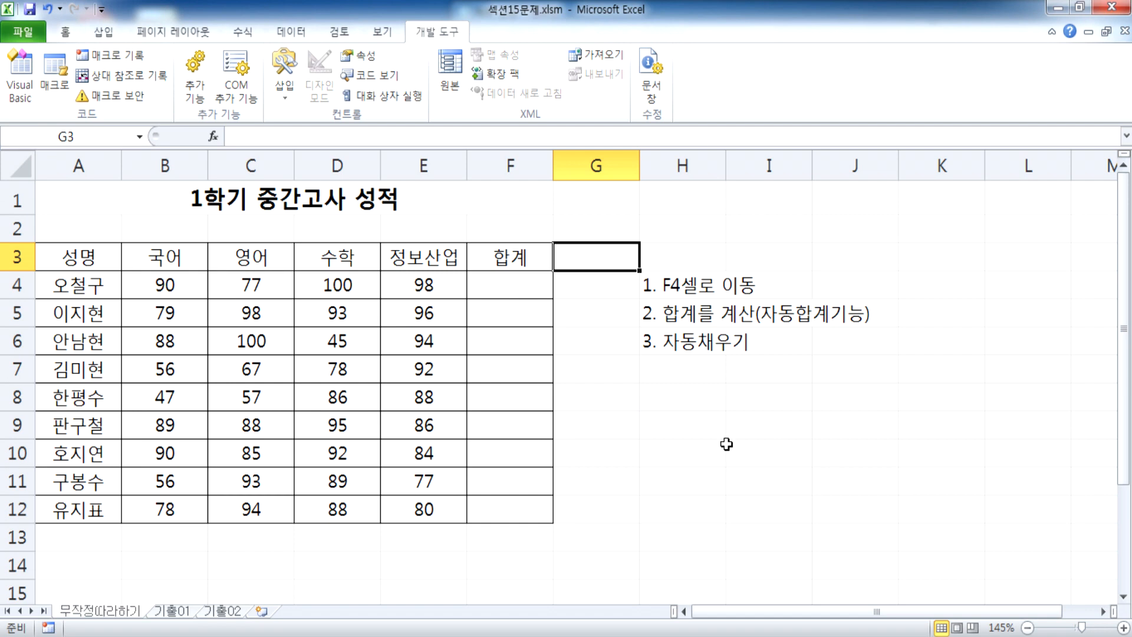
Step: Draw a form control button freehand inside B14:C15 without assigning a macro, and remove it
left_click_drag(509, 289, 510, 453)
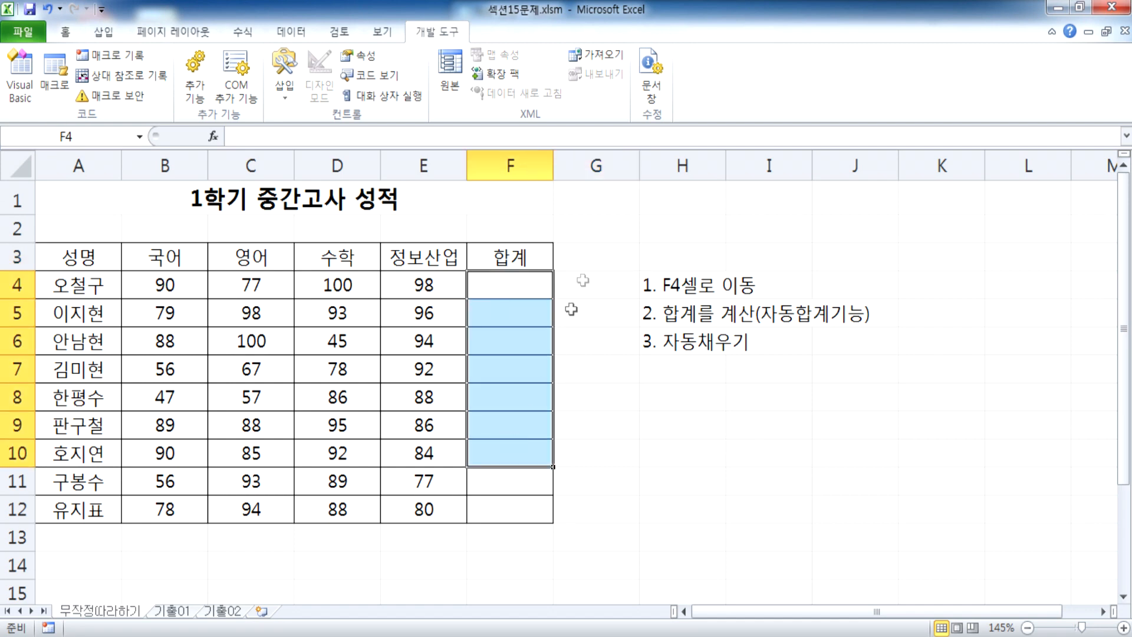
left_click(622, 255)
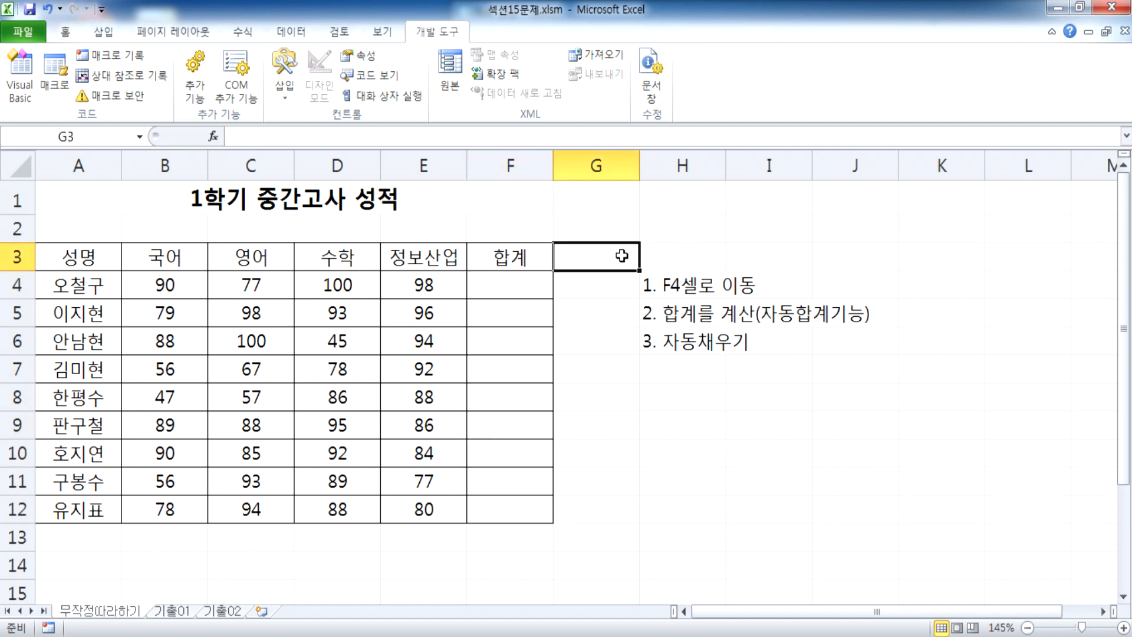
scroll(144, 525, "down", 1)
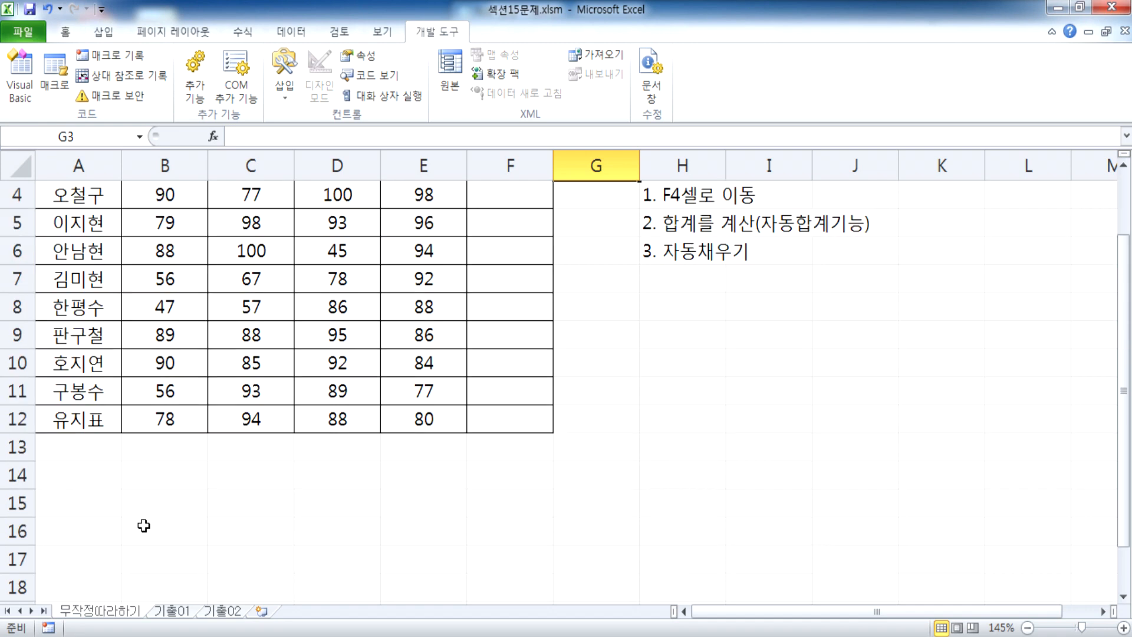
left_click(145, 474)
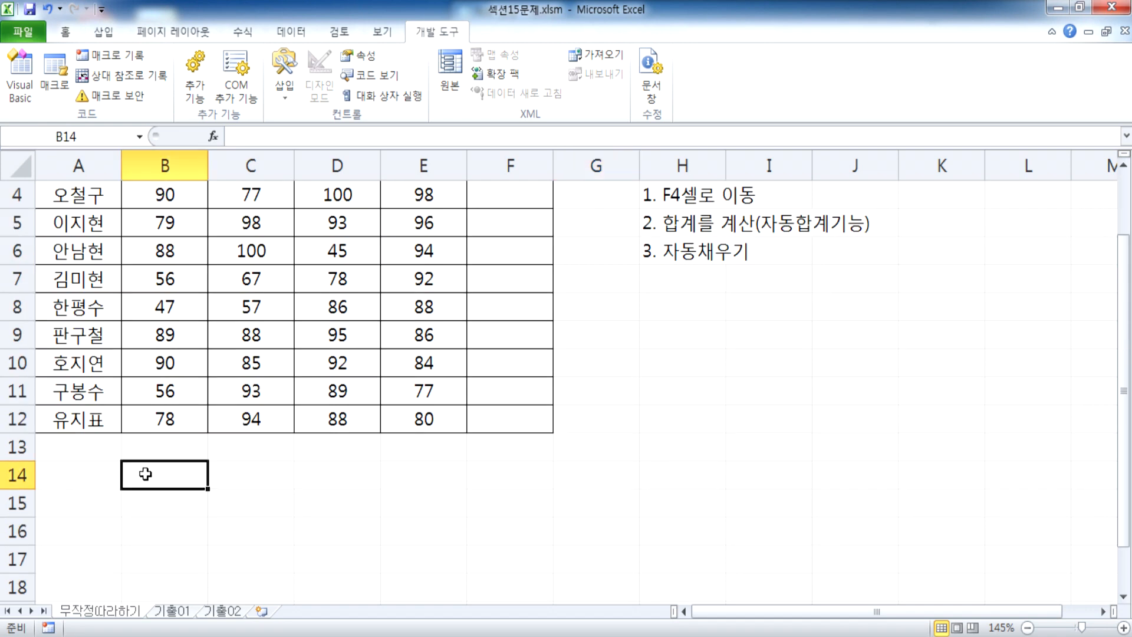
left_click_drag(145, 473, 238, 497)
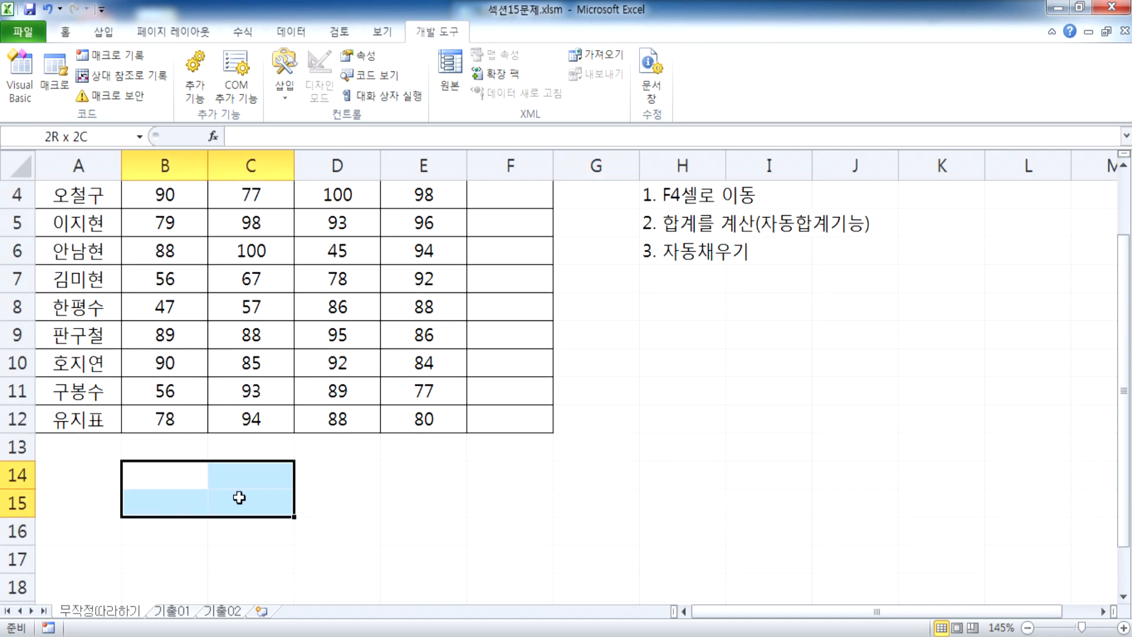
left_click_drag(238, 497, 239, 497)
left_click(289, 97)
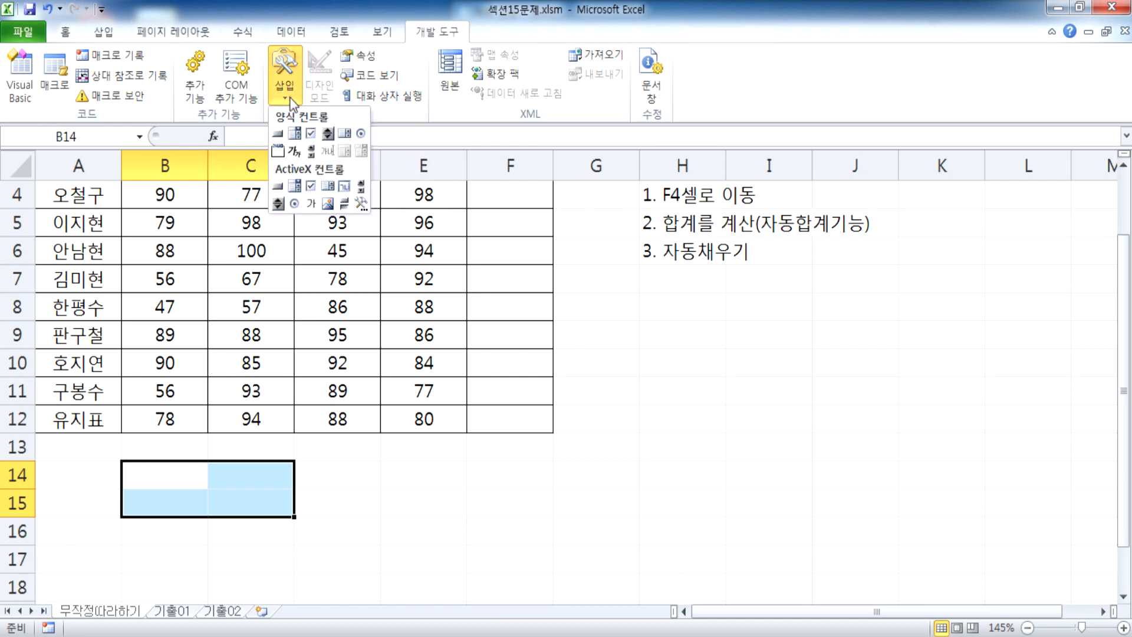
left_click(278, 133)
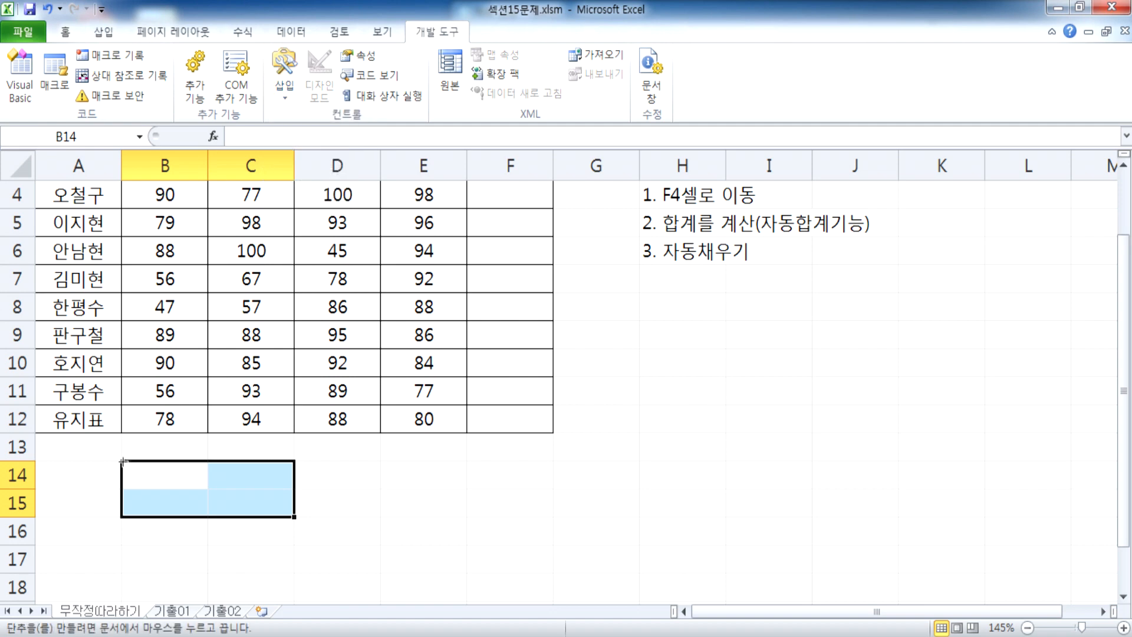
left_click_drag(127, 471, 266, 511)
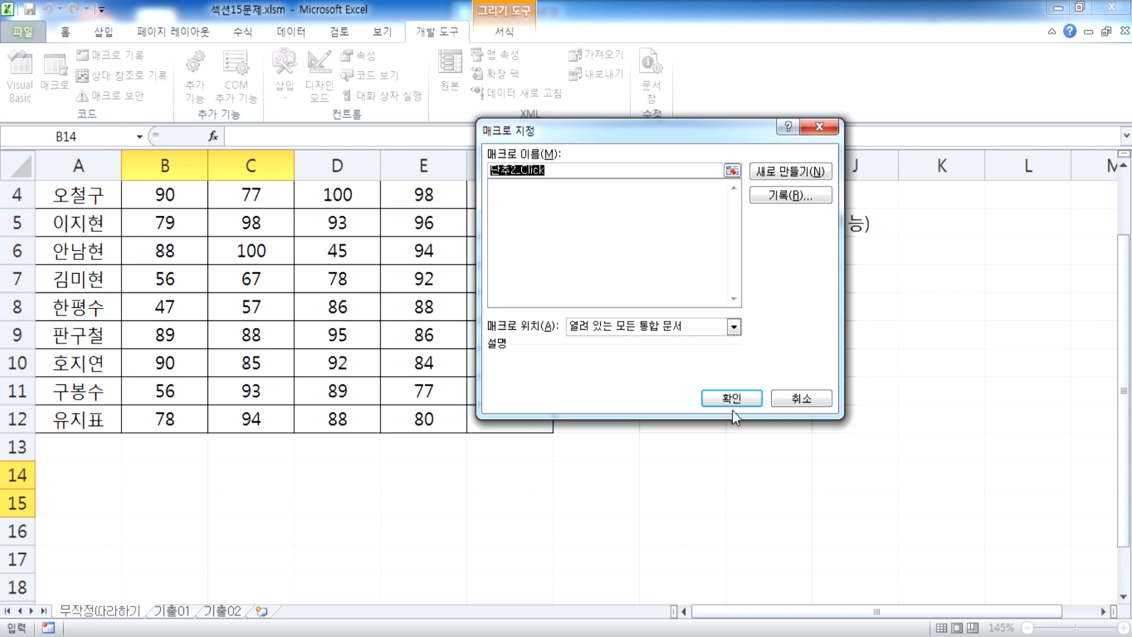
left_click(800, 398)
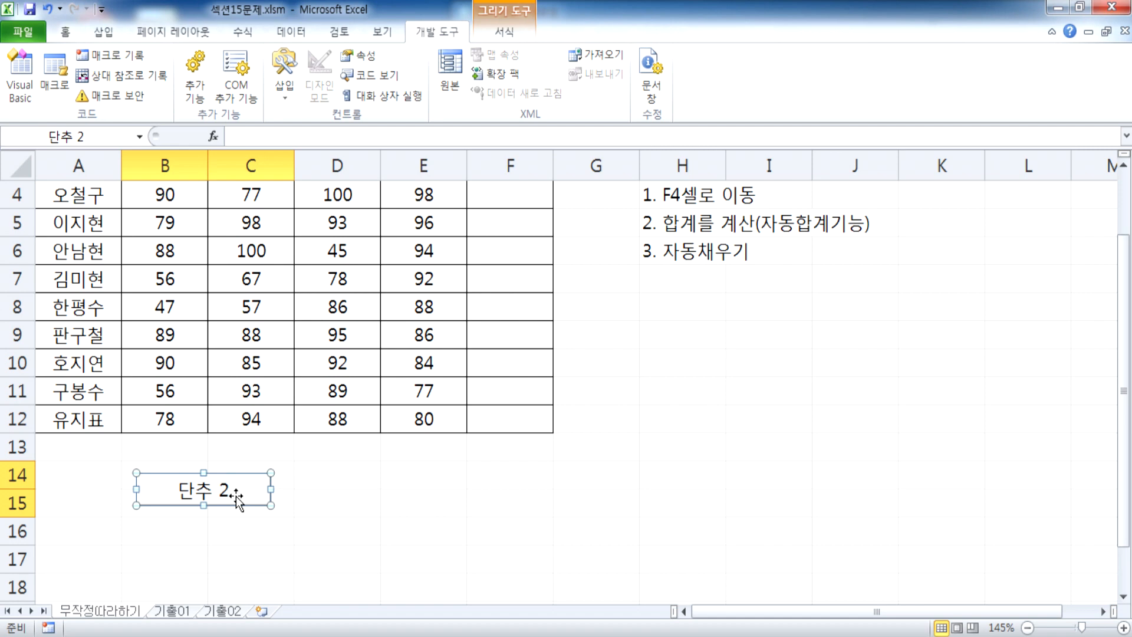
key("Delete")
Step: Draw a form control button aligned exactly to the cell edges of B14:C15, leaving it without an assigned macro
left_click_drag(143, 471, 259, 513)
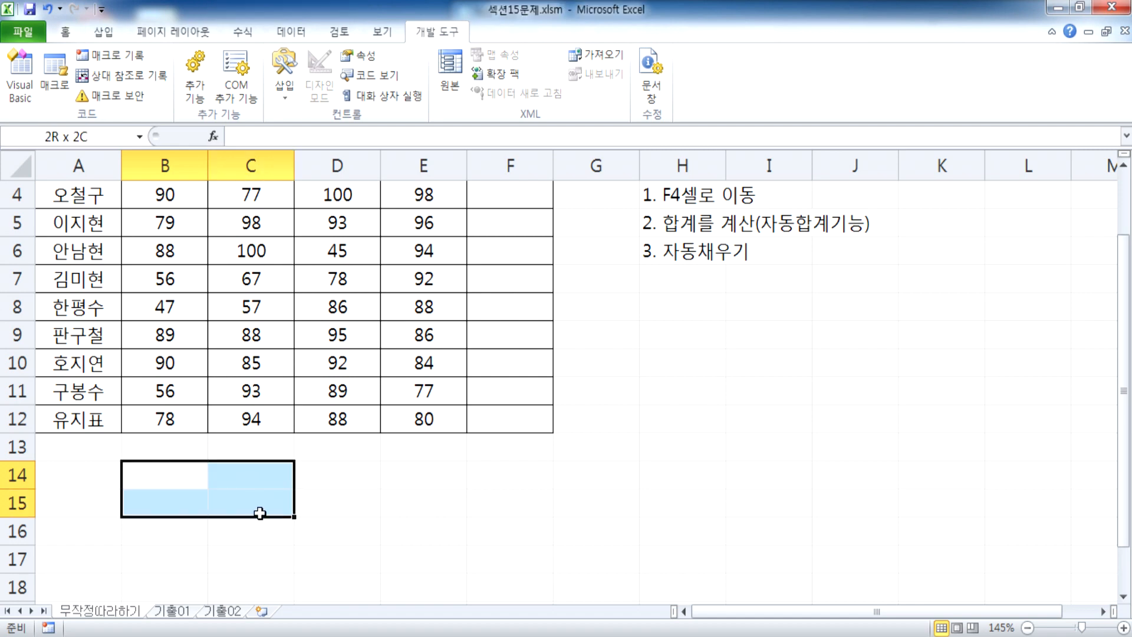
left_click_drag(260, 513, 260, 511)
scroll(254, 466, "down", 2)
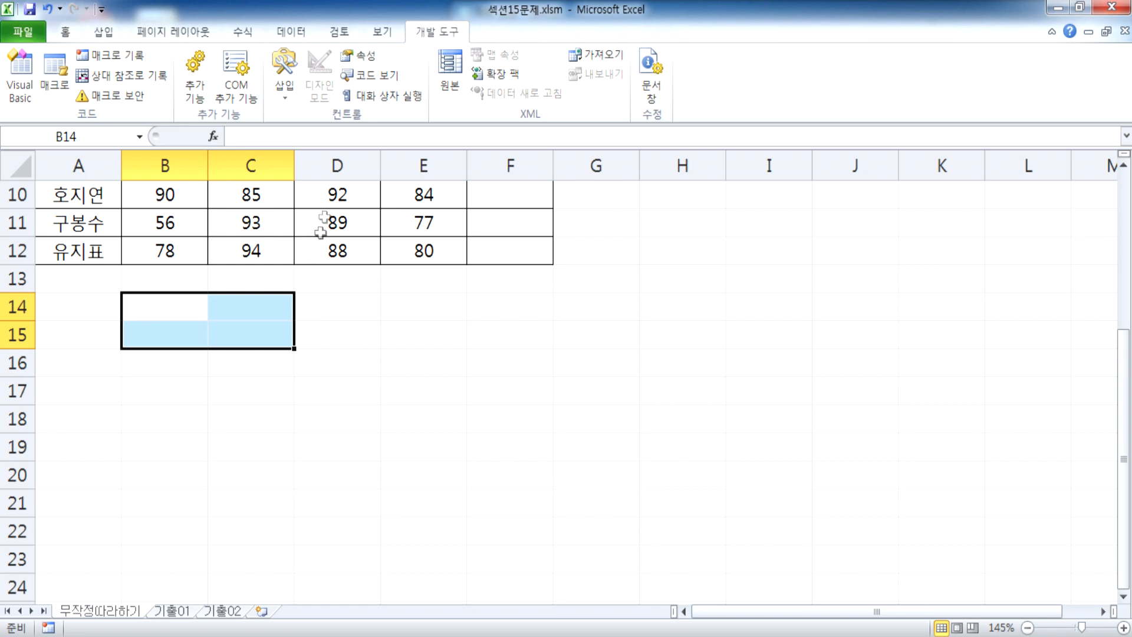
left_click(285, 96)
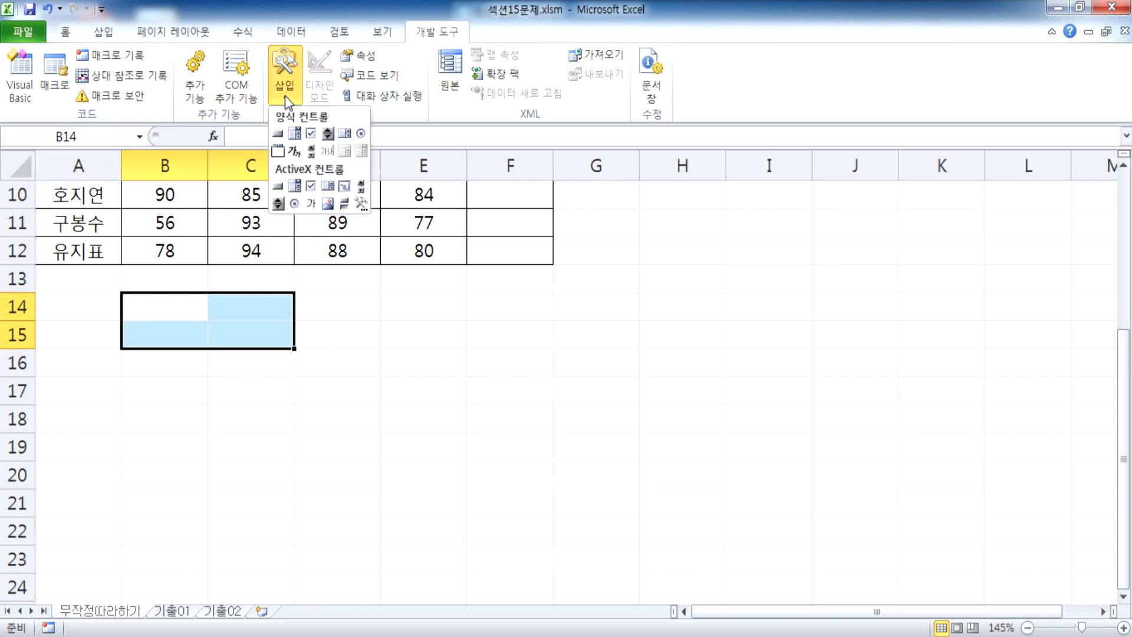
left_click(278, 136)
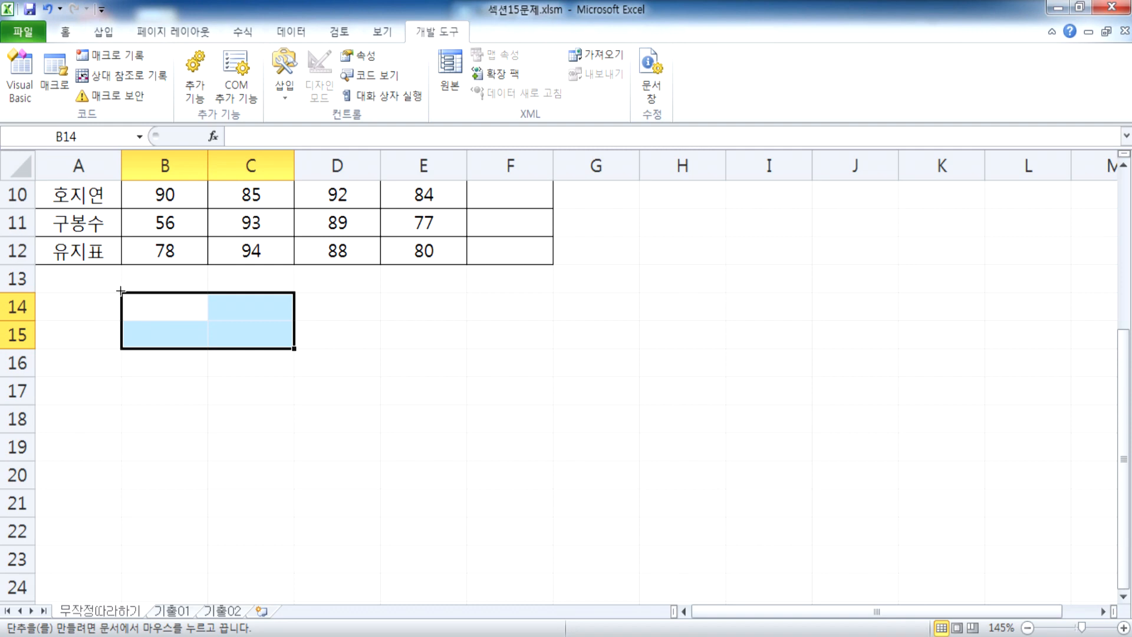
left_click_drag(120, 290, 274, 335)
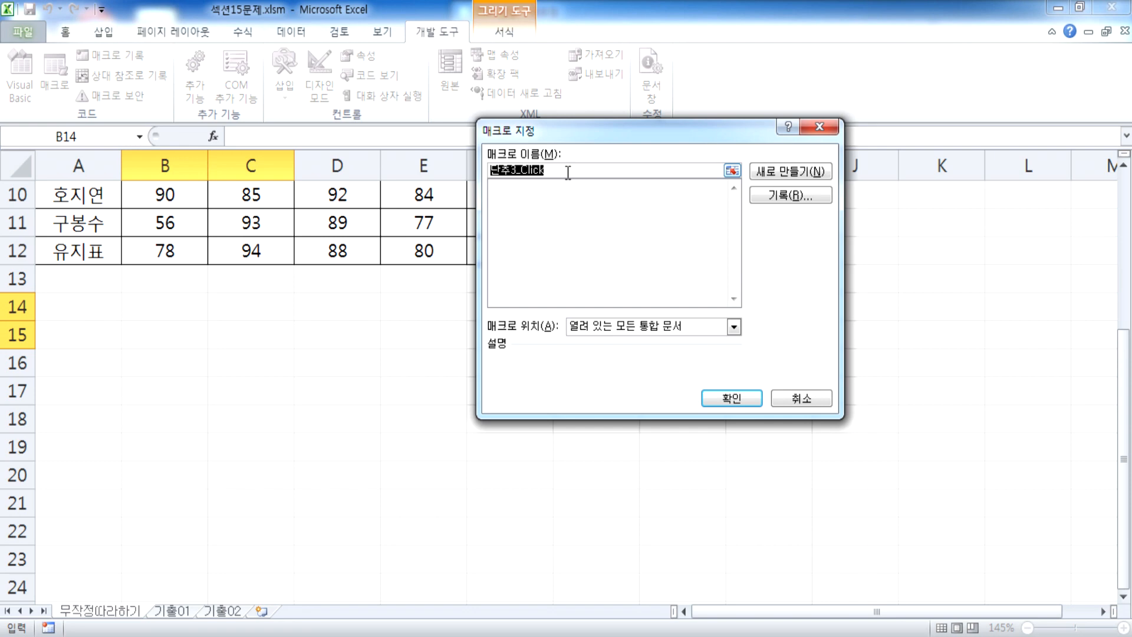
left_click(784, 403)
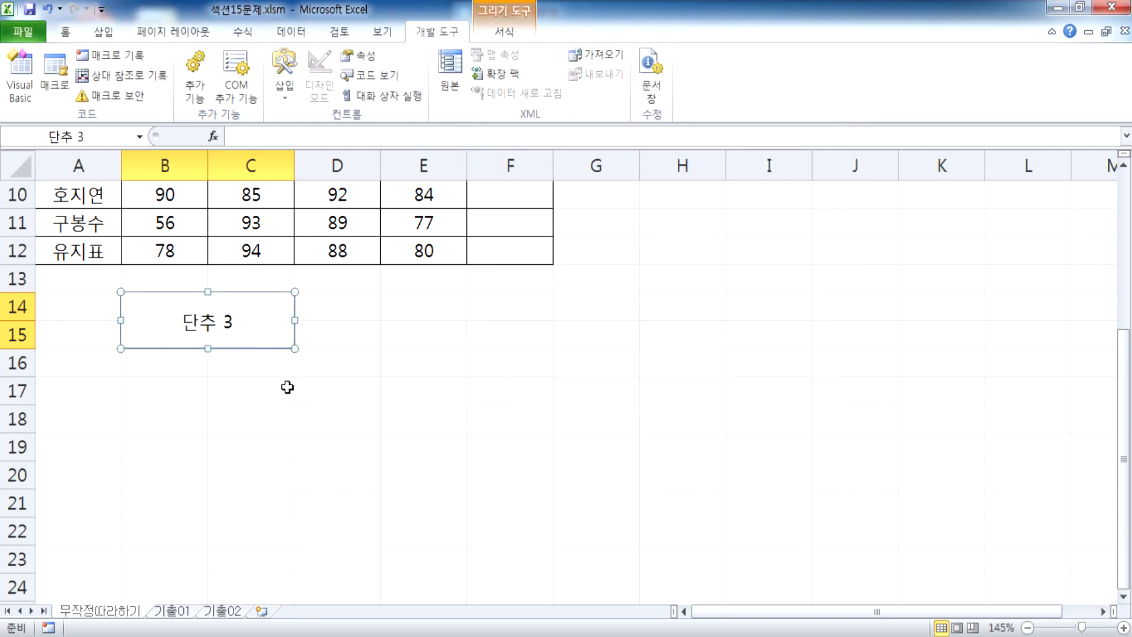
left_click(336, 399)
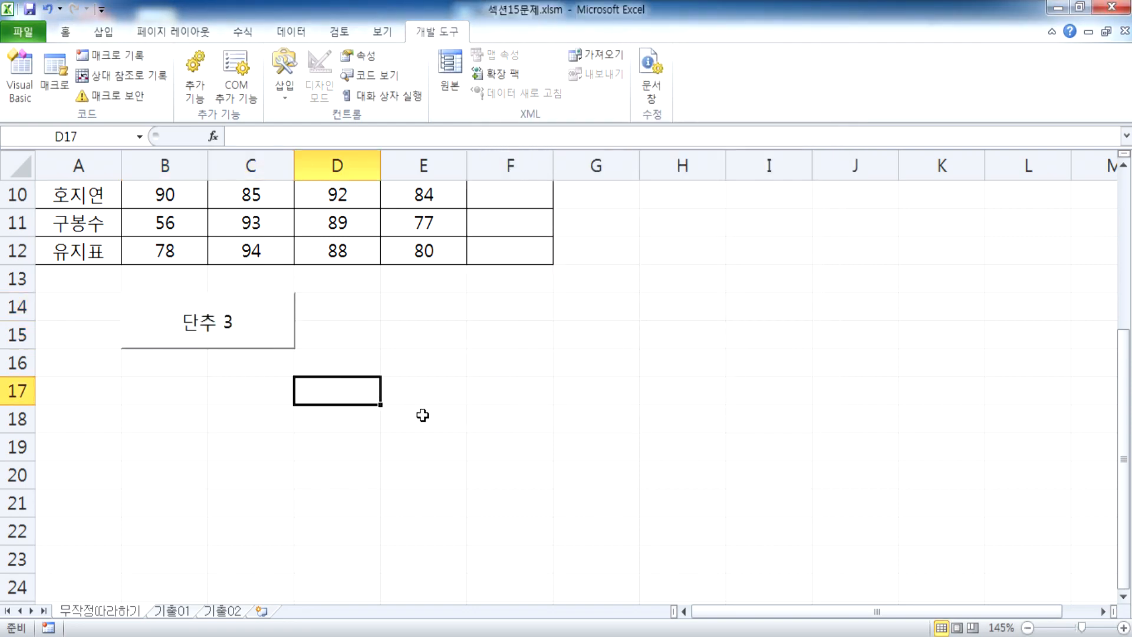
Step: Change the caption of the button over B14:C15 to 합계, and delete that button from the sheet
left_click(263, 324, "ctrl")
scroll(480, 281, "up", 3)
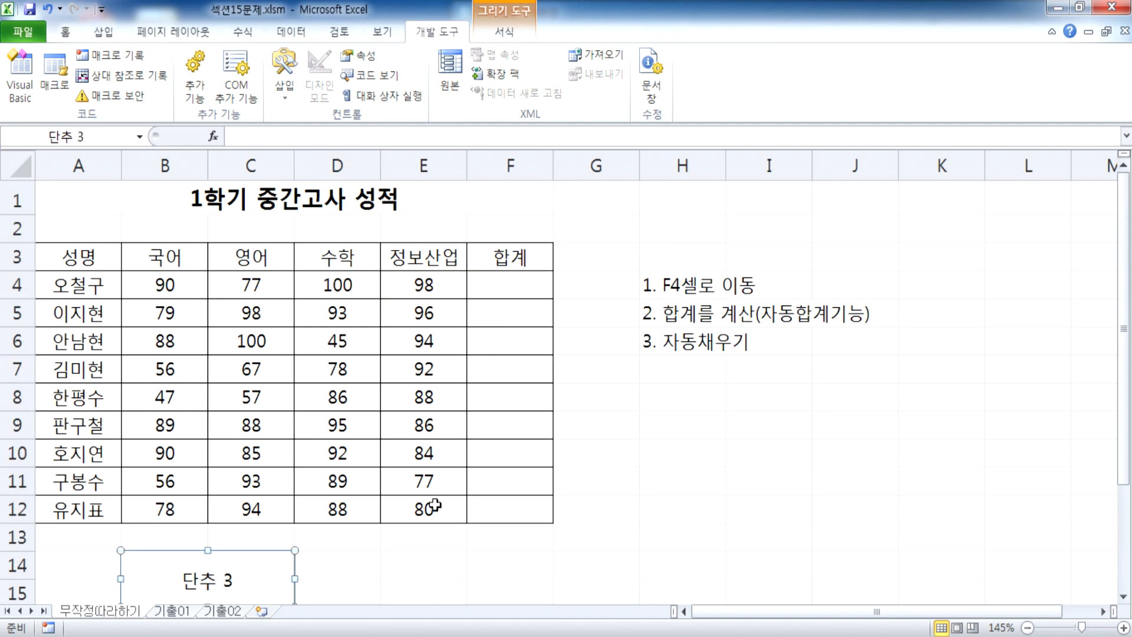
scroll(437, 511, "down", 2)
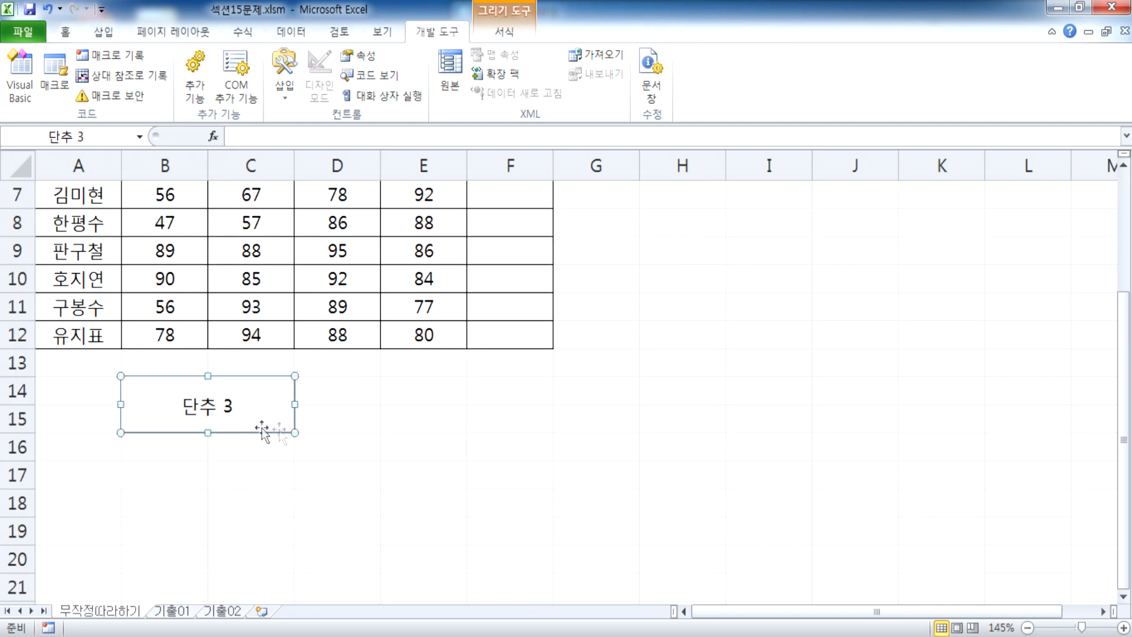
type("합계")
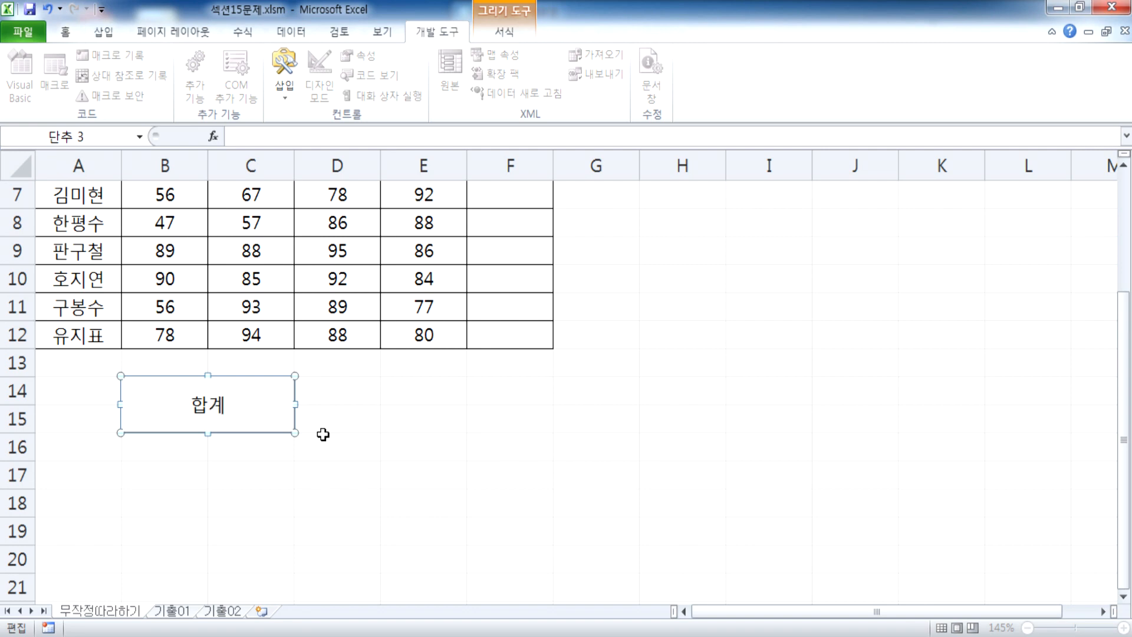
scroll(323, 434, "up", 1)
scroll(323, 434, "up", 1)
scroll(323, 438, "down", 2)
left_click(348, 419)
left_click(284, 386)
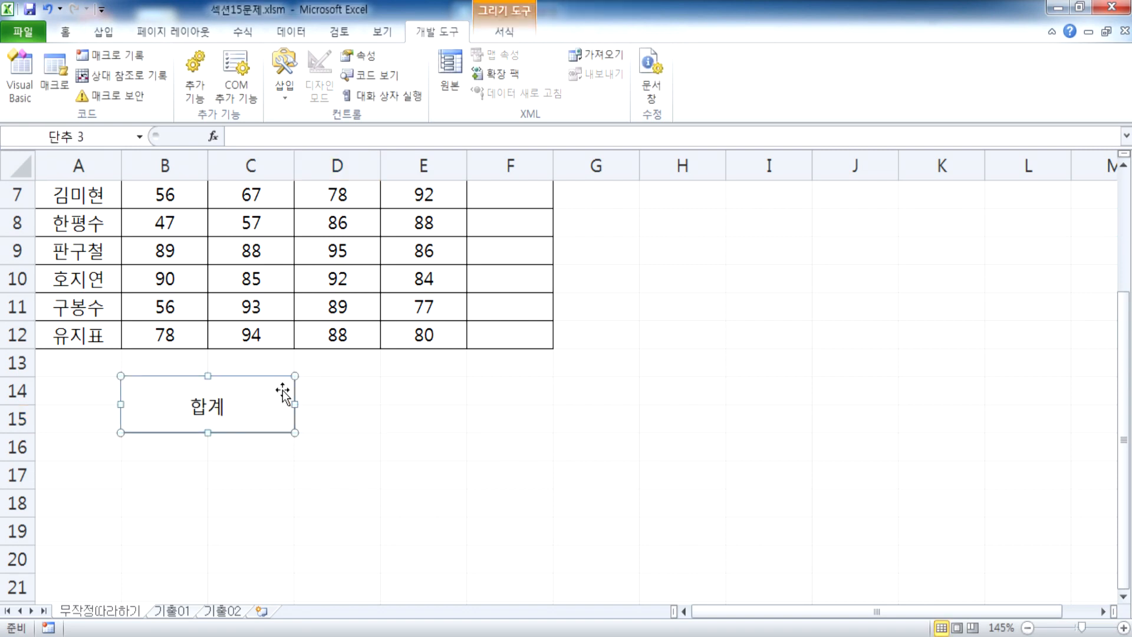
key("Delete")
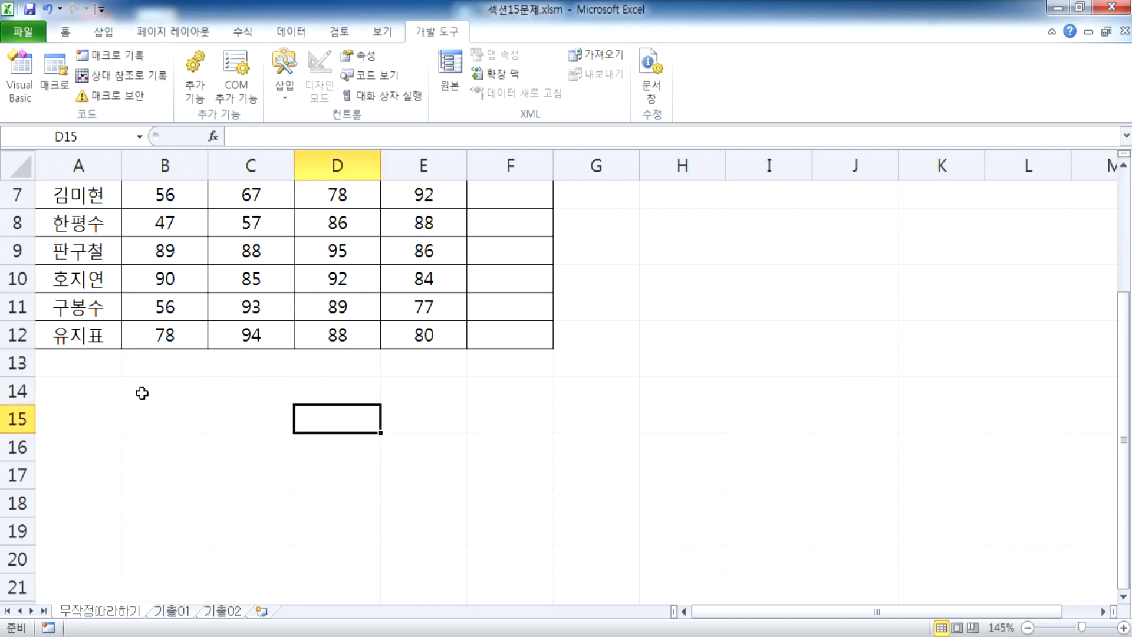
Step: Draw a form control button snapped to the cell edges of B14:C15 without assigning a macro, and delete it
left_click_drag(141, 392, 232, 413)
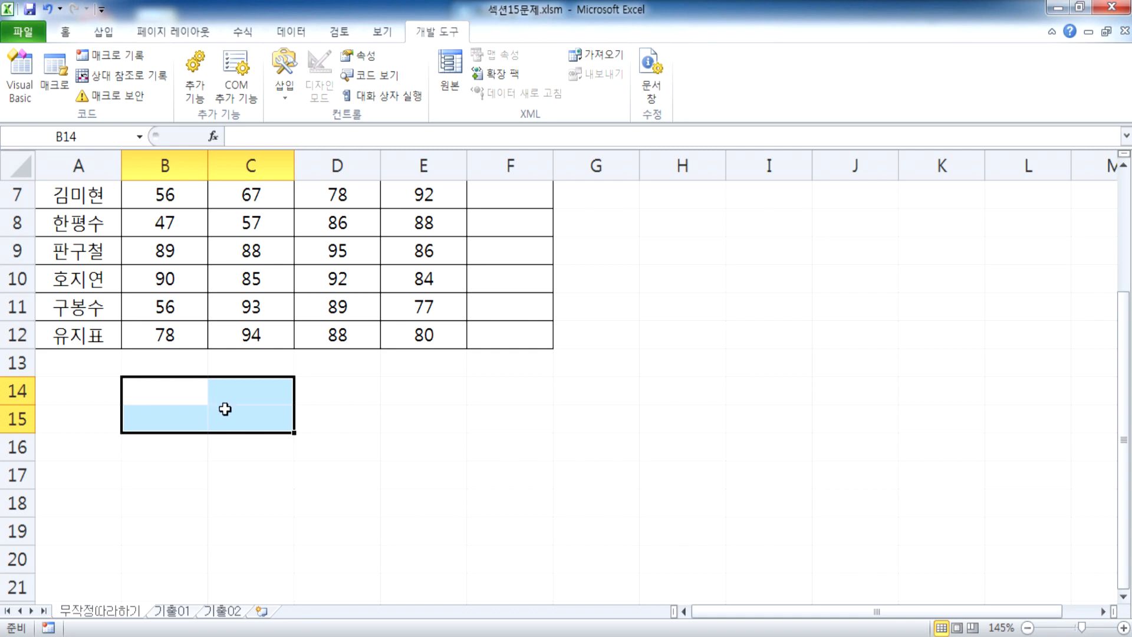
left_click(286, 97)
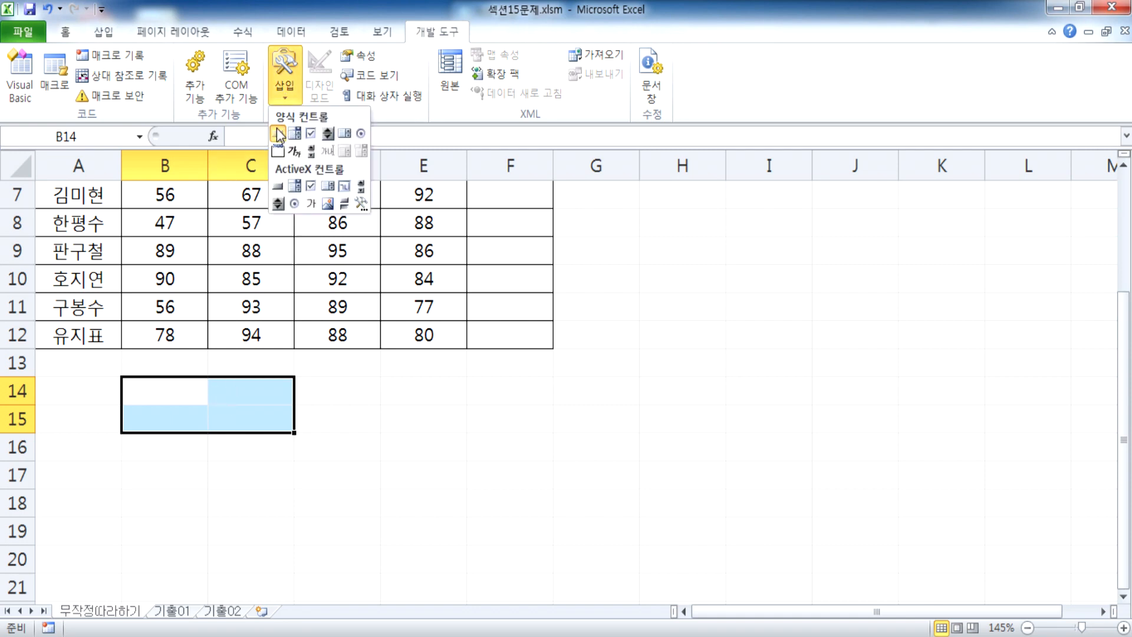
left_click(279, 134)
left_click_drag(120, 376, 193, 405)
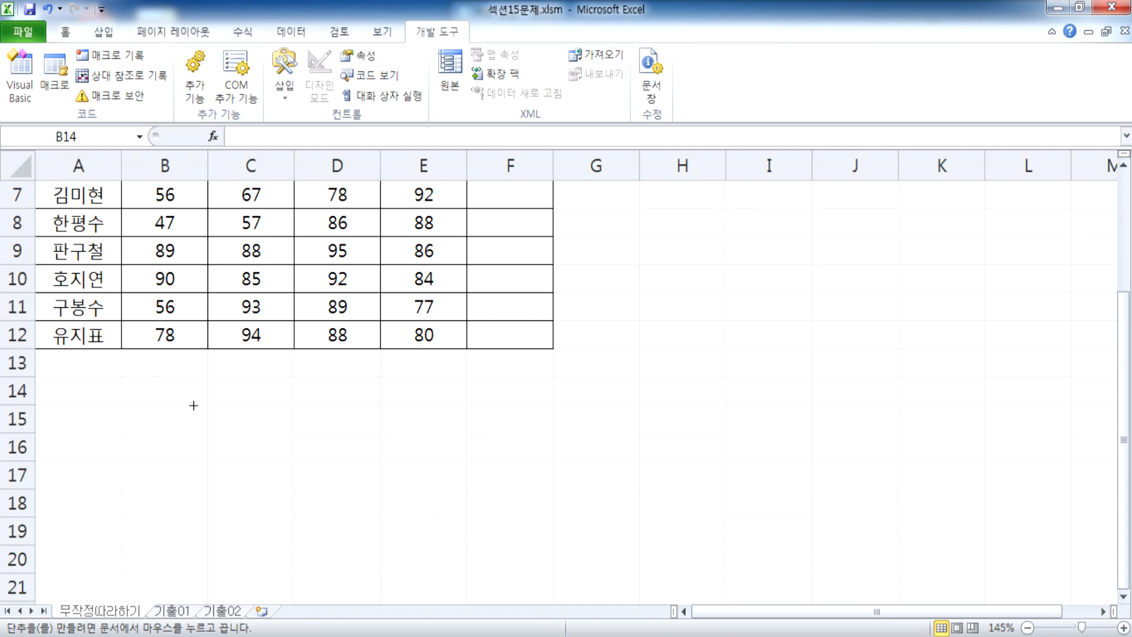
left_click_drag(260, 426, 294, 433)
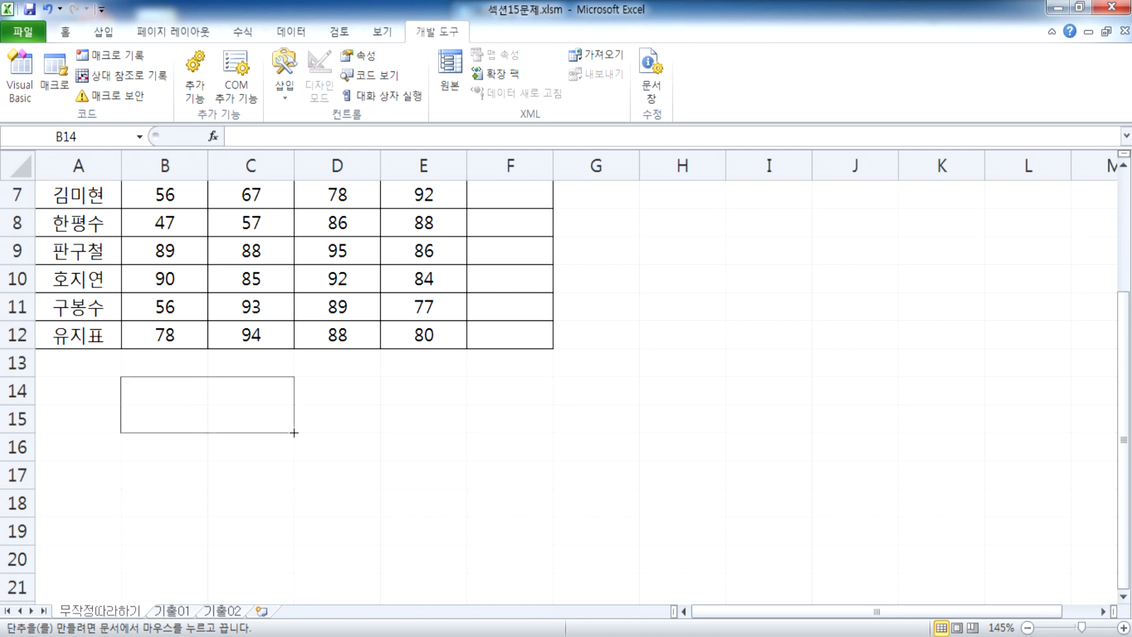
mouse_move(294, 432)
left_mouse_down()
mouse_move(265, 414)
mouse_move(286, 430)
mouse_move(213, 415)
mouse_move(349, 403)
mouse_move(387, 435)
mouse_move(260, 432)
mouse_move(273, 437)
left_mouse_up()
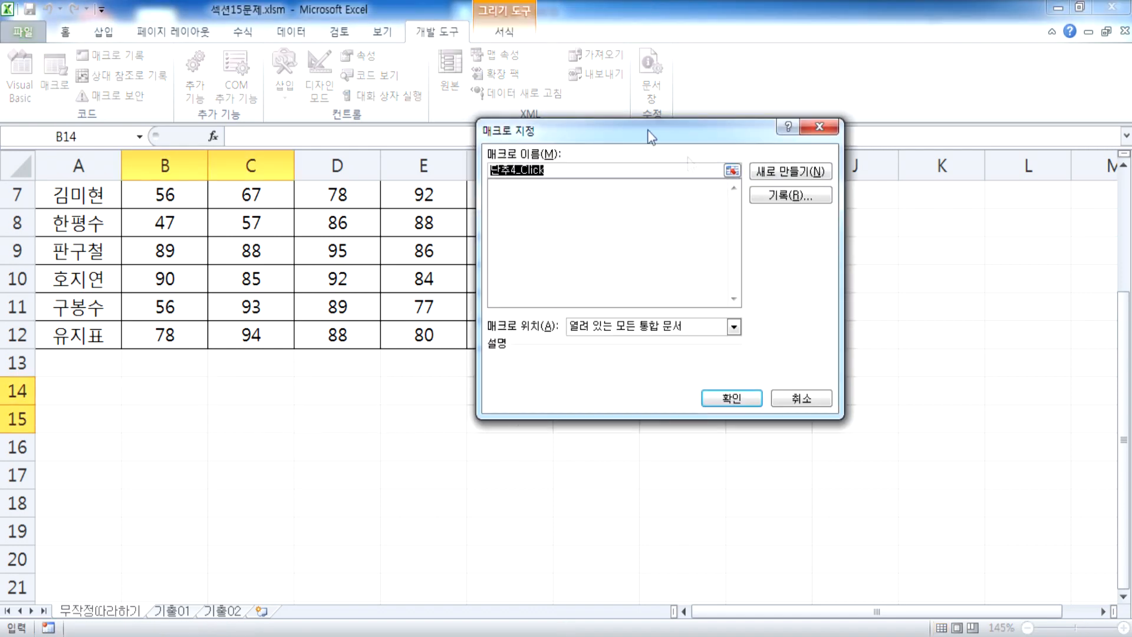
left_click(779, 400)
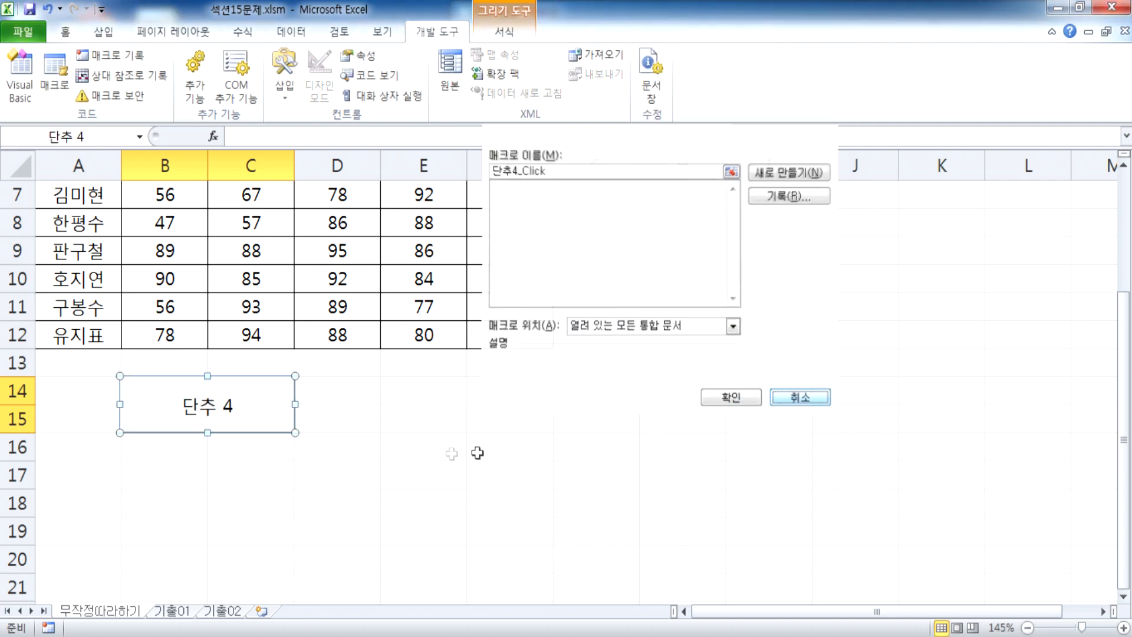
key("Delete")
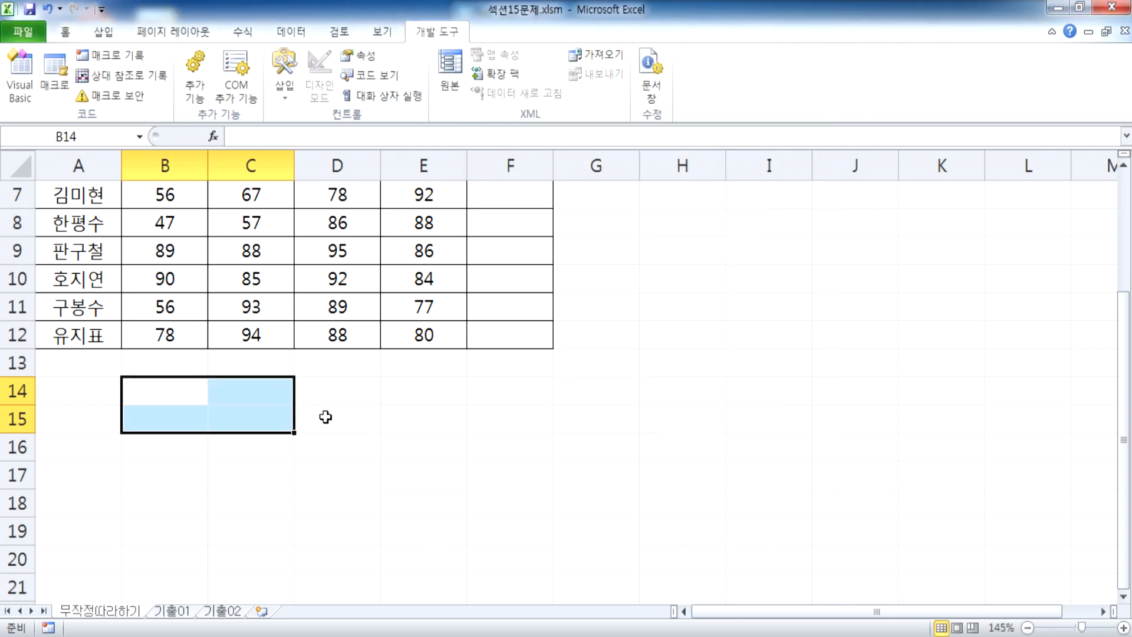
Step: Review the macro procedure notes beside the score table and the button's target range B14:C15
scroll(334, 412, "up", 2)
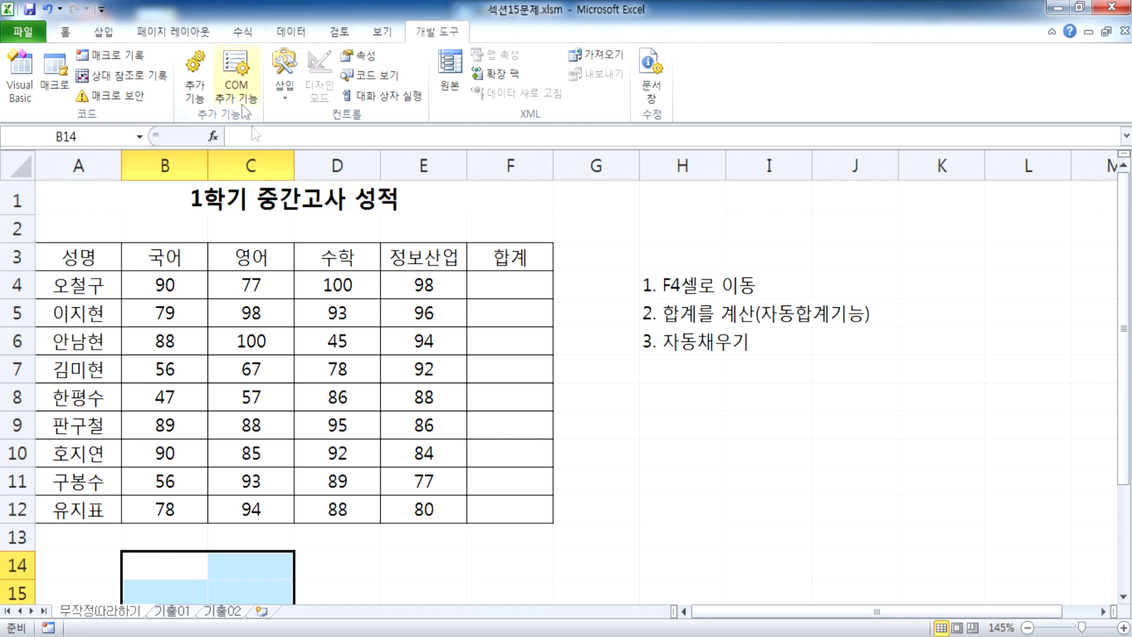
scroll(277, 250, "down", 1)
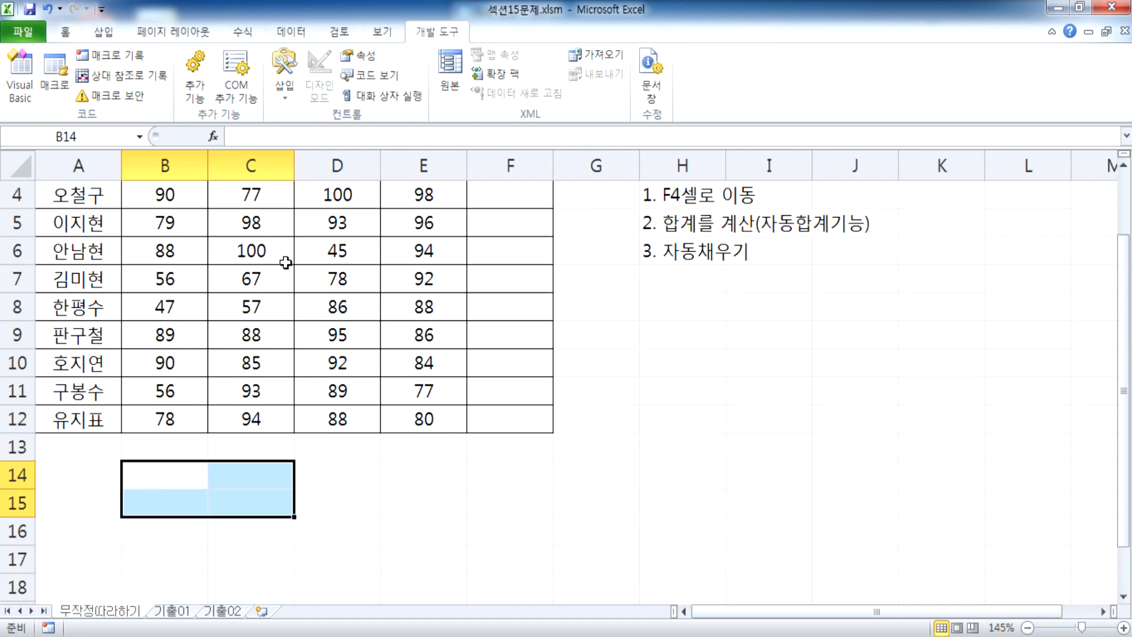
left_click(680, 322)
left_click_drag(126, 488, 261, 507)
left_click_drag(260, 507, 260, 507)
scroll(339, 403, "up", 1)
left_click(665, 258)
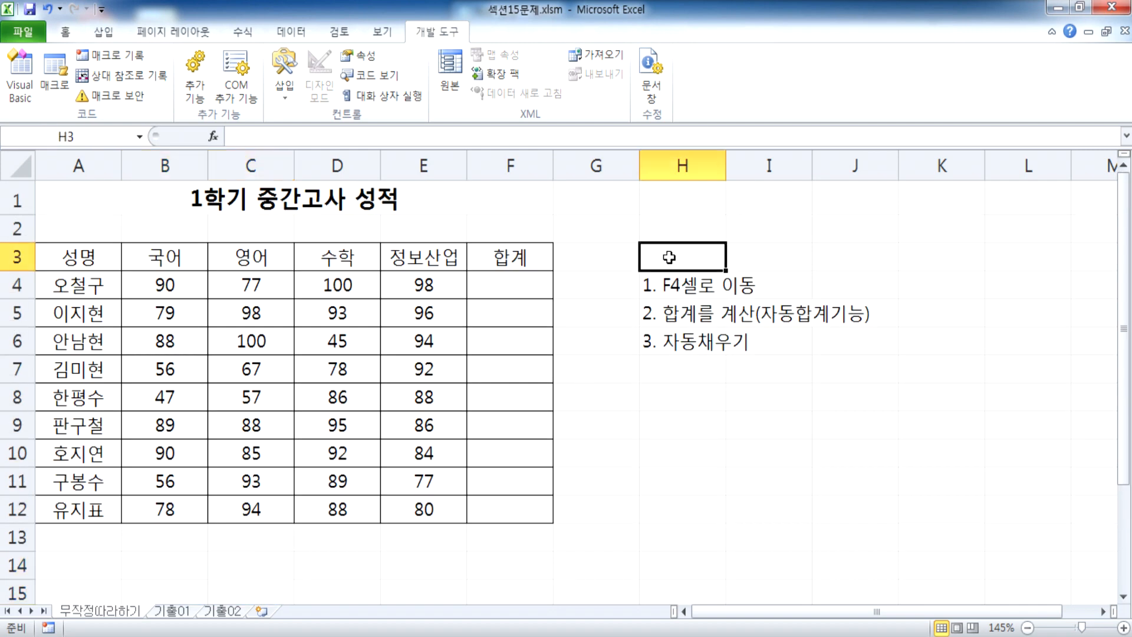
left_click(600, 238)
scroll(200, 414, "down", 3)
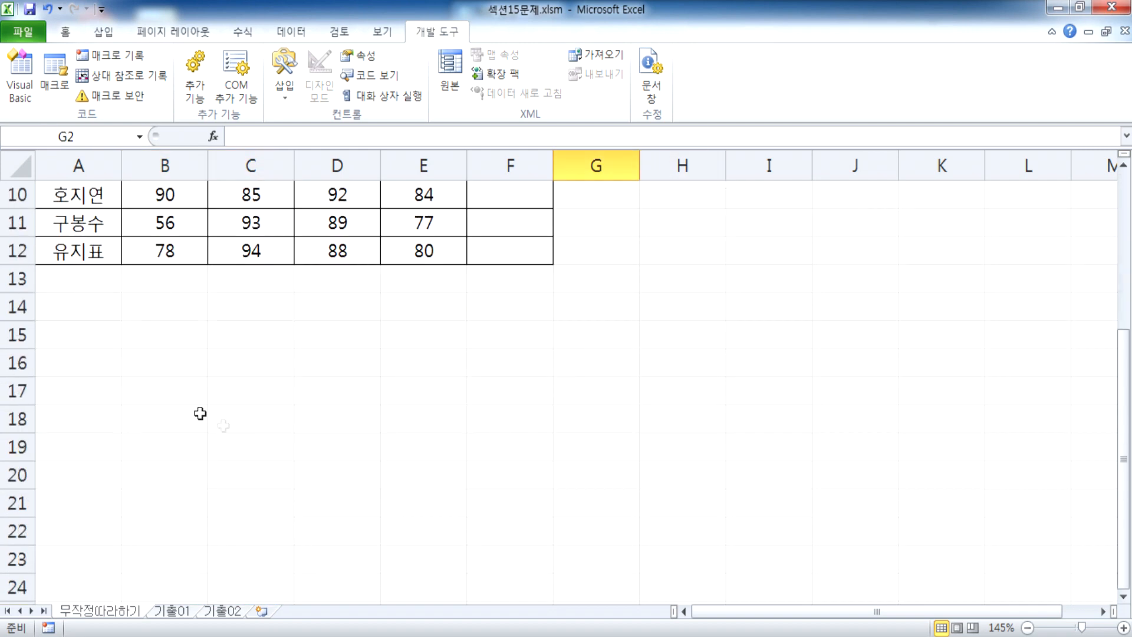
Step: Draw a form control button over B14:C15 and enter 합계 as the name of its assigned macro
left_click(163, 307)
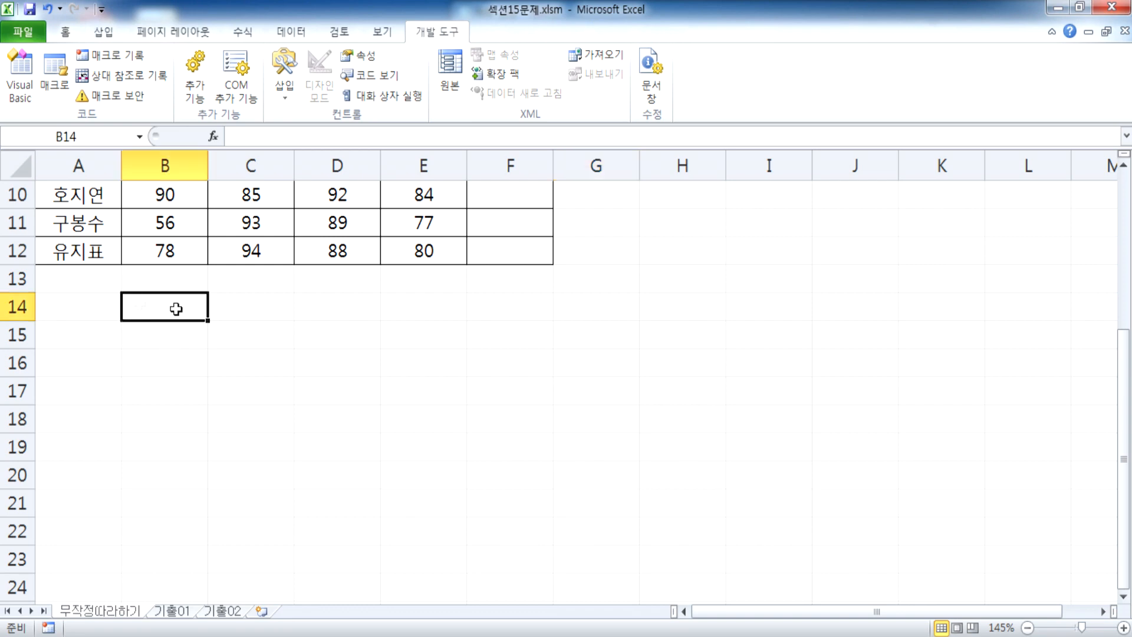
left_click_drag(172, 308, 227, 329)
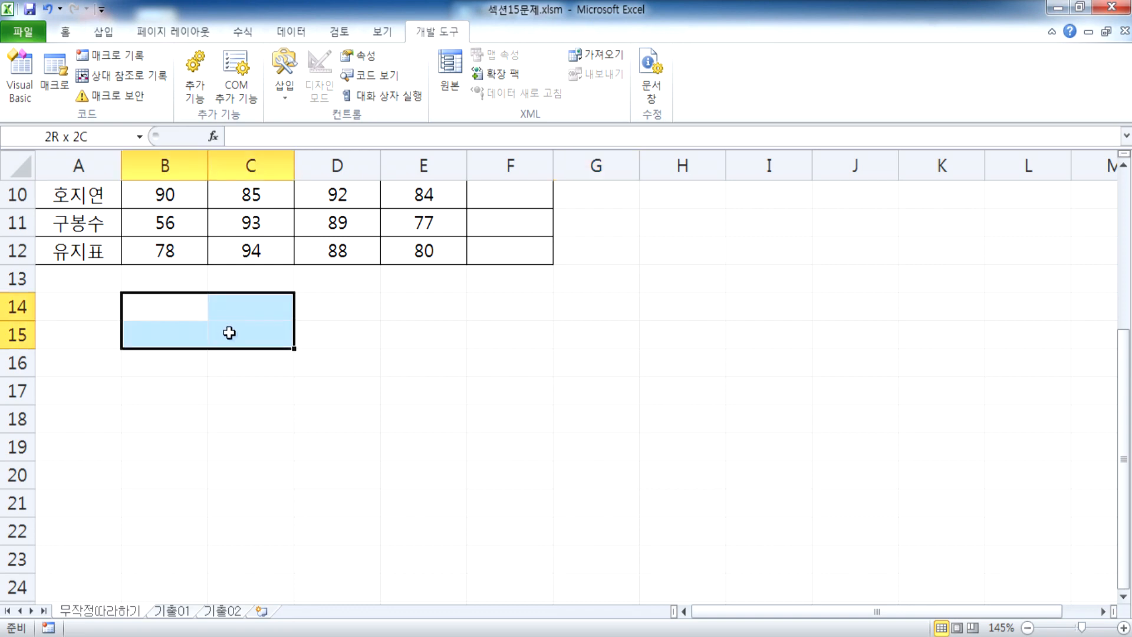
left_click(286, 83)
left_click(277, 134)
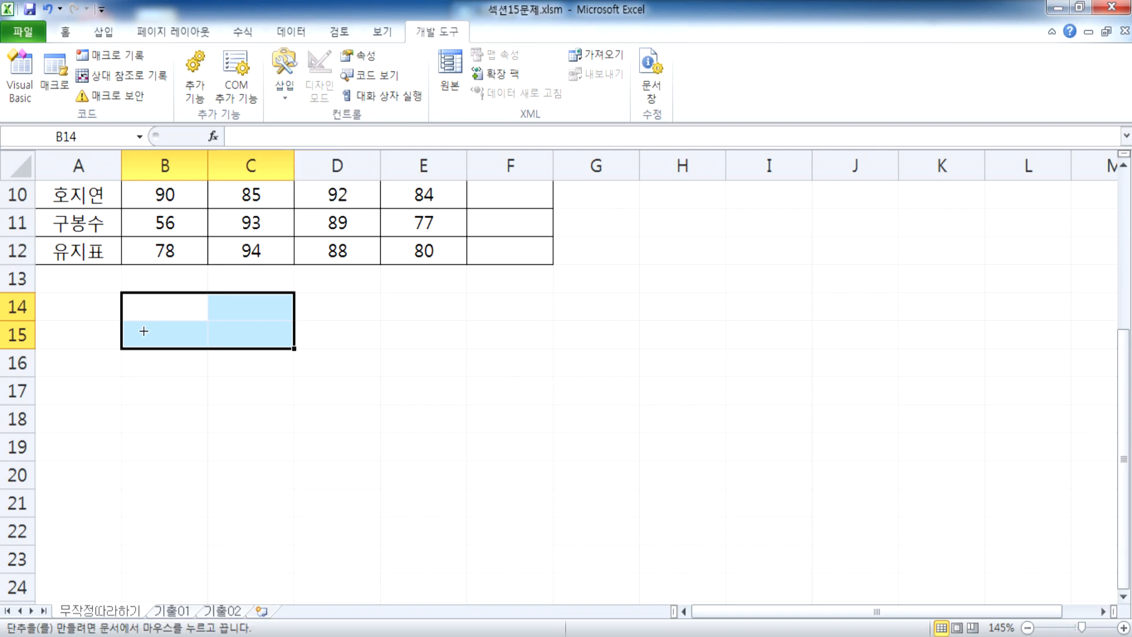
left_click_drag(122, 294, 270, 342)
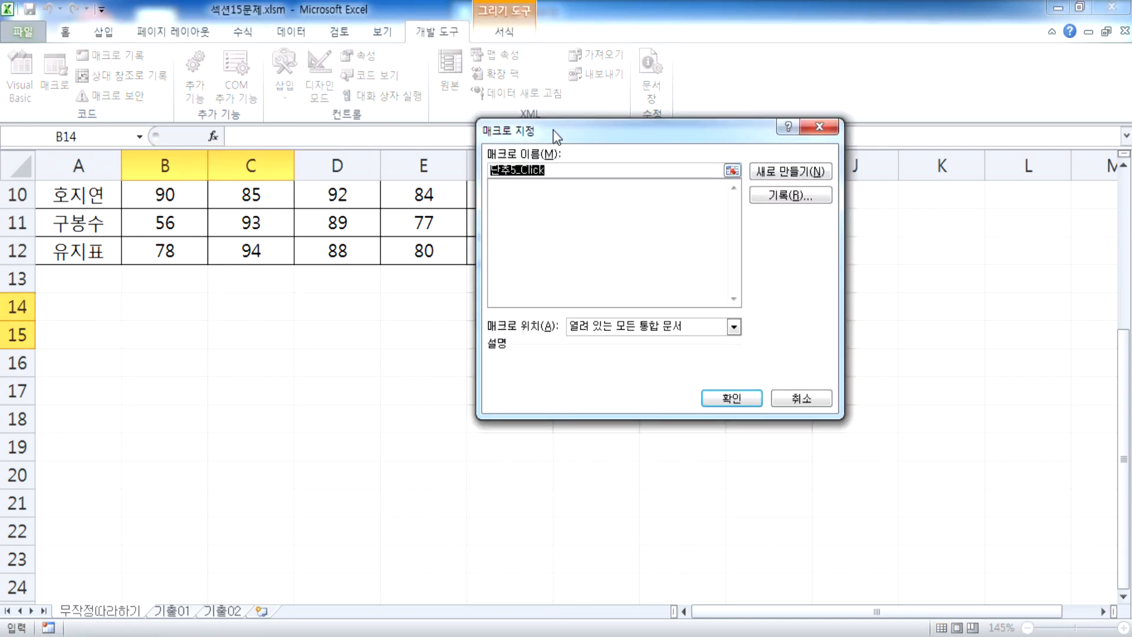
left_click_drag(553, 131, 508, 55)
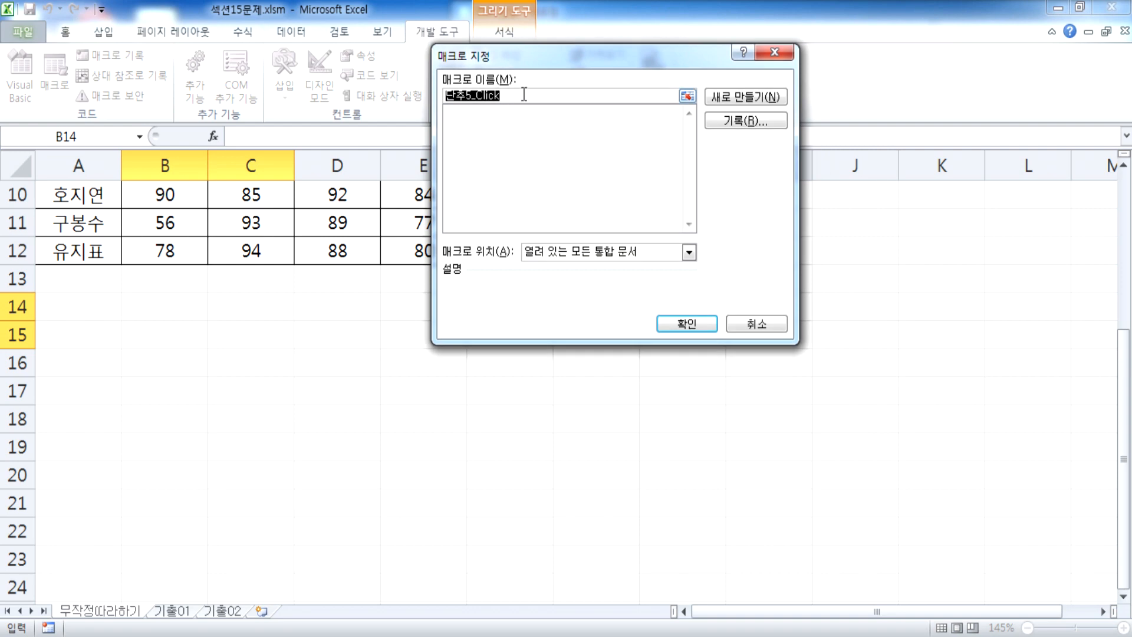
type("합계")
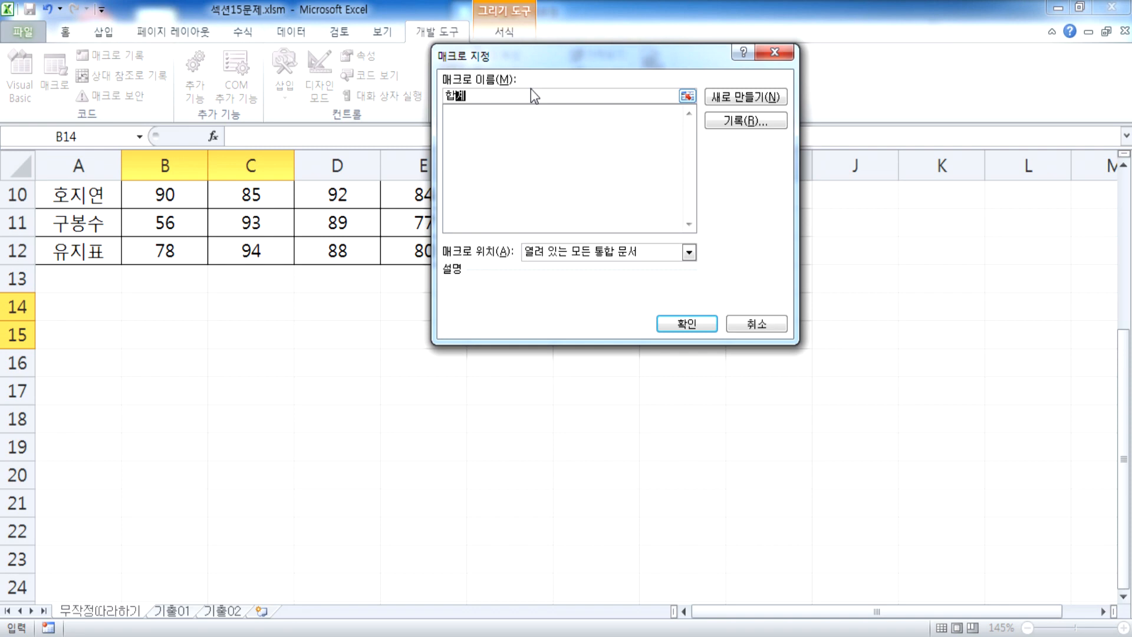
Step: Copy the macro name 합계 from the problem text in Notepad and paste it as the button's macro name in Excel
key("alt+Tab")
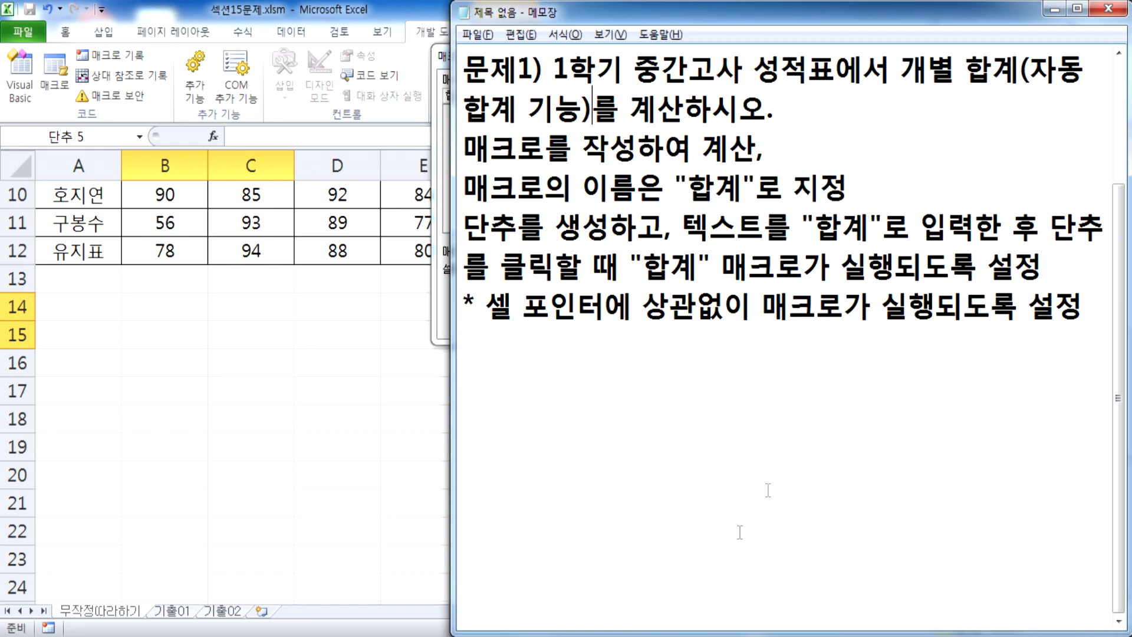
left_click_drag(688, 189, 742, 189)
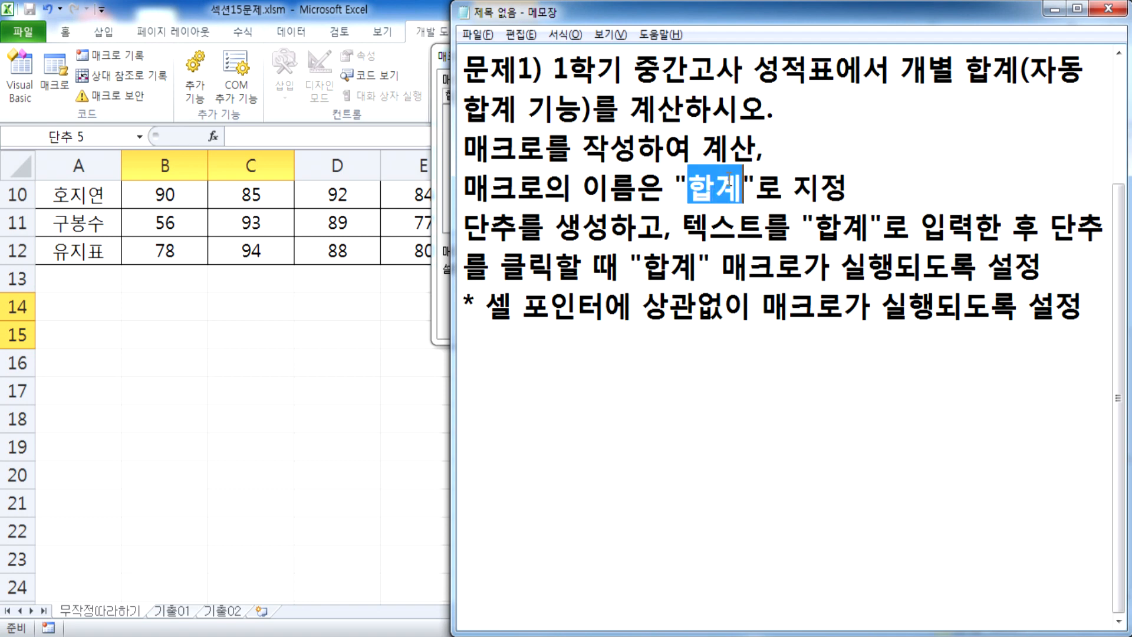
key("ctrl+c")
key("alt+Tab")
key("ctrl+v")
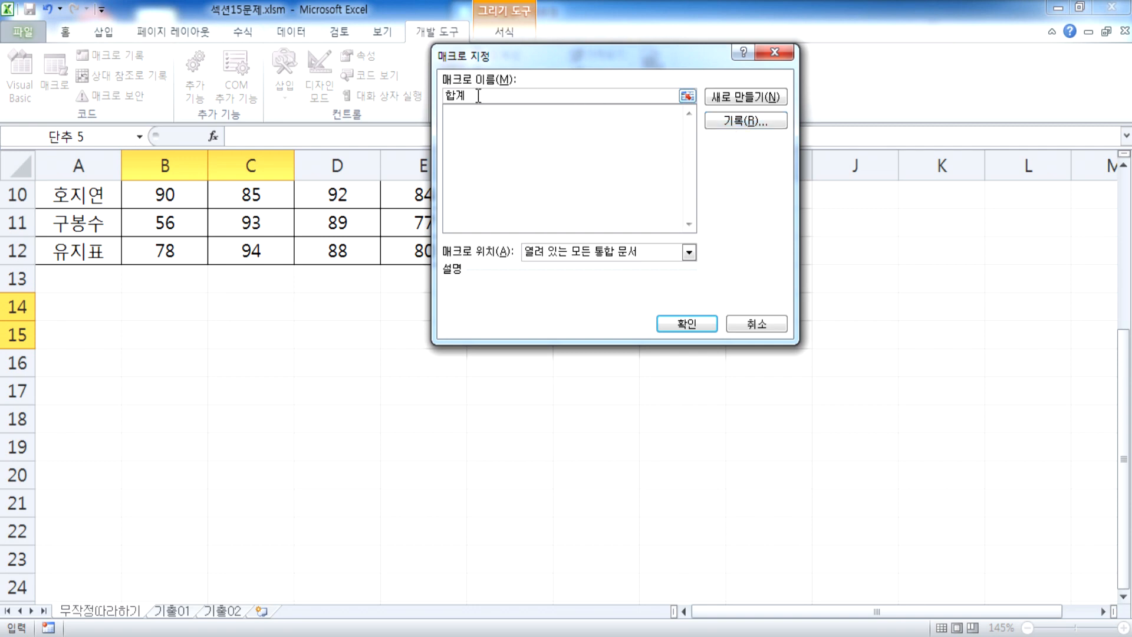
Step: Replace the macro name with ㅁㄴㅂㅈ, open the macro recording settings, cancel them and delete the button
left_click_drag(478, 96, 404, 92)
key("Delete")
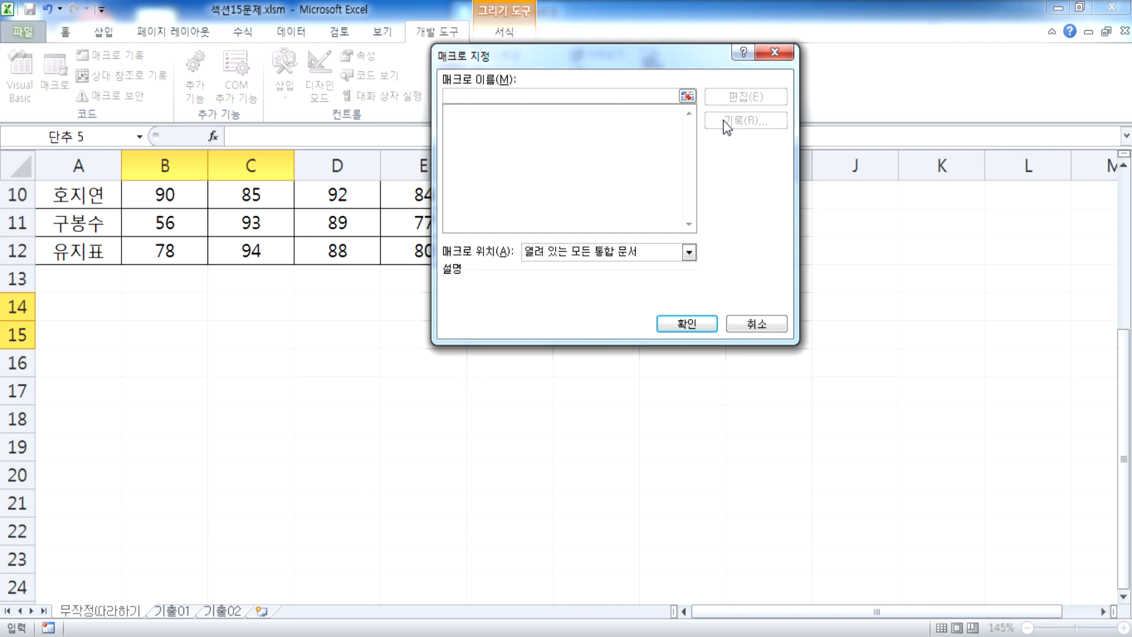
type("ㅁㄴㅂㅈ")
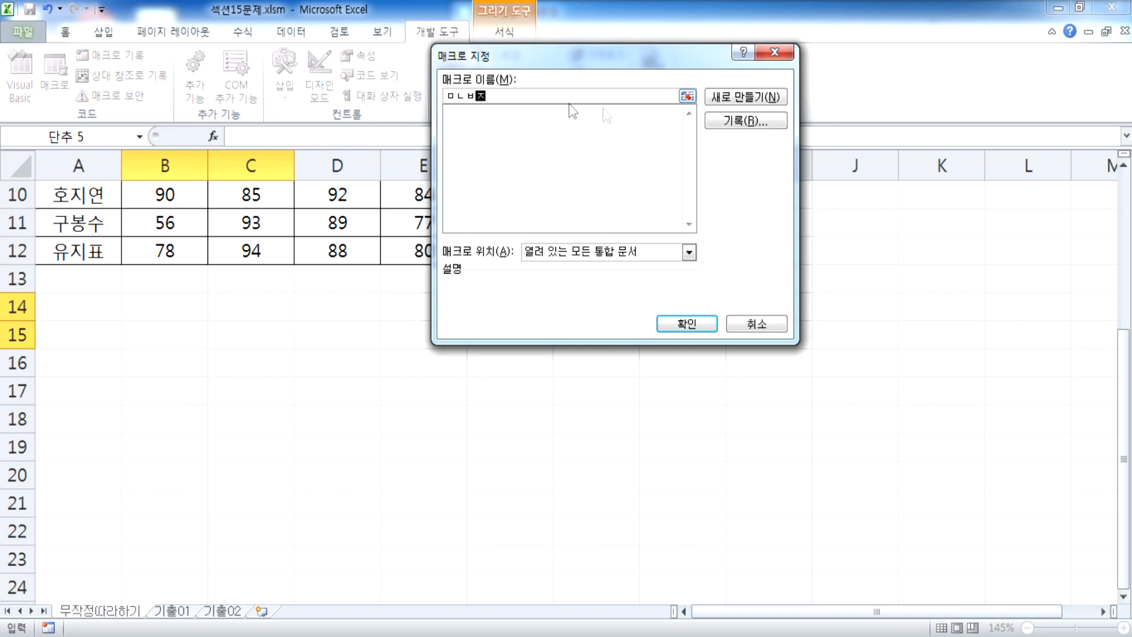
left_click(720, 120)
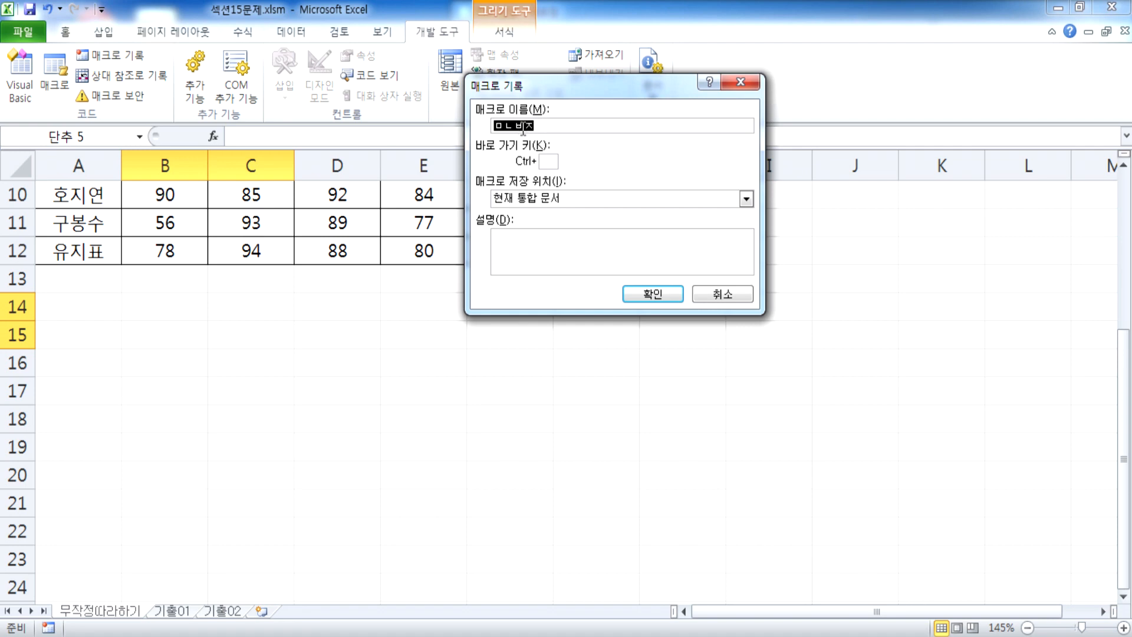
left_click(717, 297)
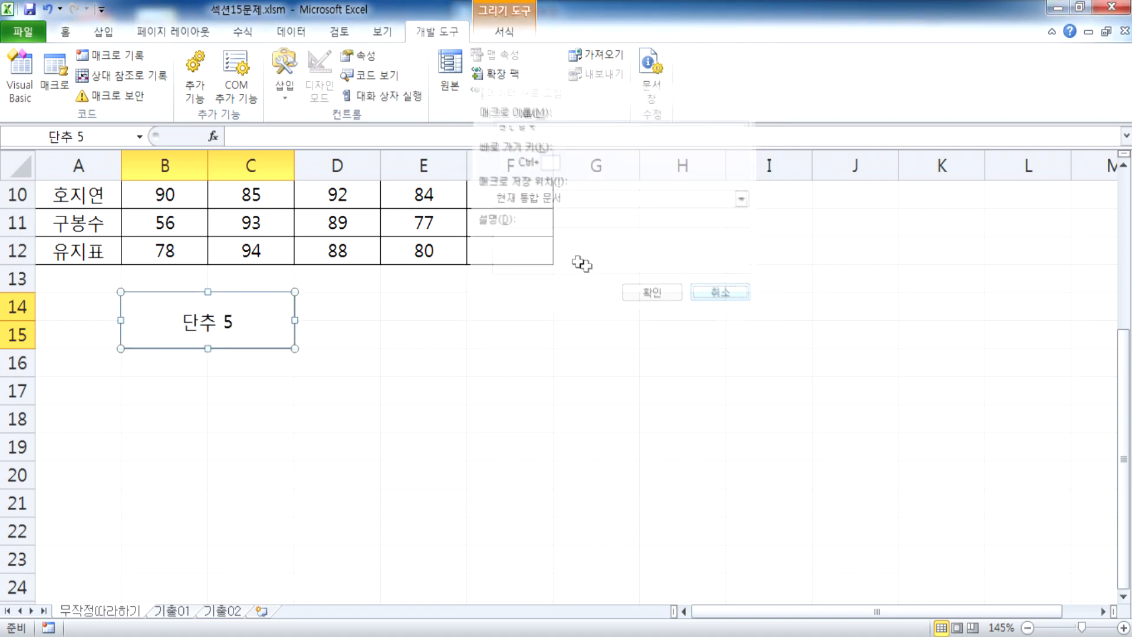
key("Delete")
Step: Draw a form control button exactly over the cells B14:C15
left_click(287, 80)
left_click(278, 133)
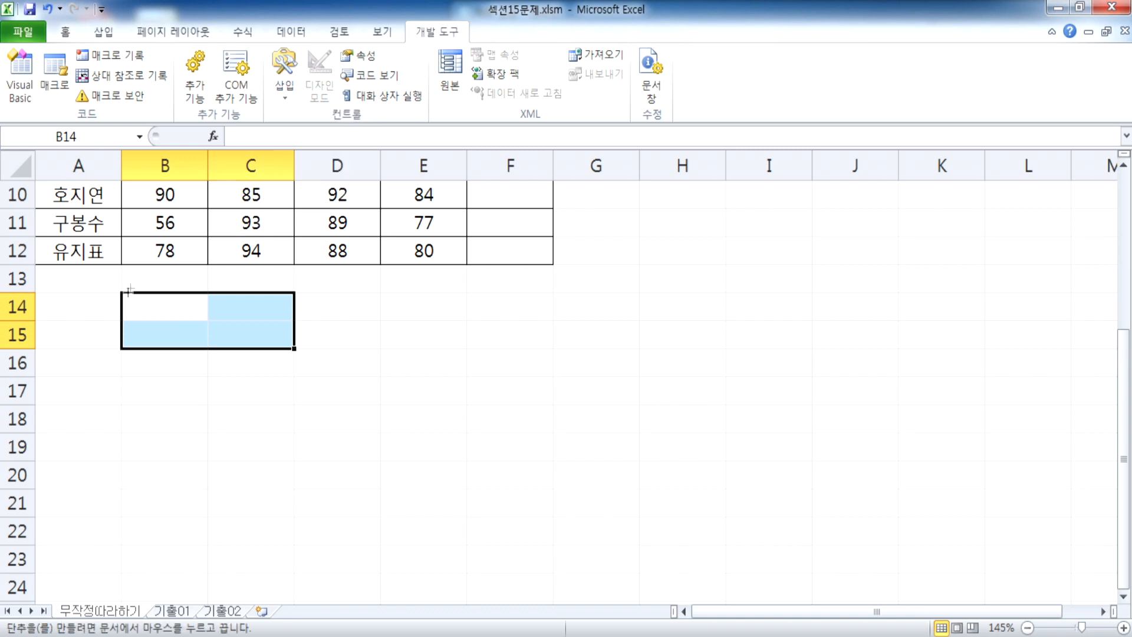
left_click_drag(123, 293, 292, 347)
Step: Name the new button's macro 합계 and start recording it
type("ㅎㅂ")
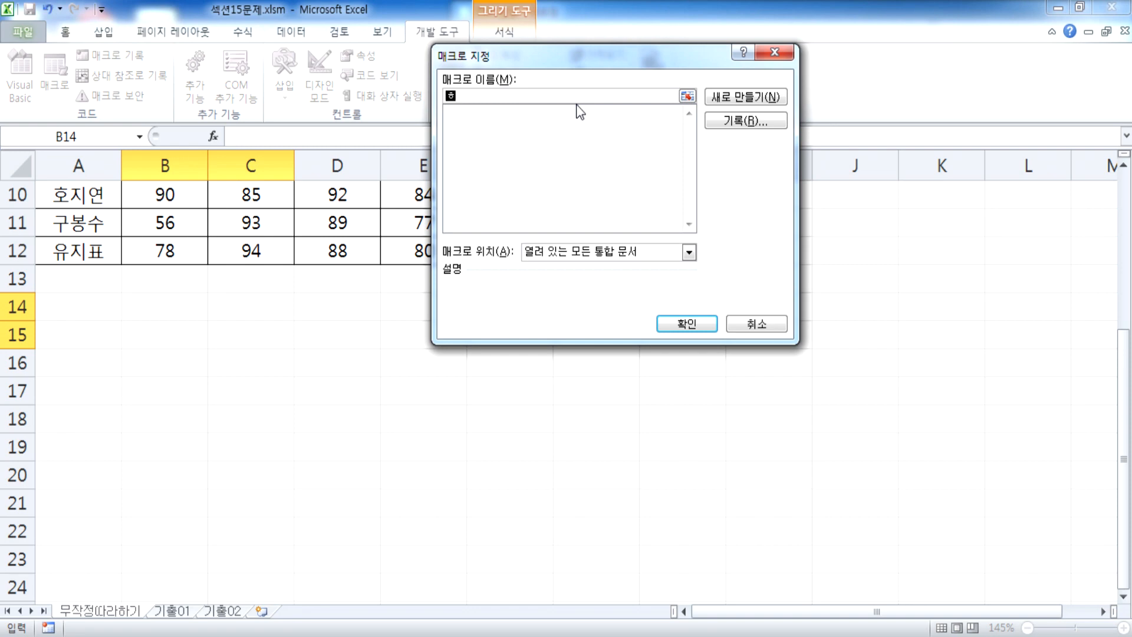
key("BackSpace")
key("BackSpace")
key("BackSpace")
type("합계")
left_click(763, 126)
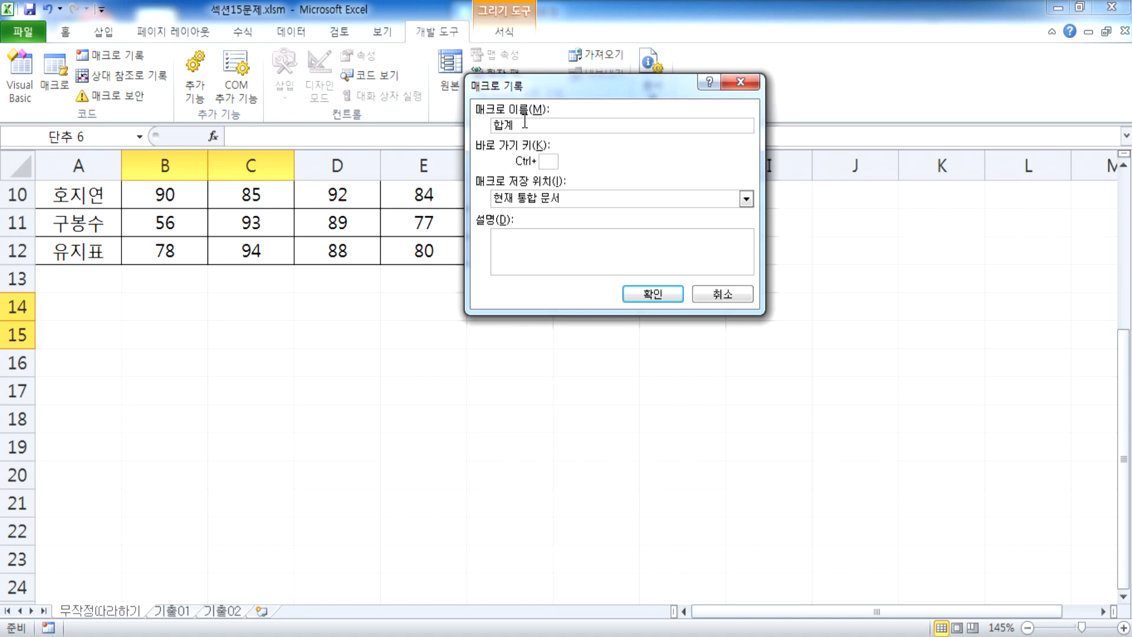
left_click(653, 295)
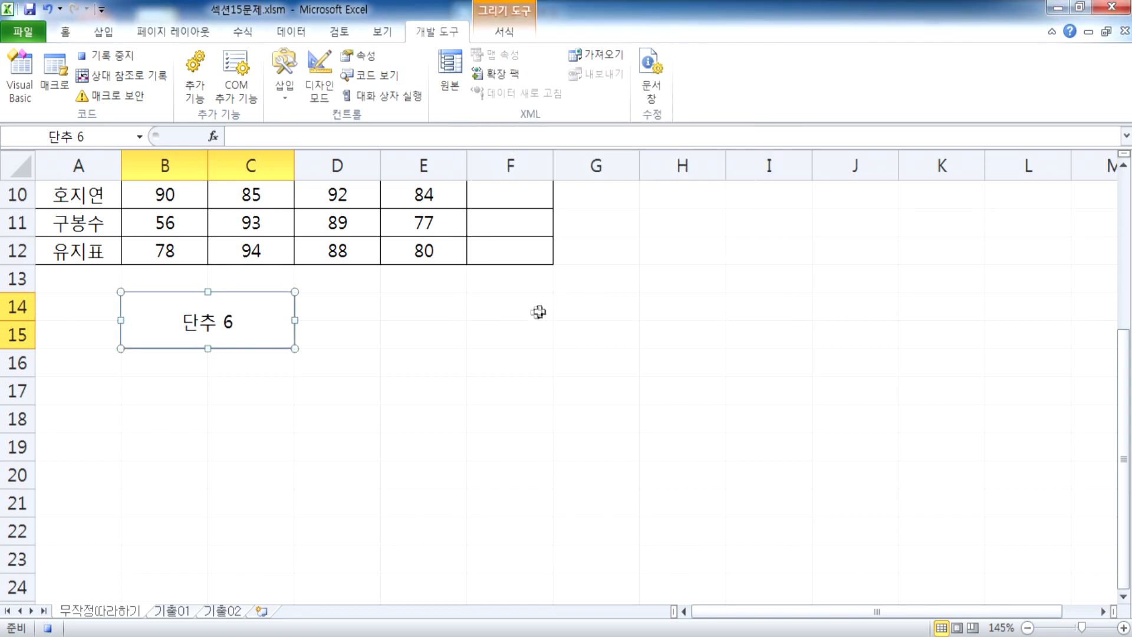
scroll(528, 321, "up", 3)
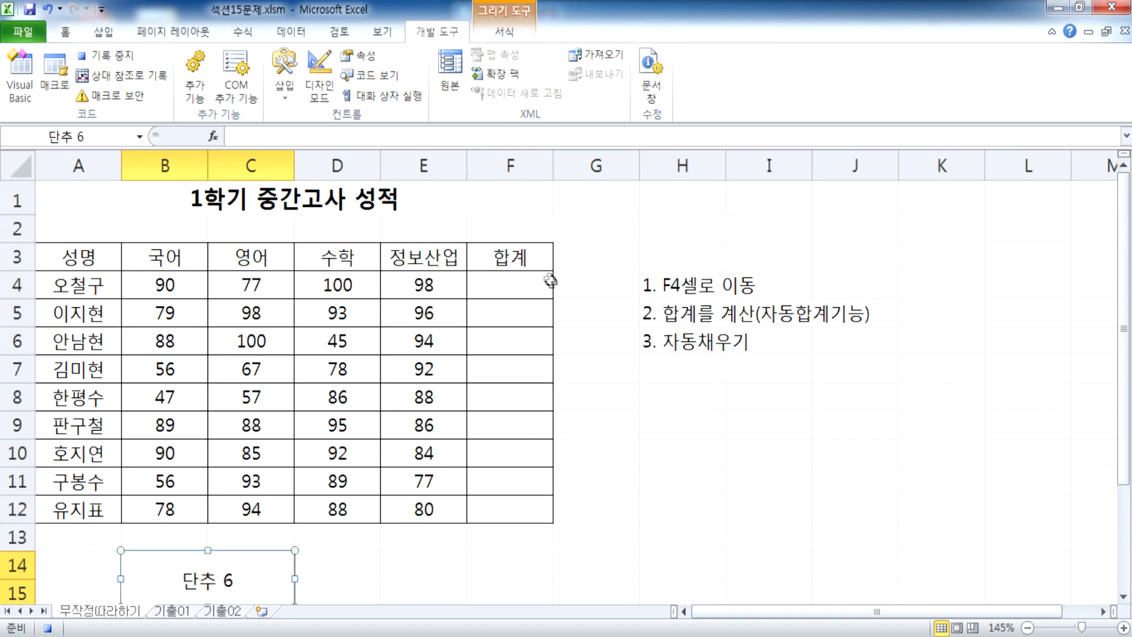
scroll(516, 294, "down", 3)
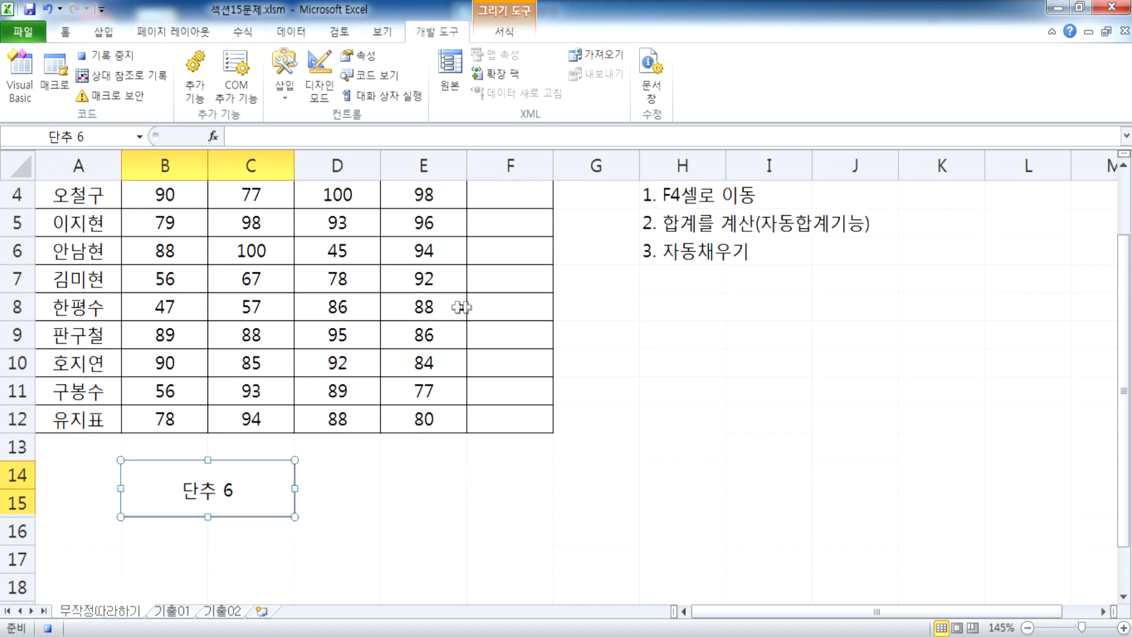
Step: Go to cell F4 and total the first student's scores in B4:E4 with AutoSum
scroll(478, 322, "up", 3)
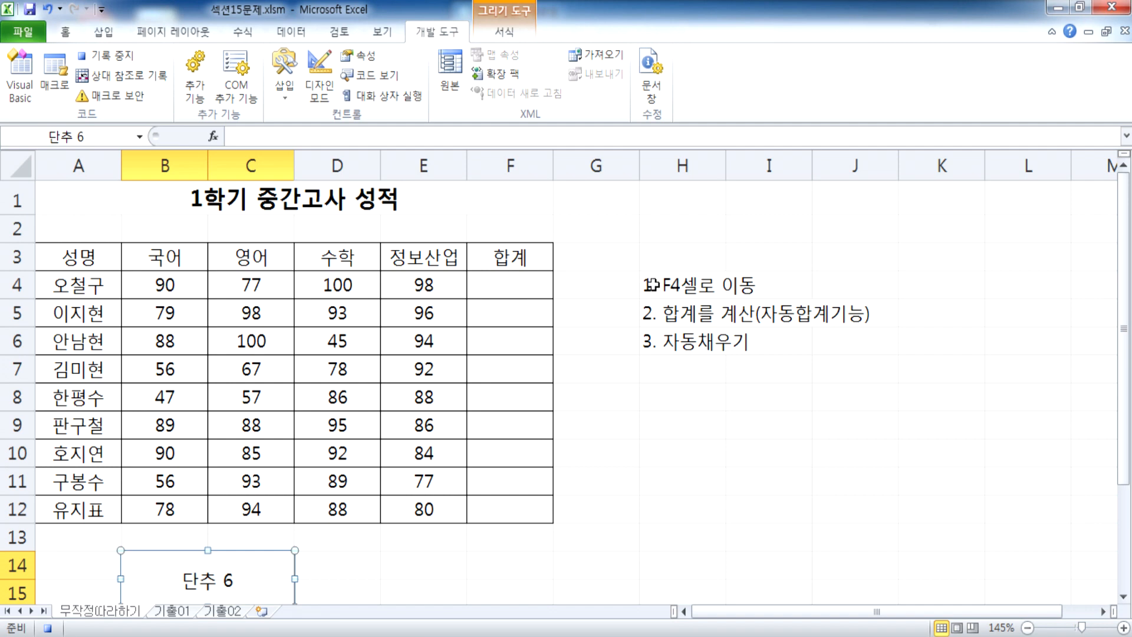
left_click(516, 282)
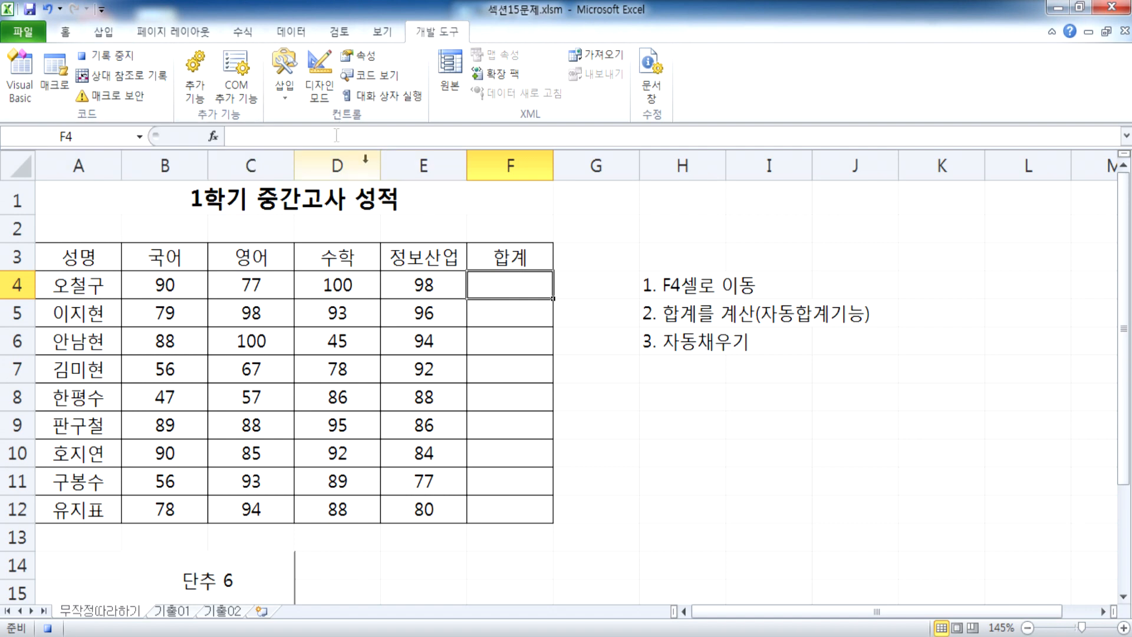
left_click(247, 33)
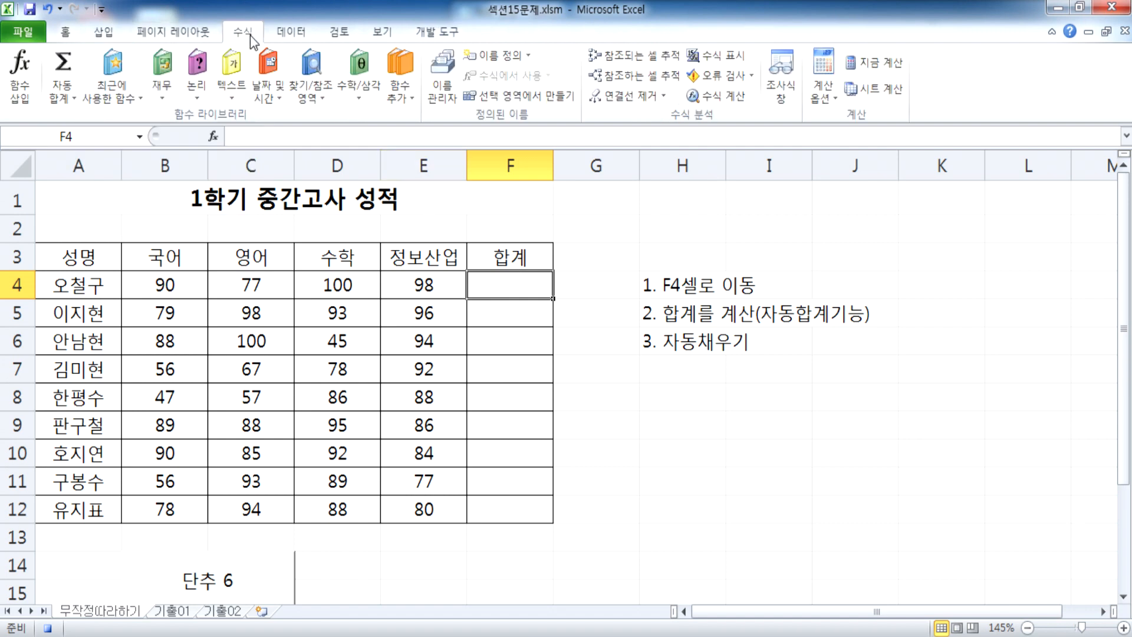
left_click(64, 63)
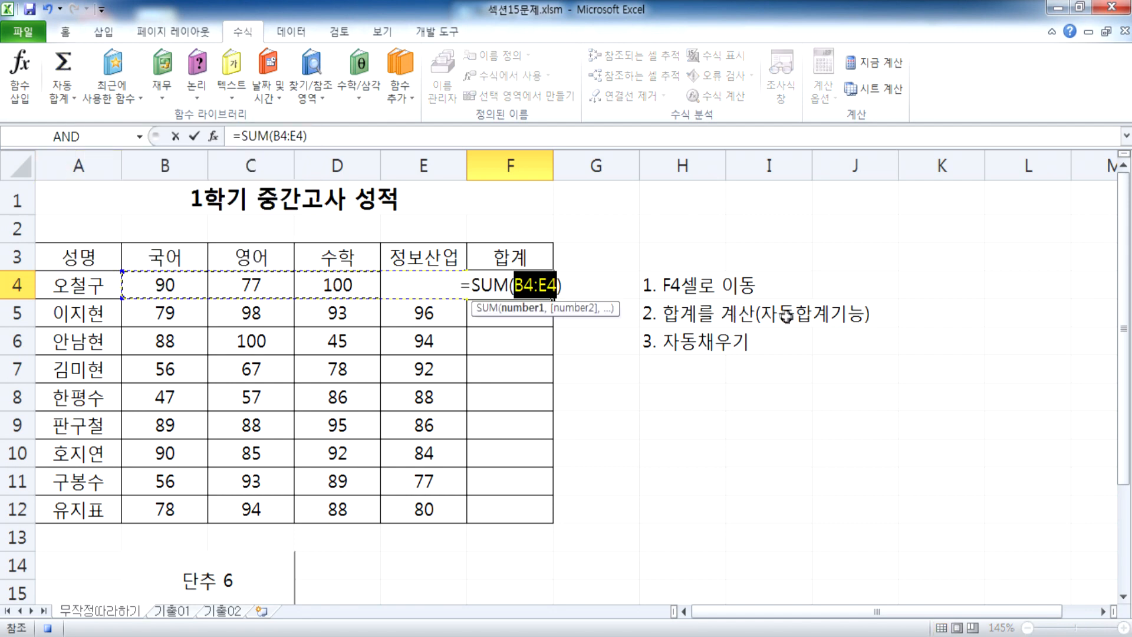
key("Return")
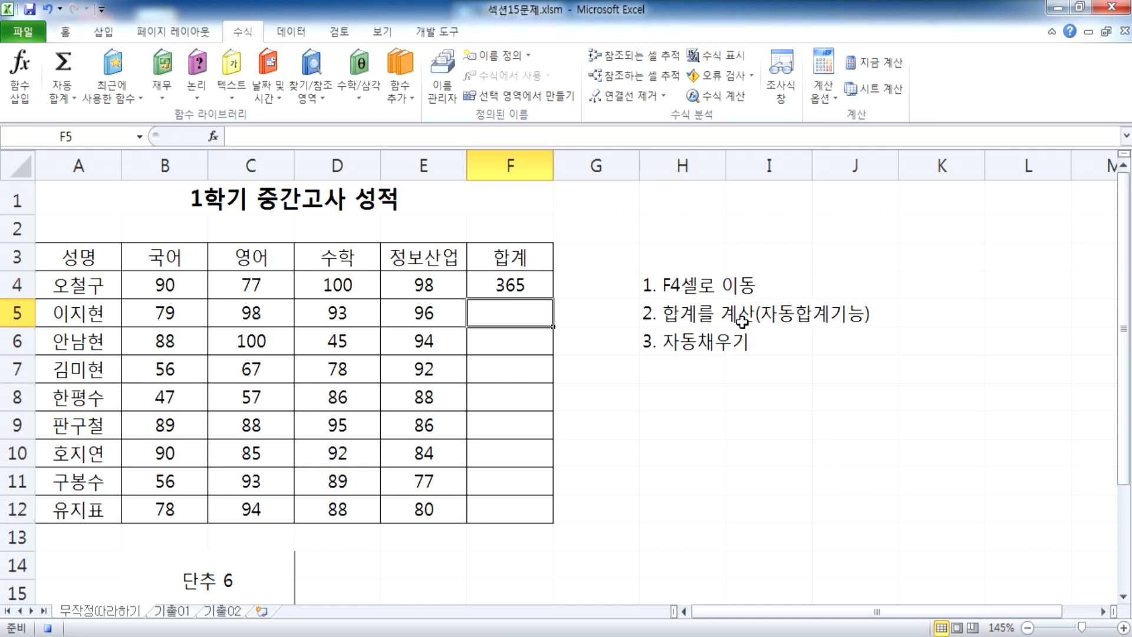
Step: Fill the total formula from F4 down to F12, select F13 and stop recording the macro
left_click(521, 285)
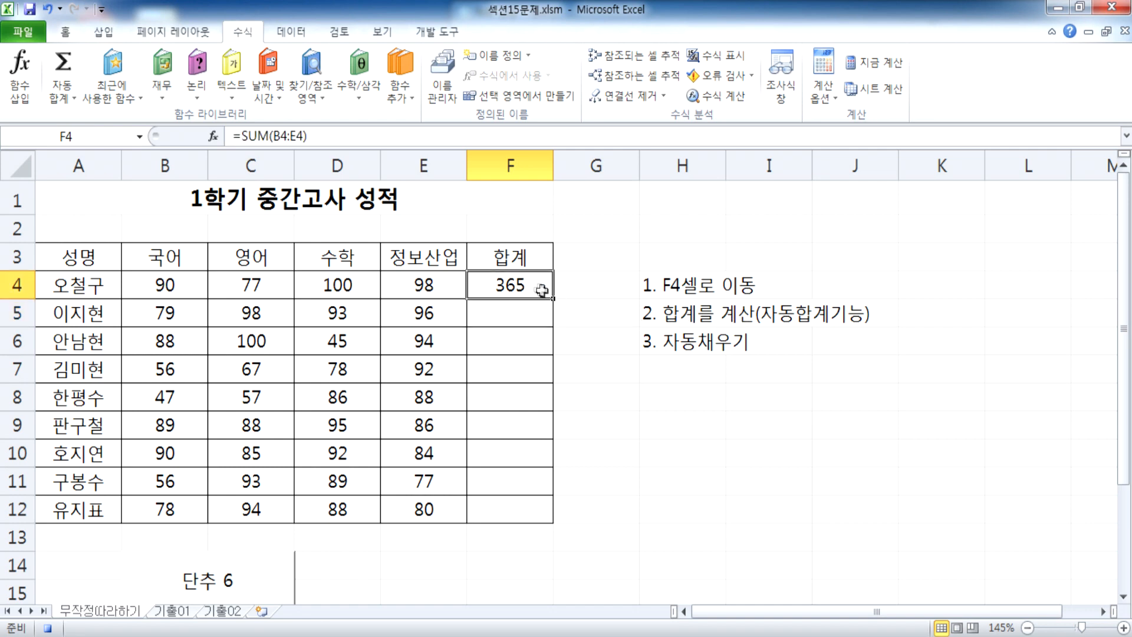
left_click_drag(554, 297, 554, 523)
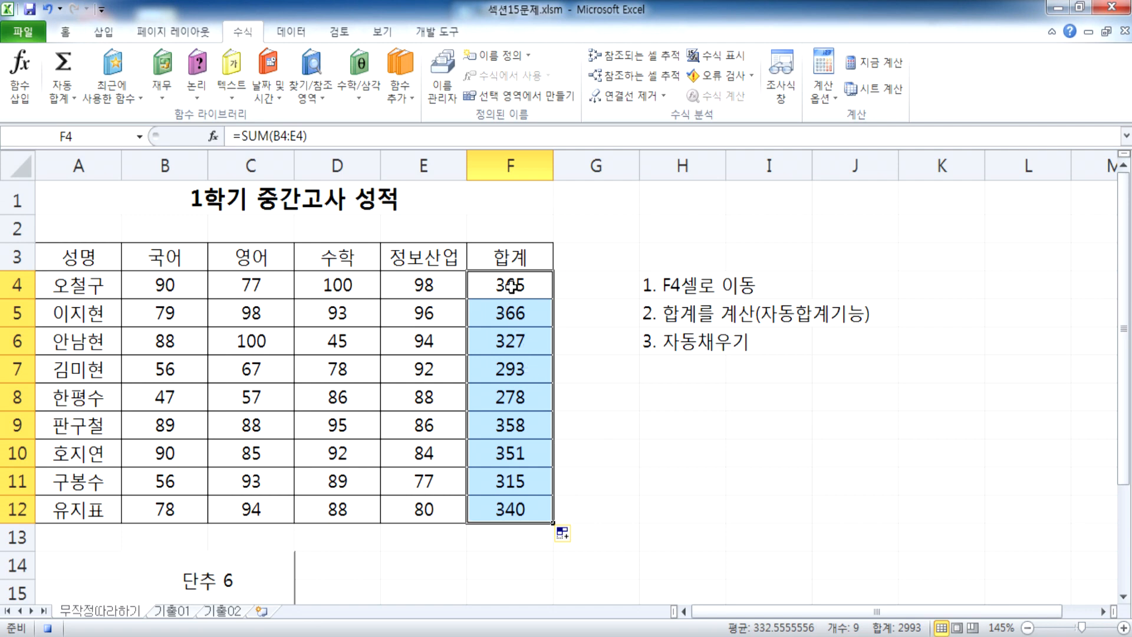
left_click(491, 537)
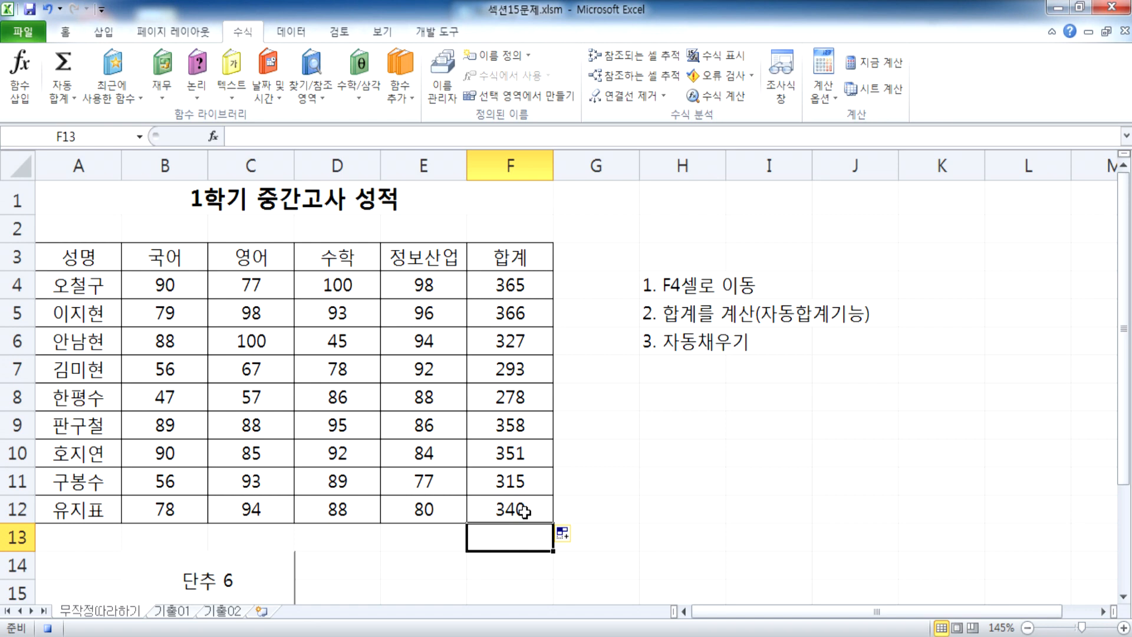
left_click(436, 32)
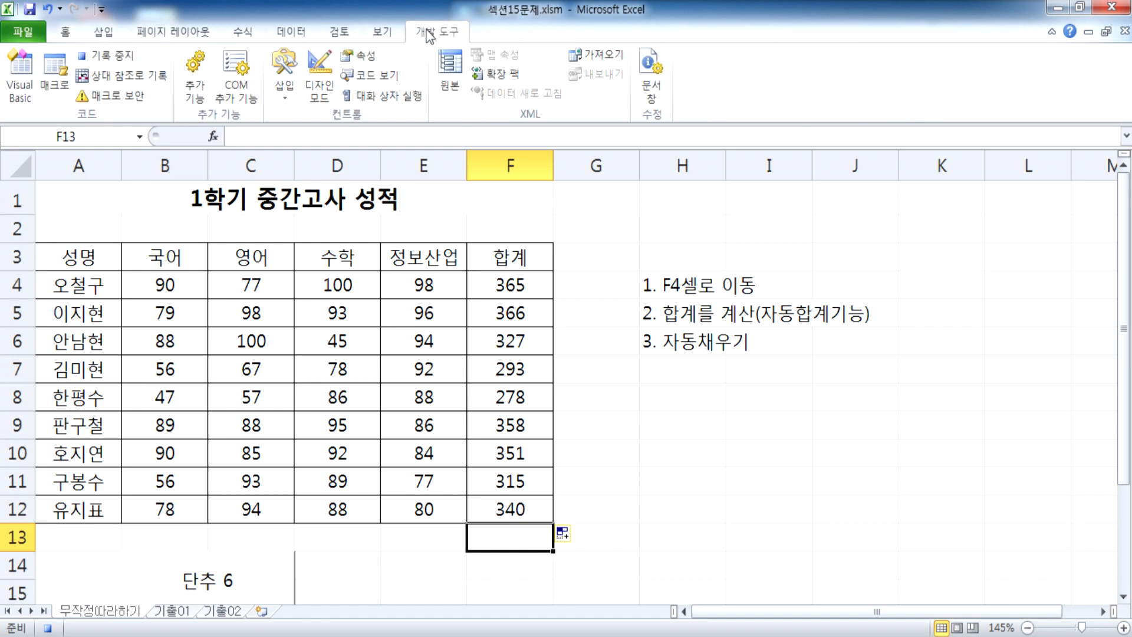
left_click(124, 55)
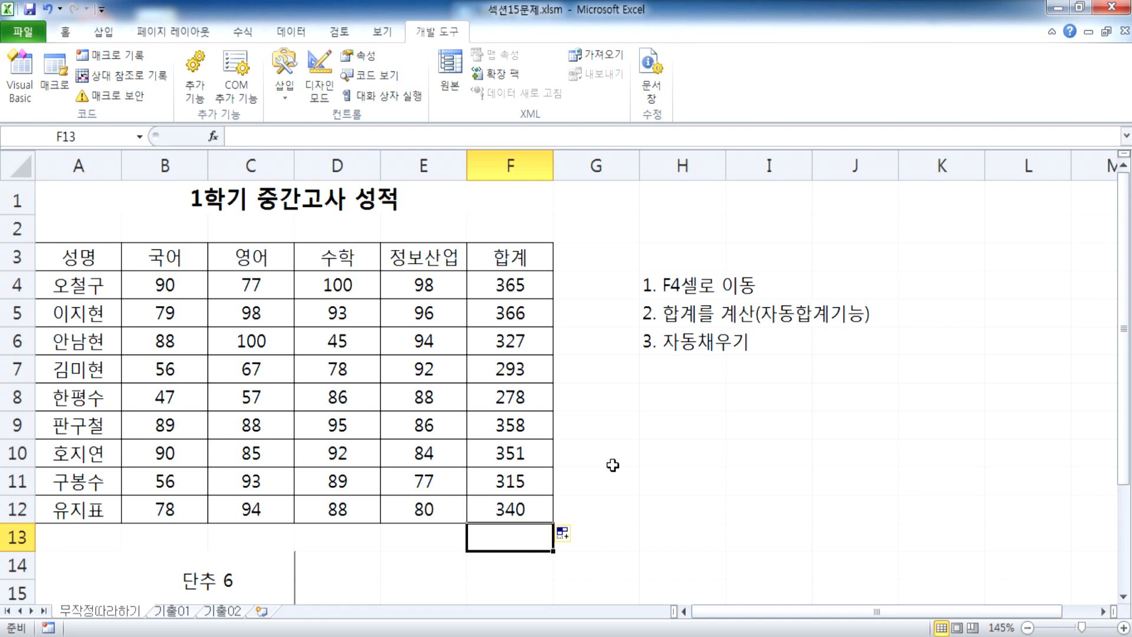
Step: Clear the totals in F4:F12 and test the recorded macro by running it from the button with cell I11 selected
left_click_drag(524, 286, 534, 508)
key("Delete")
left_click(757, 471)
scroll(424, 474, "down", 2)
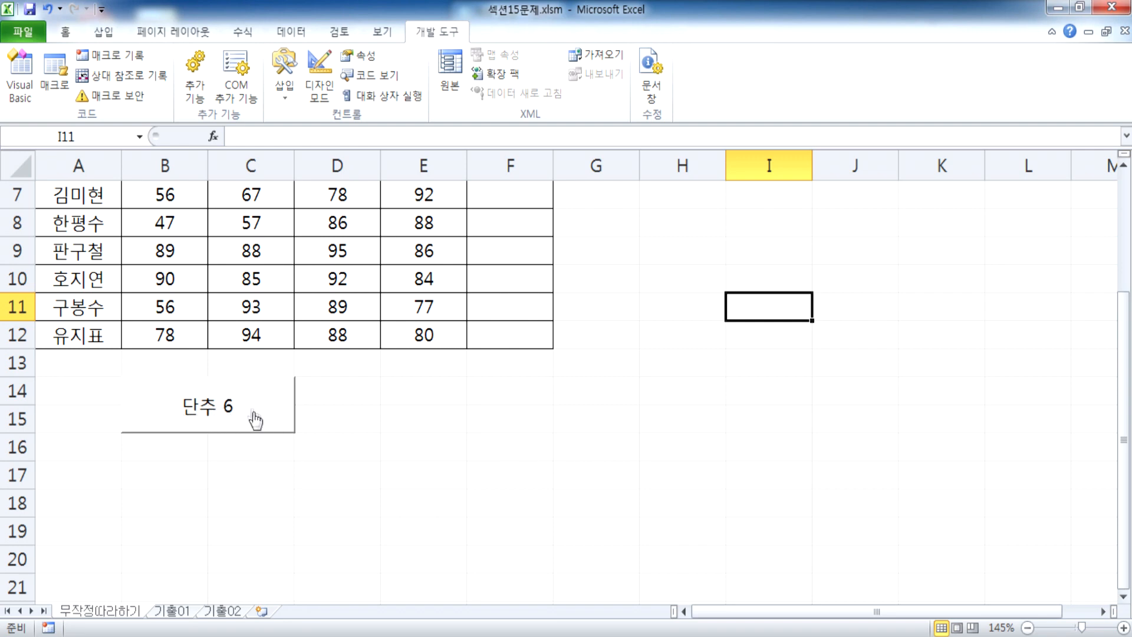
scroll(254, 430, "up", 1)
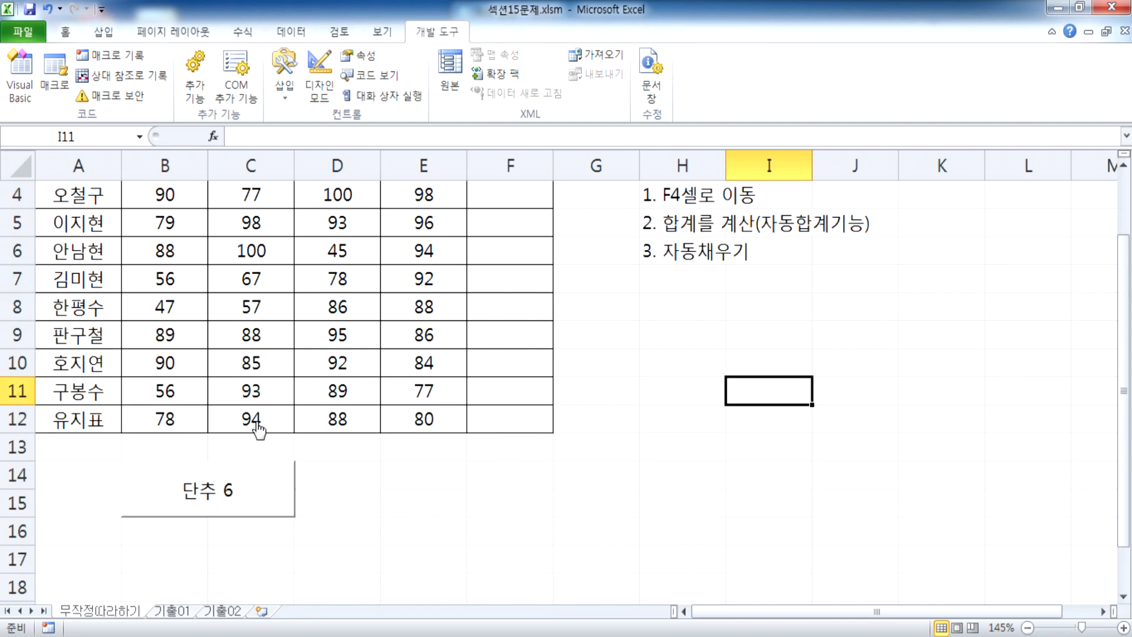
left_click(263, 493)
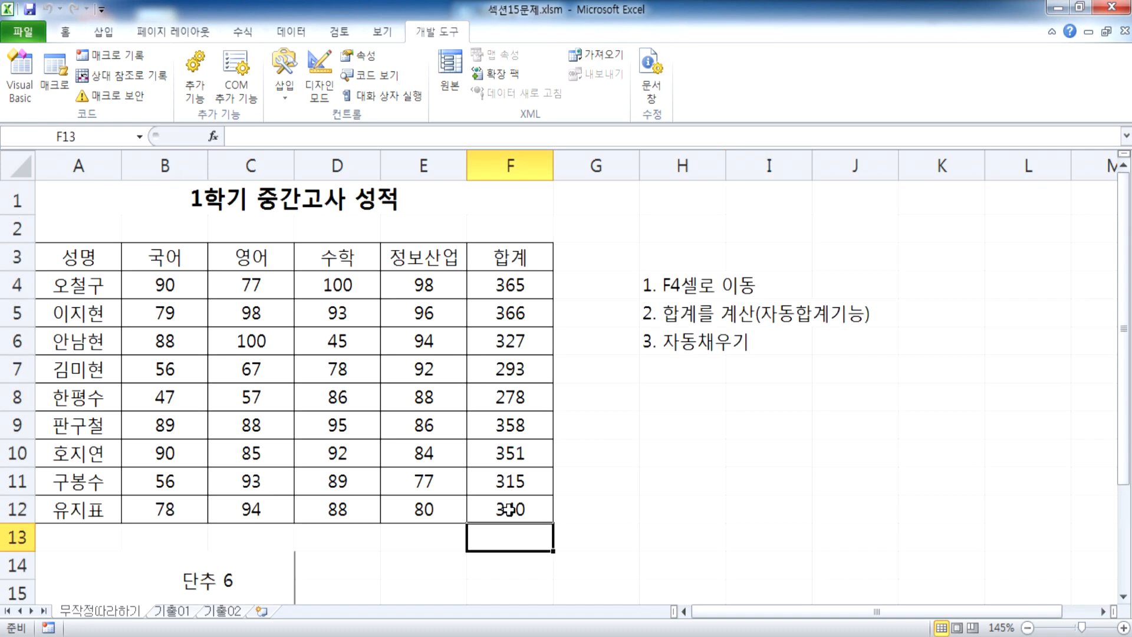
Step: Clear the totals again and rerun the button's macro with cell H12 selected
left_click_drag(518, 287, 536, 510)
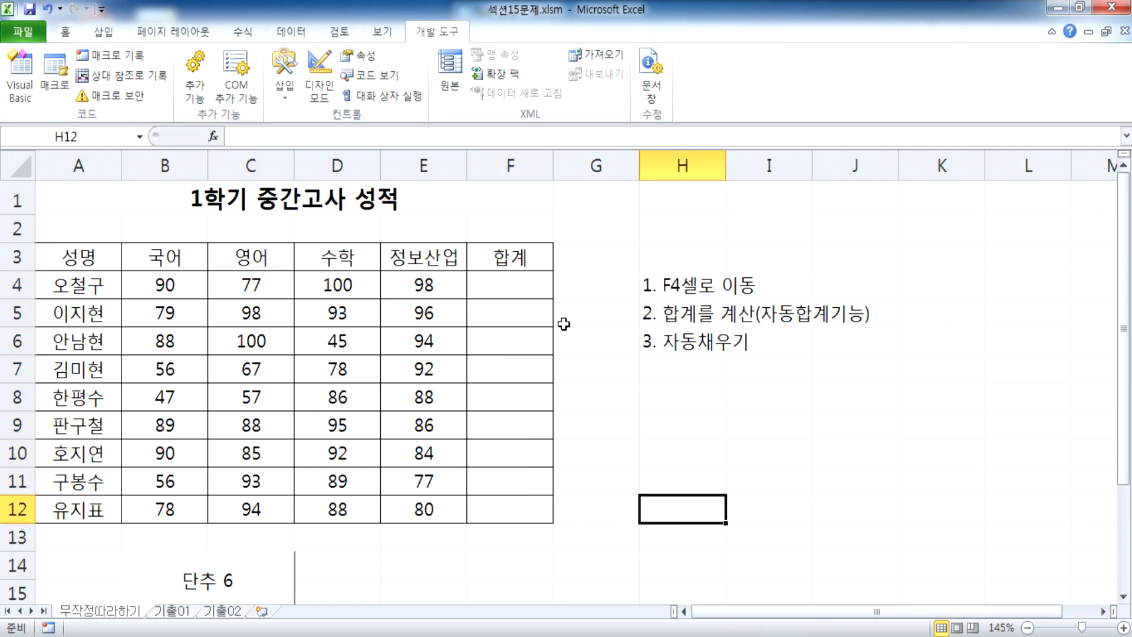
left_click(512, 287)
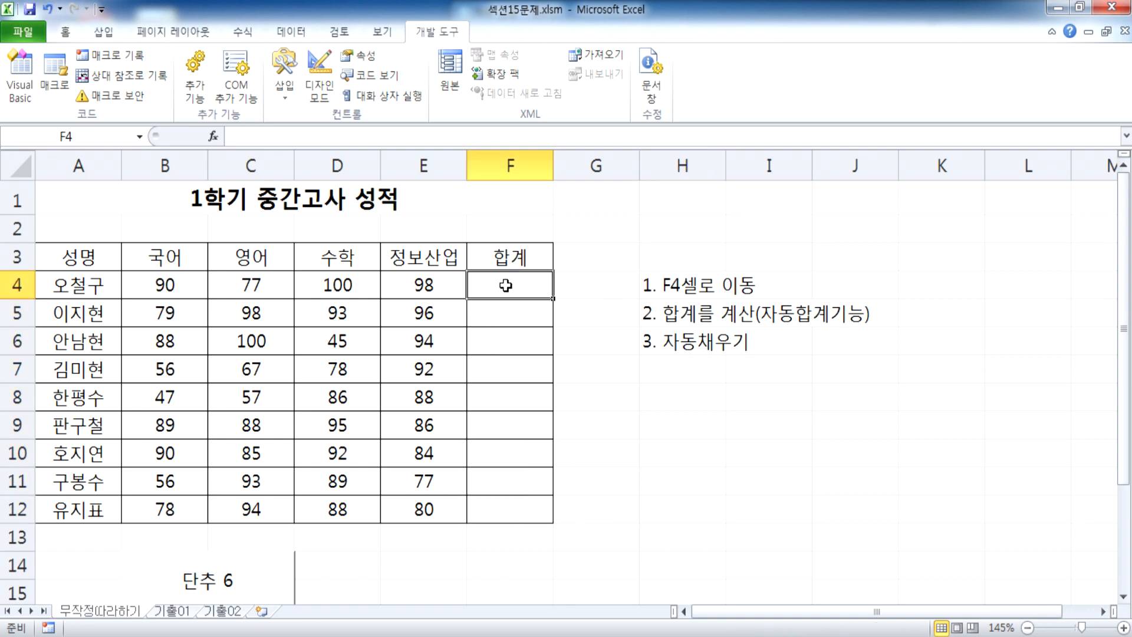
left_click(242, 31)
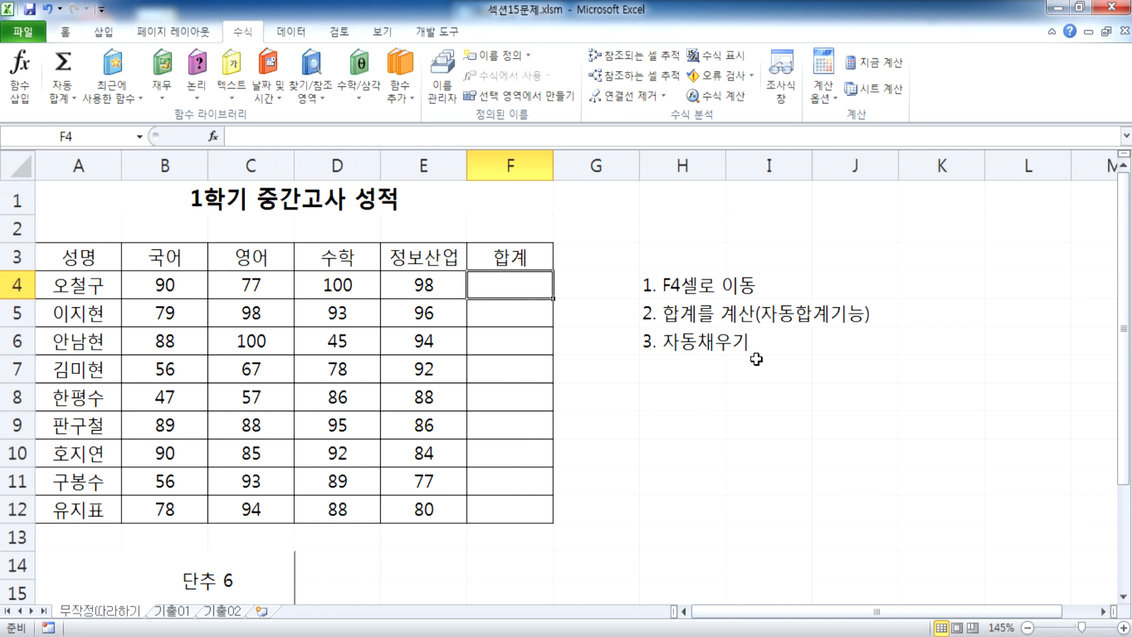
left_click(646, 506)
scroll(250, 519, "down", 1)
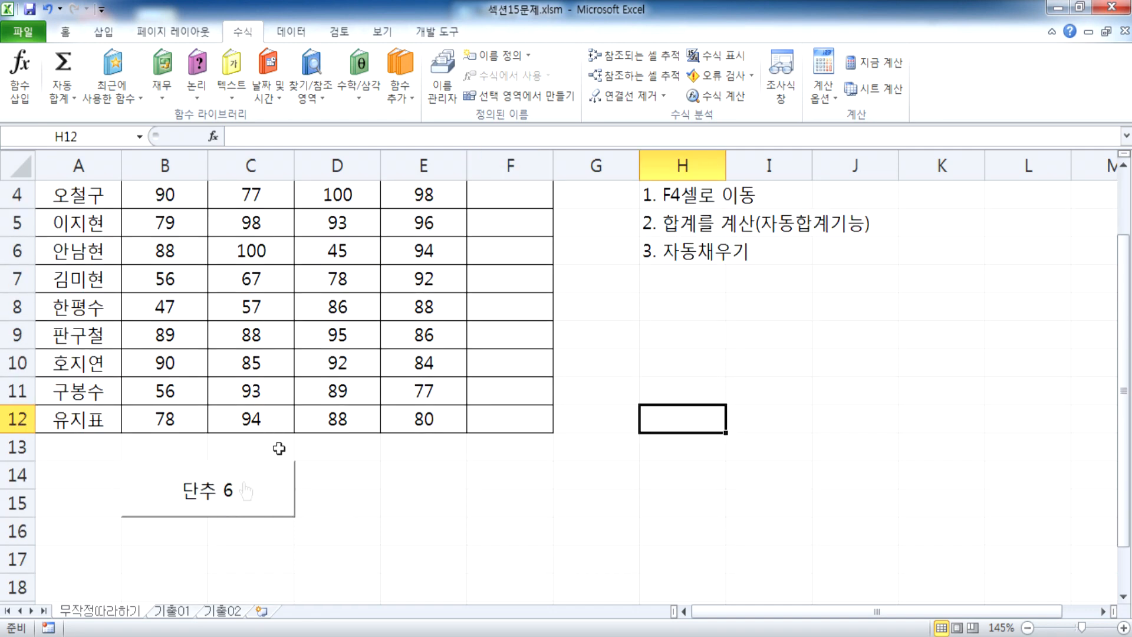
left_click(267, 494)
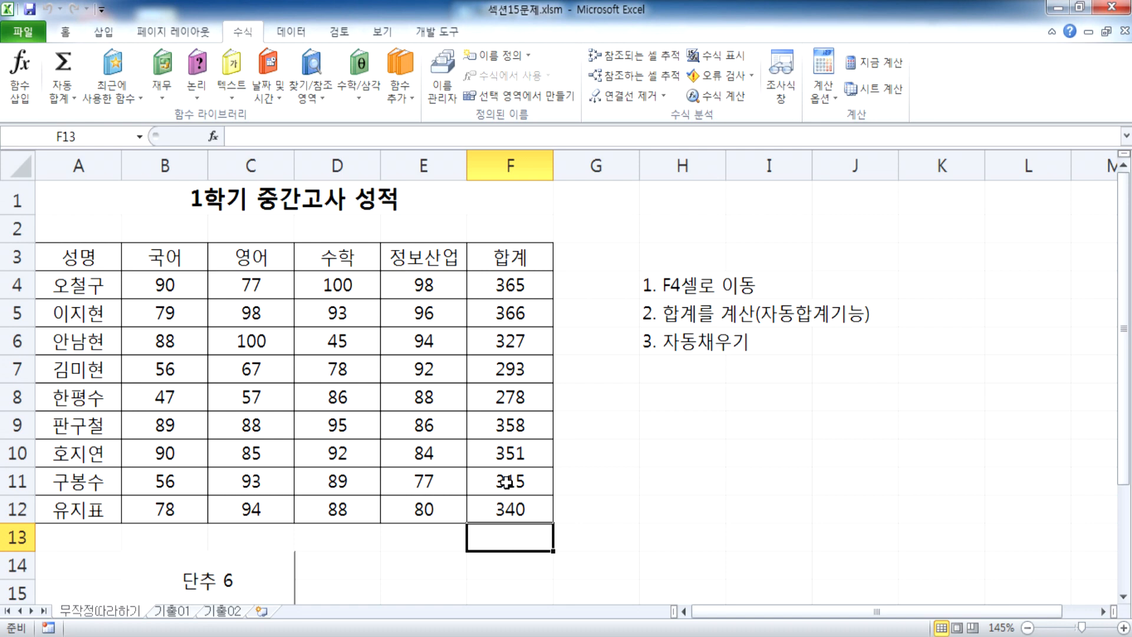
Step: Switch to the problem text in Notepad, highlight the required button text 합계, and return to the button in Excel
scroll(507, 482, "down", 3)
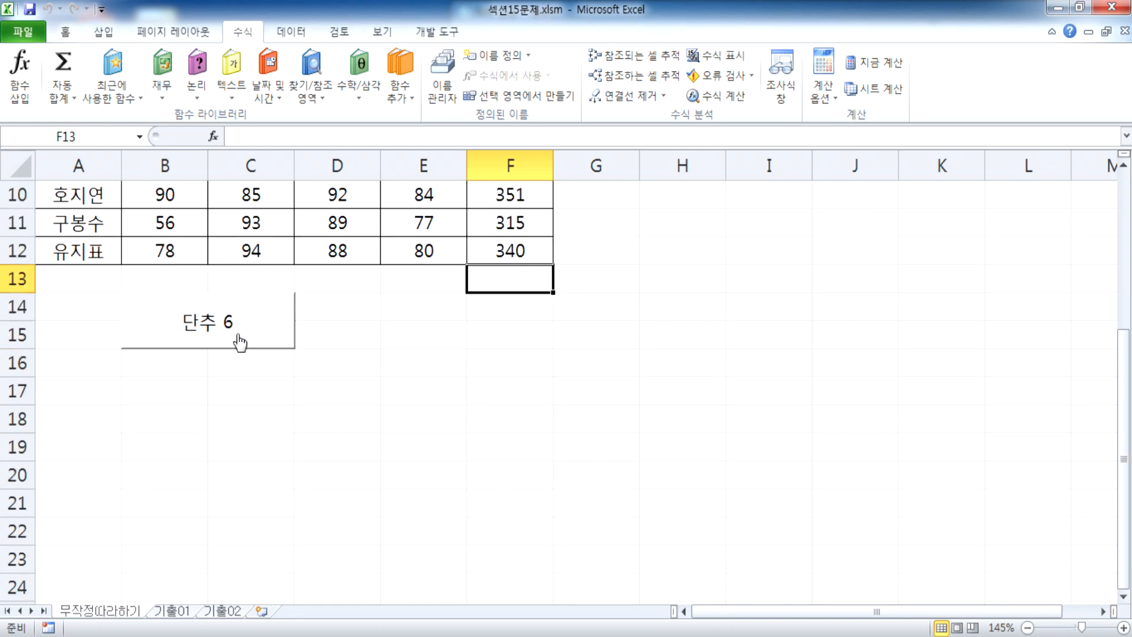
key("alt+Tab")
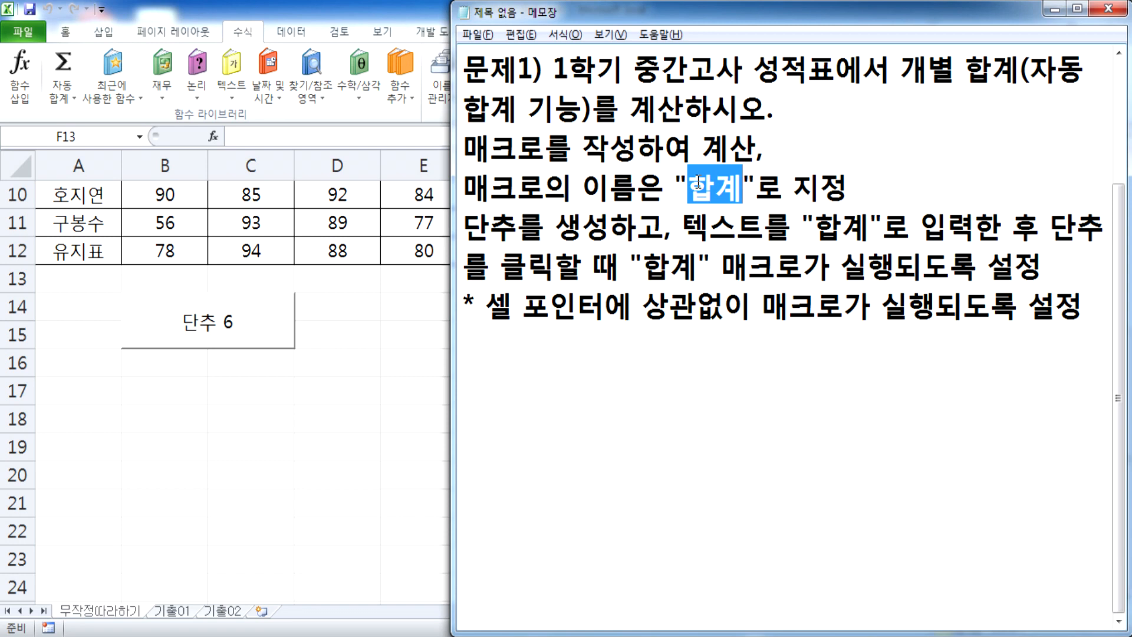
left_click_drag(820, 228, 870, 227)
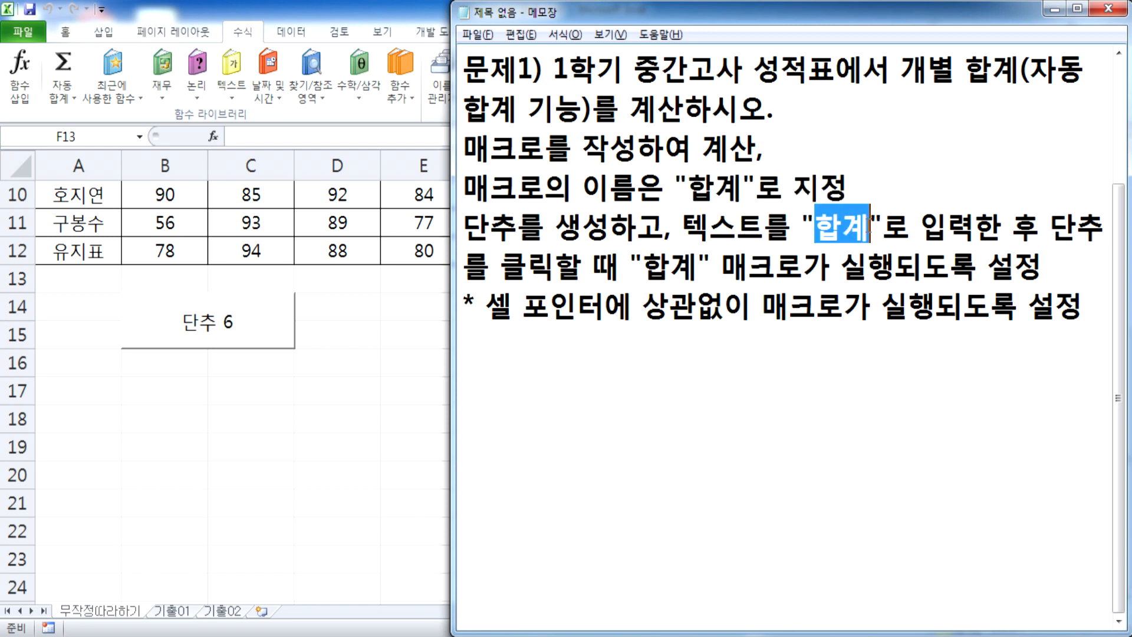
left_click(277, 332)
left_click(277, 333)
scroll(454, 412, "down", 2)
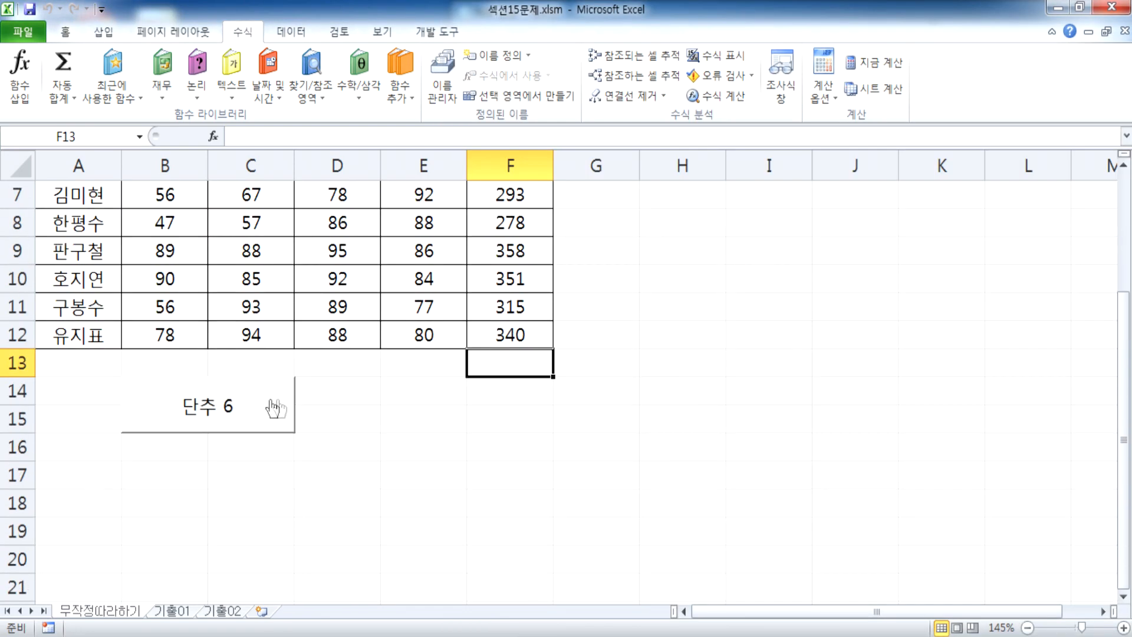
Step: Change the caption of the button over B14:C15 to 합계
left_click(269, 400, "ctrl")
right_click(269, 401)
key("Escape")
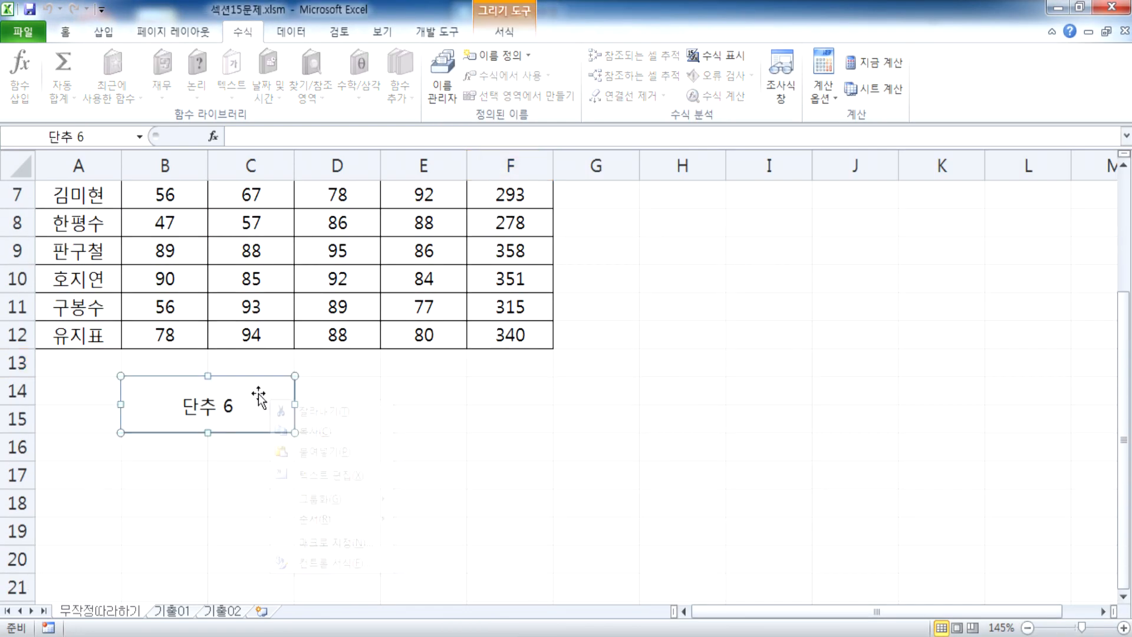
left_click(419, 434)
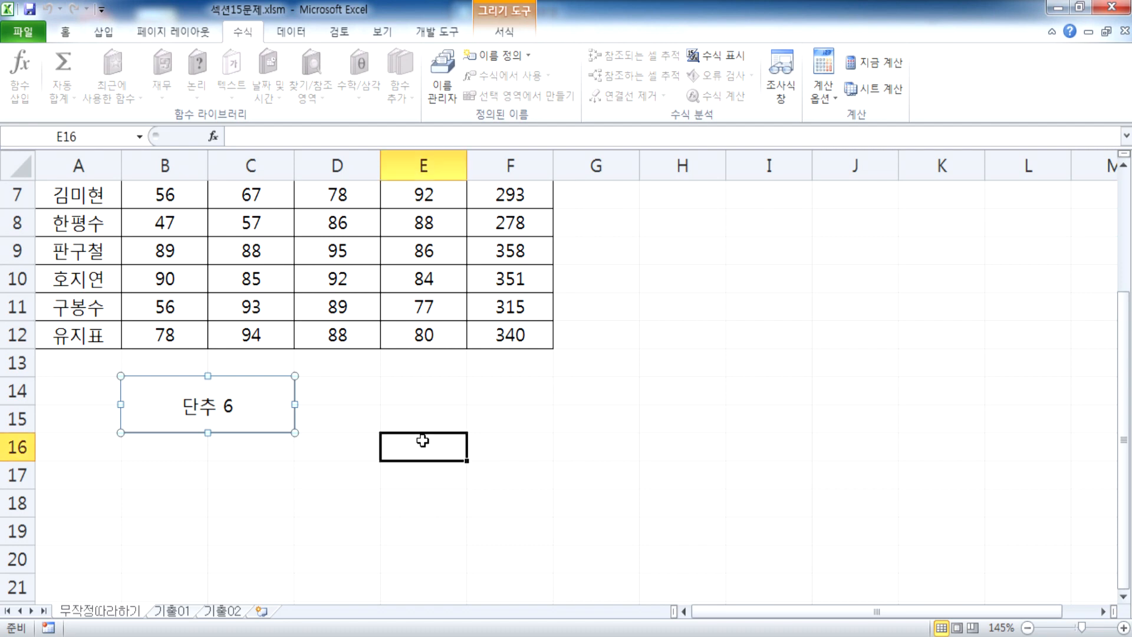
left_click(259, 396, "ctrl")
right_click(258, 396)
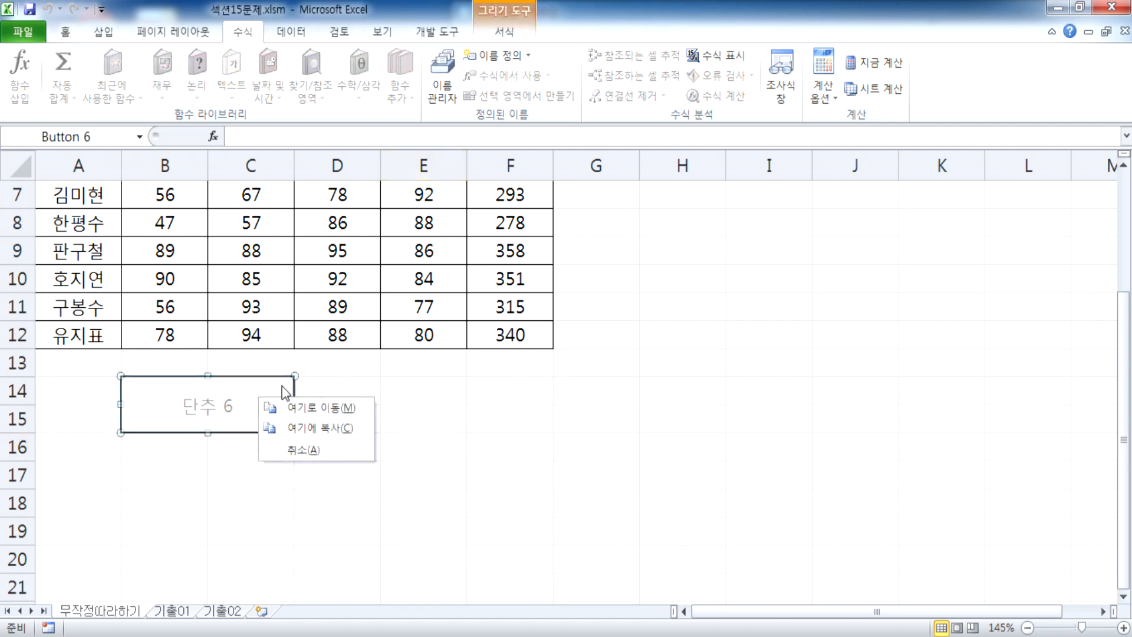
key("Escape")
type("ㅎㅂ")
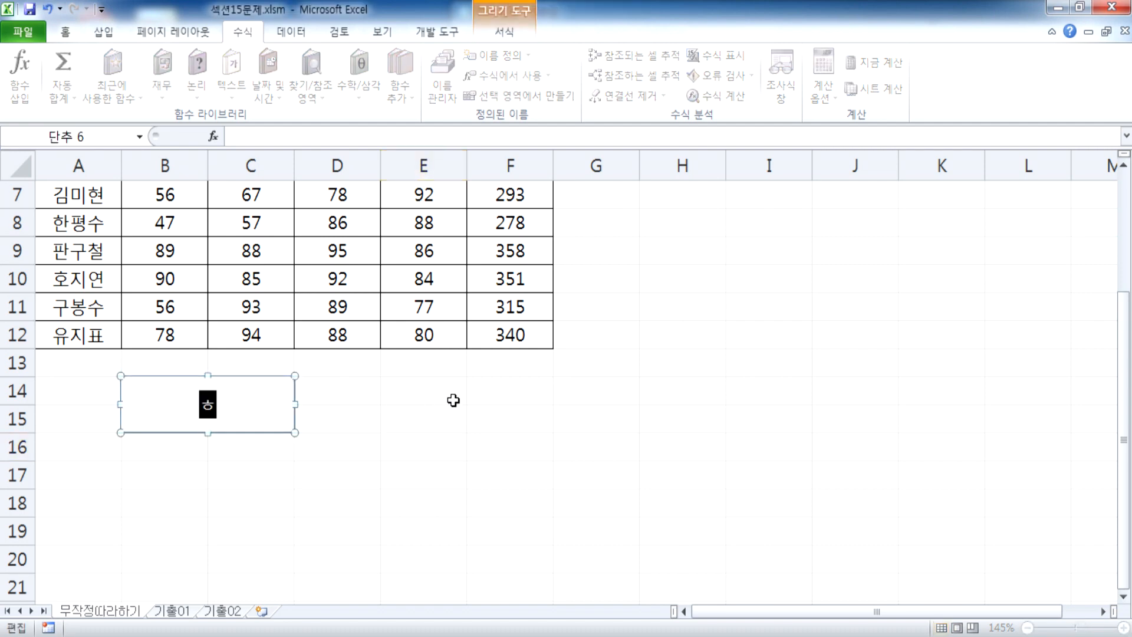
key("BackSpace")
key("BackSpace")
type("ㅎㅏㅂㄱ")
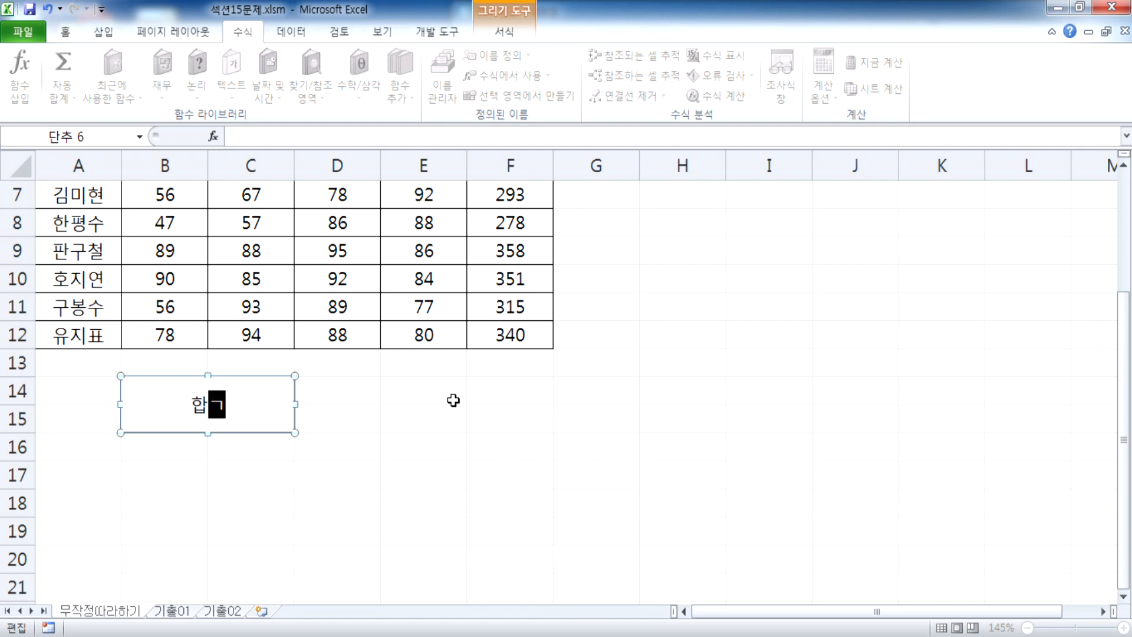
left_click(492, 411)
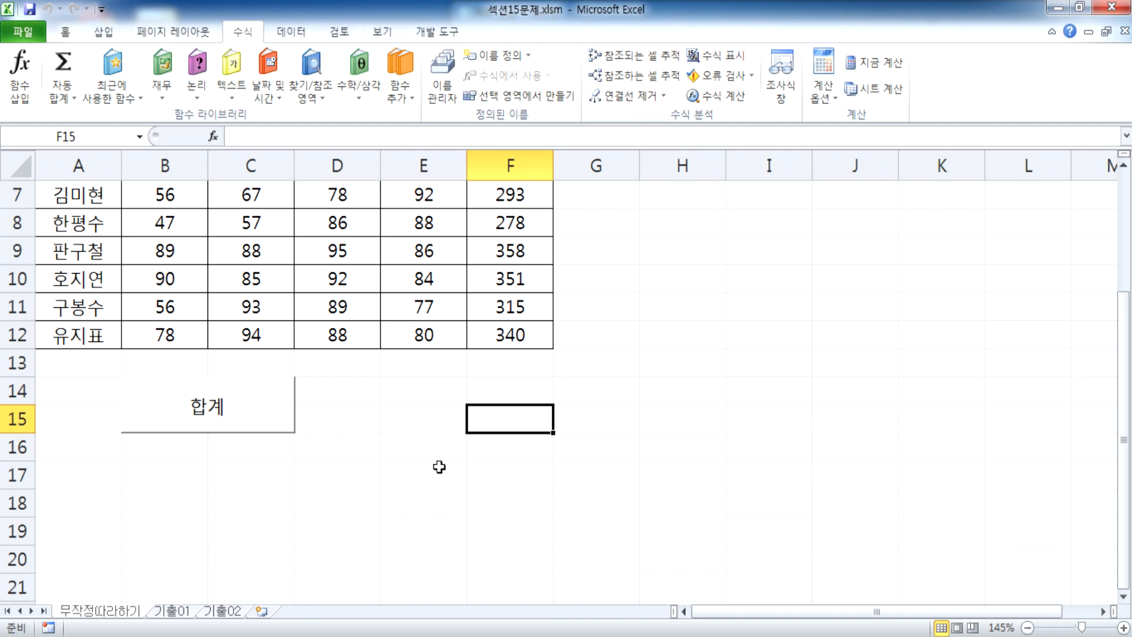
Step: Clear F4:F12 and run the macro from the relabelled 합계 button to recalculate the totals
scroll(436, 466, "up", 2)
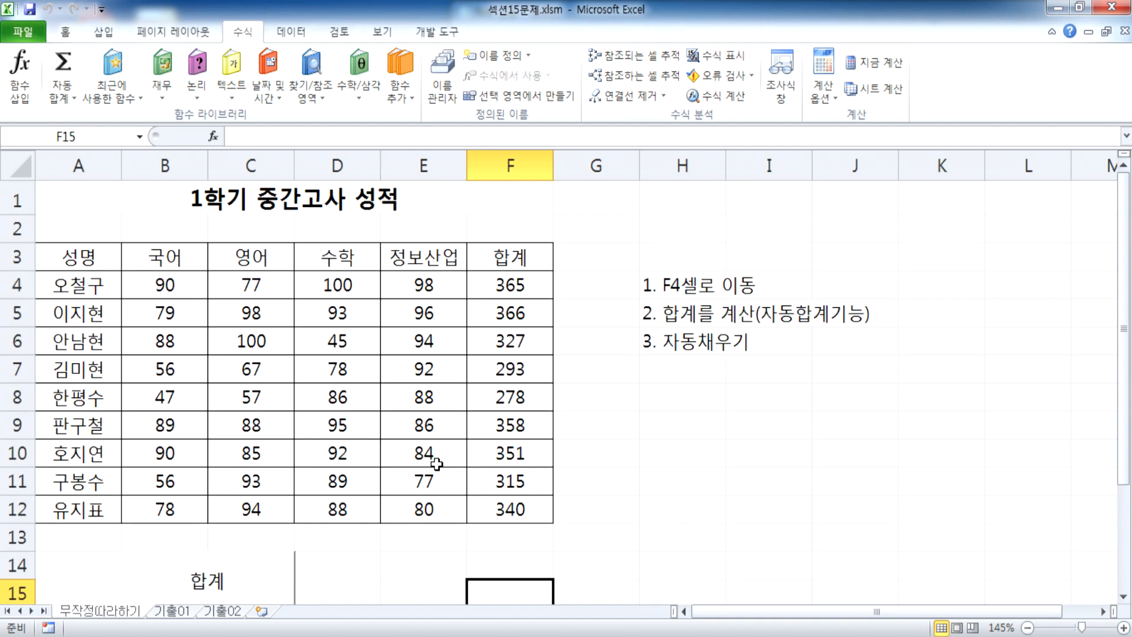
scroll(437, 465, "down", 1)
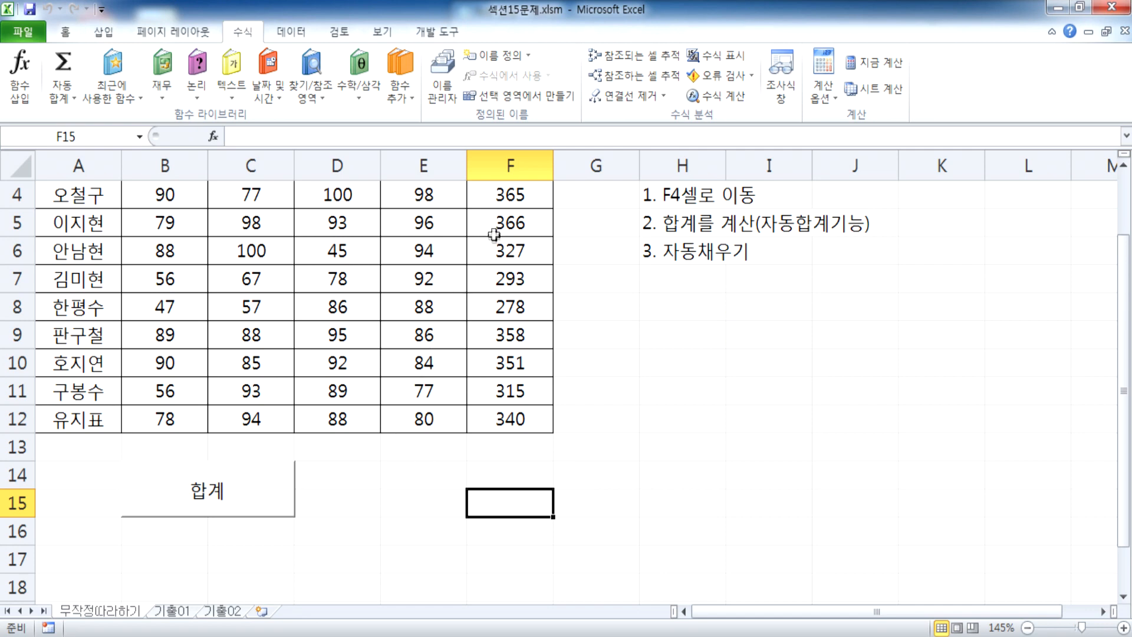
scroll(497, 229, "up", 1)
left_click(507, 286)
left_click_drag(507, 303, 510, 509)
key("Delete")
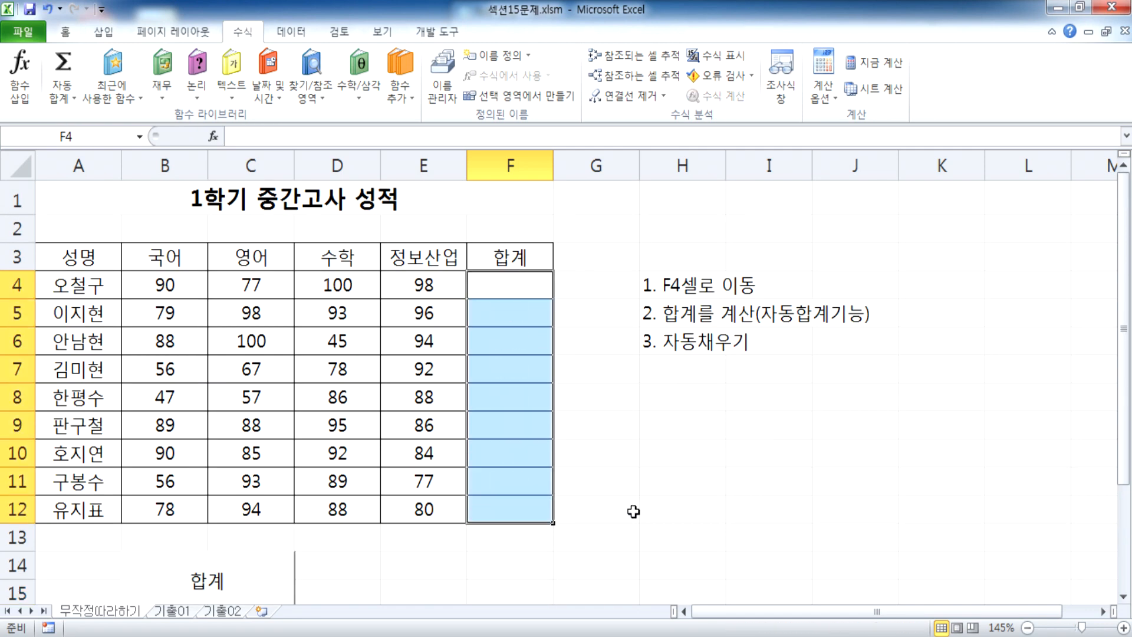
left_click(632, 508)
scroll(468, 516, "down", 2)
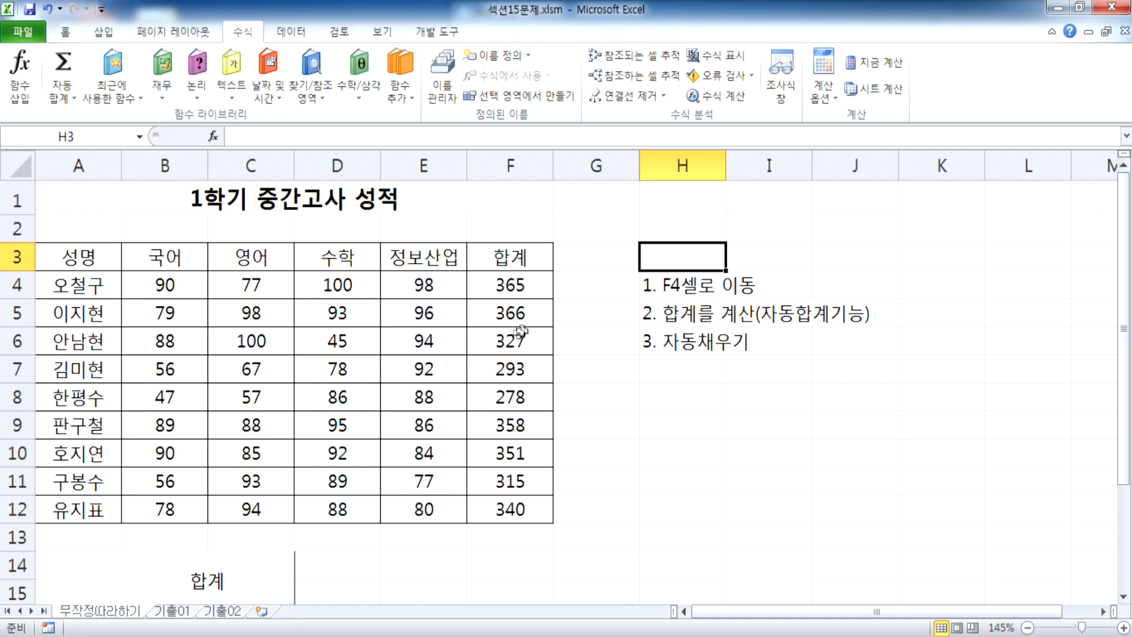
Step: Empty the 합계 column in F4:F12 once more and select a blank cell in column H
left_click_drag(517, 284, 513, 509)
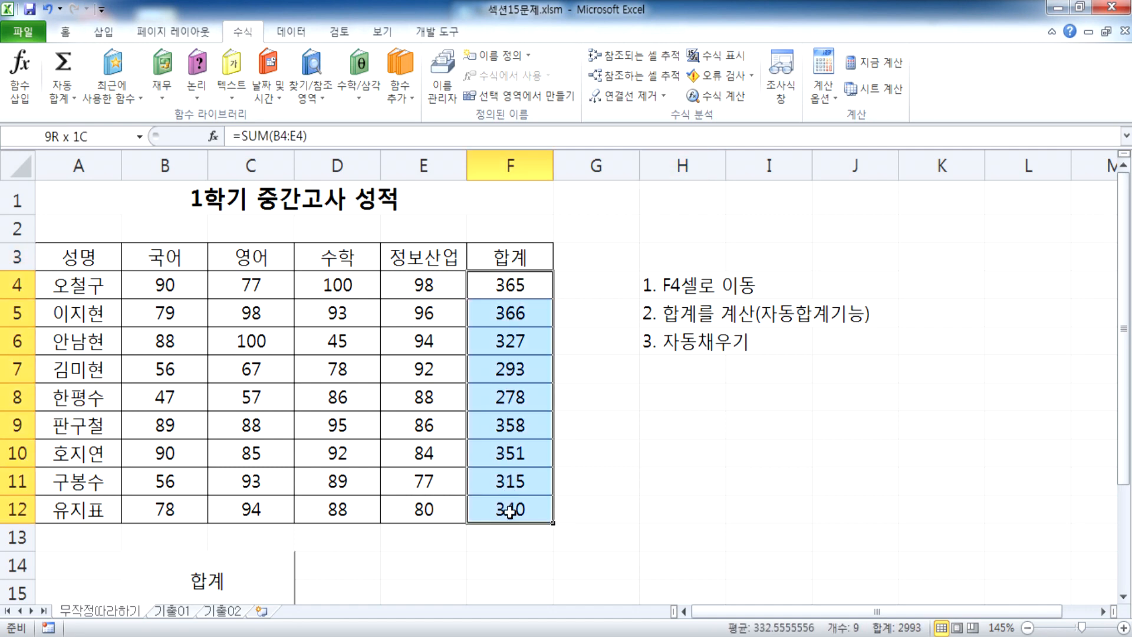
key("Delete")
left_click(678, 507)
Step: Try to record a new macro named ㅁㄴㅇㅁㄴㅇ while assigning a macro to the 합계 button
scroll(322, 408, "down", 2)
right_click(265, 387)
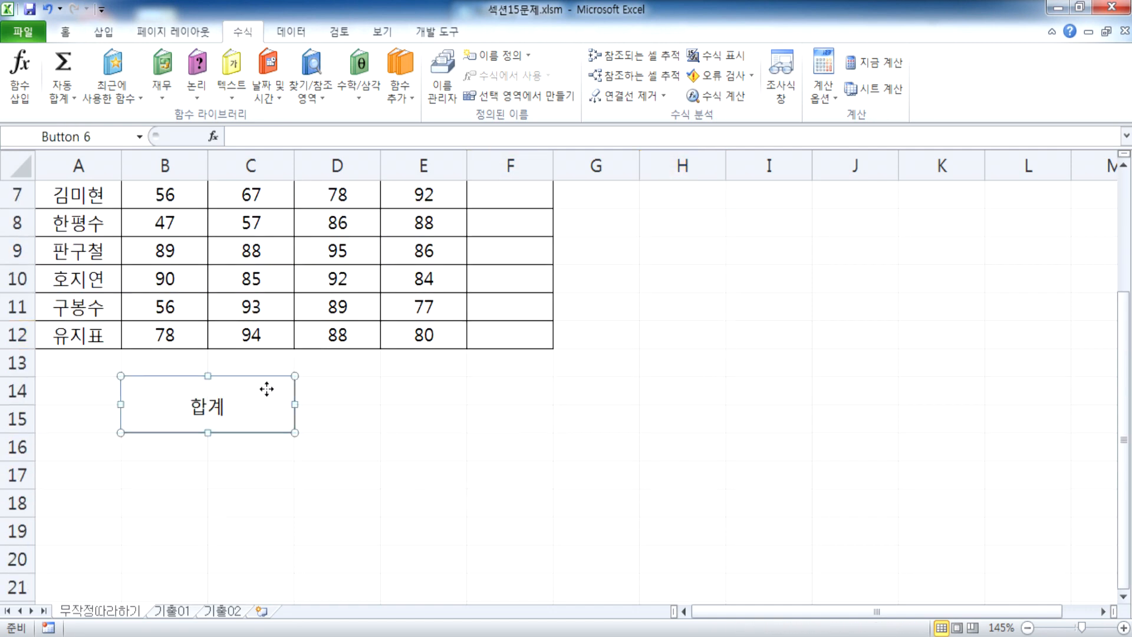
left_click(316, 532)
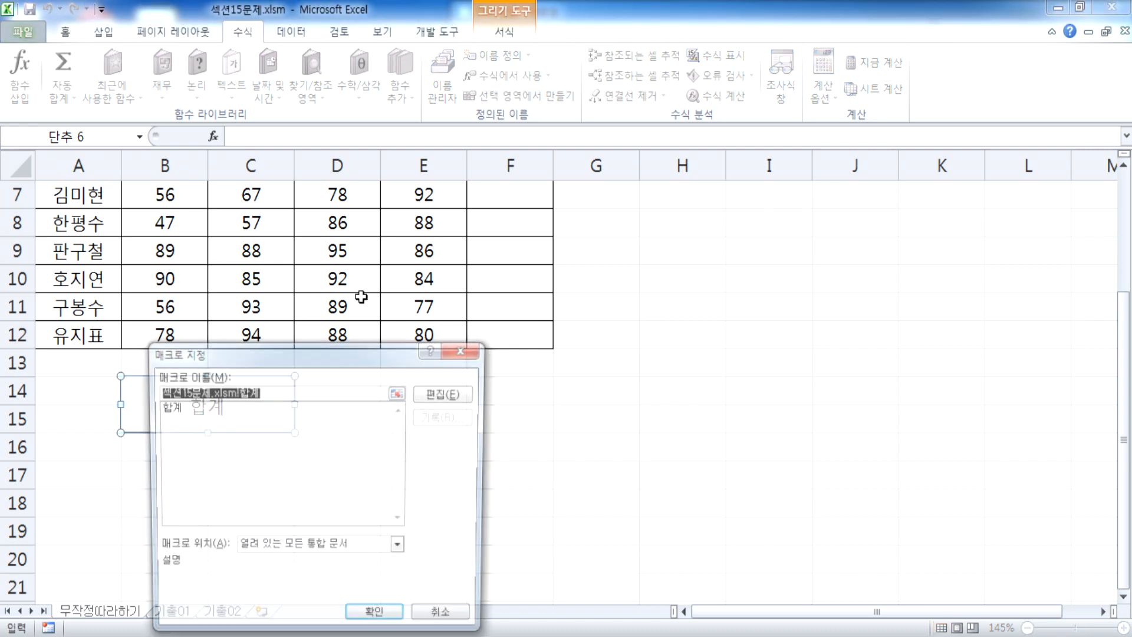
left_click_drag(330, 361, 635, 254)
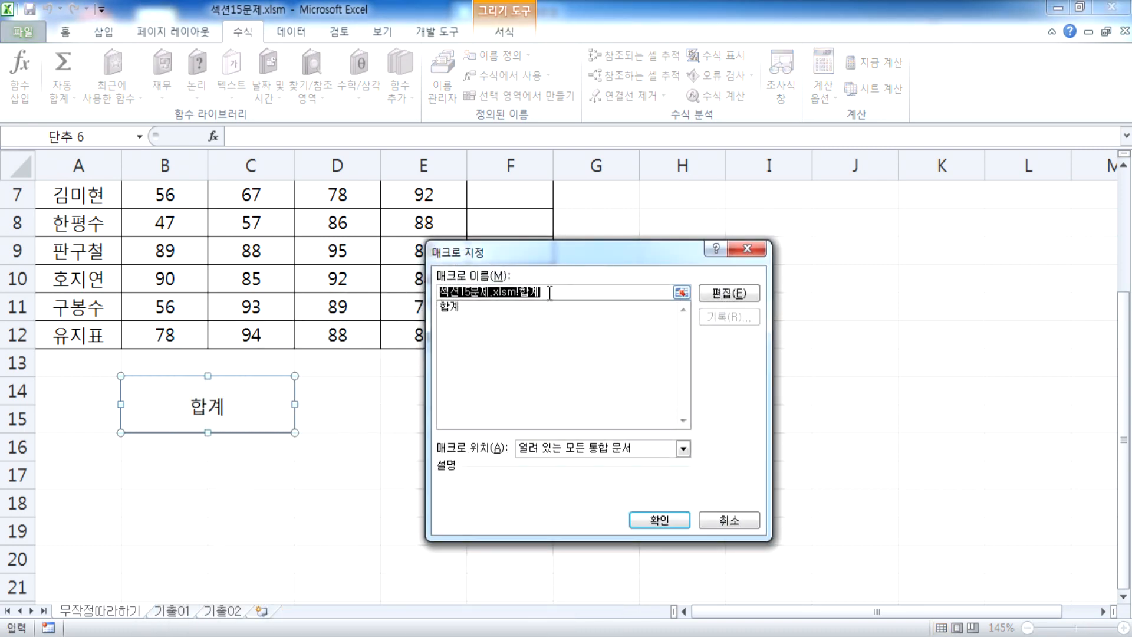
type("ㅁㄴㅇㅁㄴㅇ")
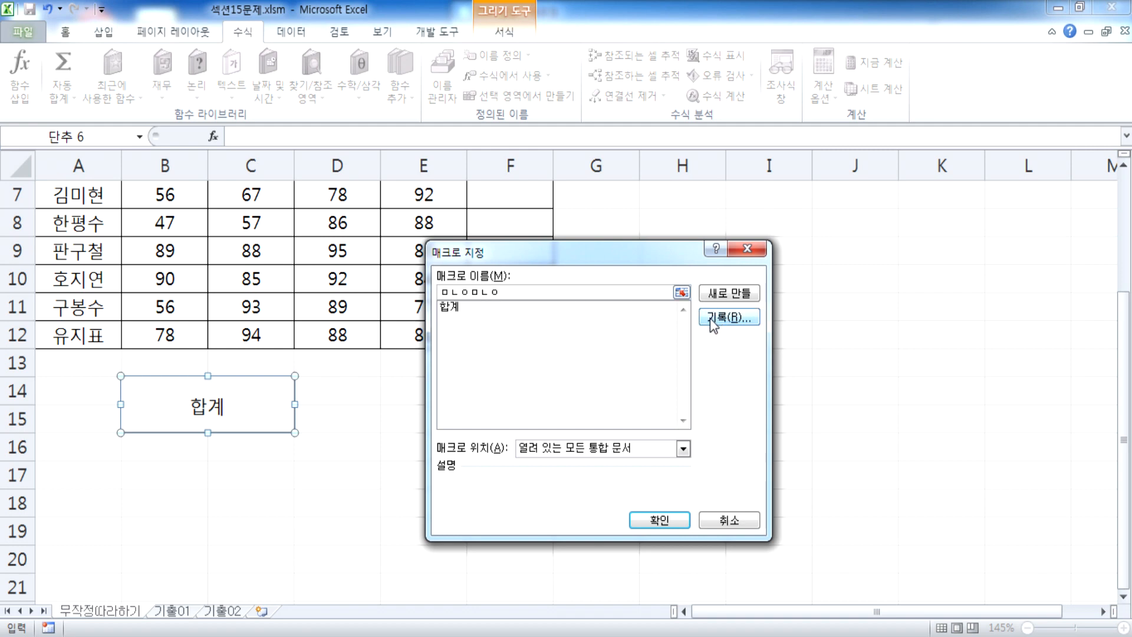
left_click(717, 318)
key("Return")
Step: Start recording a new macro named 매크로2, stored in the current workbook
left_click(439, 33)
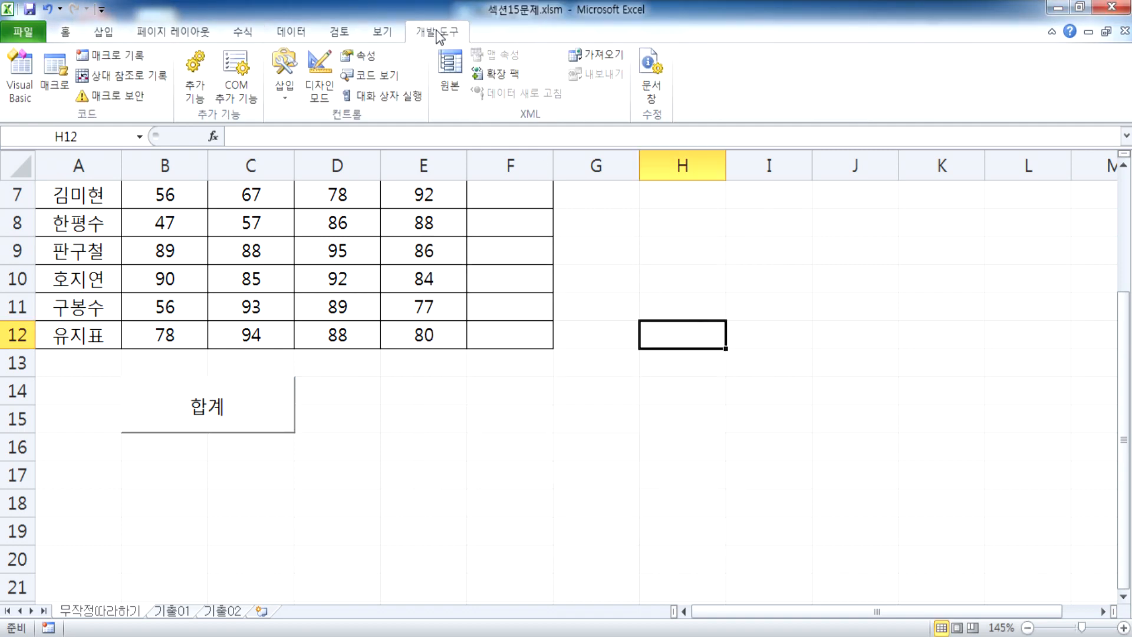
left_click(125, 55)
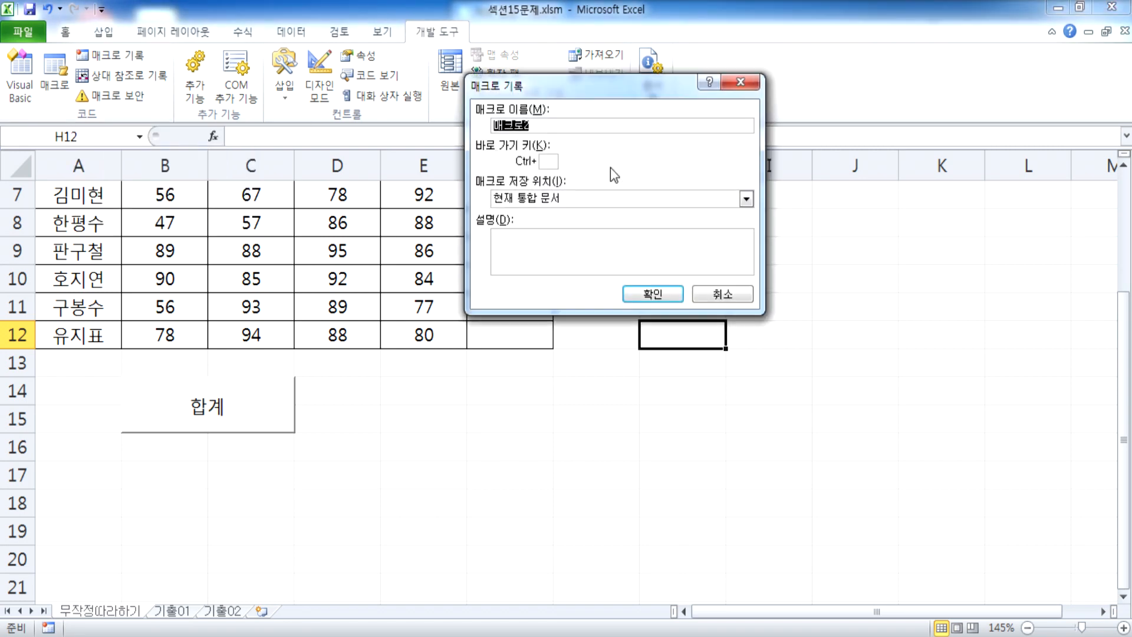
left_click(665, 291)
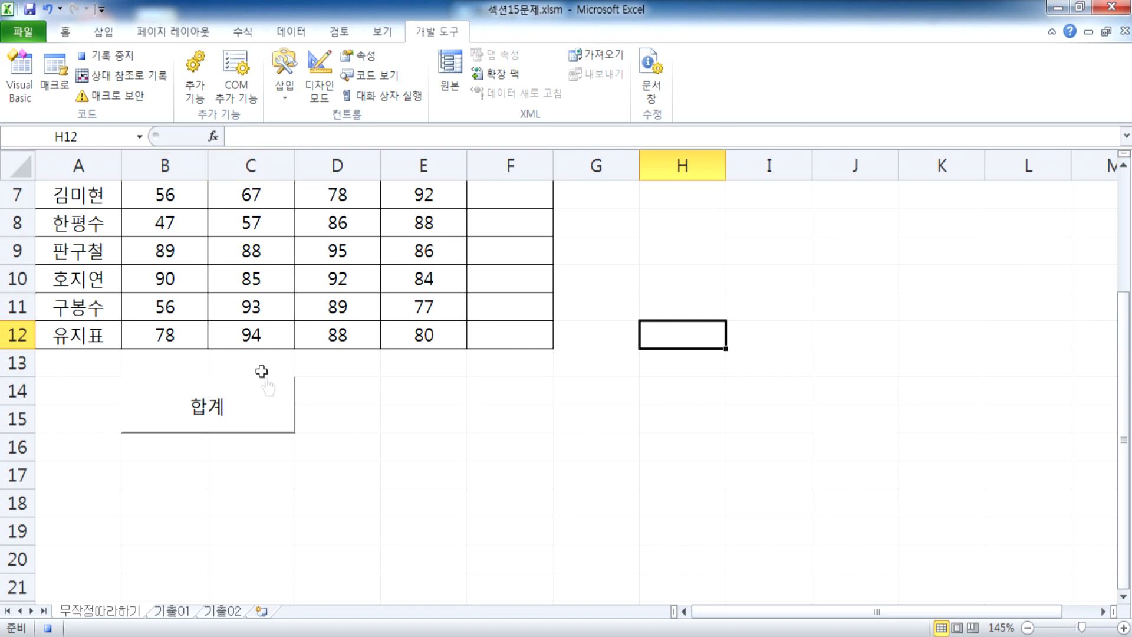
Step: Enter ㄴㅇㄹㄴㅇㄹ as the macro assigned to the 합계 button during recording, try to record it, and stop the recording
right_click(275, 395)
left_click(336, 536)
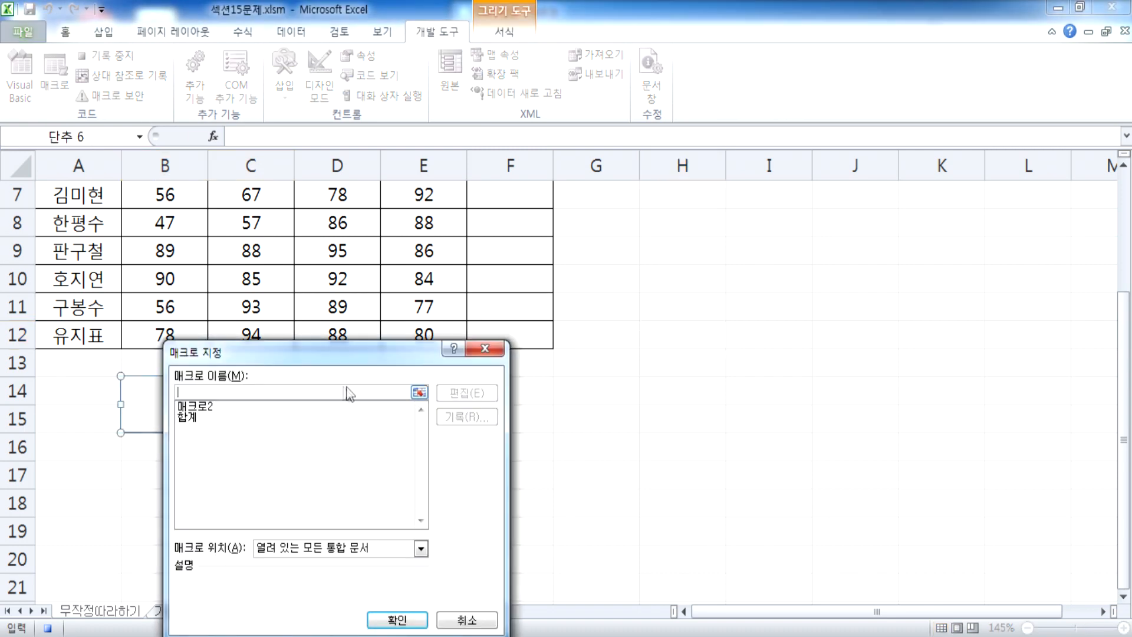
type("ㄴㅇㄹㄴㅇㄹ")
left_click(464, 420)
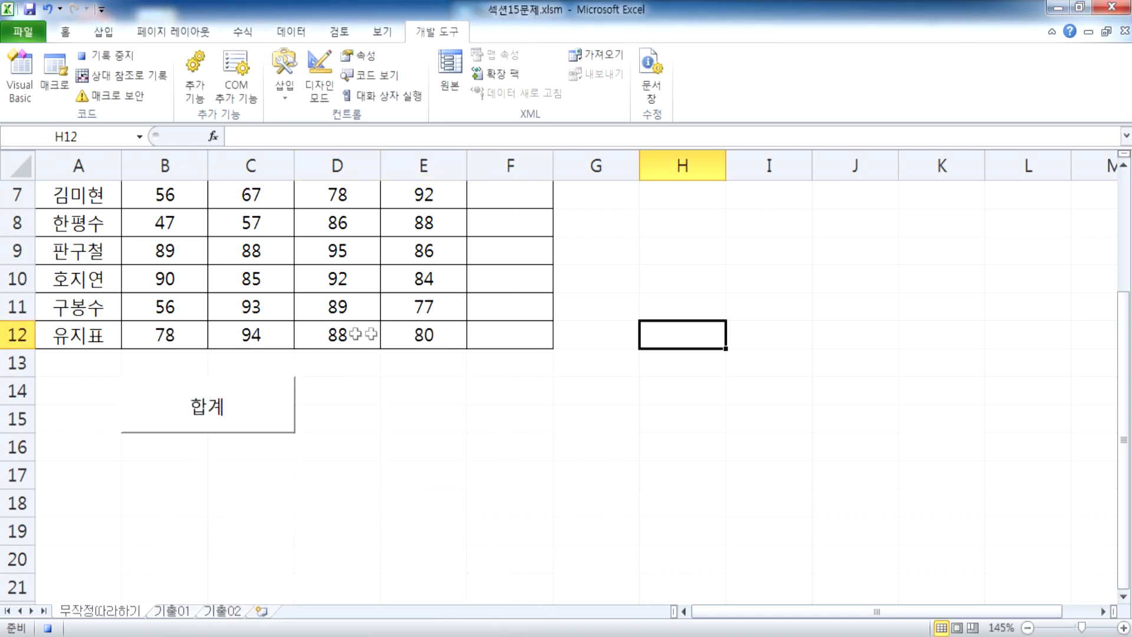
left_click(118, 59)
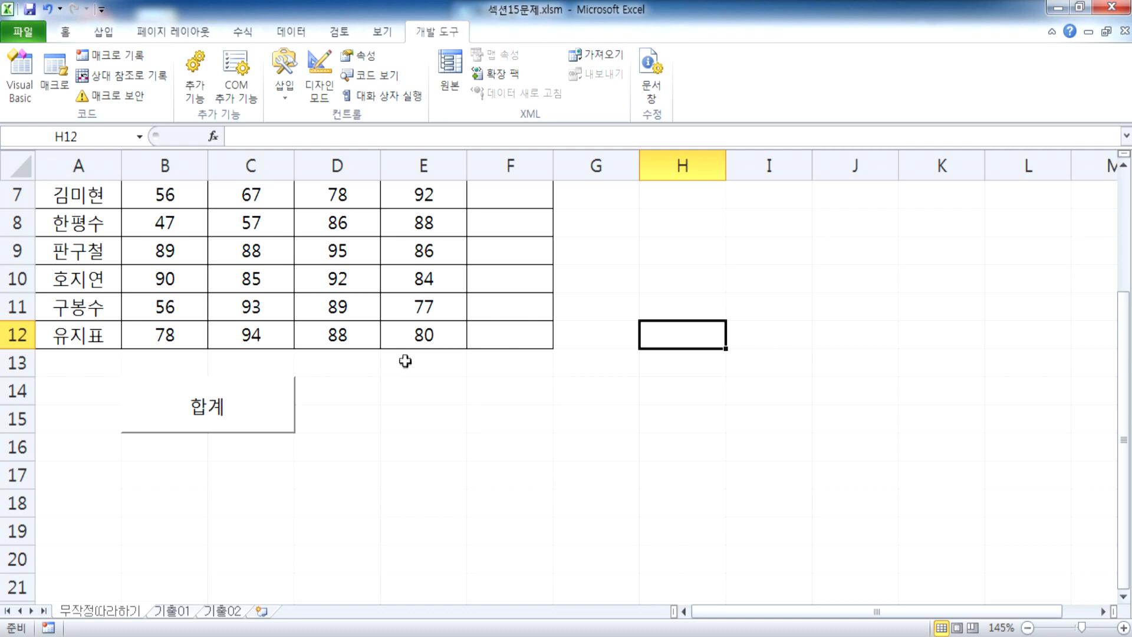
Step: Run the macro from the 합계 button, clear the totals in F4:F12 and select E16
left_click(272, 395)
left_click_drag(512, 285, 523, 508)
key("Delete")
scroll(622, 473, "down", 2)
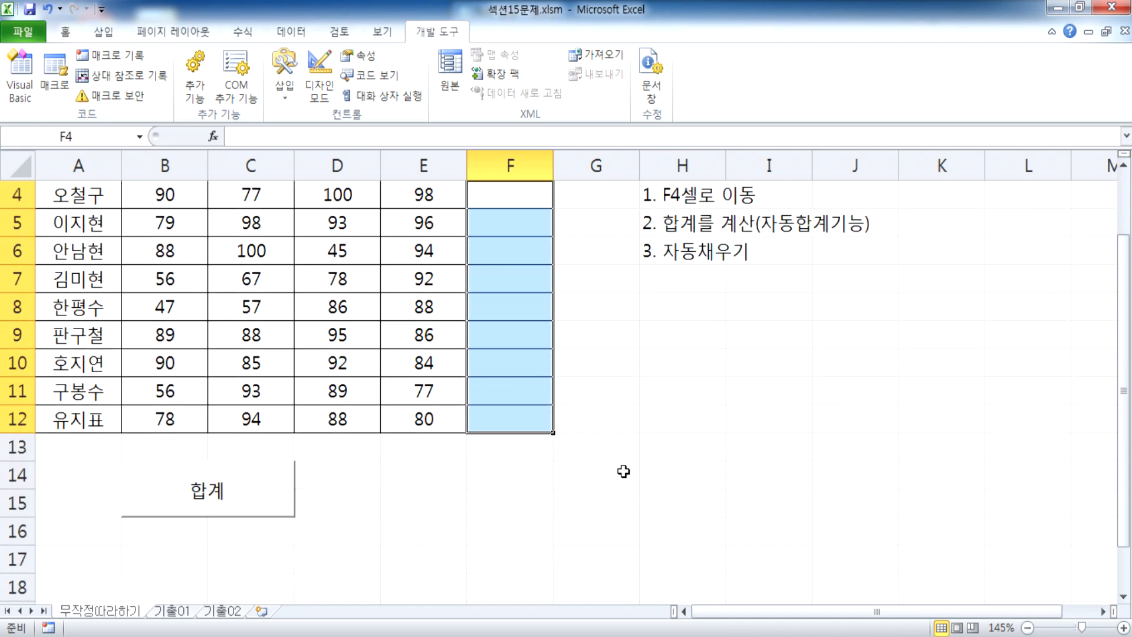
left_click(425, 453)
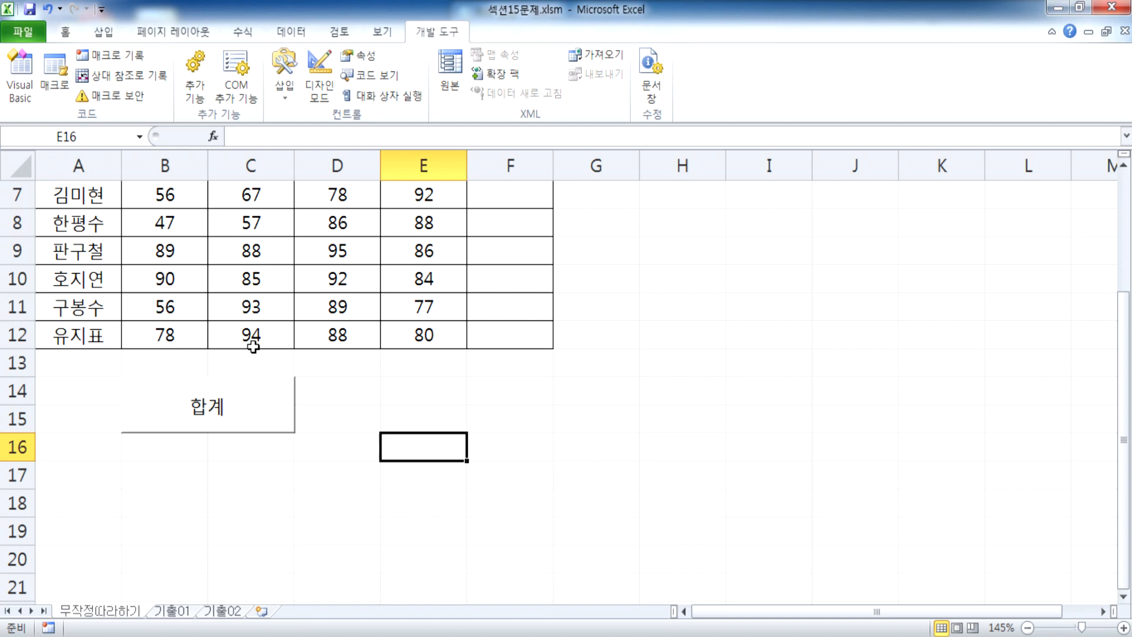
Step: Delete the 합계 button over B14:C15
left_click(335, 409)
left_click(265, 400, "ctrl")
key("Delete")
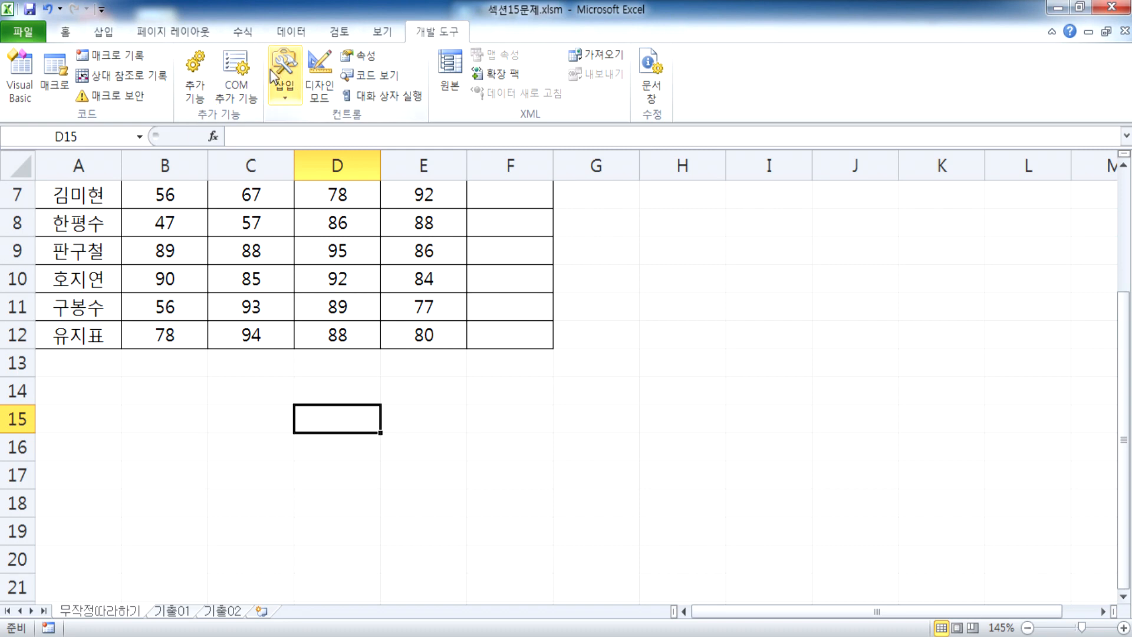
Step: Draw a new form button over B14:C15 with the 합계 macro assigned, and undo back to the original 합계 button
left_click(284, 77)
left_click(277, 134)
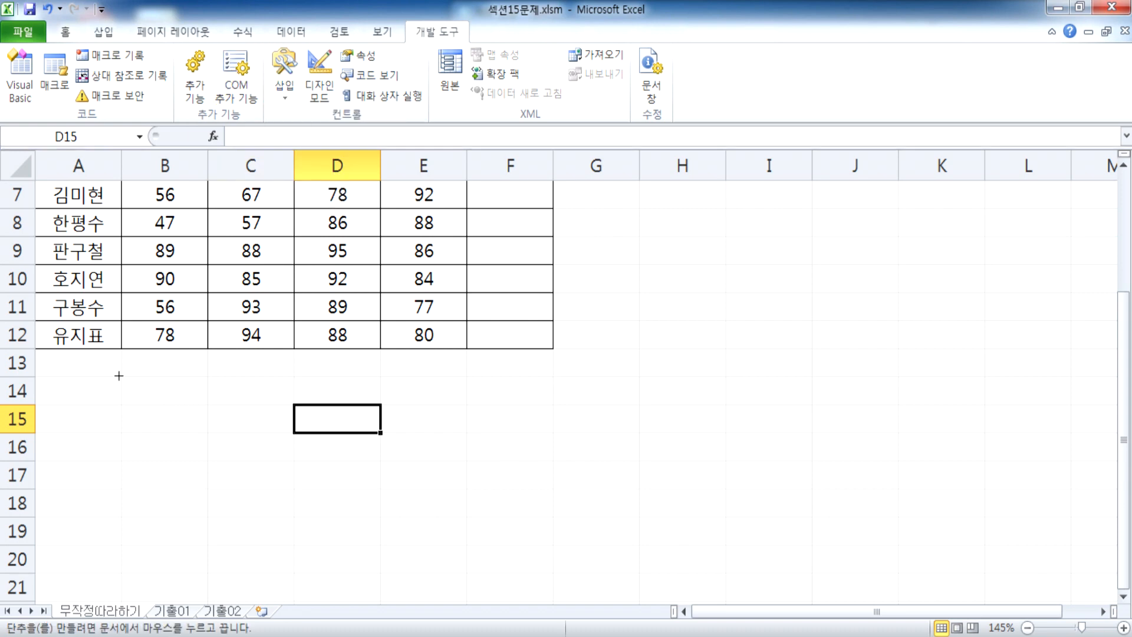
left_click_drag(118, 376, 273, 432)
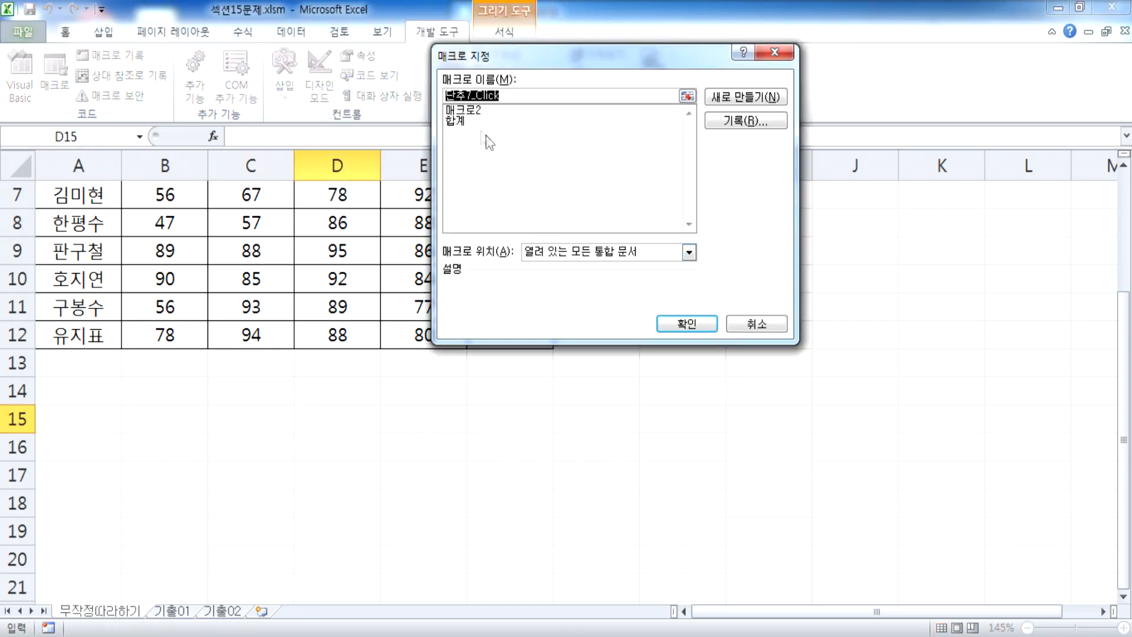
left_click(465, 121)
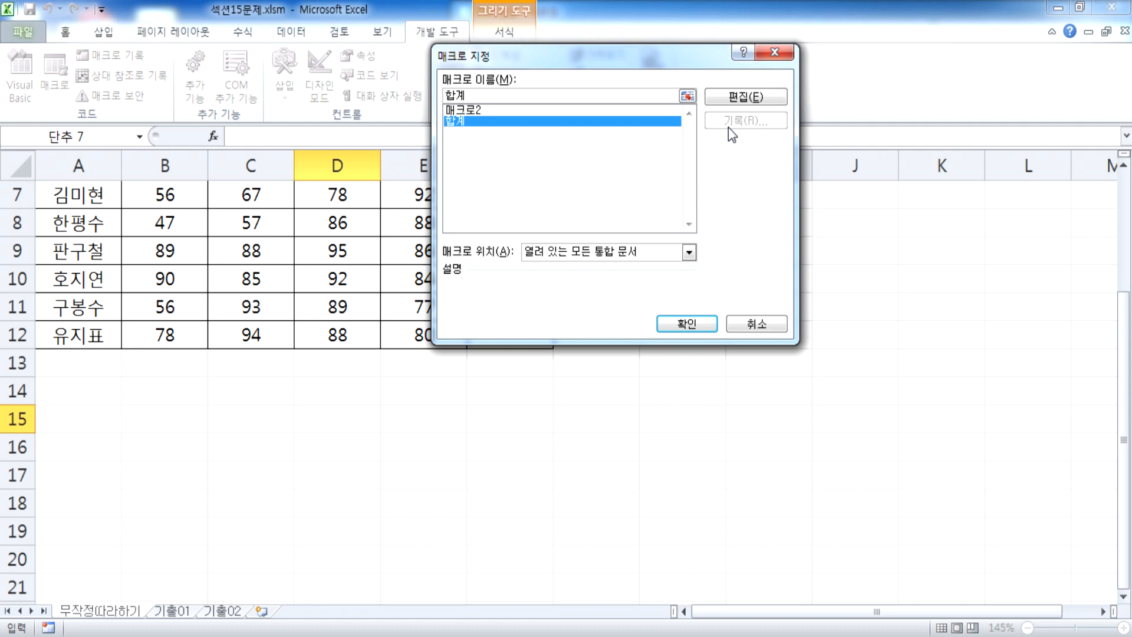
key("Return")
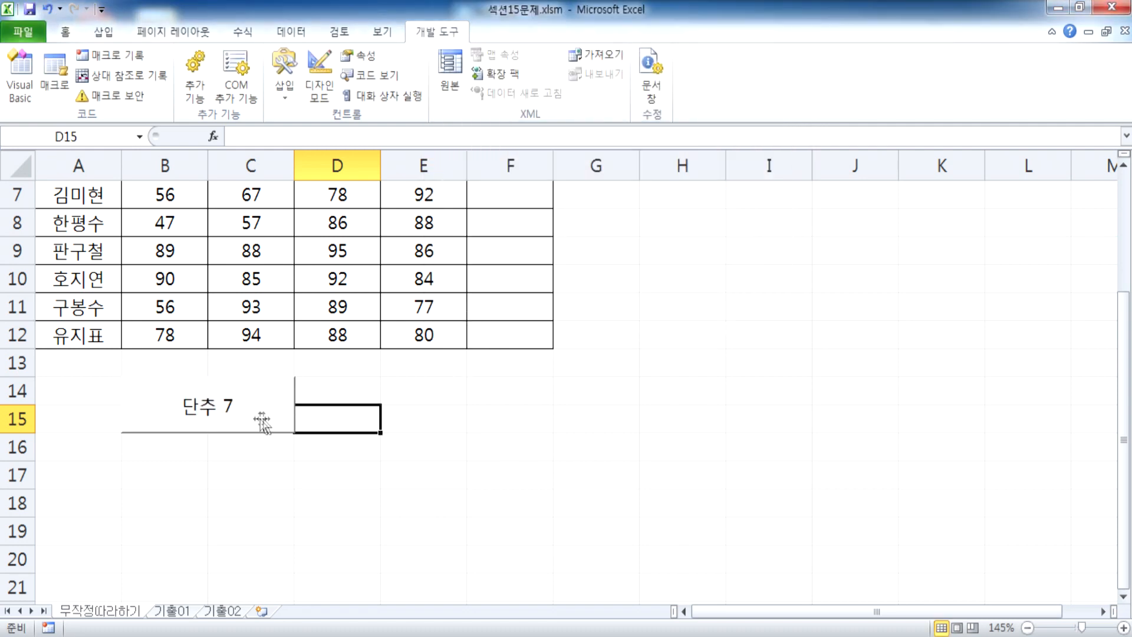
key("ctrl+z")
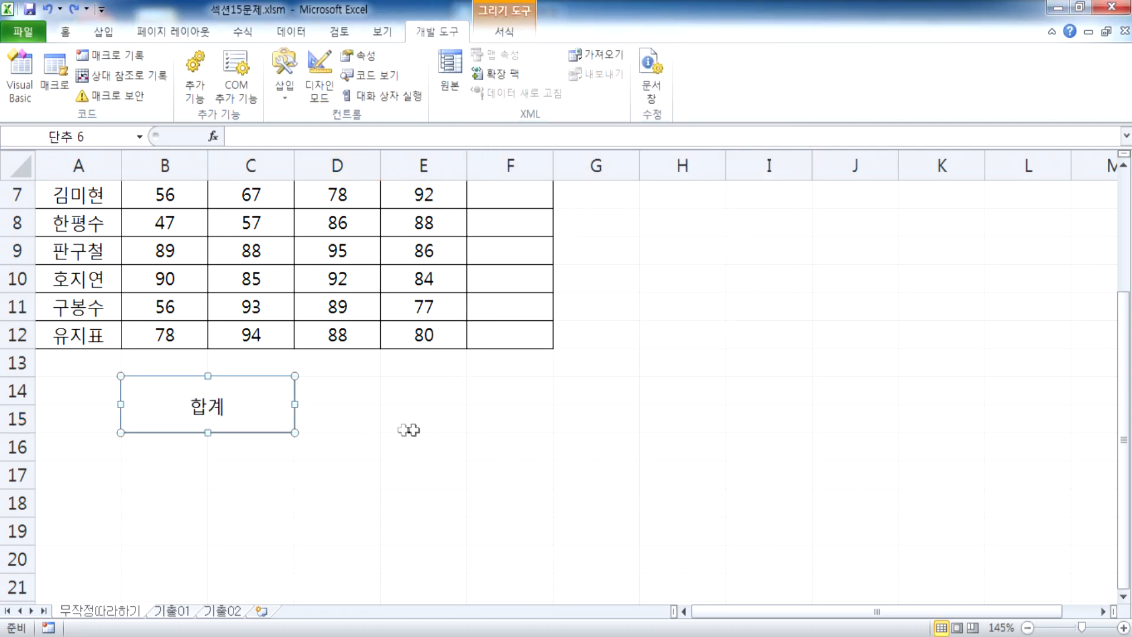
left_click(435, 442)
Step: Review the macro assignment of the 합계 button, cancel without changing it, and select C11
right_click(266, 400)
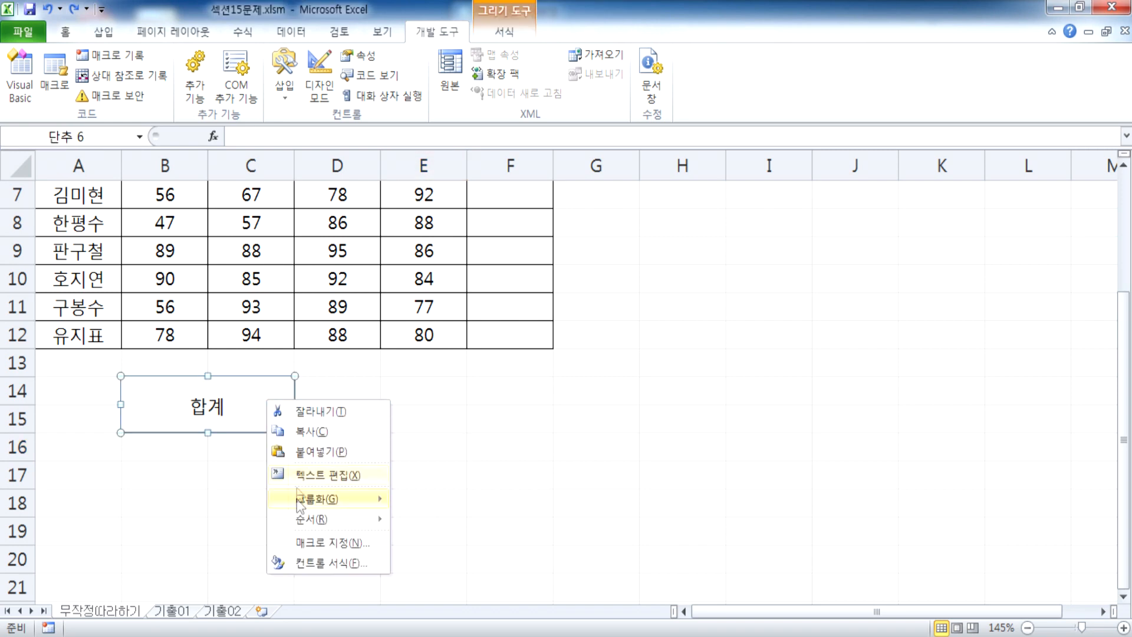
left_click(302, 543)
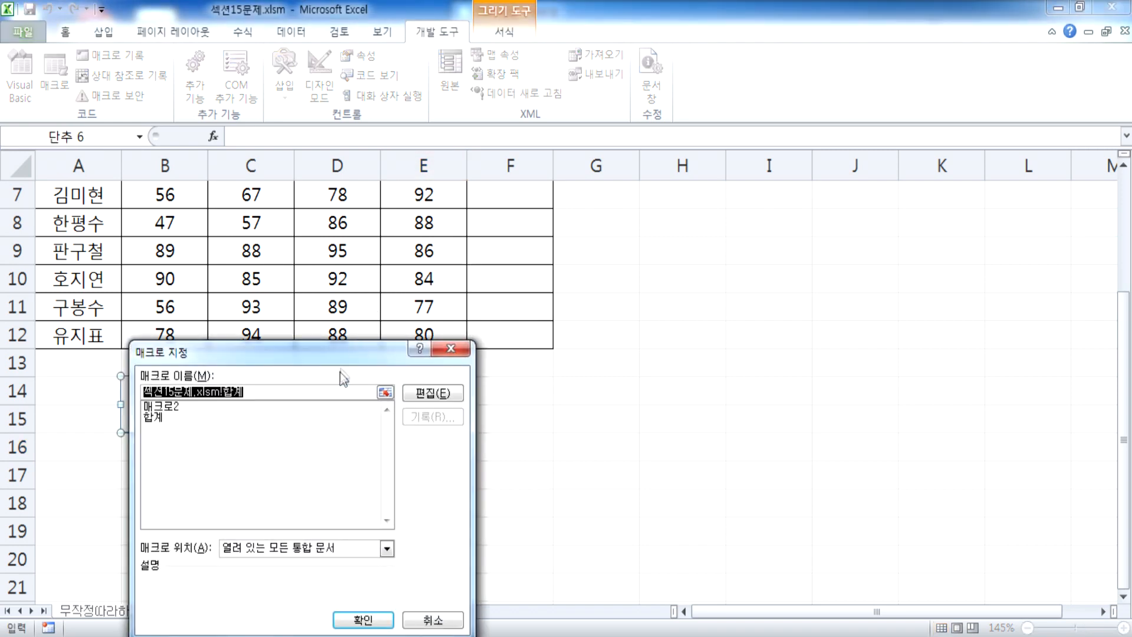
left_click(497, 210)
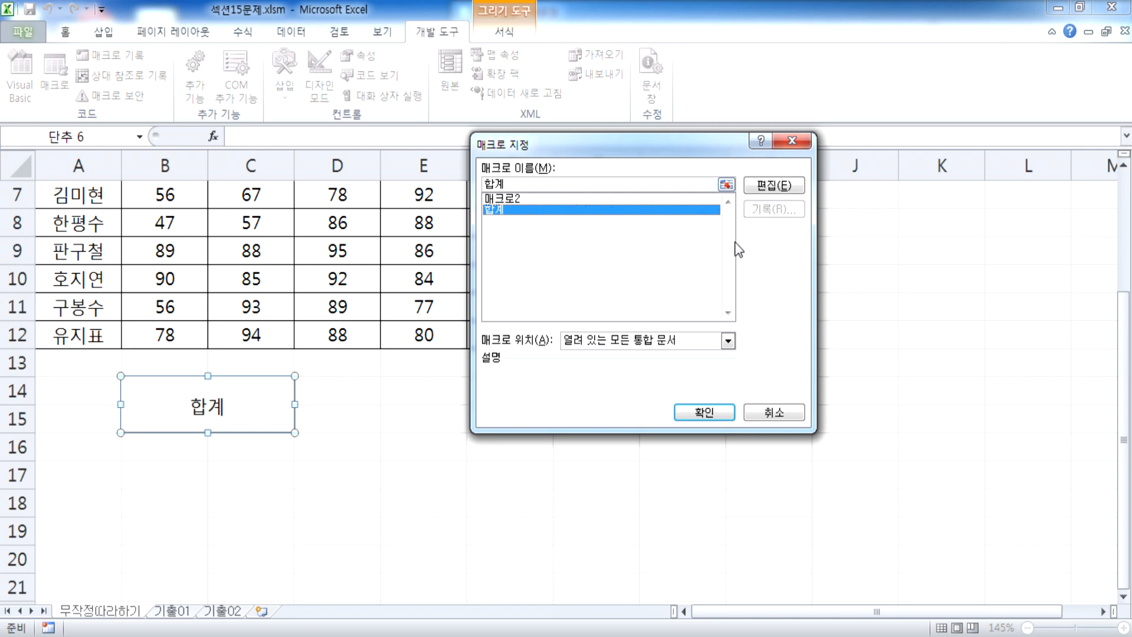
left_click(774, 412)
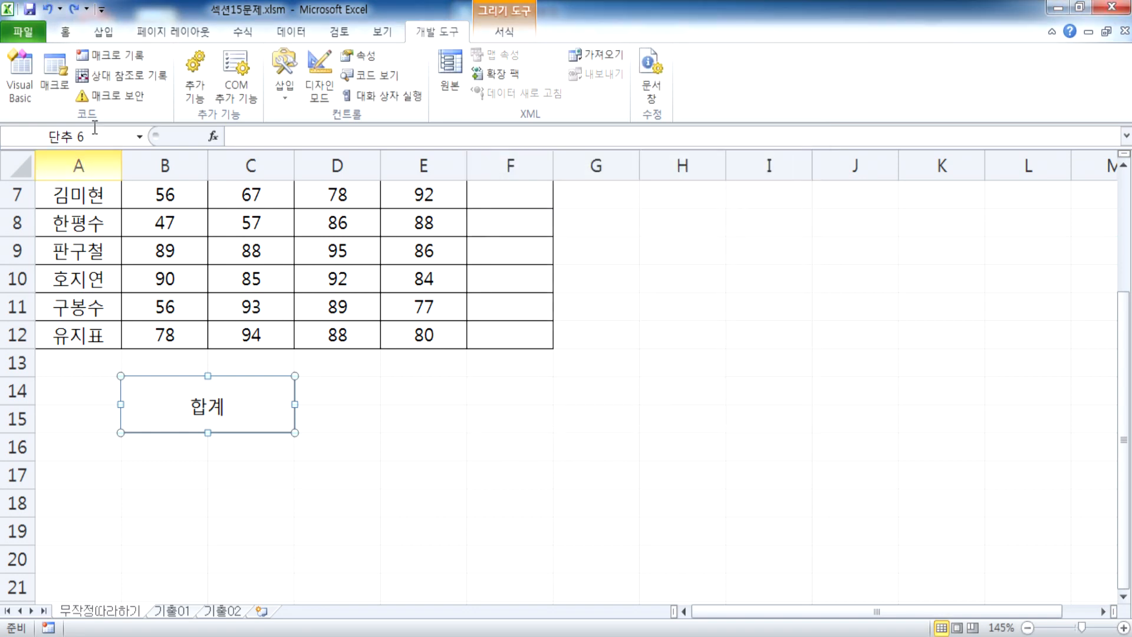
left_click(277, 305)
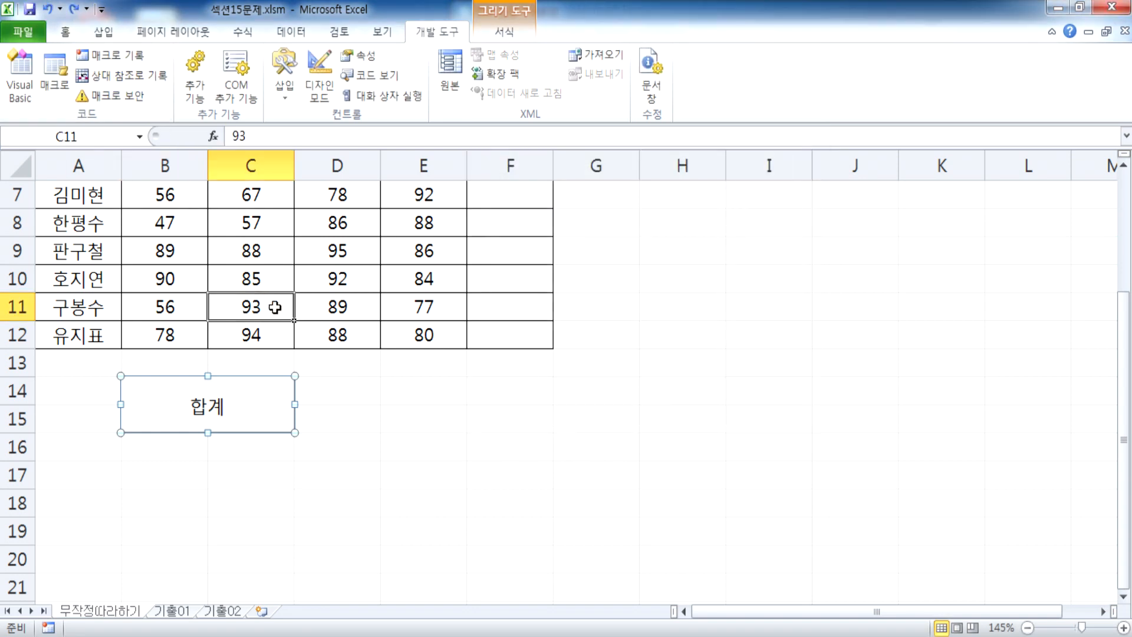
Step: Delete 매크로2 from the workbook's macro list, keeping the 합계 macro
left_click(49, 87)
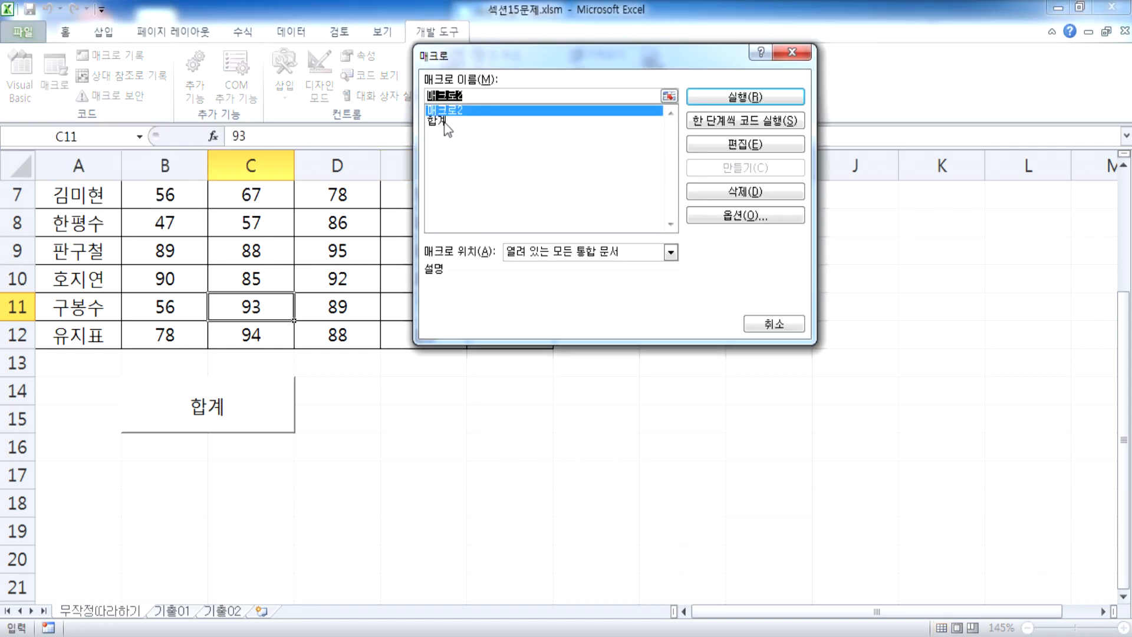
left_click(441, 120)
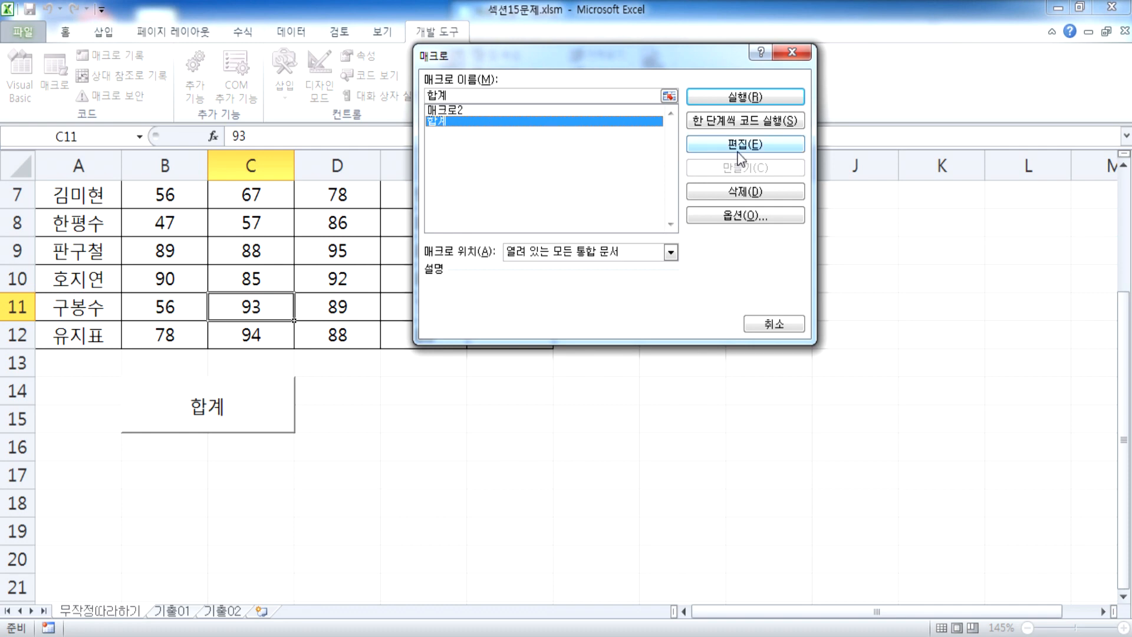
left_click(466, 109)
left_click(745, 192)
key("Return")
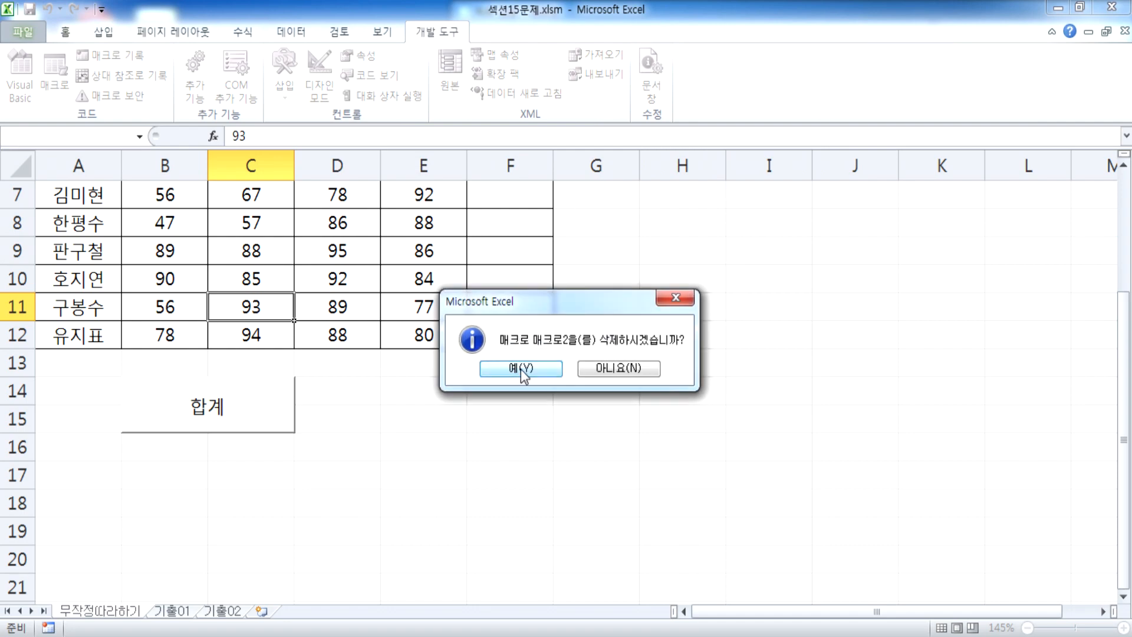
Step: Open the 합계 macro's code in the Visual Basic editor, copy the whole procedure from Sub to End Sub, and close the editor
left_click(55, 74)
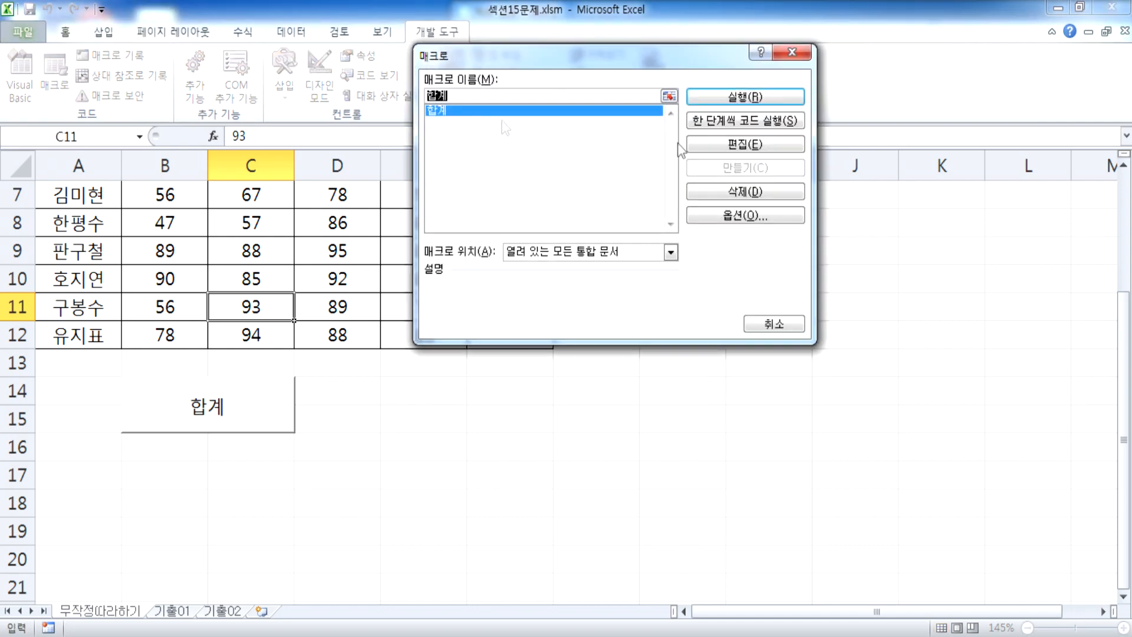
left_click(742, 146)
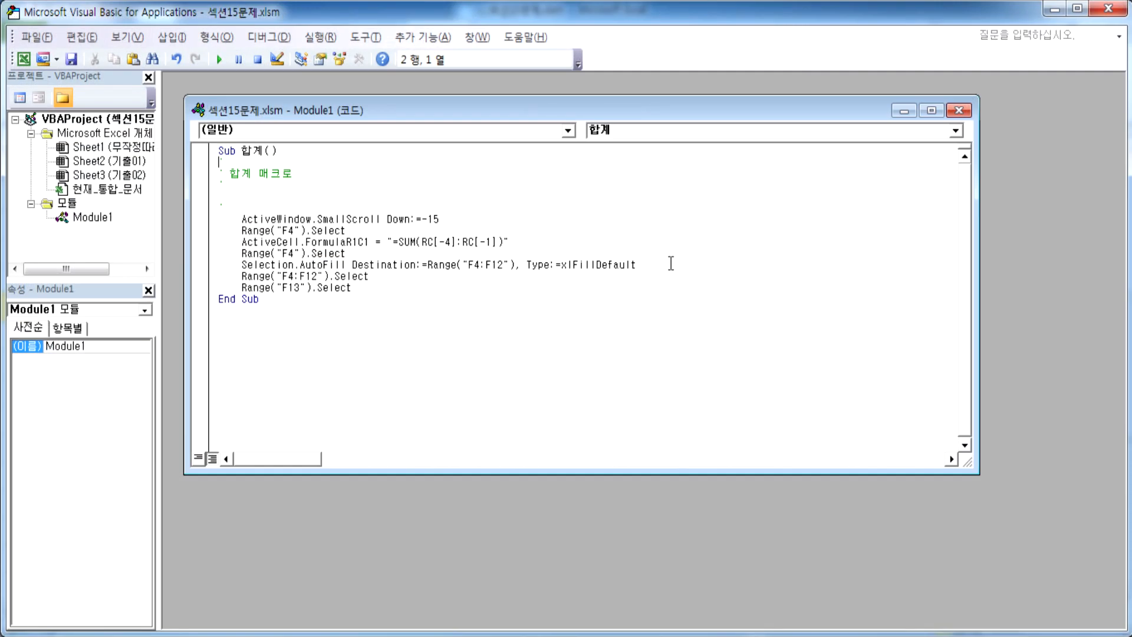
left_click_drag(212, 219, 211, 293)
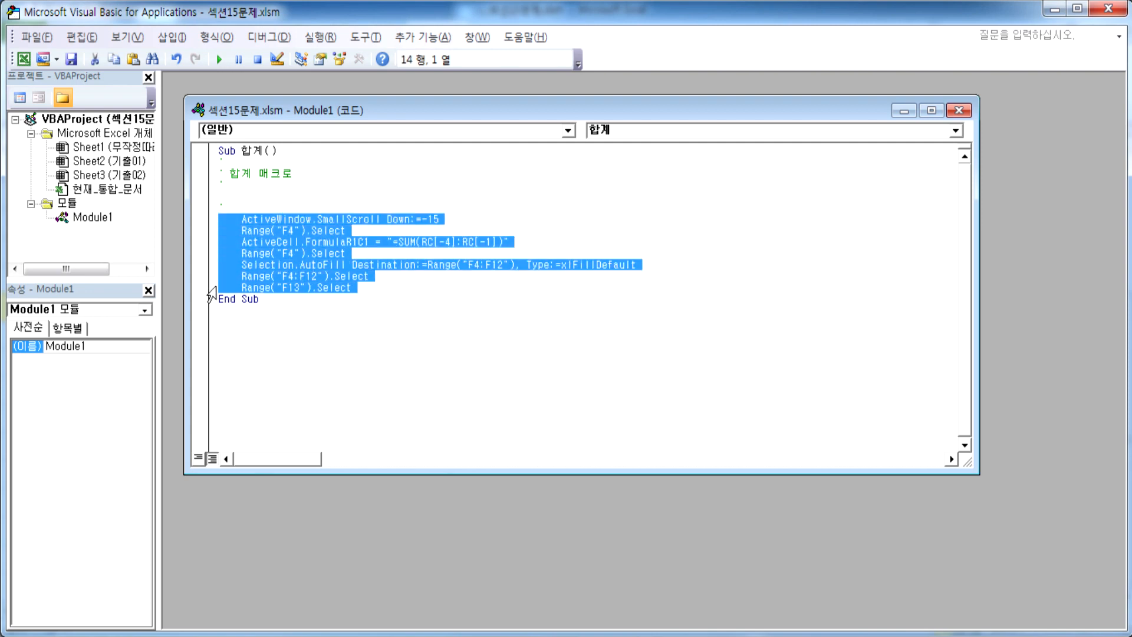
left_click(296, 277)
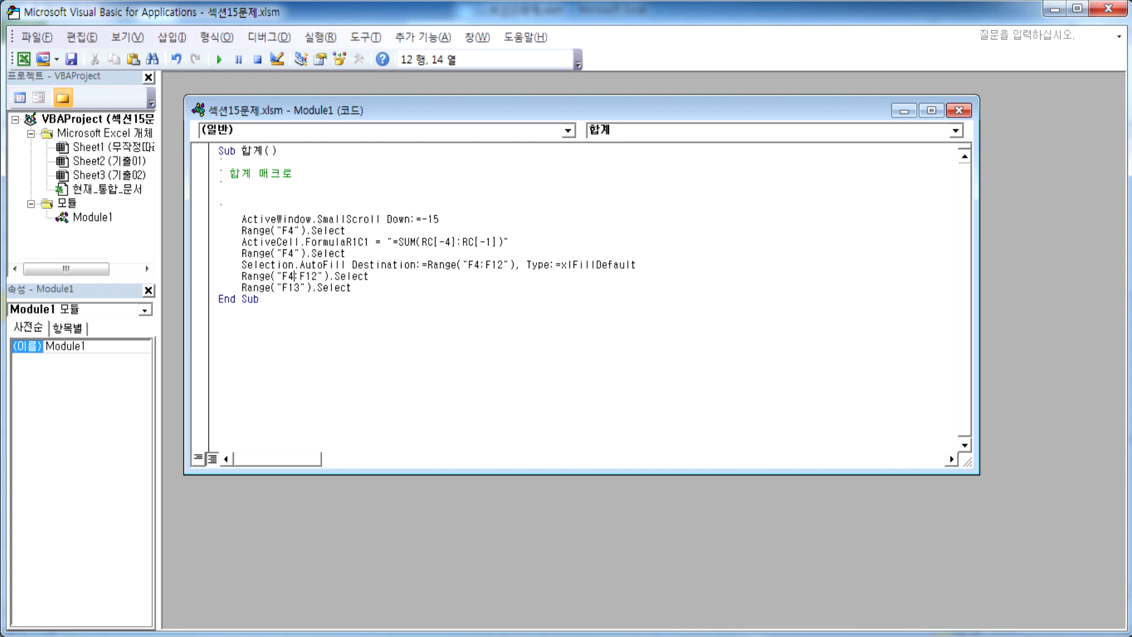
left_click_drag(212, 151, 226, 311)
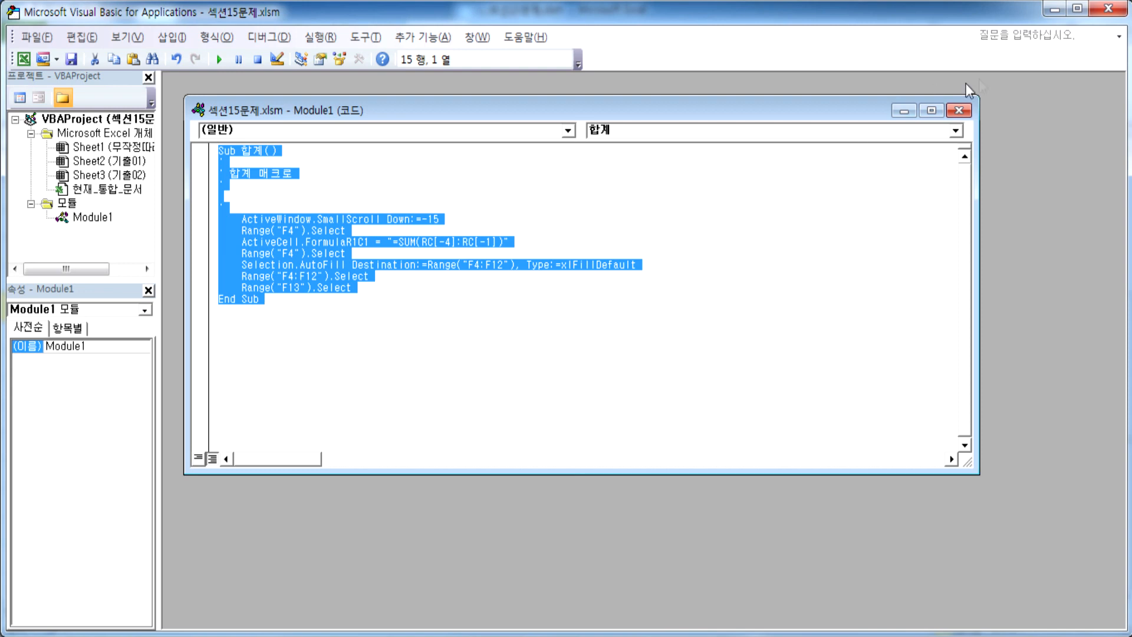
left_click(1108, 8)
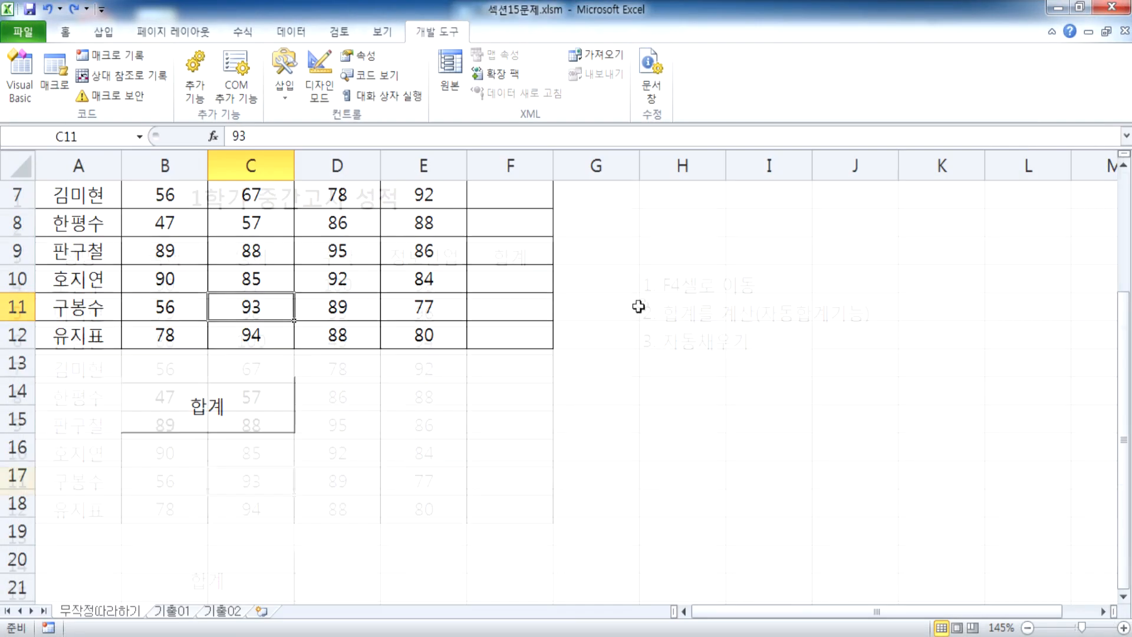
Step: Paste the copied macro code into cell H8 and widen column H to about four times its width
double_click(678, 397)
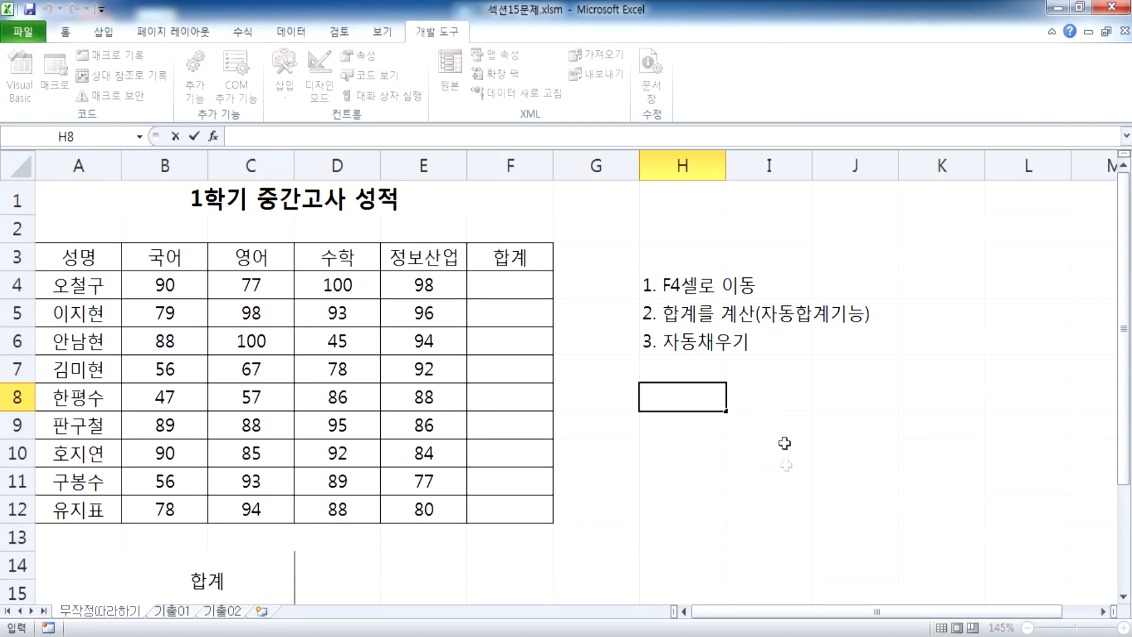
key("ctrl+v")
left_click(598, 510)
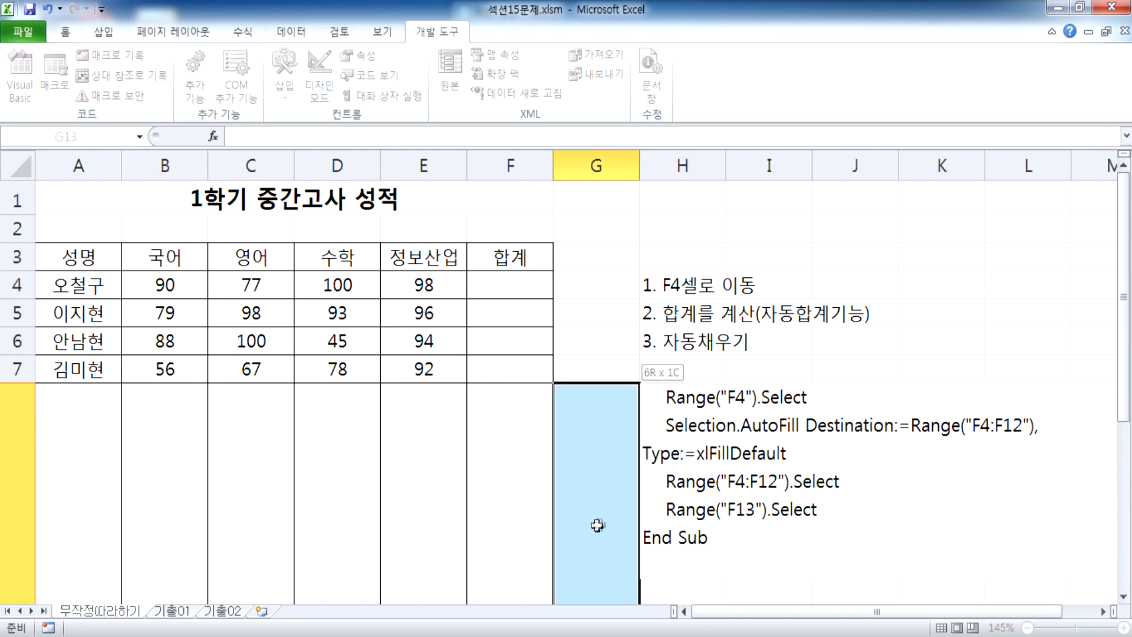
left_click(707, 386)
left_click_drag(728, 162, 990, 160)
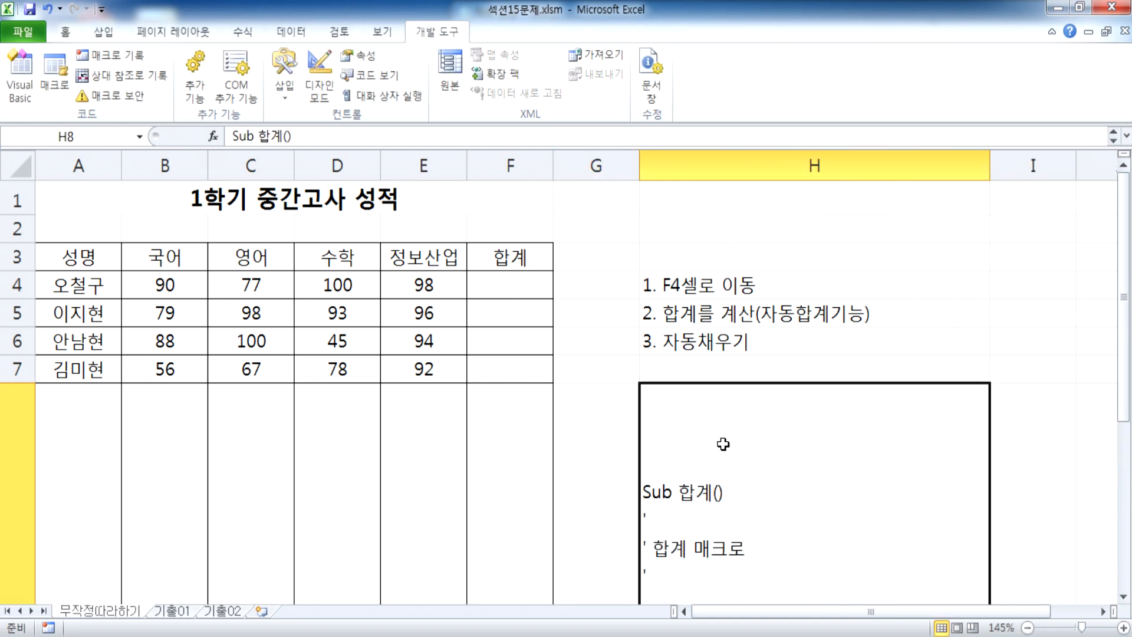
Step: Examine the pasted 합계 macro code in H8, including the AutoFill line, and glance at the exercise text in Notepad
scroll(722, 383, "down", 4)
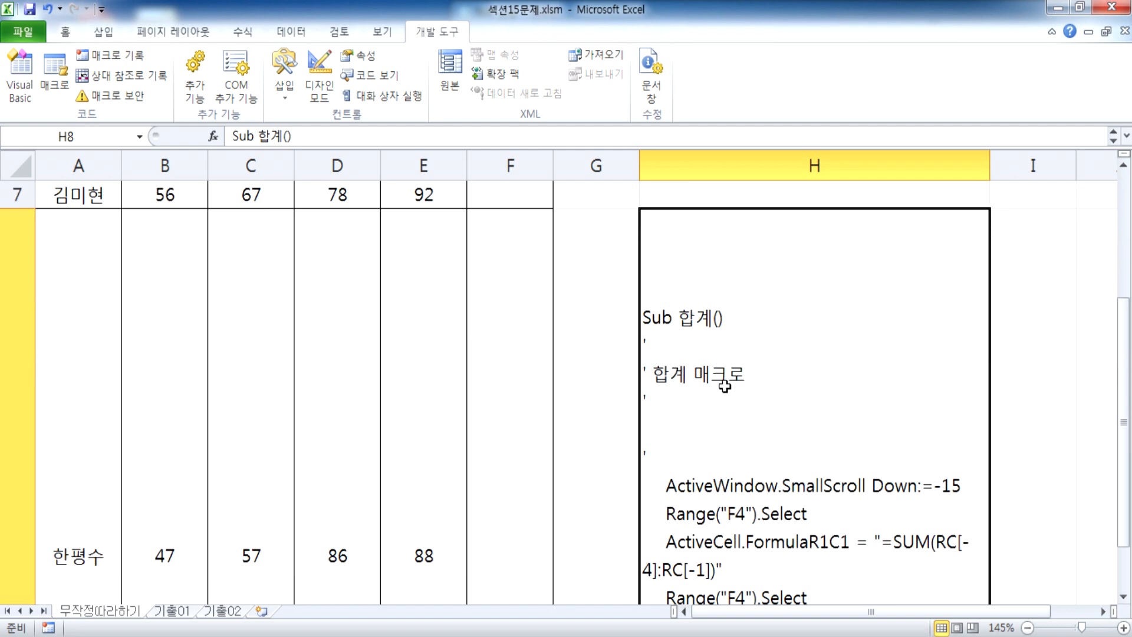
scroll(730, 401, "up", 2)
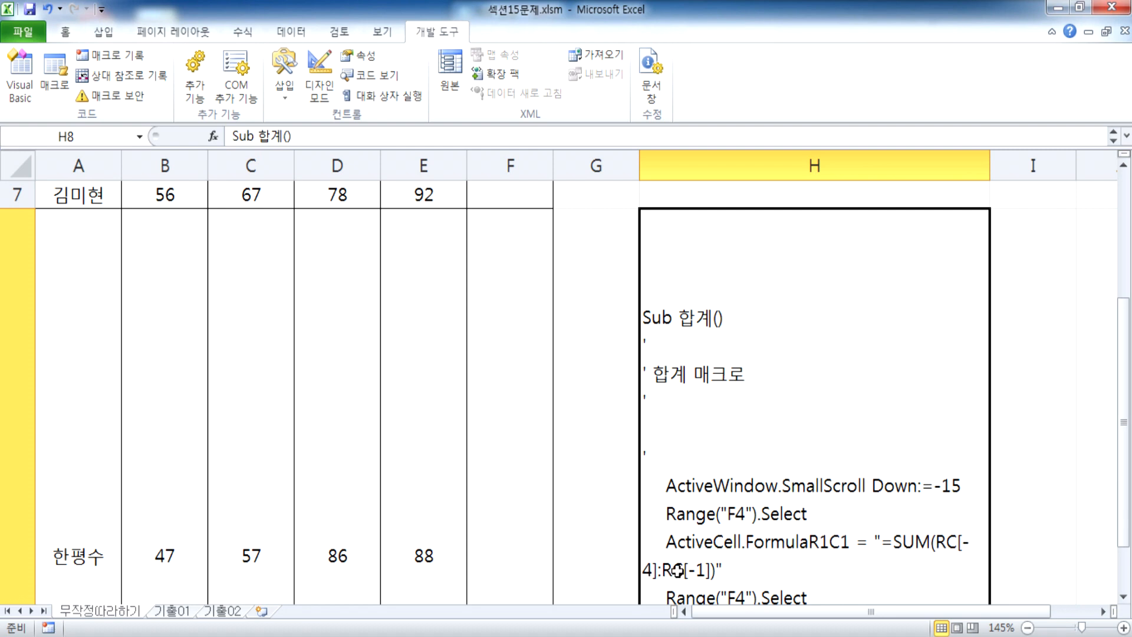
double_click(736, 543)
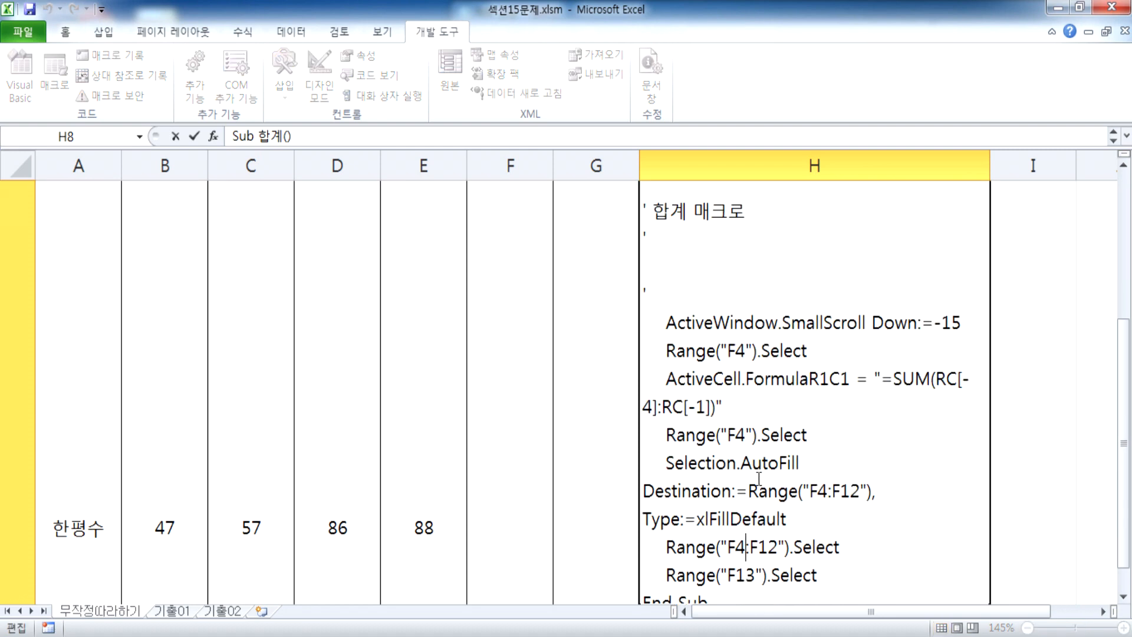
left_click_drag(746, 464, 795, 463)
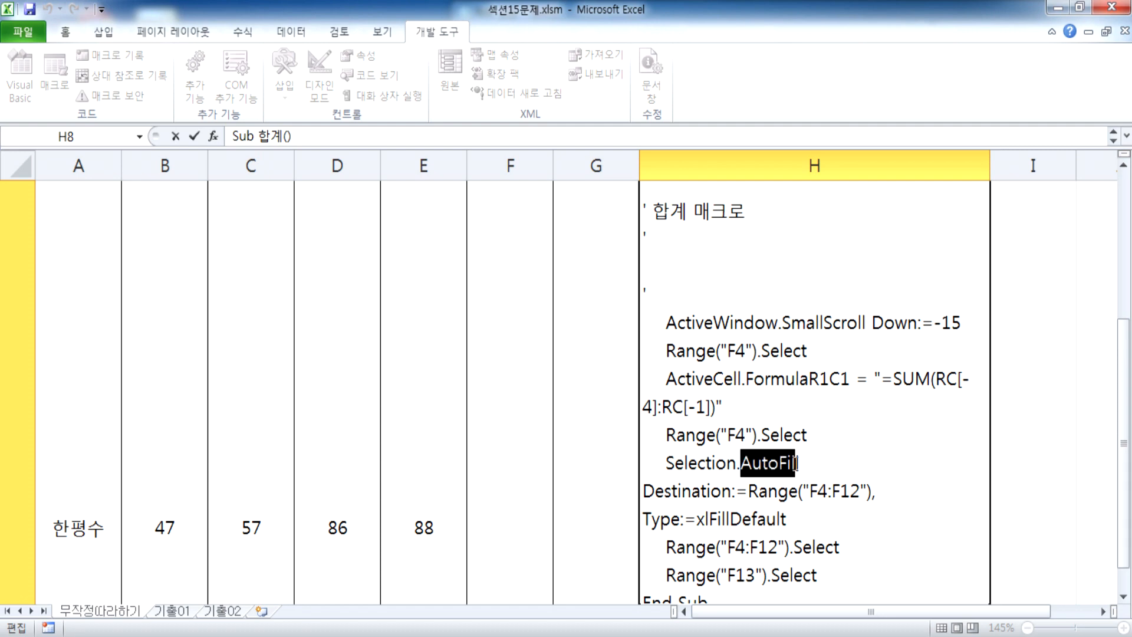
left_click(749, 491)
key("alt+Tab")
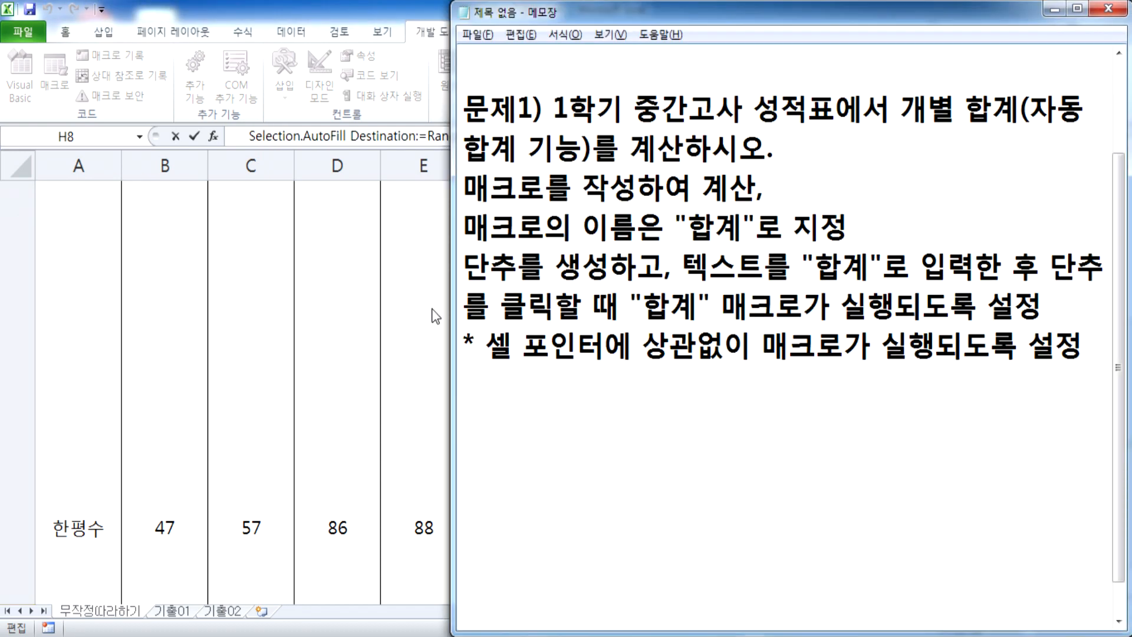
key("alt+Tab")
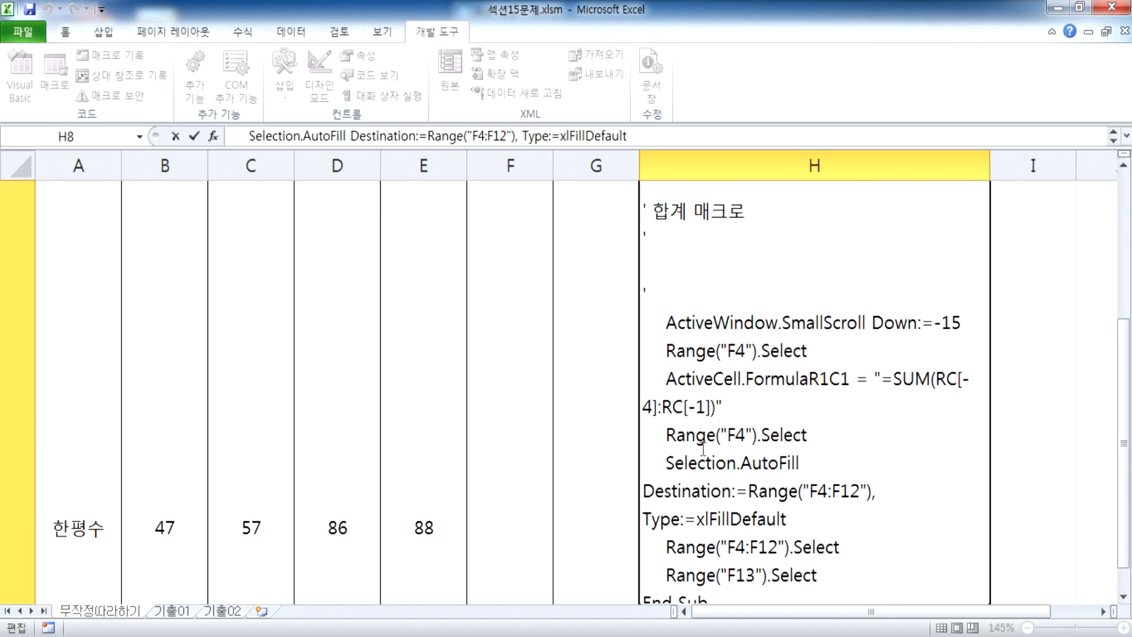
Step: Paste the 합계 macro code below the exercise text in Notepad, remove the empty comment lines, and widen the window
right_click(625, 636)
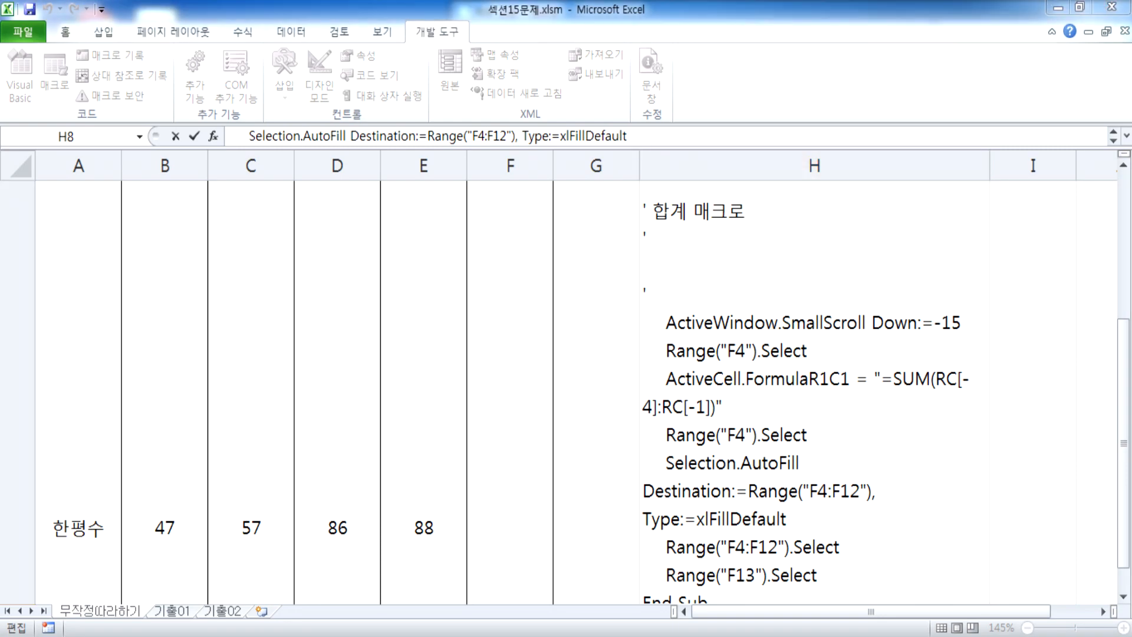
left_click(553, 609)
left_click(631, 636)
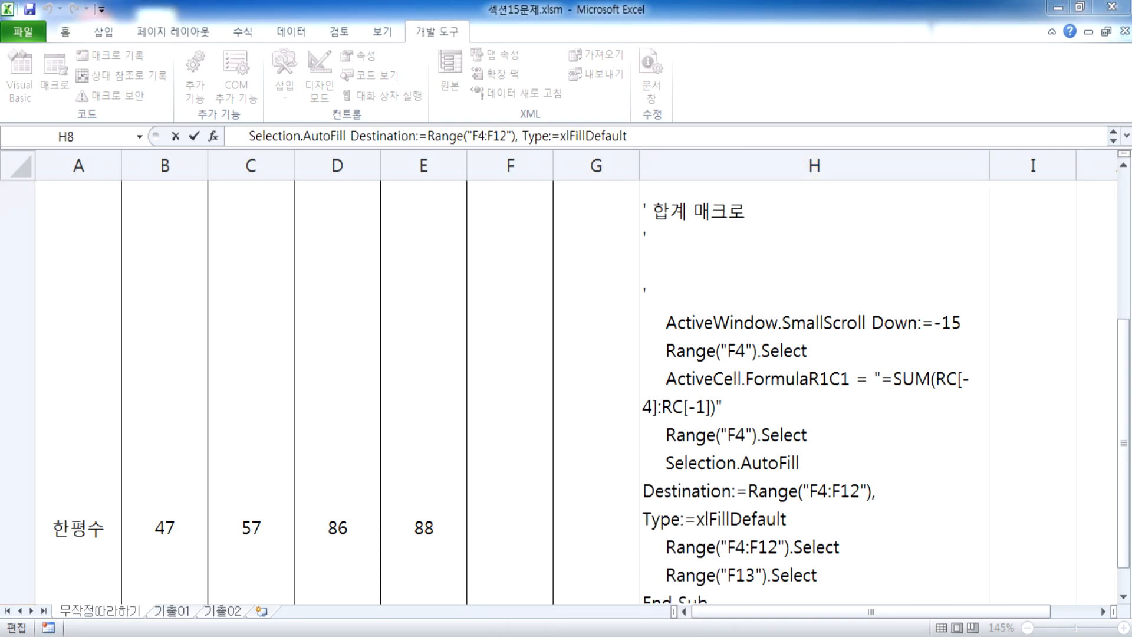
key("ctrl+v")
scroll(595, 267, "up", 1)
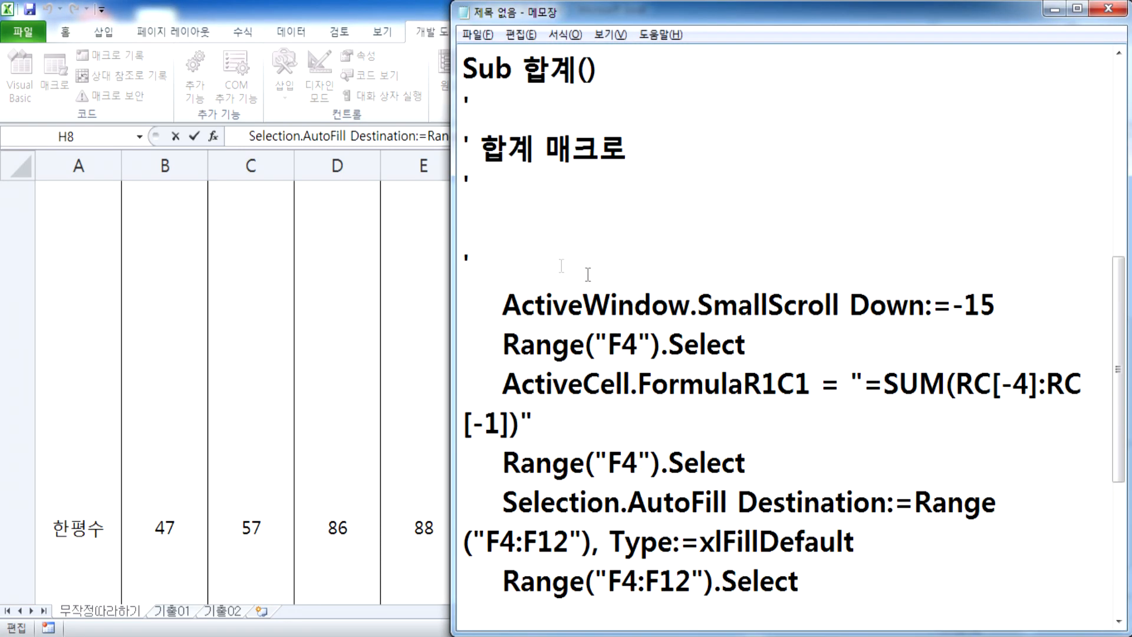
left_click_drag(463, 180, 487, 268)
key("Delete")
key("Delete")
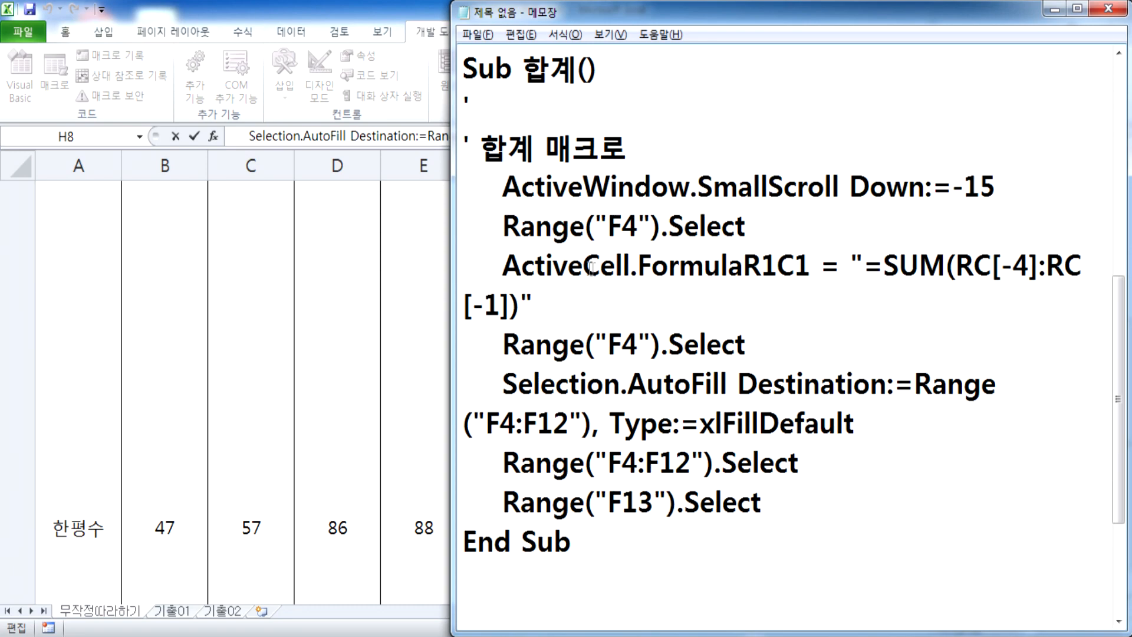
left_click_drag(452, 298, 289, 301)
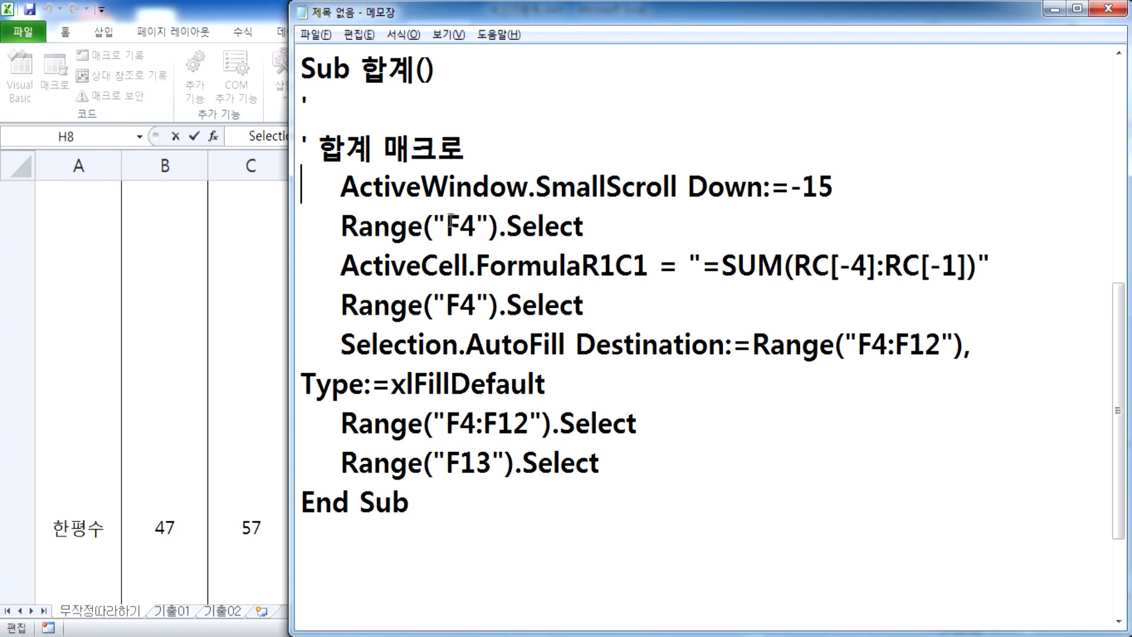
Step: Switch back to Excel, discard the edit in H8, and undo the pasted macro code so the cell is empty
key("alt+Tab")
key("Delete")
key("Delete")
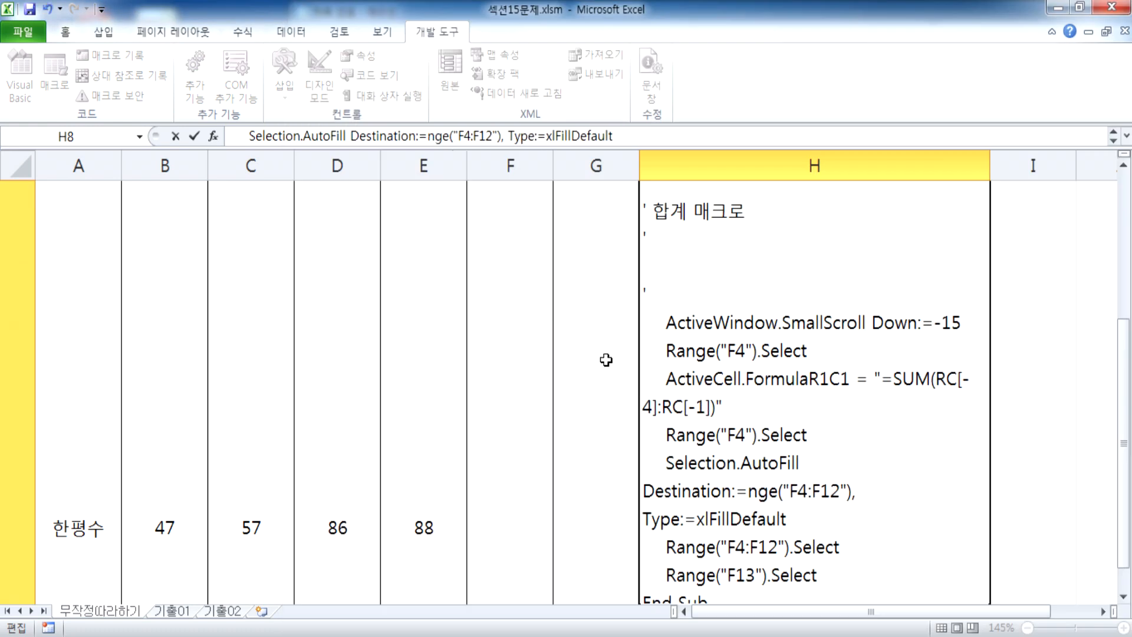
key("ctrl+Home")
key("Escape")
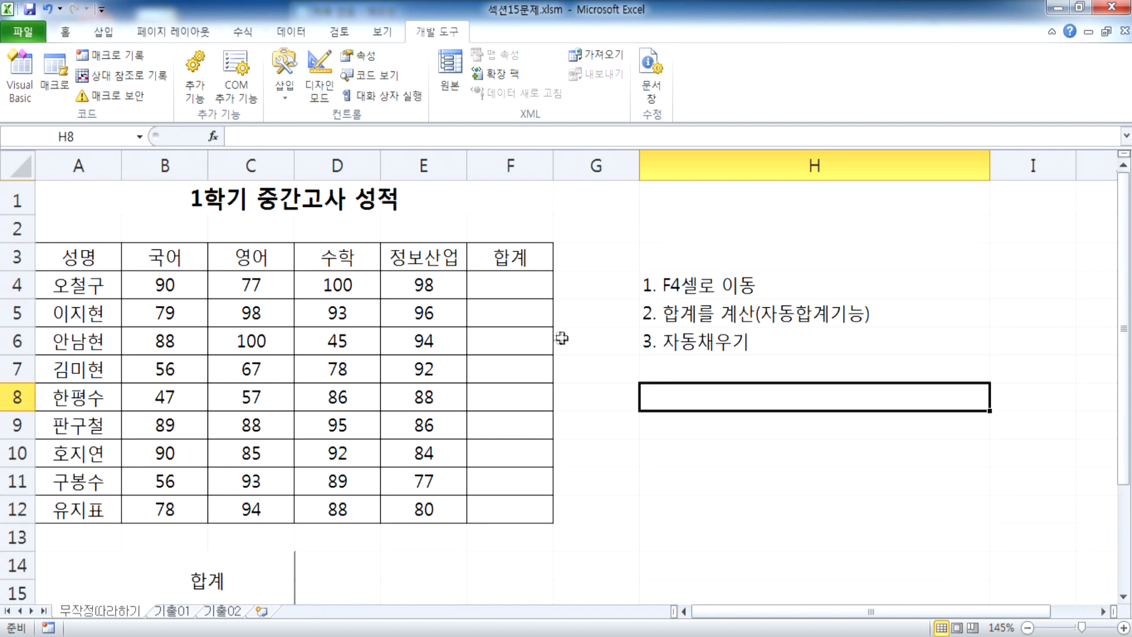
Step: Compare the macro's Range("F4").Select and SUM formula lines in Notepad with the listed steps, B4:E4 and F4 in Excel
left_click(678, 292)
key("alt+Tab")
left_click_drag(446, 305, 502, 305)
left_click_drag(460, 226, 511, 226)
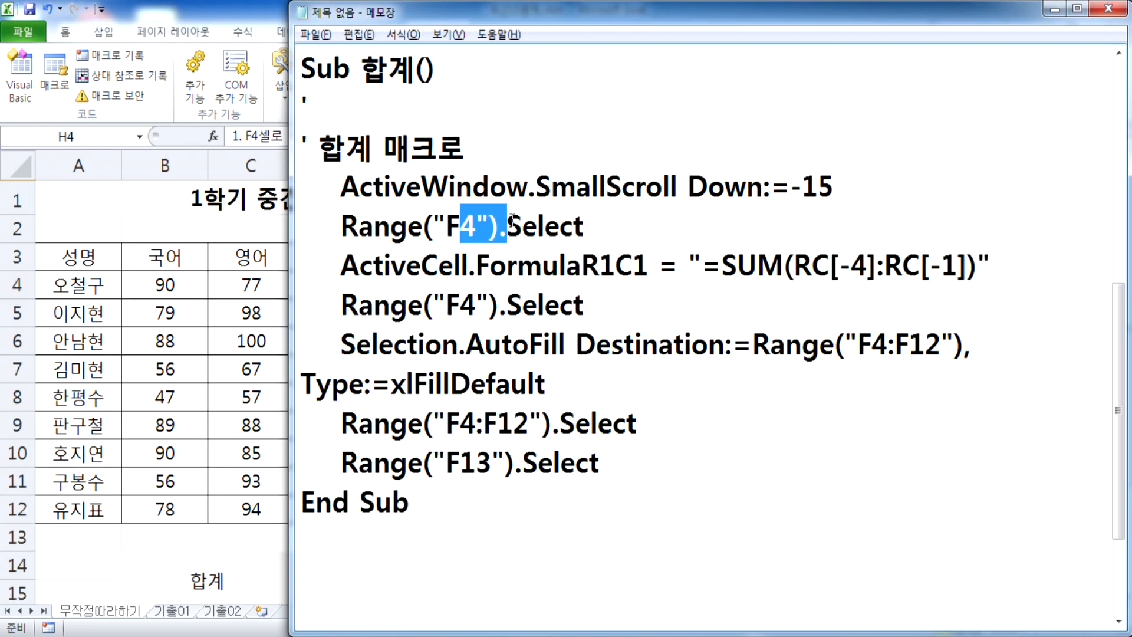
left_click(781, 264)
key("alt+Tab")
left_click_drag(185, 289, 429, 285)
left_click(512, 286)
key("alt+Tab")
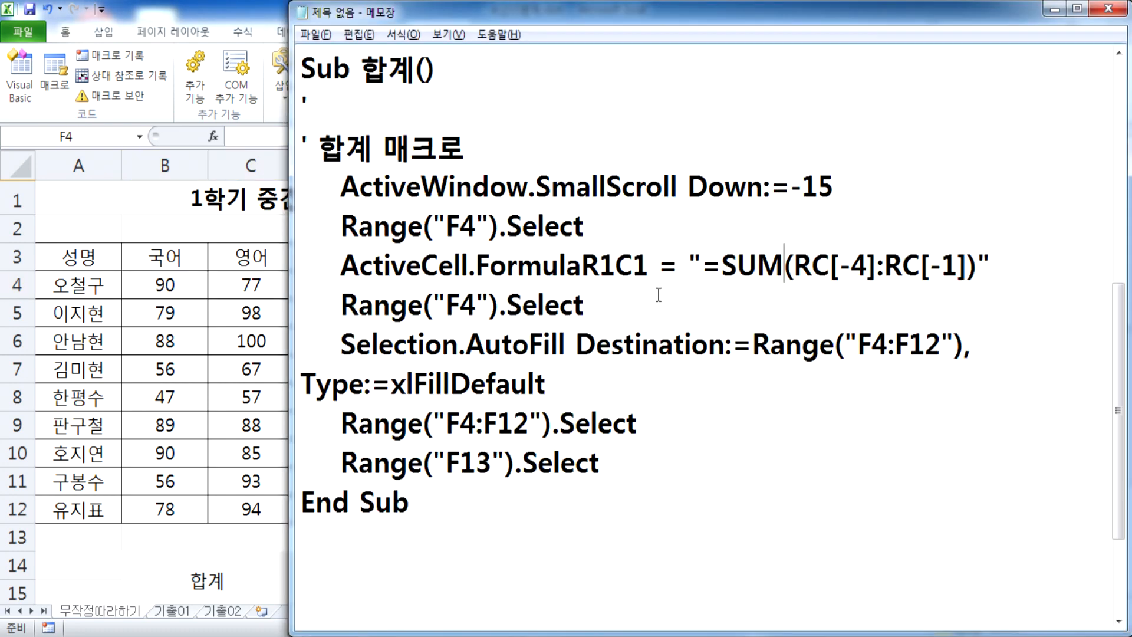
left_click_drag(342, 265, 930, 267)
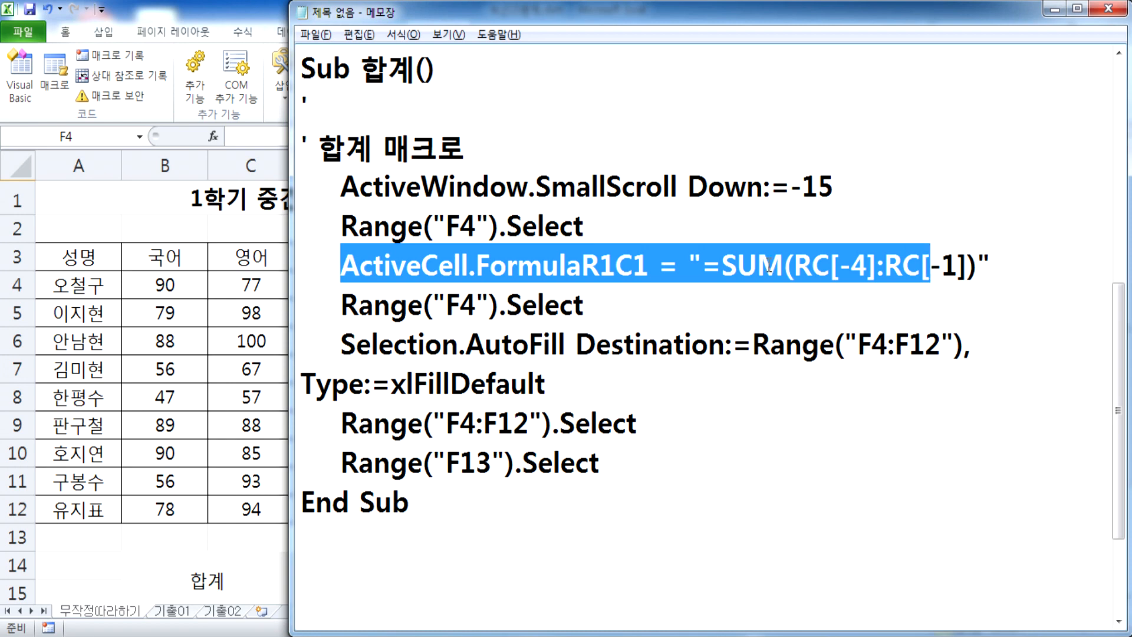
Step: In Excel, enter the sum of B4:E4 into F4 with AutoSum
key("alt+Tab")
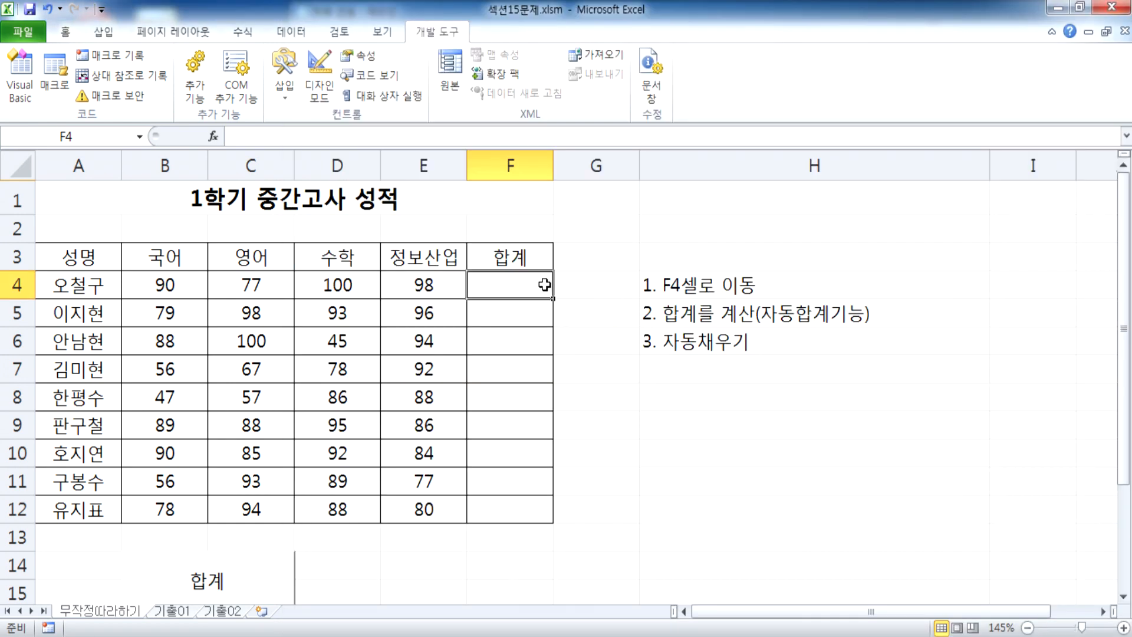
key("Return")
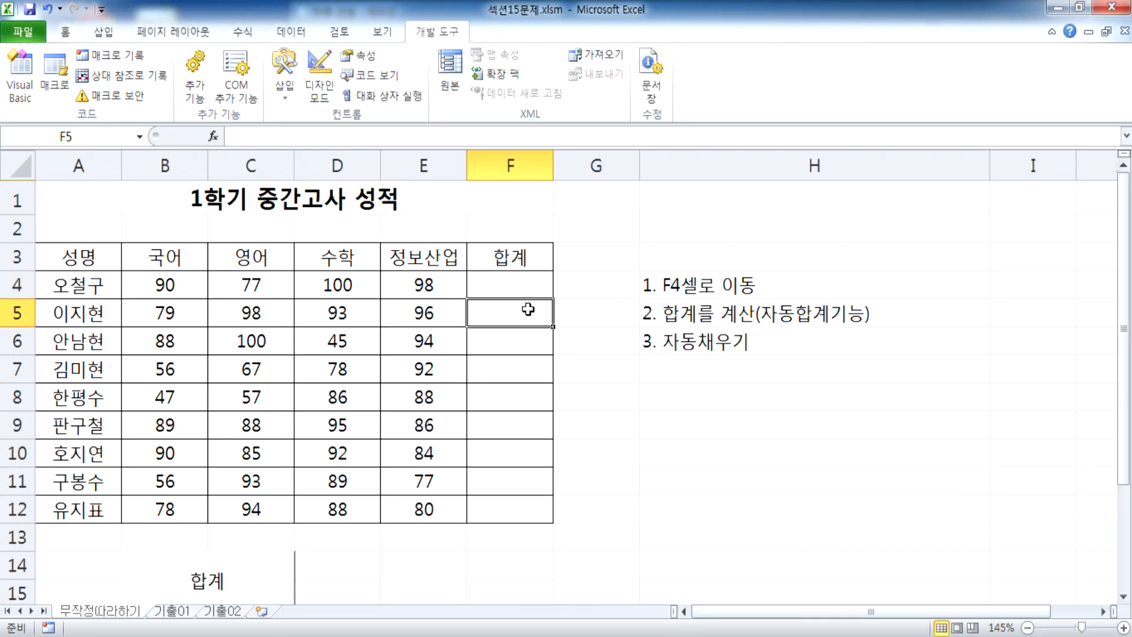
left_click(517, 285)
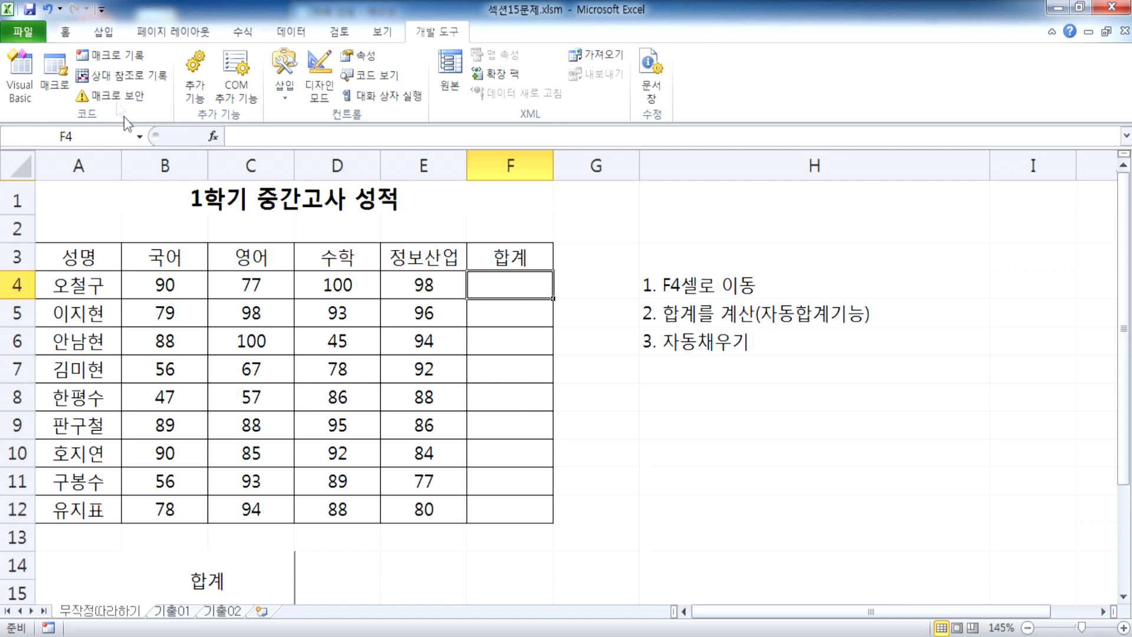
left_click(234, 32)
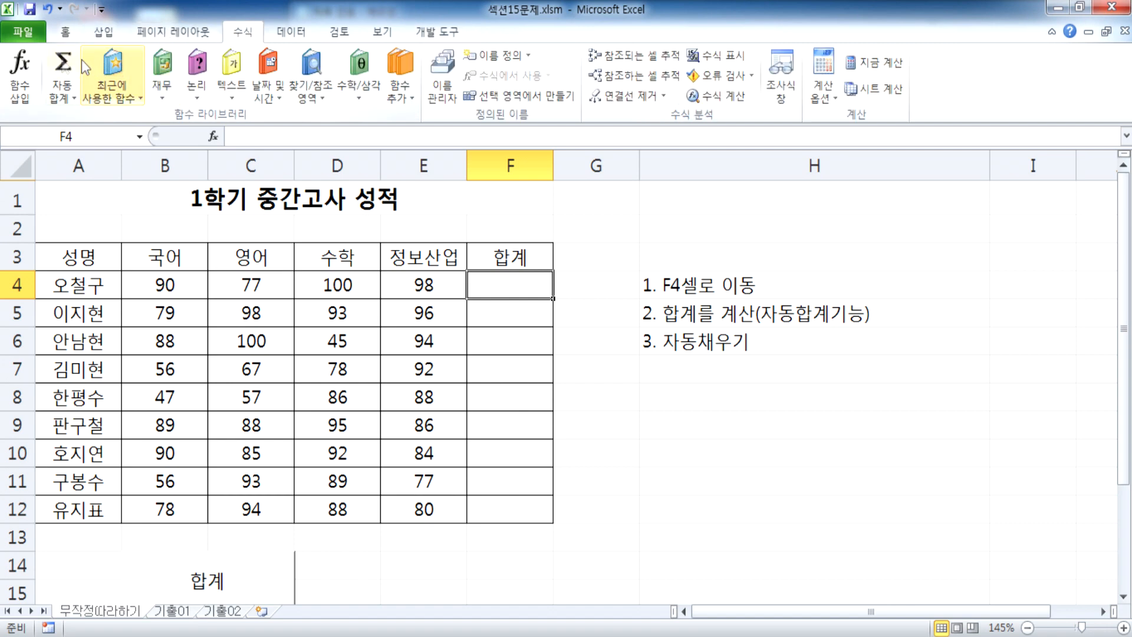
left_click(62, 63)
key("Return")
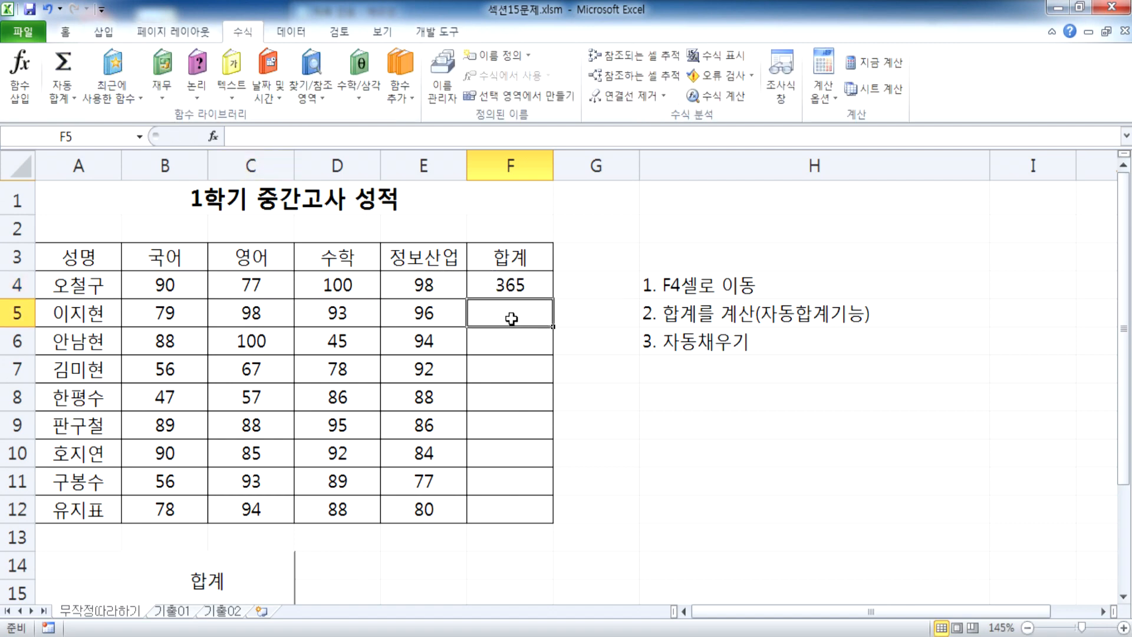
Step: Check the second Range("F4").Select line in Notepad and fill the F4 sum formula down to F12 in Excel
left_click(512, 282)
key("alt+Tab")
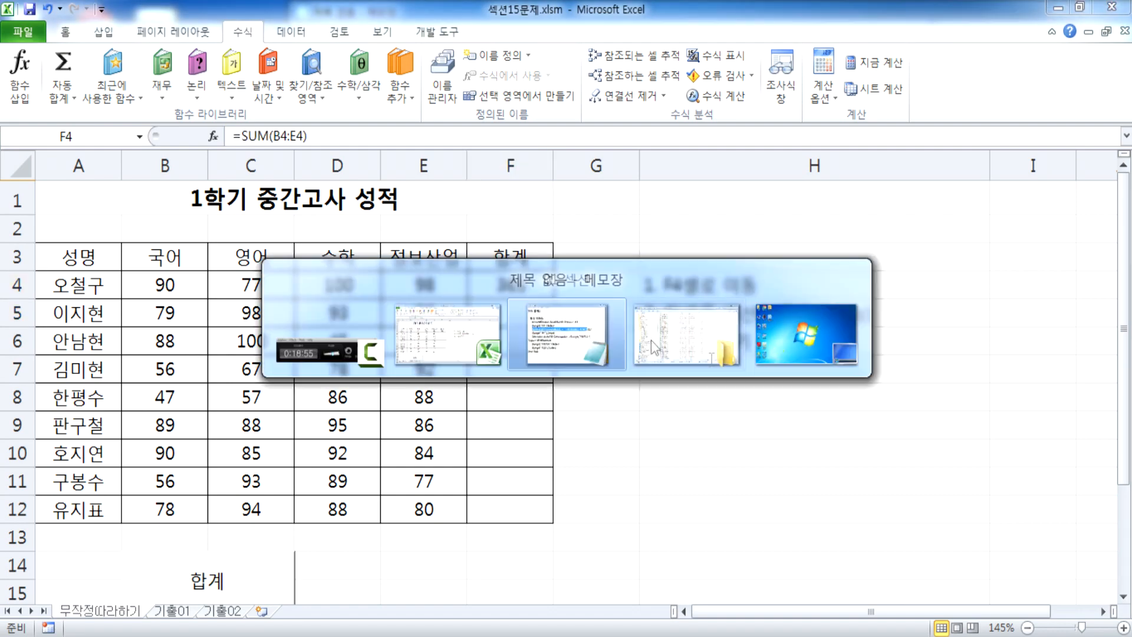
left_click(523, 306)
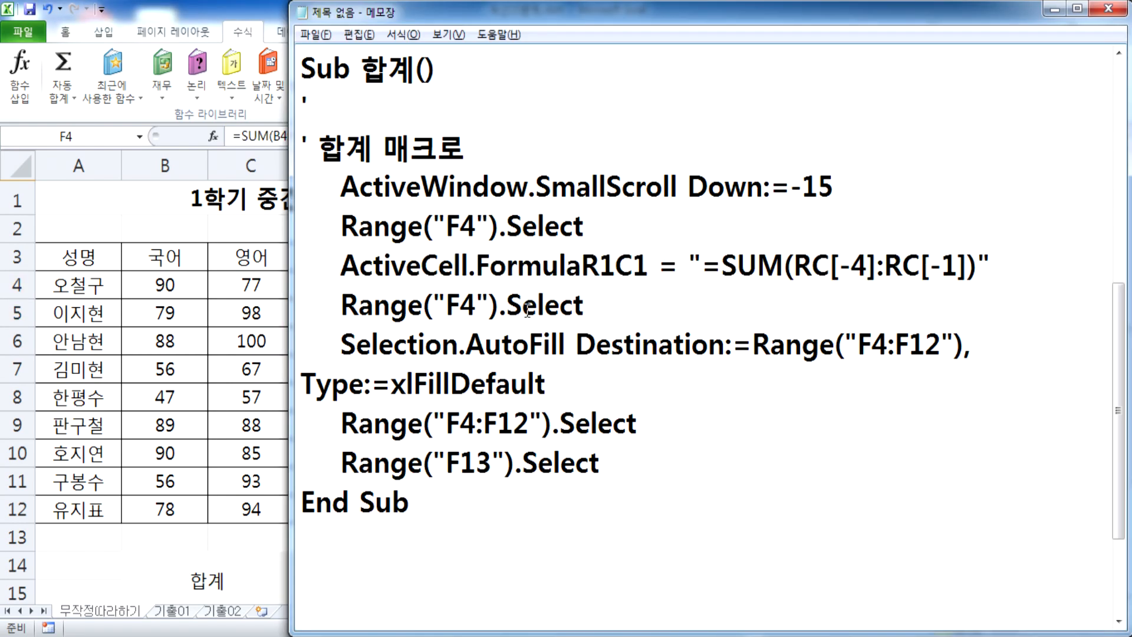
key("alt+Tab")
left_click_drag(555, 299, 554, 522)
Step: Compare the macro's AutoFill, F4:F12 and F13 selection lines in Notepad with the sheet, select F13, and review the full code
key("alt+Tab")
left_click_drag(340, 344, 623, 348)
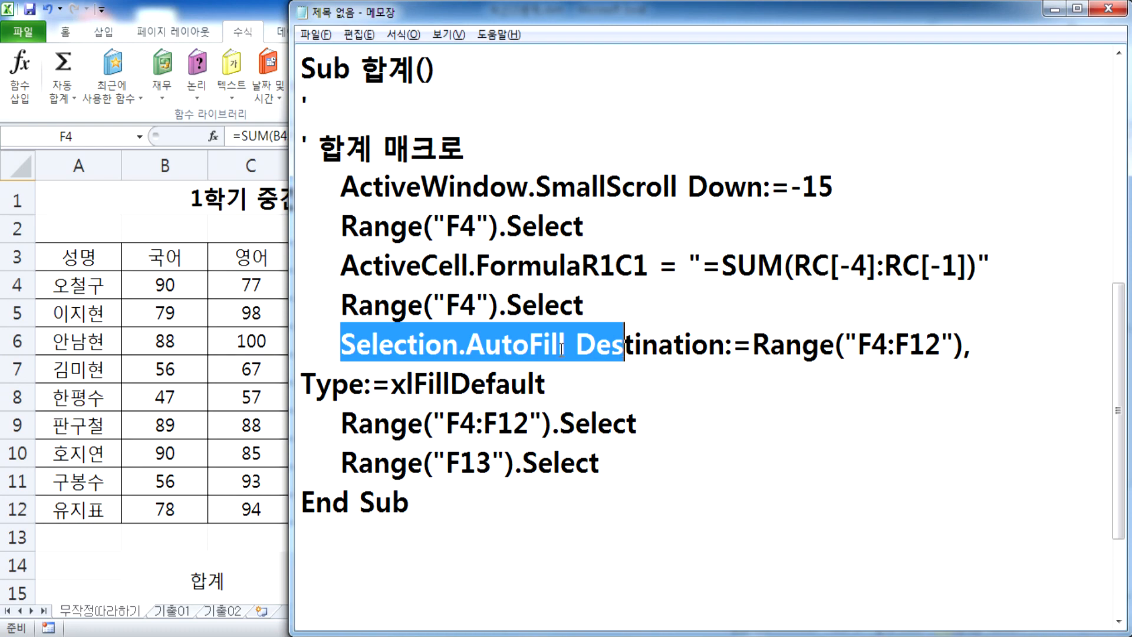
key("alt+Tab")
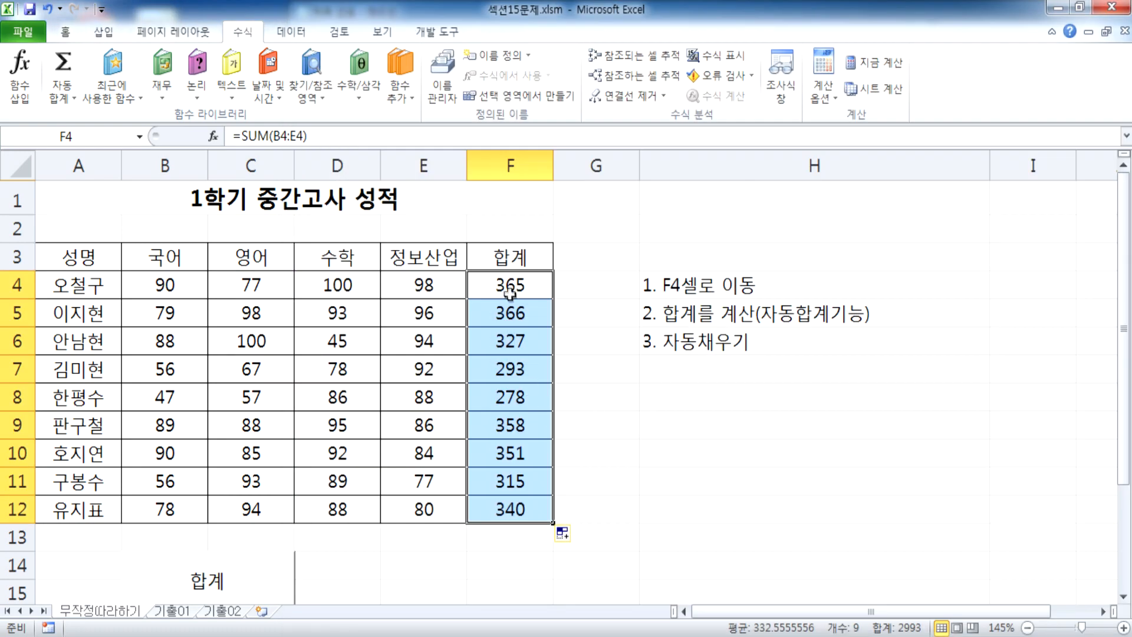
key("alt+Tab")
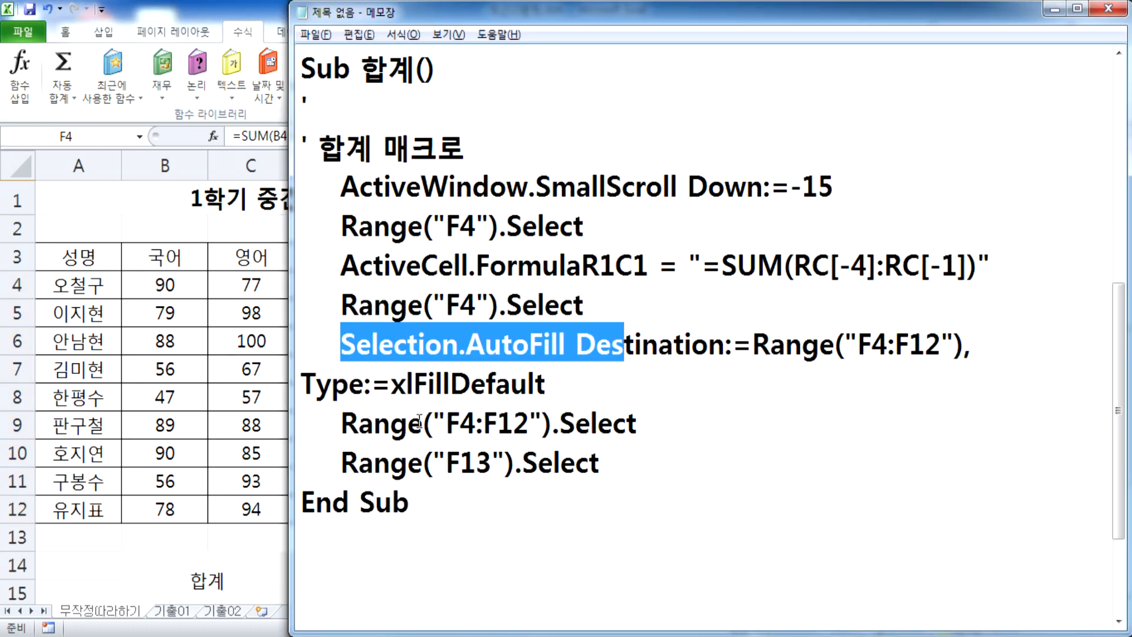
left_click_drag(420, 422, 646, 421)
key("alt+Tab")
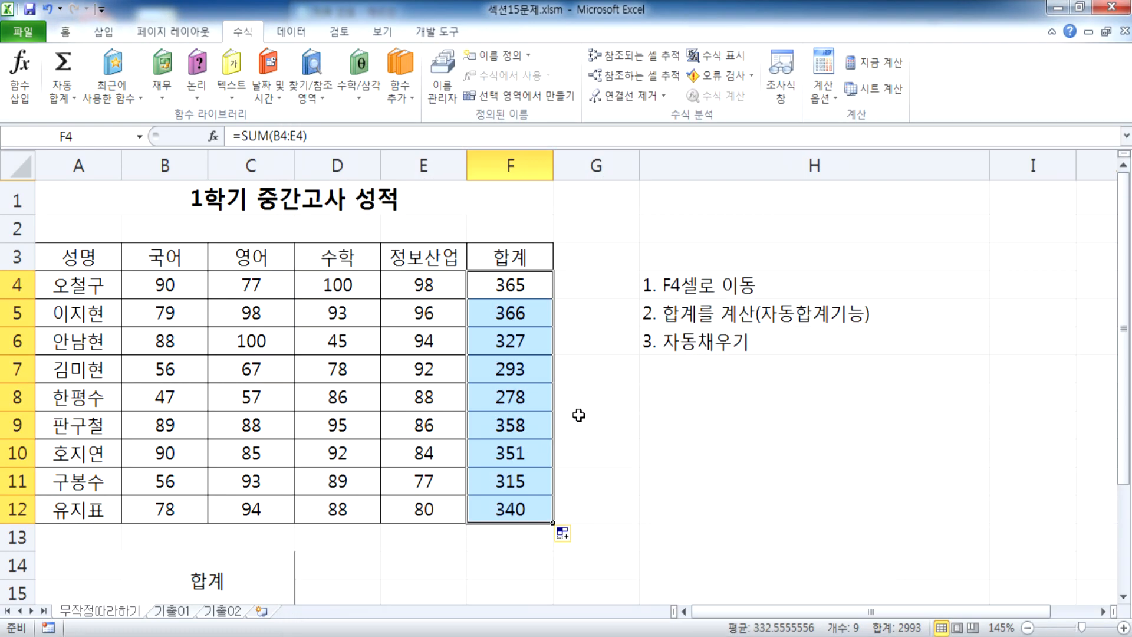
scroll(518, 374, "down", 2)
left_click(508, 364)
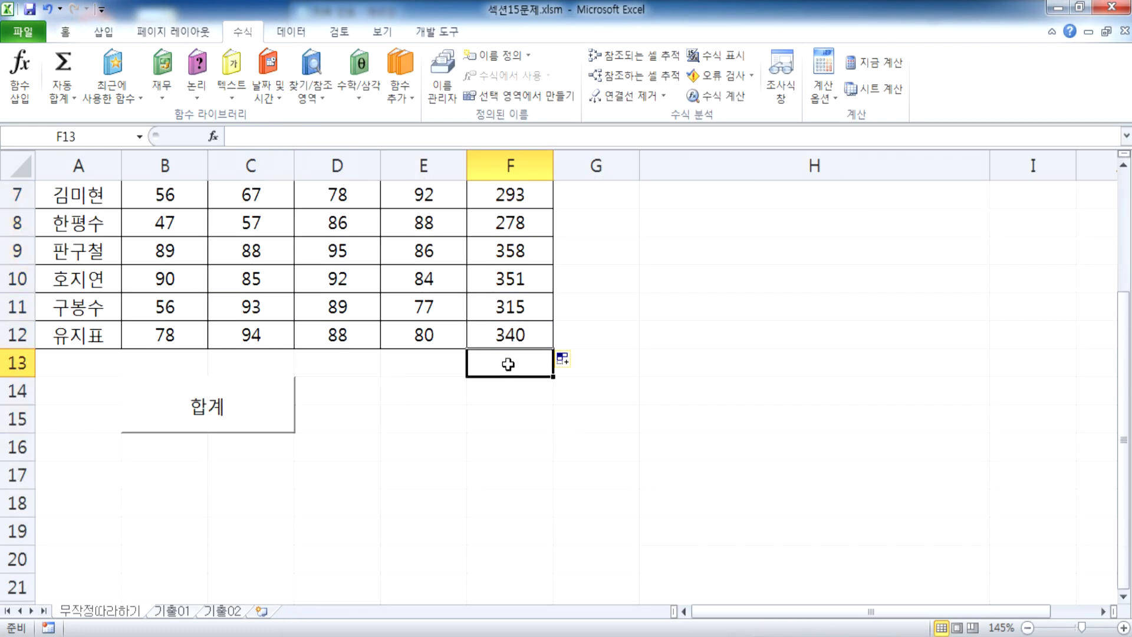
key("alt+Tab")
left_click(447, 463)
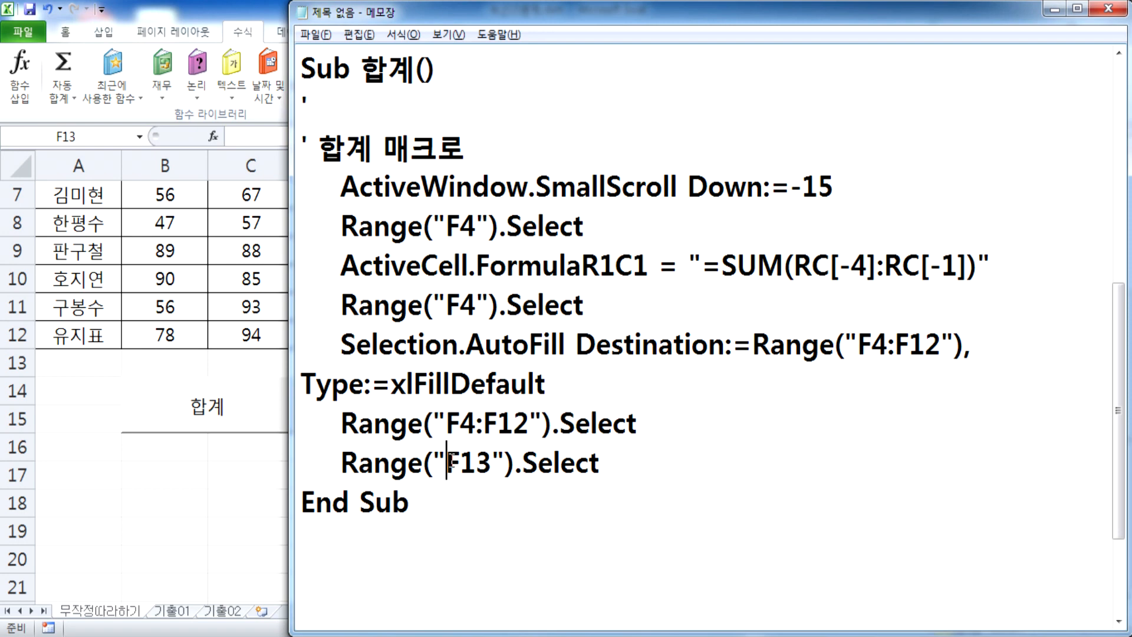
scroll(338, 255, "up", 1)
left_click_drag(302, 289, 347, 565)
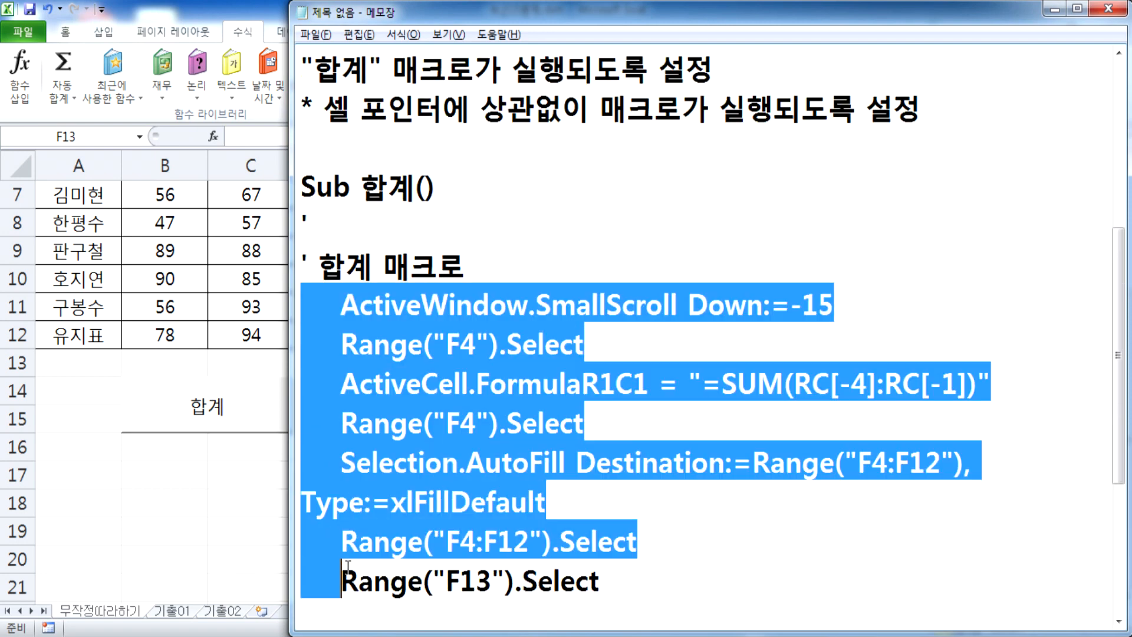
left_click(487, 469)
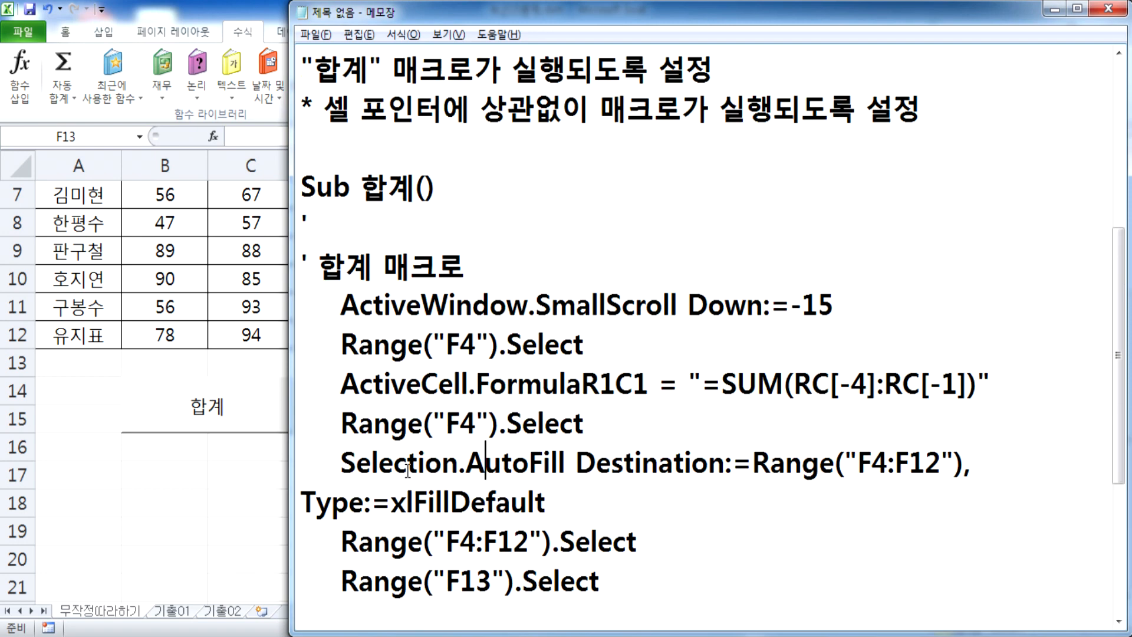
scroll(409, 396, "down", 1)
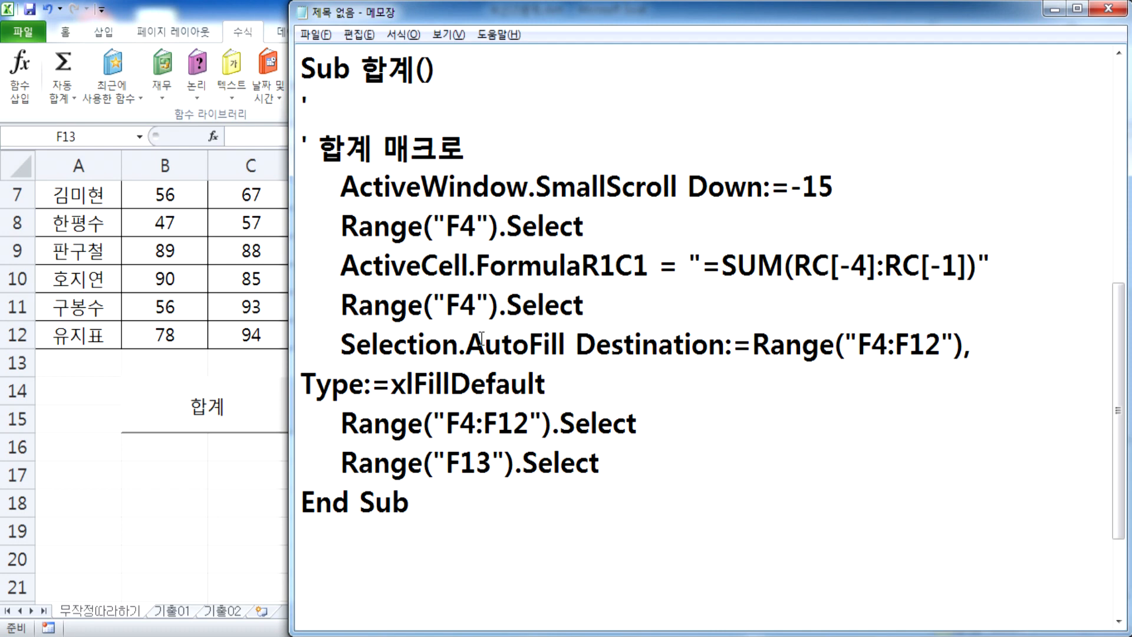
Step: Switch to Excel and delete the 합계 macro from the workbook, accepting the deletion
key("alt+Tab")
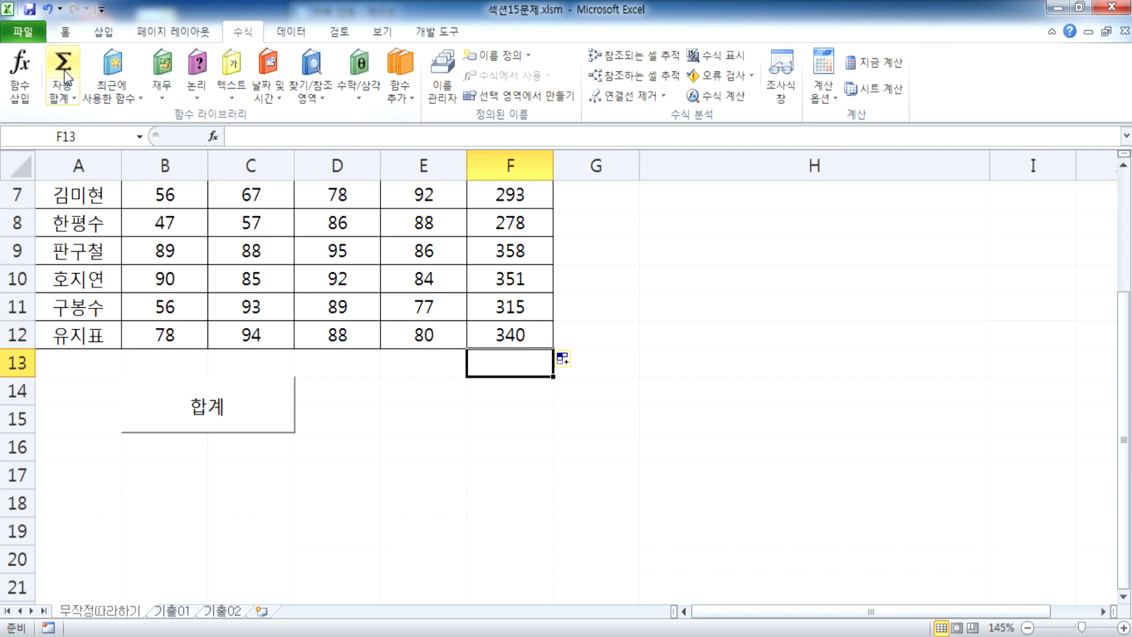
left_click(437, 32)
left_click(57, 62)
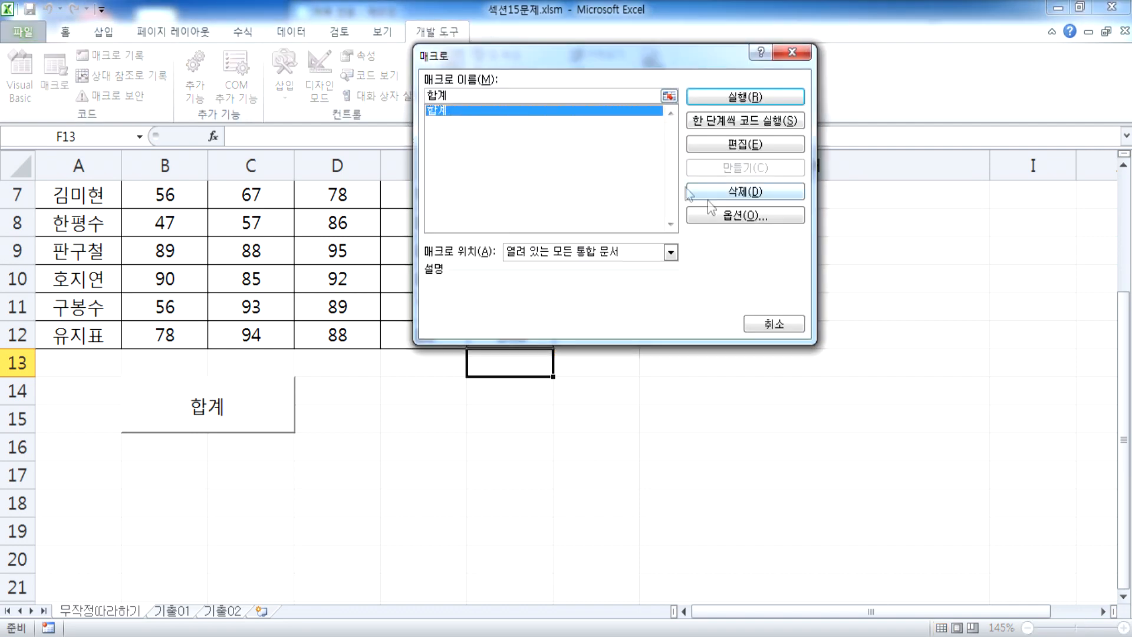
left_click(745, 191)
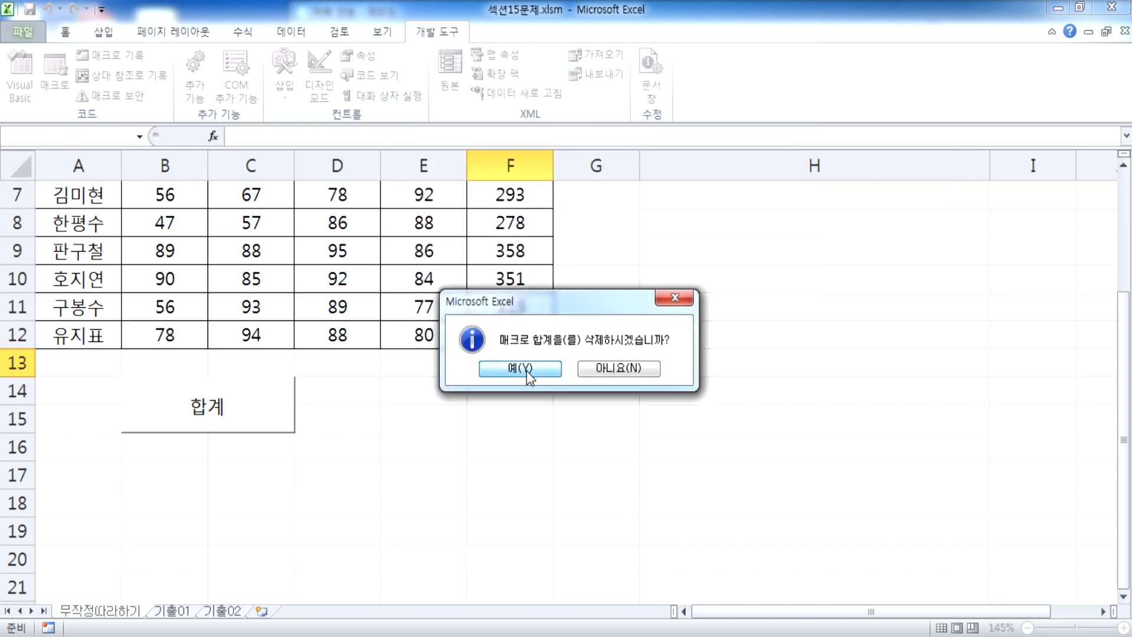
left_click(527, 370)
Step: Clear the totals from F4:F12 in the 합계 column
left_click(645, 289)
scroll(644, 289, "up", 2)
left_click(524, 289)
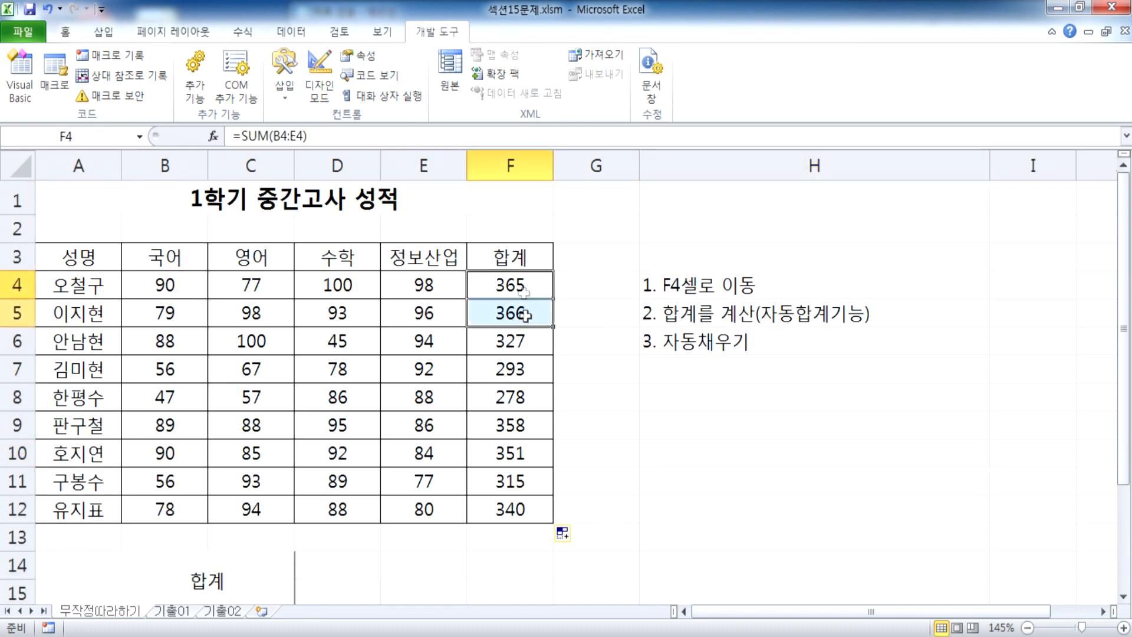
left_click_drag(523, 289, 546, 498)
key("Delete")
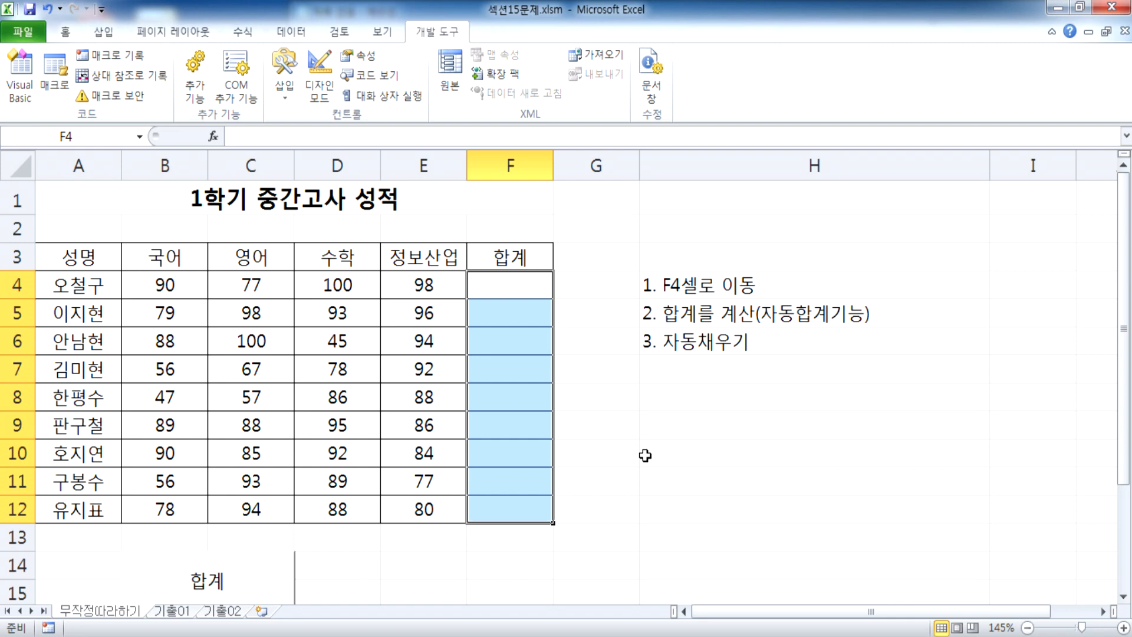
left_click(645, 456)
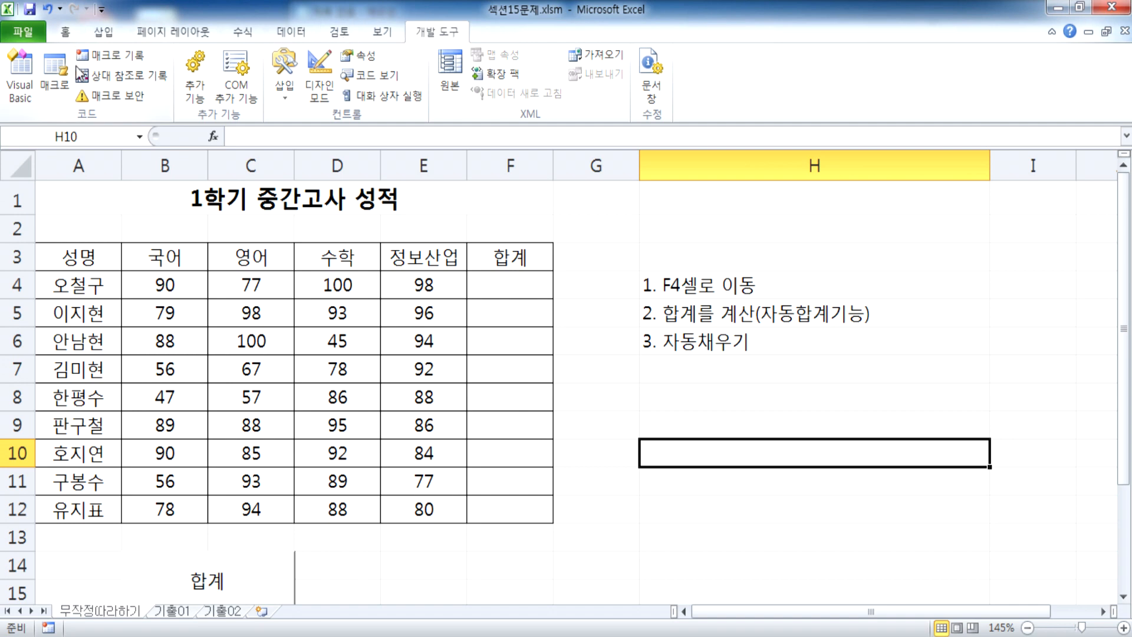
Step: Check the macro list for remaining macros, and review the numbered steps and the 합계 button on the sheet
left_click(53, 66)
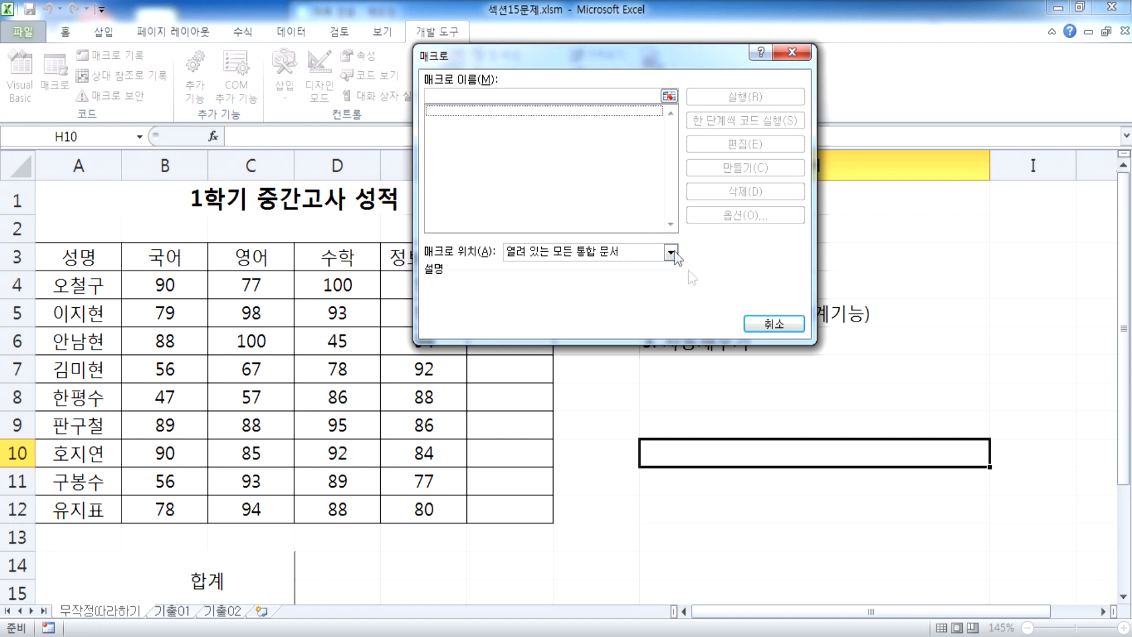
left_click(759, 330)
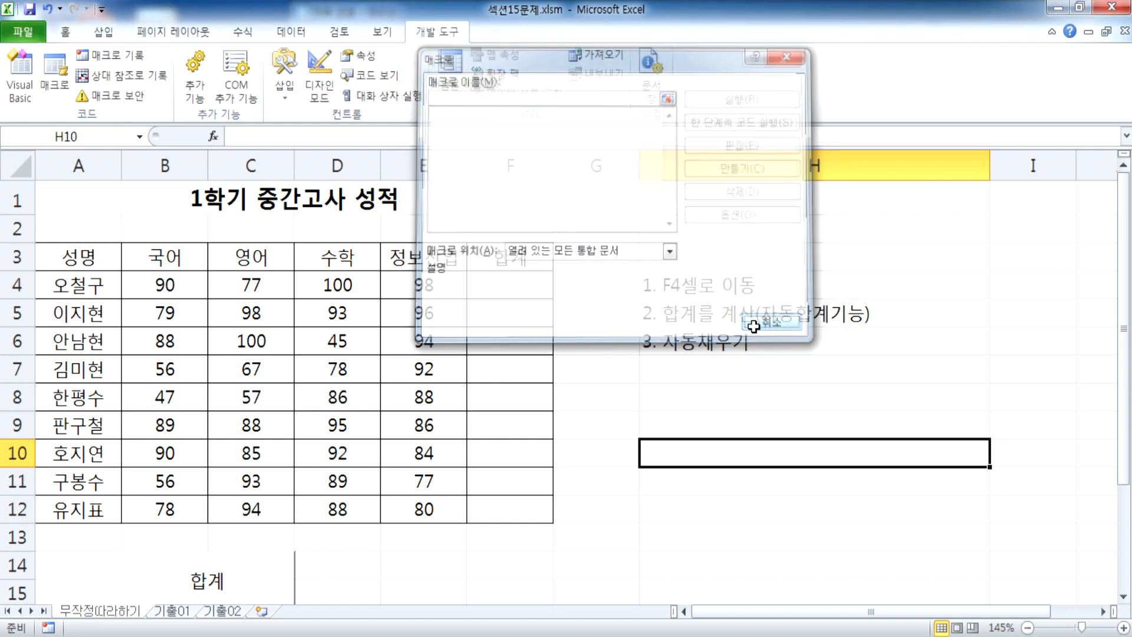
left_click(702, 257)
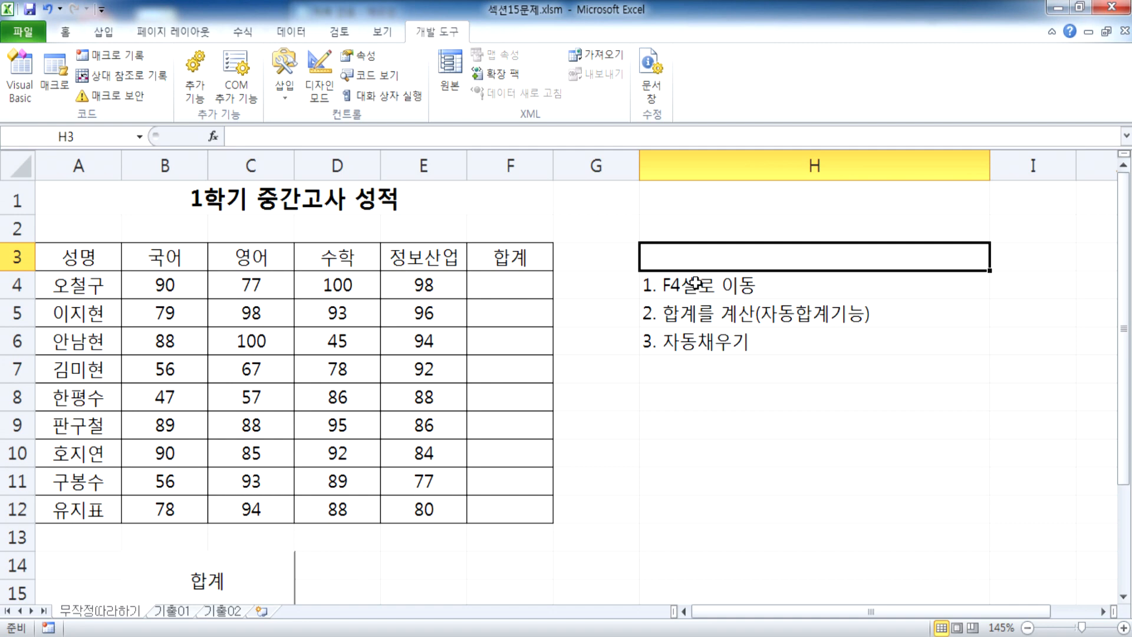
scroll(628, 331, "down", 3)
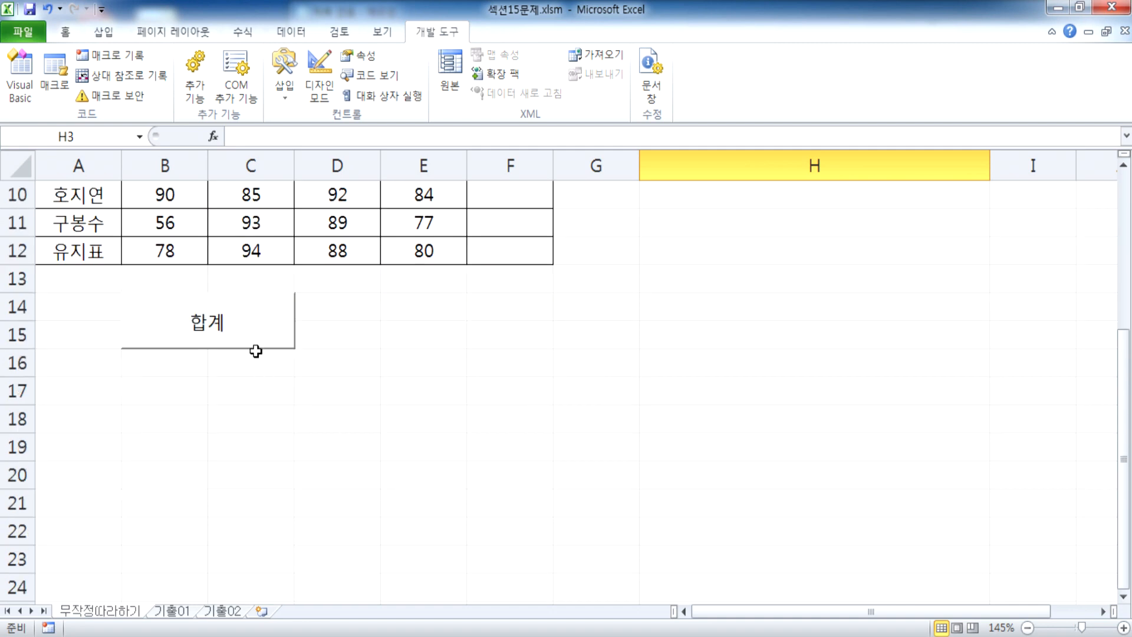
left_click(495, 327)
scroll(501, 325, "up", 2)
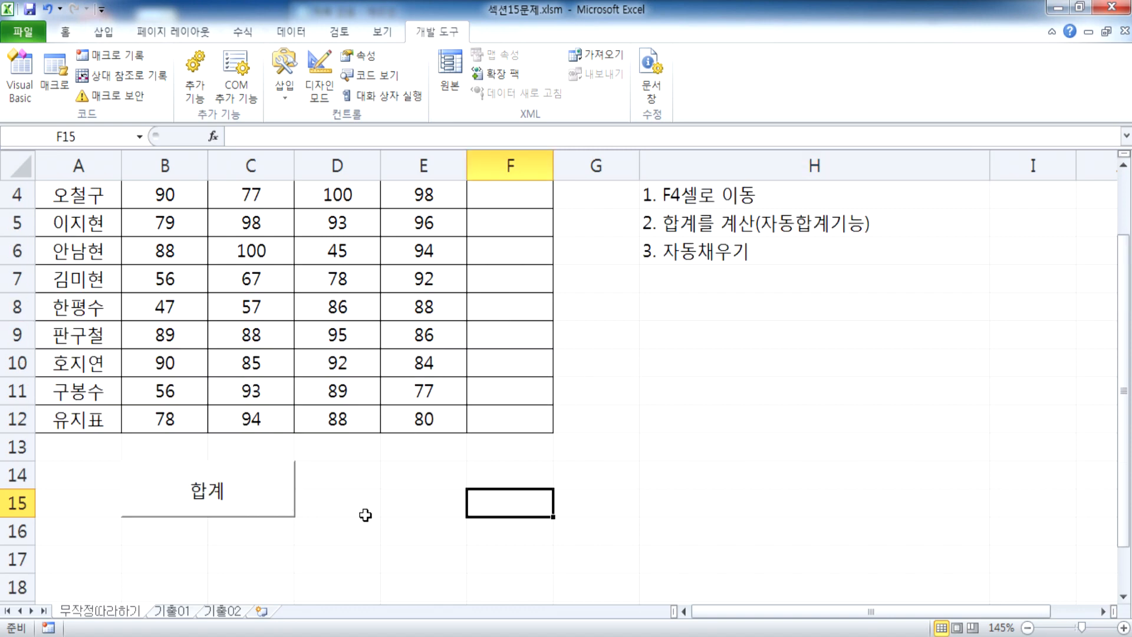
scroll(377, 460, "up", 1)
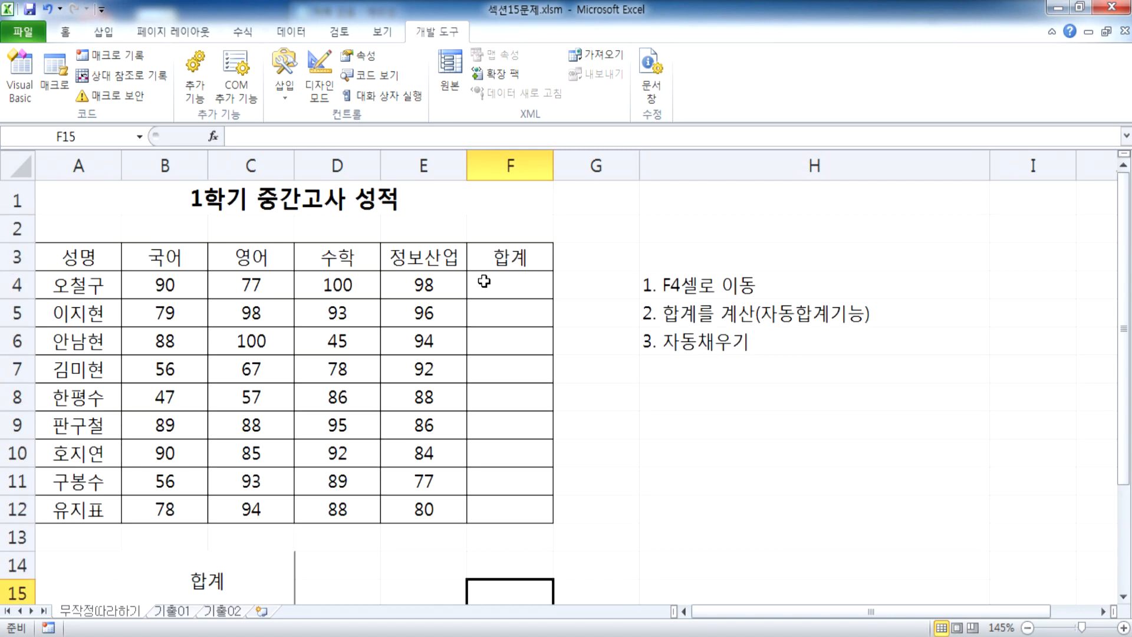
left_click(737, 456)
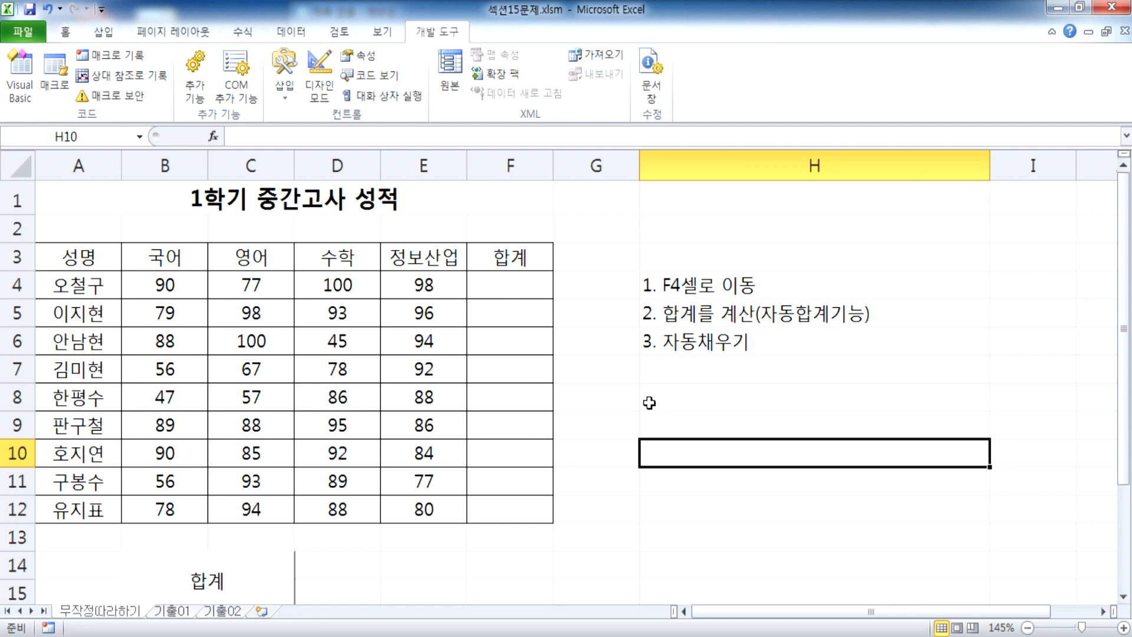
Step: Enter the heading "* 매크로 만들기" in H2, above the numbered steps
left_click(689, 226)
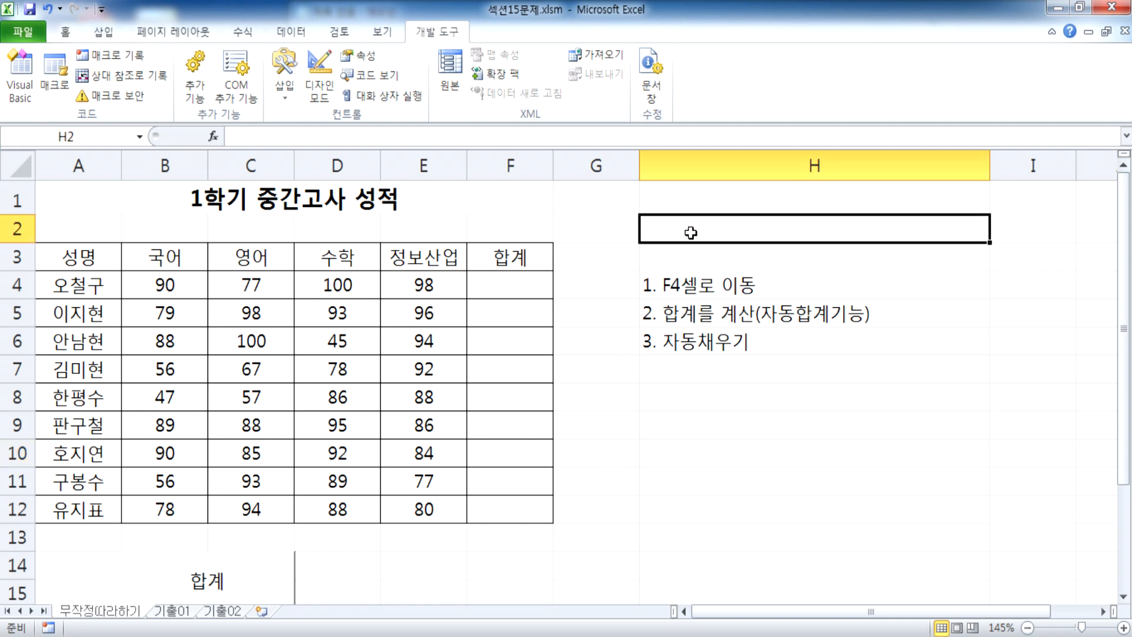
type("* 매크로")
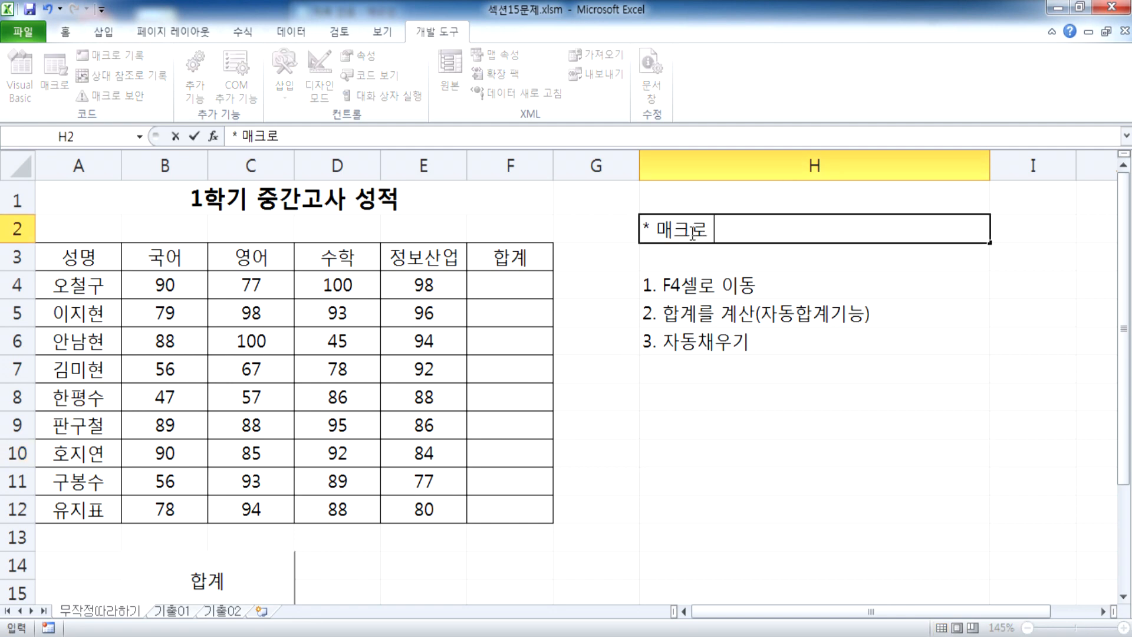
type(" 만들기")
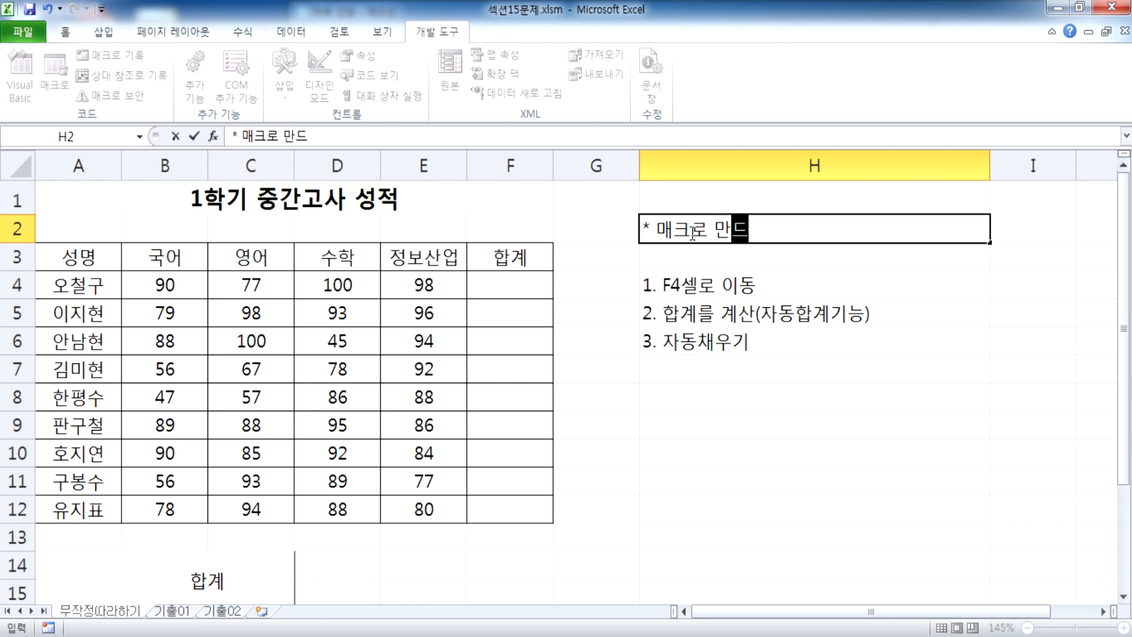
key("Return")
Step: Enter the note "* 매크로 만든 것을 단추나 도형에 연결" in H10
key("Down")
key("Down")
key("Down")
key("Down")
key("Down")
key("Down")
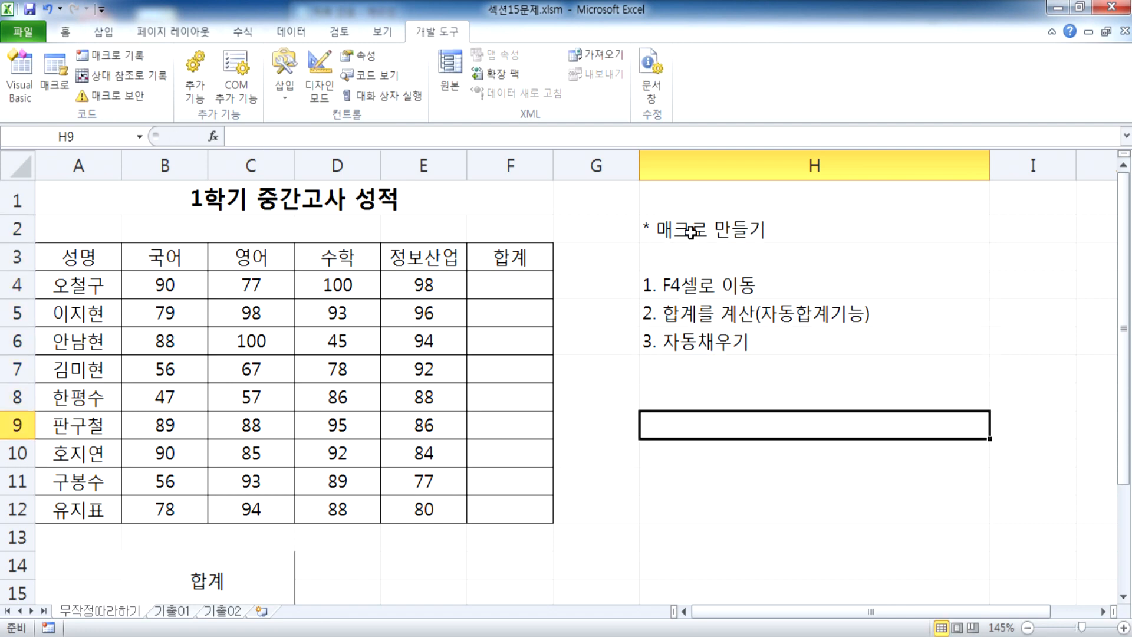
key("Down")
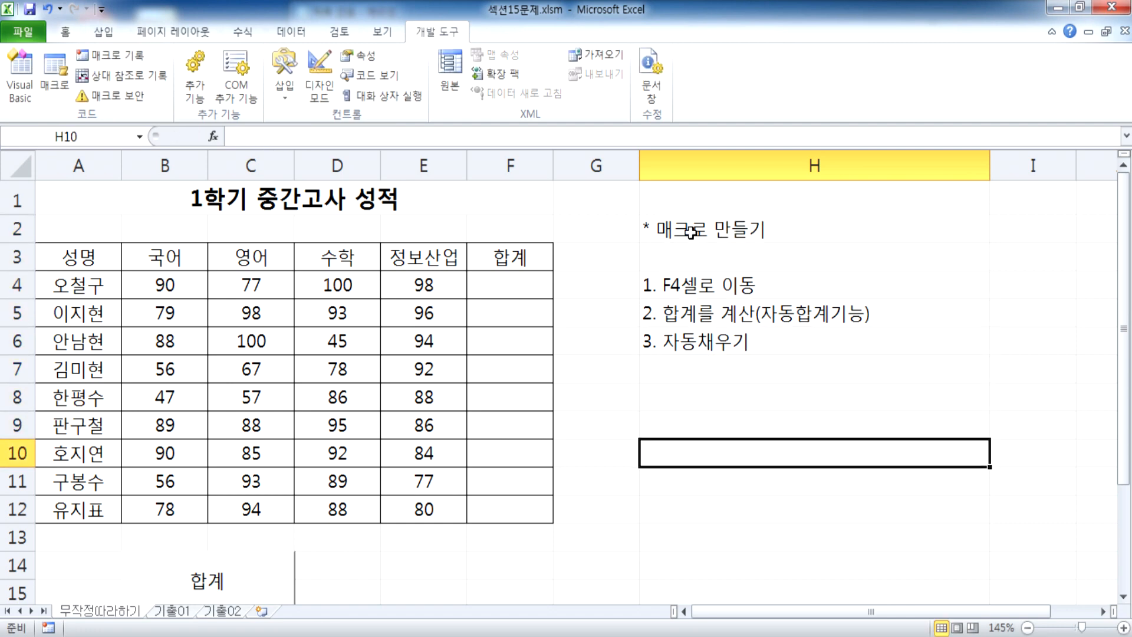
type("* 매크")
type("로")
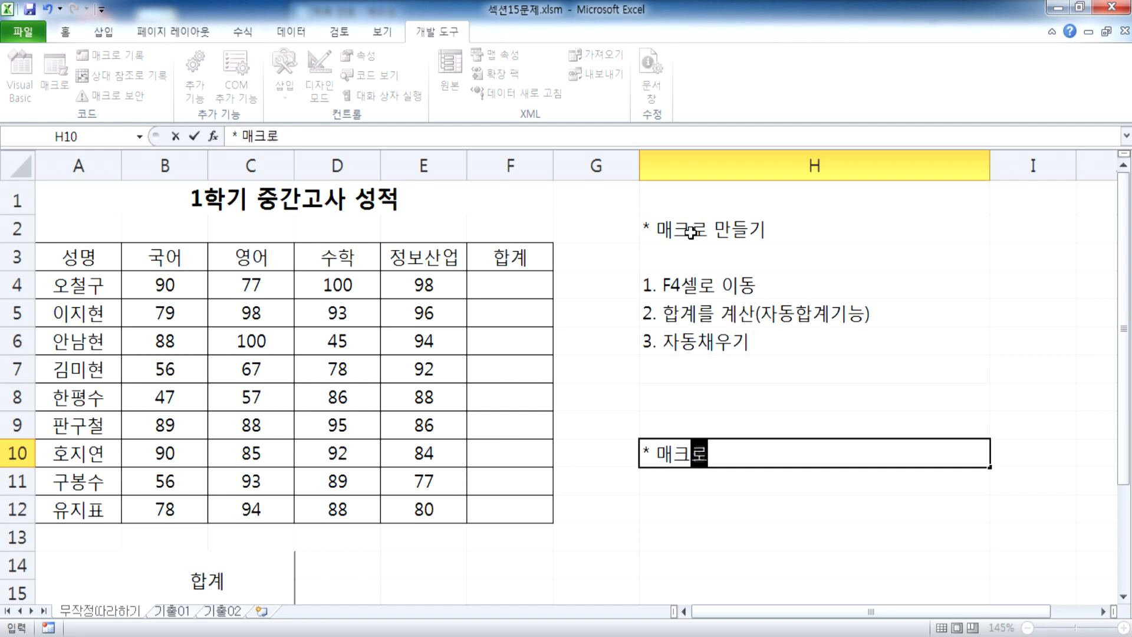
type(" 만든 것")
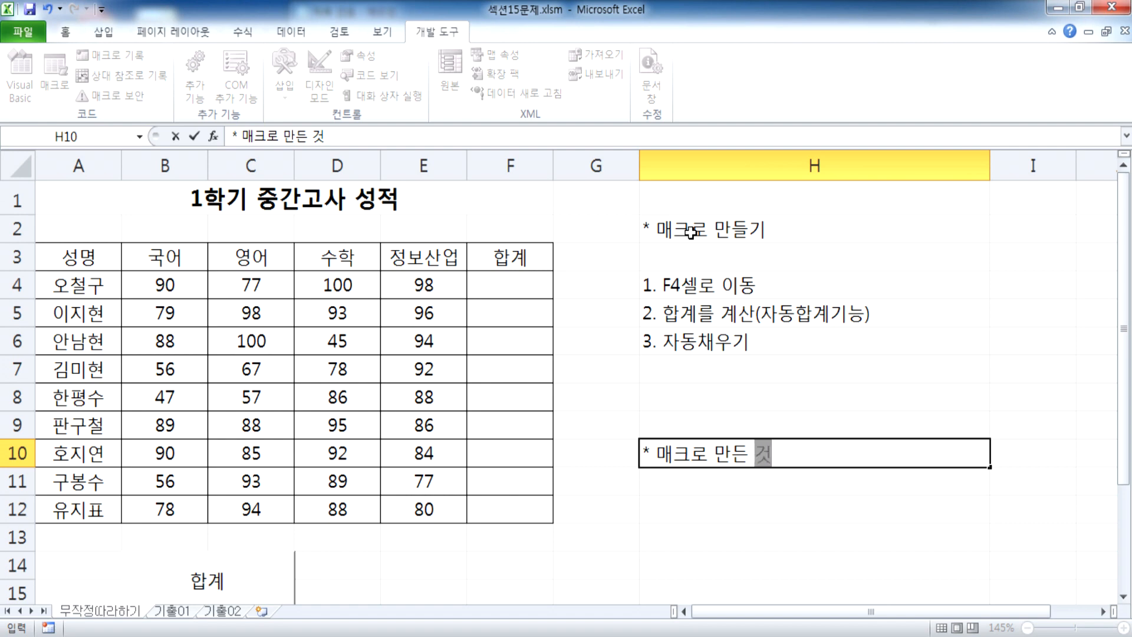
type("을 단추")
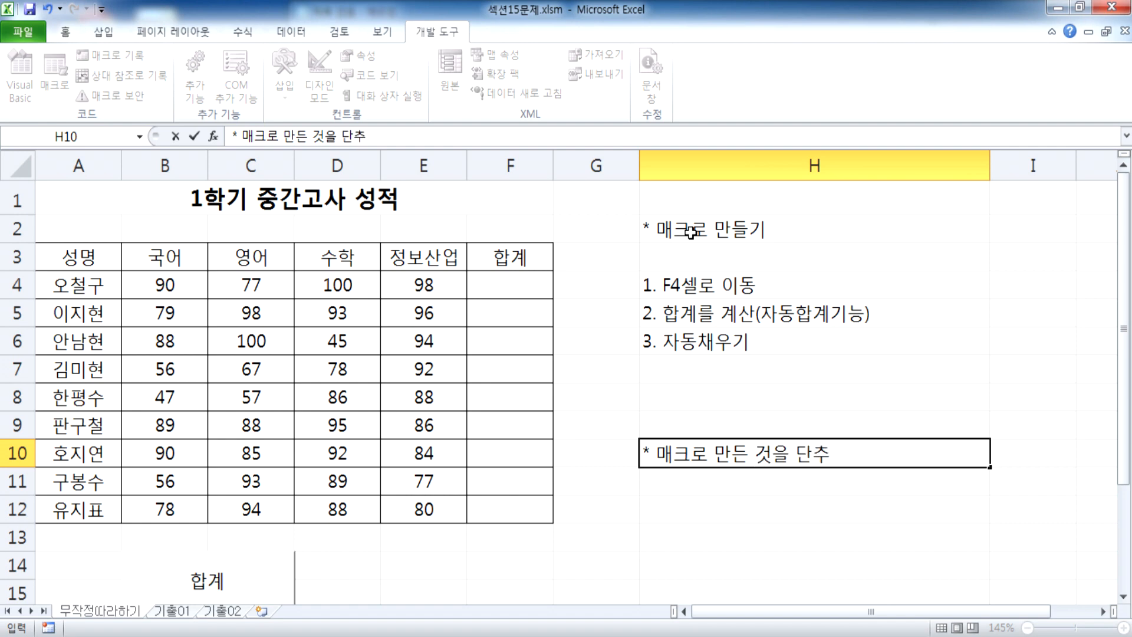
type("나 도형ㅇ에 연결")
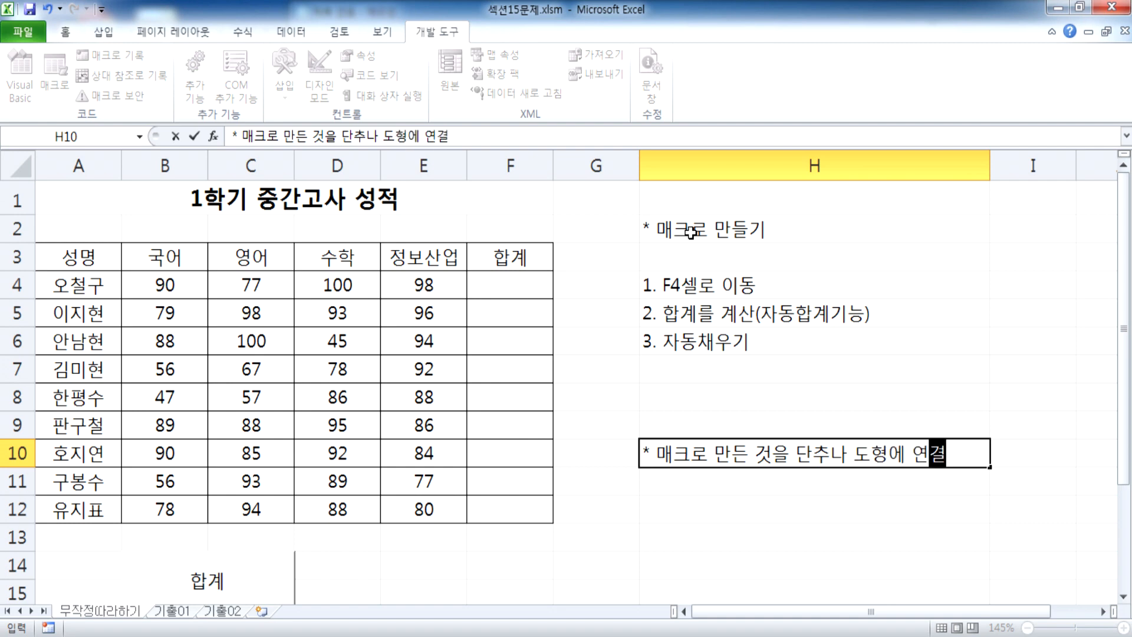
key("Return")
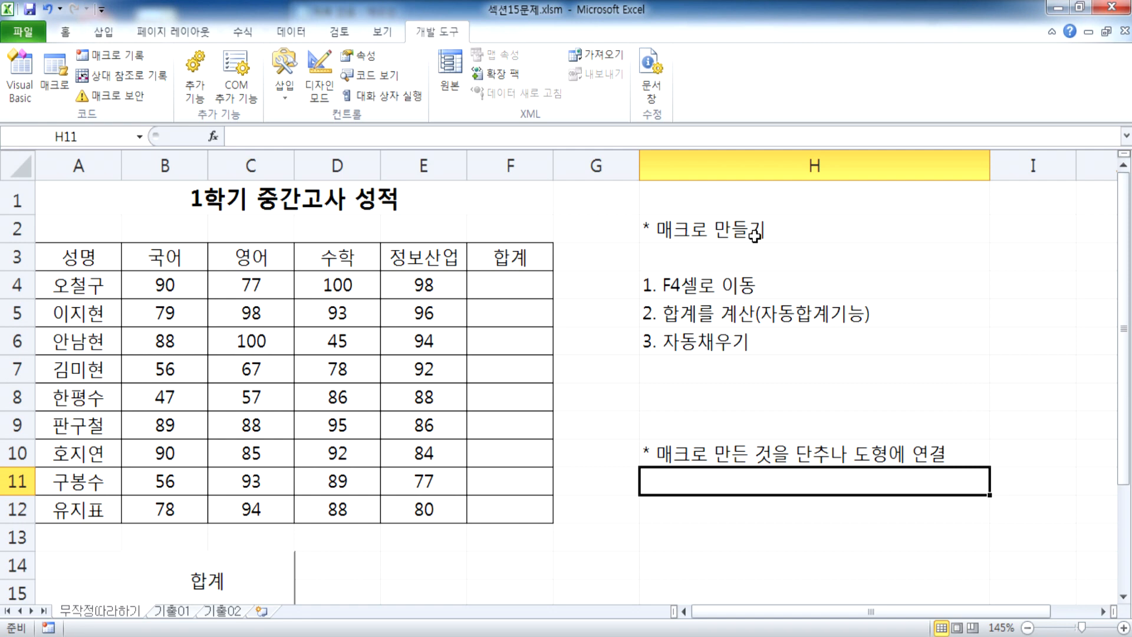
Step: Enter "0. 개발도구 매크로 작성" in H3 as the step before "1. F4셀로 이동"
left_click(679, 255)
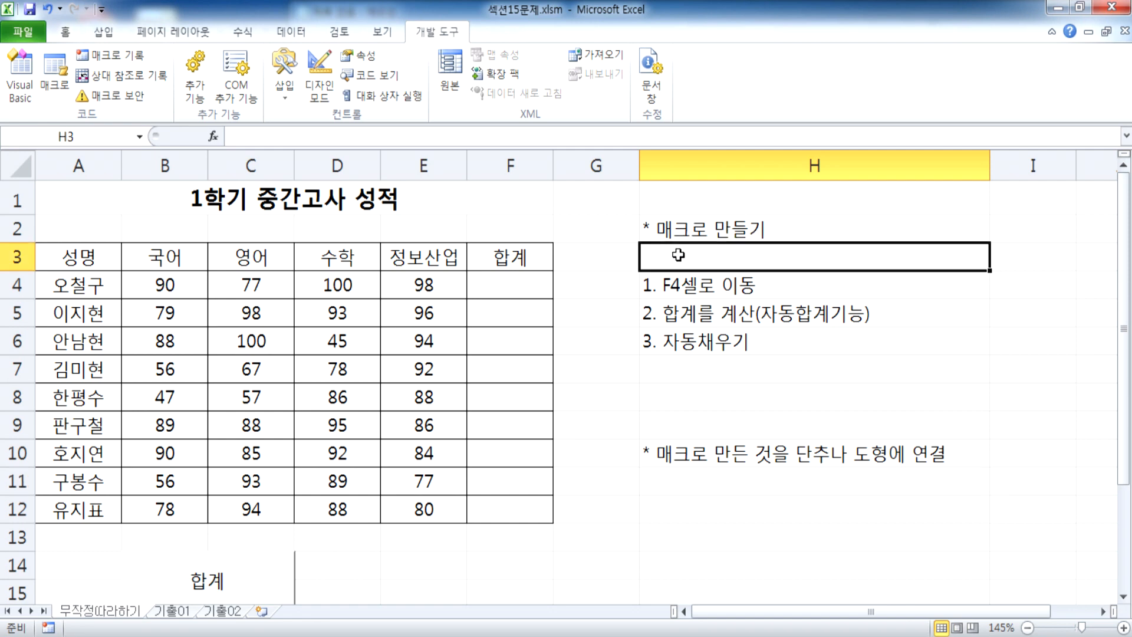
type("0.")
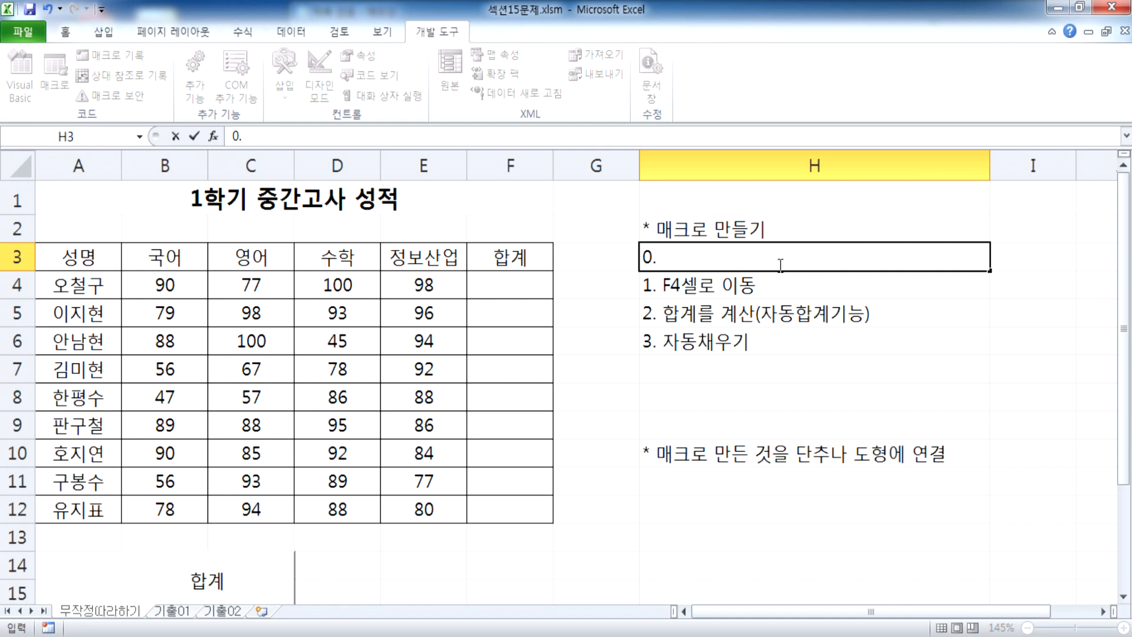
type(" 개랍ㄹ")
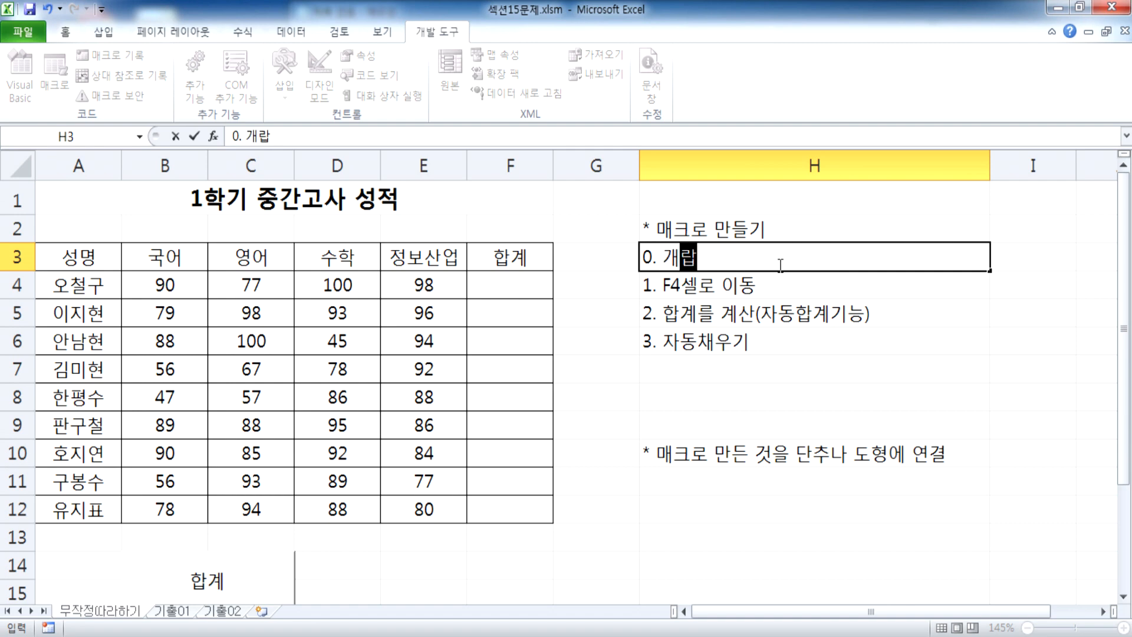
key("BackSpace")
key("BackSpace")
type("발도구 ")
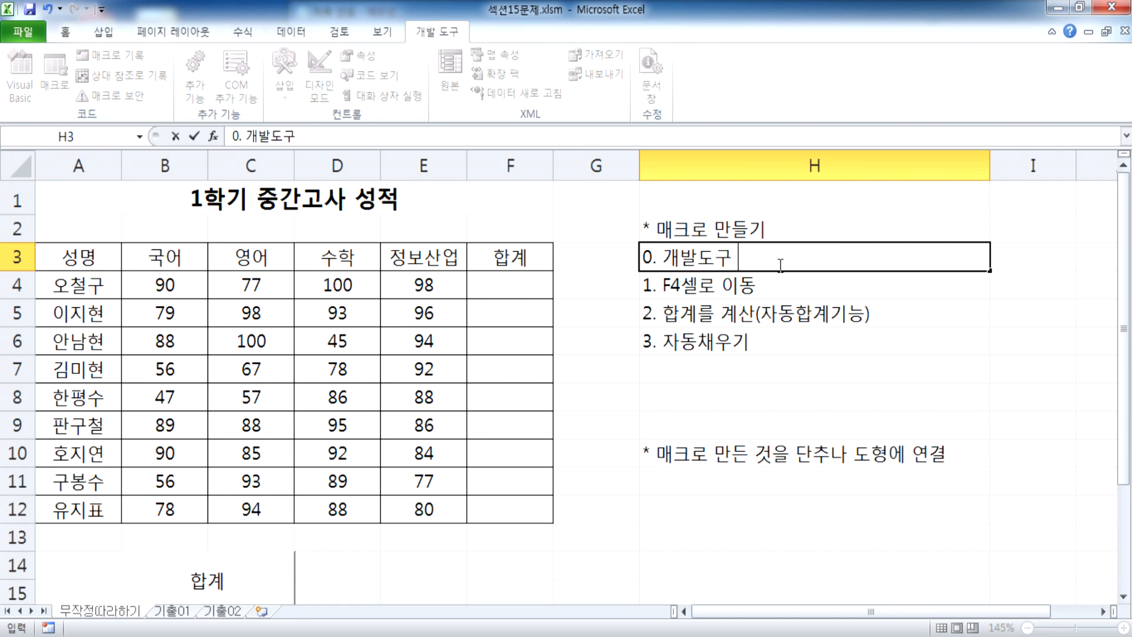
type("매크로 잤")
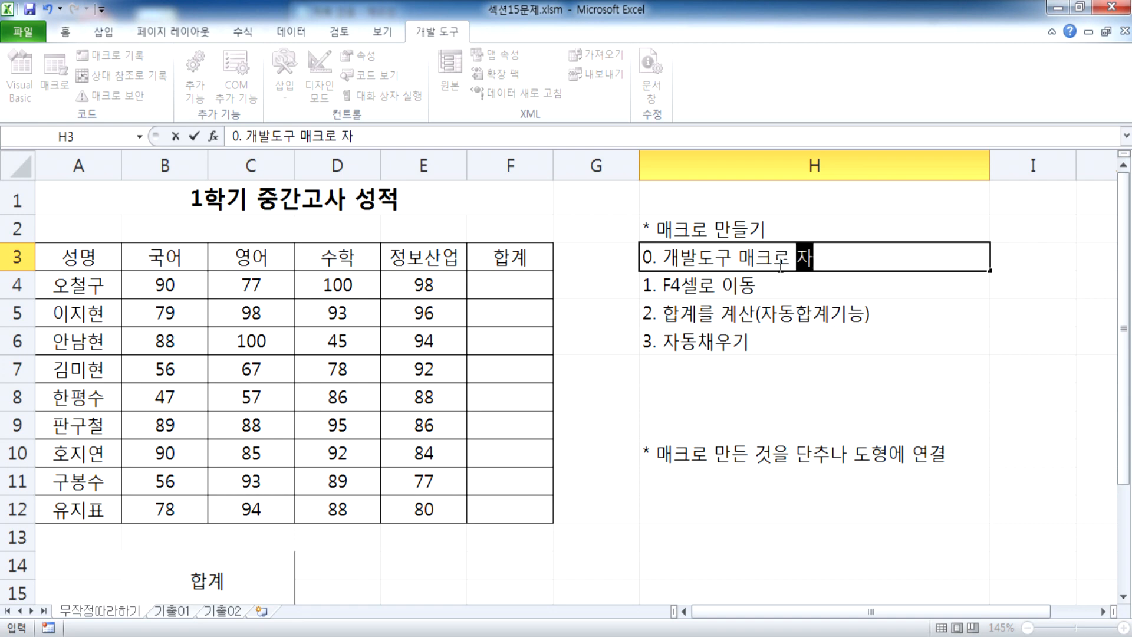
type("성")
key("Return")
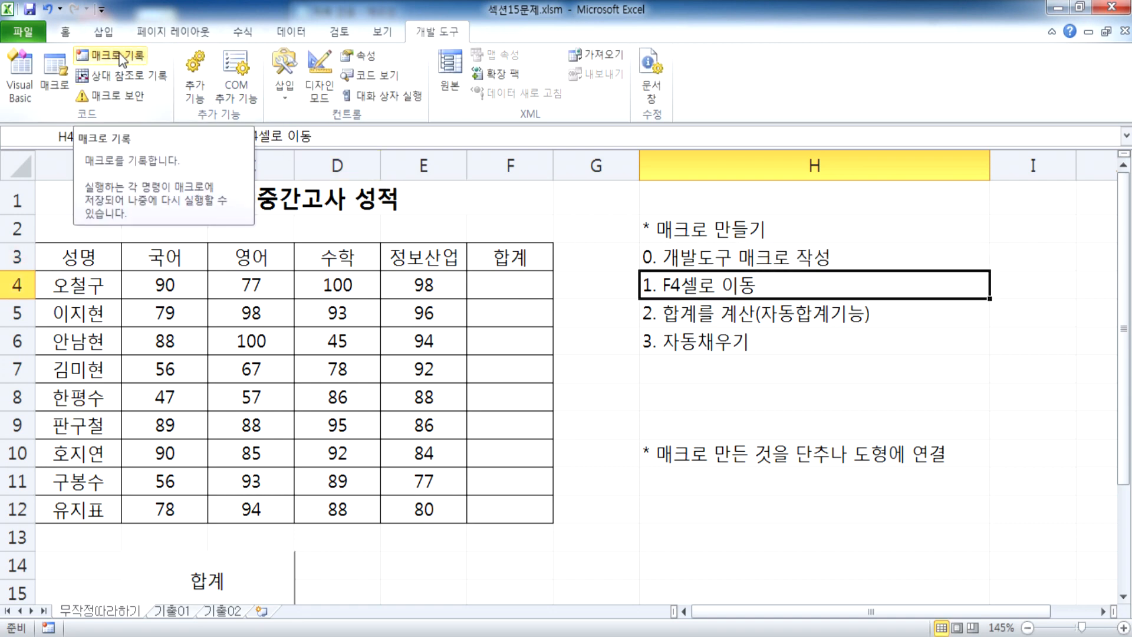
Step: Replace the word 작성 with 기록 in H3 so the line reads "0. 개발도구 매크로 기록"
left_click(793, 254)
key("F2")
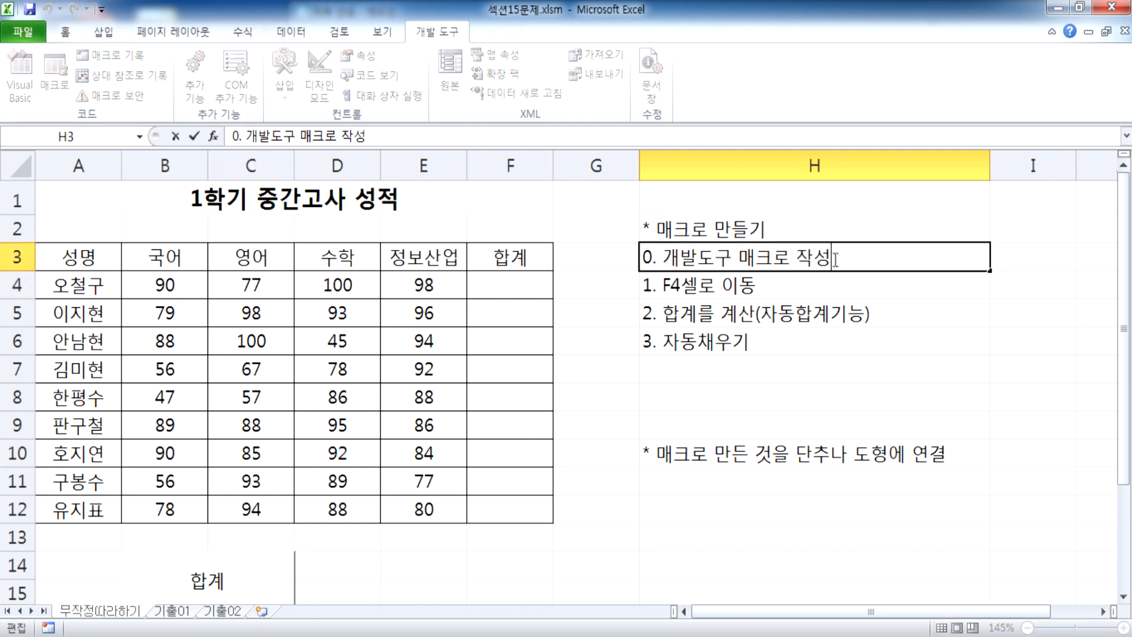
double_click(805, 258)
type("기록")
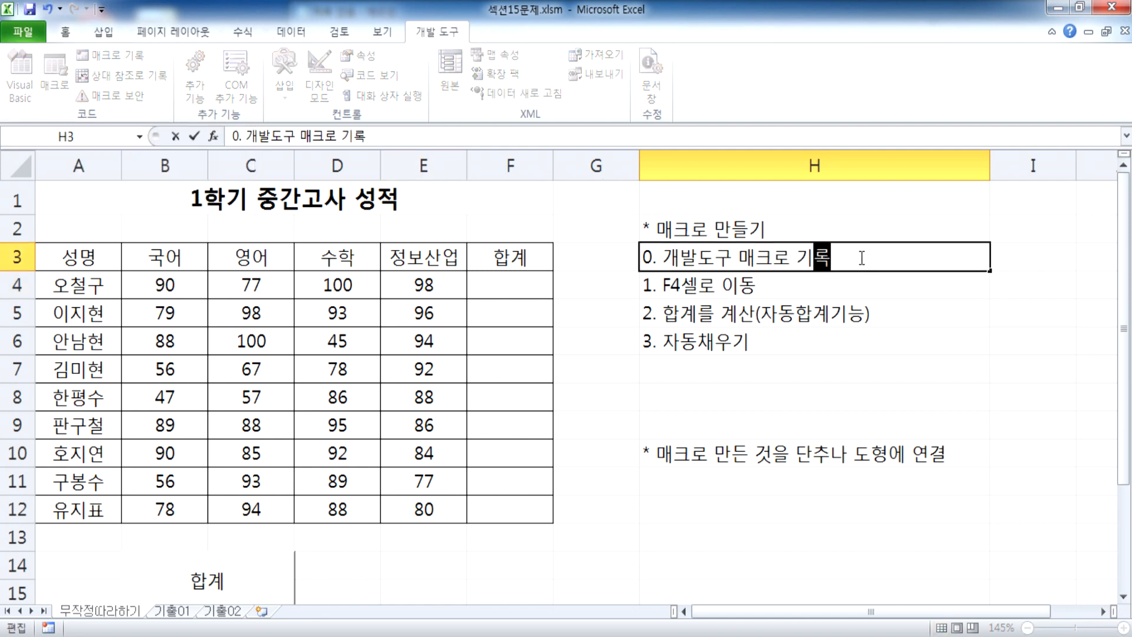
key("Return")
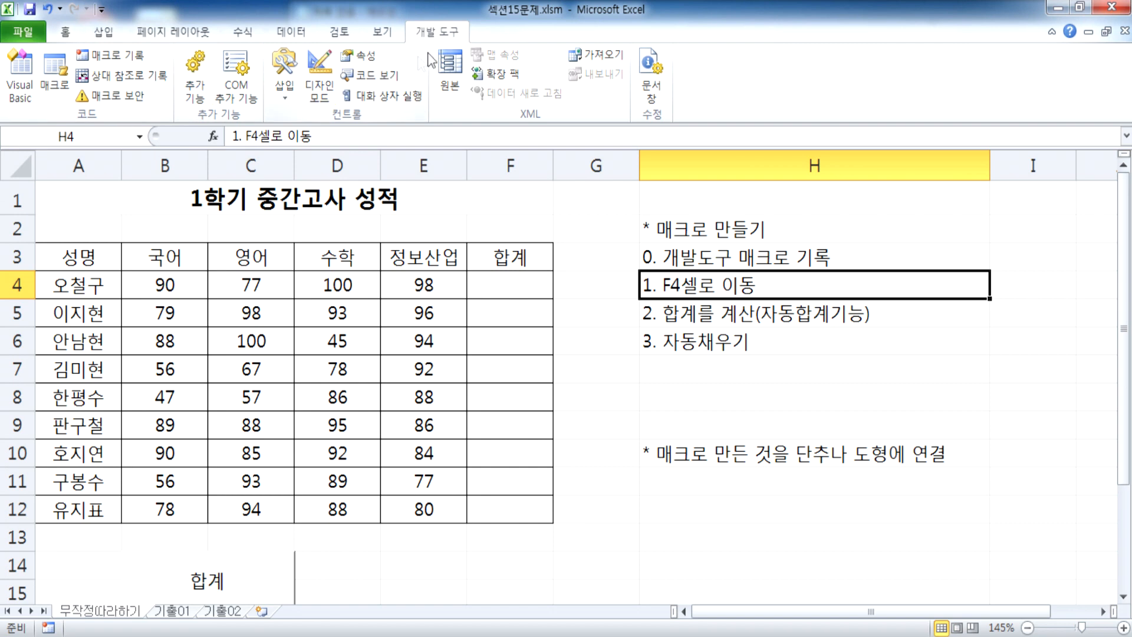
Step: Start recording a new macro named 합계, stored in the current workbook (현재 통합 문서)
left_click(116, 55)
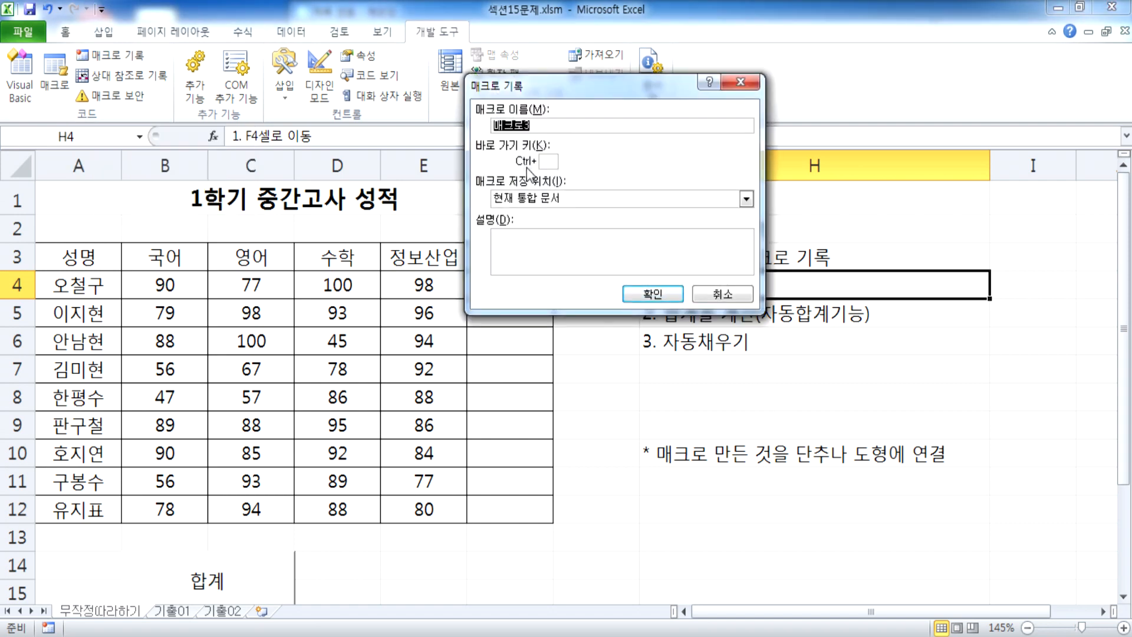
type("ㅎ하")
key("BackSpace")
key("BackSpace")
key("BackSpace")
type("합ㄱㅖ")
left_click_drag(582, 90, 710, 85)
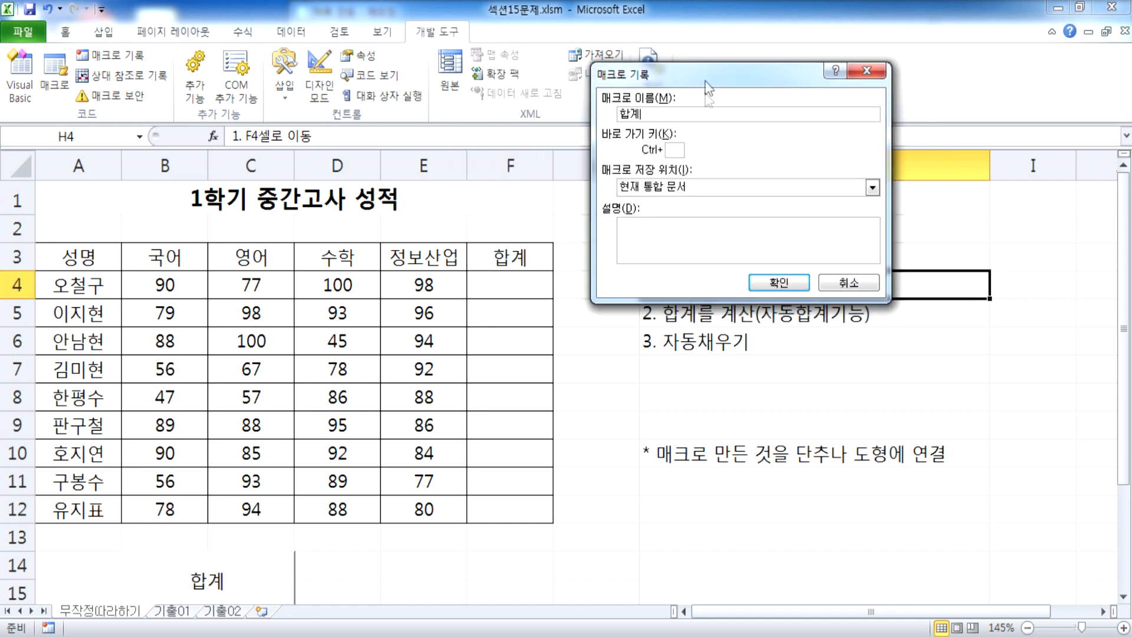
left_click(758, 279)
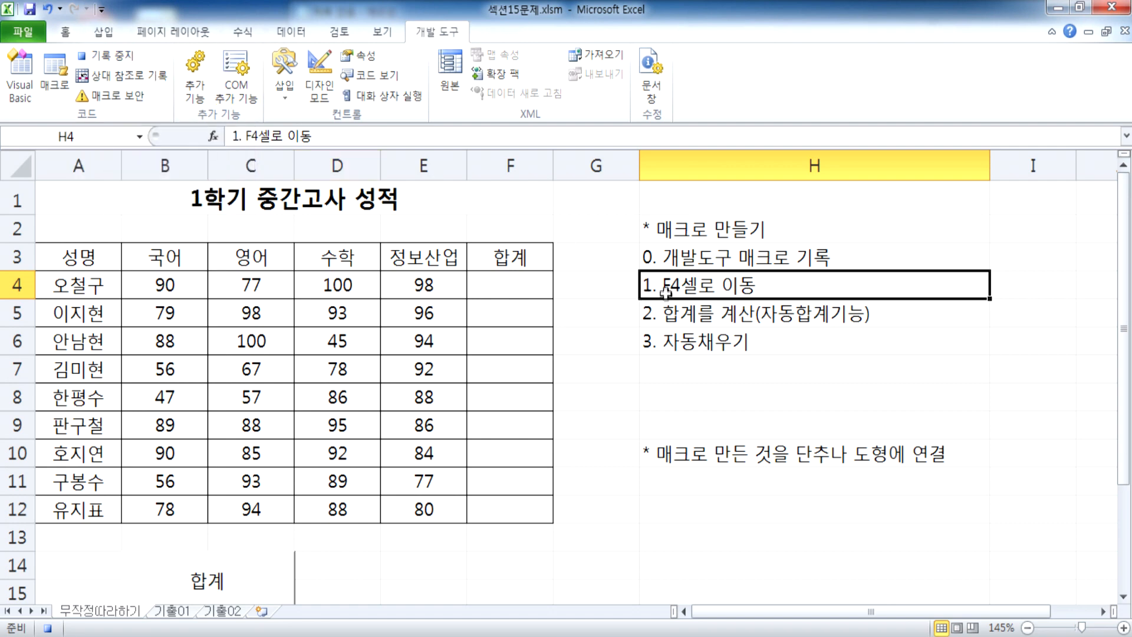
Step: While recording, enter the sum of B4:E4 into F4 with AutoSum
left_click(512, 276)
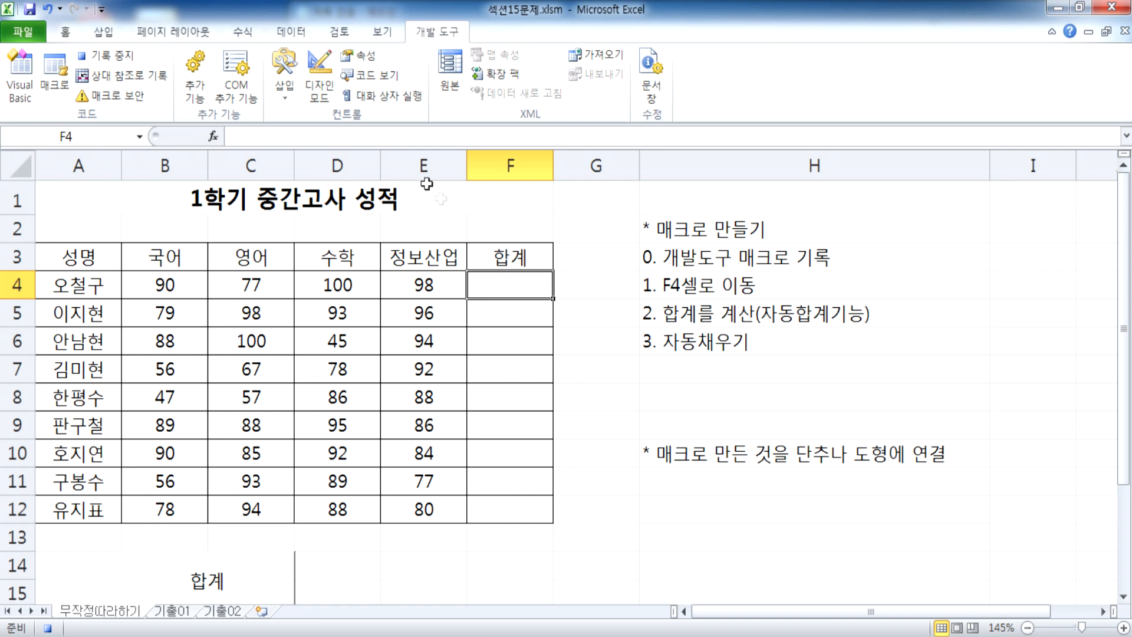
left_click(240, 34)
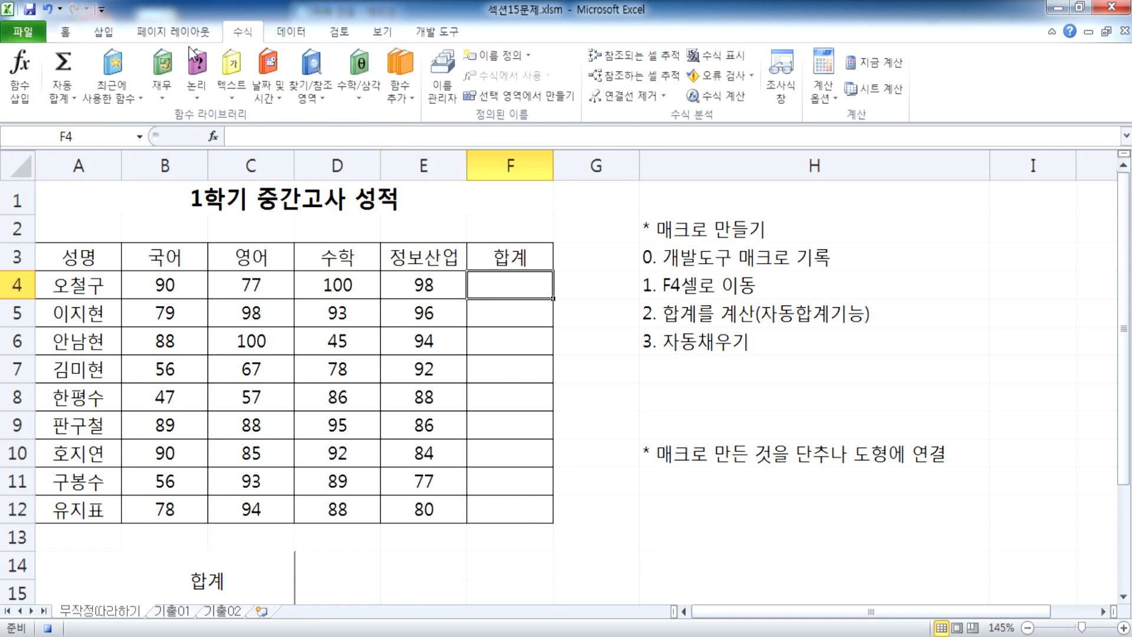
left_click(66, 63)
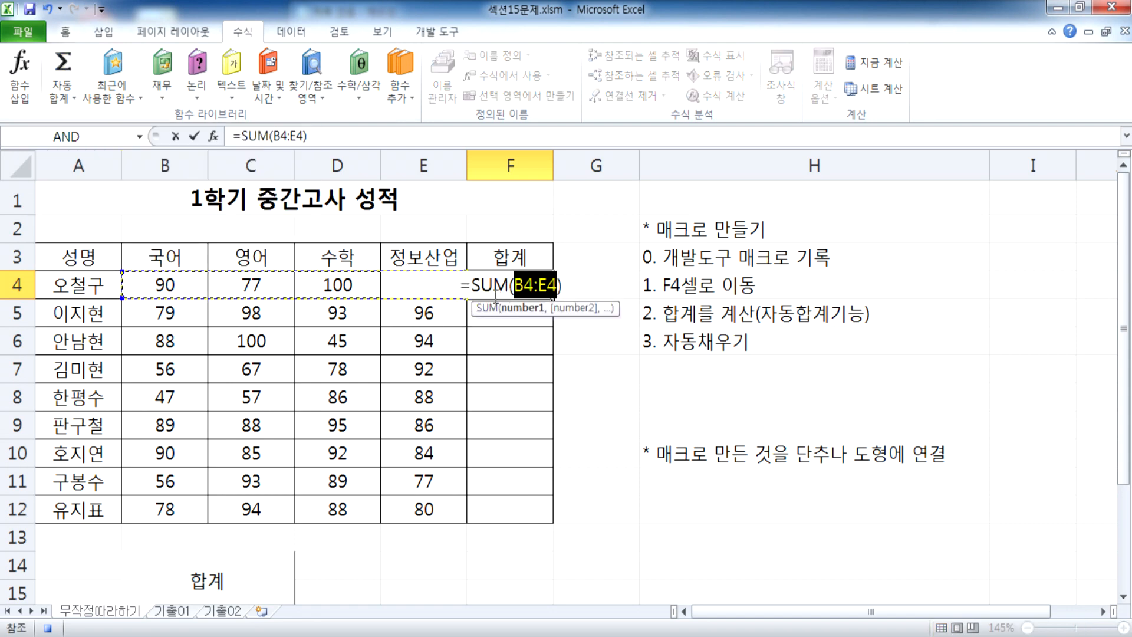
key("Return")
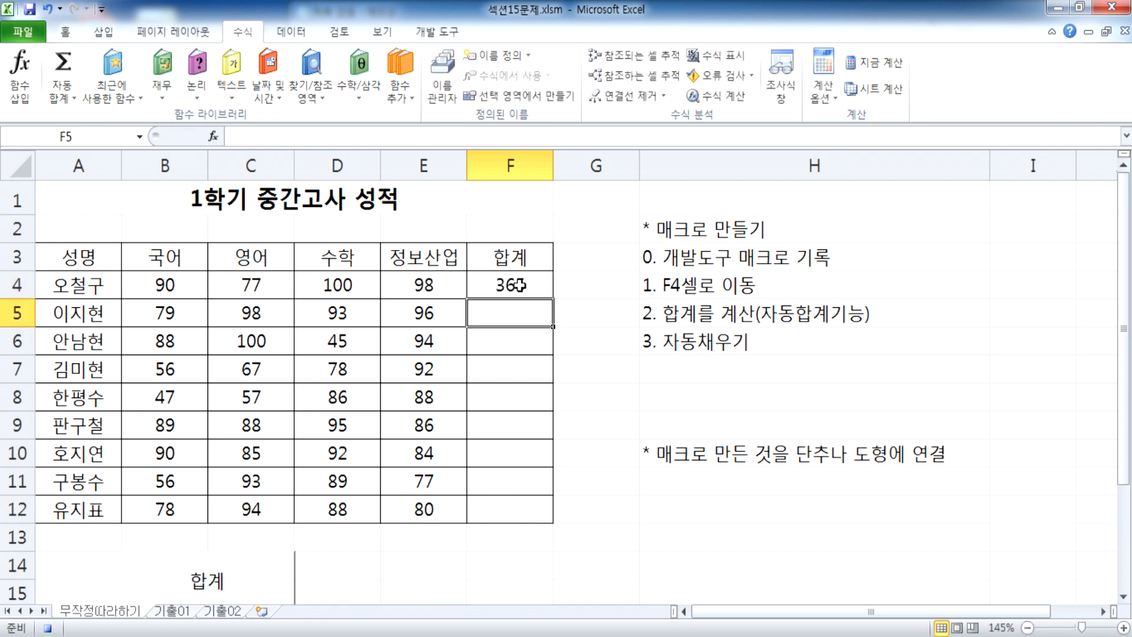
Step: Fill the total formula in F4 down through F12, select G4, and stop the macro recording
left_click(517, 288)
left_click_drag(553, 299, 547, 512)
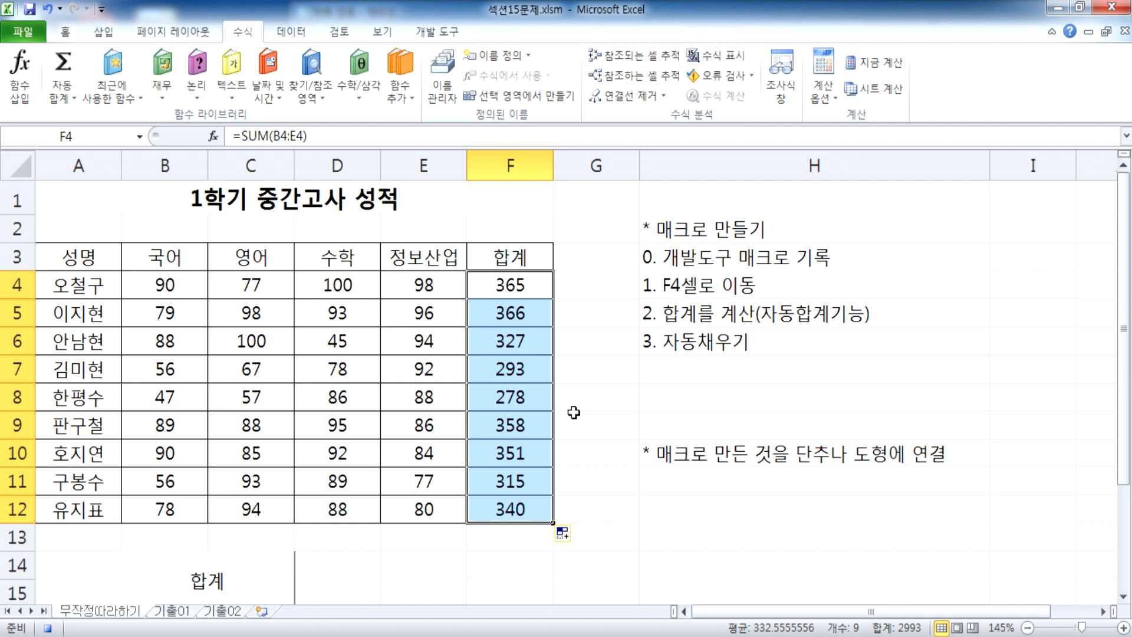
left_click(577, 283)
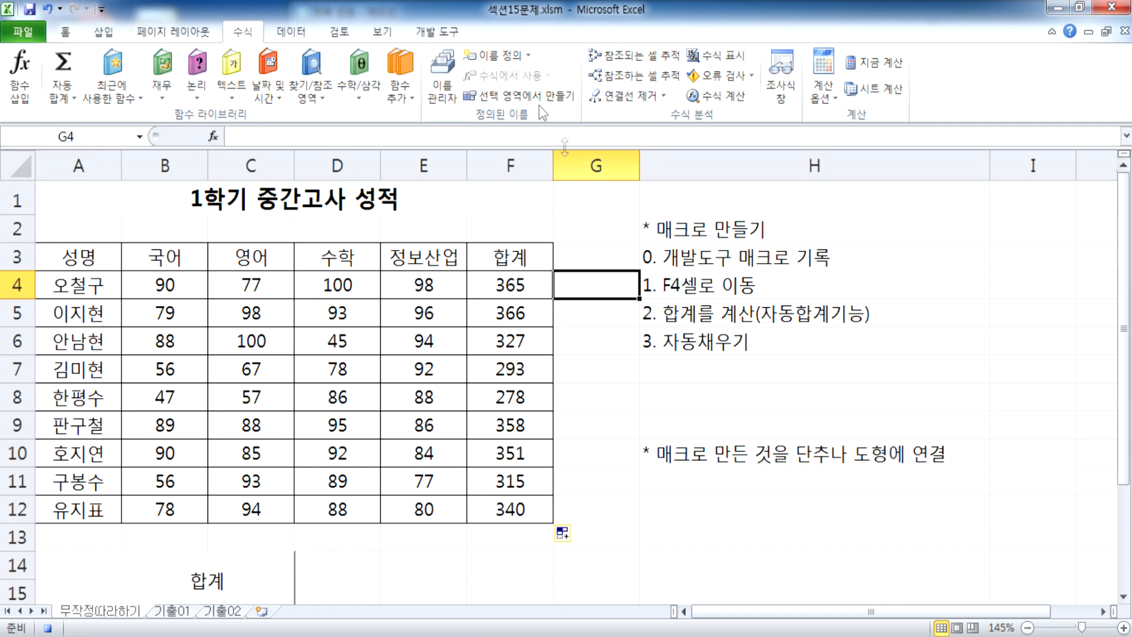
left_click(439, 32)
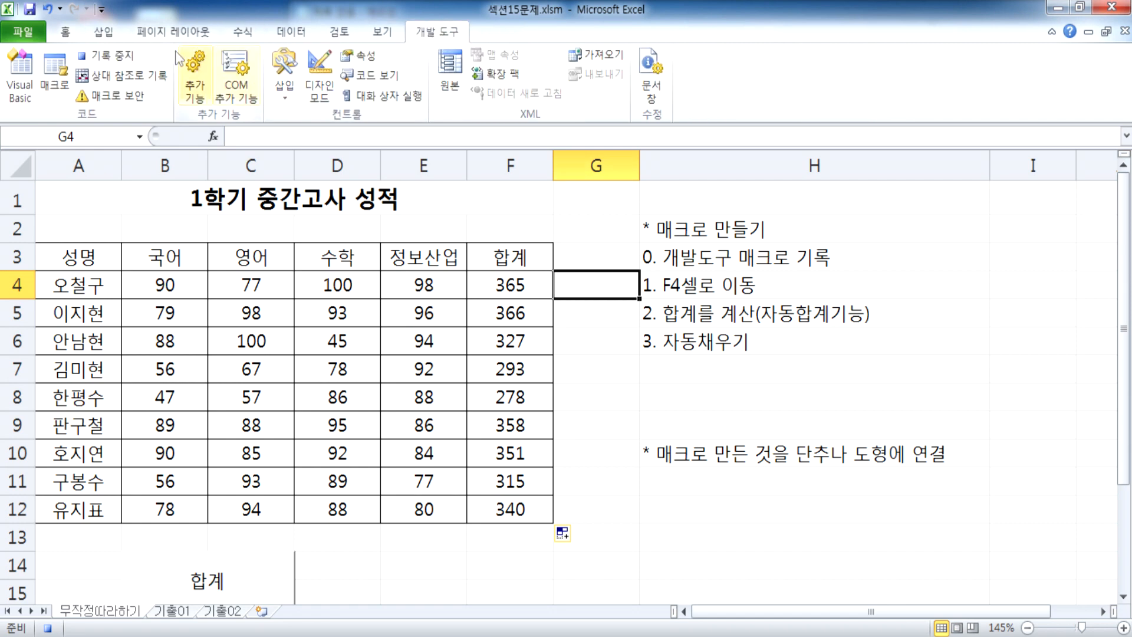
left_click(108, 58)
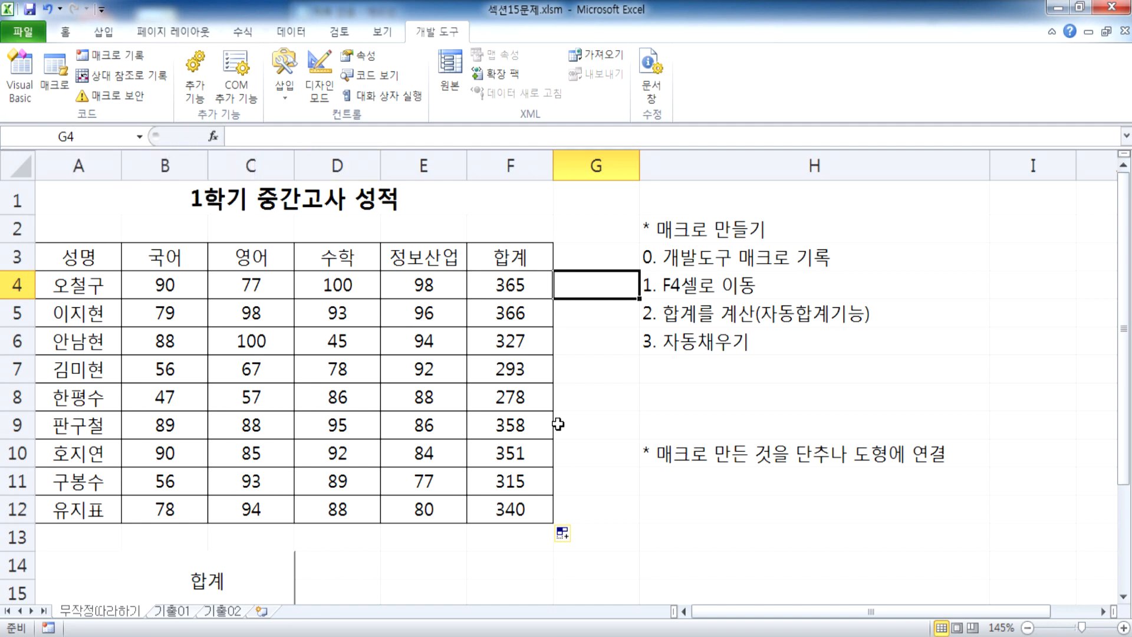
Step: Enter the note "4. 기록중지" in cell H7 below the other macro steps
left_click(798, 378)
type("4.")
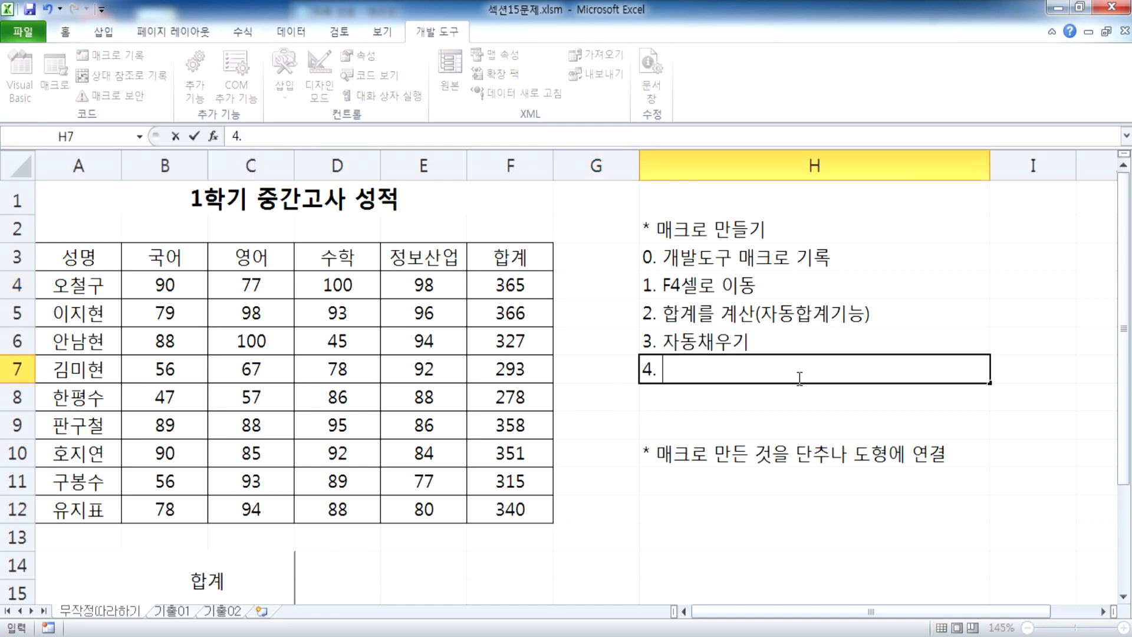
type(" 기록중ㅈㅣ")
key("Return")
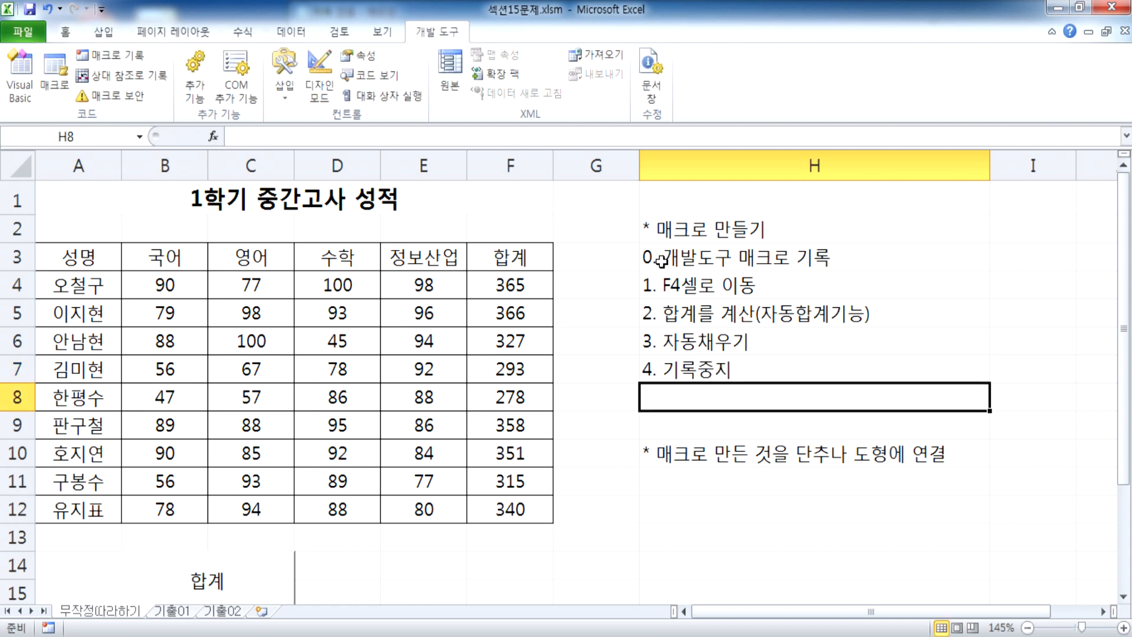
Step: Edit the note in H3 to read "0. 개발도구 > 매크로 기록"
double_click(731, 260)
type(">")
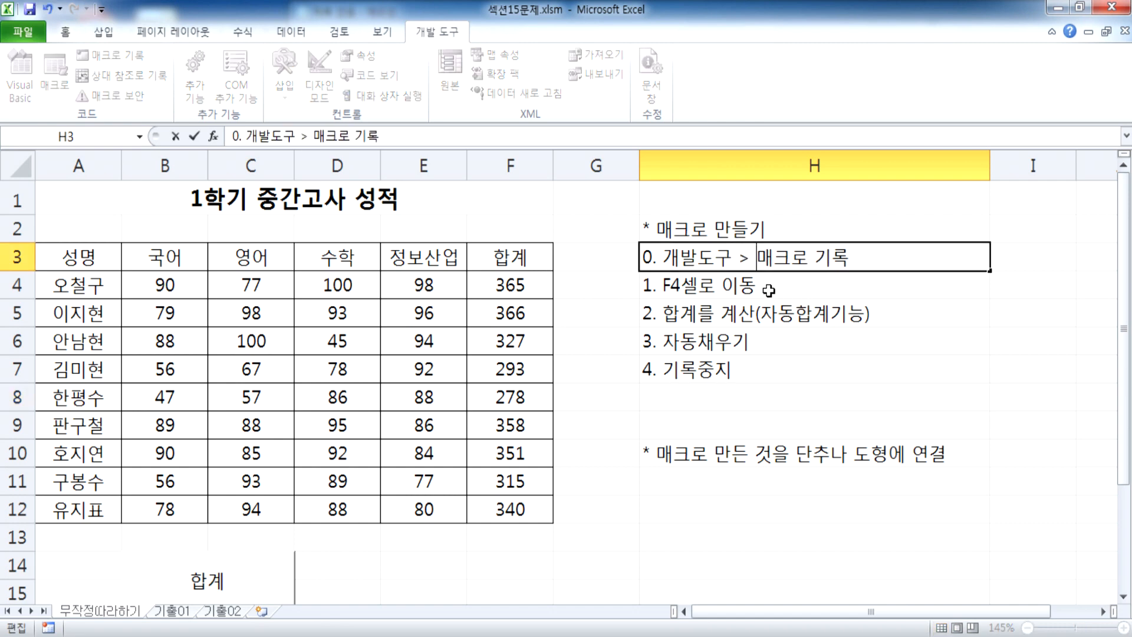
left_click(670, 386)
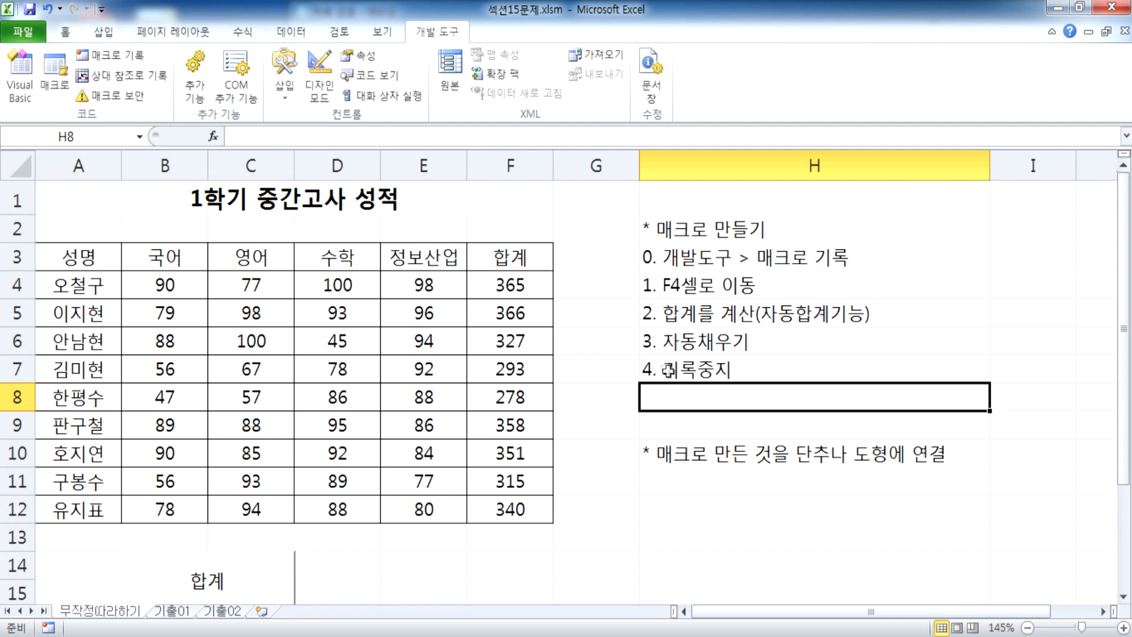
Step: Edit the note in H7 to read "4. 개발도구 > 기록중지"
left_click(750, 376)
type("개ㅂ")
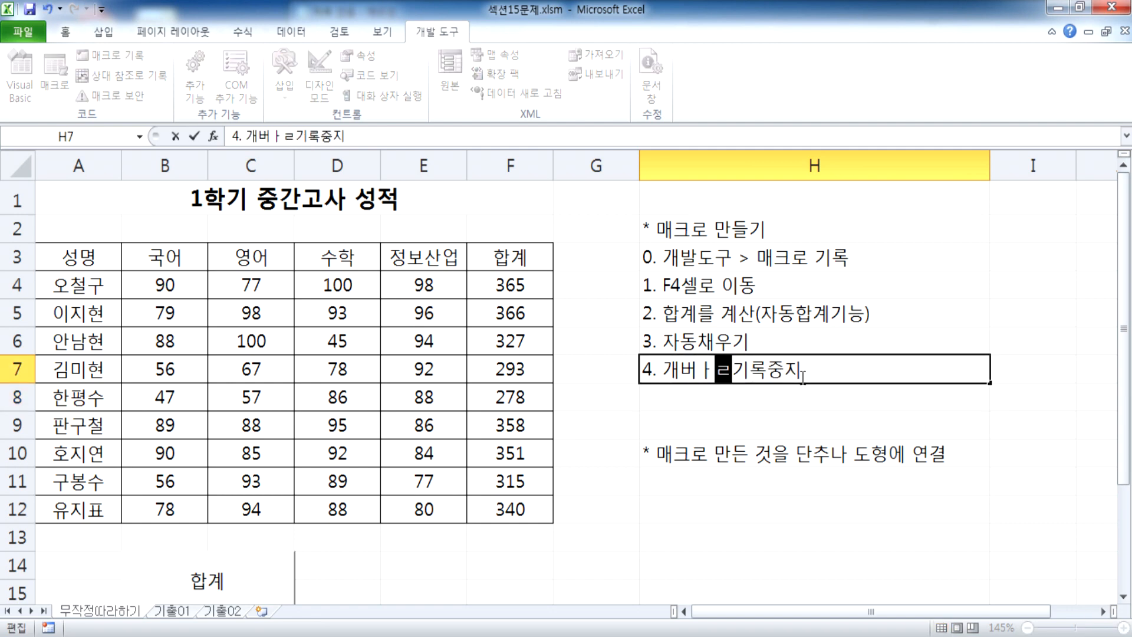
type("발도구 >")
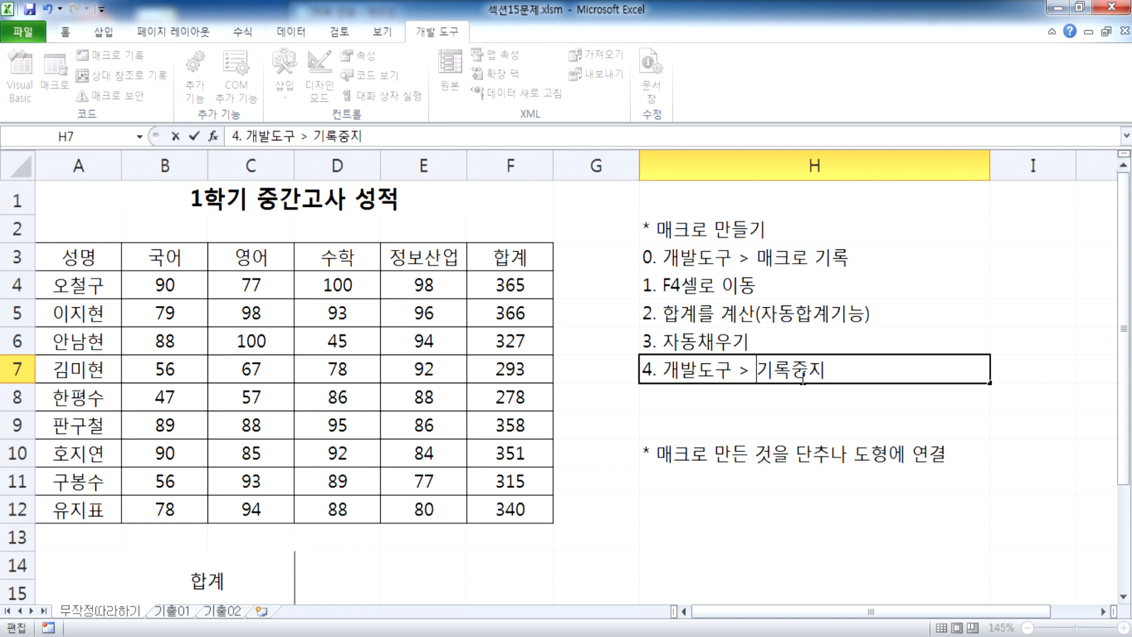
key("Return")
left_click(766, 370)
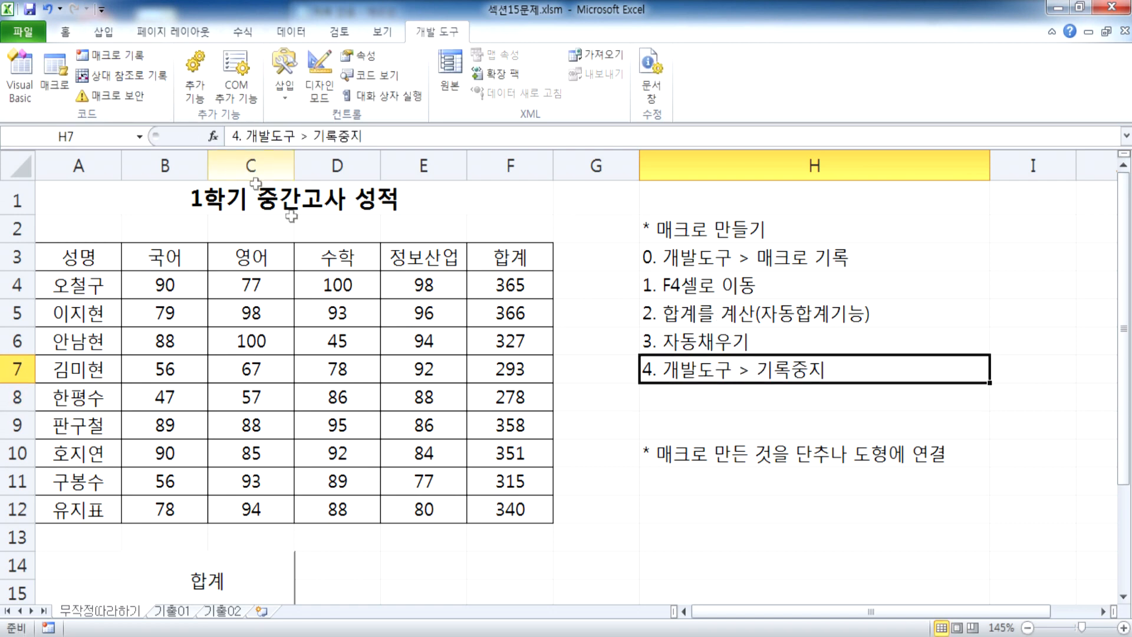
Step: Review the macro notes in H3:H7, the totals in F4:F12, and the 합계 button beneath the table
left_click_drag(678, 258, 691, 375)
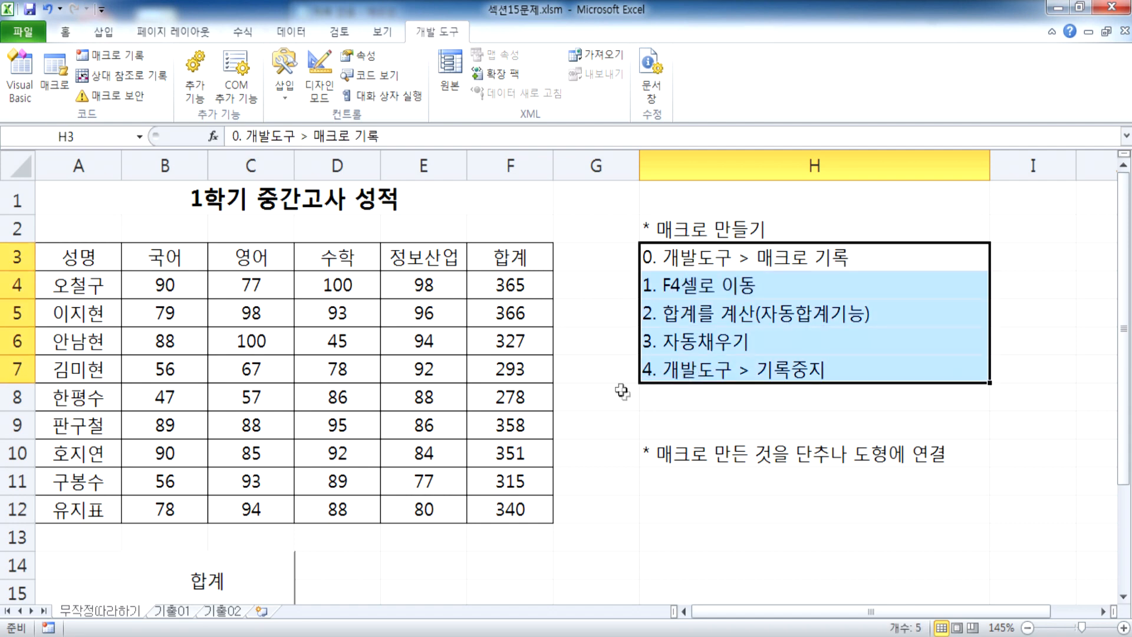
scroll(625, 394, "down", 2)
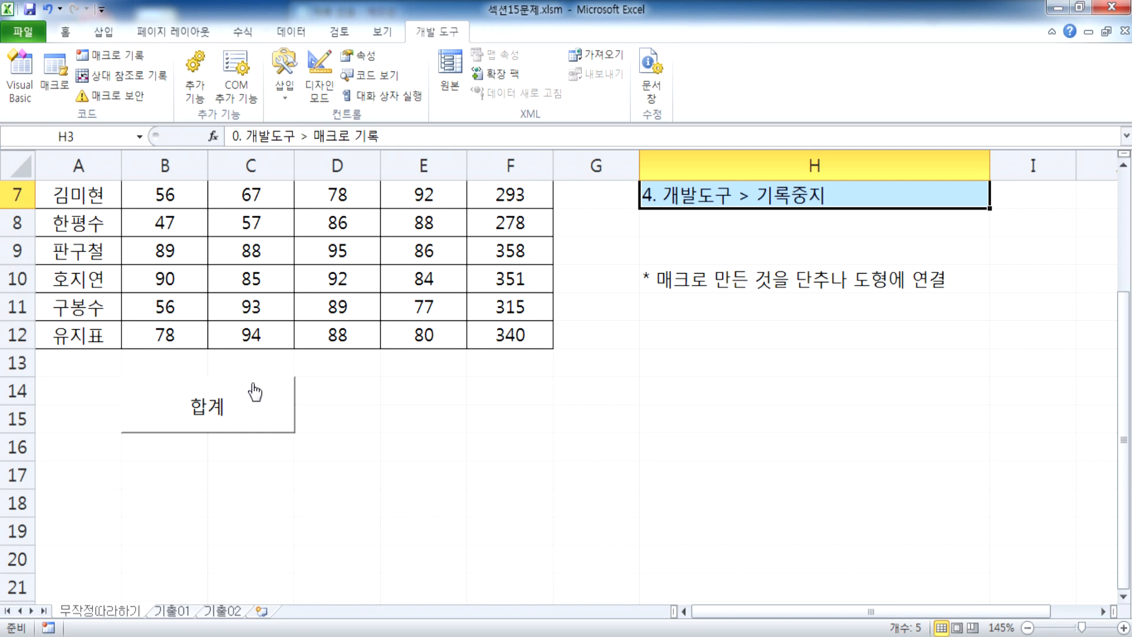
scroll(255, 392, "up", 2)
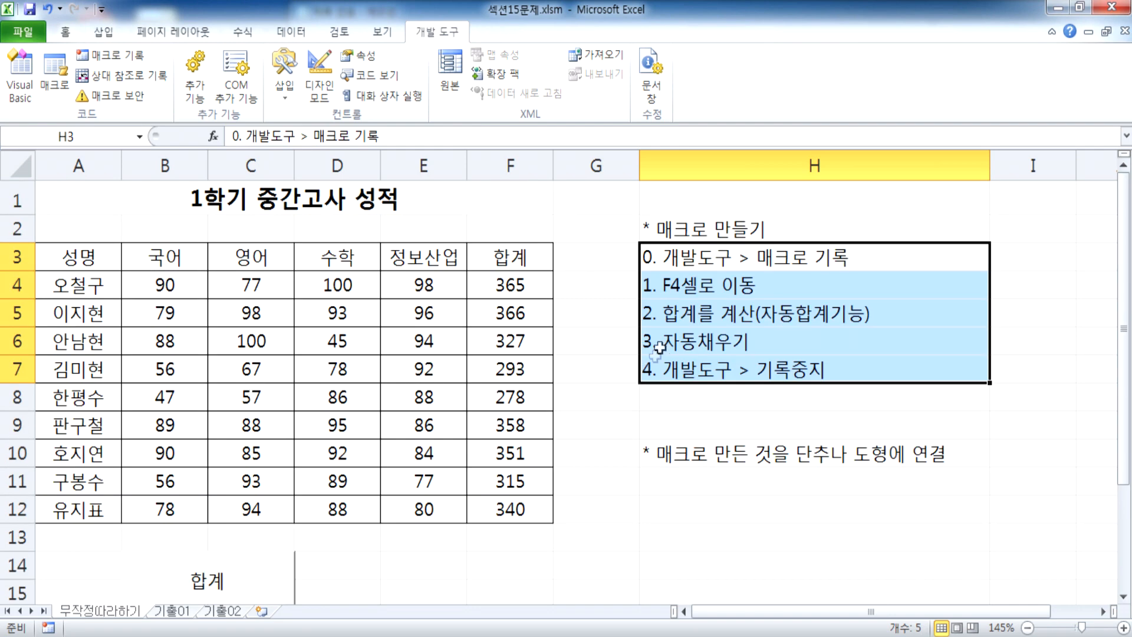
left_click(680, 260)
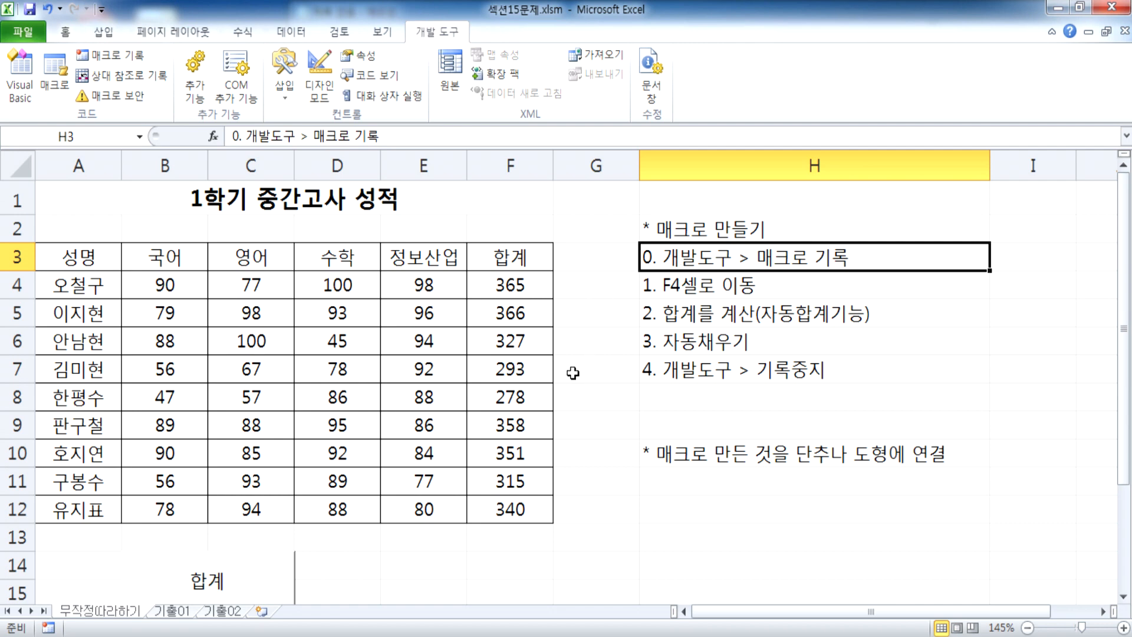
left_click_drag(498, 285, 510, 509)
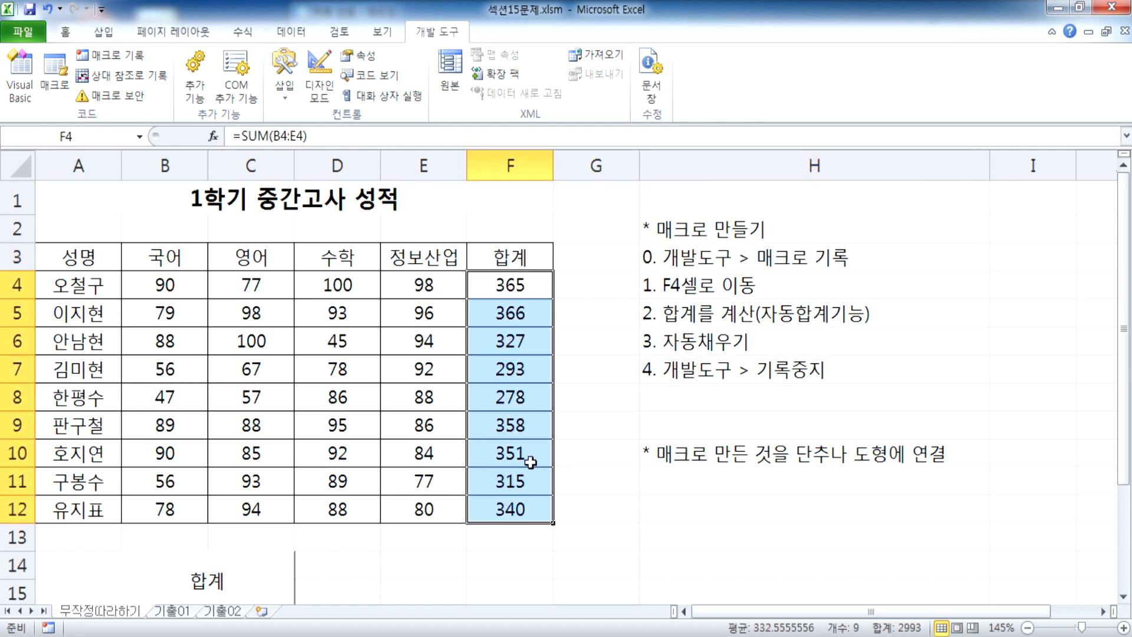
scroll(278, 576, "down", 2)
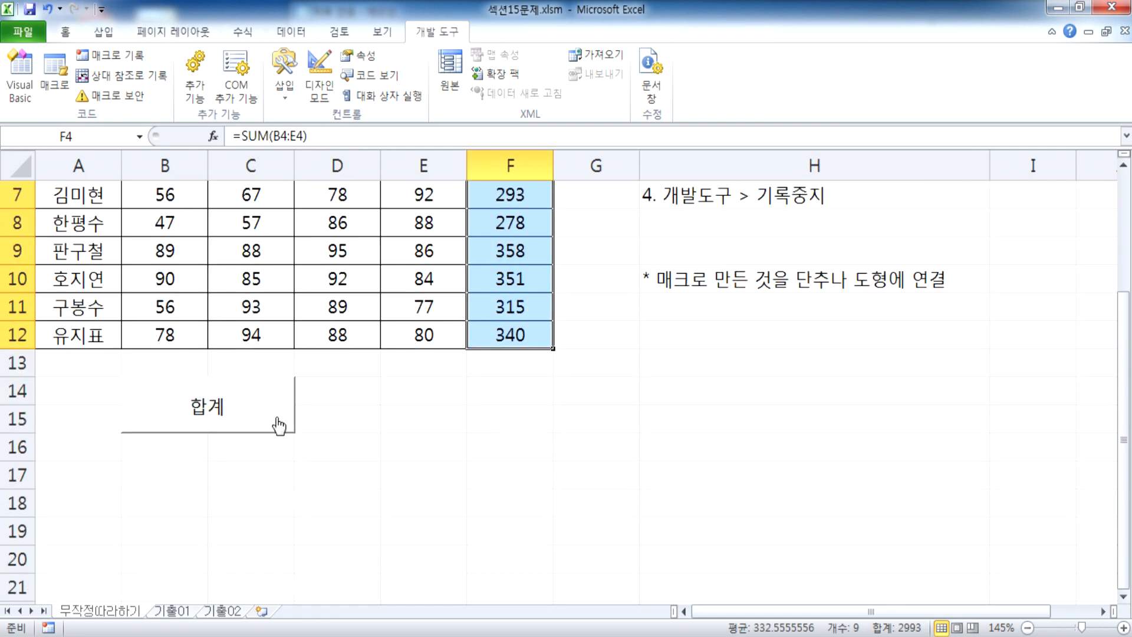
left_click(391, 446)
scroll(606, 447, "up", 2)
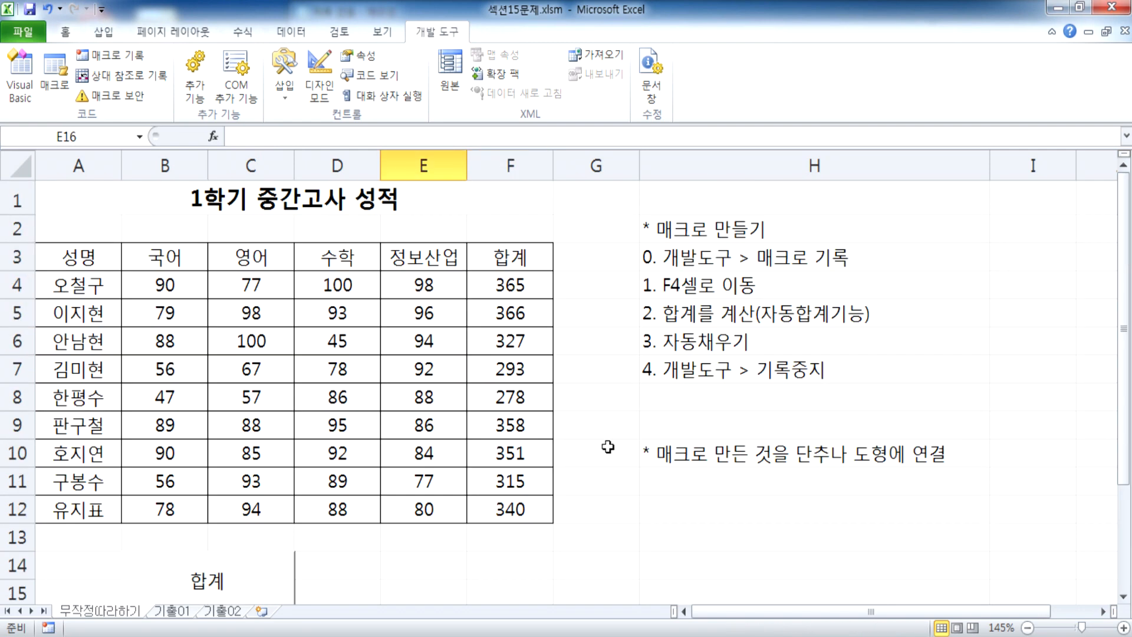
Step: Clear the totals from F4:F12 and select the empty cell E2
left_click_drag(511, 286, 543, 496)
key("Delete")
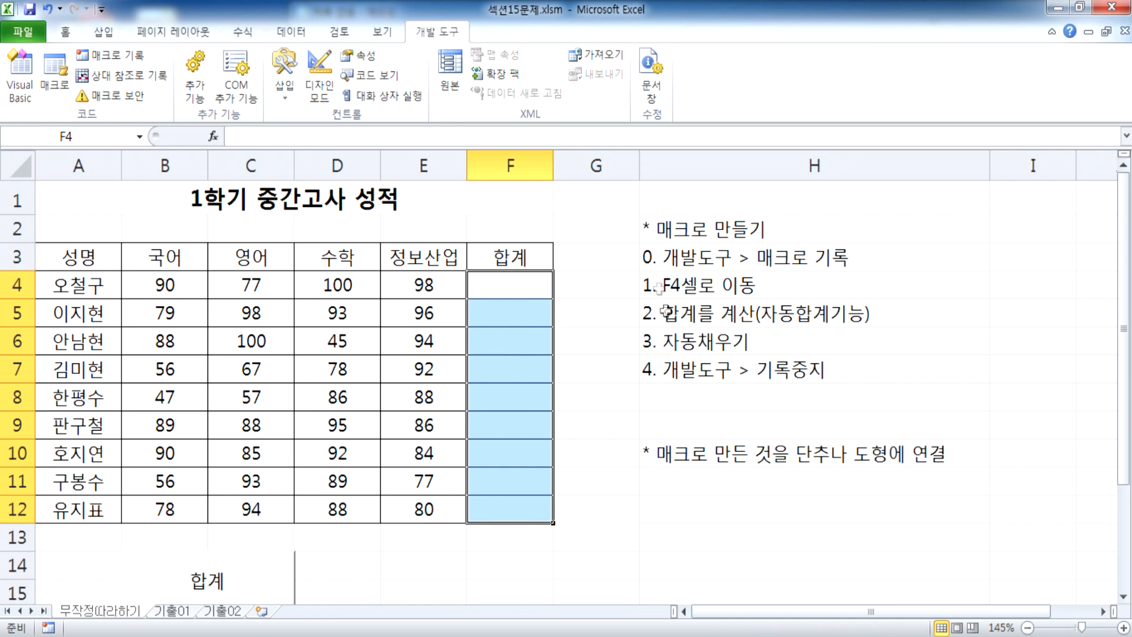
left_click(432, 219)
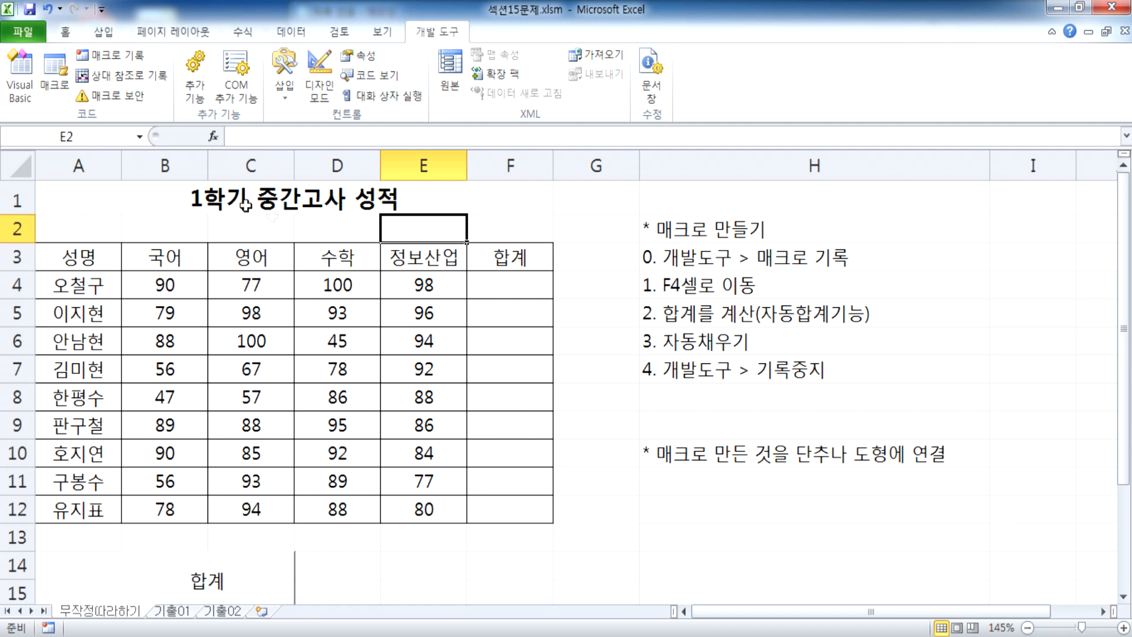
Step: Start recording a macro named 합계, replacing the existing macro of the same name
left_click(112, 55)
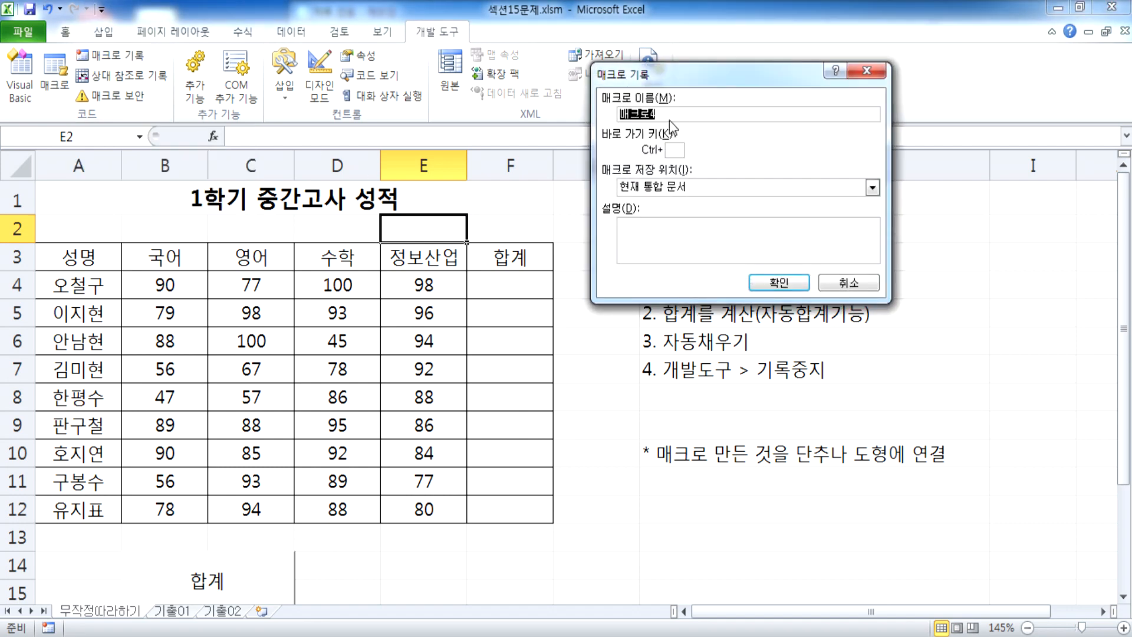
type("ㅎㅂ")
key("BackSpace")
key("BackSpace")
type("합ㄱ")
left_click(763, 286)
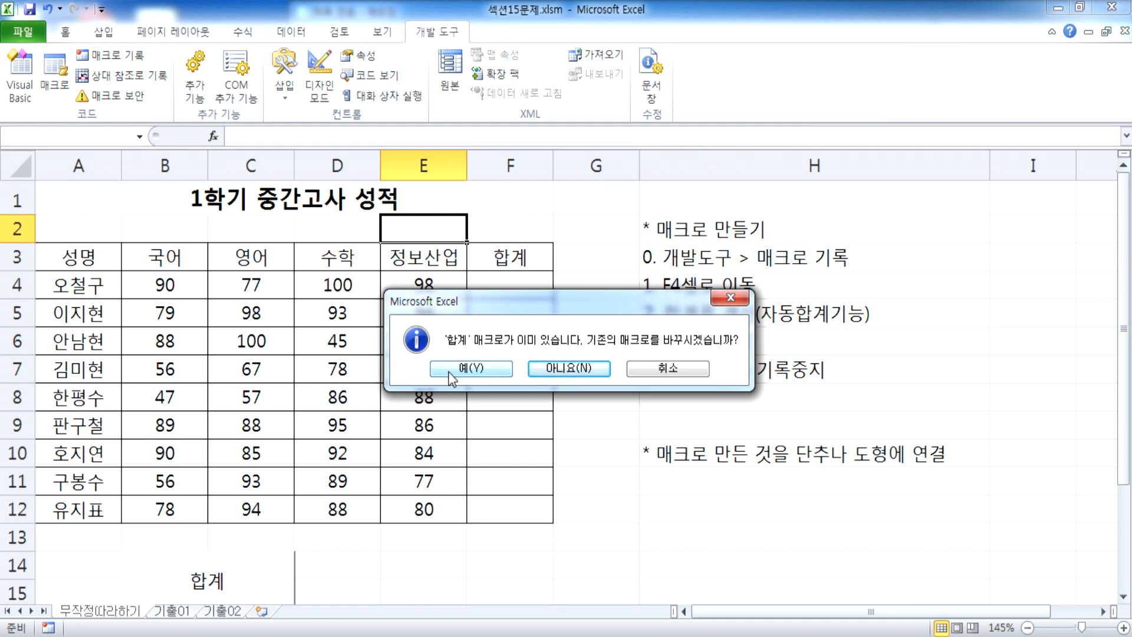
left_click_drag(549, 305, 740, 169)
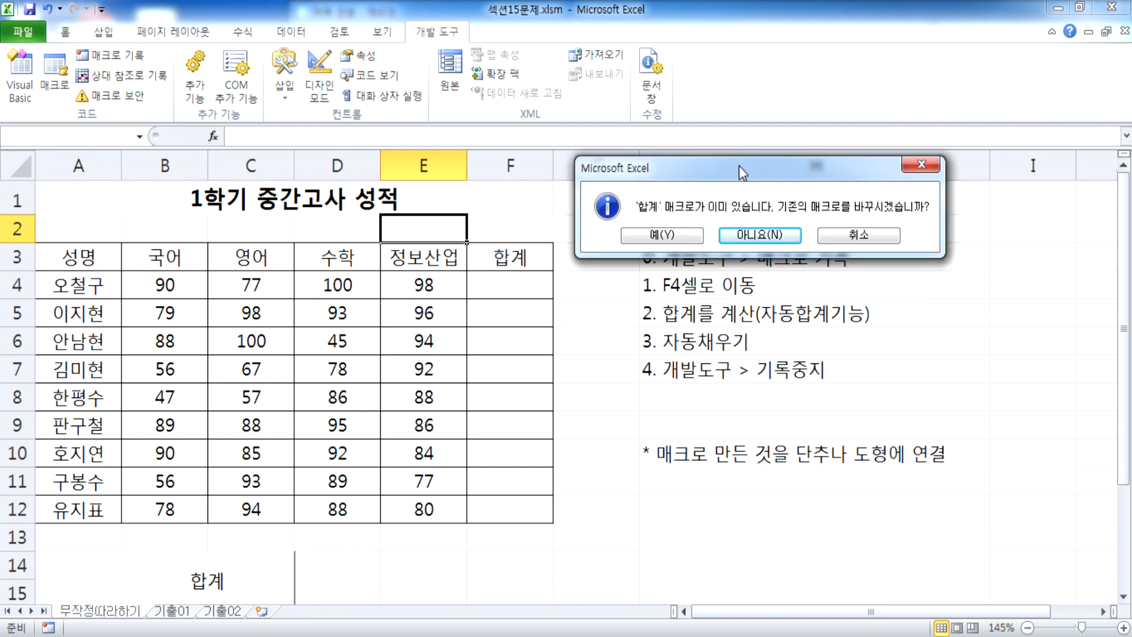
left_click(662, 236)
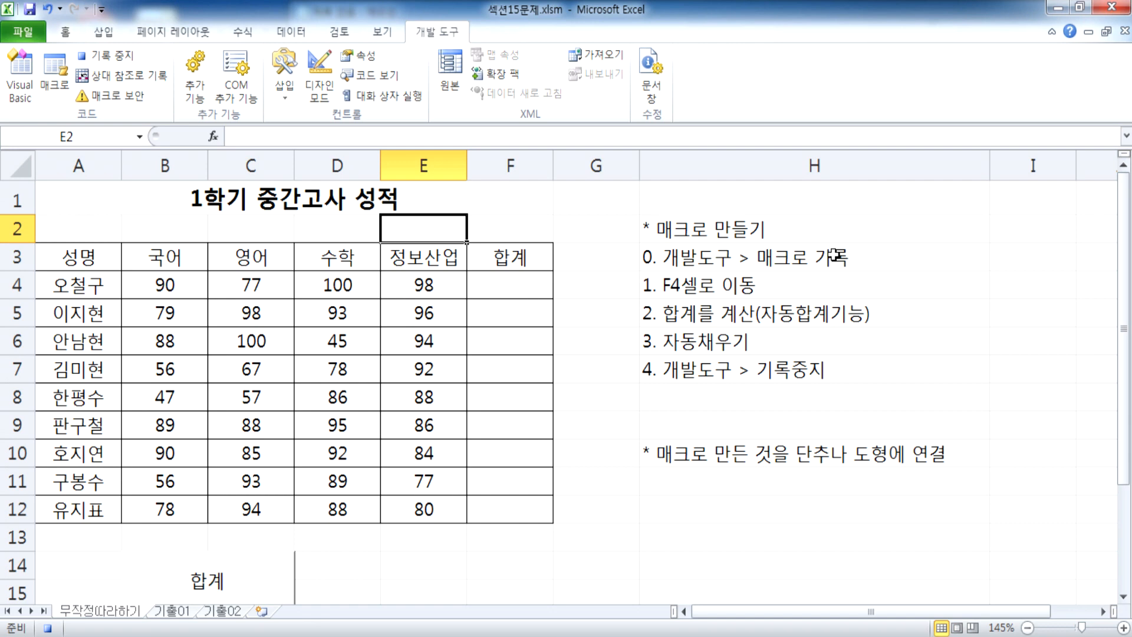
Step: Calculate the first student's total in F4 with AutoSum over B4:E4
left_click(530, 285)
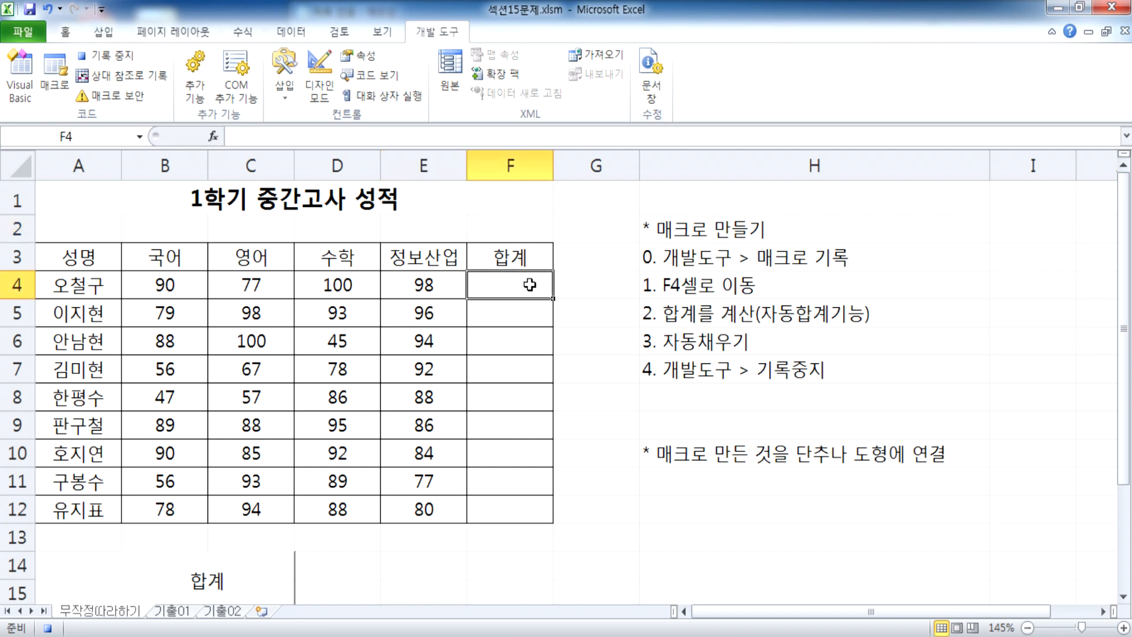
left_click(282, 36)
left_click(241, 32)
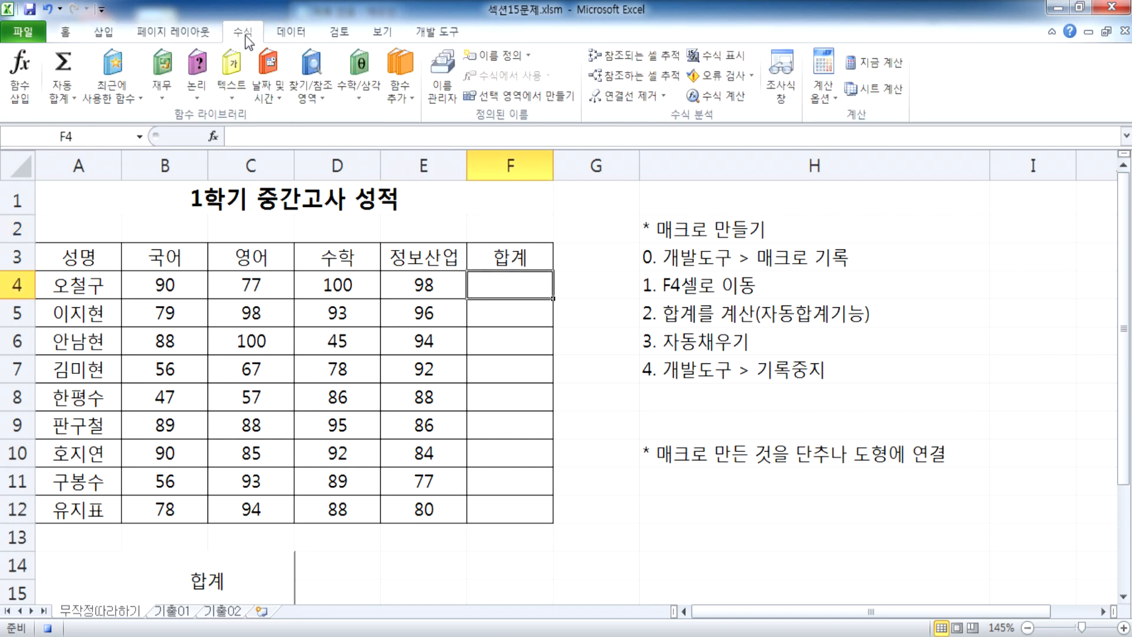
left_click(63, 65)
key("Return")
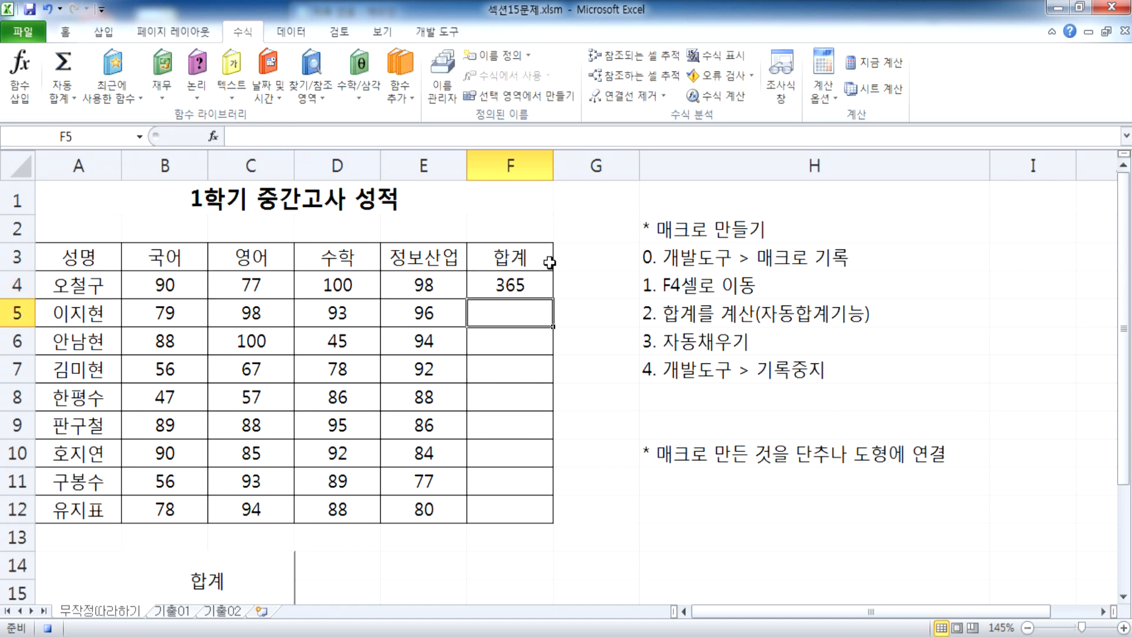
Step: Fill the F4 formula down through F12, select F13, and stop recording the macro
left_click(522, 285)
left_click_drag(556, 299, 549, 521)
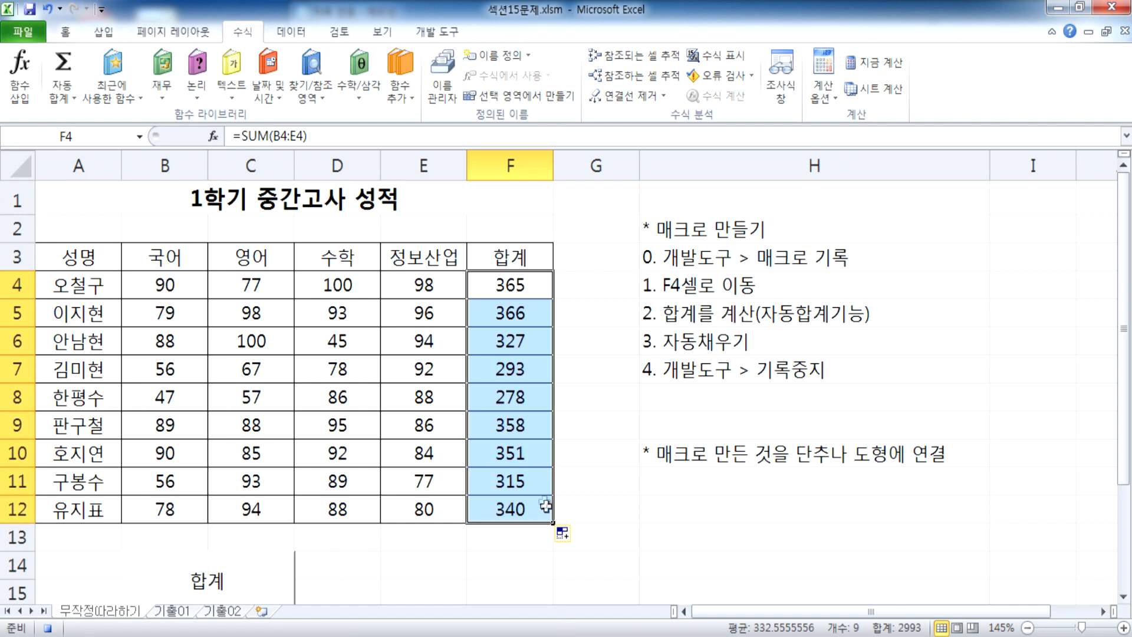
left_click(509, 536)
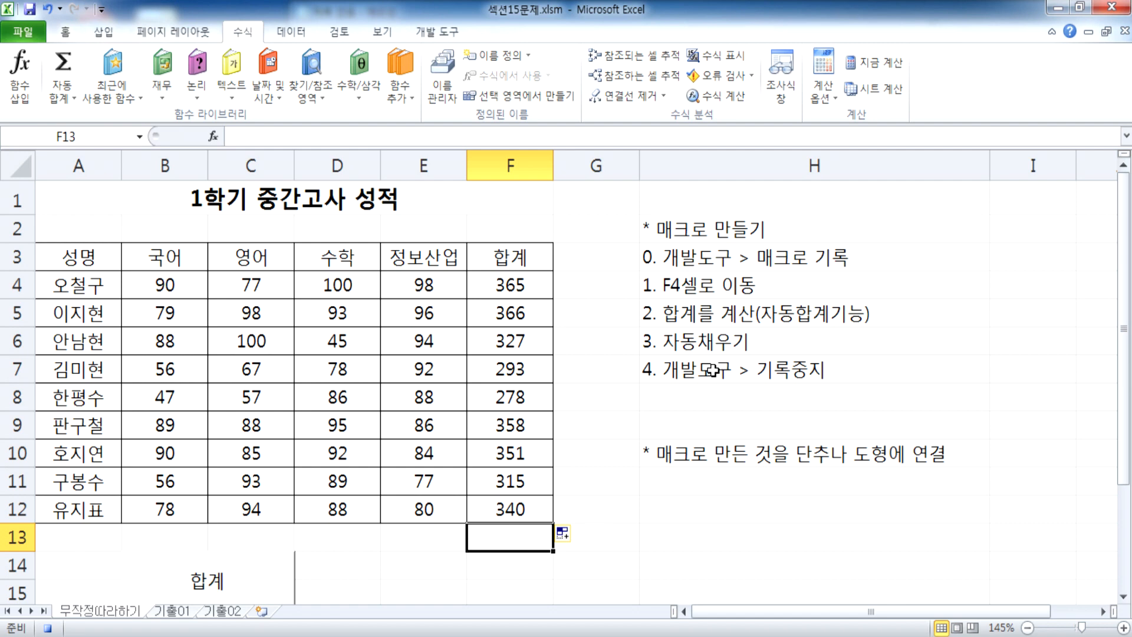
left_click(437, 31)
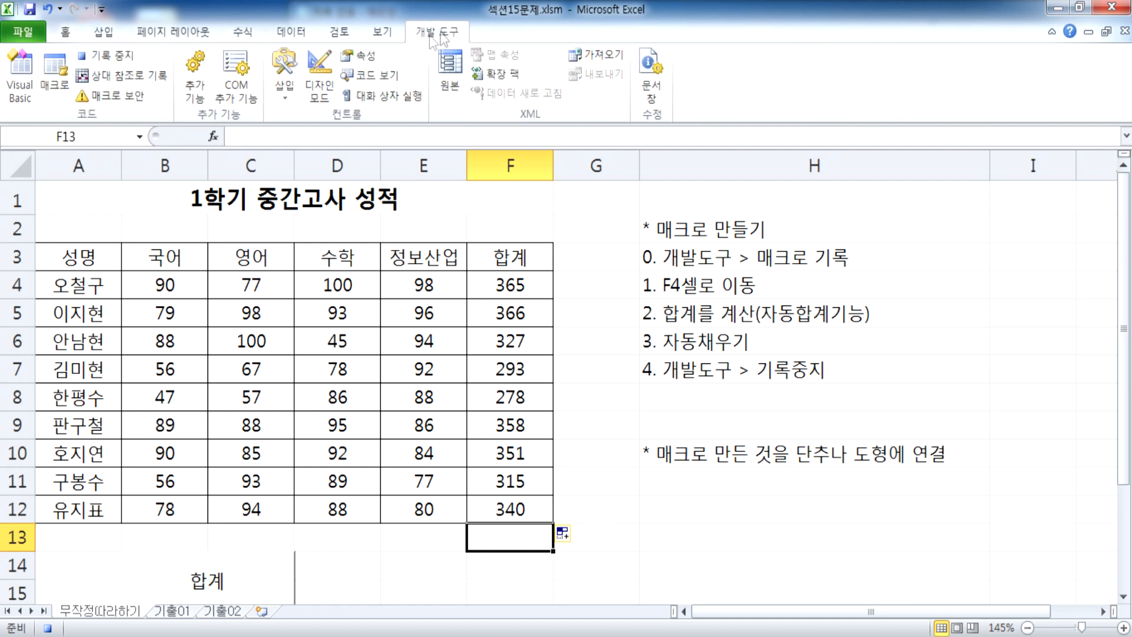
left_click(118, 61)
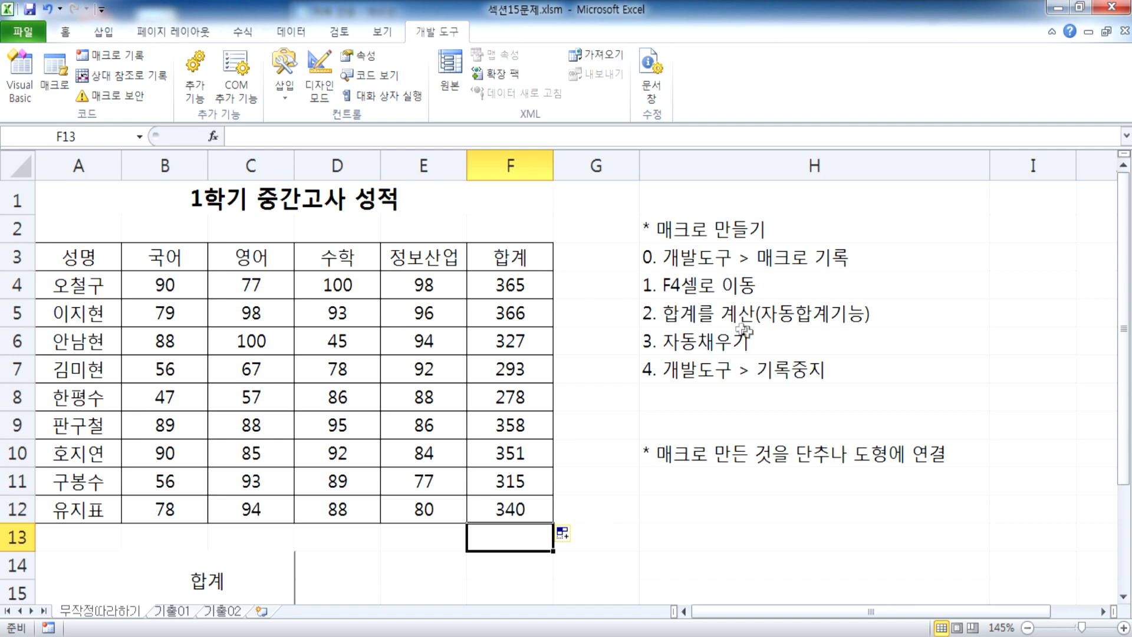
Step: Move the note "* 매크로 만든 것을 단추나 도형에 연결" from H10 up to H9 and select H10
left_click_drag(680, 230, 671, 372)
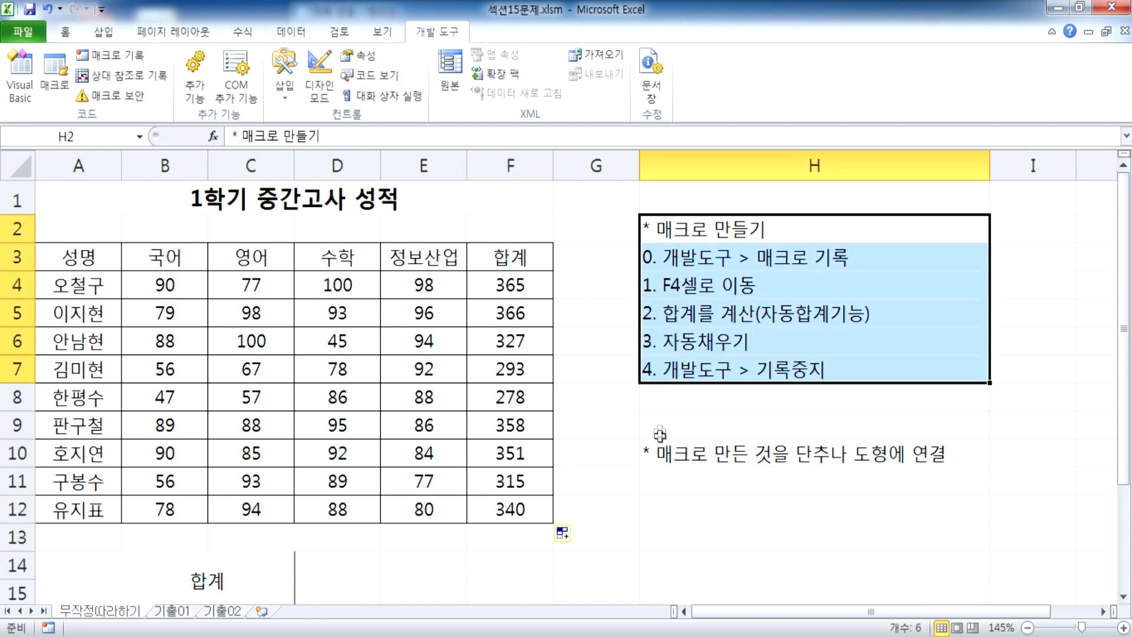
left_click(654, 453)
left_click_drag(660, 440, 662, 425)
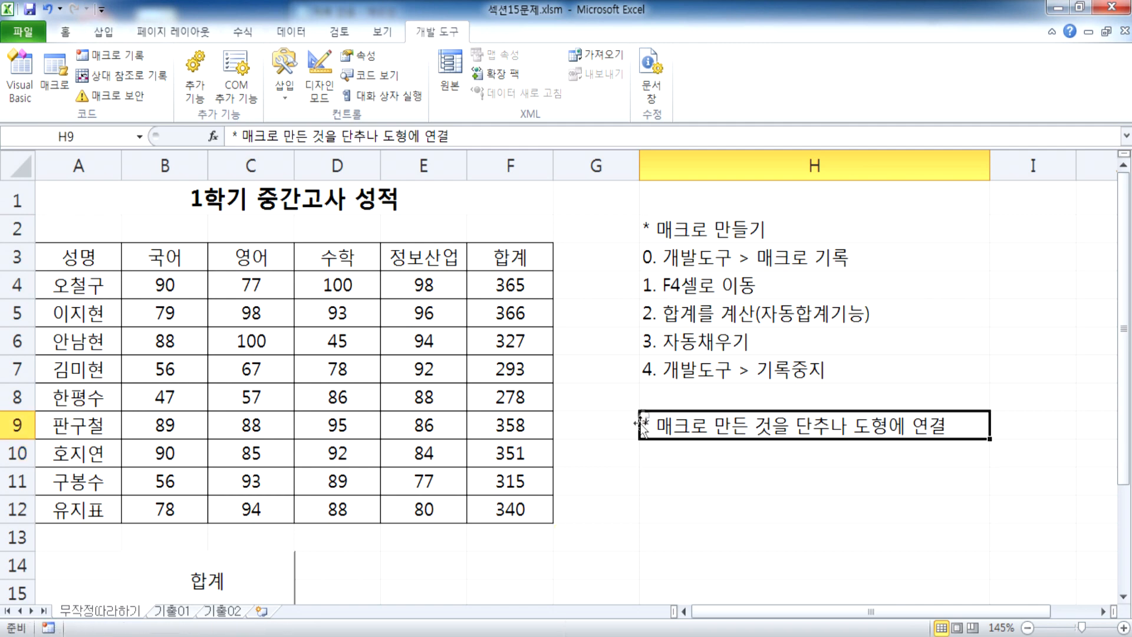
left_click(654, 453)
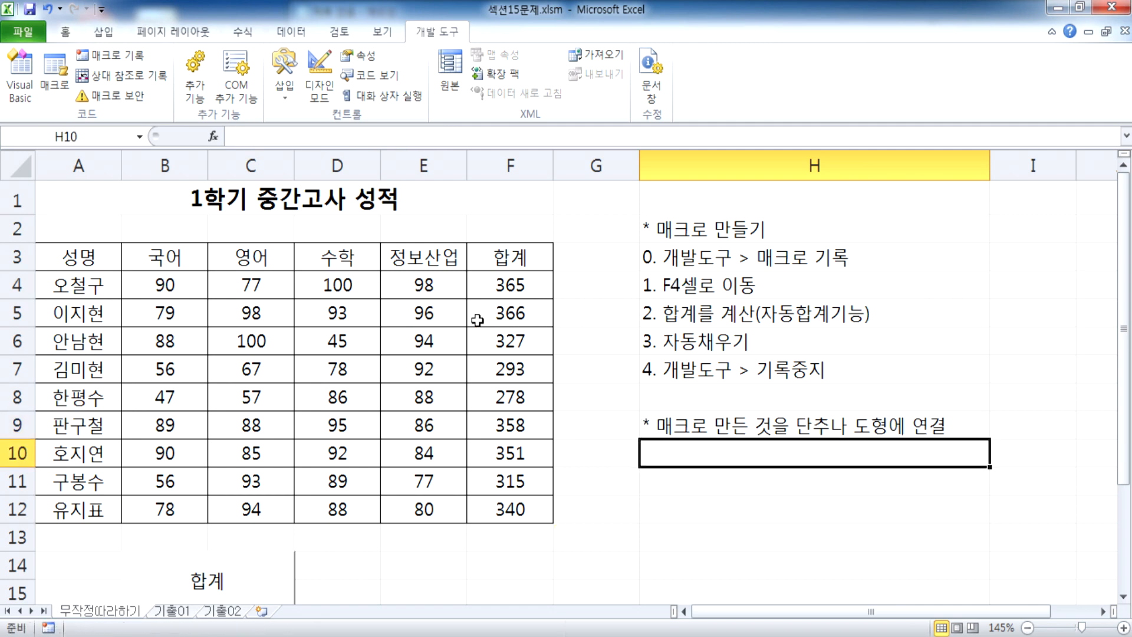
scroll(477, 304, "down", 2)
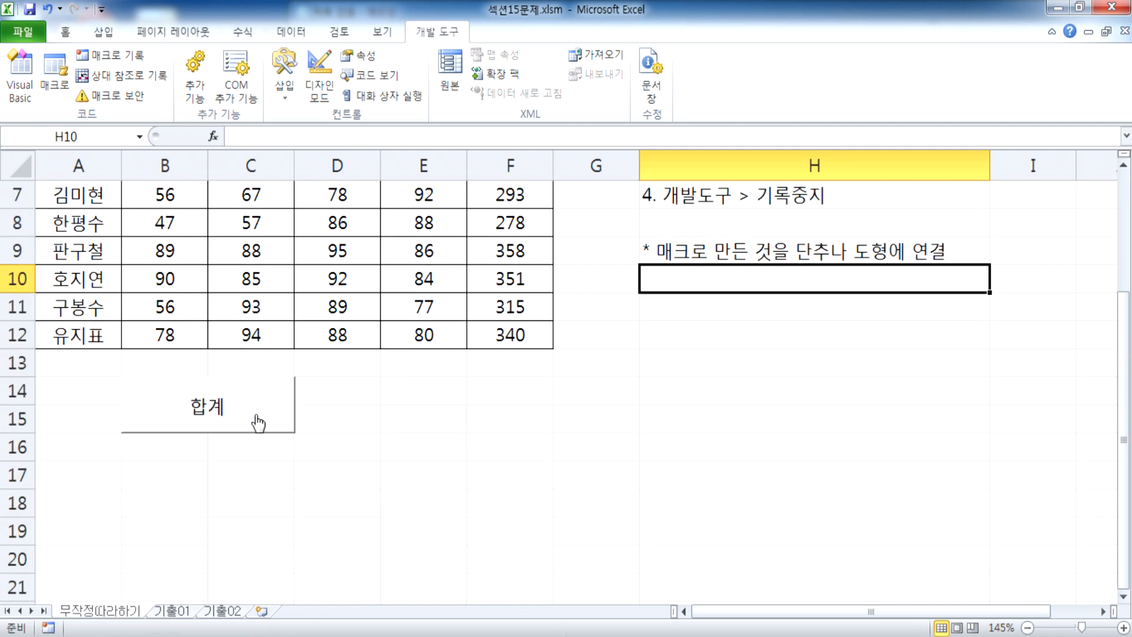
Step: Clear the totals in F4:F12 and select H10
scroll(522, 354, "up", 2)
left_click_drag(514, 295, 513, 506)
key("Delete")
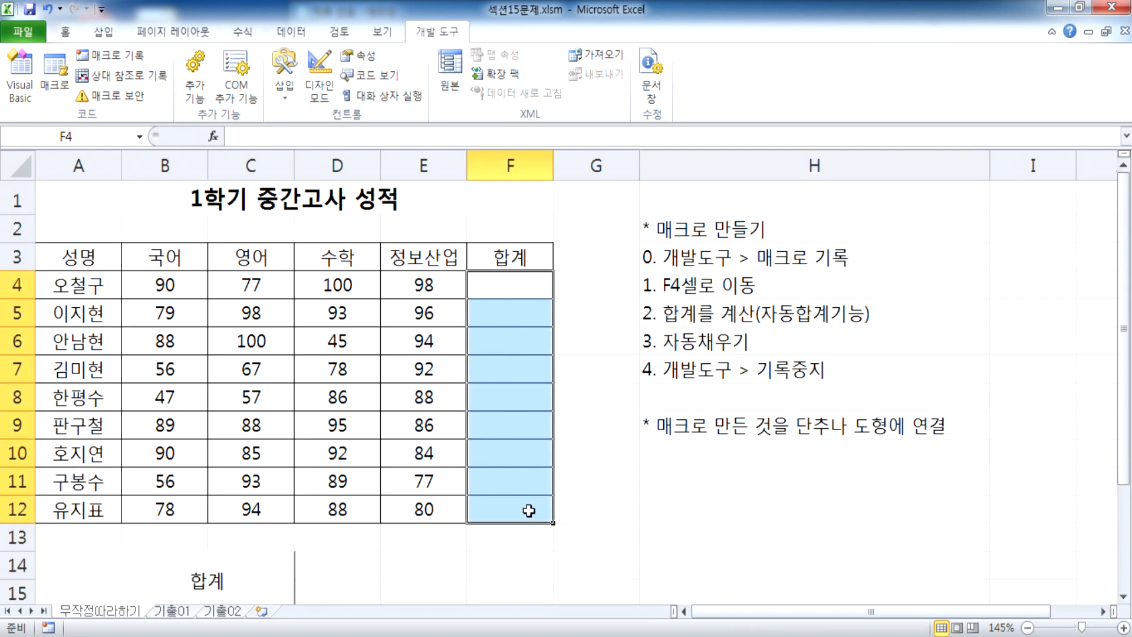
left_click(521, 544)
left_click(681, 453)
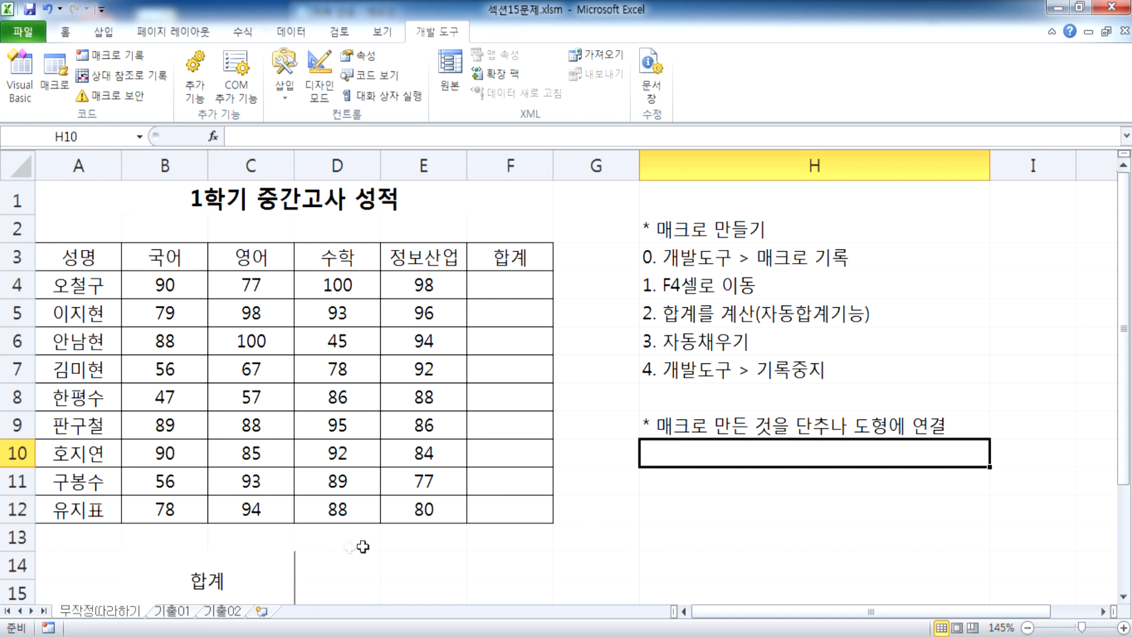
Step: Delete the existing 합계 button below the score table
right_click(278, 574)
key("Escape")
key("Delete")
Step: Insert a form-control button over B14:C15 and assign the 합계 macro to it
left_click(285, 81)
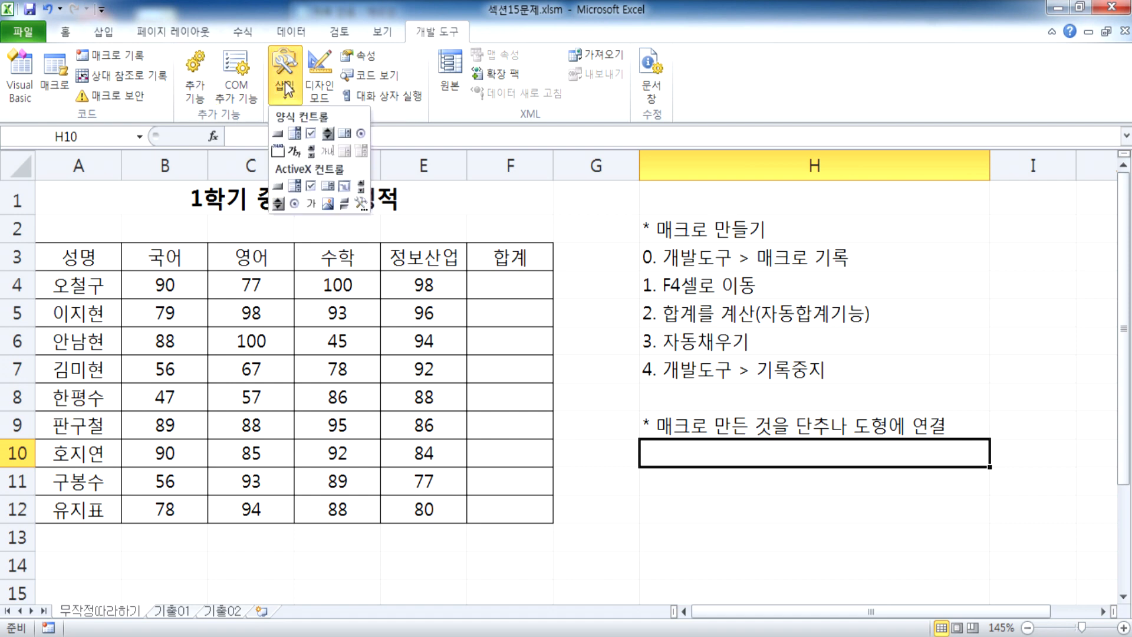
left_click(278, 134)
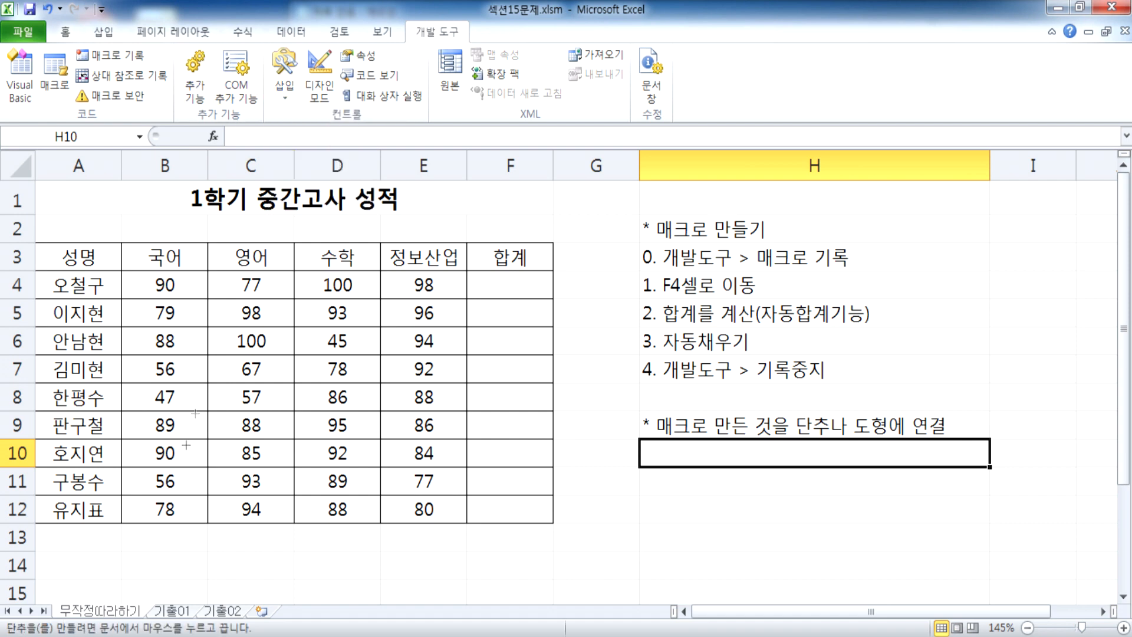
left_click_drag(122, 552, 267, 602)
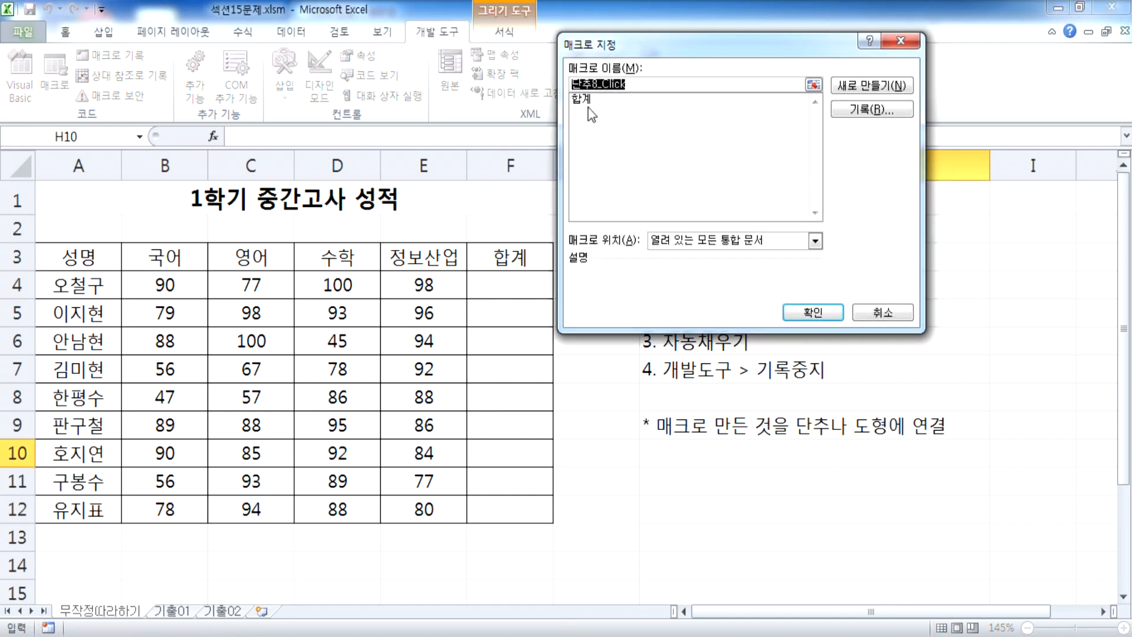
left_click(587, 101)
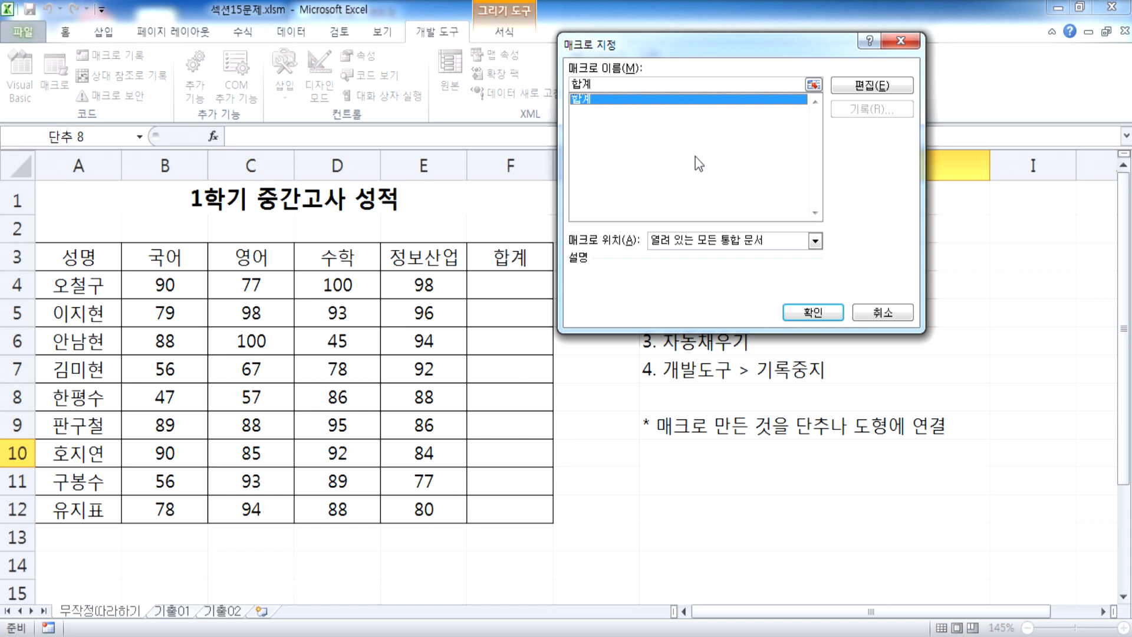
left_click(816, 313)
scroll(451, 395, "down", 2)
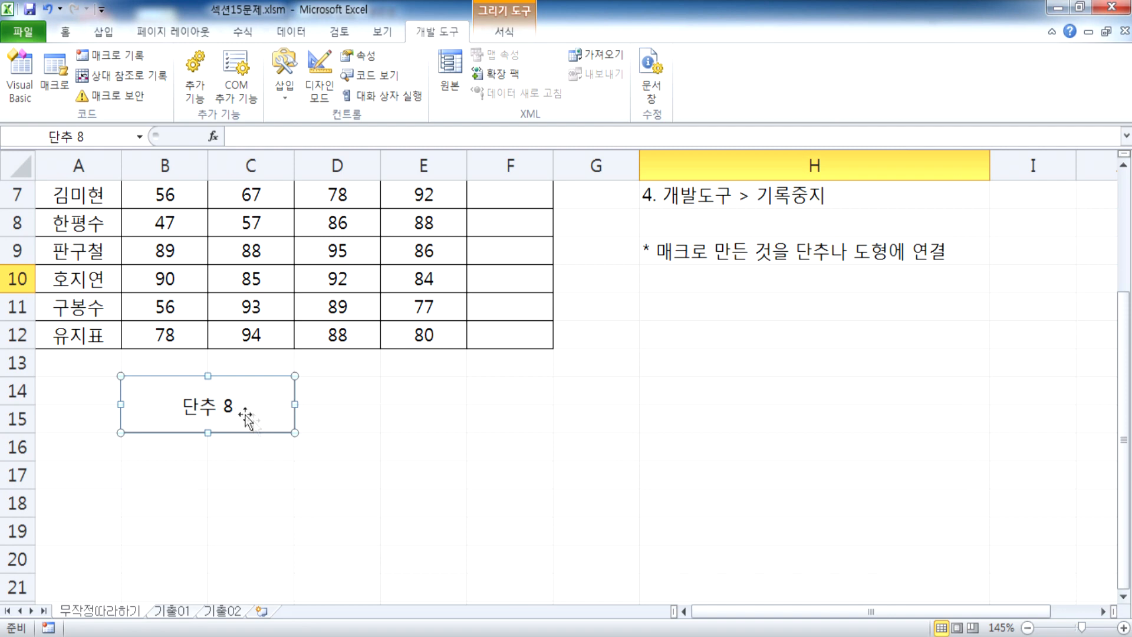
Step: Label the new button 합계 and select E14 to finish editing it
type("m합")
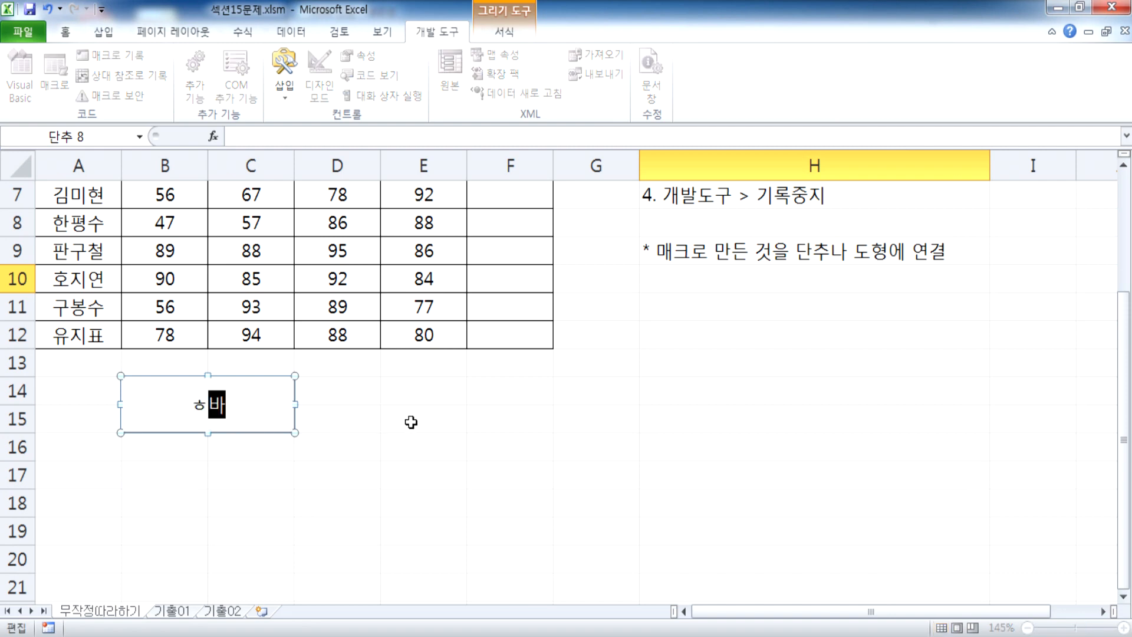
key("BackSpace")
key("BackSpace")
key("BackSpace")
key("BackSpace")
type("합ㄱㅖ")
left_click(394, 387)
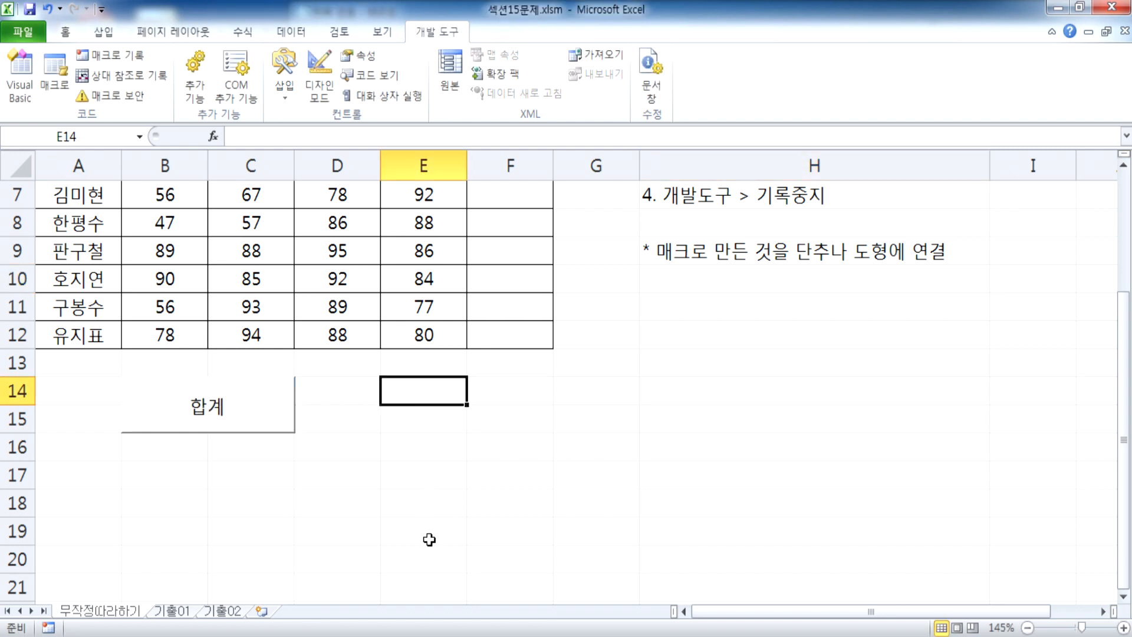
Step: Test the 합계 macro with its button, clearing the totals in F4:F12 between and after the runs
left_click(259, 416)
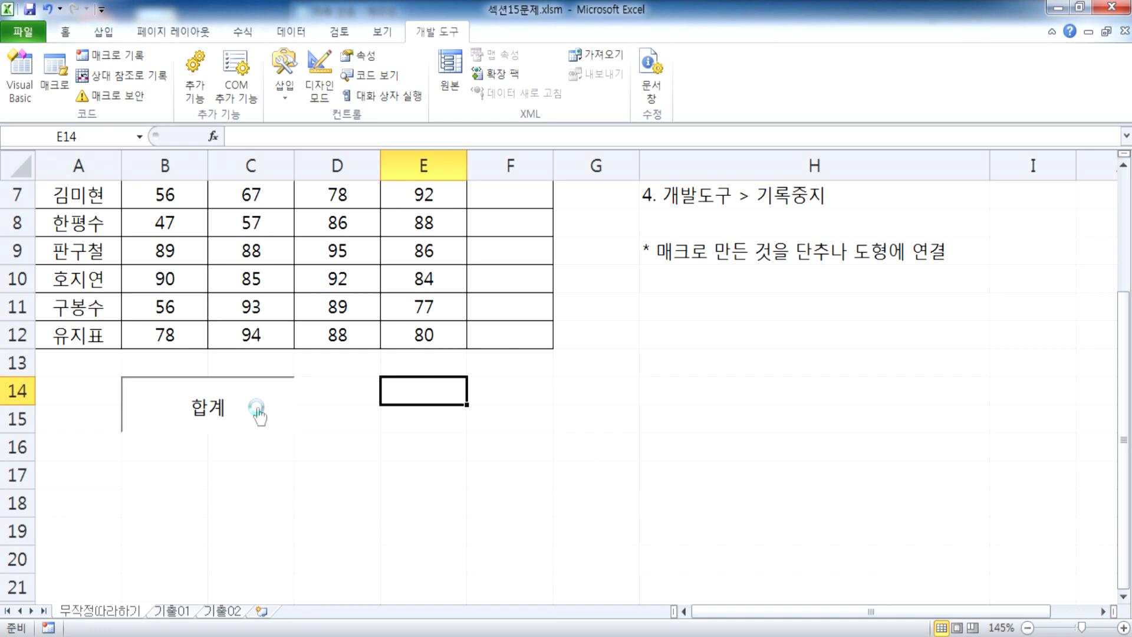
left_click(374, 566)
left_click(249, 581)
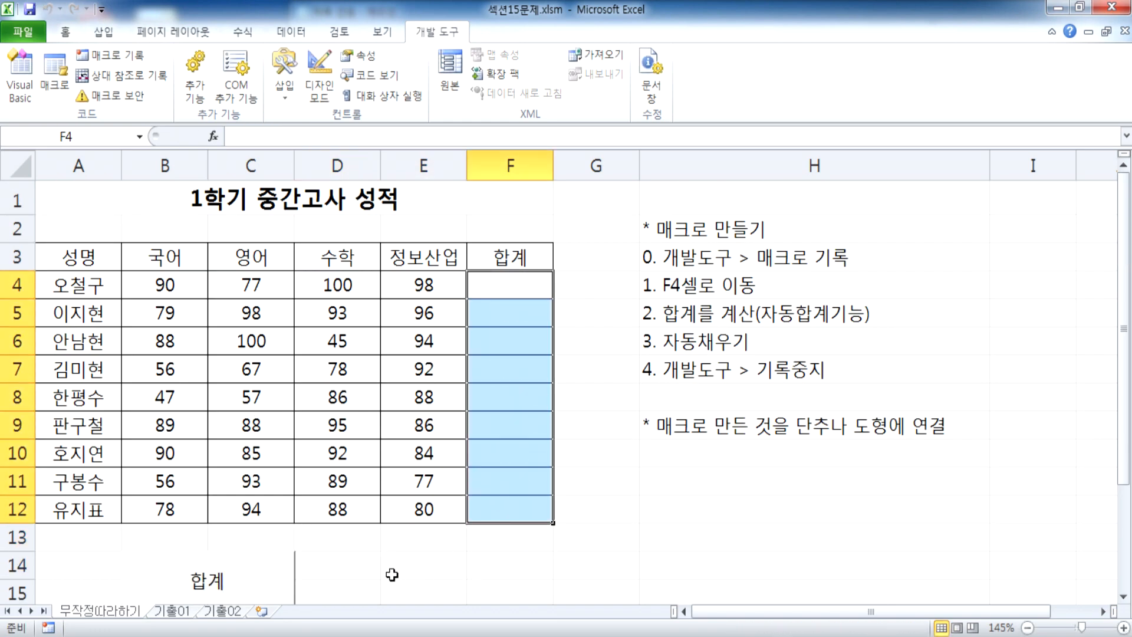
left_click(395, 574)
left_click(230, 586)
left_click_drag(510, 285, 511, 510)
key("Delete")
Step: Run the 합계 macro once more from its button, clear F4:F12 again and select F13
left_click(298, 558)
scroll(253, 412, "down", 2)
left_click(253, 412)
left_click_drag(510, 282, 514, 508)
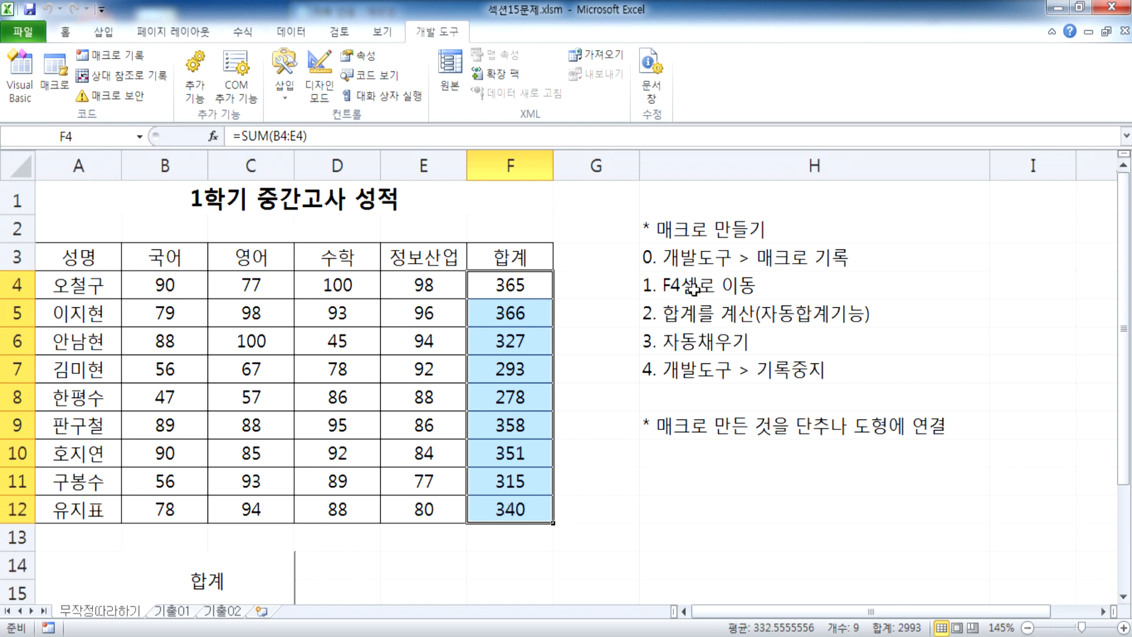
left_click(512, 284)
left_click_drag(497, 284, 513, 503)
key("Delete")
left_click(491, 535)
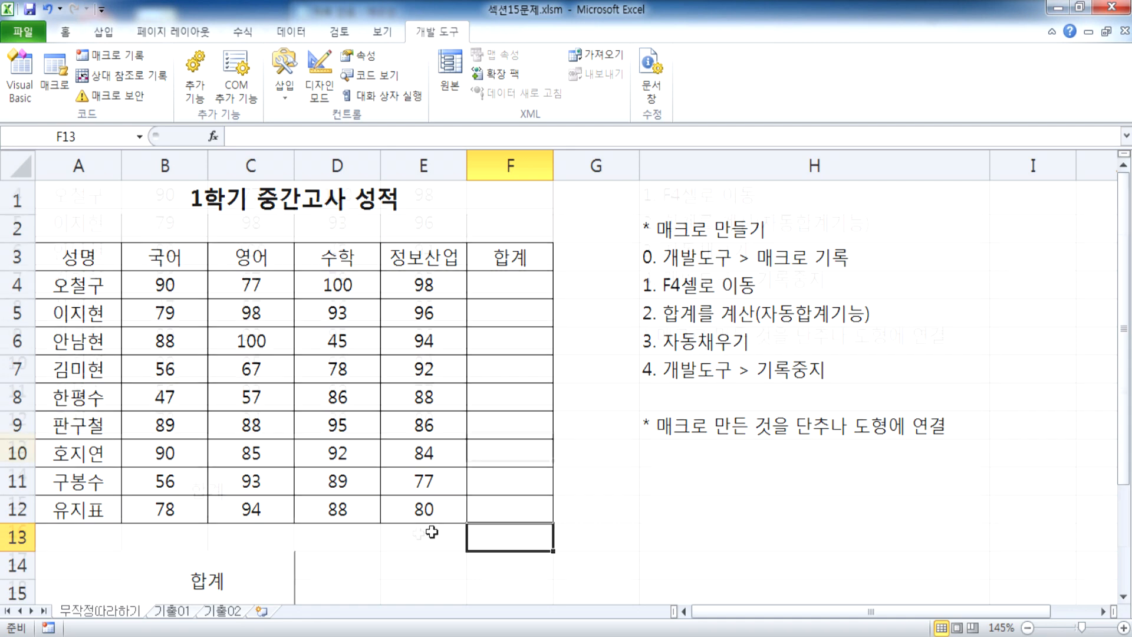
Step: Fill the totals in F4:F12 by running the macro from the 합계 button, and select E14
scroll(412, 466, "down", 1)
left_click(268, 493)
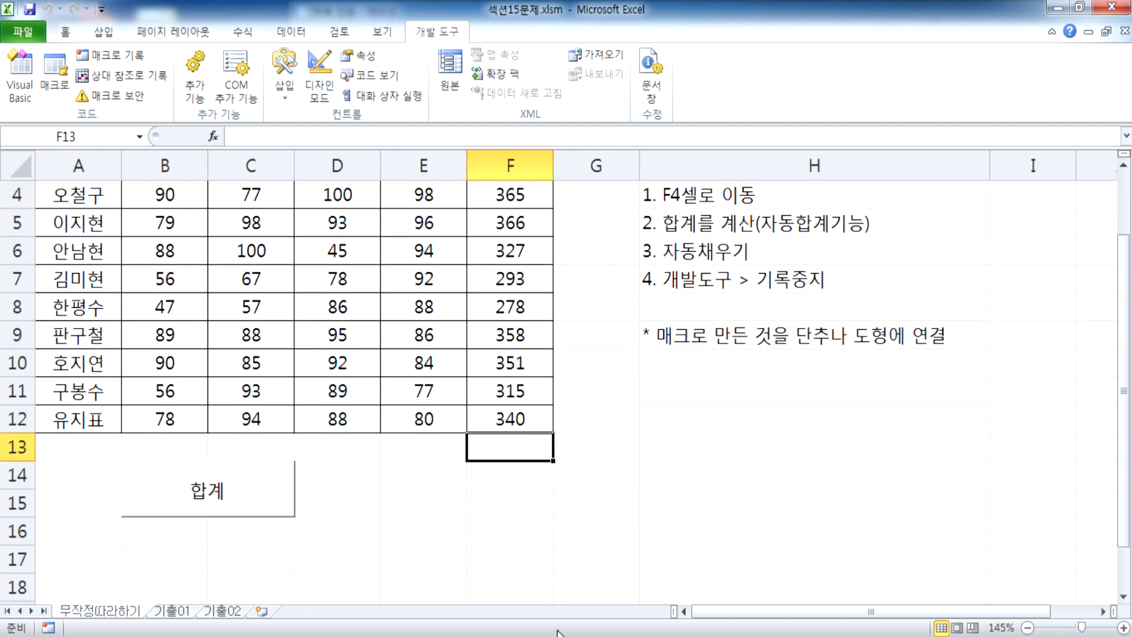
left_click(394, 476)
scroll(448, 537, "up", 1)
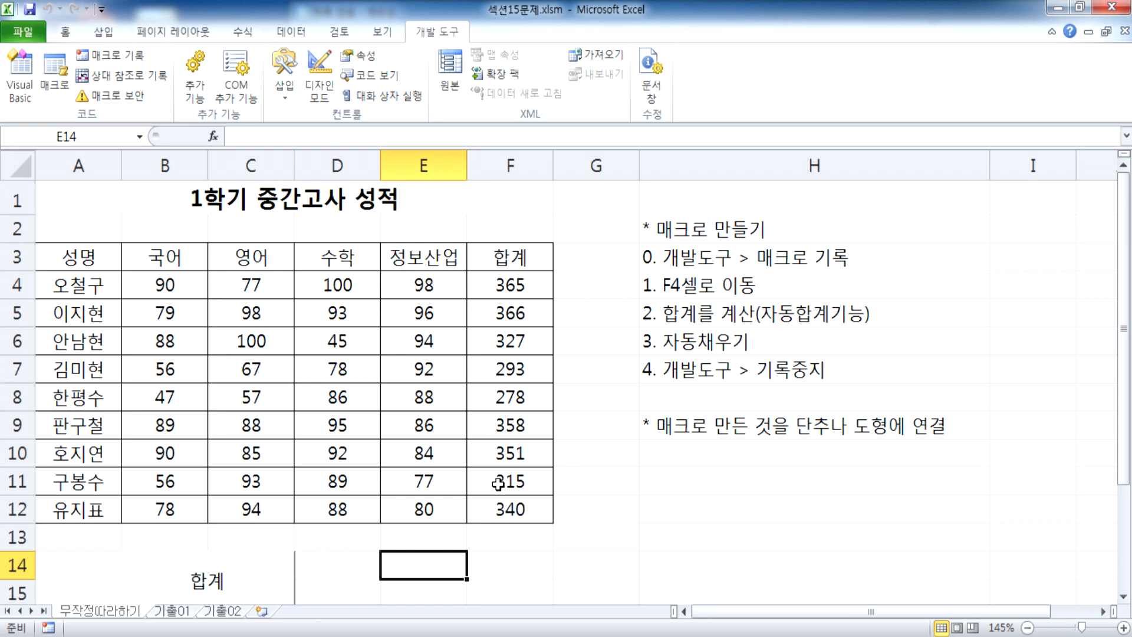
Step: Switch to the Notepad notes, highlight the mouse and keyboard part of the macro definition, and return to Excel
key("alt+Tab")
scroll(508, 345, "up", 4)
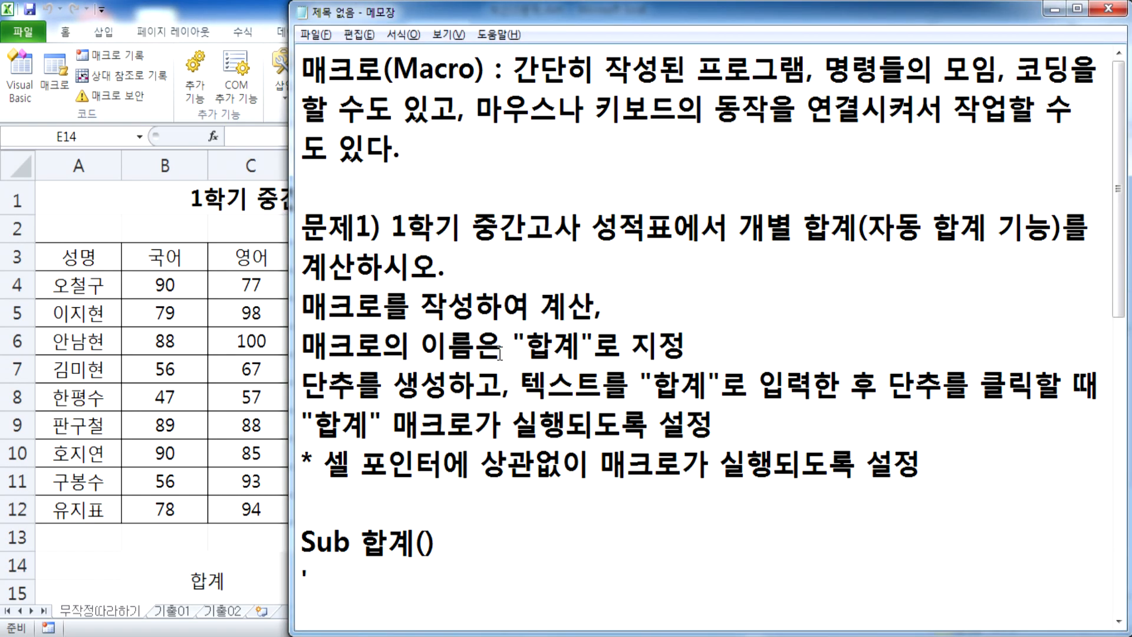
left_click_drag(502, 107, 716, 108)
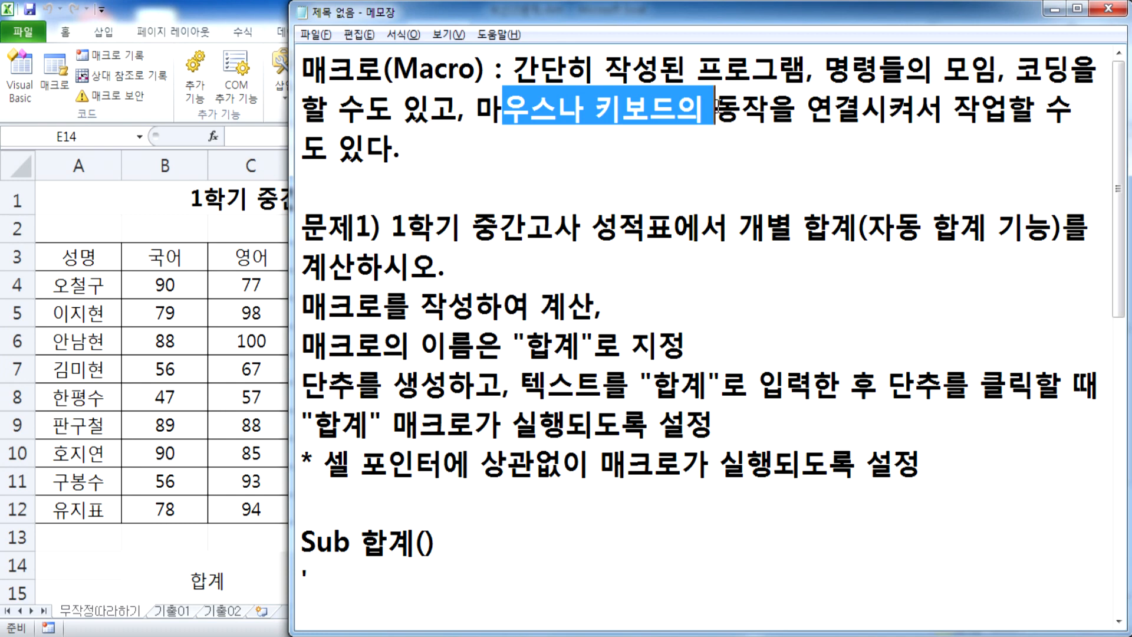
key("alt+Tab")
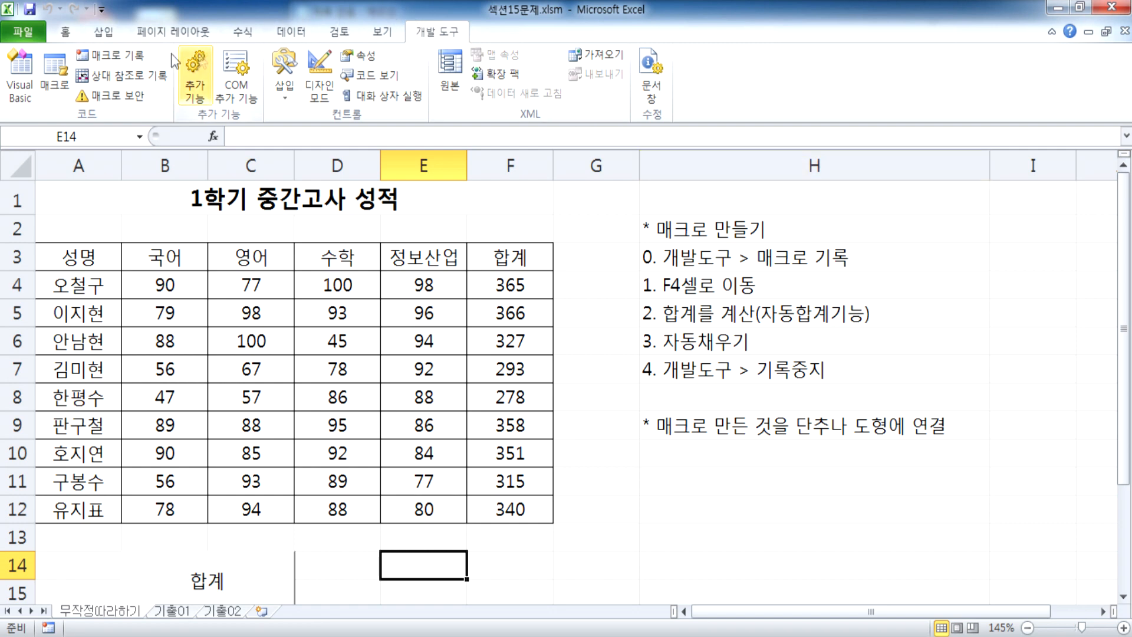
Step: Check the 개발 도구 tab's entry in the ribbon customization options and accept the dialog
left_click(21, 33)
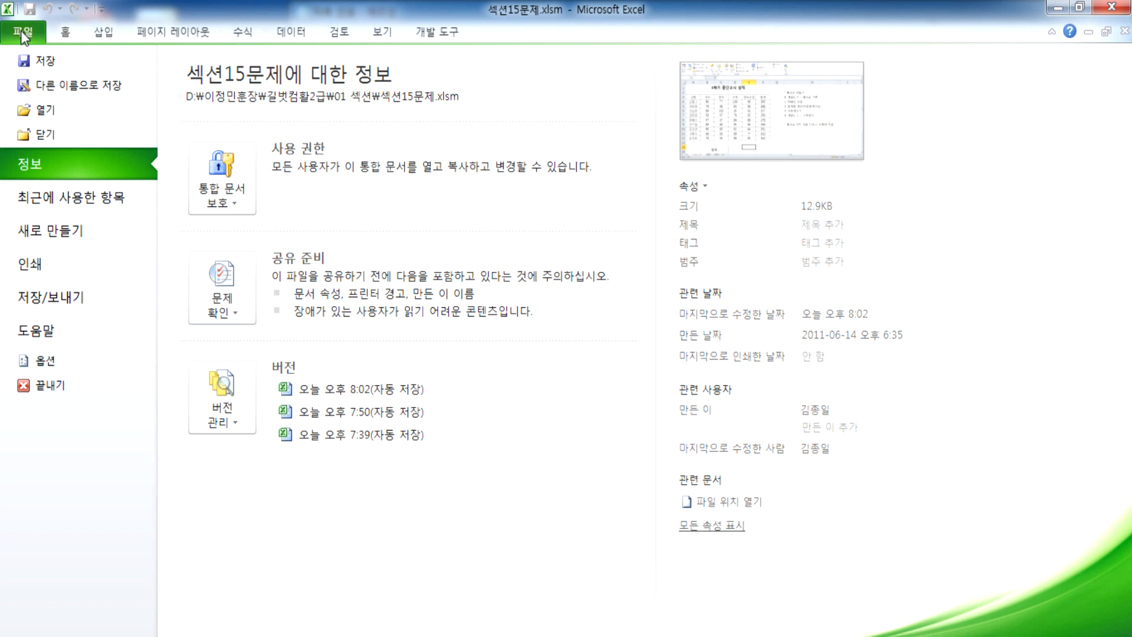
left_click(40, 360)
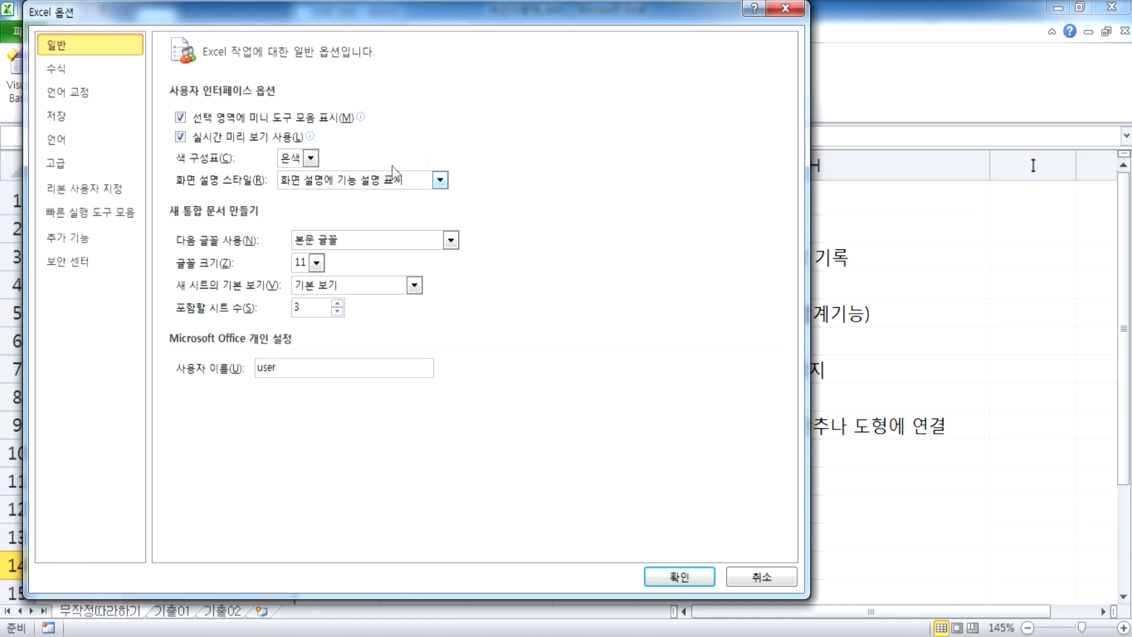
key("Escape")
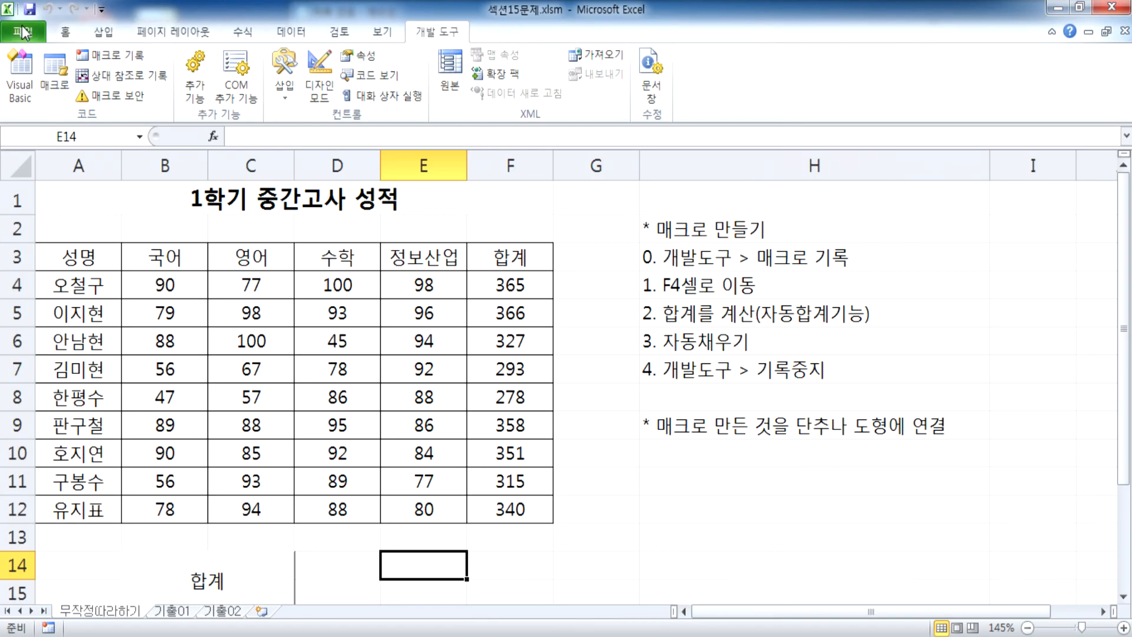
left_click(27, 36)
left_click(39, 367)
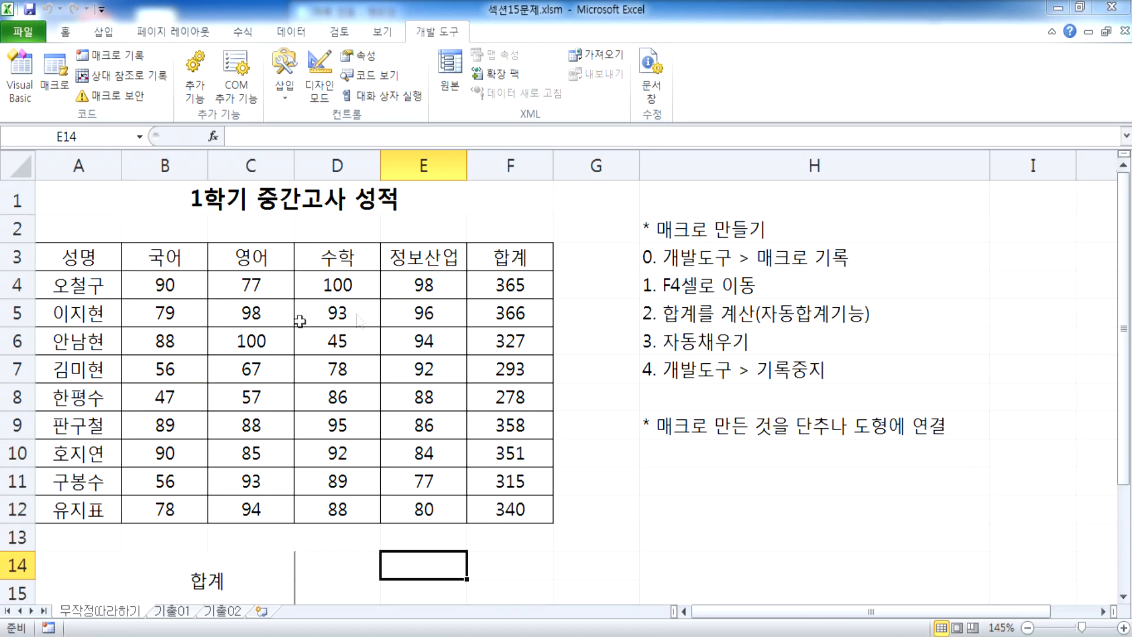
left_click(84, 188)
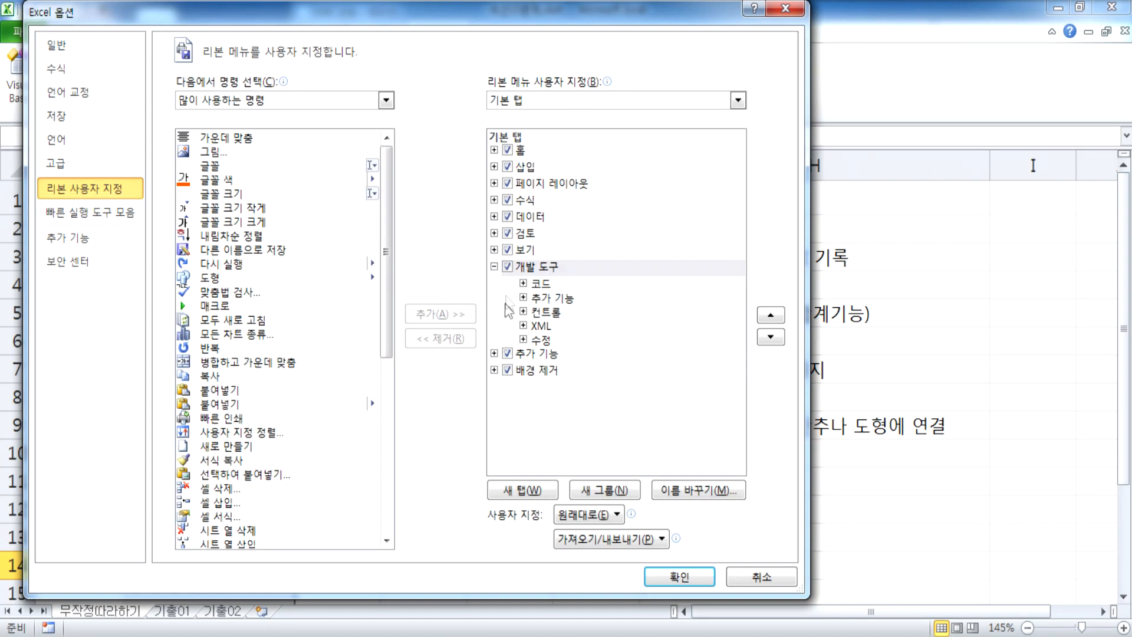
left_click(507, 267)
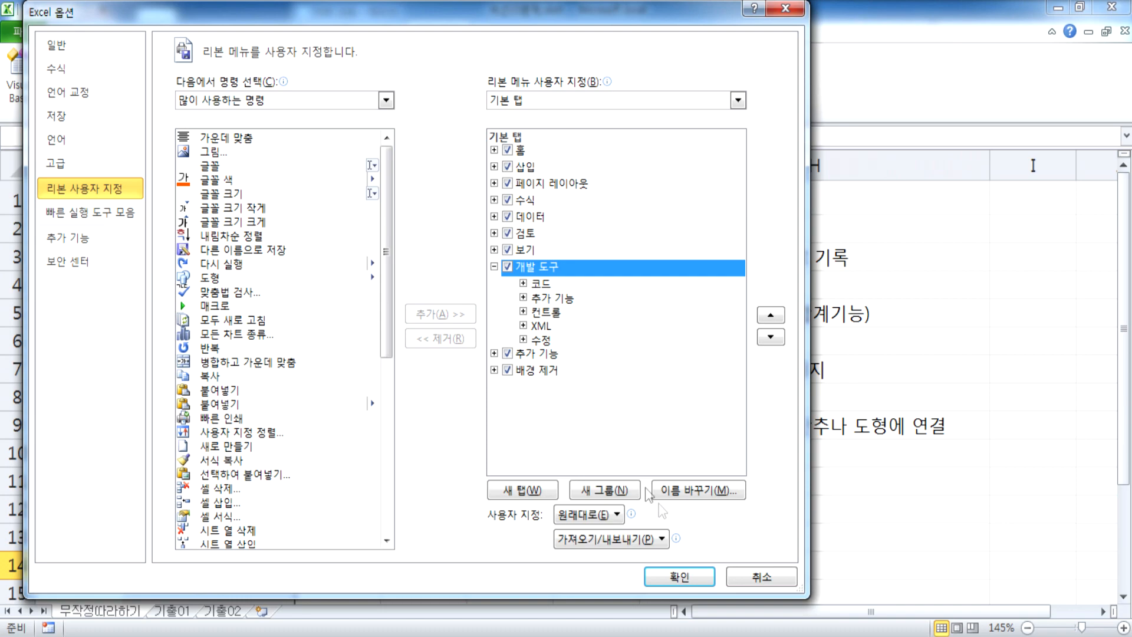
left_click(679, 576)
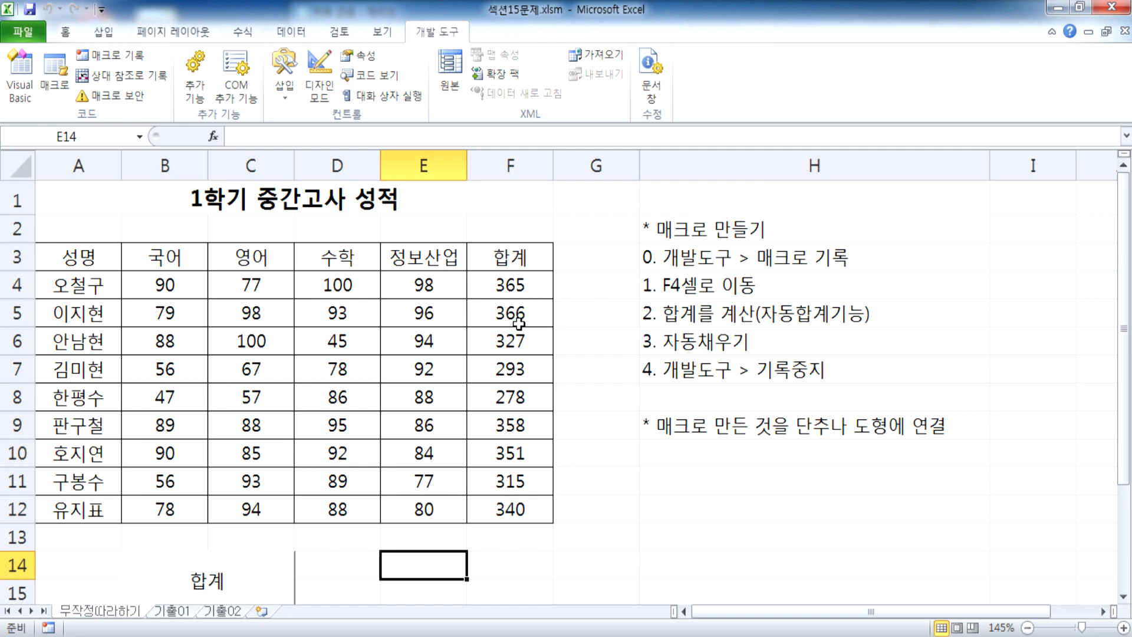
scroll(518, 322, "down", 1)
scroll(518, 318, "up", 1)
left_click_drag(97, 257, 502, 246)
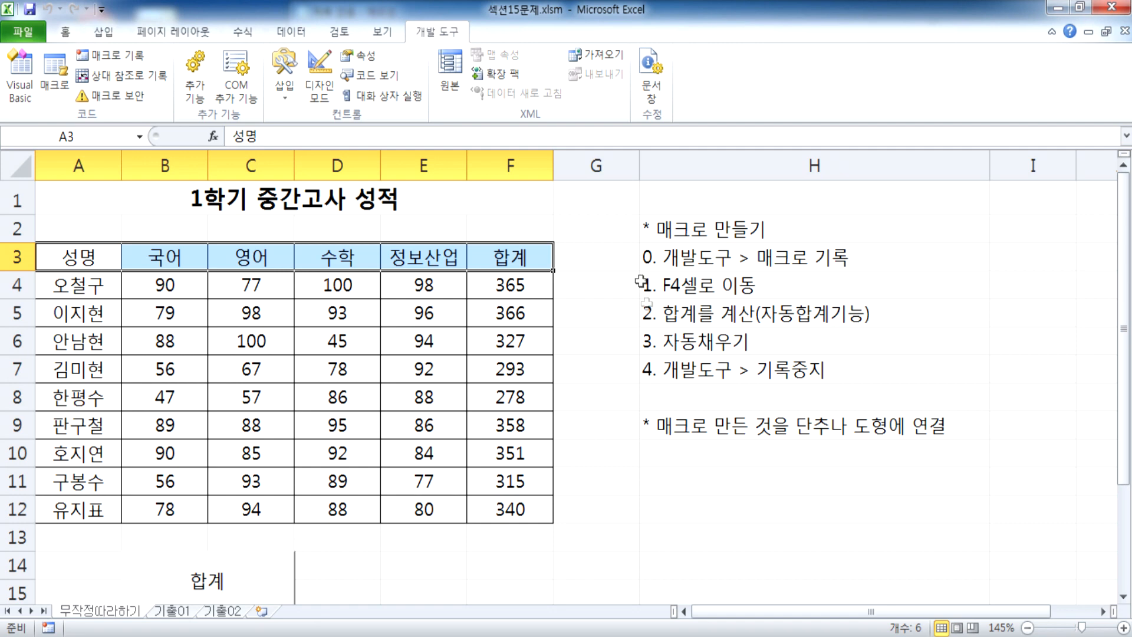
Step: Insert an empty column before the notes in column H and widen it
right_click(697, 165)
left_click(755, 290)
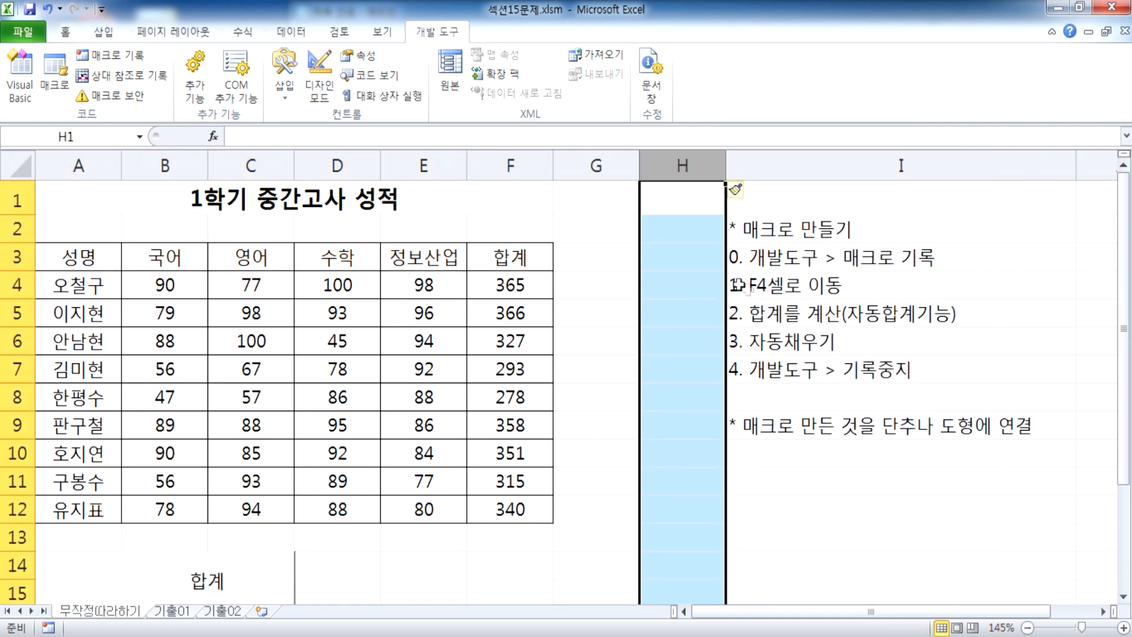
left_click_drag(726, 166, 942, 166)
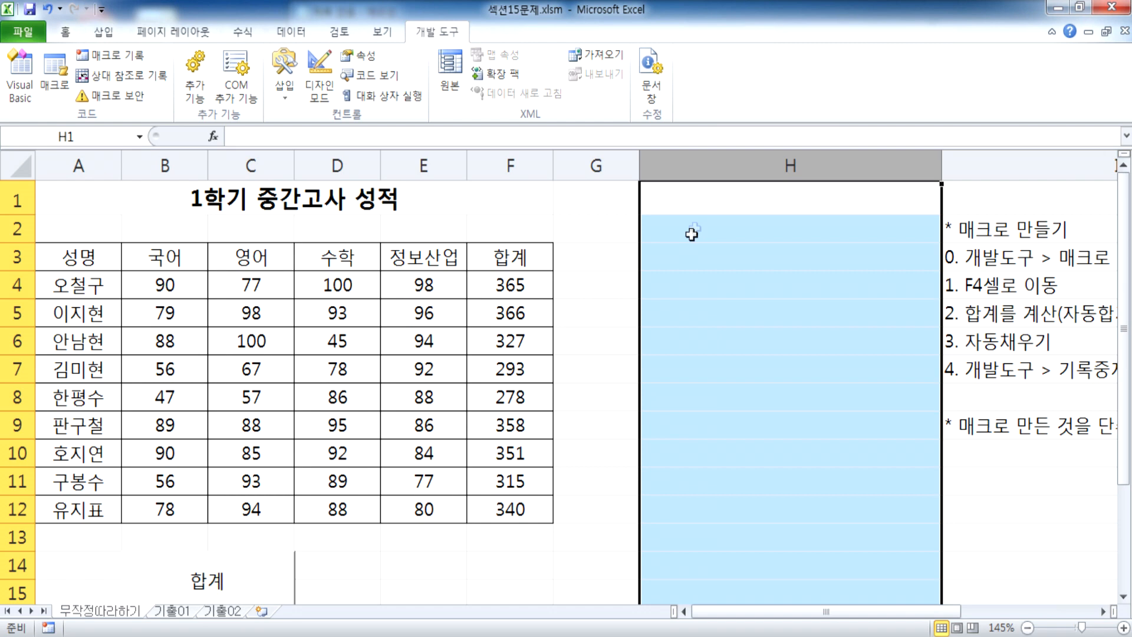
Step: Enter the heading "* 매크로 만들기" in H2 of the new column
left_click(690, 233)
type("* ㅁ매크")
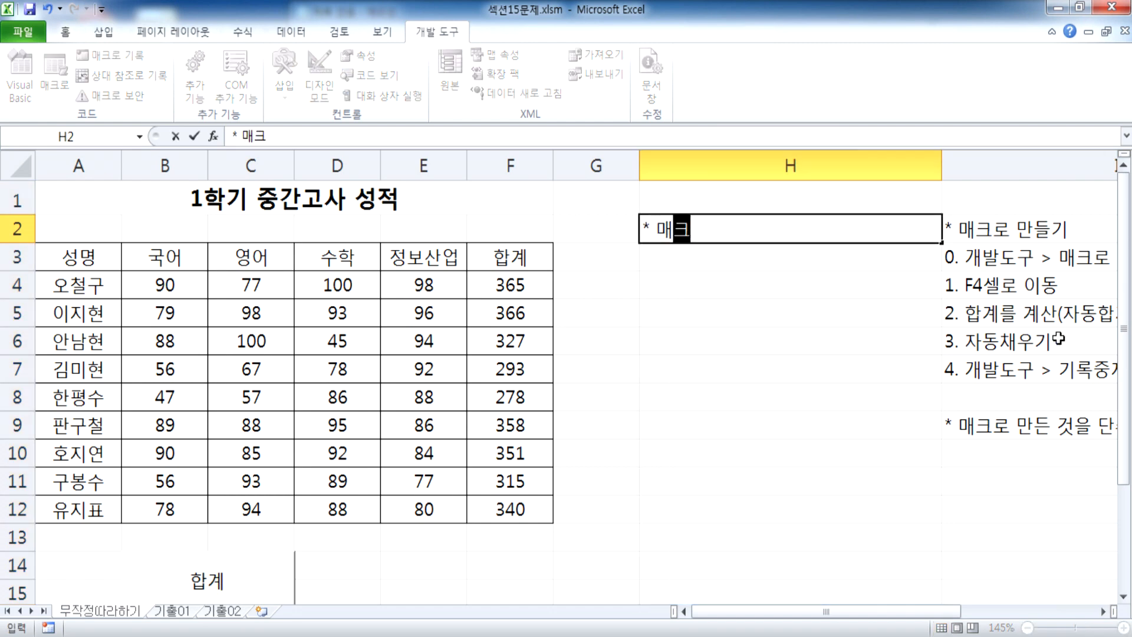
type("로 만들기")
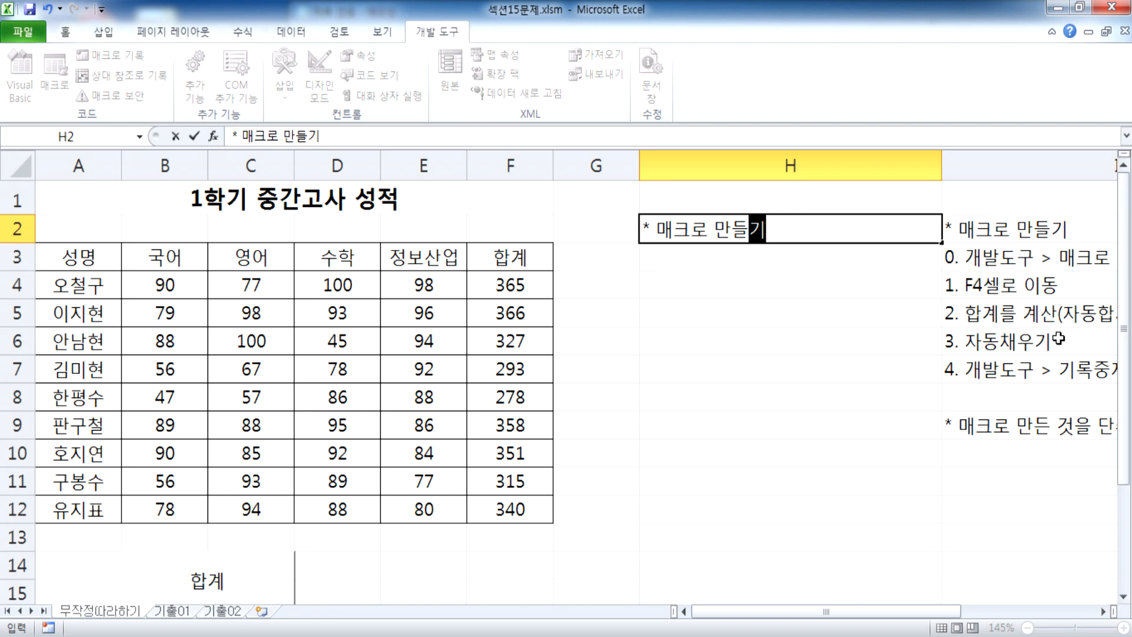
key("Return")
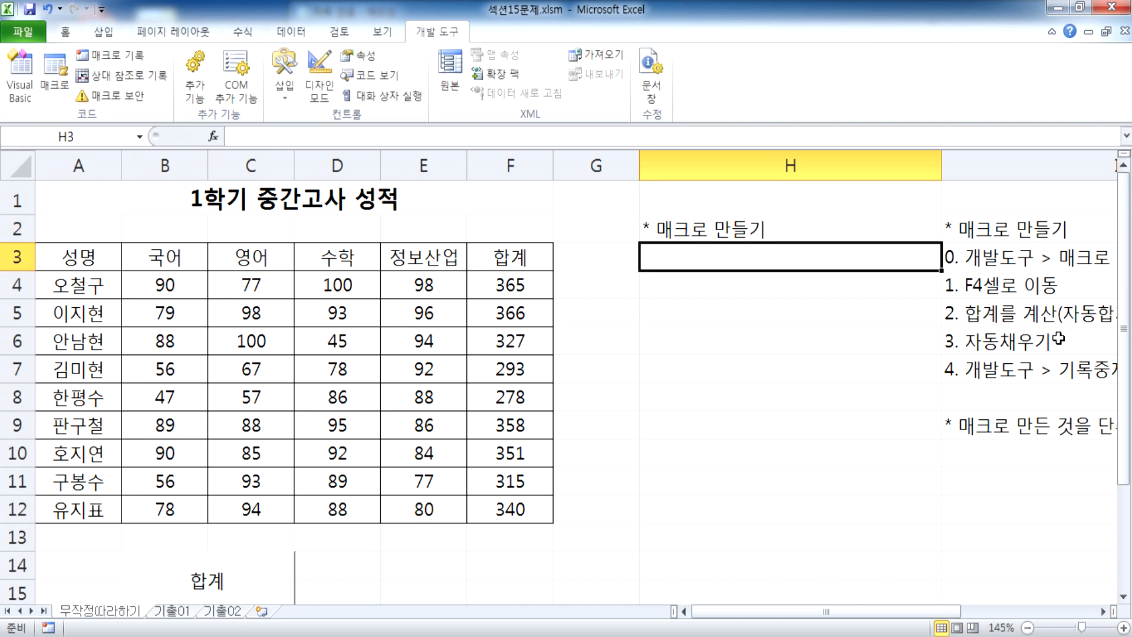
Step: Enter the note "0. 매크로 기록" in H3
type("0. 매클")
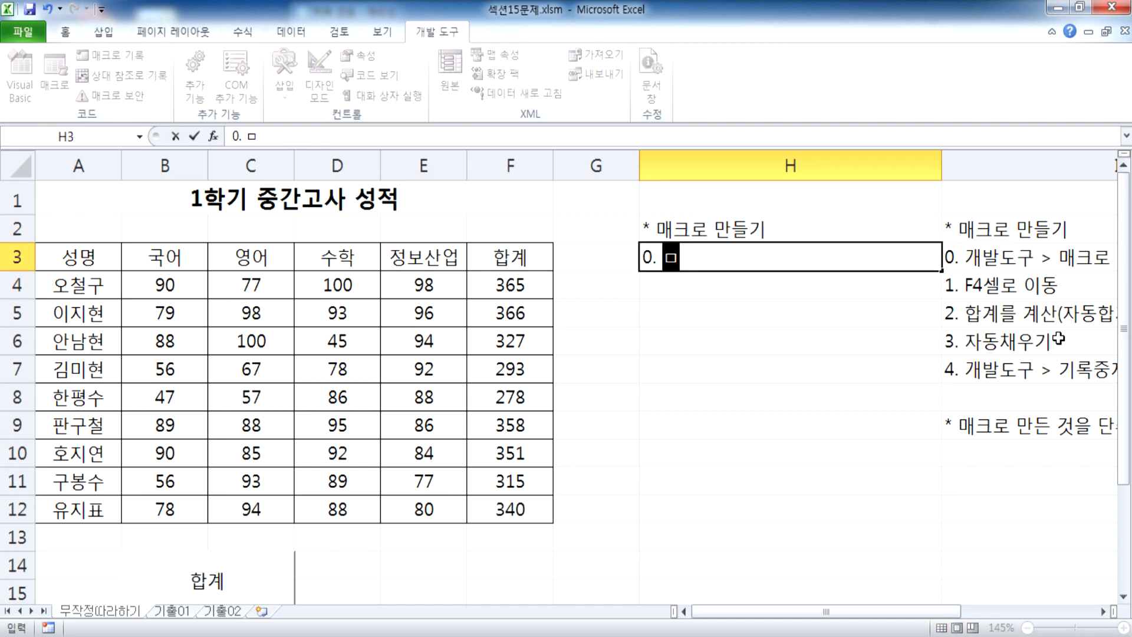
type("로 시자")
key("BackSpace")
key("BackSpace")
key("BackSpace")
type("기록")
key("Return")
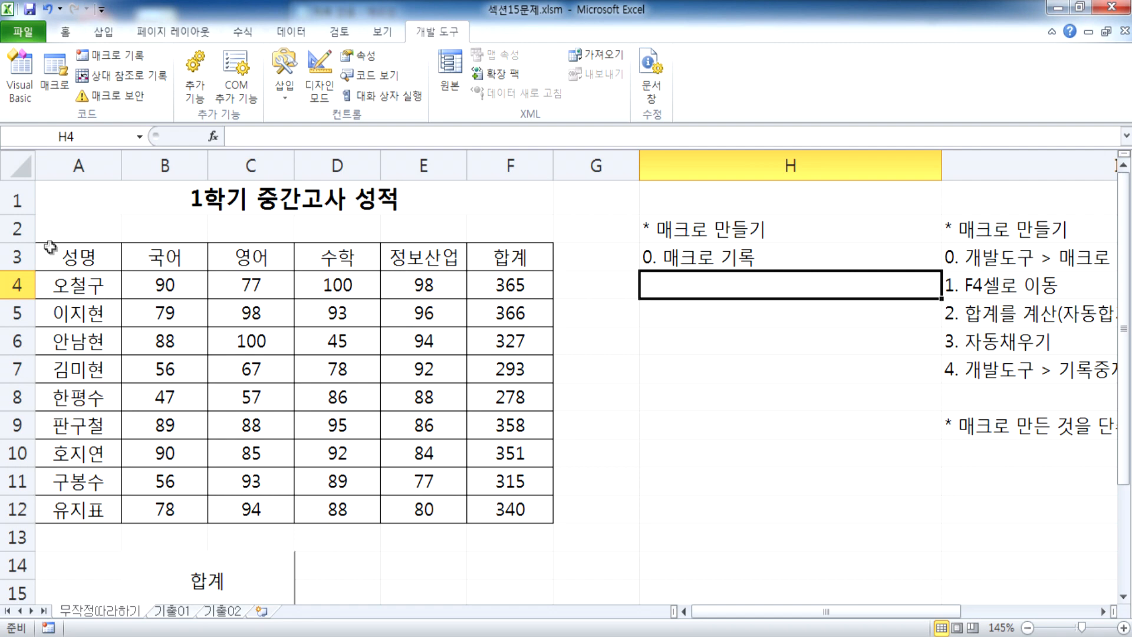
Step: Enter the note "1. 셀음영을 하기 위한 영역을 설정" in H4
type("1. 셀음영ㅇ")
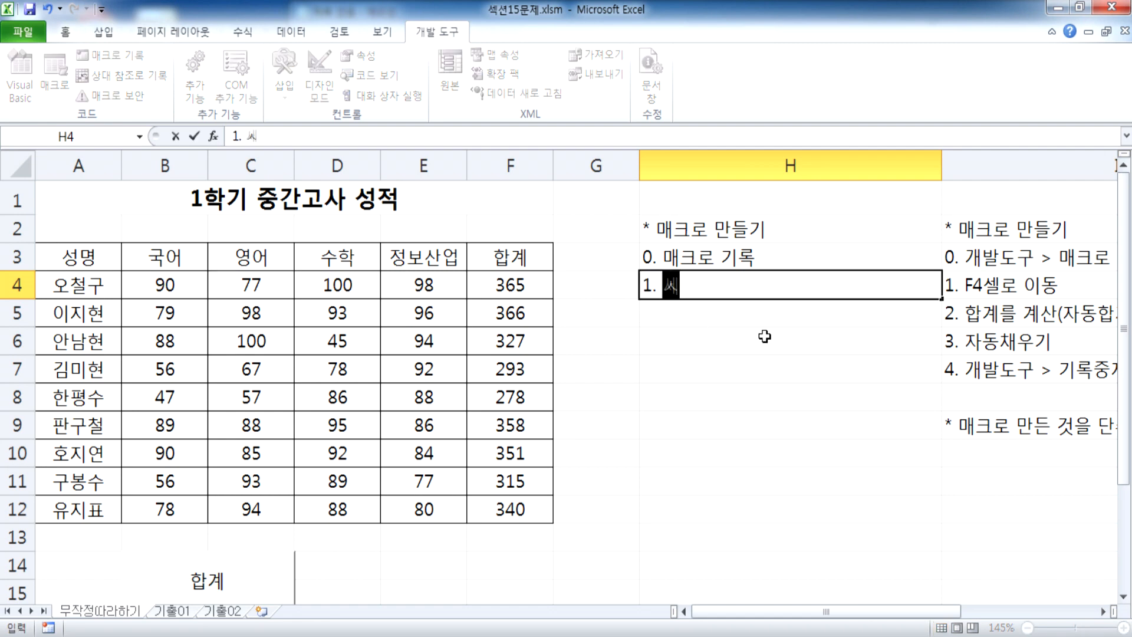
type("을 하기 위한 ")
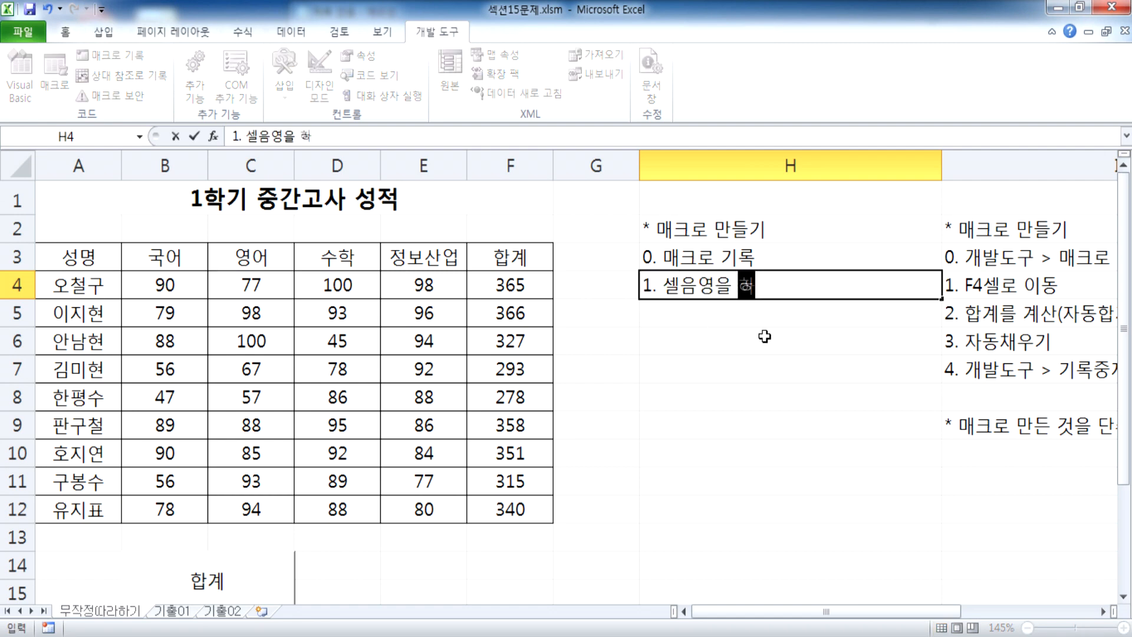
type("영")
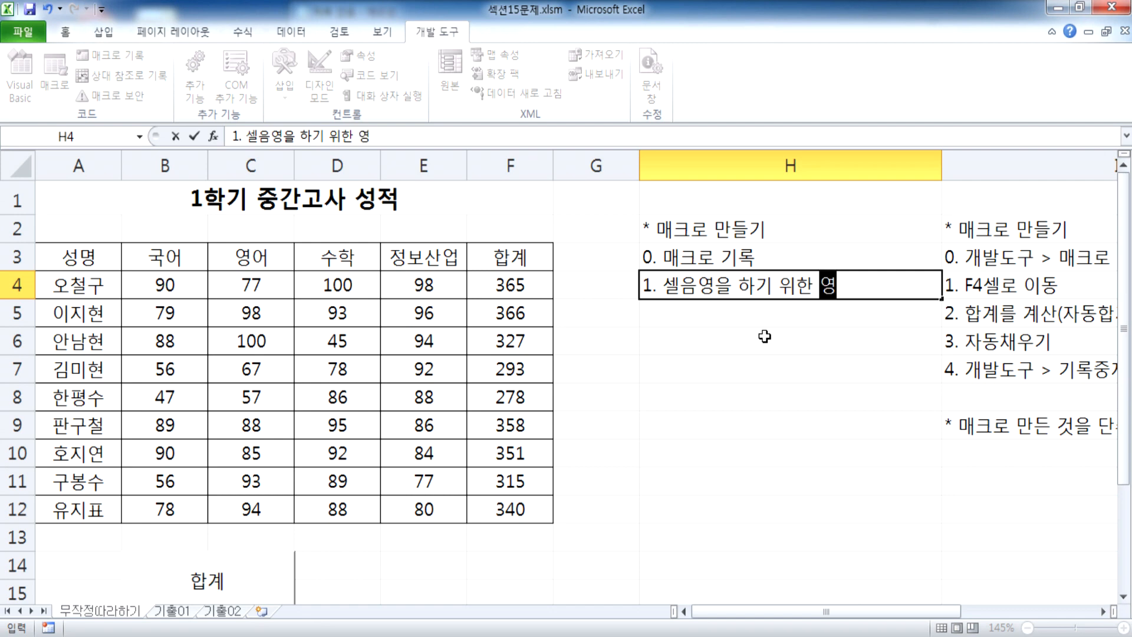
type("역을 설정")
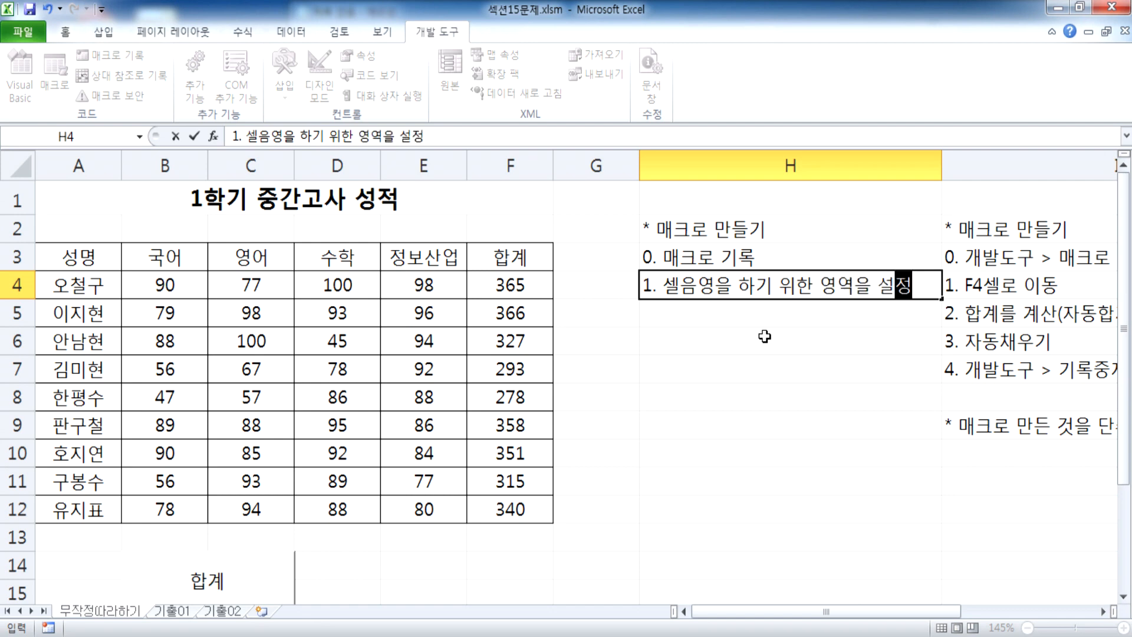
key("Return")
Step: Select the table's header row A3:F3 to point out the area meant for shading
left_click_drag(82, 257, 522, 264)
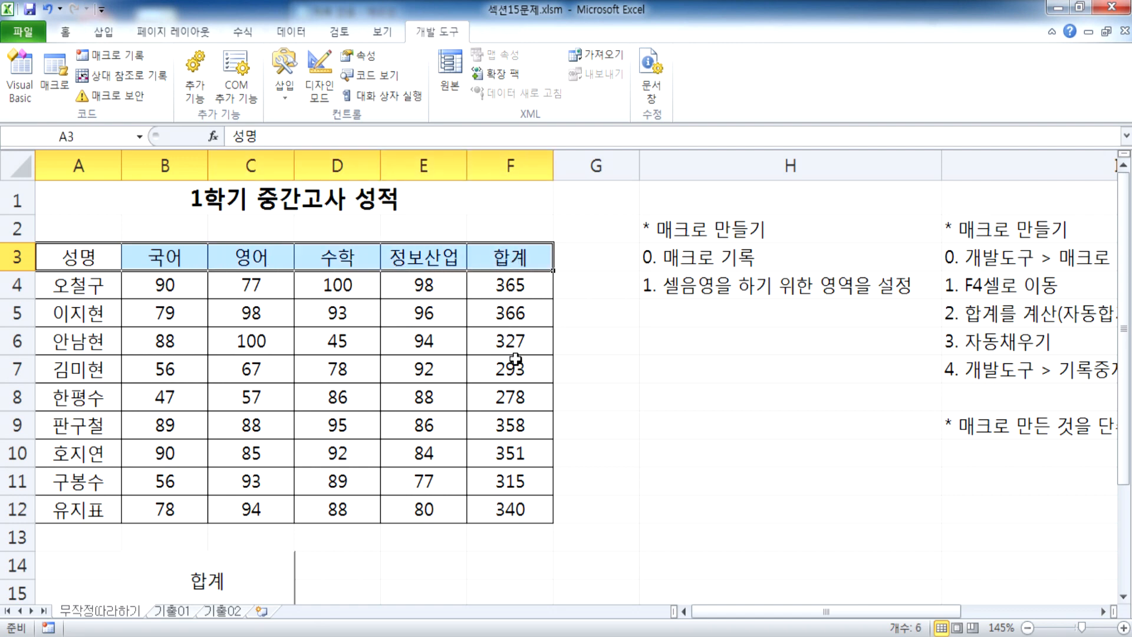
left_click(593, 347)
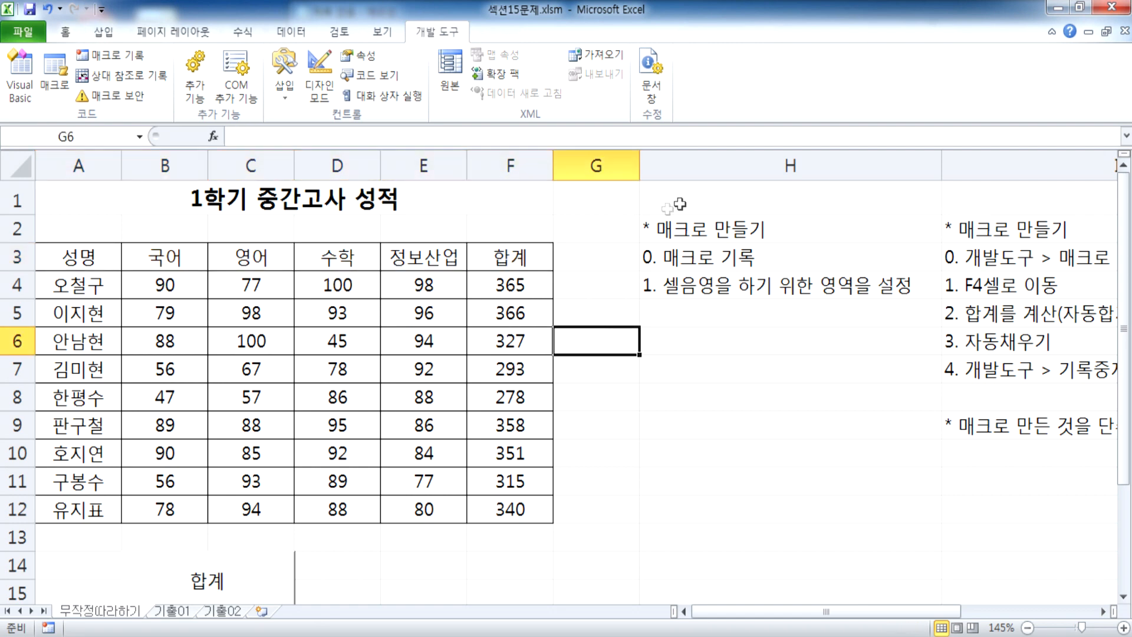
left_click_drag(71, 243, 537, 252)
Step: Enter the note "2. 색채우기 > 빨강" in H5
left_click(674, 311)
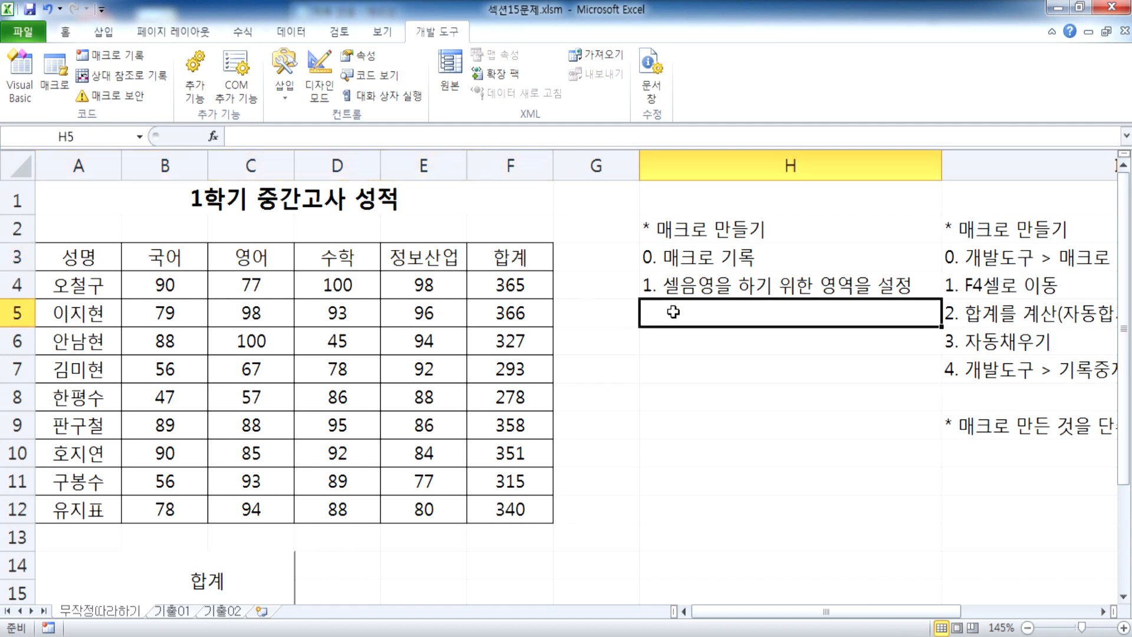
type("2.")
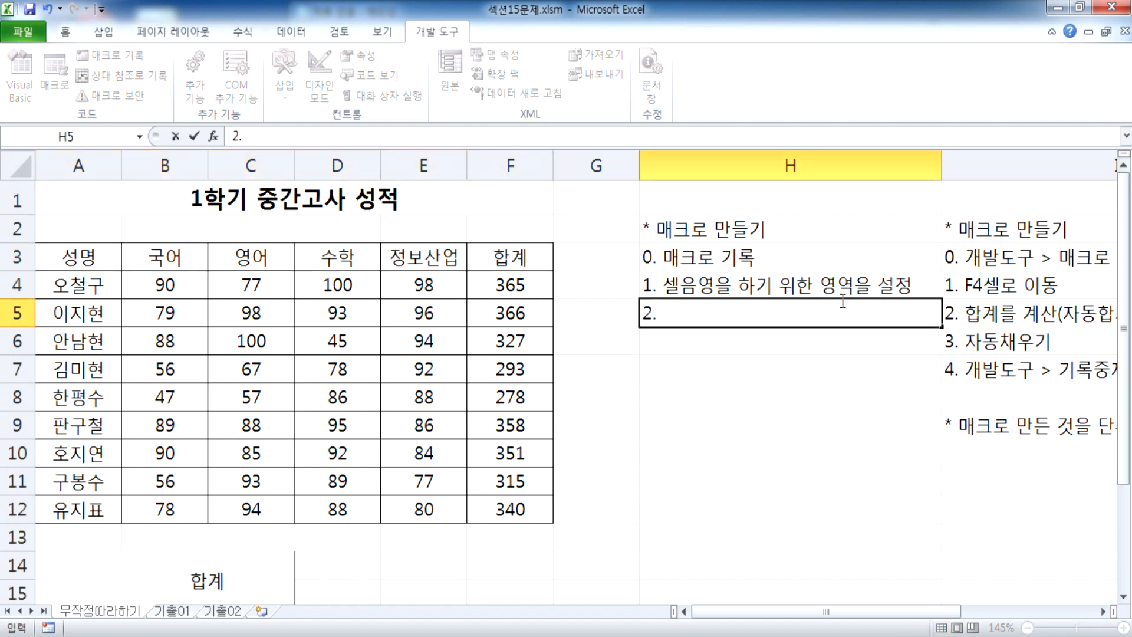
type(" 색채우기")
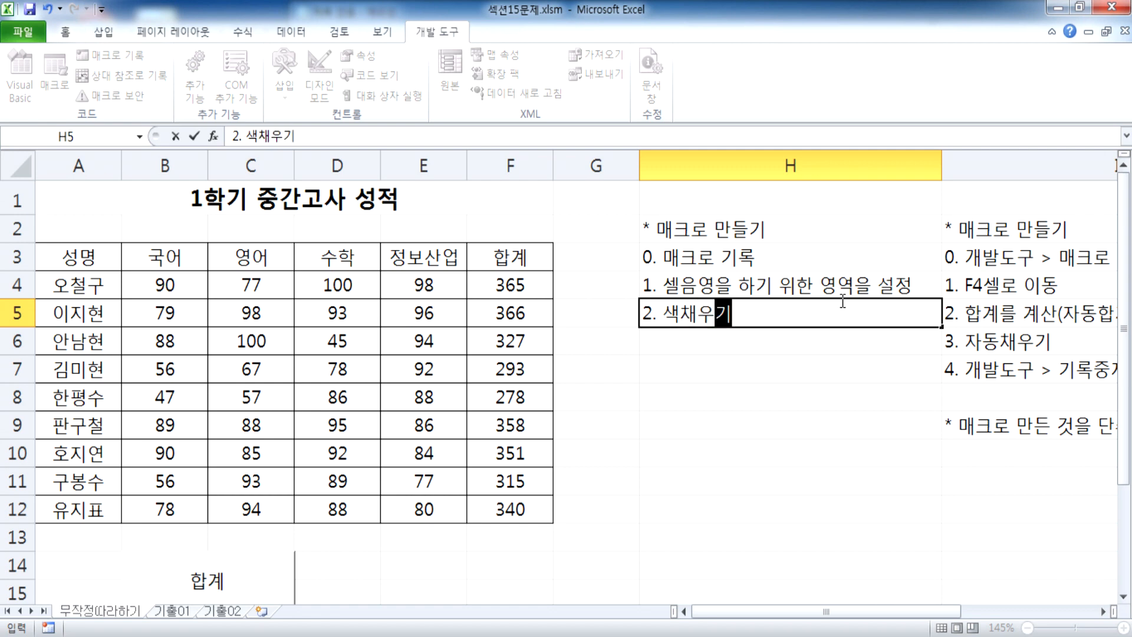
type(" > 빨강")
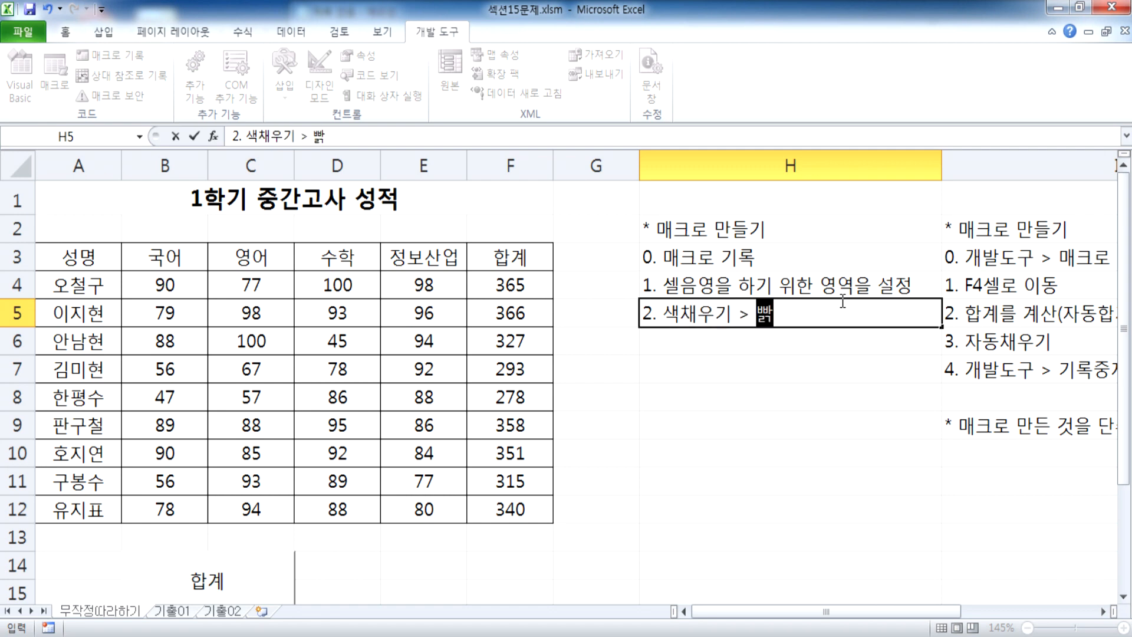
key("Return")
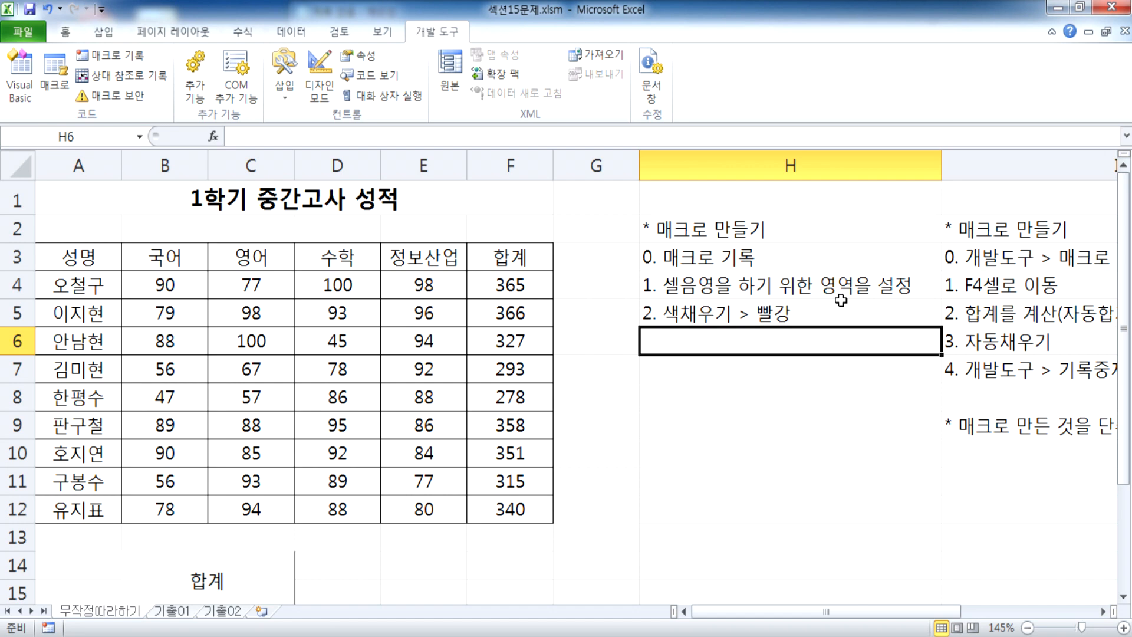
Step: Enter the note "3. 기록중지" in H6
type("3. ")
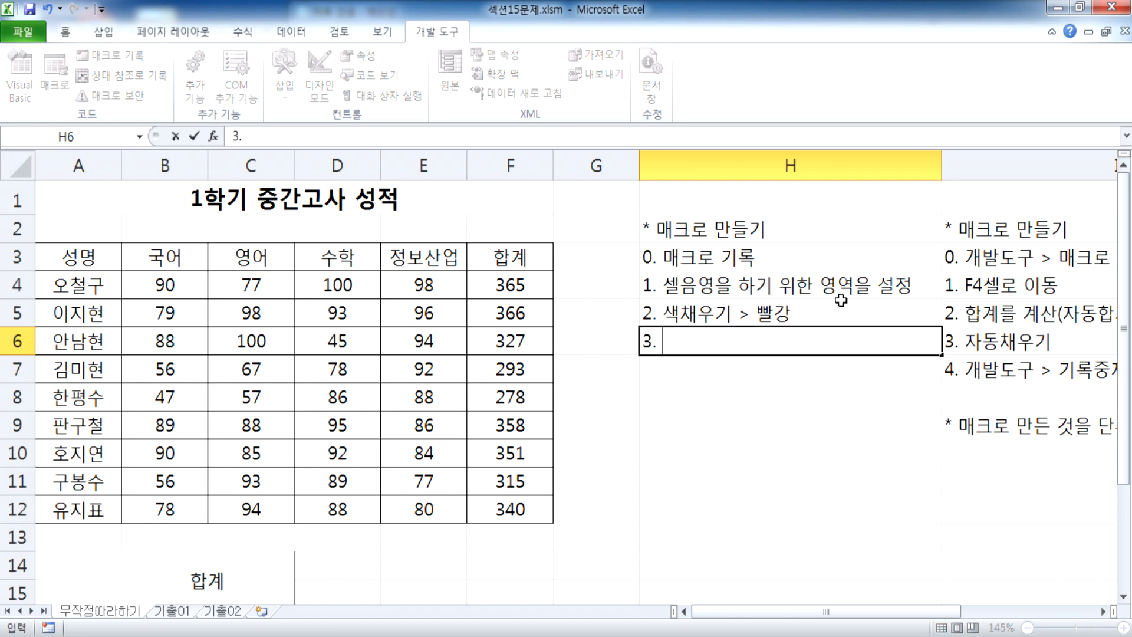
type("ㄱ기록 ㅈ")
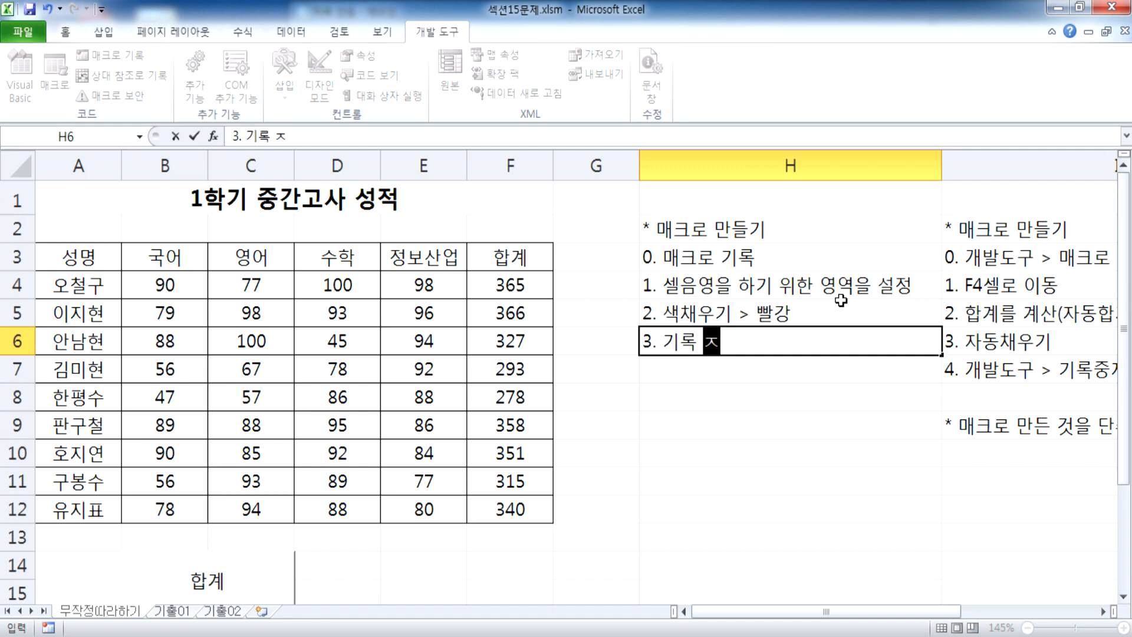
key("BackSpace")
key("BackSpace")
type("중기")
key("BackSpace")
key("BackSpace")
type("중지")
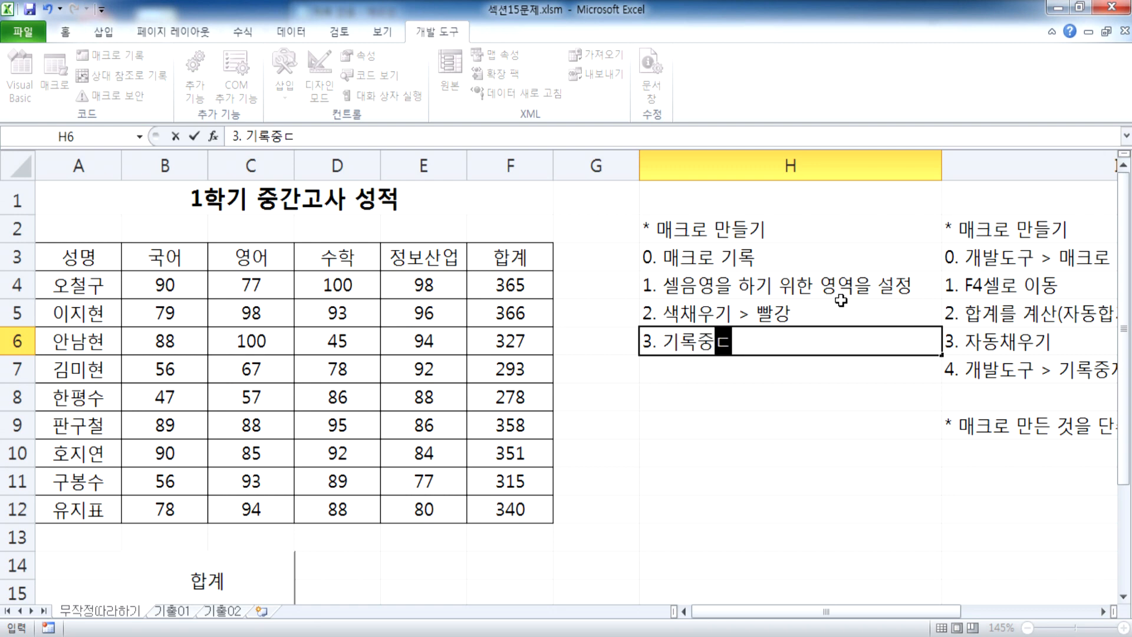
key("Return")
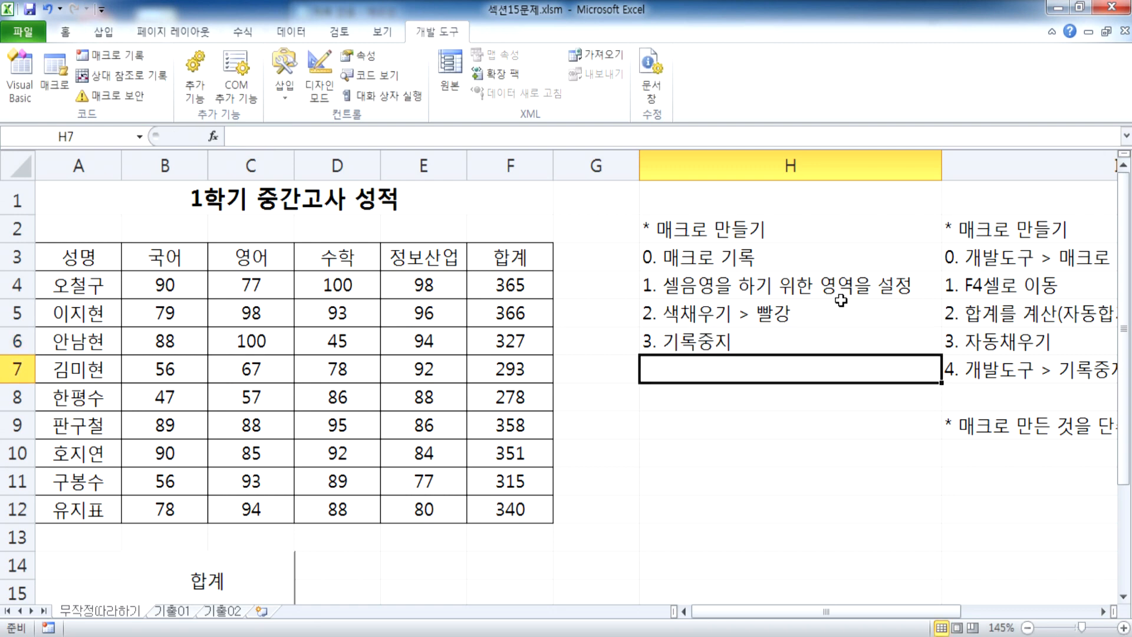
Step: Start recording a macro named 셀음영, stored in the current workbook (현재 통합 문서)
left_click(668, 398)
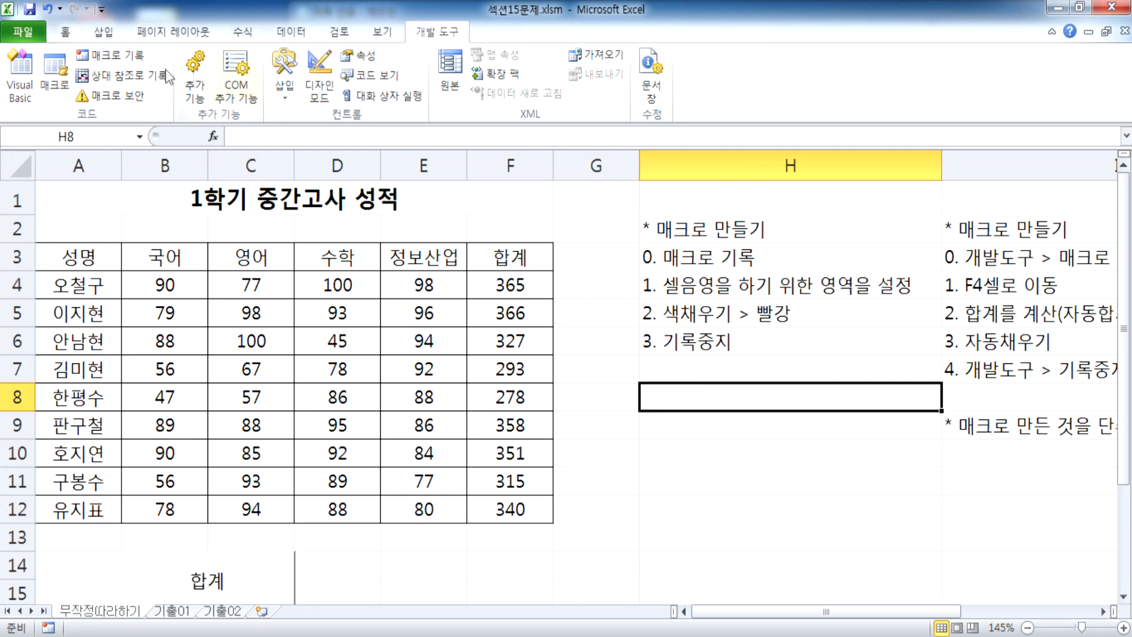
left_click(118, 62)
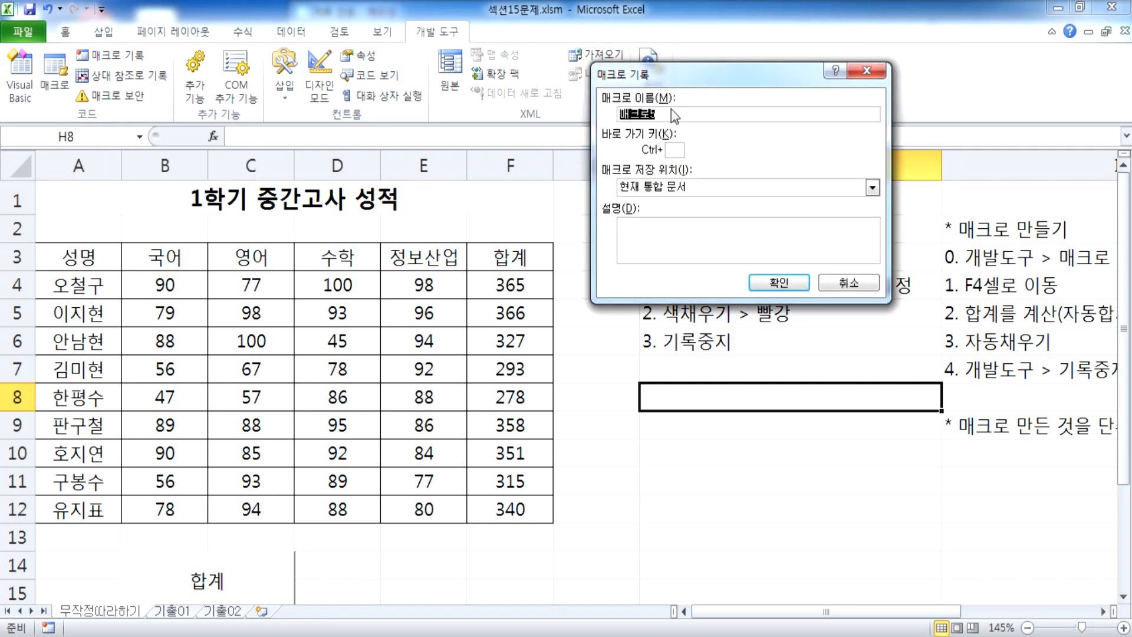
type("셀음ㅇ")
left_click(659, 187)
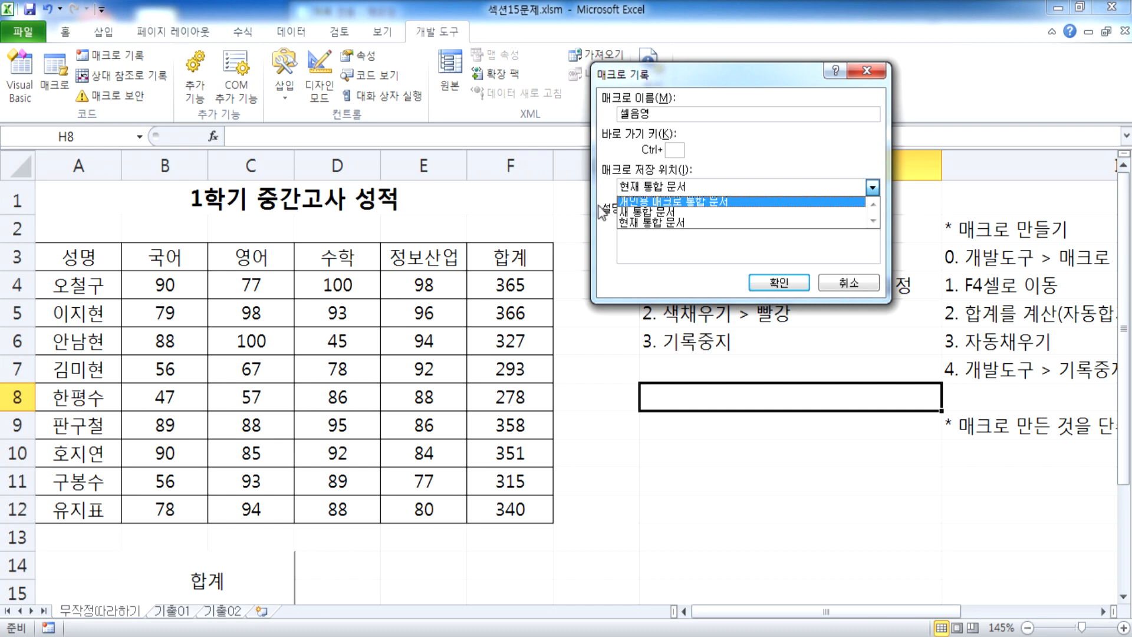
left_click(625, 222)
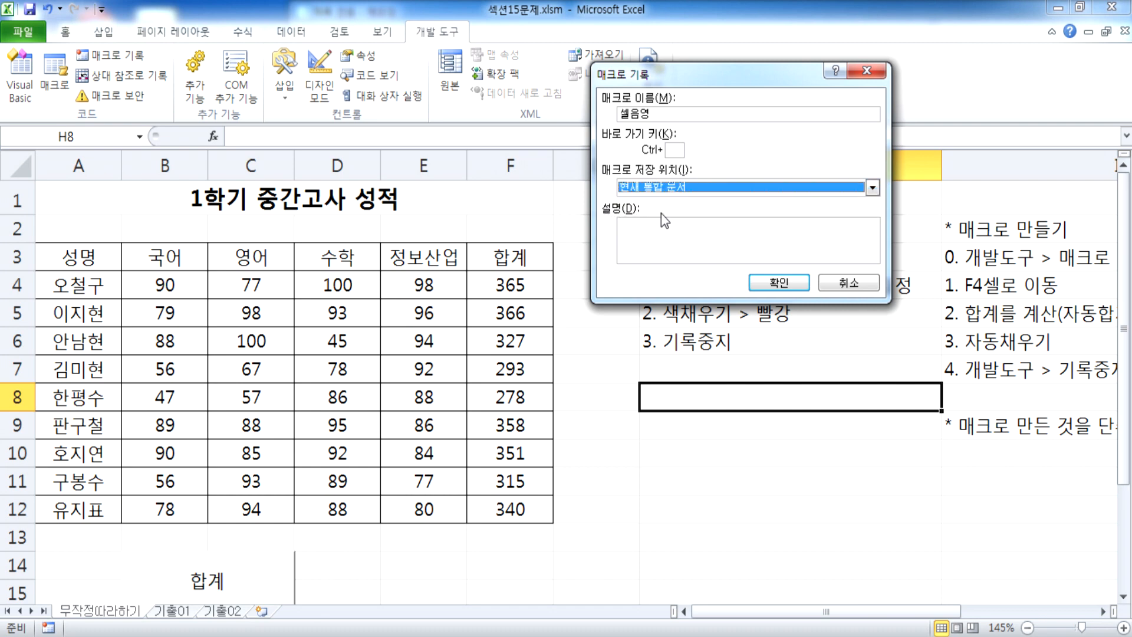
left_click_drag(657, 115, 610, 114)
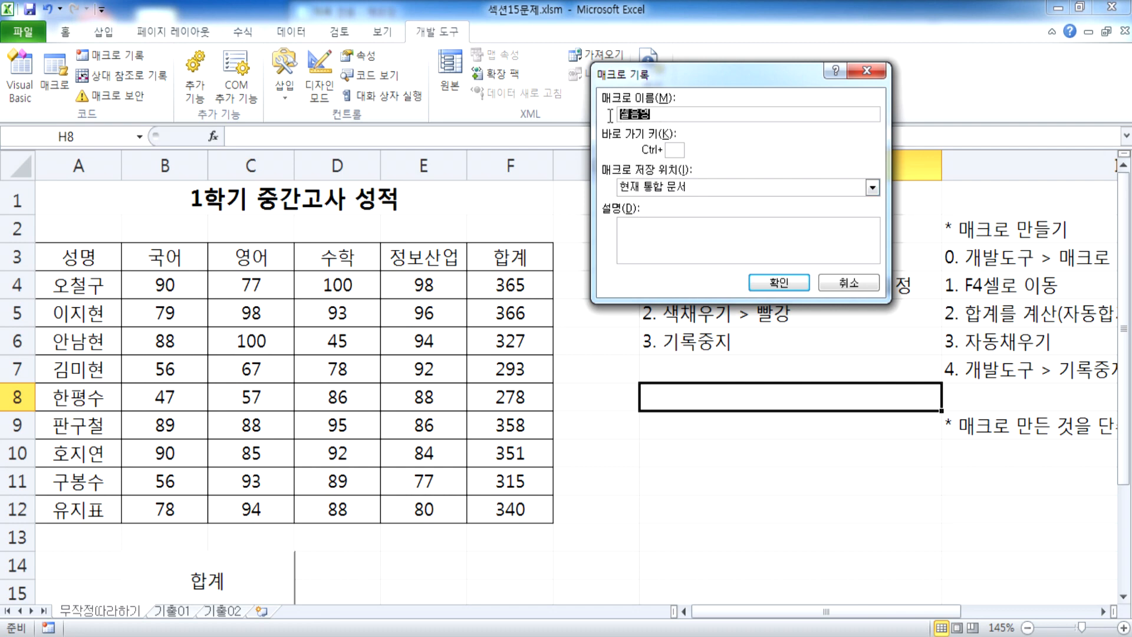
left_click(653, 228)
left_click_drag(660, 115, 610, 115)
left_click(684, 115)
left_click(772, 284)
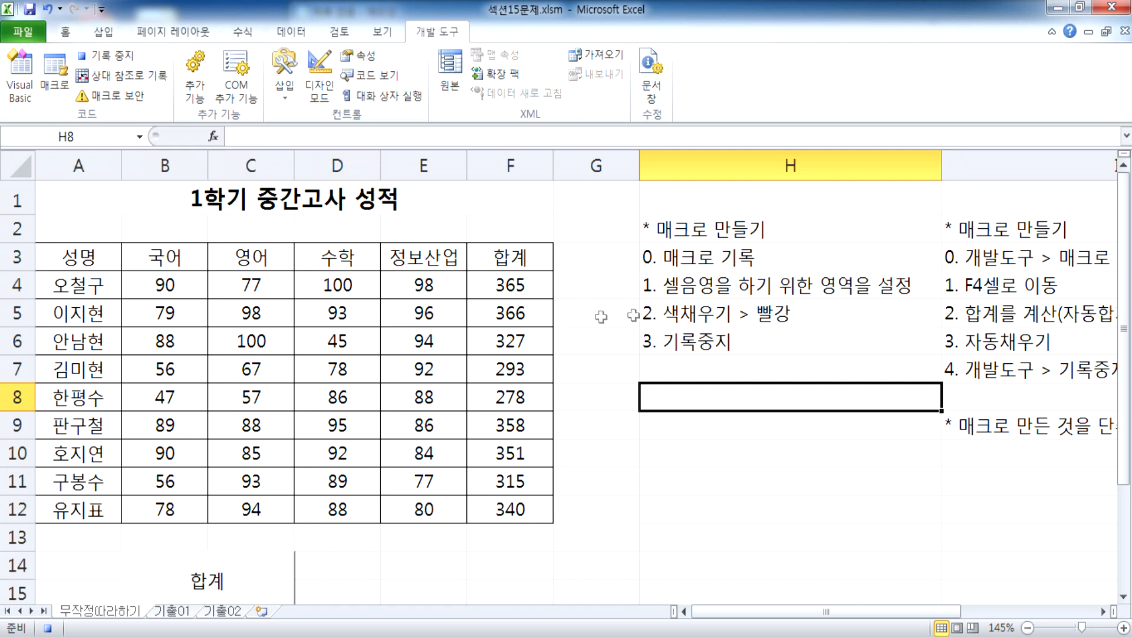
Step: Fill the header cells A3:F3 with the standard red colour while the macro records
left_click_drag(60, 254, 505, 255)
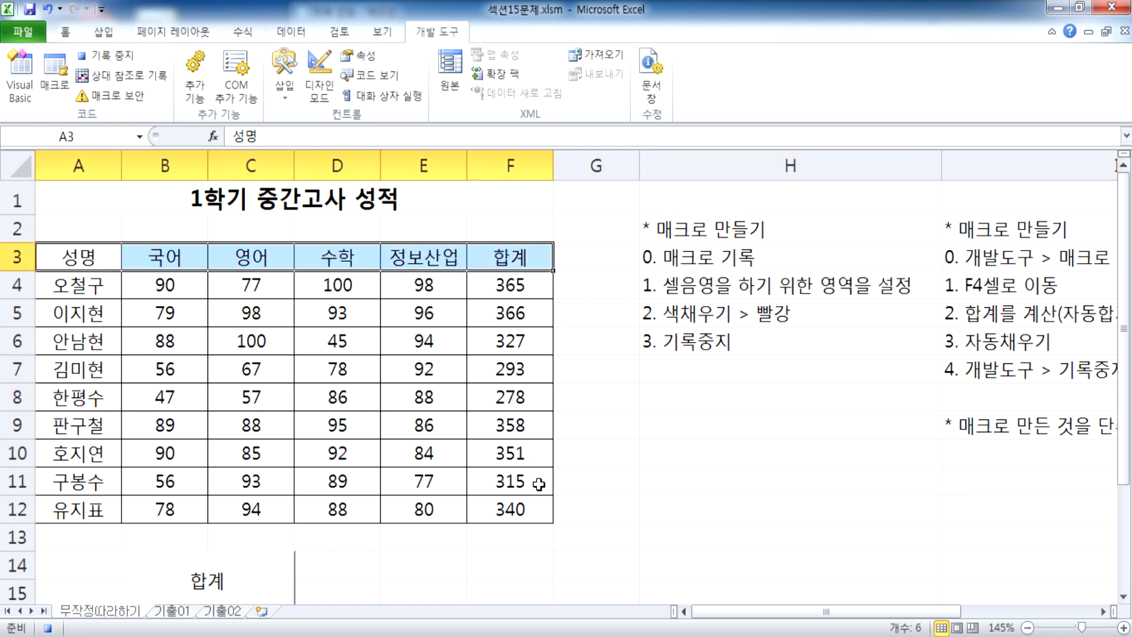
left_click(66, 33)
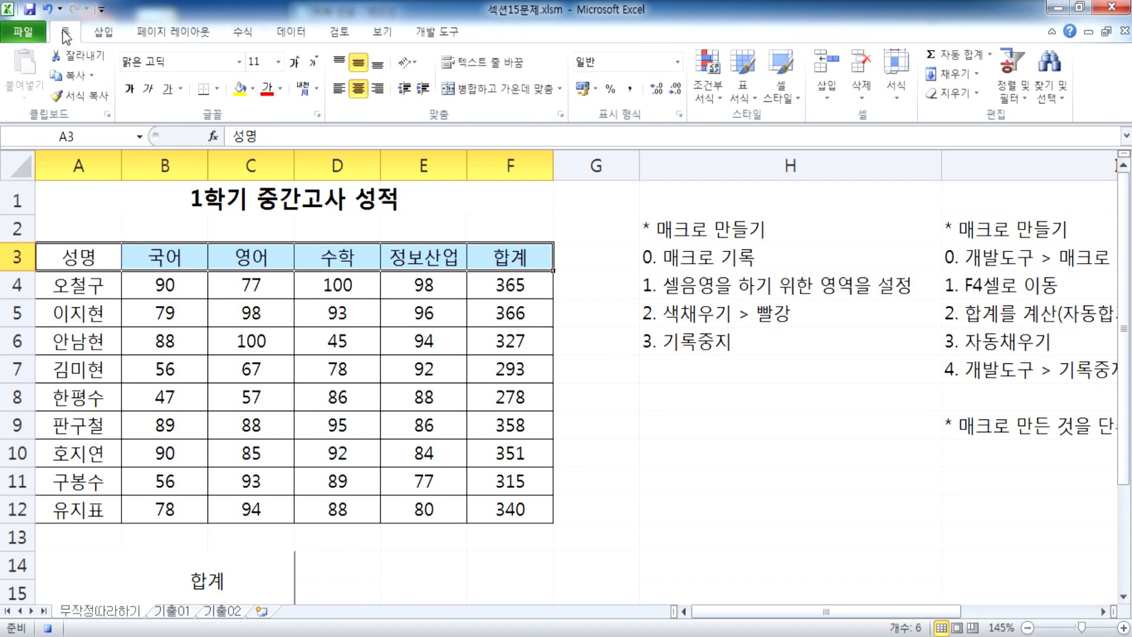
left_click(253, 88)
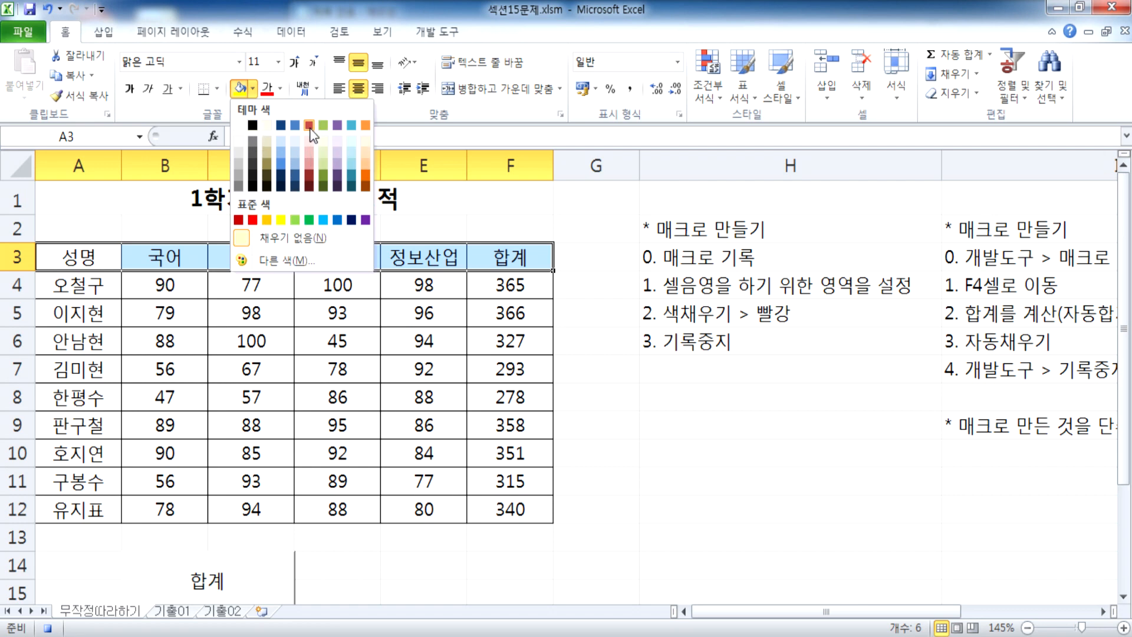
left_click(252, 220)
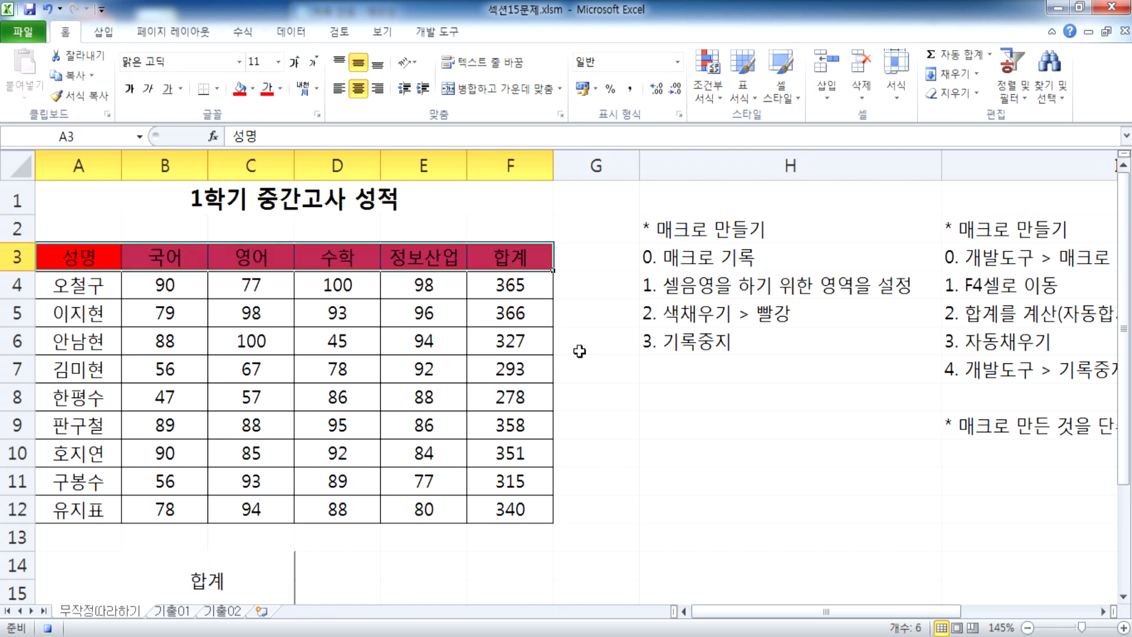
Step: Move the selection to G3 beside the header row and stop the macro recording
left_click(583, 261)
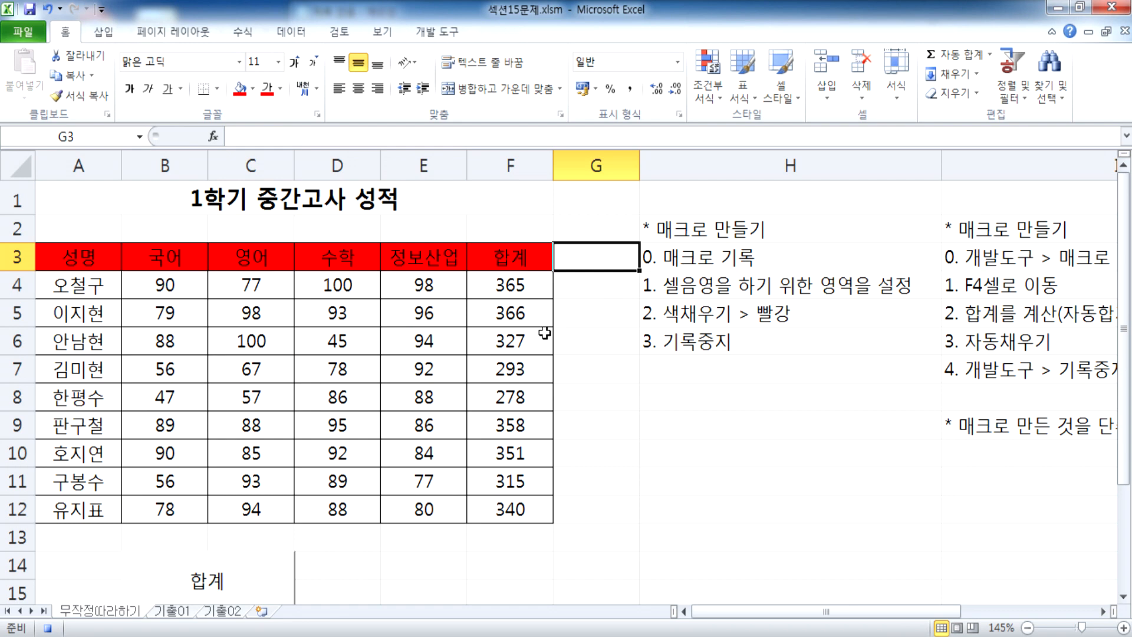
left_click(434, 32)
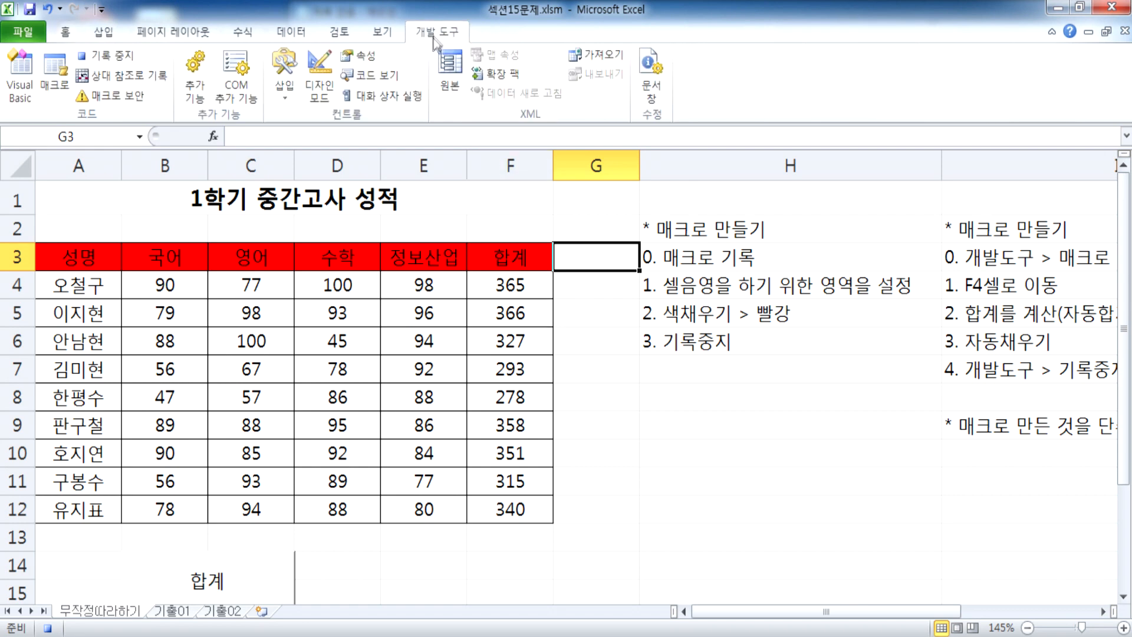
left_click(117, 57)
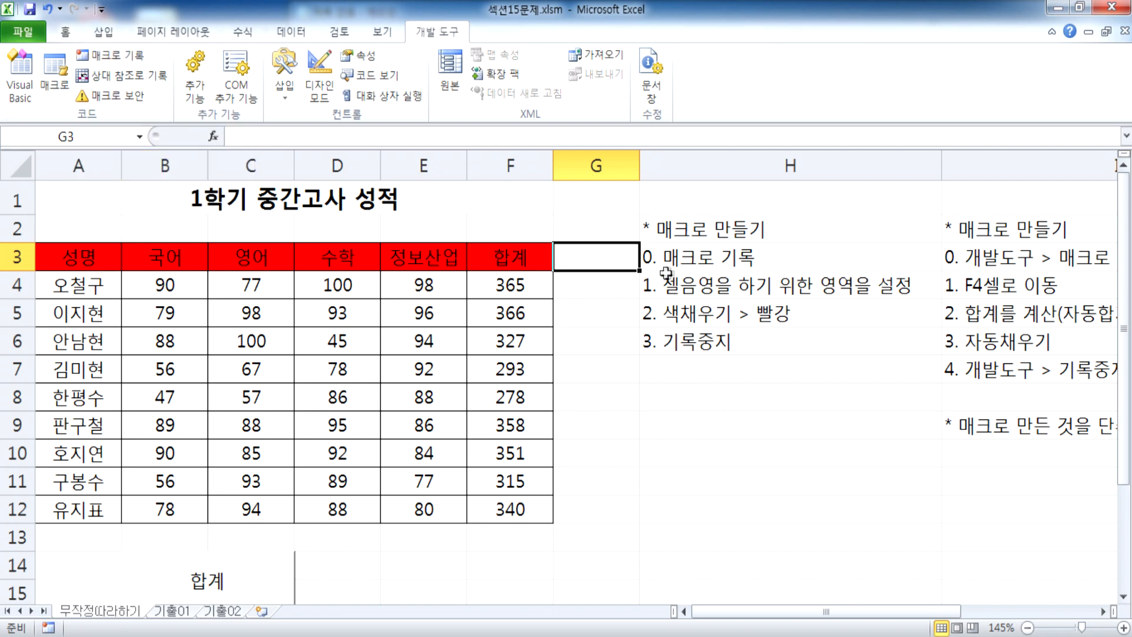
Step: Clear the totals in F4:F12 and refill them by running the macro with the 합계 button
left_click_drag(82, 263, 505, 254)
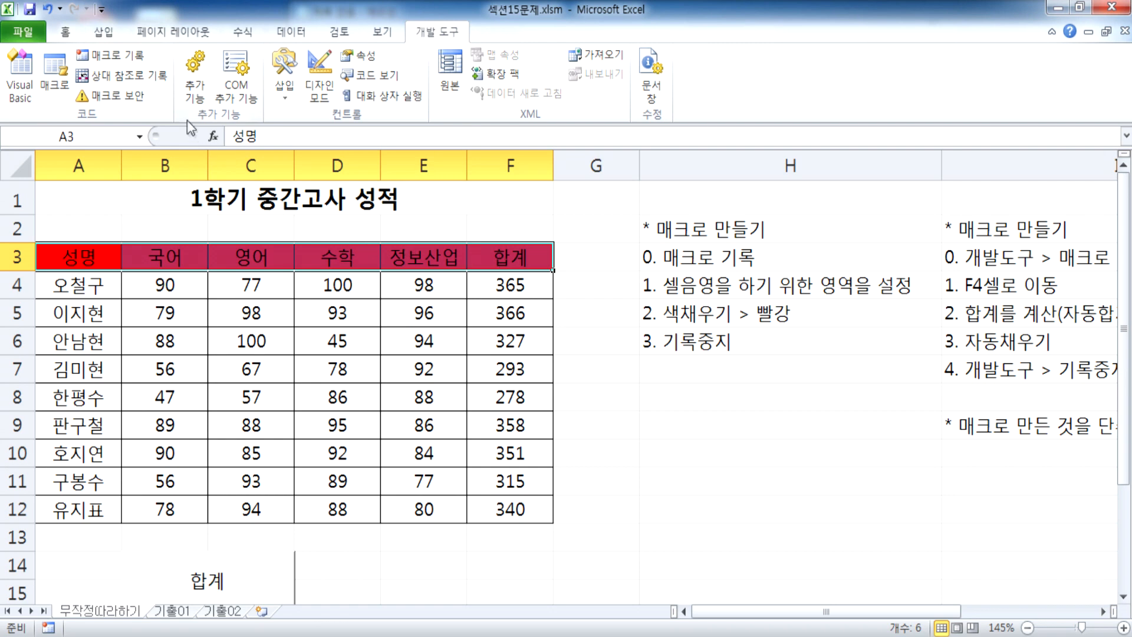
mouse_move(65, 257)
left_mouse_down()
mouse_move(448, 259)
mouse_move(511, 341)
mouse_move(514, 506)
left_mouse_up()
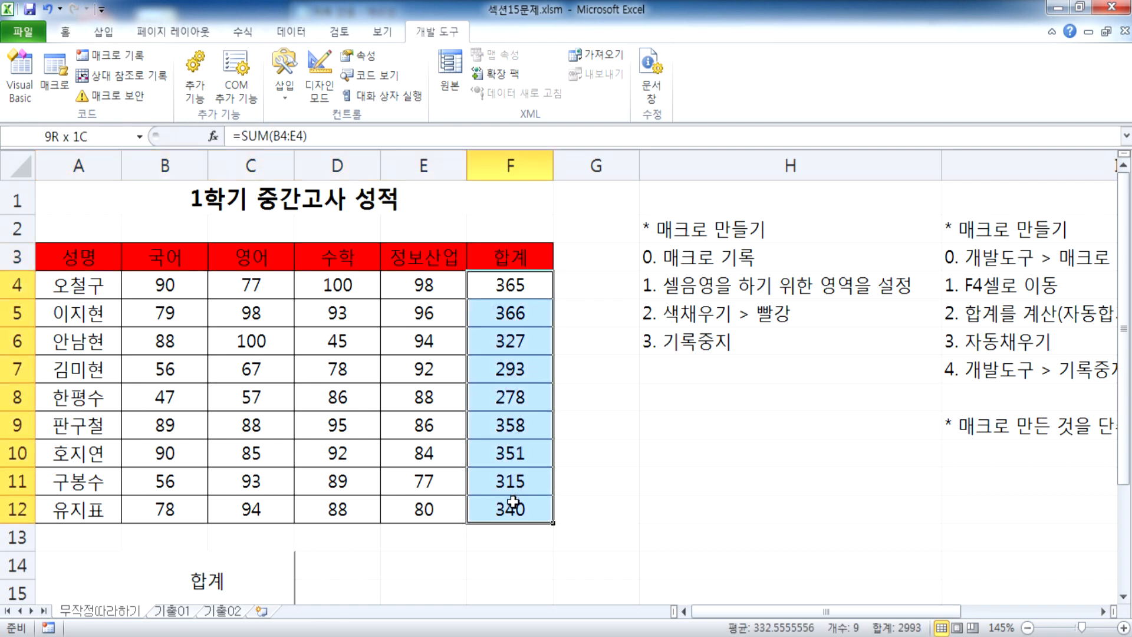
key("Delete")
left_click(275, 573)
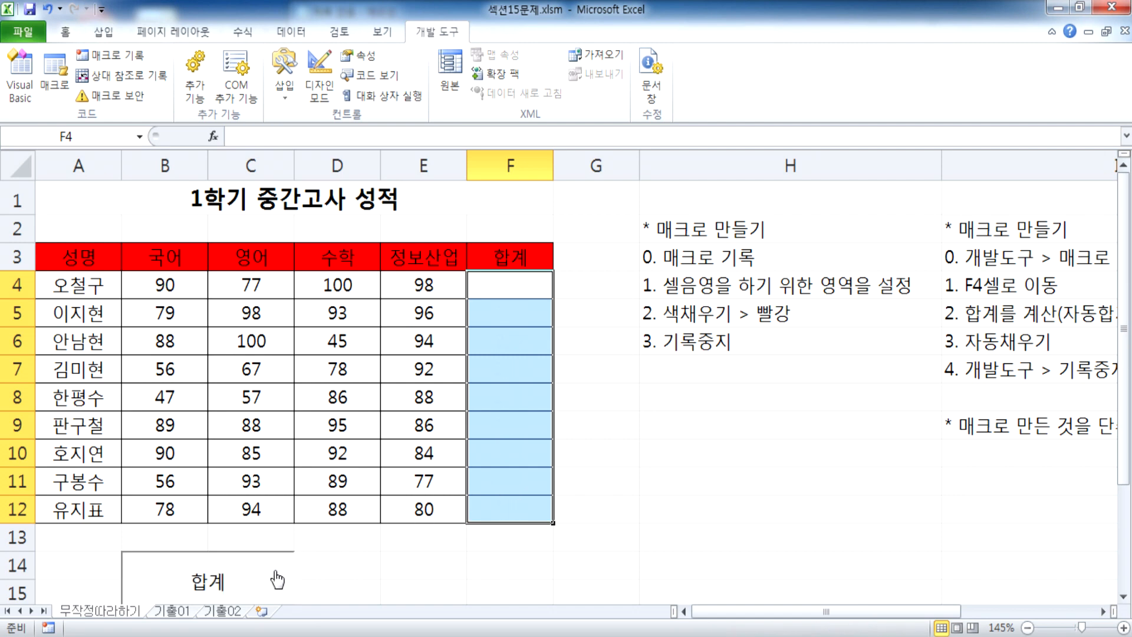
Step: Remove the fill colour from the header cells A3:F3 and return to the developer tools
left_click_drag(65, 257, 510, 254)
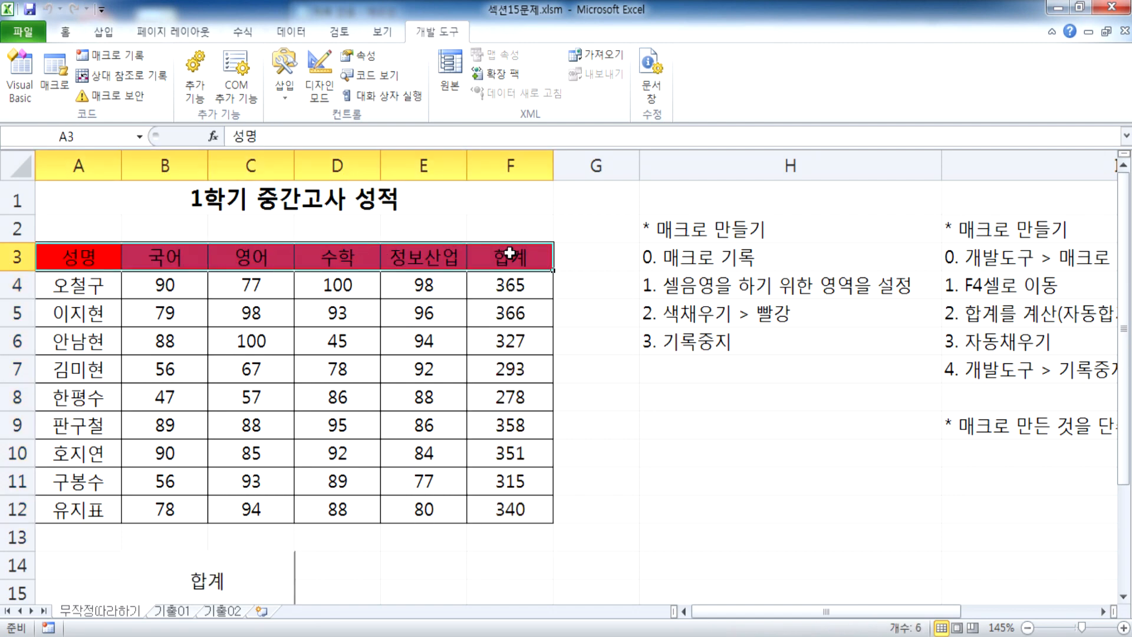
left_click(68, 33)
left_click(254, 90)
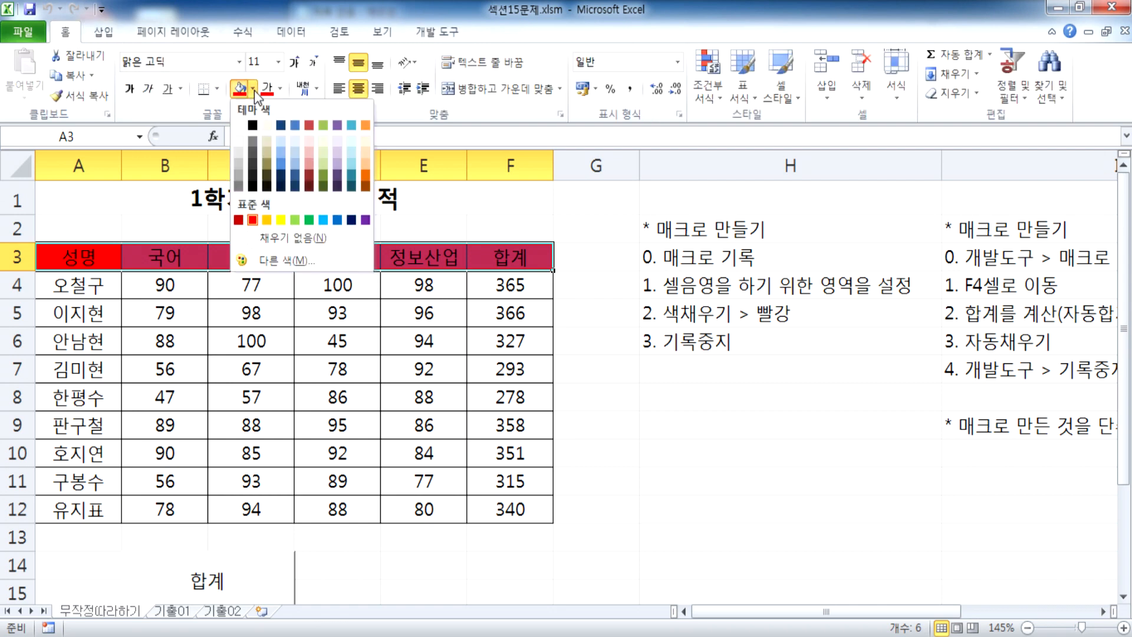
left_click(593, 445)
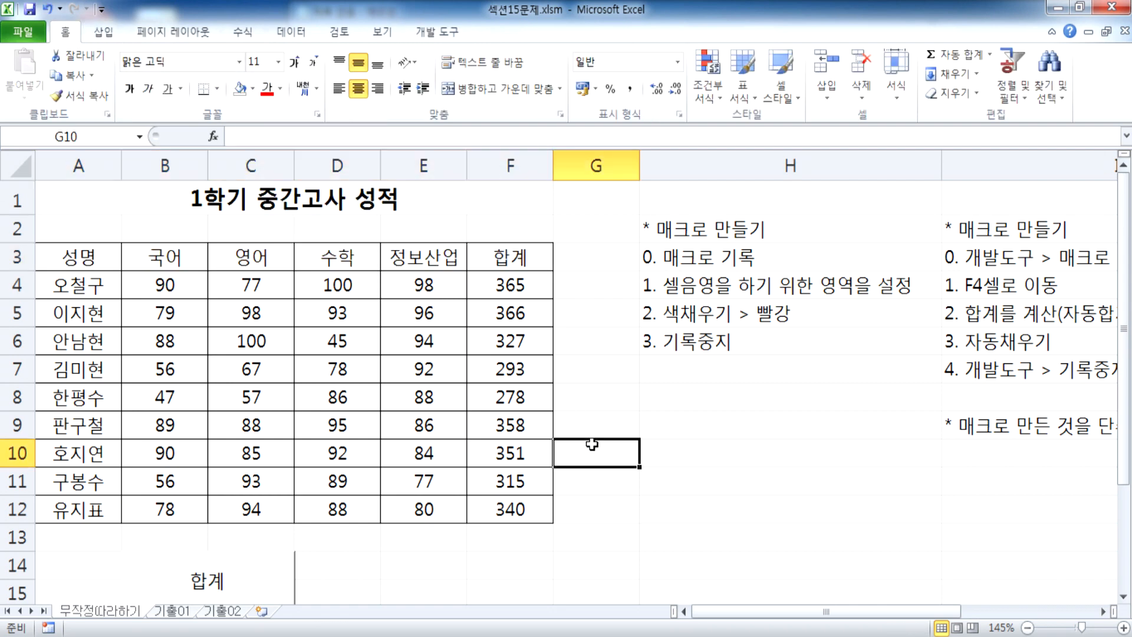
left_click(437, 31)
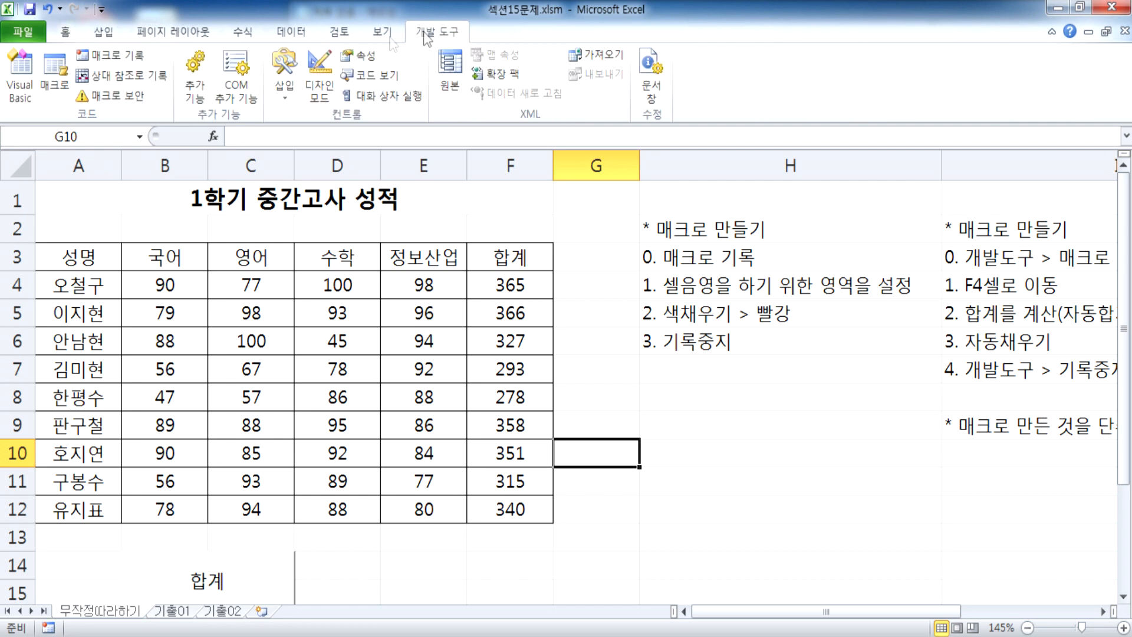
Step: Run the recorded 셀음영 macro from the macro list to shade the header row
left_click(44, 89)
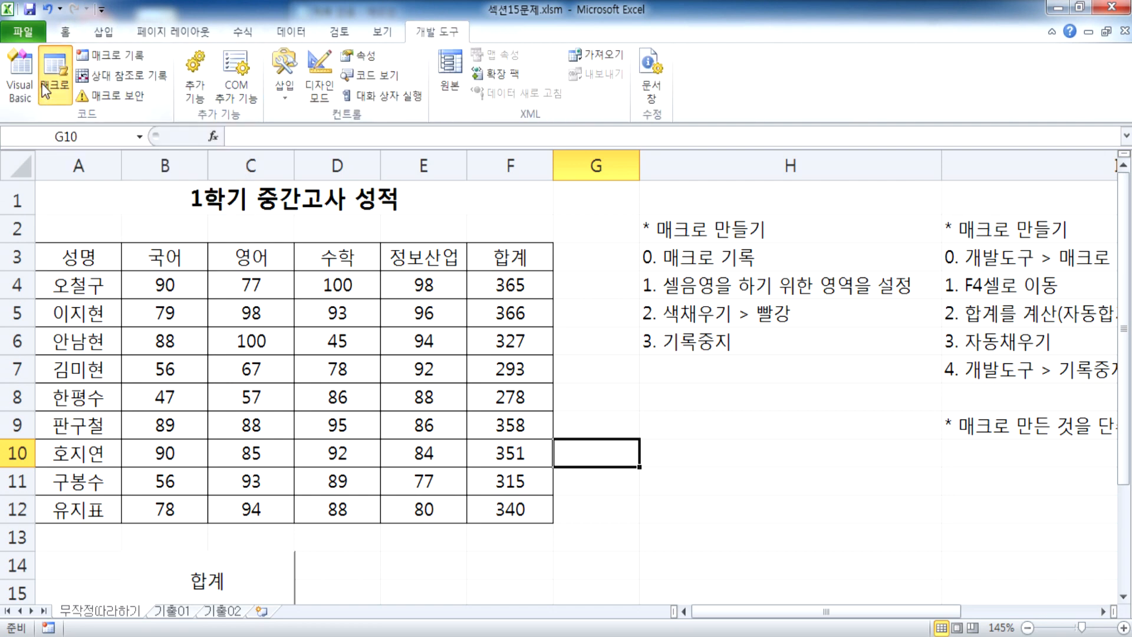
left_click_drag(610, 45, 640, 177)
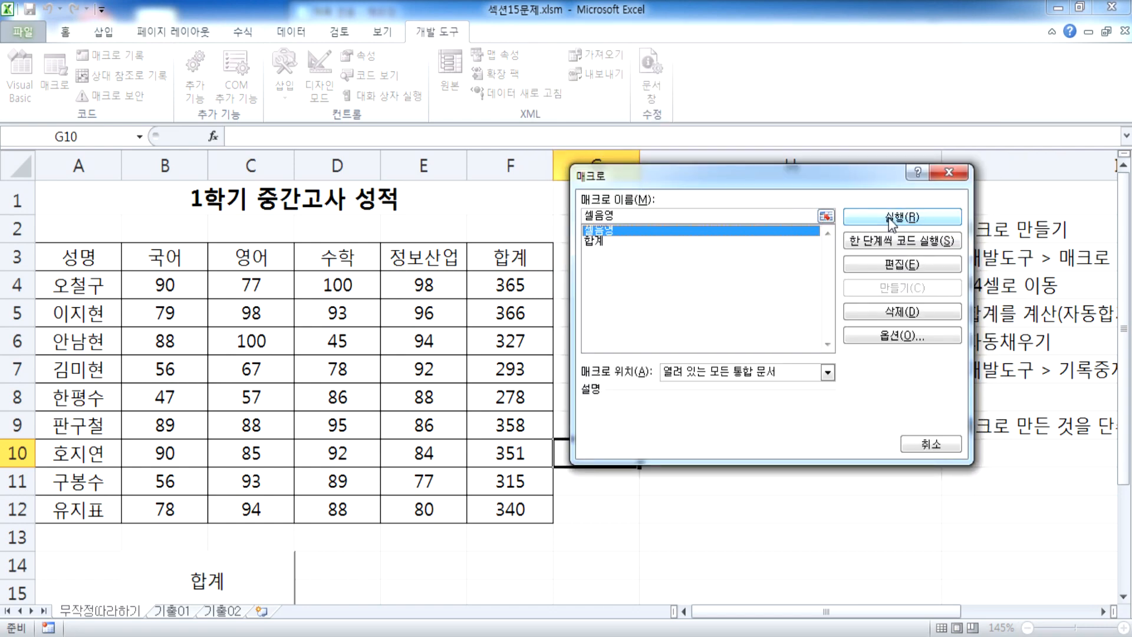
left_click(891, 217)
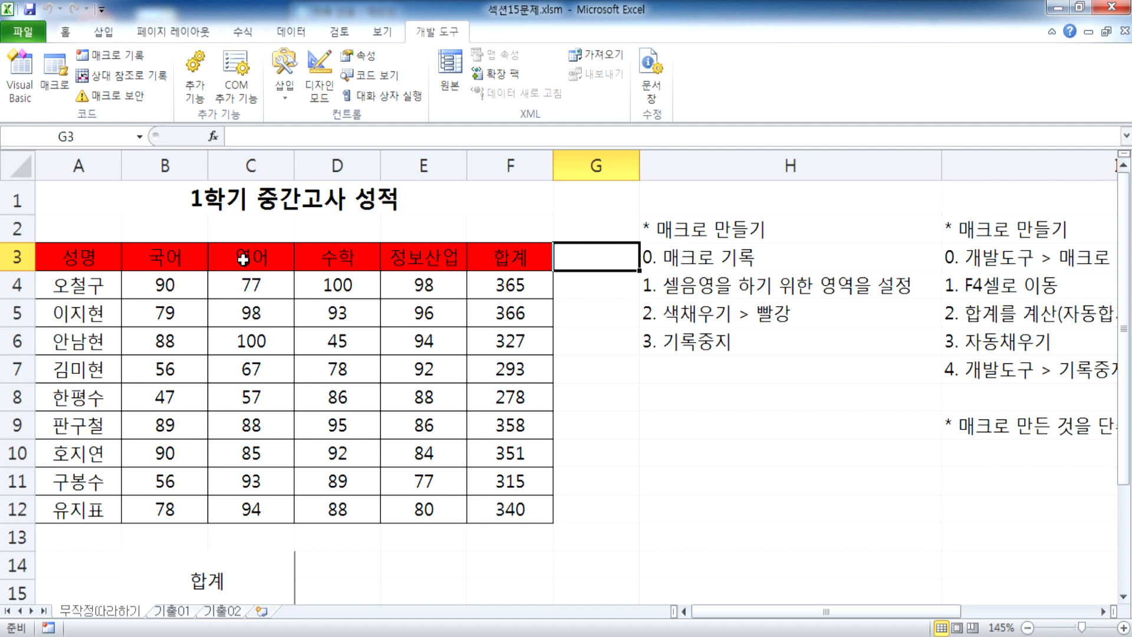
Step: Fill the header cells A3:F3 with the standard yellow colour and deselect them
left_click_drag(71, 259, 501, 256)
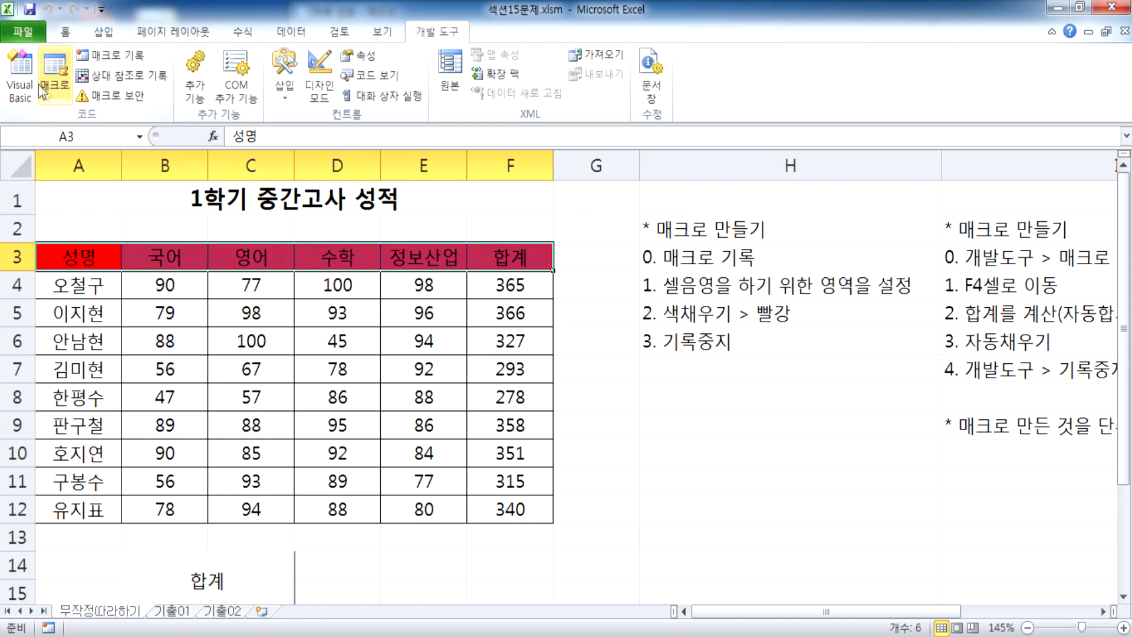
left_click(65, 31)
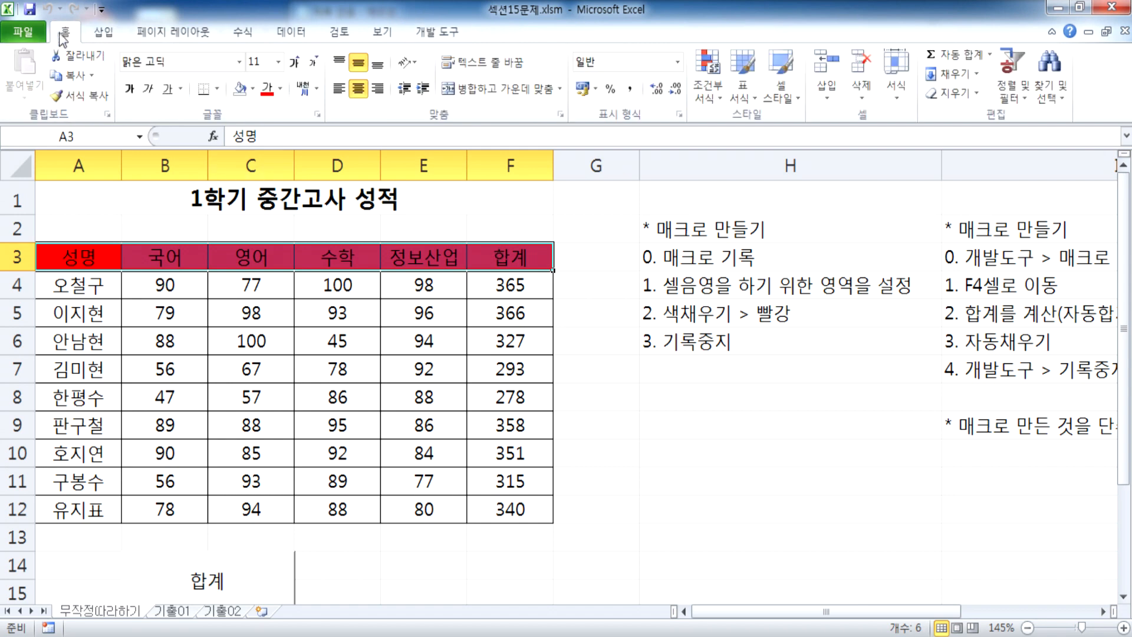
left_click(252, 94)
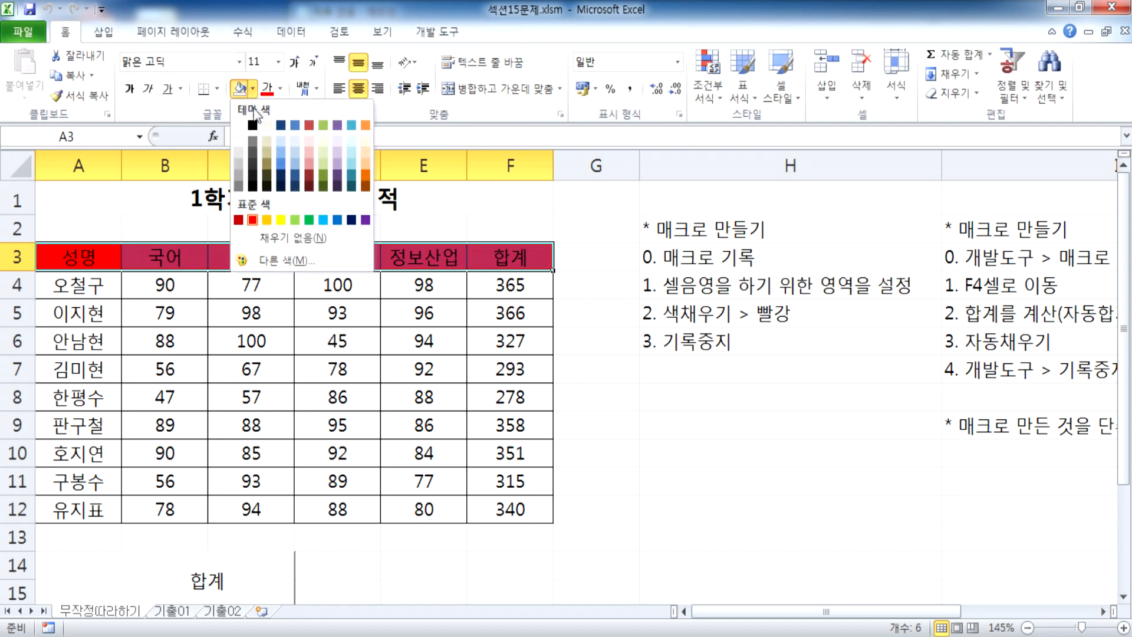
left_click(282, 219)
left_click(451, 325)
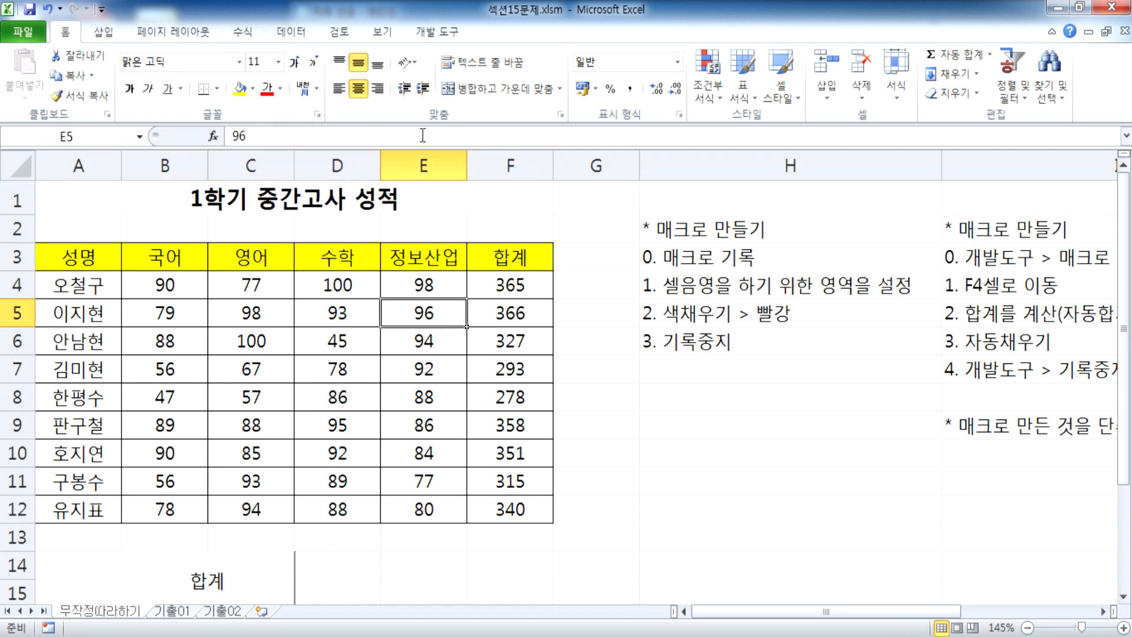
Step: Run the 셀음영 macro again from the macro list, twice, to shade the header row A3:F3 red
left_click(431, 32)
left_click(56, 74)
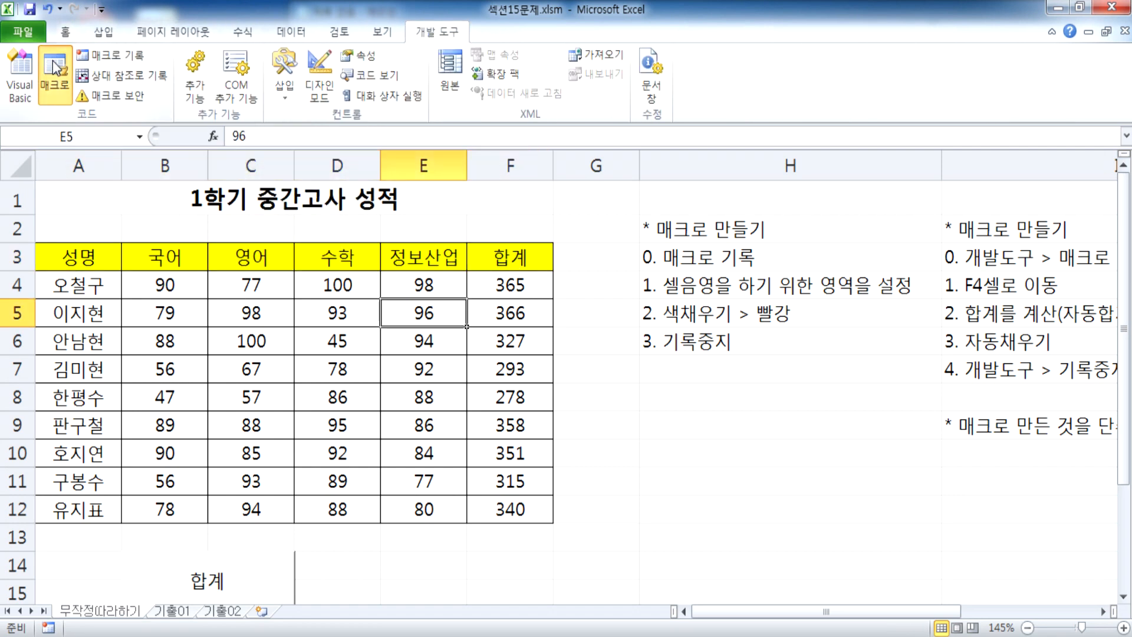
left_click(597, 242)
left_click(597, 231)
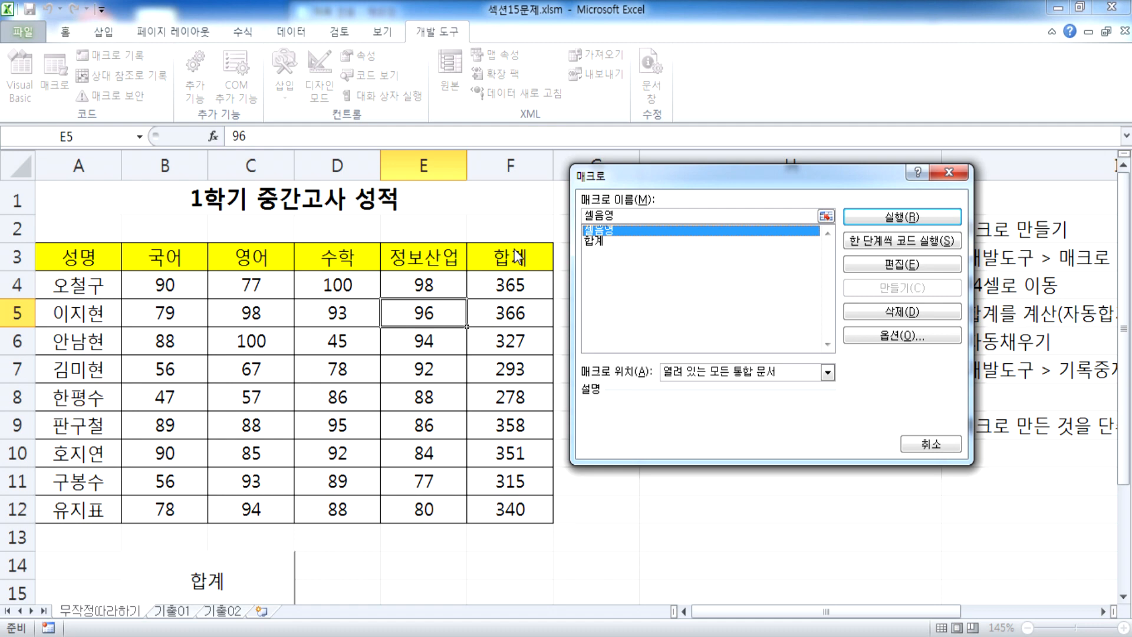
left_click(866, 223)
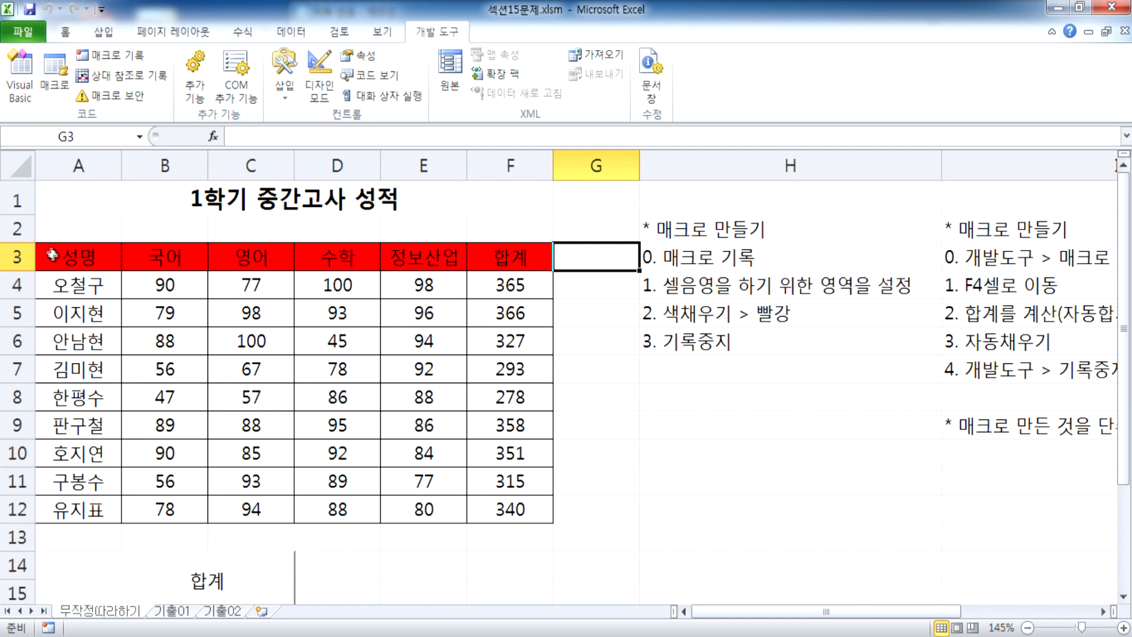
left_click(55, 76)
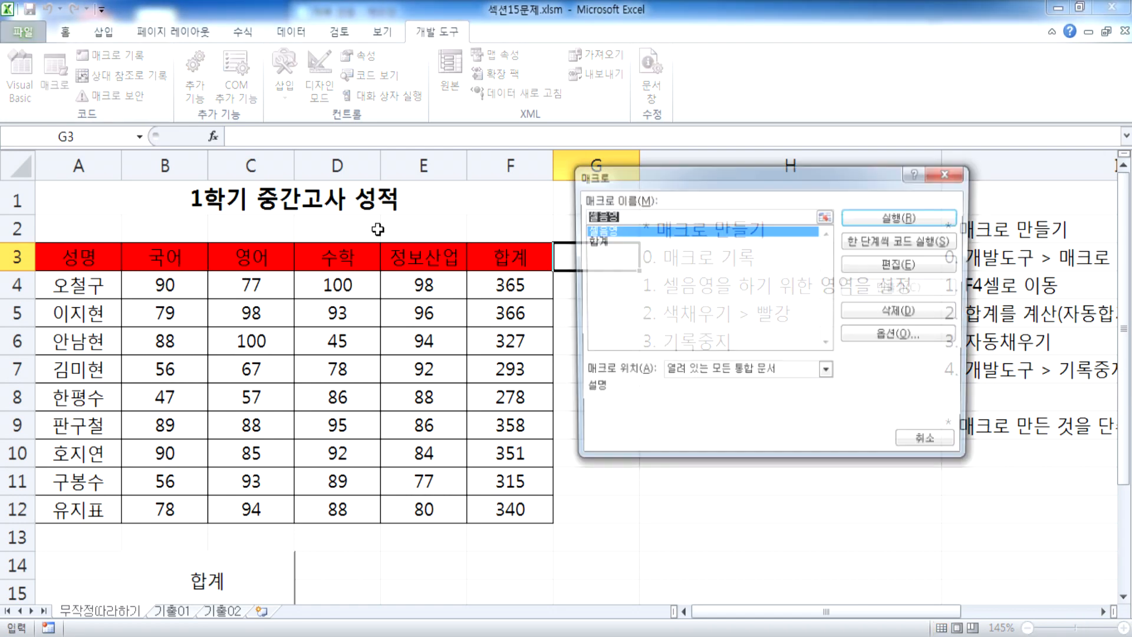
left_click(896, 218)
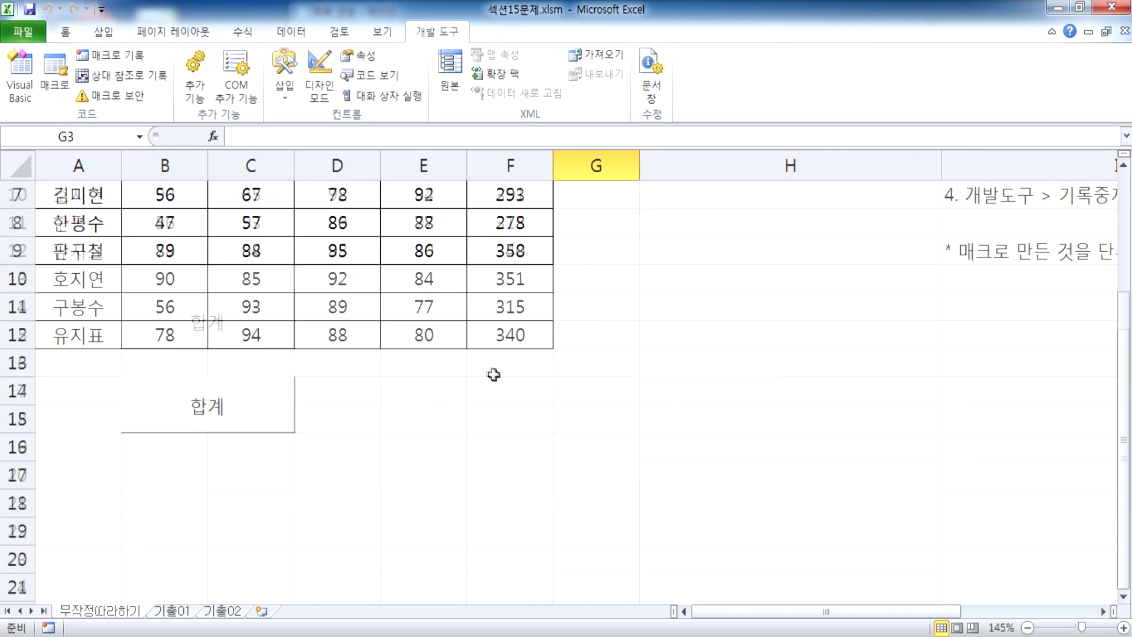
Step: Clear the totals in F4:F12 and recalculate them with the 합계 button
key("Delete")
scroll(578, 488, "down", 2)
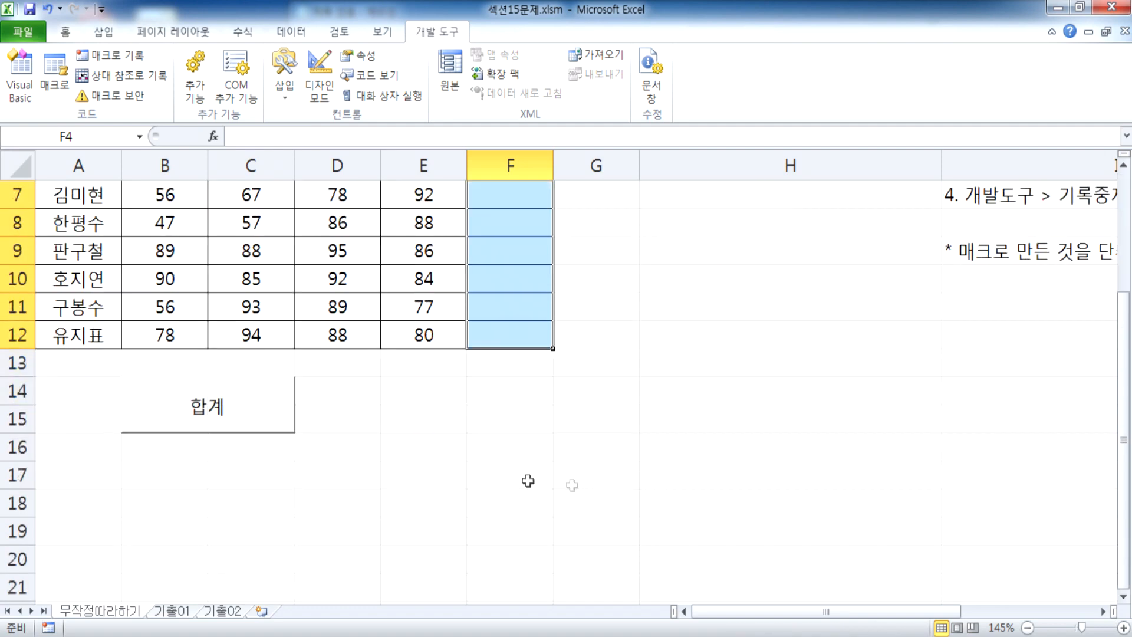
scroll(380, 448, "down", 3)
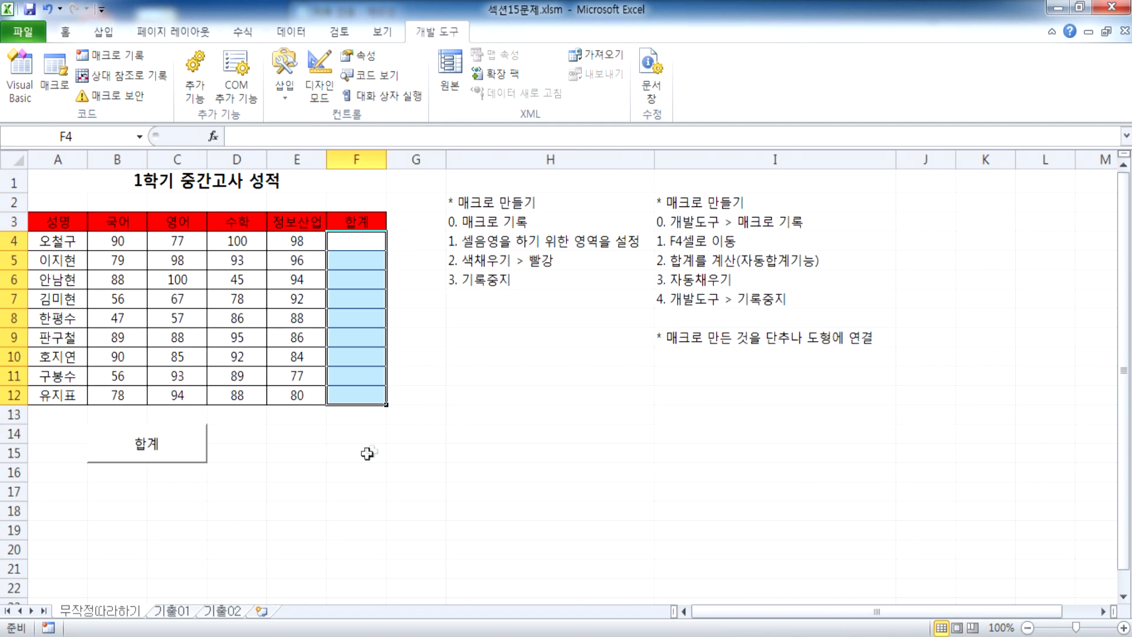
left_click(185, 452)
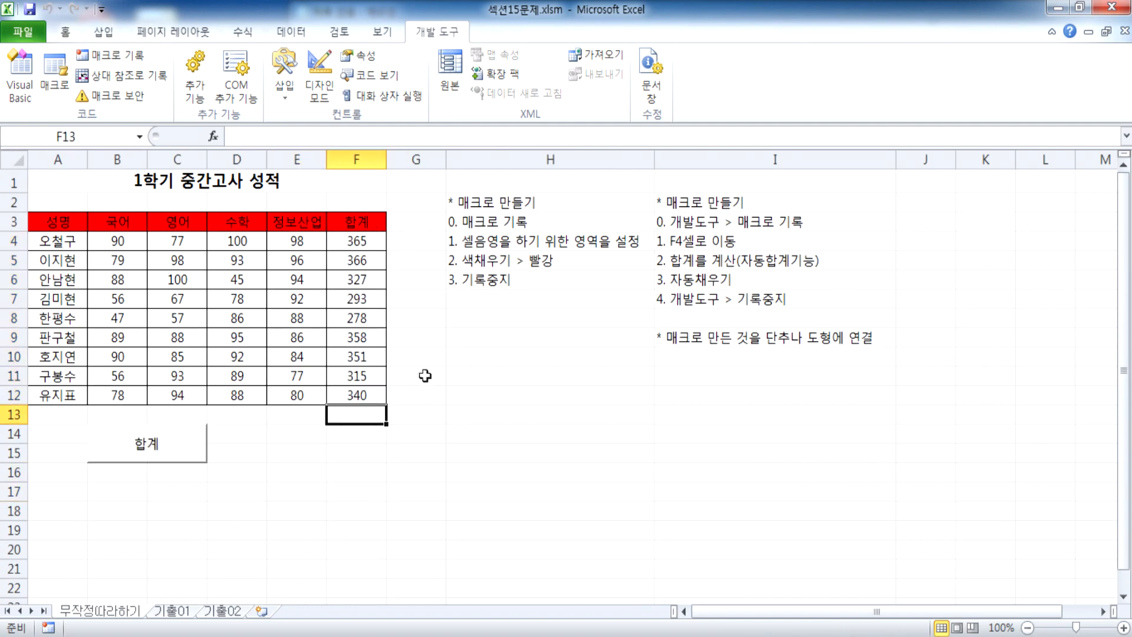
Step: Select the empty range E14:F15 below the table, beside the 합계 button
left_click_drag(259, 434, 354, 471)
left_click_drag(298, 434, 371, 454)
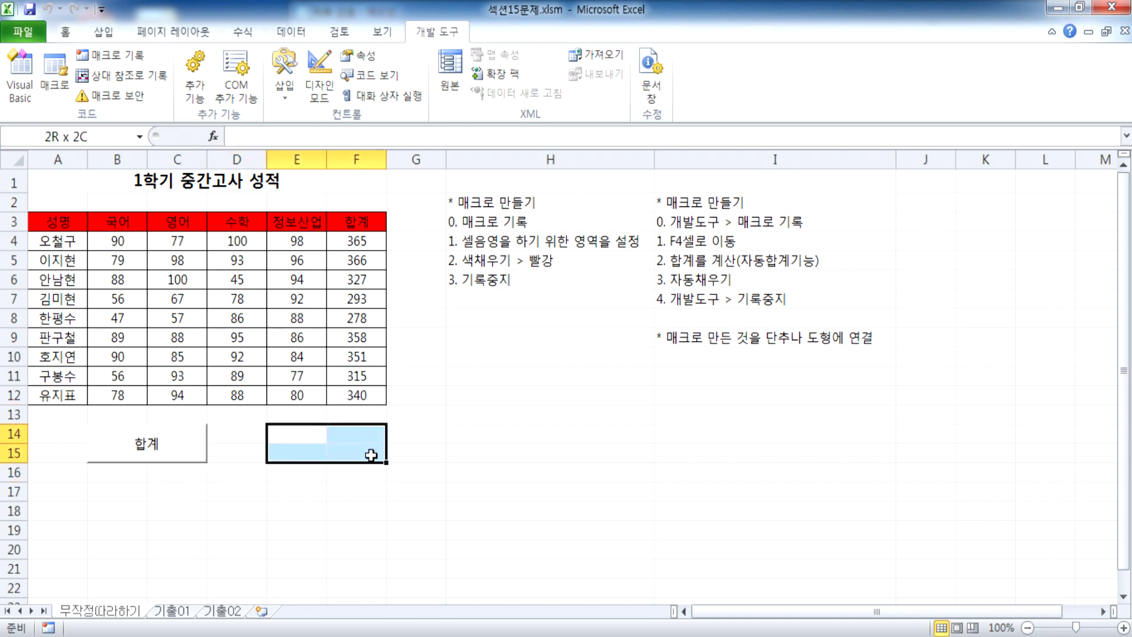
left_click_drag(57, 223, 357, 229)
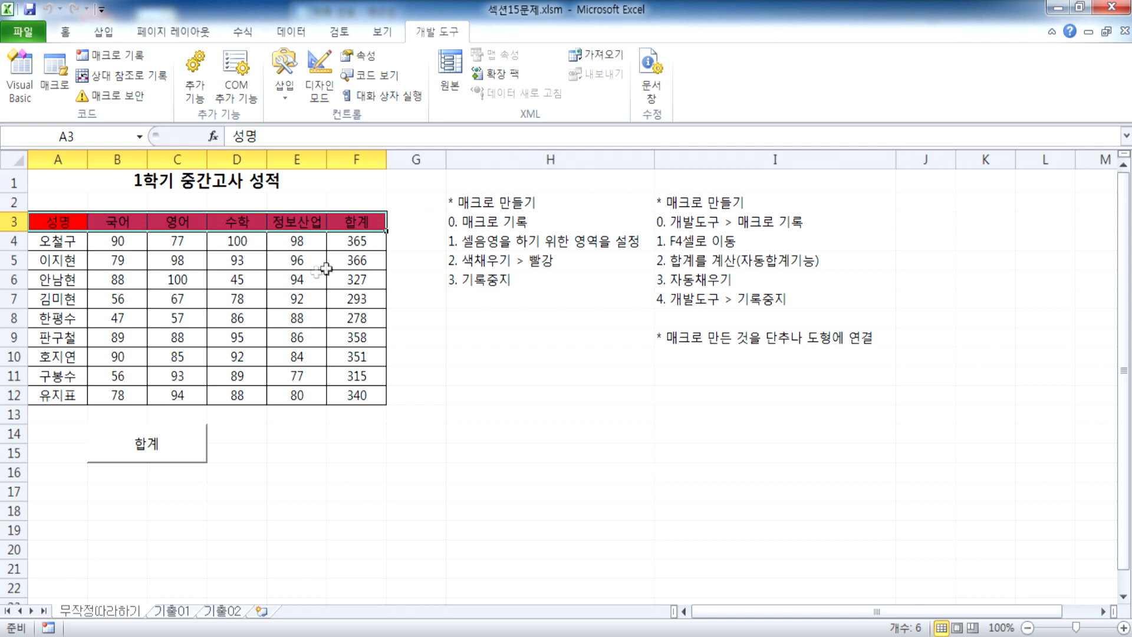
left_click_drag(287, 435, 364, 452)
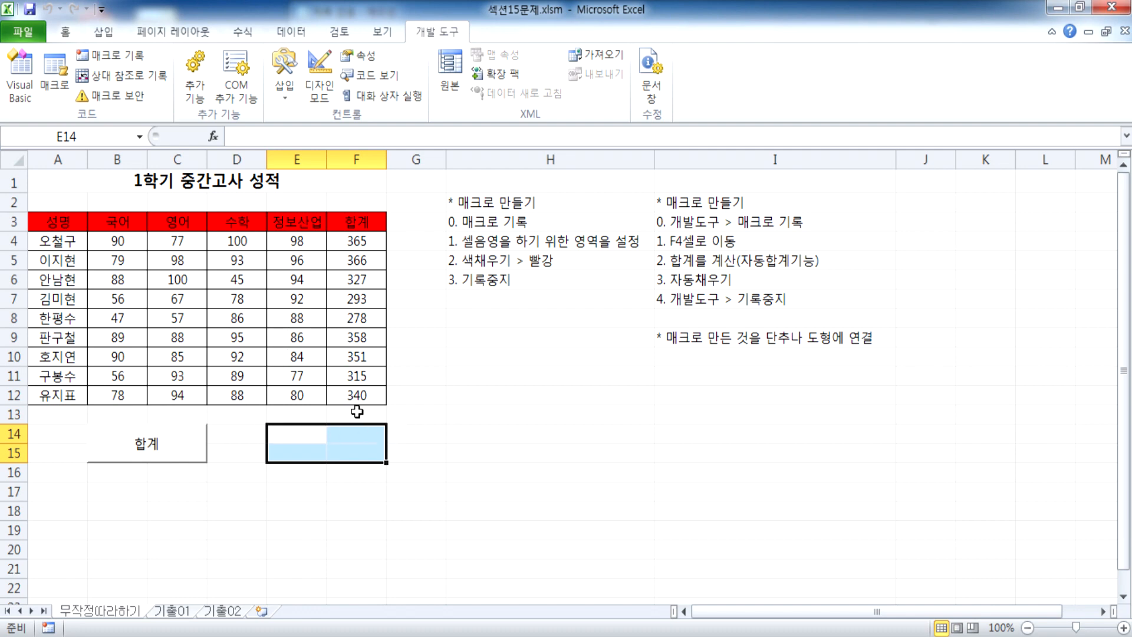
scroll(308, 401, "up", 2, "ctrl")
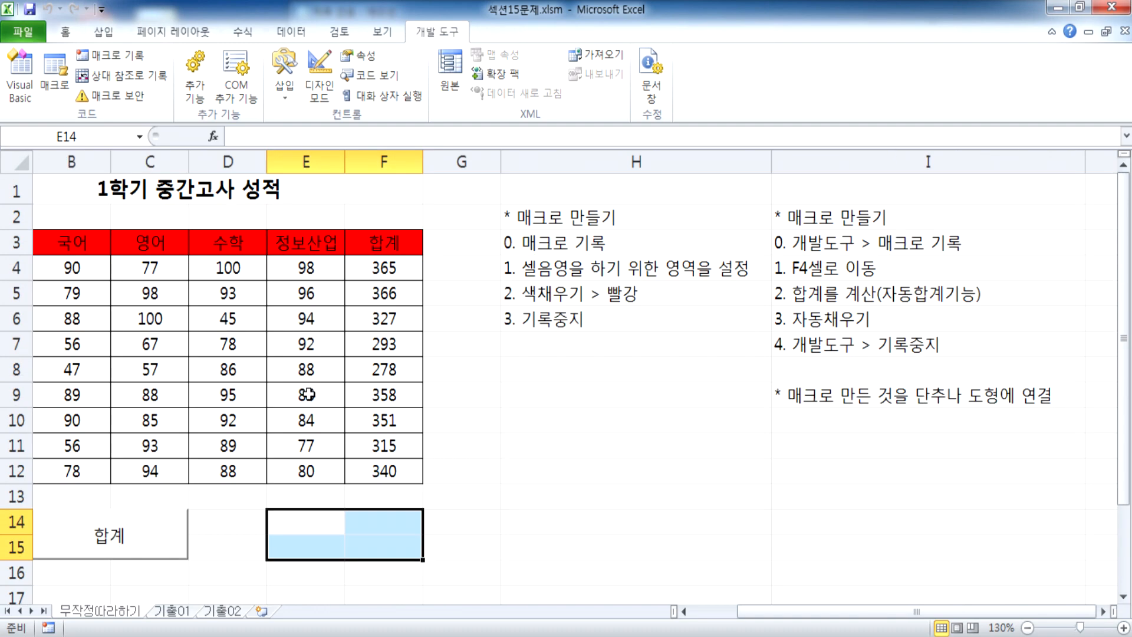
scroll(303, 405, "up", 3, "ctrl")
left_click_drag(265, 350, 365, 379)
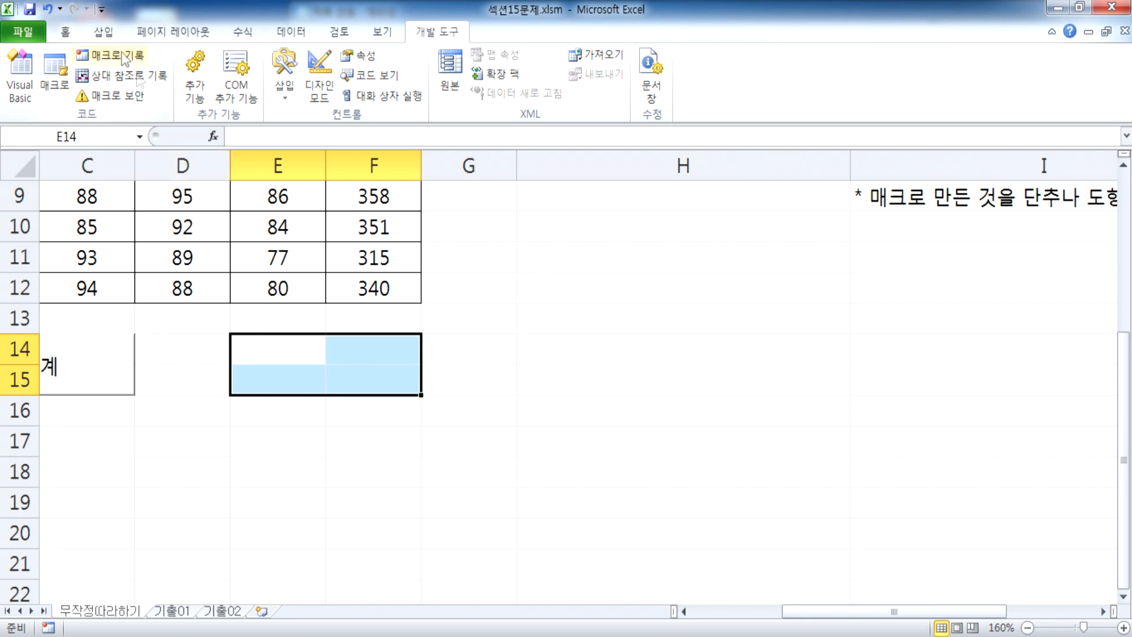
Step: Draw a rounded rectangle shape exactly over E14:F15, about 1.16 cm high and 3.8 cm wide
left_click(104, 34)
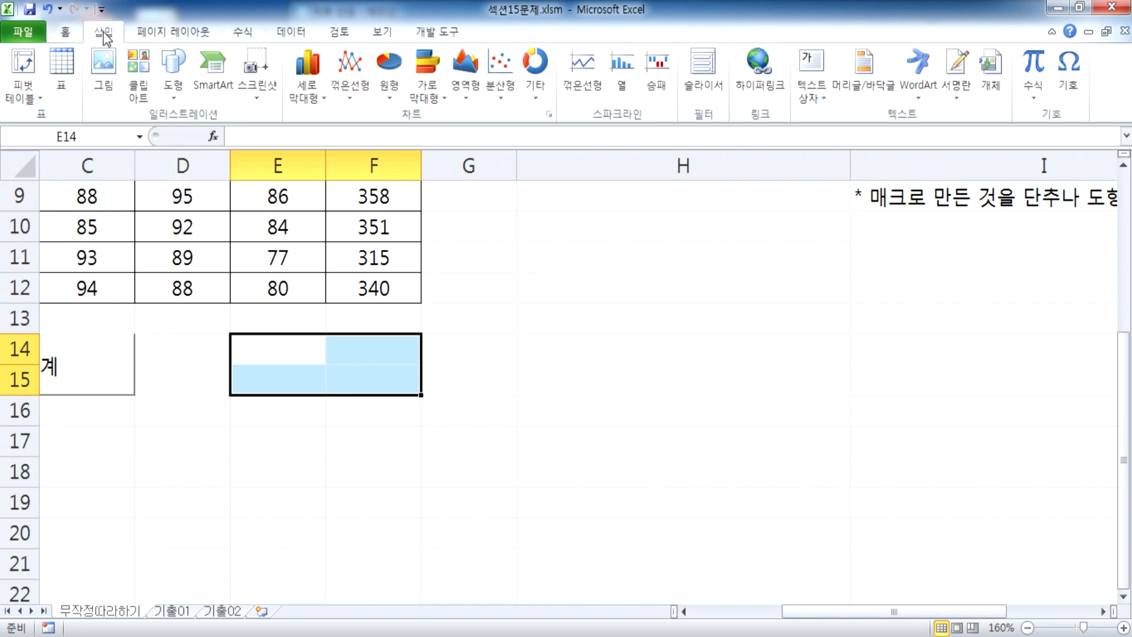
left_click(258, 354)
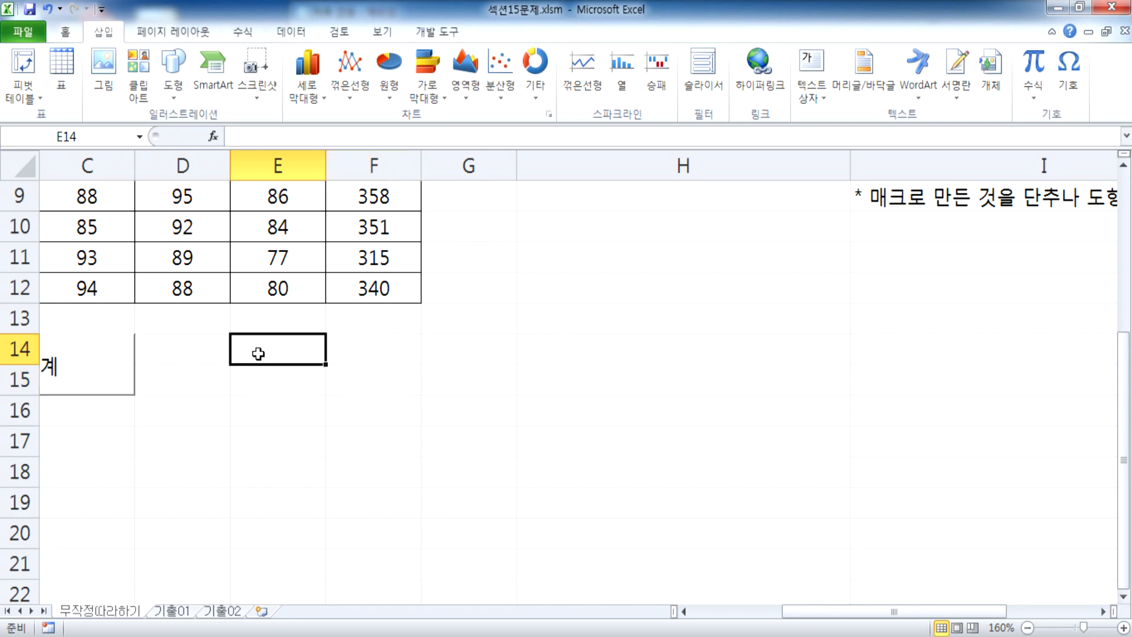
left_click_drag(259, 354, 377, 386)
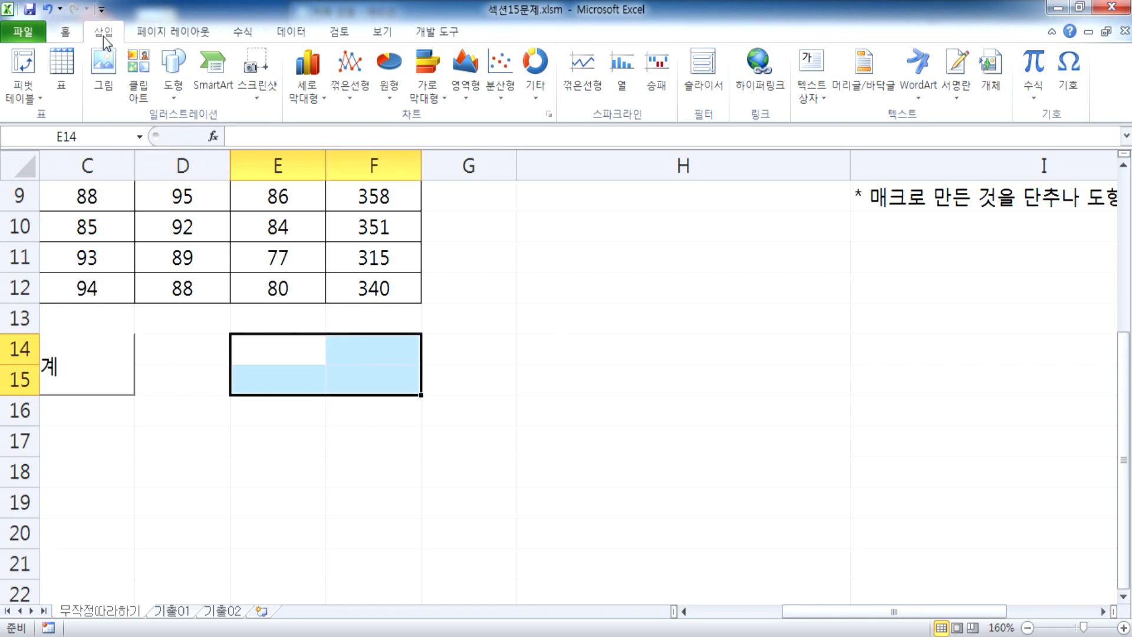
left_click(179, 92)
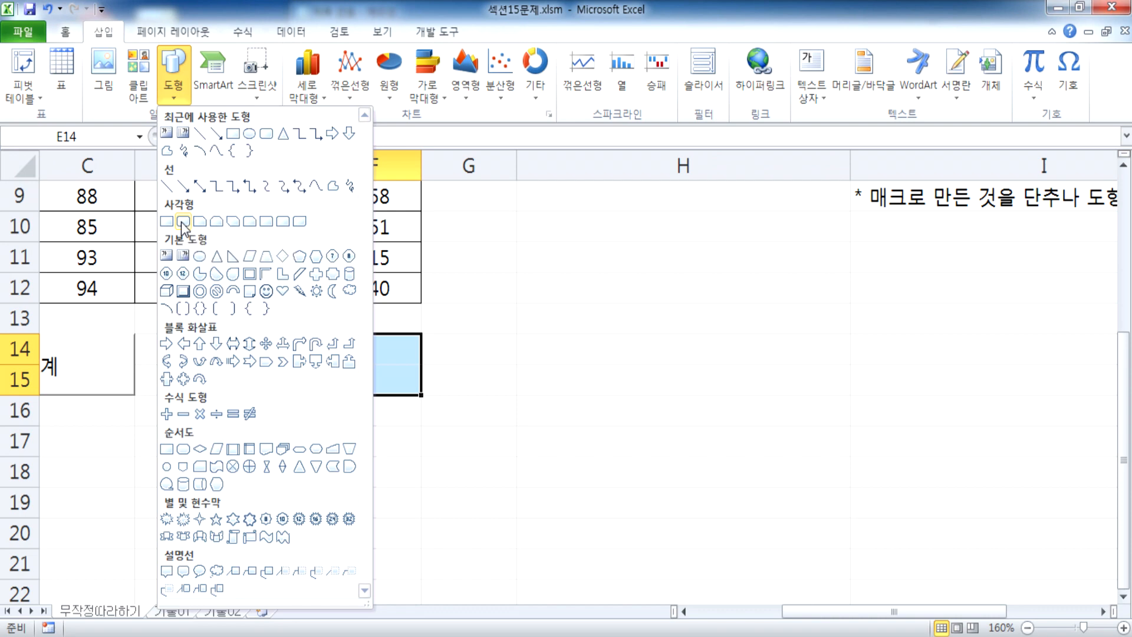
left_click(184, 223)
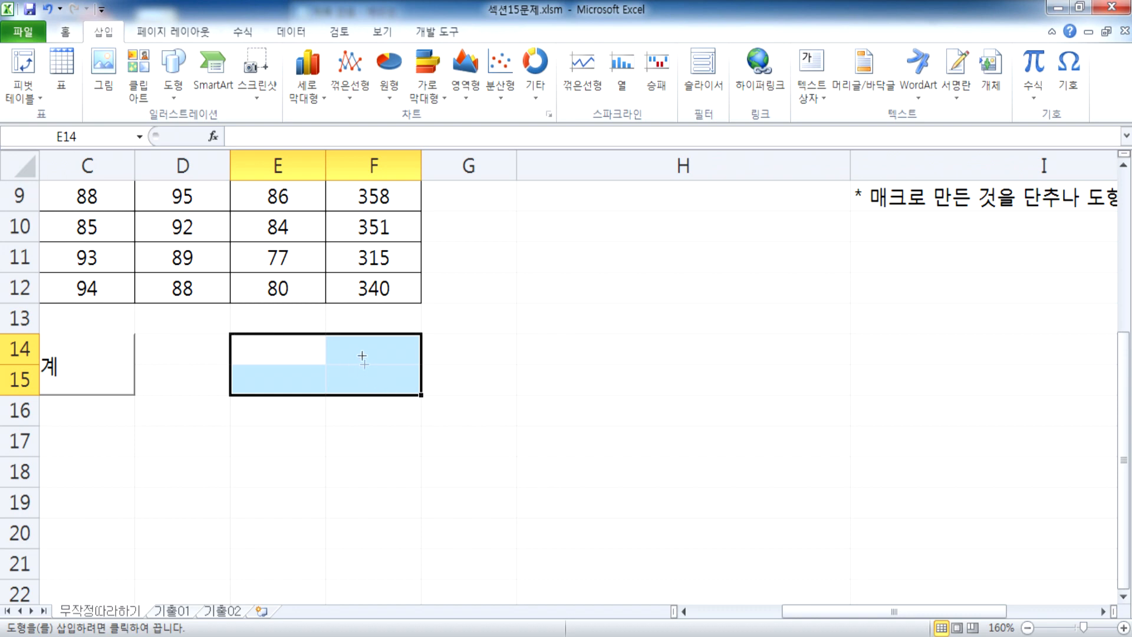
left_click_drag(231, 334, 402, 394)
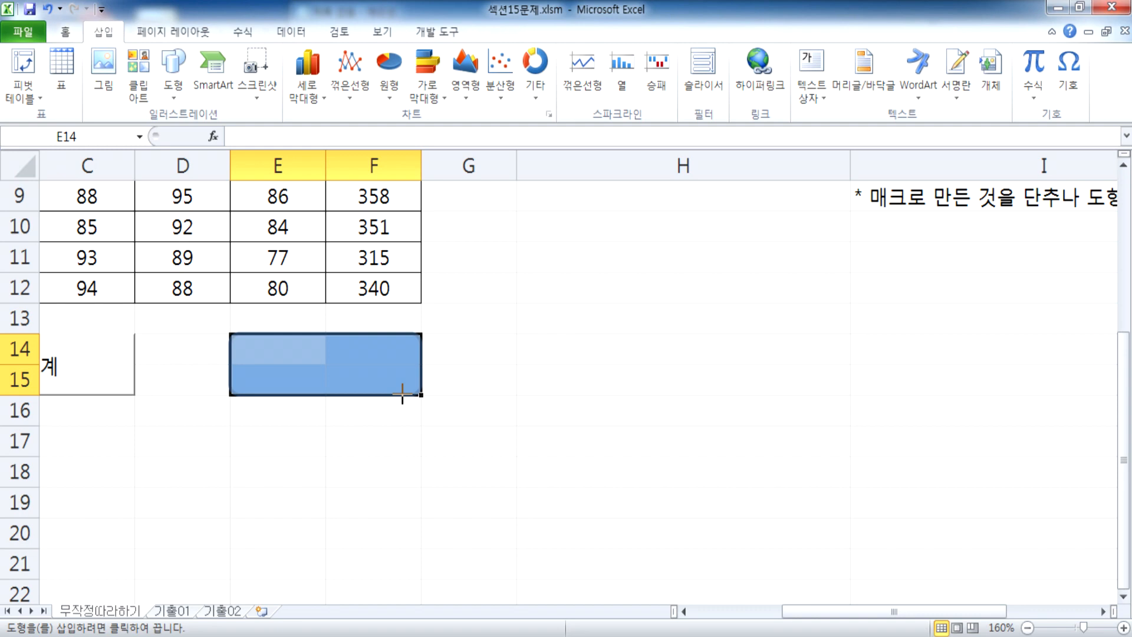
left_click_drag(402, 393, 403, 393)
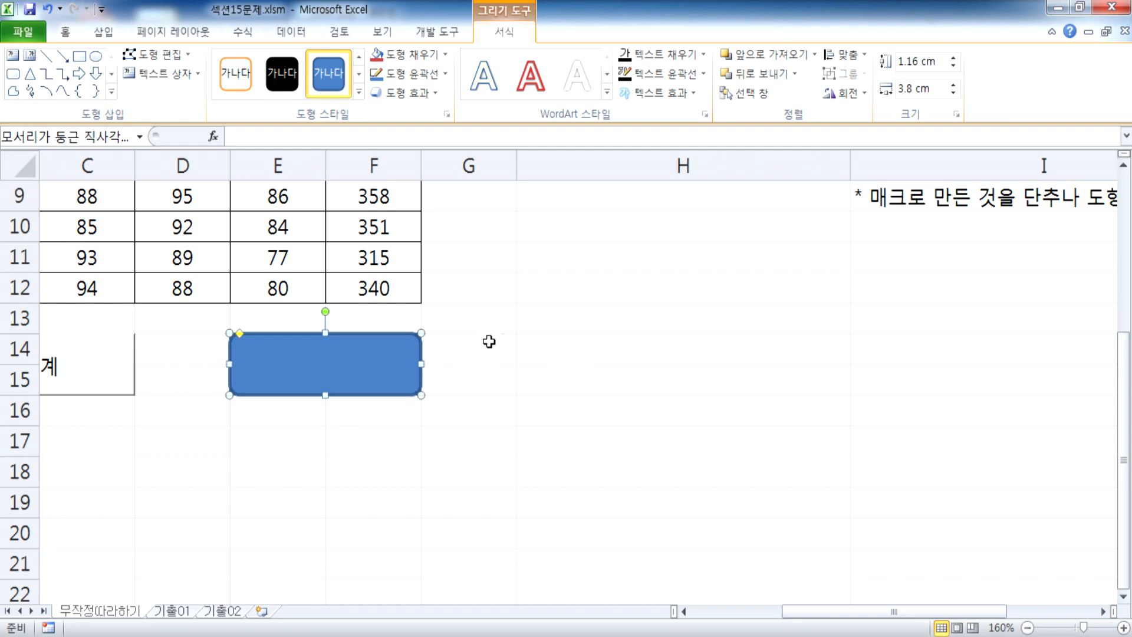
Step: Label the rounded rectangle over E14:F15 with the text 셀음영 and select the shape itself
left_click(553, 278)
scroll(556, 277, "up", 2)
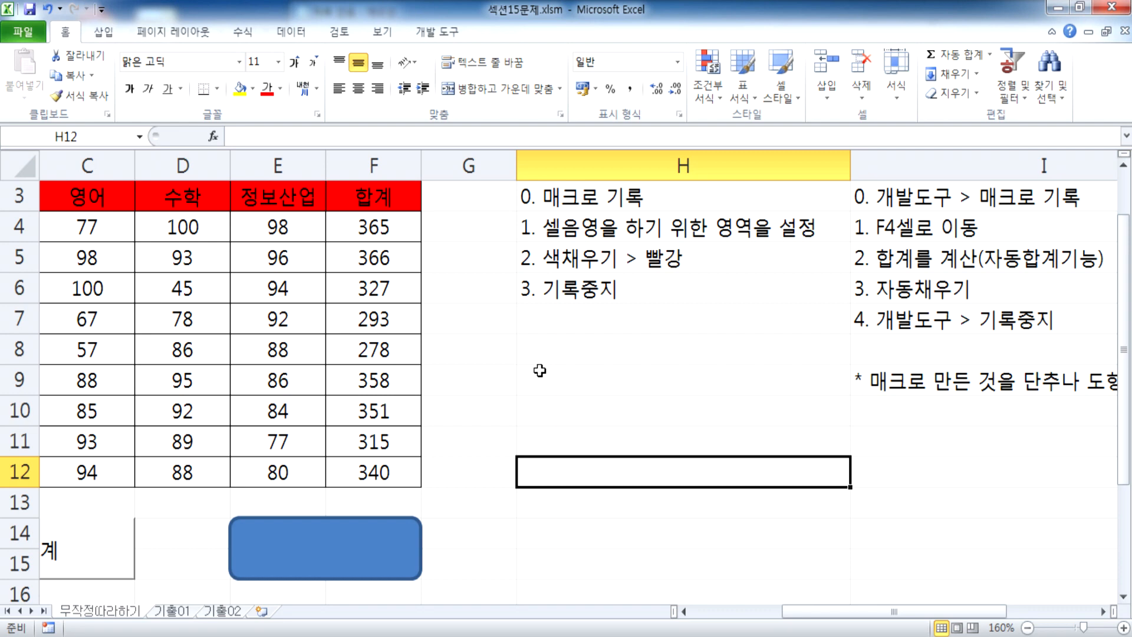
scroll(539, 370, "down", 1)
left_click(329, 450)
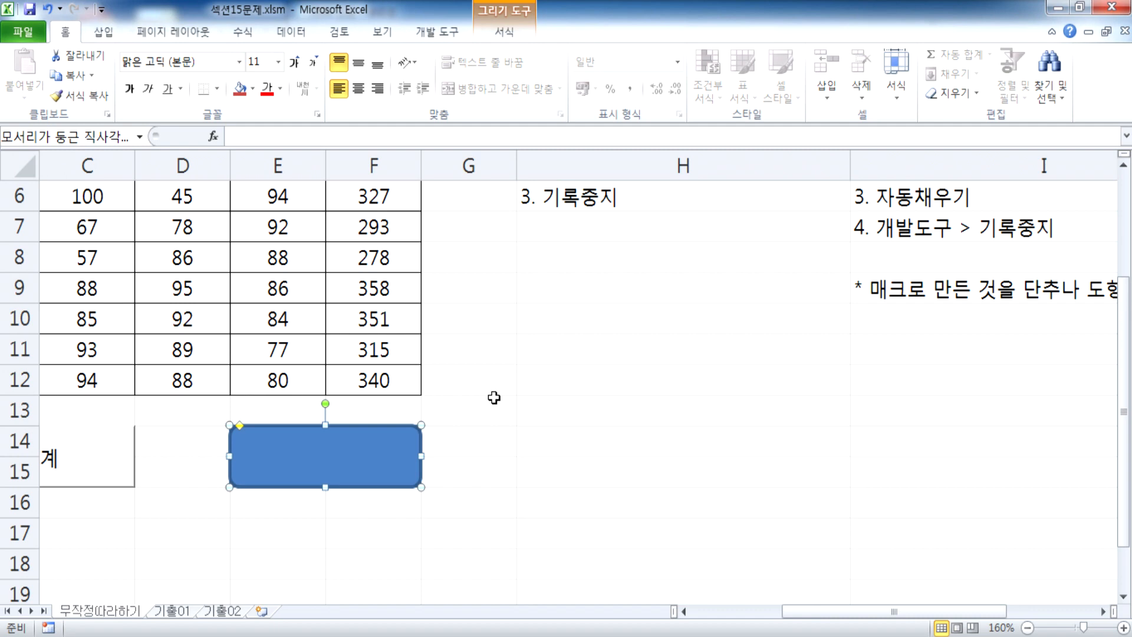
type("셀음영")
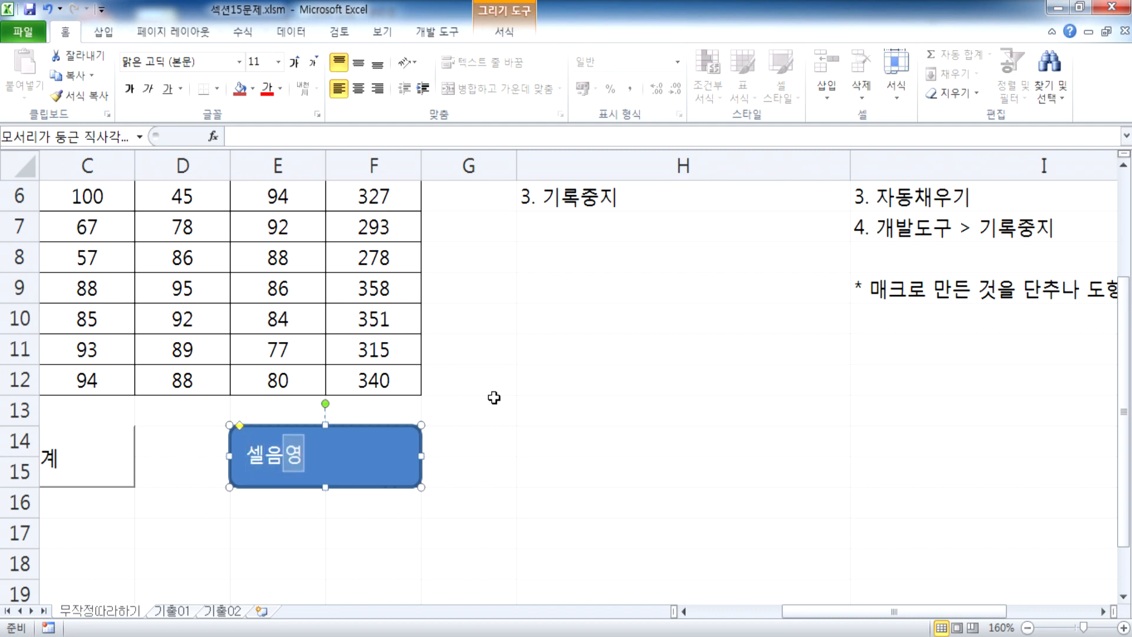
left_click(420, 445)
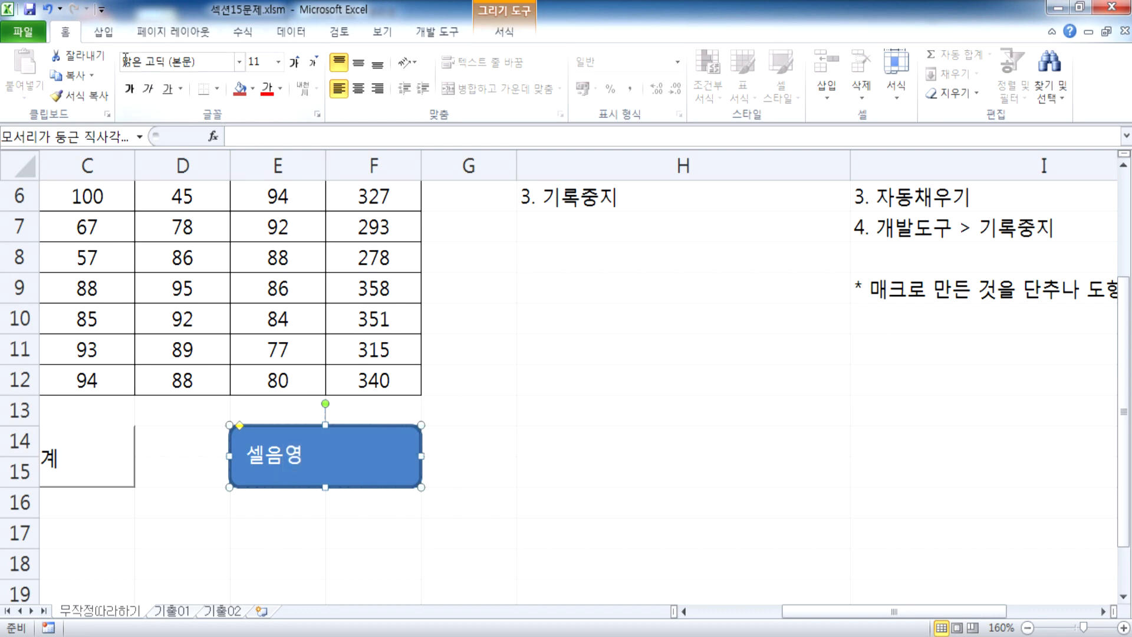
Step: Draw a larger rounded rectangle over columns G and H, about 4.63 cm by 6.45 cm, and label it 셀음영
left_click(104, 32)
left_click(173, 65)
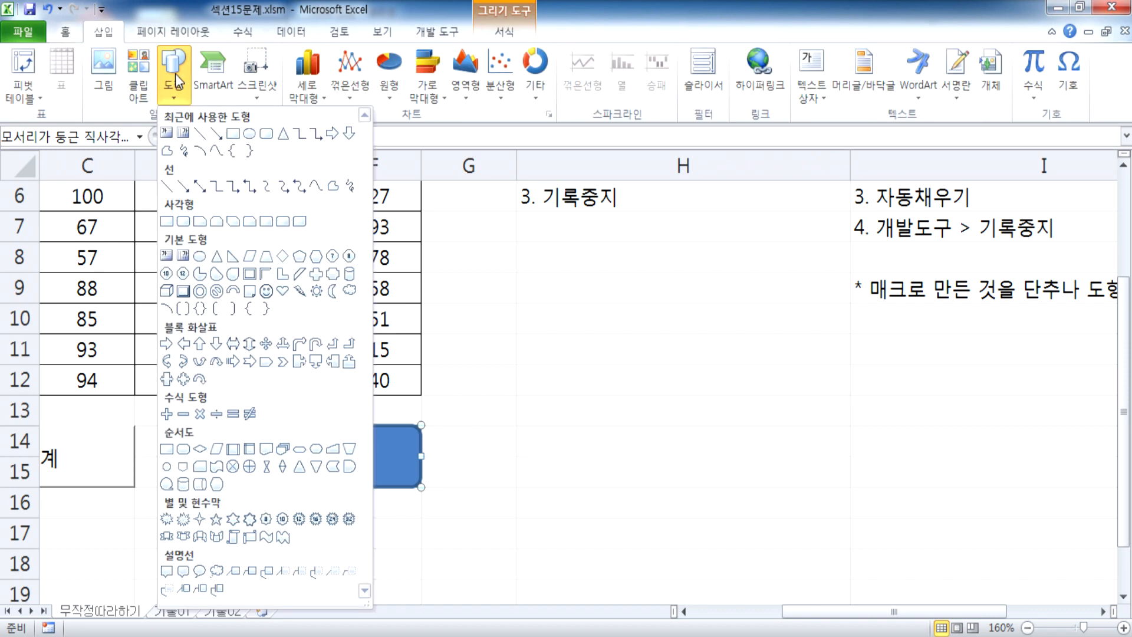
left_click(182, 224)
mouse_move(469, 276)
left_mouse_down()
mouse_move(753, 477)
mouse_move(793, 521)
left_mouse_up()
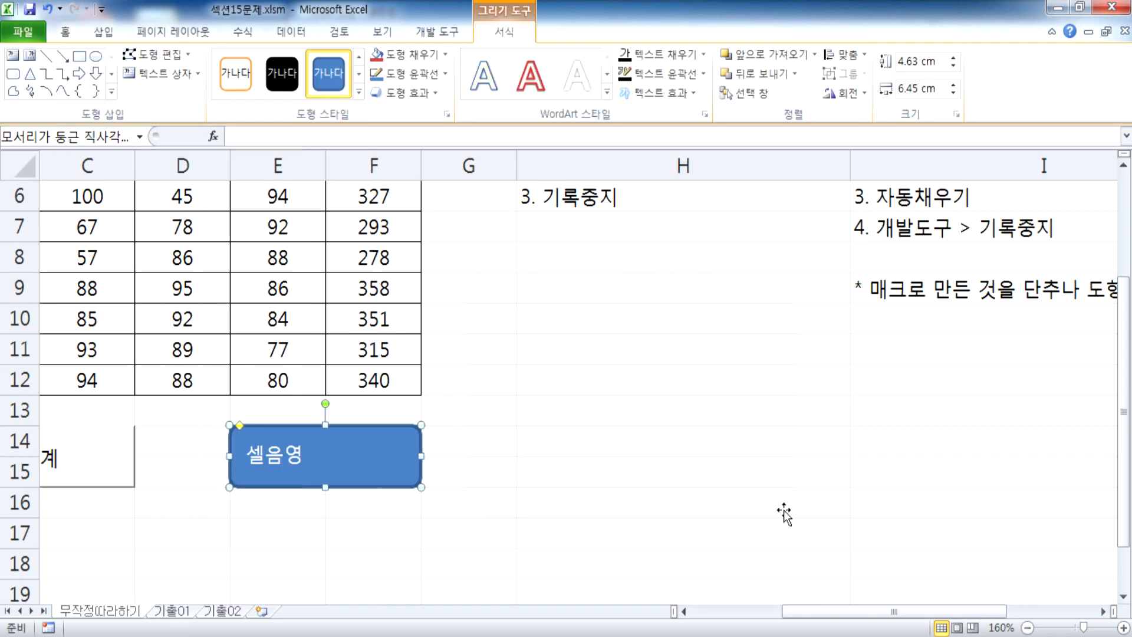
type("셀음영")
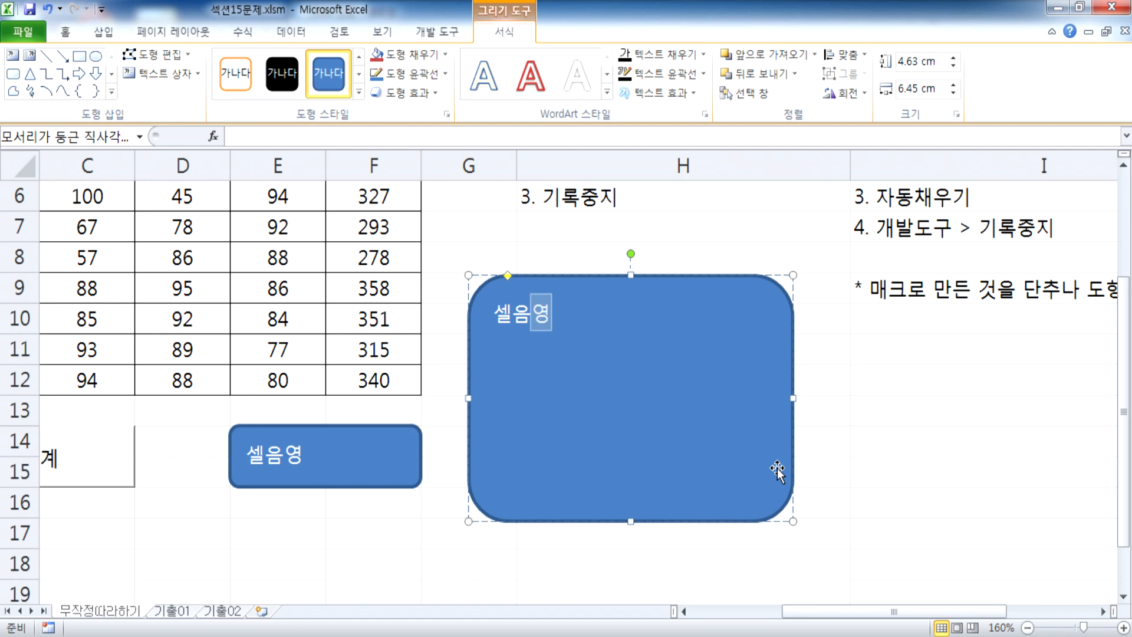
left_click(632, 423)
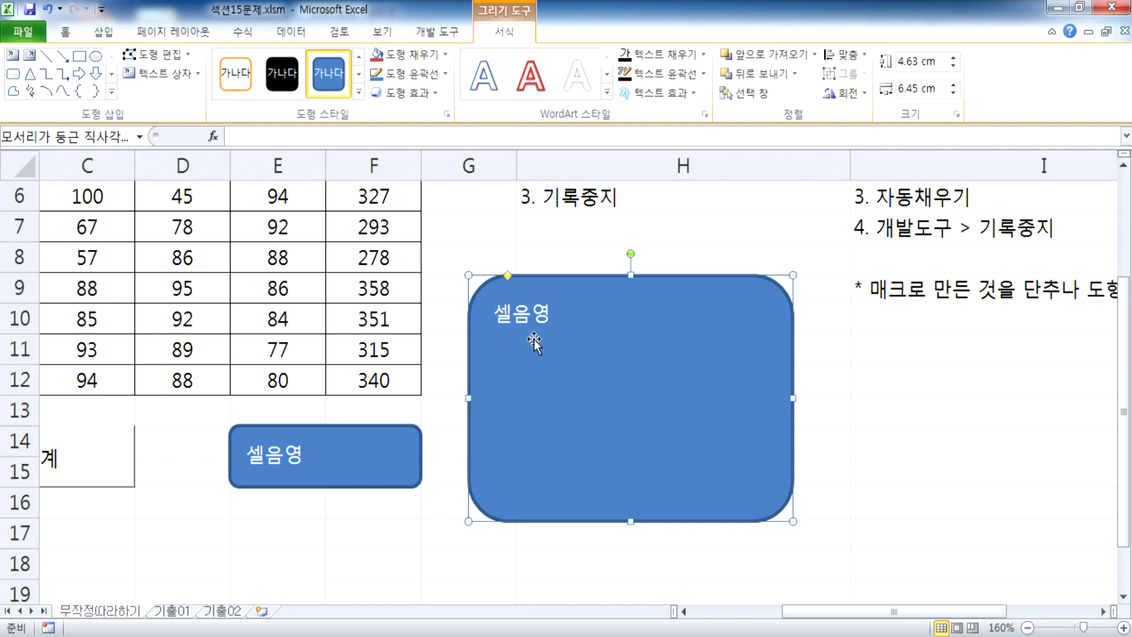
Step: Try centring the large rounded rectangle's label horizontally and vertically, and return it to left and top alignment
left_click(65, 32)
left_click(358, 88)
left_click(358, 63)
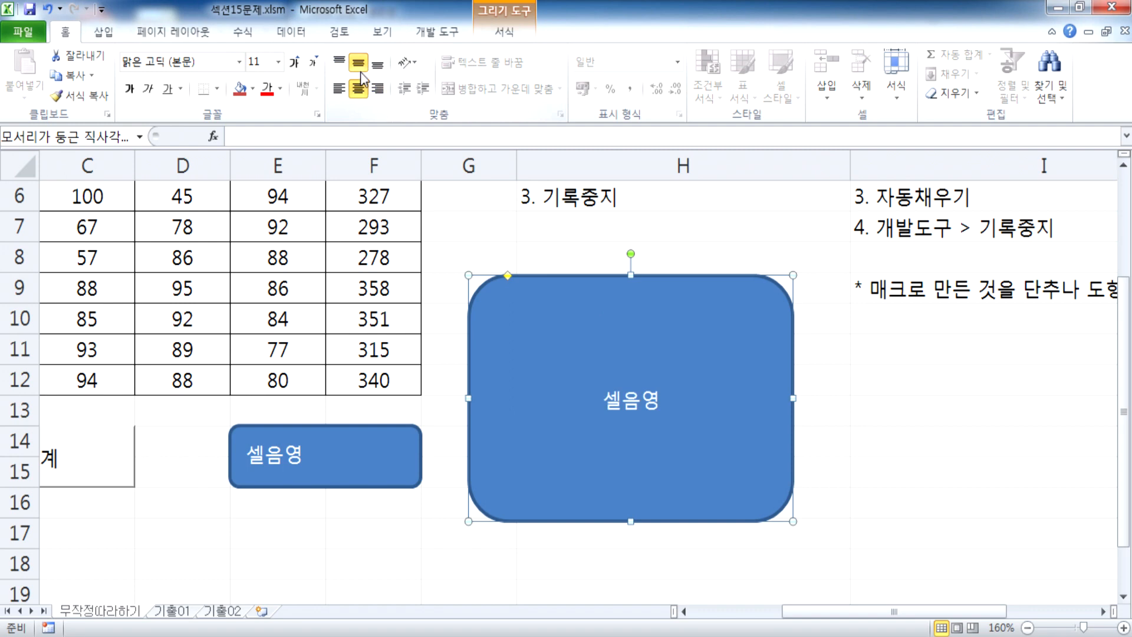
left_click(339, 88)
left_click(339, 62)
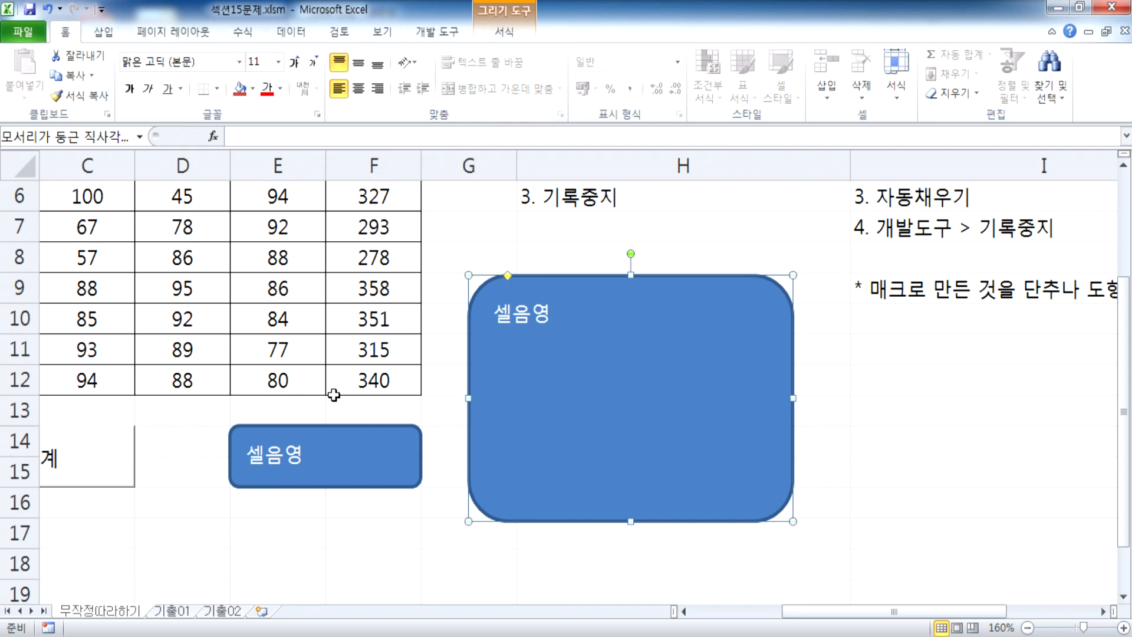
Step: Centre the 셀음영 label horizontally and vertically in the small rounded rectangle over E14:F15
left_click(339, 442)
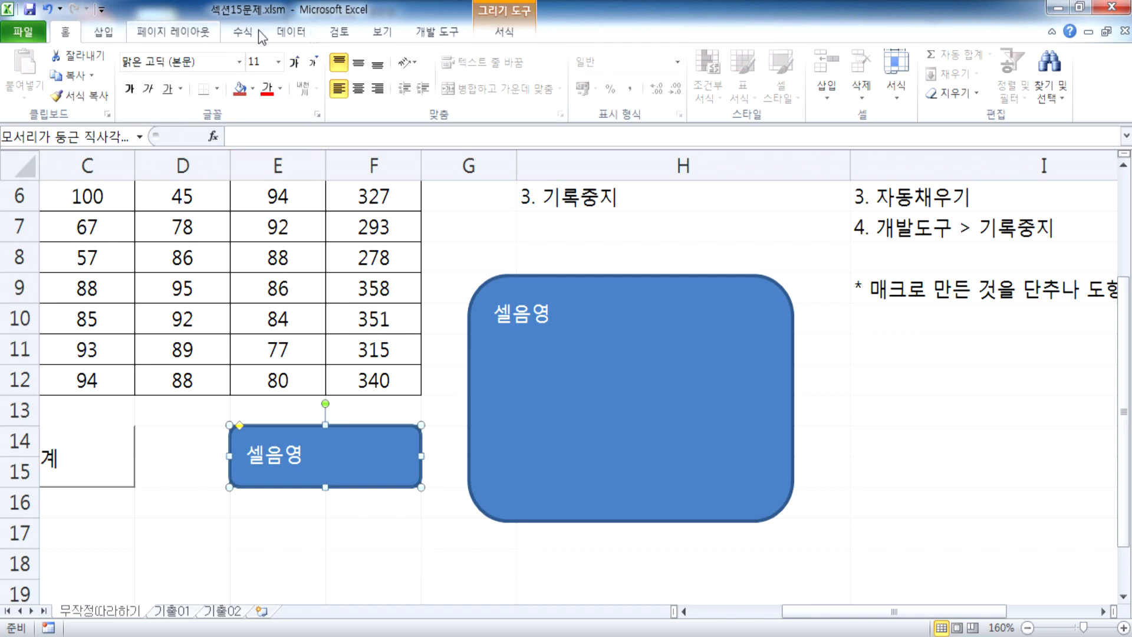
left_click(361, 66)
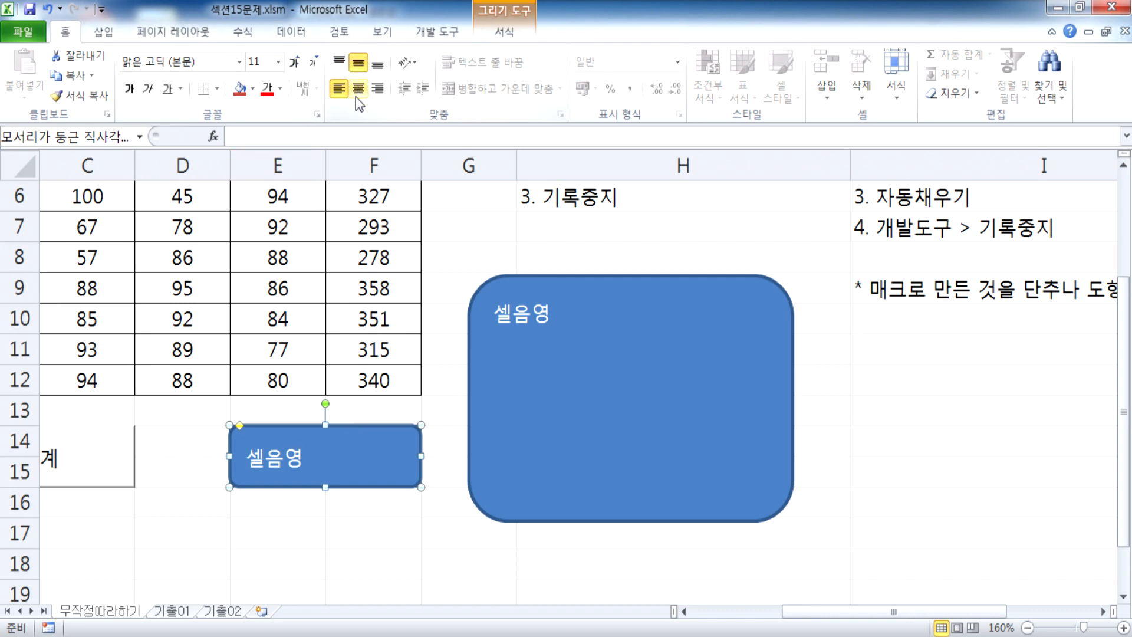
left_click(356, 95)
Step: Centre the label of the large rounded rectangle over columns G and H once more, and reset it to left and top
left_click(596, 321)
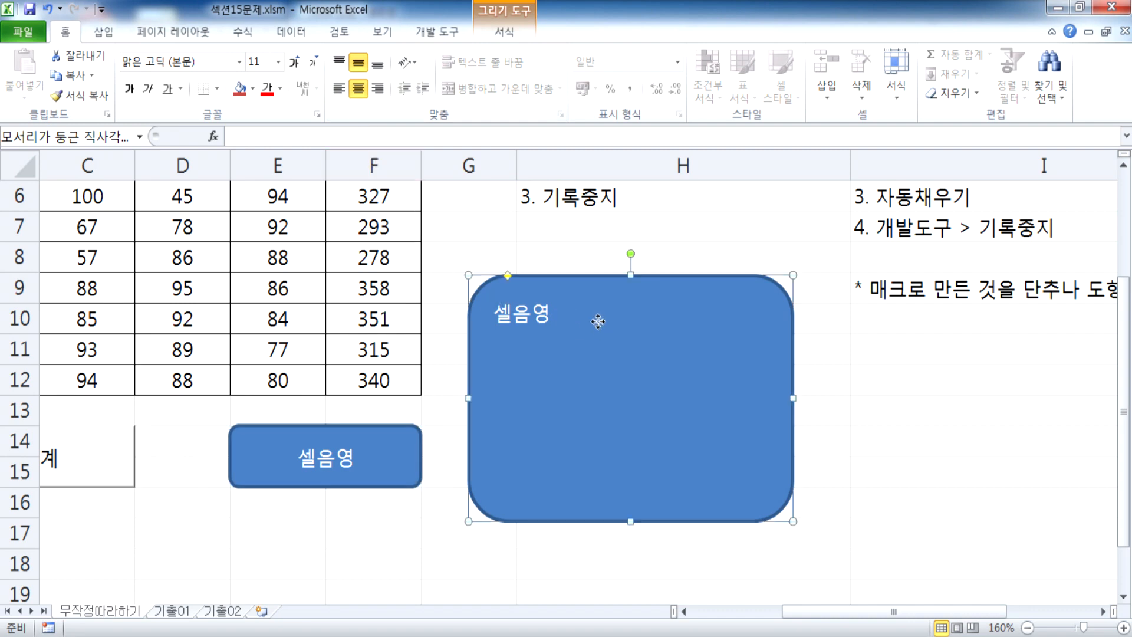
left_click(358, 88)
left_click(359, 63)
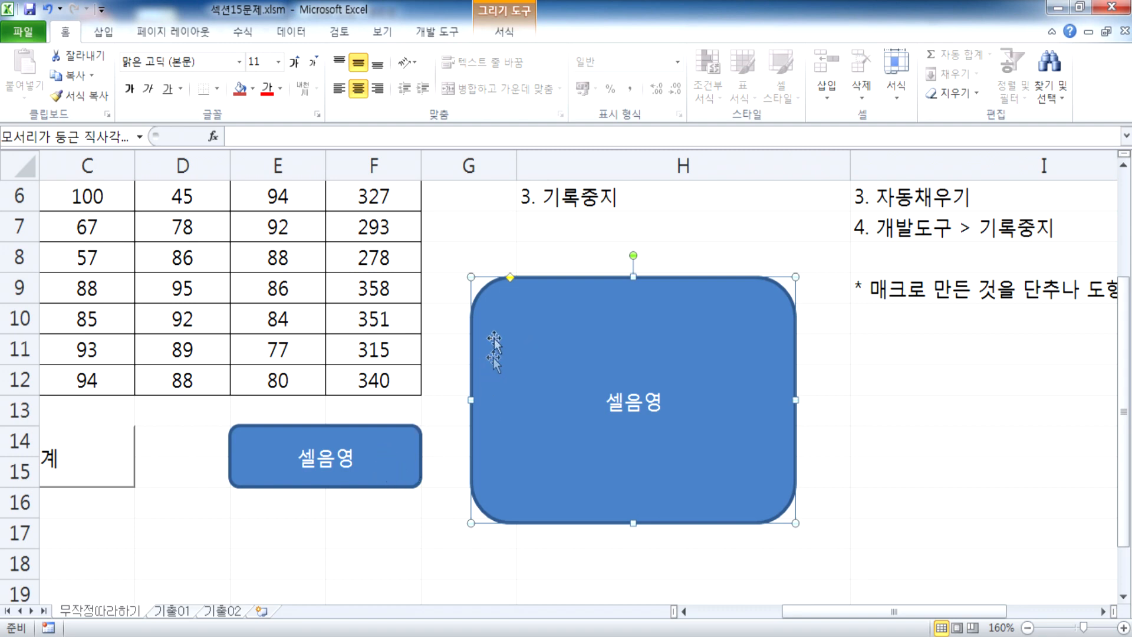
left_click(340, 89)
left_click(339, 63)
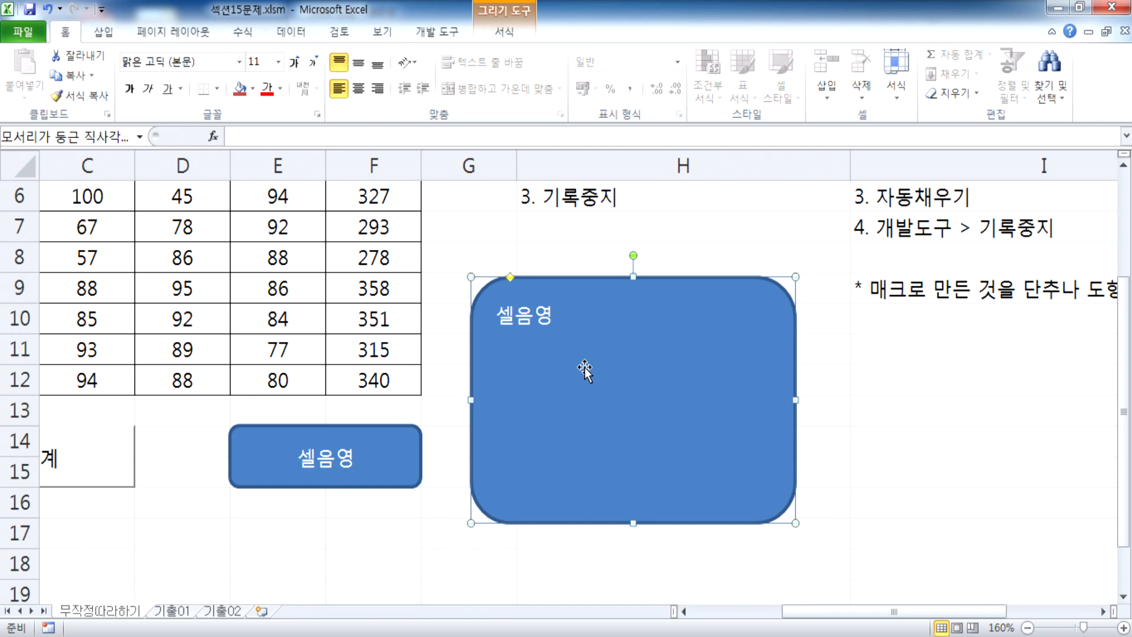
Step: Run the 합계 macro from its button below the table and select the small 셀음영 shape beside it
left_click(112, 464)
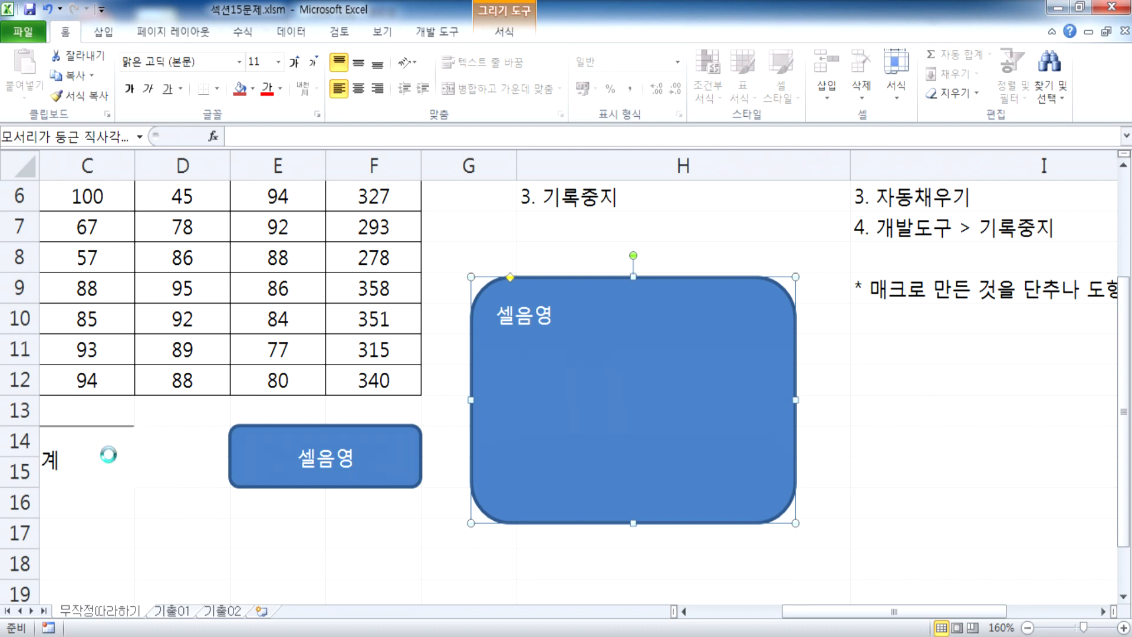
scroll(109, 454, "down", 3)
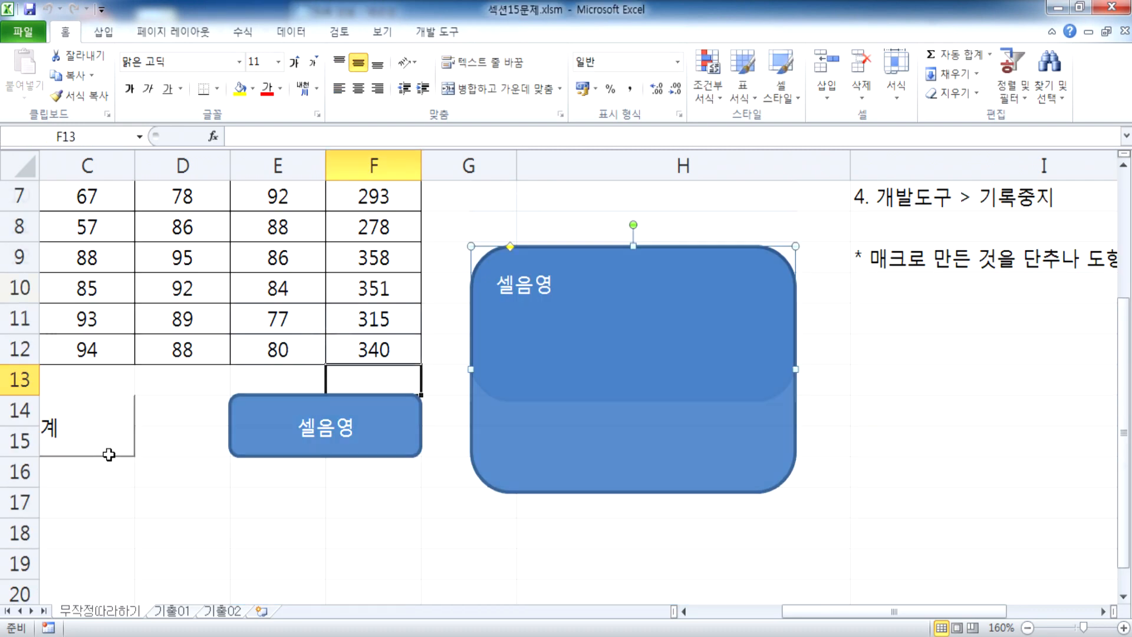
left_click(387, 361)
scroll(160, 412, "up", 3)
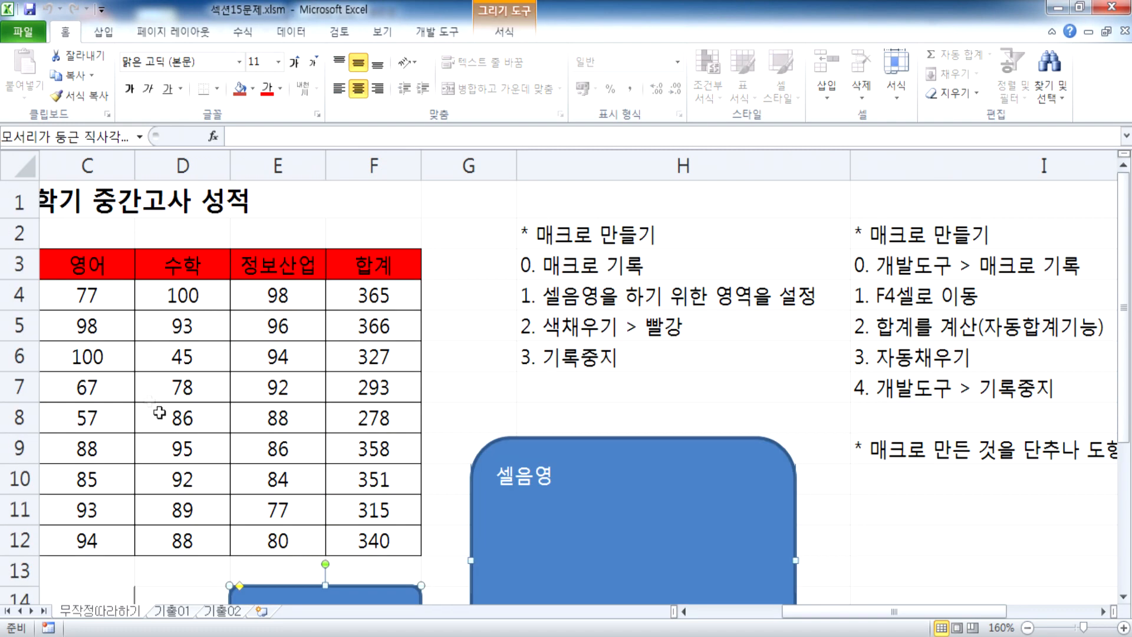
scroll(303, 404, "down", 3)
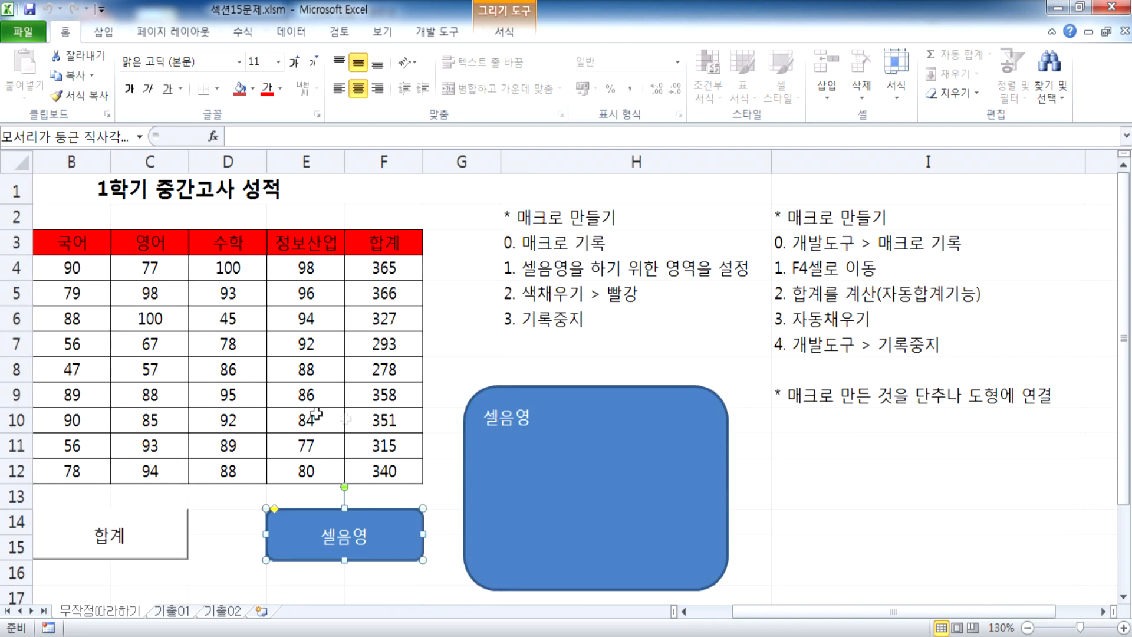
Step: Delete the large rounded rectangle over columns G and H
left_click(571, 430)
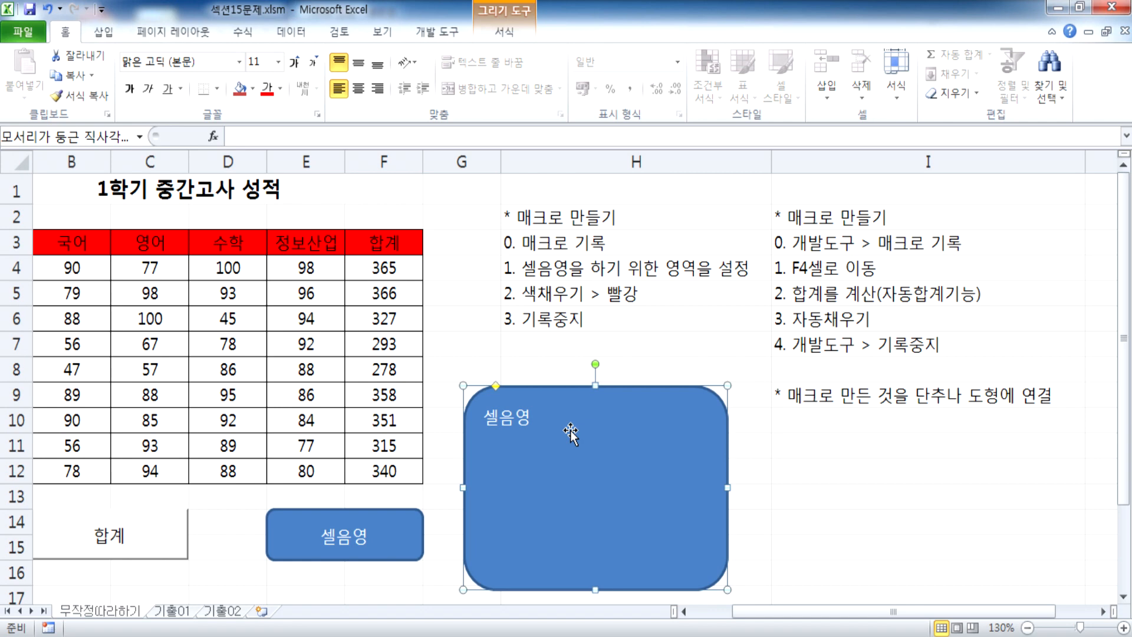
key("Delete")
left_click(582, 460)
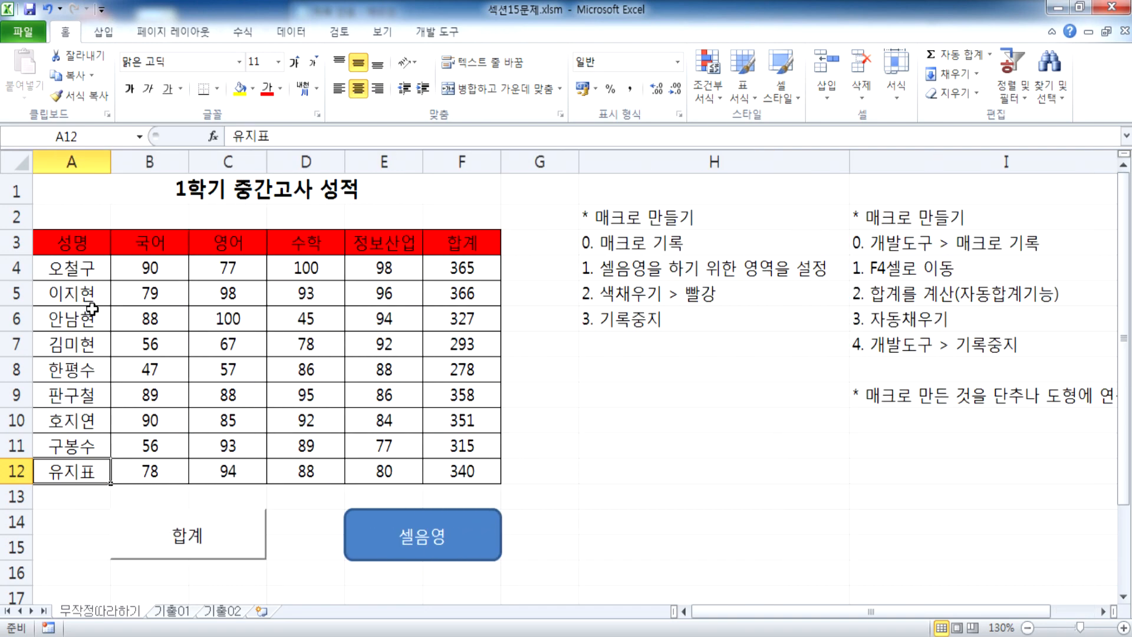
Step: Select the table's header range A3:F3
scroll(379, 525, "down", 2)
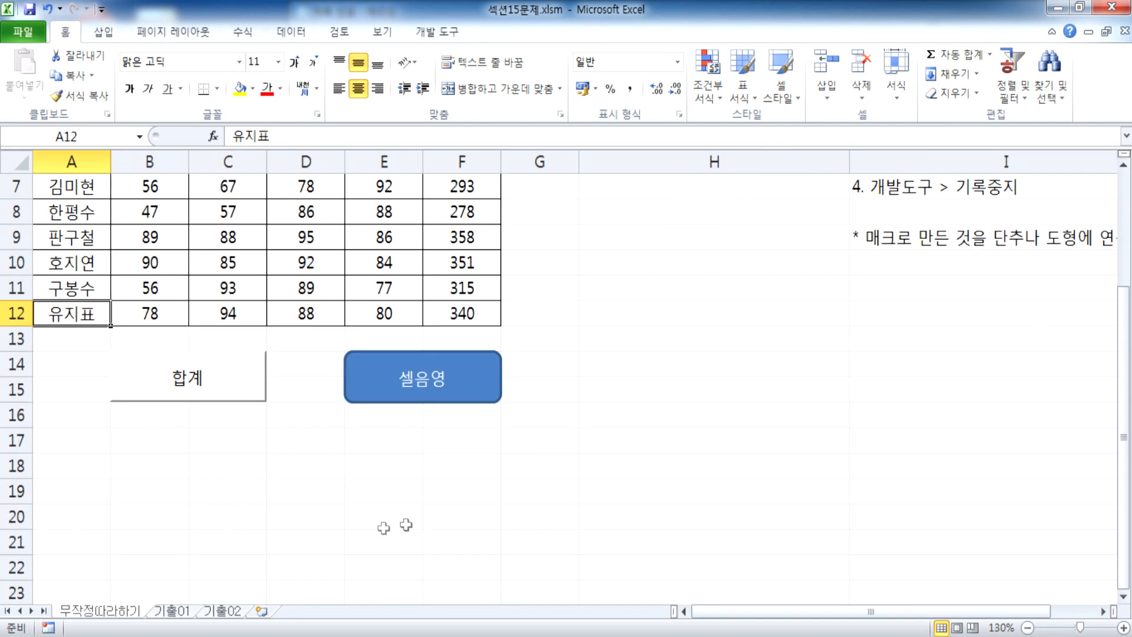
left_click(375, 391)
scroll(360, 390, "up", 2)
left_click_drag(59, 246, 458, 243)
scroll(437, 348, "down", 3)
Step: Assign the 셀음영 macro to the rounded rectangle over E14:F15 and deselect the shape
left_click(375, 303)
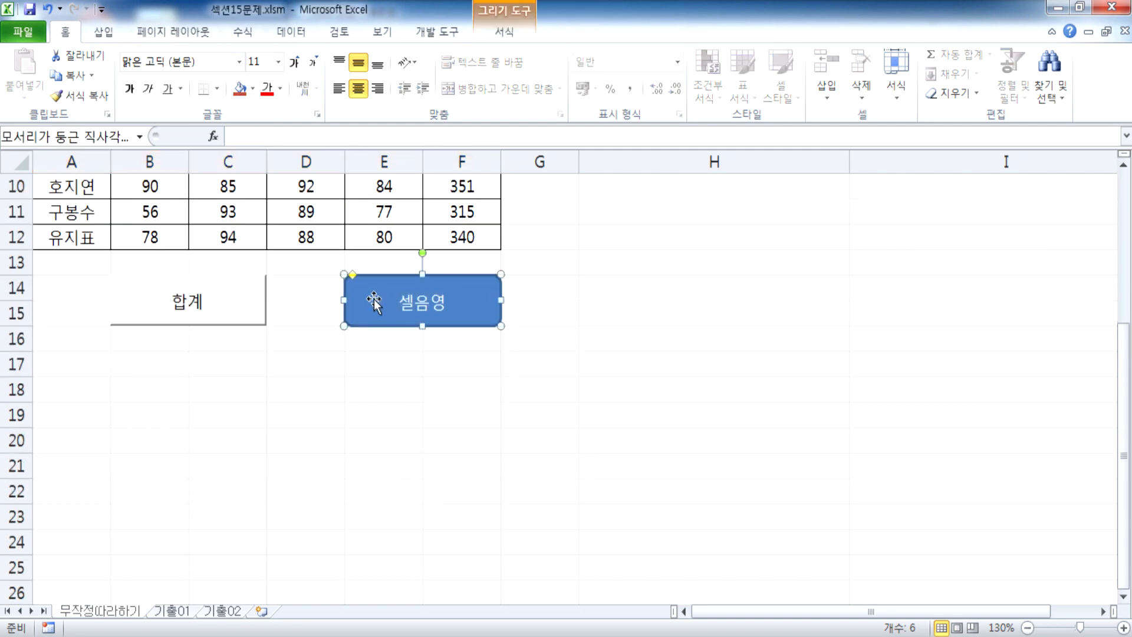
right_click(375, 302)
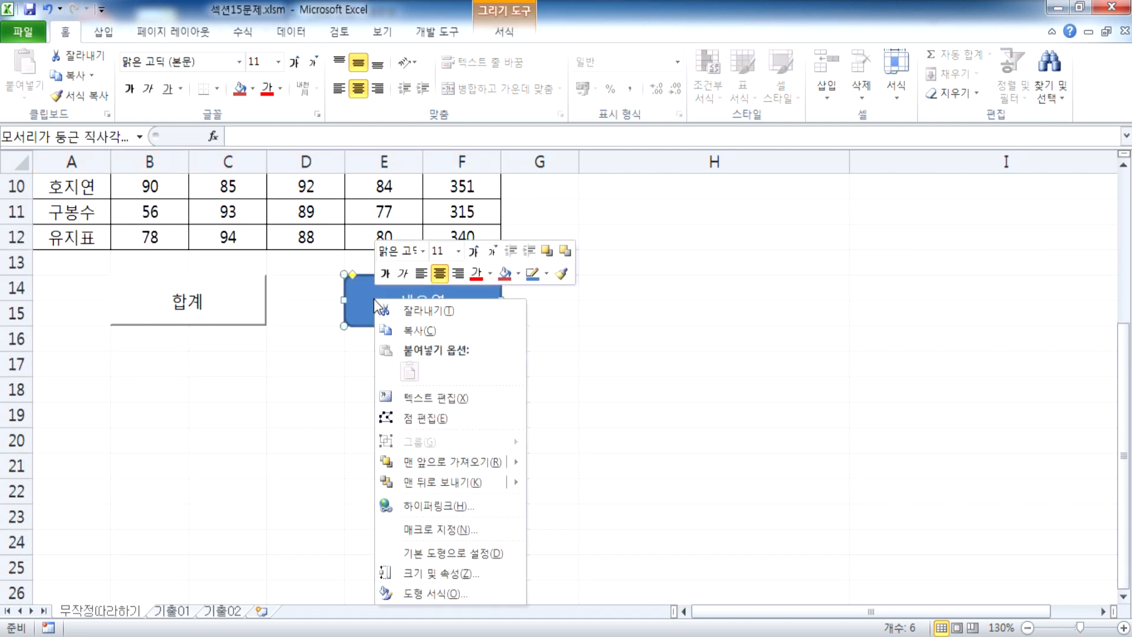
left_click(423, 528)
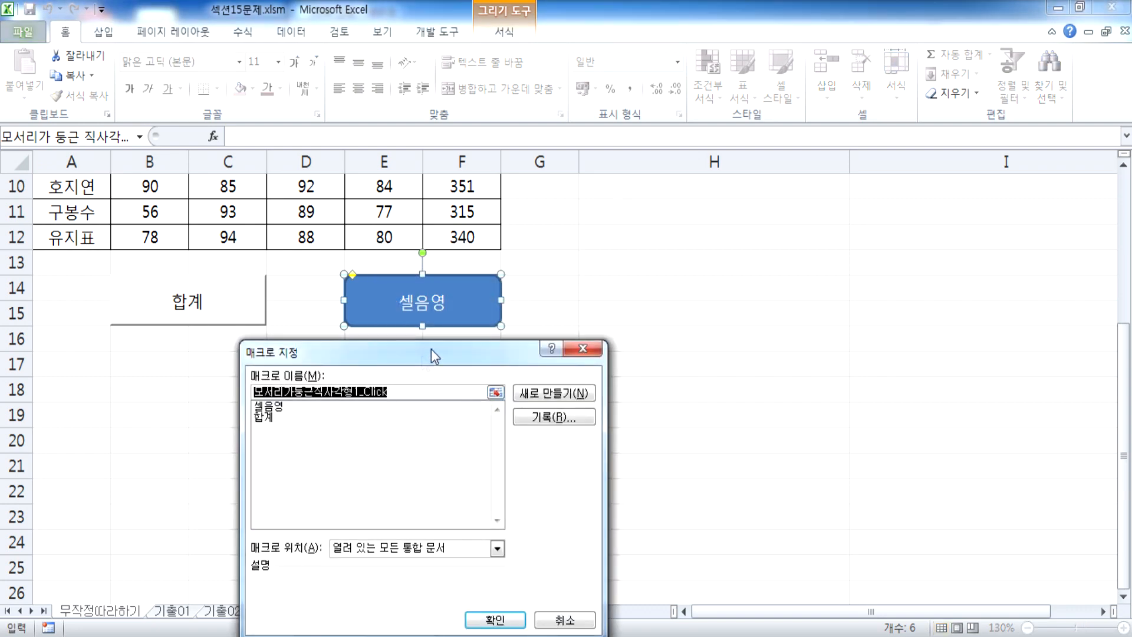
left_click_drag(431, 349, 692, 166)
left_click(530, 225)
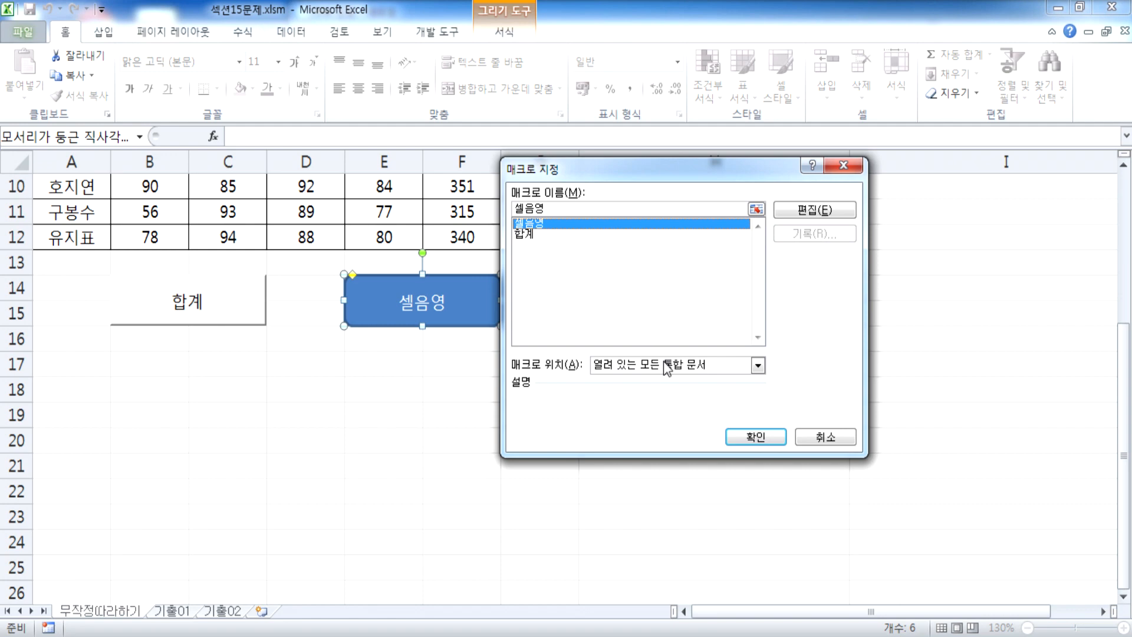
left_click(746, 438)
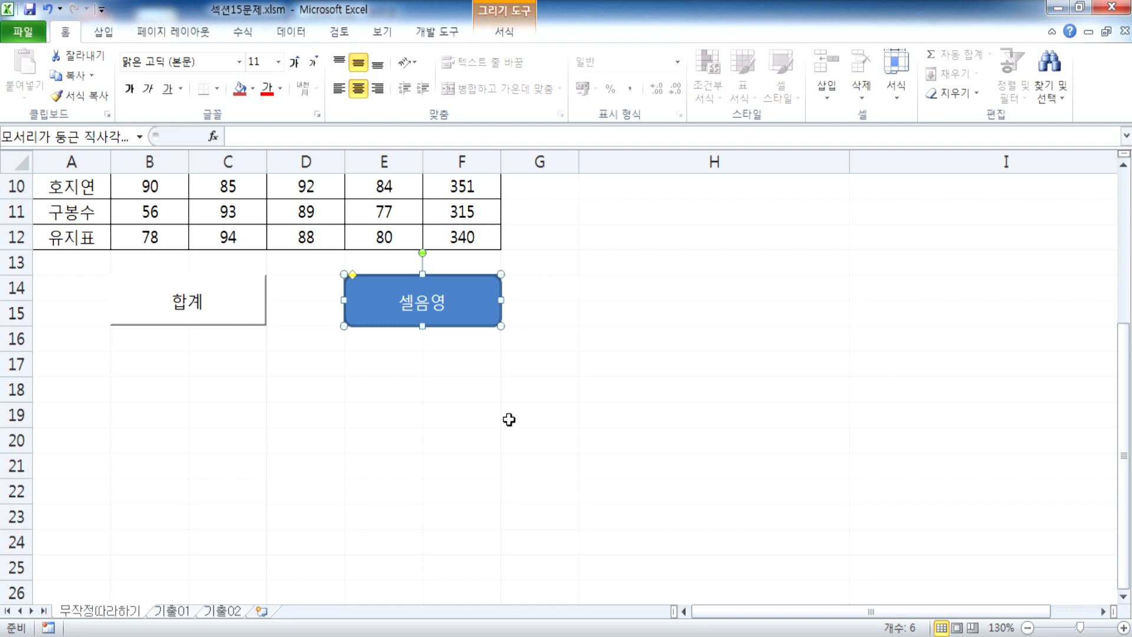
left_click(509, 420)
scroll(513, 412, "up", 3)
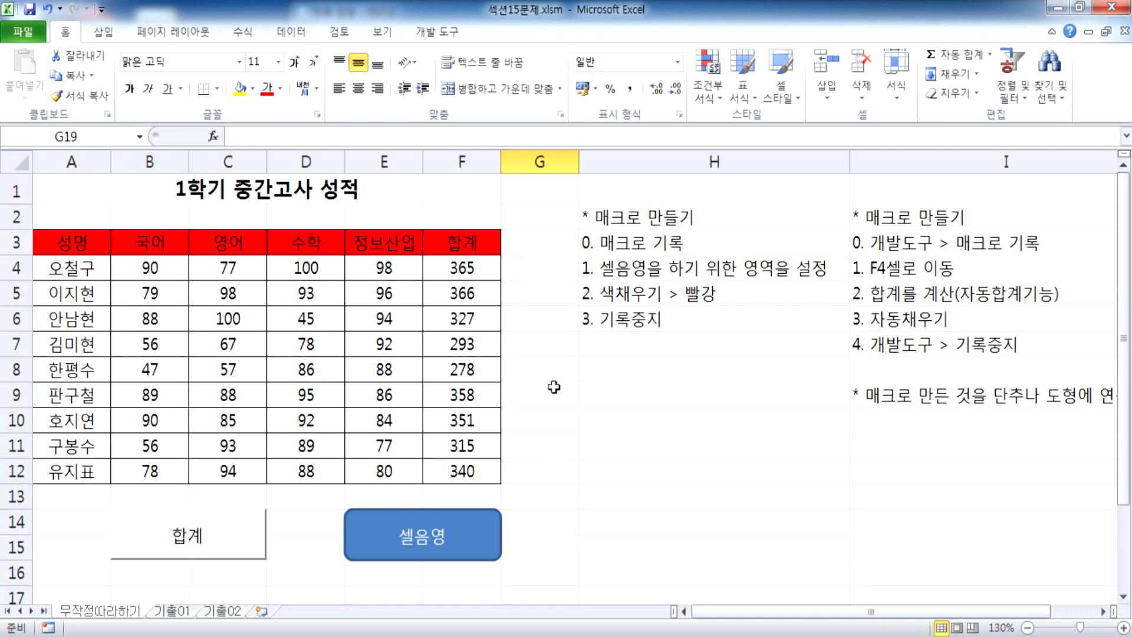
Step: Copy the macro notes in I2:I9, switch to Notepad and paste them at the end, below the End Sub line
left_click_drag(862, 217, 897, 401)
key("ctrl+c")
left_click(634, 635)
scroll(466, 507, "down", 2)
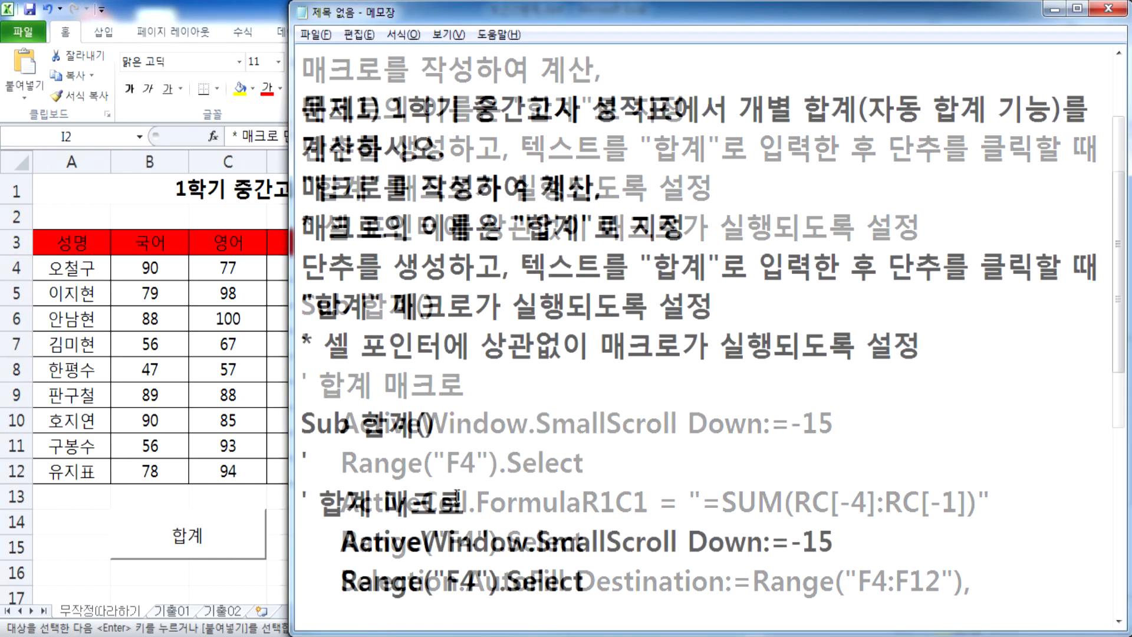
scroll(444, 463, "down", 3)
left_click(384, 413)
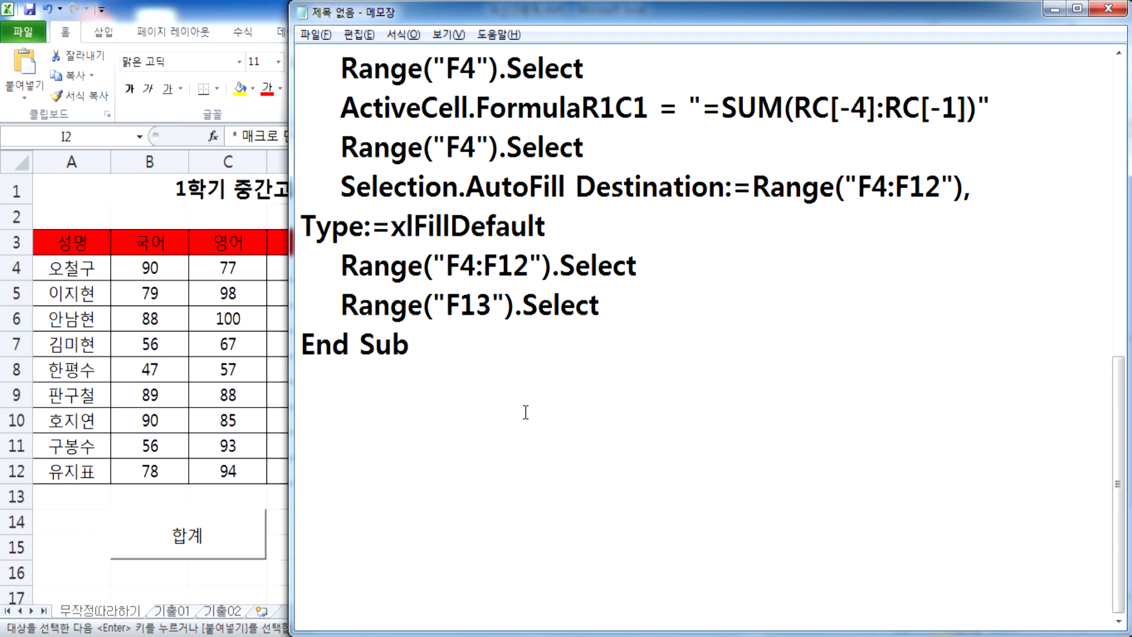
key("ctrl+v")
scroll(465, 462, "down", 1)
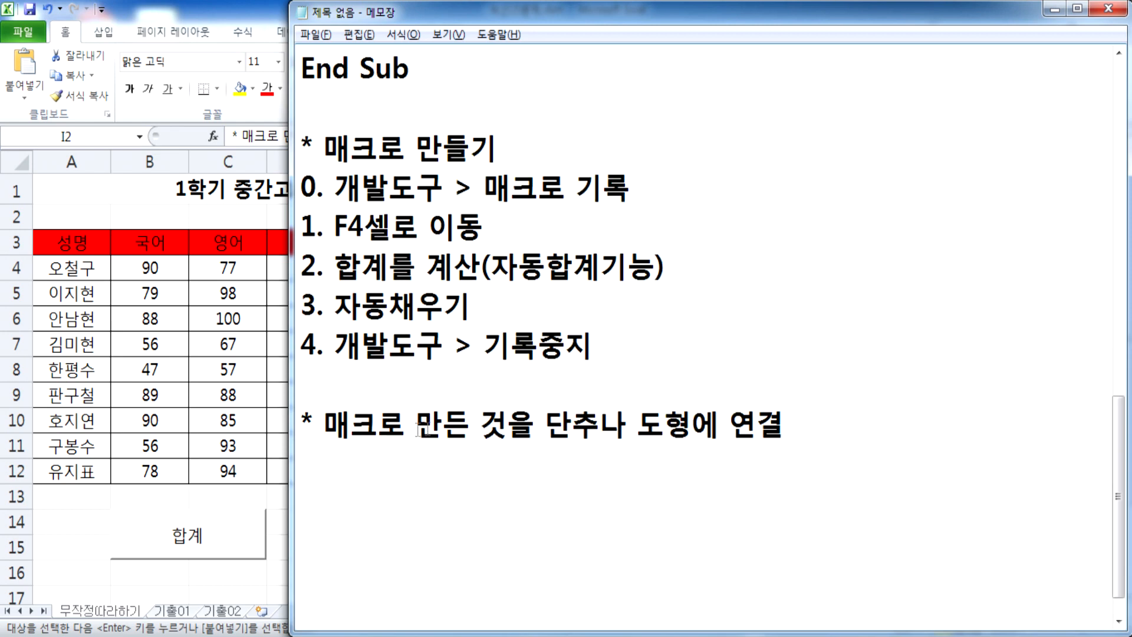
Step: Add the heading "문제2) 항목셀들을 빨강으로 칠하기" below the pasted notes, after a blank line
key("Return")
type("ㅁ")
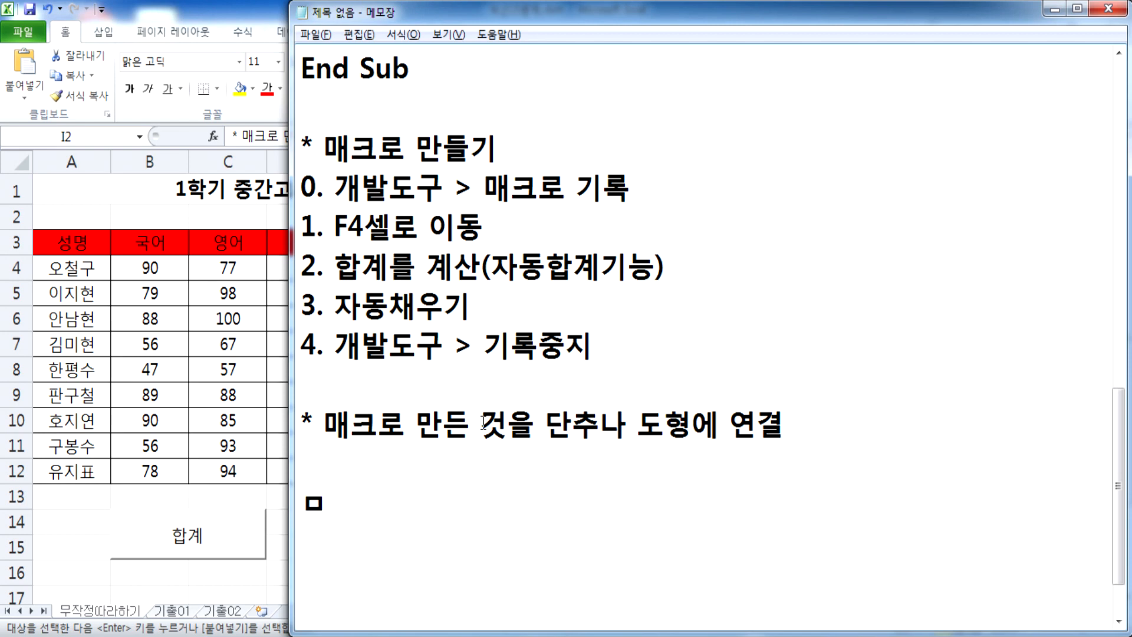
type("ㅜㄴ제2)")
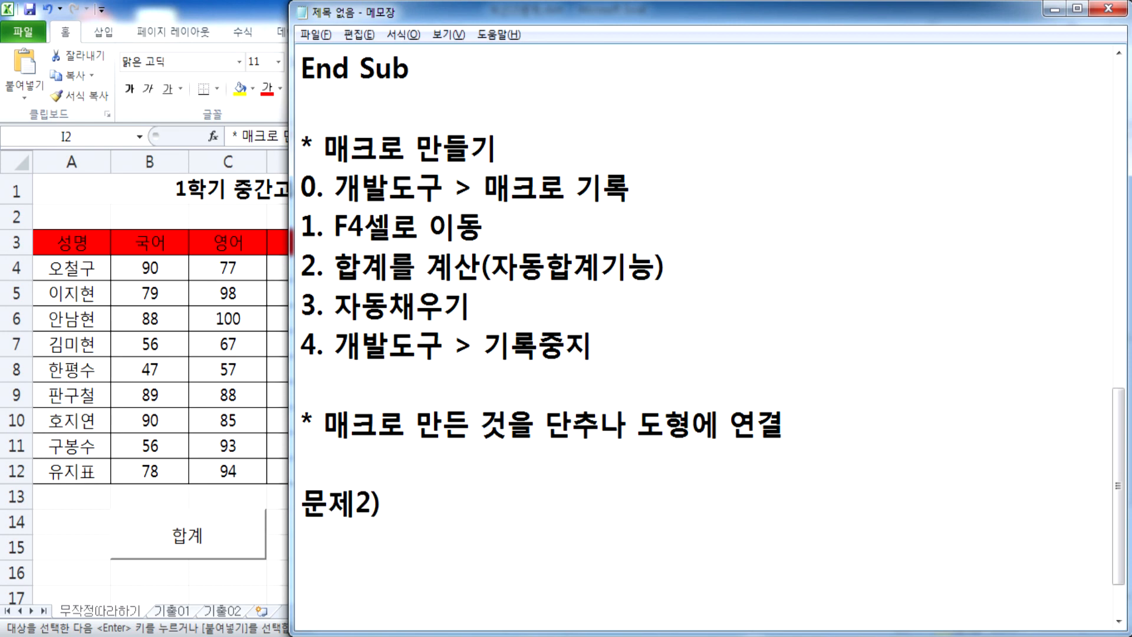
type(" 항목셀를")
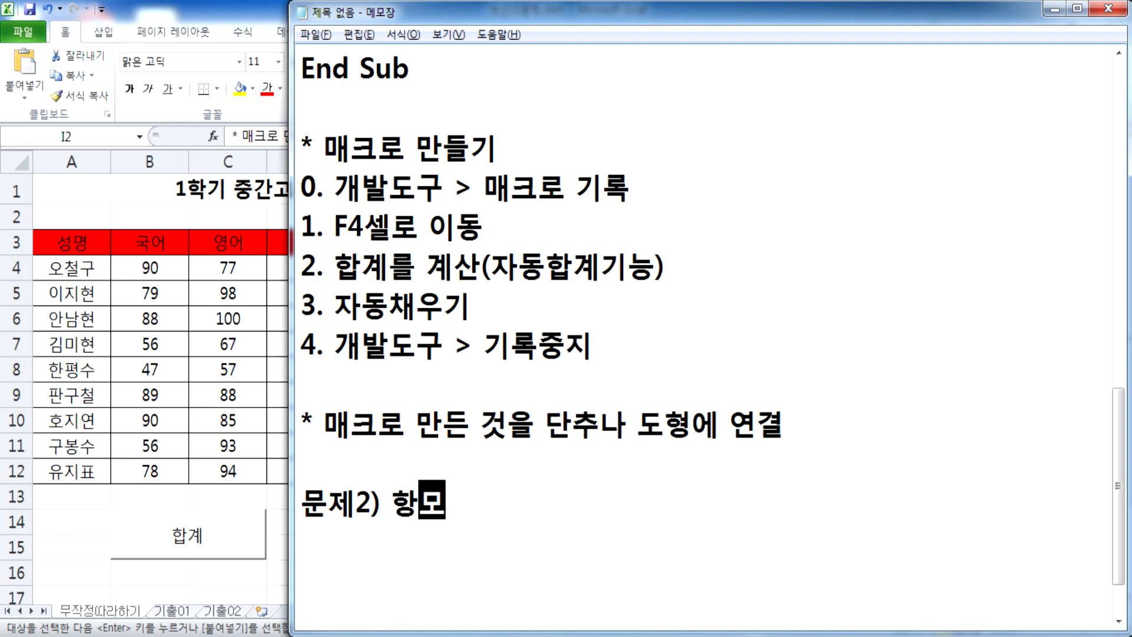
type("을 ")
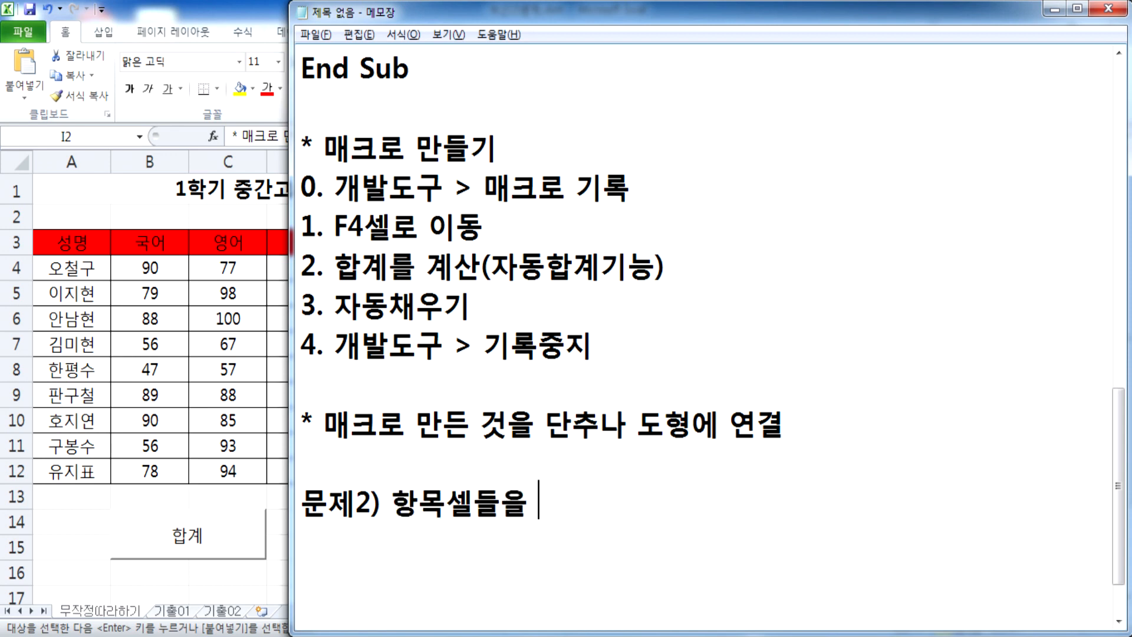
type("빨강ㅇ으로 칠학")
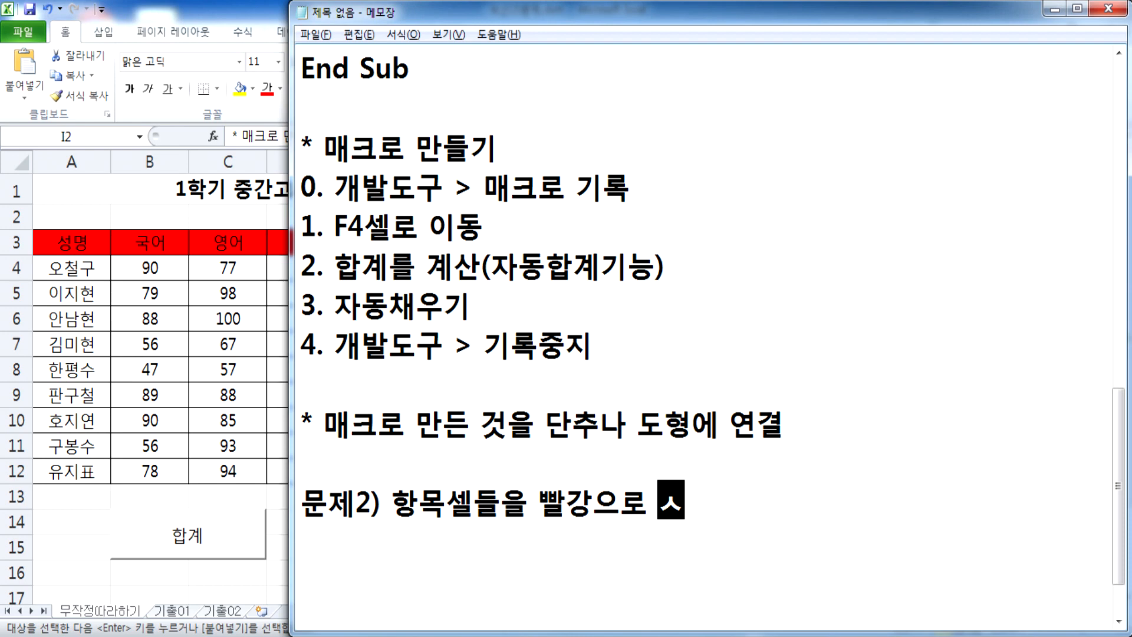
type("기")
key("Return")
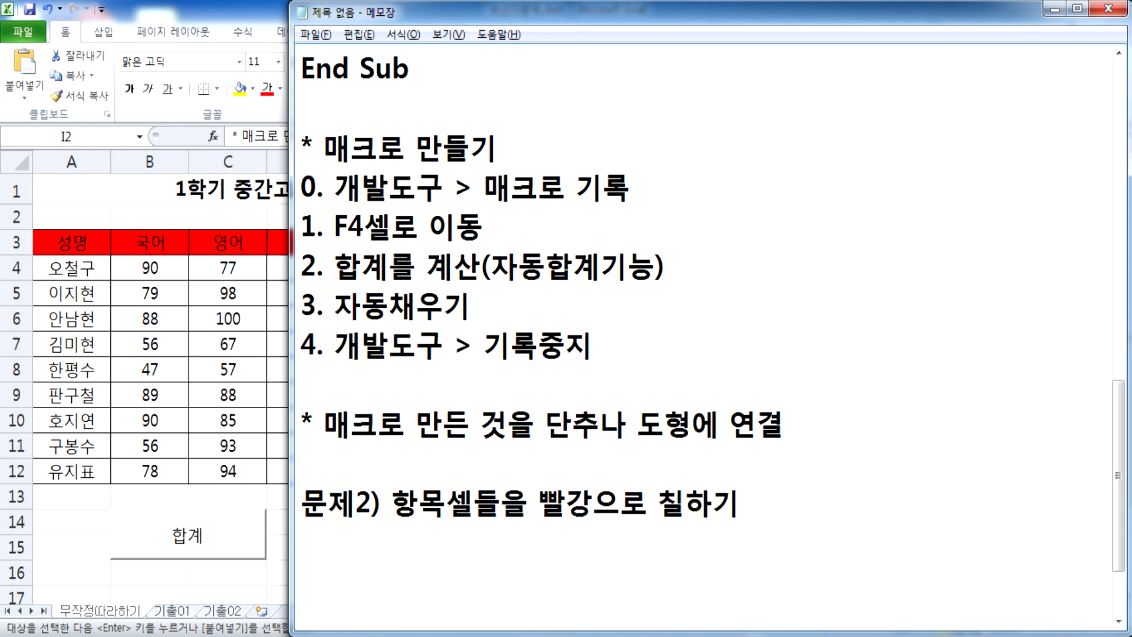
Step: Copy the shading macro notes in H2:H6 from Excel and paste them under the 문제2) heading in Notepad
scroll(472, 440, "down", 1)
key("alt+Tab")
key("Return")
left_click_drag(436, 217, 500, 316)
key("ctrl+c")
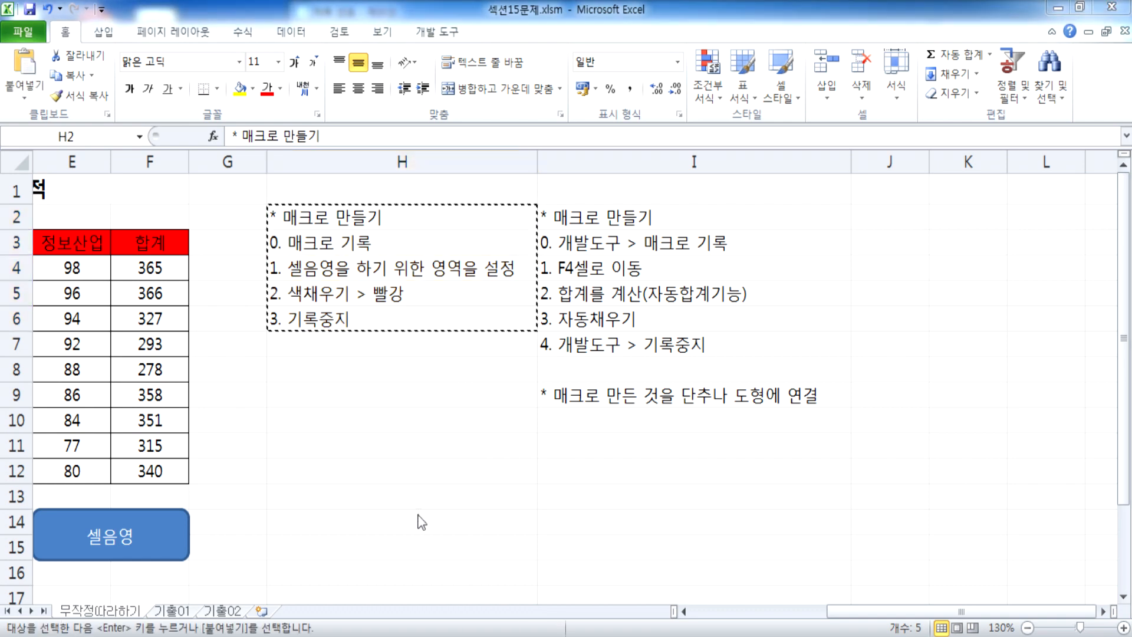
key("alt+Tab")
key("ctrl+v")
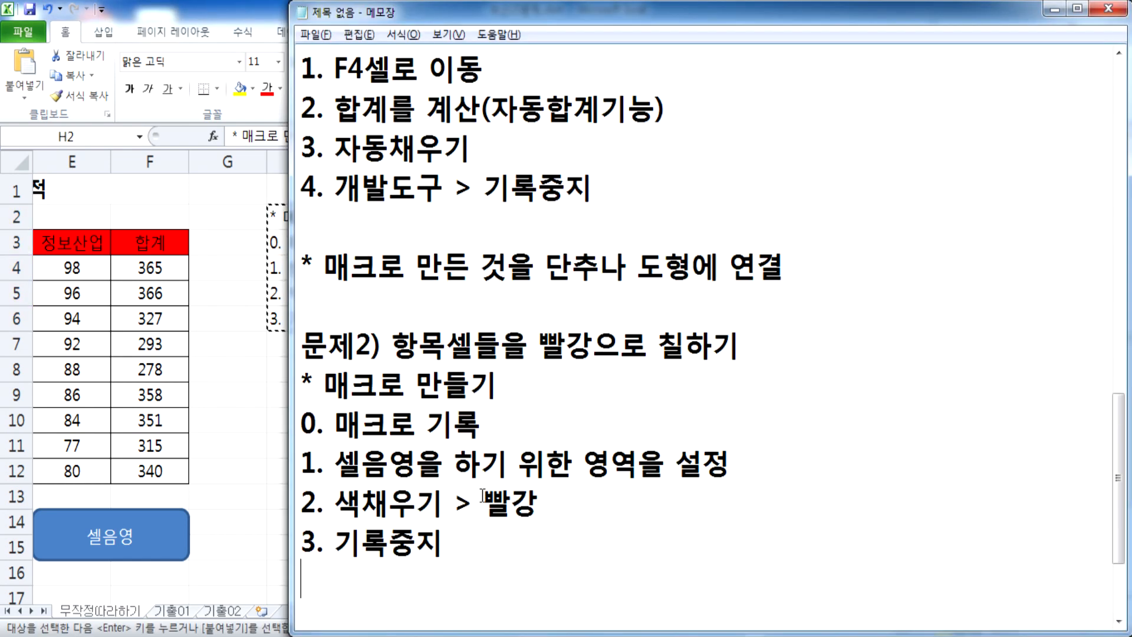
Step: Below the pasted shading notes, add the line "* 교재에서는 단추를 먼저 그리고, 매크로를 지정하면서 매크로를 작성하는 과정으로처리"
scroll(507, 439, "down", 2)
scroll(341, 233, "down", 4)
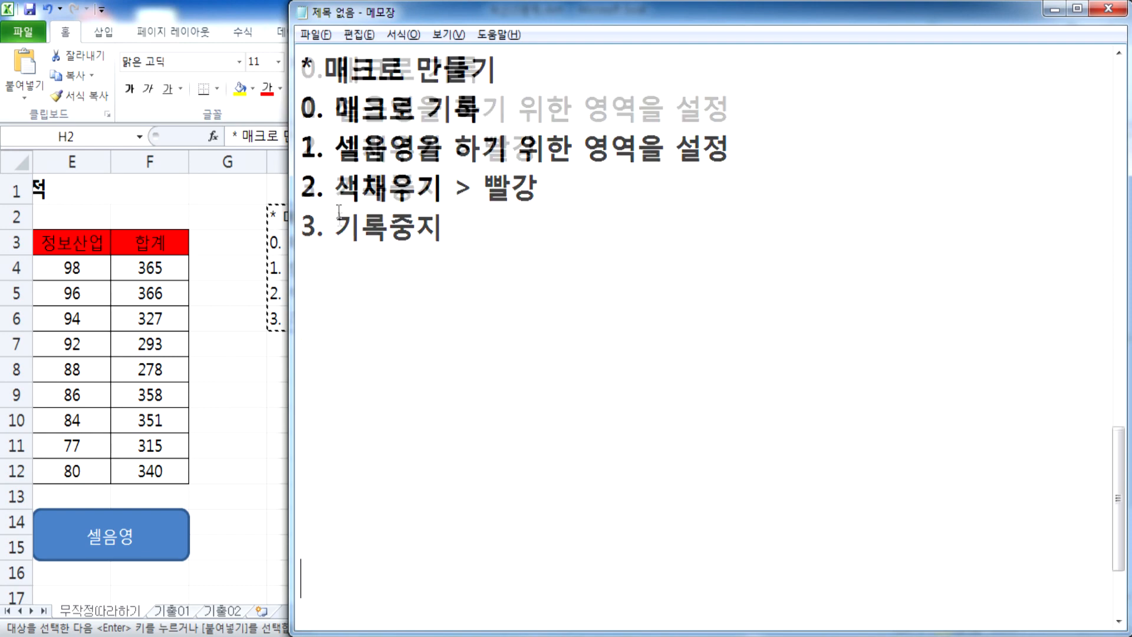
type("교재")
key("Home")
type("* ")
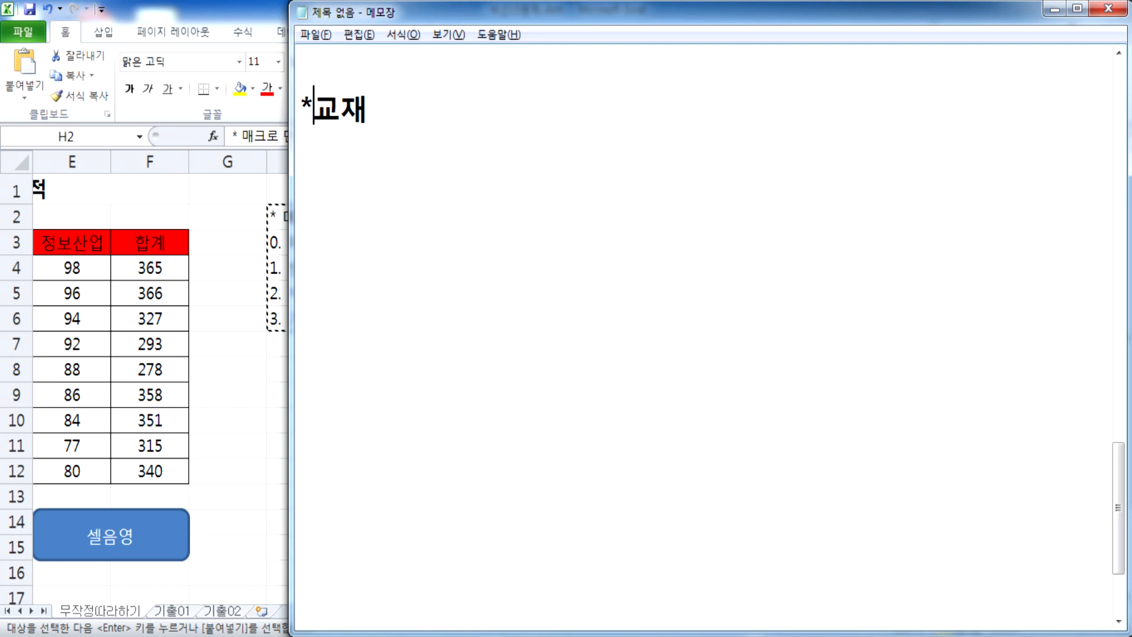
type("에서는 ")
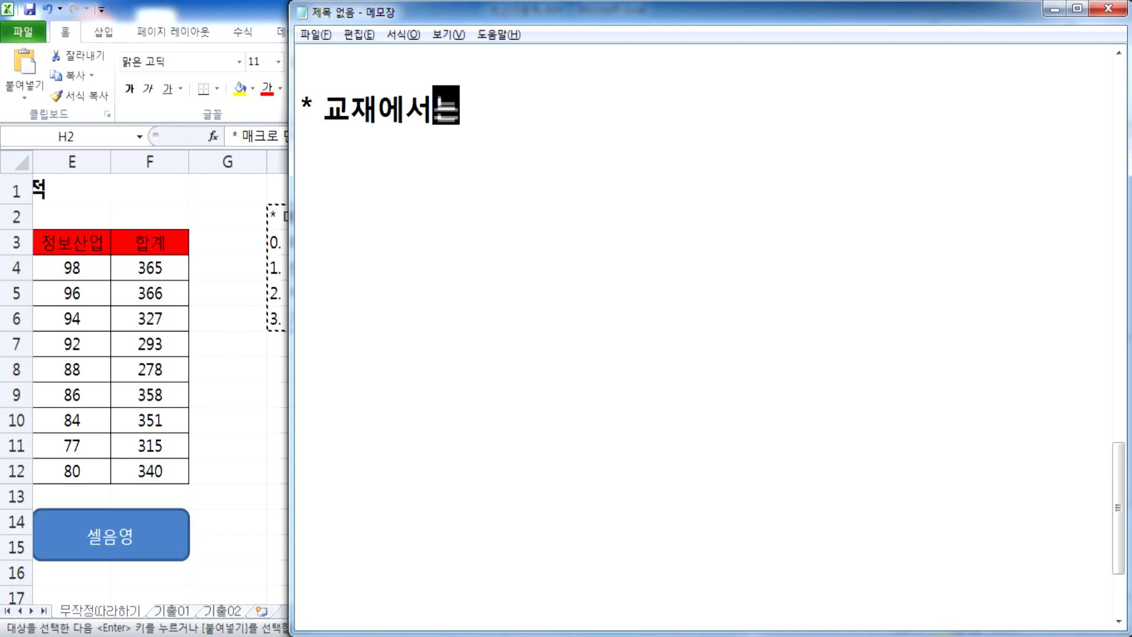
type("단추를 ")
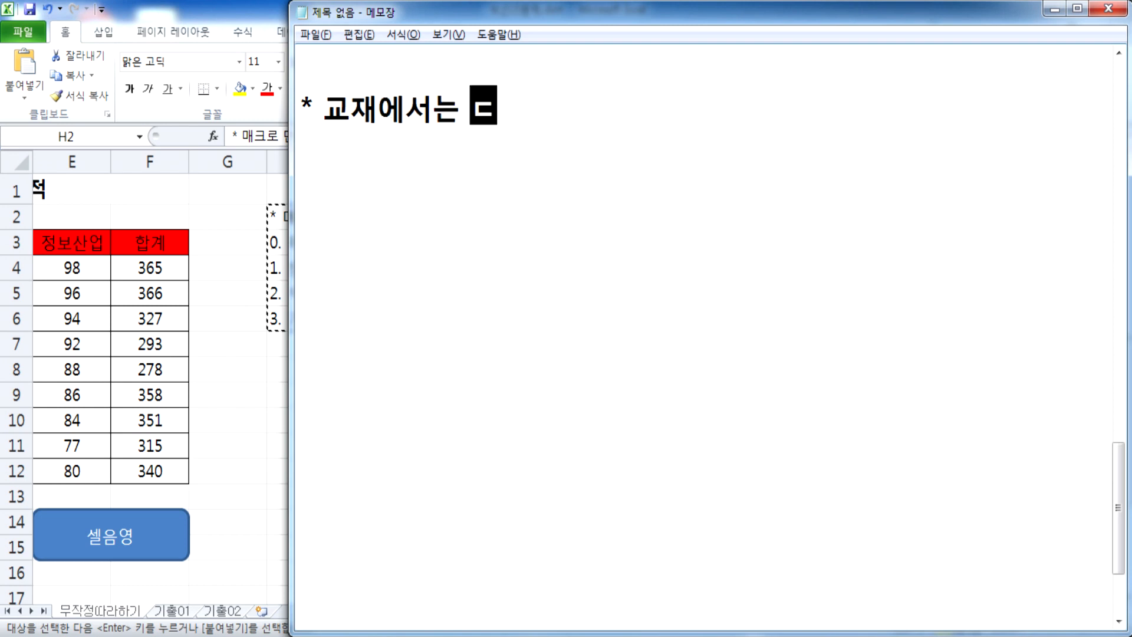
type("먼저 그리")
type("고, 맨")
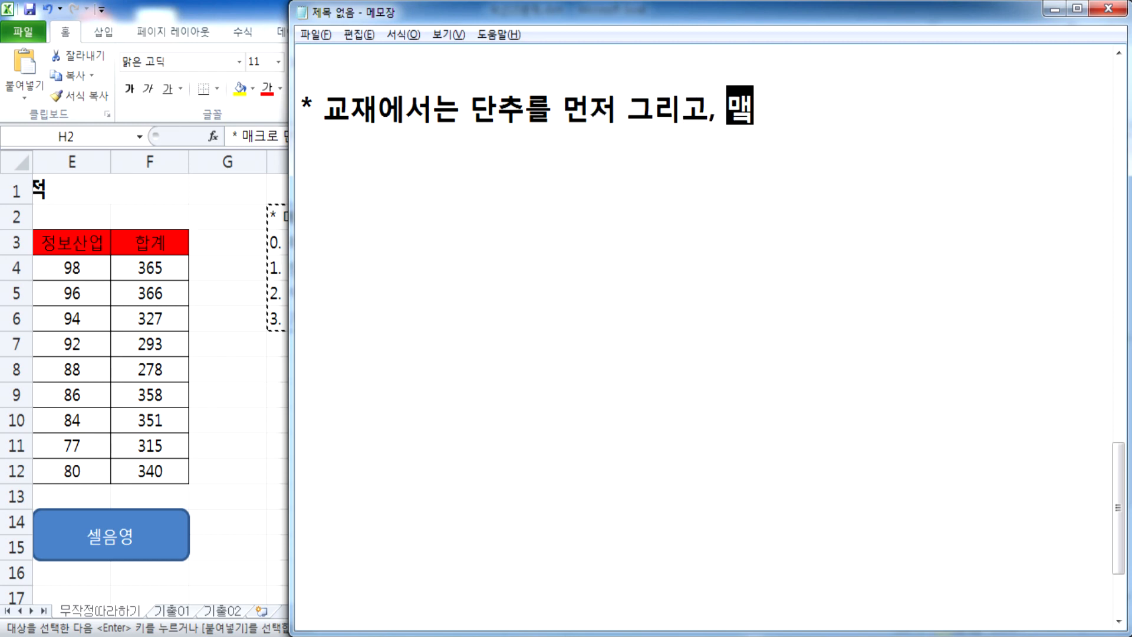
type("크로를 지정ㅎ하면서 매크로를 작성")
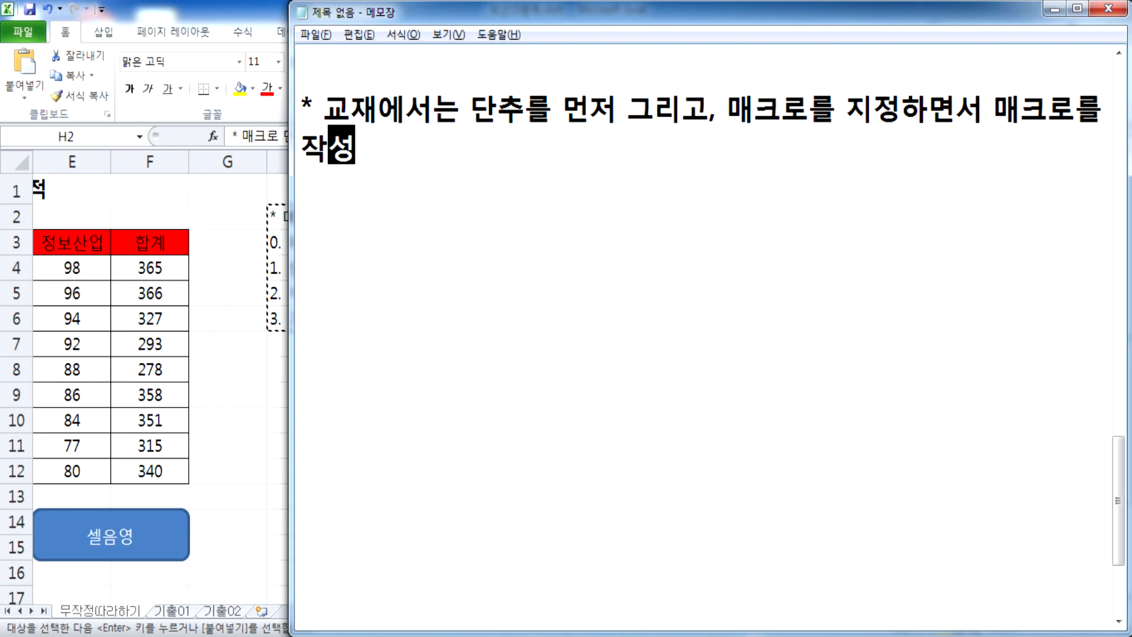
type("하는 ㄱ")
type("과정으로처리")
key("Return")
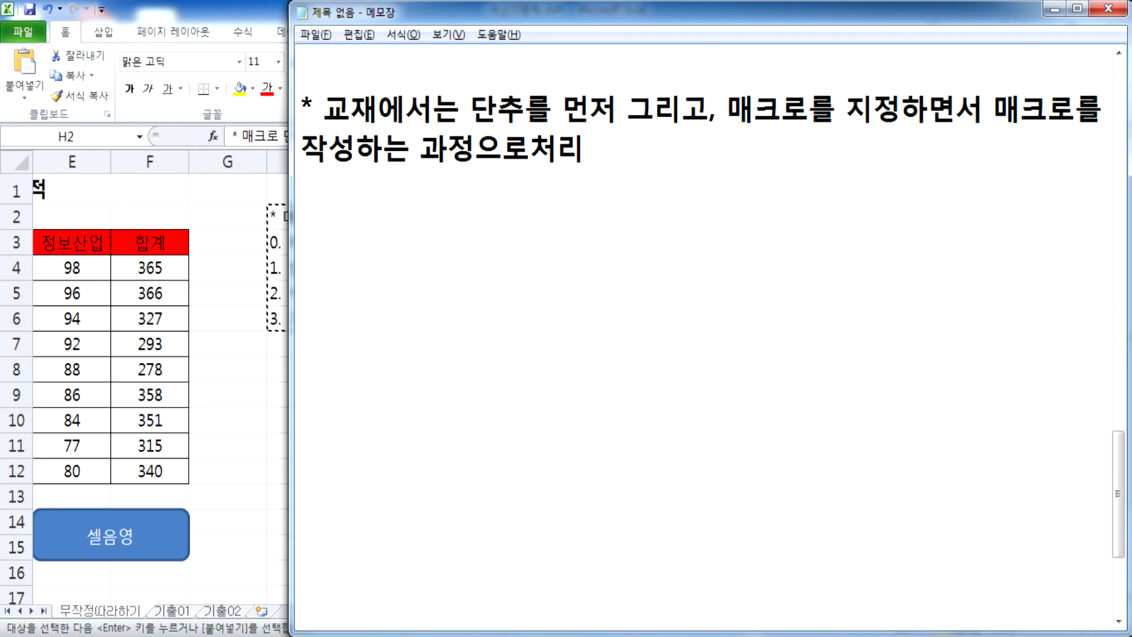
Step: Add a second note line reading "* 중간과정에서 틀리면 매크로 전체를 삭제하고 다시 작성해야하는 불편함이 생긴다."
type("* ")
type("중간과정")
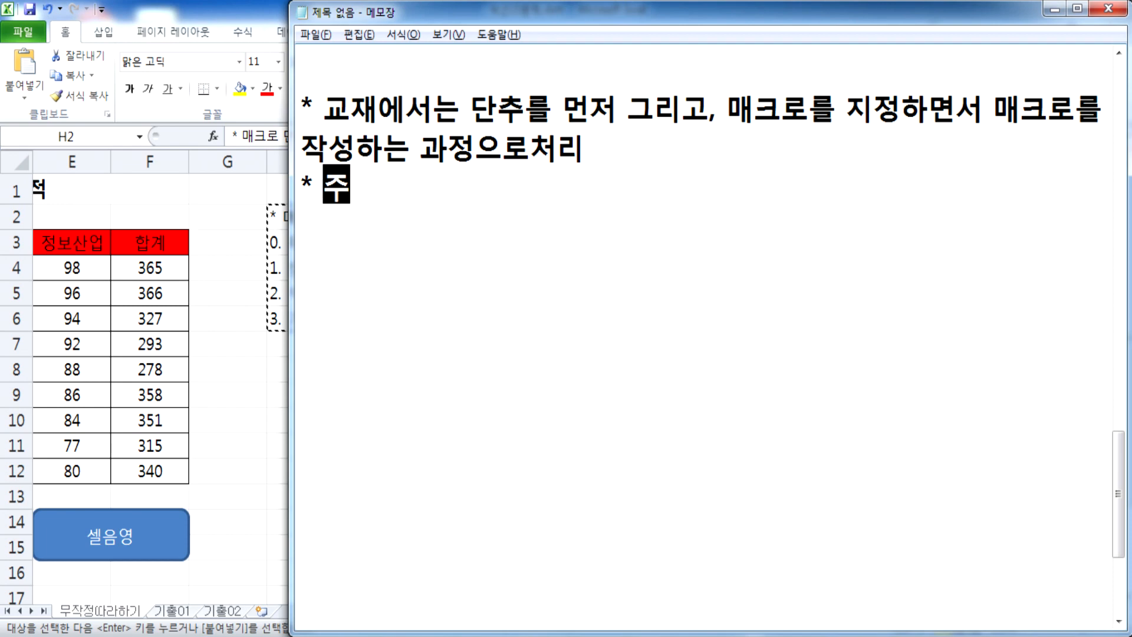
type("에서 ")
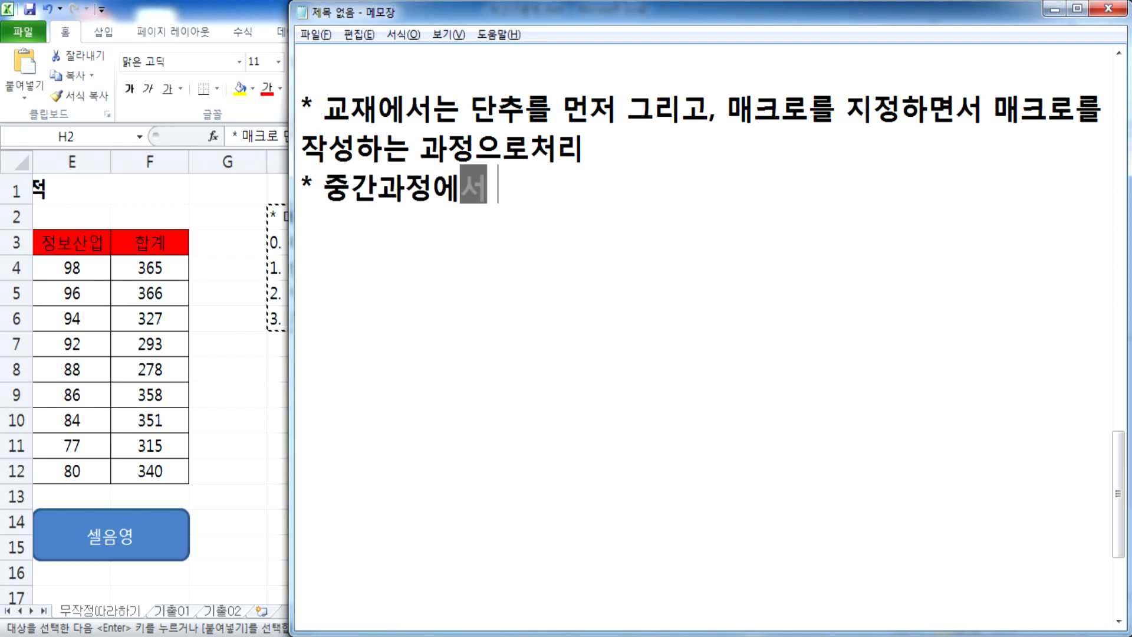
type("ㅌ틀리면 ")
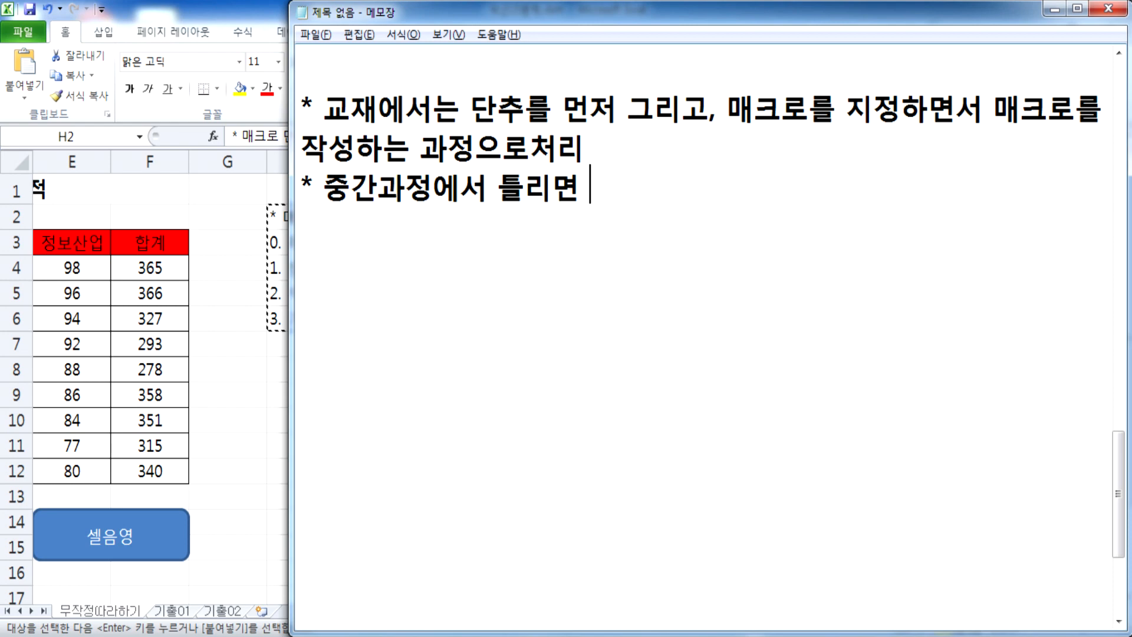
type("매")
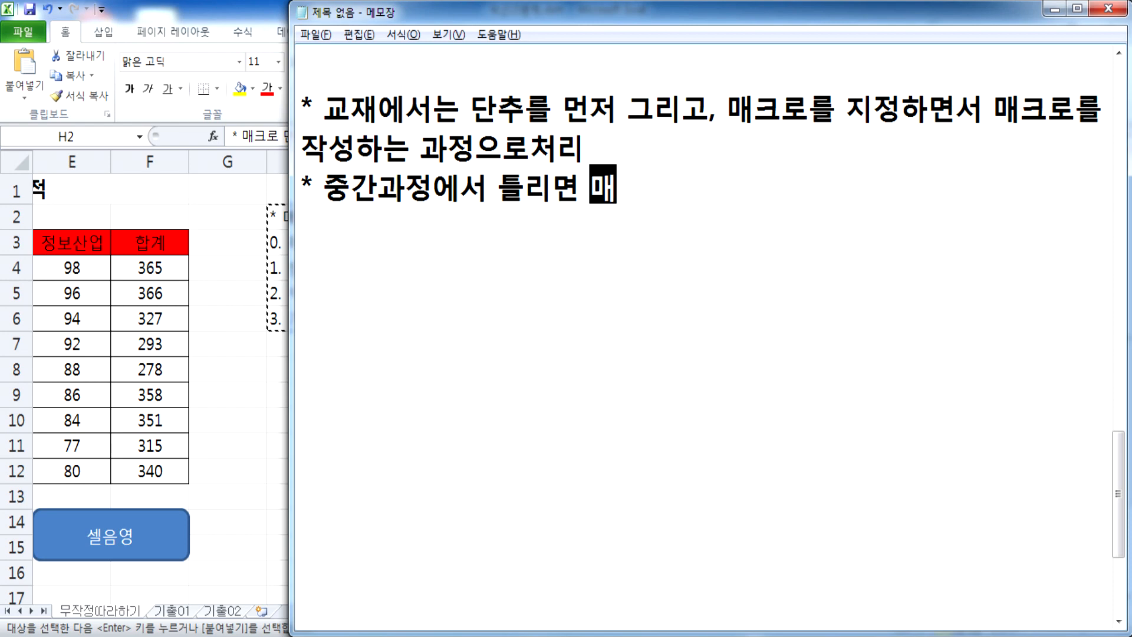
type("크로 전체를 삭제하고")
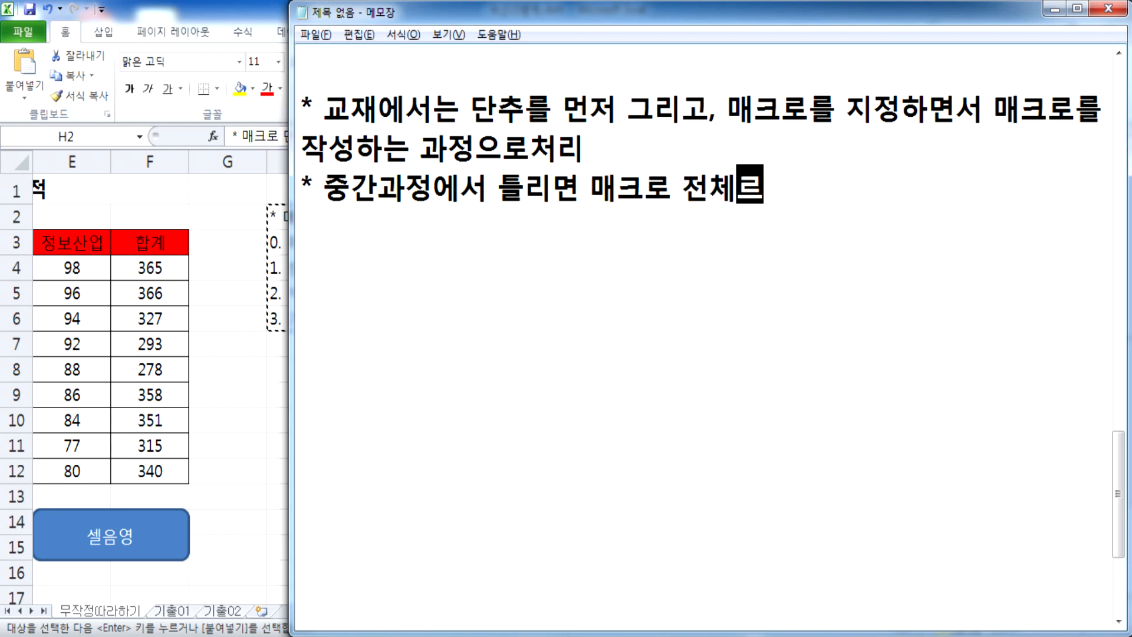
type(" 다시 ")
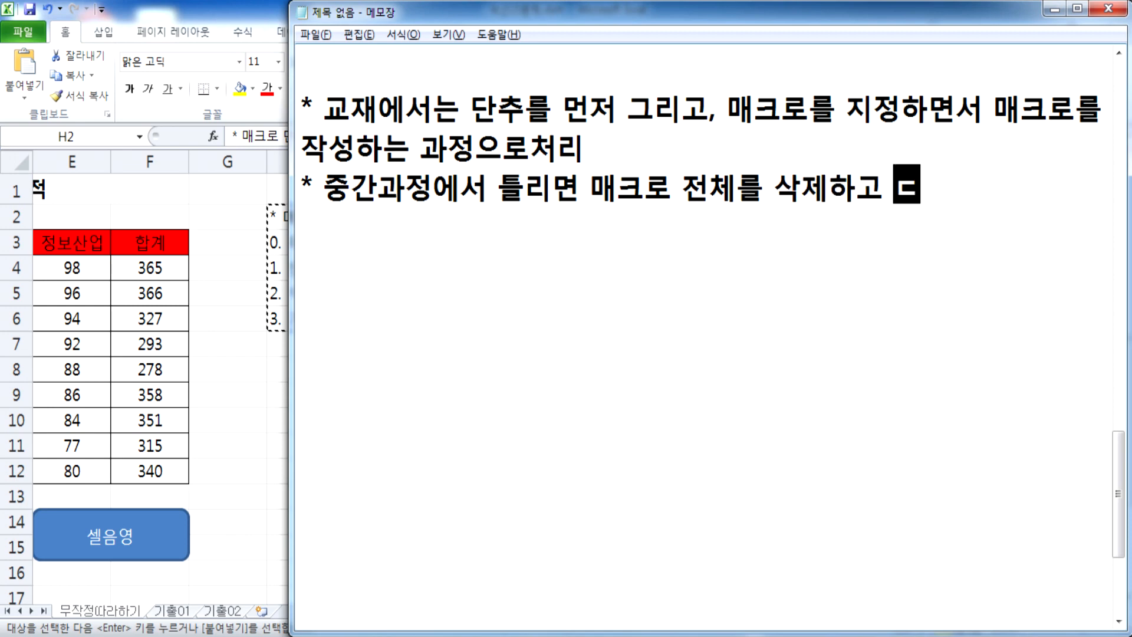
type("작")
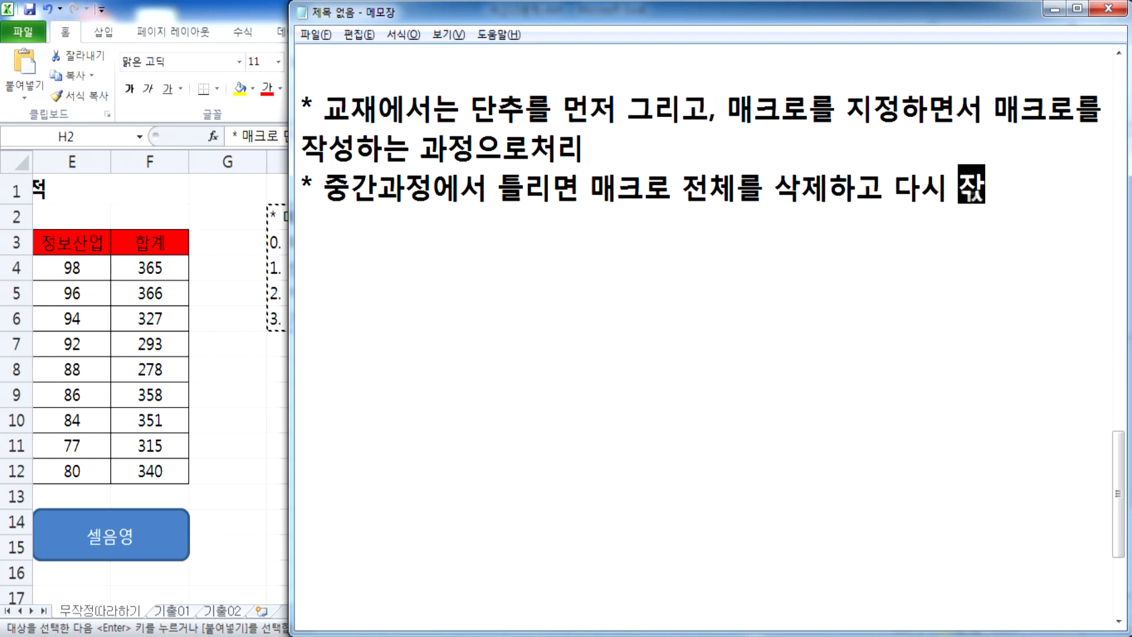
type("성해야하느는 ")
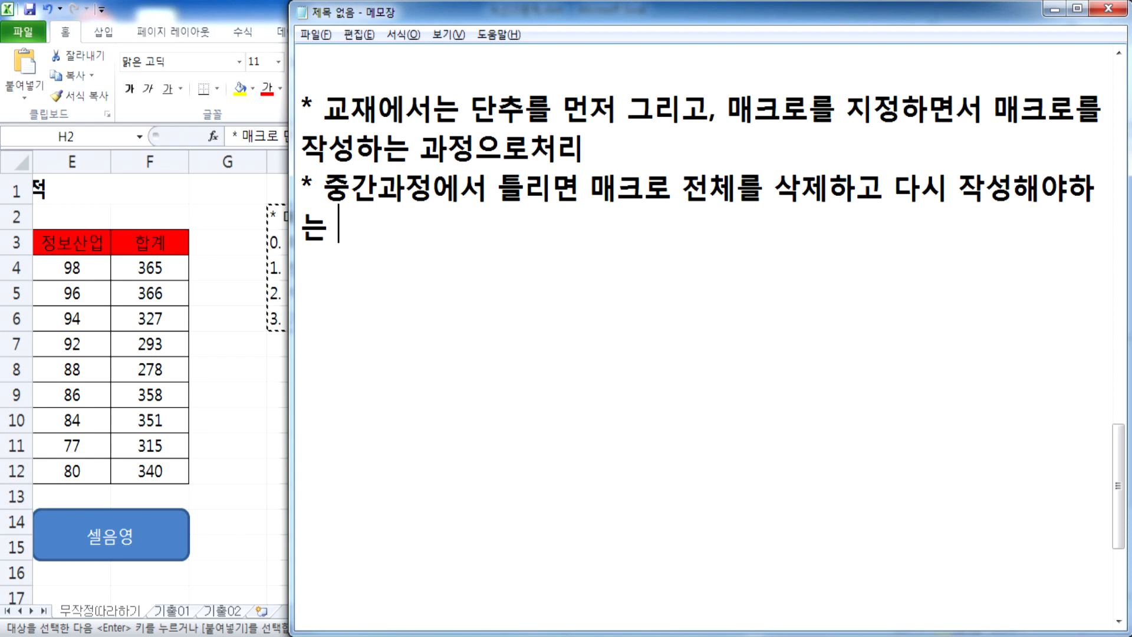
type("불편함이 ")
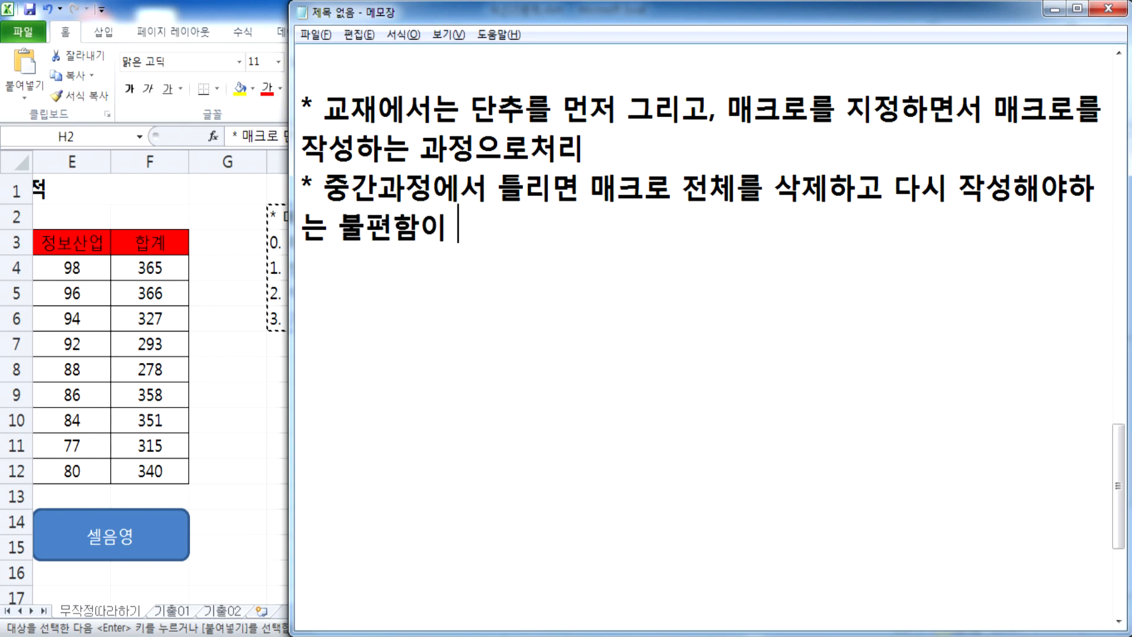
type("생ㄱ긴다.")
key("Return")
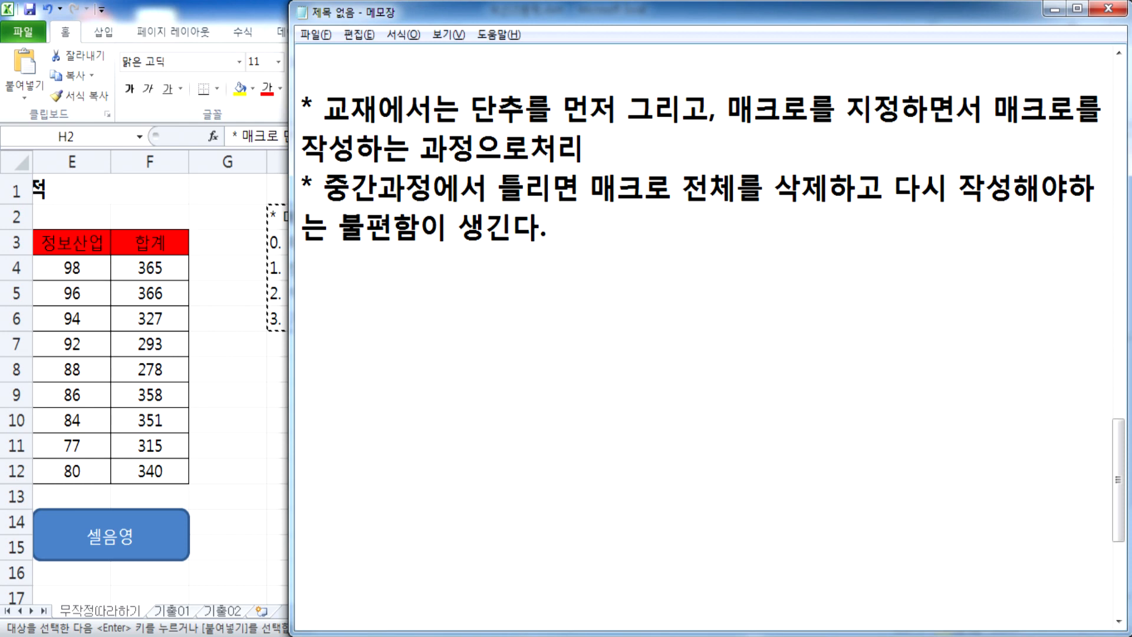
Step: Leave a blank line and add the line "* 매크로를 먼저 작성" with a single asterisk
key("Return")
type("** 매크로를 먼")
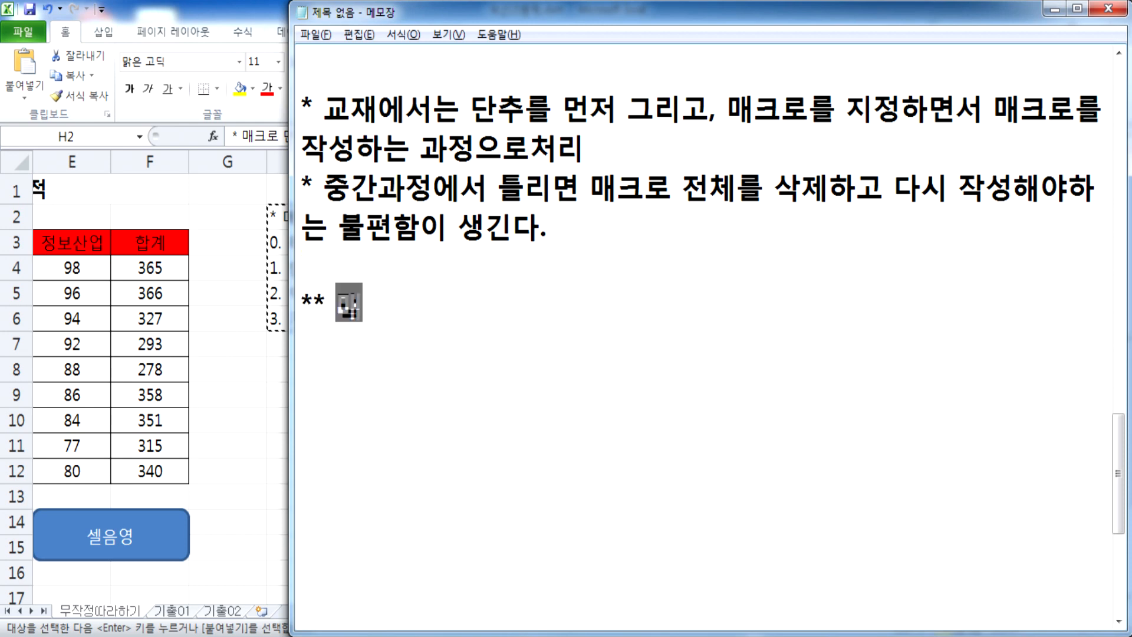
type("적 자")
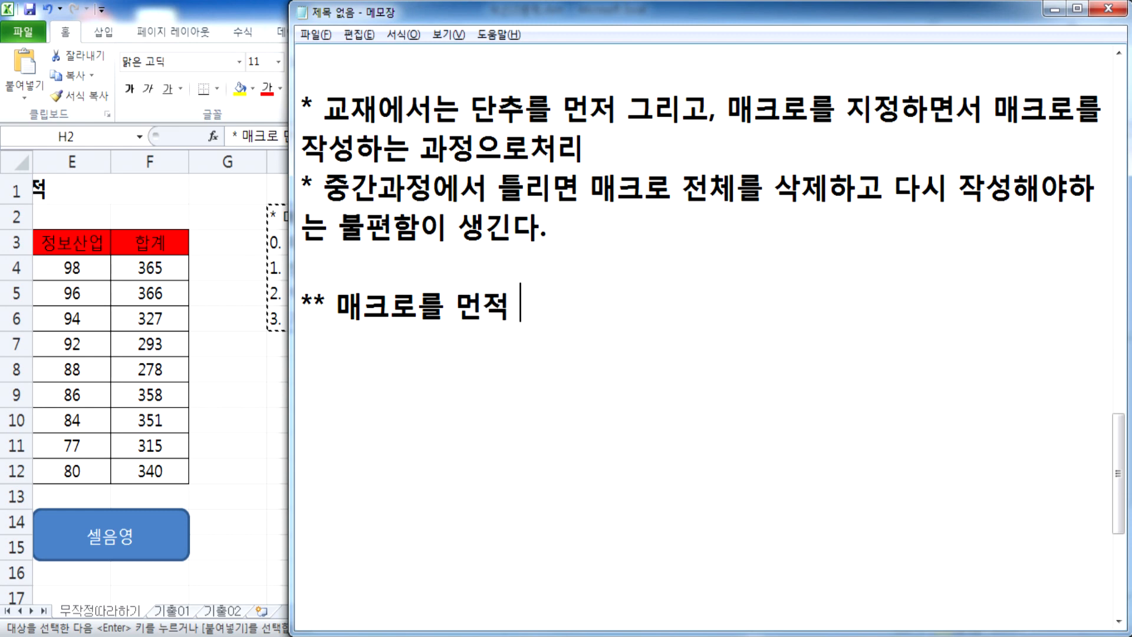
key("BackSpace")
key("BackSpace")
key("BackSpace")
key("BackSpace")
type("저 작성")
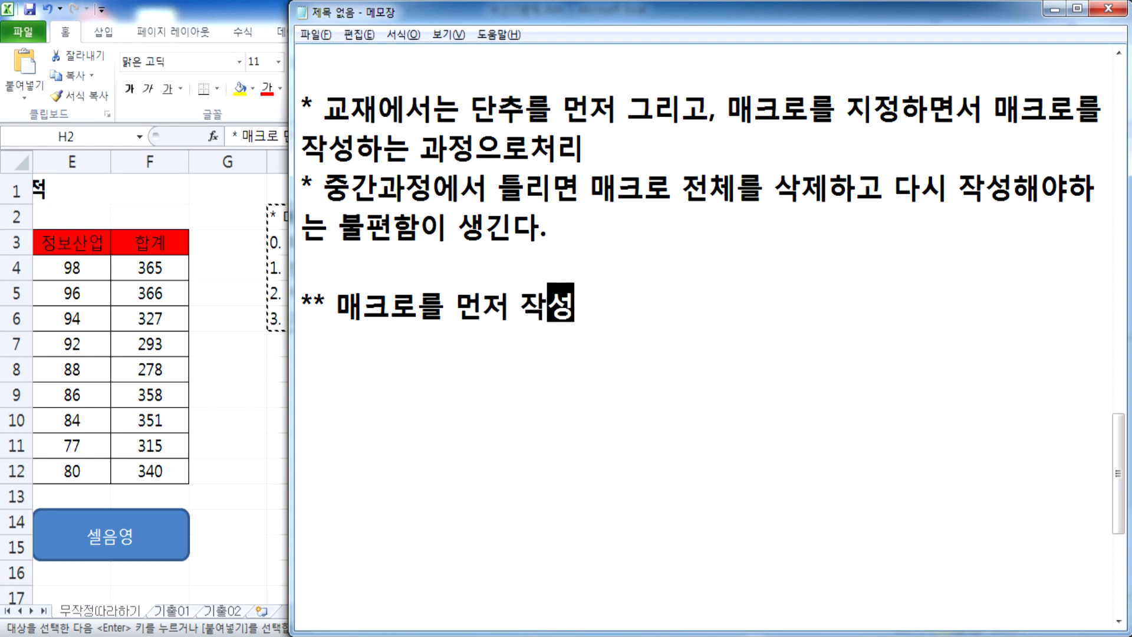
key("Return")
key("Up")
key("Right")
key("Delete")
key("Down")
Step: Add the line "** 단추나 도형을 그리고 매크로 연결을 한다." under the note about making the macro first
type("** ")
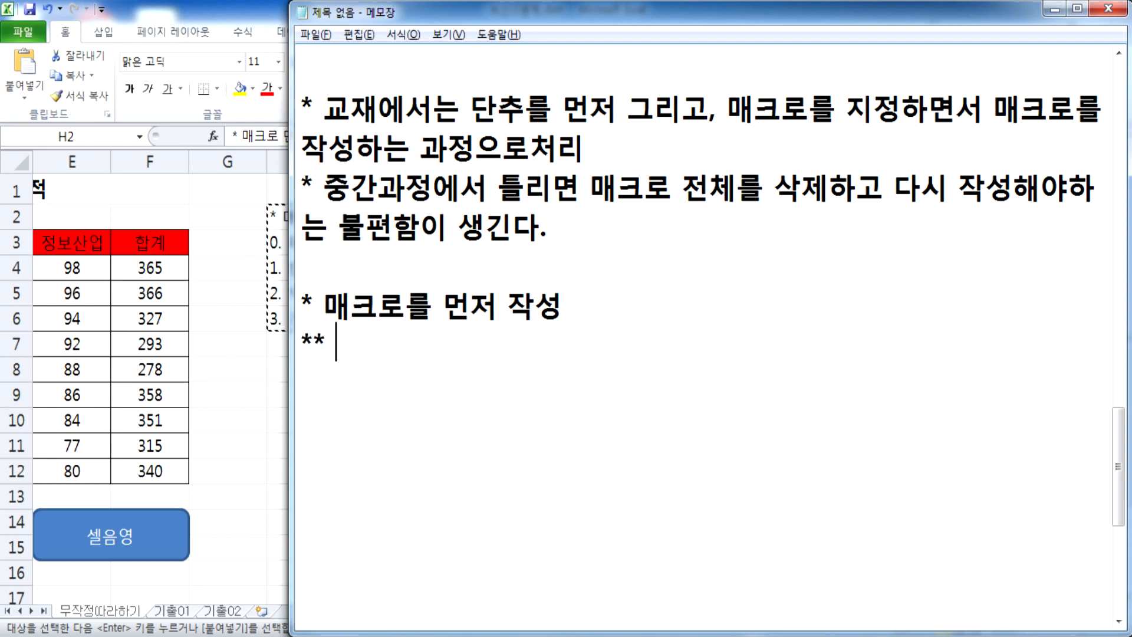
type("단추나 도혀을")
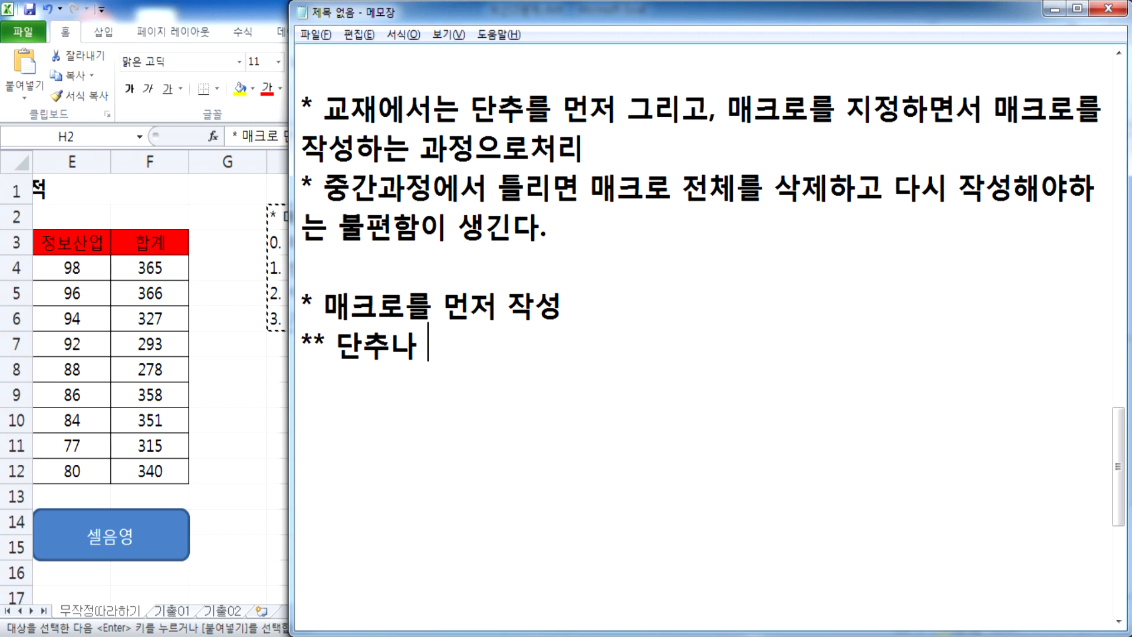
key("BackSpace")
key("BackSpace")
key("BackSpace")
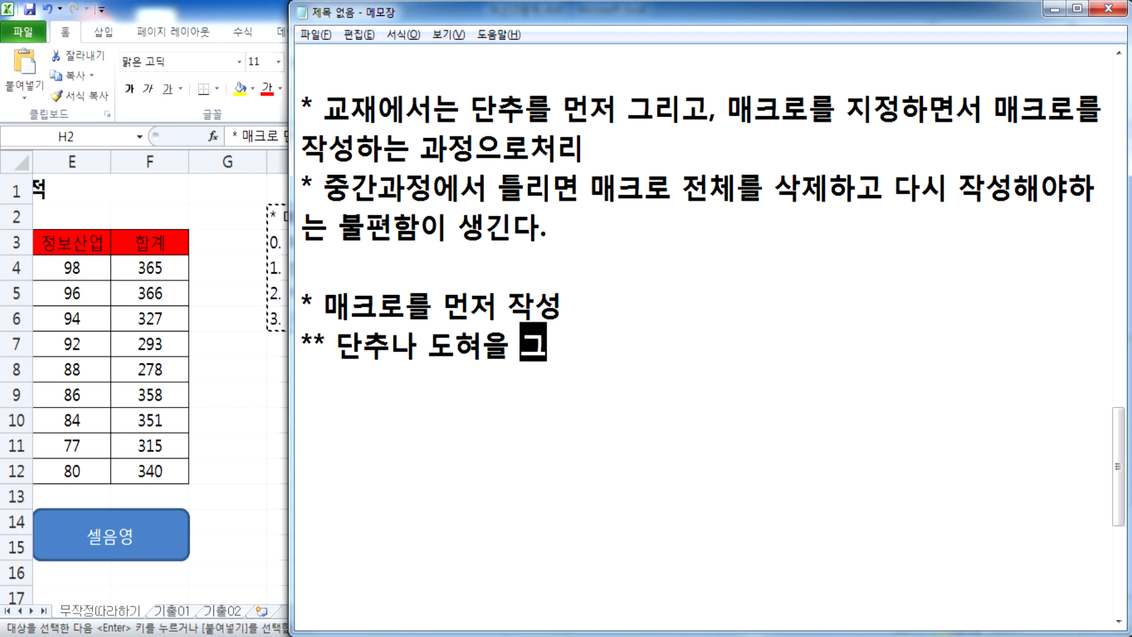
type("형으을 그리고 연ㄱ")
key("BackSpace")
key("BackSpace")
type("매크로 ")
type("연결을 한다")
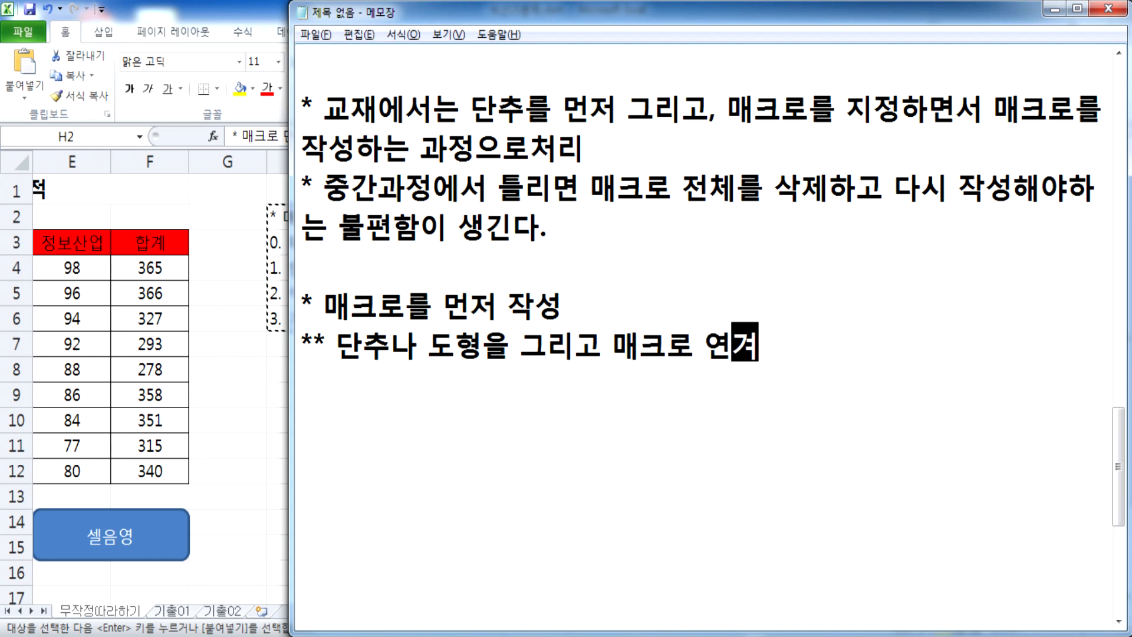
type(".")
key("Return")
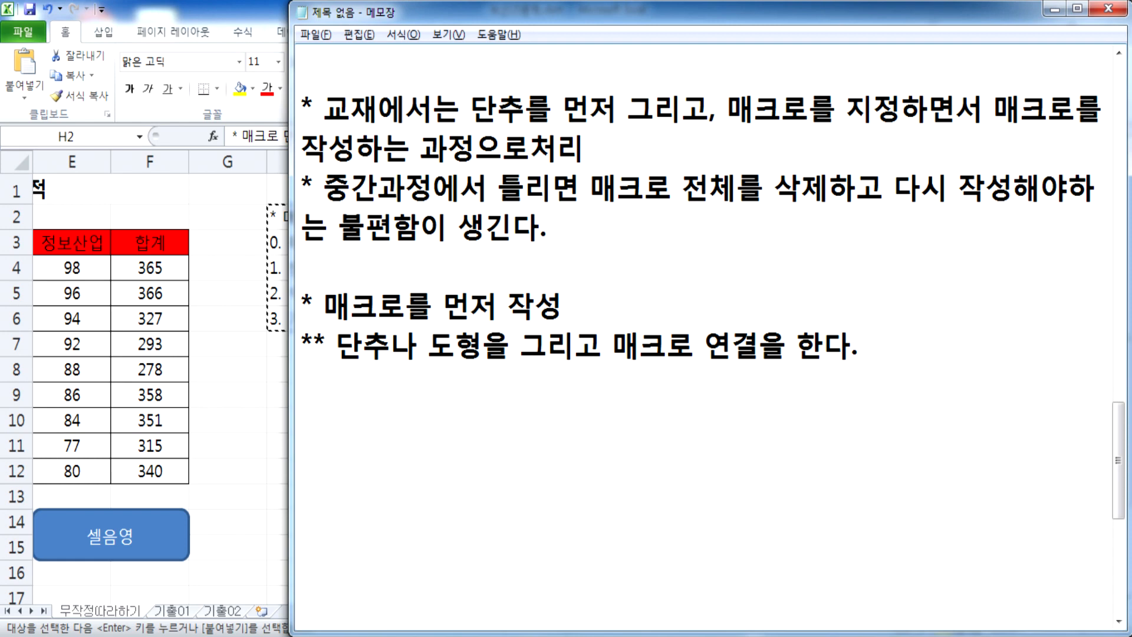
Step: Add the closing line "*** 중간과정에서 틀리면 매크로를 다시 작성하면 된다."
type("*** 중간")
key("BackSpace")
type("고")
key("BackSpace")
key("BackSpace")
type("간괒")
type("정에서 틀리면 ")
type("매크로를 다")
type("시 작성한")
type("며")
key("BackSpace")
key("BackSpace")
key("BackSpace")
type("하면 ㄷ")
type("된다.")
key("Return")
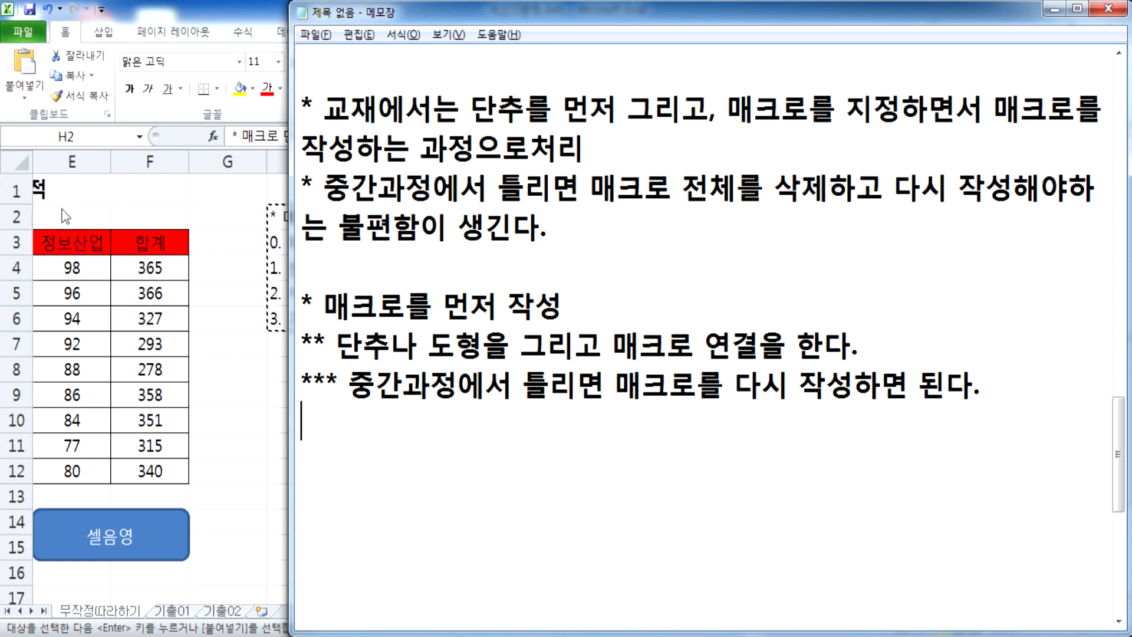
Step: Switch to Excel and check the macro assignment of the 셀음영 rounded rectangle without changing it, leaving the shape deselected
left_click(216, 364)
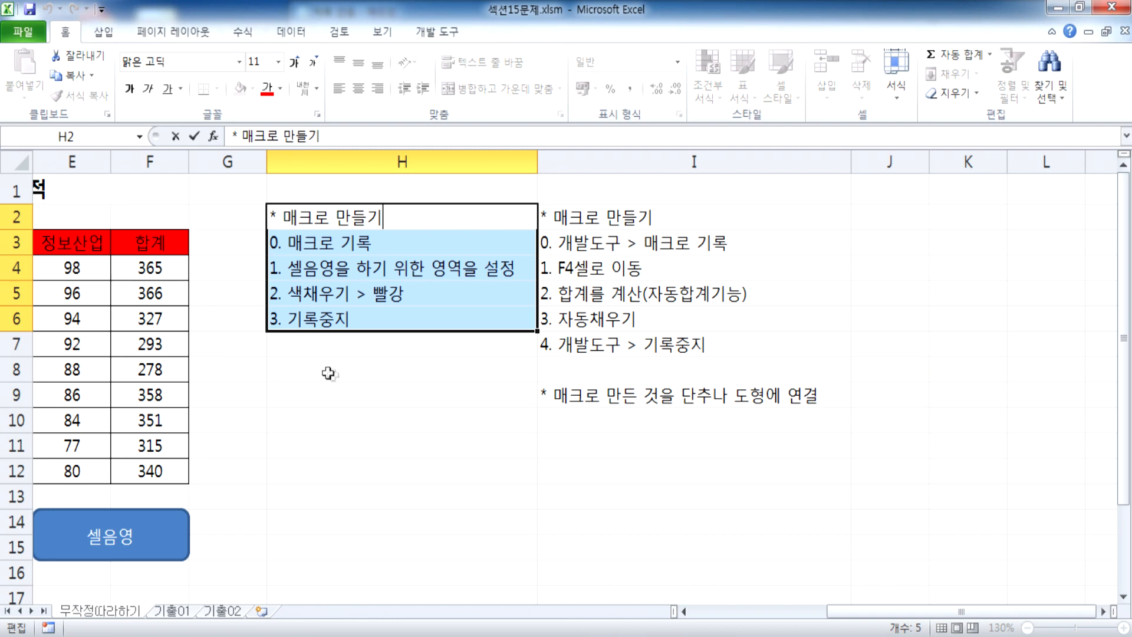
left_click(294, 363)
key("Home")
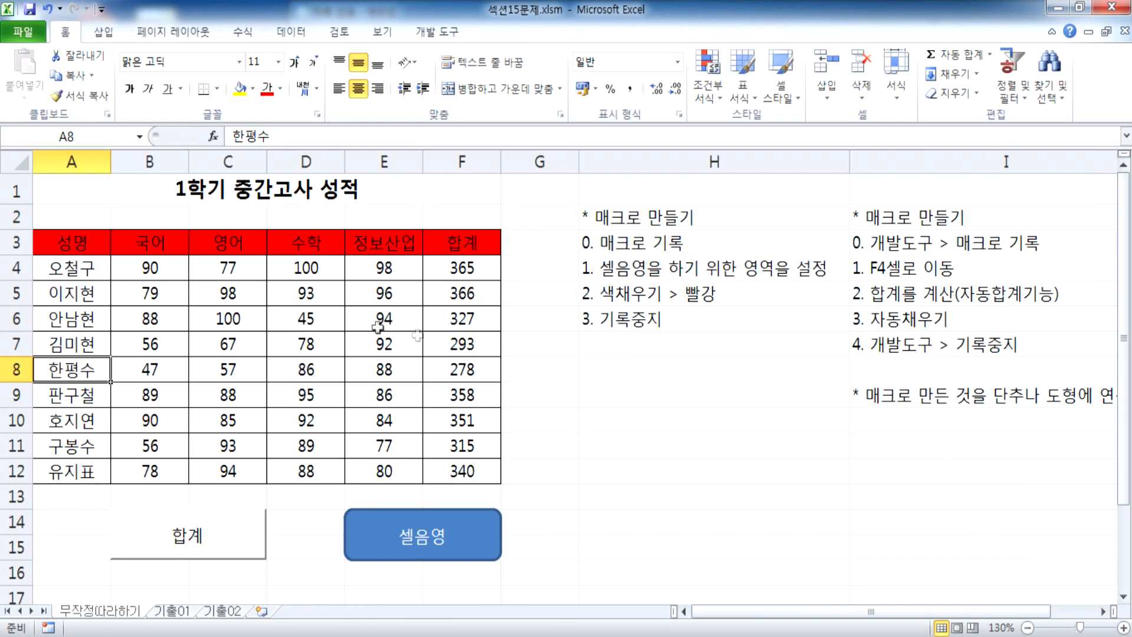
scroll(513, 379, "down", 2)
right_click(471, 386)
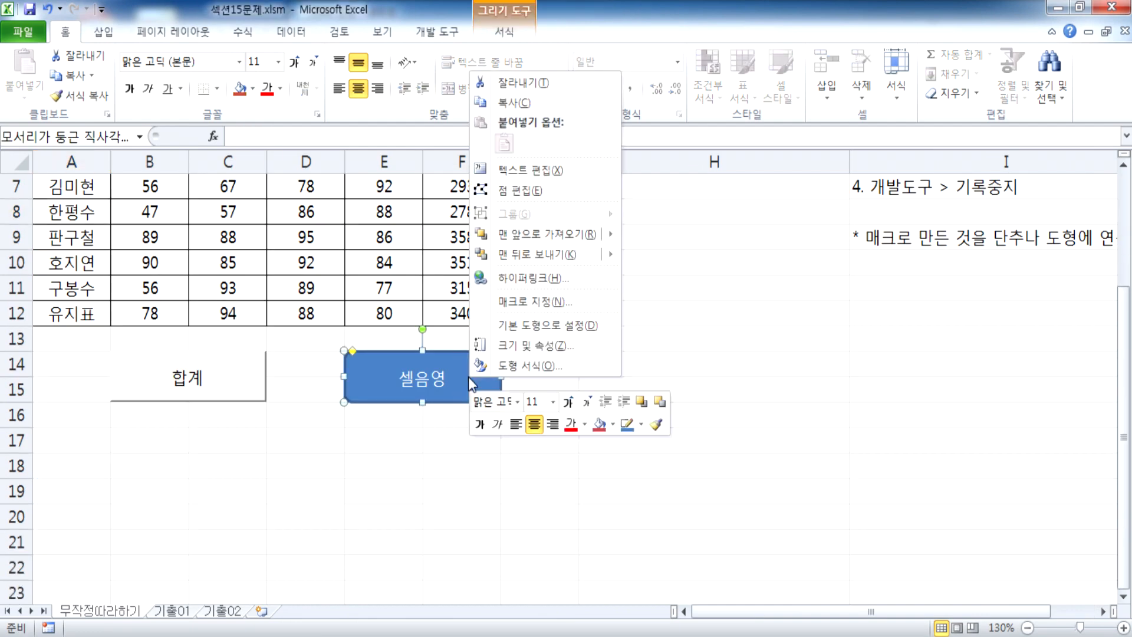
left_click(525, 301)
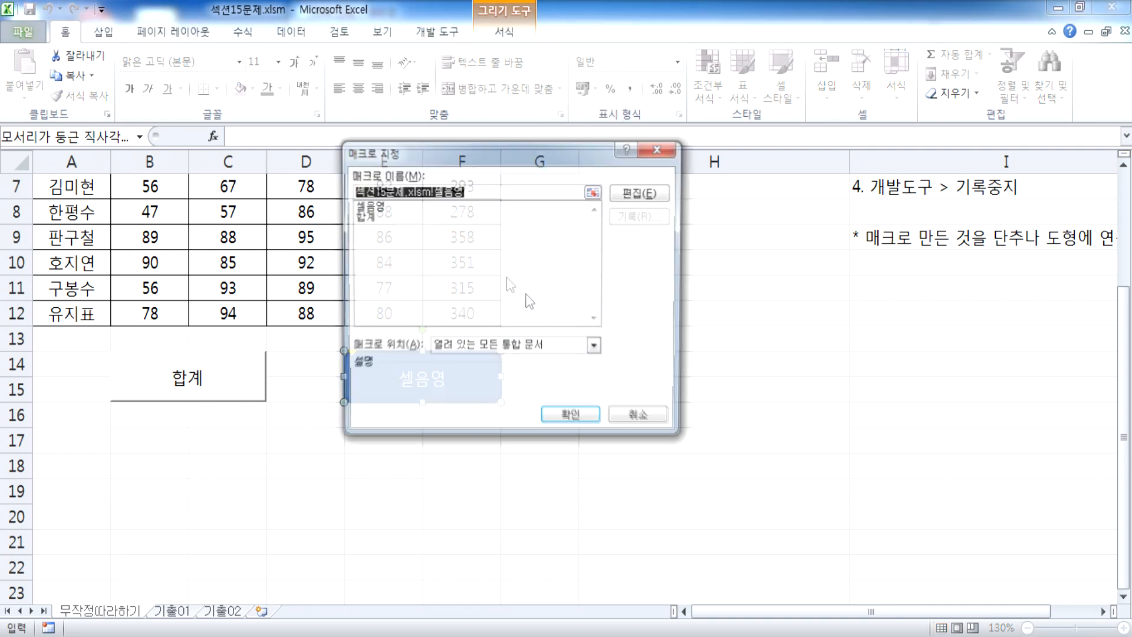
left_click(632, 421)
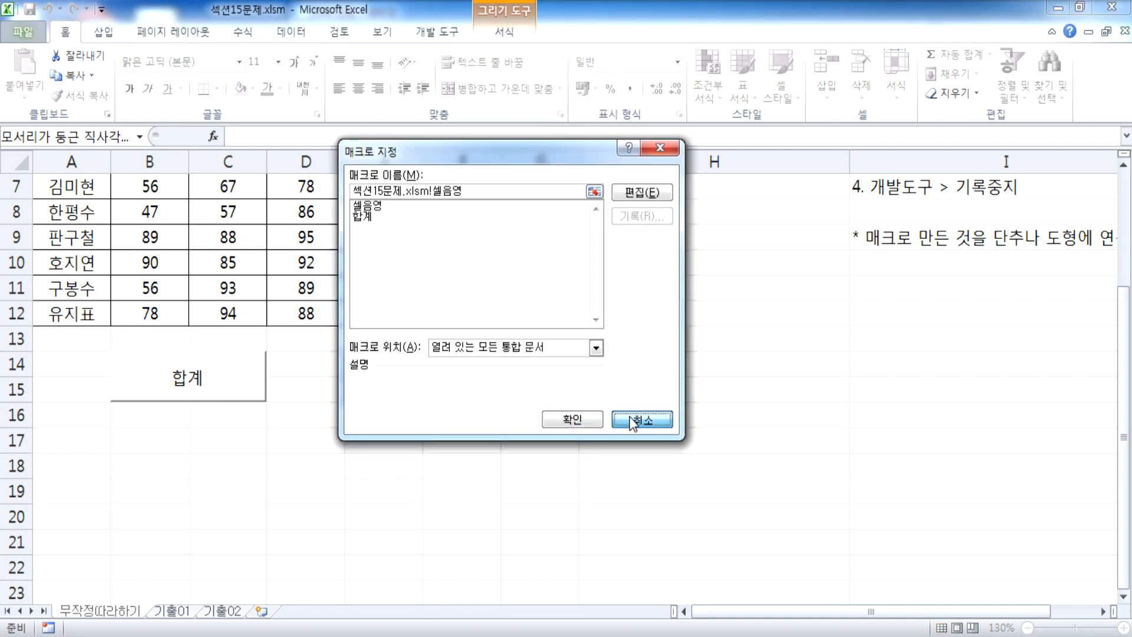
left_click(407, 512)
Step: Test the 셀음영 shape by filling the header cells A3:F3 with yellow and running its macro on them
left_click(472, 384)
left_click_drag(74, 243, 466, 243)
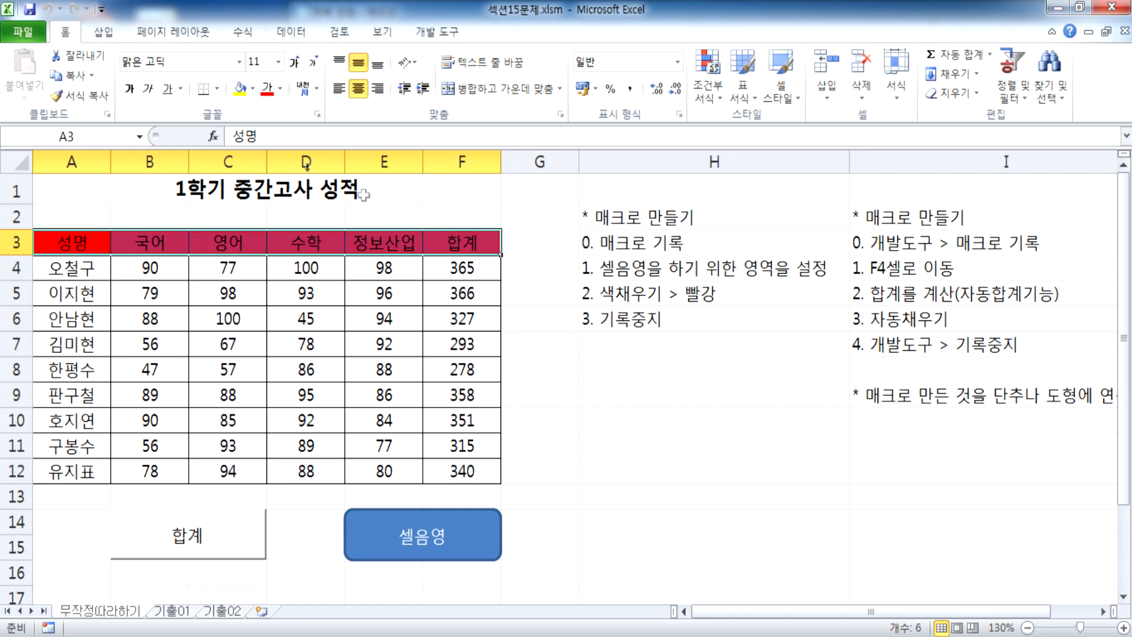
left_click(239, 89)
left_click(235, 363)
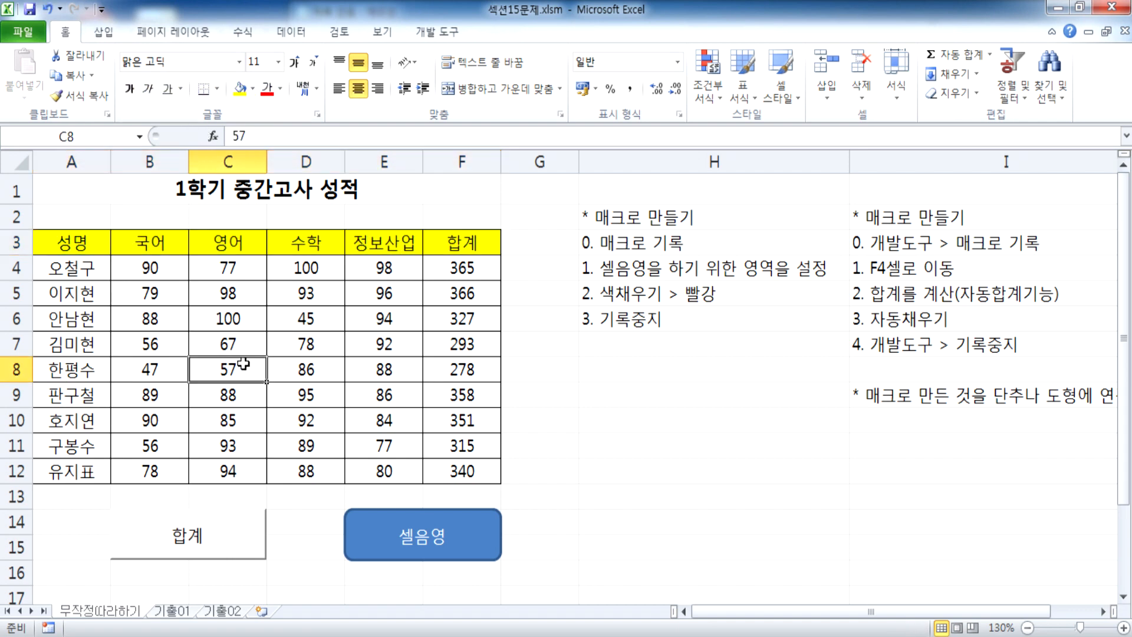
left_click(473, 541)
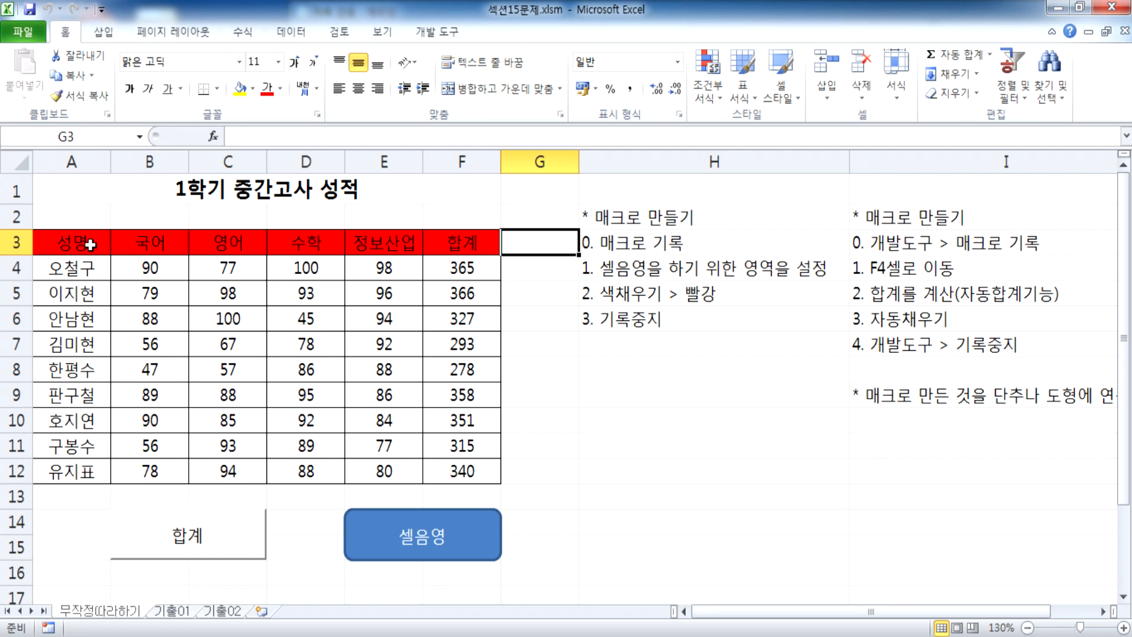
Step: Change the fill colour in the macro instruction in cell H5 to 파랑
left_click_drag(53, 243, 461, 236)
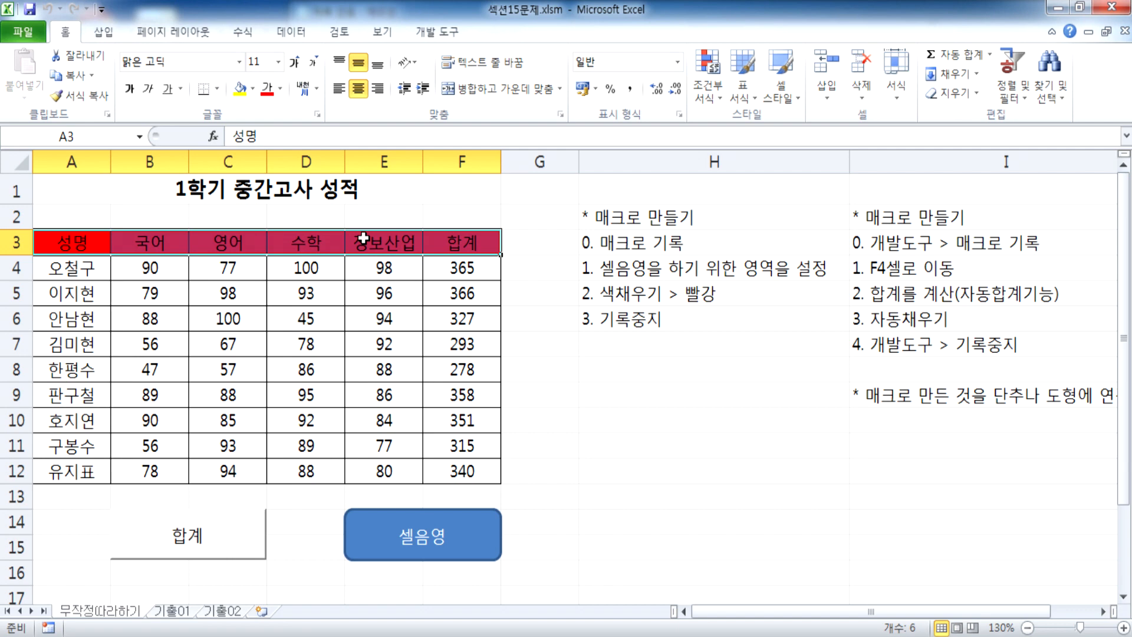
left_click(550, 216)
left_click(433, 32)
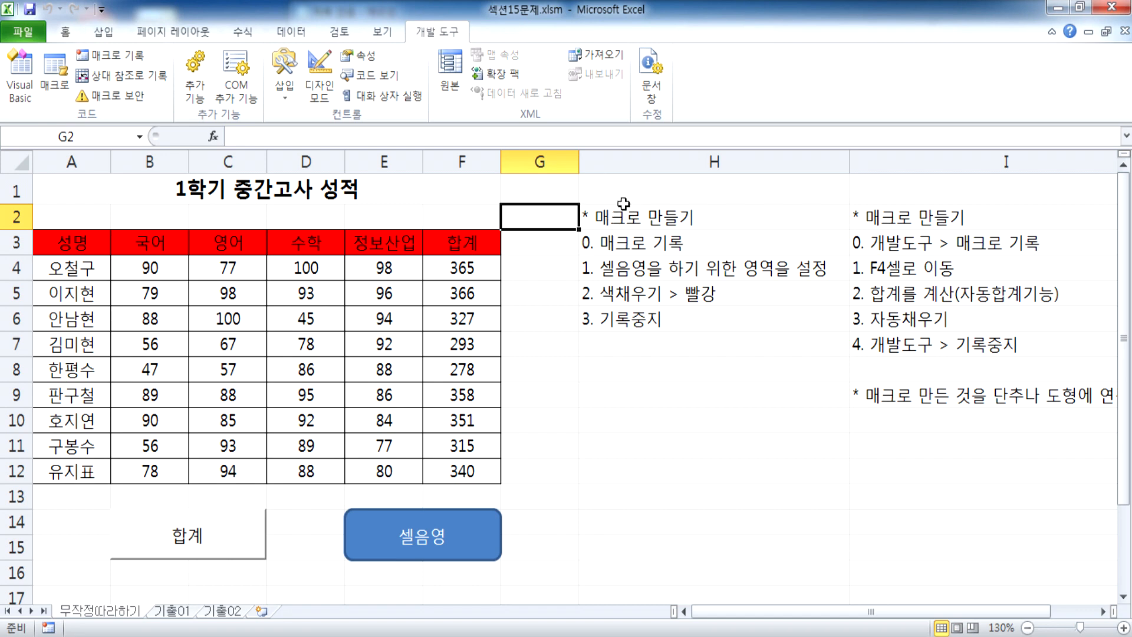
left_click(118, 54)
double_click(695, 293)
left_click_drag(685, 293, 718, 293)
type("파랑")
key("Return")
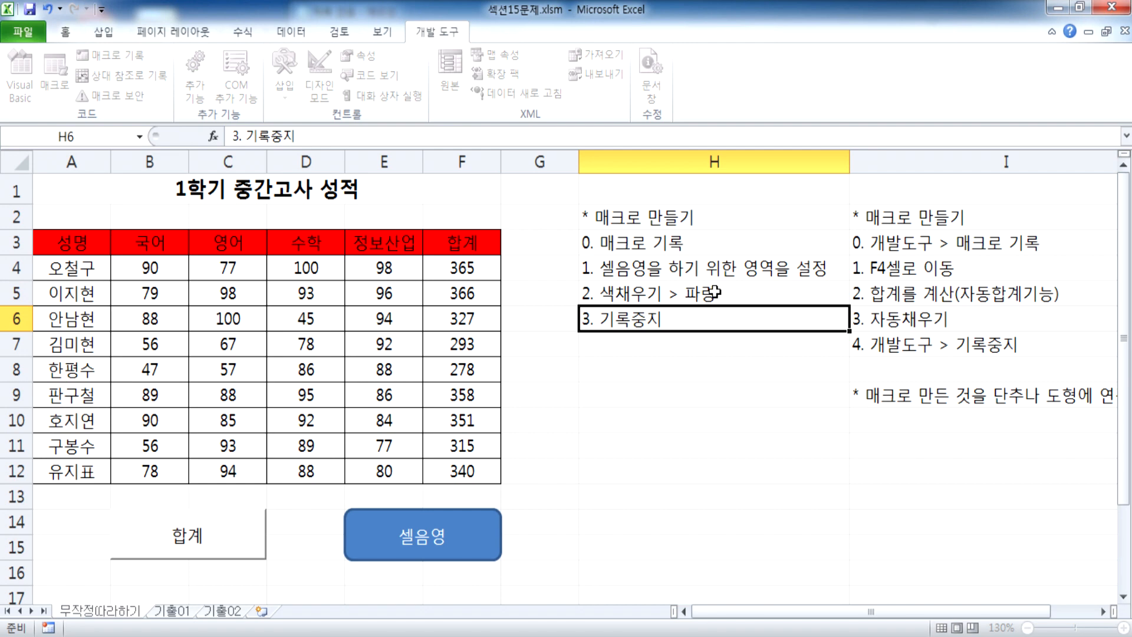
left_click(536, 218)
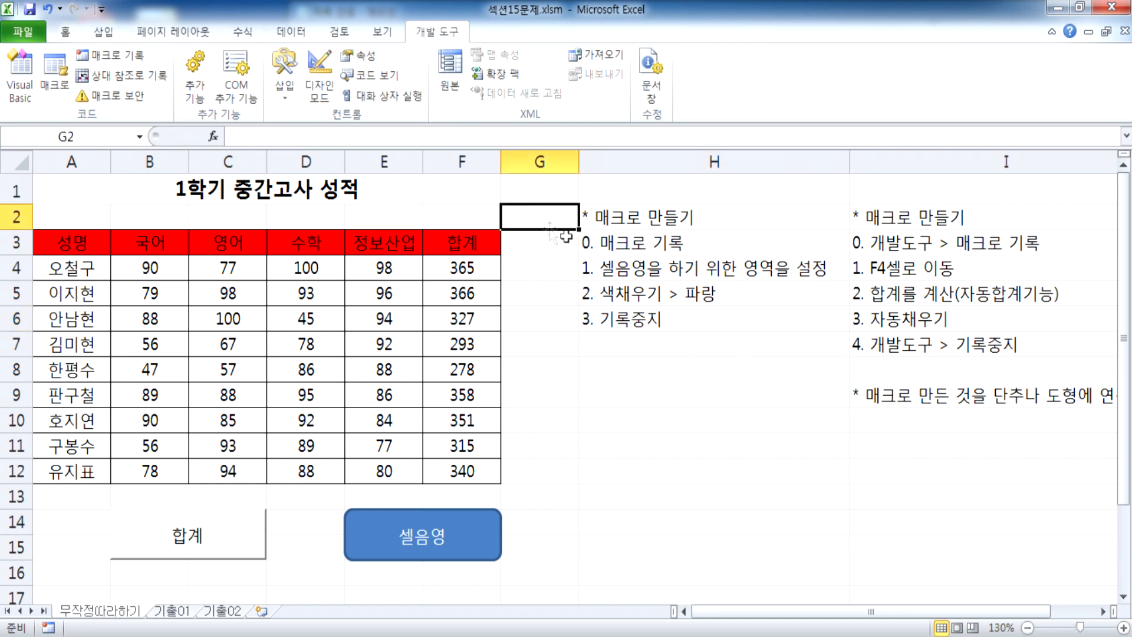
Step: Start recording a macro named 빨강 and stop the recording without performing any actions
left_click(114, 56)
left_click_drag(698, 206, 669, 246)
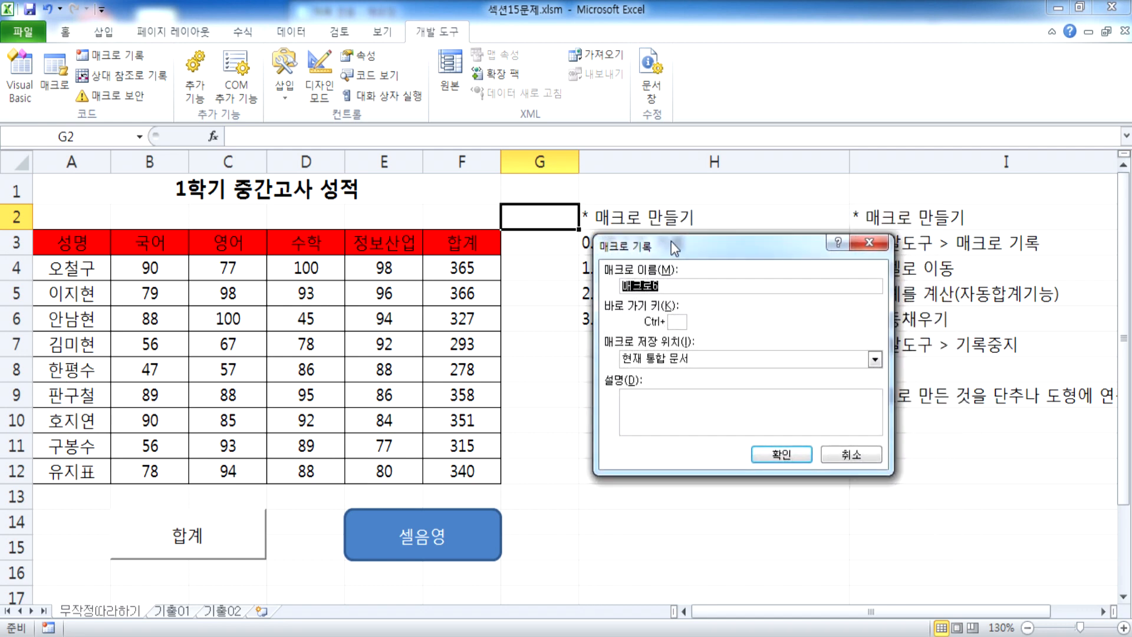
type("빨강")
left_click(788, 459)
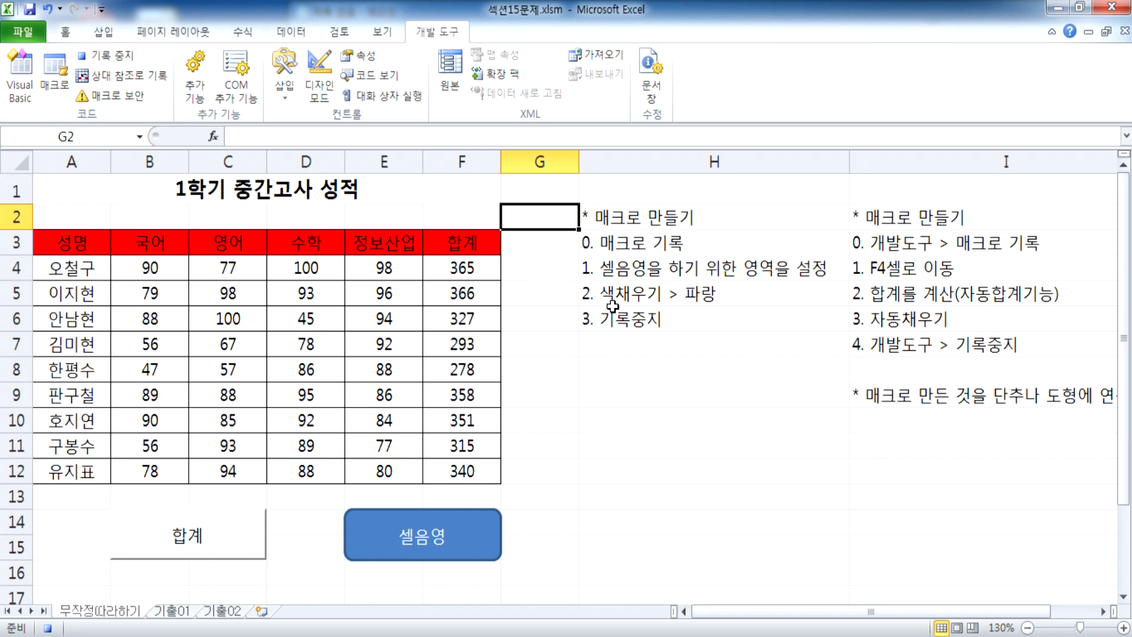
left_click(106, 55)
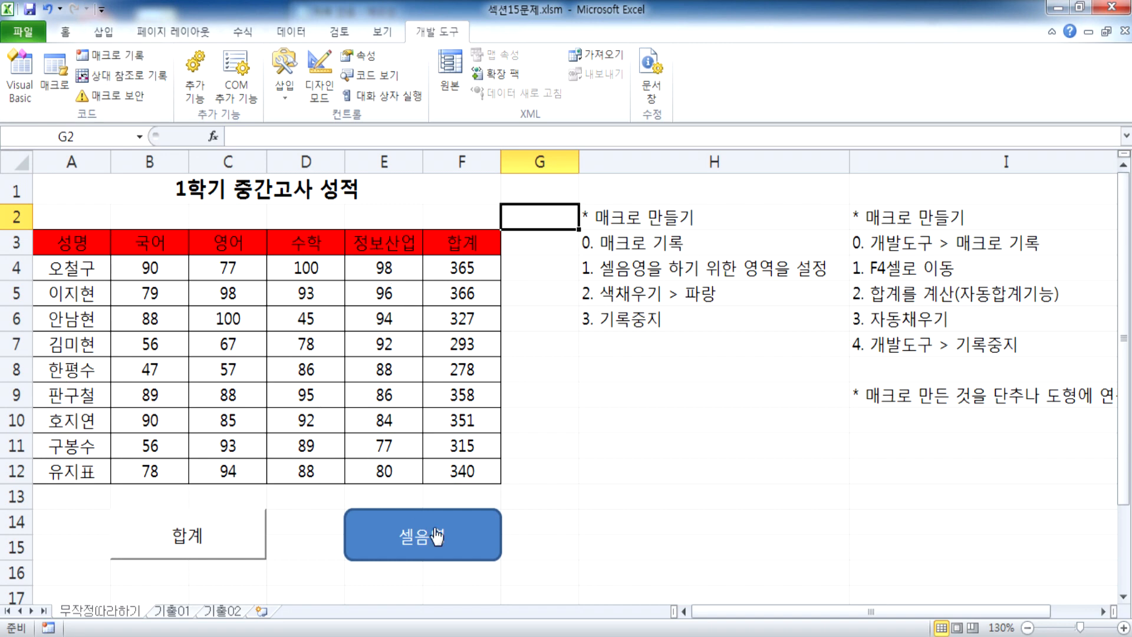
Step: Start recording a macro named 셀음영 in the current workbook, replacing the existing macro of that name
left_click(122, 61)
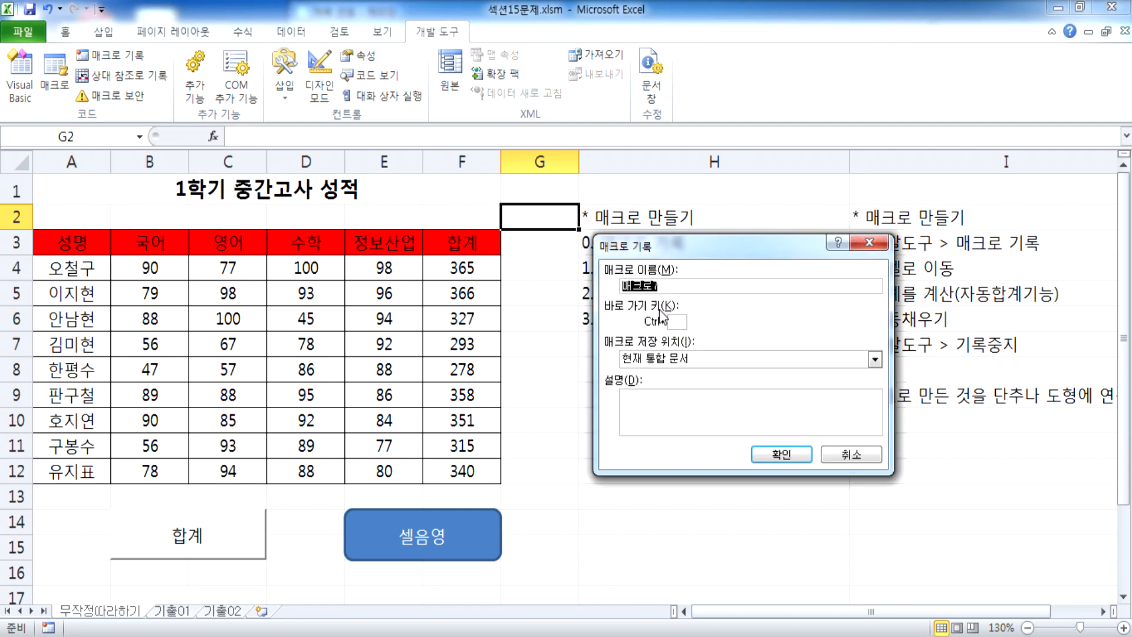
type("셀음영")
left_click_drag(708, 253, 637, 236)
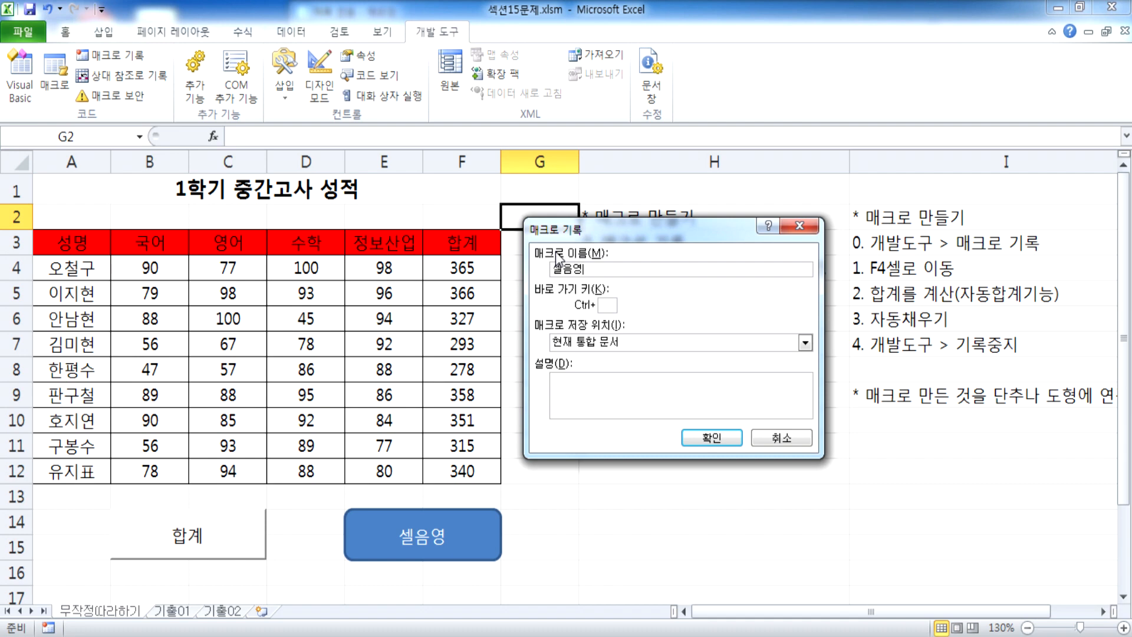
left_click(702, 440)
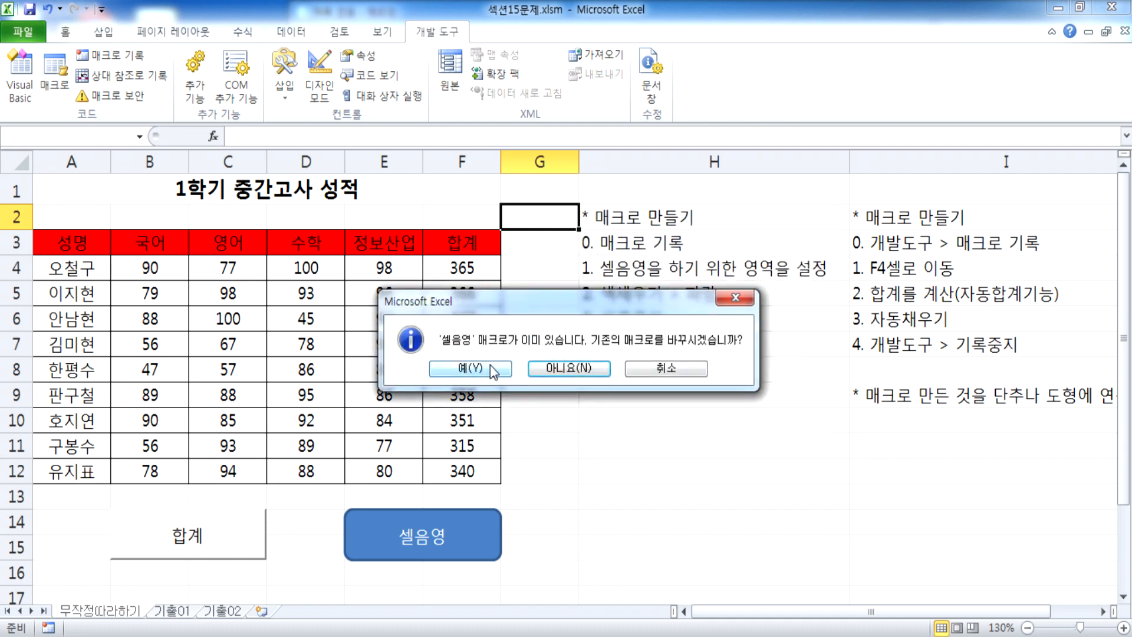
left_click_drag(625, 302, 742, 170)
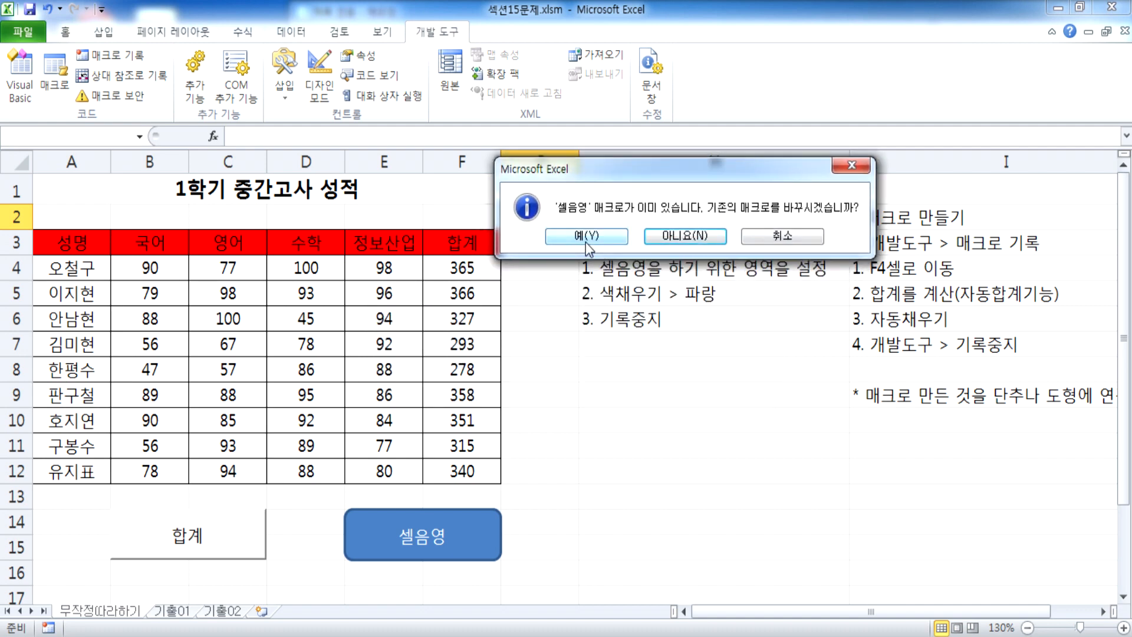
left_click(585, 235)
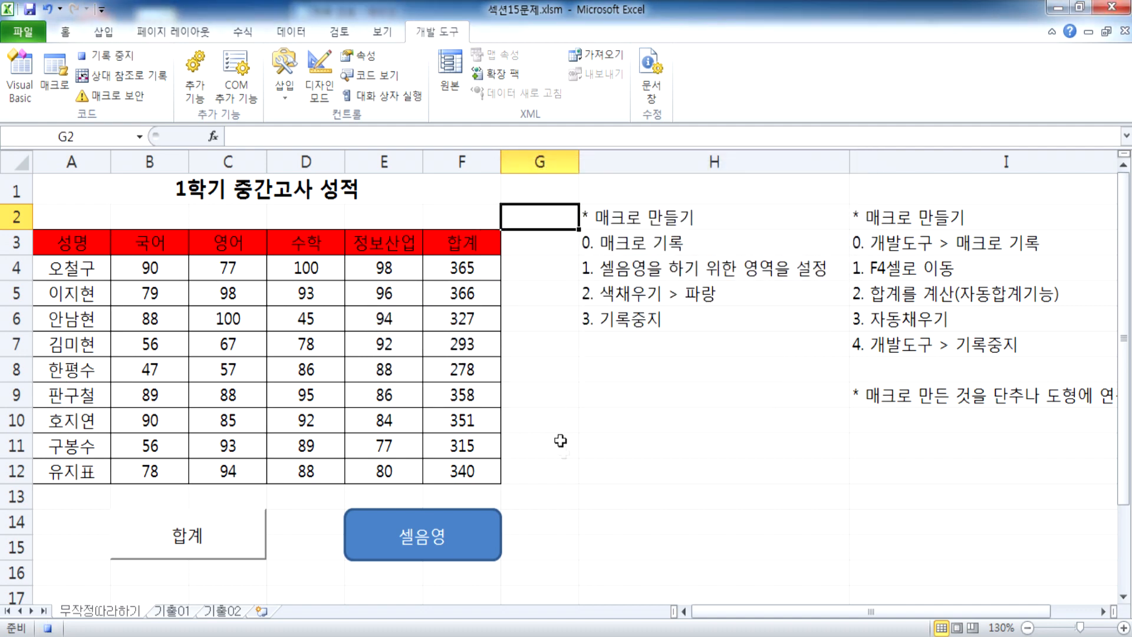
Step: Record filling the header cells A3:F3 with standard blue and selecting G3, and stop the macro recording
left_click_drag(74, 242, 438, 242)
left_click(65, 31)
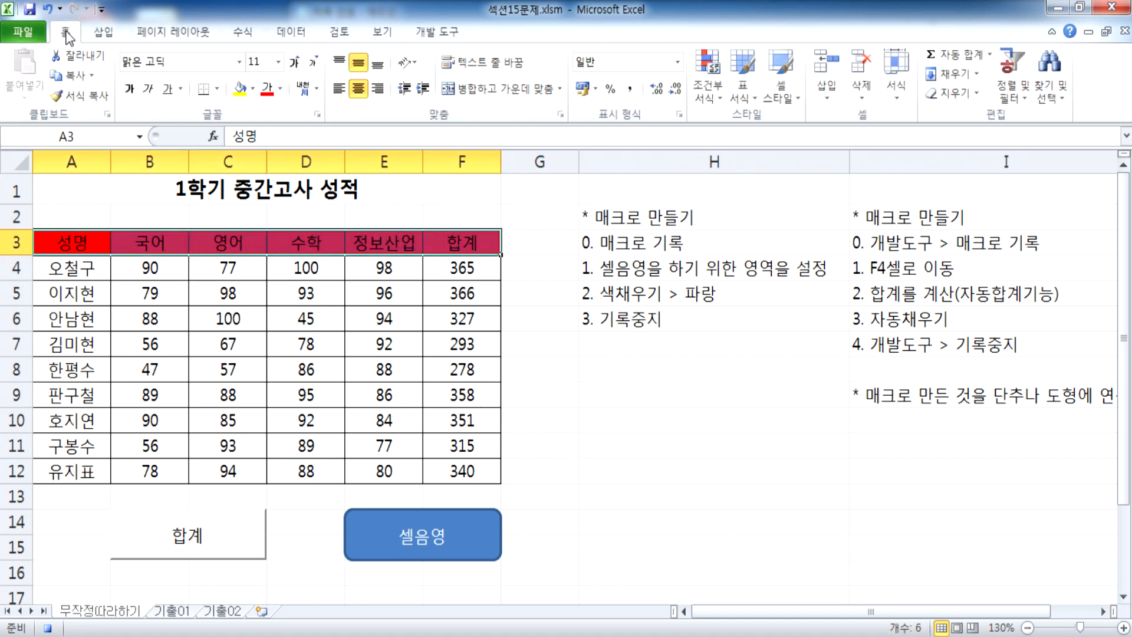
left_click(253, 89)
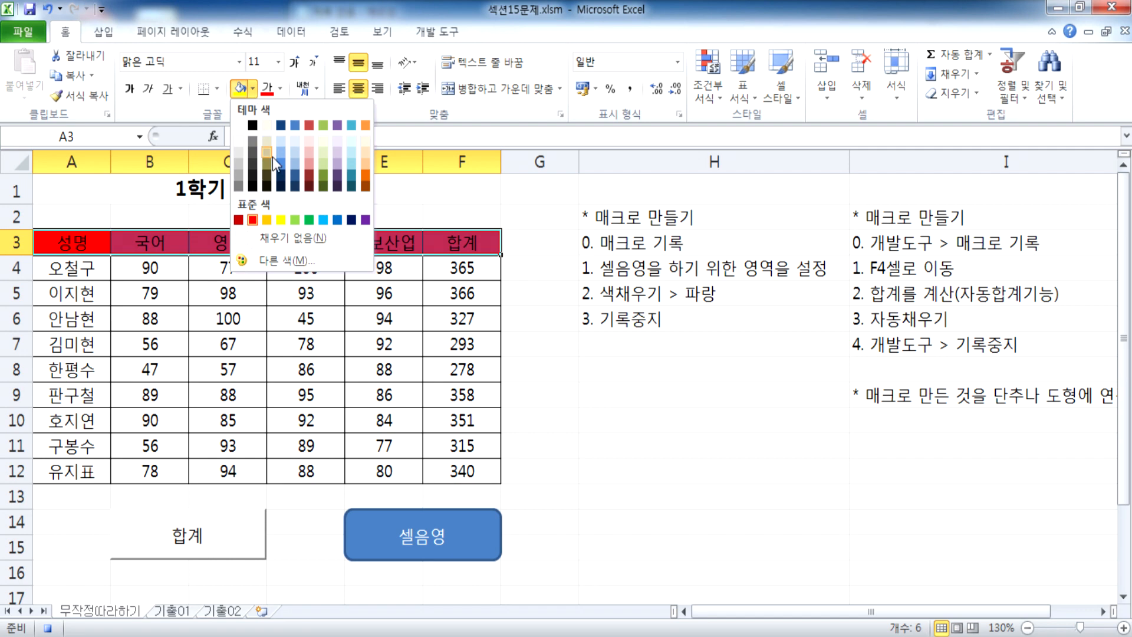
left_click(335, 220)
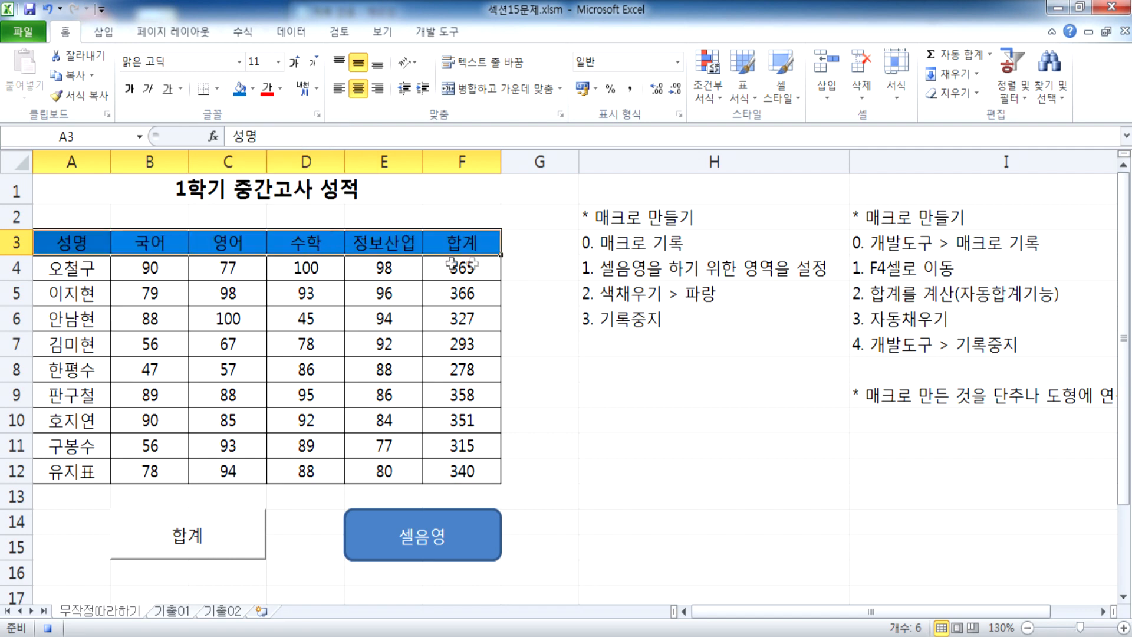
left_click(524, 247)
left_click(437, 33)
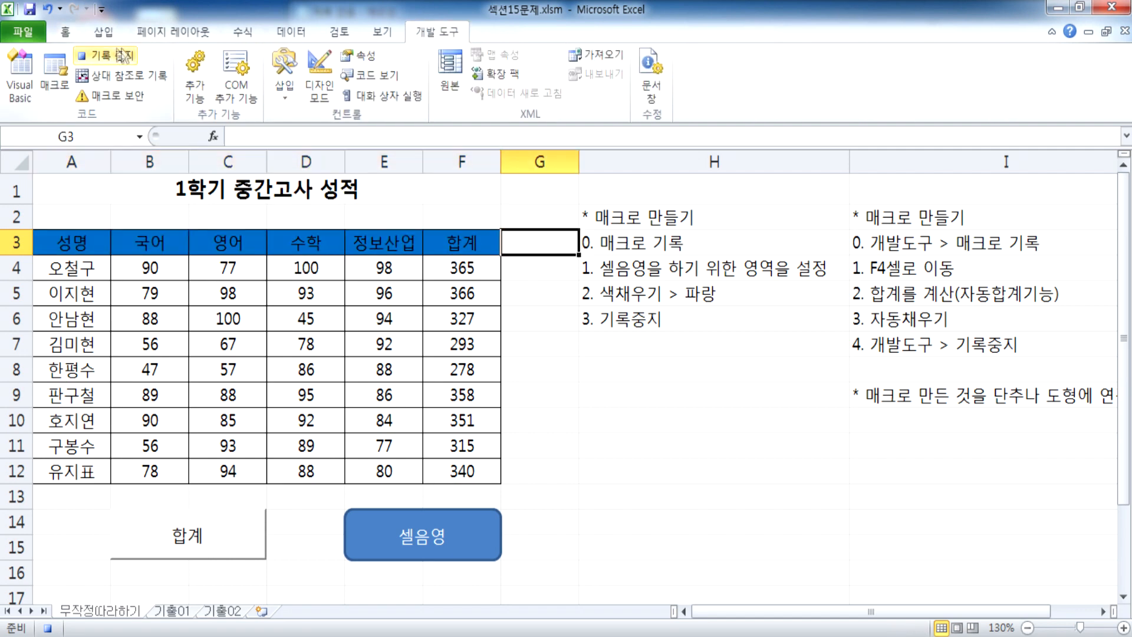
left_click(114, 55)
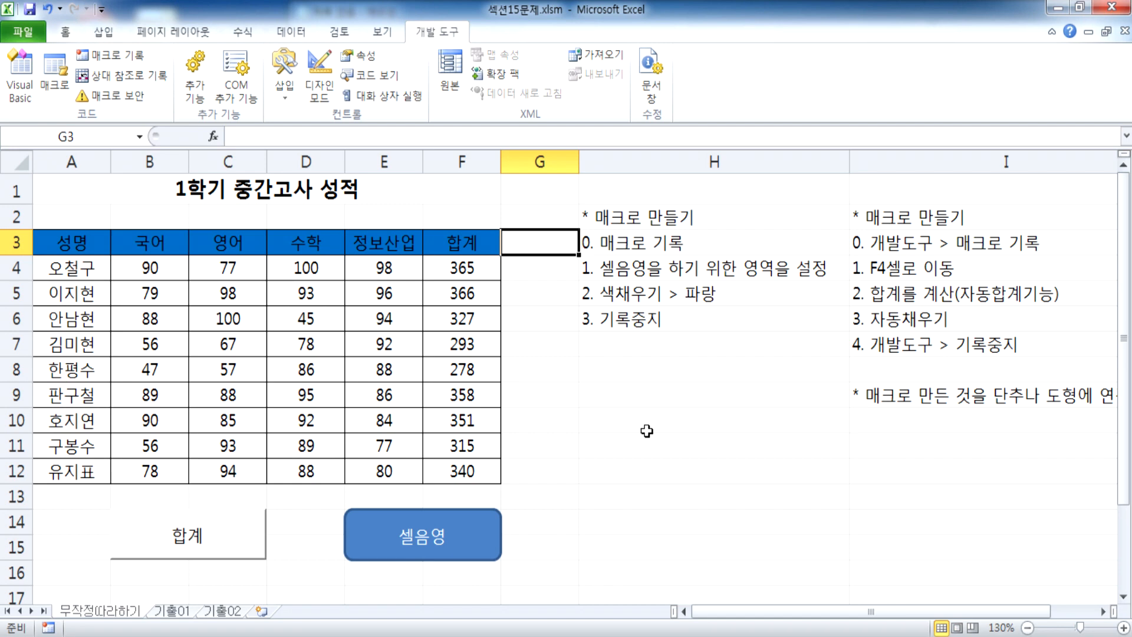
Step: Test the re-recorded macro by filling the header cells A3:F3 with red and running it from the 셀음영 shape
left_click_drag(61, 239, 472, 242)
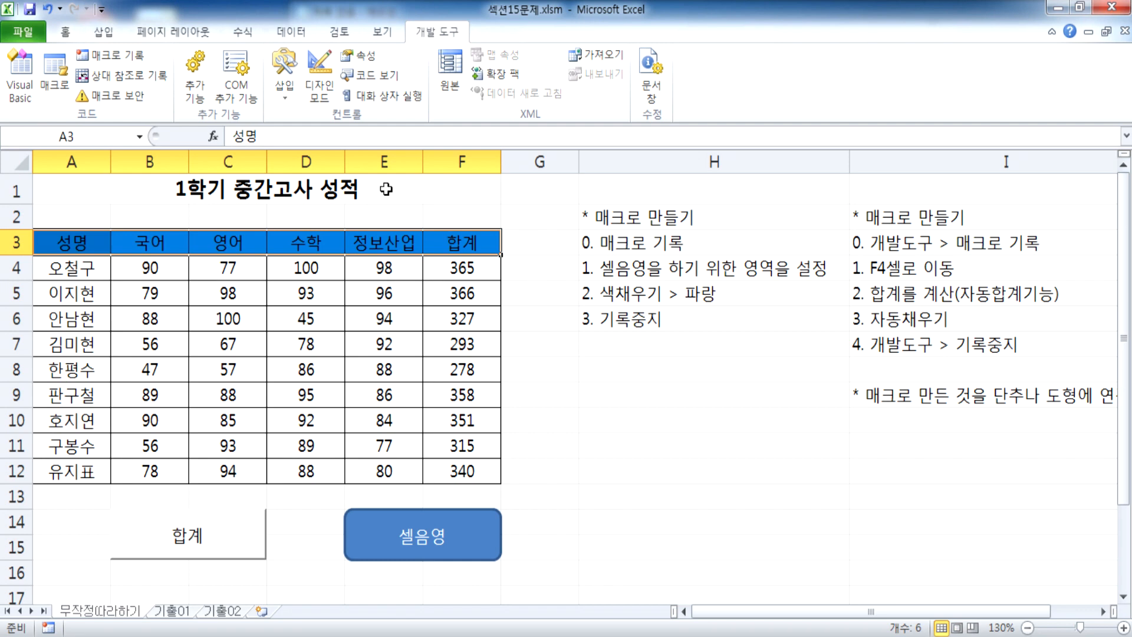
left_click(69, 33)
left_click(253, 89)
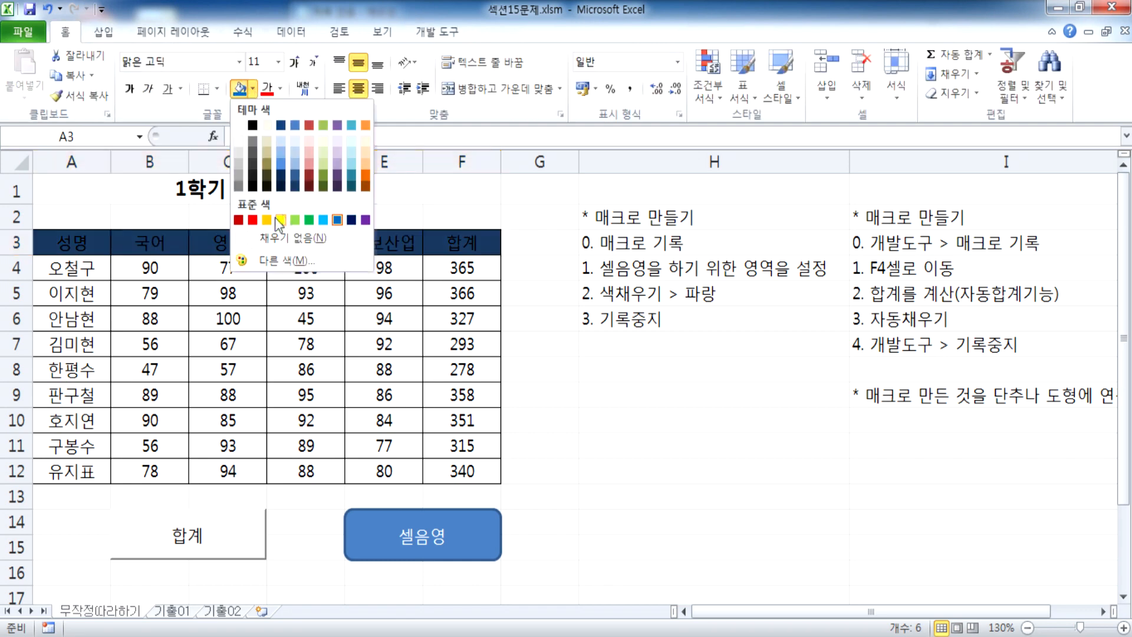
left_click(253, 219)
left_click(606, 448)
left_click(462, 533)
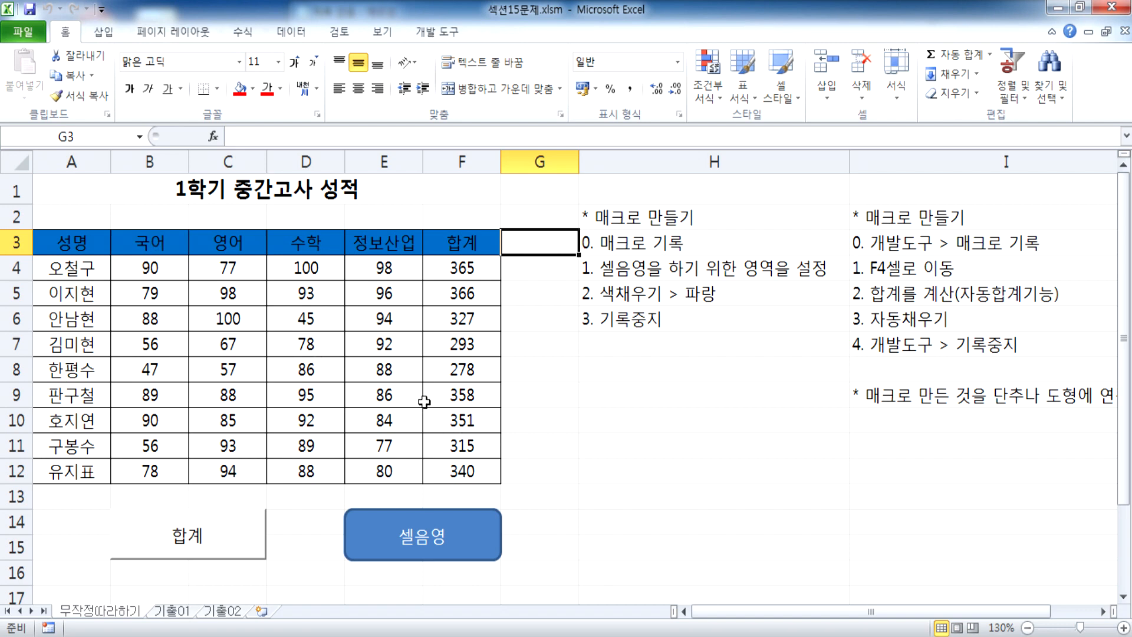
Step: Clear the colour from the header cells A3:F3 and run the 셀음영 shape's macro again
left_click_drag(59, 245, 462, 245)
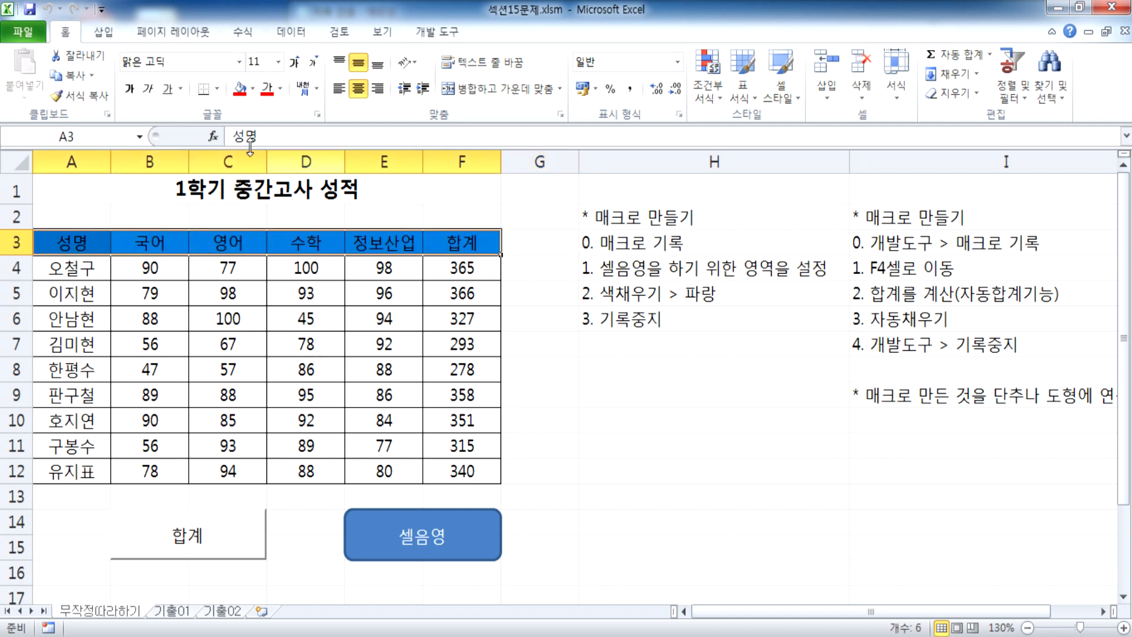
left_click(252, 88)
left_click(273, 209)
left_click(540, 470)
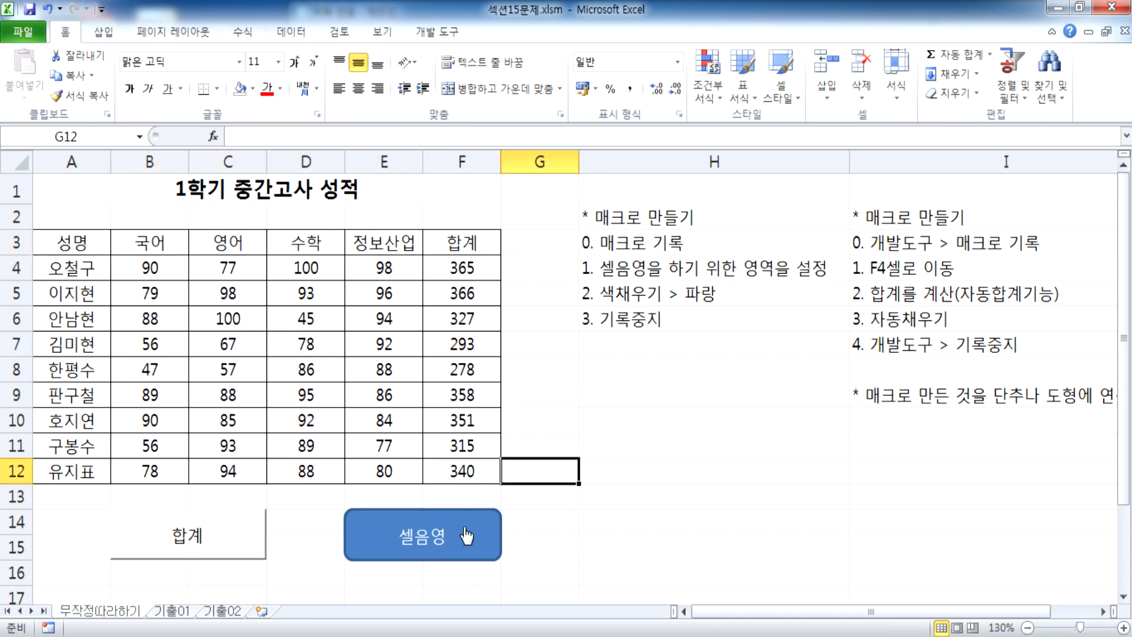
left_click(466, 536)
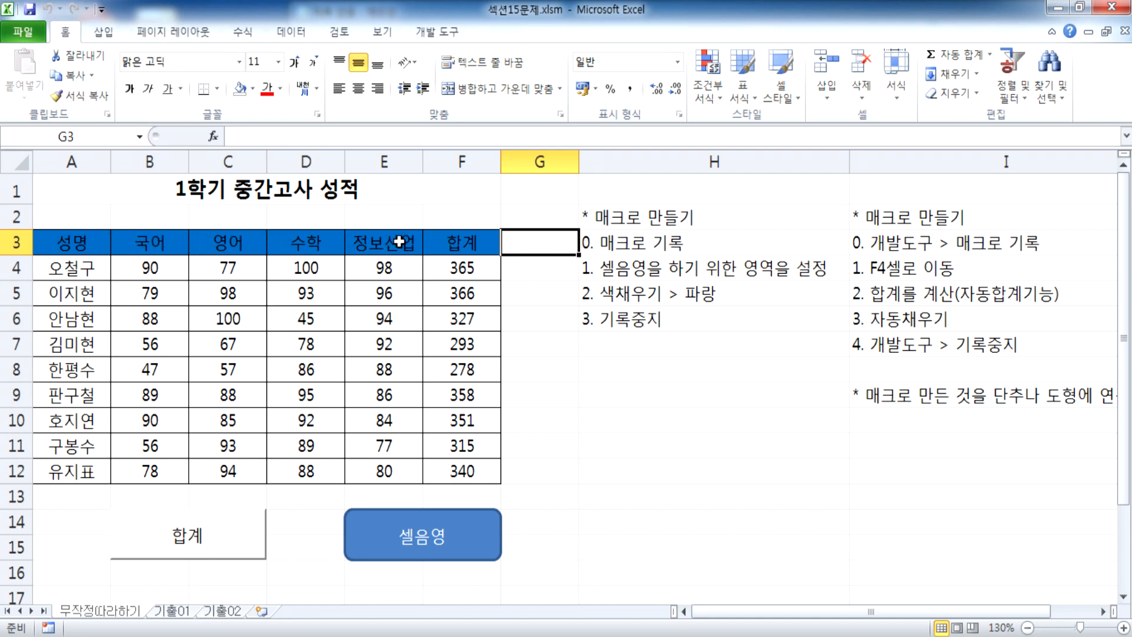
Step: Reassign the 셀음영 macro to the 셀음영 rounded rectangle
right_click(482, 535)
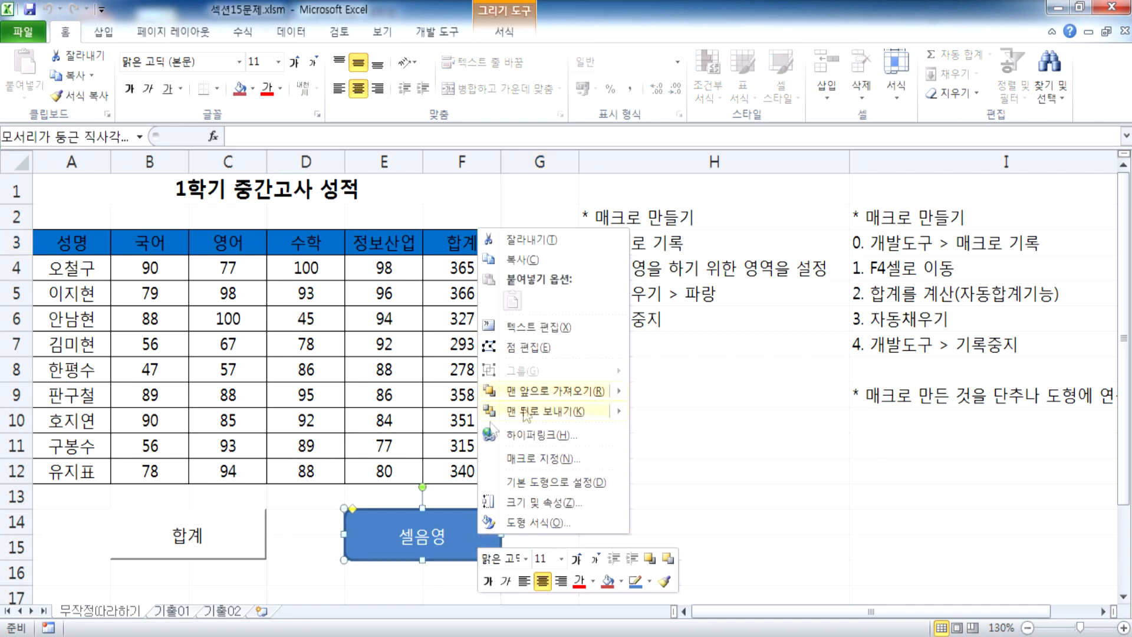
scroll(423, 512, "down", 3)
right_click(467, 297)
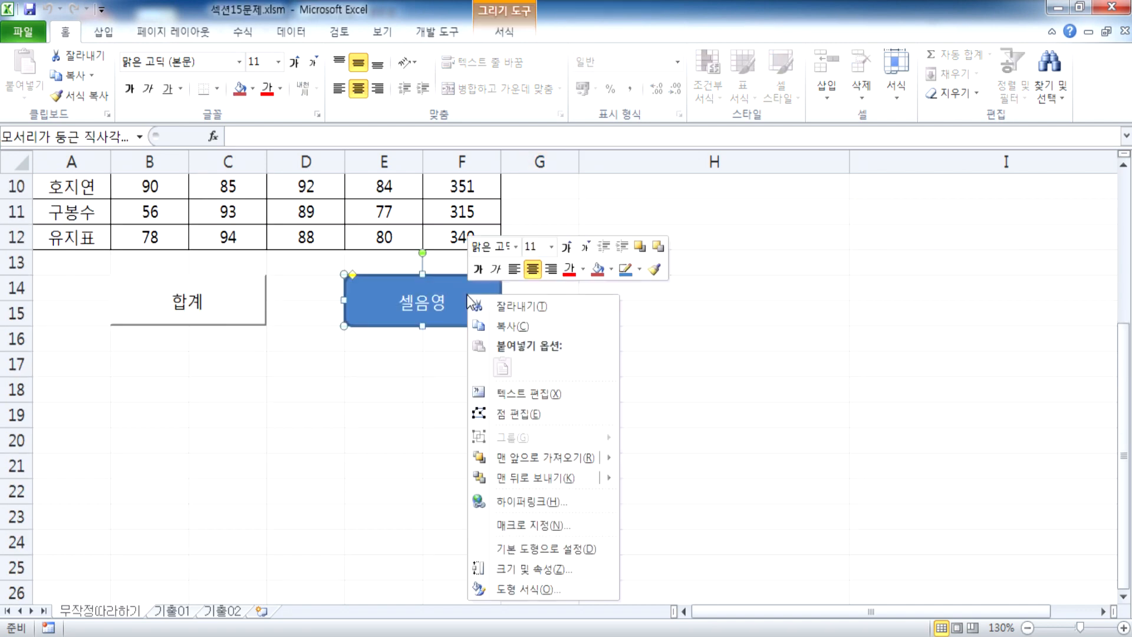
left_click(534, 525)
left_click_drag(525, 353, 700, 184)
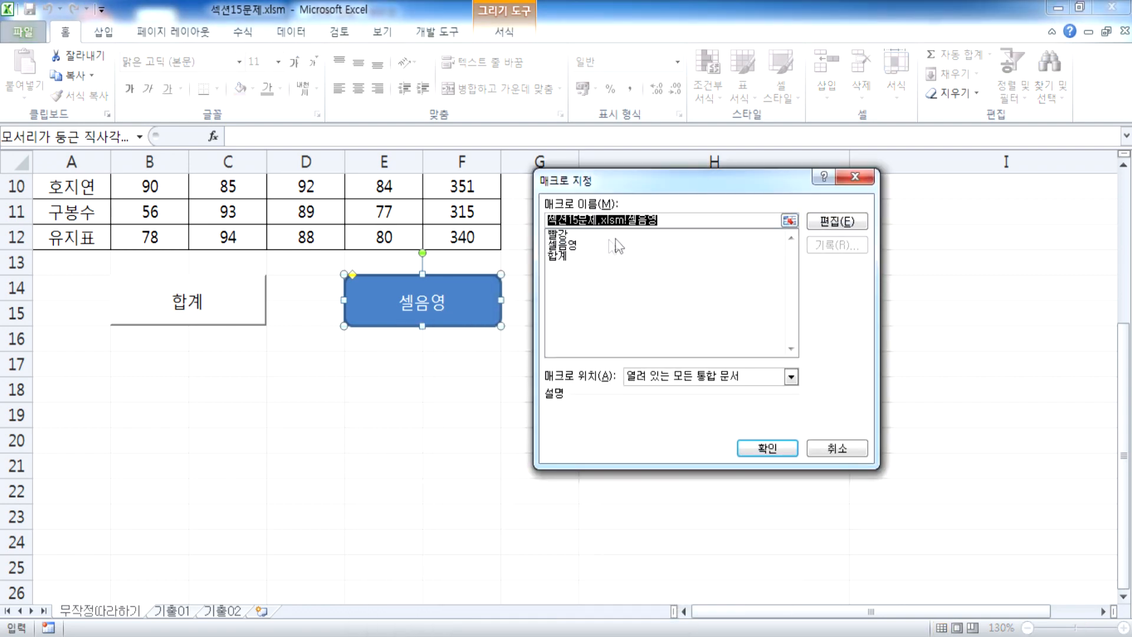
left_click(579, 247)
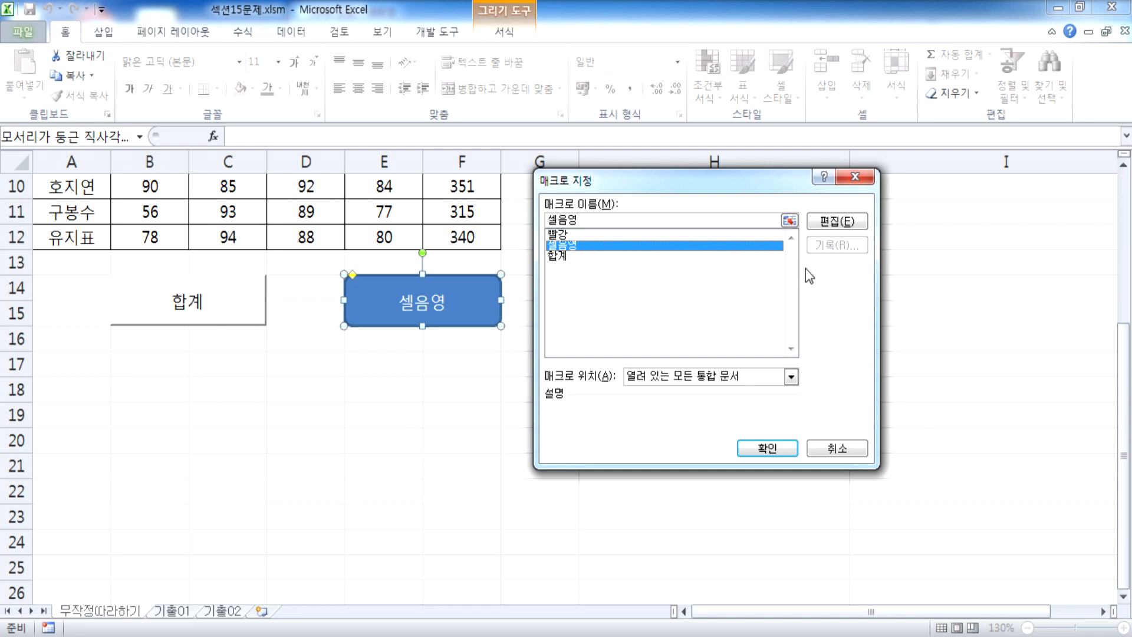
key("Return")
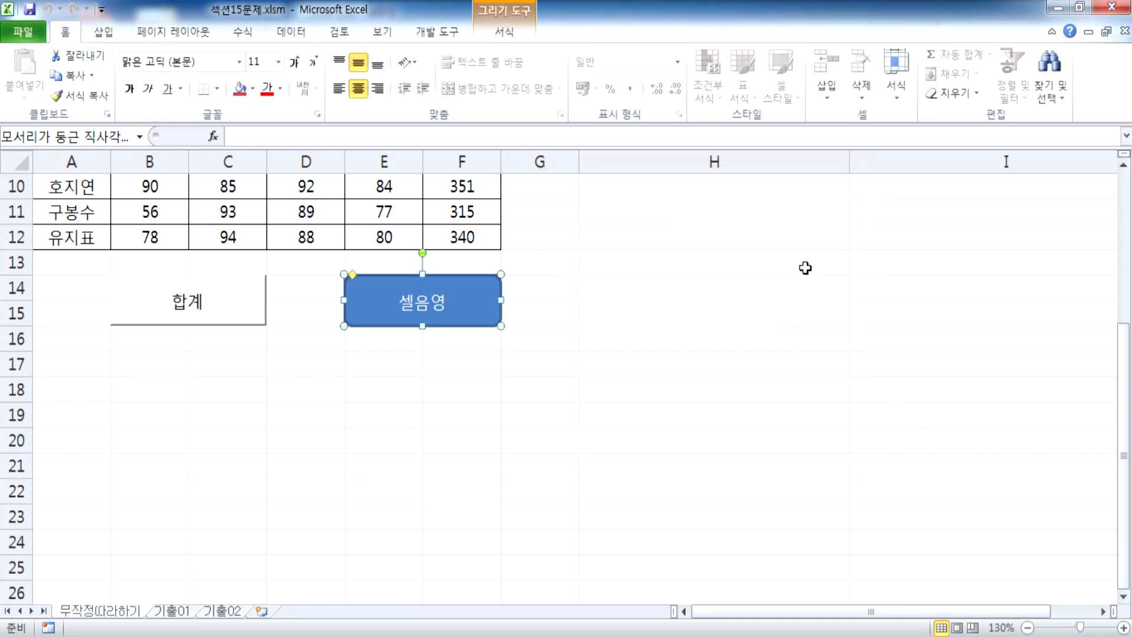
Step: Delete the 셀음영 macro from the workbook's macros, confirming the deletion
left_click(516, 36)
left_click(436, 32)
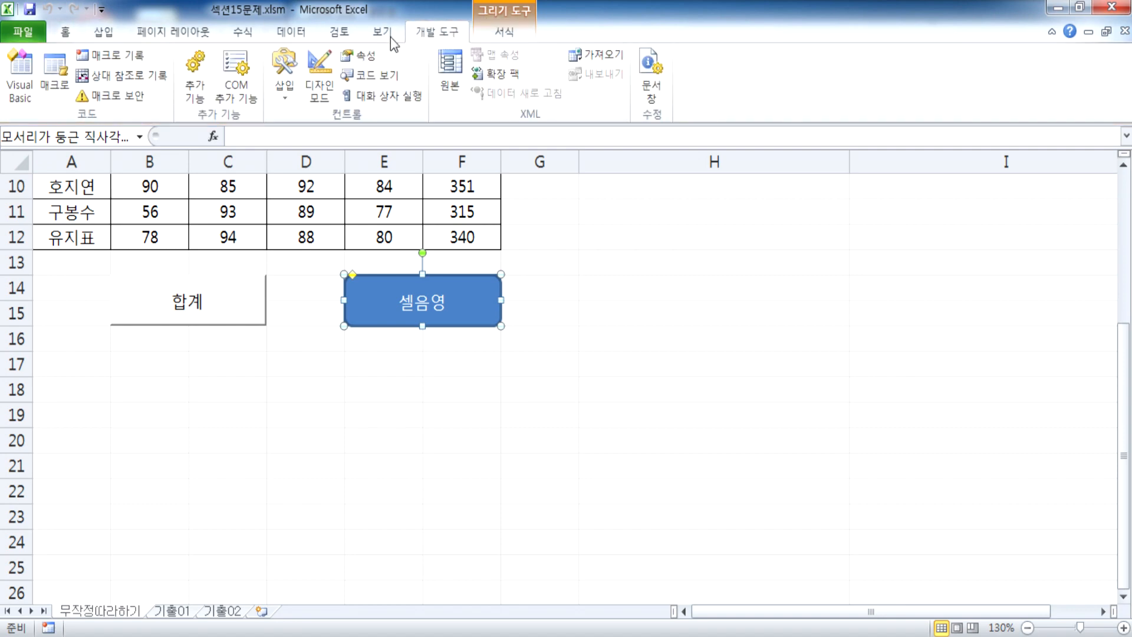
left_click(59, 77)
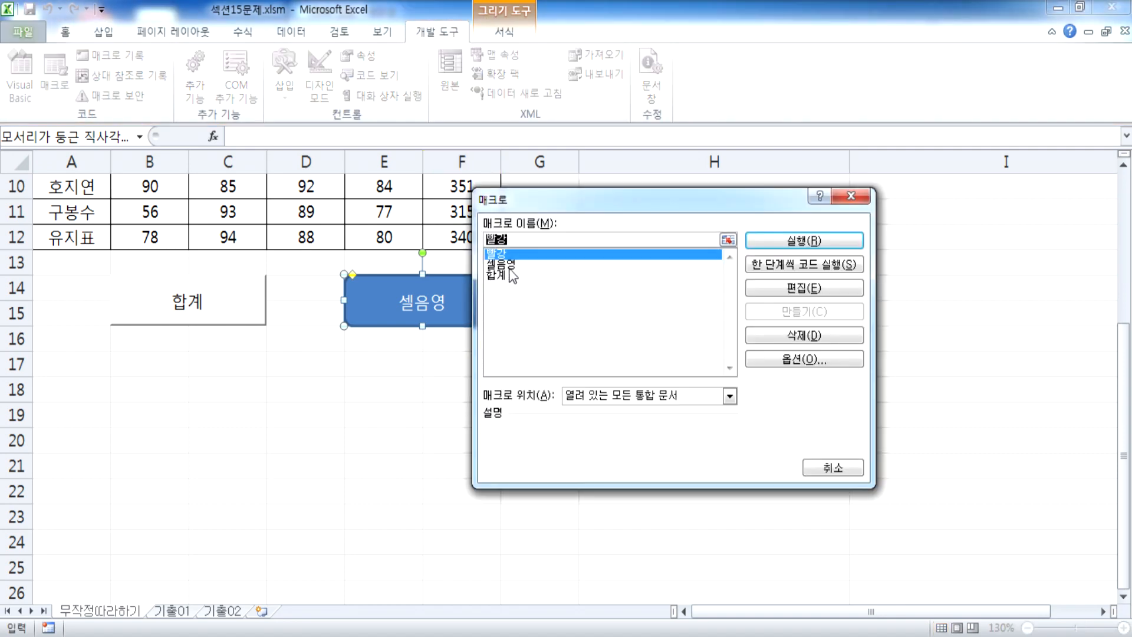
left_click(535, 264)
left_click(795, 335)
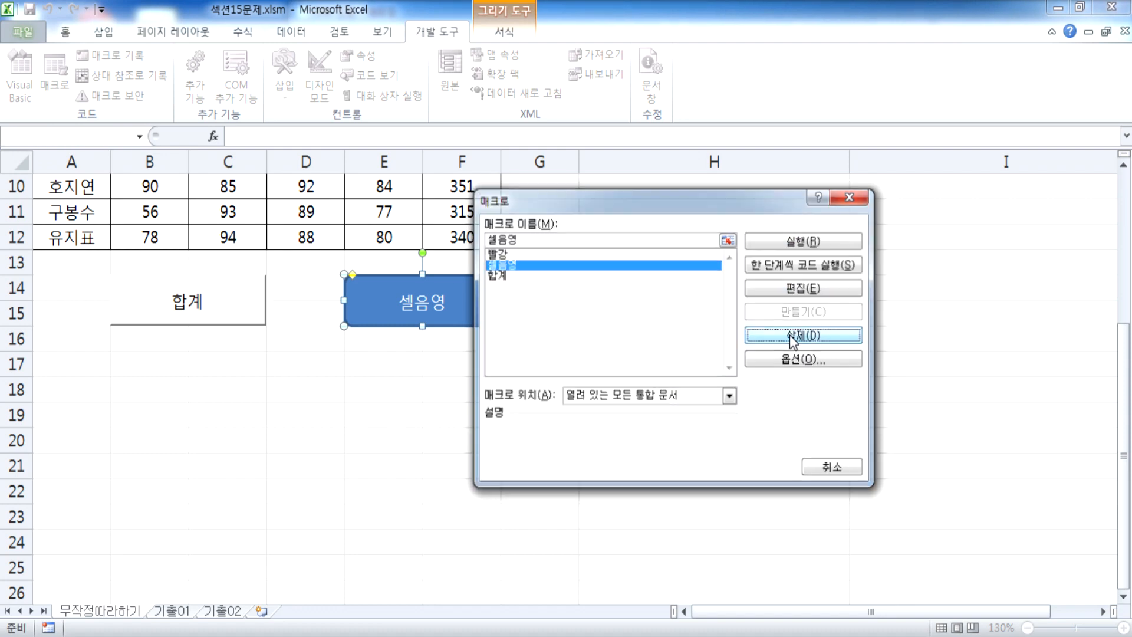
left_click(518, 367)
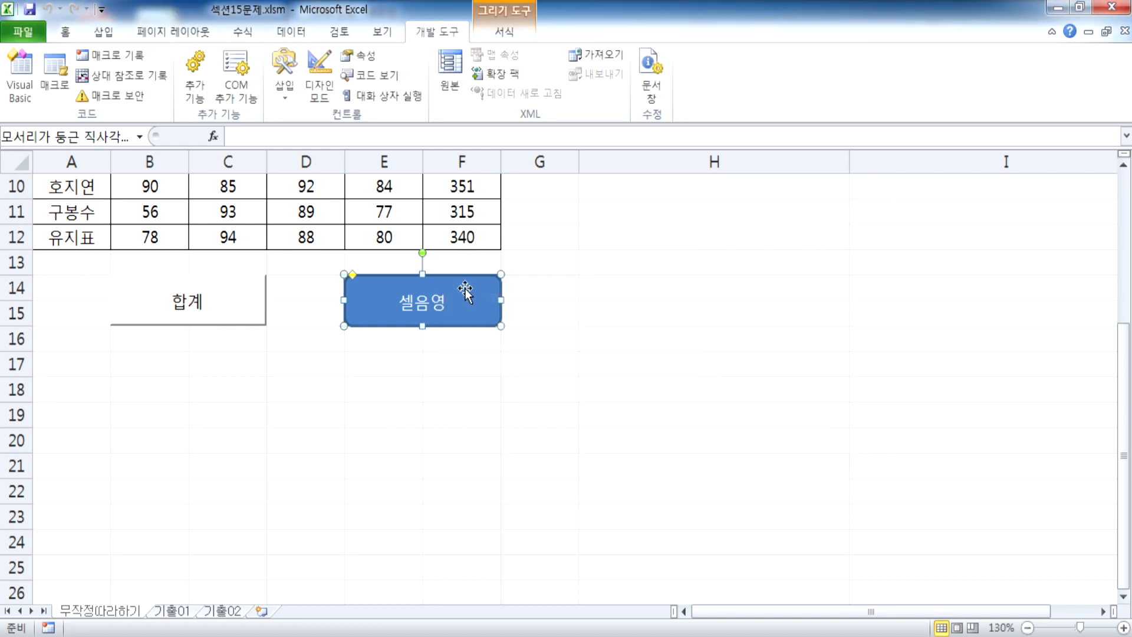
Step: Start recording a new macro named 셀음영 from the macro assignment of the 셀음영 shape
right_click(467, 290)
left_click_drag(503, 357, 663, 200)
type("ㅅ")
type("음영")
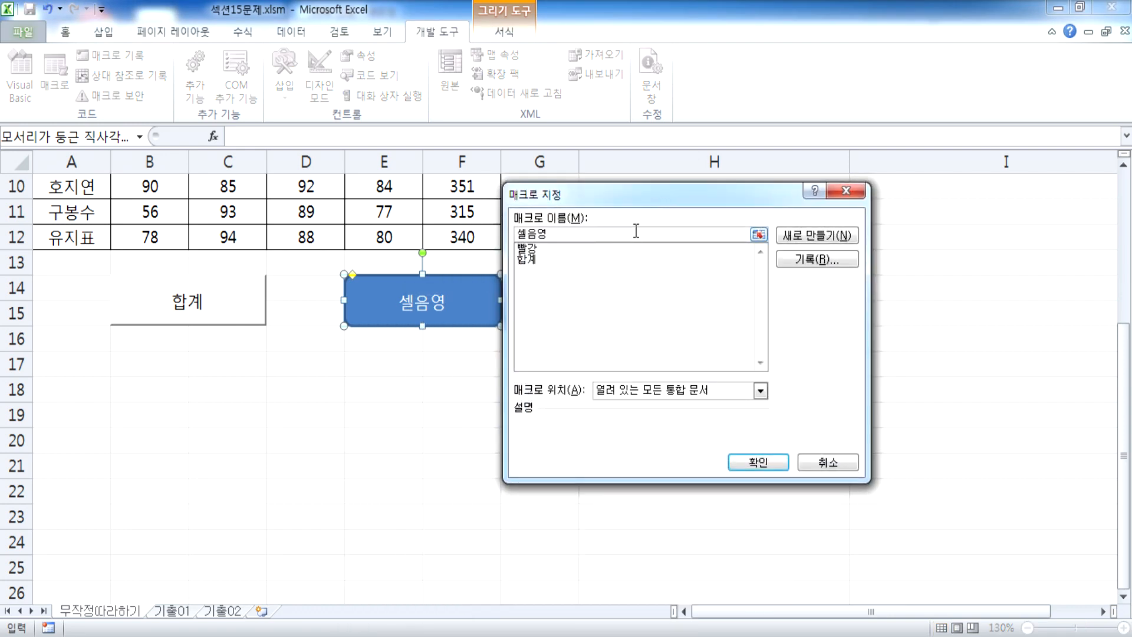
left_click(804, 260)
left_click(712, 437)
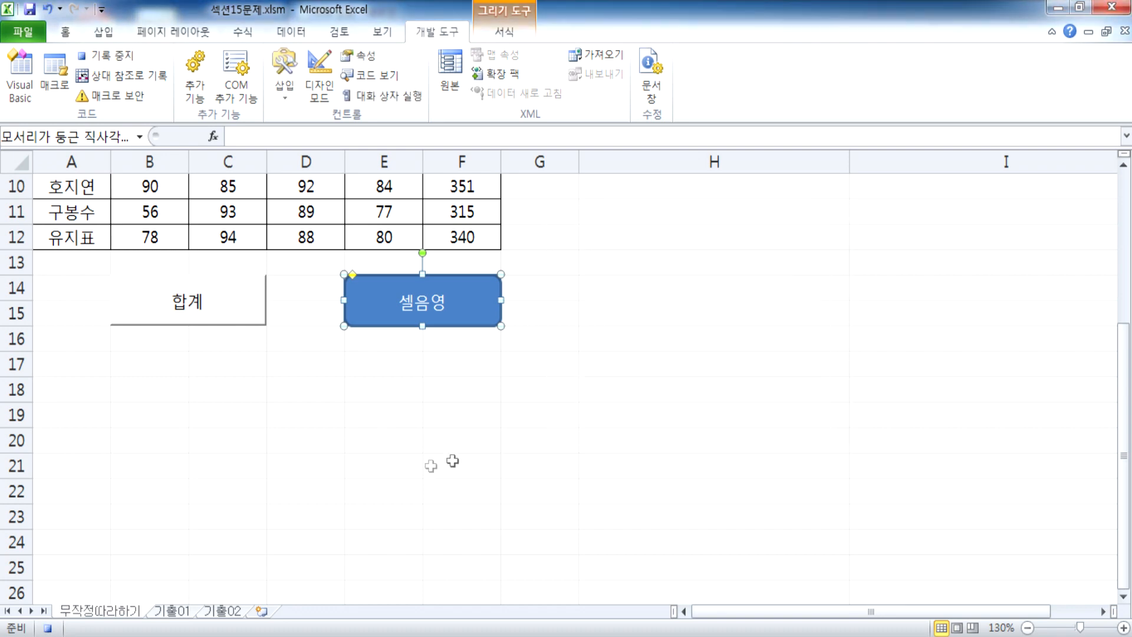
Step: Fill the header cells A3:F3 with red for the 셀음영 macro, select F2 and stop the recording
scroll(189, 378, "up", 3)
left_click_drag(69, 253, 448, 243)
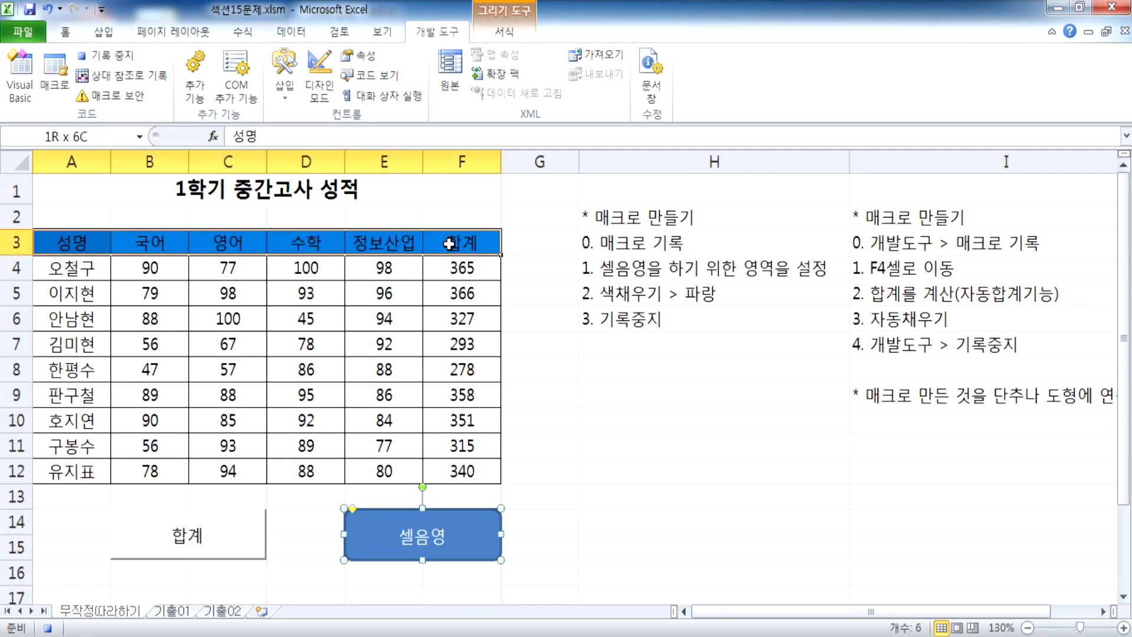
left_click(65, 31)
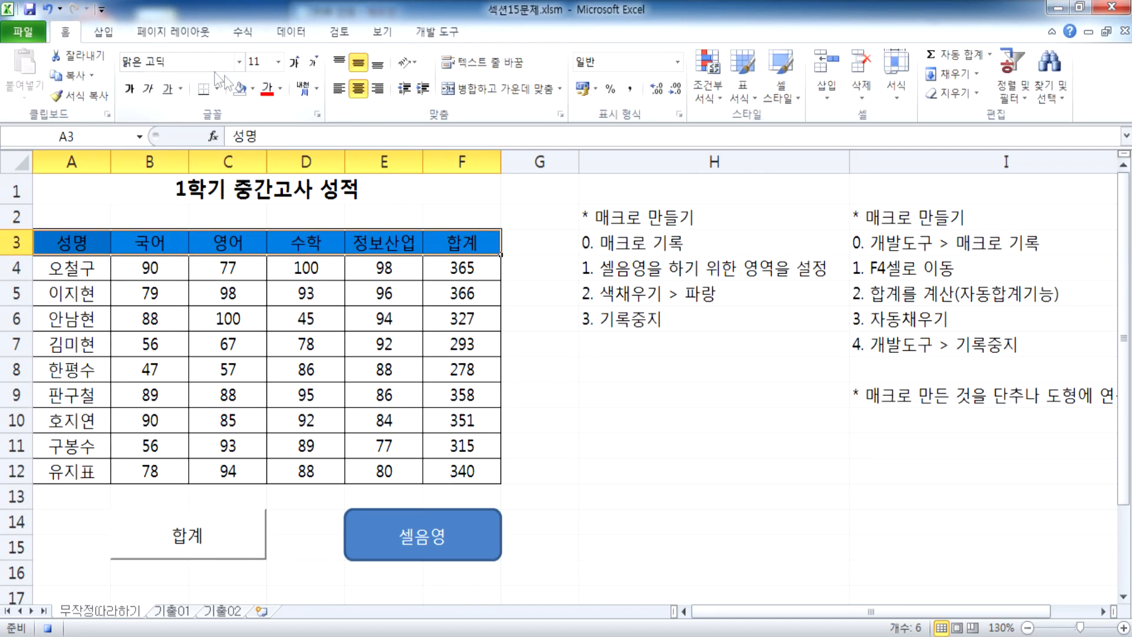
left_click(252, 88)
left_click(256, 223)
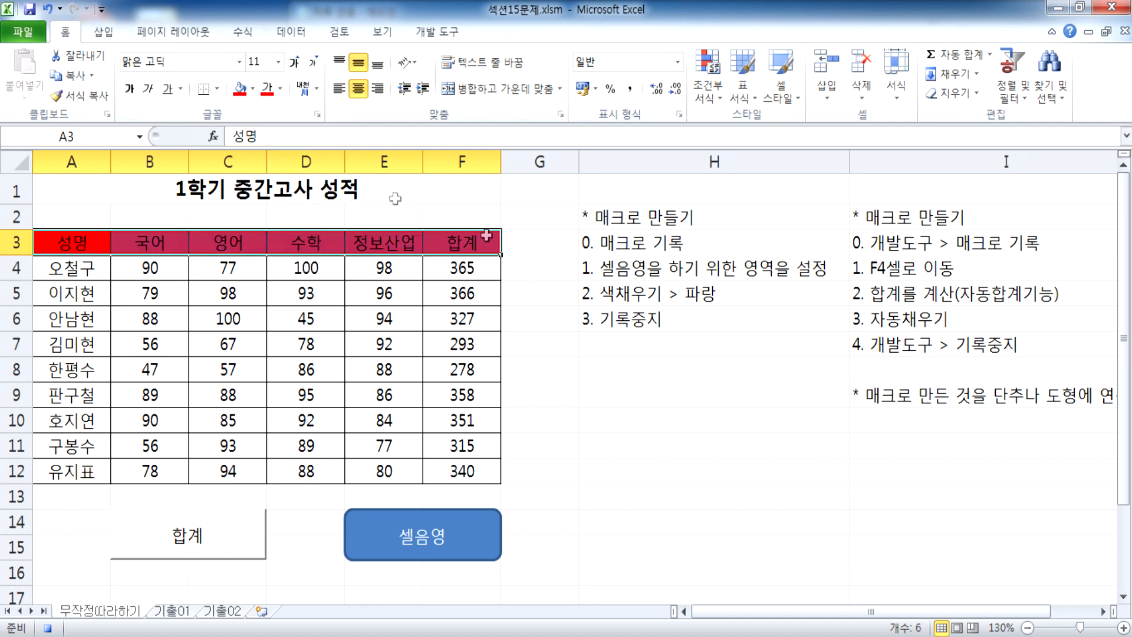
left_click(450, 220)
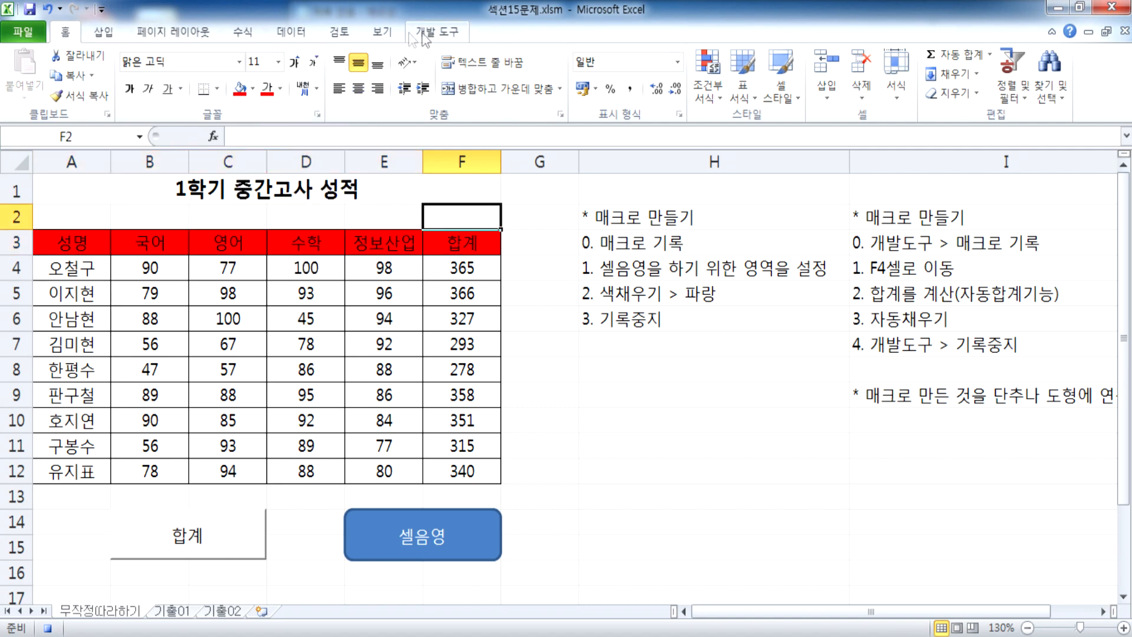
left_click(437, 31)
left_click(112, 55)
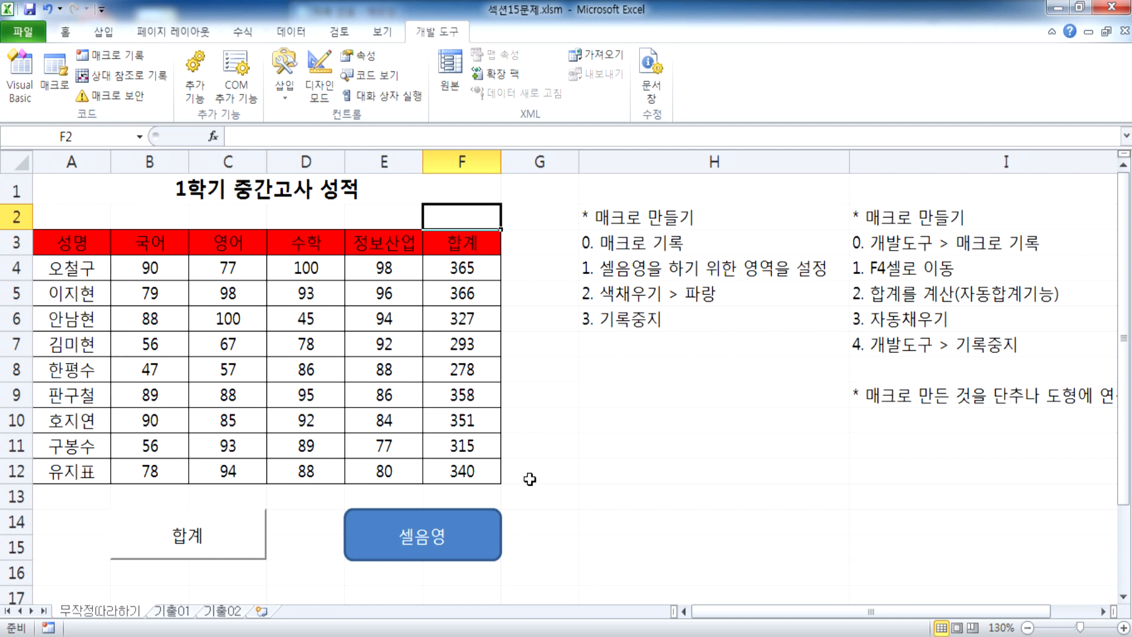
Step: Remove the fill from header cells A3:F3 and run the macro from the 셀음영 shape
left_click_drag(77, 248, 472, 246)
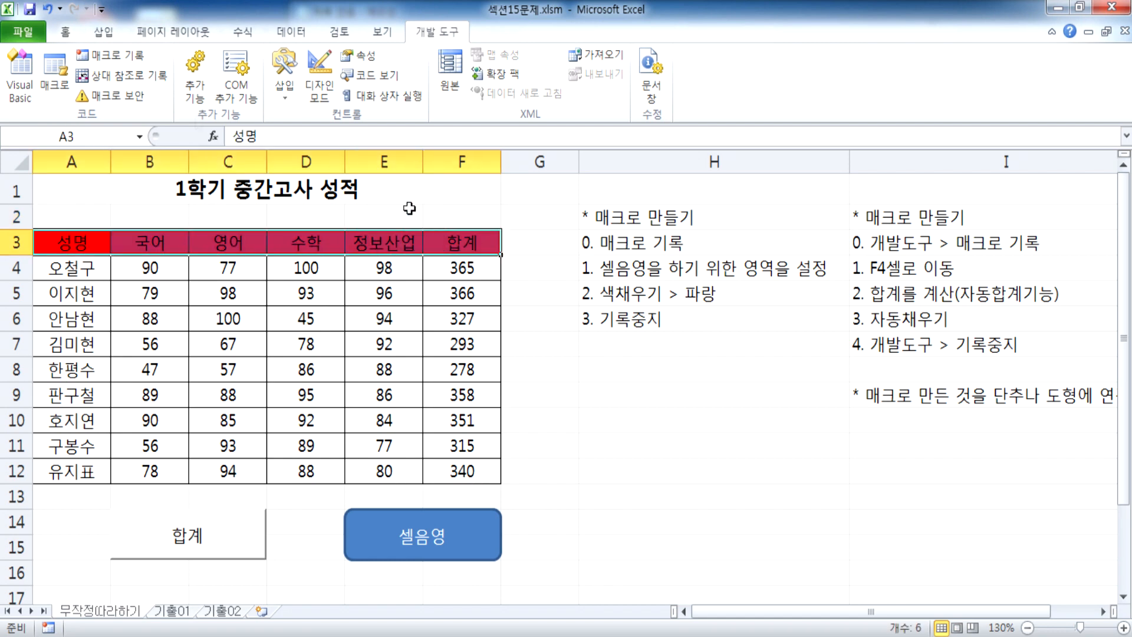
left_click(65, 31)
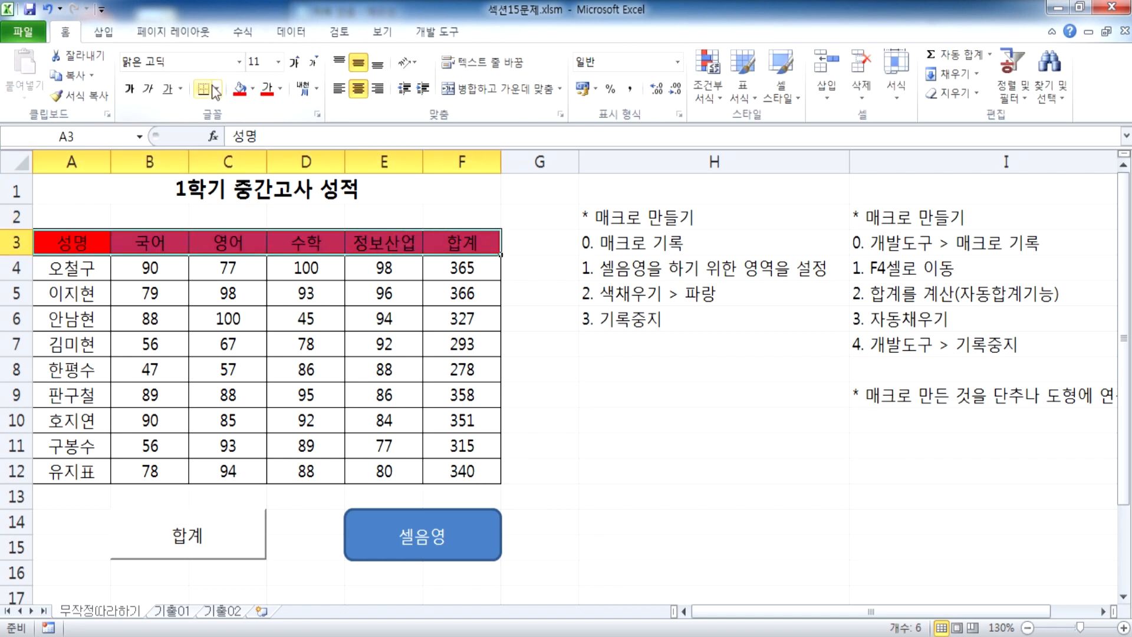
left_click(253, 88)
left_click(265, 223)
left_click(589, 501)
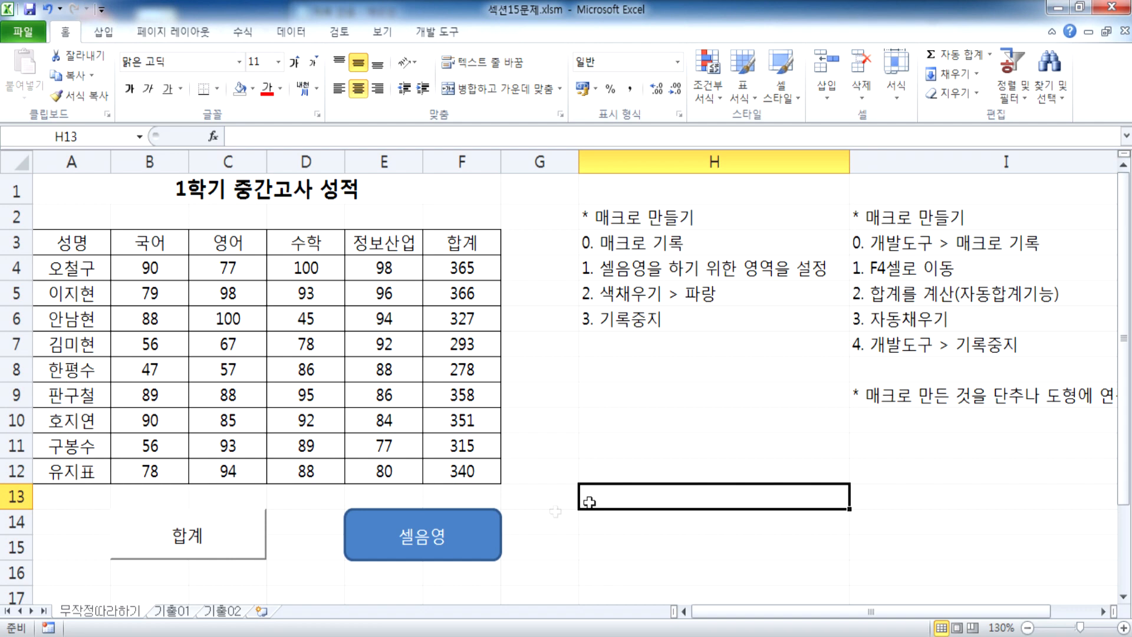
left_click(479, 539)
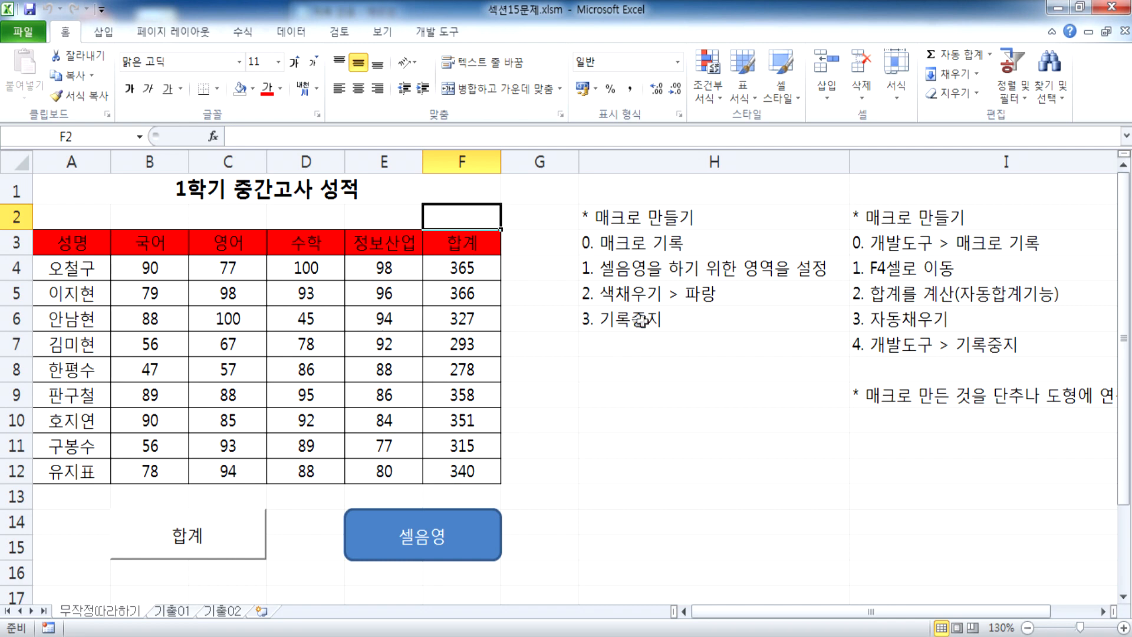
Step: Copy the note about connecting the macro to a button or shape from I9 into H8
left_click(645, 340)
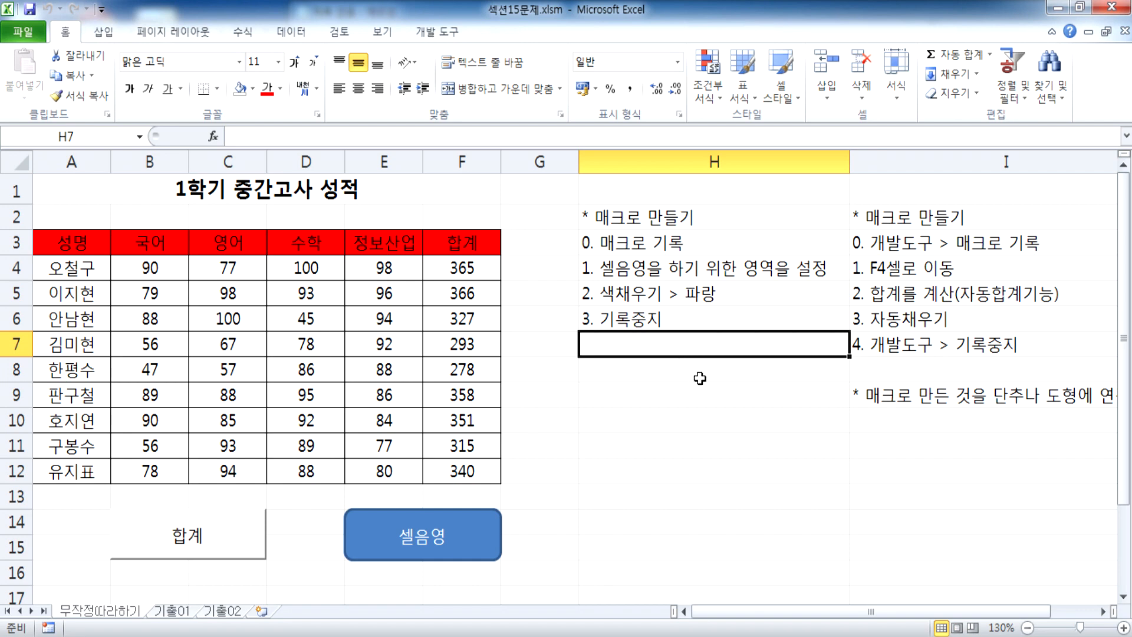
left_click(879, 395)
key("ctrl+c")
left_click(652, 369)
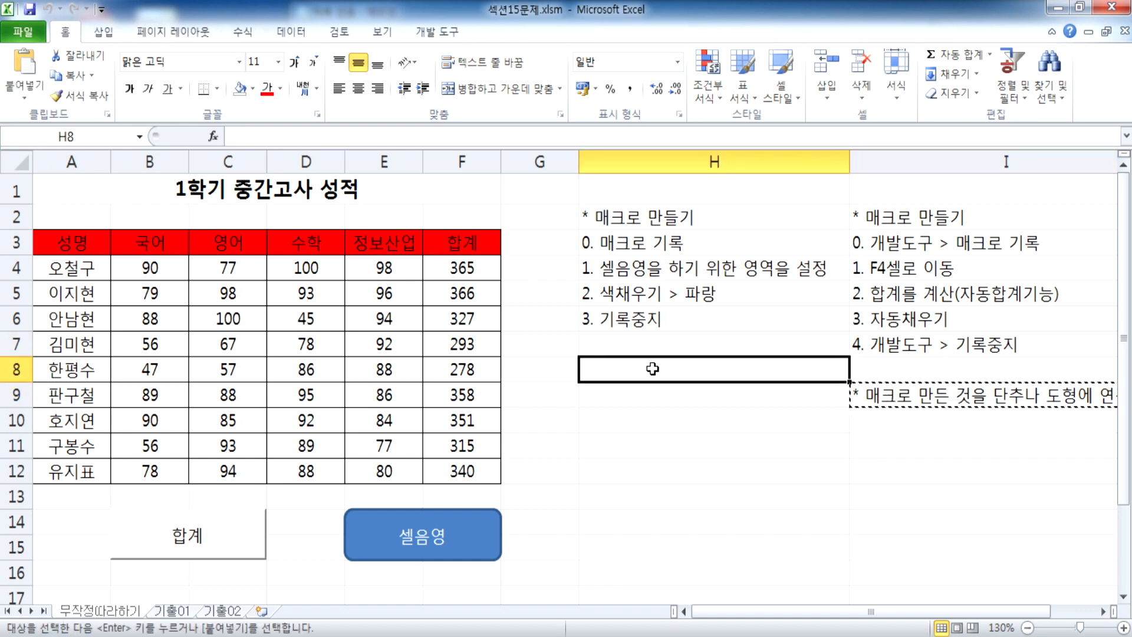
key("ctrl+v")
key("Escape")
key("Return")
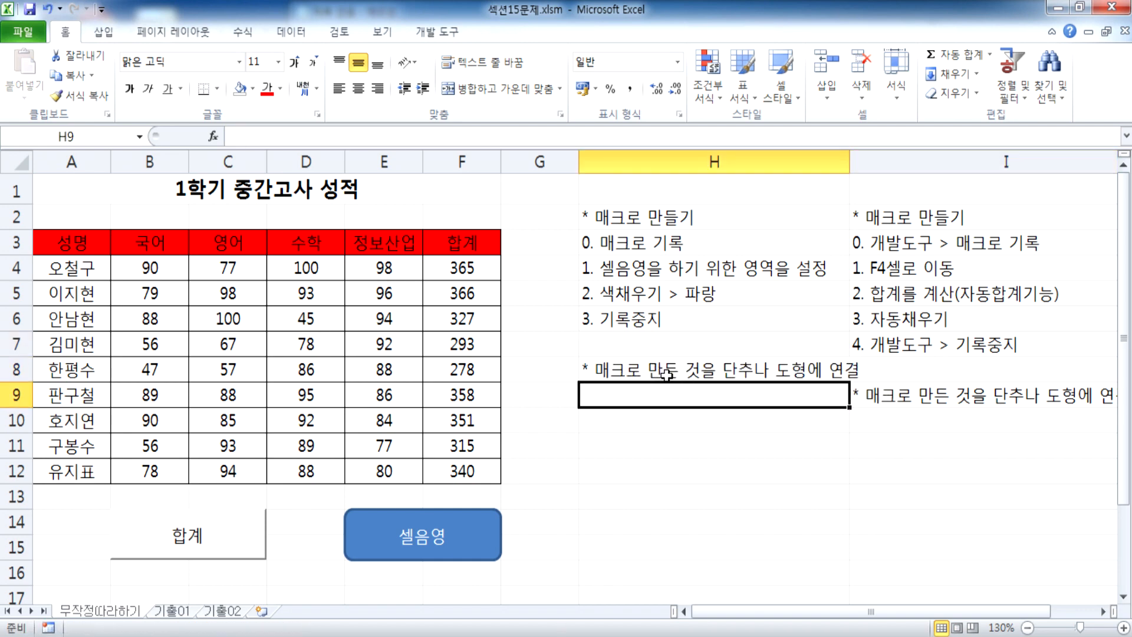
left_click(674, 433)
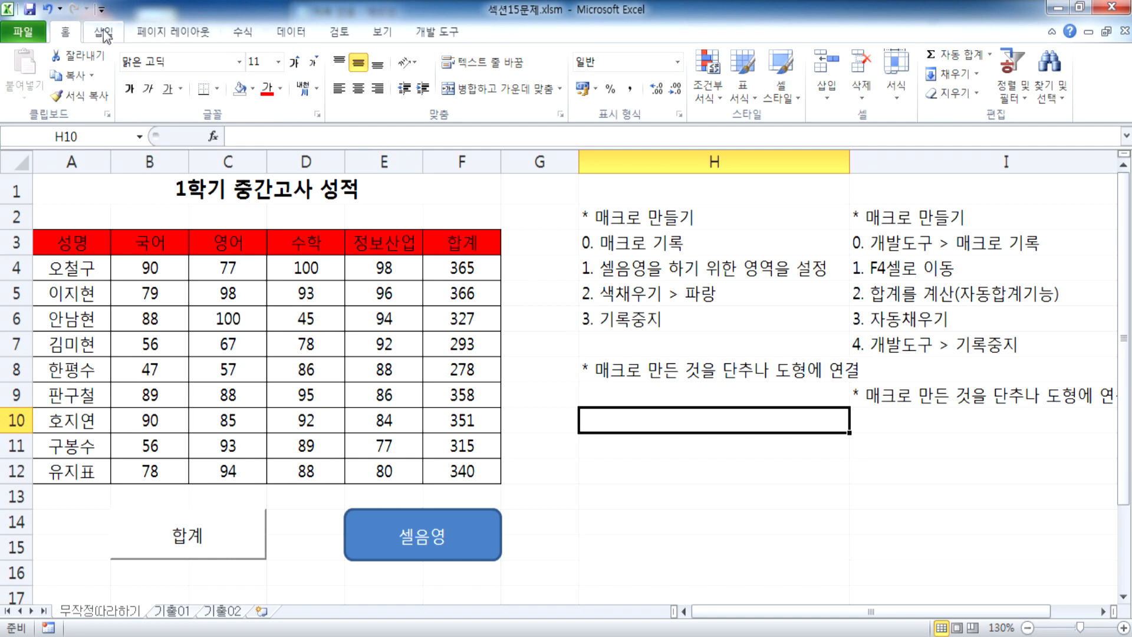
Step: Try creating a form button below the notes with a macro named 덧셈 to record, and delete the button
left_click(436, 31)
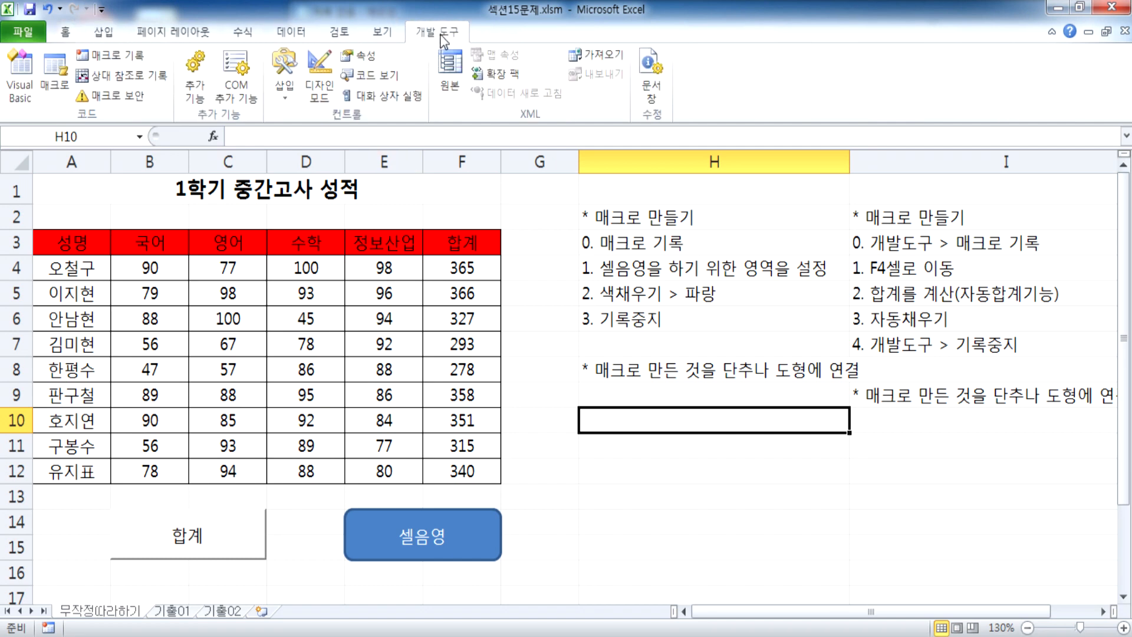
left_click(293, 93)
left_click(278, 133)
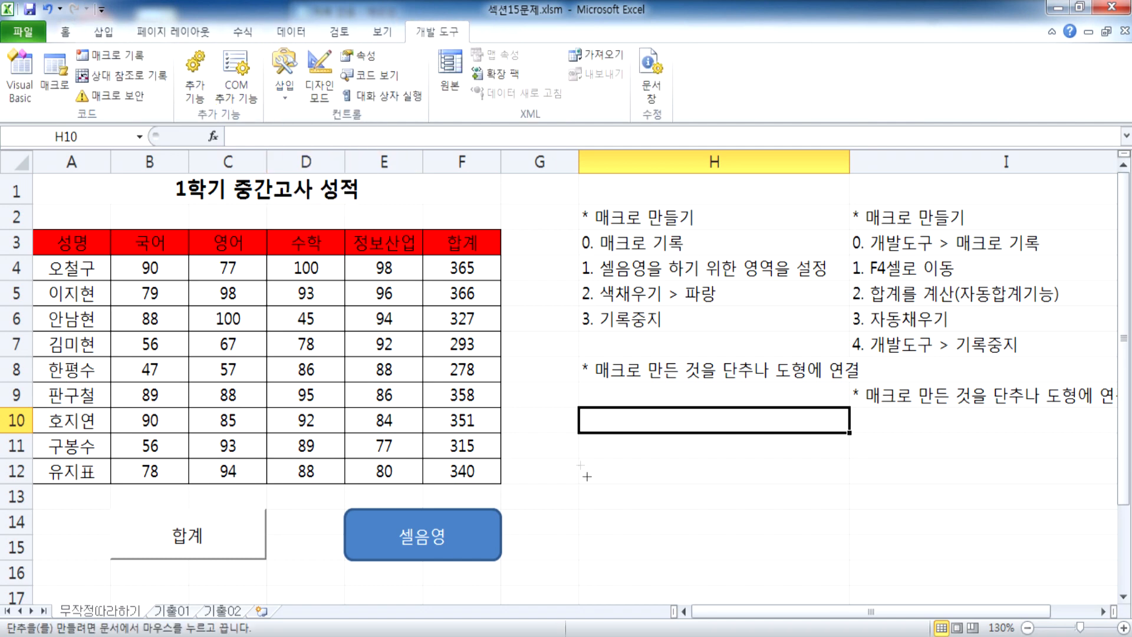
left_click_drag(574, 453, 674, 502)
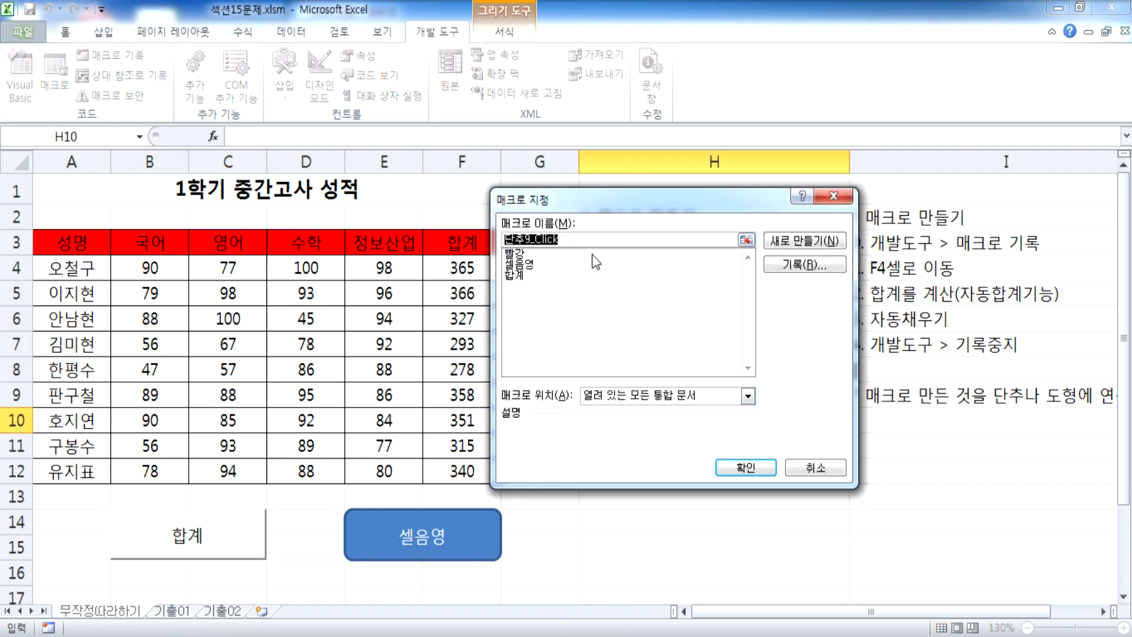
type("덧셈")
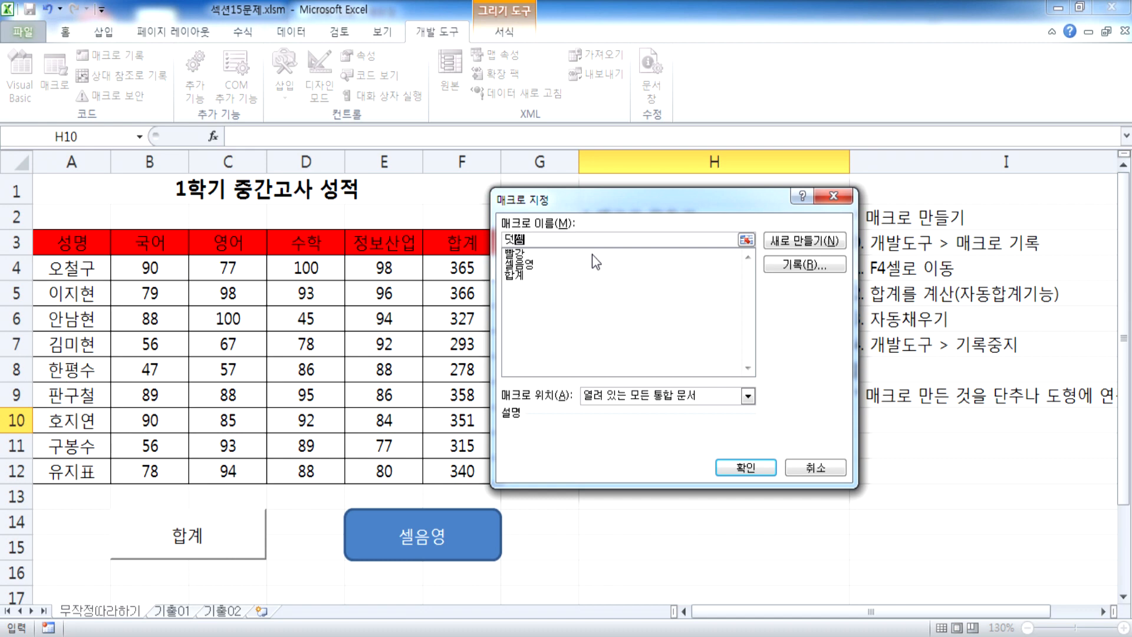
left_click(800, 265)
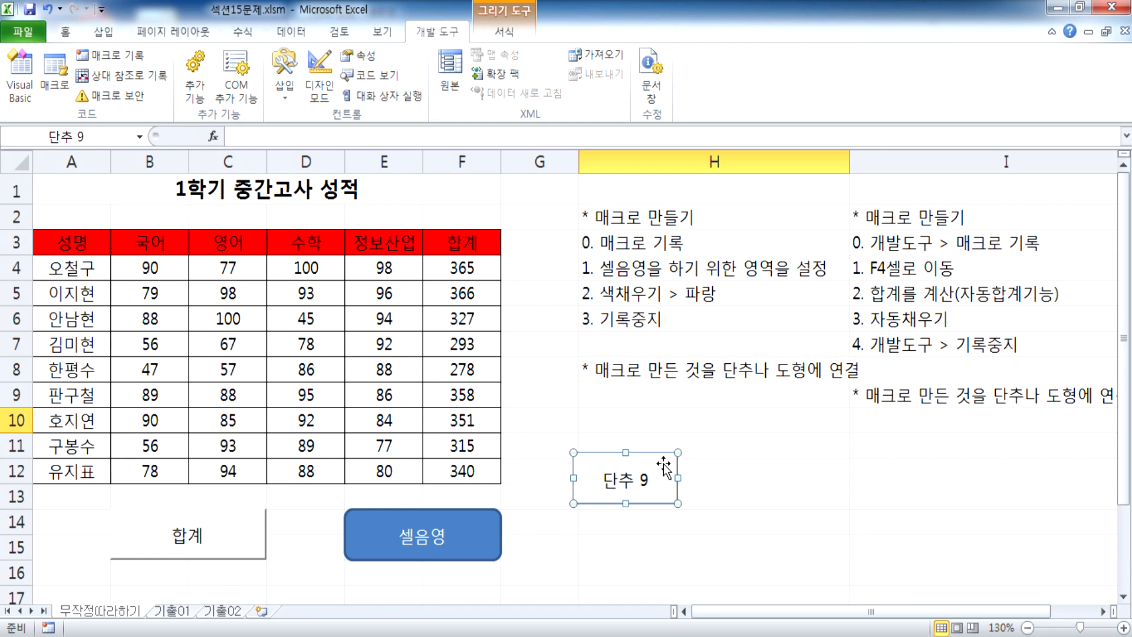
key("Delete")
Step: Open the 기출01 sheet and look at its 3월 급여 수령액 table and the empty 수령액 column
left_click(171, 611)
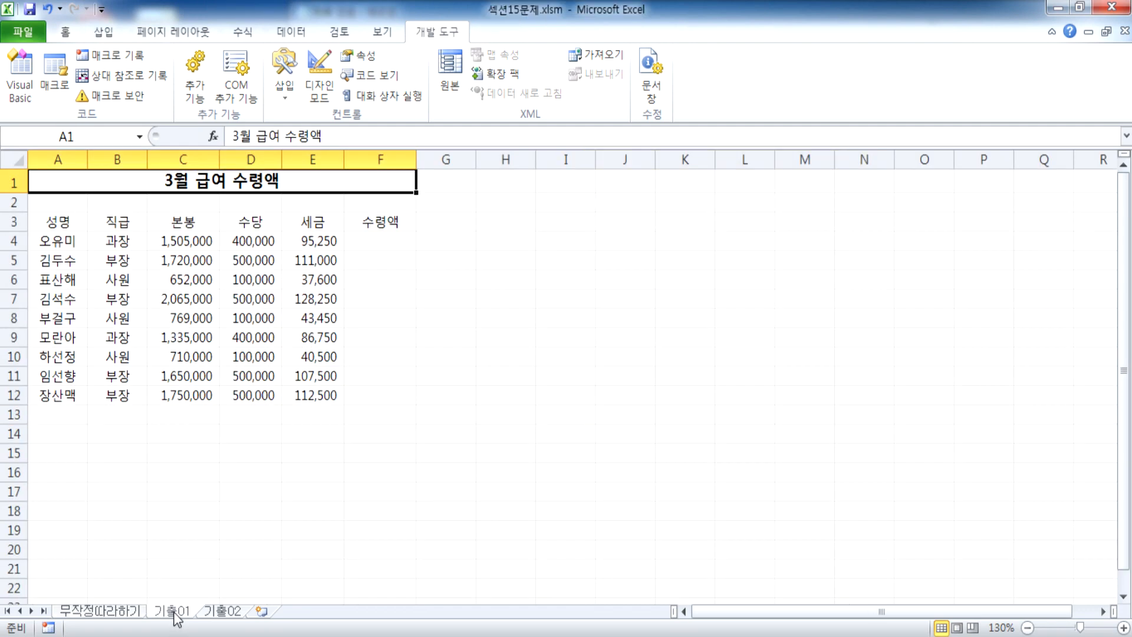
scroll(243, 399, "up", 3, "ctrl")
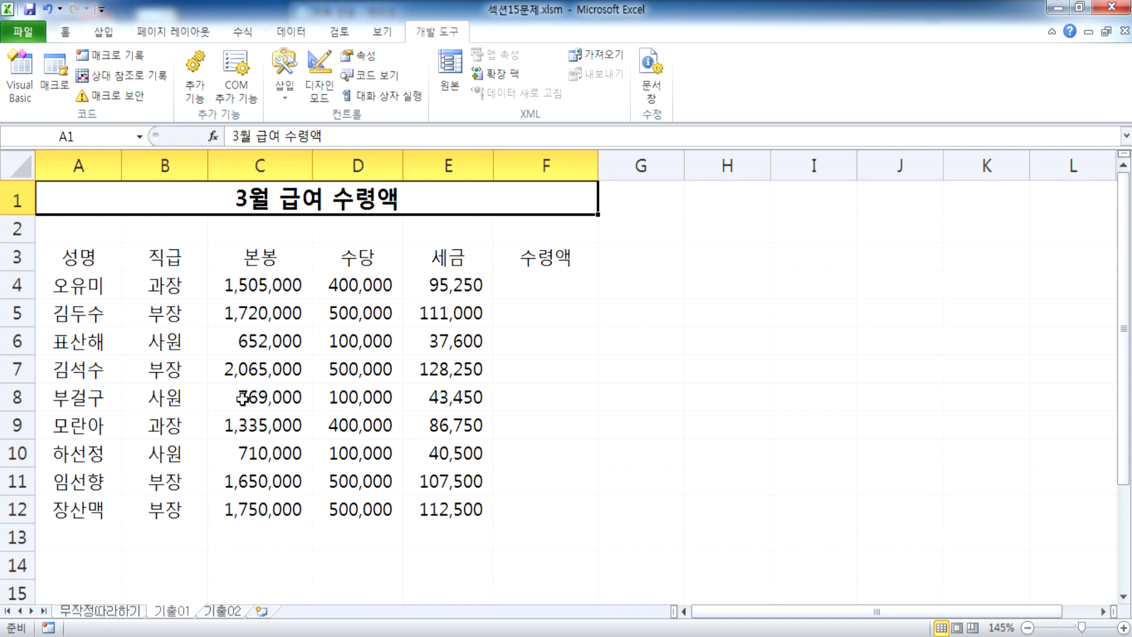
left_click(535, 283)
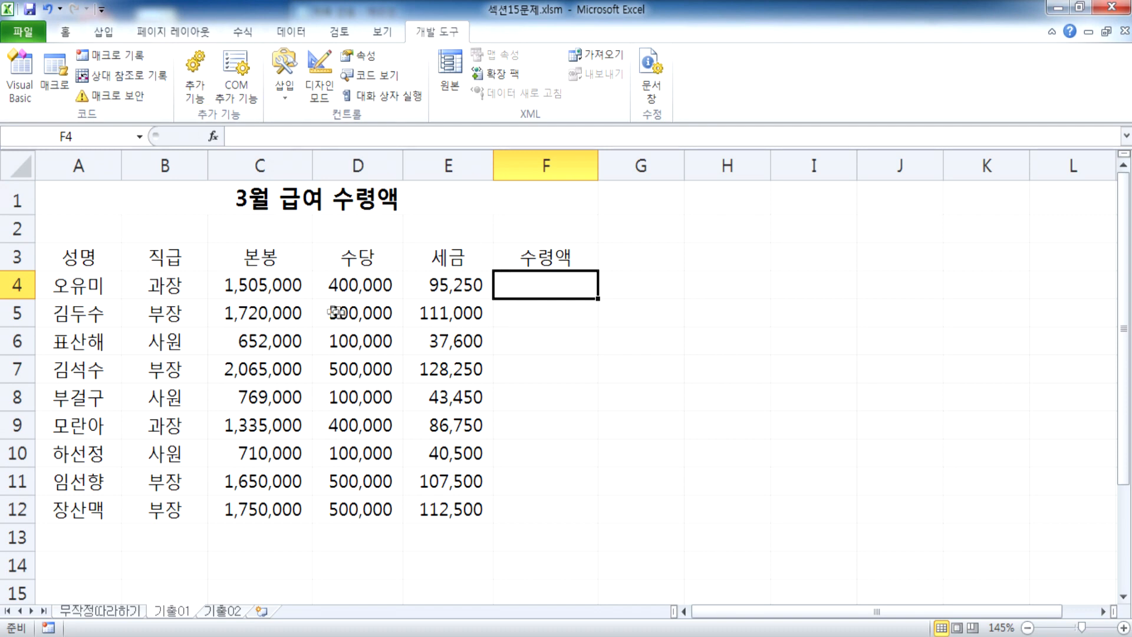
left_click(895, 304)
Step: Switch to the Notepad notes, review the macro definition by highlighting 간단히 작성된 프로그램, and return to Excel
left_click(641, 635)
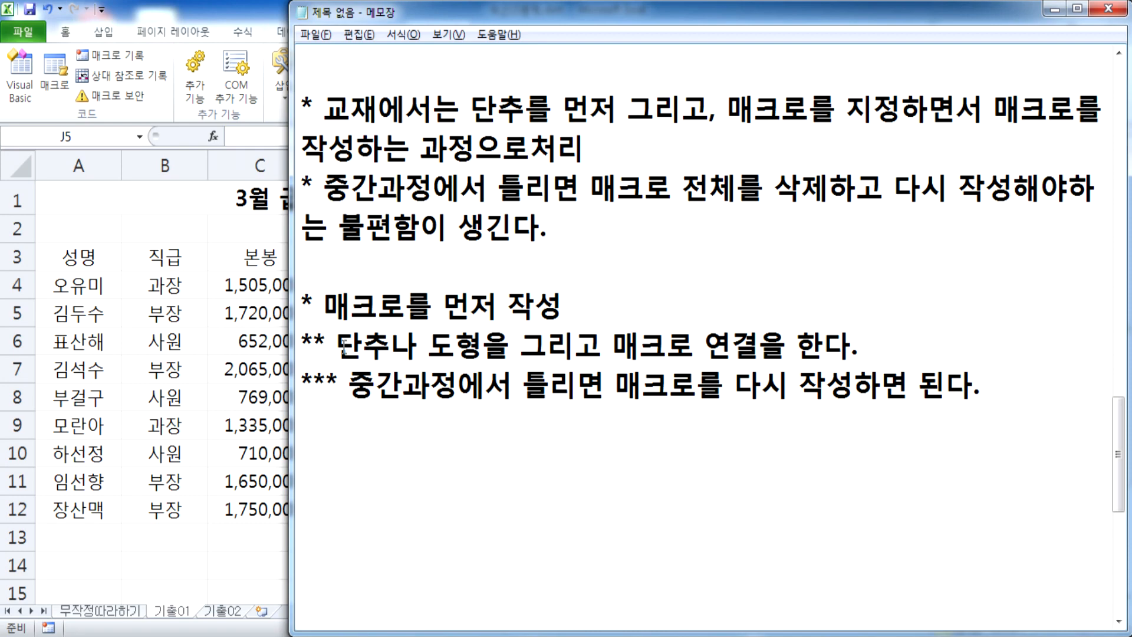
scroll(343, 335, "up", 7)
scroll(342, 333, "up", 5)
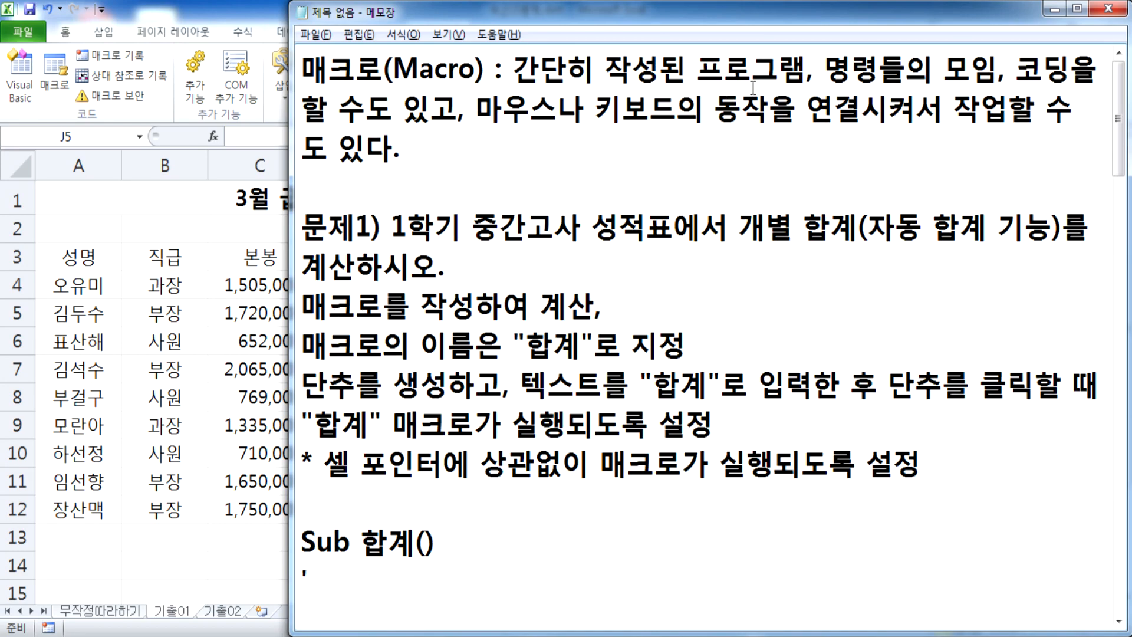
left_click_drag(813, 67, 518, 65)
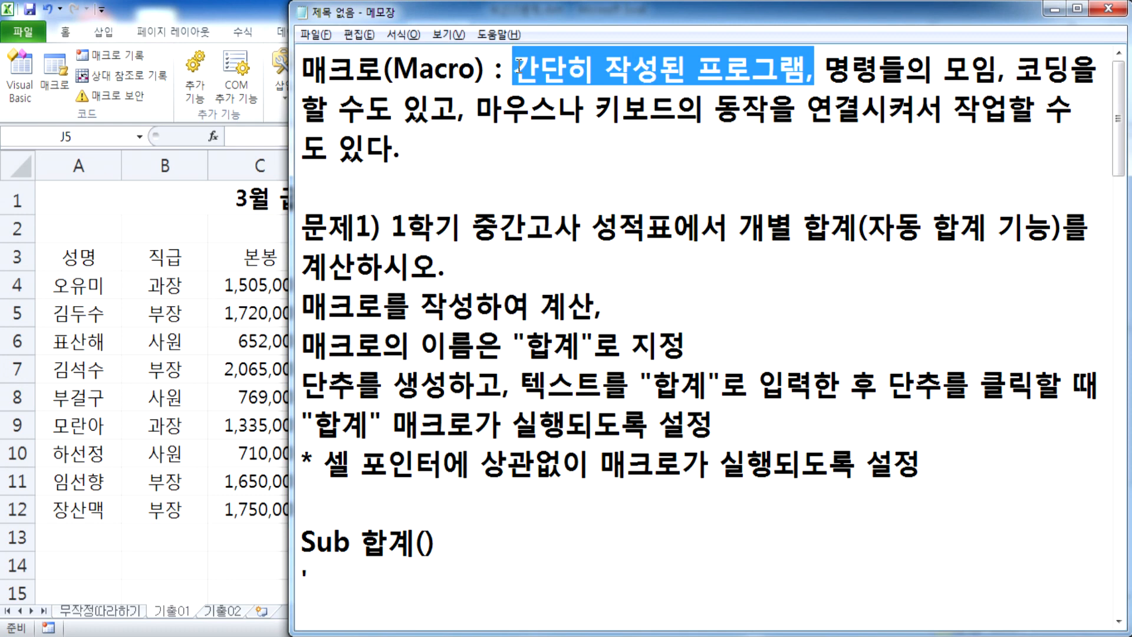
left_click(97, 332)
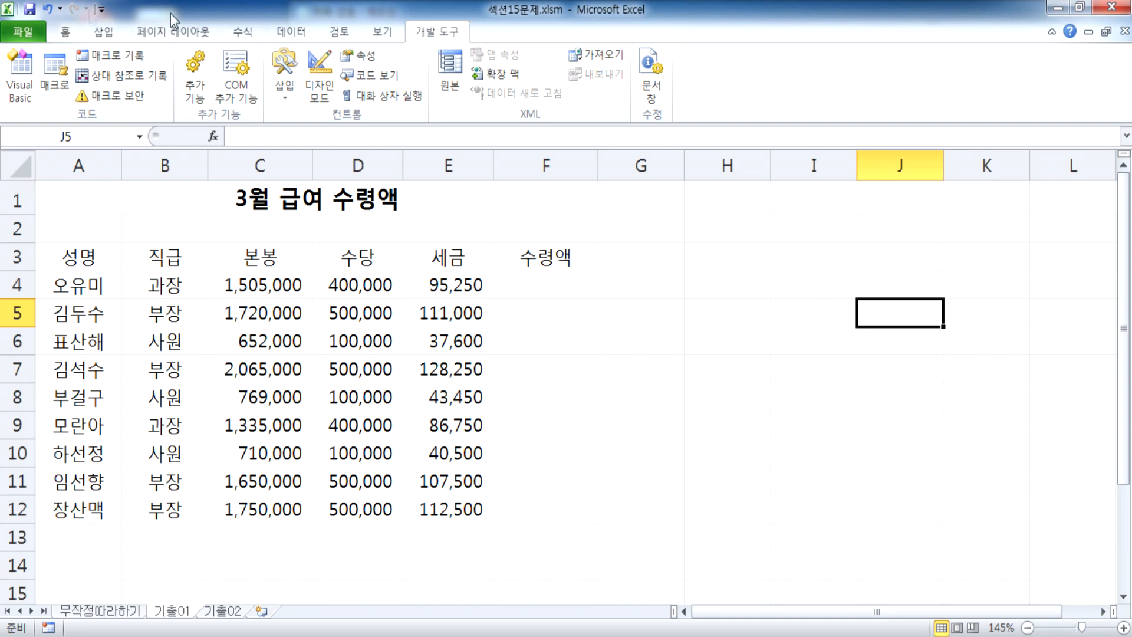
Step: Create a new blank workbook
left_click(23, 32)
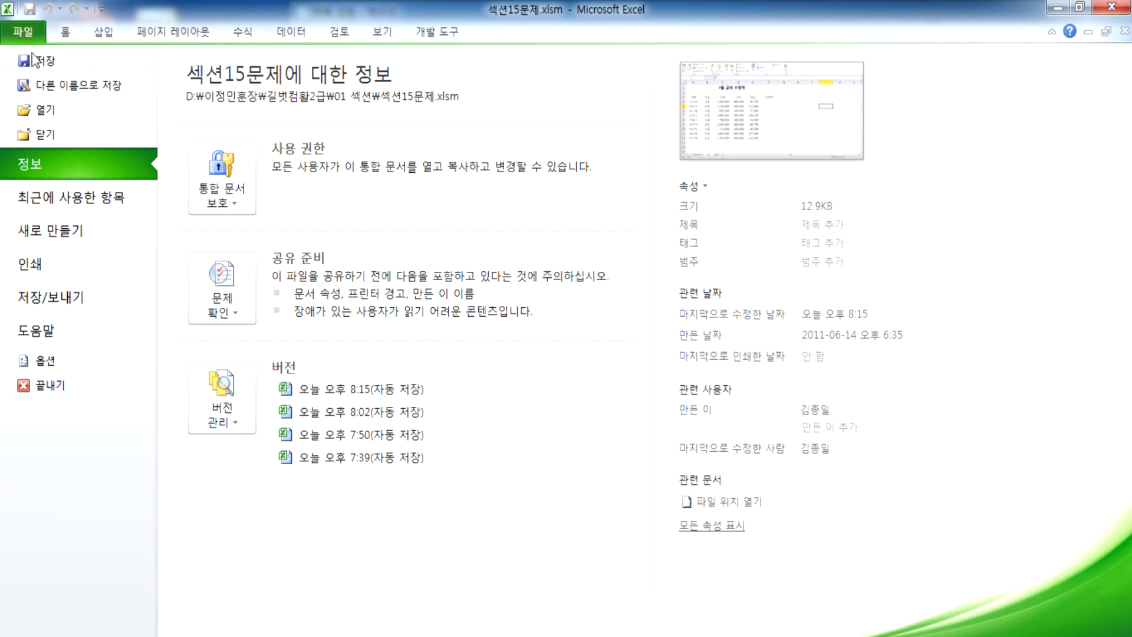
left_click(39, 231)
double_click(221, 172)
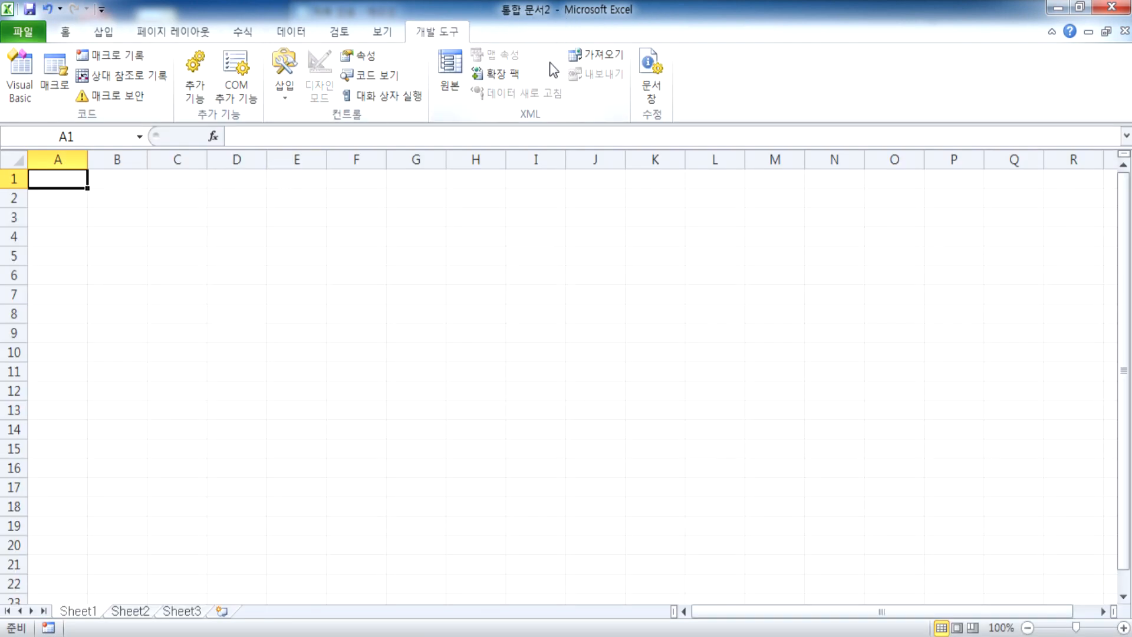
Step: Save the new workbook as 통합 문서2.xlsm with the file type Excel 매크로 사용 통합 문서
left_click(27, 33)
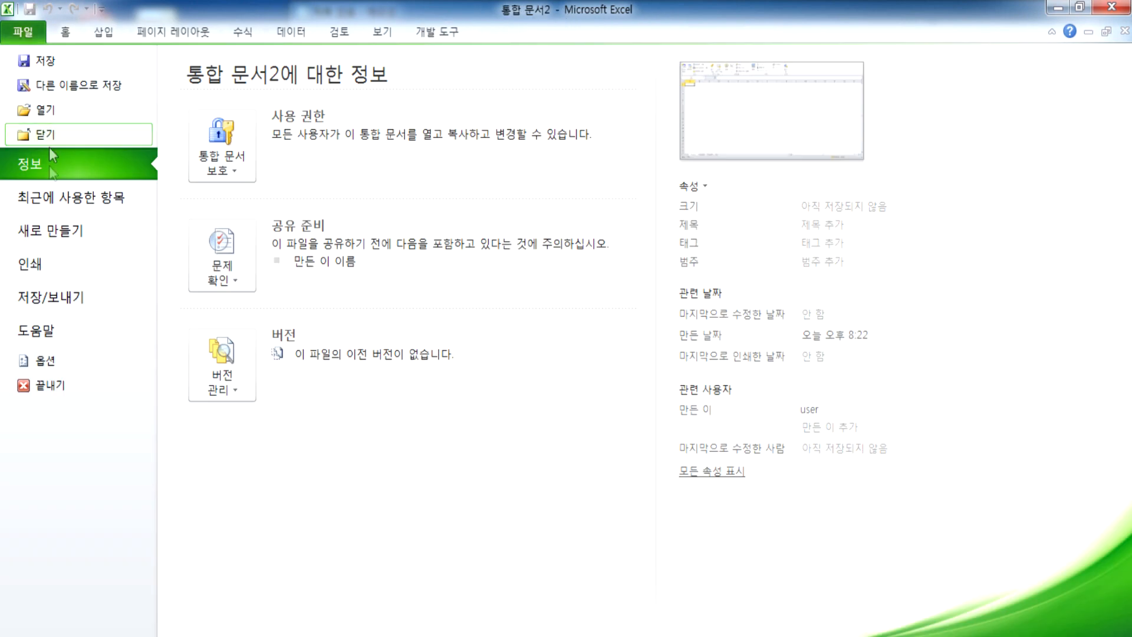
left_click(47, 62)
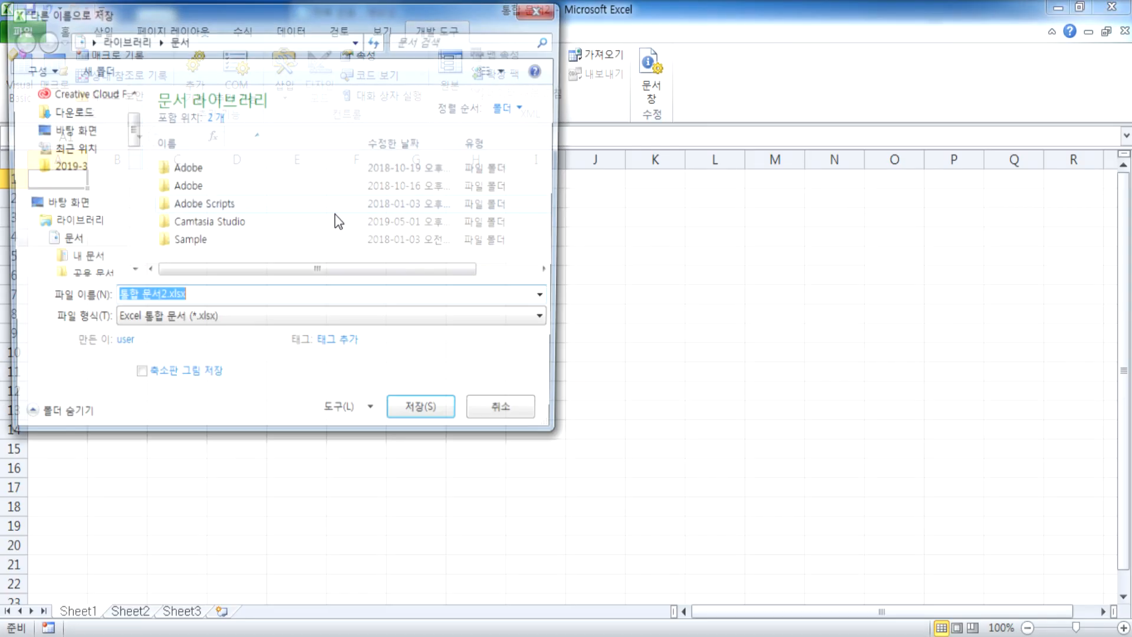
left_click(228, 325)
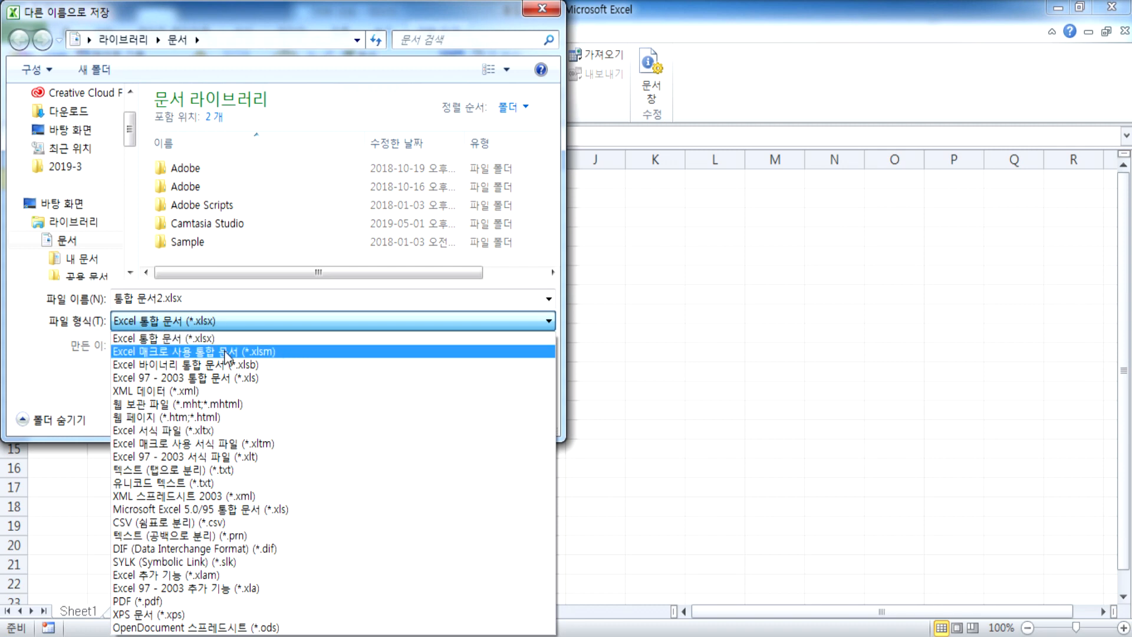
left_click(226, 352)
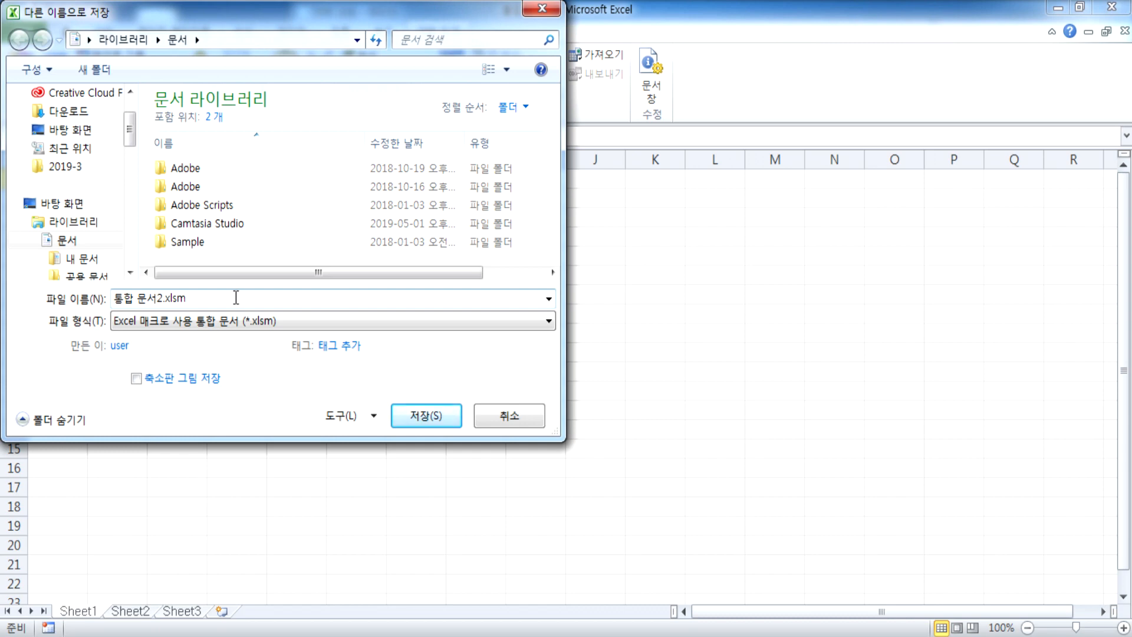
key("Return")
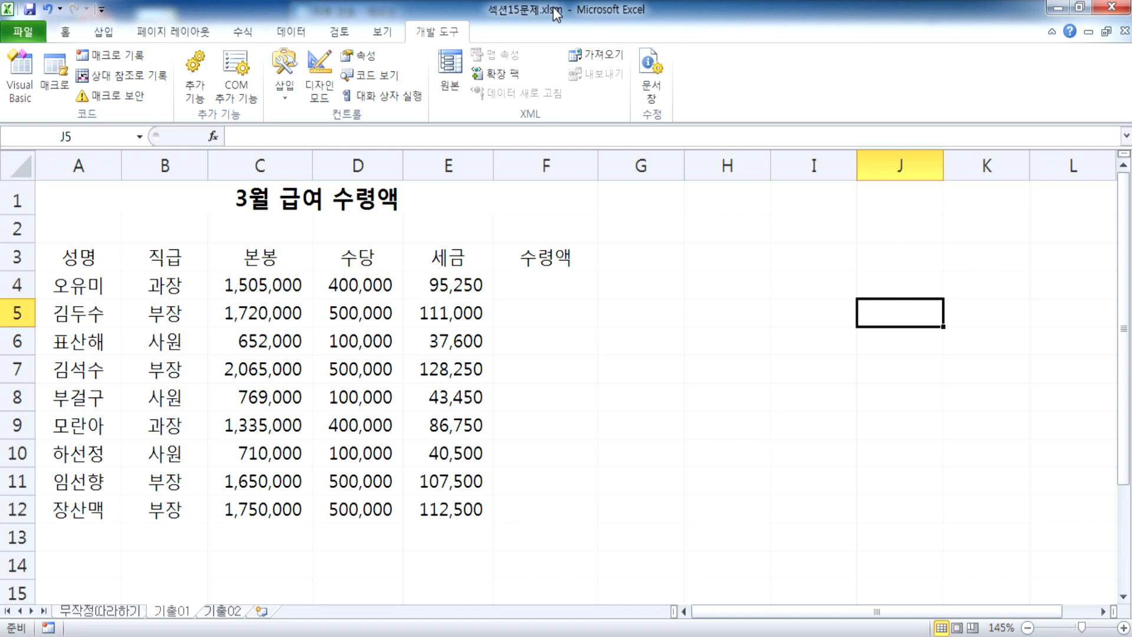
Step: Switch to File Explorer and turn on the folder option that hides extensions for known file types (알려진 파일 형식의 파일 확장명 숨기기)
left_click(244, 636)
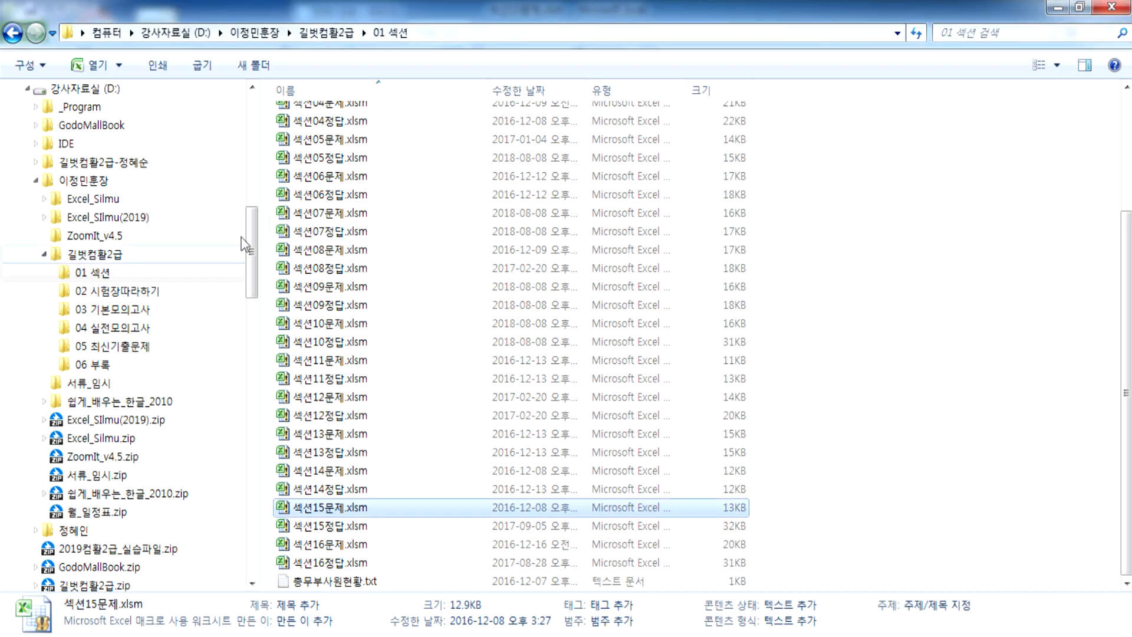
left_click(36, 68)
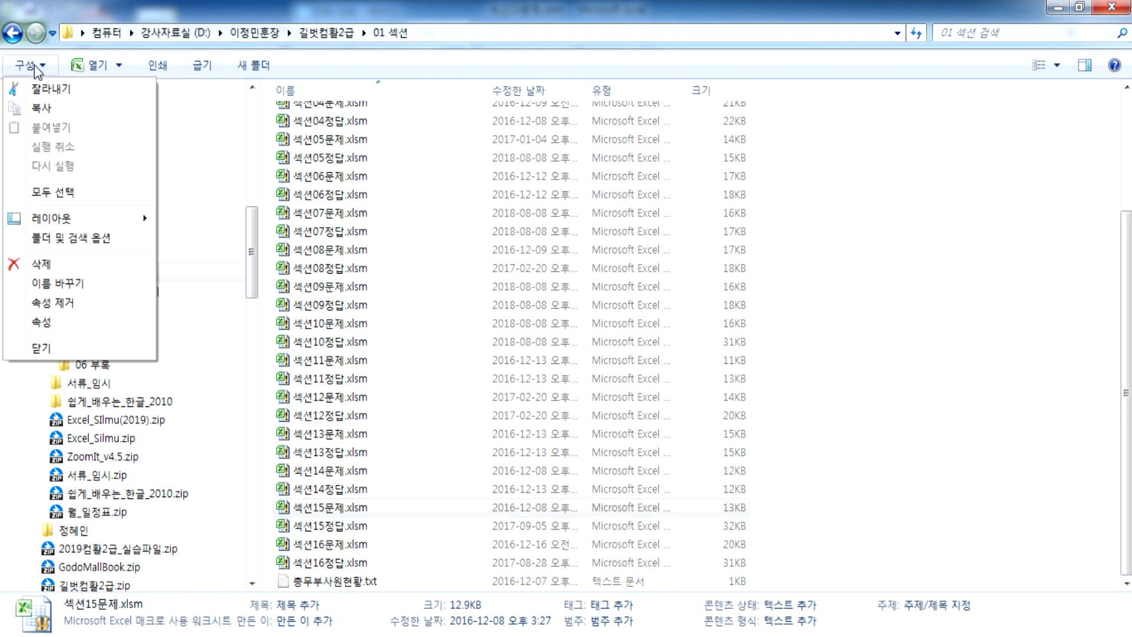
left_click(75, 241)
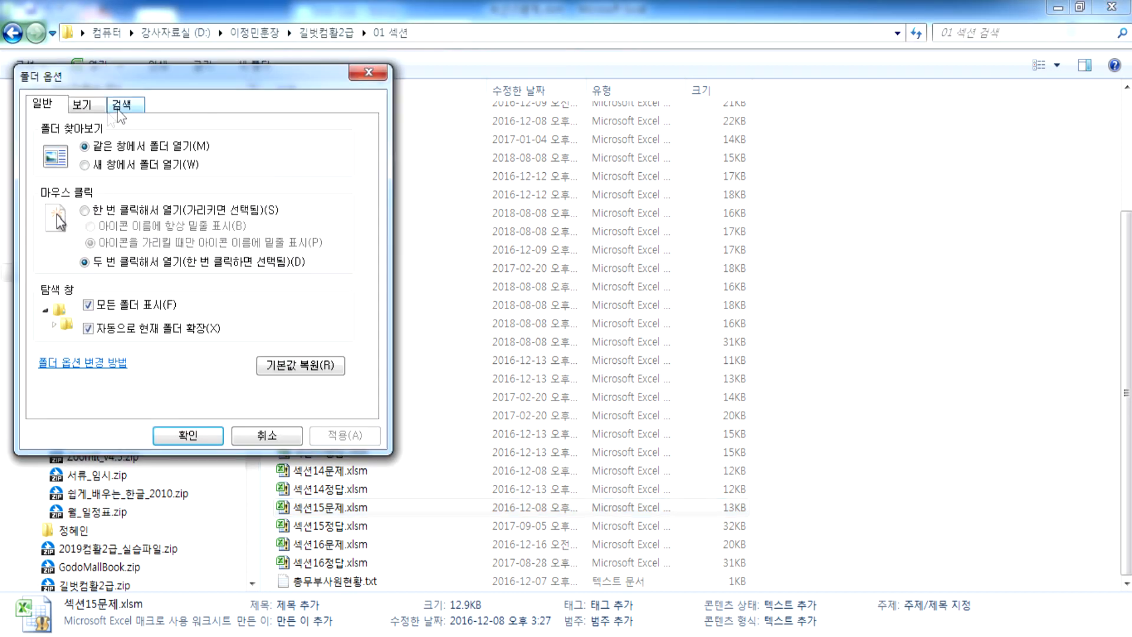
left_click(89, 107)
scroll(148, 330, "down", 3)
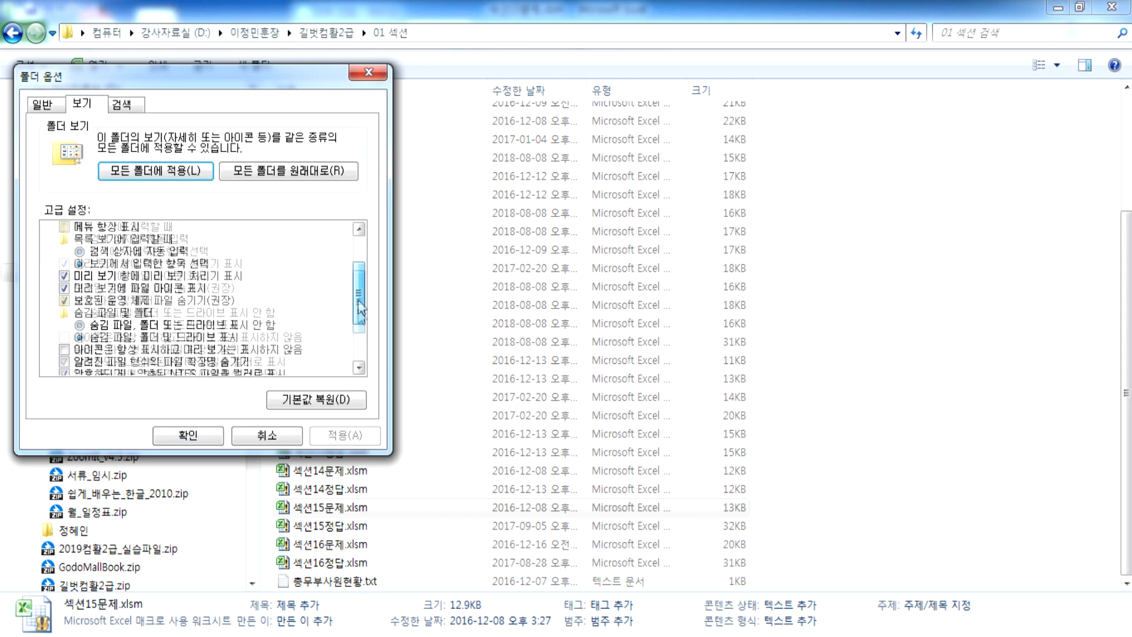
left_click(115, 314)
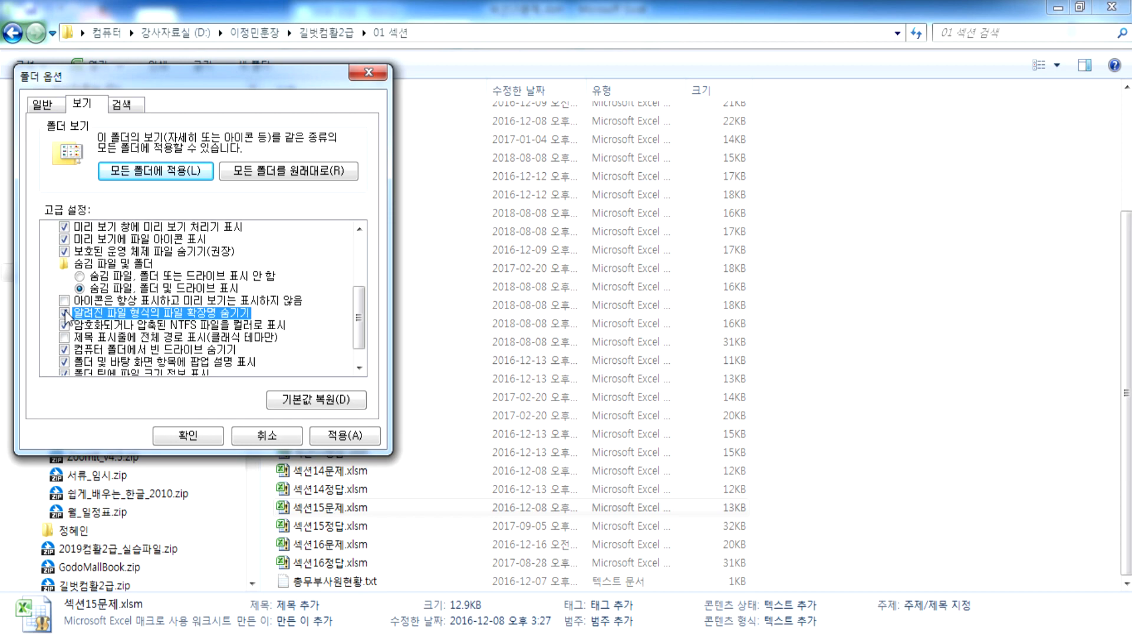
left_click(343, 437)
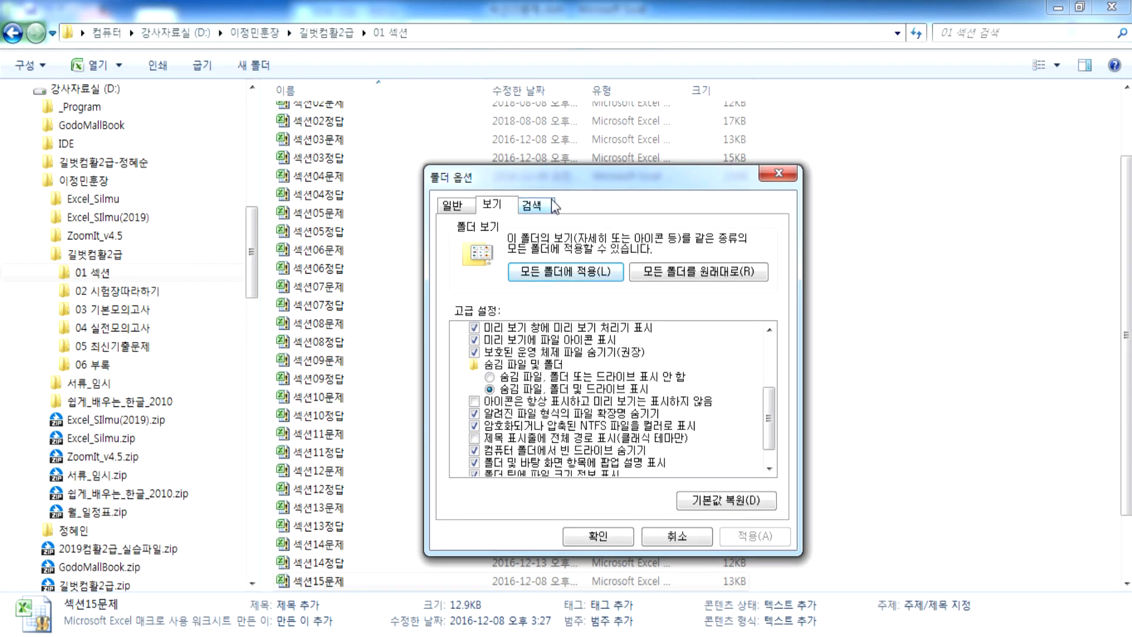
Step: Turn off 알려진 파일 형식의 파일 확장명 숨기기 in the folder options so that file extensions are shown
left_click_drag(549, 190, 514, 45)
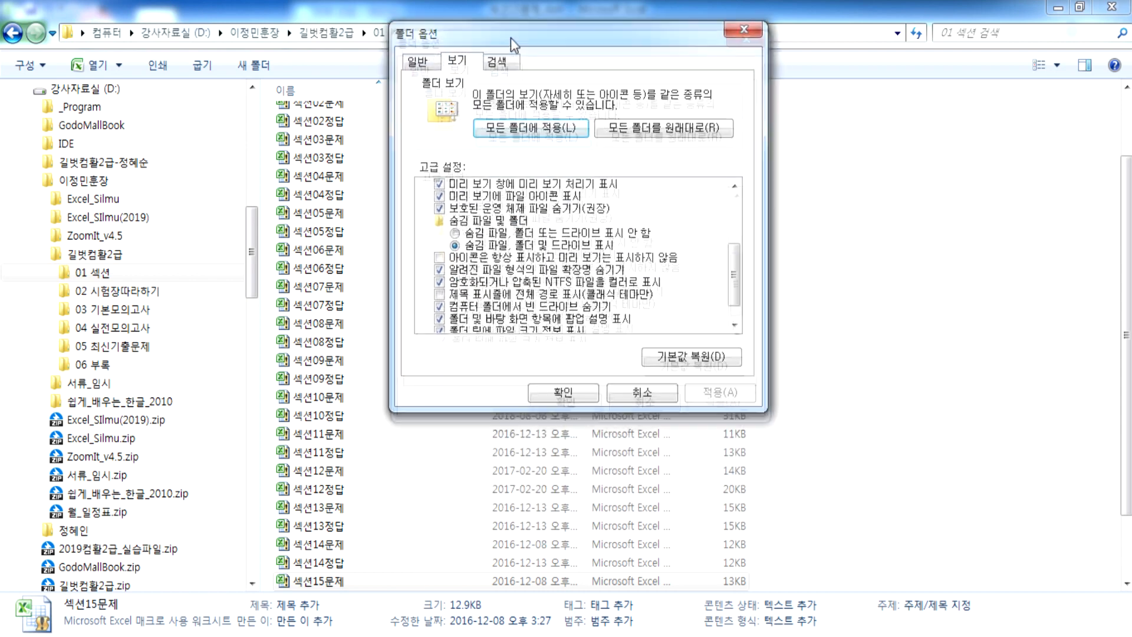
left_click(439, 270)
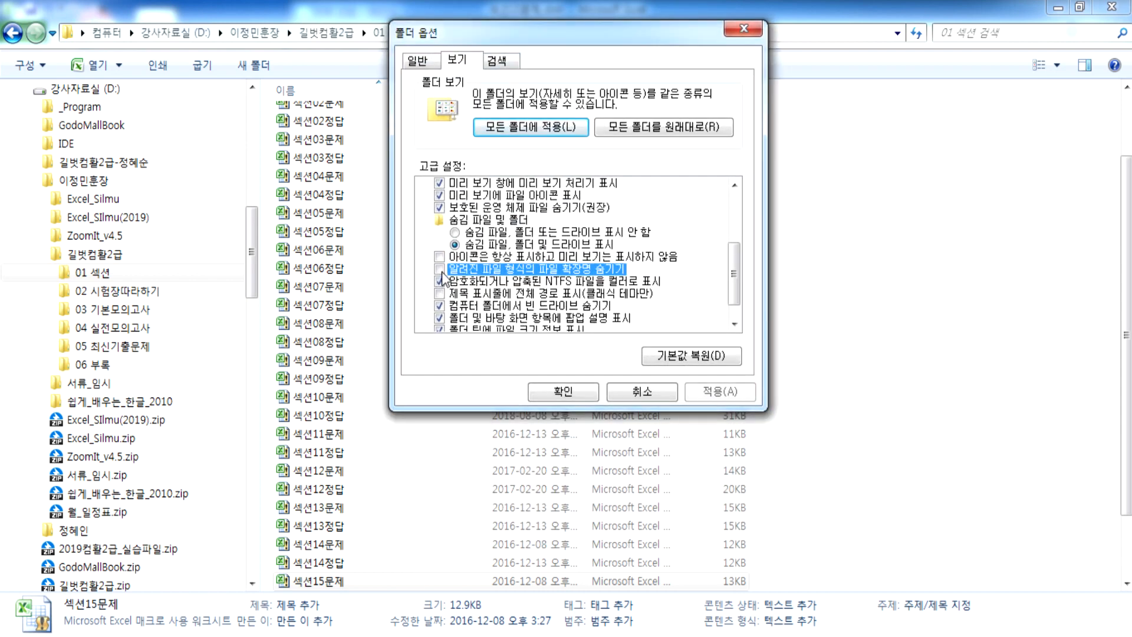
left_click(563, 392)
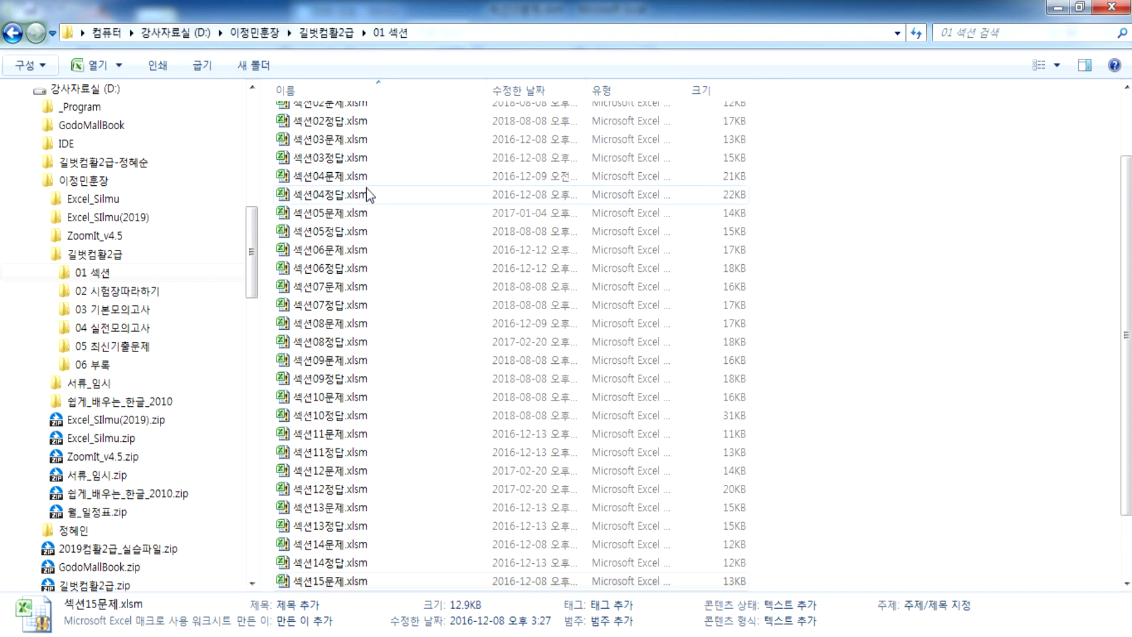
Step: Return to Excel, select F4, and review the macro security settings without changing them
left_click(660, 636)
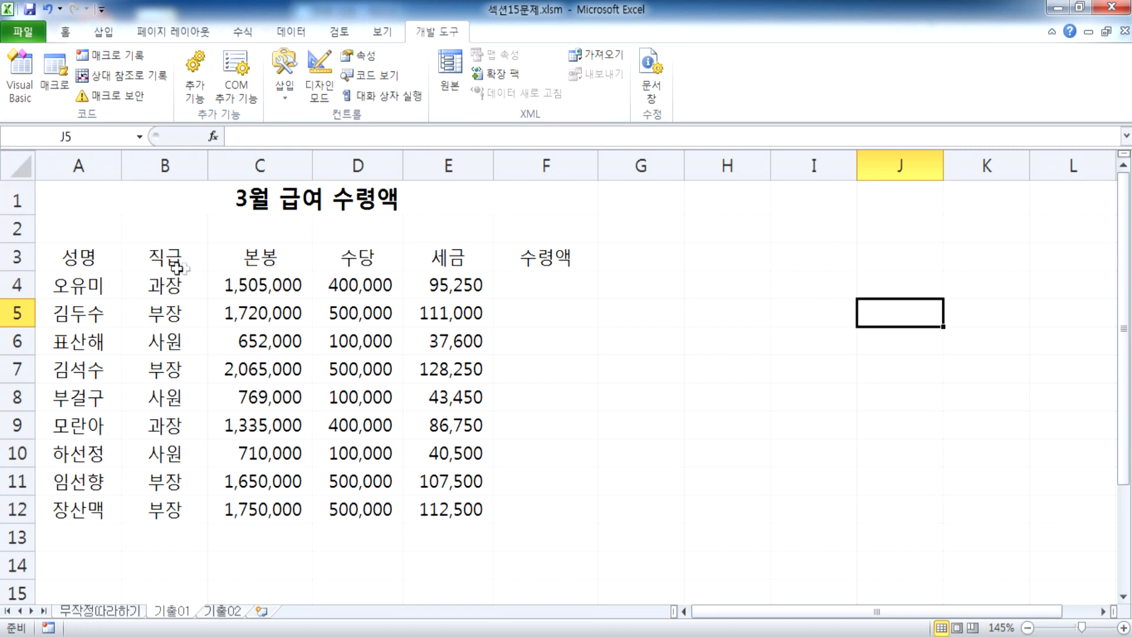
left_click(544, 293)
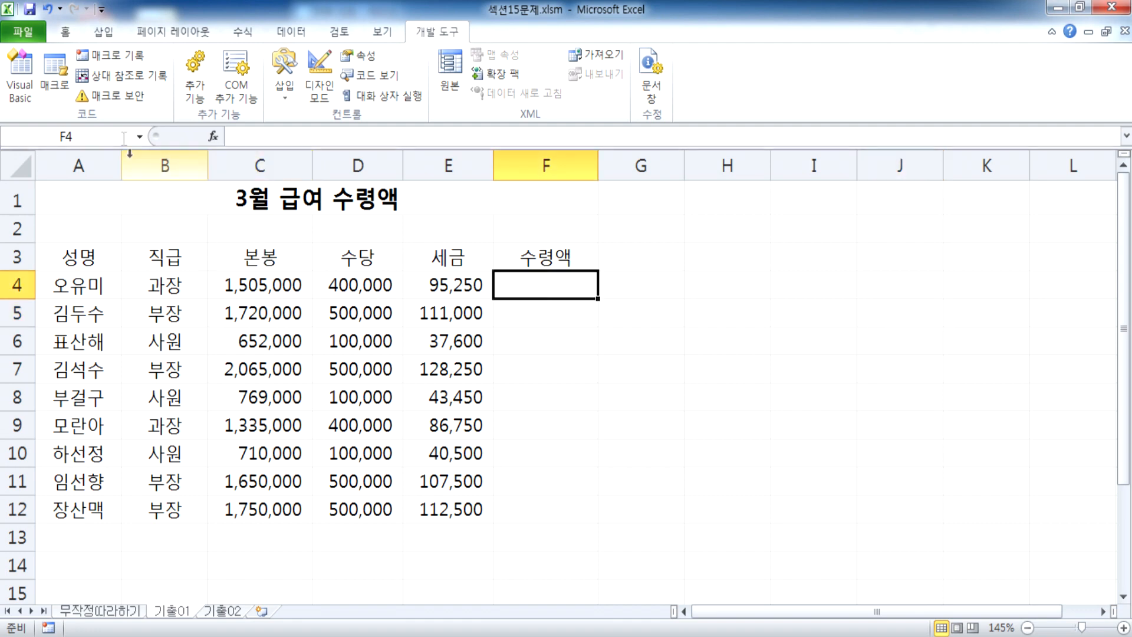
left_click(141, 96)
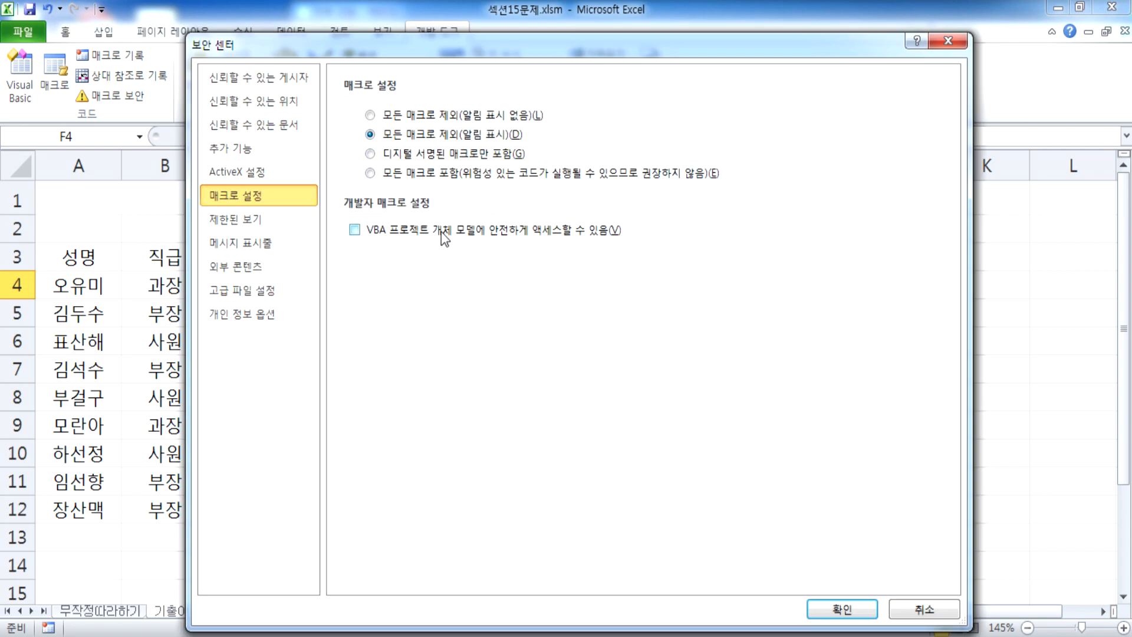
left_click(948, 41)
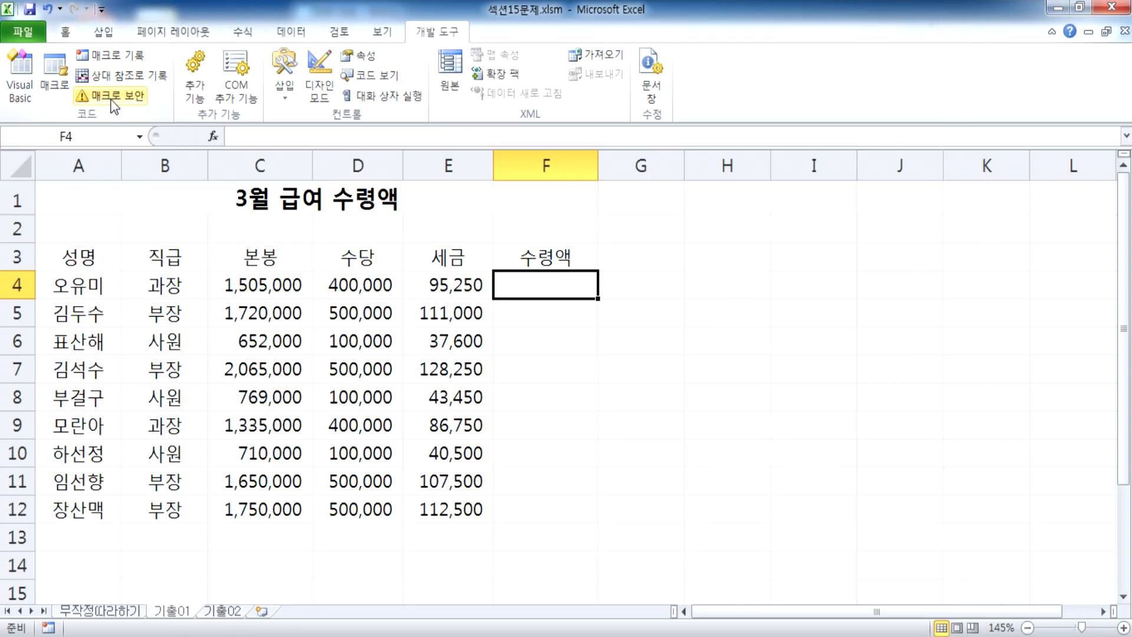
left_click(113, 102)
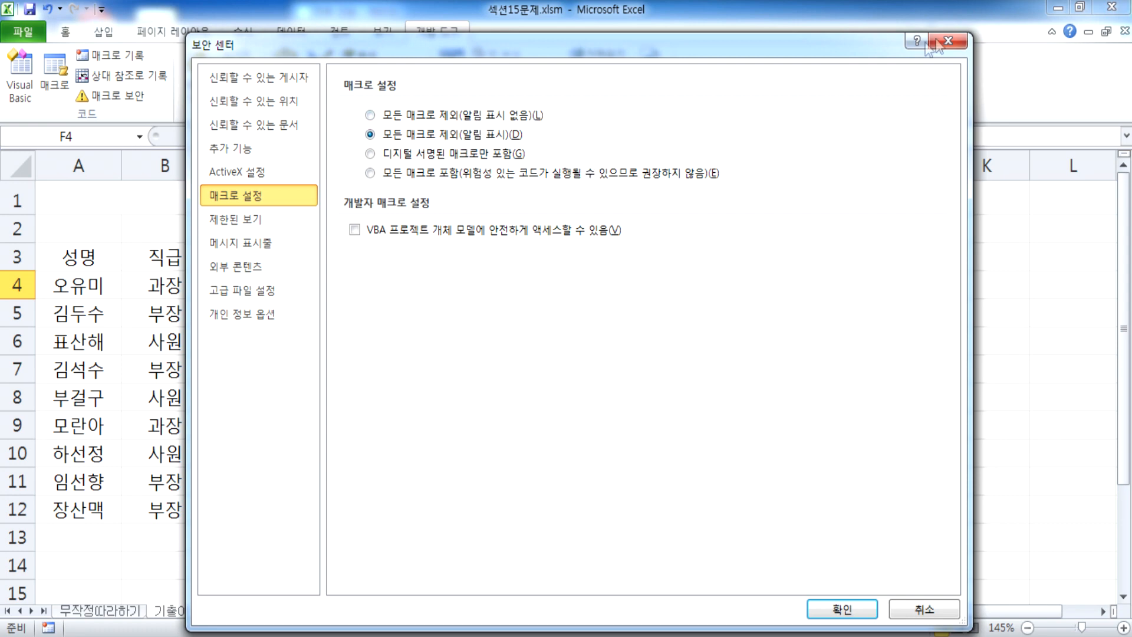
left_click(950, 41)
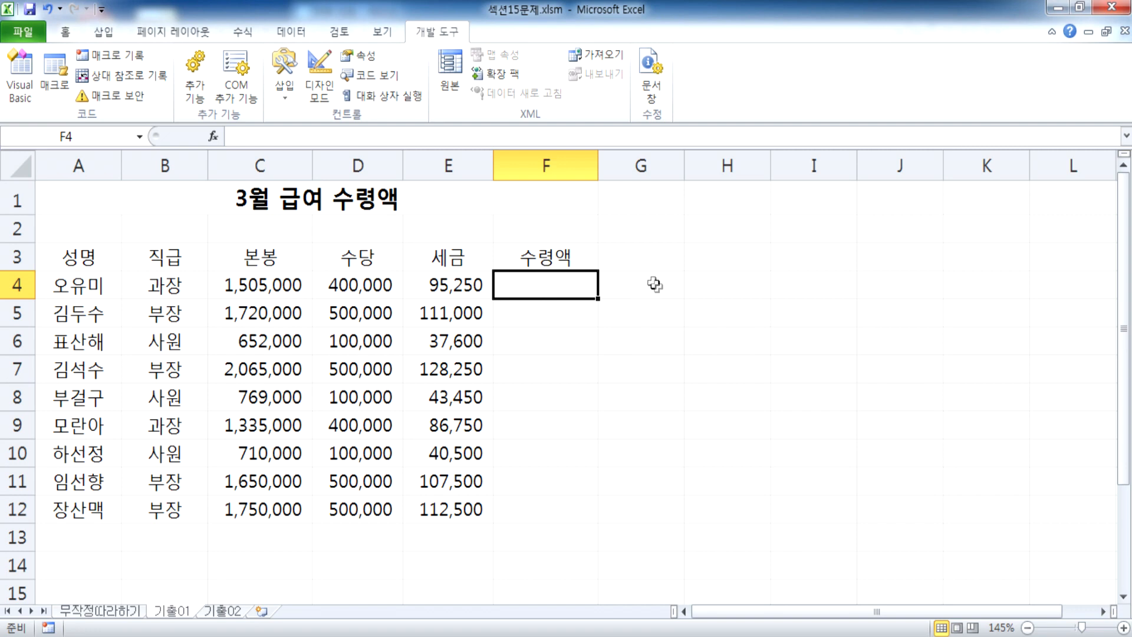
Step: Enter the note 수령액 계산(본봉+수당-세금) in cell H4
left_click(719, 287)
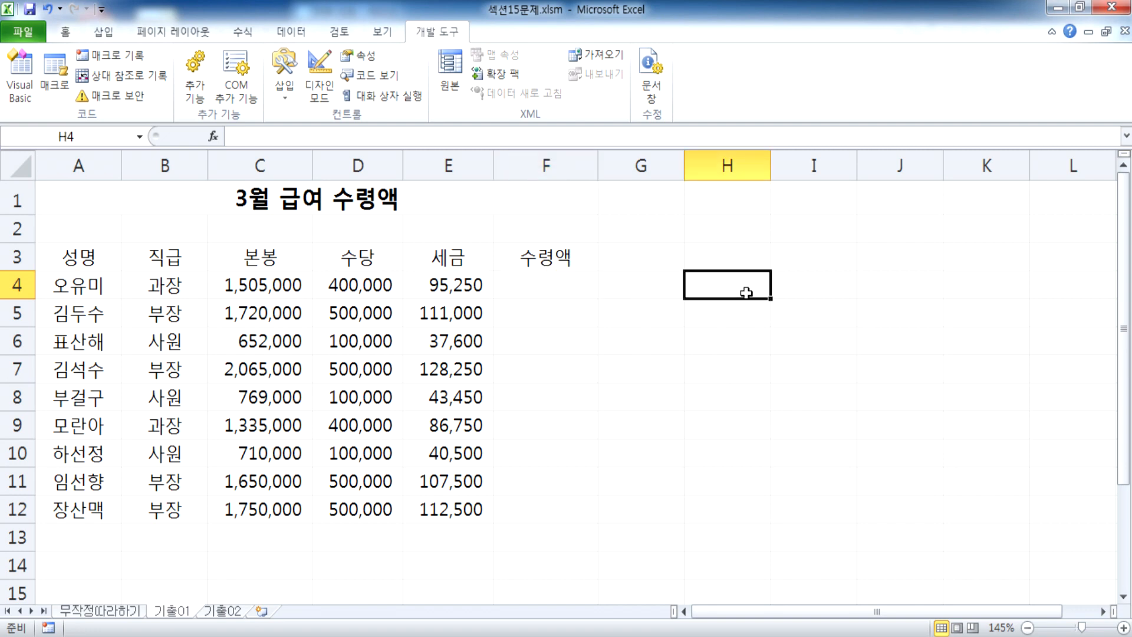
type("수령액 ㄱ")
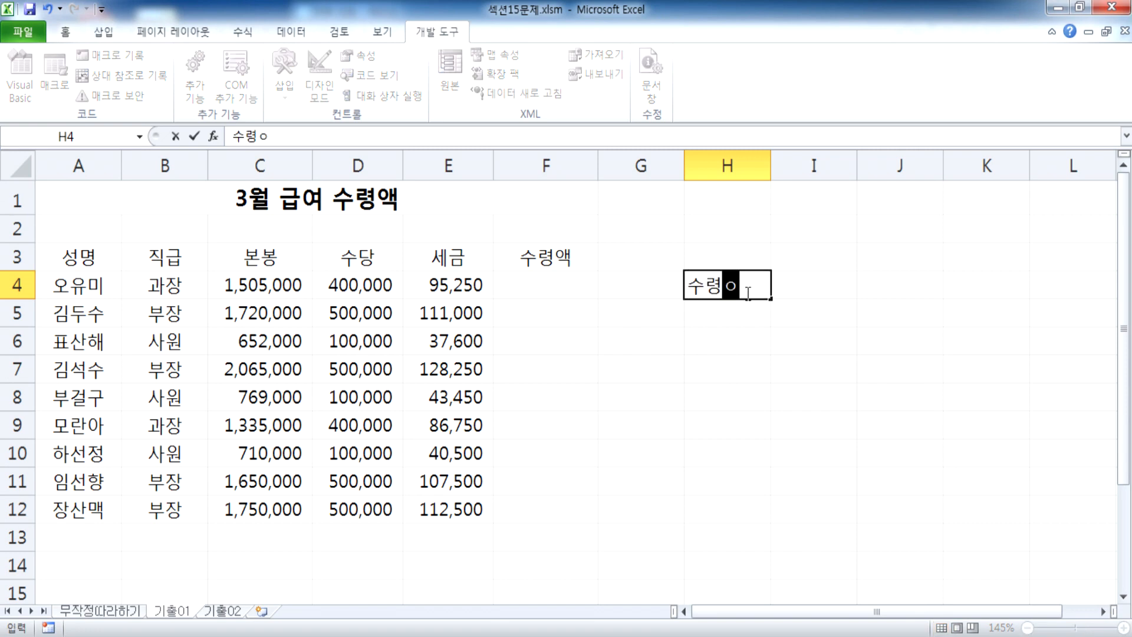
type("계")
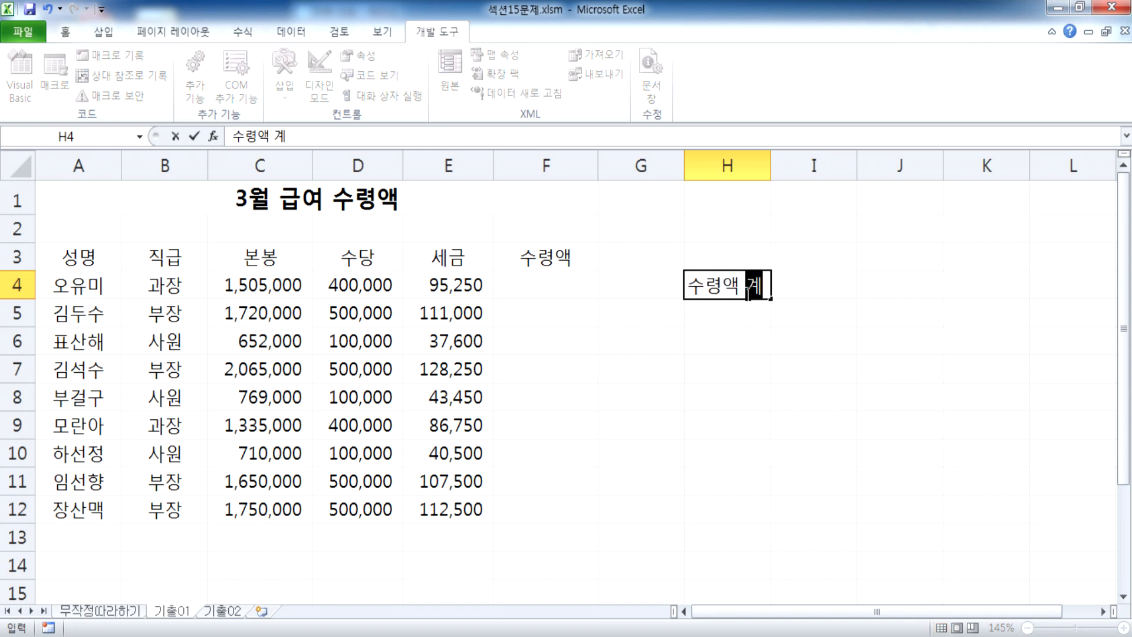
type("산(")
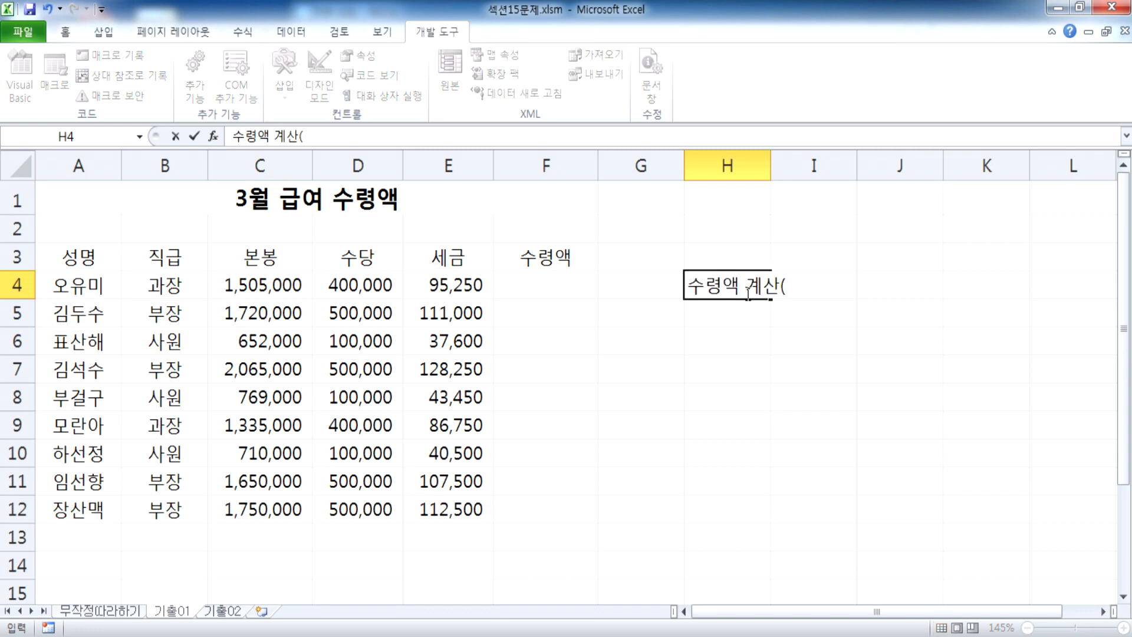
type("본봉+수당-세금)")
key("Return")
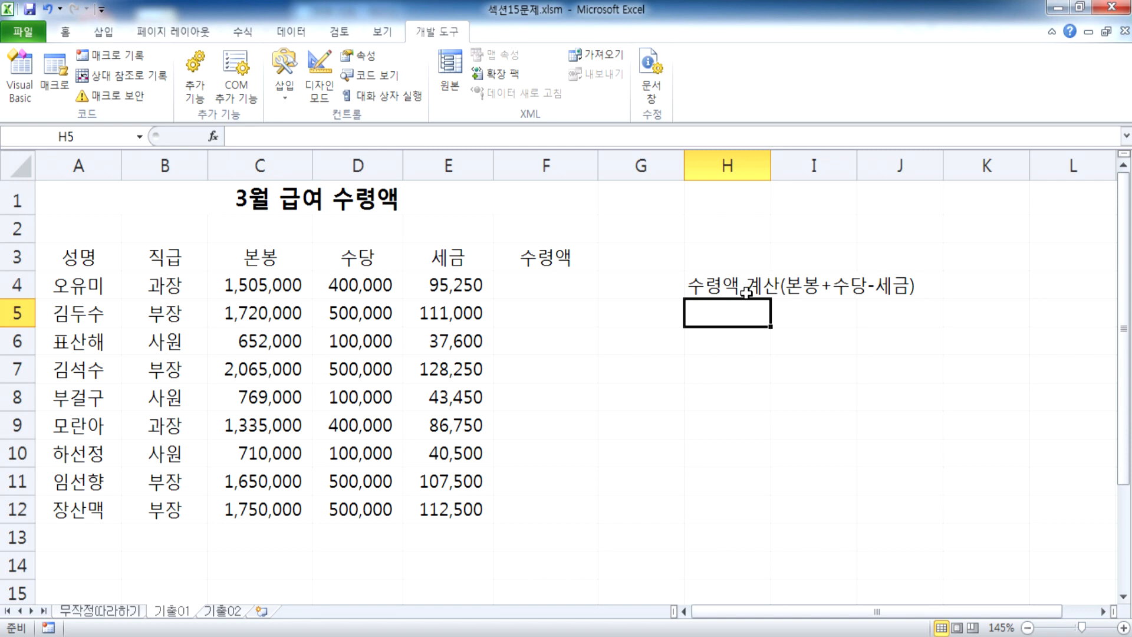
Step: Enter the macro outline lines "0. 매크로 기록" in H6 and "1. F4셀로 이동" in H7
key("Down")
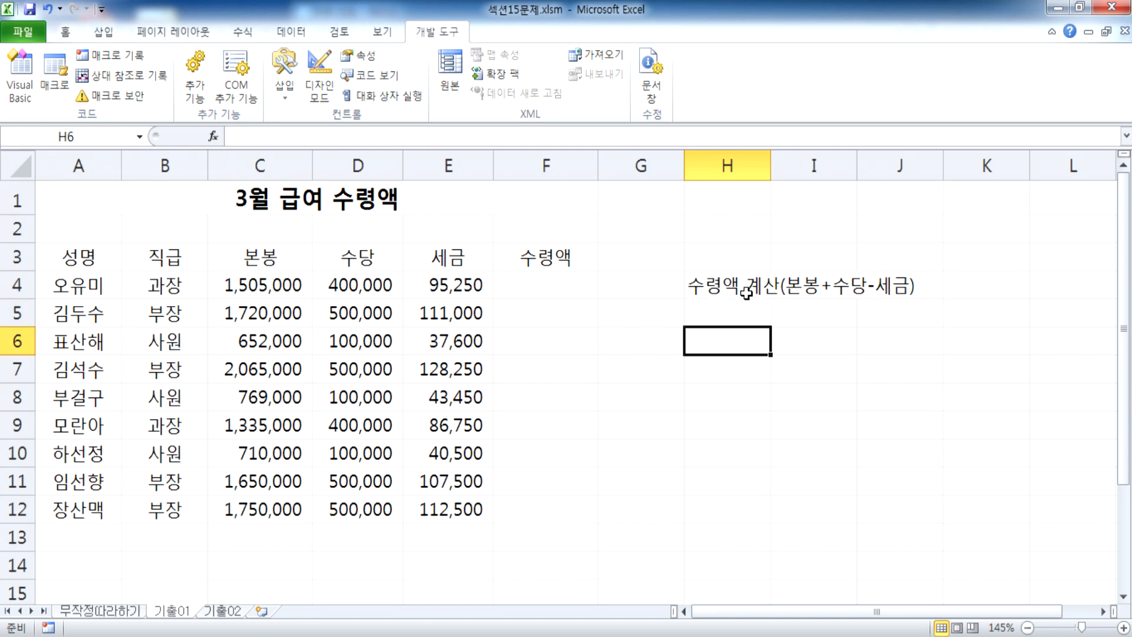
type("0")
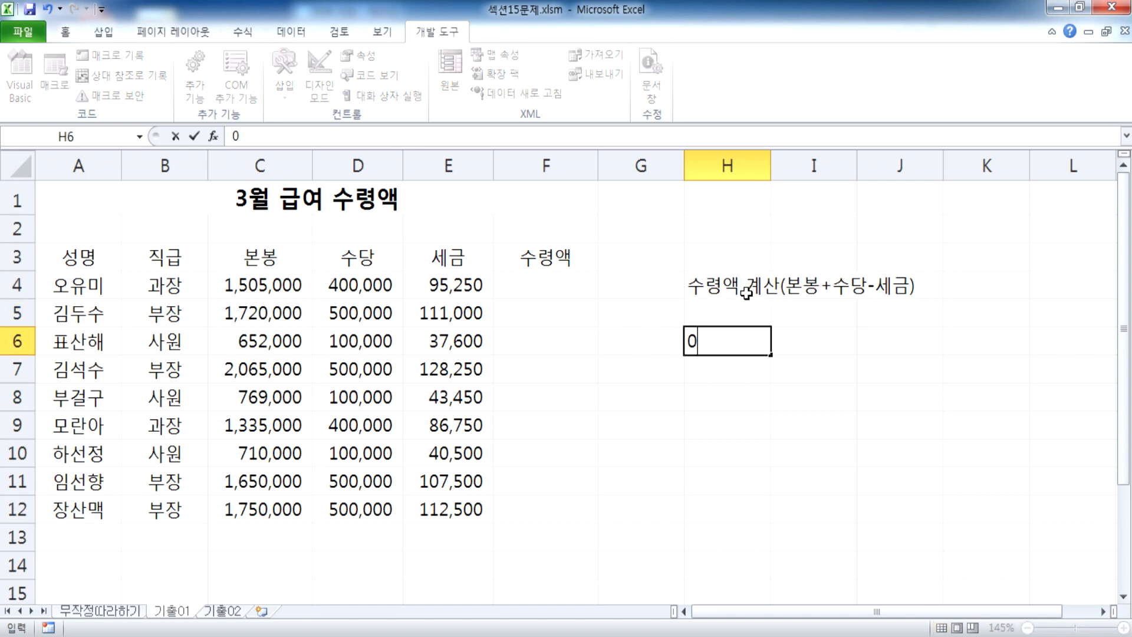
type(". 매크로")
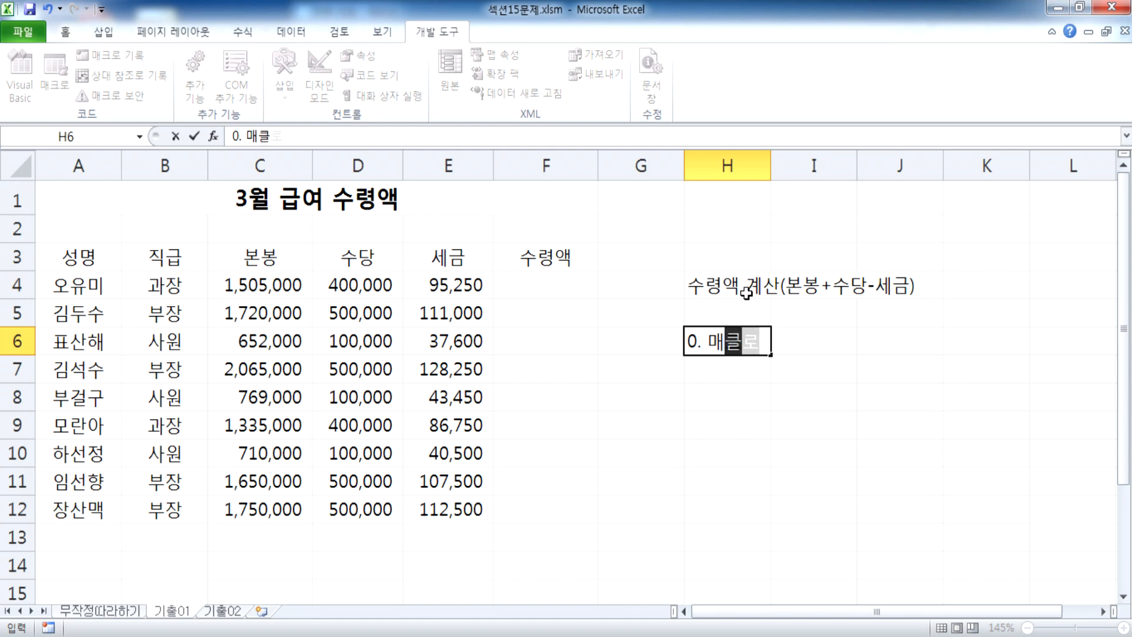
type(" 기록")
key("Return")
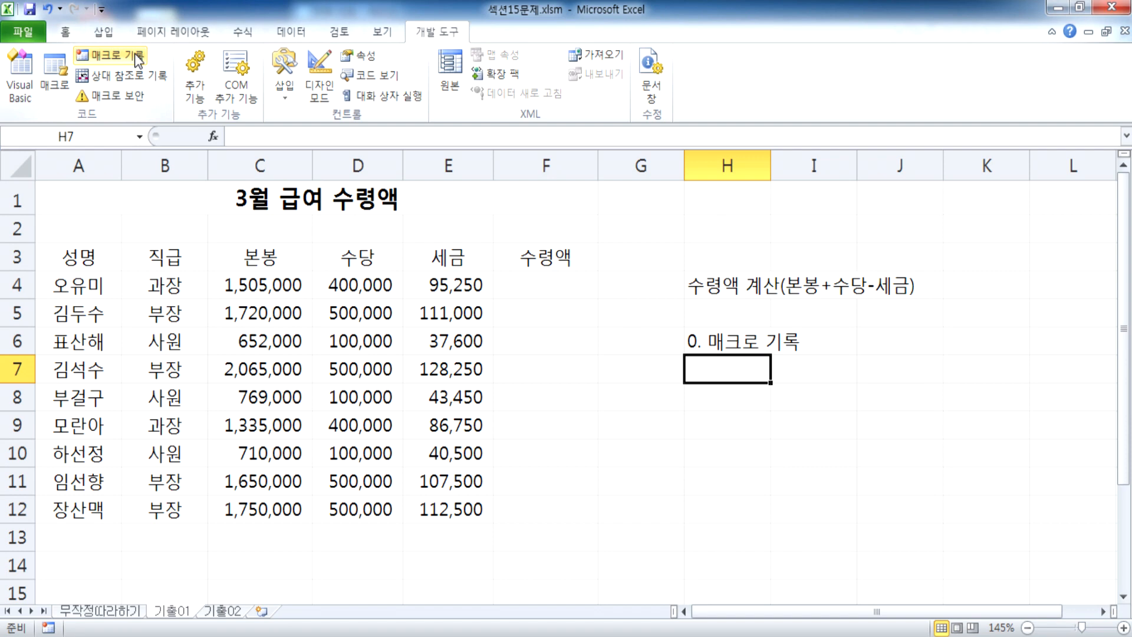
type("1. F4셀로 이동")
key("Return")
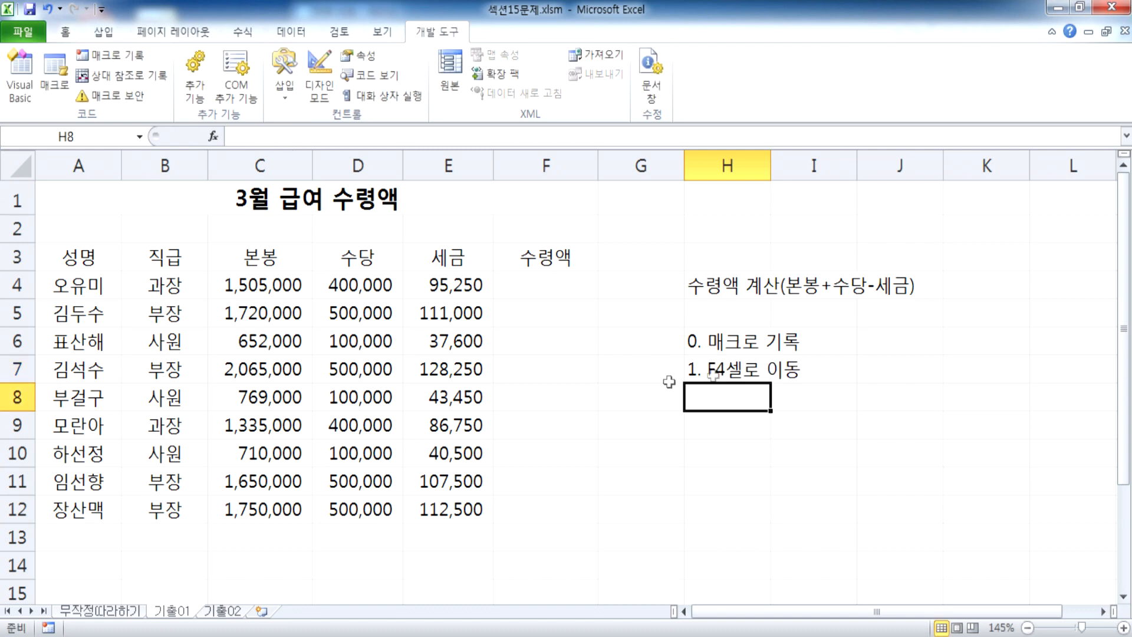
Step: Point out the first 수령액 cell F4 and add the outline line "2. 수령액 계산" in H8
left_click(534, 295)
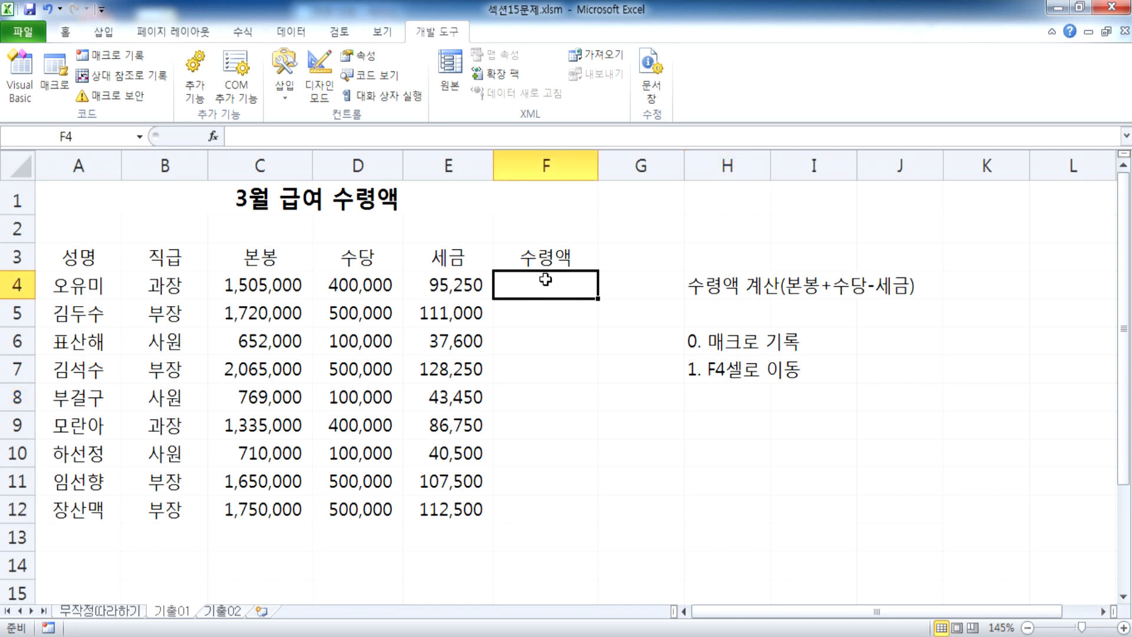
left_click(760, 396)
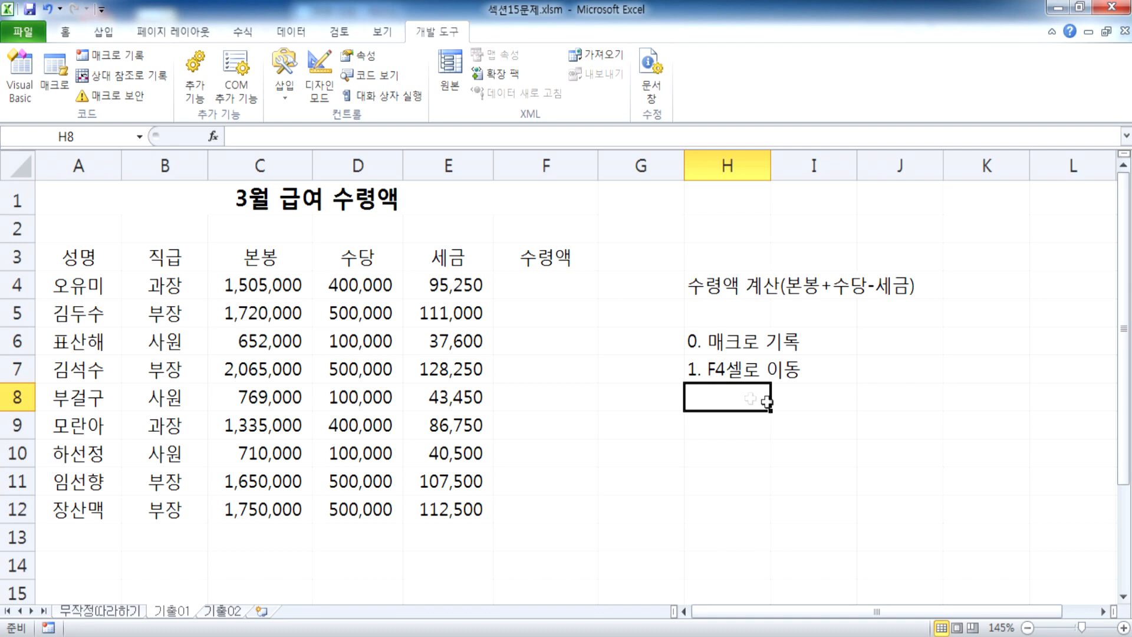
type("2. 수령")
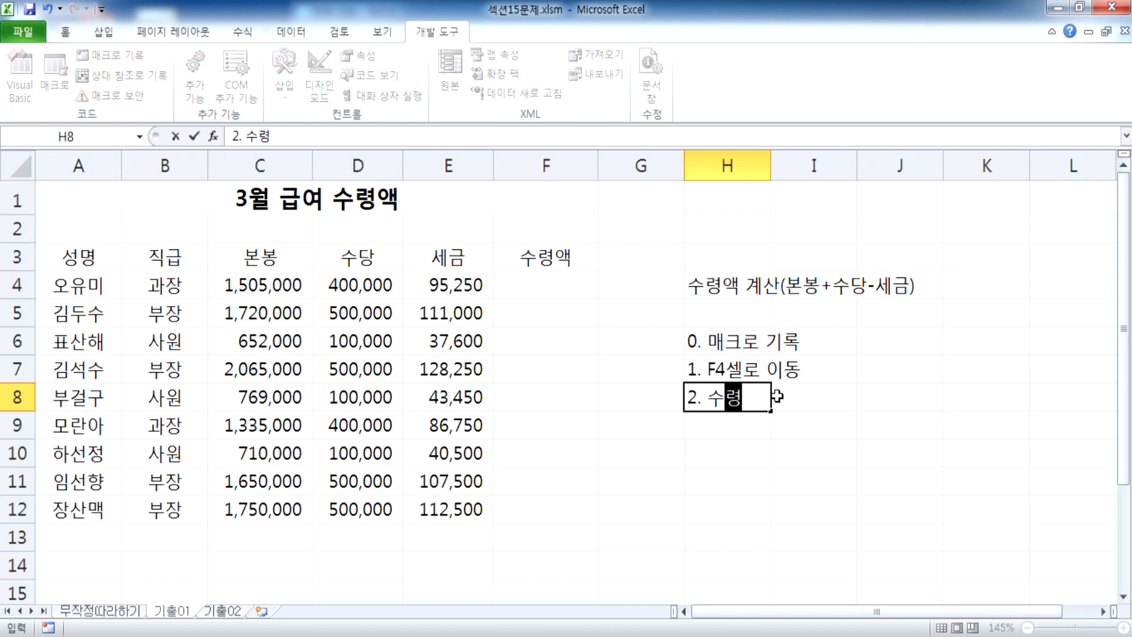
type("액 계산")
key("Return")
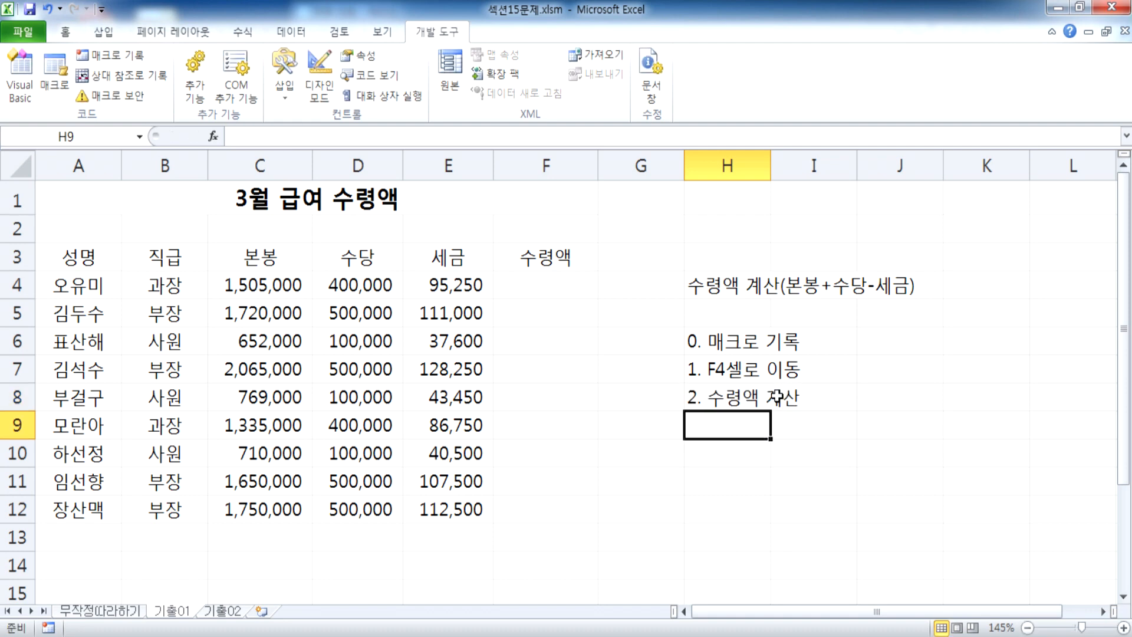
Step: Revisit the formula note in H4 and cell F4, and add the outline line "3. 자동채우기" in H9
left_click(714, 289)
left_click(558, 284)
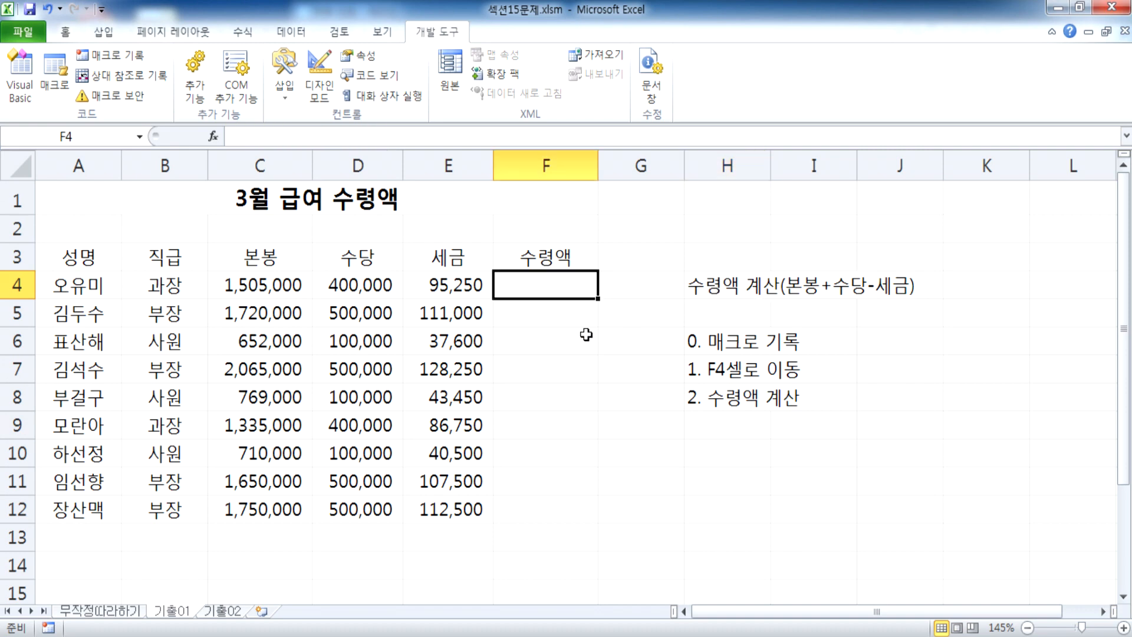
left_click(704, 422)
type("3. 자동채우기")
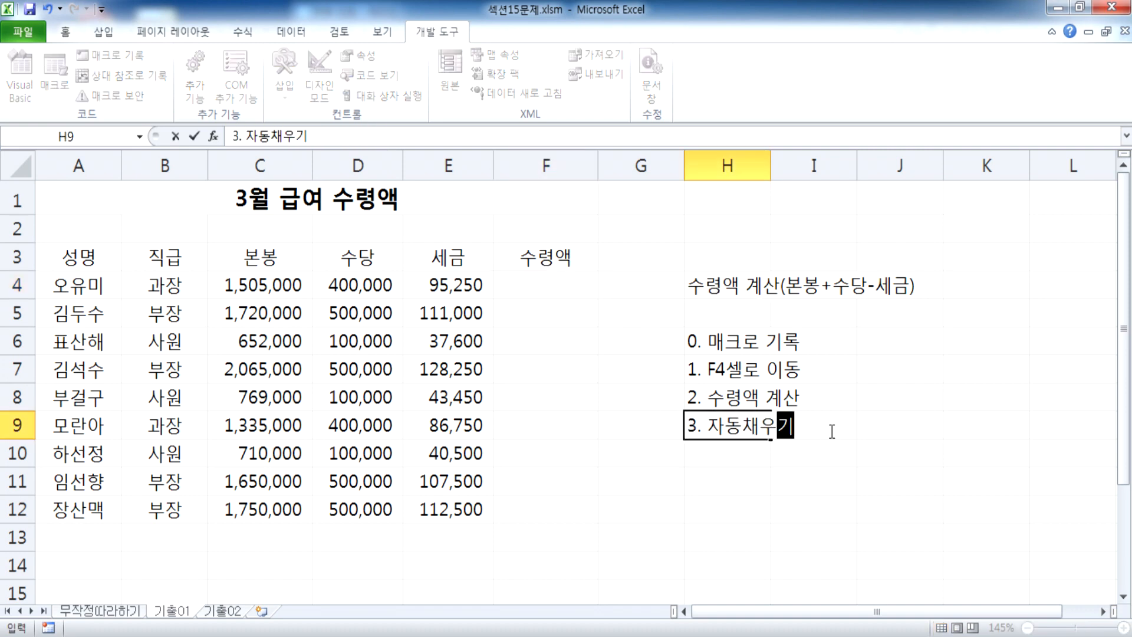
key("Return")
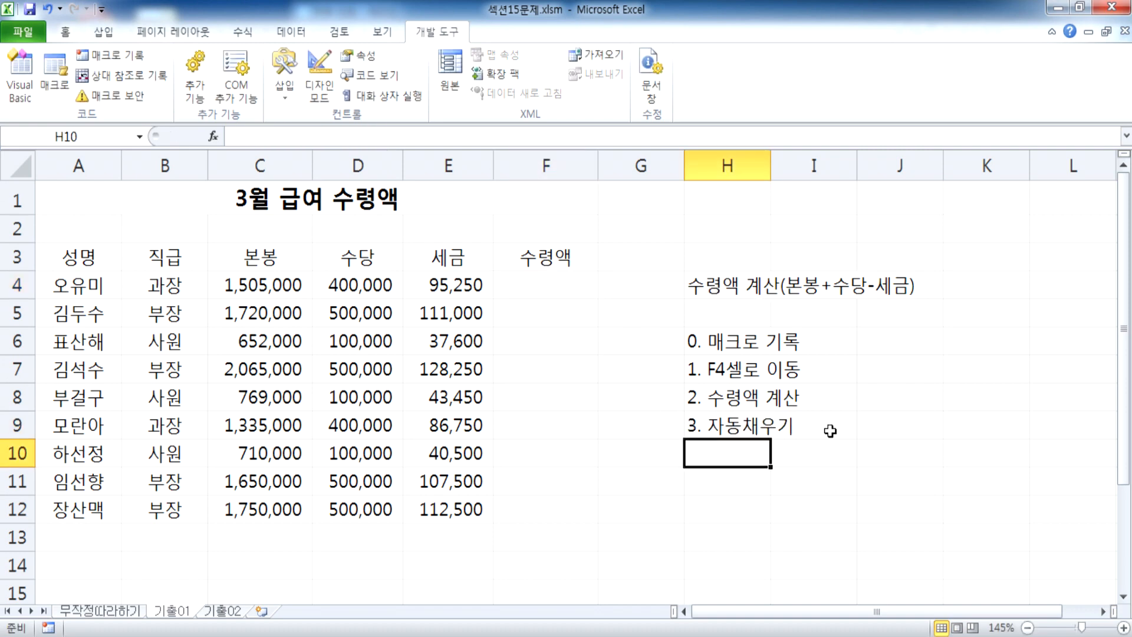
Step: Point out the first 수령액 cell F4 and add the outline line "4. 기록중지" in H10
left_click(556, 281)
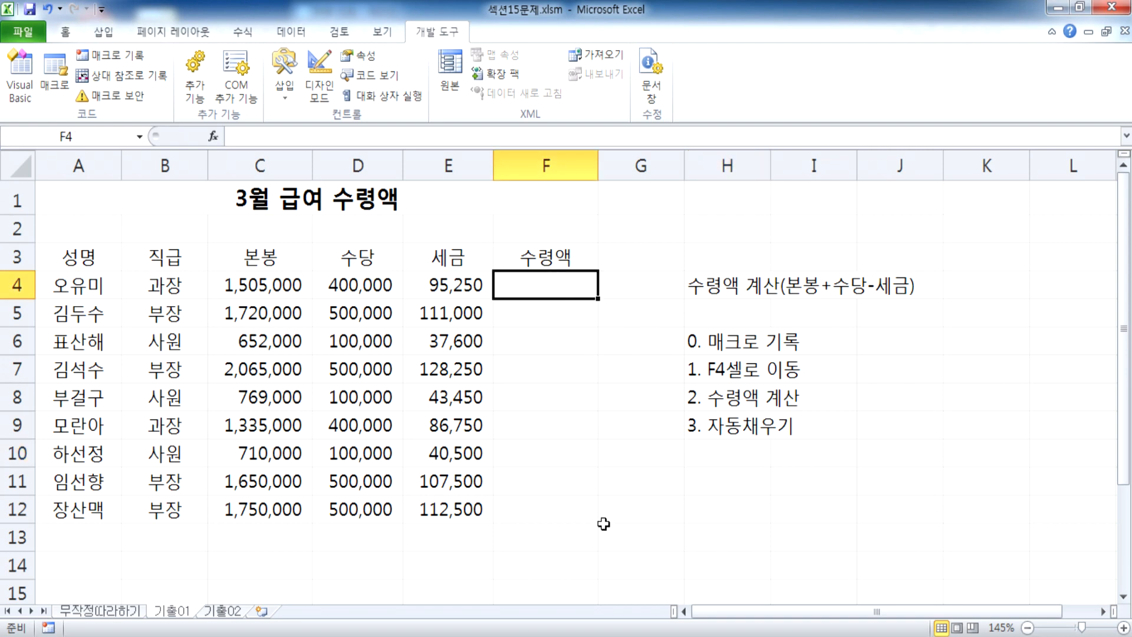
left_click(715, 452)
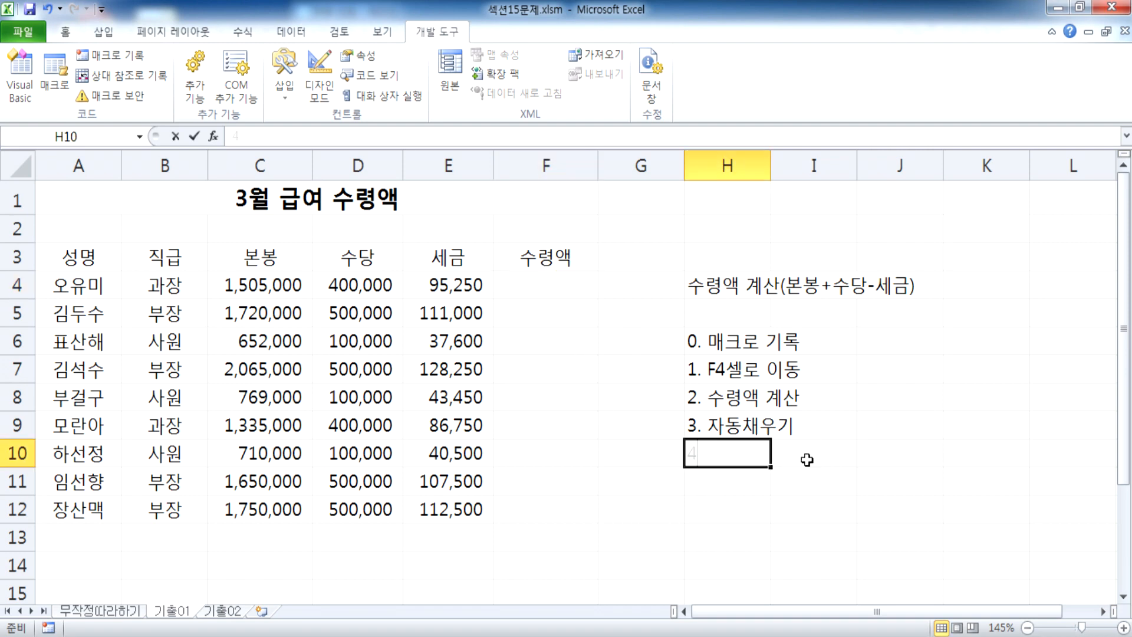
type("4. 기로")
type("ㄱ중지")
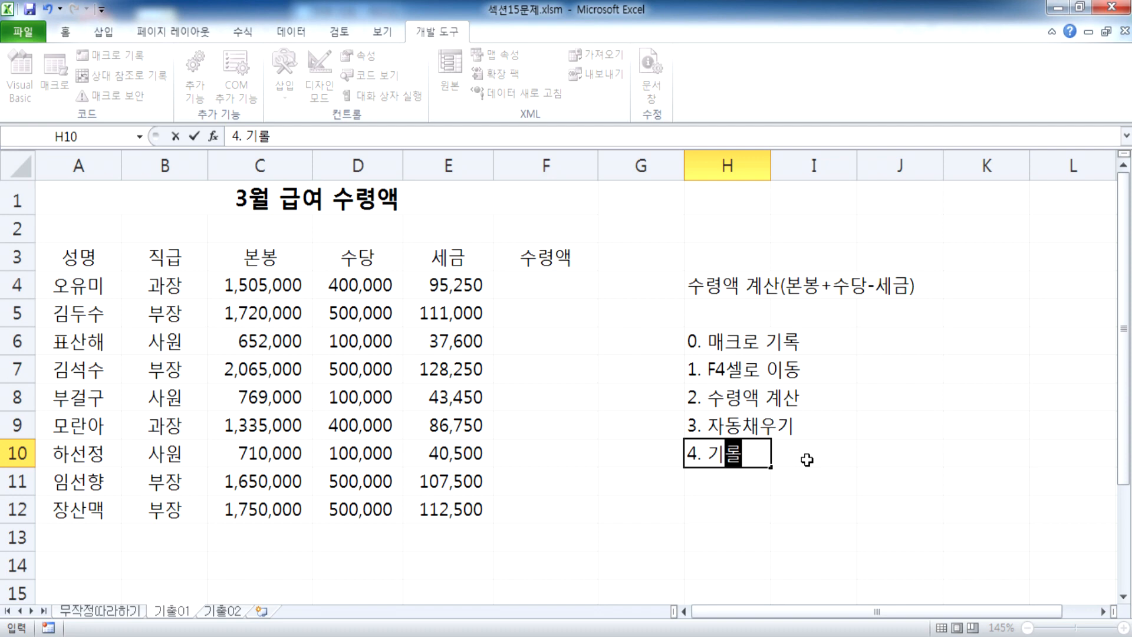
key("Return")
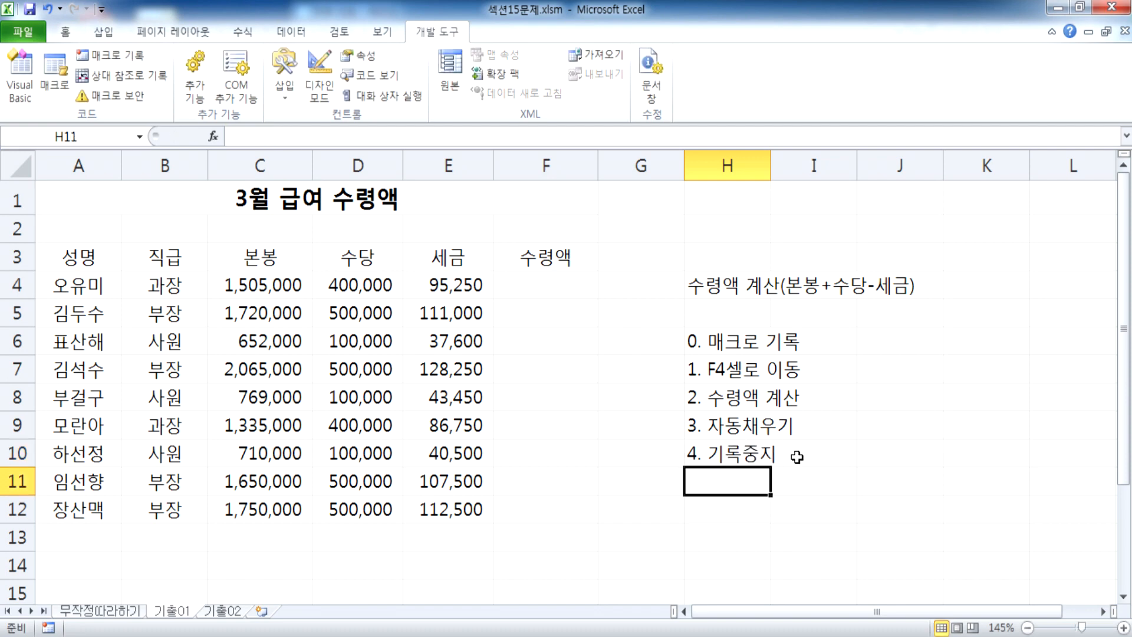
Step: Add the outline line "5. 도형/단추 > 매크로를 지정, 이름 입력" in H11
scroll(773, 457, "down", 1)
type("5. ")
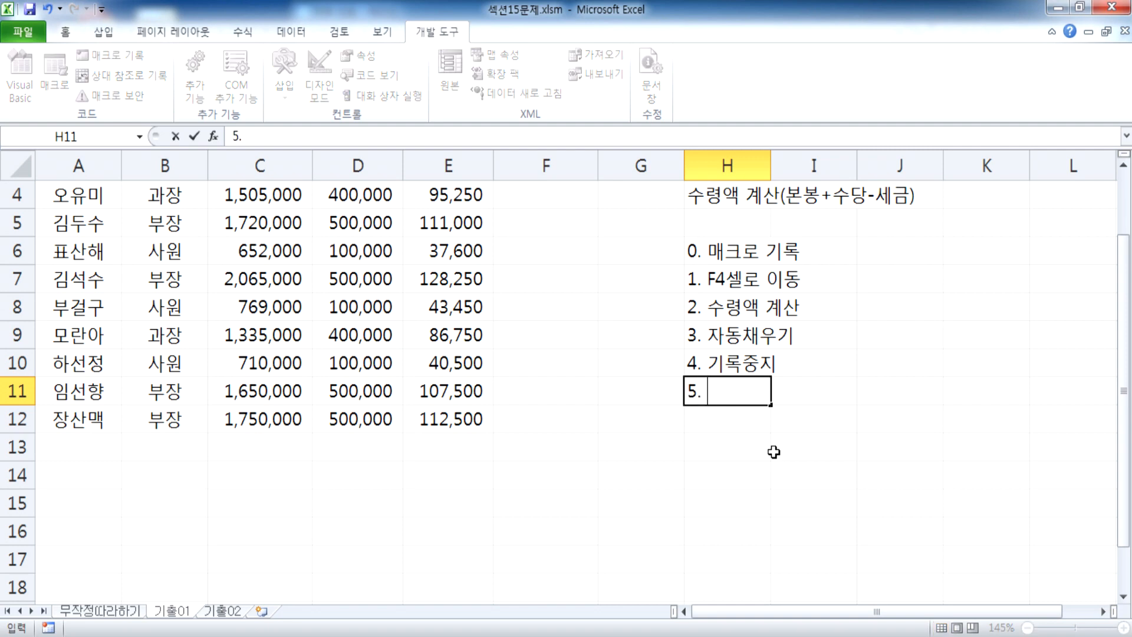
type("도형/단추 > 일")
key("BackSpace")
key("BackSpace")
key("BackSpace")
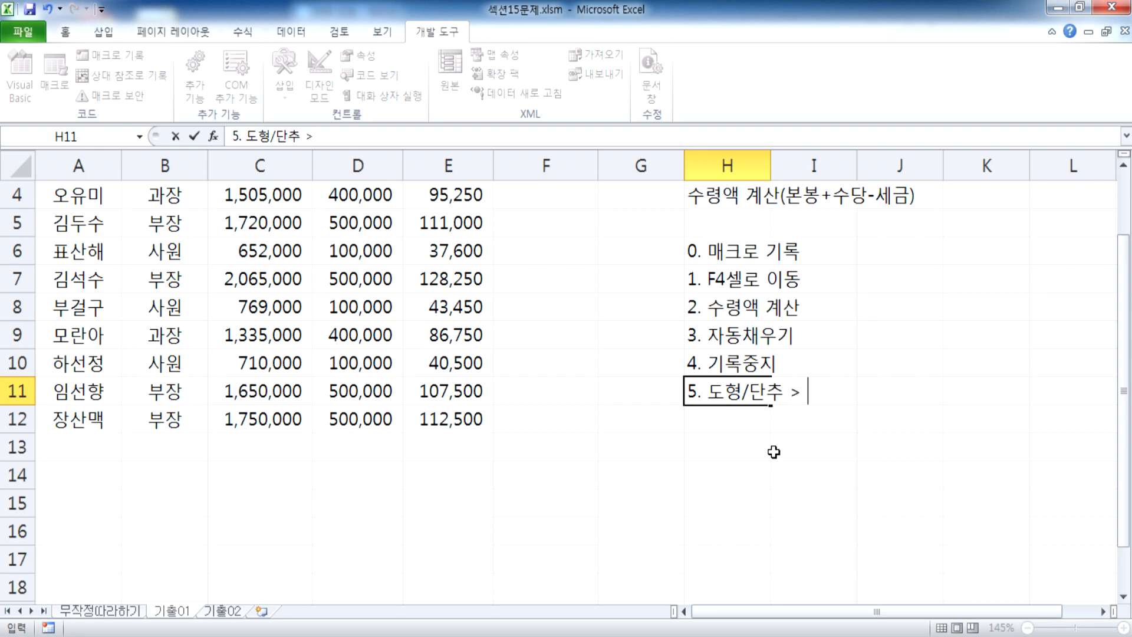
type("매크로를 지정")
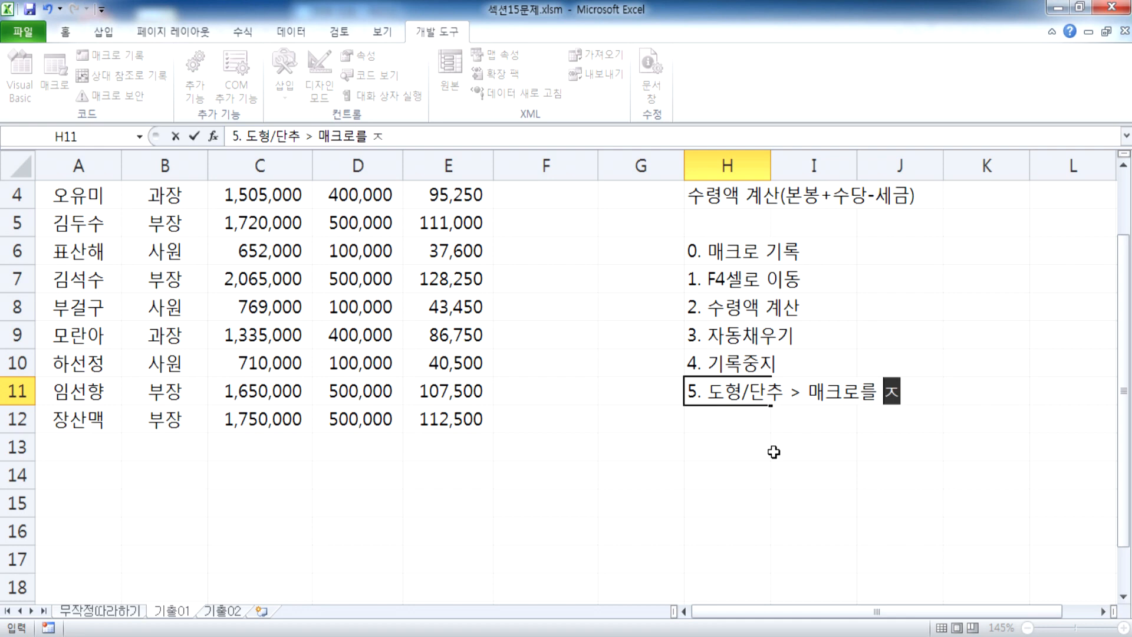
type(",")
type(" 이름 ㅇ")
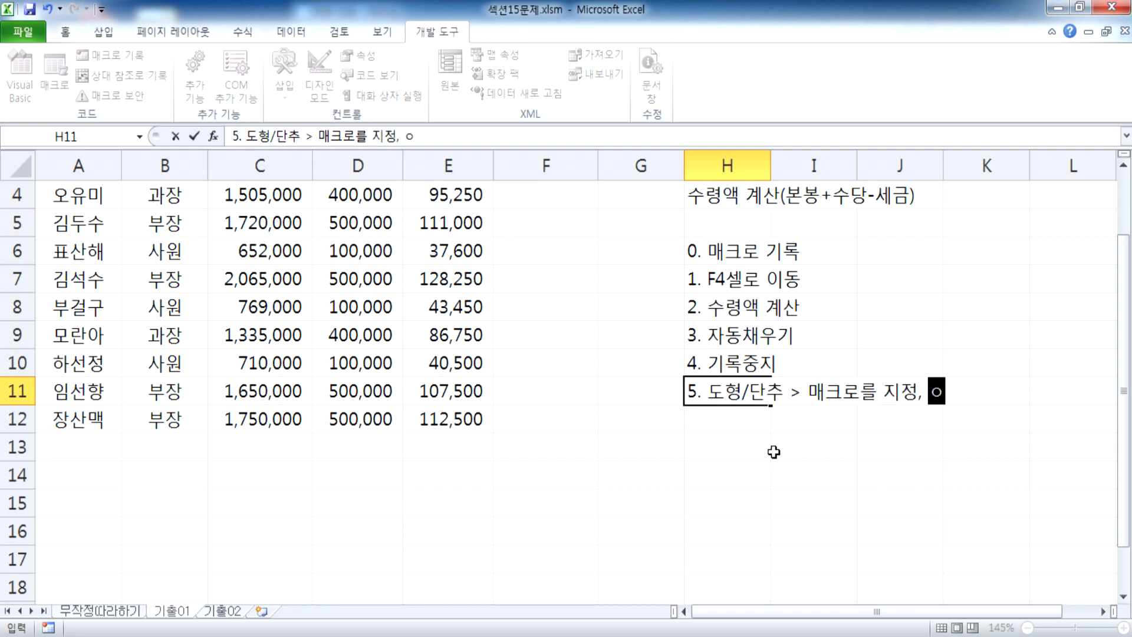
type("입력")
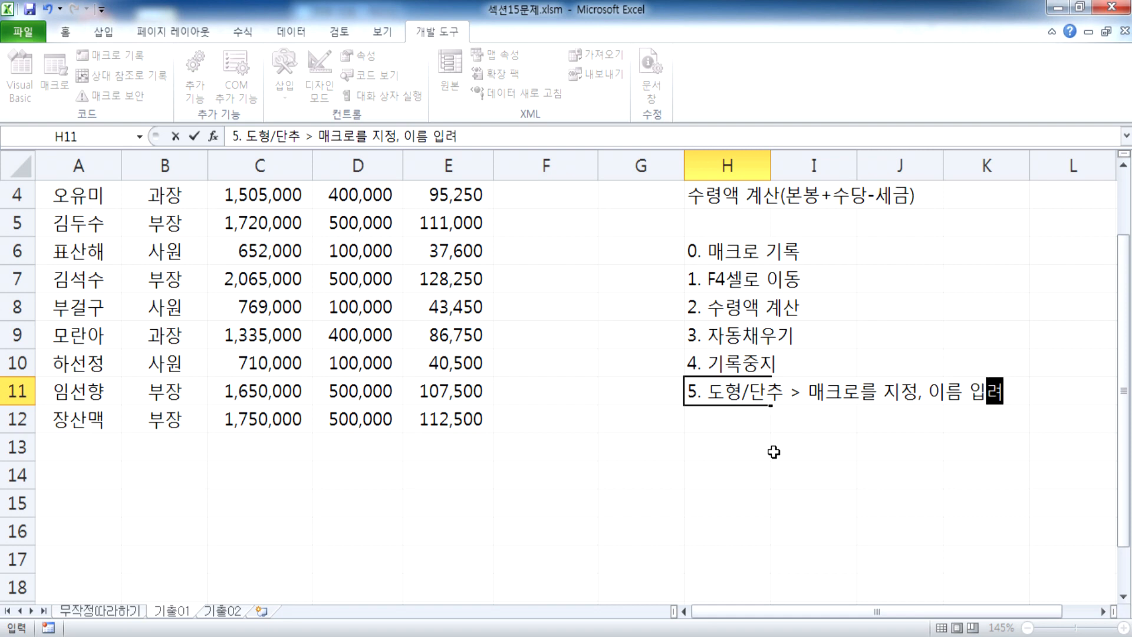
key("Return")
scroll(737, 407, "up", 1)
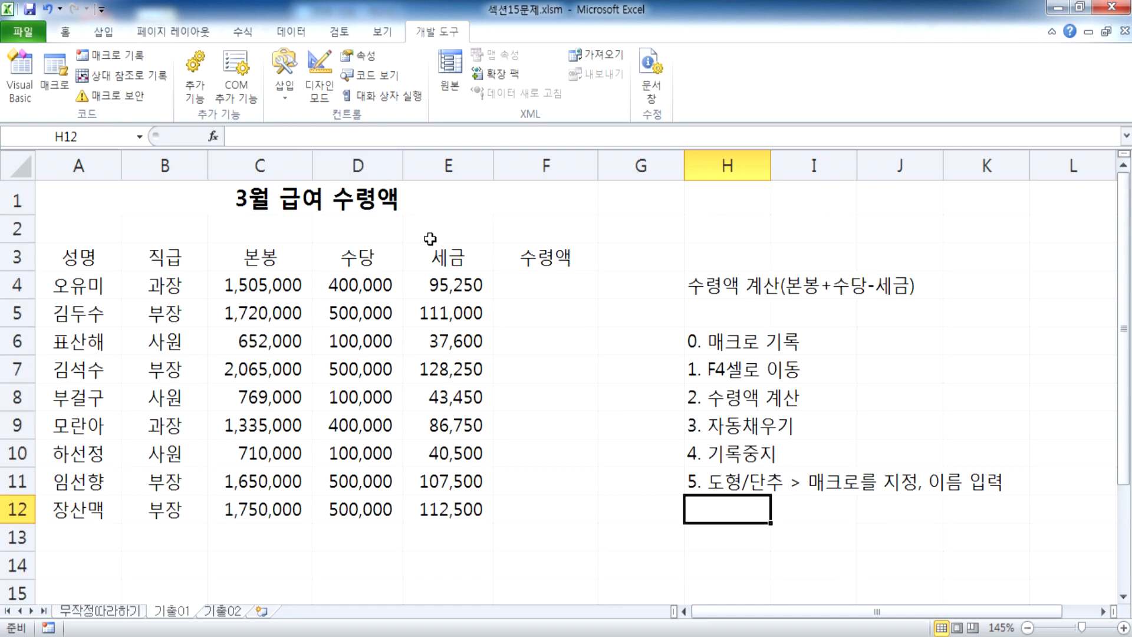
Step: With H4 selected, start recording a macro named 수령액, stored in the current workbook (현재 통합 문서)
scroll(466, 270, "down", 1)
left_click(490, 268)
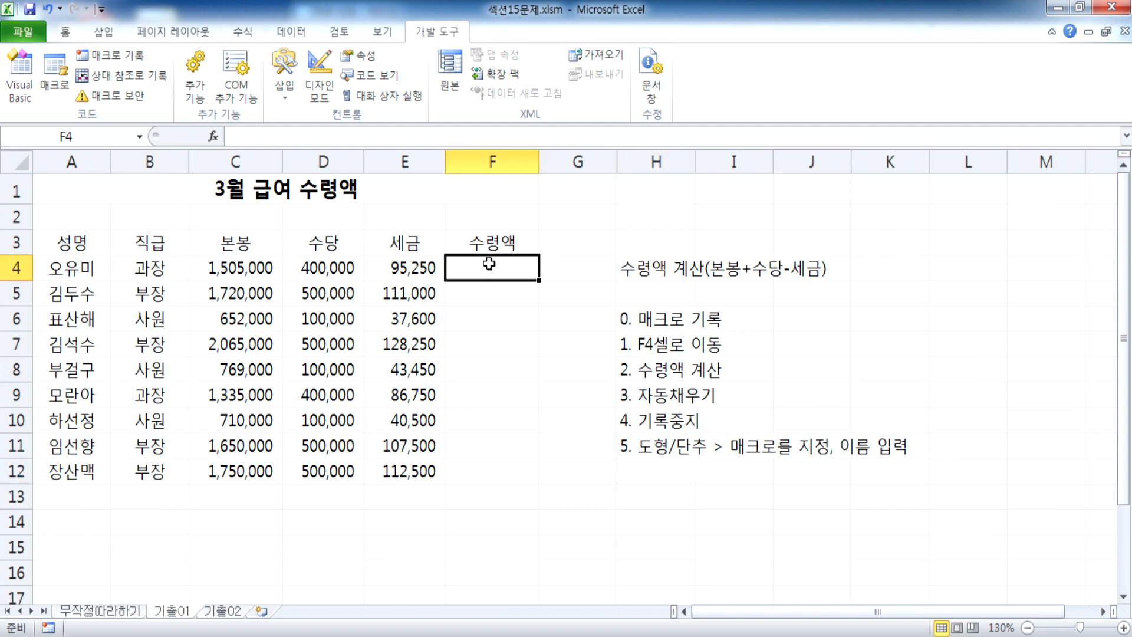
left_click(657, 268)
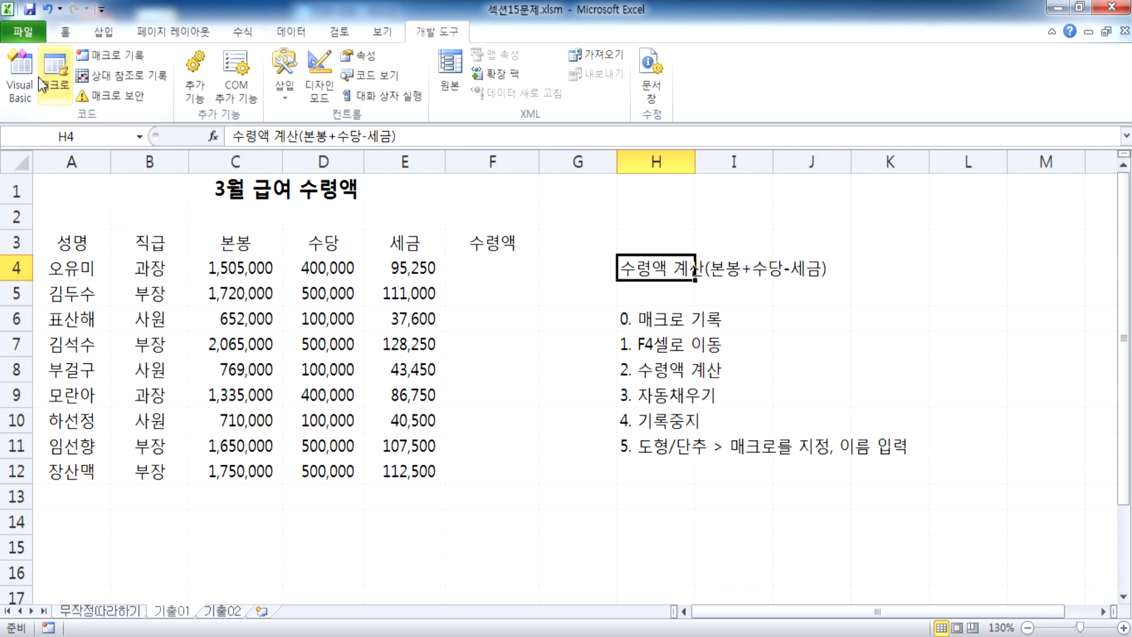
left_click(108, 59)
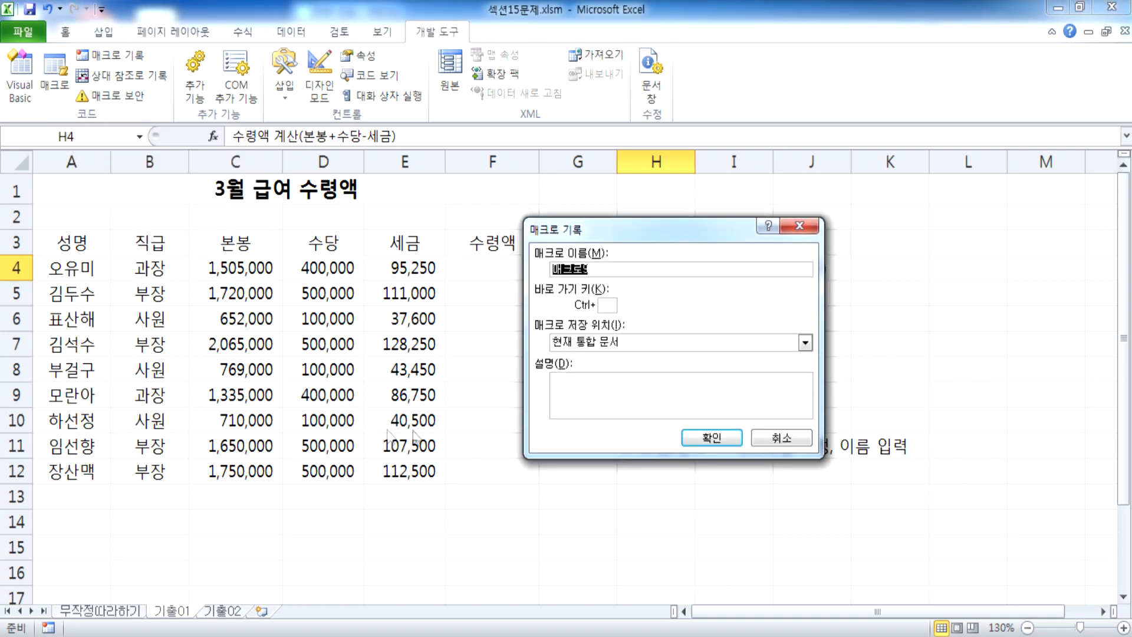
left_click_drag(607, 206, 639, 177)
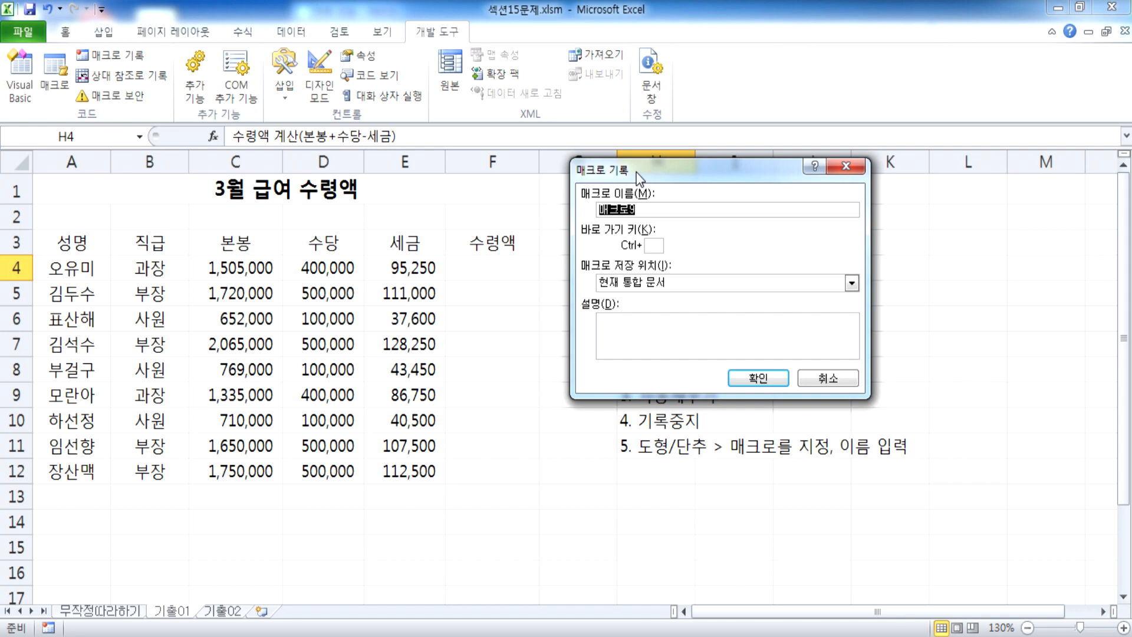
type("수령ㅇ")
left_click(737, 381)
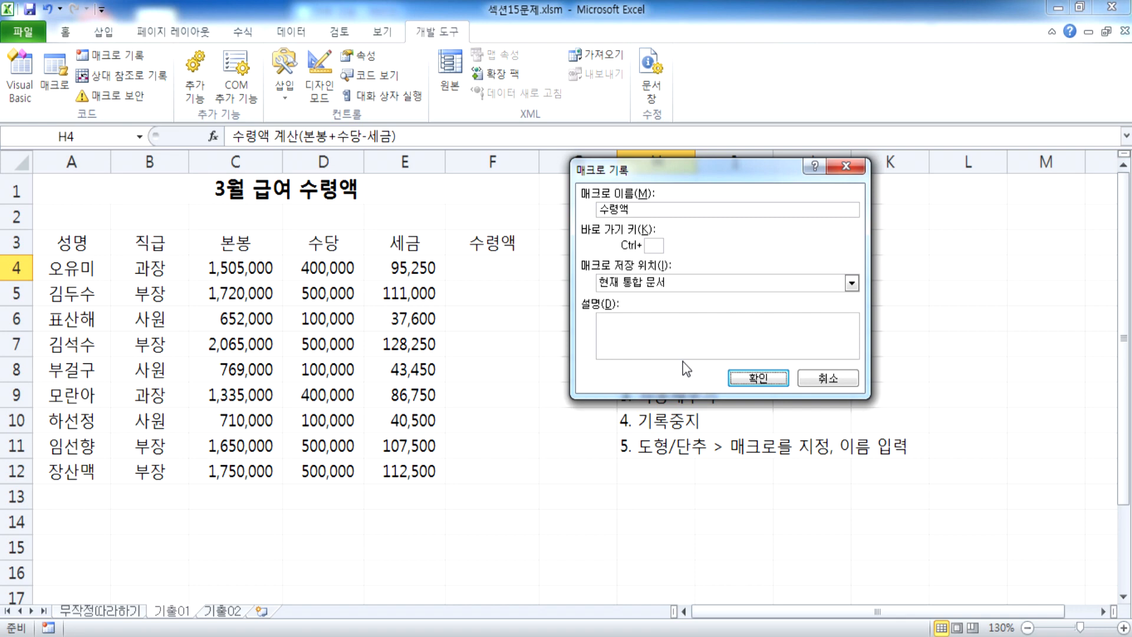
left_click(758, 378)
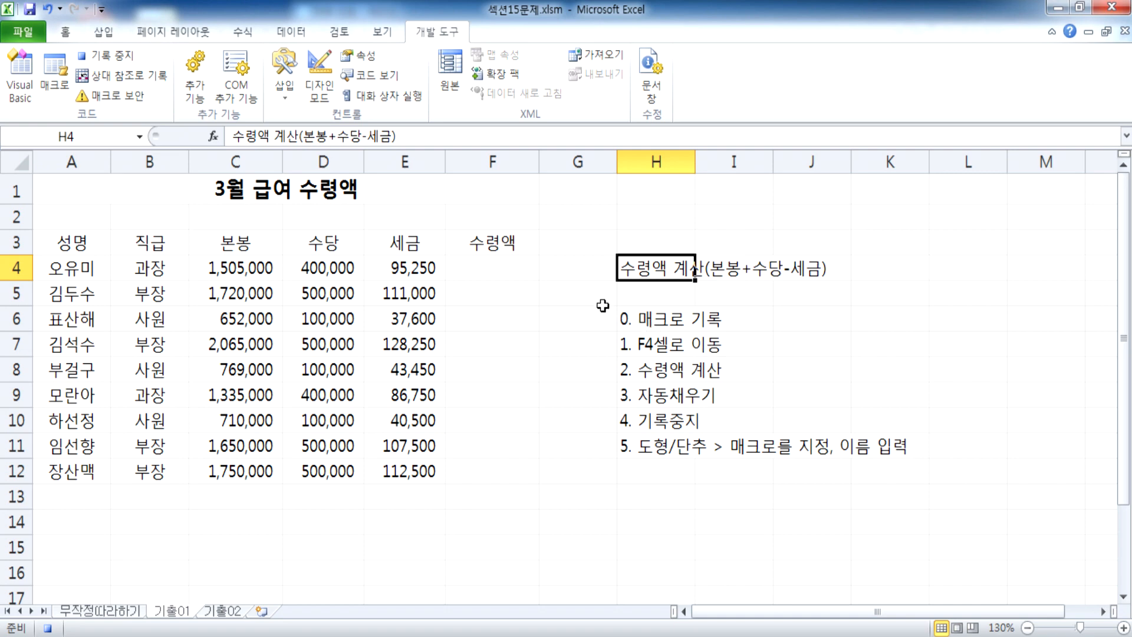
Step: Enter the formula =C4+D4-E4 in cell F4 to calculate the first 수령액
left_click(504, 269)
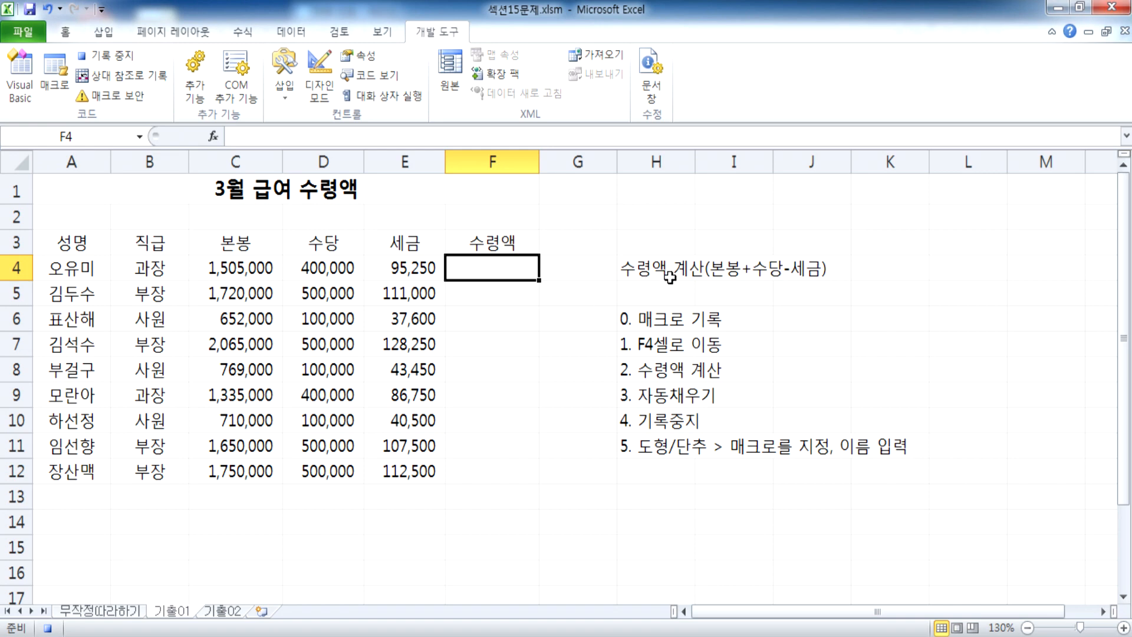
type("=")
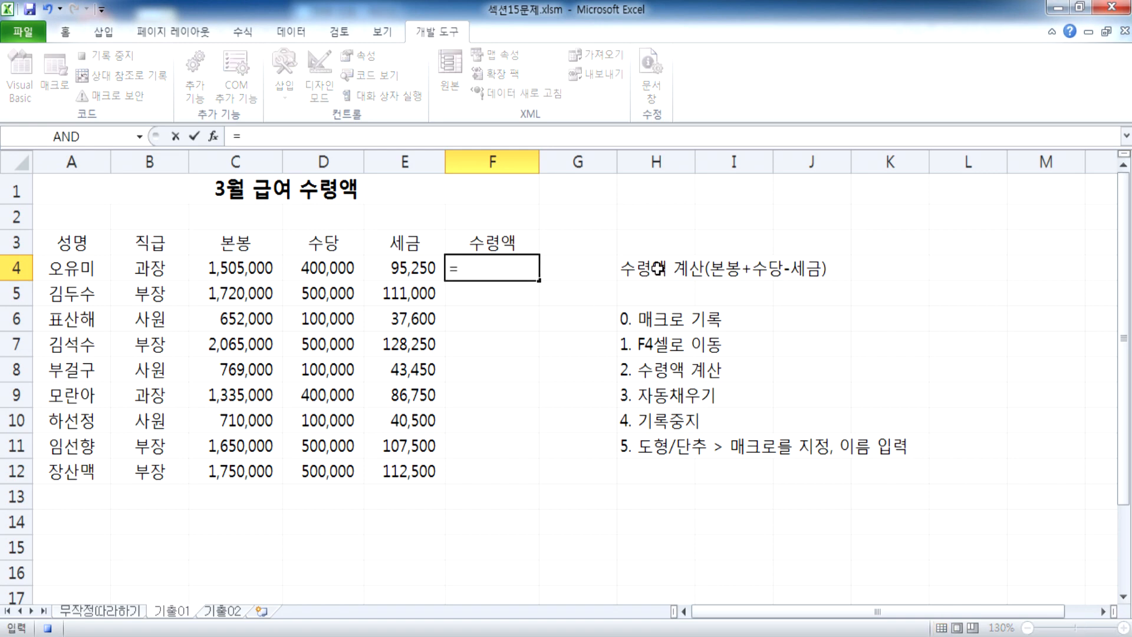
left_click(229, 271)
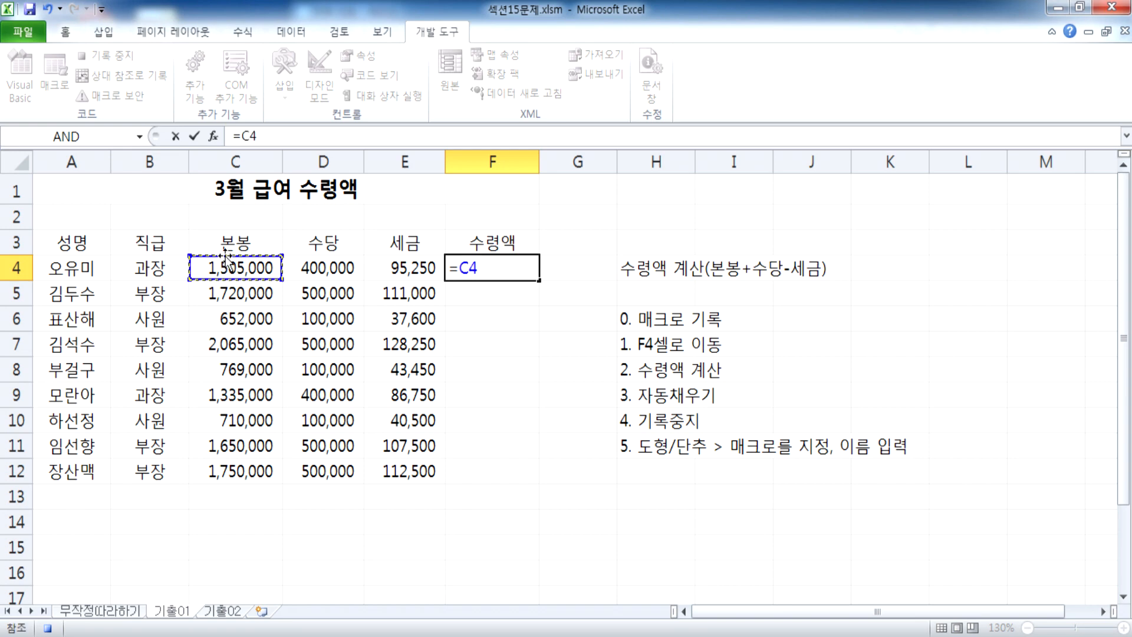
type("+")
left_click(319, 263)
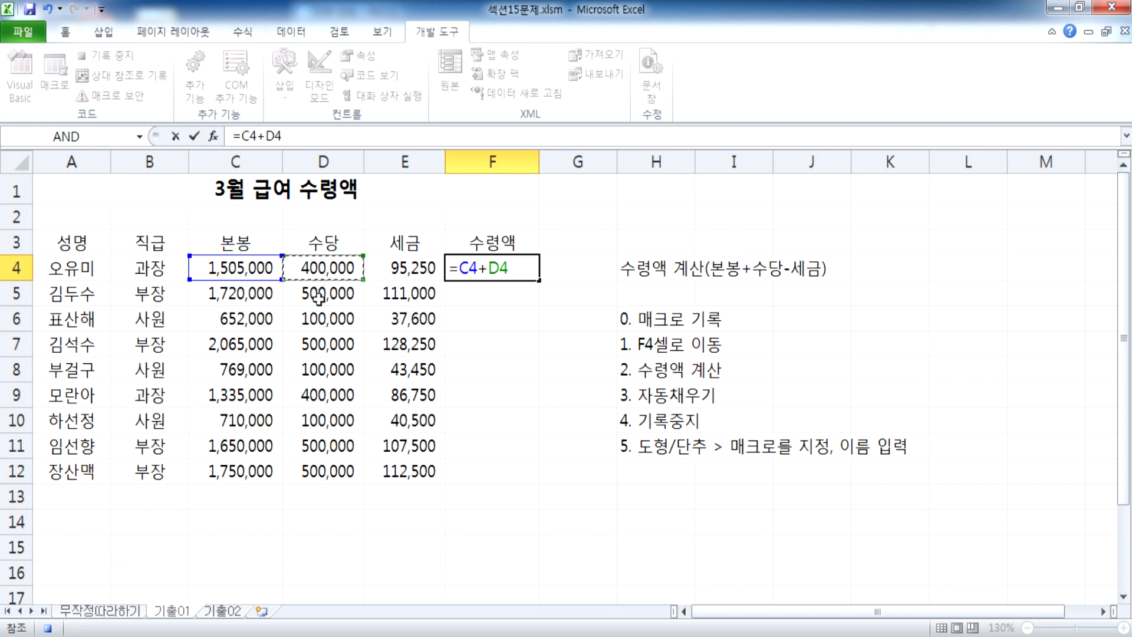
type("-")
left_click(392, 268)
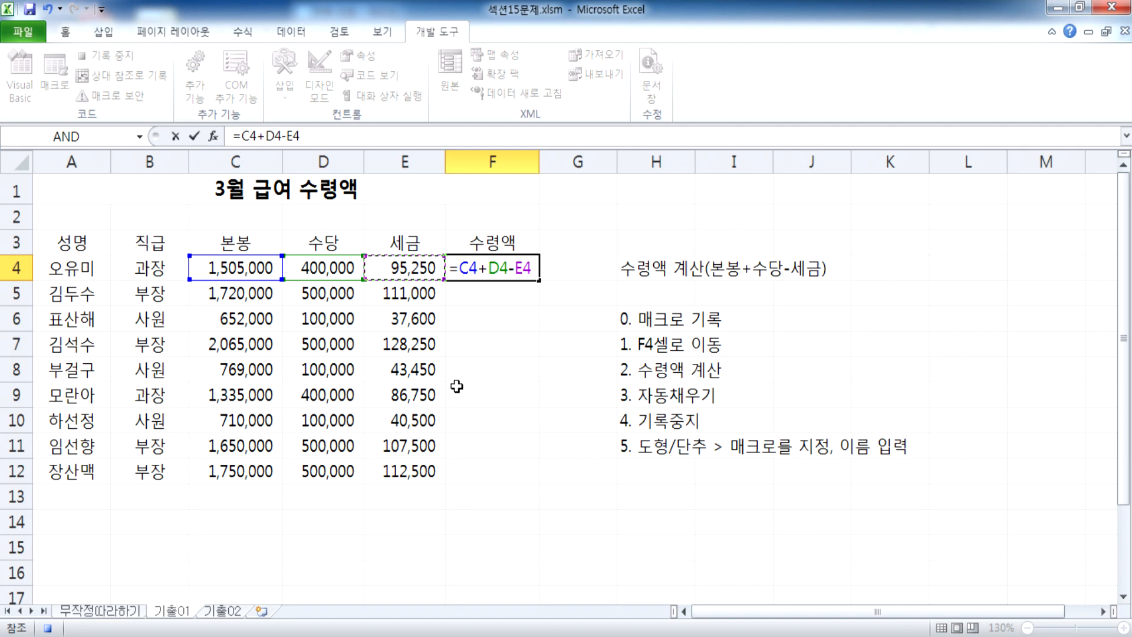
key("Return")
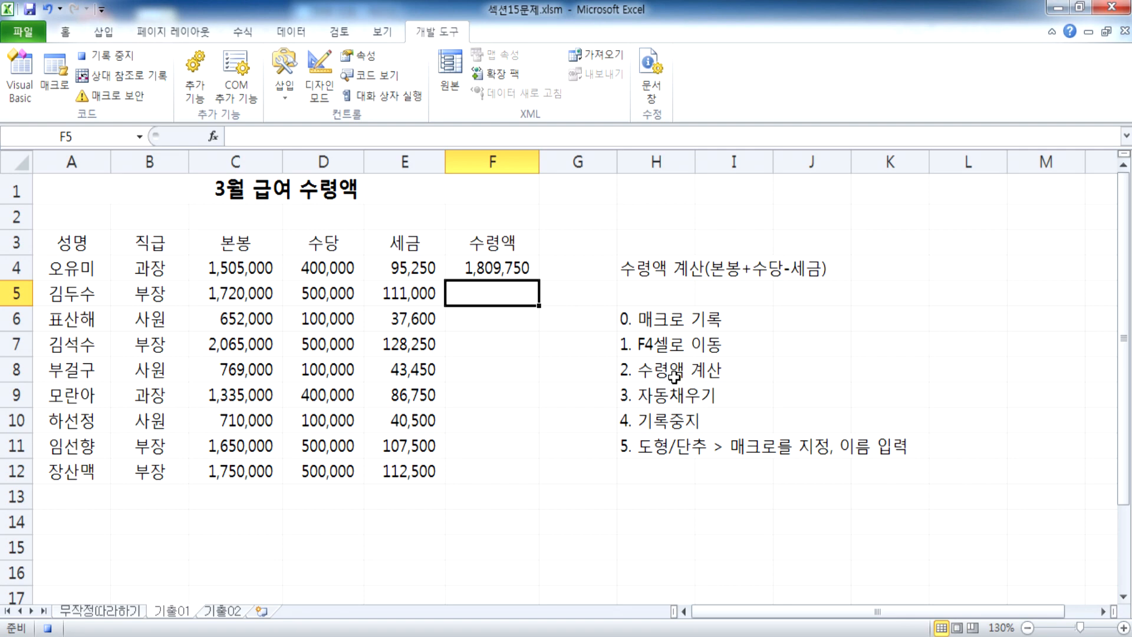
Step: AutoFill the F4 formula down to F12, select F13 and stop the macro recording
left_click(511, 269)
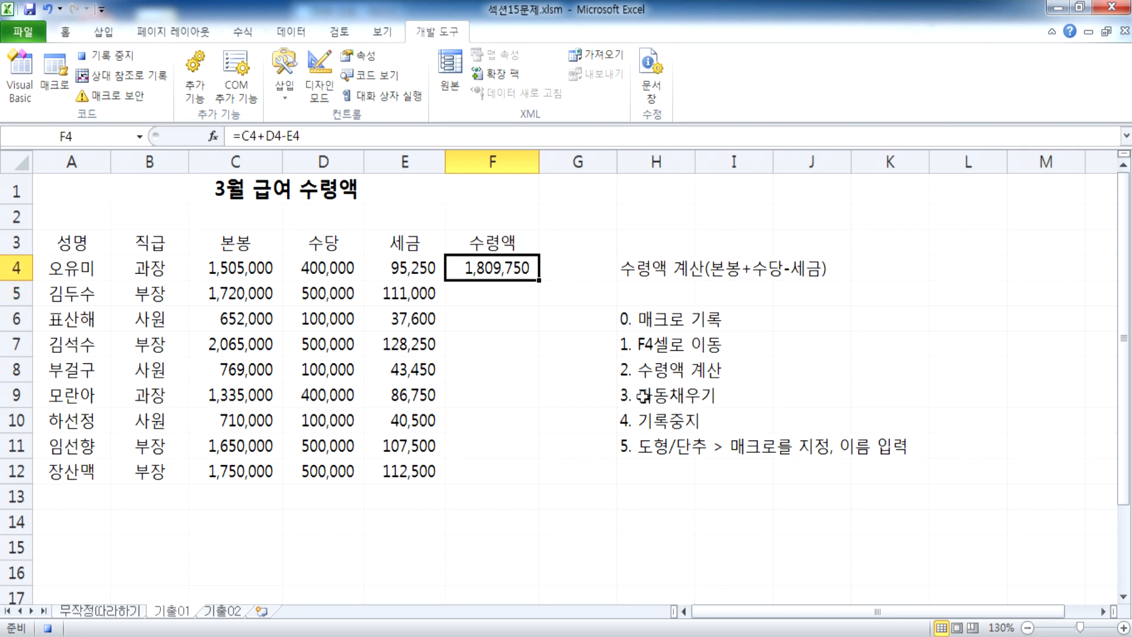
left_click_drag(539, 281, 535, 479)
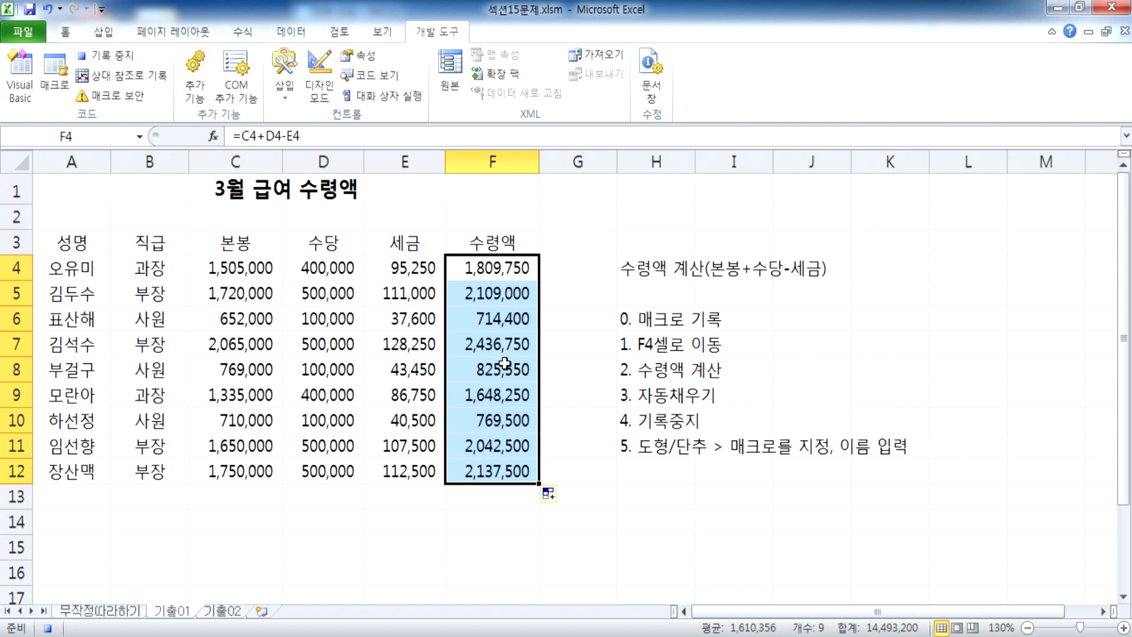
left_click(474, 504)
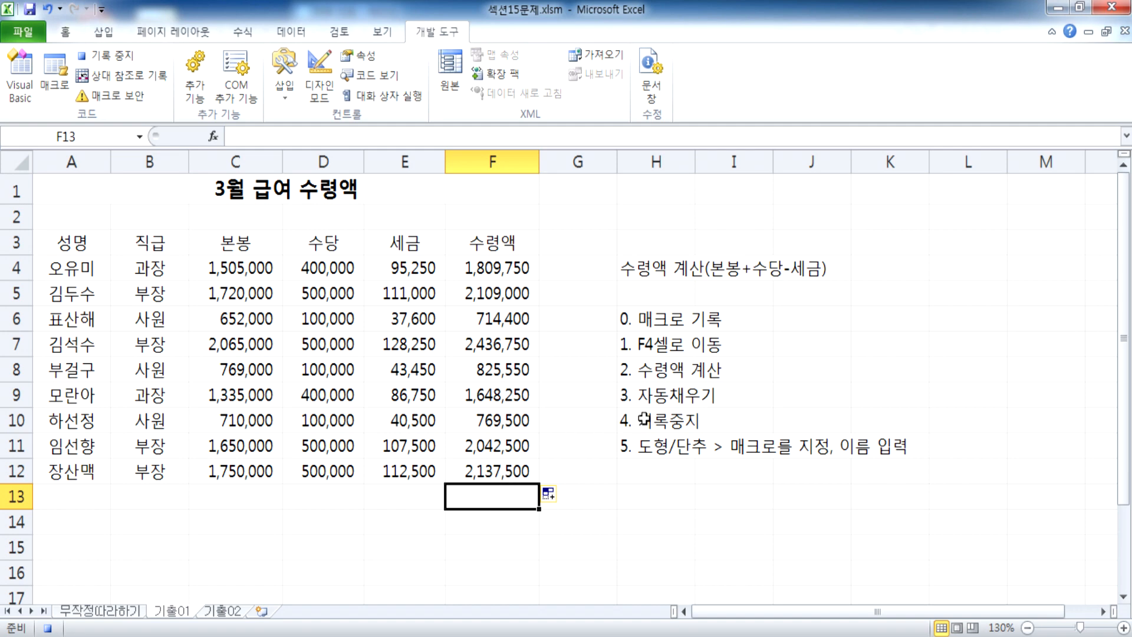
left_click(112, 55)
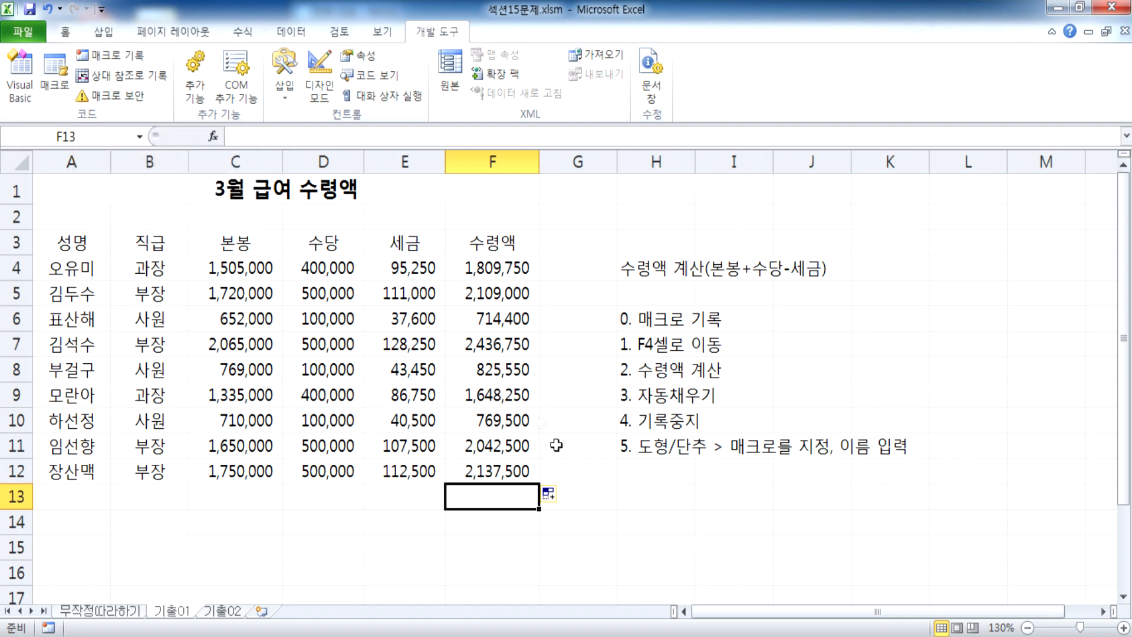
Step: Clear the 수령액 results in F4:F12 and run the 수령액 macro to test it
left_click_drag(480, 272, 508, 470)
key("Delete")
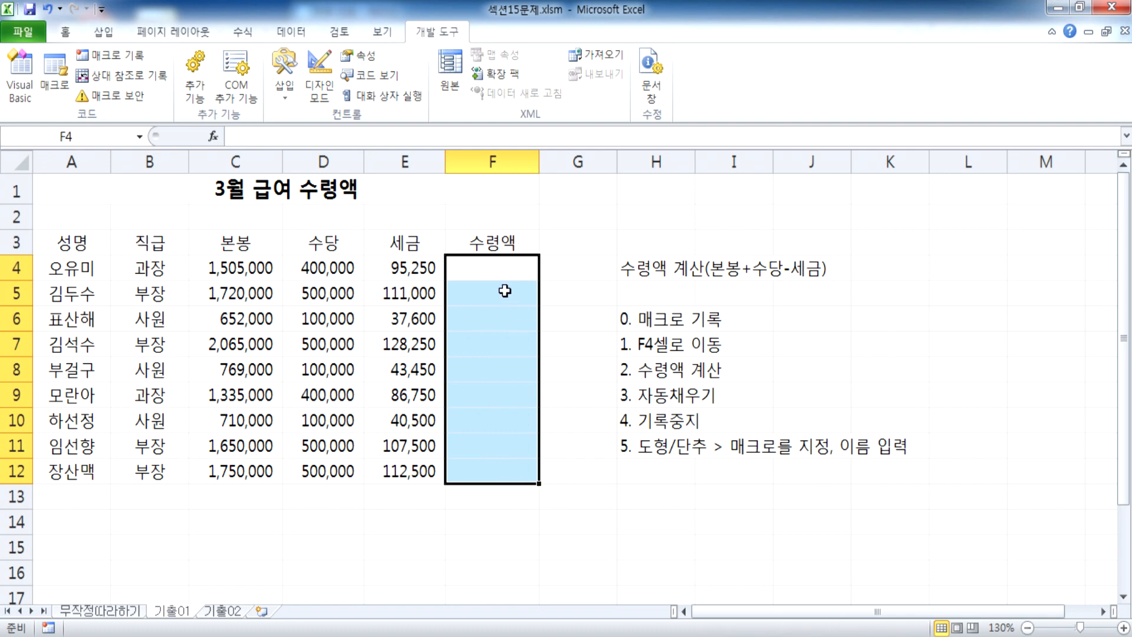
left_click(582, 269)
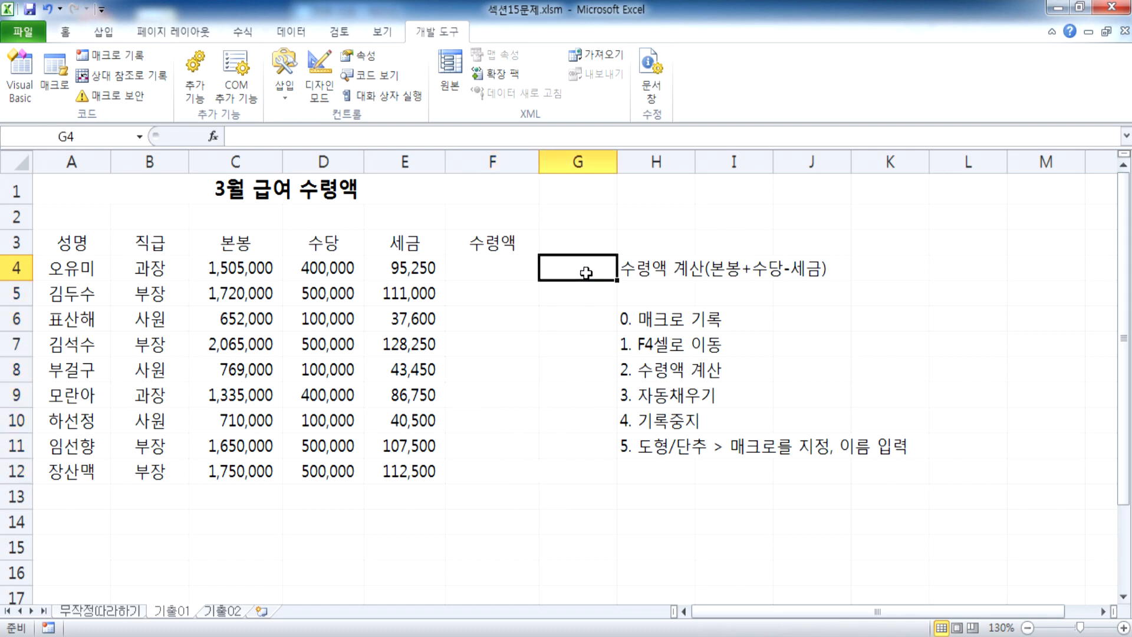
left_click(48, 81)
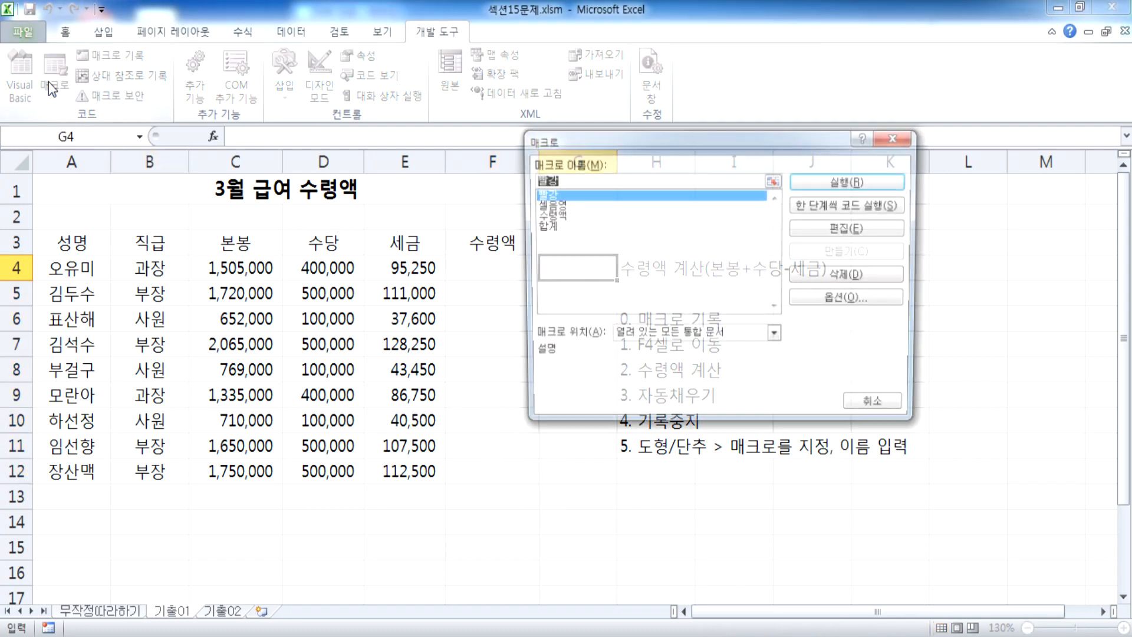
left_click(549, 216)
left_click(834, 184)
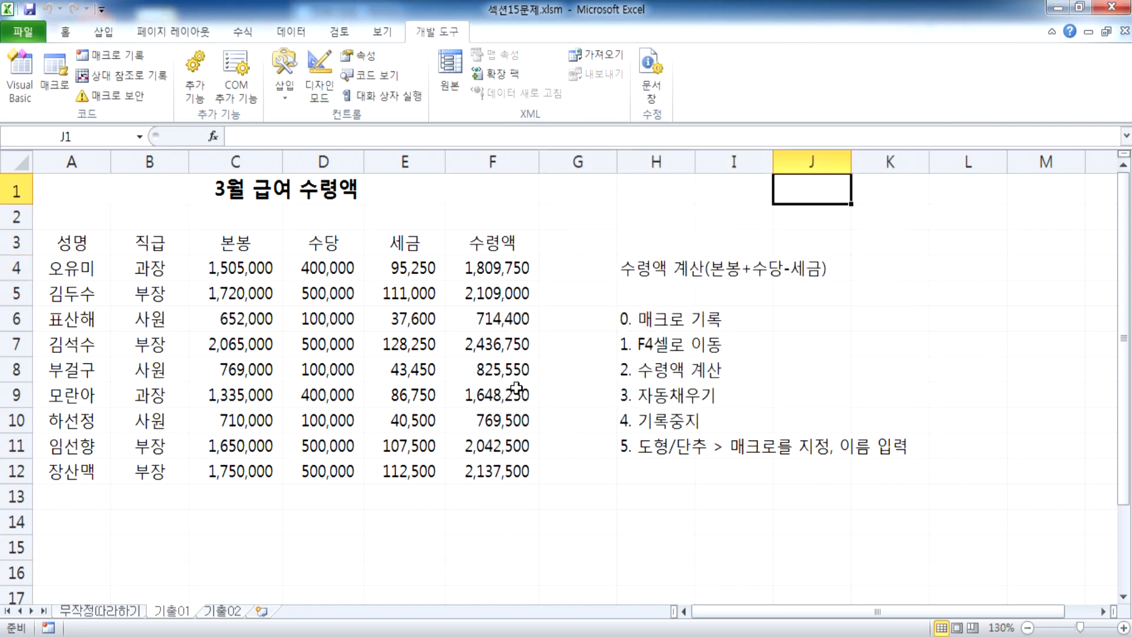
Step: Empty F4:F12 again and rerun the 수령액 macro with cell H13 selected
left_click_drag(509, 269, 513, 471)
key("Delete")
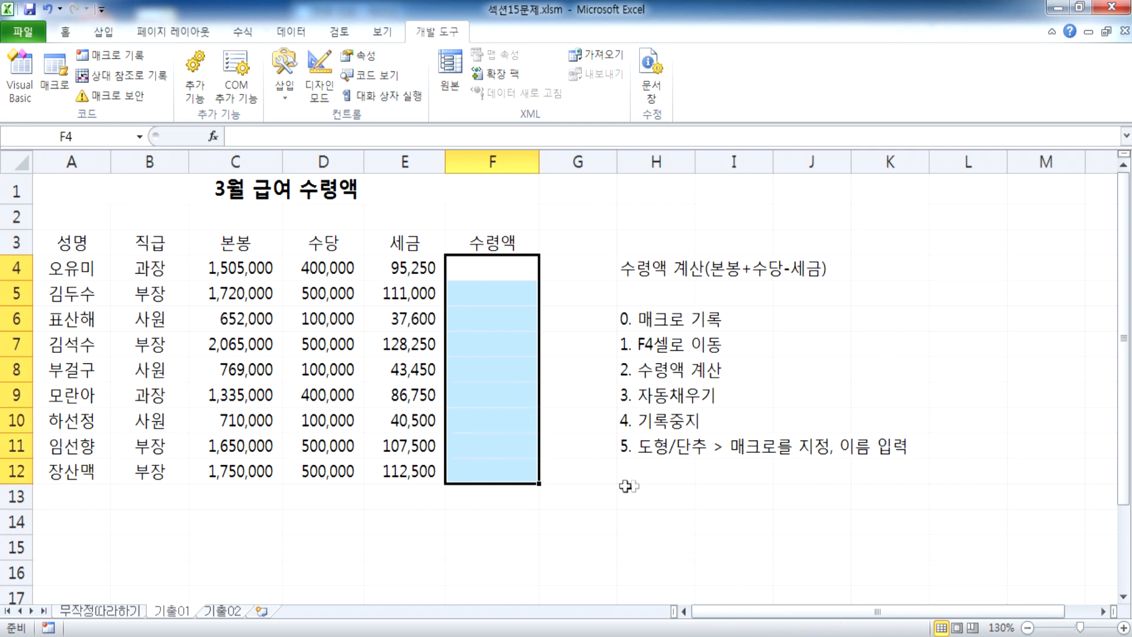
left_click(644, 487)
left_click(50, 85)
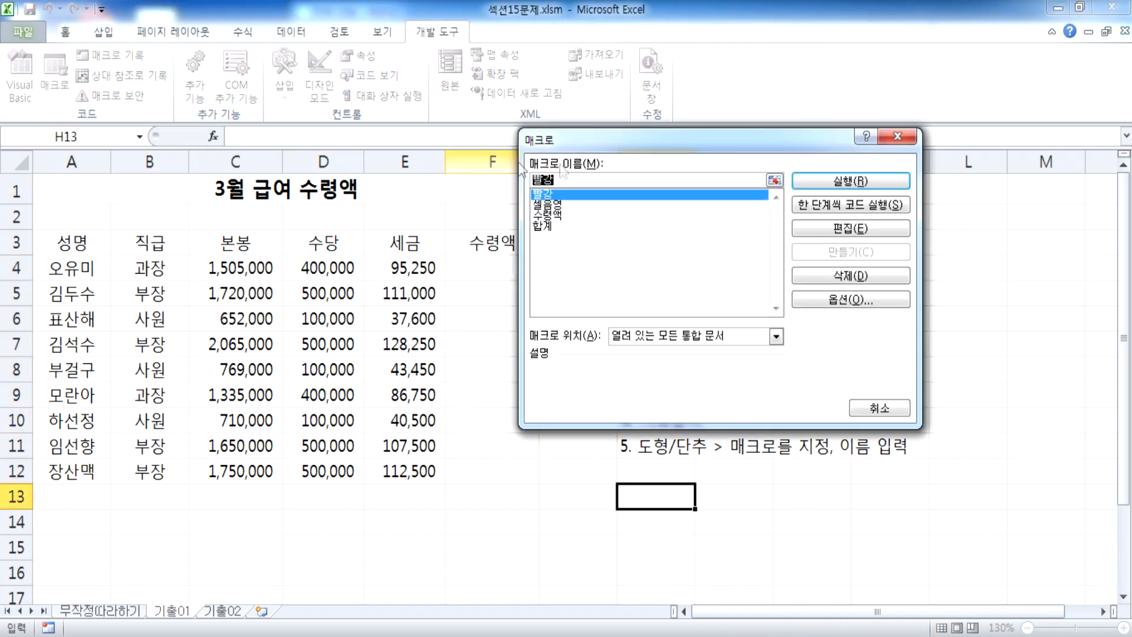
left_click(561, 214)
key("Return")
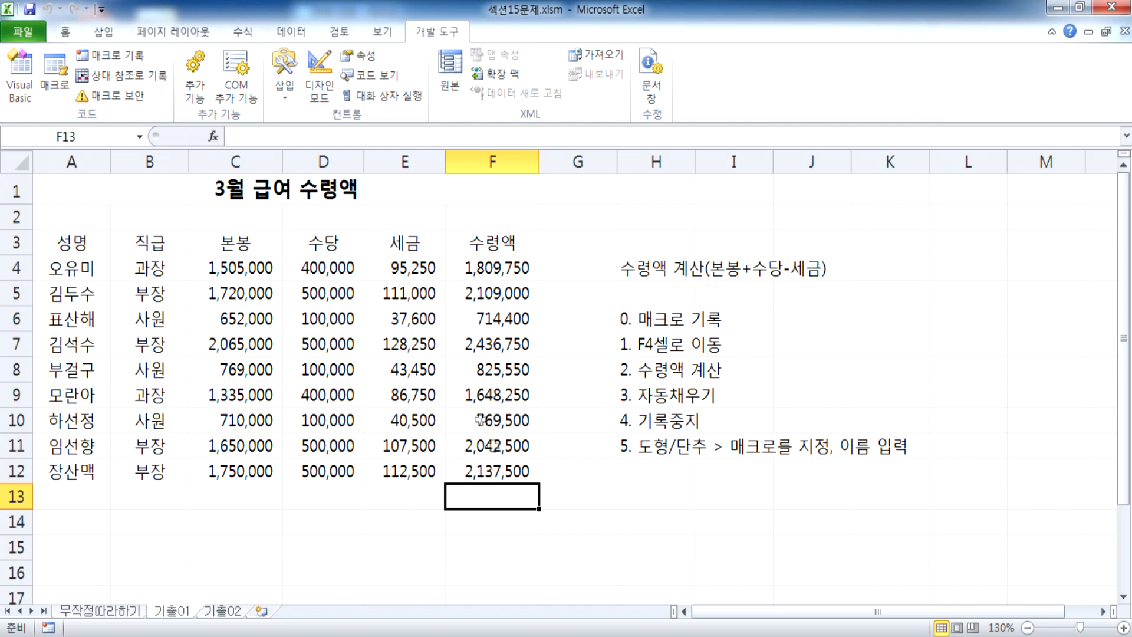
Step: Delete the calculated values in F4:F12 and select cell H3
left_click_drag(480, 277, 485, 476)
key("Delete")
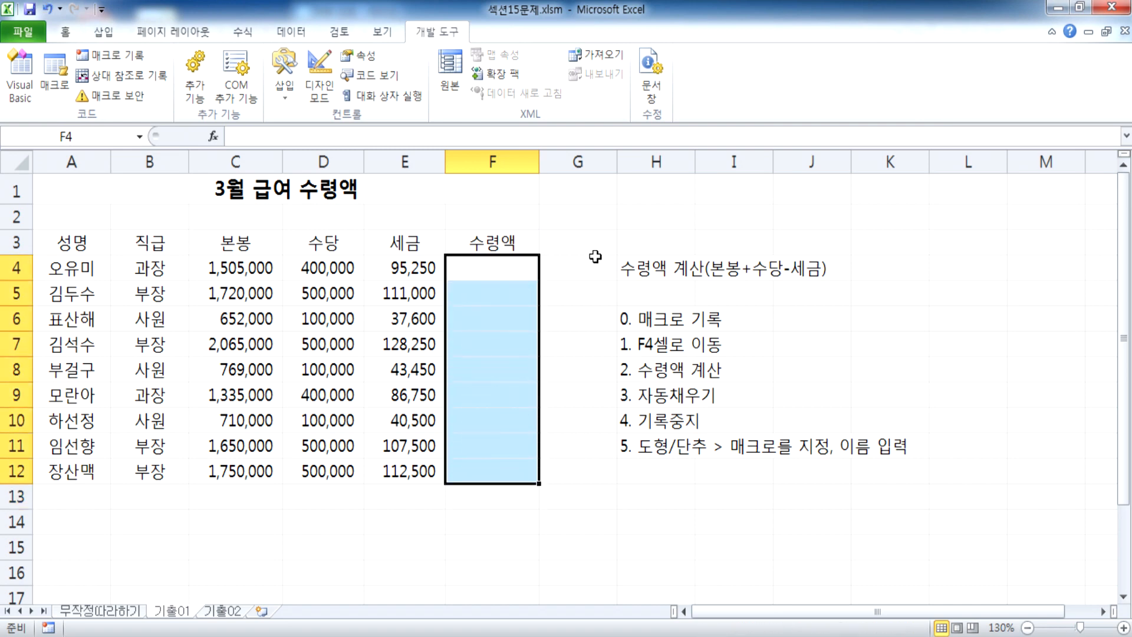
left_click(655, 241)
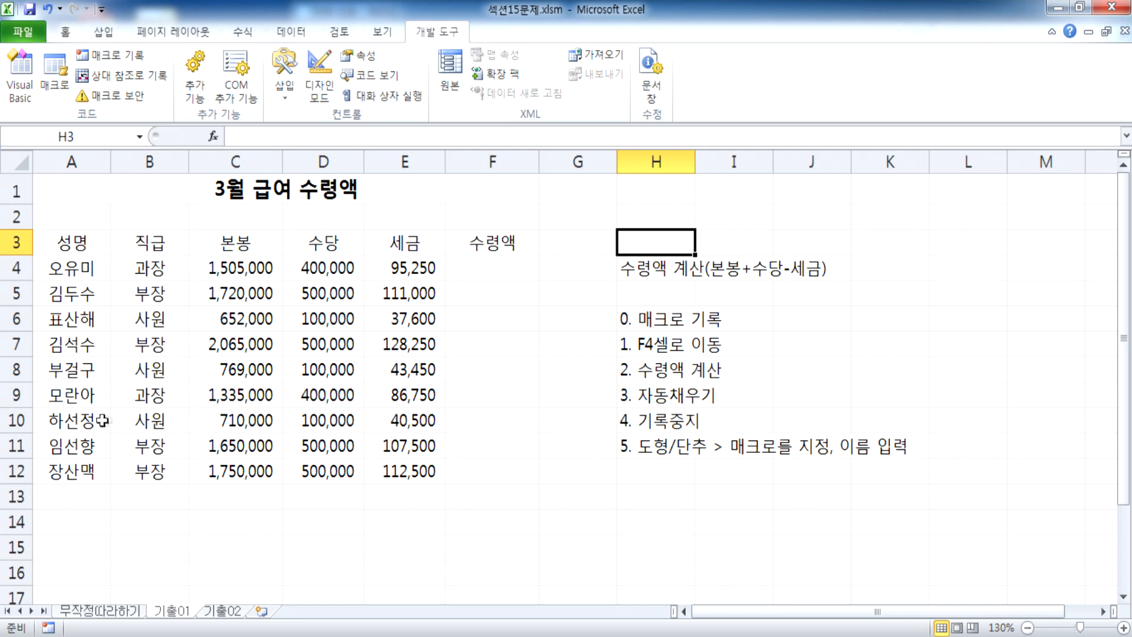
Step: Draw a form-control button over cells B14:B15 and choose the 수령액 macro to assign to it
scroll(115, 401, "down", 2)
left_click(142, 358)
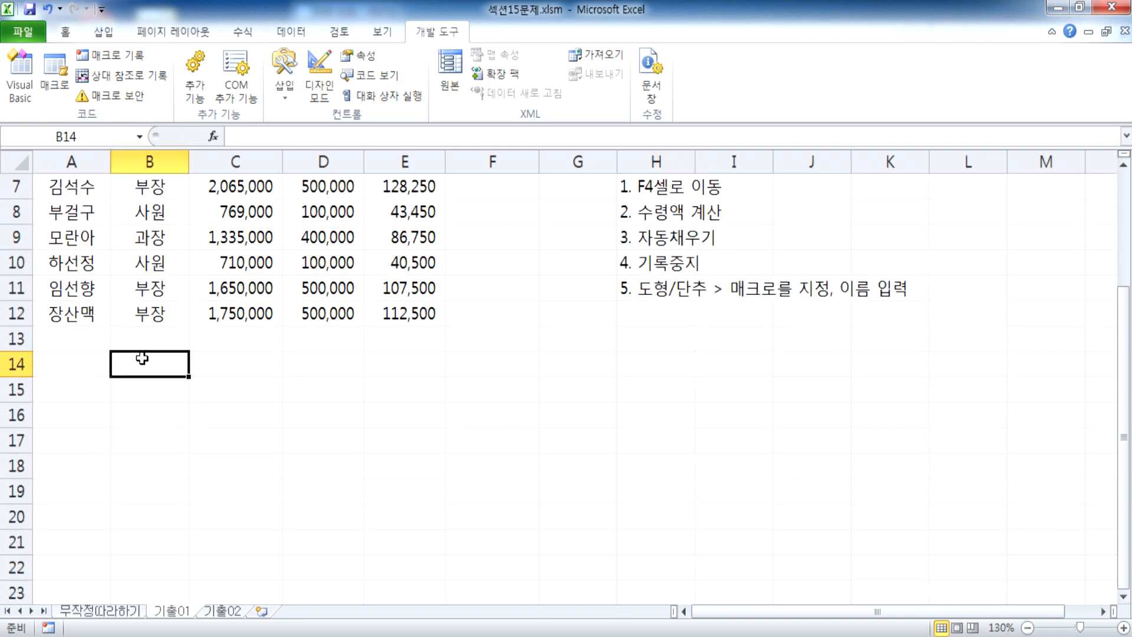
left_click_drag(142, 358, 131, 396)
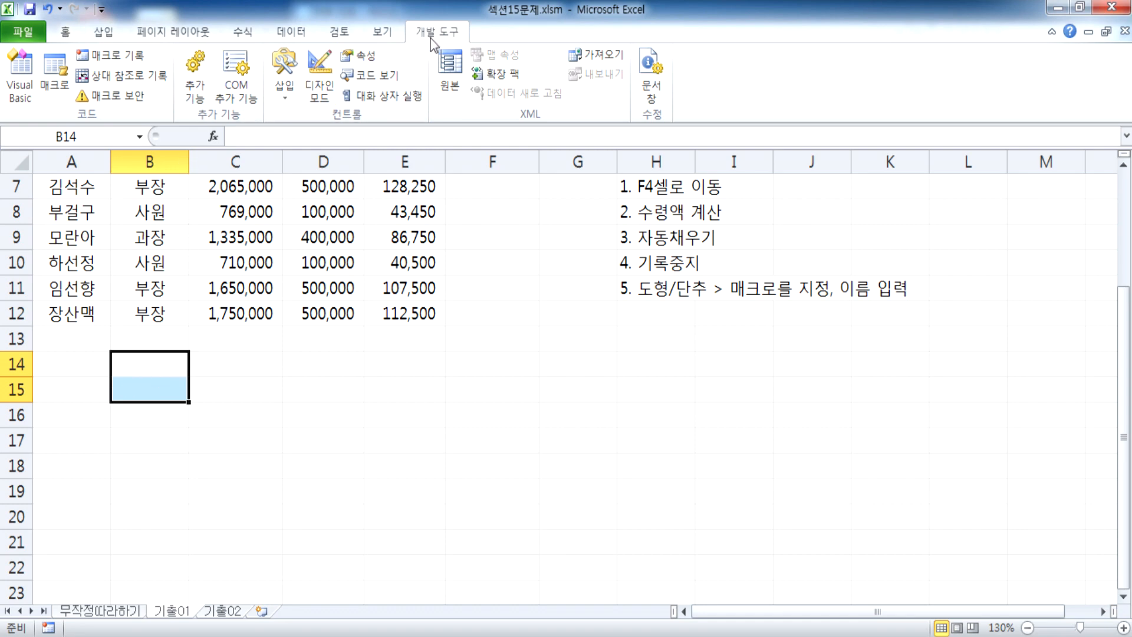
left_click(287, 101)
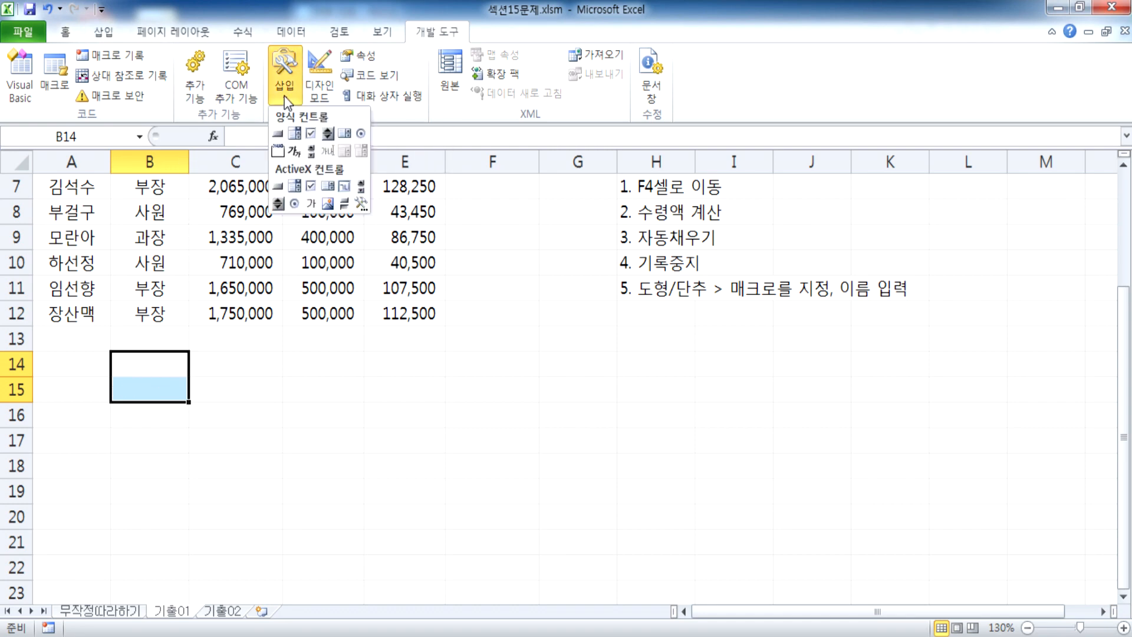
left_click(278, 135)
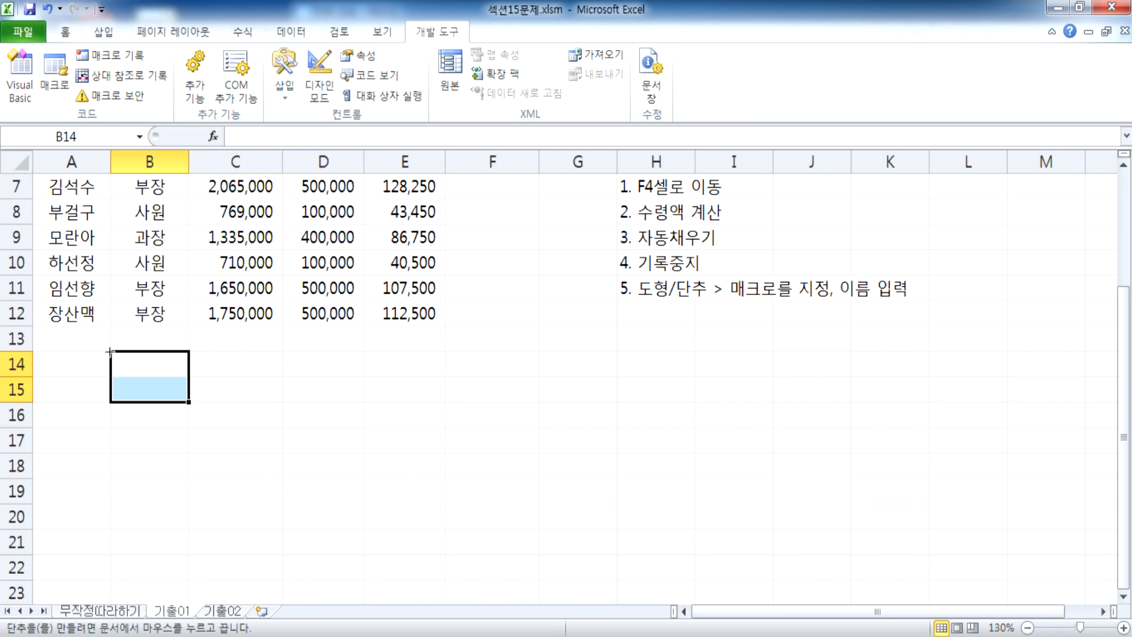
left_click_drag(111, 352, 166, 401)
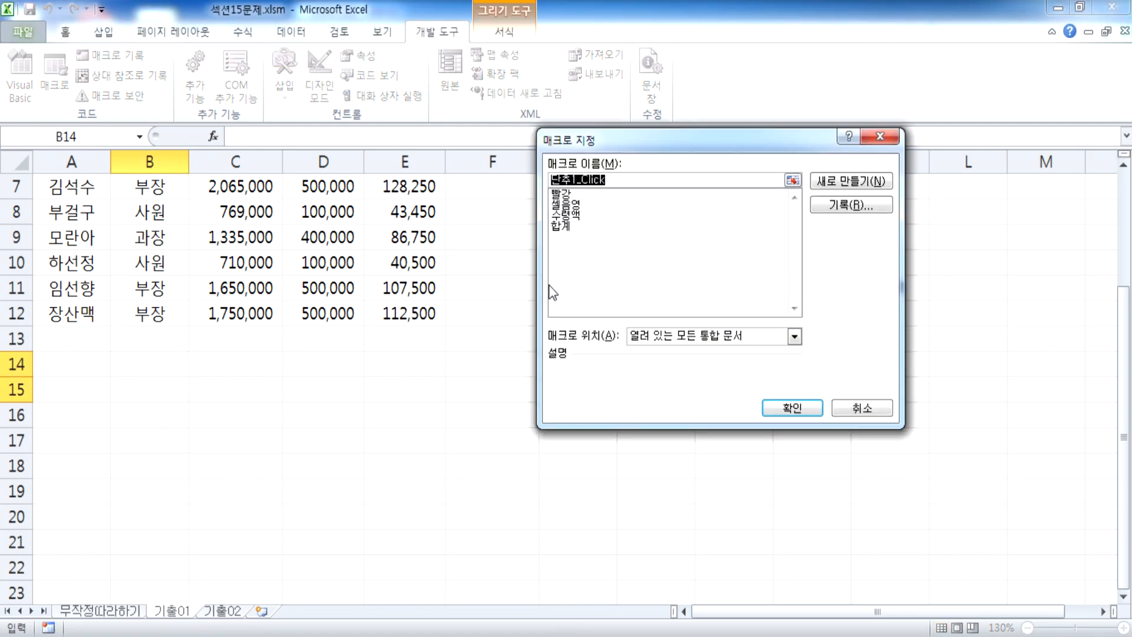
left_click(581, 215)
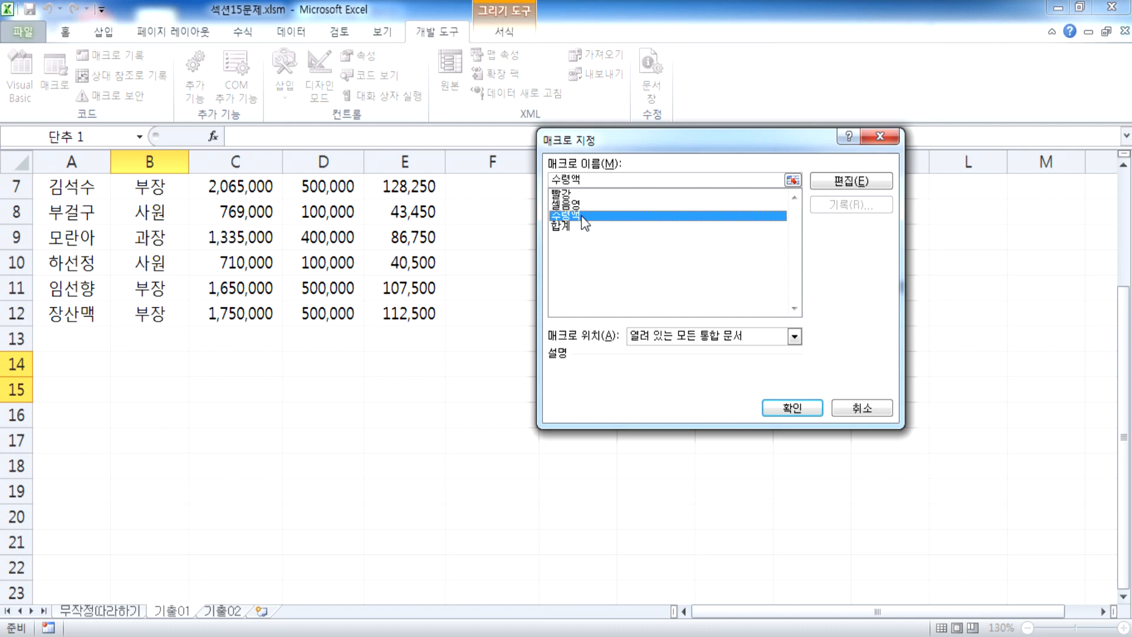
Step: Assign the 수령액 macro to the new button and run it from the button
left_click_drag(597, 136, 498, 86)
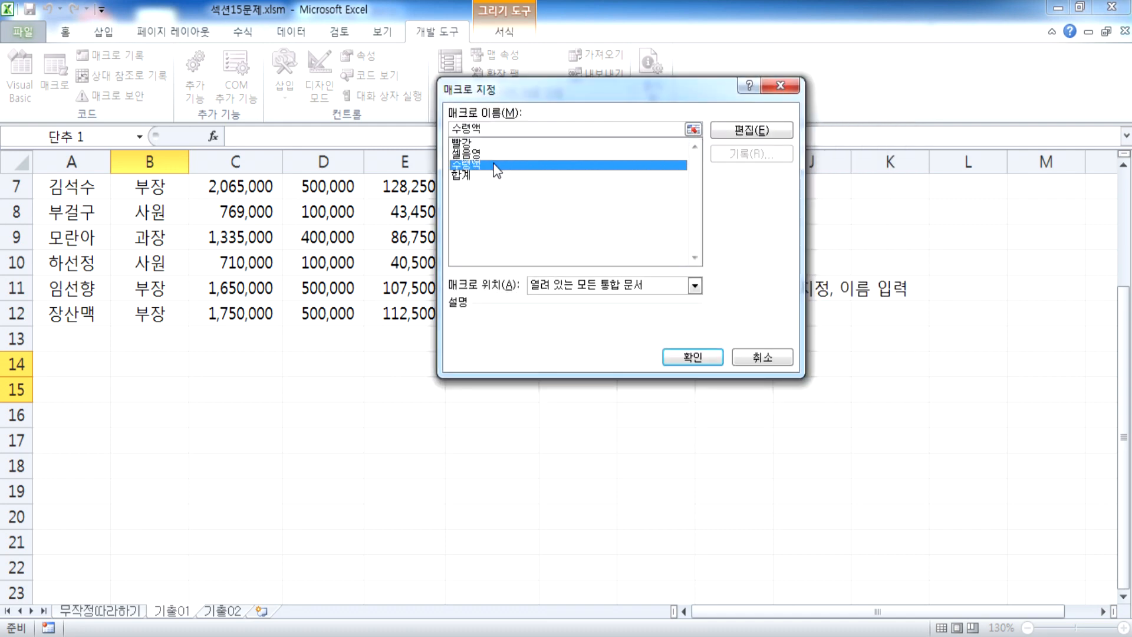
left_click(688, 356)
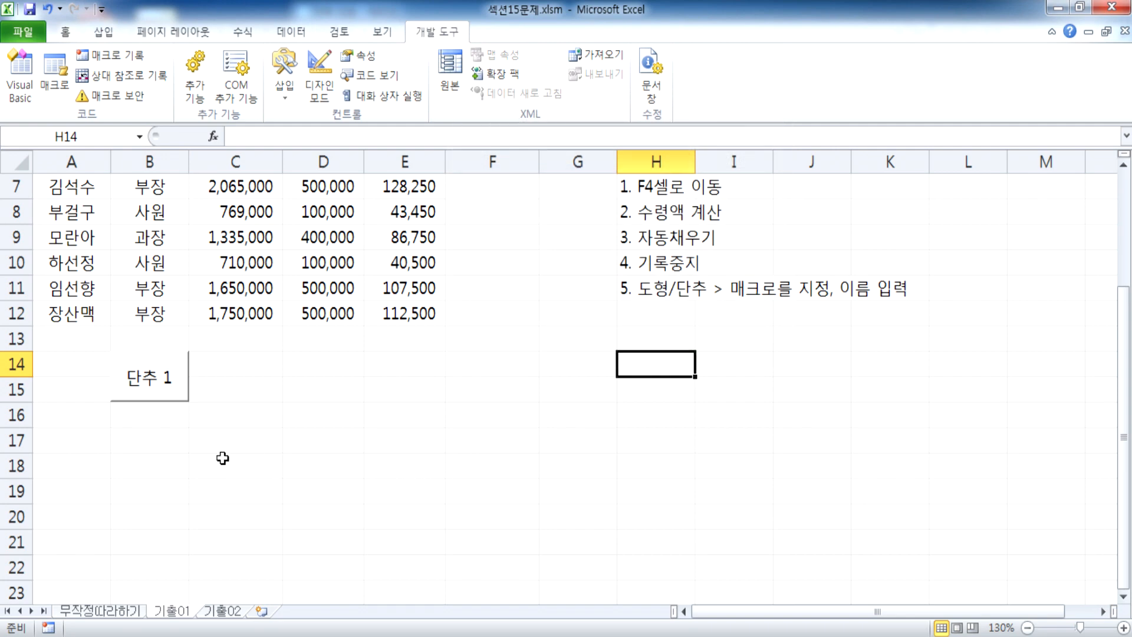
left_click(170, 396)
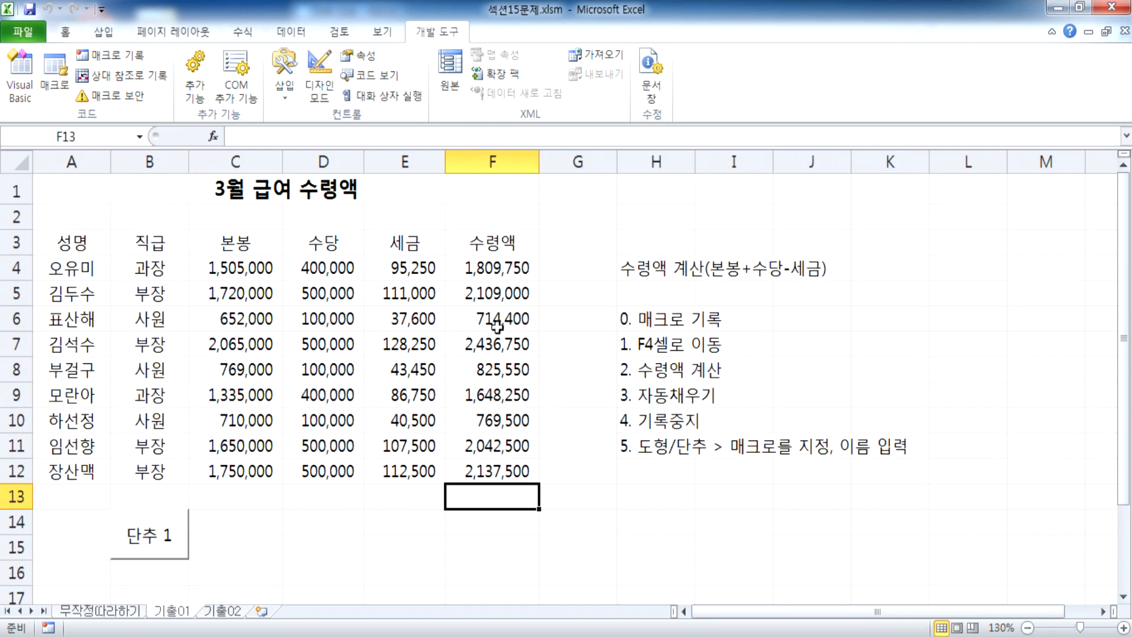
Step: Change the macro button's label to 수령액
scroll(252, 470, "down", 2)
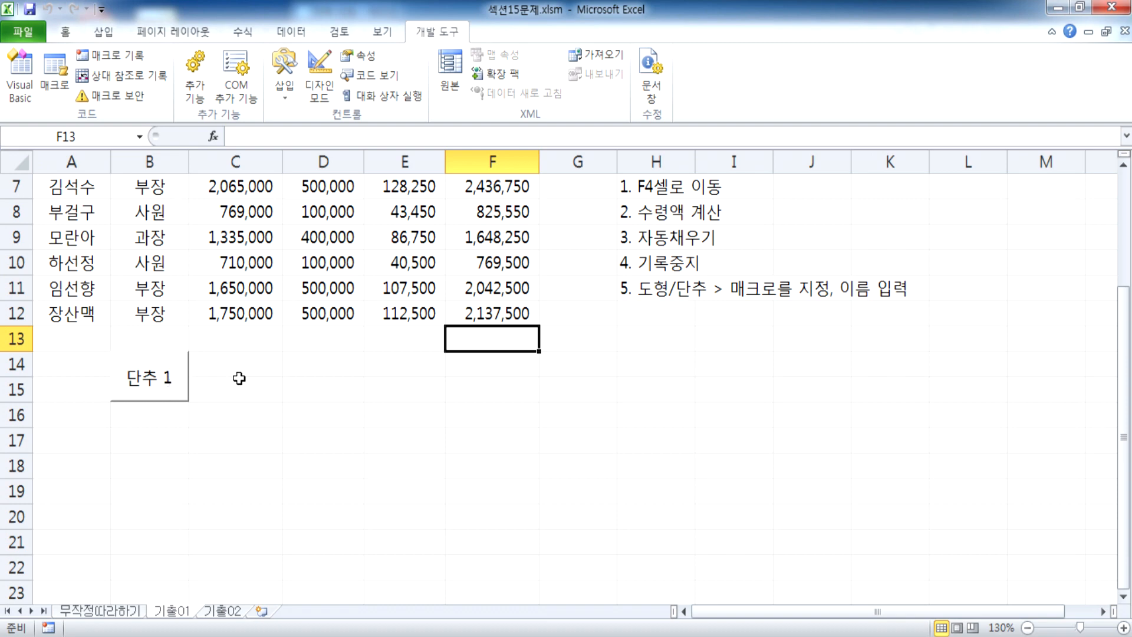
right_click(180, 374)
key("Escape")
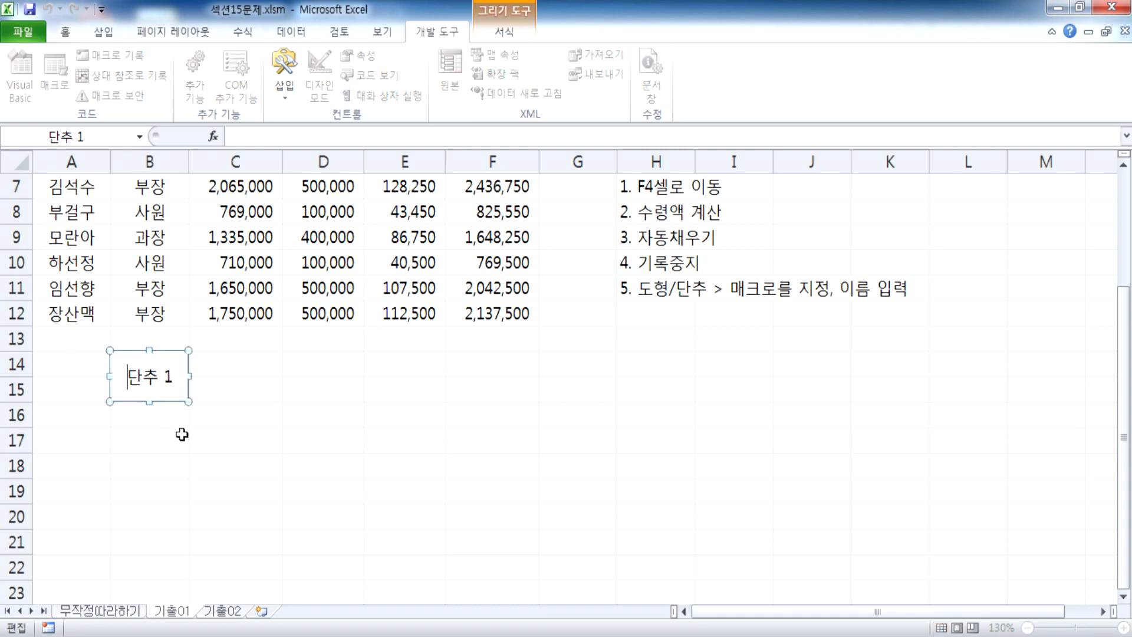
left_click(247, 435)
right_click(166, 397)
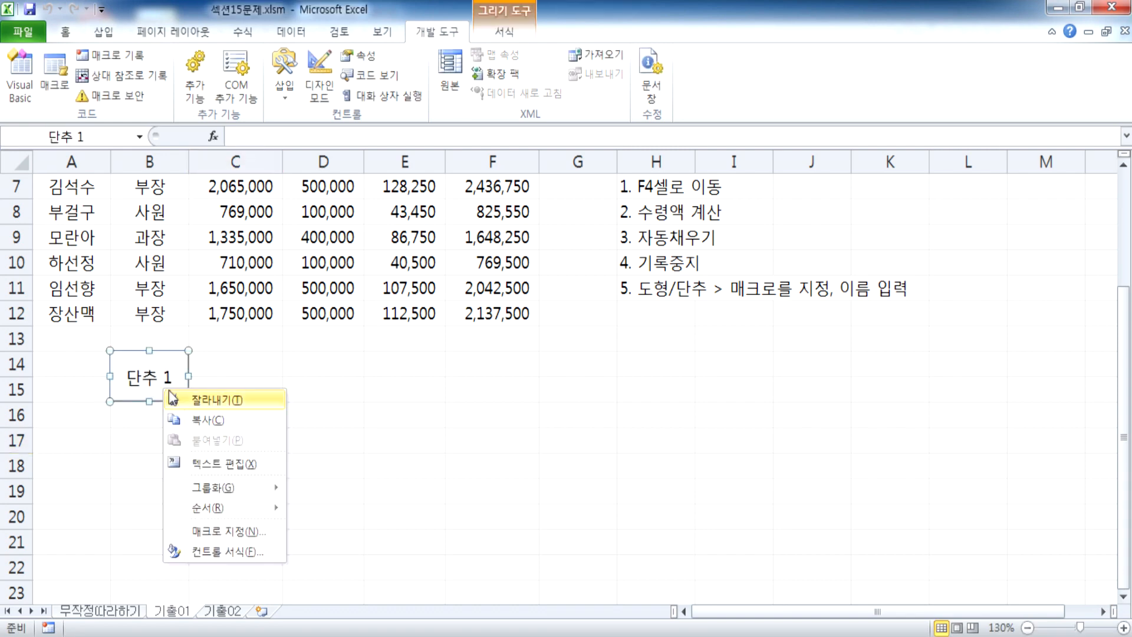
key("Escape")
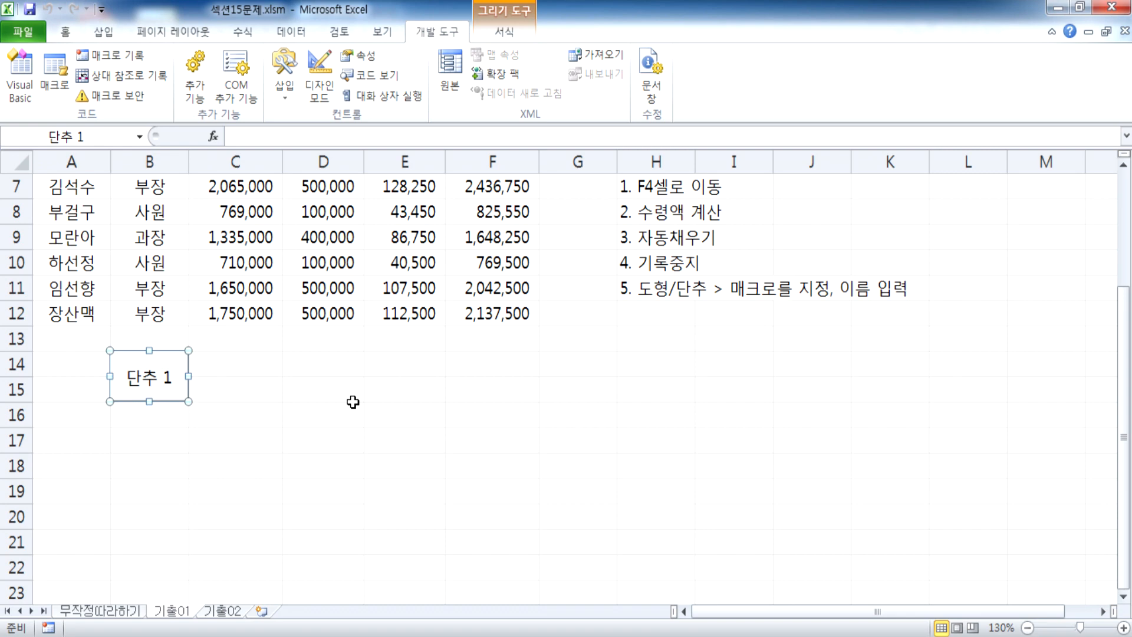
type("수령액")
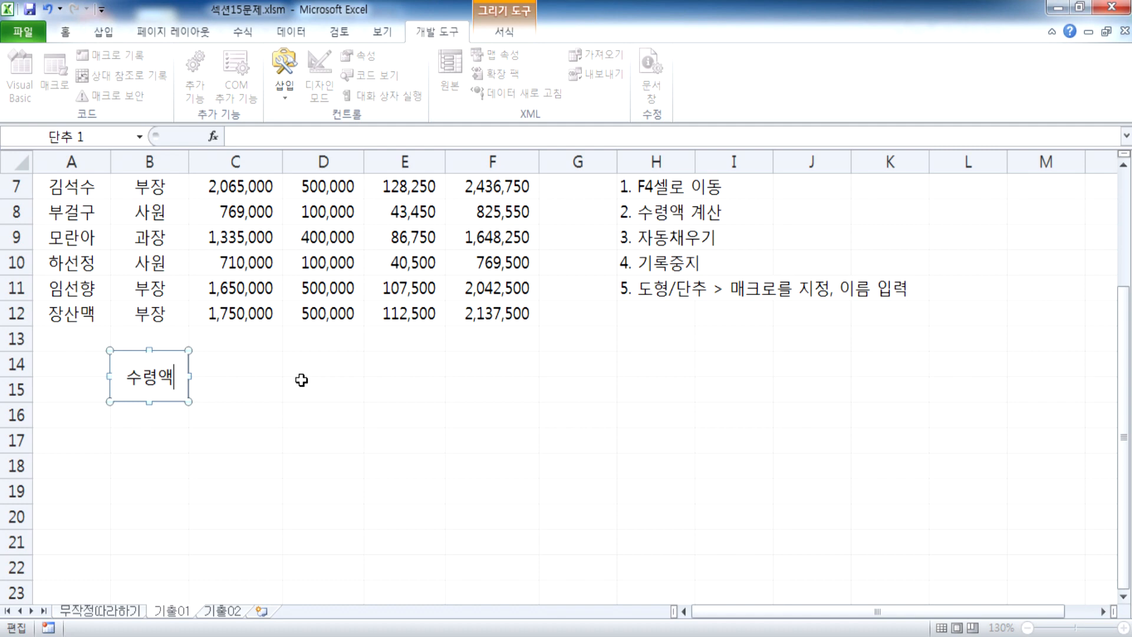
left_click(389, 384)
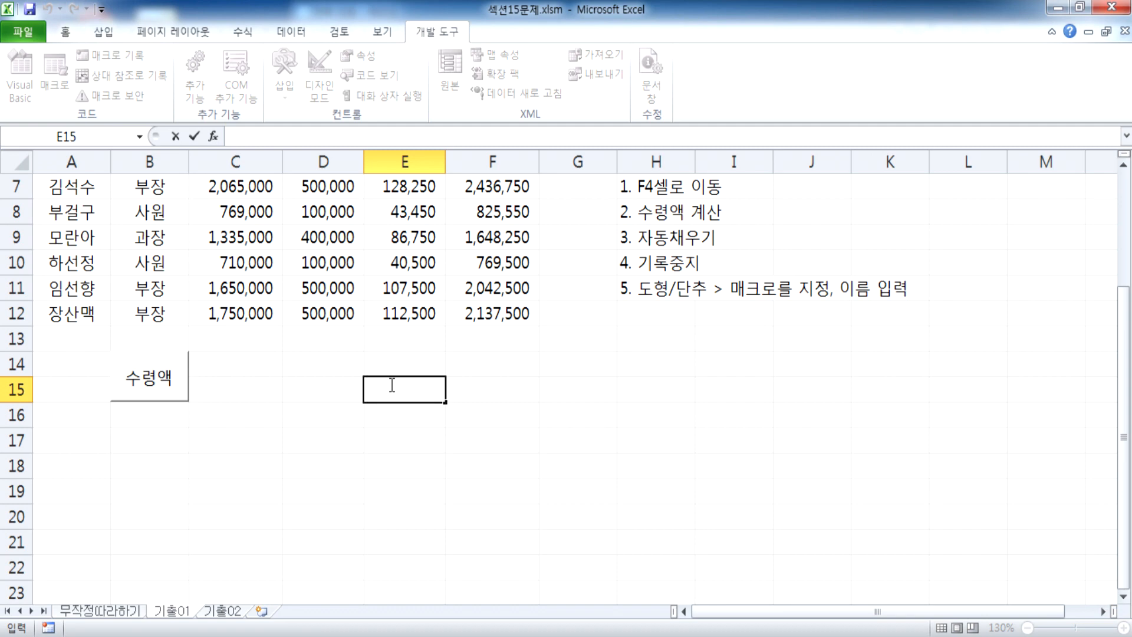
Step: Clear the net pay values in F4:F12 and refill them by running the 수령액 button's macro
scroll(392, 385, "up", 2)
left_click_drag(477, 274, 488, 466)
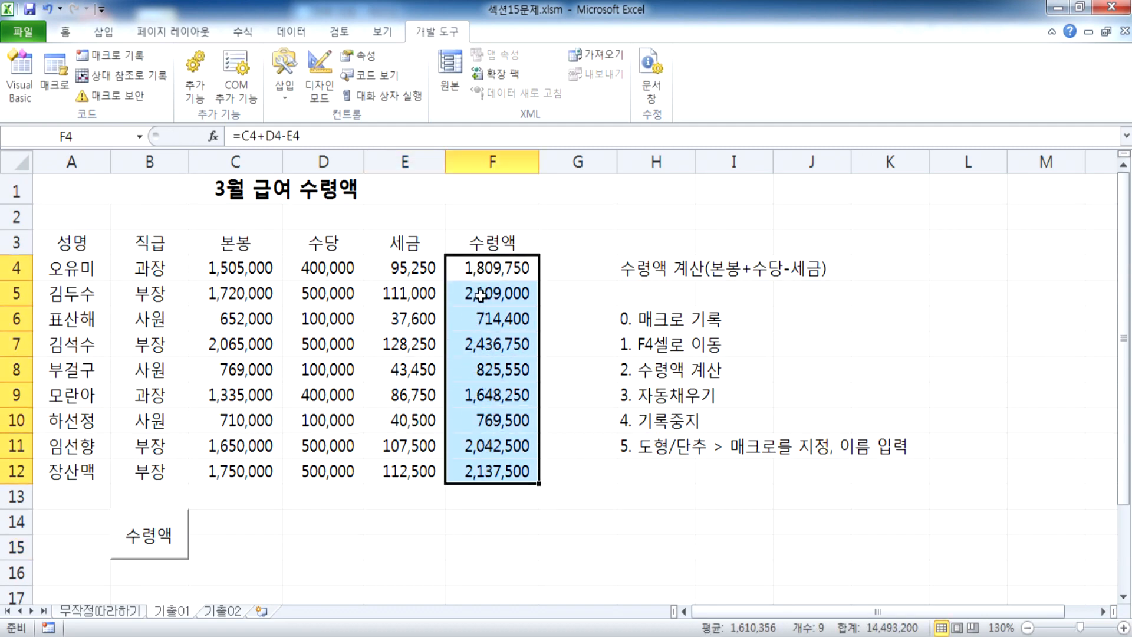
key("Delete")
left_click(427, 520)
scroll(409, 483, "down", 2)
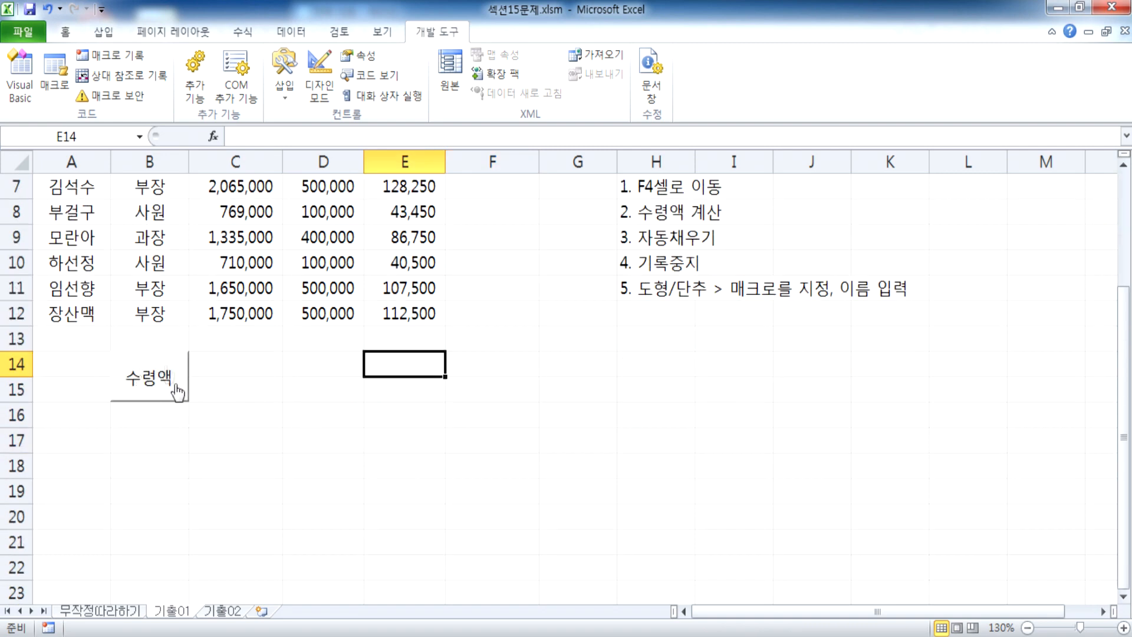
left_click(148, 378)
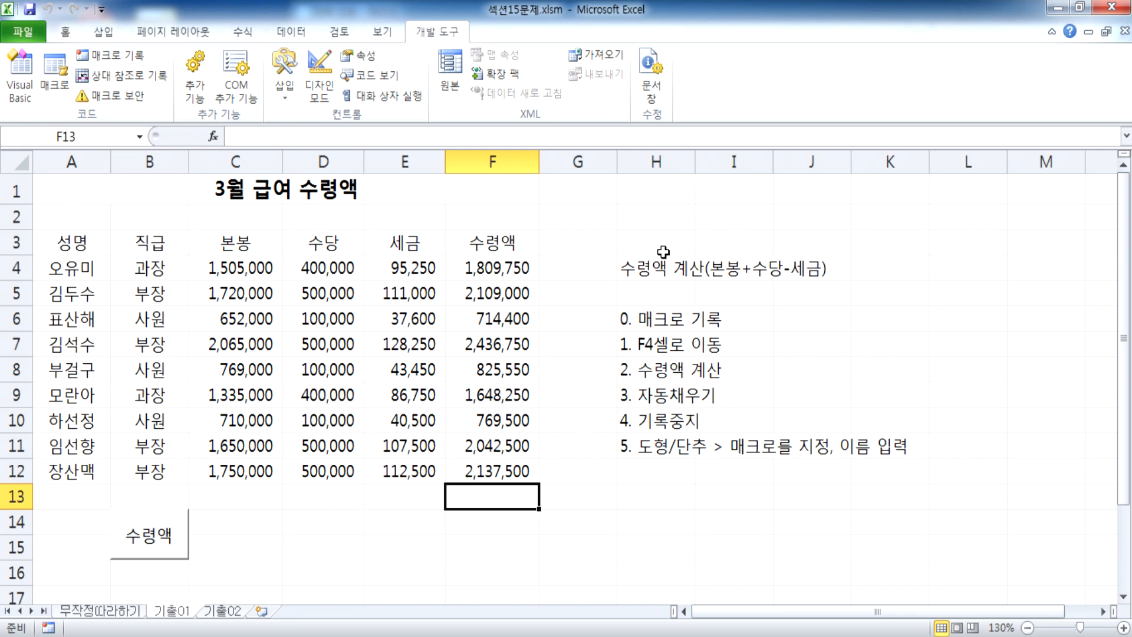
Step: Insert a blank column before the procedure notes in column H and widen it to roughly three times its width
left_click(662, 162)
right_click(658, 162)
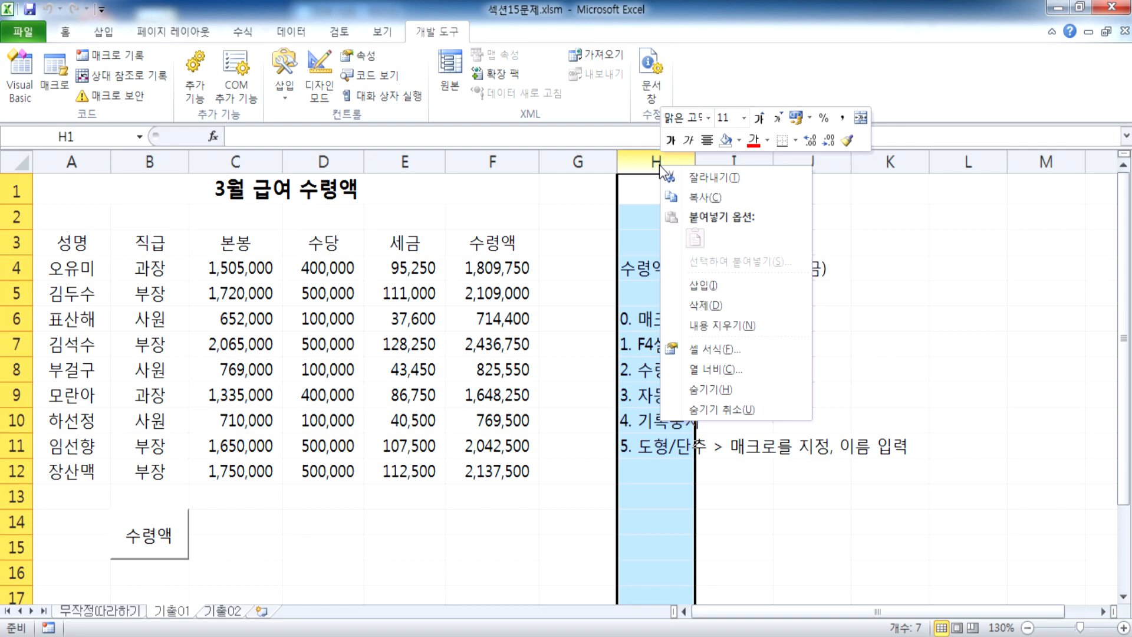
left_click(711, 284)
left_click(682, 232)
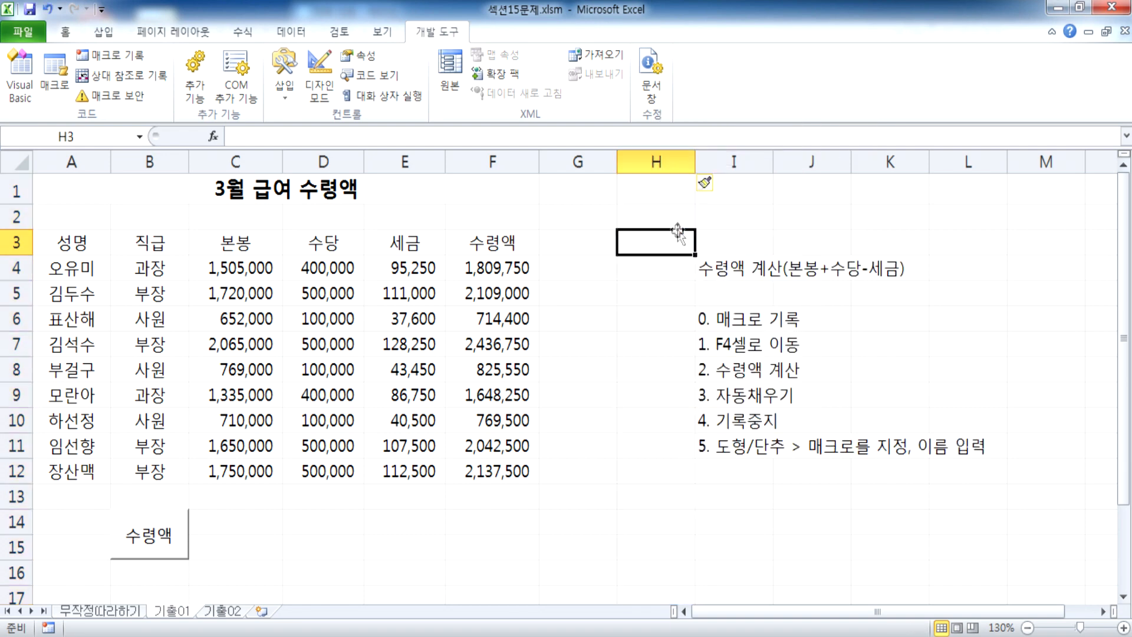
left_click_drag(695, 159, 860, 158)
Step: Enter the heading "모든 테두리를 그리는 매크로" in H4 and the note "0. 매크로 기록" in H6
left_click(679, 274)
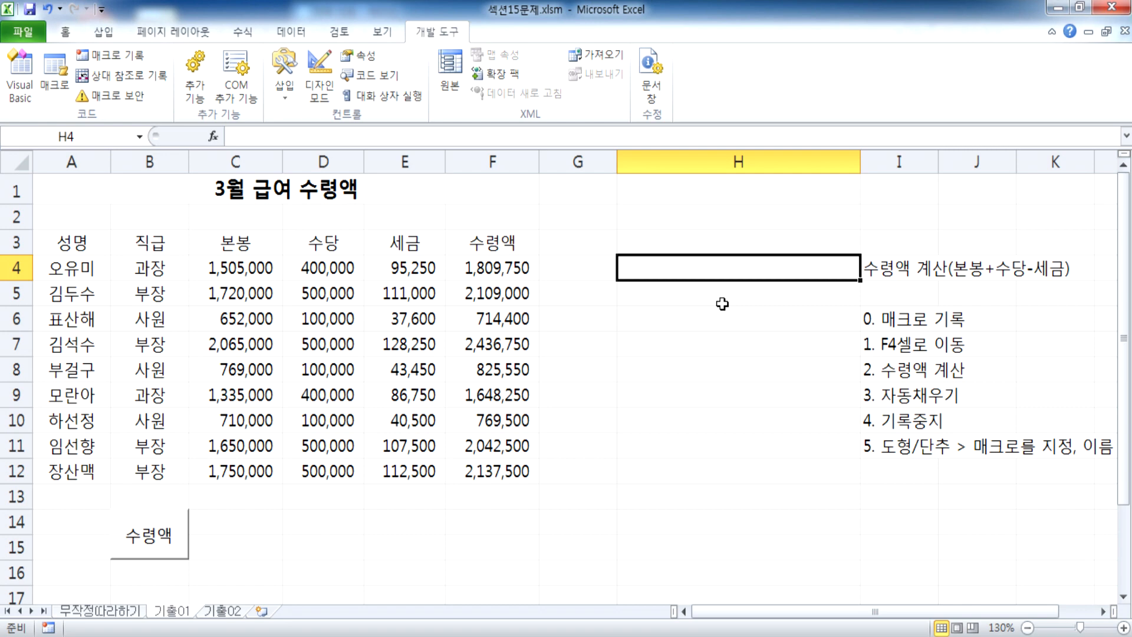
type("모든 테두")
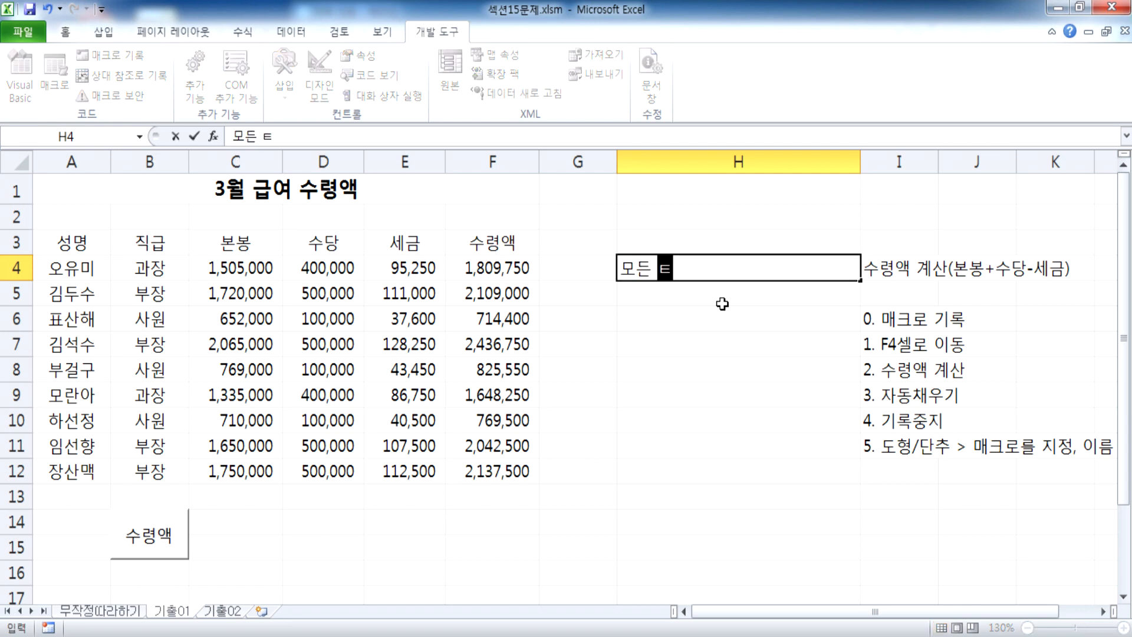
type("리를 그리는")
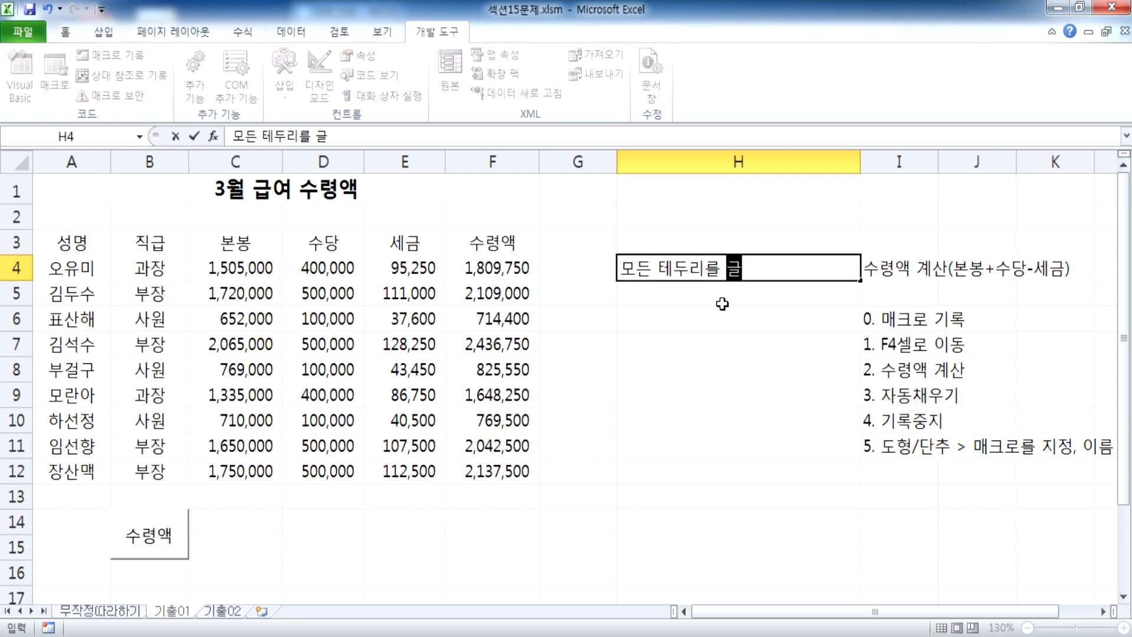
type(" 매크로")
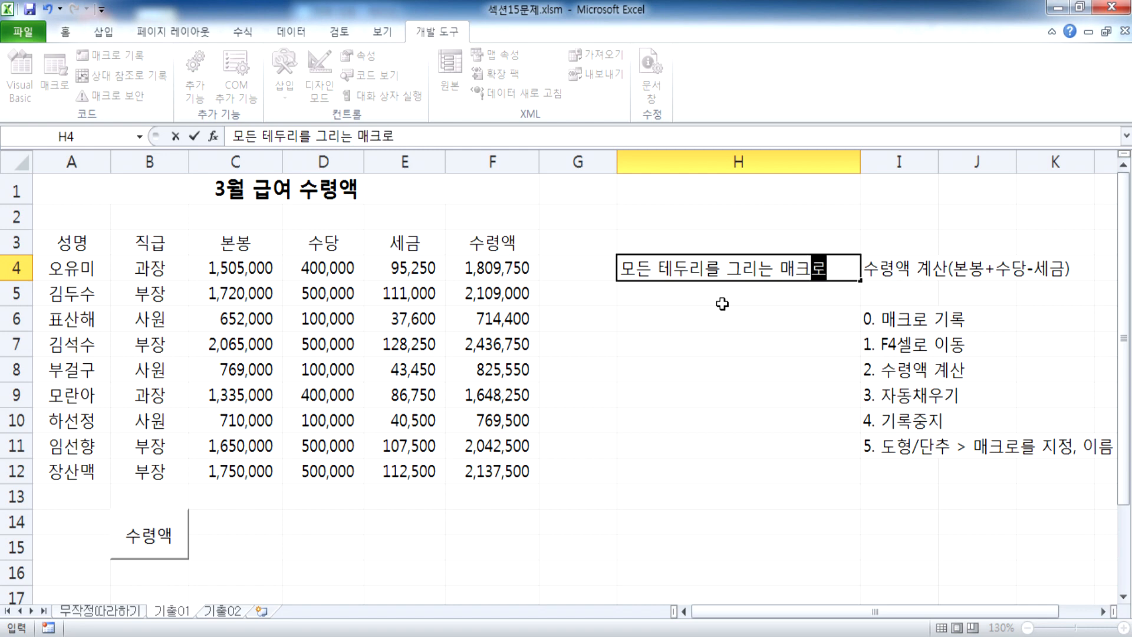
key("Return")
key("Return")
type("0")
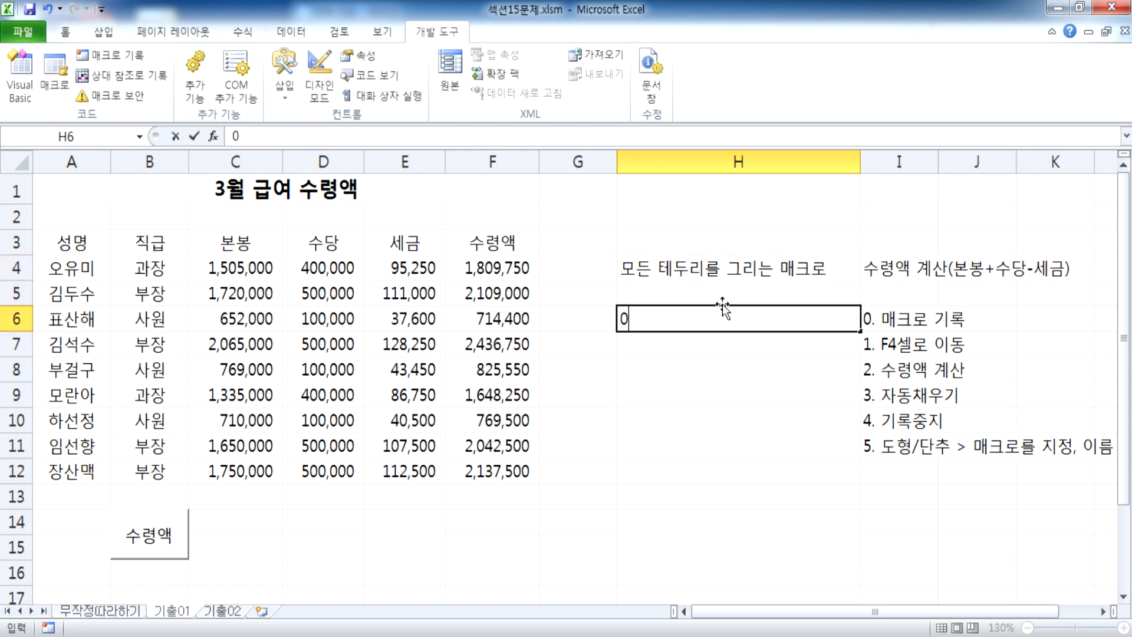
type(". 매크로 길")
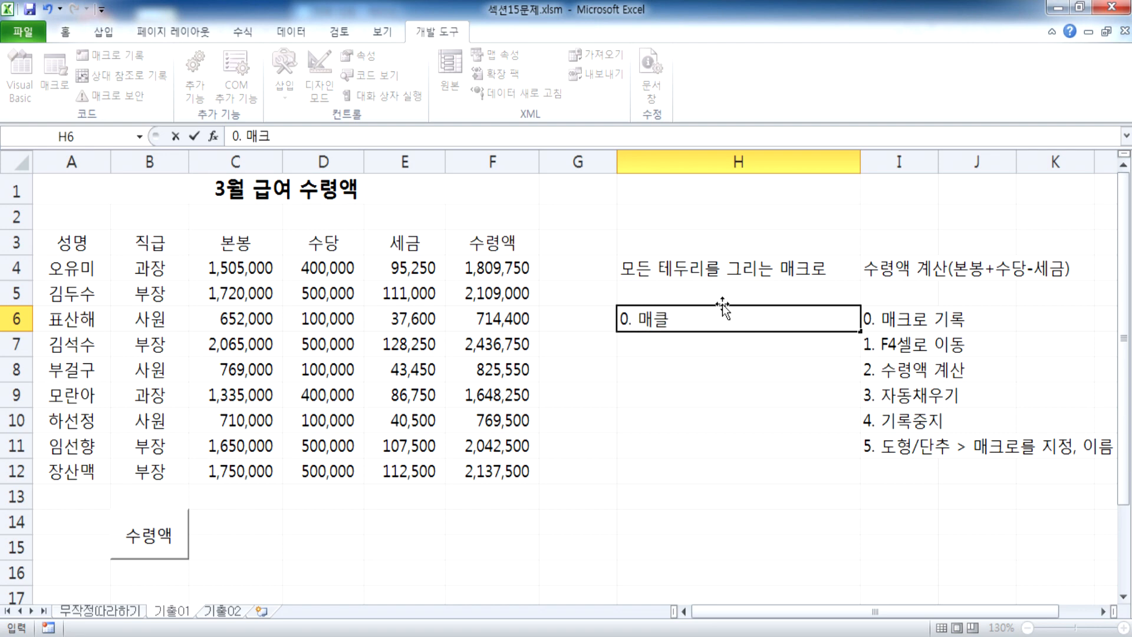
type("록")
key("Return")
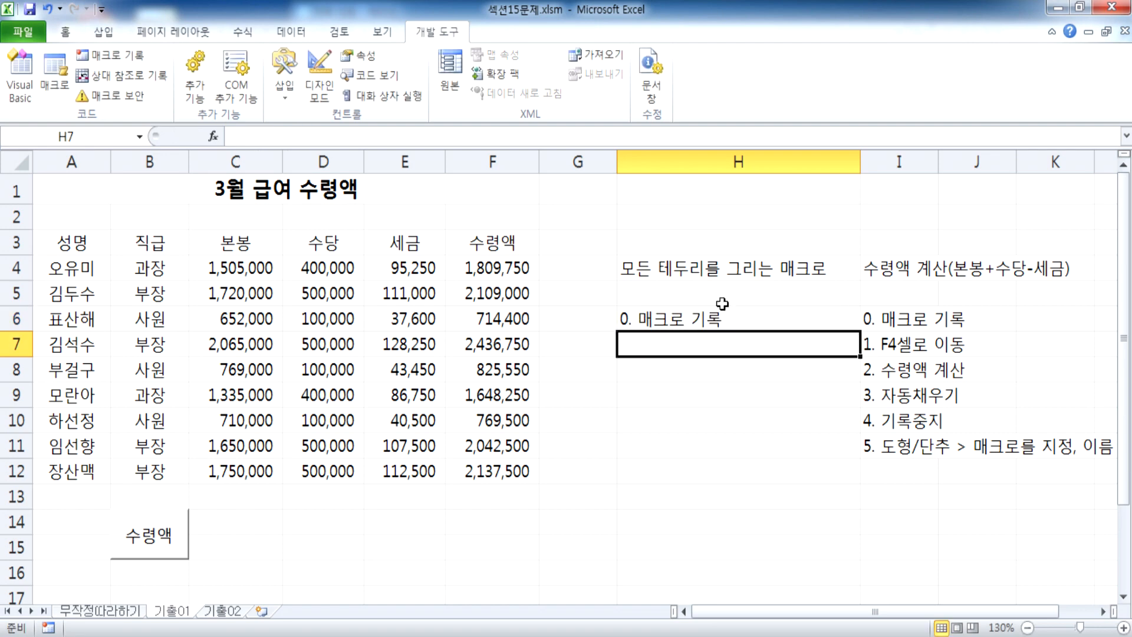
Step: Add the notes "1. 테두리를 그릴 범위 설정" in H7 and "2. 테두리를 적용" in H8
type("1. 테두리르")
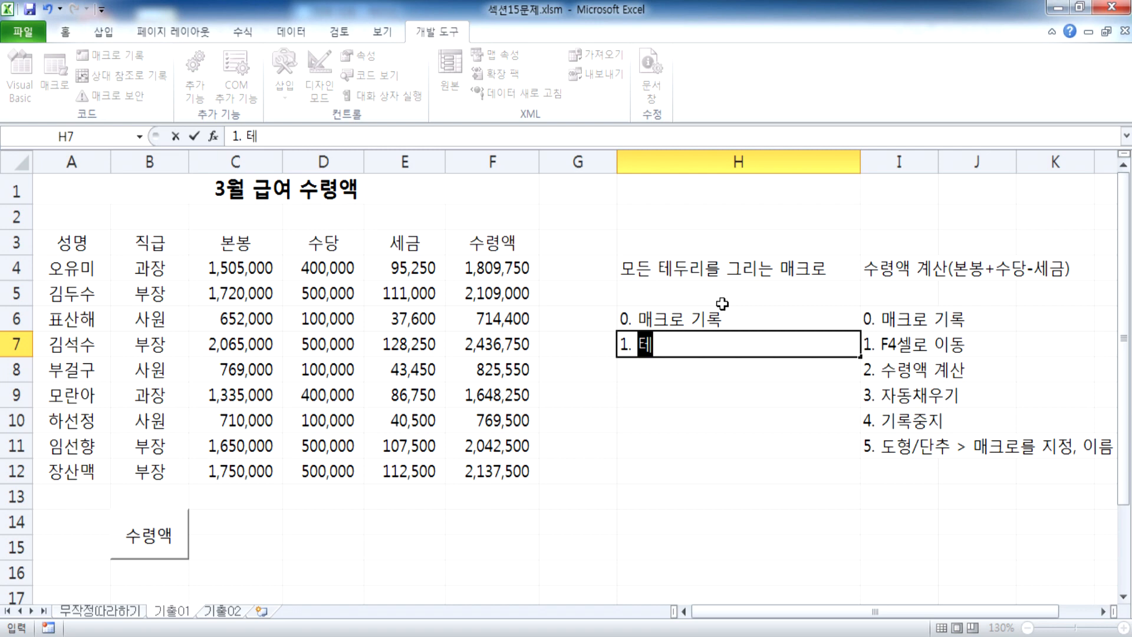
type("그릴 며")
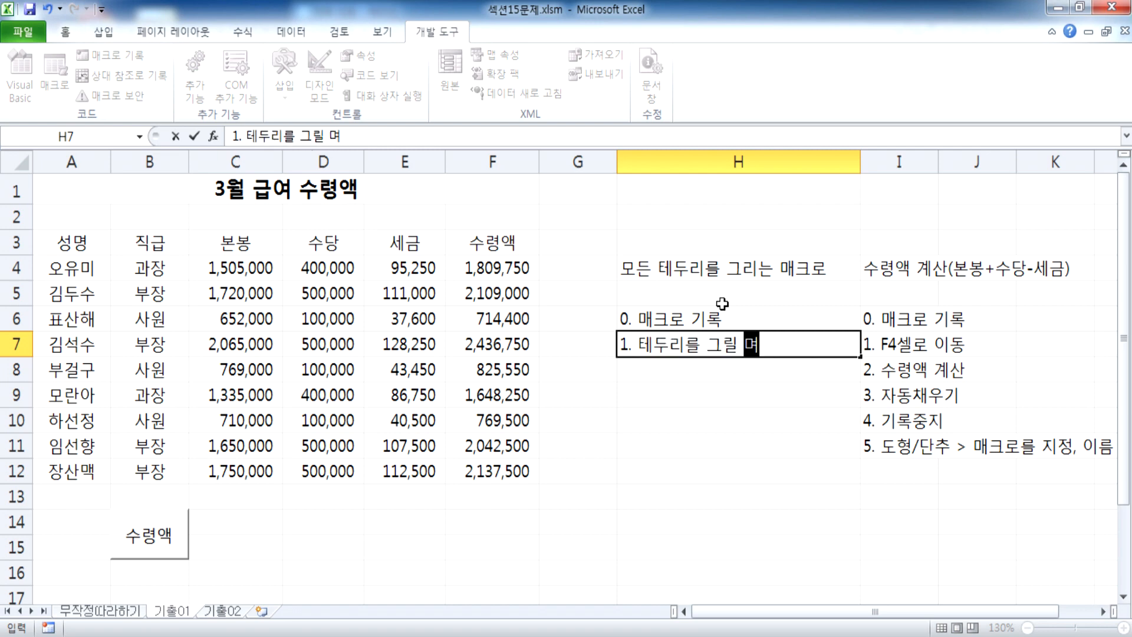
type("범위 ㅅ설정")
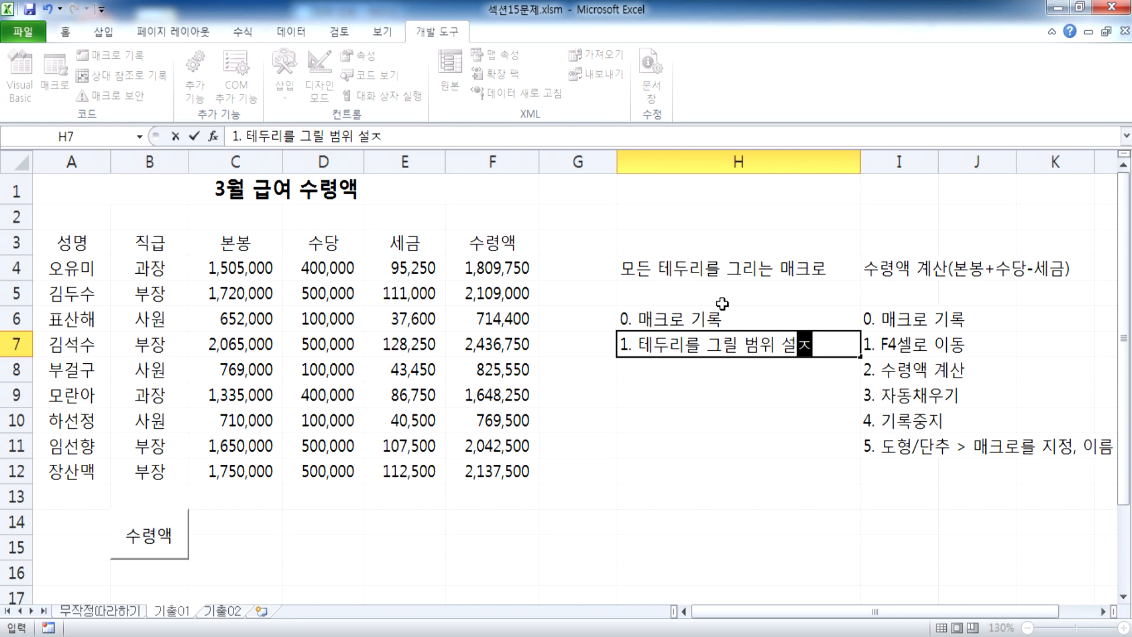
key("Return")
type("2. 테두")
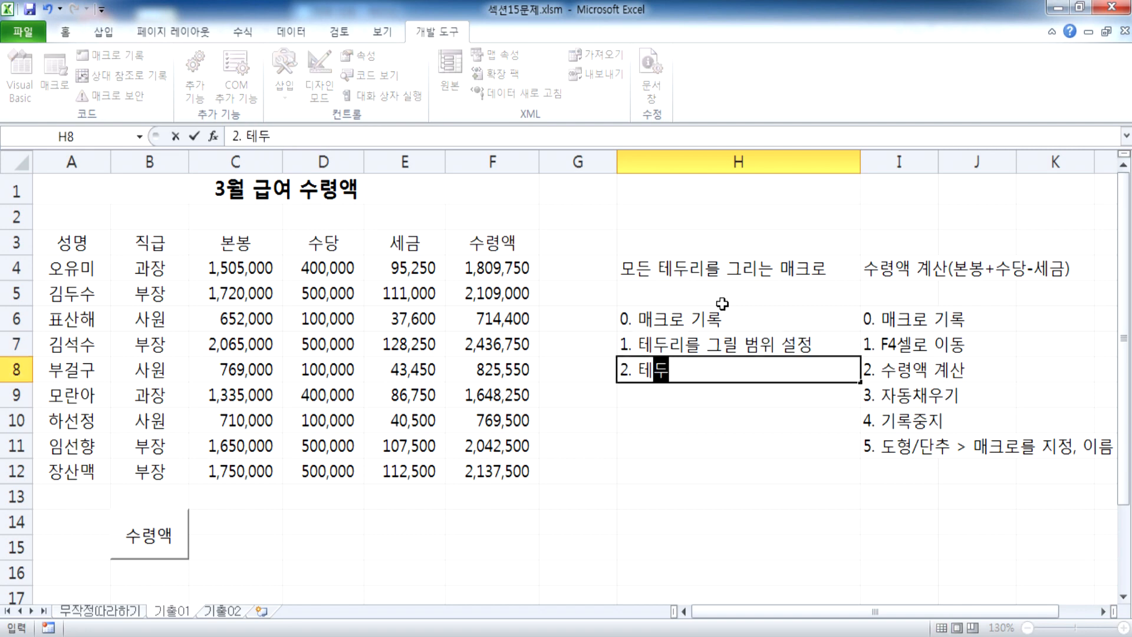
type("리를 적용")
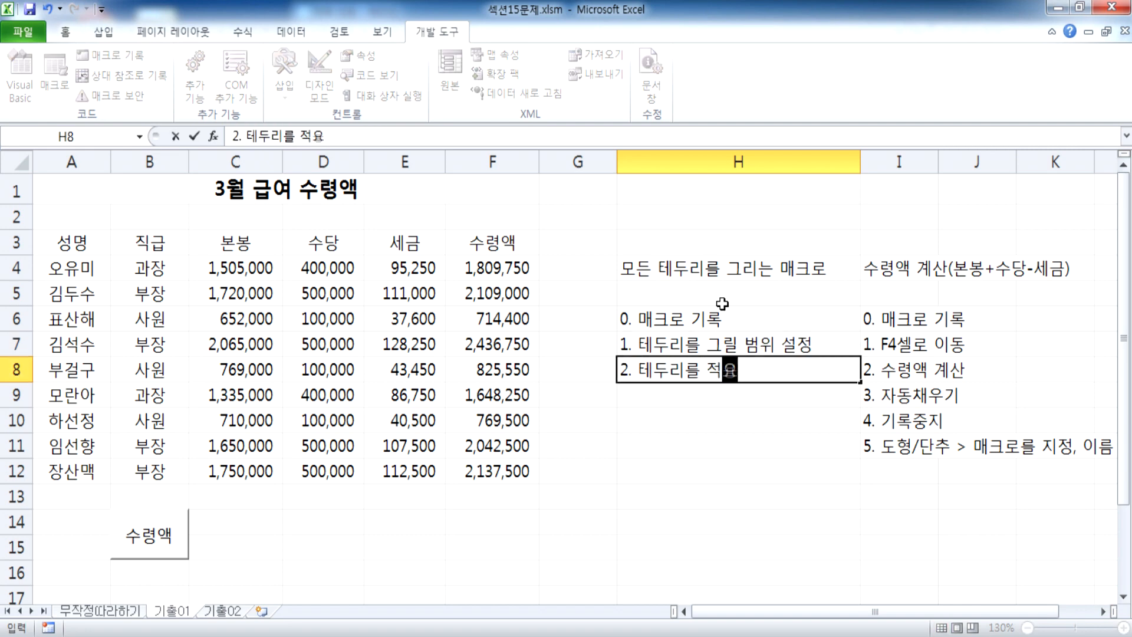
key("Return")
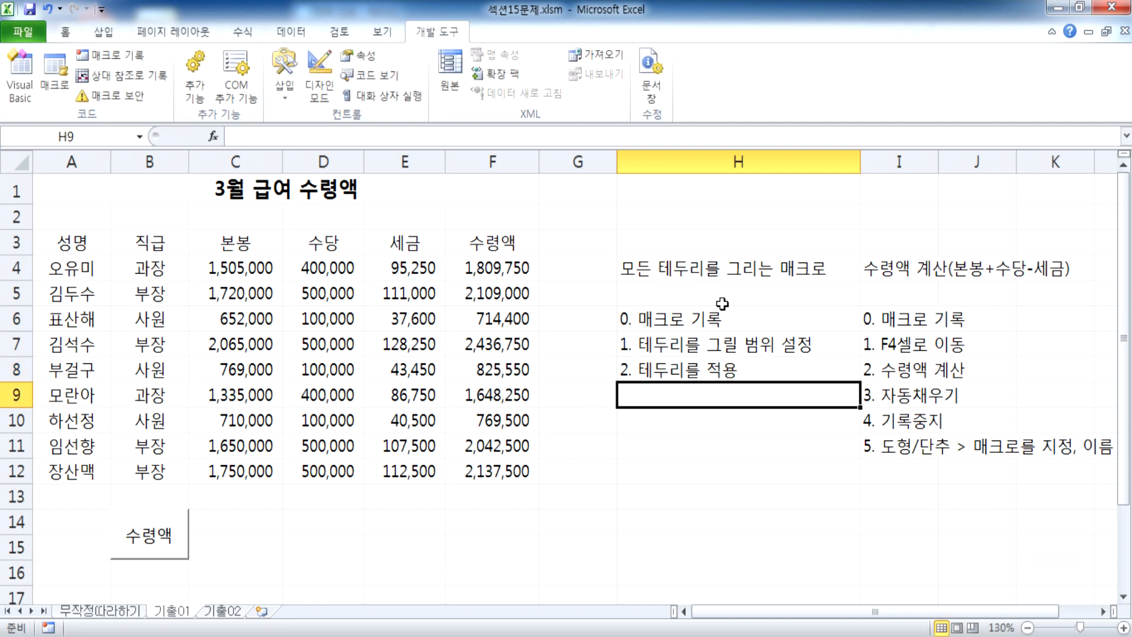
Step: Add the notes "3. 기록중지" in H9 and "4. 도형/단추 > 매크로를 지정, 이름을 입력" in H10
type("3")
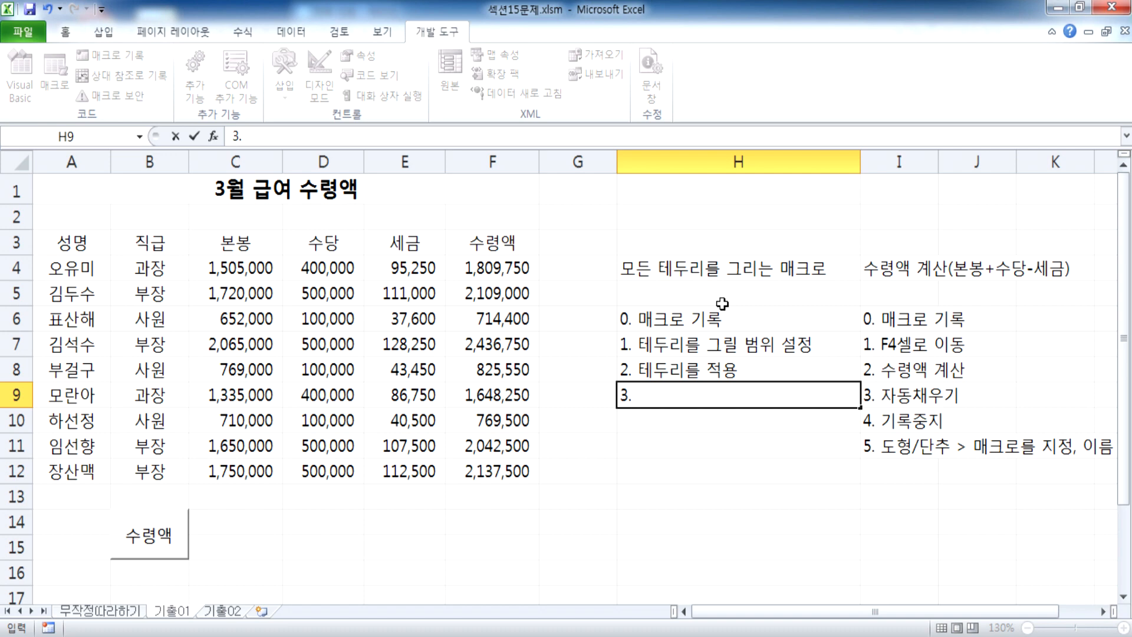
type(". 기록중지")
key("Return")
key("Return")
type("4. ㄷㅗㅇ혀")
key("BackSpace")
key("BackSpace")
key("BackSpace")
type("형/단추 >")
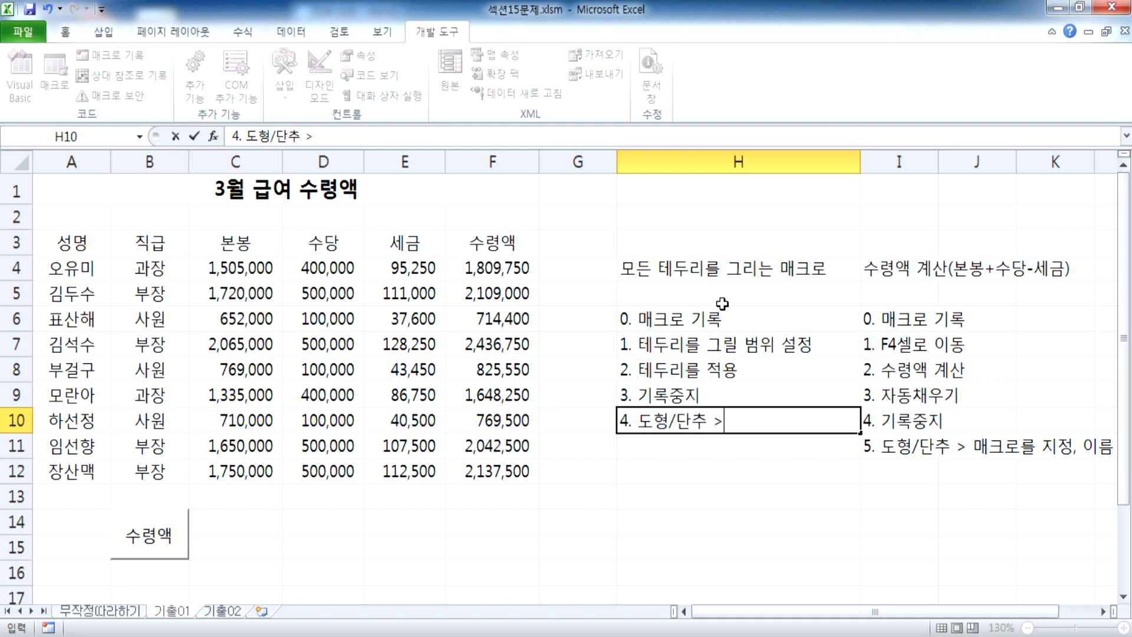
type(" 매크로")
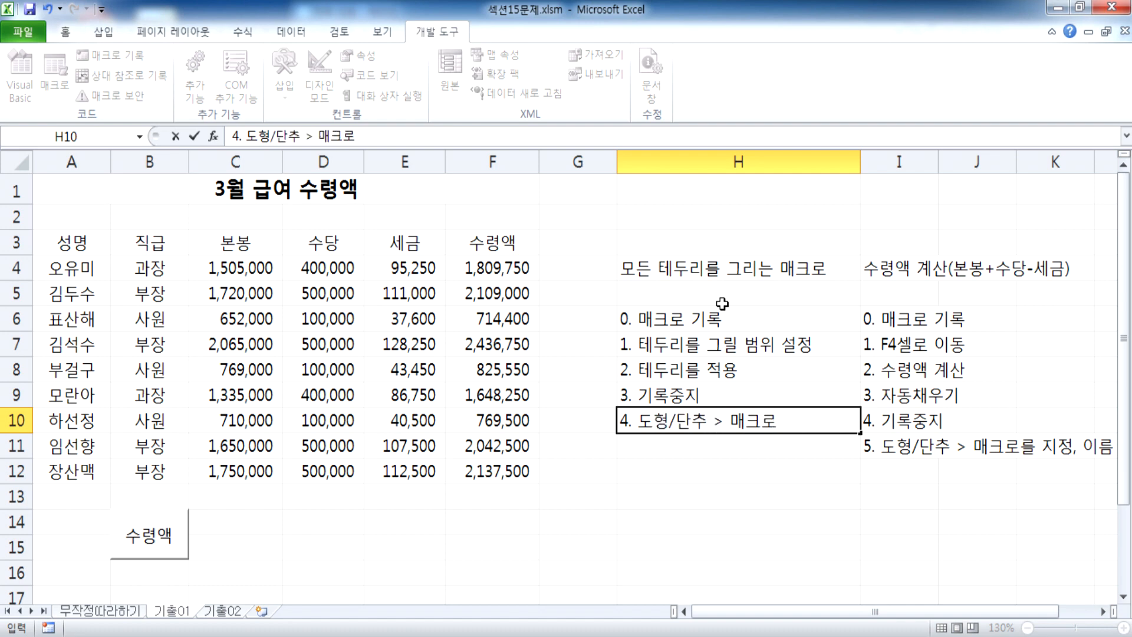
type("를 지정,")
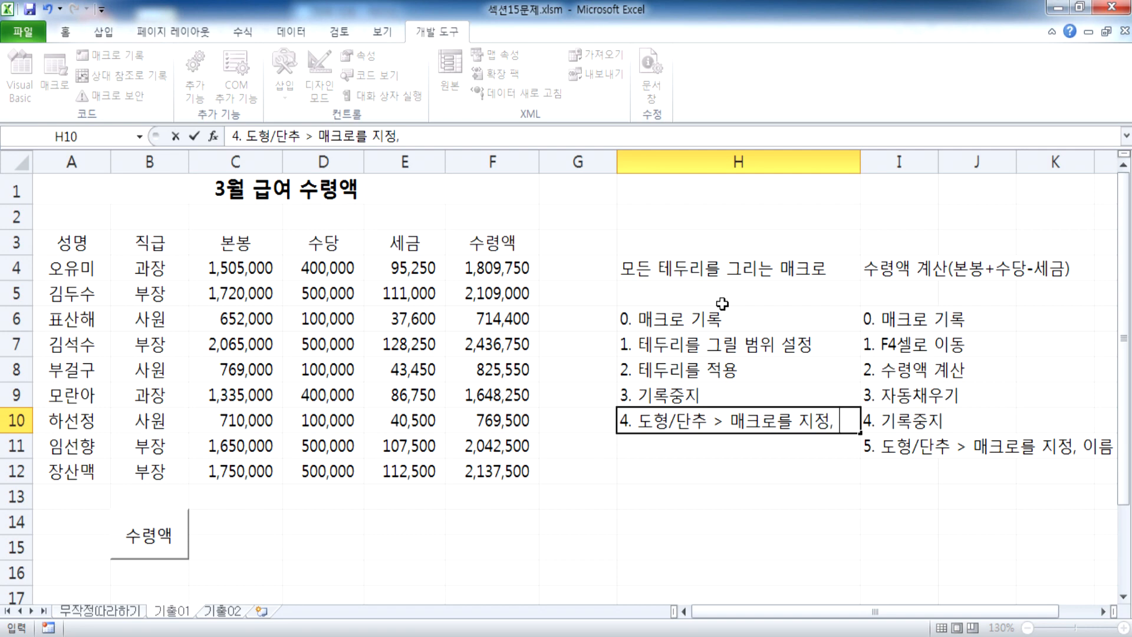
type(" 이름을 입ㄹ")
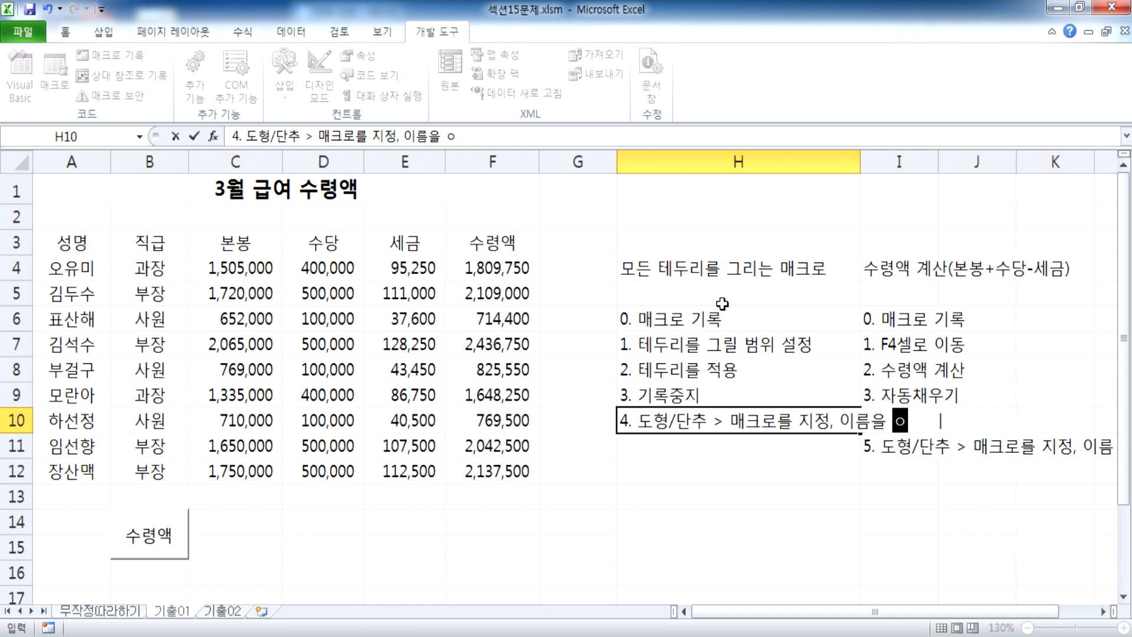
type("력")
key("Return")
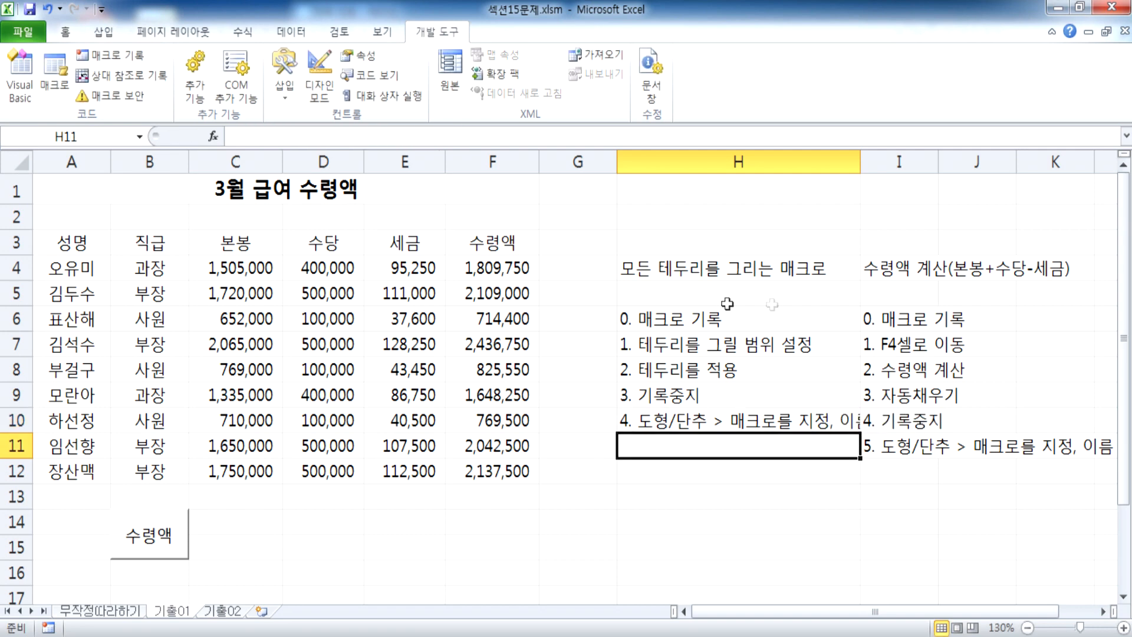
Step: Widen column H to fit its longest note and narrow the empty column G
left_click_drag(861, 160, 908, 164)
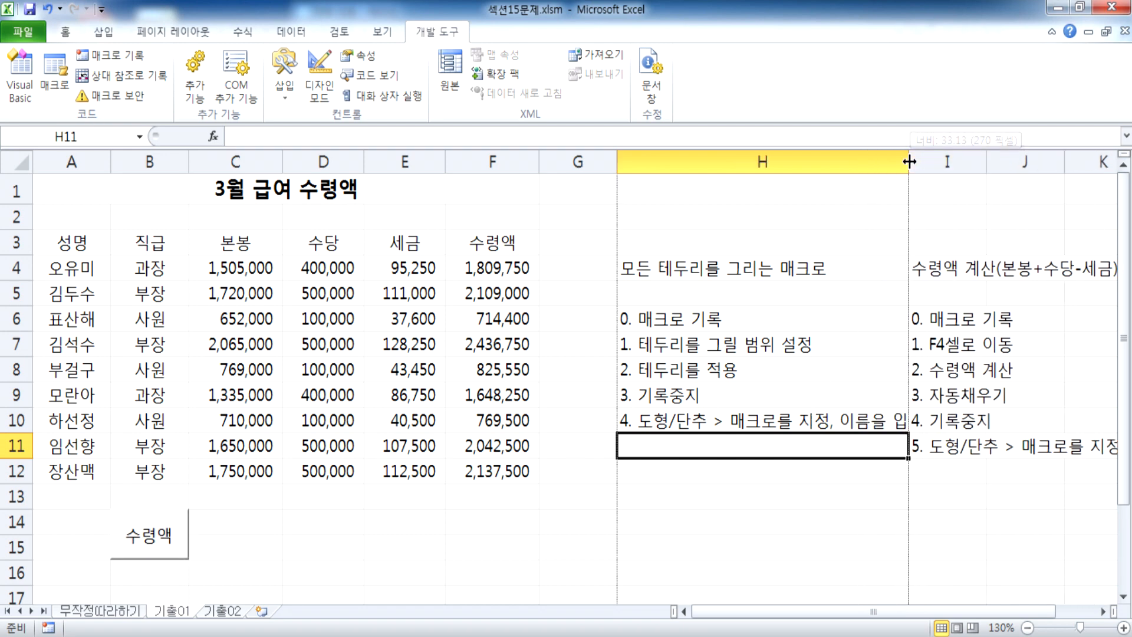
double_click(909, 159)
left_click_drag(616, 161, 572, 161)
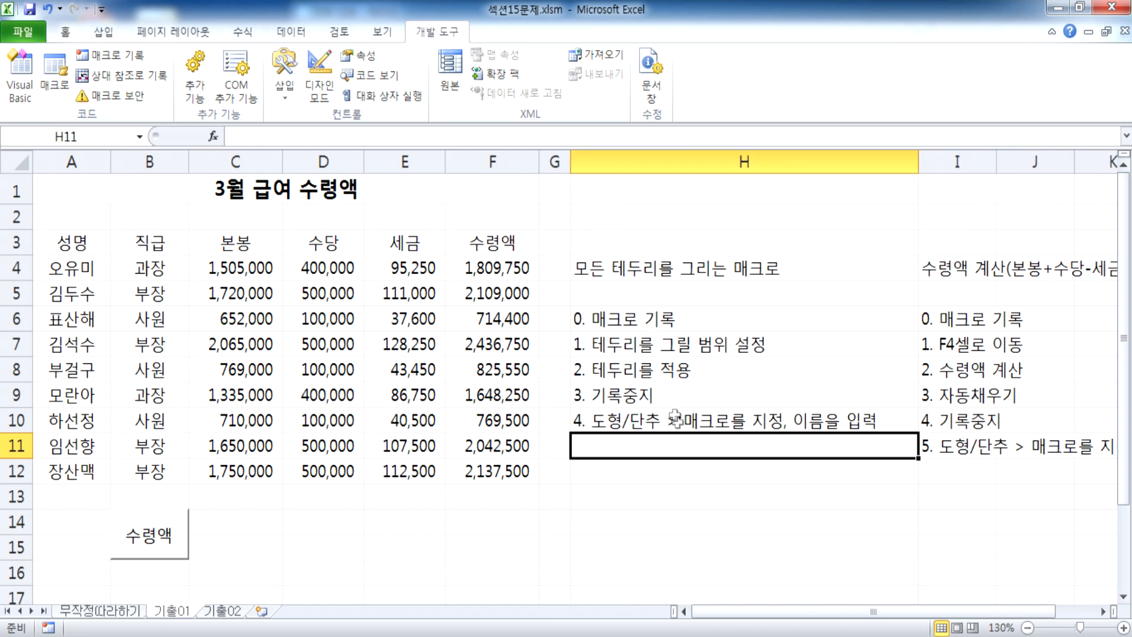
Step: Start recording a macro named 서식 in the current workbook
left_click(118, 54)
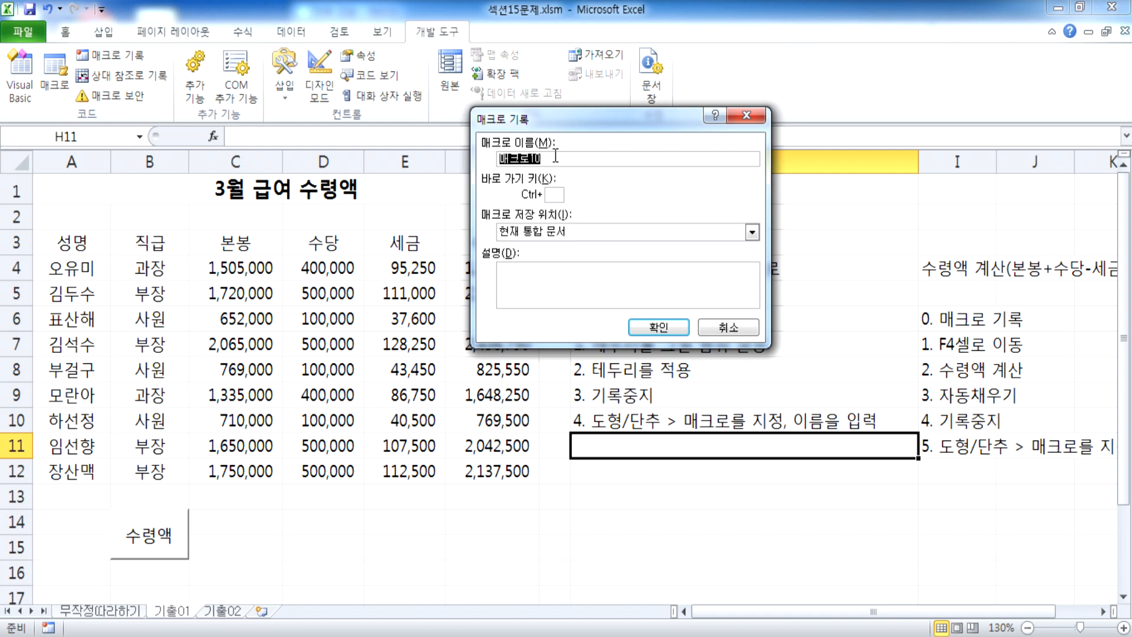
type("서식")
left_click(649, 327)
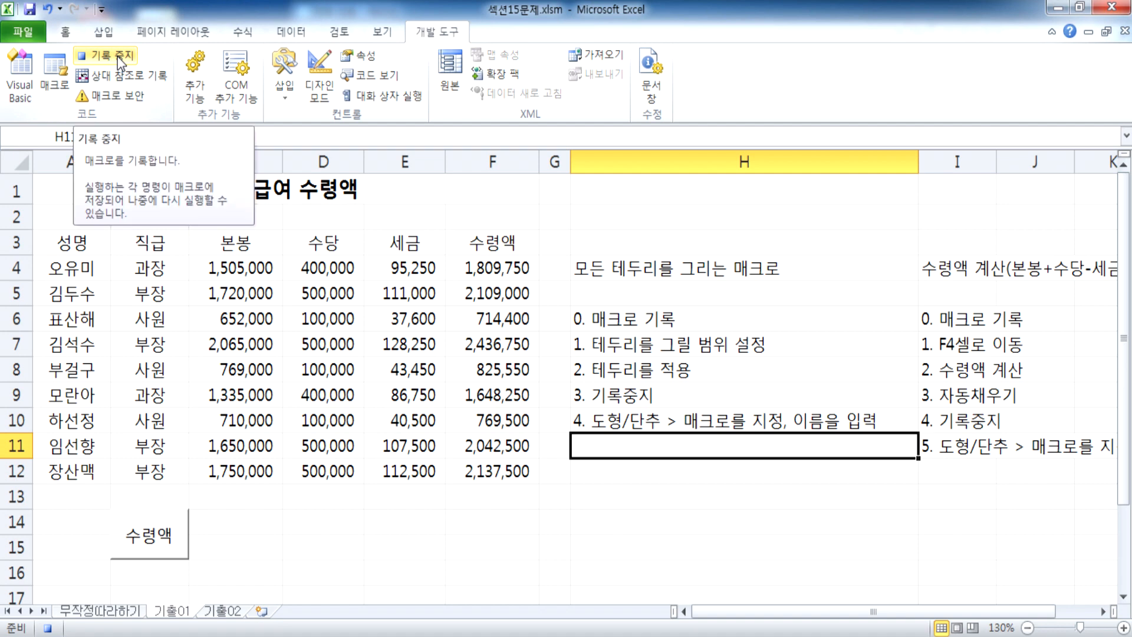
Step: Apply all borders to A3:F12, select A3, and stop the macro recording
left_click_drag(68, 246, 487, 473)
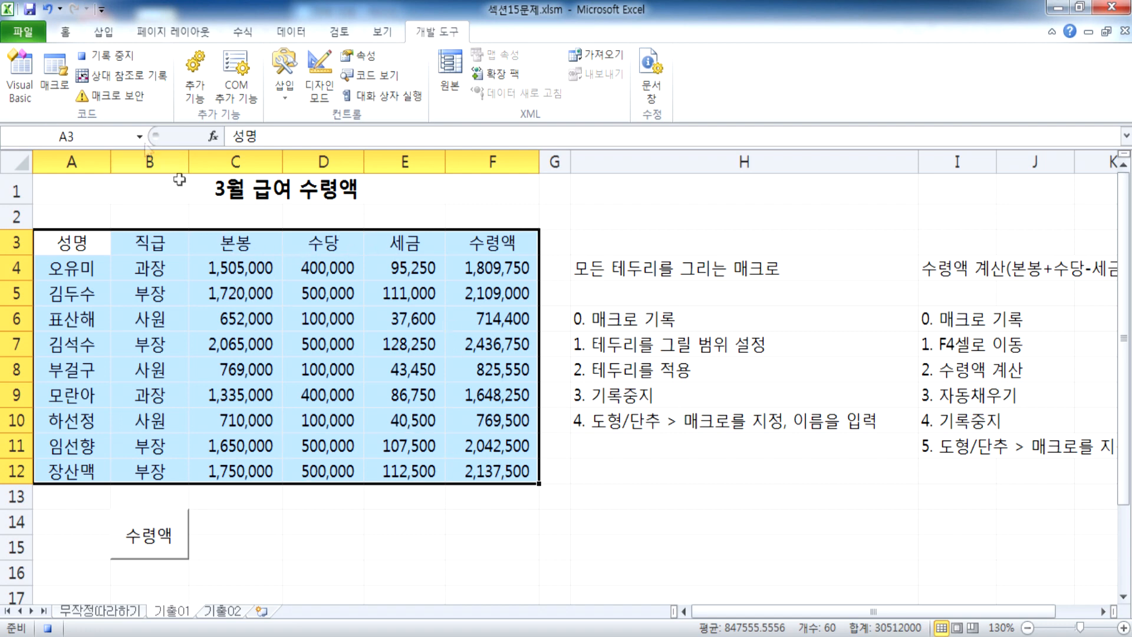
left_click(68, 36)
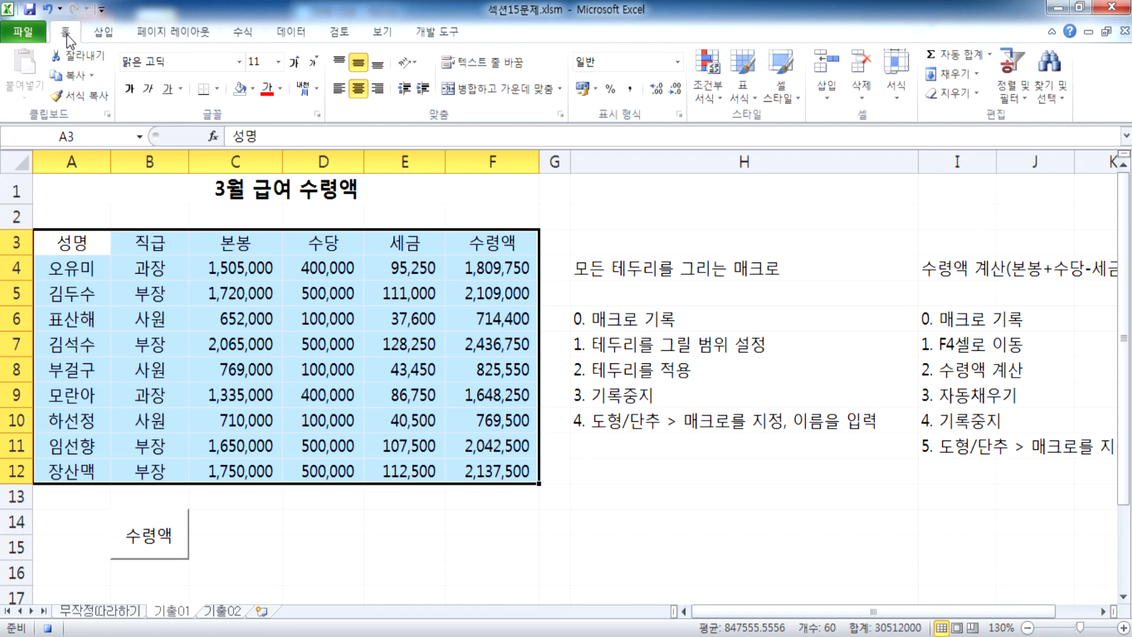
left_click(217, 89)
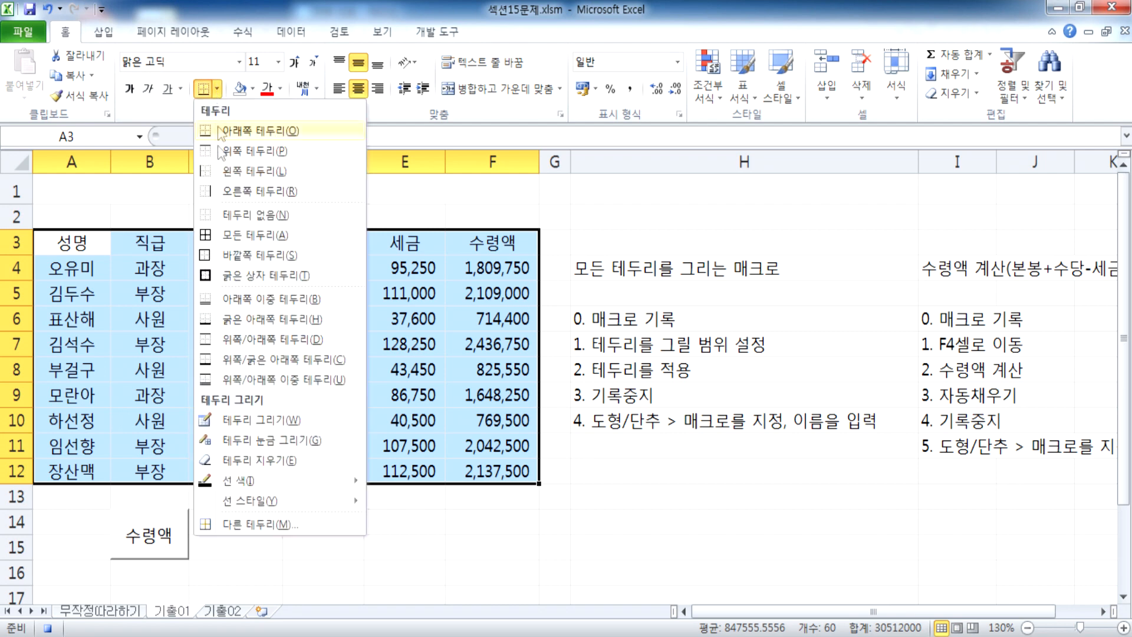
left_click(225, 235)
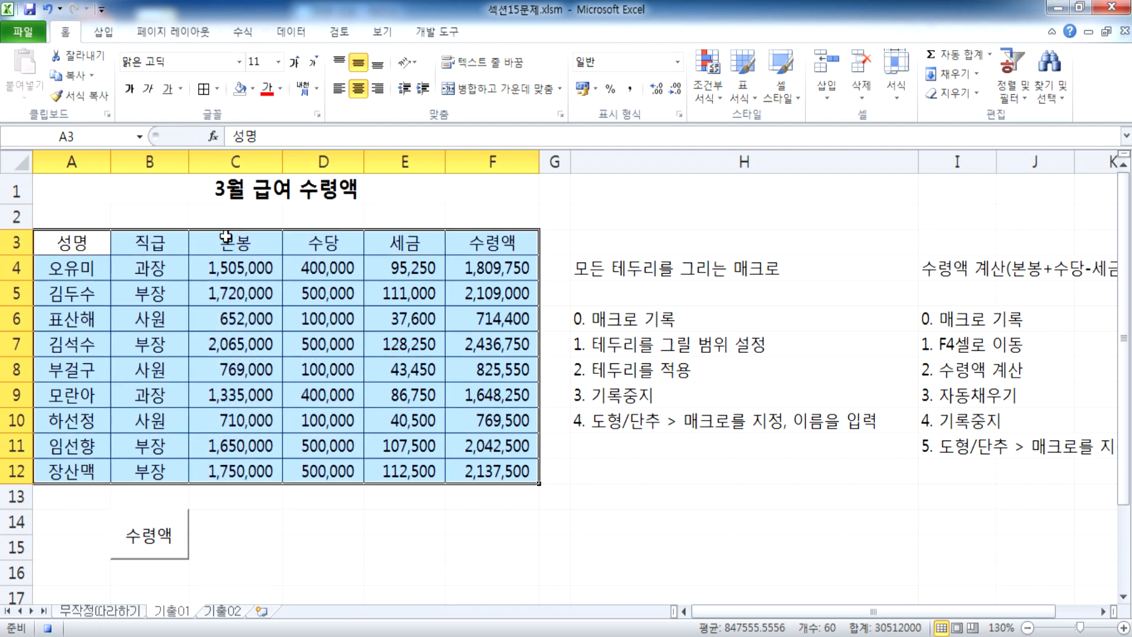
left_click(82, 250)
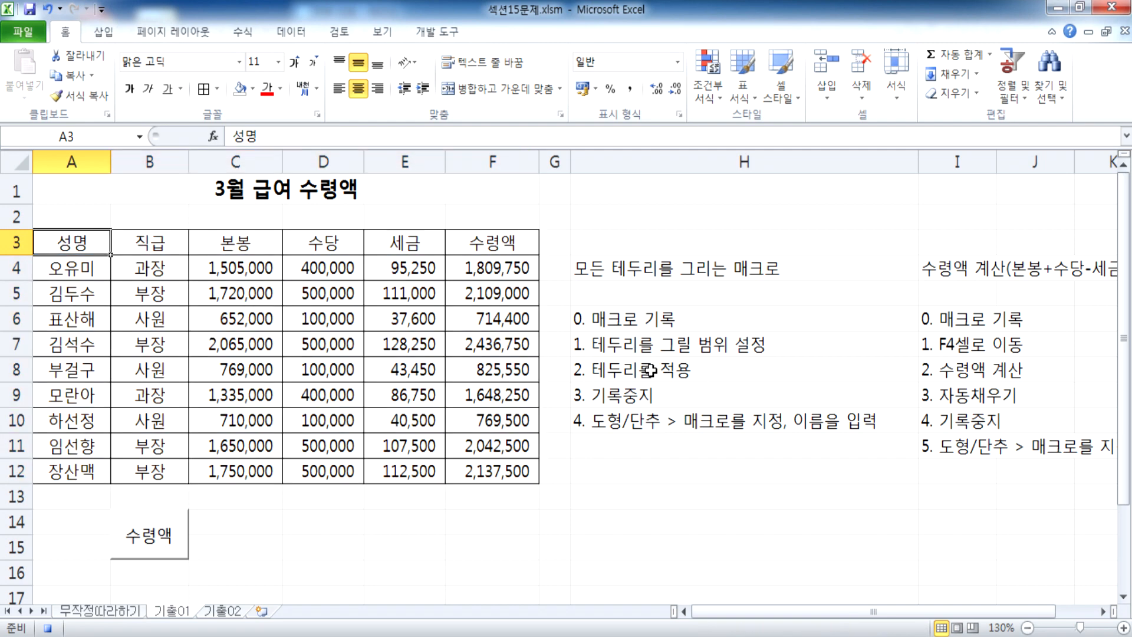
left_click(455, 34)
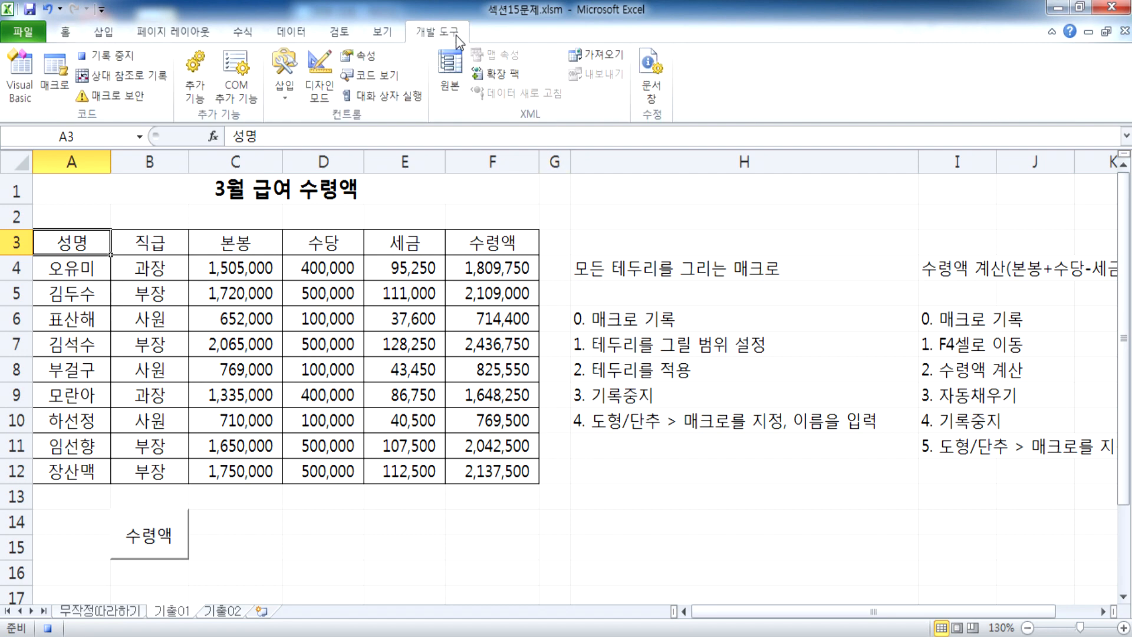
left_click(114, 62)
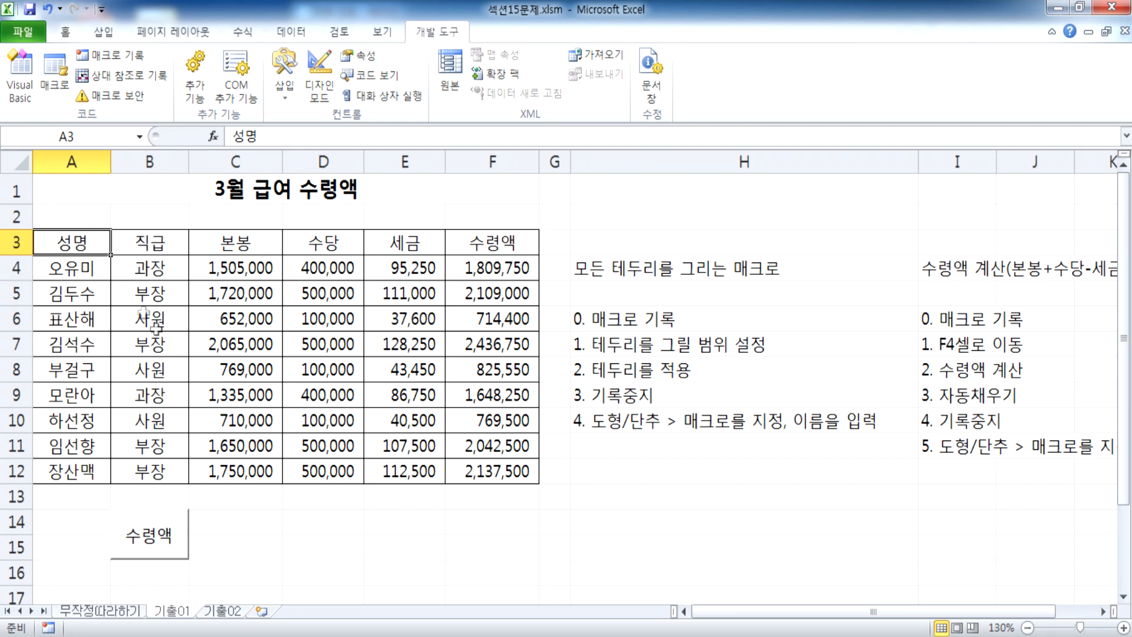
Step: Remove all borders from the salary table A3:F12 and select H15
left_click_drag(72, 243, 453, 471)
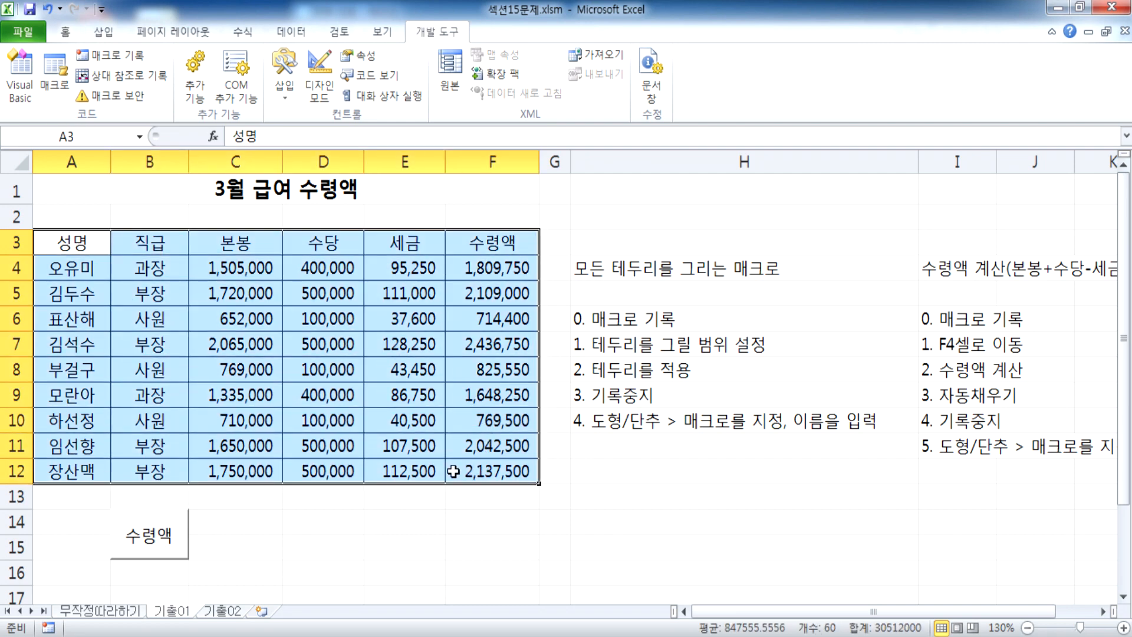
left_click(65, 31)
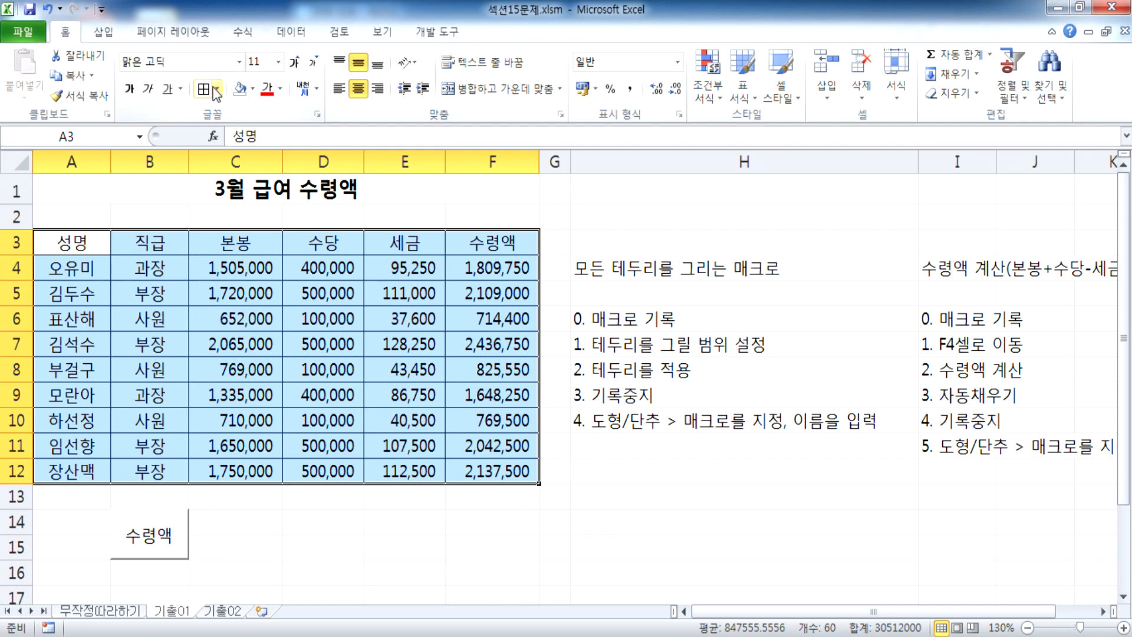
left_click(218, 88)
left_click(230, 210)
left_click(653, 542)
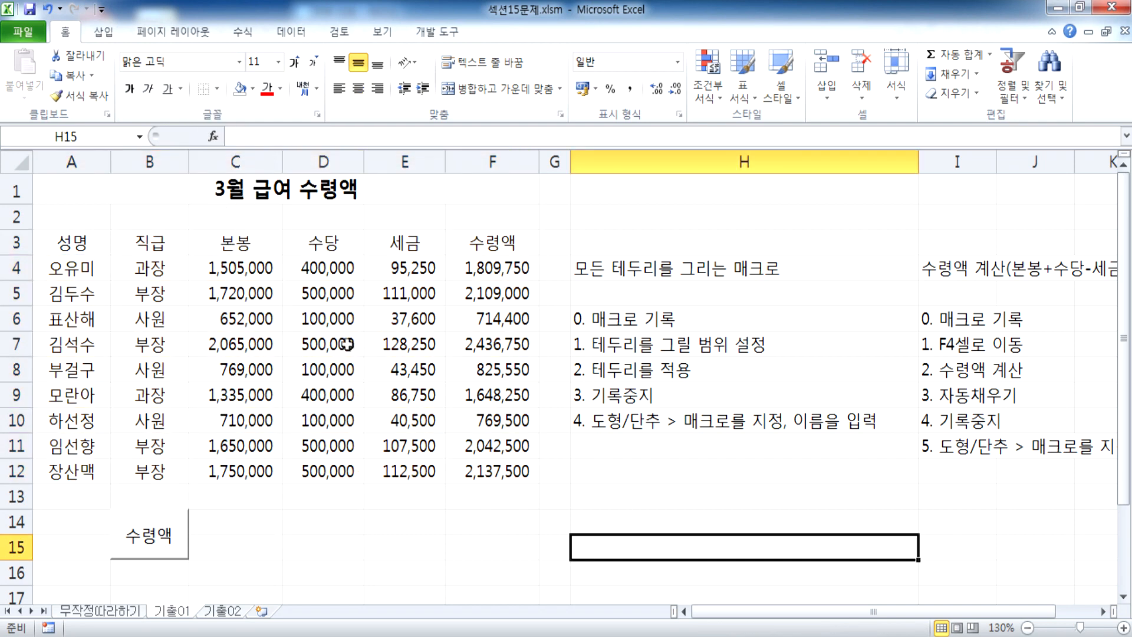
Step: Run the 서식 macro to test it on the salary table
left_click(434, 32)
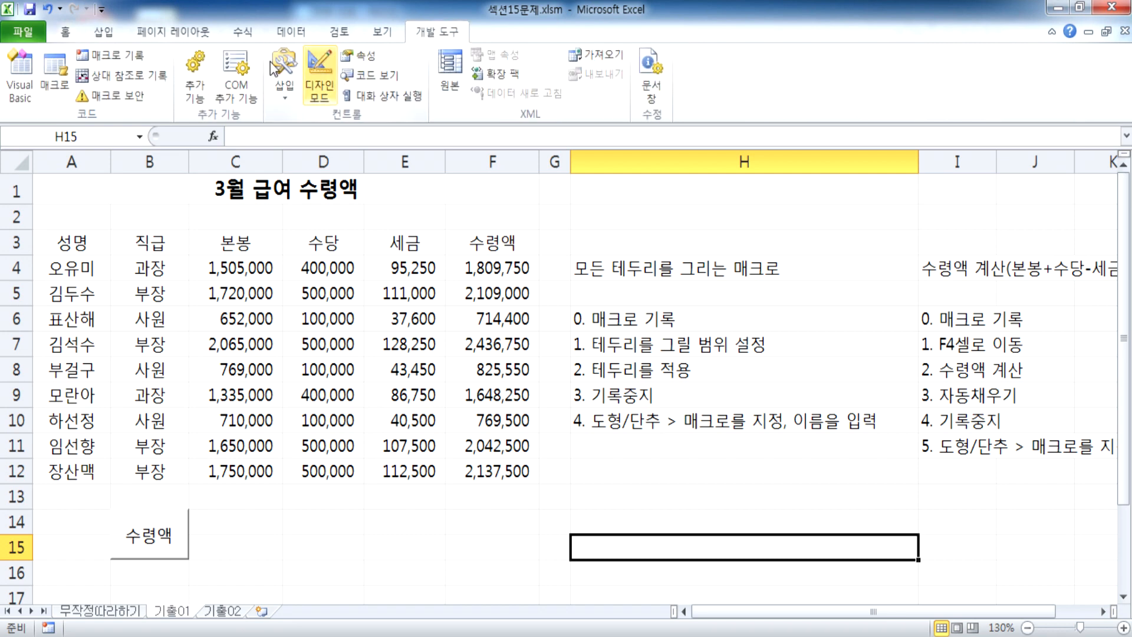
left_click(51, 70)
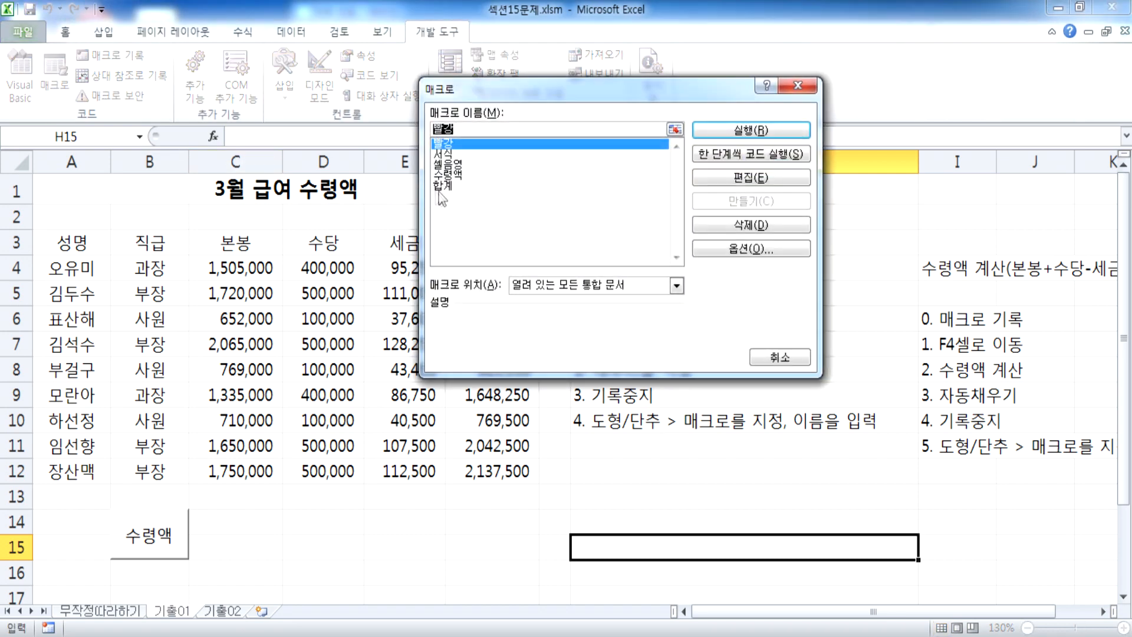
left_click(444, 154)
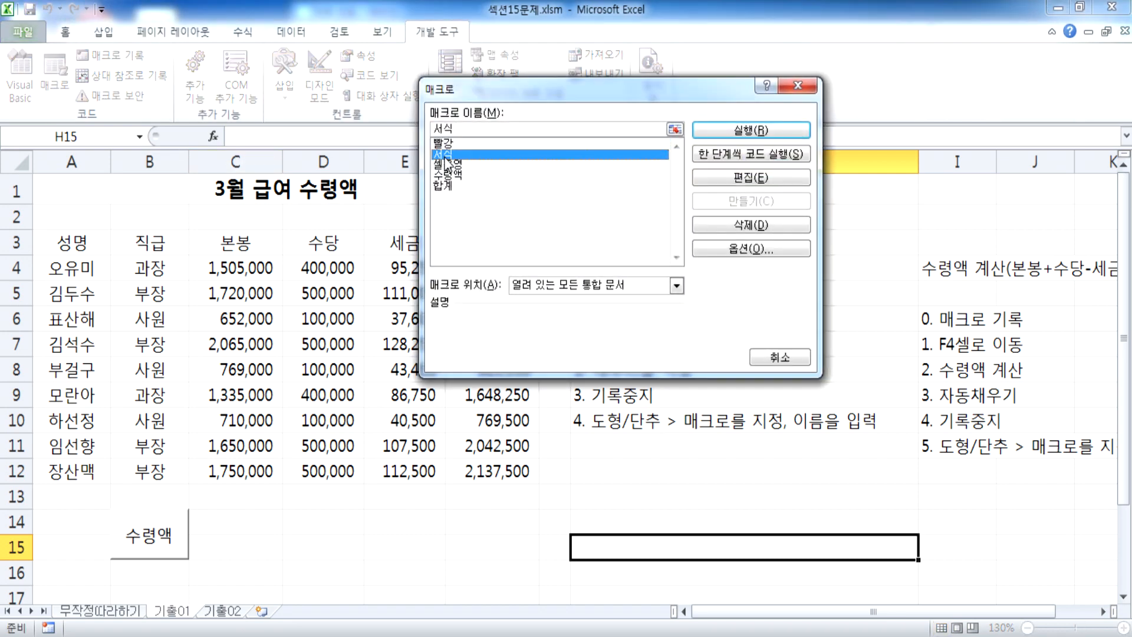
left_click(738, 131)
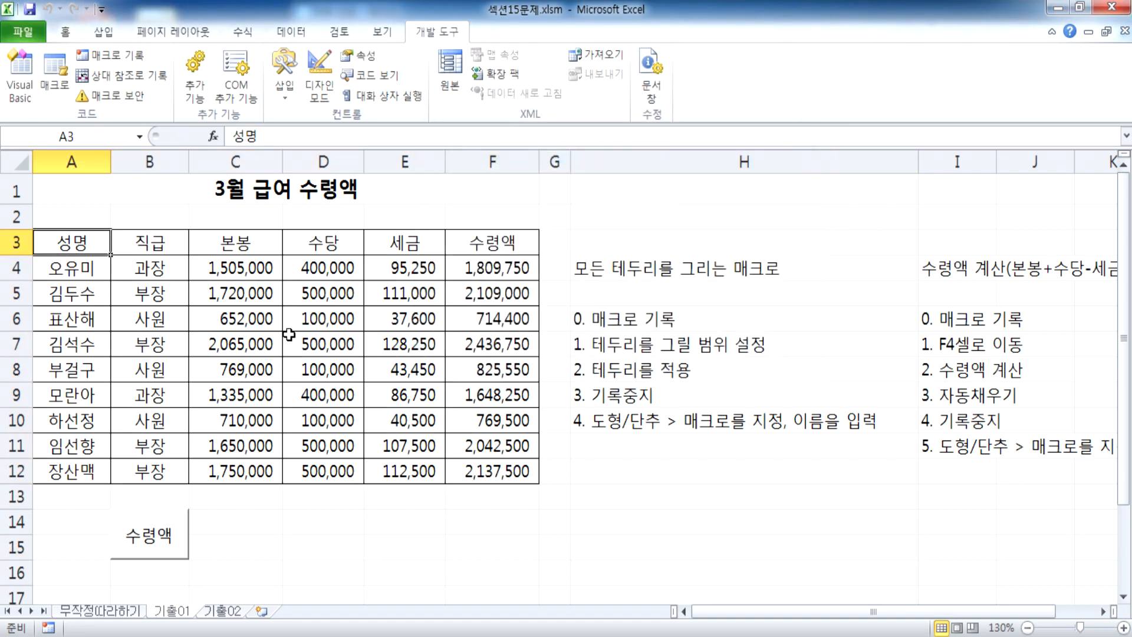
Step: Clear the borders from A3:F12 again after the macro test
left_click_drag(68, 245, 522, 471)
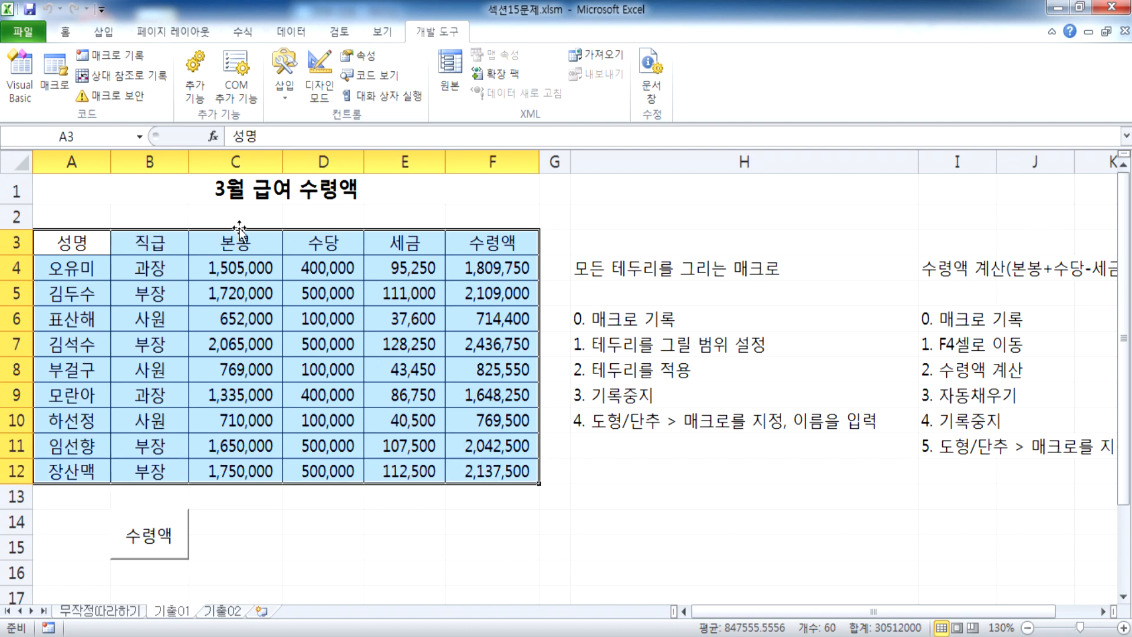
left_click(66, 33)
left_click(203, 89)
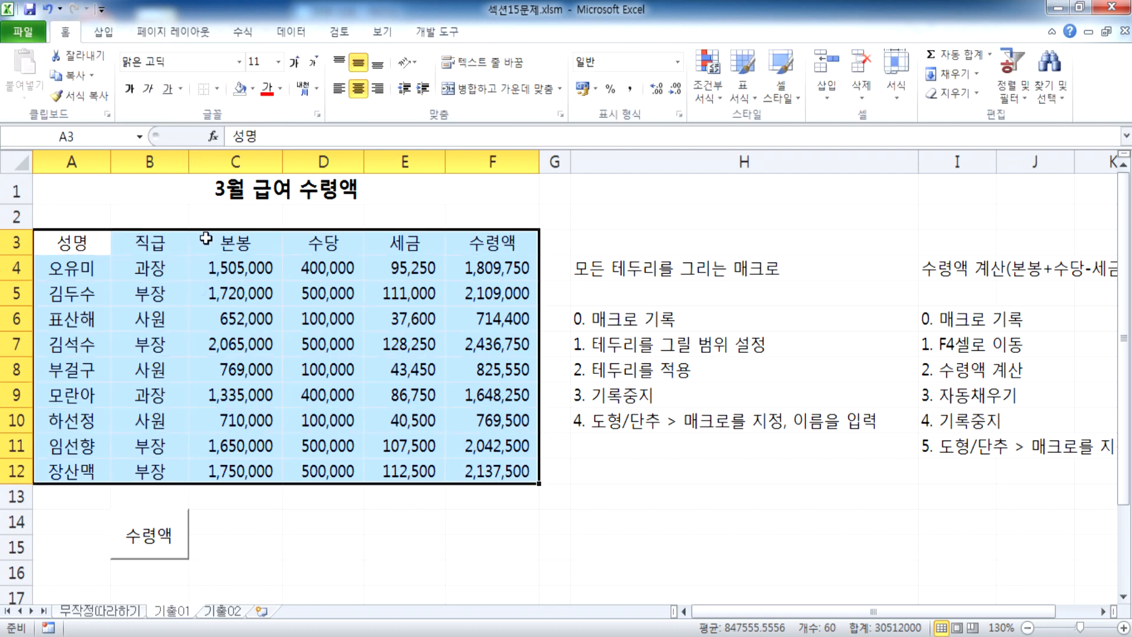
left_click(653, 486)
Step: Select the range D14:D15 below the salary table
scroll(360, 483, "down", 2)
left_click_drag(288, 366, 312, 387)
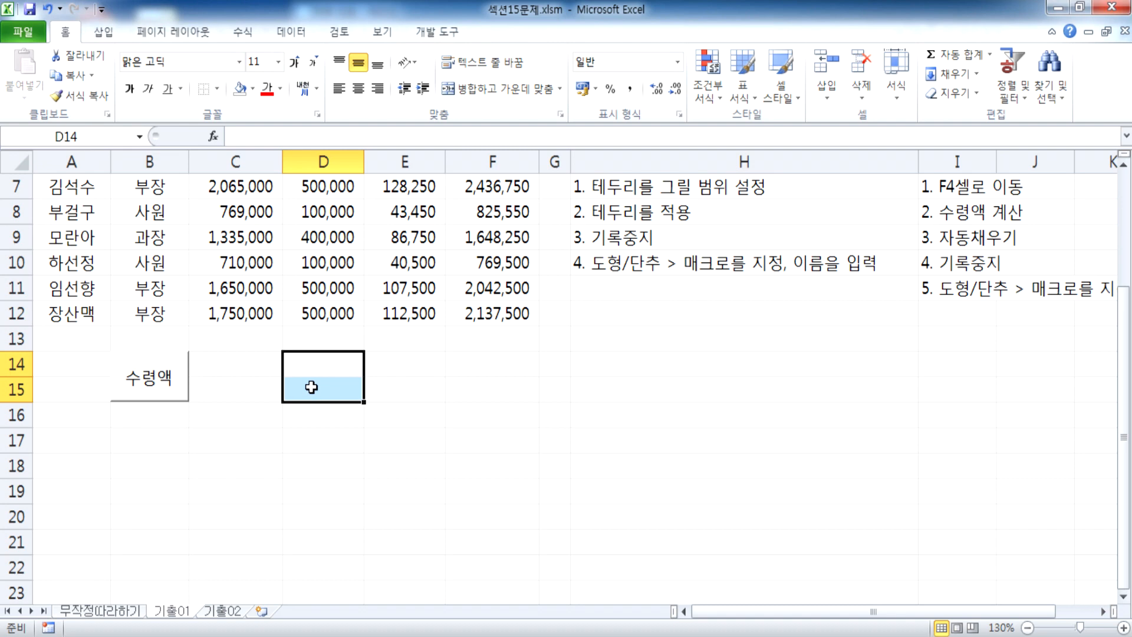
left_click(103, 34)
left_click(177, 73)
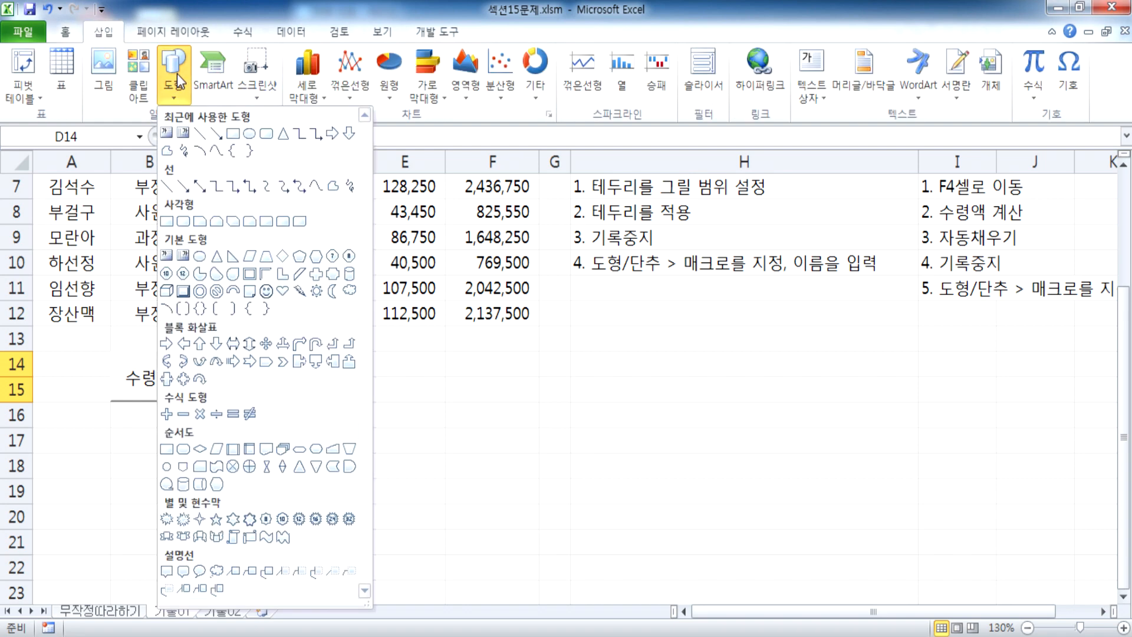
left_click(471, 394)
left_click_drag(303, 362, 316, 381)
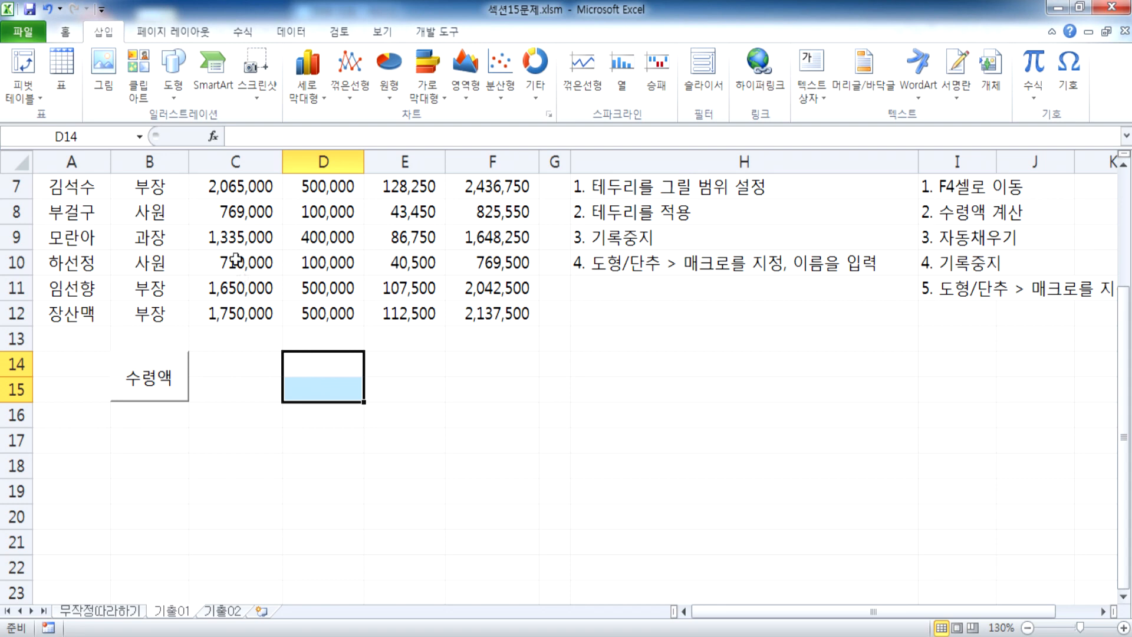
Step: Draw a bevel shape covering D14:D15, 2 cm wide and 1.18 cm high
left_click(174, 69)
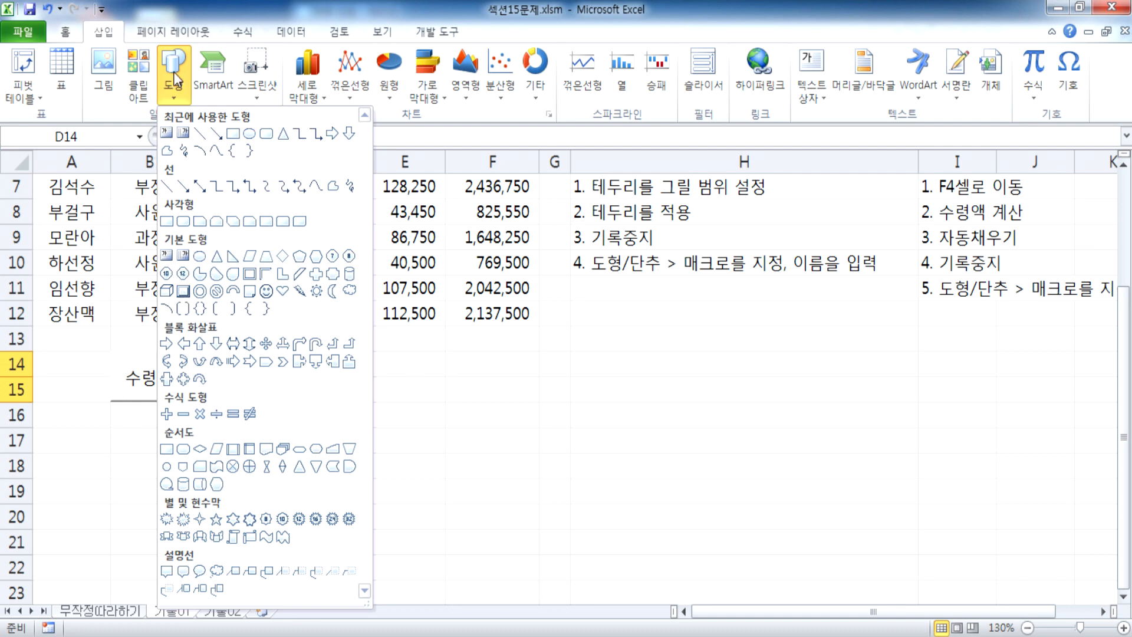
left_click(108, 43)
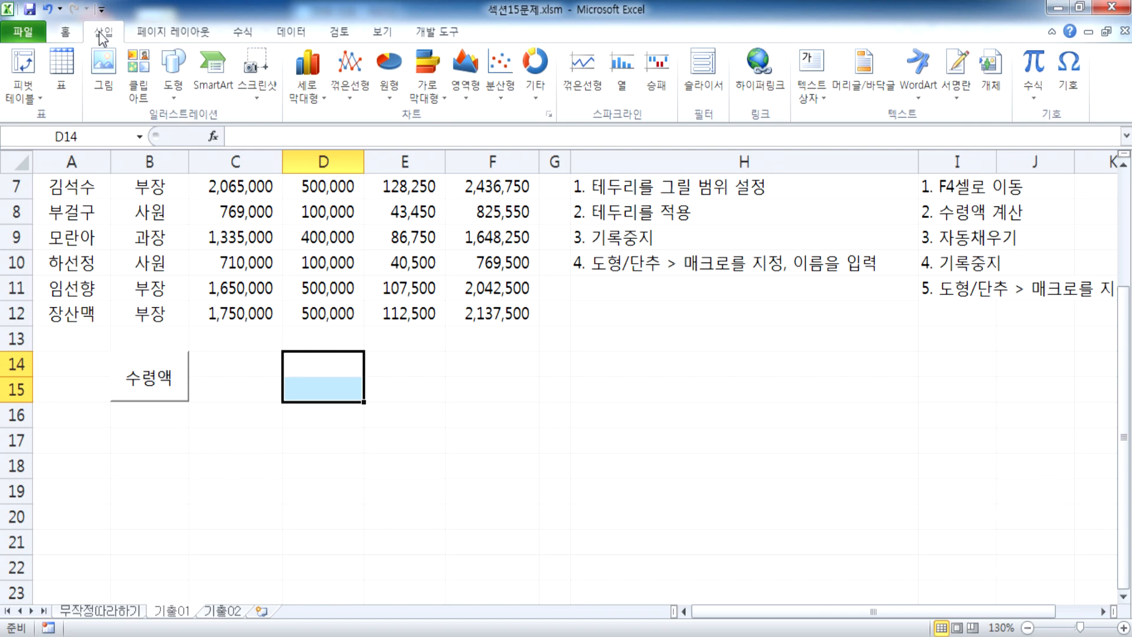
left_click(175, 73)
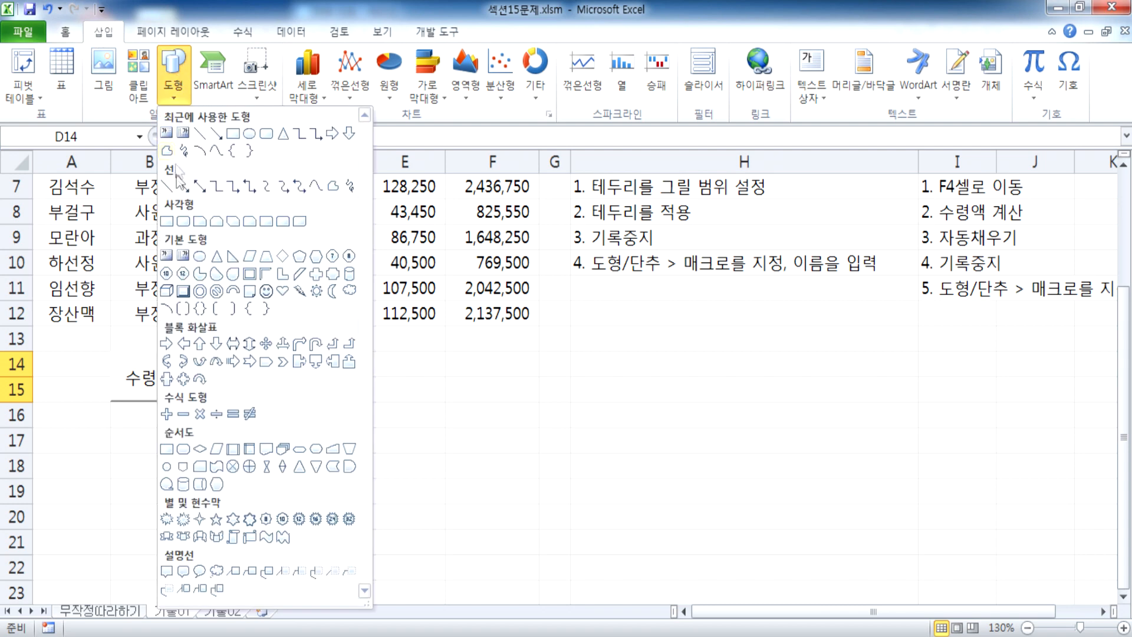
left_click(183, 290)
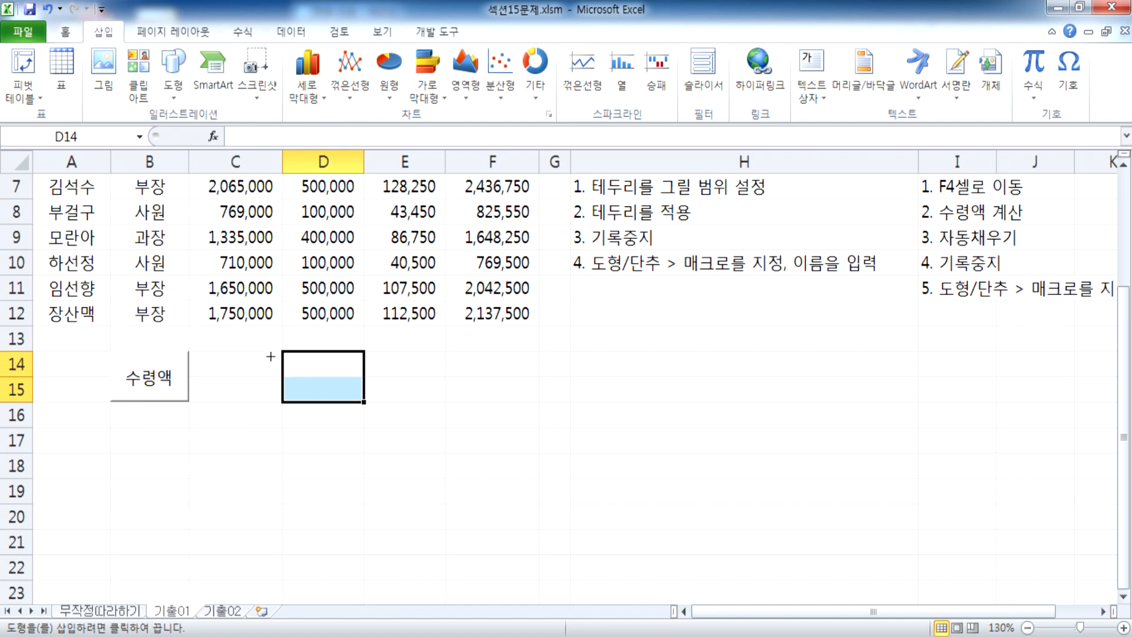
left_click_drag(278, 352, 351, 396)
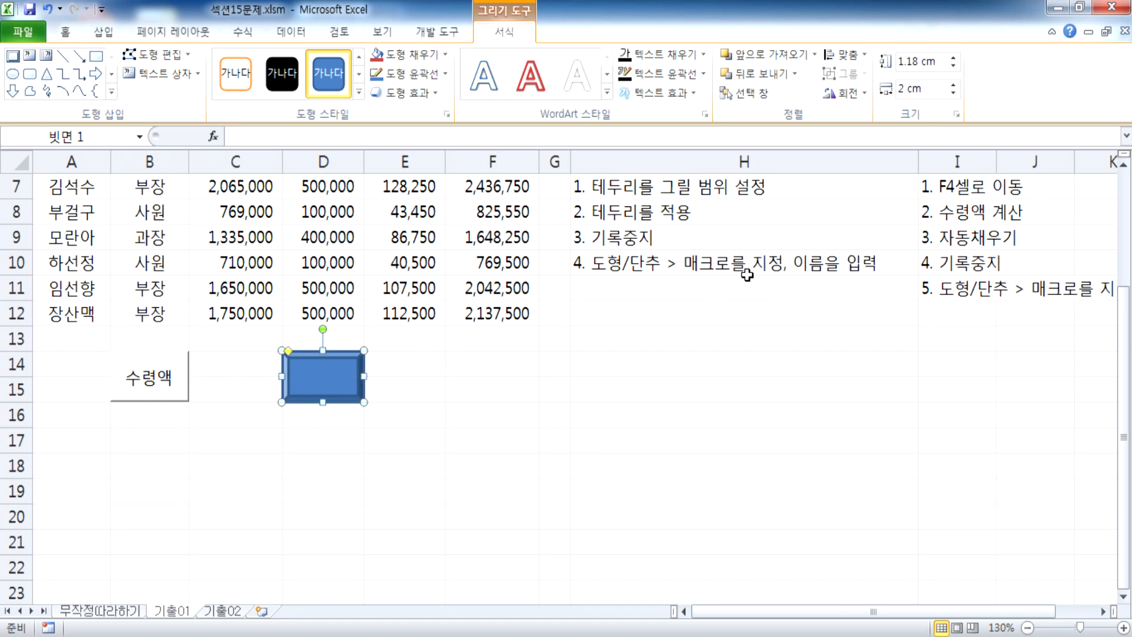
right_click(323, 377)
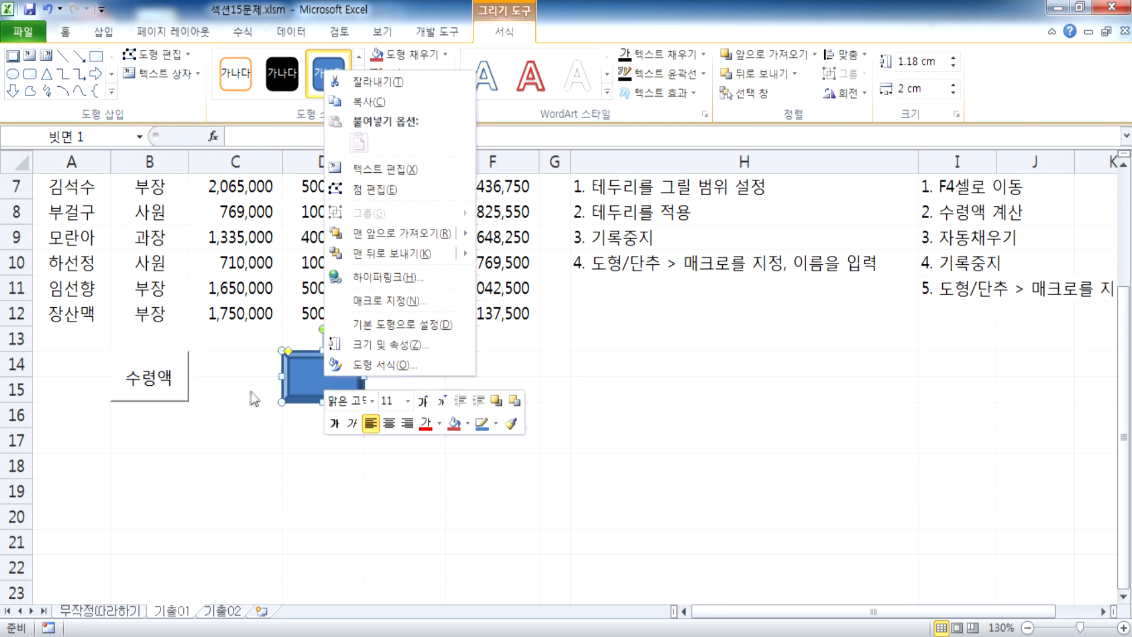
right_click(305, 378)
right_click(293, 386)
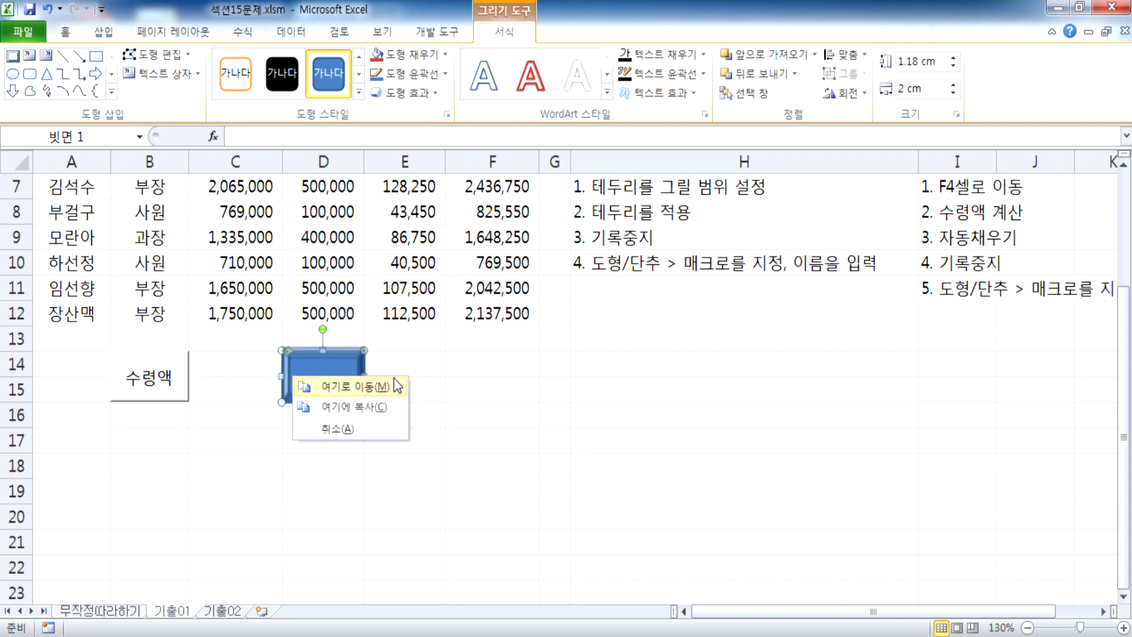
left_click(341, 374)
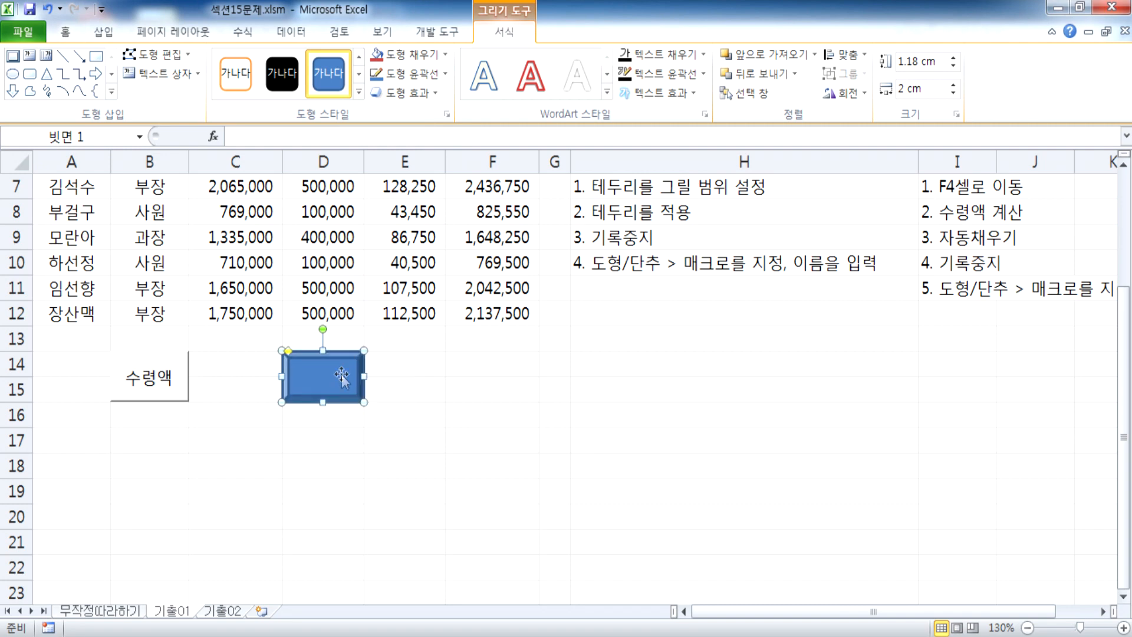
right_click(341, 374)
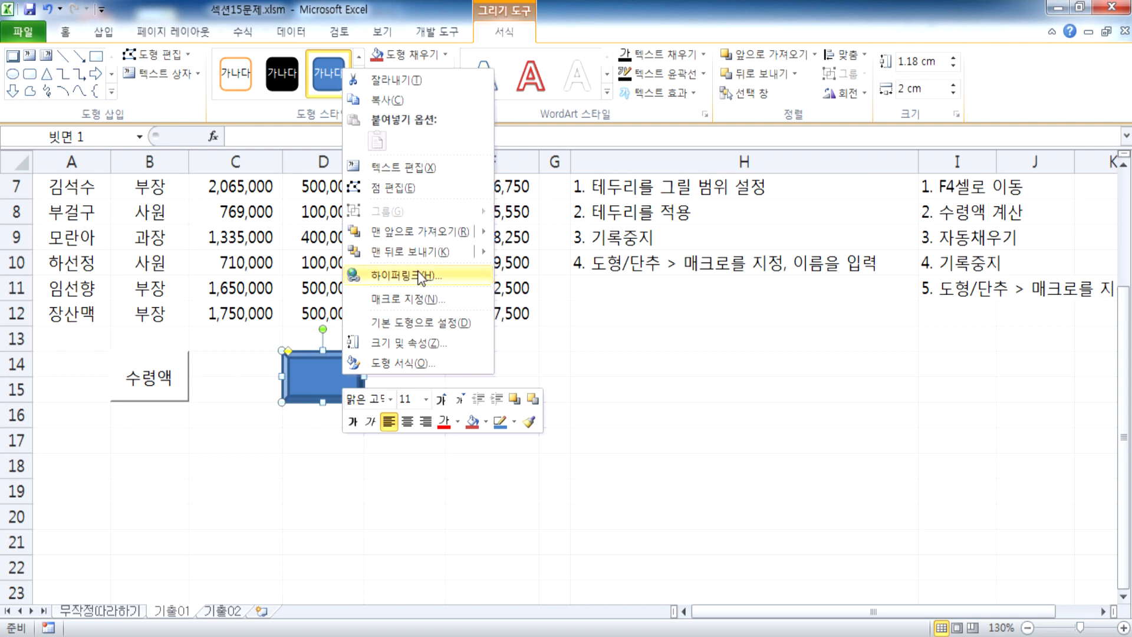
left_click(325, 375)
right_click(328, 376)
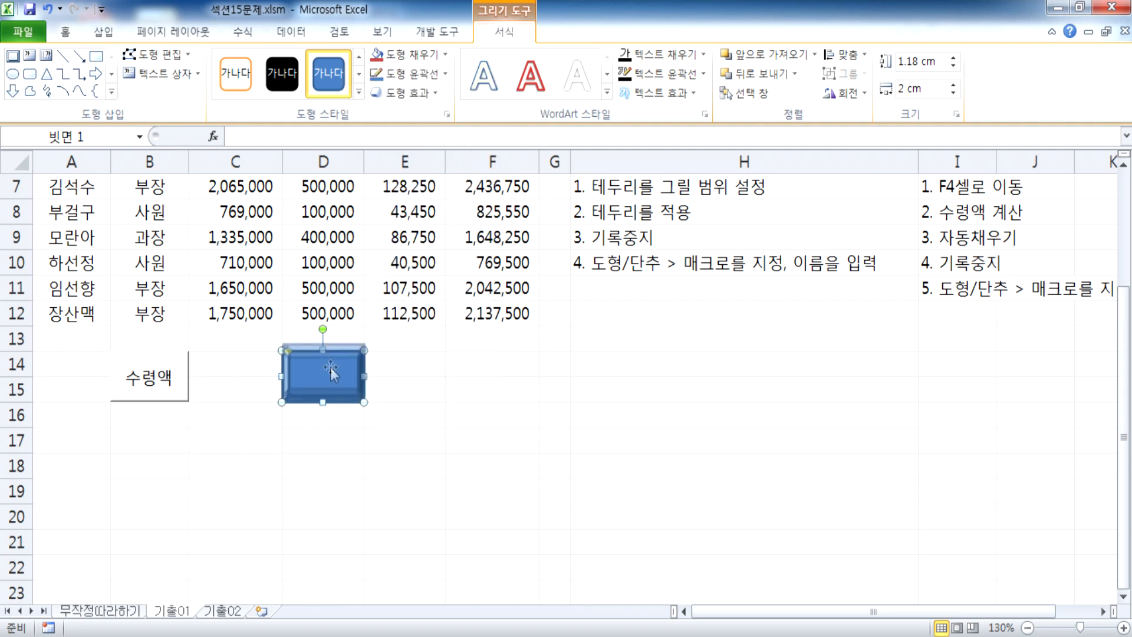
left_click(339, 380)
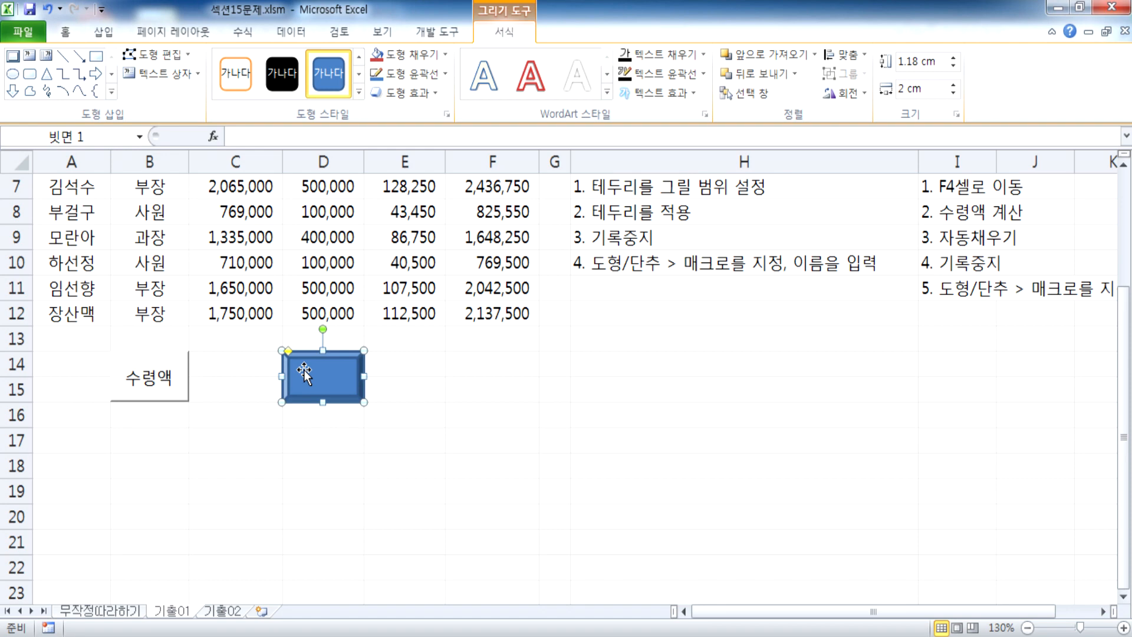
left_click_drag(322, 370, 333, 347)
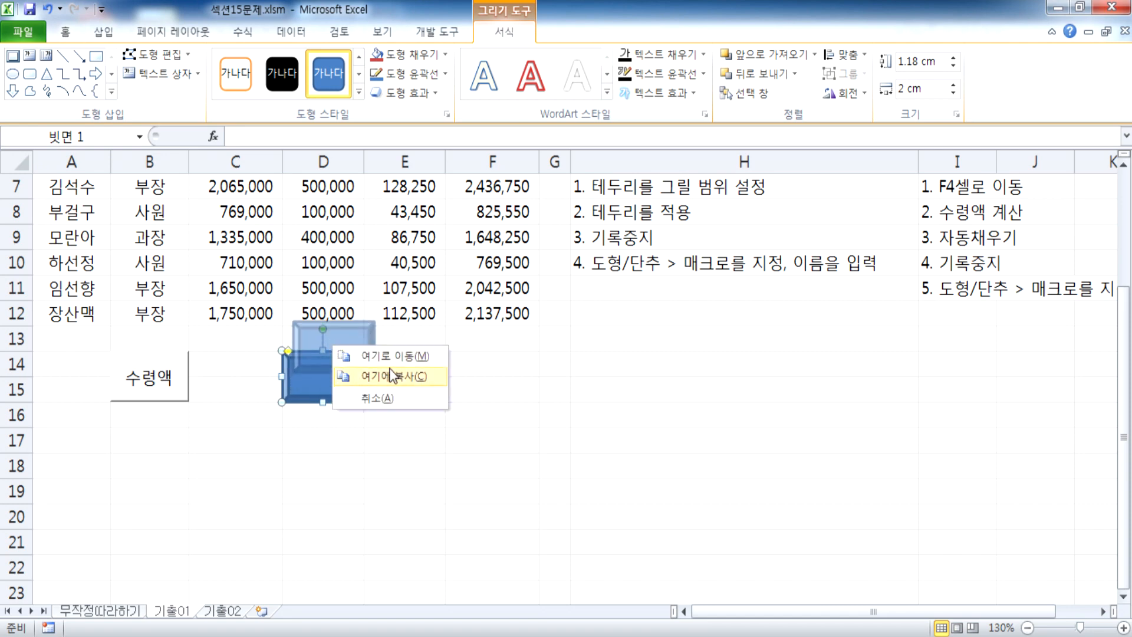
left_click(320, 357)
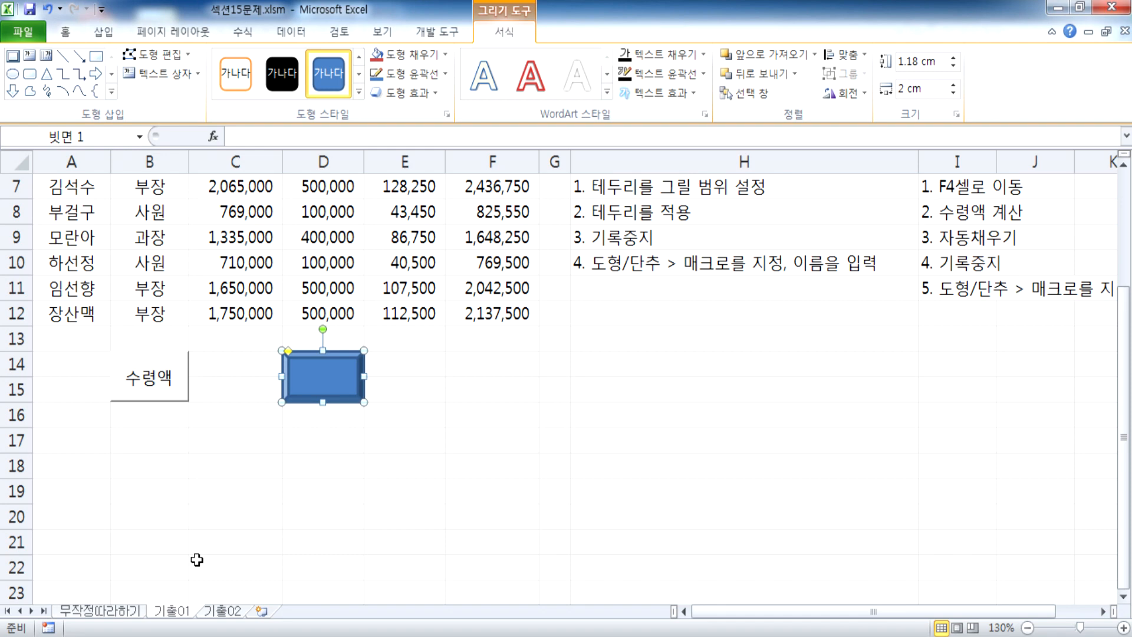
right_click(337, 362)
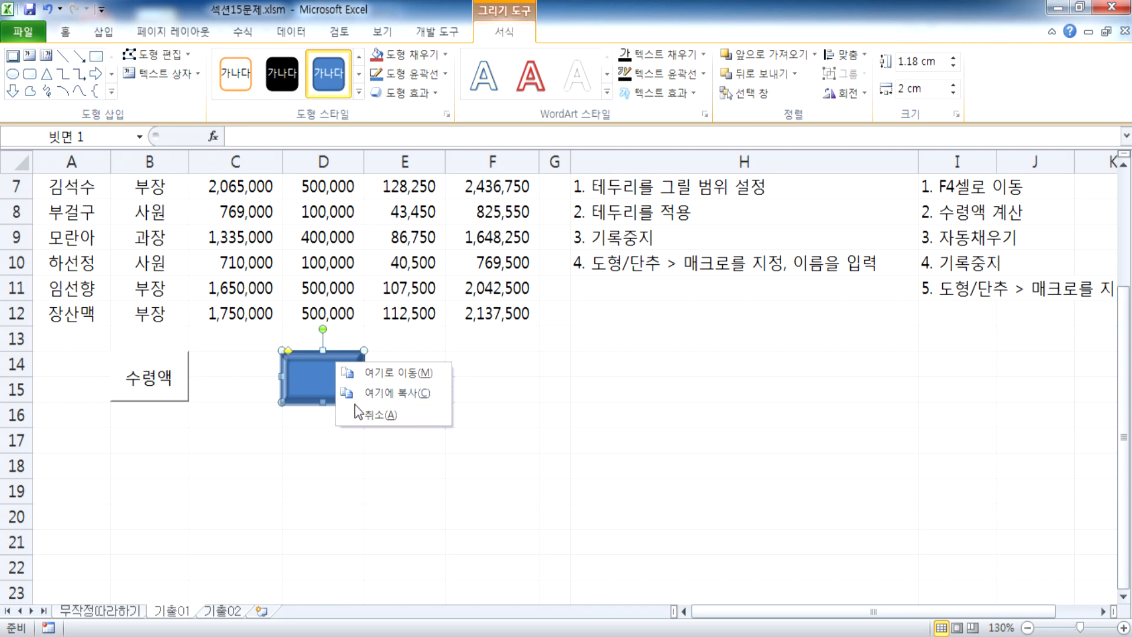
left_click(327, 404)
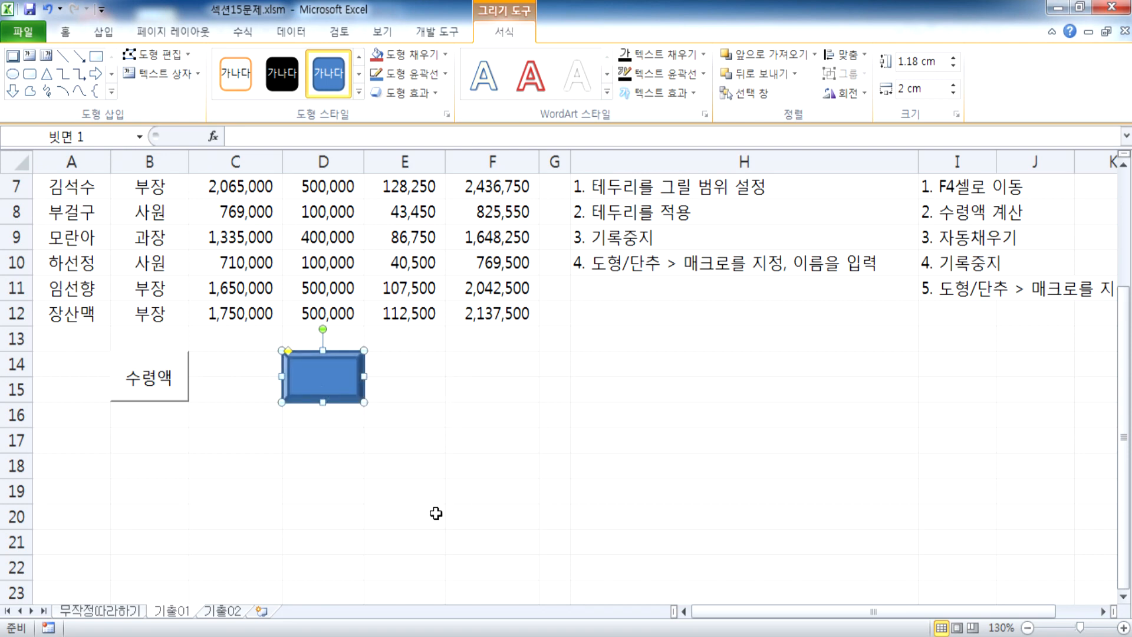
left_click(372, 518)
left_click(331, 396)
key("super")
key("super")
key("super")
key("super")
key("Menu")
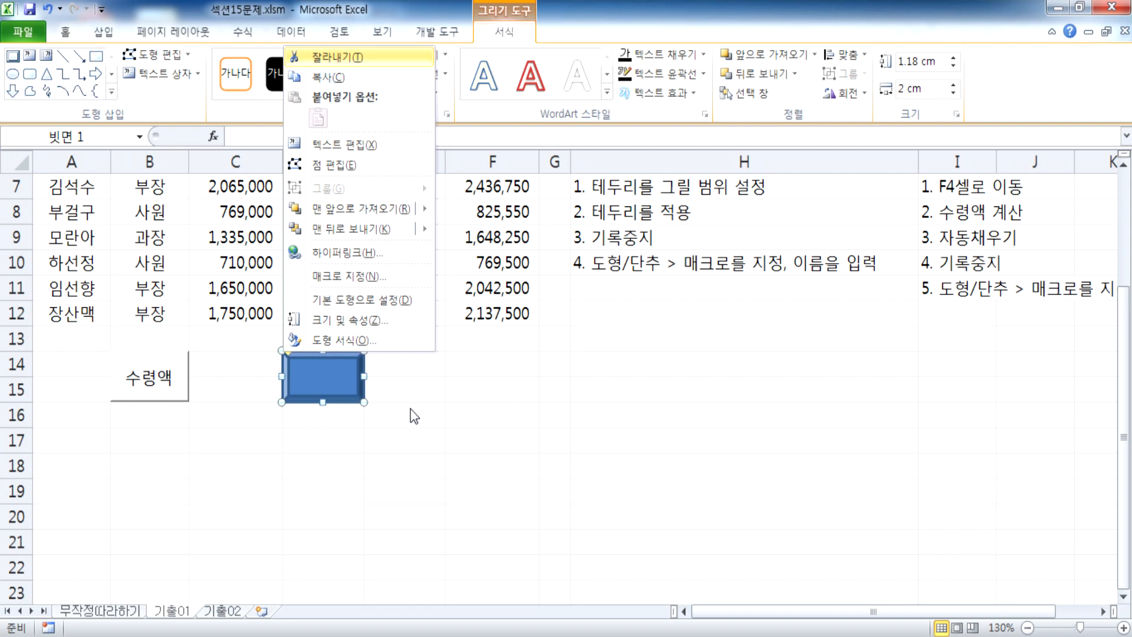
key("super")
key("Escape")
key("super")
key("super")
key("super")
key("super")
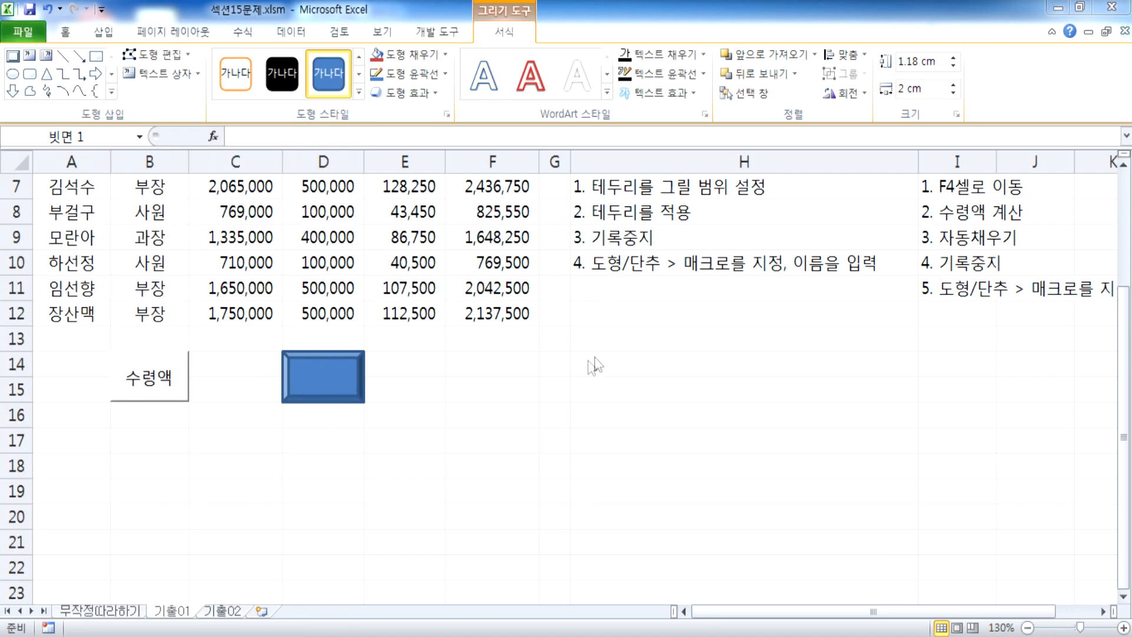
left_click(611, 344)
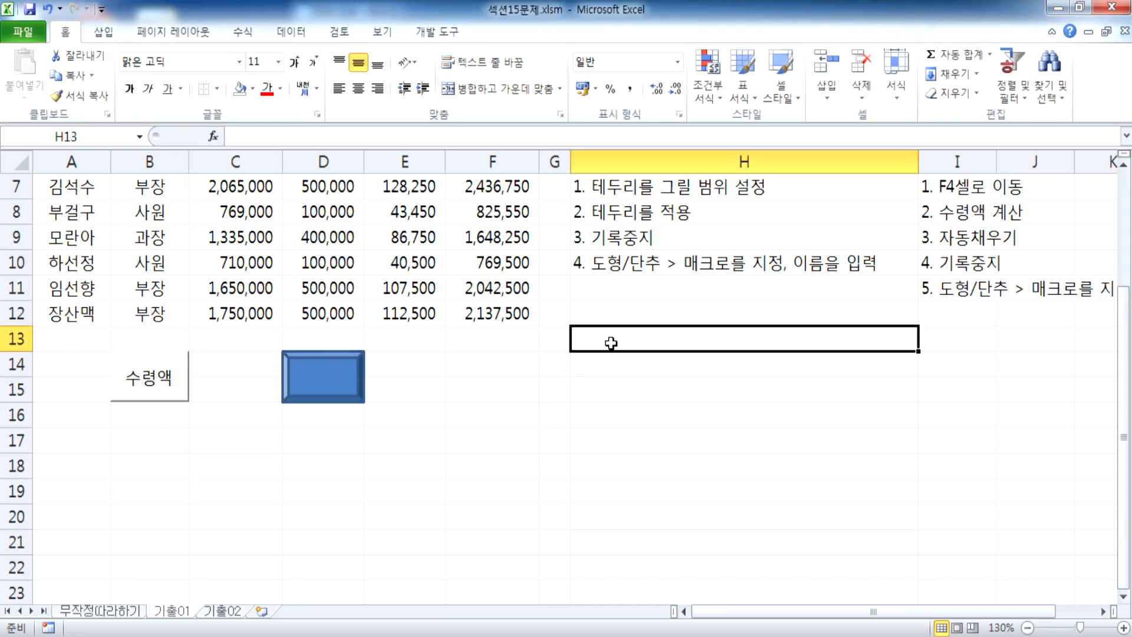
key("Menu")
left_click(297, 372)
key("Menu")
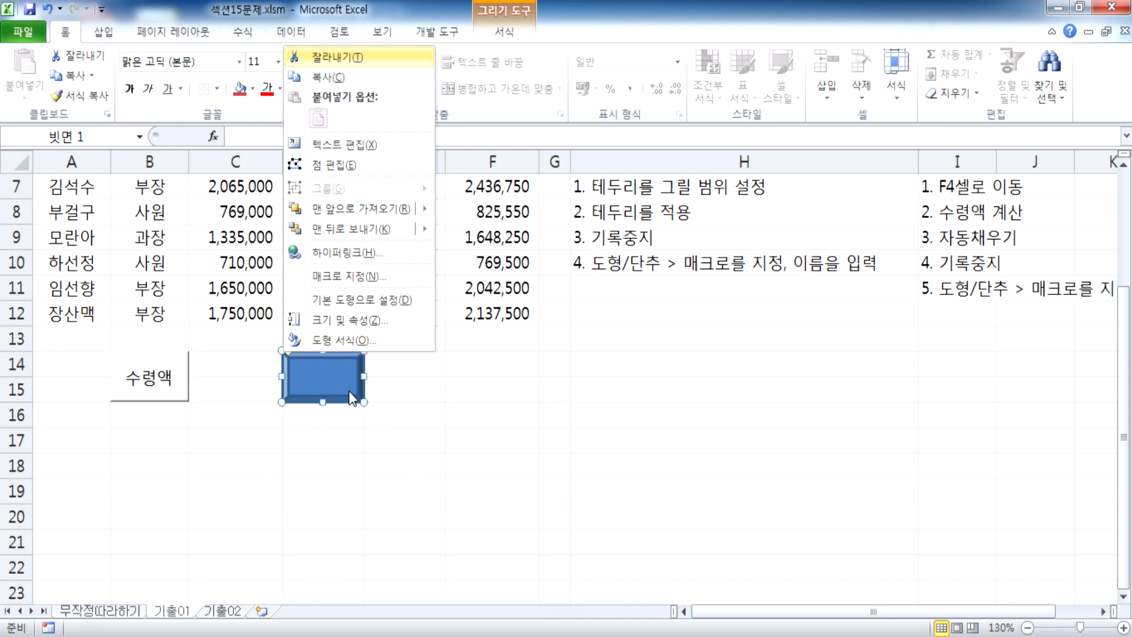
right_click(319, 389)
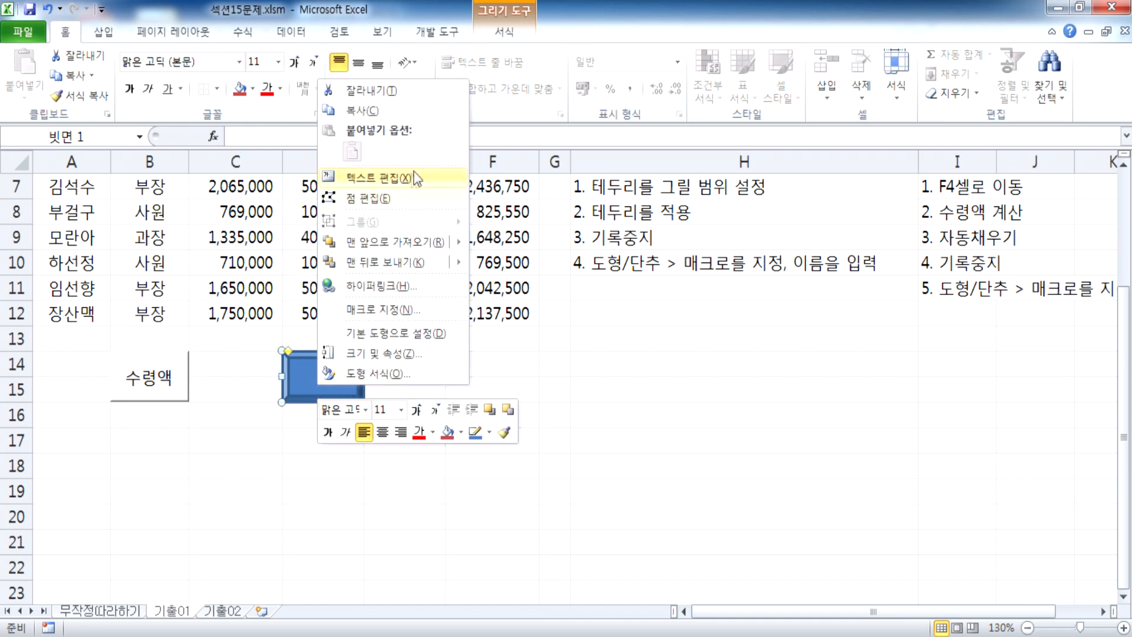
left_click(292, 376)
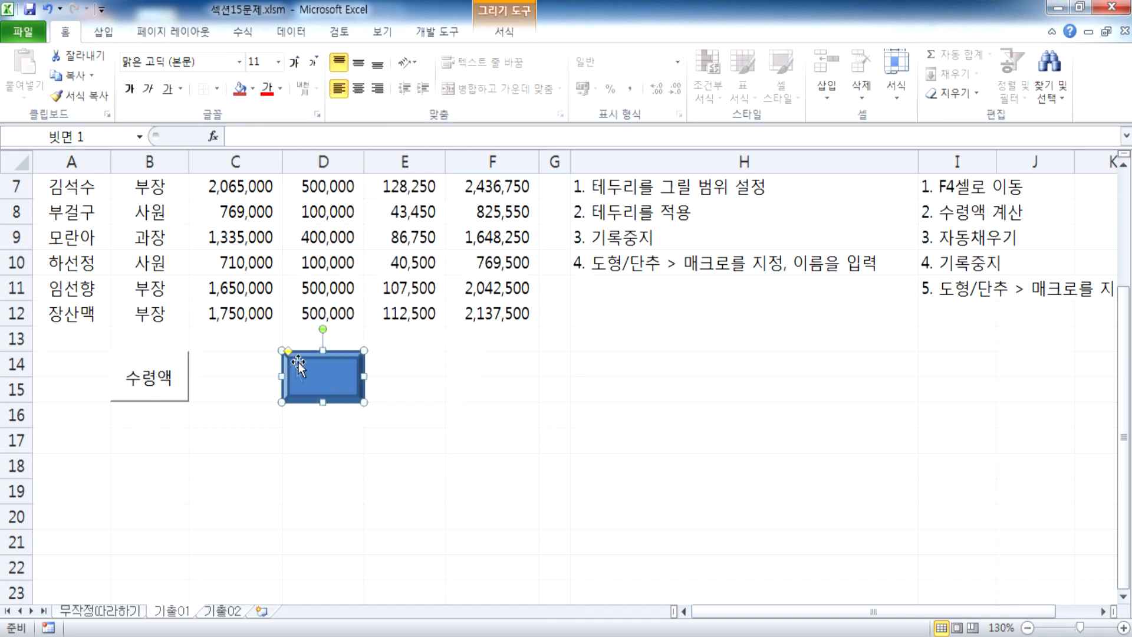
right_click(299, 366)
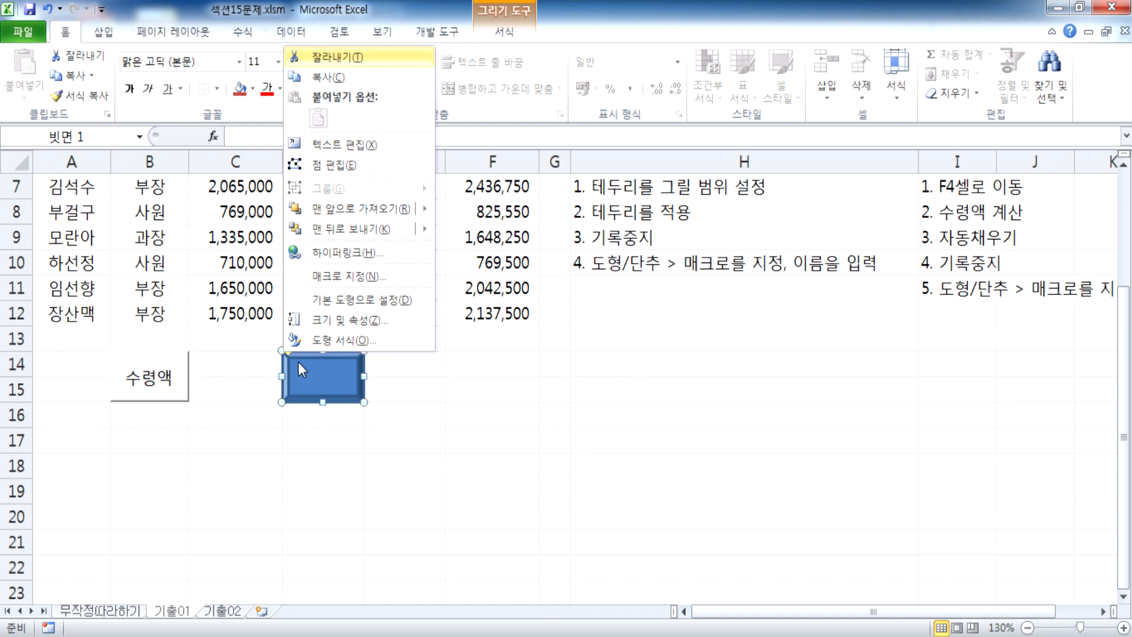
right_click(299, 369)
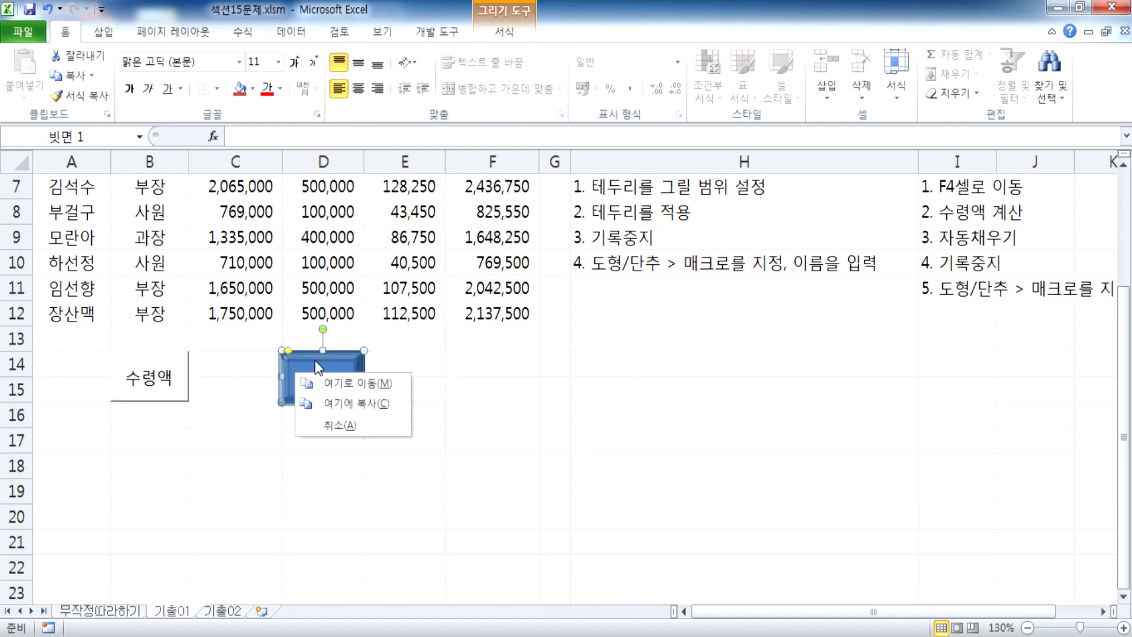
left_click(315, 360)
right_click(316, 359)
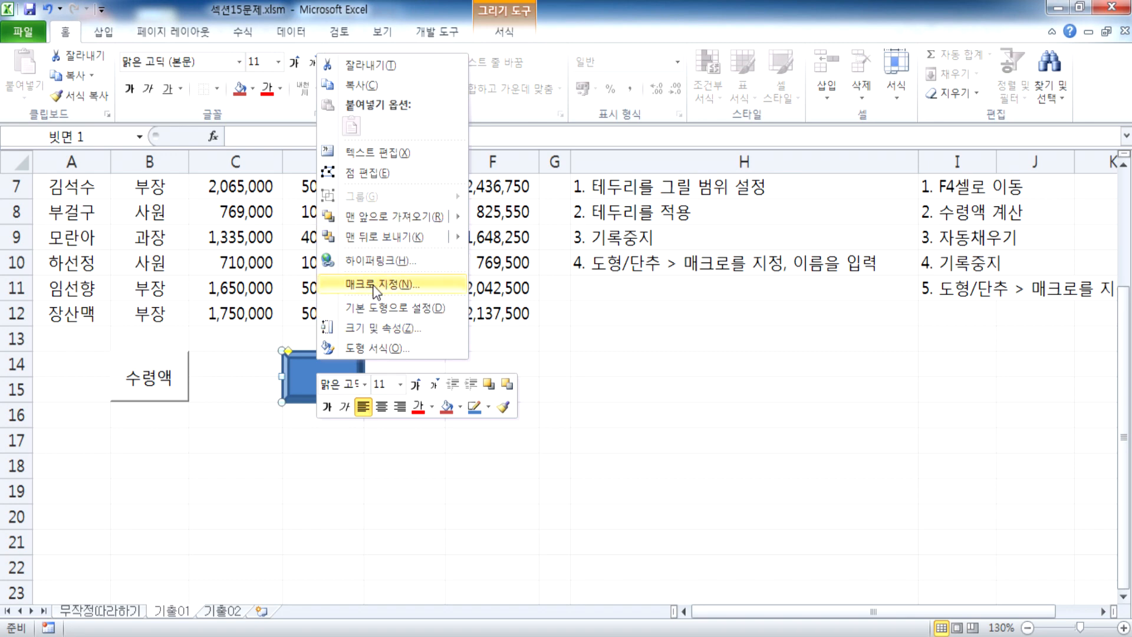
left_click(293, 365)
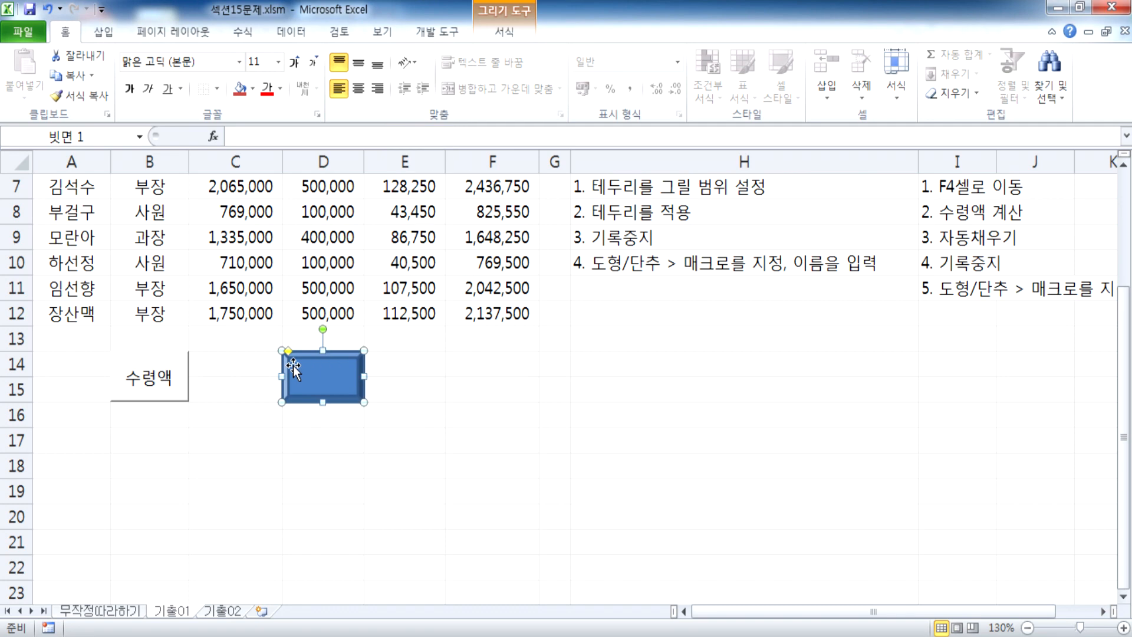
Step: Assign the 서식 macro to the bevel shape over D14:D15
right_click(296, 359)
left_click(348, 276)
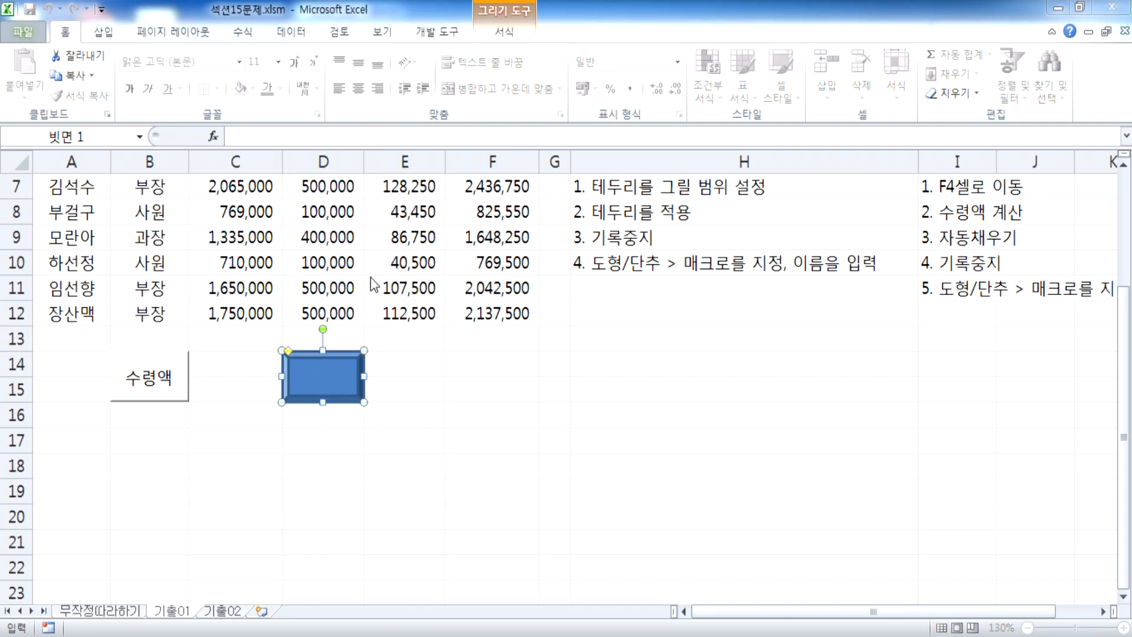
left_click_drag(280, 131, 523, 152)
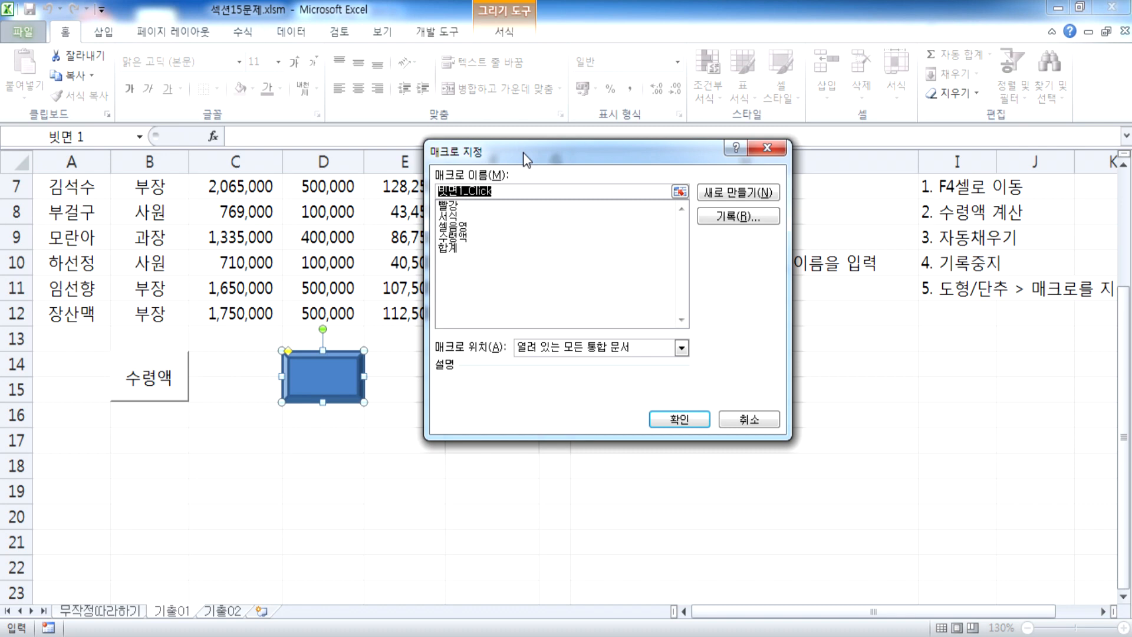
left_click(445, 216)
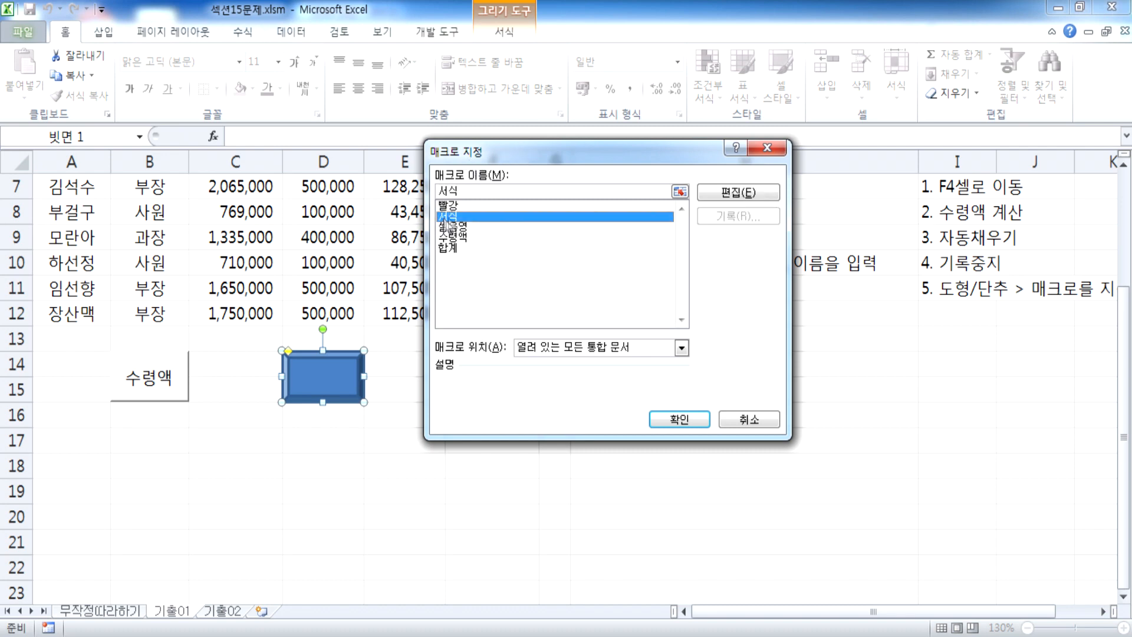
left_click(672, 420)
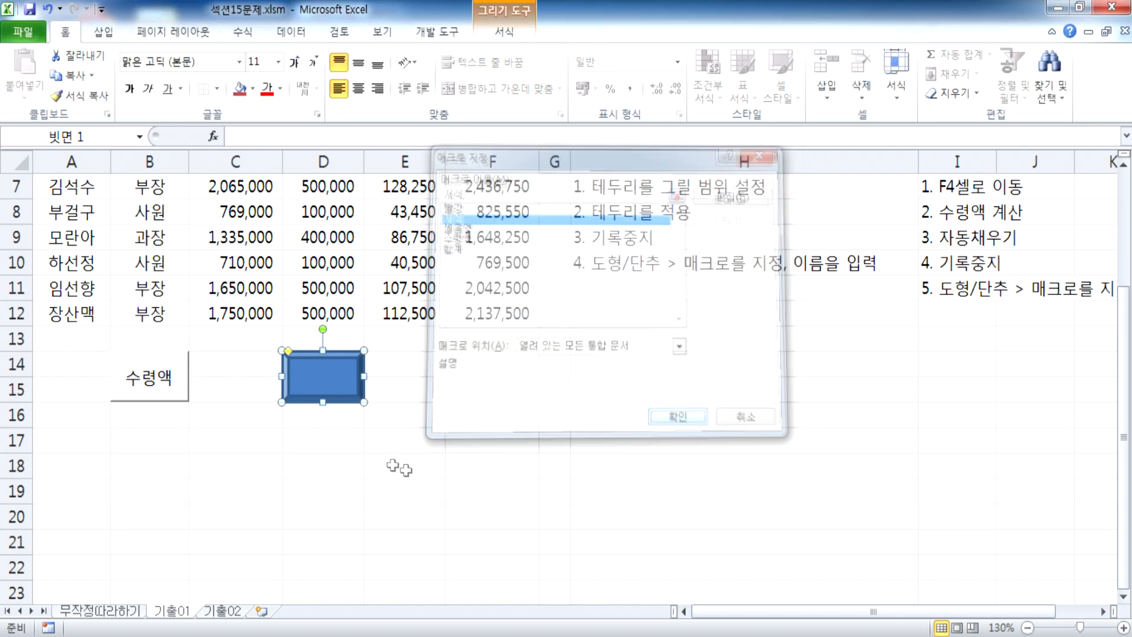
Step: Label the bevel shape over D14:D15 with the text 서식
type("서식")
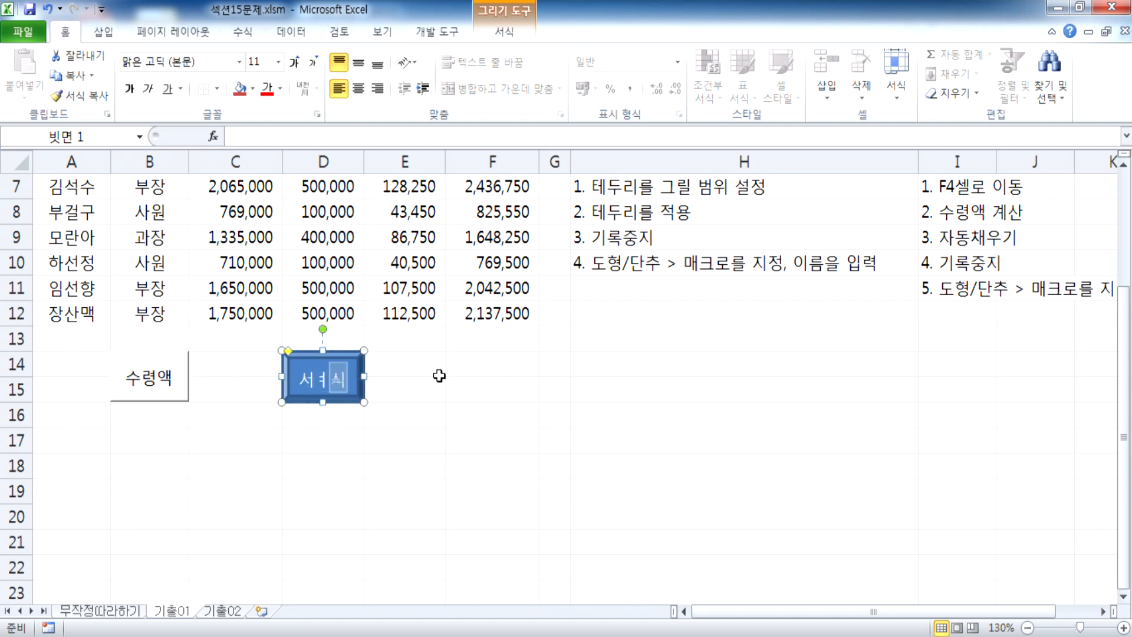
key("BackSpace")
key("BackSpace")
key("BackSpace")
type("서식")
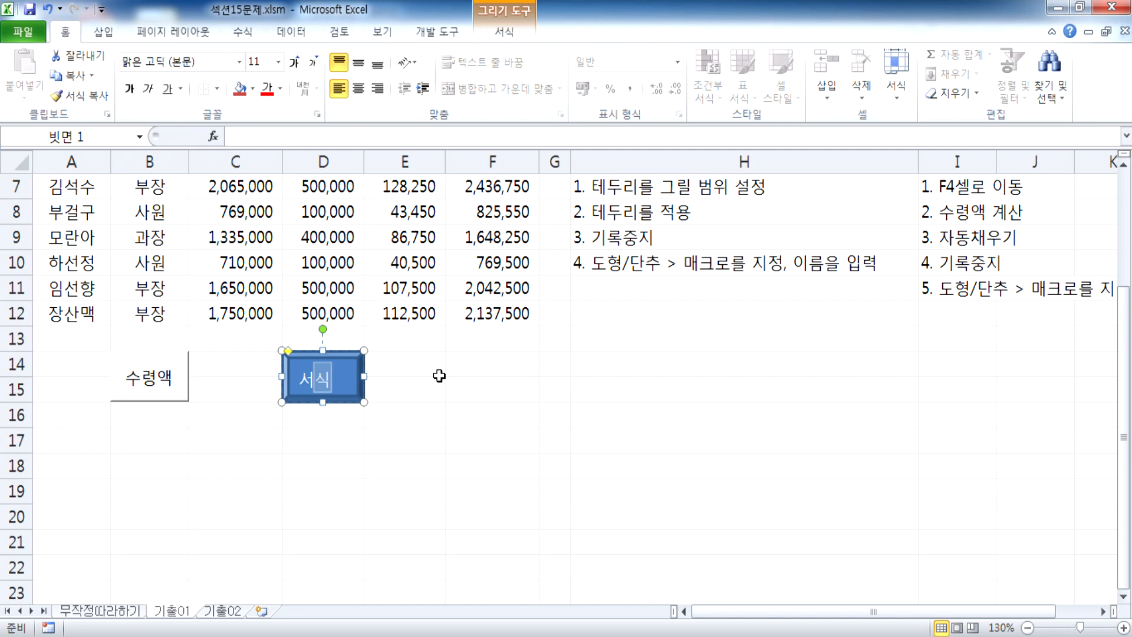
left_click(363, 367)
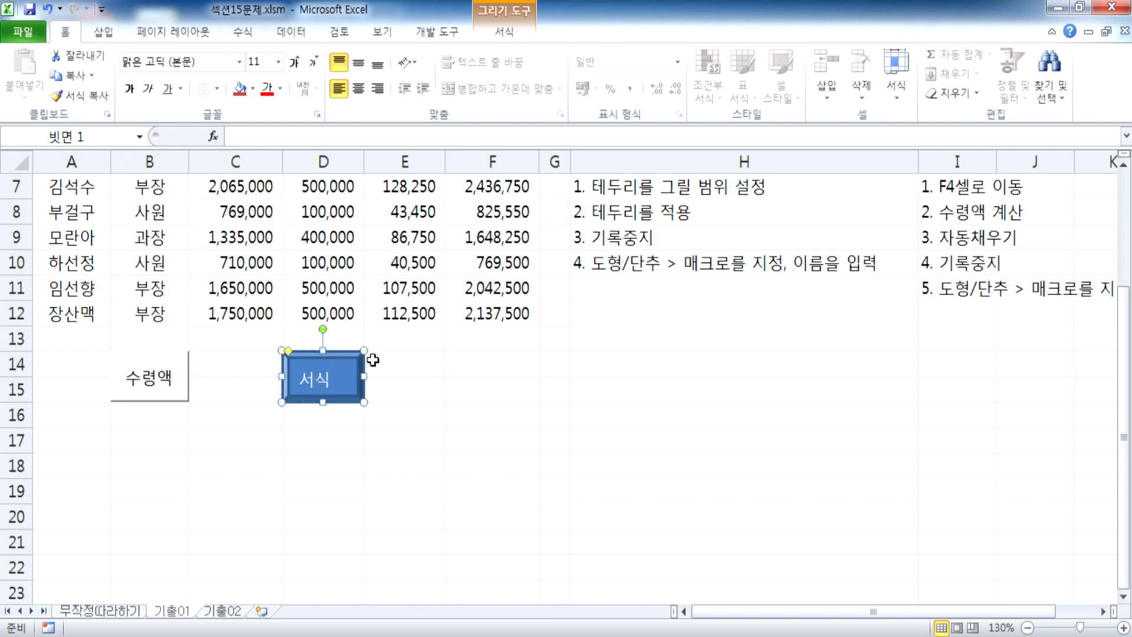
Step: Draw a second bevel shape about 6.68 cm wide and 3.75 cm high below the column H notes and label it 서식
left_click(103, 32)
left_click(175, 95)
left_click(184, 290)
left_click_drag(616, 338, 889, 500)
type("서식")
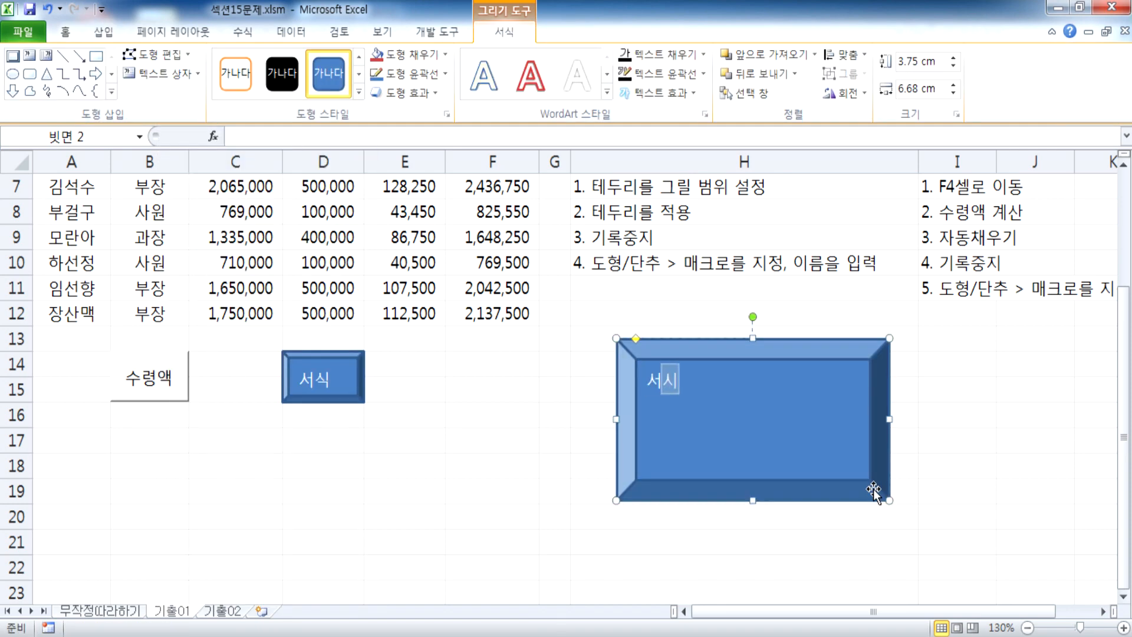
left_click(712, 396)
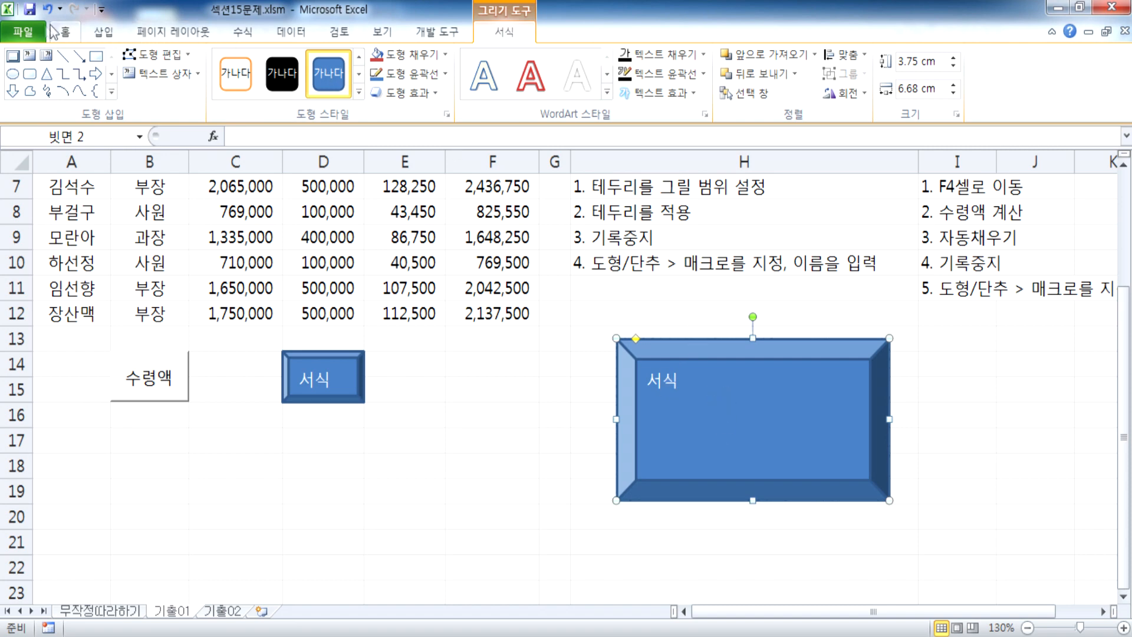
Step: Center the 서식 text horizontally and vertically inside the large bevel shape
left_click(23, 31)
left_click(65, 31)
left_click(358, 88)
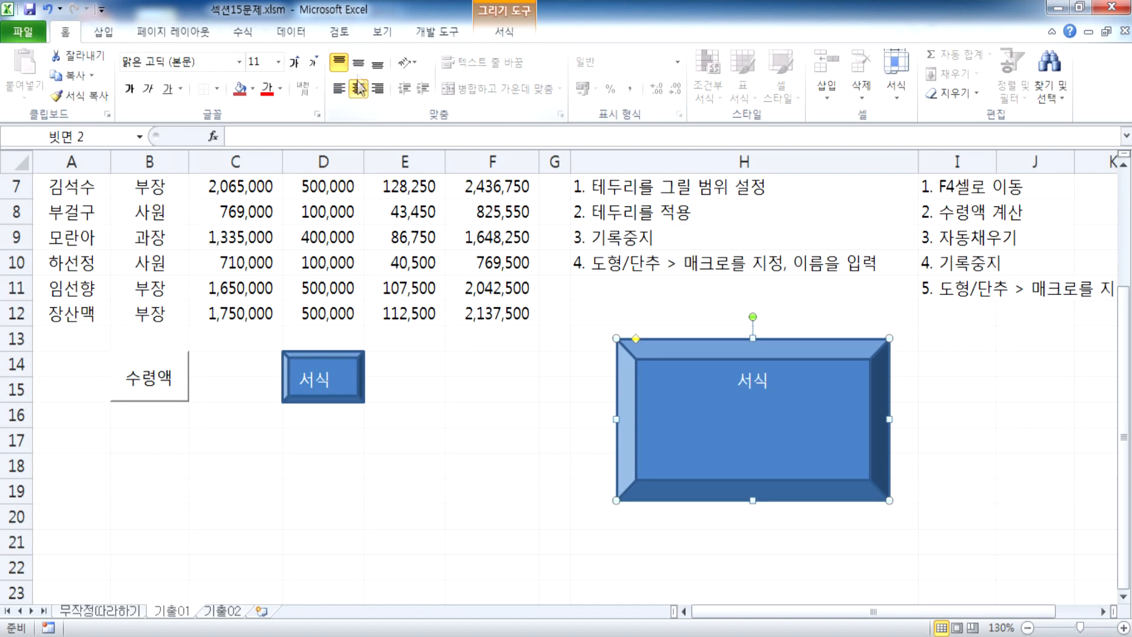
left_click(359, 63)
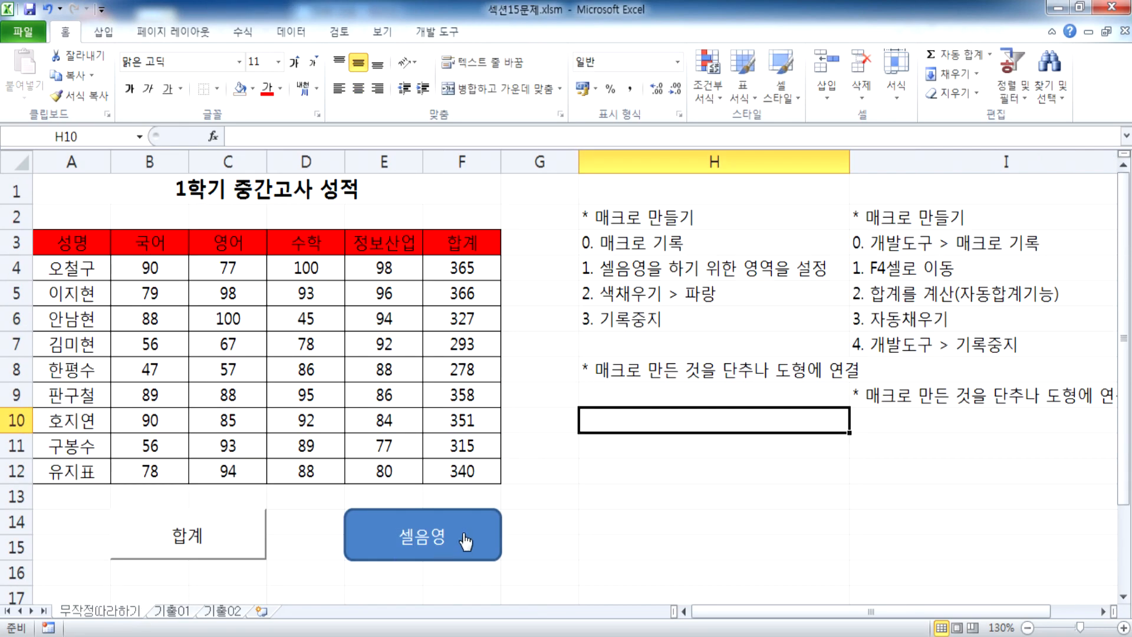
Step: Return to the 기출01 sheet and delete the large bevel shape below the column H notes
left_click(172, 611)
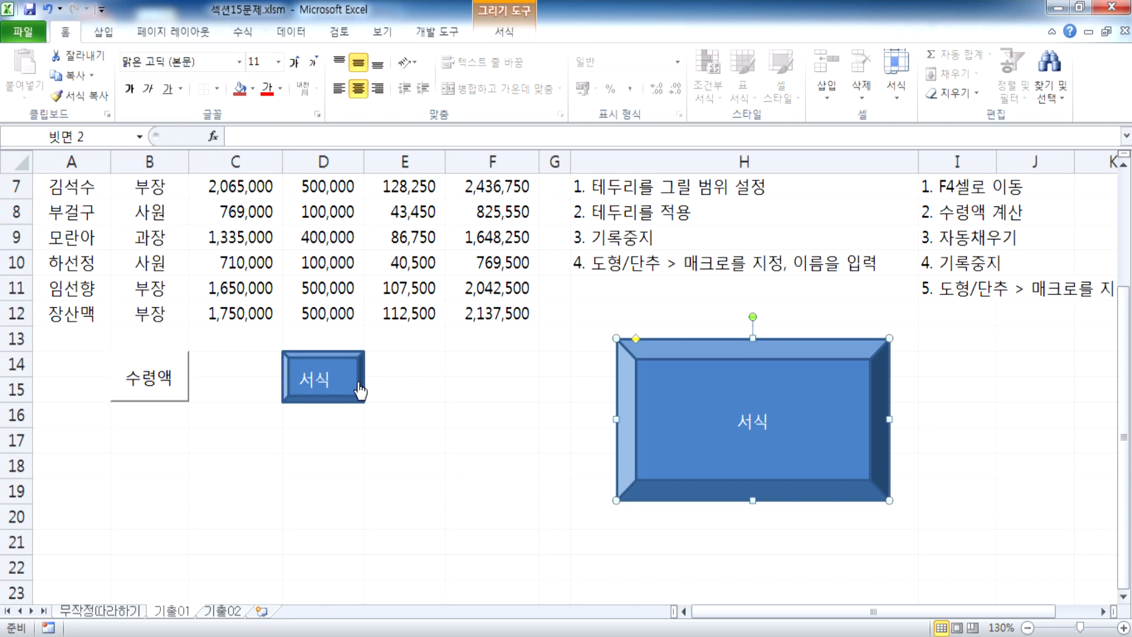
key("Delete")
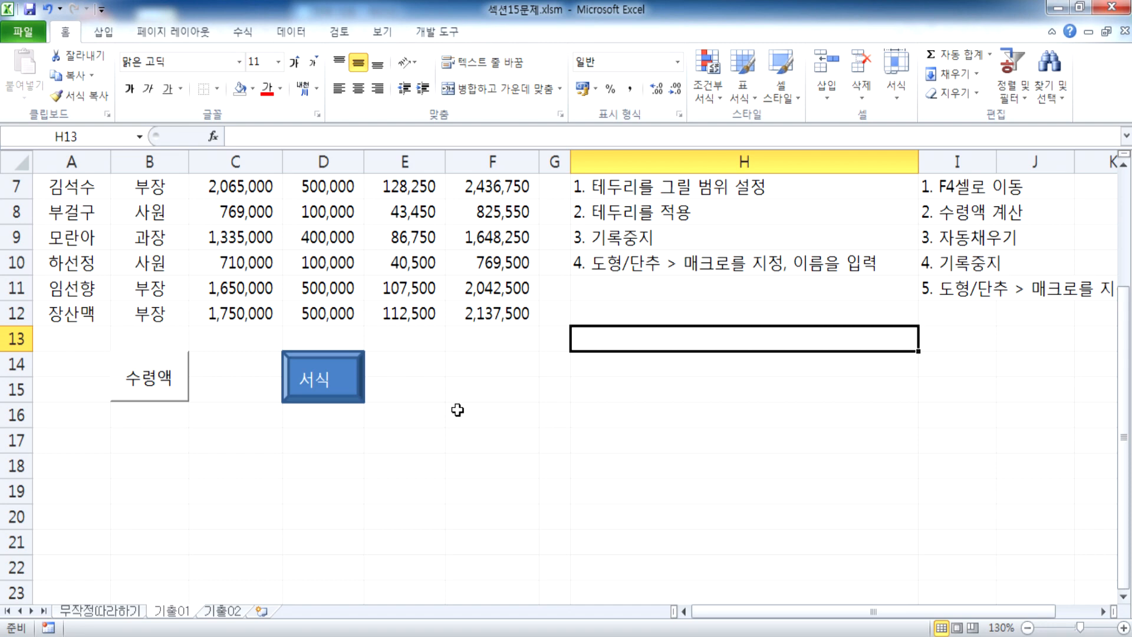
Step: Deselect the shapes and run the macro from the 서식 bevel shape to border the salary table
left_click(550, 438)
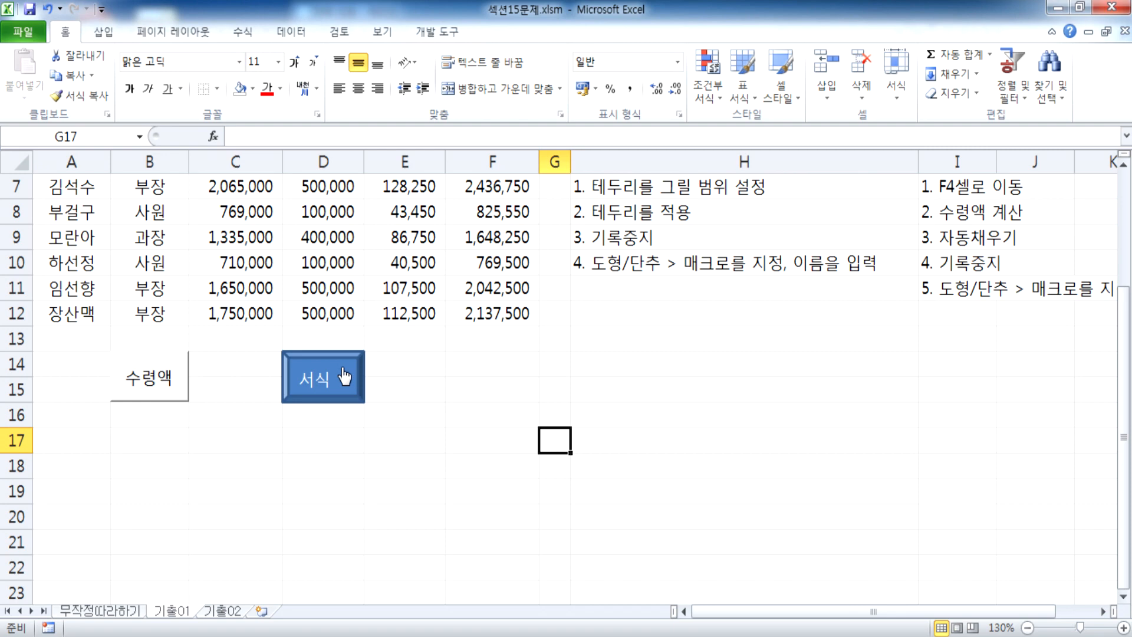
left_click(344, 375)
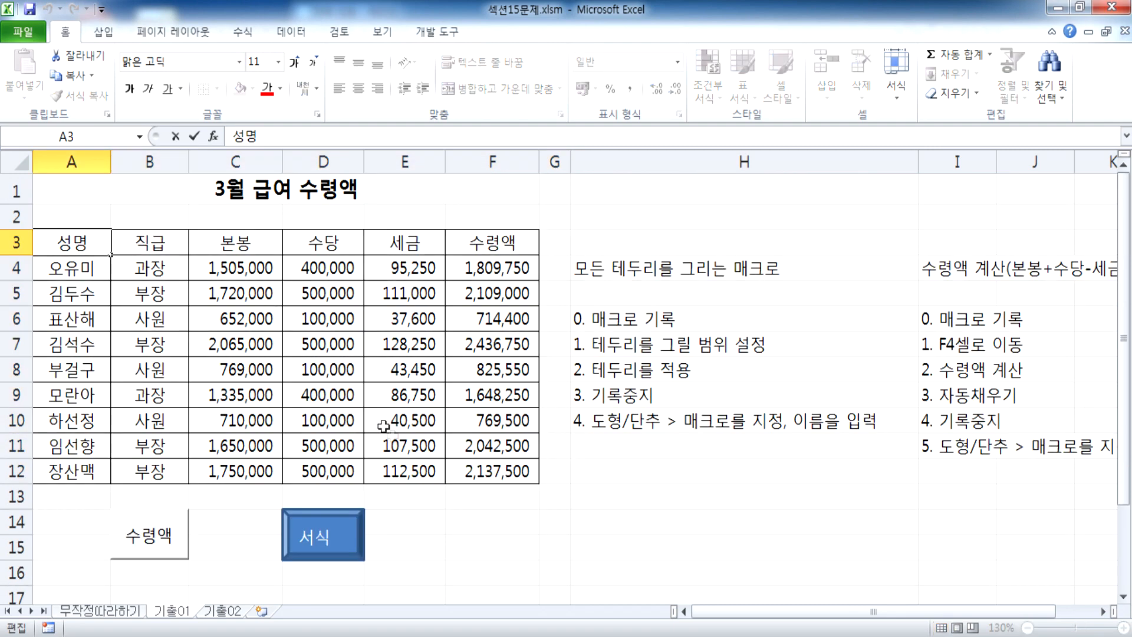
Step: Leave cell editing in A3 and run the border macro from the 서식 shape again
left_click(350, 512)
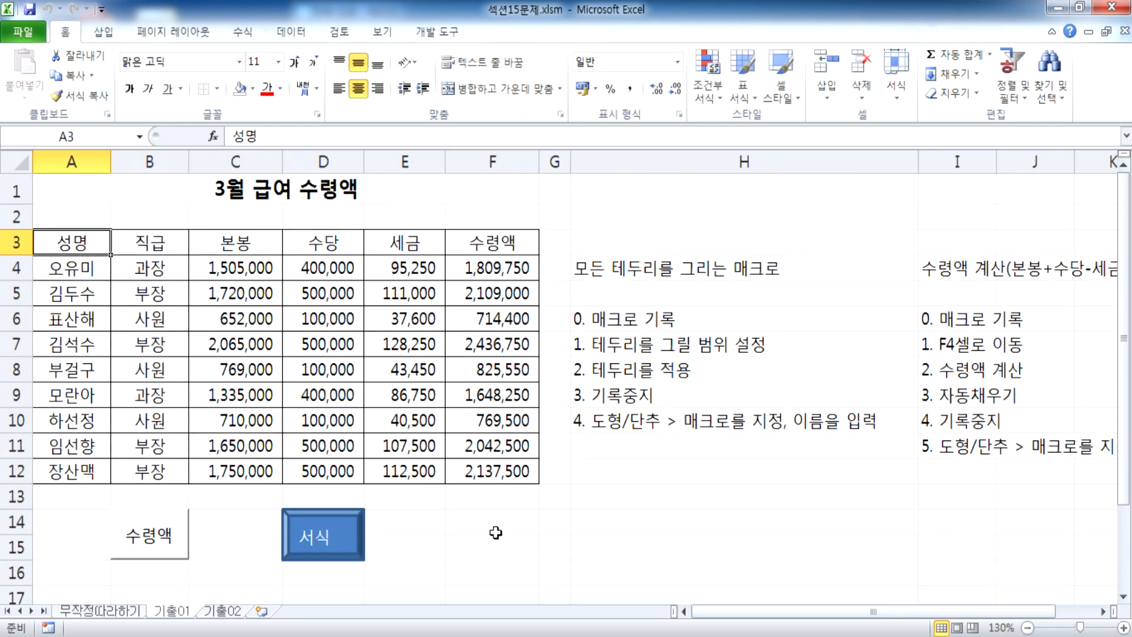
left_click(494, 530)
left_click(341, 529)
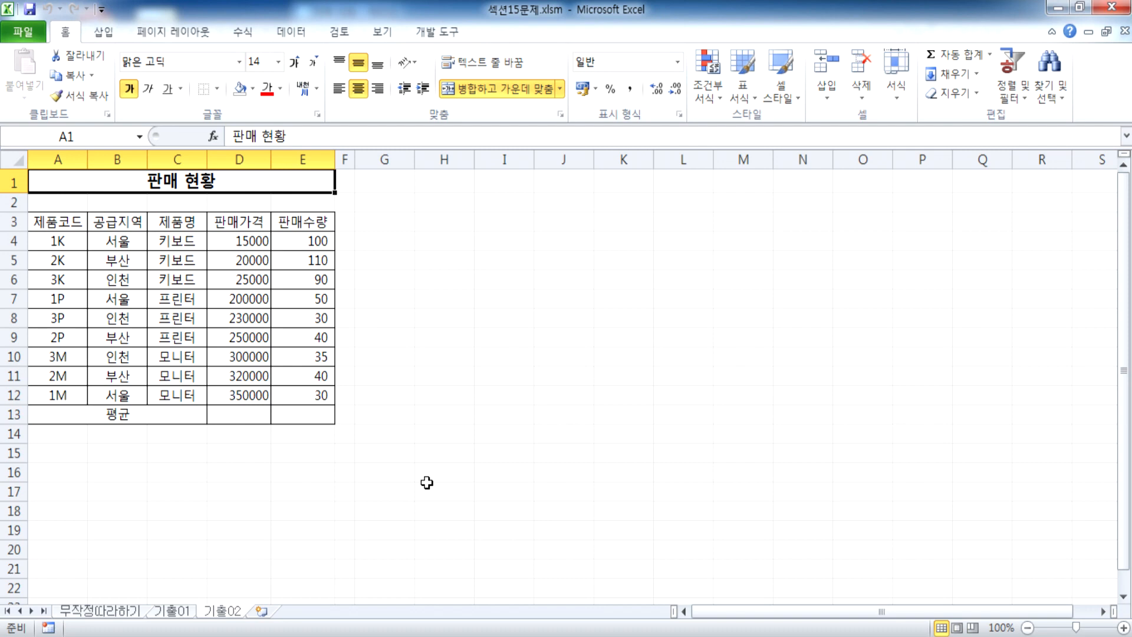
left_click_drag(245, 414, 308, 413)
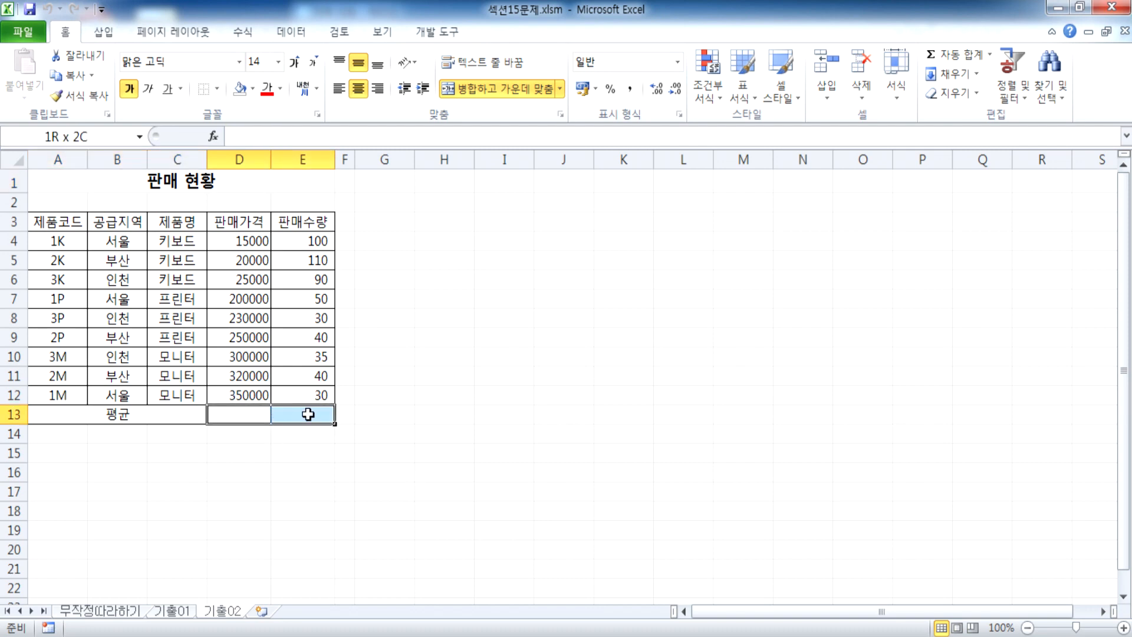
left_click_drag(308, 414, 306, 413)
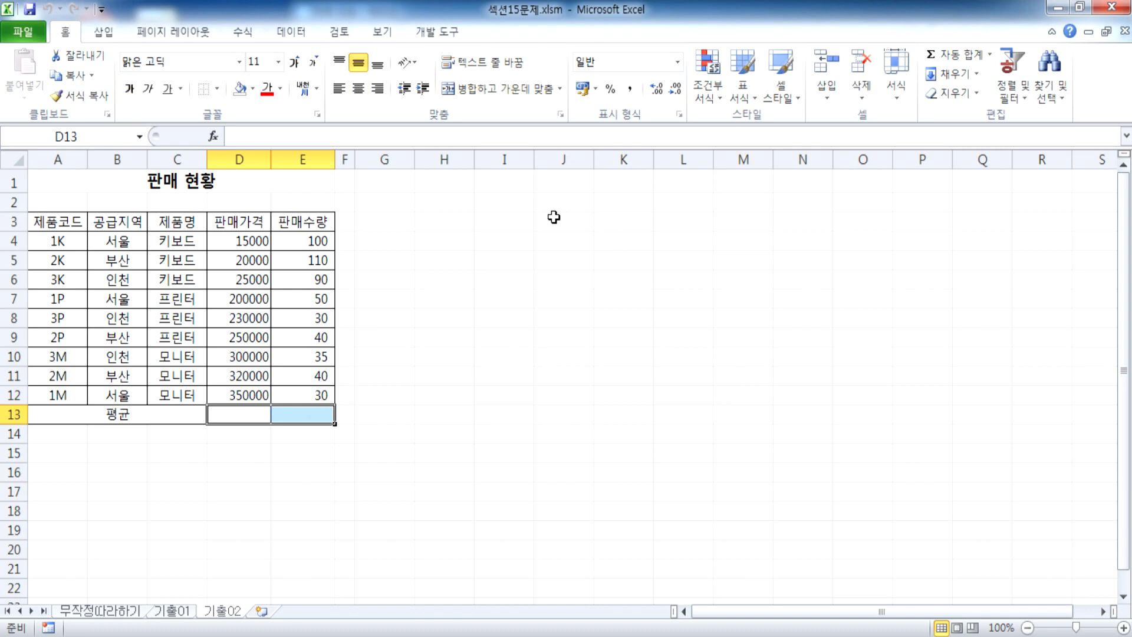
Step: Enter the heading 평균을 계산하는 매크로 in cell G1 of the 기출02 sheet
left_click(413, 227)
scroll(434, 318, "up", 4)
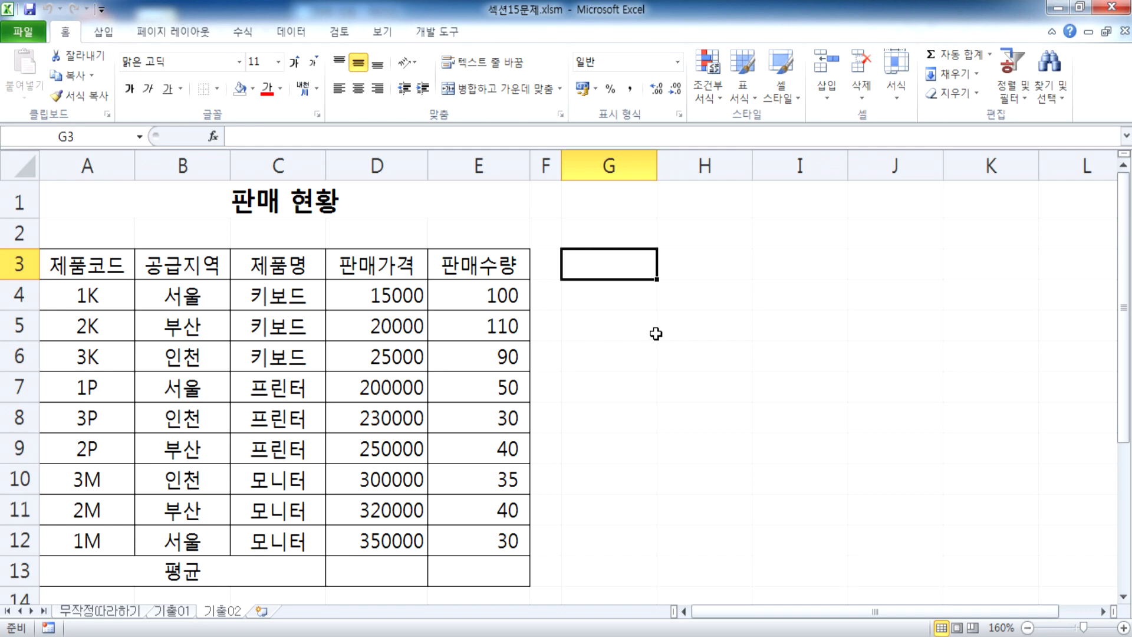
left_click(610, 210)
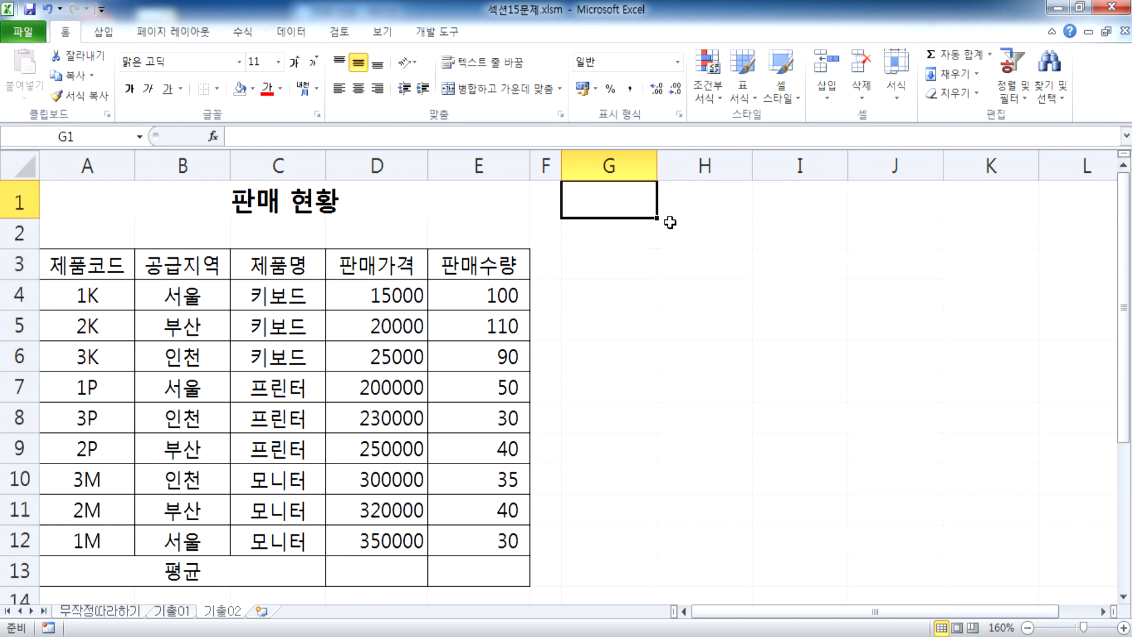
type("평균")
type("을 계산하는")
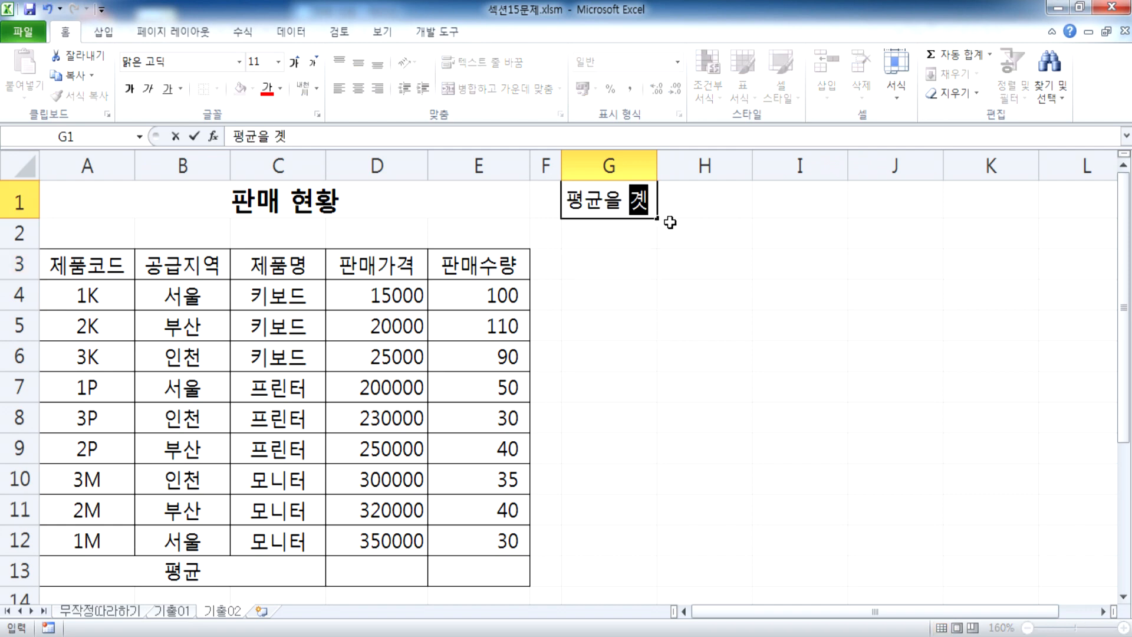
type(" 매크로")
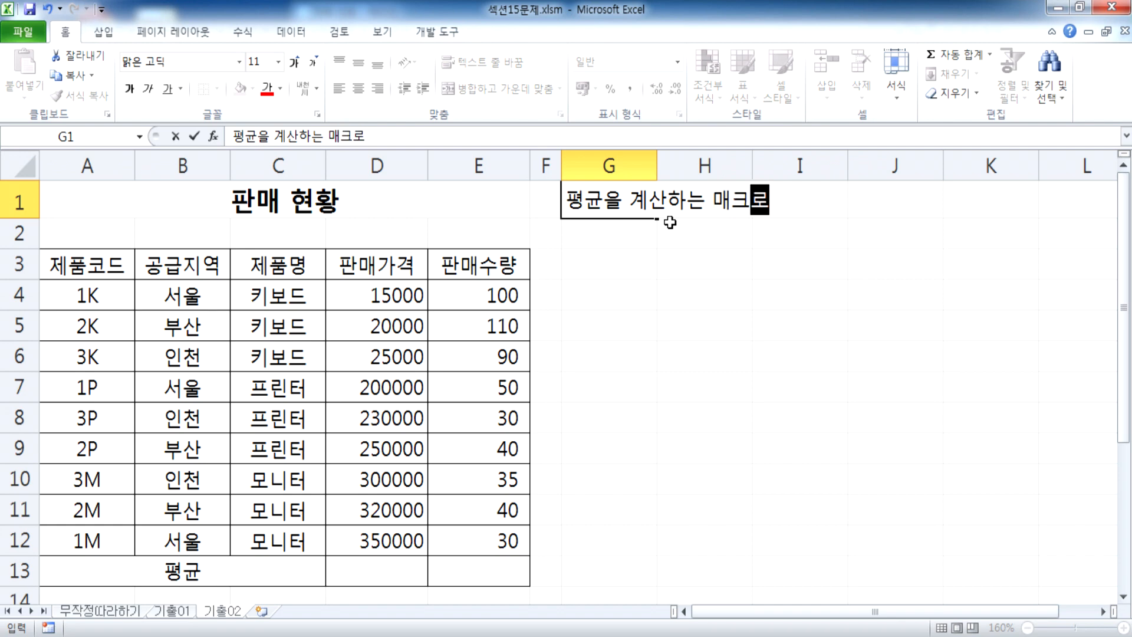
key("Return")
Step: Write the first procedure note "0. 매크로 기록 > 매크로 이름 입력" in cell G3
key("Return")
type("1.")
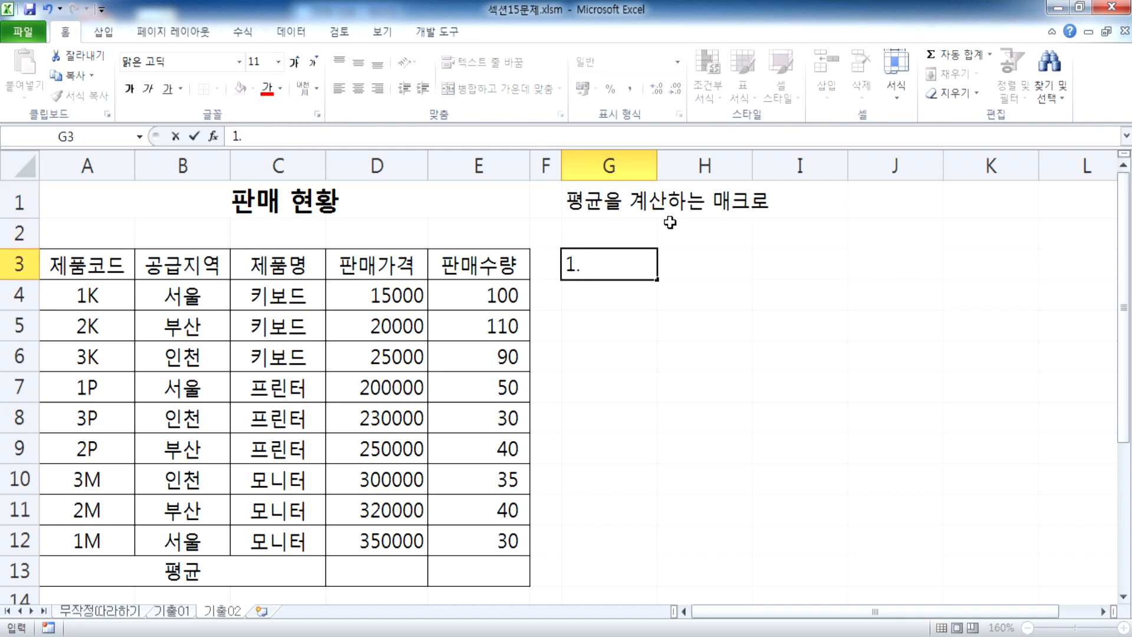
key("BackSpace")
key("BackSpace")
type("0.")
type(" 매크로")
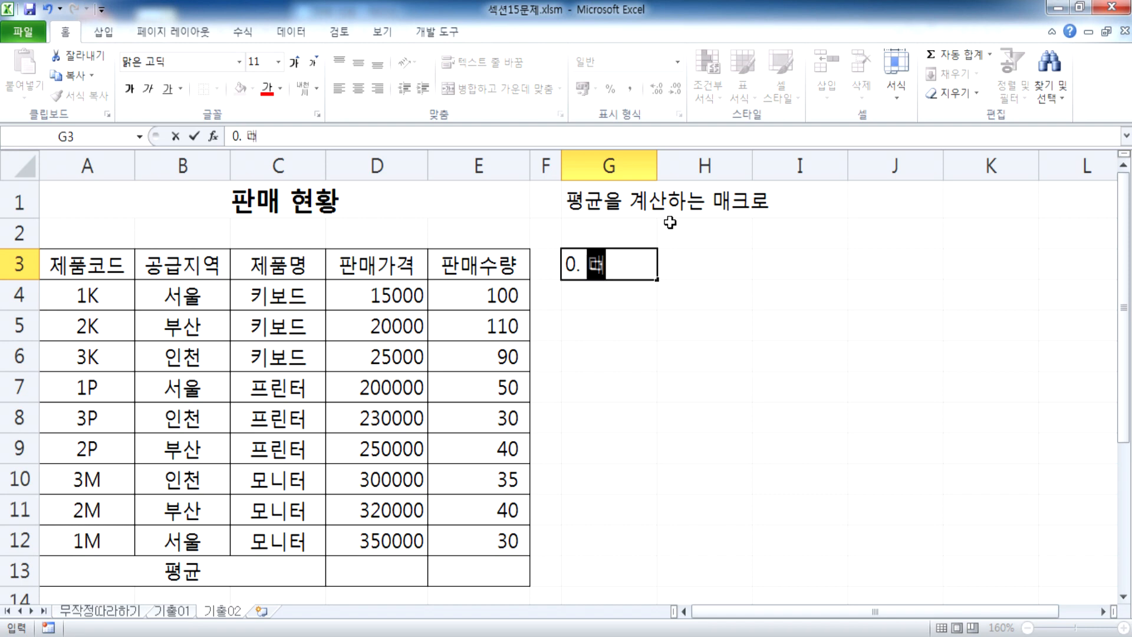
type(" 기")
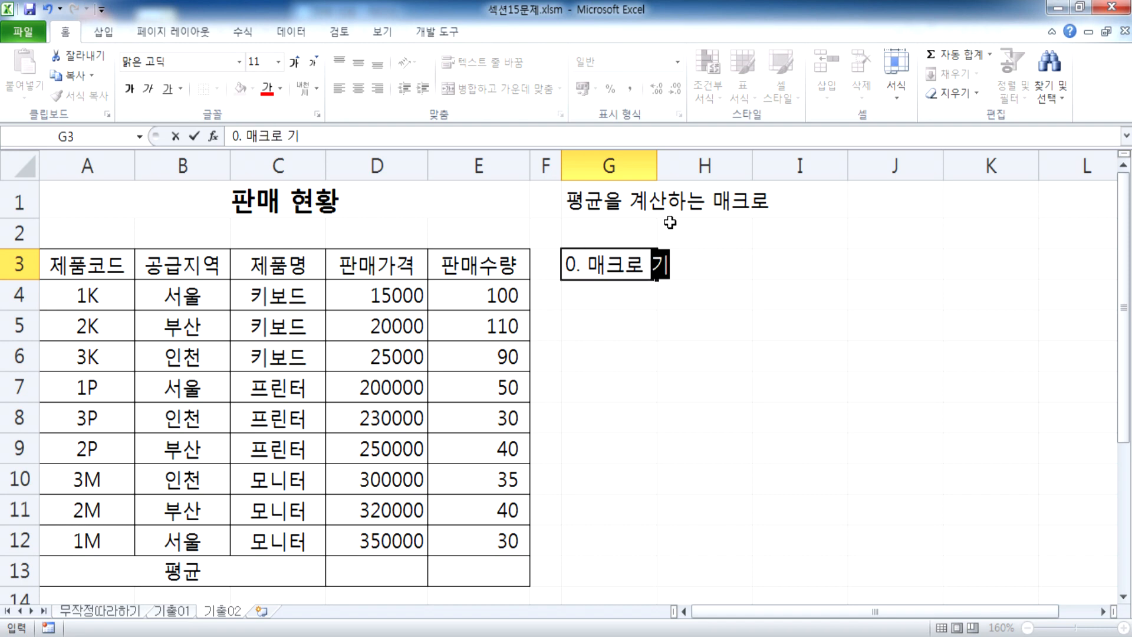
type("록 >")
key("BackSpace")
type("> 매크로 이름")
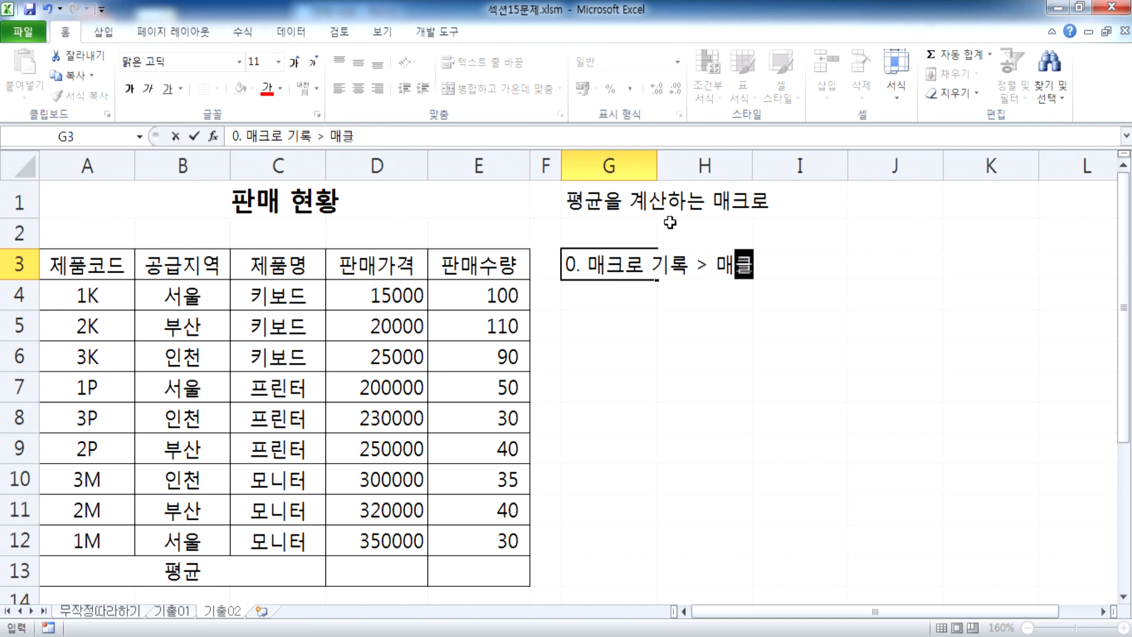
type(" 입력")
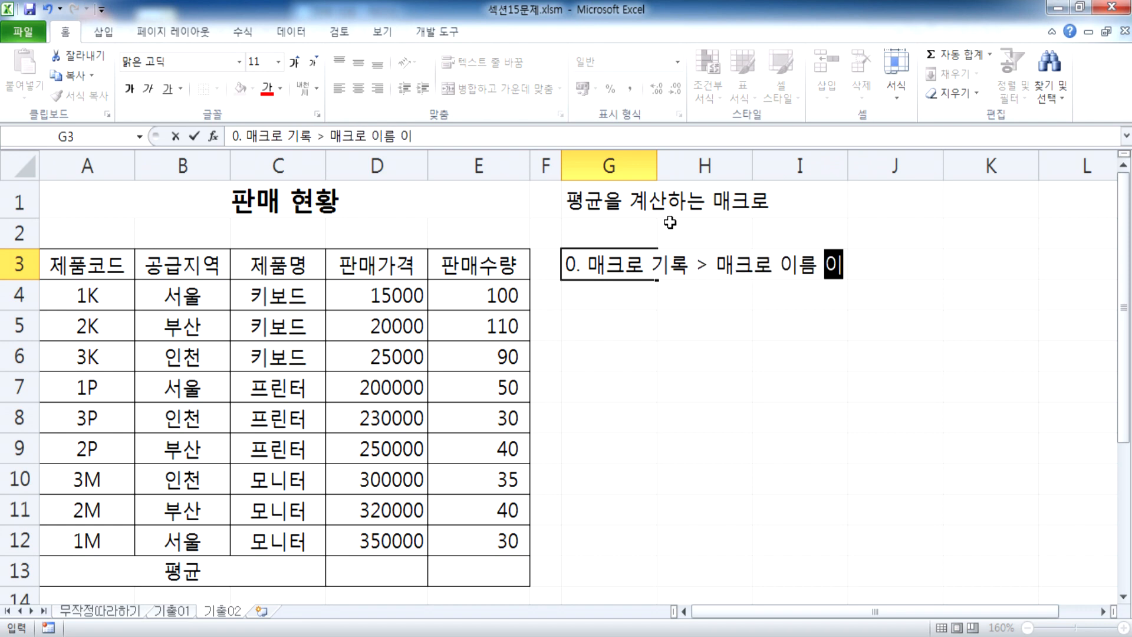
key("Return")
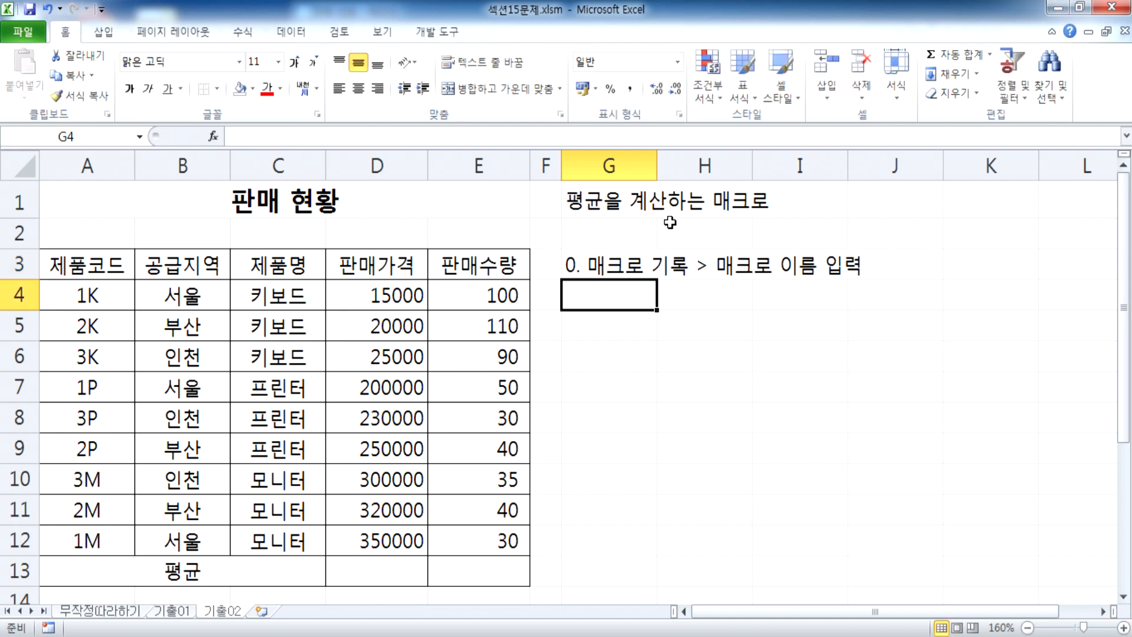
Step: Append the macro name (평균) to the end of the note in G3
key("Up")
key("F2")
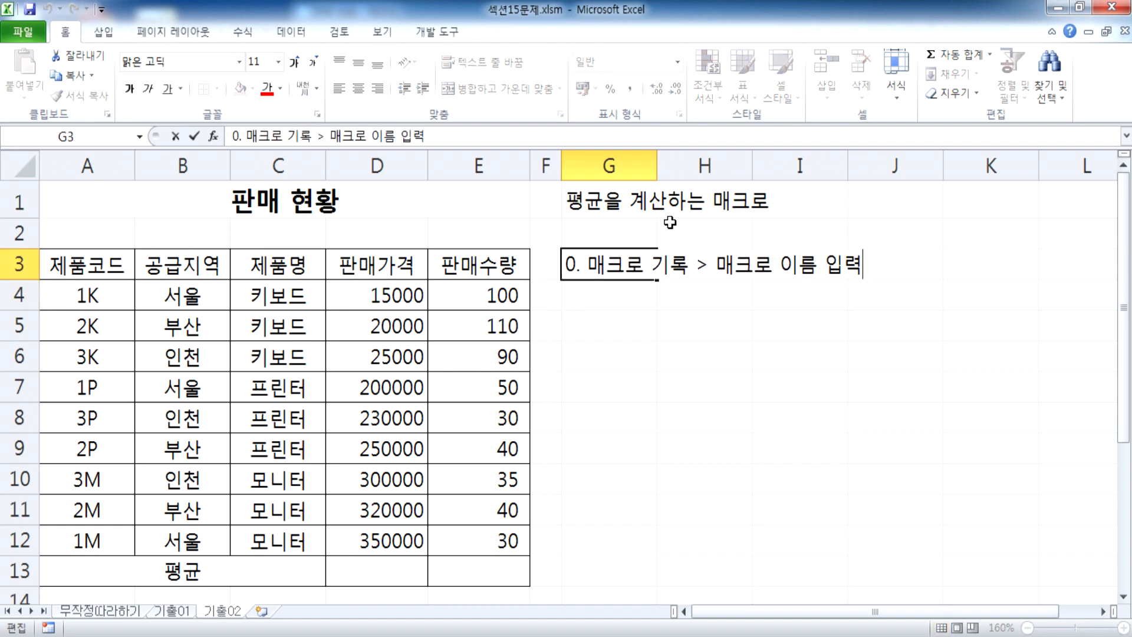
type("(평균)")
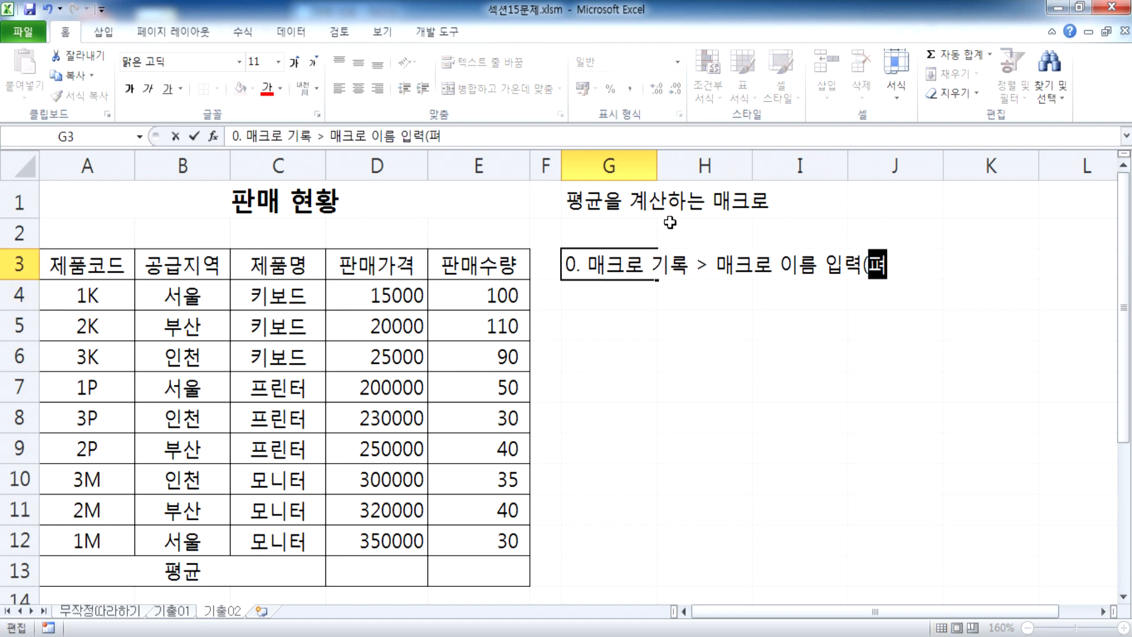
key("Return")
Step: Add the note "1. 평균을 계산할 셀로 이동(D13)" in cell G4
type("1.")
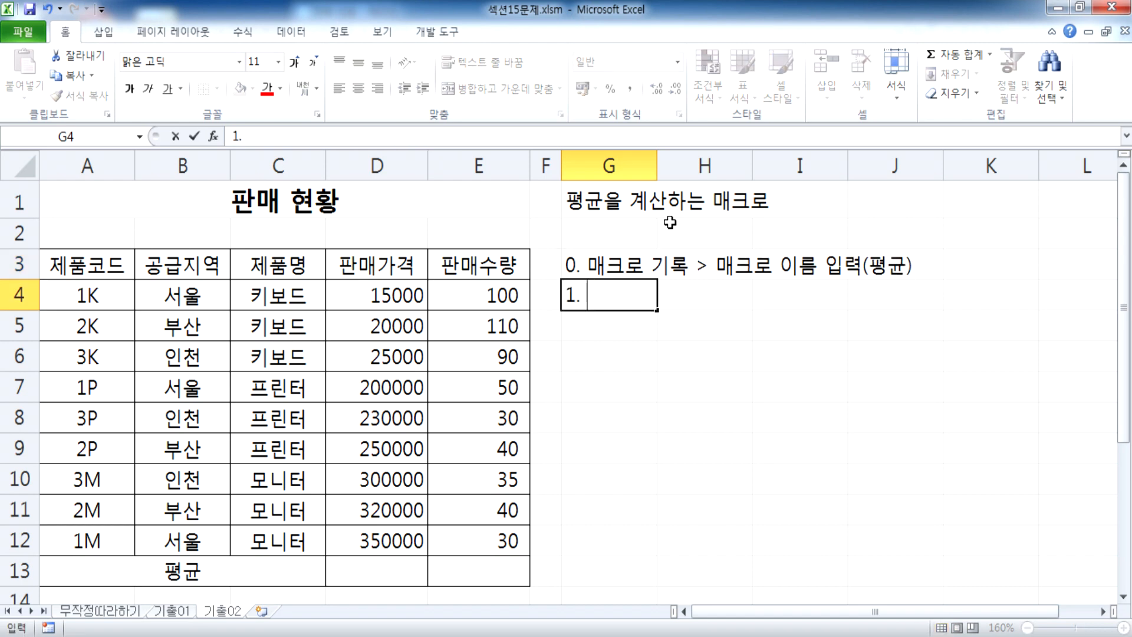
type(" 평균을")
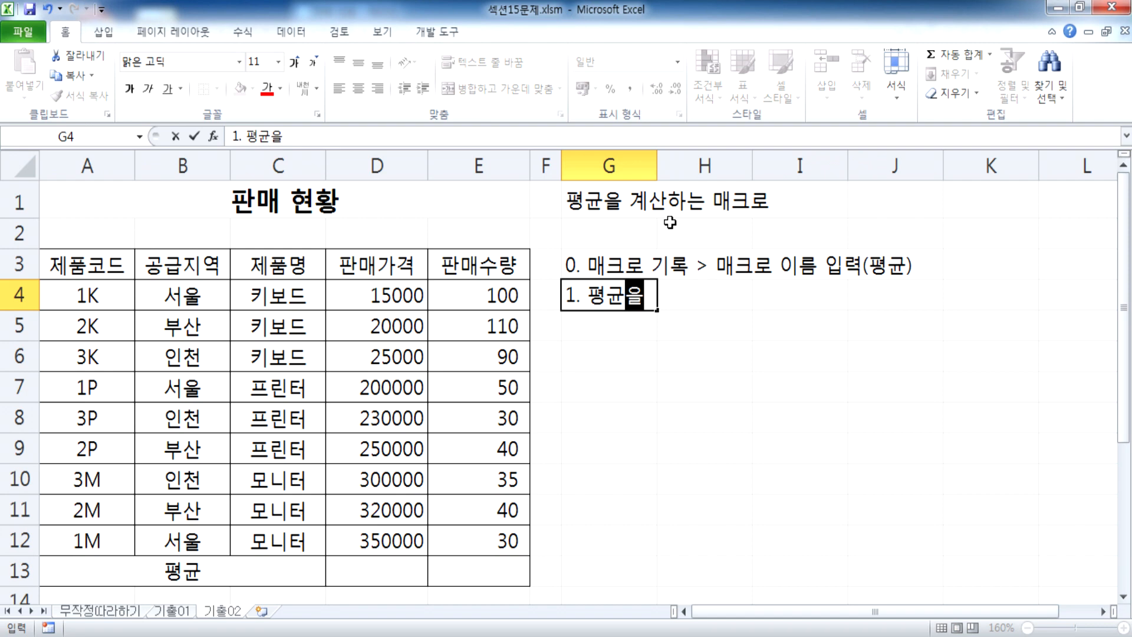
type(" ㄱ계산할")
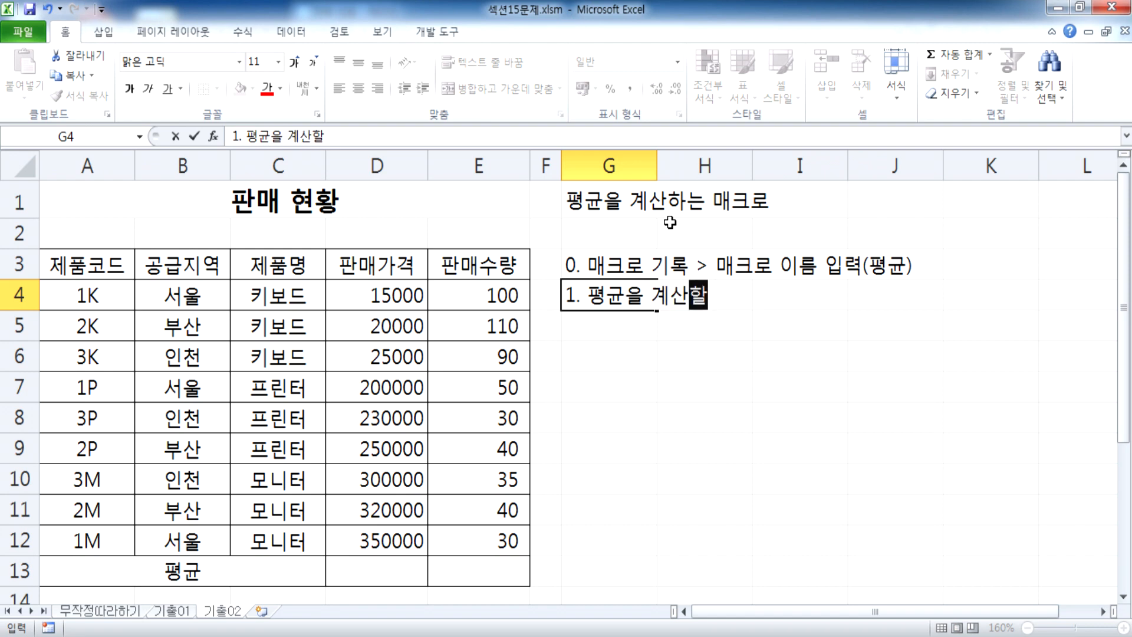
type(" 세셀로 이동(")
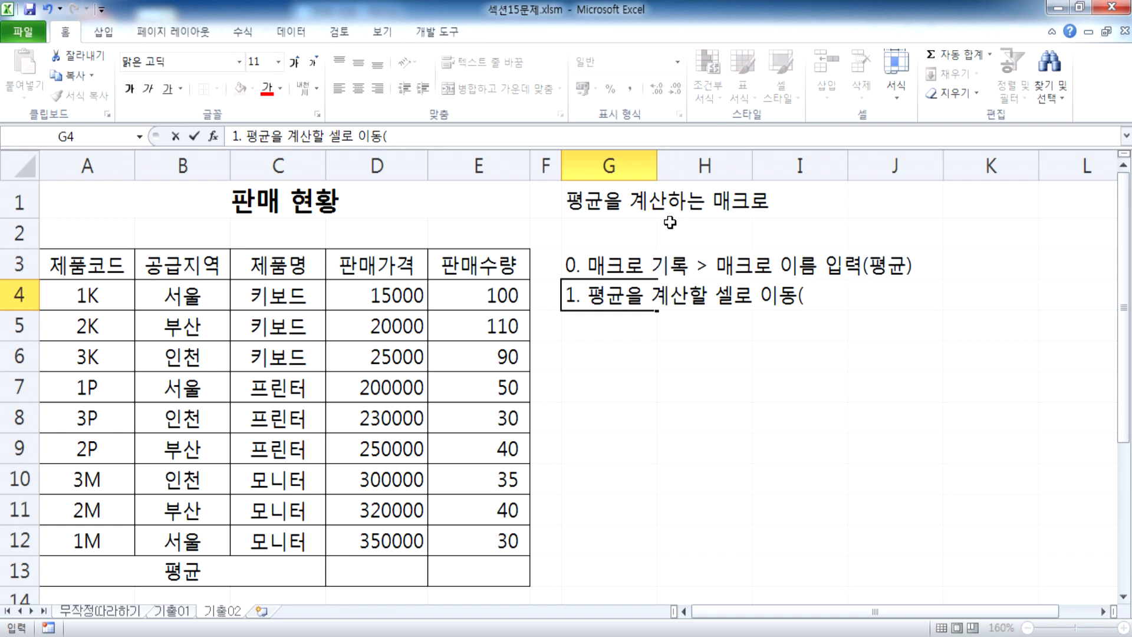
type("D13)")
key("Return")
Step: Add the note "2. 평균을 계산" in cell G5
type("2.,")
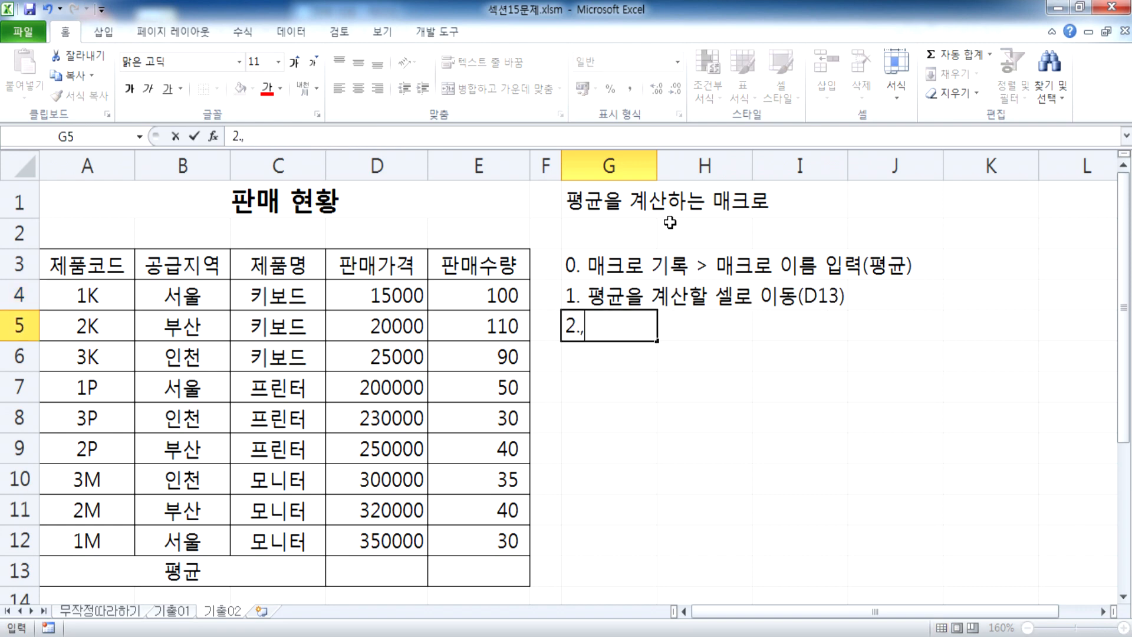
key("BackSpace")
type("VU")
key("BackSpace")
key("BackSpace")
key("Hangul")
type("평균을 계산")
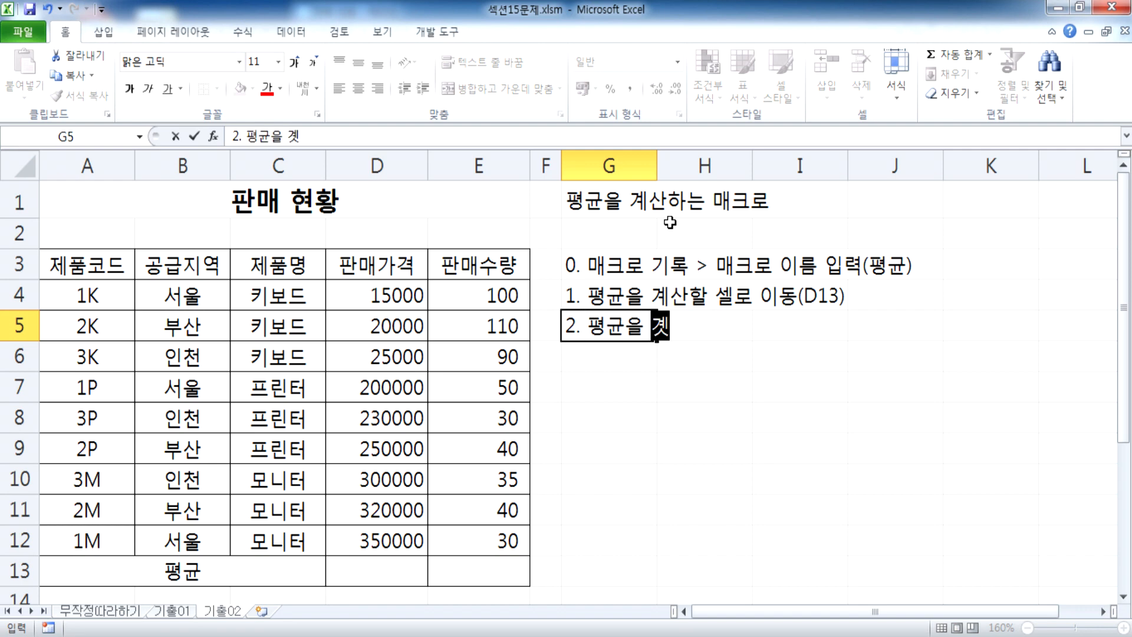
key("Return")
Step: Add the notes "3. 자동채우기" in G6 and "4. 기록중지" in G7
type("3.")
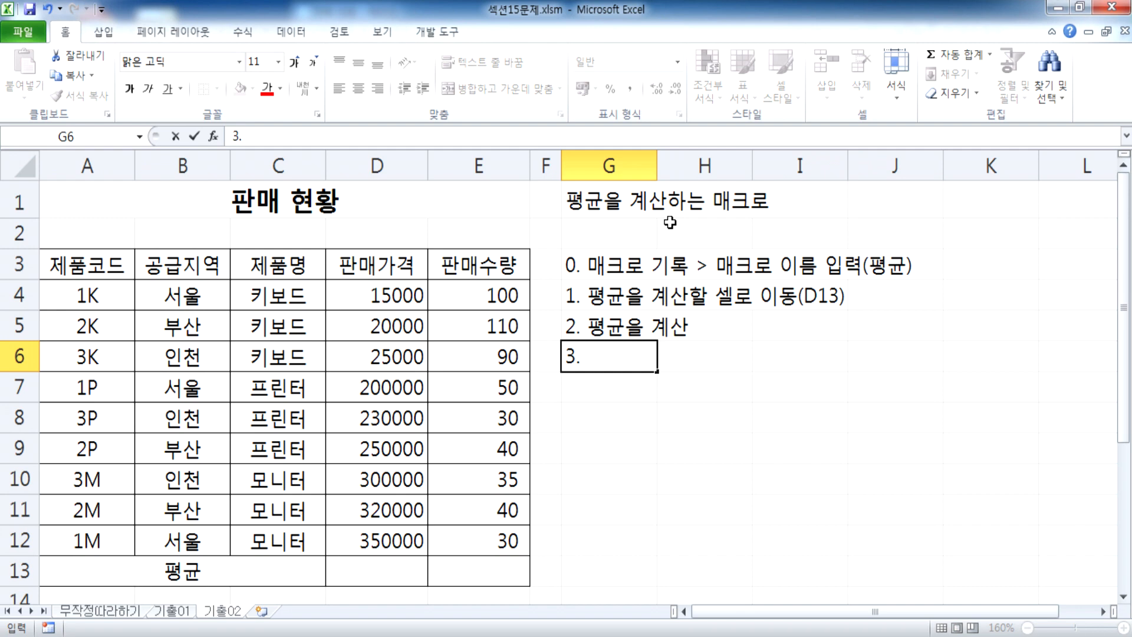
type(" 자동채우기")
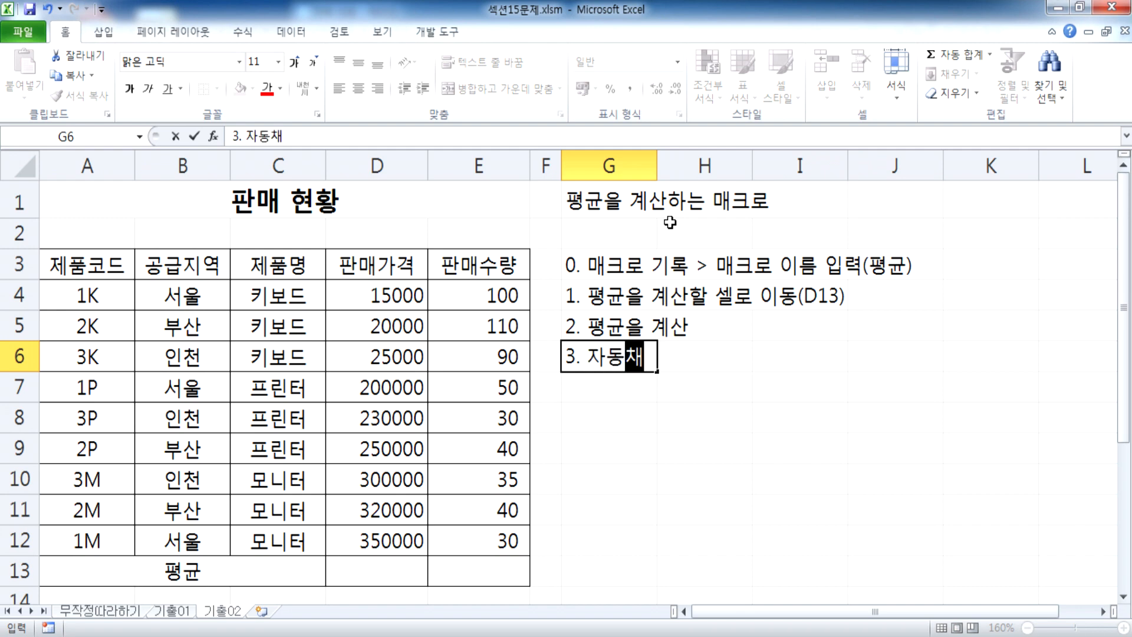
key("Return")
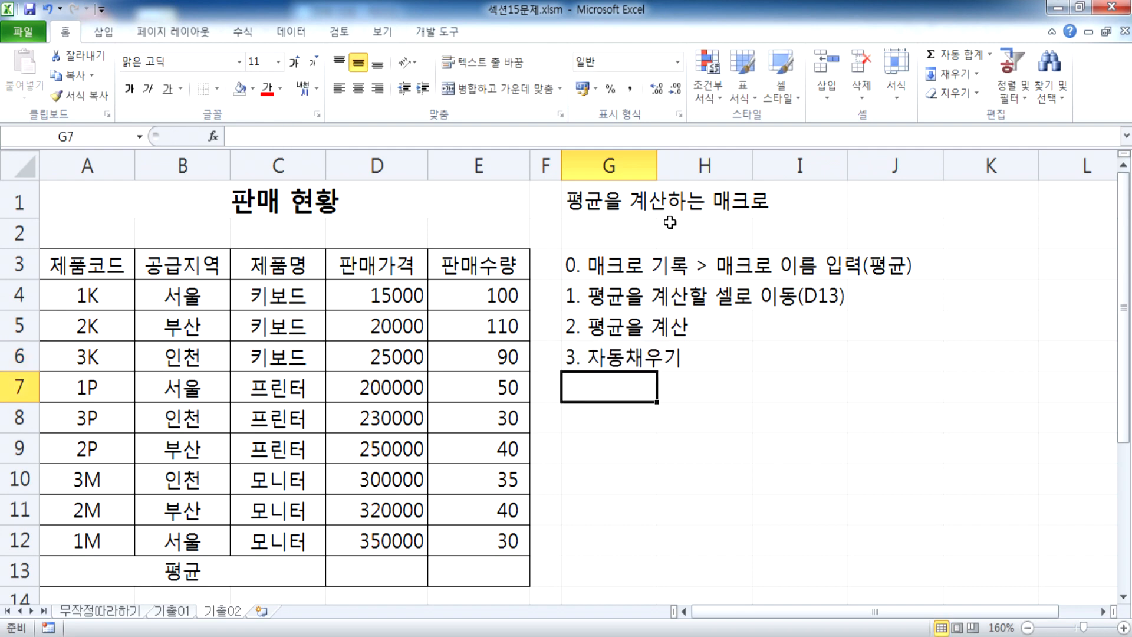
left_click_drag(368, 565, 489, 568)
left_click(614, 389)
type("4. 기록중지")
key("Return")
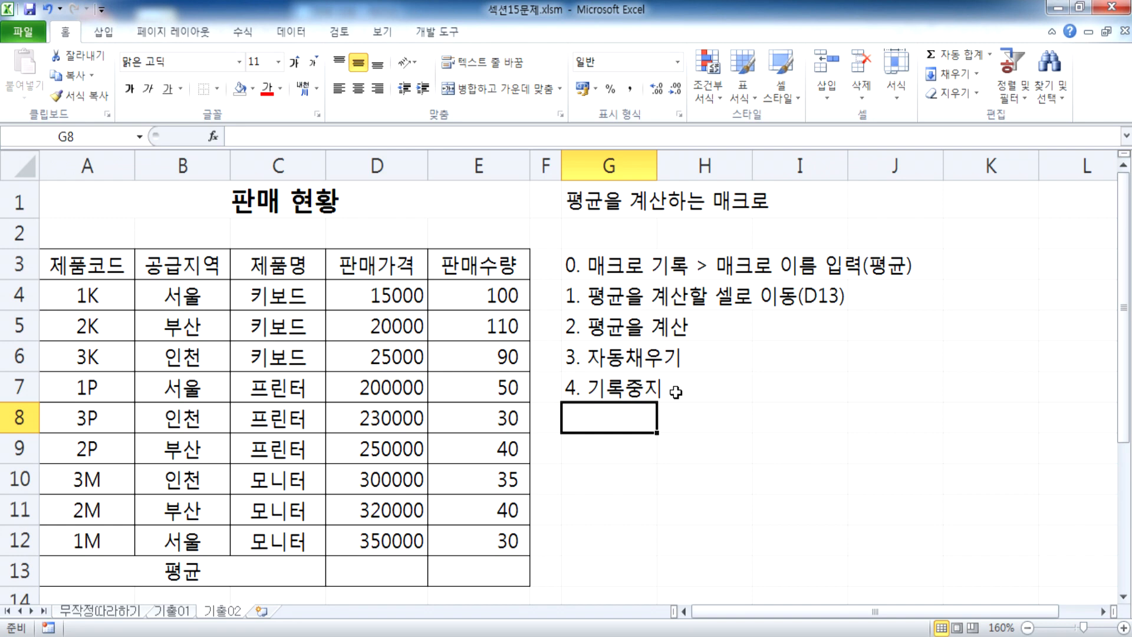
Step: Add the note "5. 단추를 그린다. > 매크로를 연결(평균)" in cell G8
type("5. 단추를")
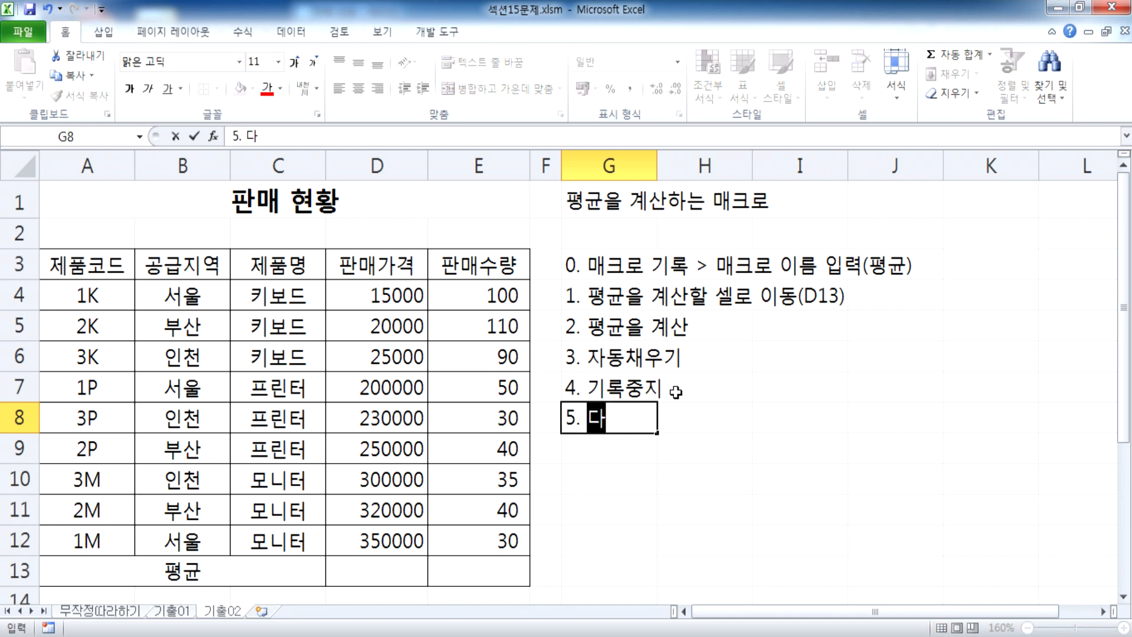
type(" 그릴")
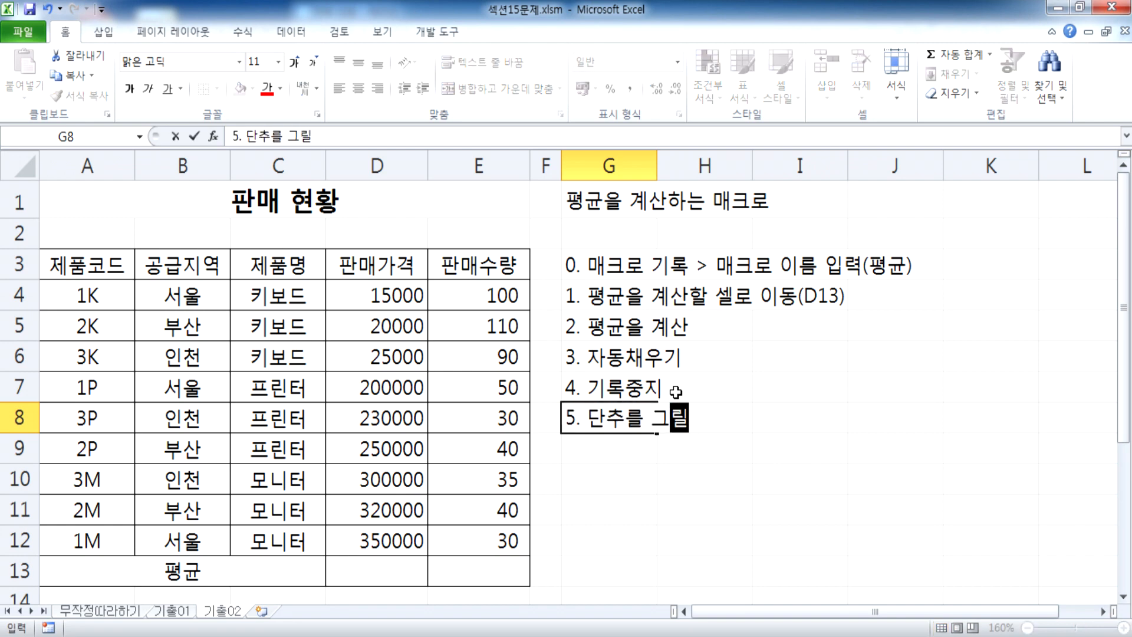
key("BackSpace")
key("BackSpace")
type("ㅣㄴ다.")
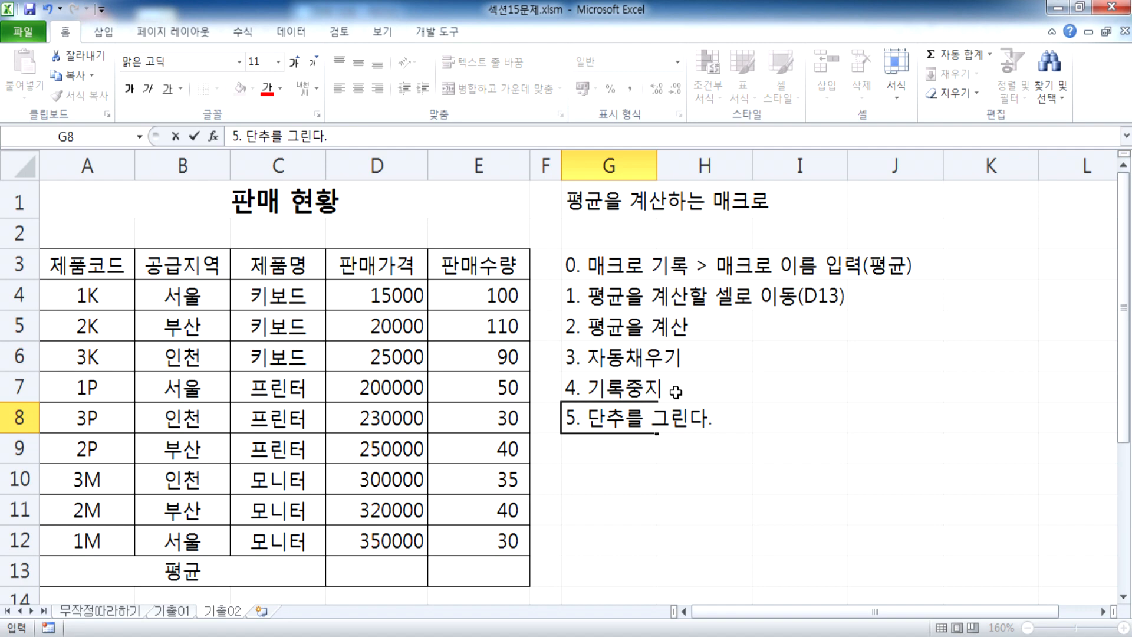
type("> 매크로를 ㅇ연결(평균)")
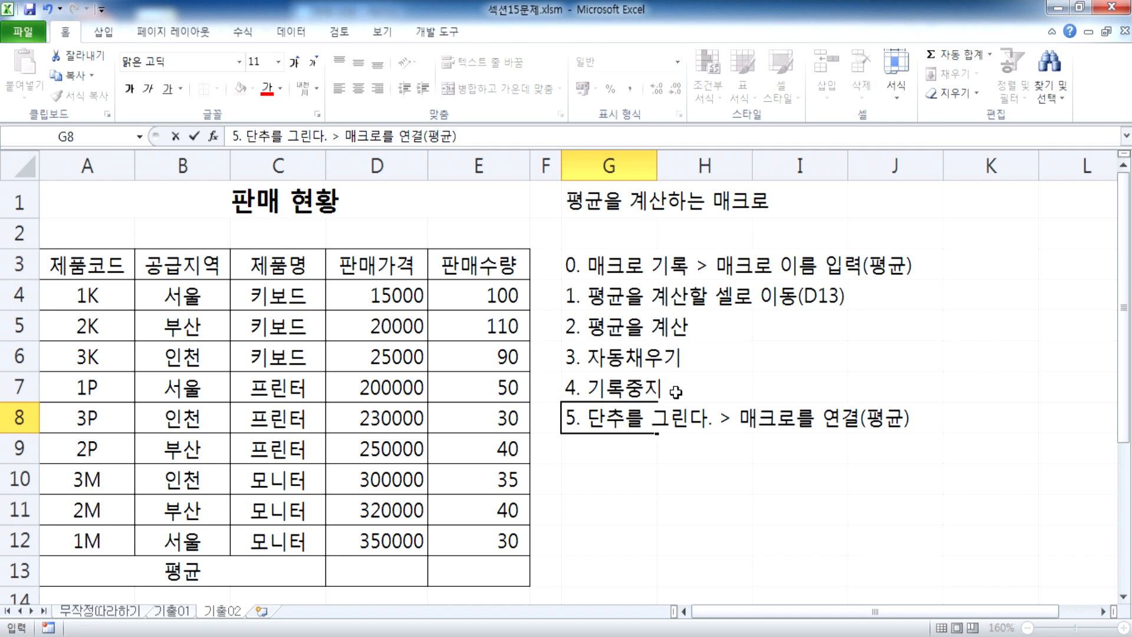
key("Return")
Step: Add the note '6. 단추에 바로가기 메뉴(마/오) > 단추를 클릭 > "평균"입력' in cell G9
type("6")
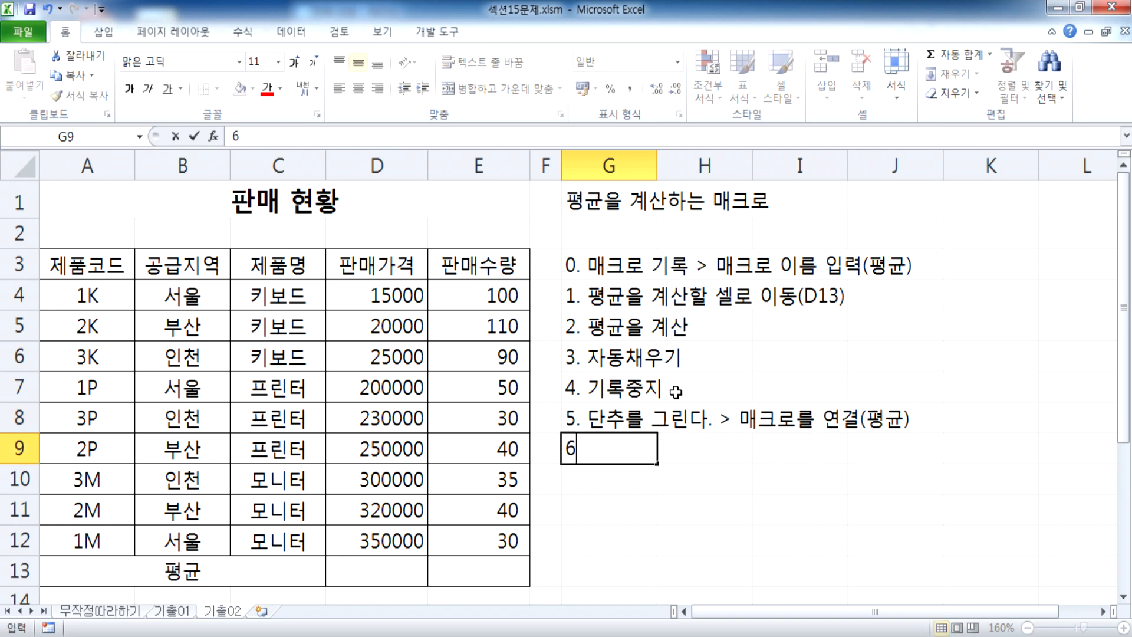
type(". 다단추를")
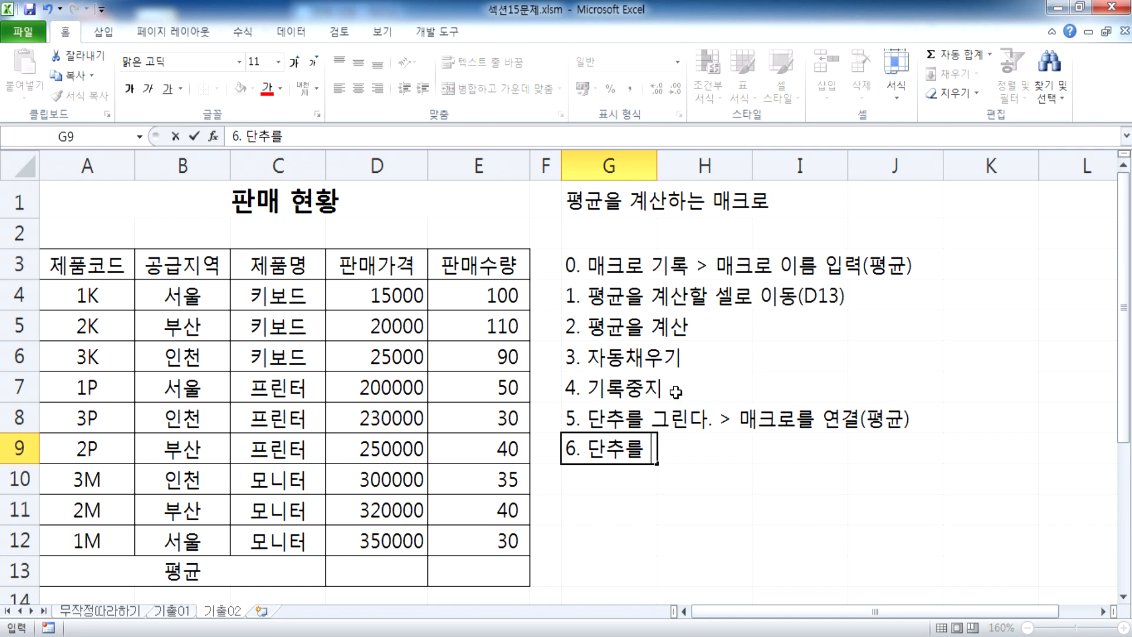
key("BackSpace")
type("에 ㅂ바로가기 메뉴")
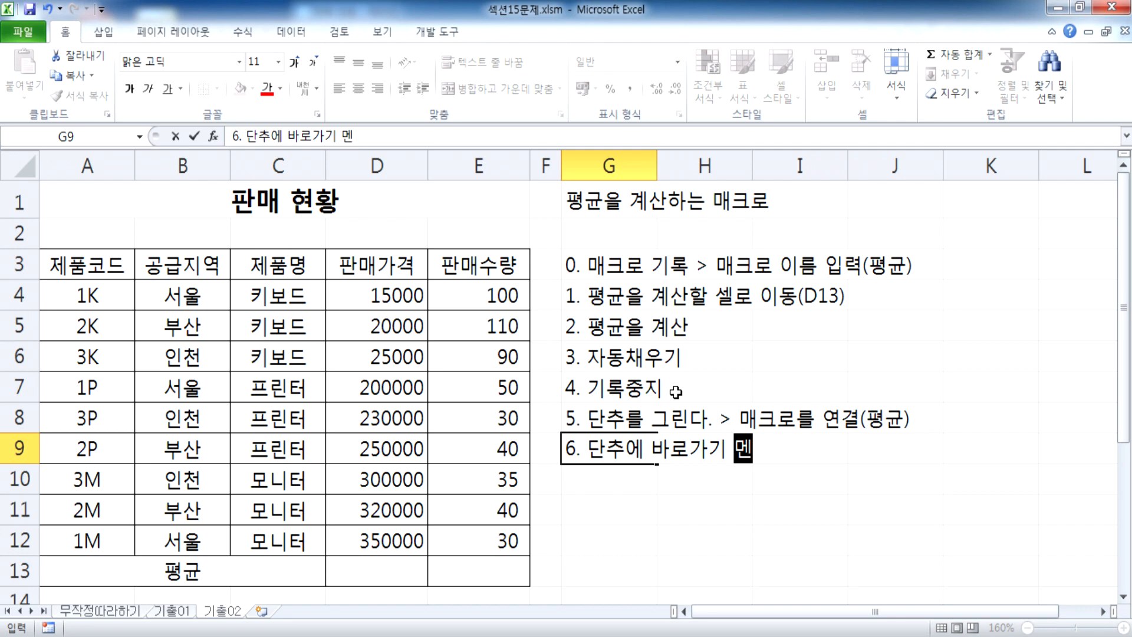
type("(")
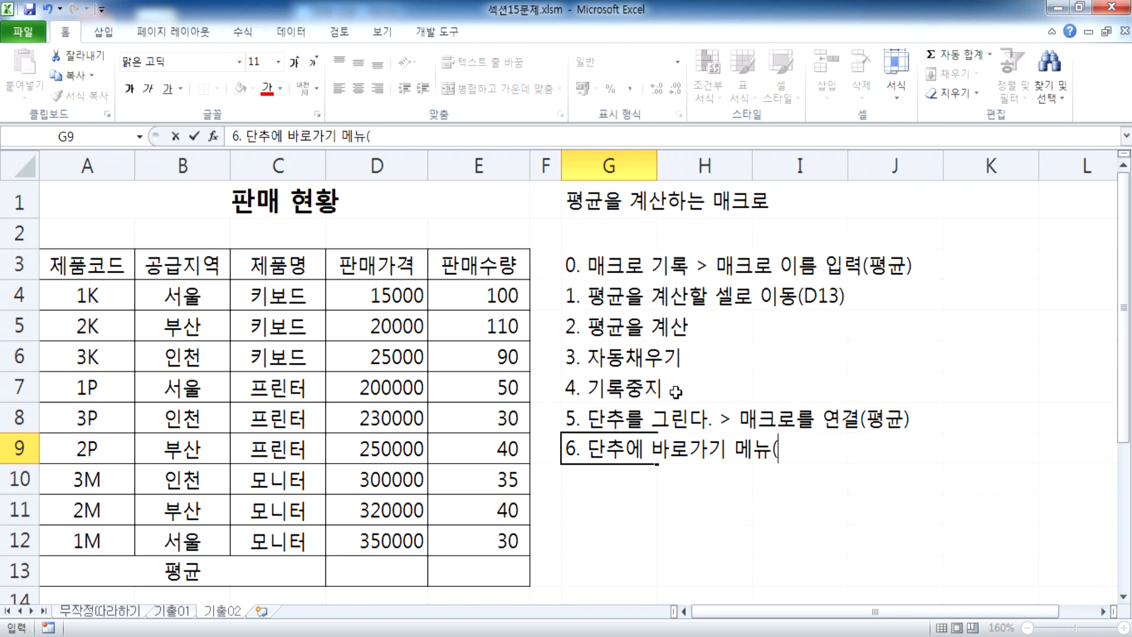
type("ㅁ마/오)")
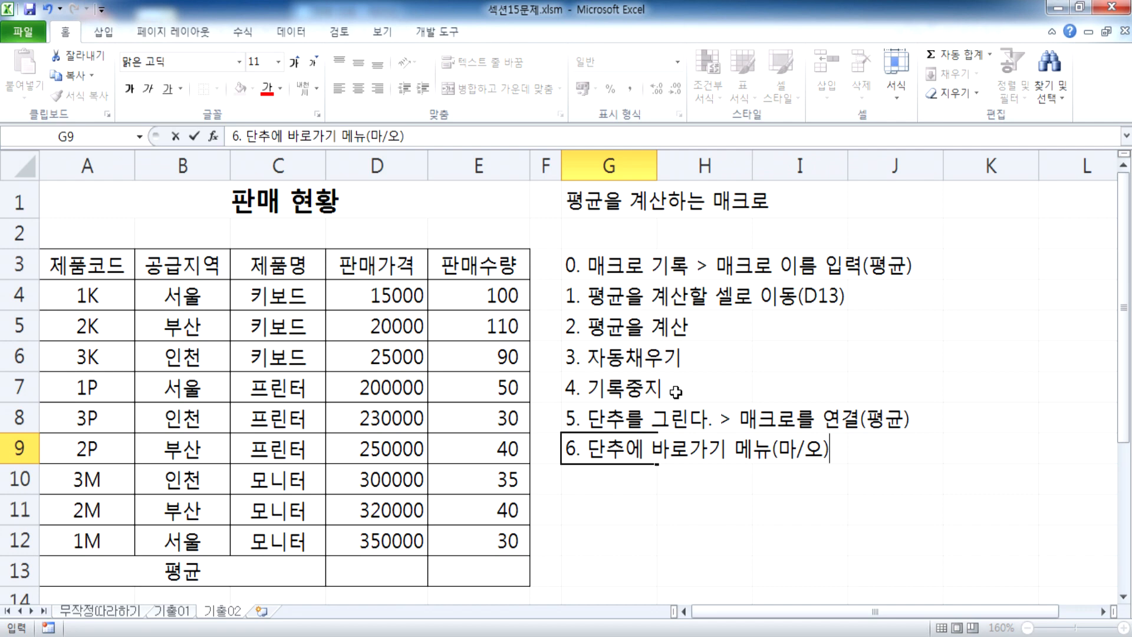
type(" > 단")
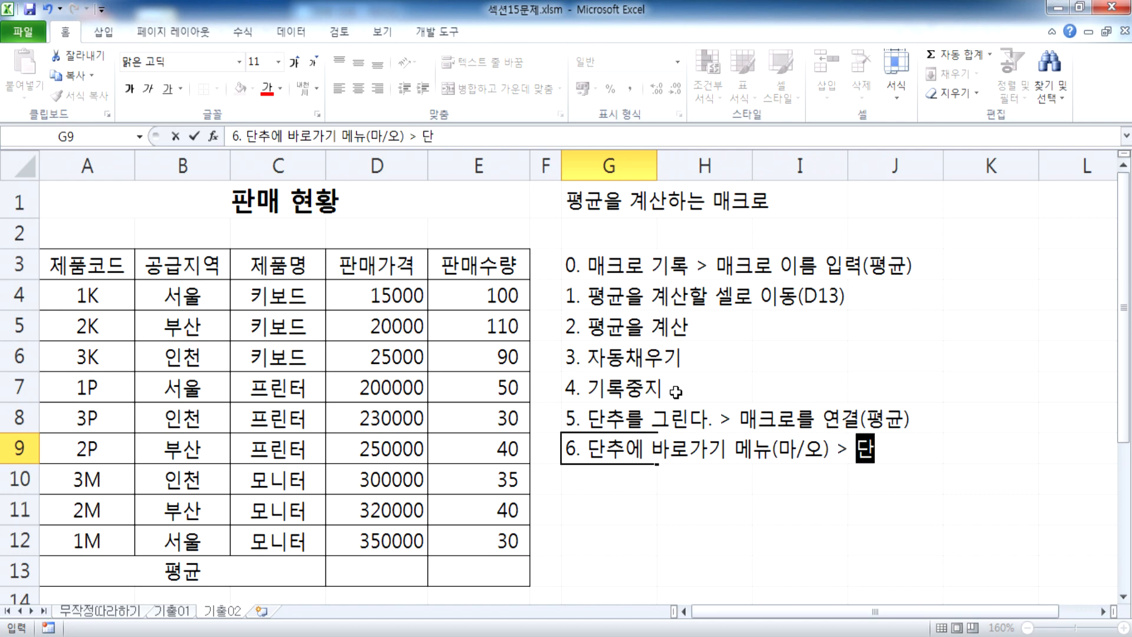
type("추를 클릭 >")
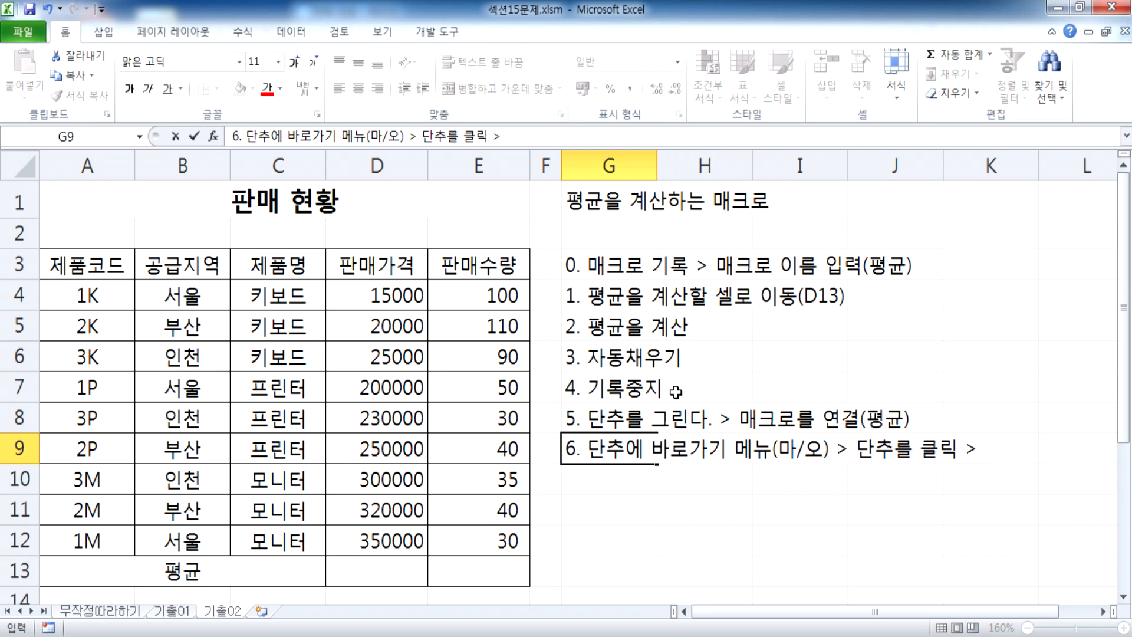
type("'평ㄱ")
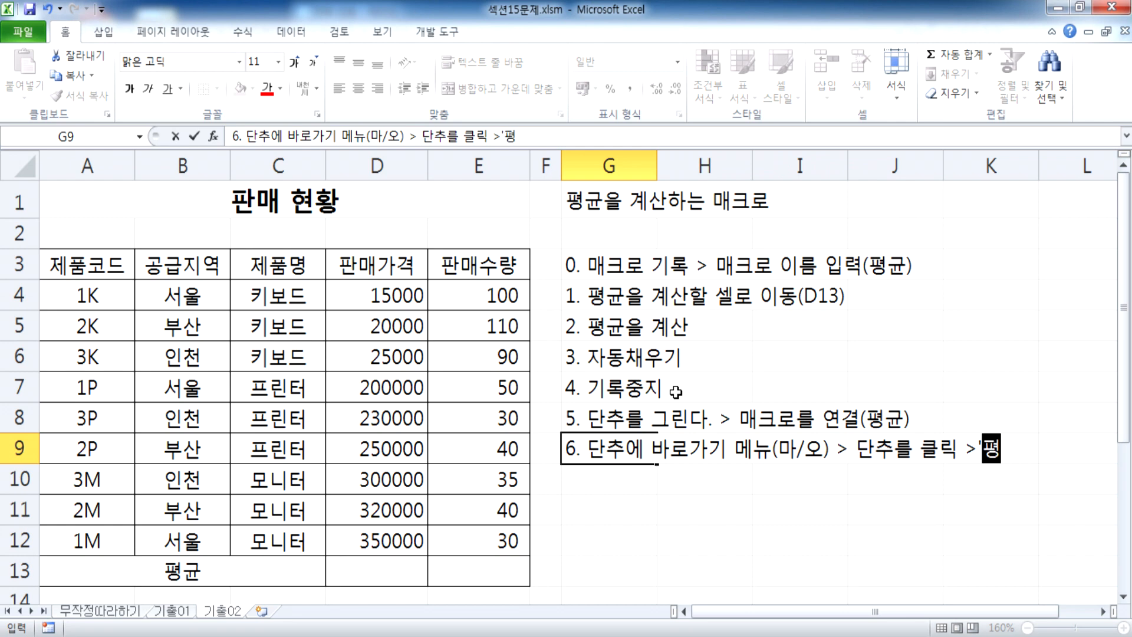
key("BackSpace")
key("BackSpace")
key("BackSpace")
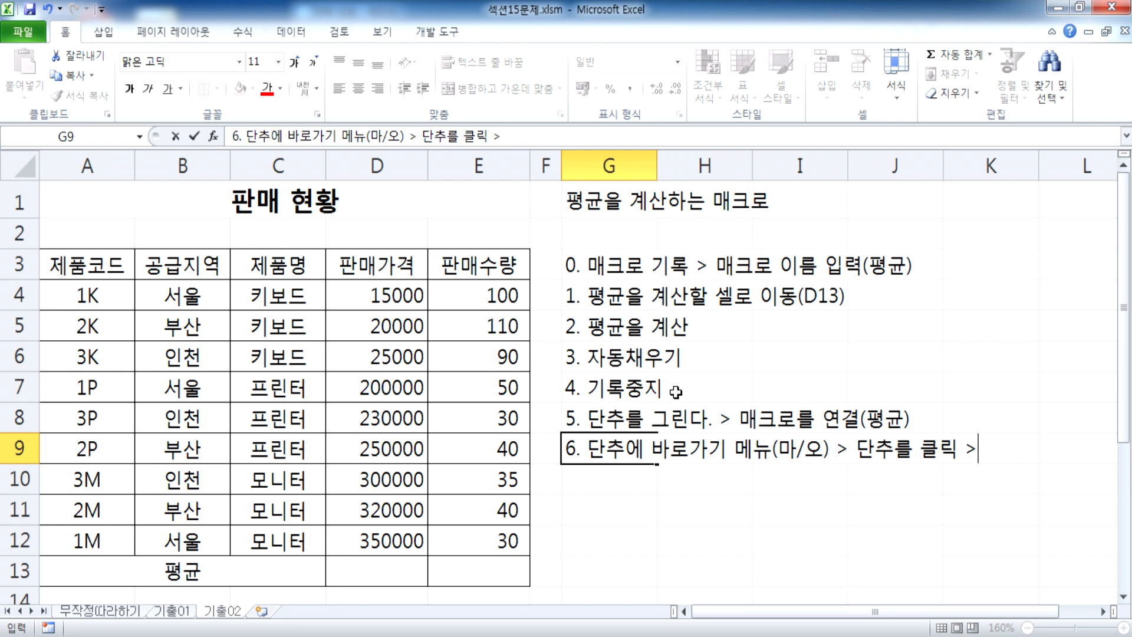
type("\"평균")
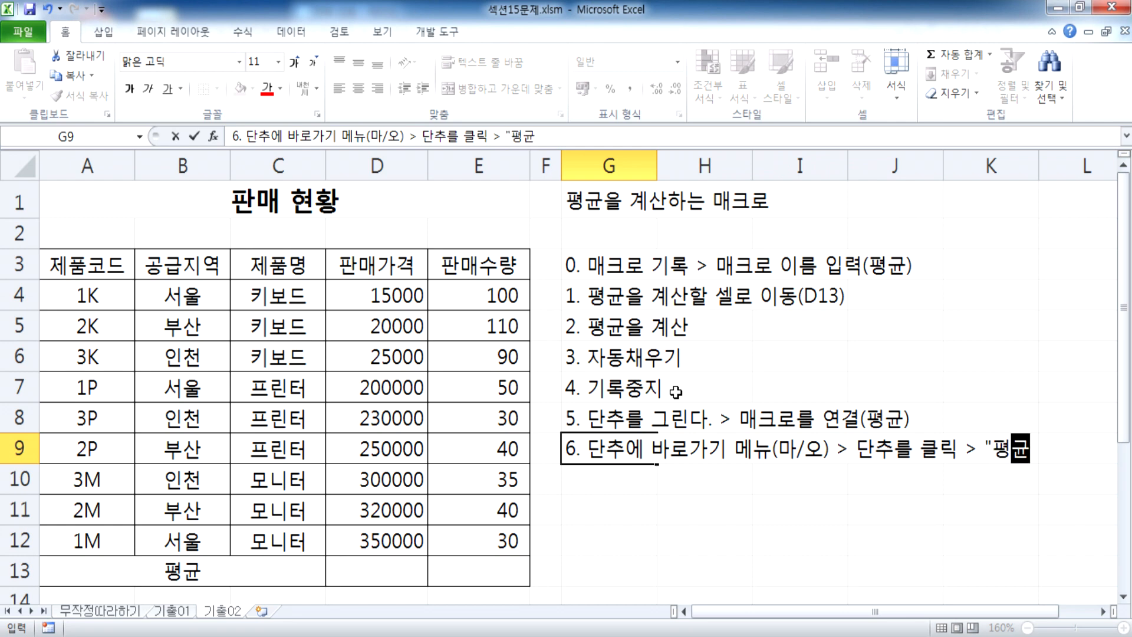
key("Up")
key("Down")
key("F2")
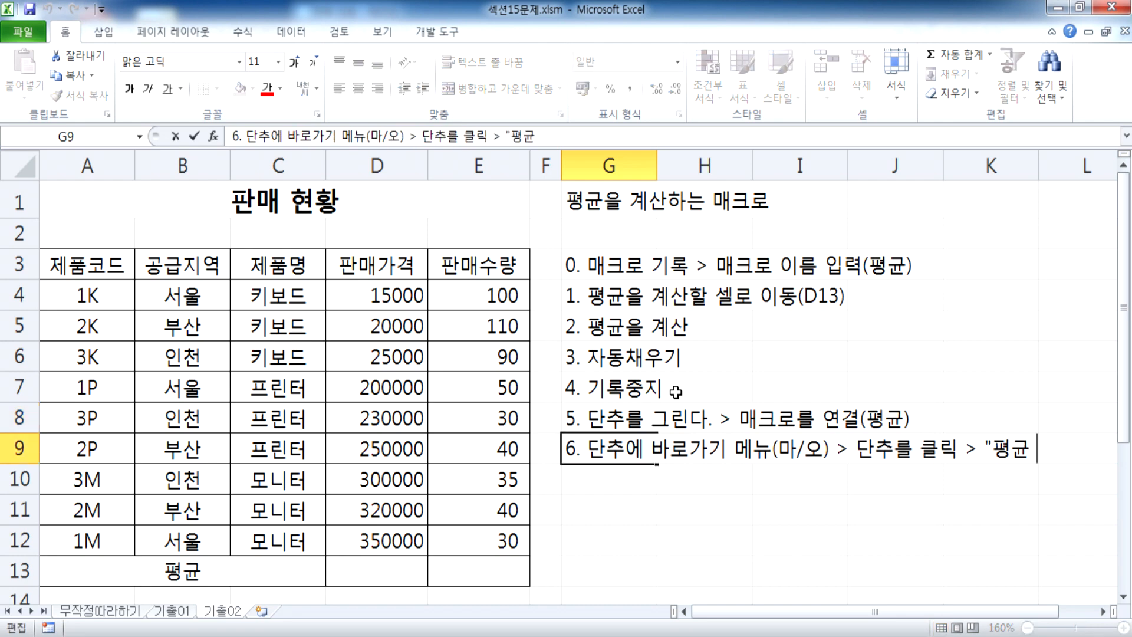
type("\"")
type("입력")
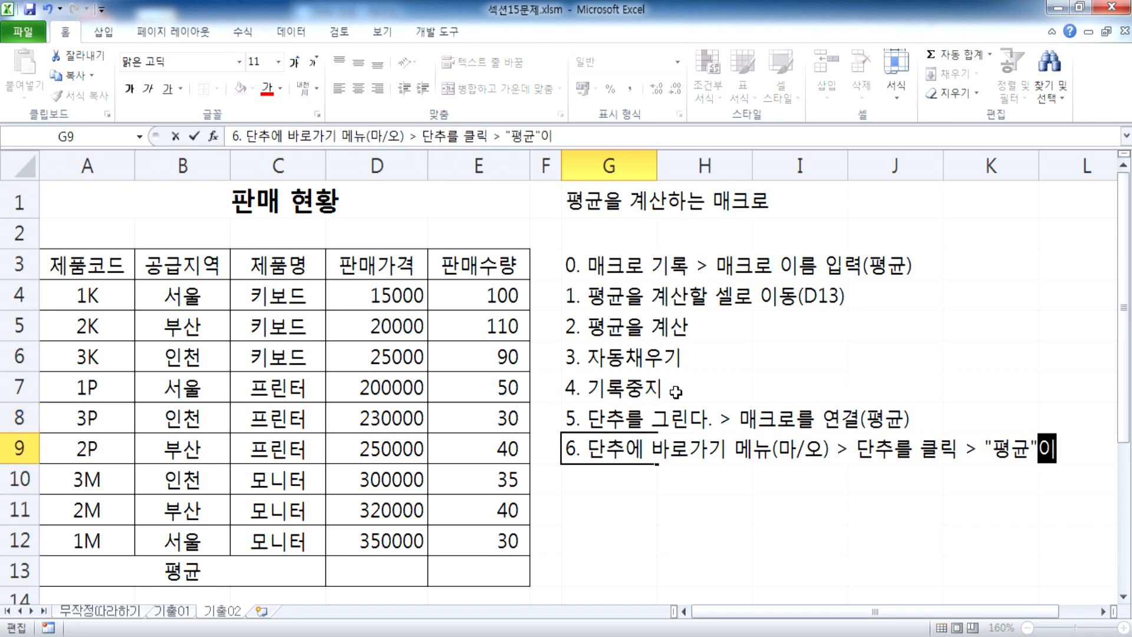
key("Return")
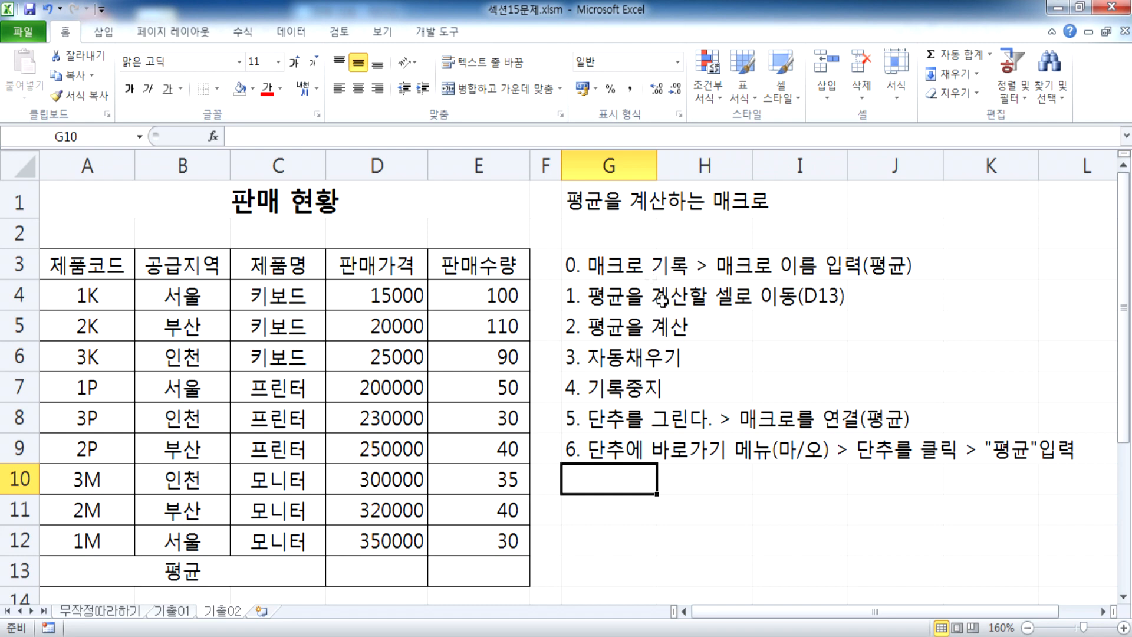
Step: Move the heading '평균을 계산하는 매크로' from G1 to G2 and prefix it with '* '
left_click(600, 216)
left_click_drag(601, 217, 601, 232)
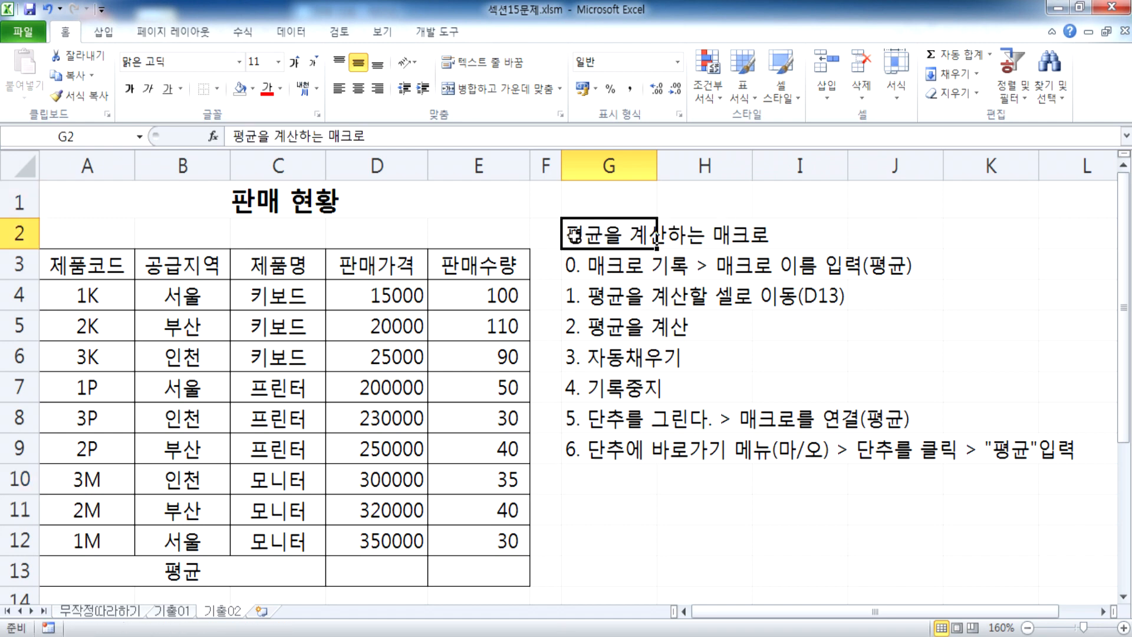
key("F2")
type("*")
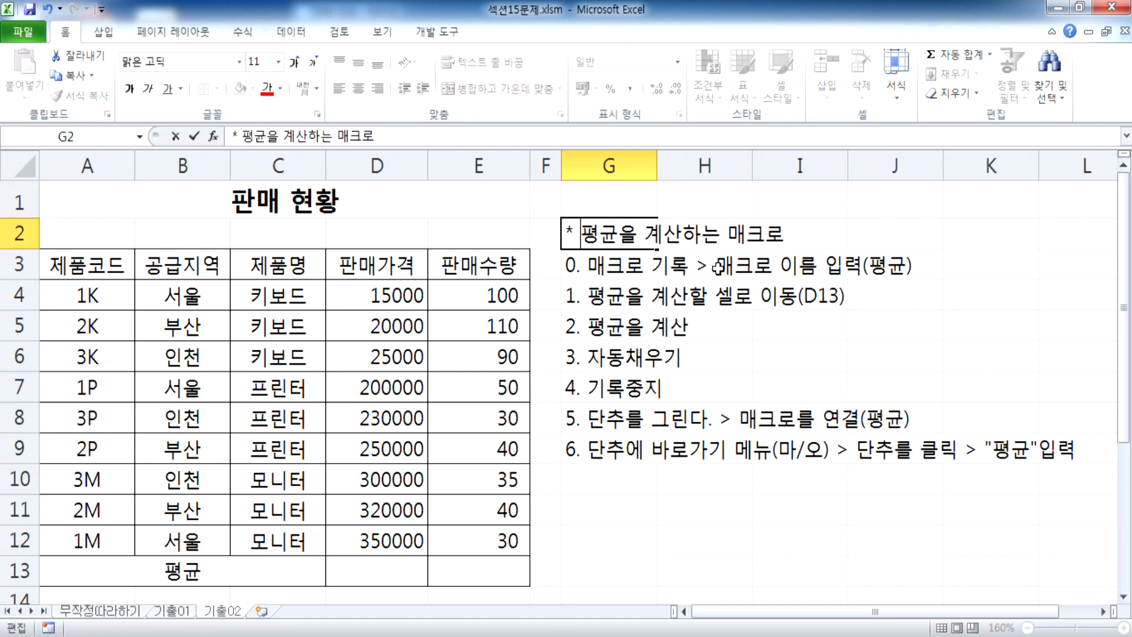
left_click(652, 331)
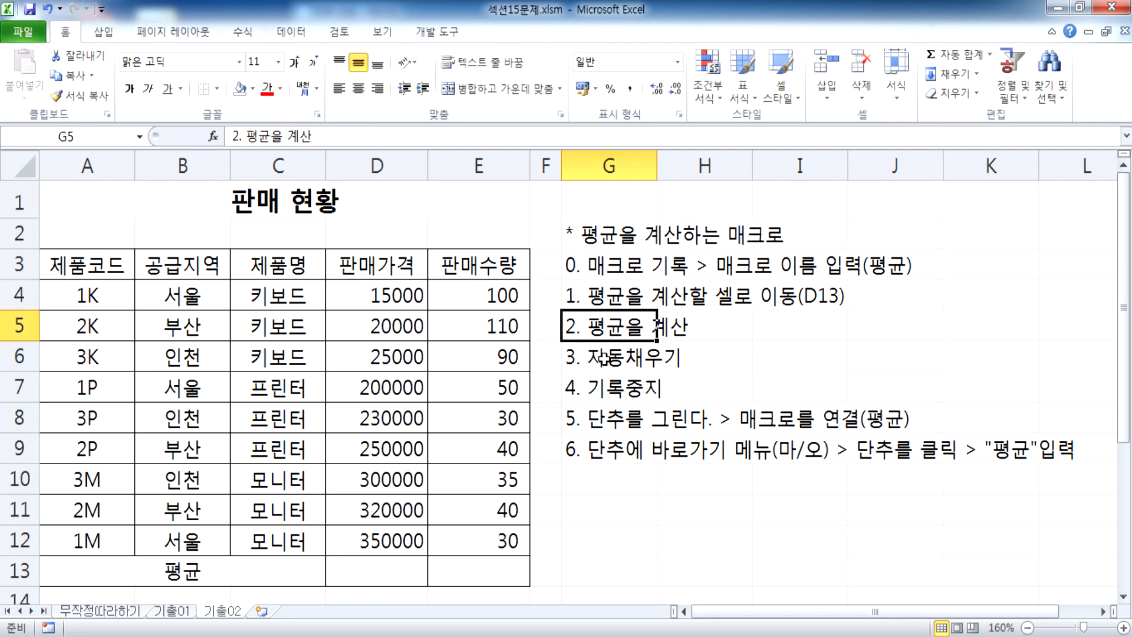
left_click(437, 35)
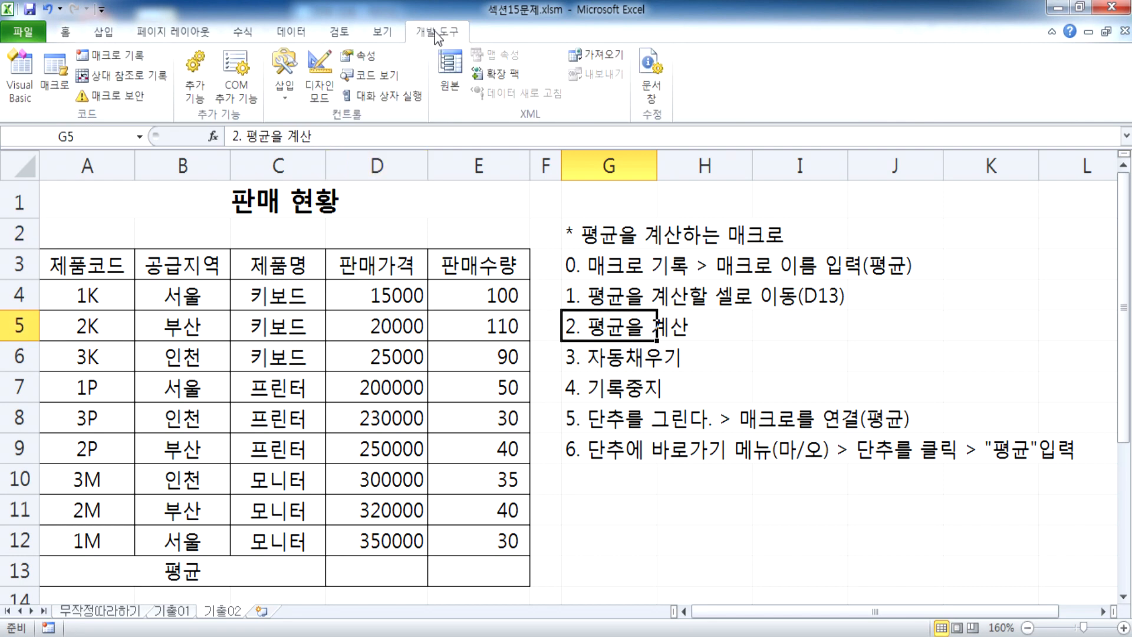
left_click(117, 58)
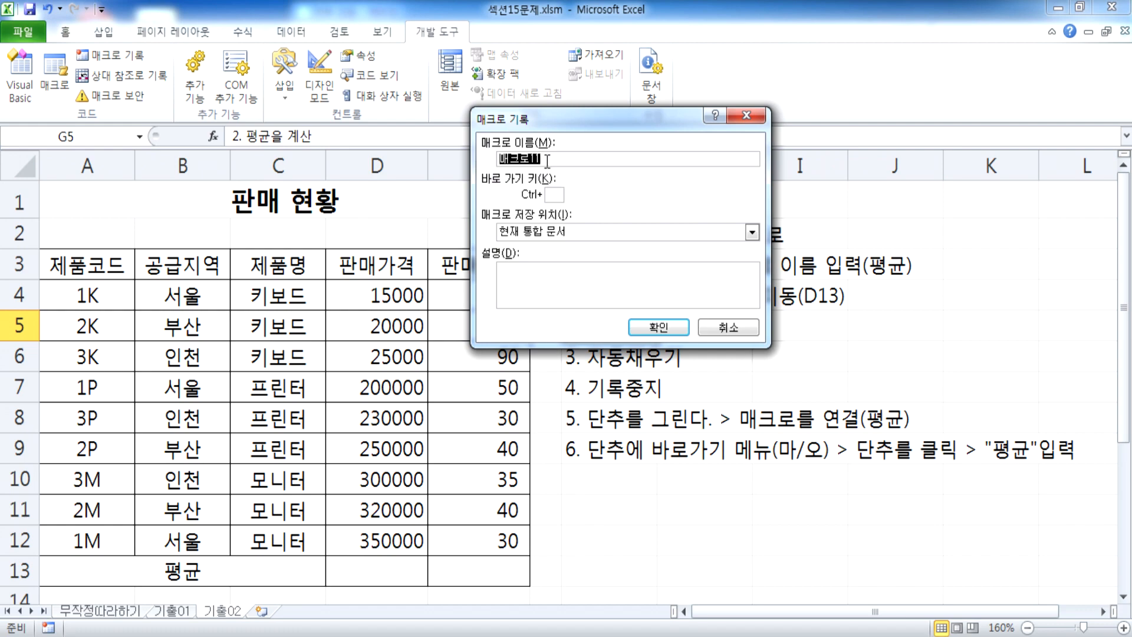
left_click_drag(559, 122, 783, 335)
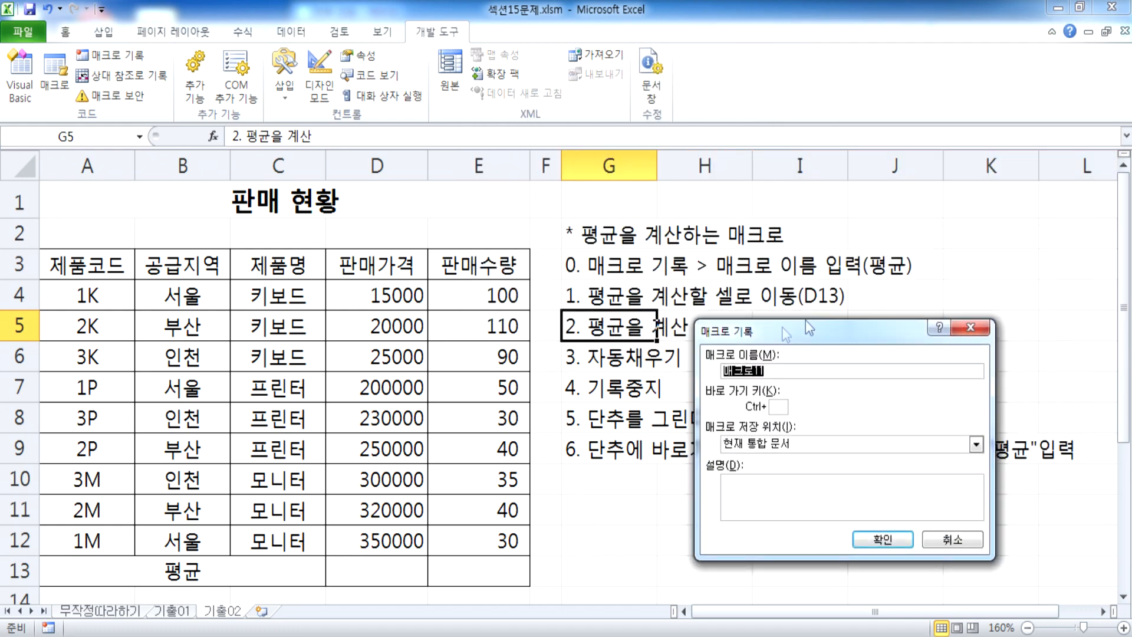
left_click(883, 551)
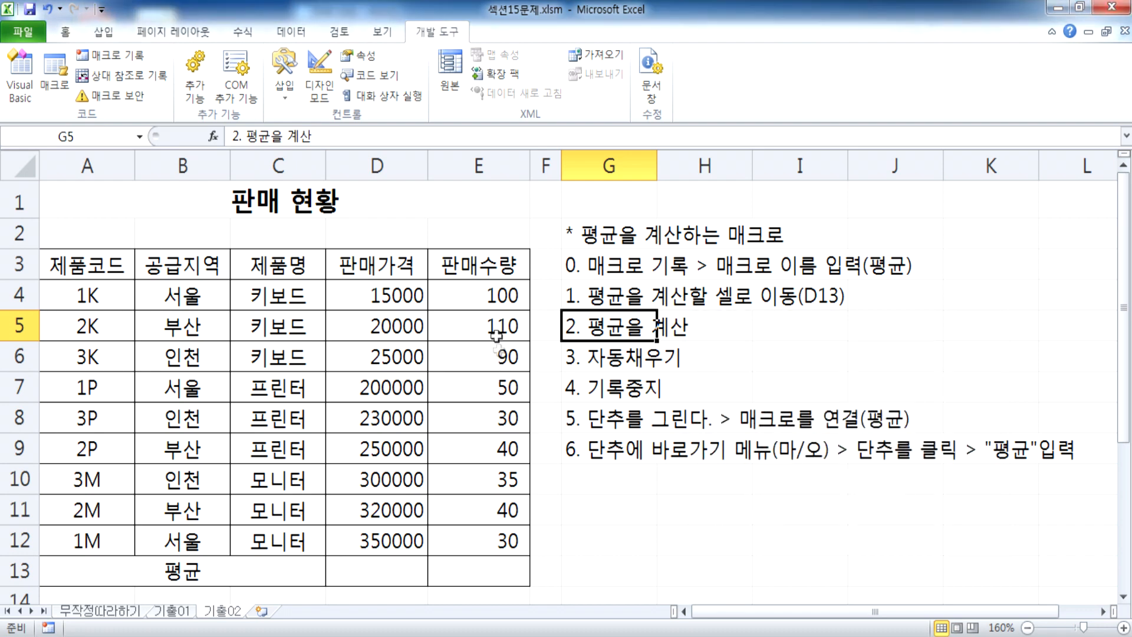
Step: Try averaging D4:D12 in cell D13 with the AutoSum 평균 function
left_click(361, 560)
scroll(373, 436, "down", 2)
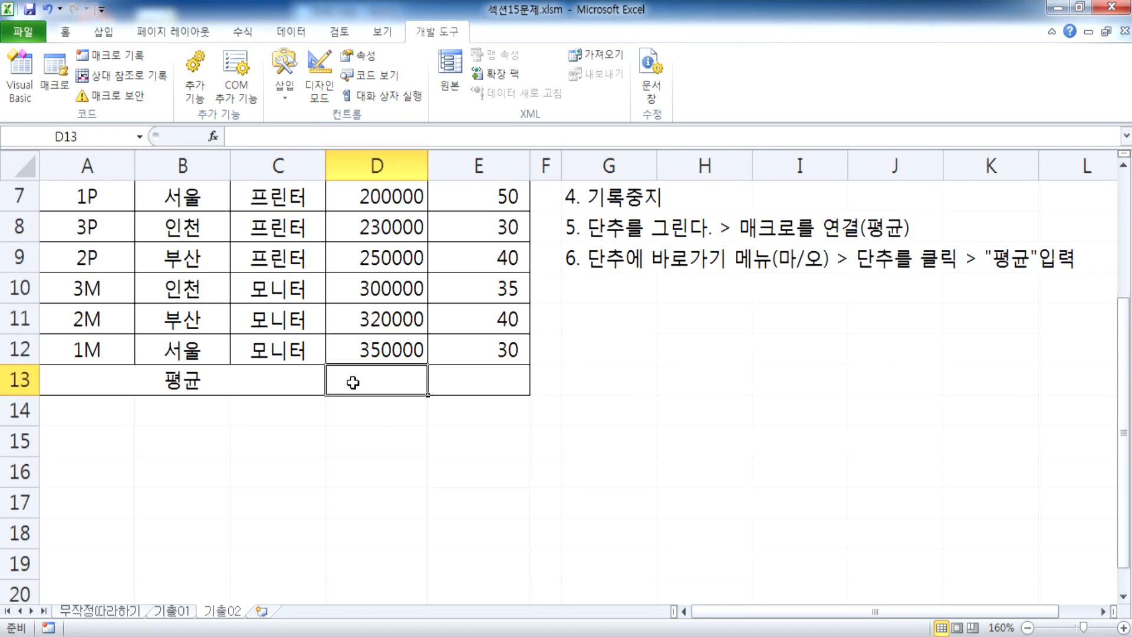
left_click(238, 34)
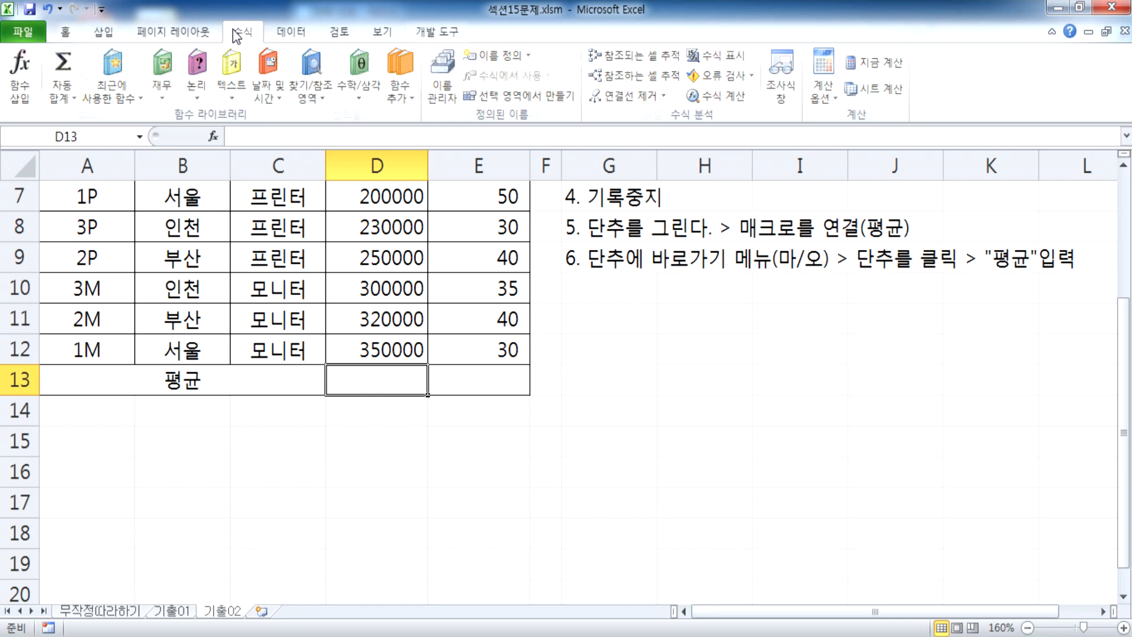
left_click(62, 96)
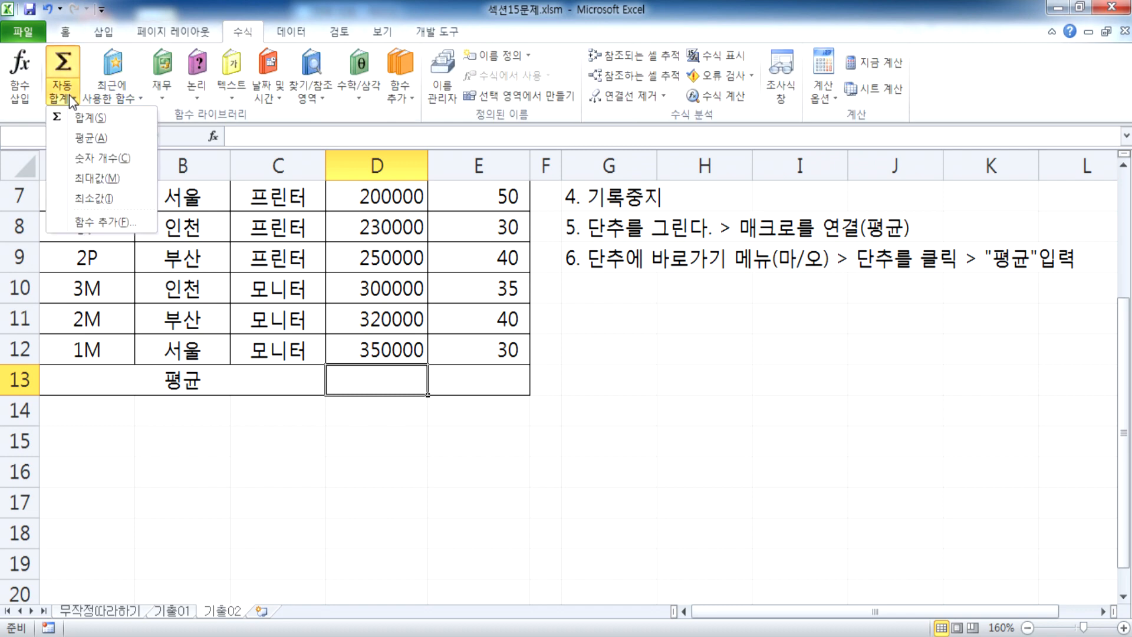
left_click(84, 139)
scroll(363, 289, "up", 2)
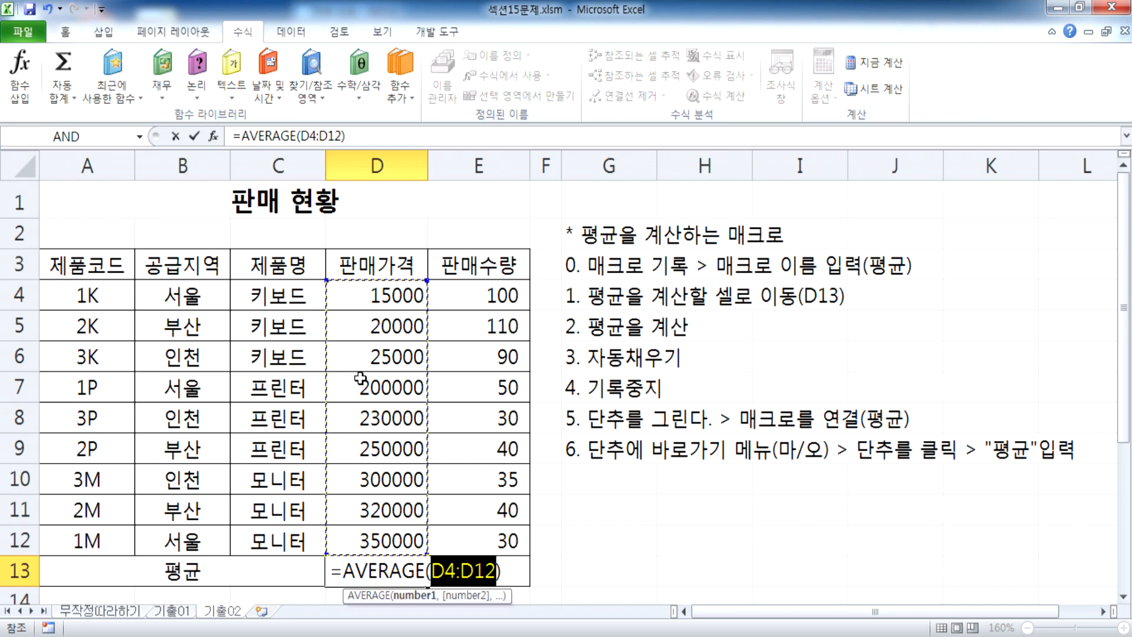
key("Escape")
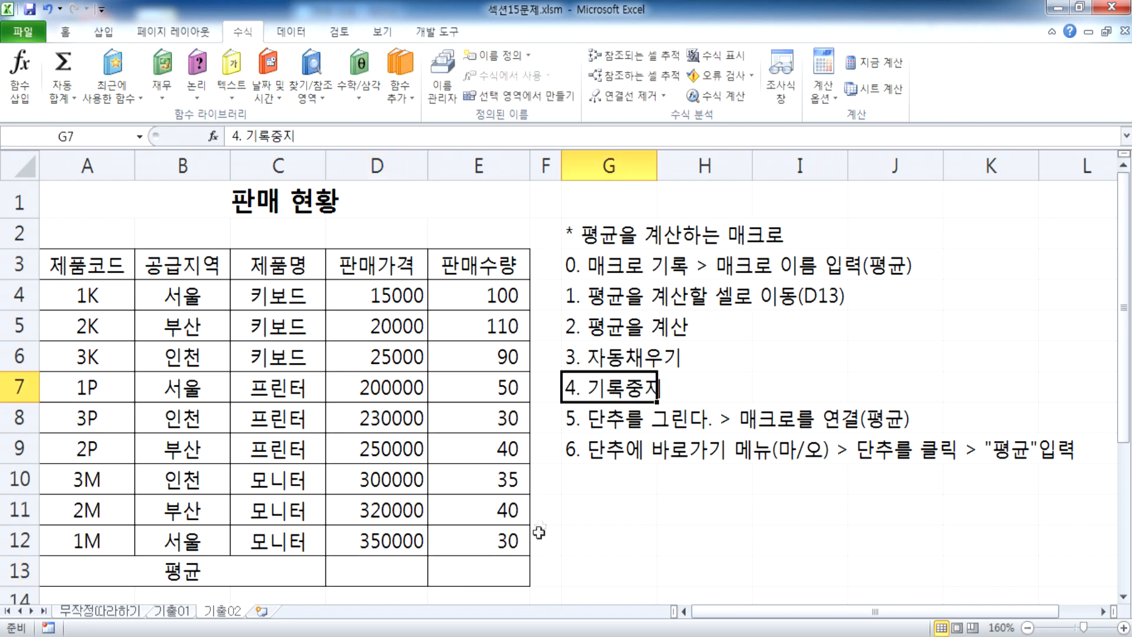
left_click(475, 573)
left_click(437, 31)
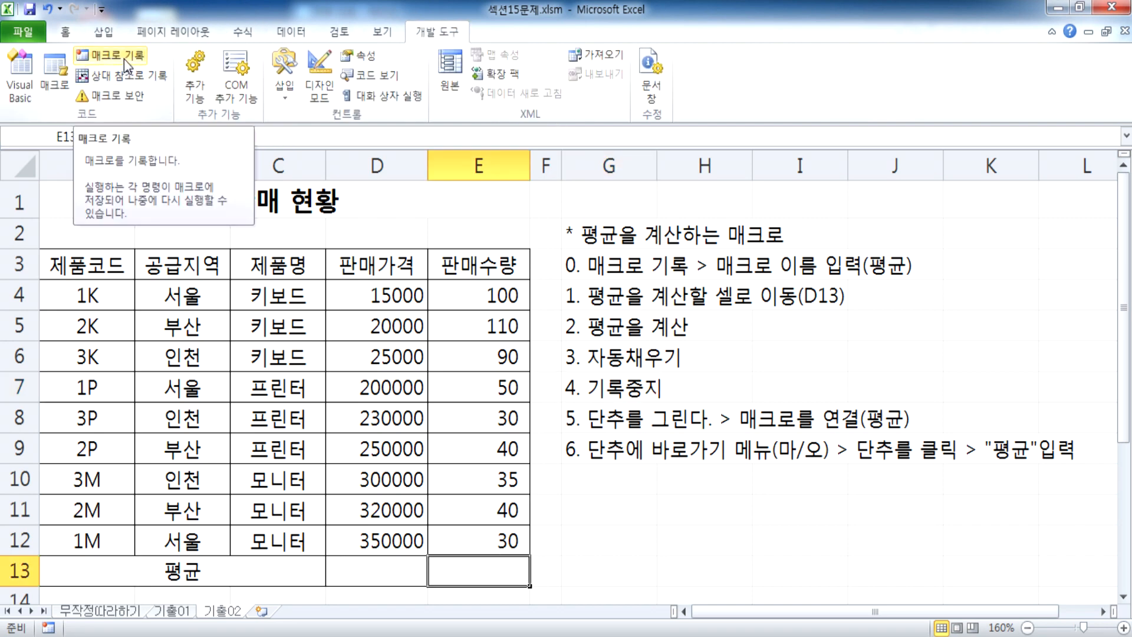
scroll(324, 442, "down", 3)
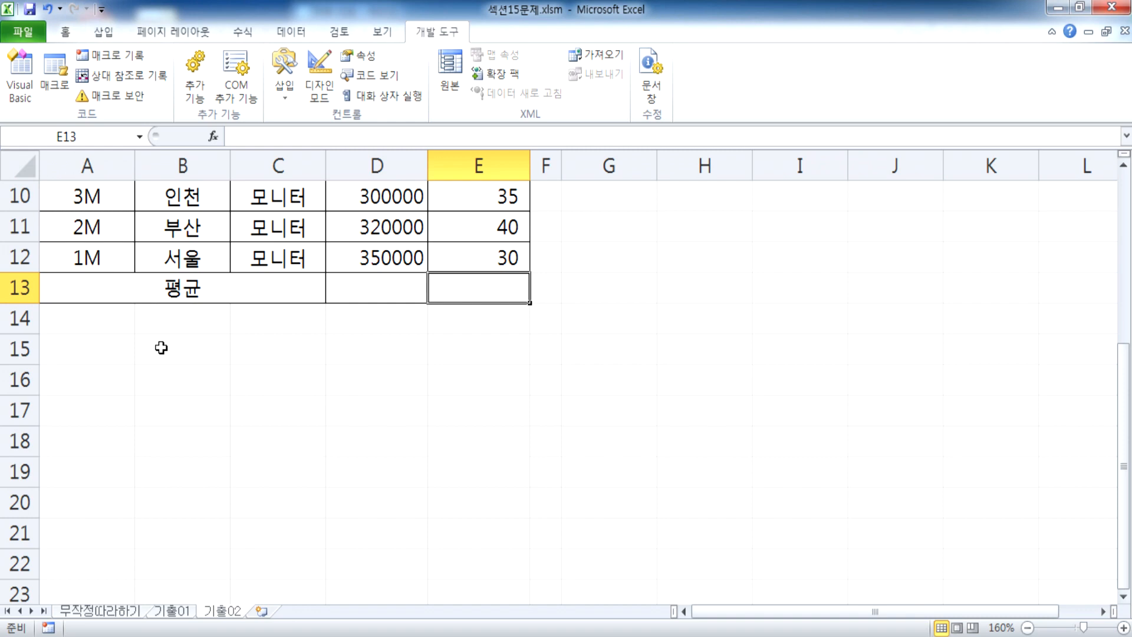
scroll(164, 334, "up", 2)
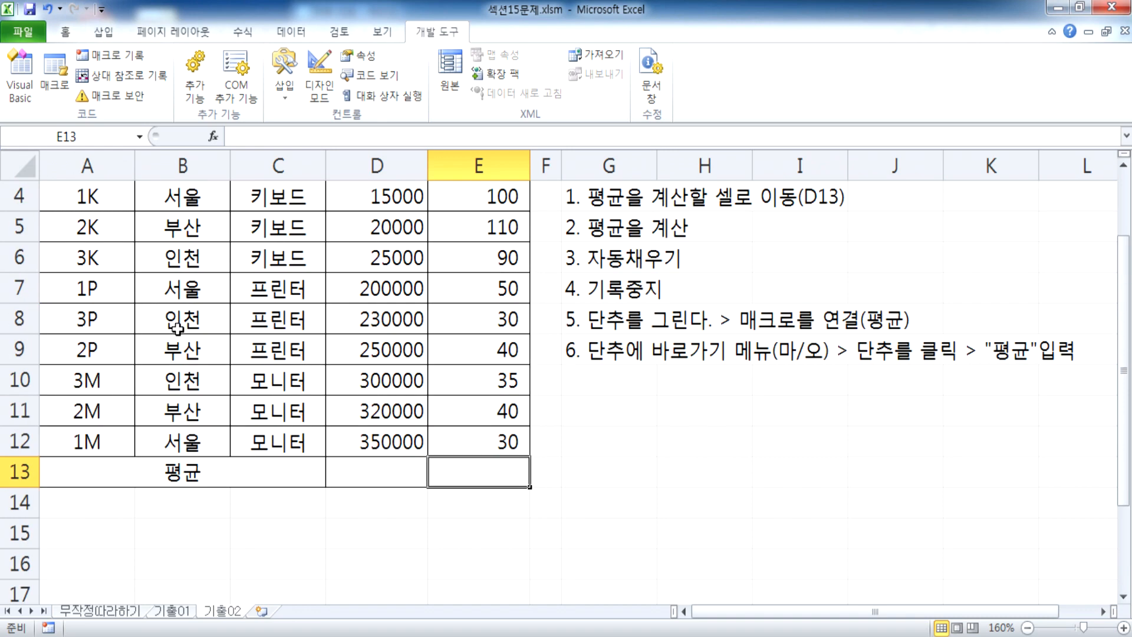
scroll(345, 322, "up", 1)
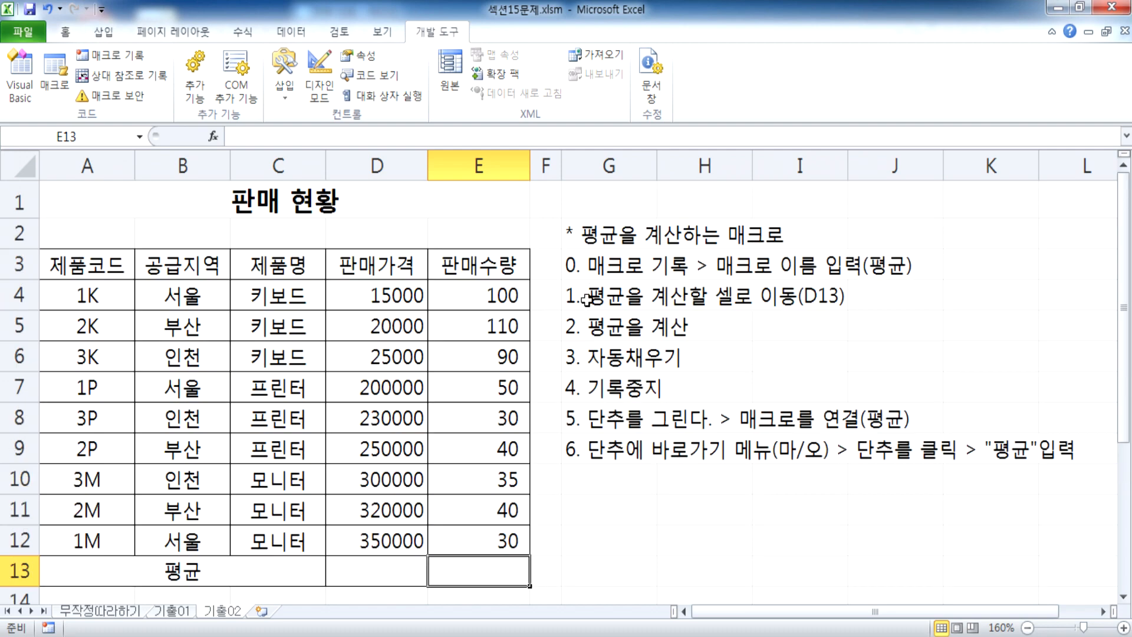
left_click_drag(589, 271, 620, 296)
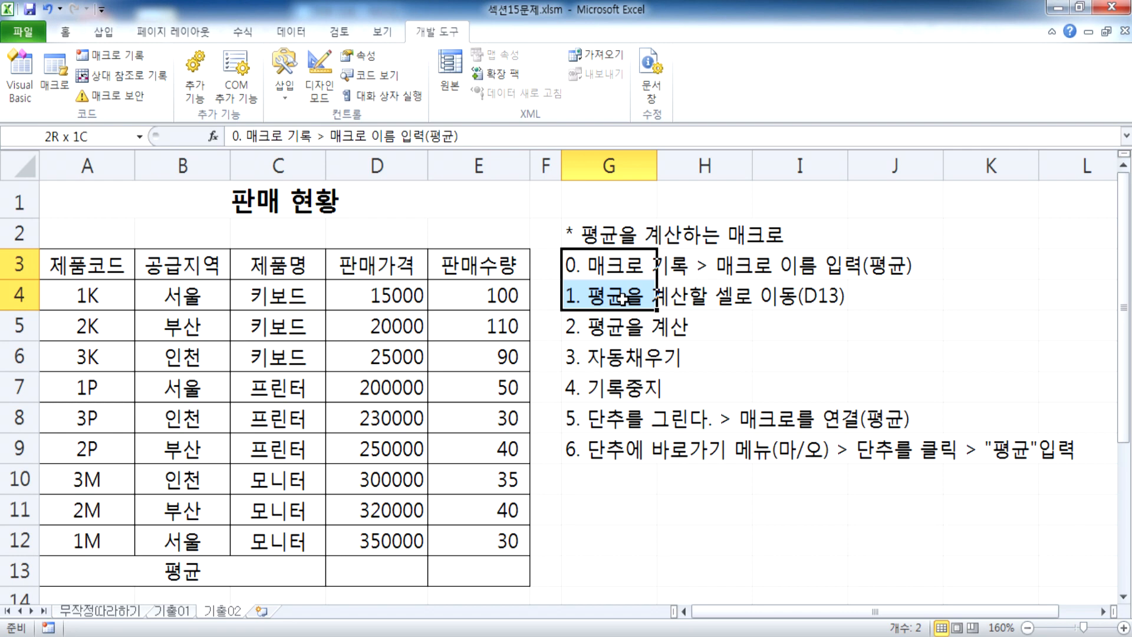
Step: Draw a form button over the notes in about G3:H5 without assigning a macro to it
left_click(285, 73)
left_click(277, 134)
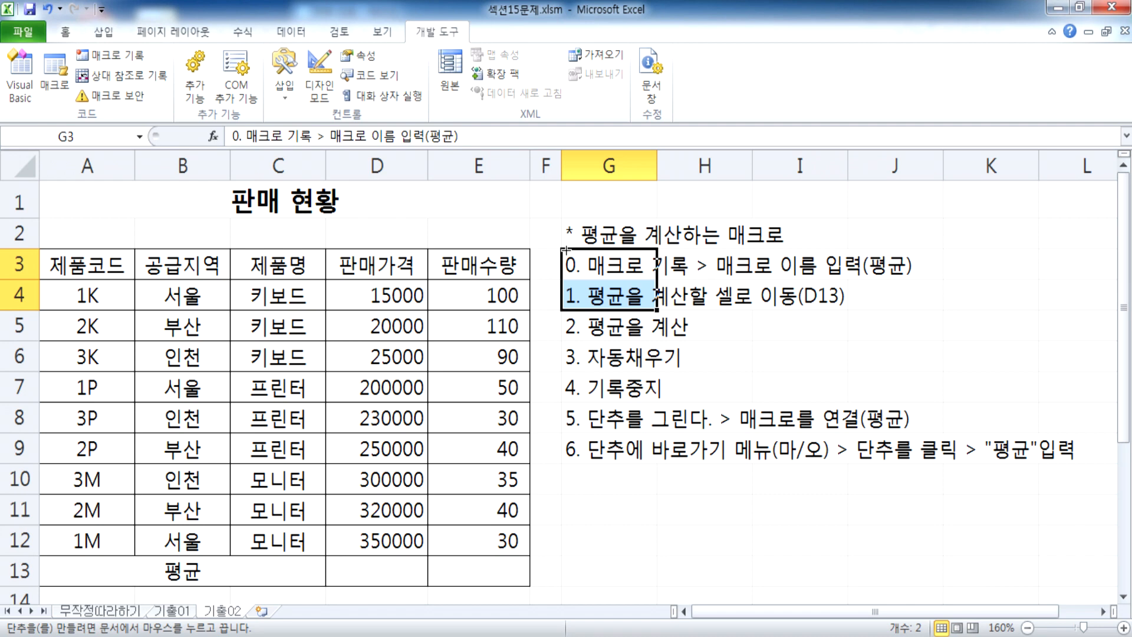
left_click_drag(655, 302, 713, 348)
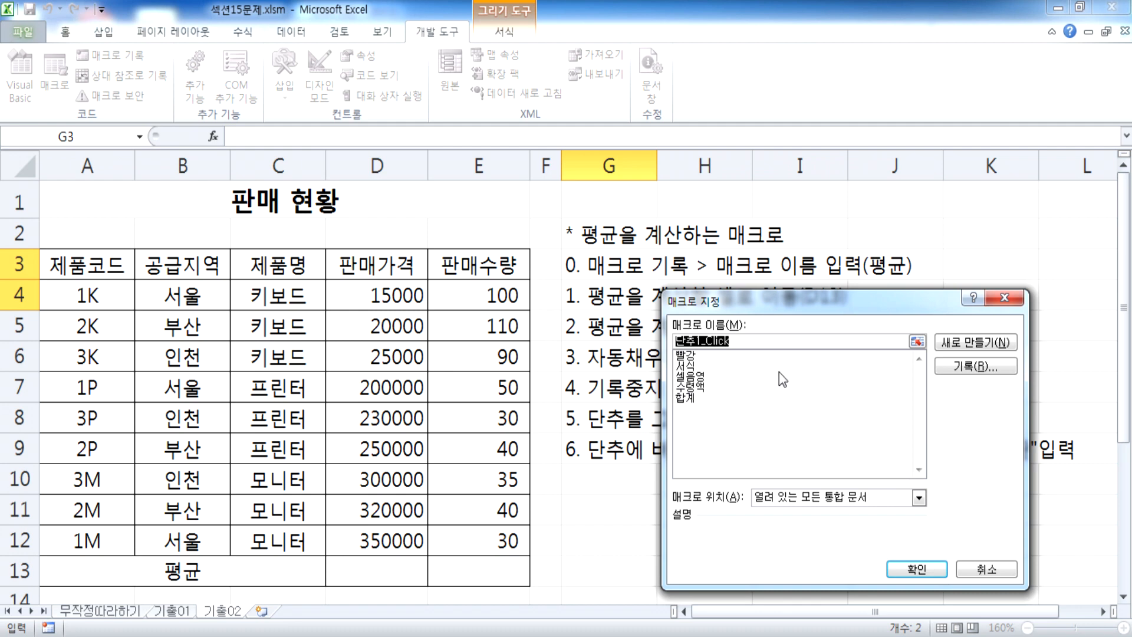
left_click(695, 390)
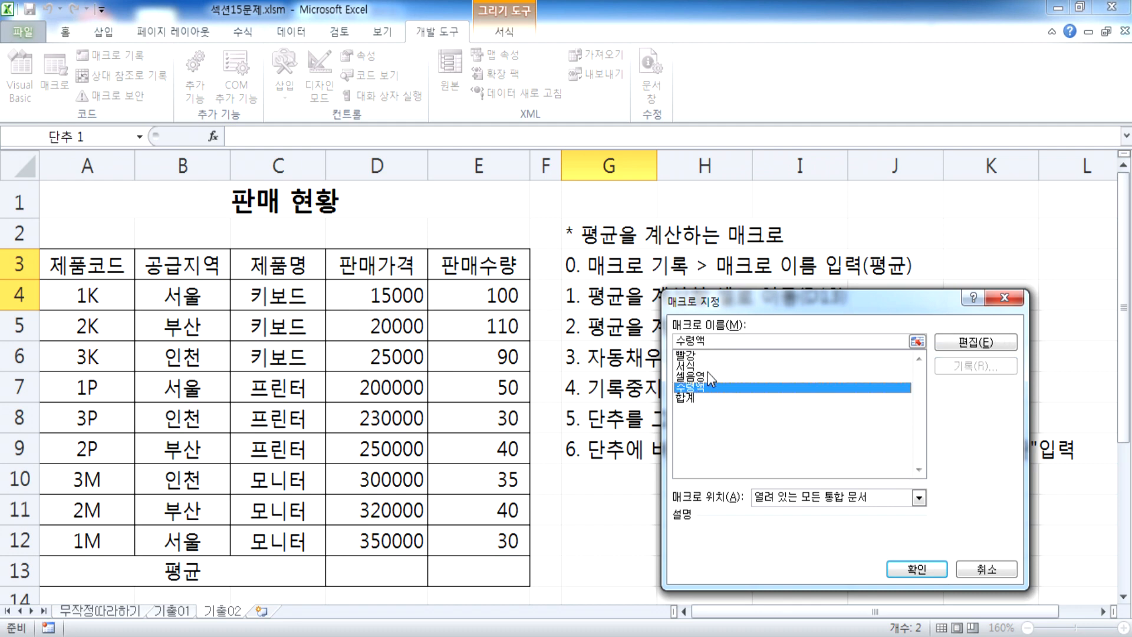
left_click(706, 375)
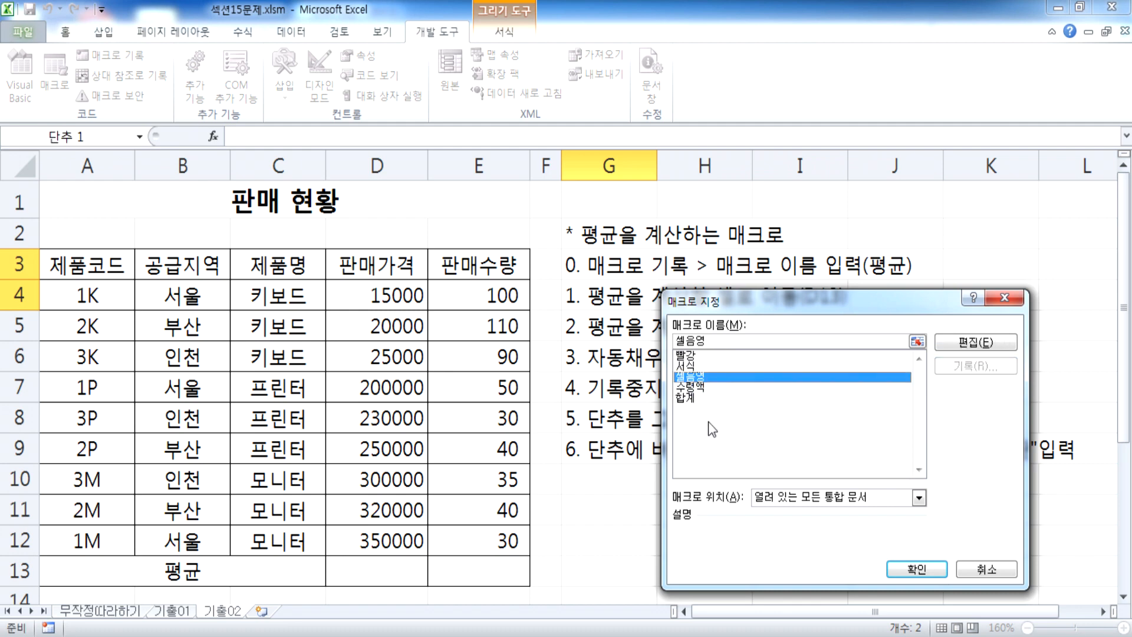
left_click(988, 570)
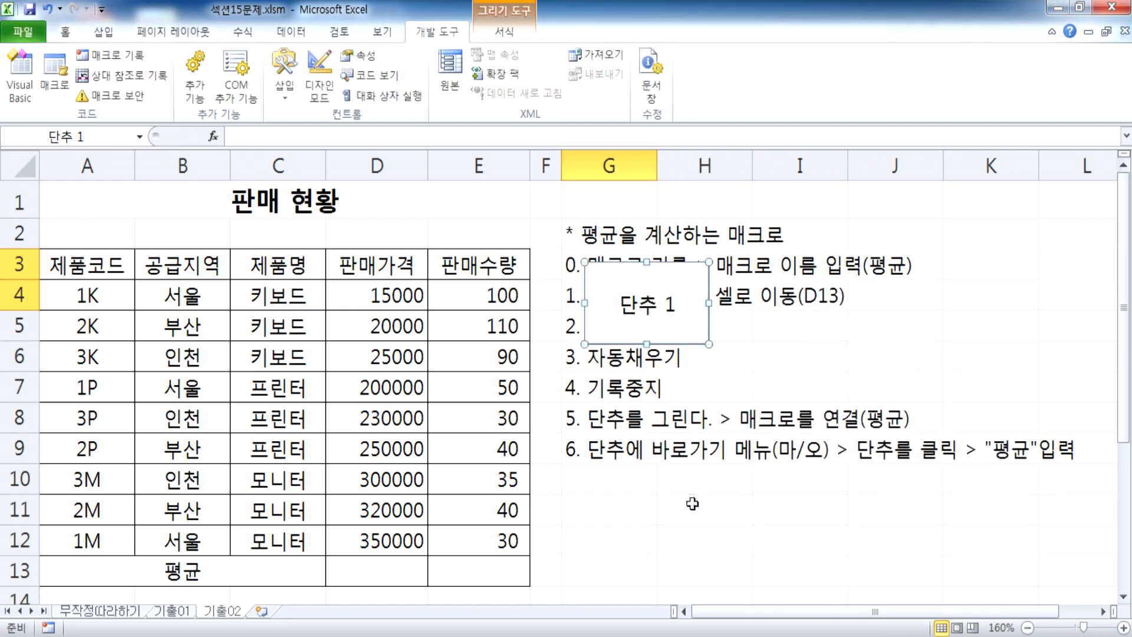
left_click(747, 353)
right_click(689, 318)
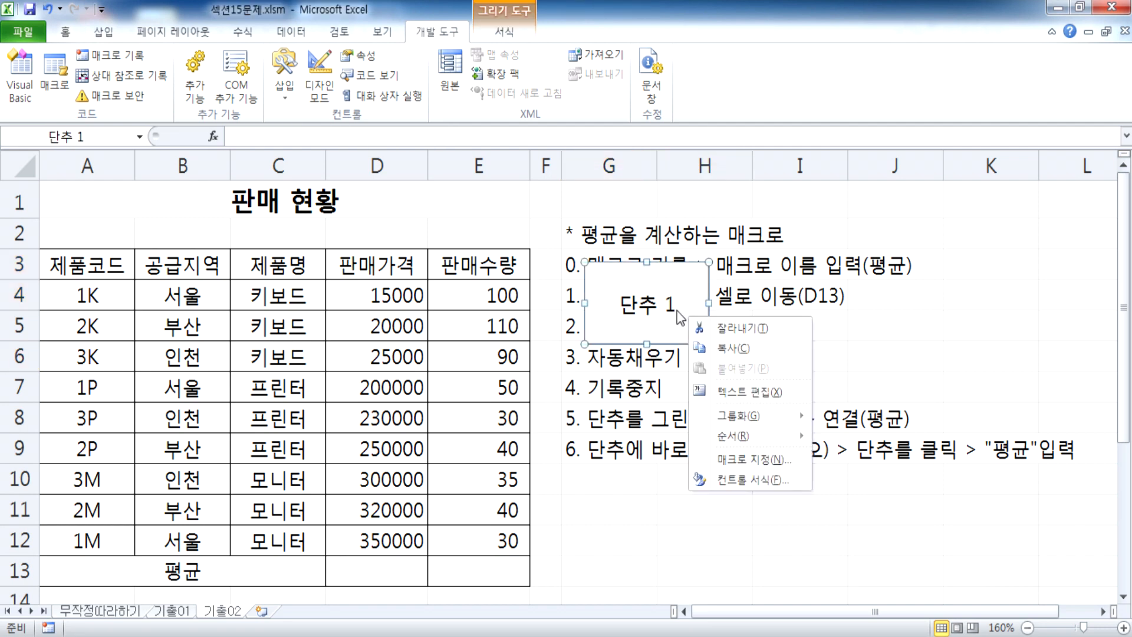
left_click(676, 301)
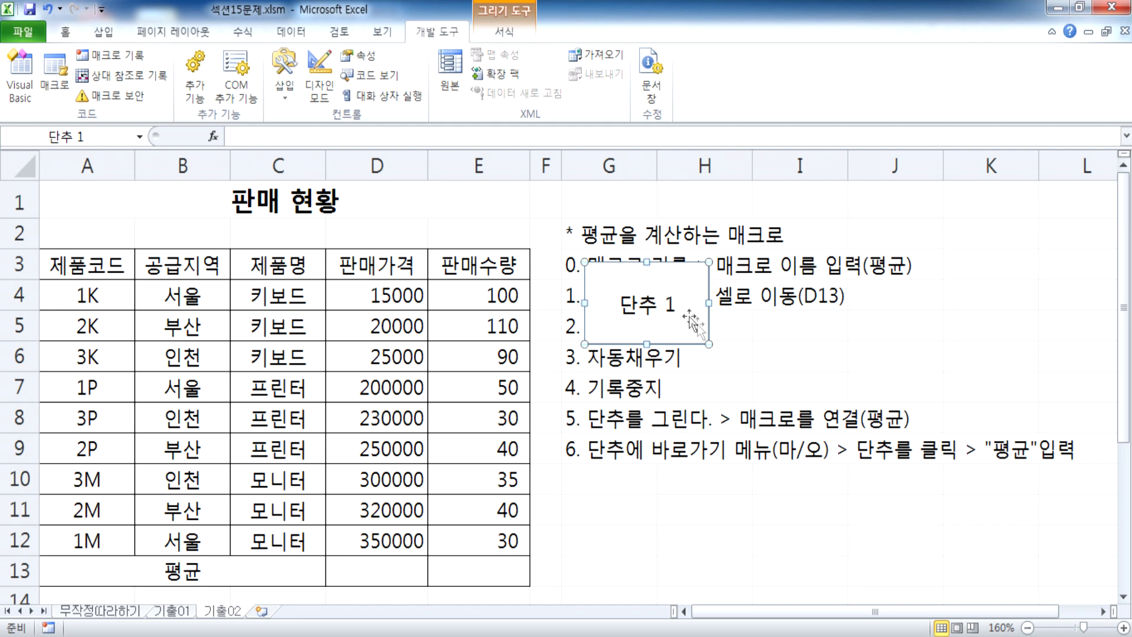
Step: Shorten the note in G9 to '6. "평균"입력' and delete the form button covering the notes
double_click(627, 449)
left_click_drag(625, 450, 976, 448)
key("Delete")
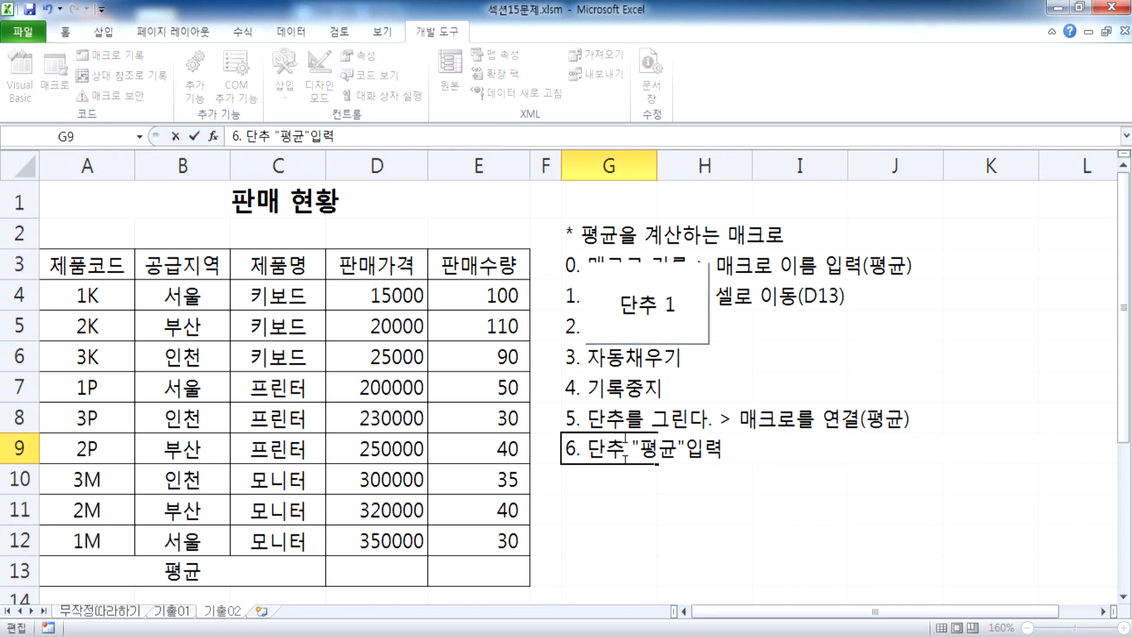
left_click_drag(590, 448, 636, 449)
key("Delete")
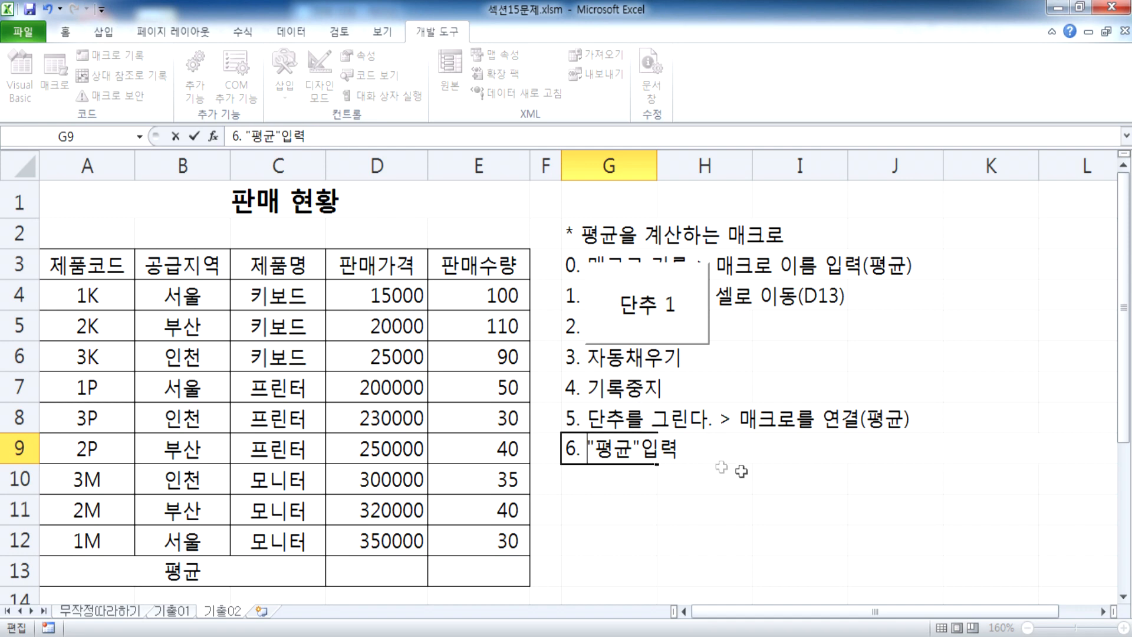
left_click(722, 470)
left_click(667, 313, "ctrl")
key("Delete")
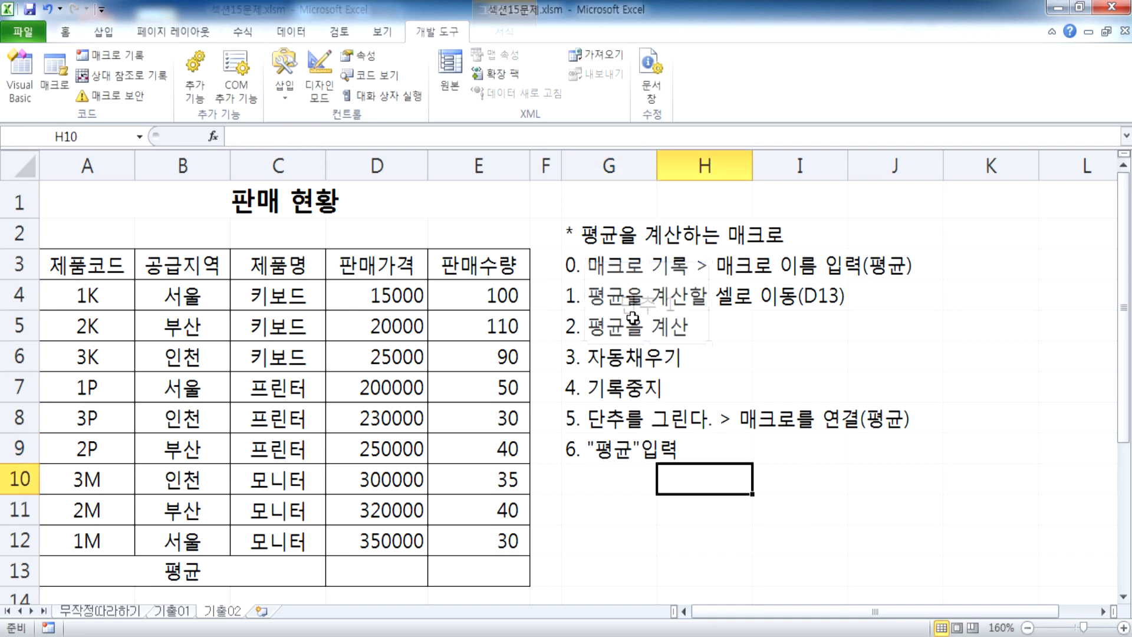
Step: Insert two blank columns between column F and the macro step notes, keeping column H as a narrow spacer
left_click(611, 167)
right_click(614, 171)
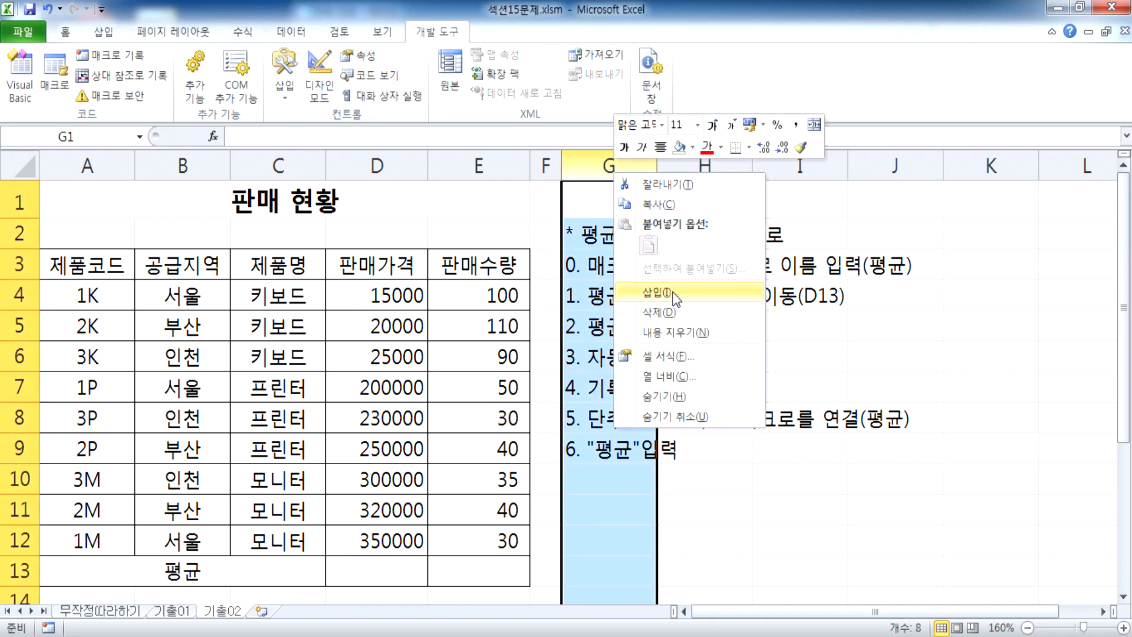
left_click(670, 291)
left_click_drag(593, 167, 631, 171)
right_click(585, 166)
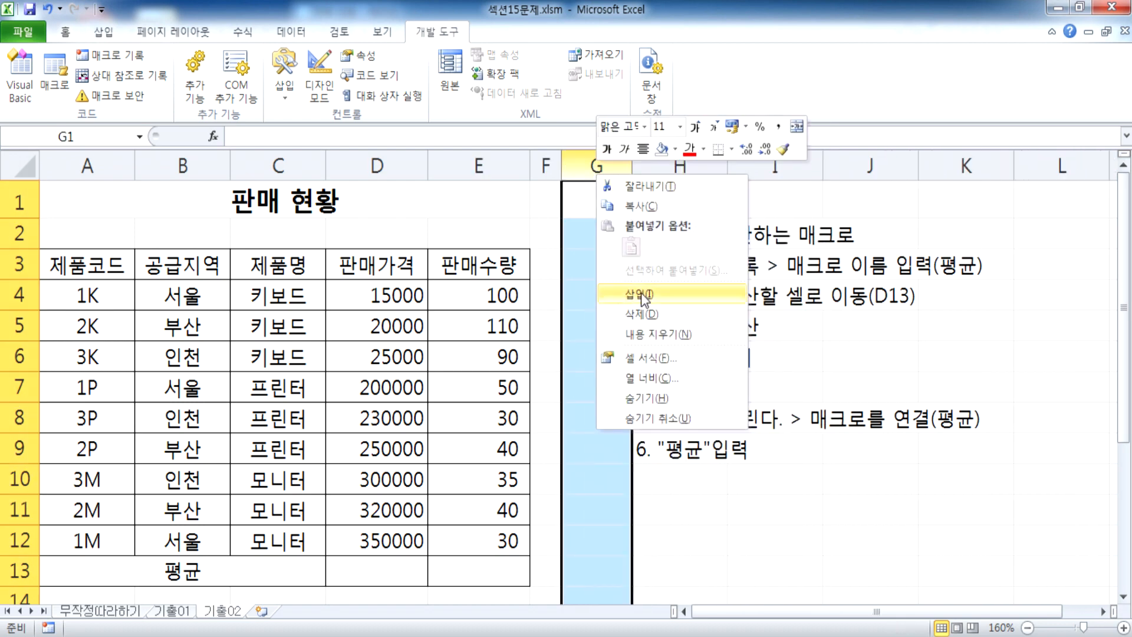
left_click(606, 292)
left_click(605, 296)
mouse_move(662, 167)
left_mouse_down()
mouse_move(617, 167)
mouse_move(643, 167)
left_mouse_up()
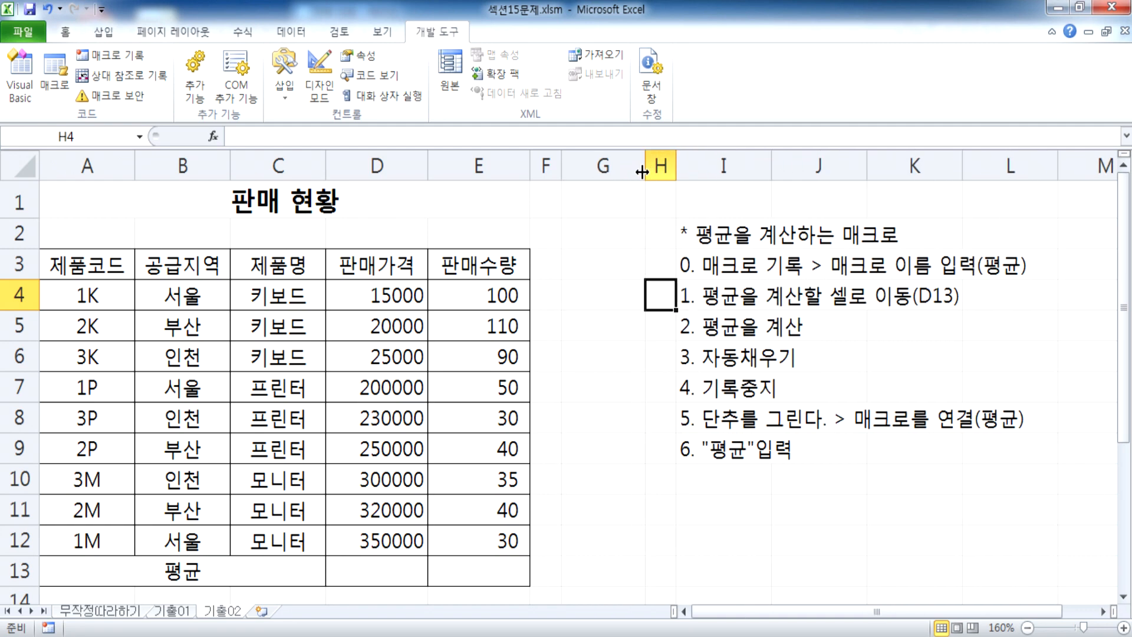
Step: Set the width of column G to 8.38
right_click(604, 167)
left_click(678, 373)
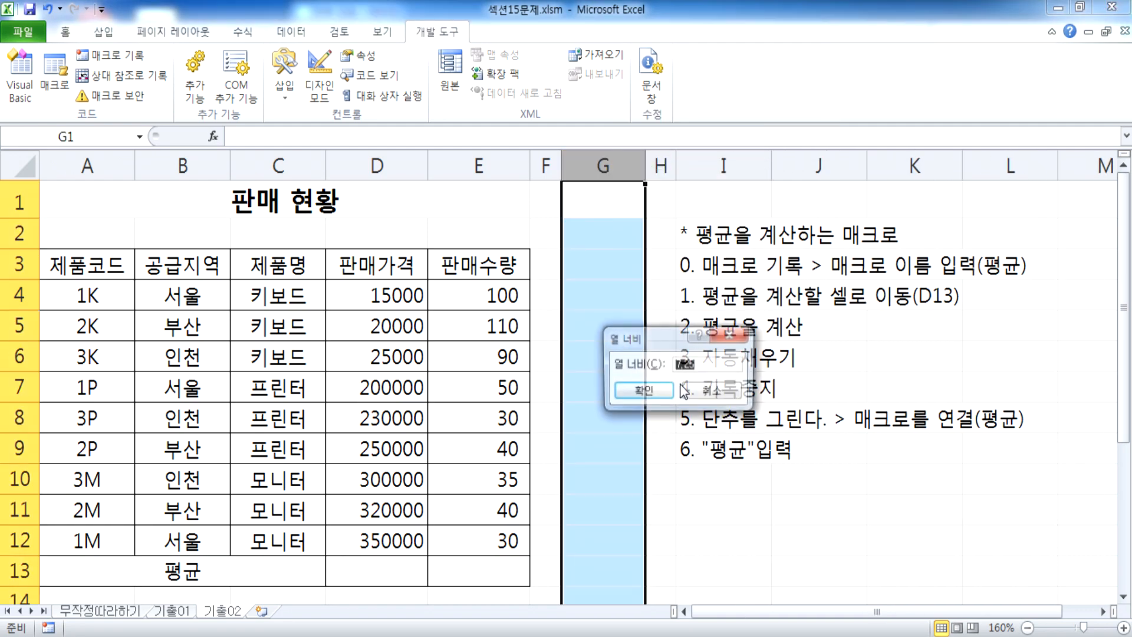
type("8.38")
left_click(642, 391)
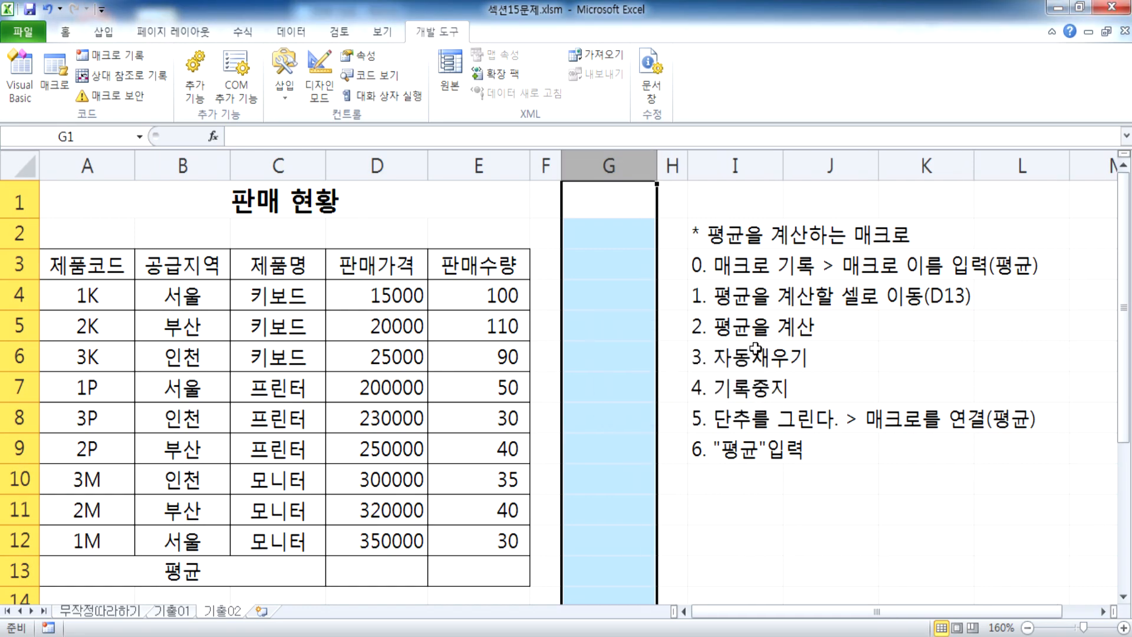
left_click(583, 264)
left_click_drag(583, 264, 657, 330)
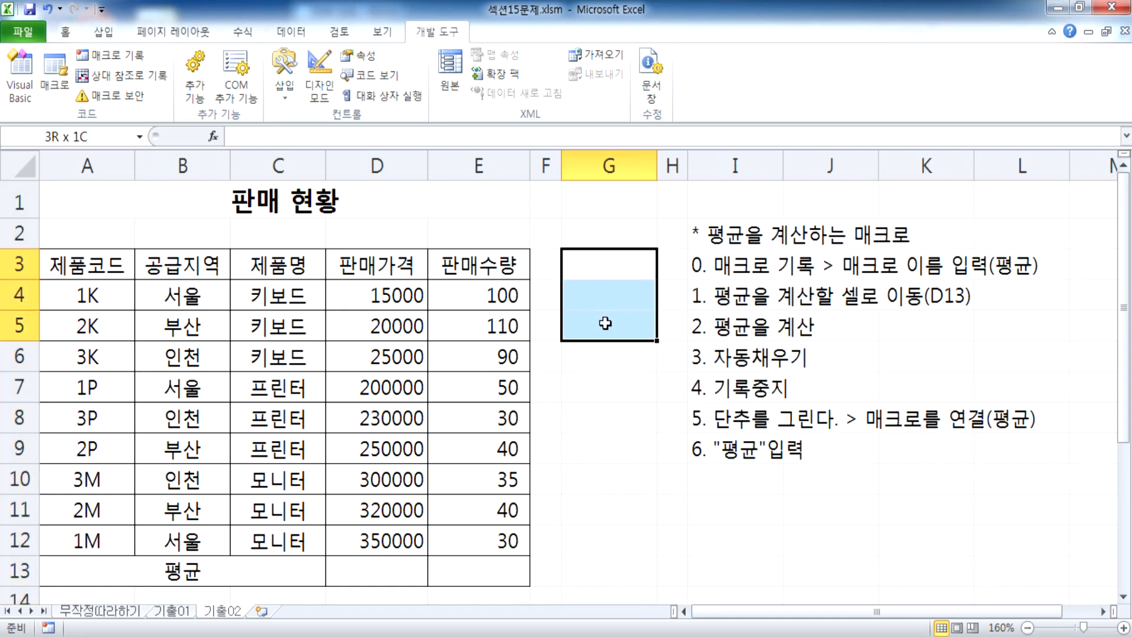
left_click(613, 280)
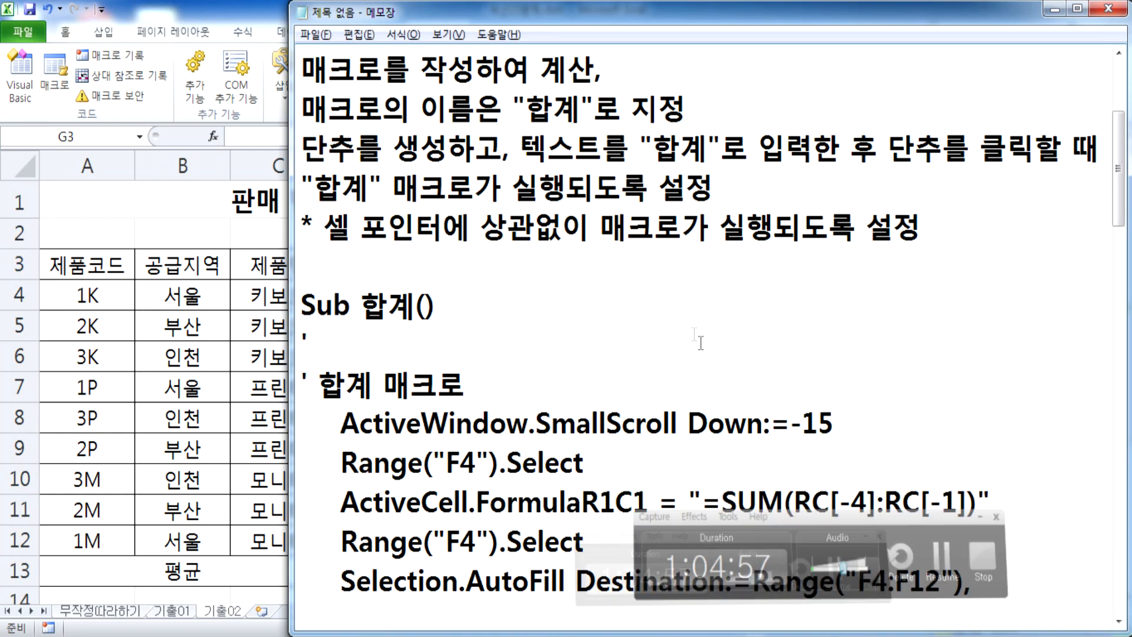
Step: Review the Notepad requirement '셀 포인터에 상관없이 매크로가 실행되도록 설정' and return to cell B2 in the Excel sheet
left_click_drag(324, 225, 918, 226)
left_click(768, 248)
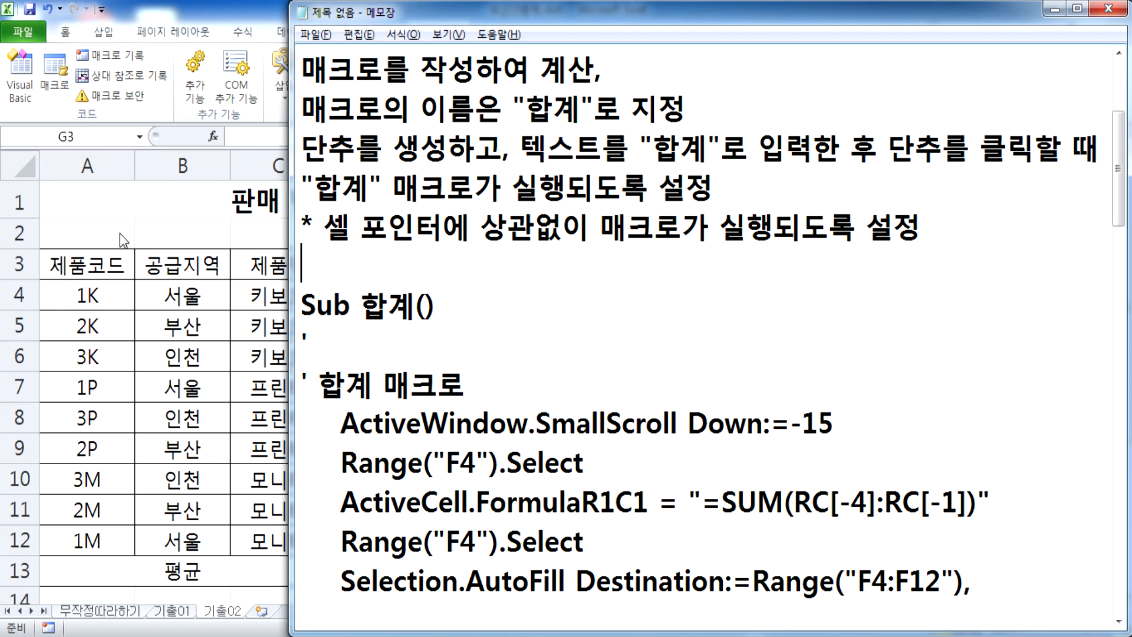
left_click(182, 238)
left_click(182, 237)
Step: Try the 상대 참조로 기록 option and view the macro security settings, finishing with relative references switched off
left_click(112, 75)
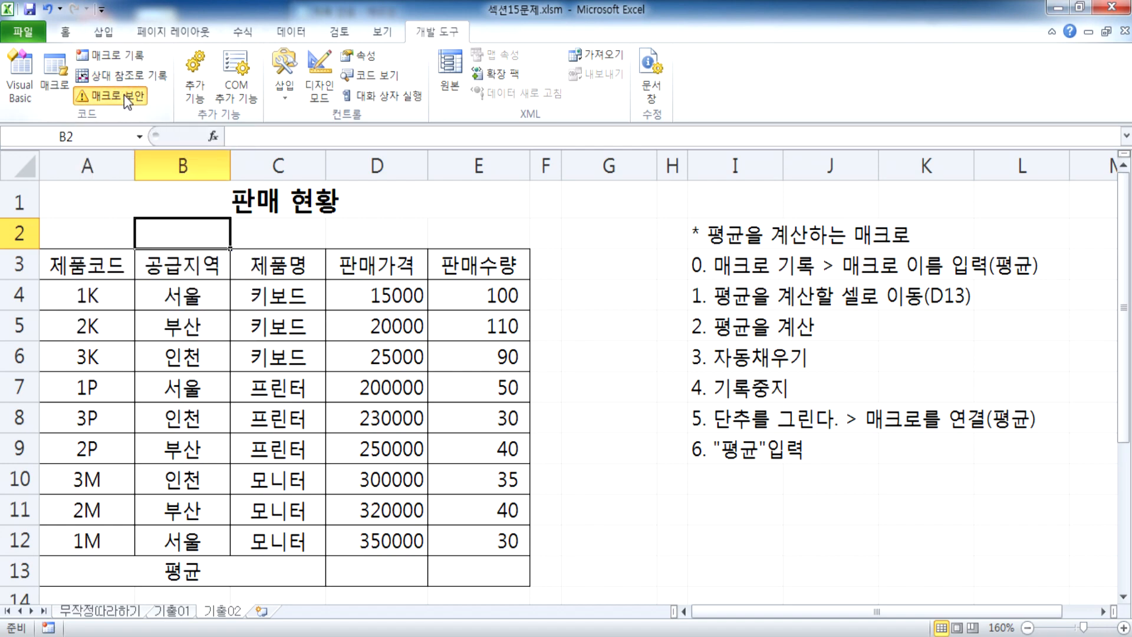
left_click(124, 95)
left_click(967, 35)
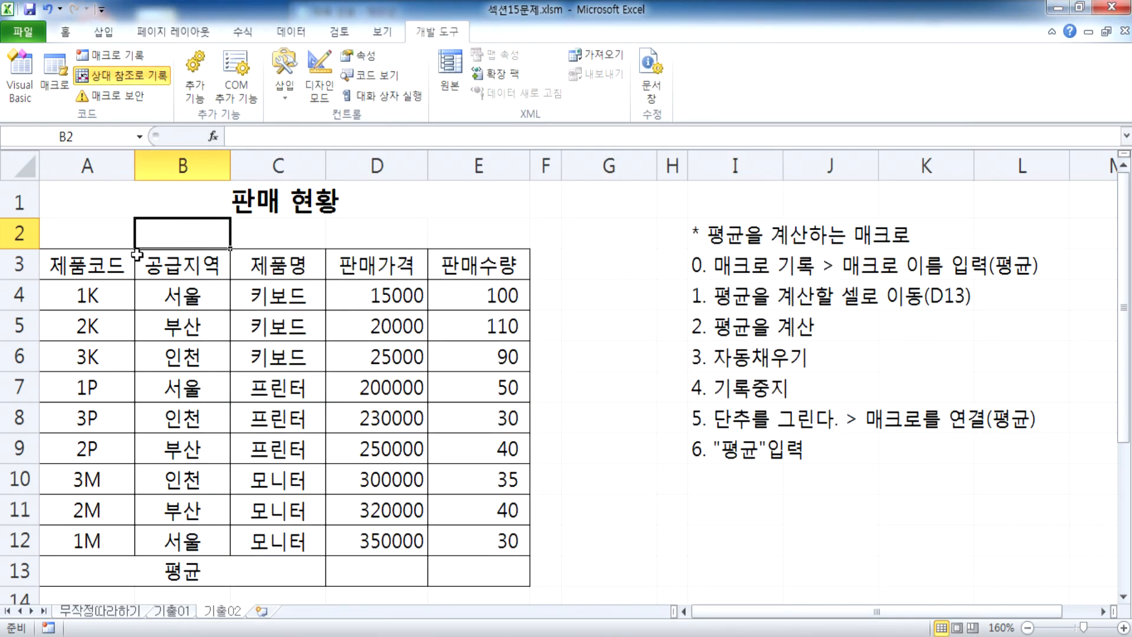
left_click(118, 101)
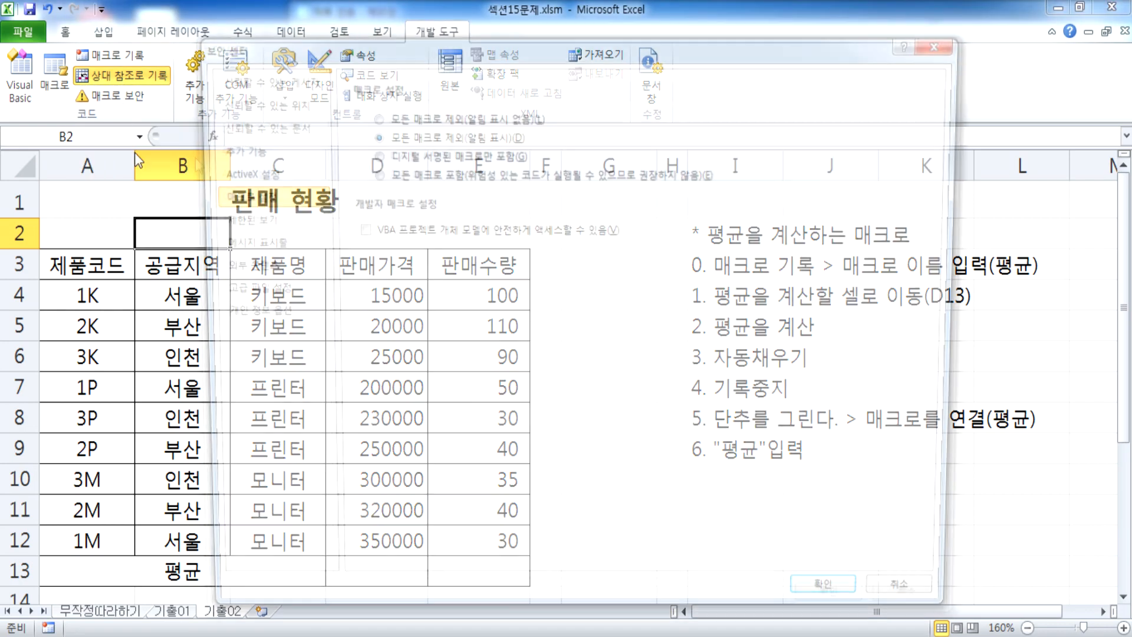
left_click(947, 40)
left_click(589, 251)
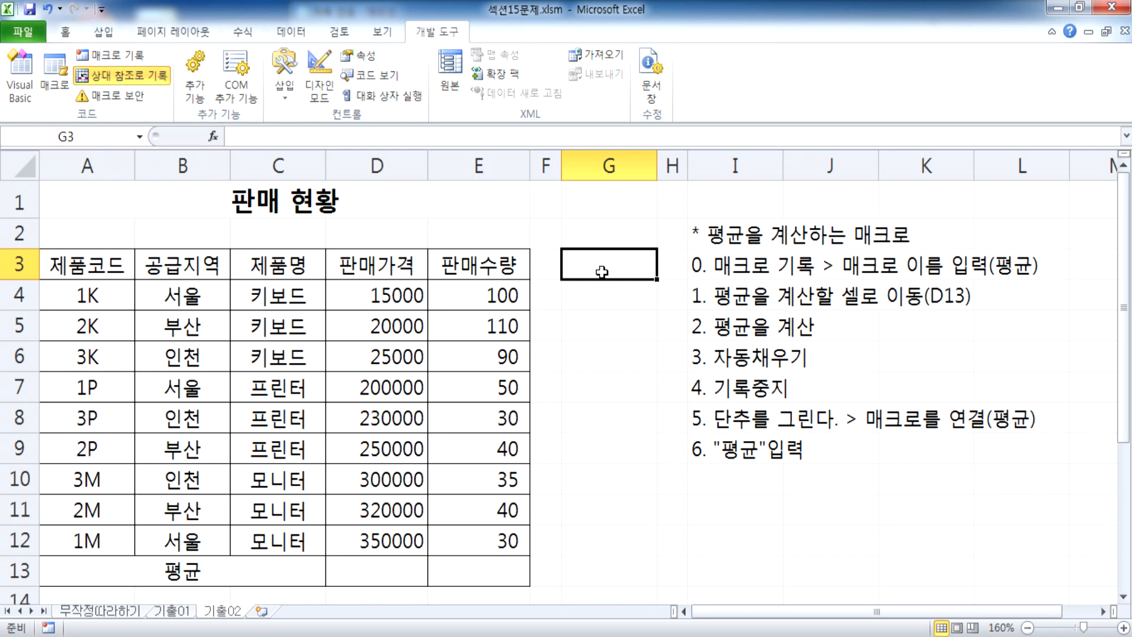
left_click(589, 298)
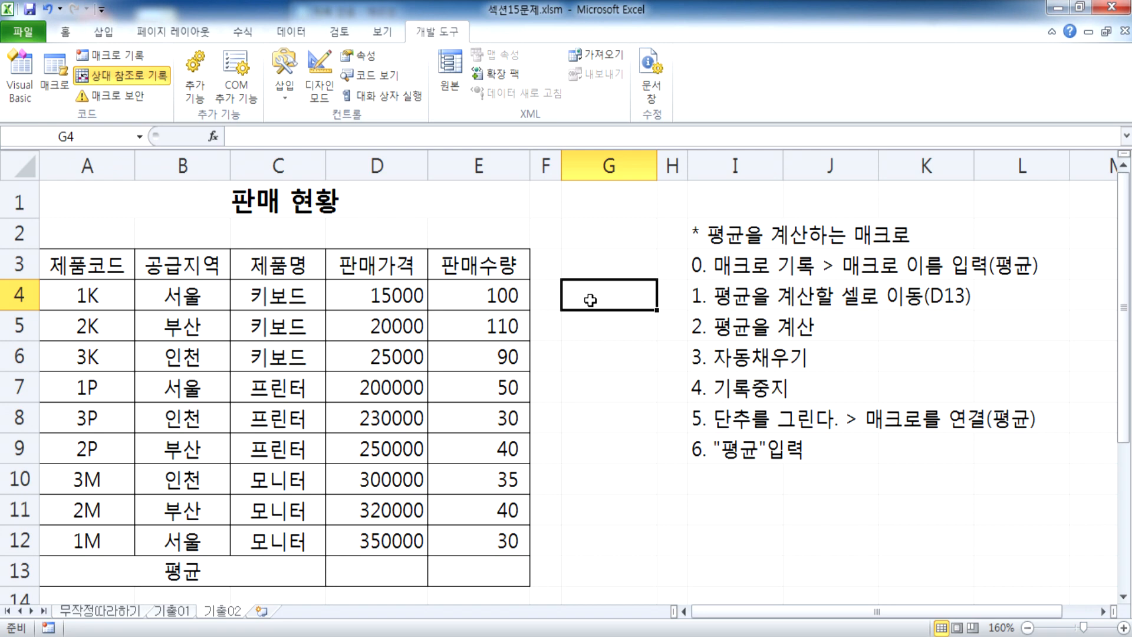
left_click(607, 354)
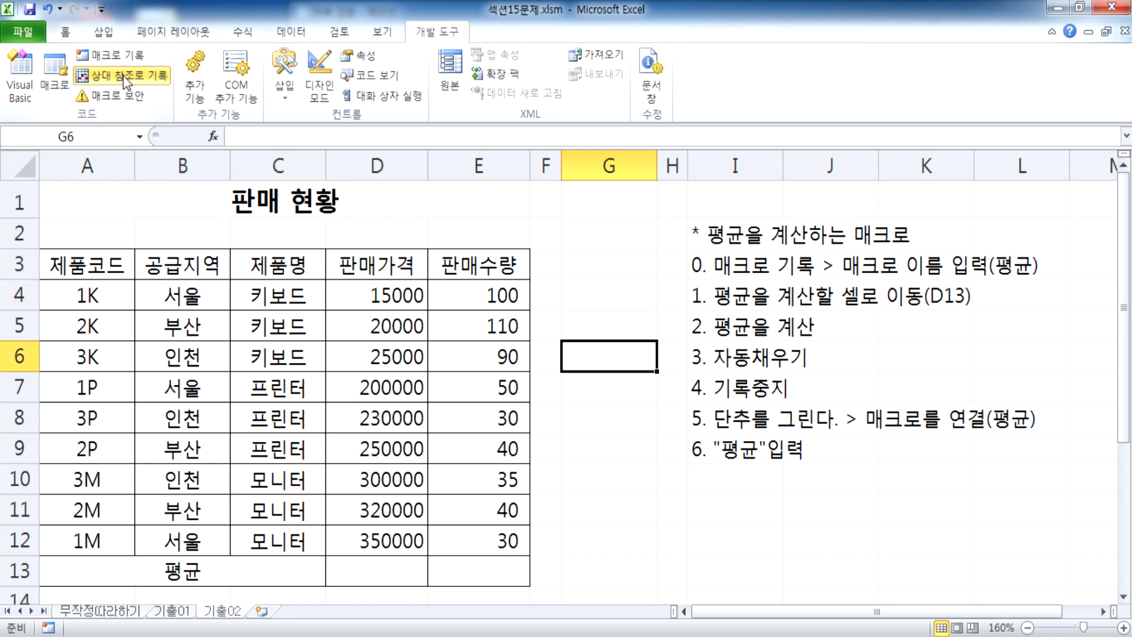
left_click(83, 74)
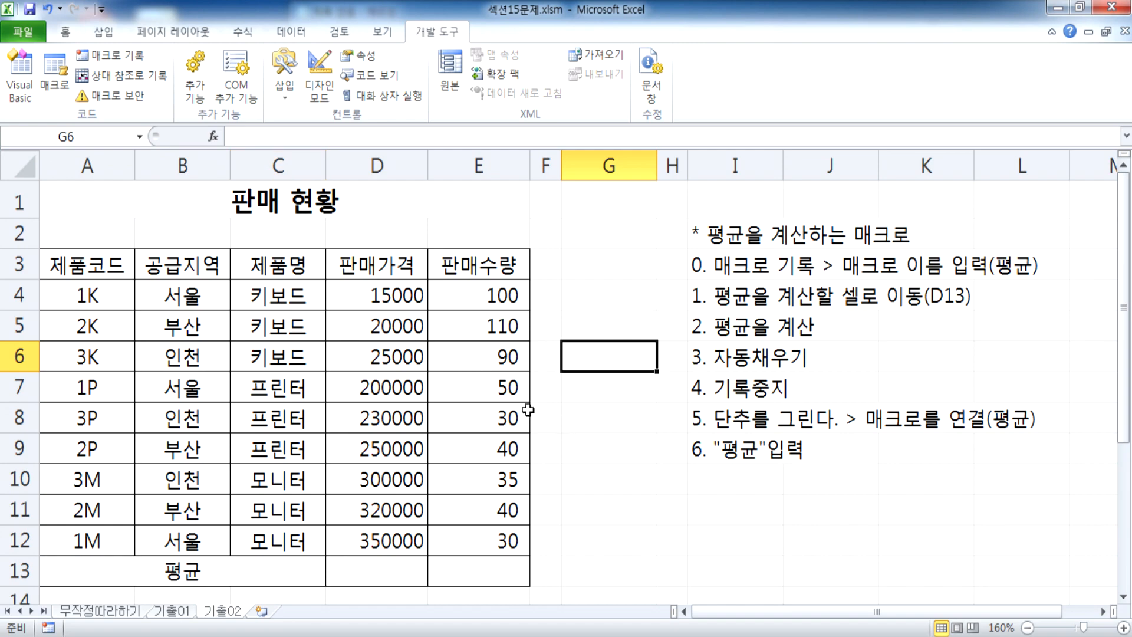
Step: Start recording a macro named 평균 in the current workbook, with cell G3 as the starting cell
scroll(535, 412, "down", 2, "ctrl")
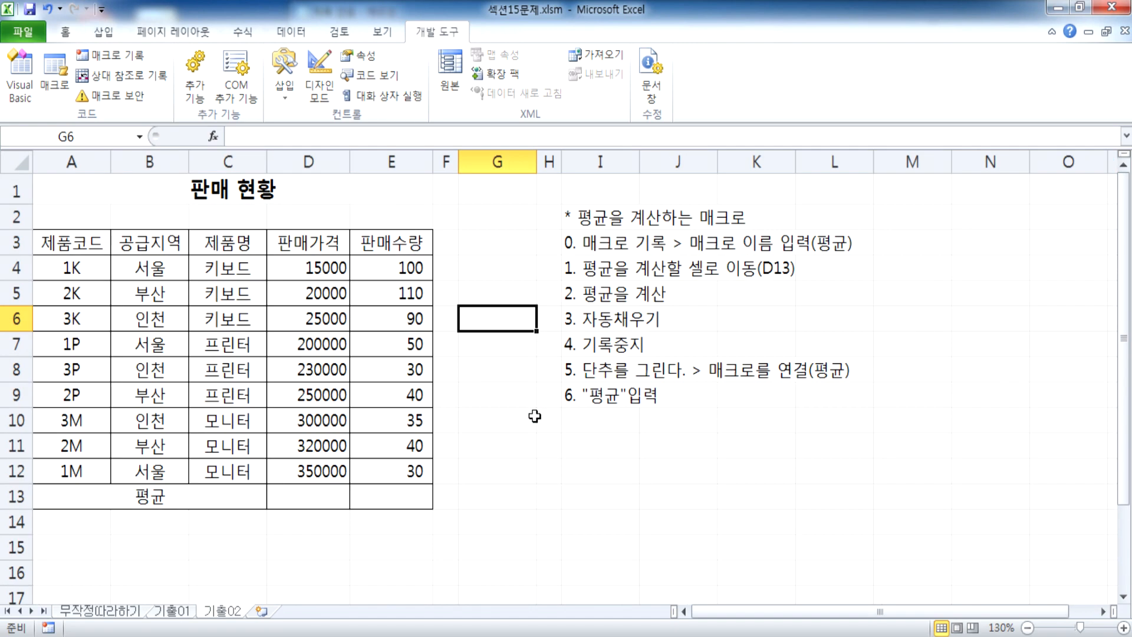
left_click(486, 240)
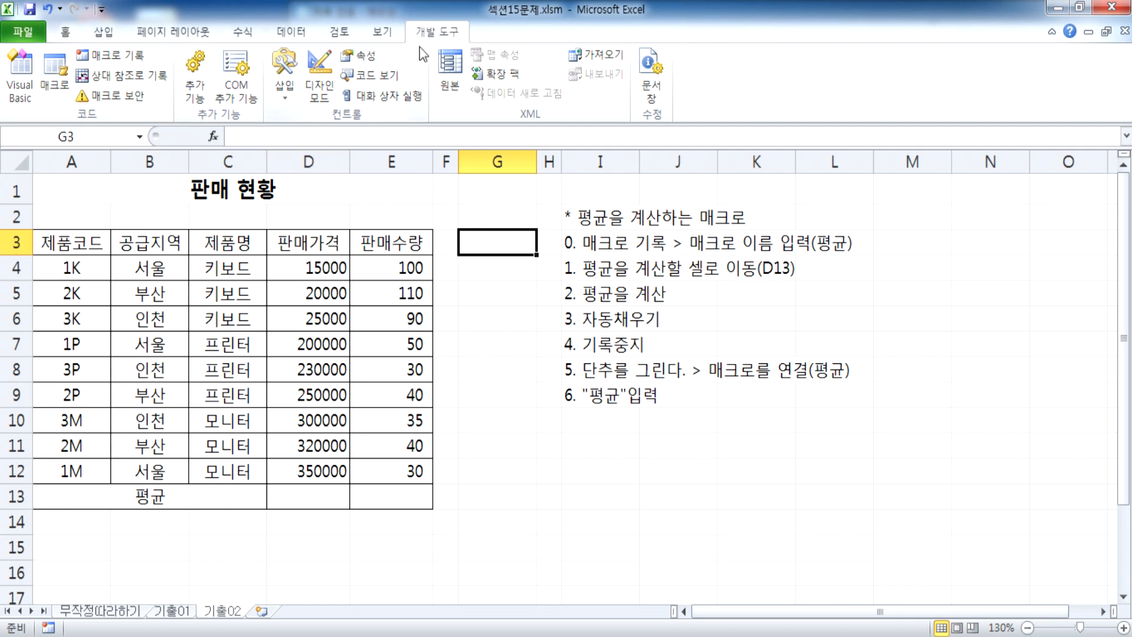
left_click(125, 58)
left_click_drag(778, 333, 614, 297)
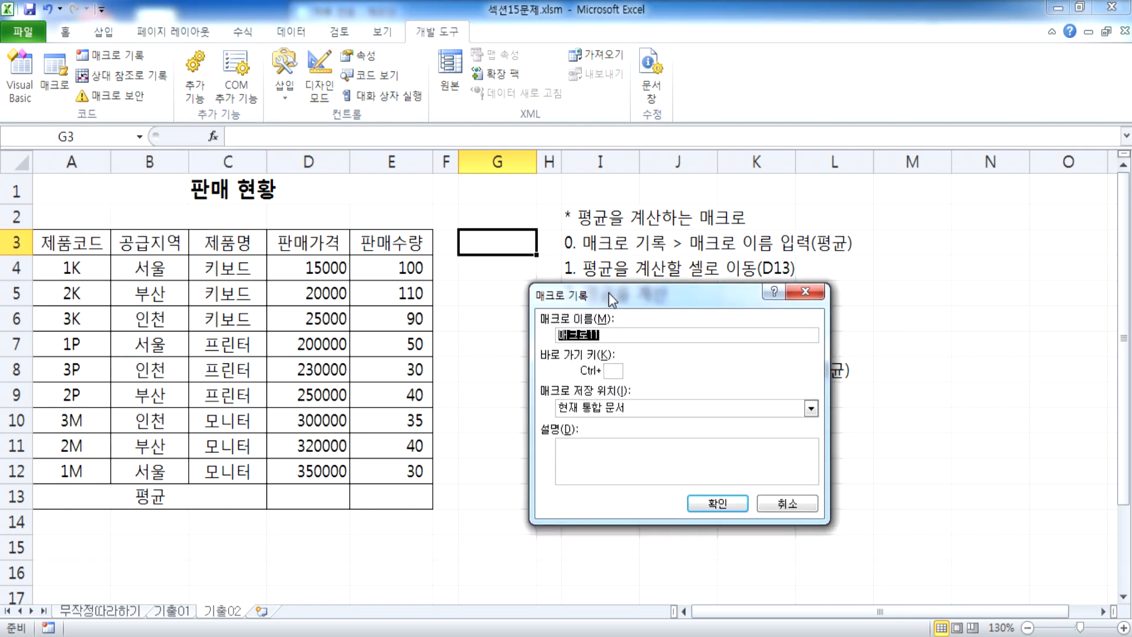
type("ㅍ")
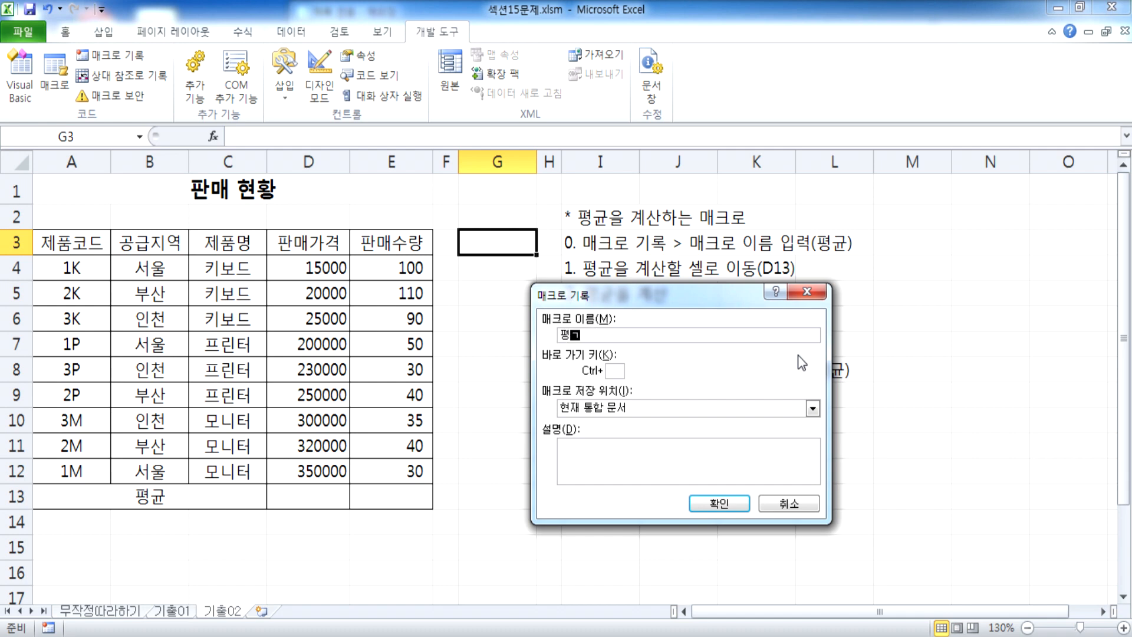
type("균")
key("Return")
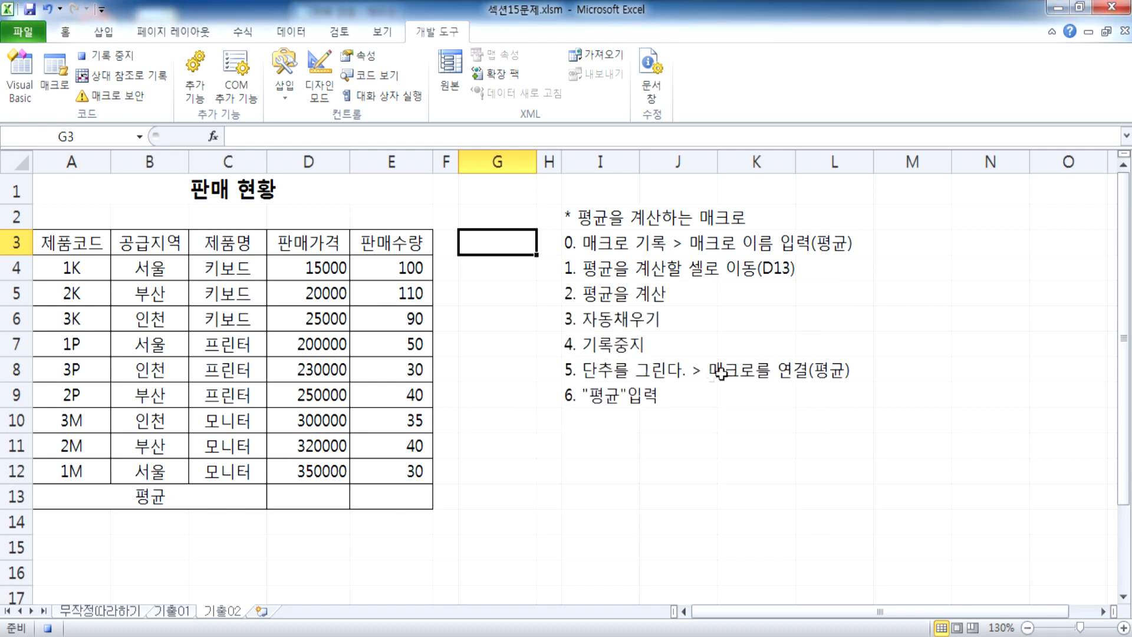
Step: Calculate the average sales price in cell D13 with =AVERAGE(D4:D12)
left_click(300, 497)
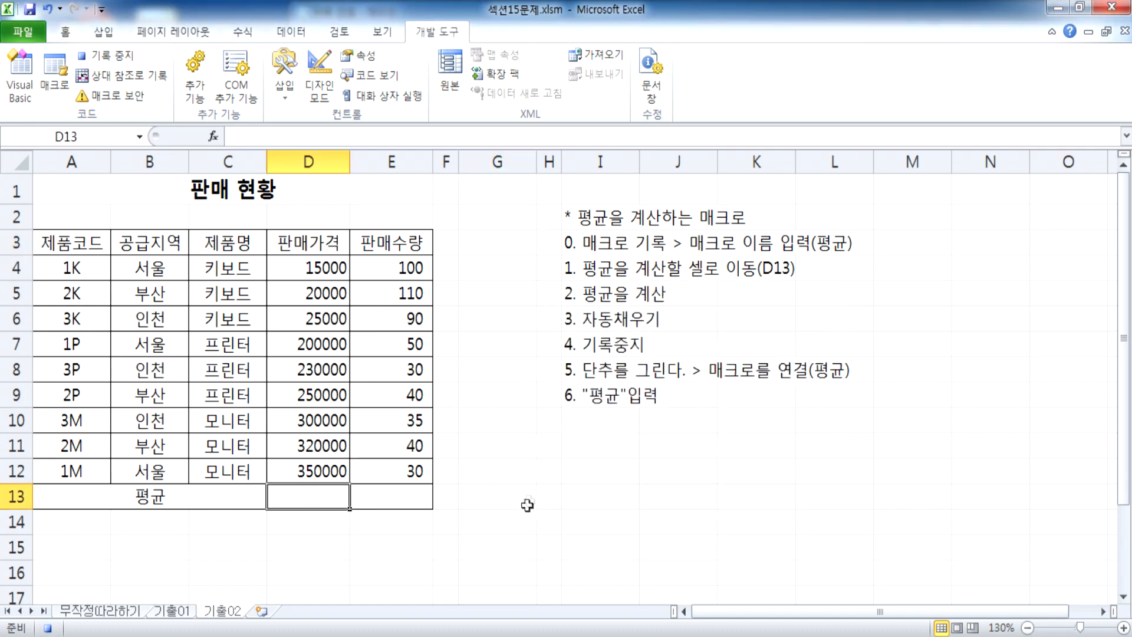
type("=AVERA")
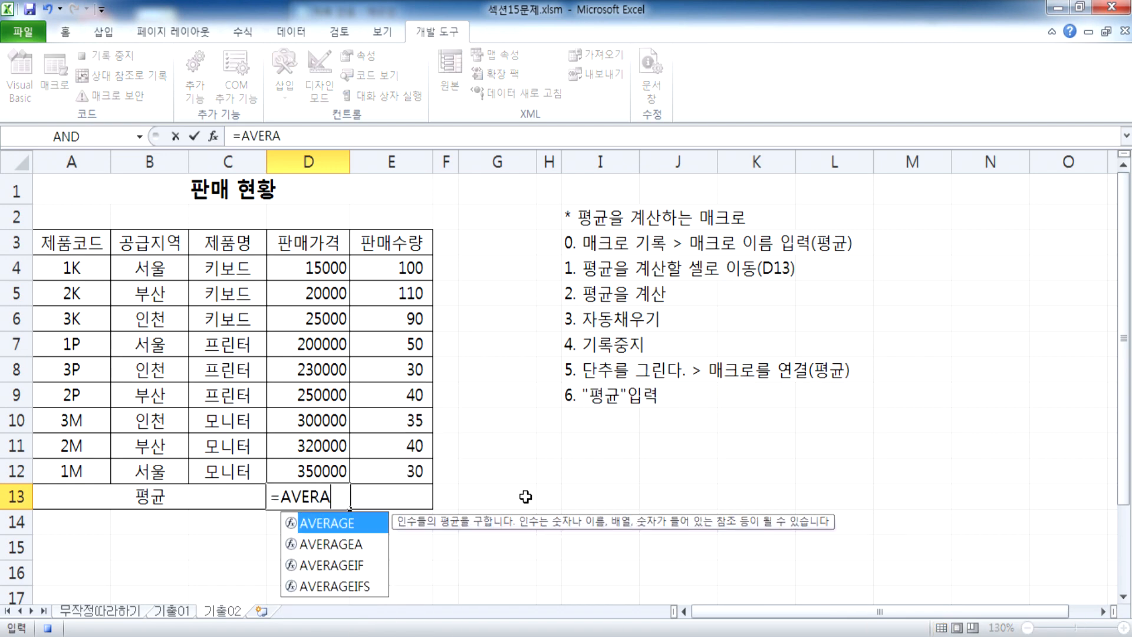
key("Tab")
left_click_drag(295, 266, 296, 479)
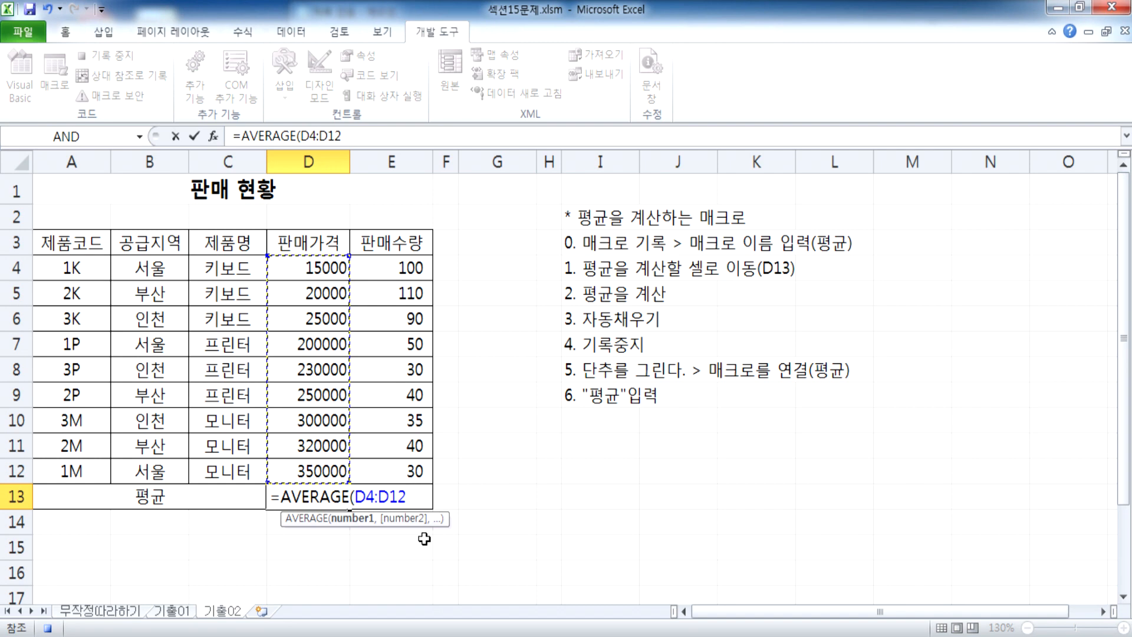
key("Return")
Step: Fill the average formula from D13 across to E13 and check the copied formula
left_click(326, 494)
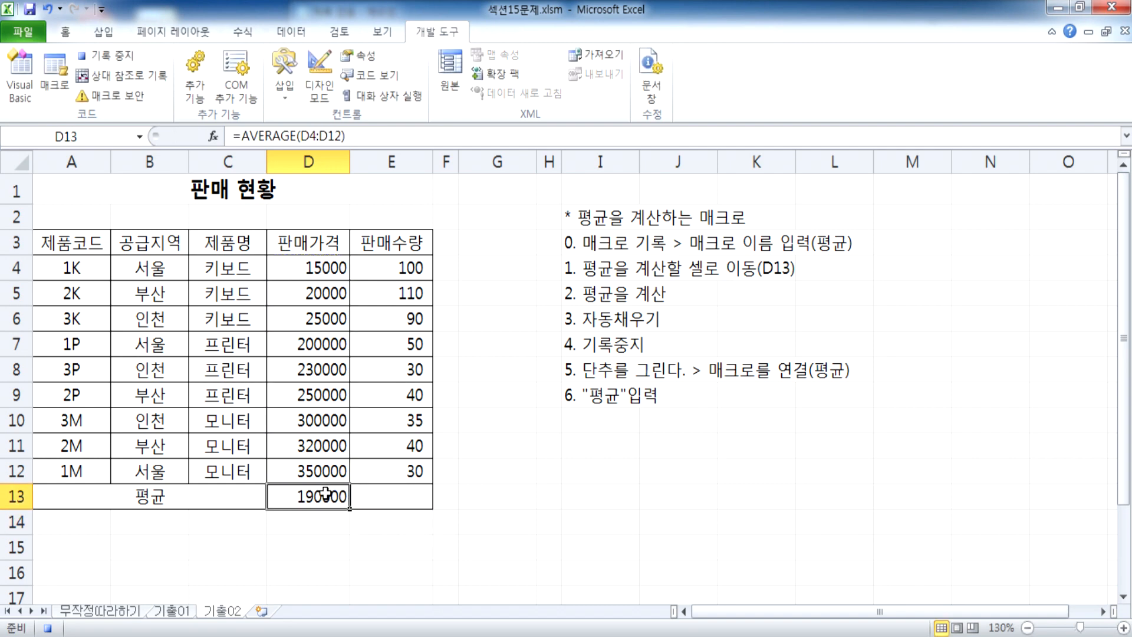
left_click(243, 32)
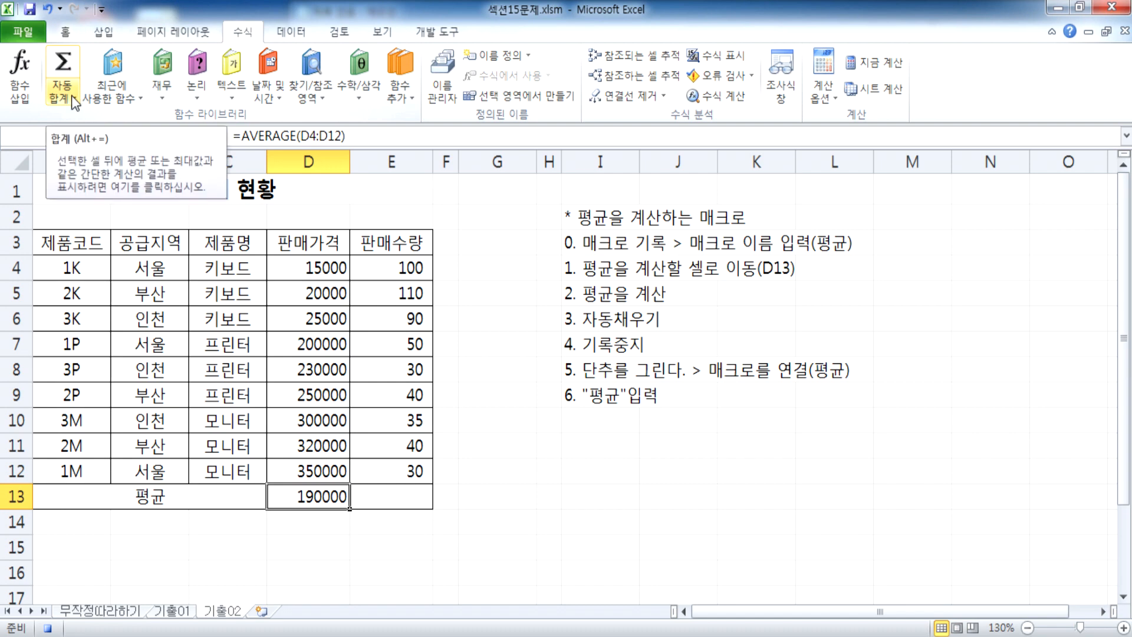
left_click_drag(351, 509, 434, 507)
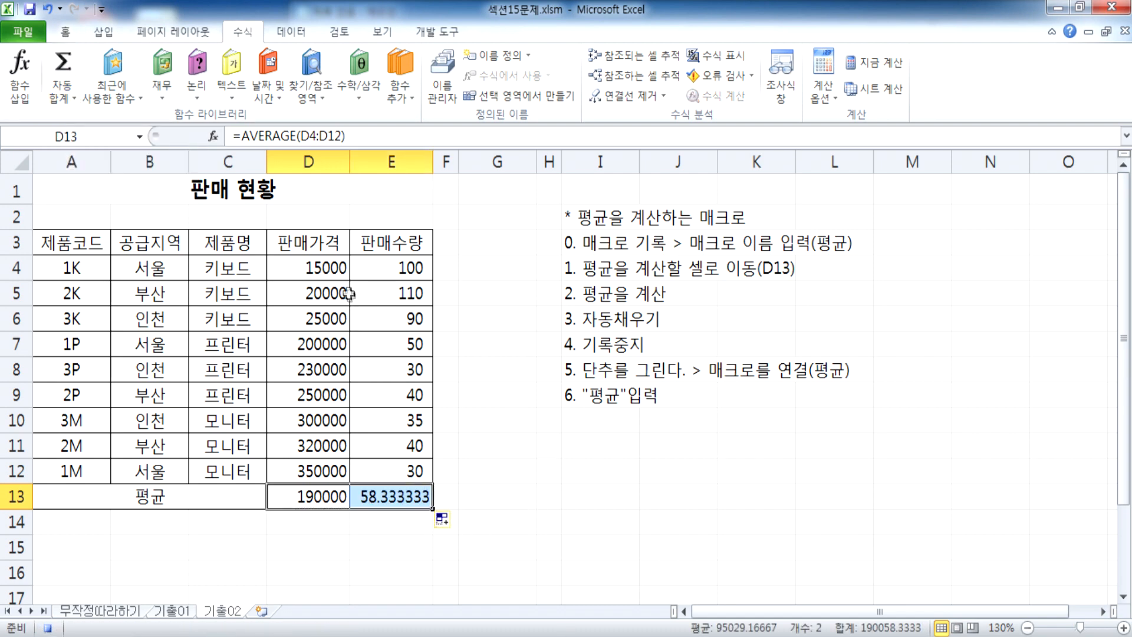
left_click_drag(328, 278, 333, 472)
left_click(384, 502)
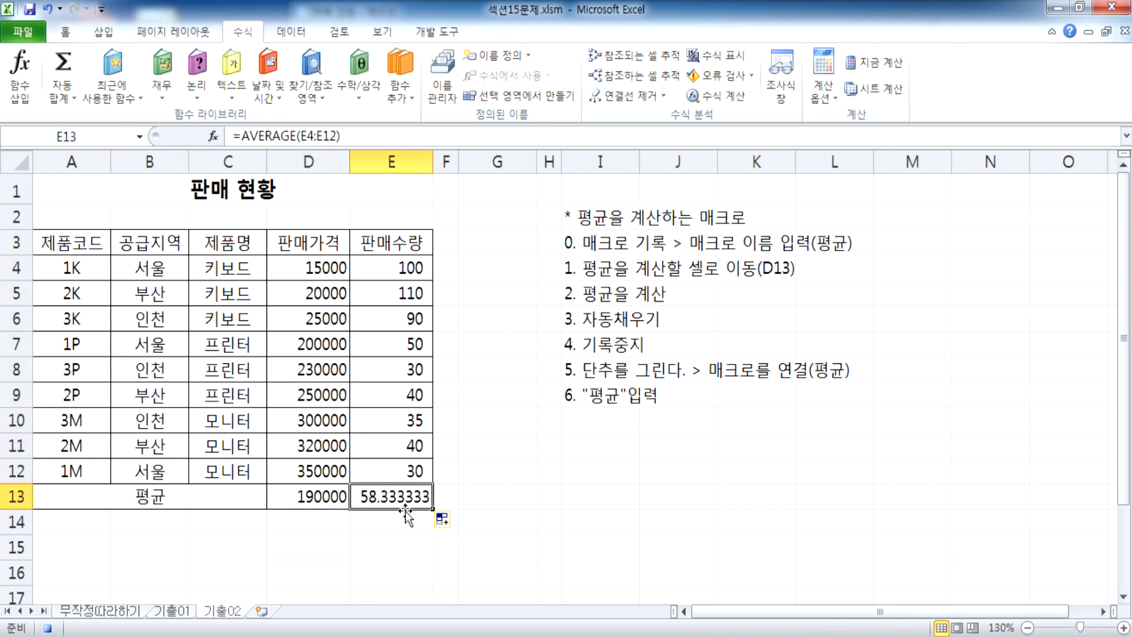
Step: Select cell E14 outside the table and stop recording the macro
left_click(401, 527)
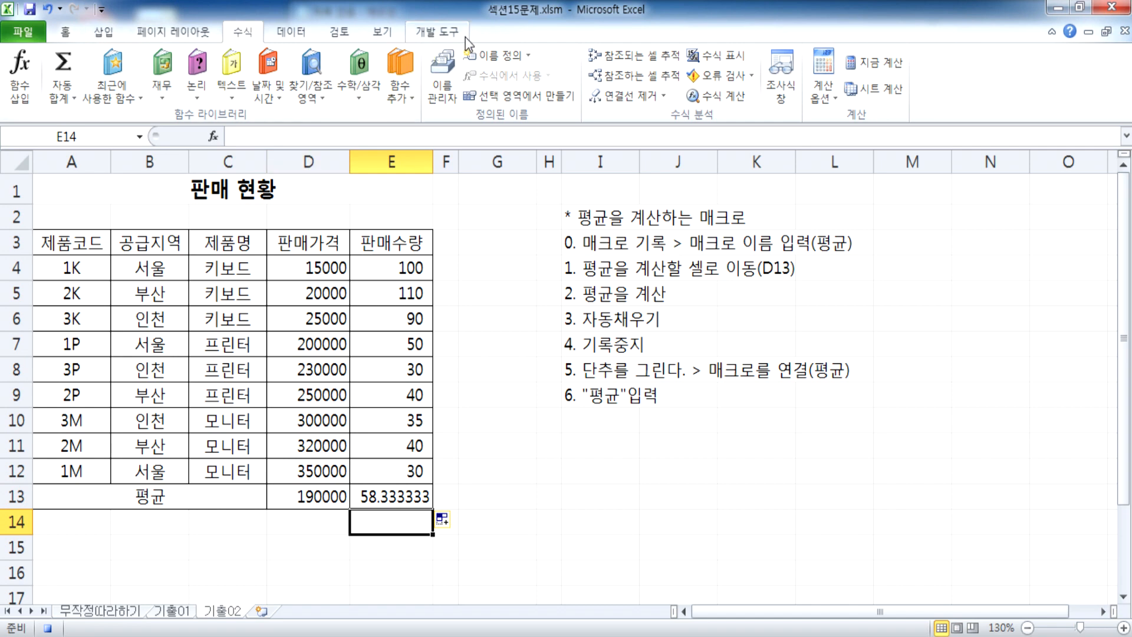
left_click(451, 41)
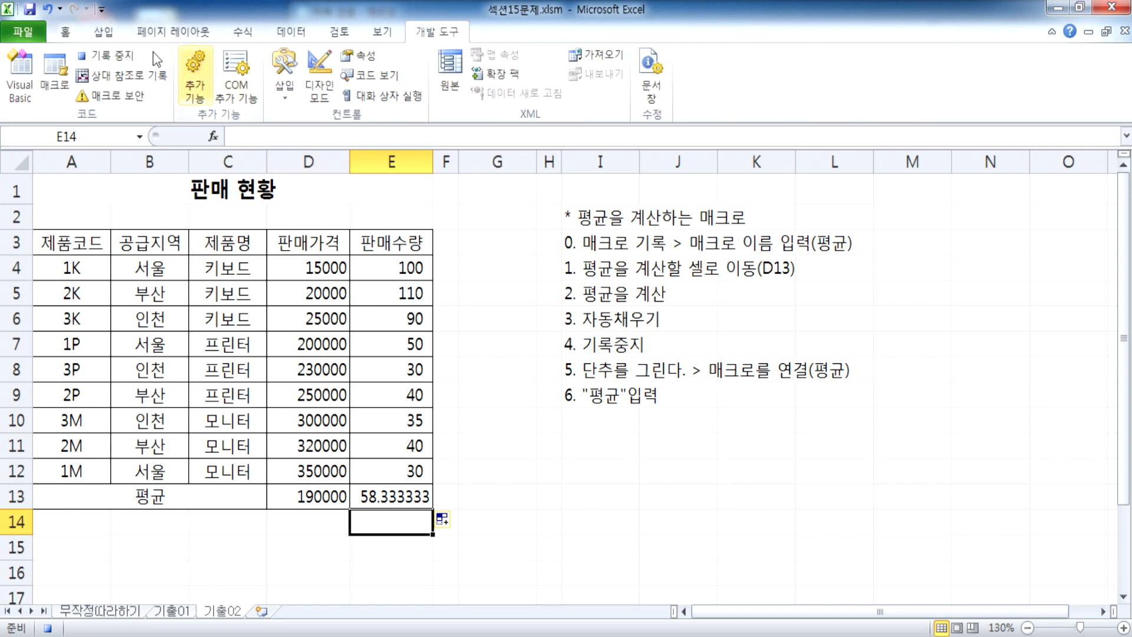
left_click(121, 57)
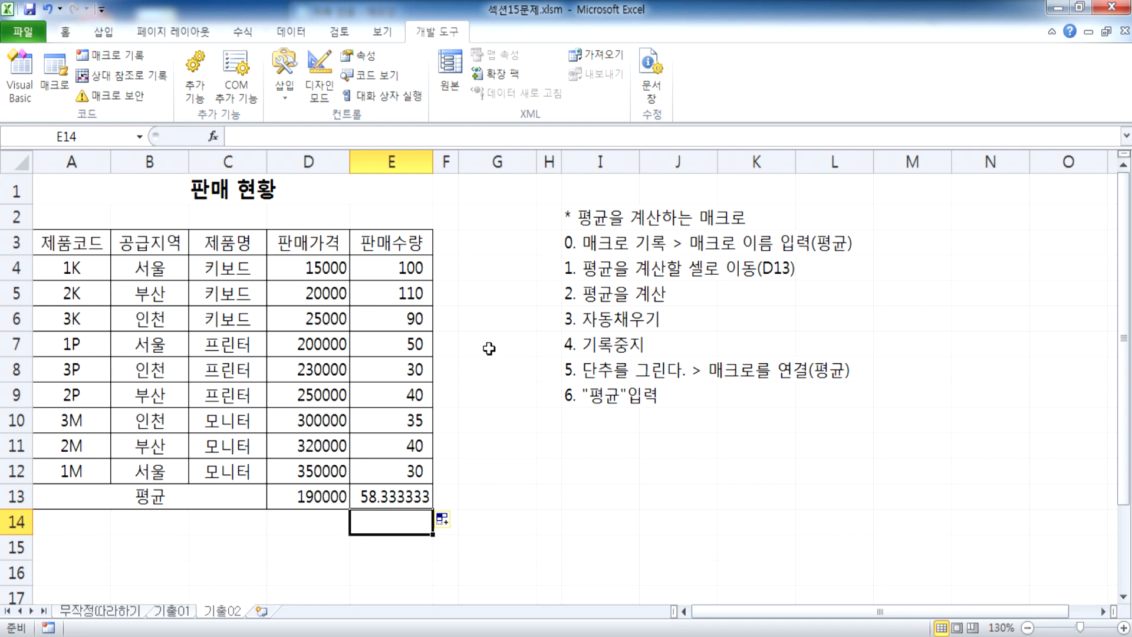
Step: Draw a form control button over cells G3:G4 and assign the 평균 macro to it
left_click_drag(489, 244, 485, 265)
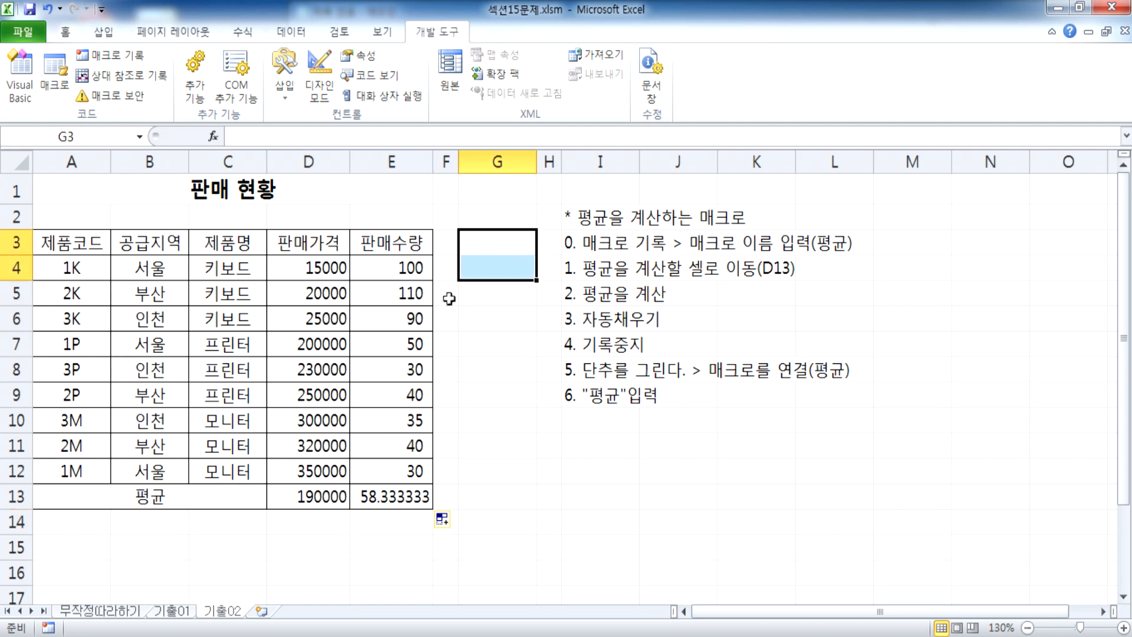
left_click(285, 94)
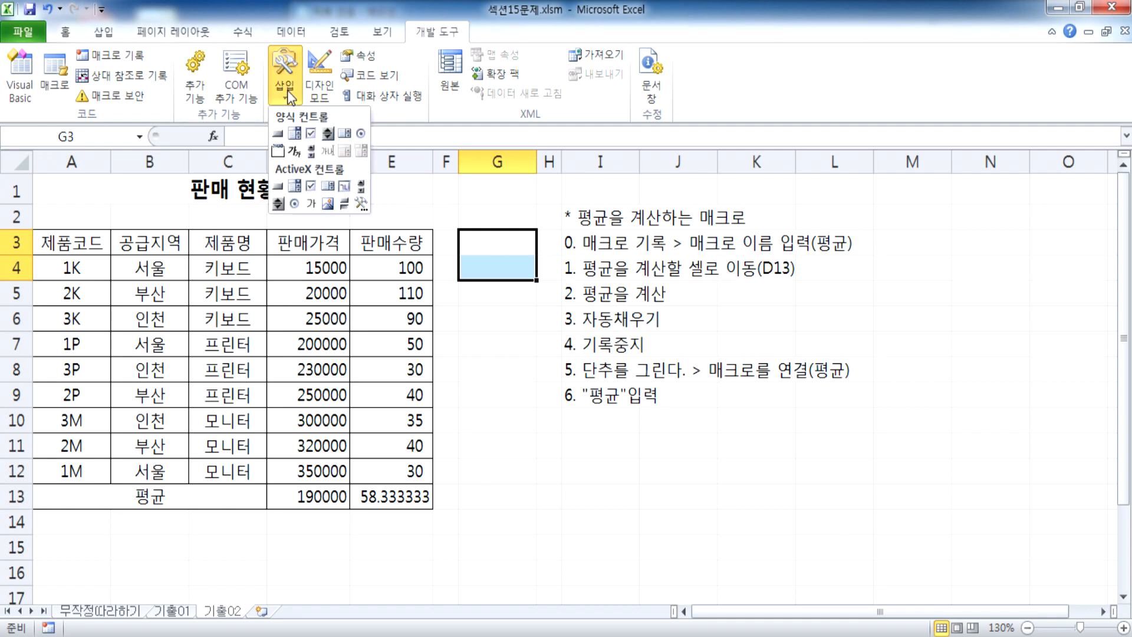
left_click(285, 131)
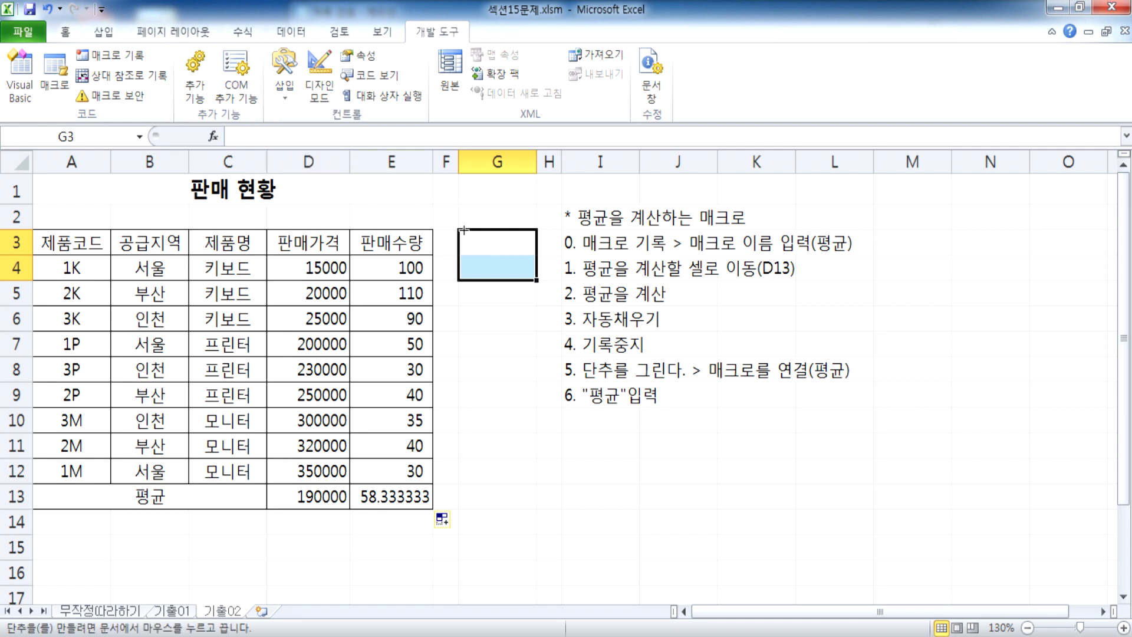
left_click_drag(460, 230, 537, 281)
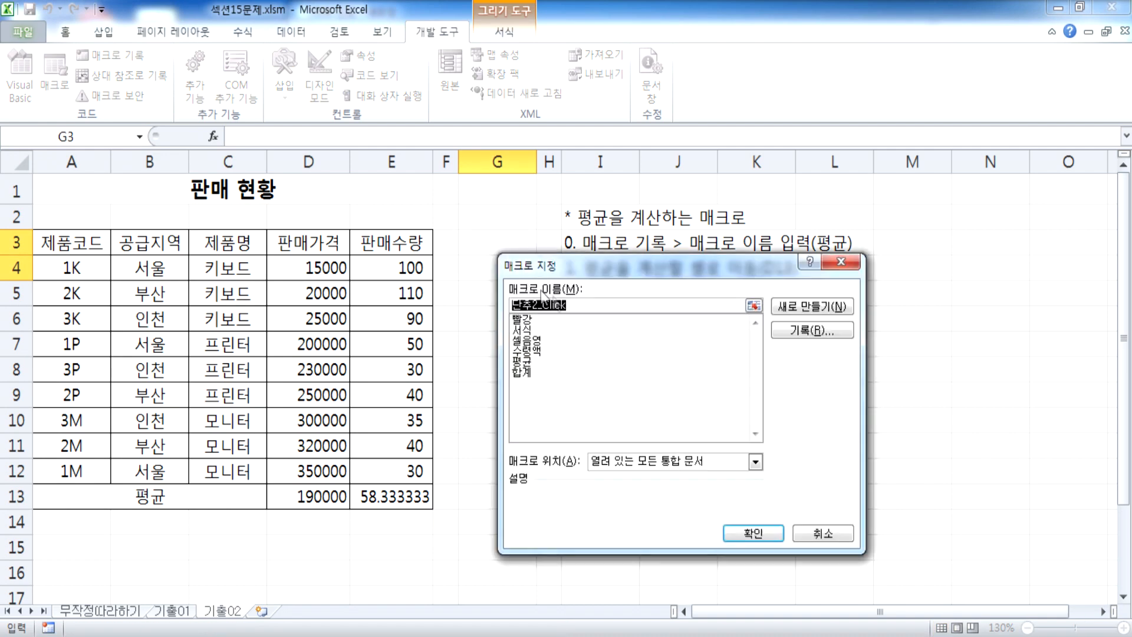
left_click(526, 364)
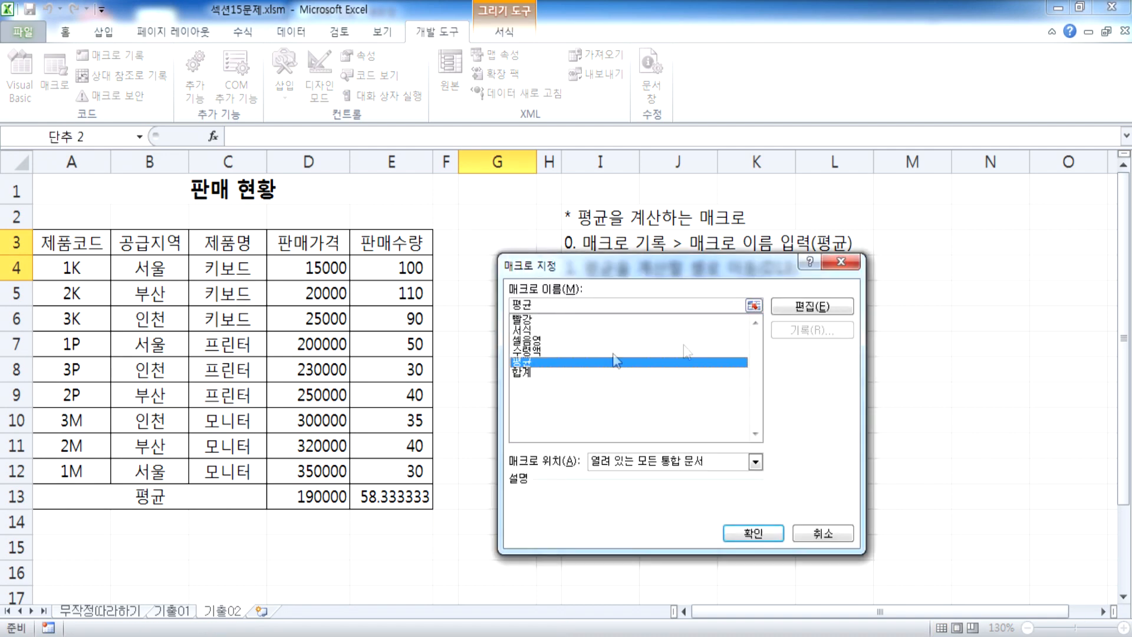
left_click_drag(749, 268, 929, 93)
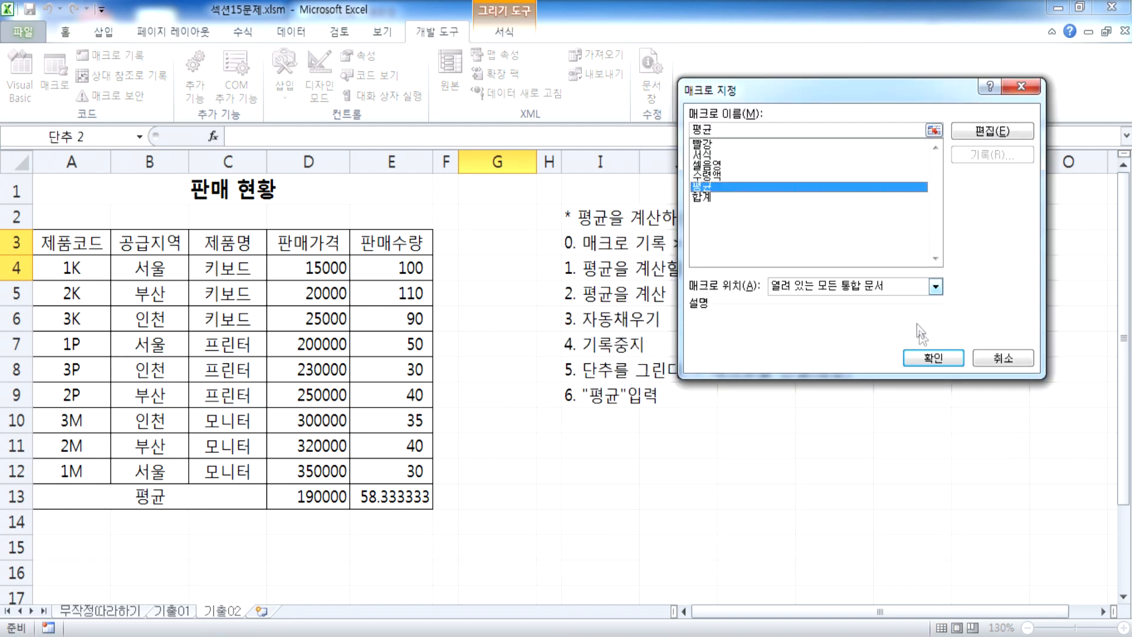
left_click(932, 359)
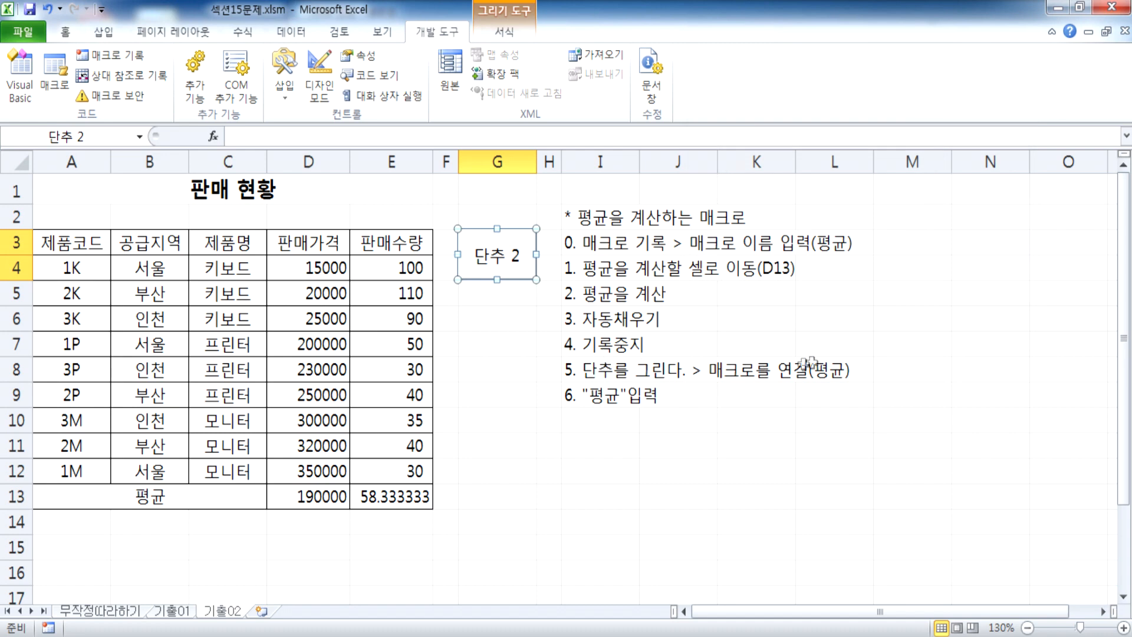
Step: Replace the new button's label with 평균 and finish editing its text
type("VUD")
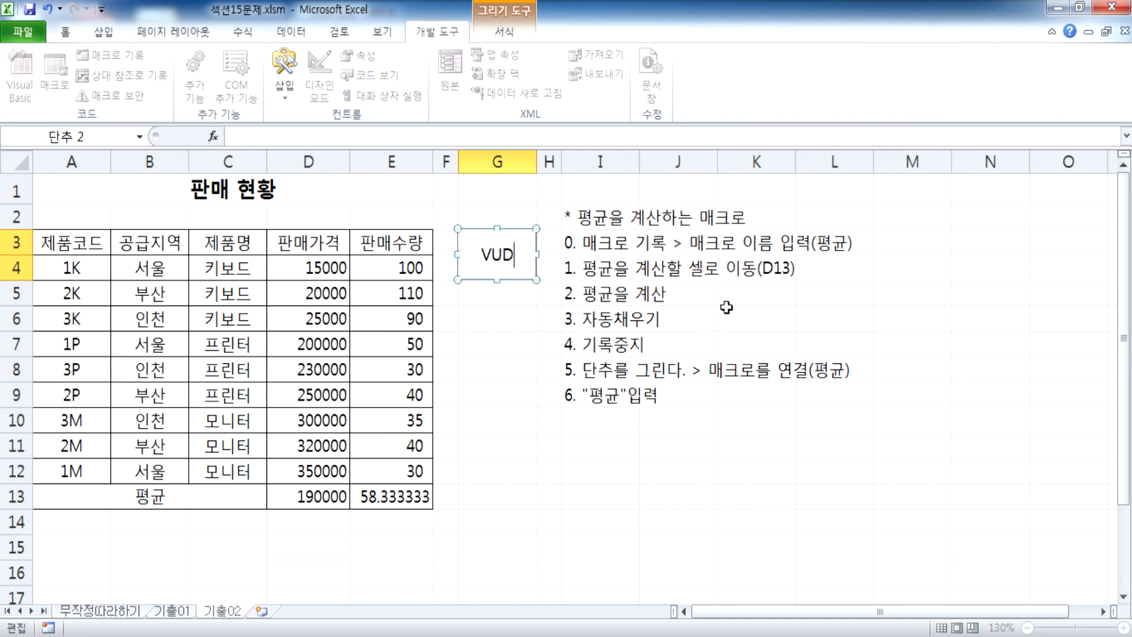
type("RBS")
key("ctrl+a")
key("Hangul")
type("평ㄱ")
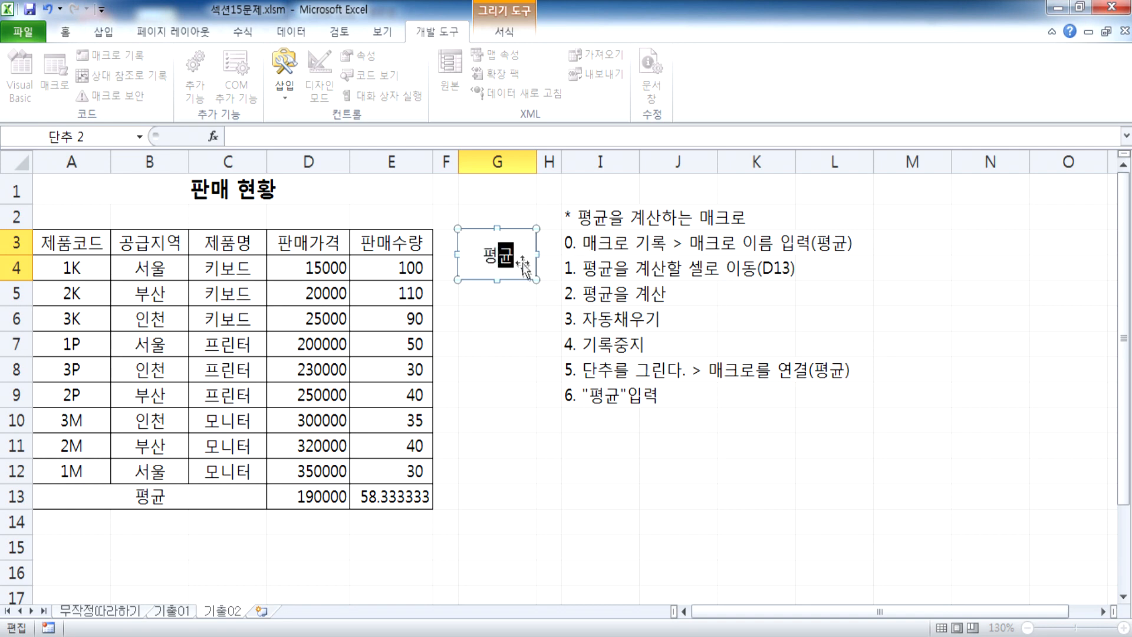
left_click(523, 324)
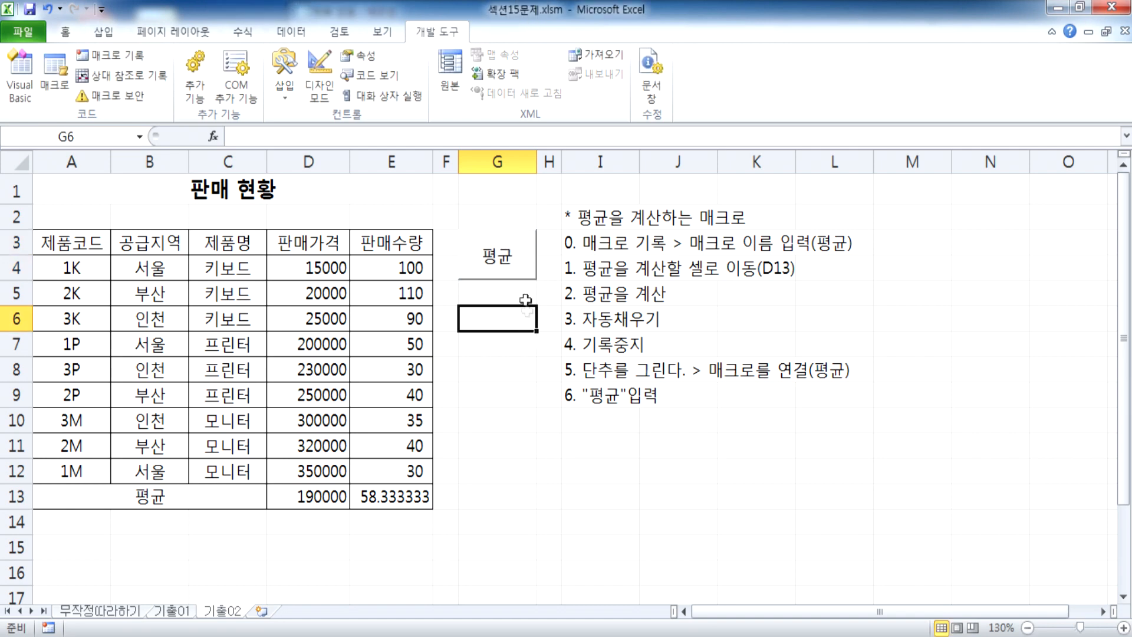
Step: Open the macro assignment for the 평균 button and assign the 평균 macro again
right_click(519, 266)
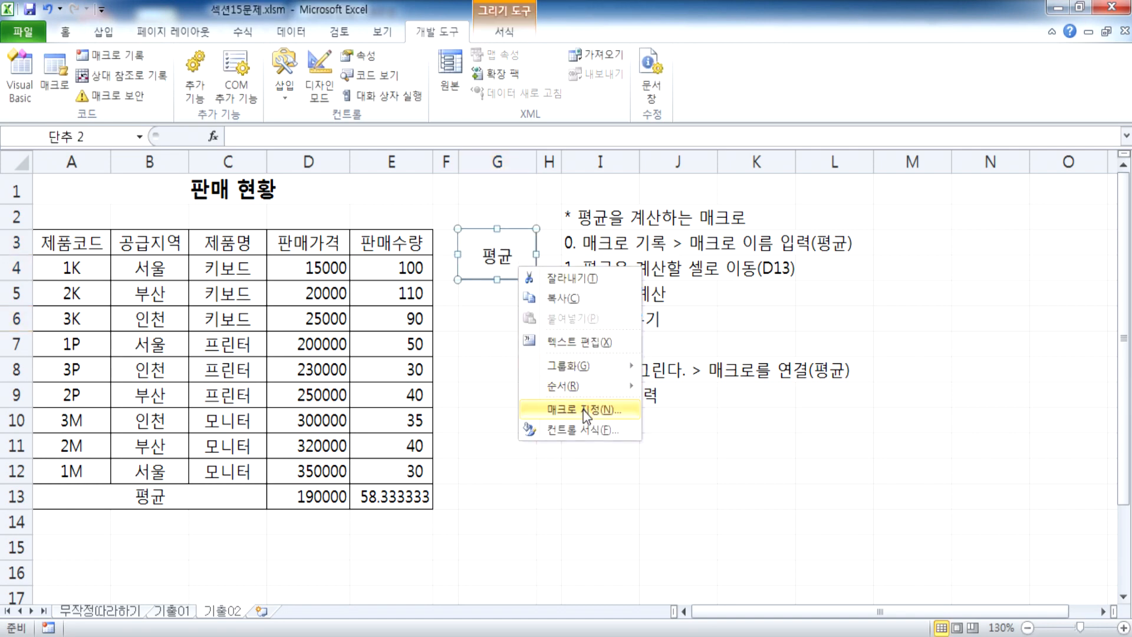
left_click(506, 256)
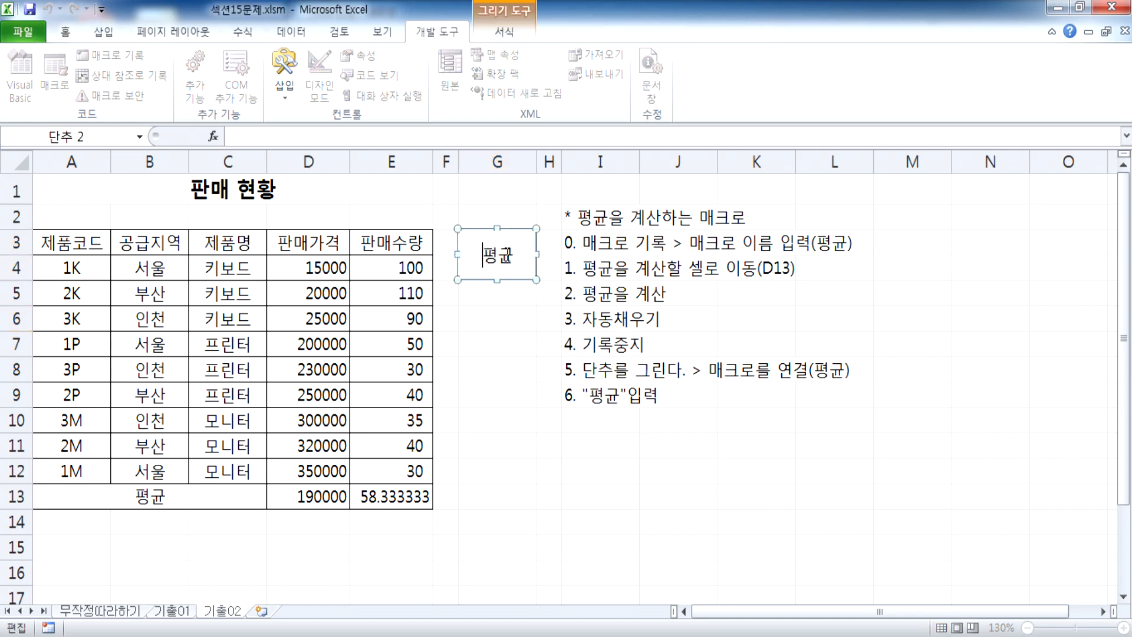
right_click(505, 254)
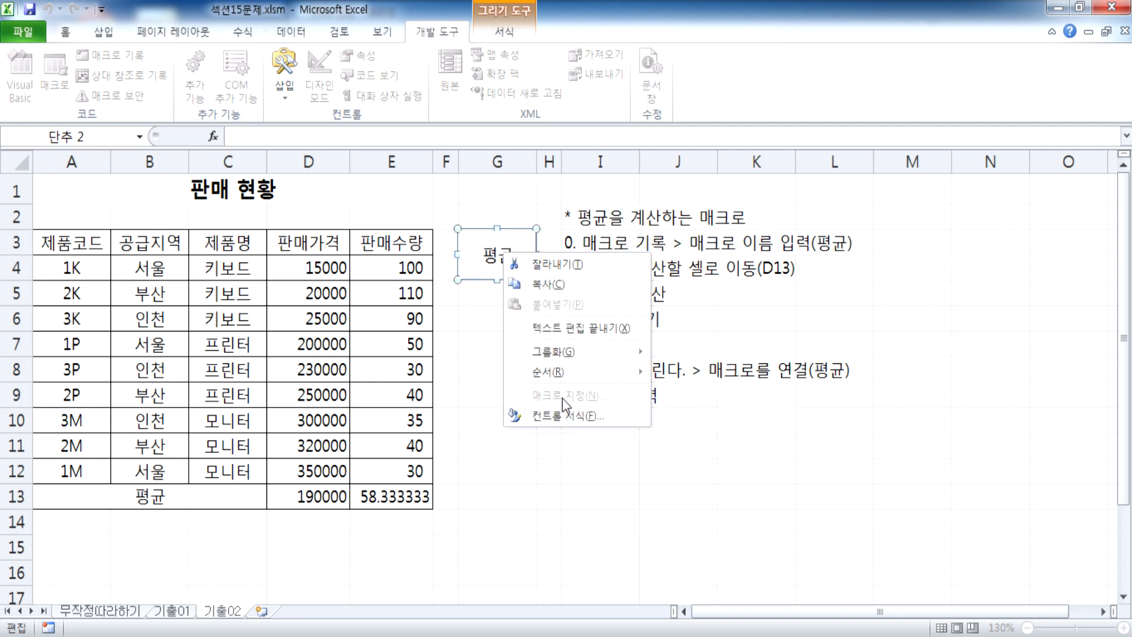
left_click(513, 329)
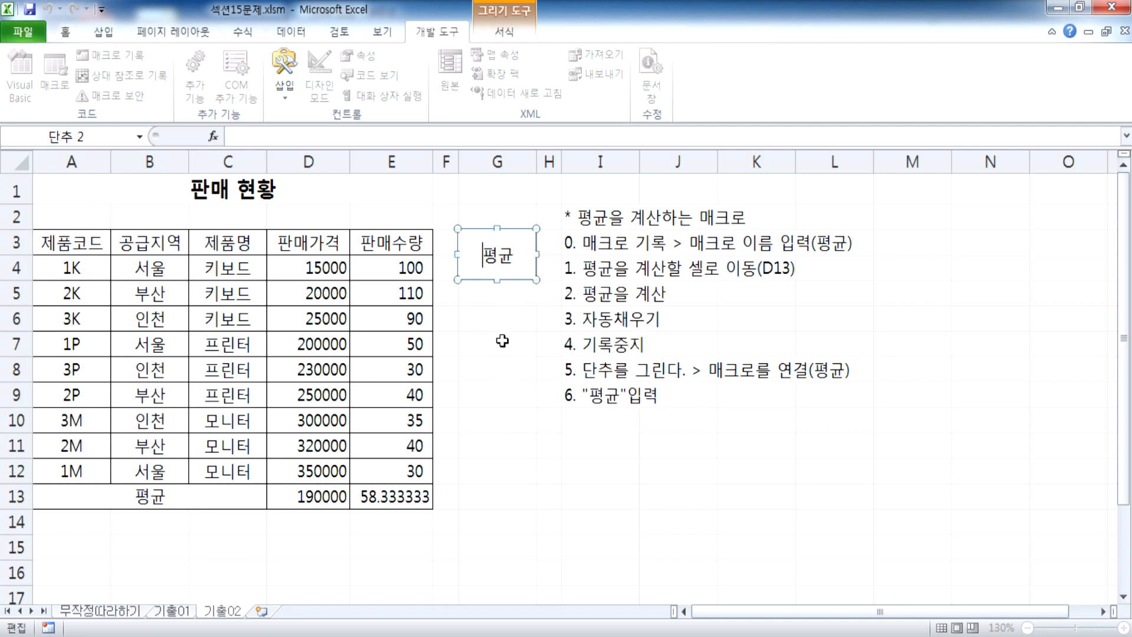
left_click(517, 337)
right_click(515, 269)
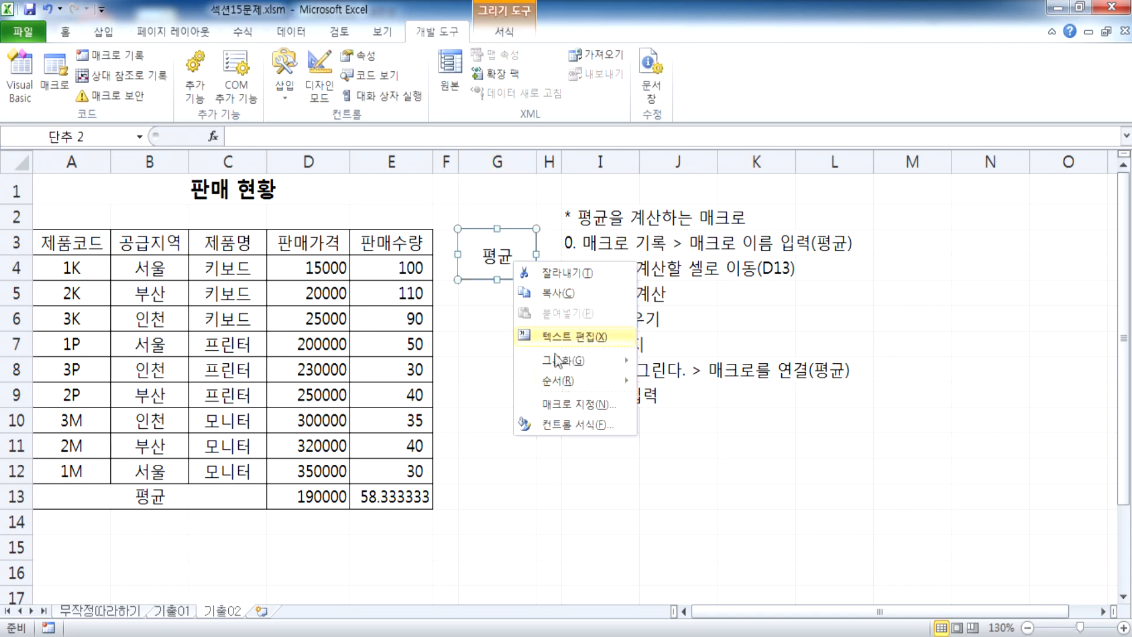
left_click(578, 403)
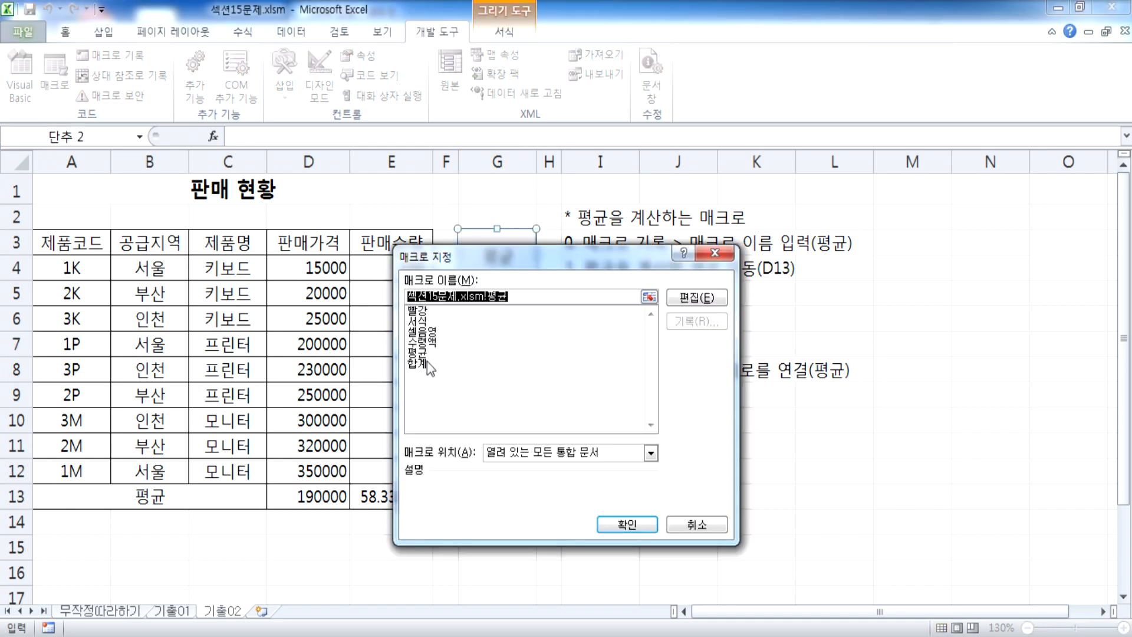
double_click(425, 354)
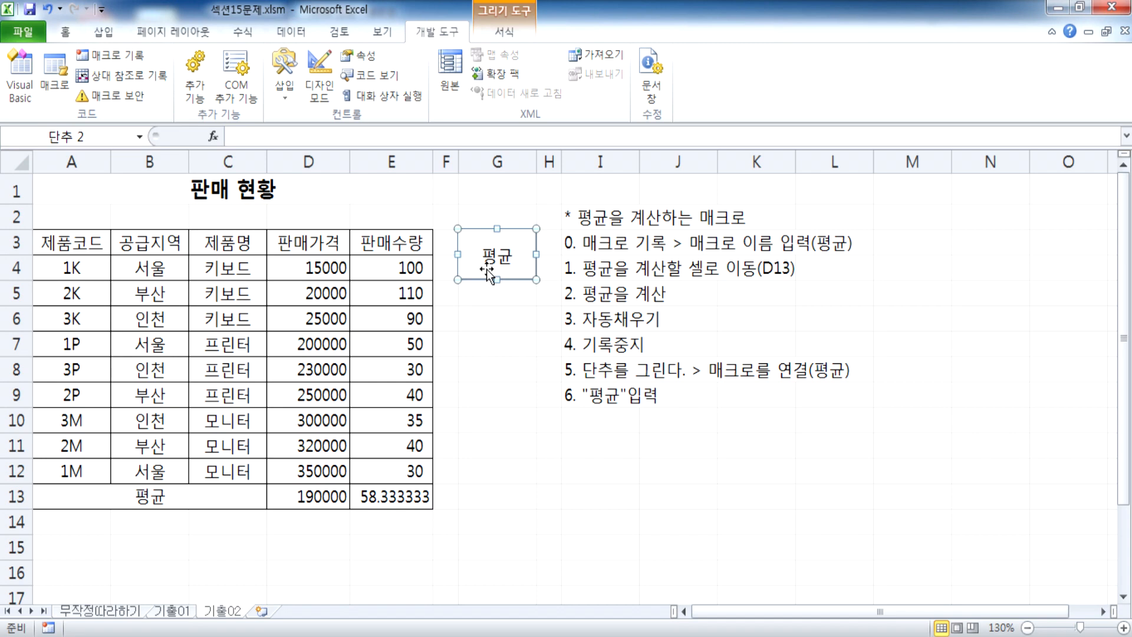
Step: Test the 평균 button by running its macro on the average cells D13:E13
left_click(498, 389)
left_click_drag(311, 499, 377, 499)
left_click(497, 446)
left_click(512, 266)
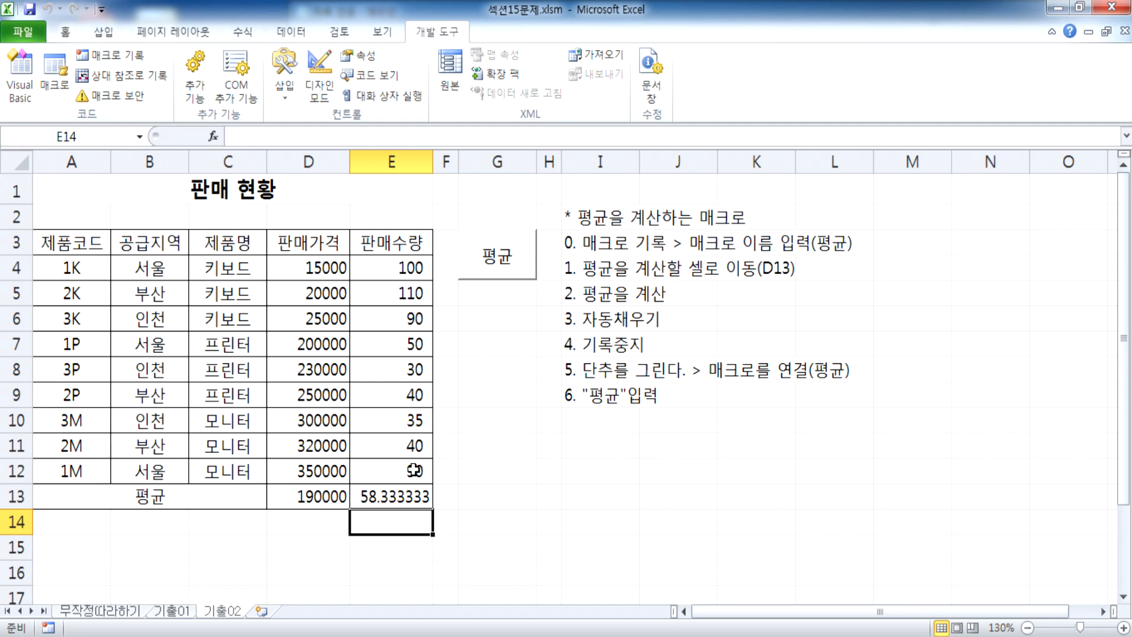
Step: Insert a new column at I before the 평균 macro notes and widen it for a second set of notes
left_click_drag(308, 269, 319, 470)
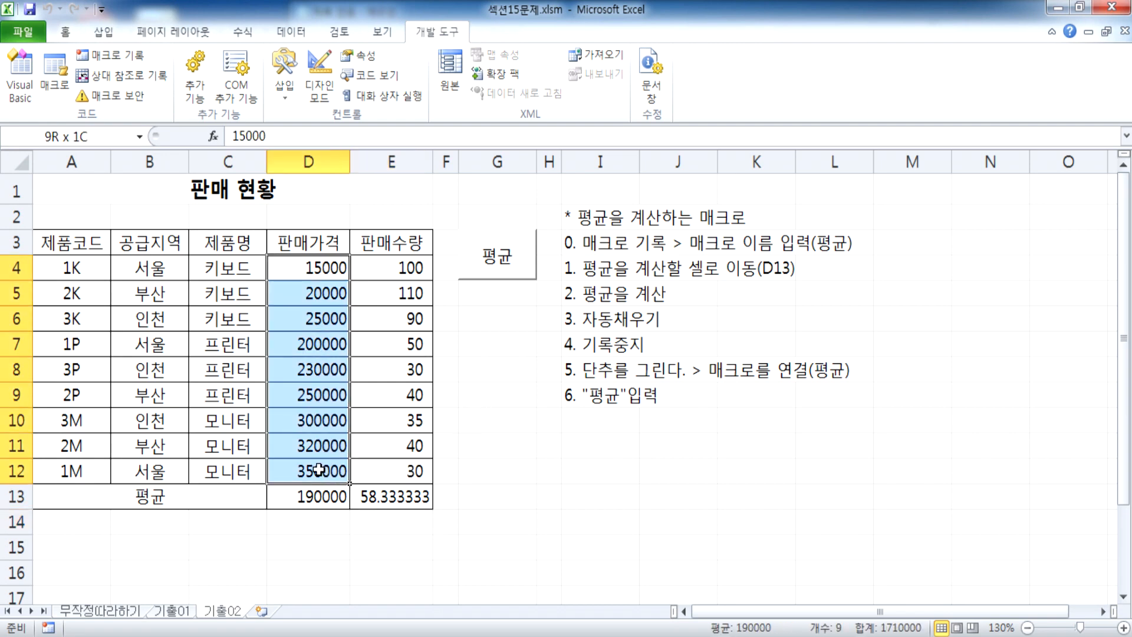
right_click(600, 162)
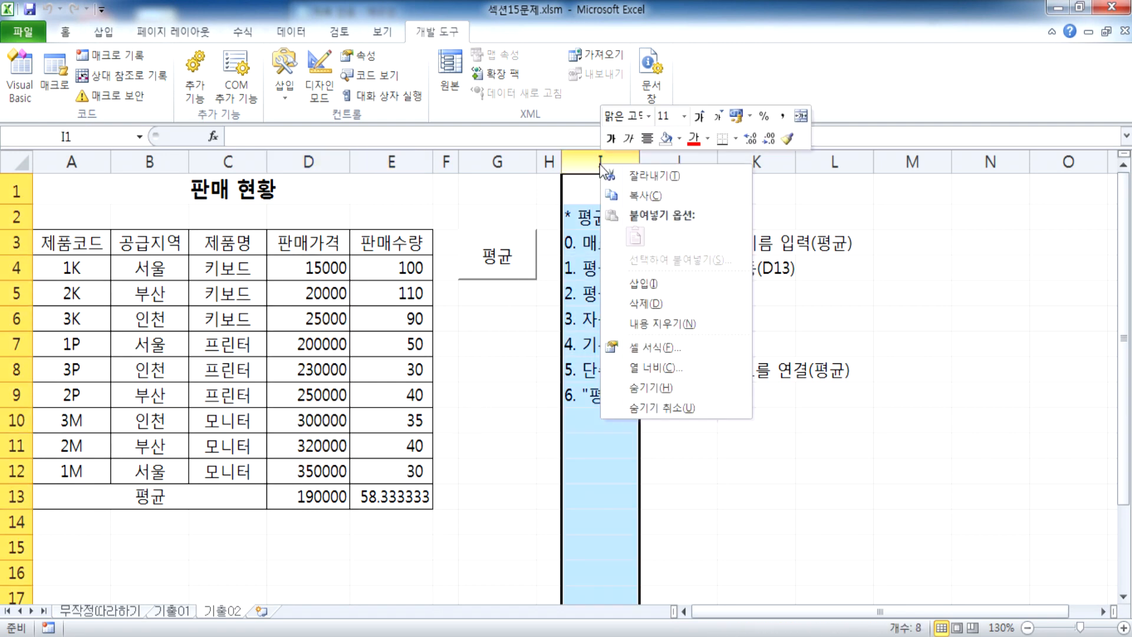
left_click(639, 283)
left_click_drag(588, 161, 835, 160)
Step: Enter the heading "* 쉼표를 지정하는 매크로" in cell I2
left_click(698, 213)
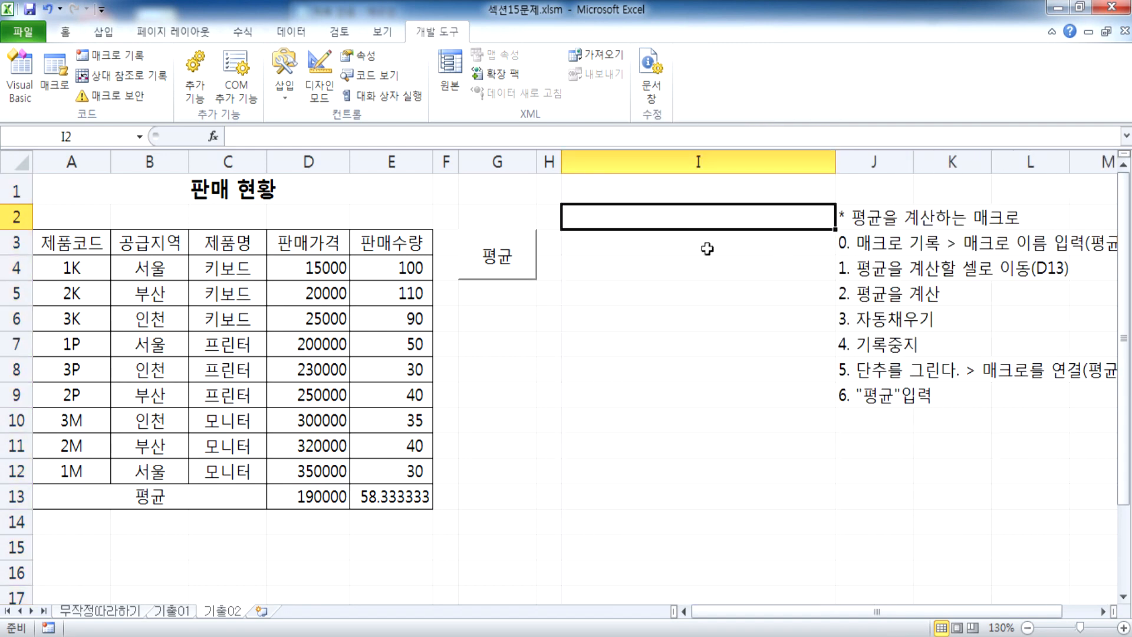
type("* 쉼ㅁ")
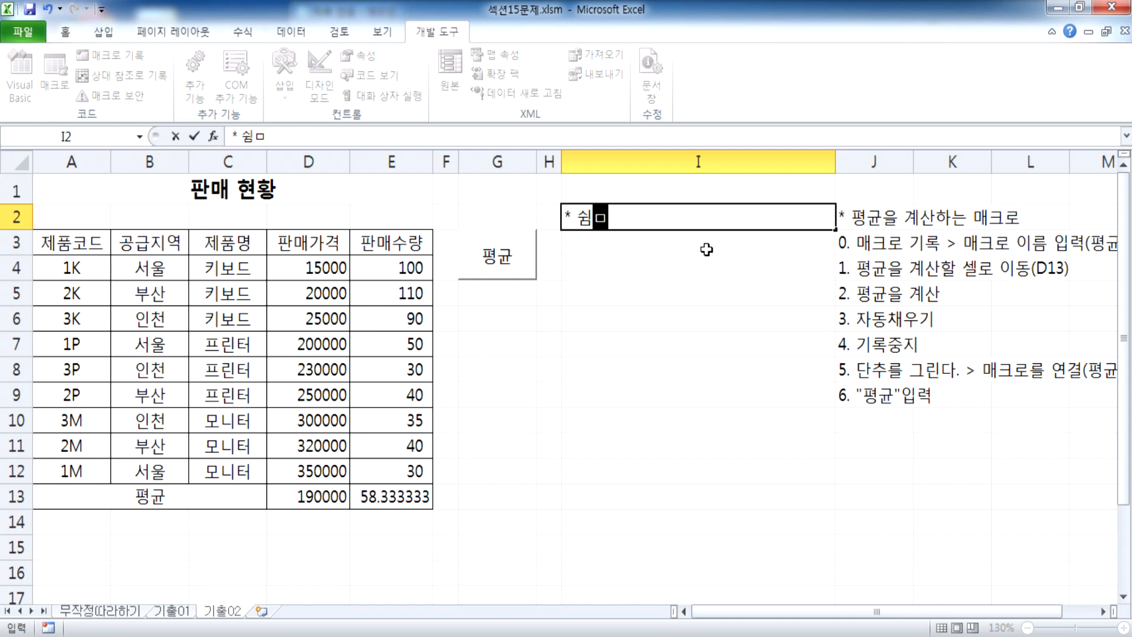
type("표를 지정")
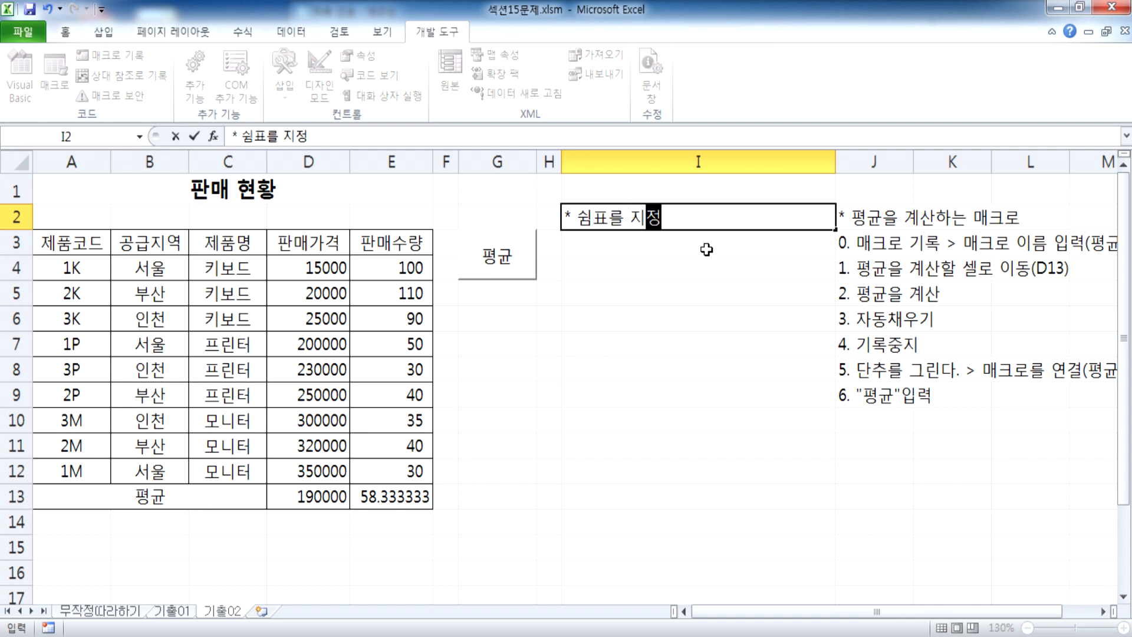
type("한는 매크로")
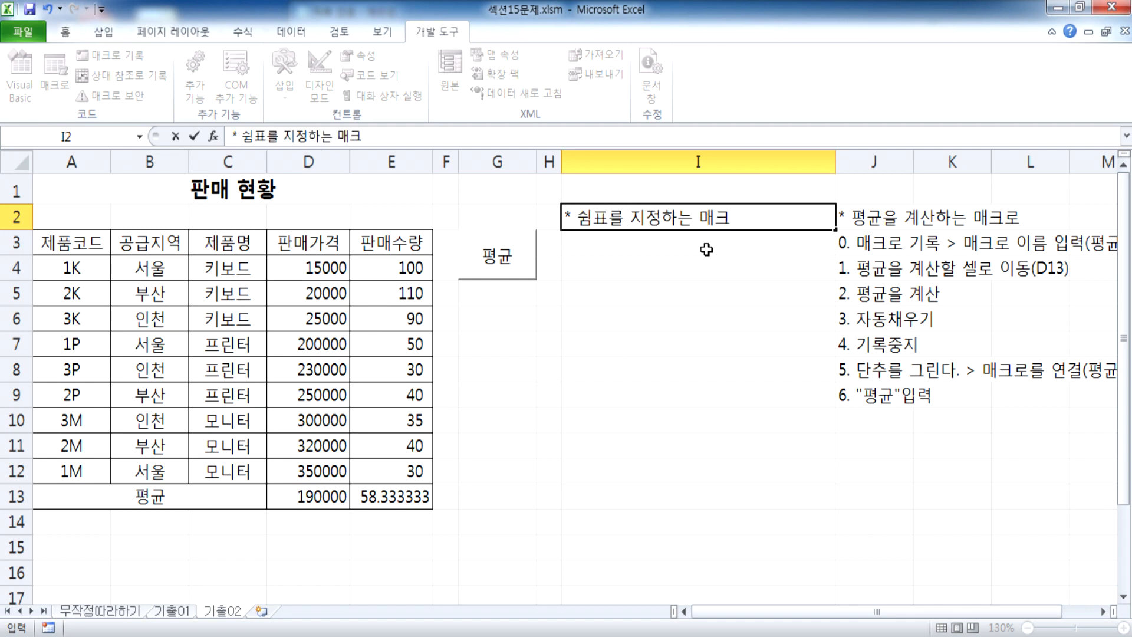
key("Return")
Step: Enter the note "0. 매크로 기록 > 매크로 이름(쉼표)" in cell I3
type("0")
type(". 매크로 기노")
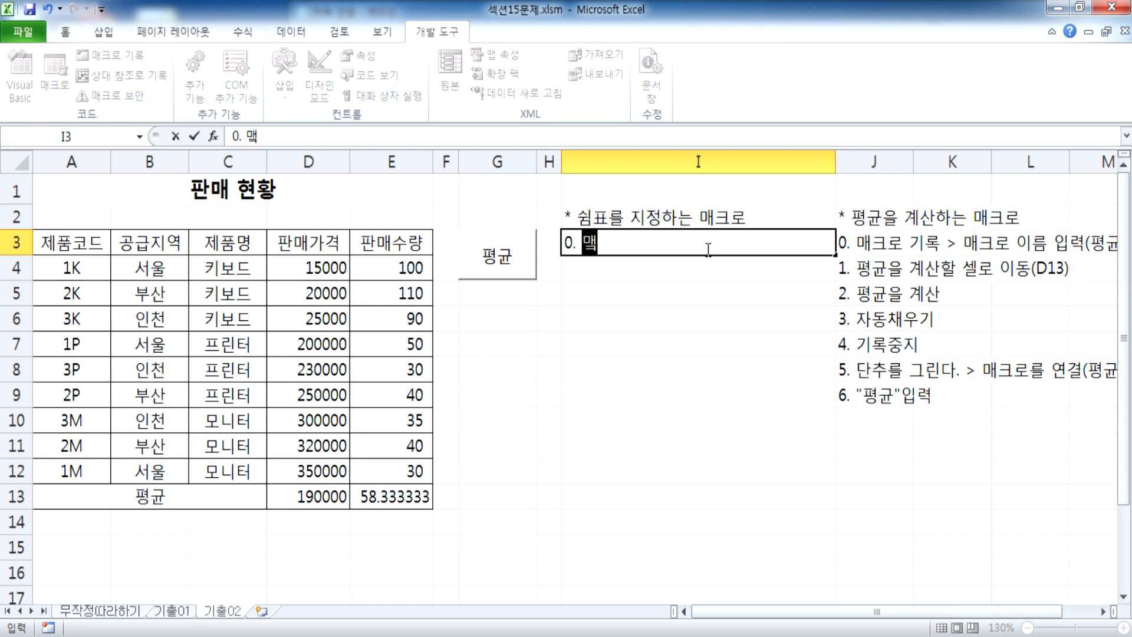
type("록")
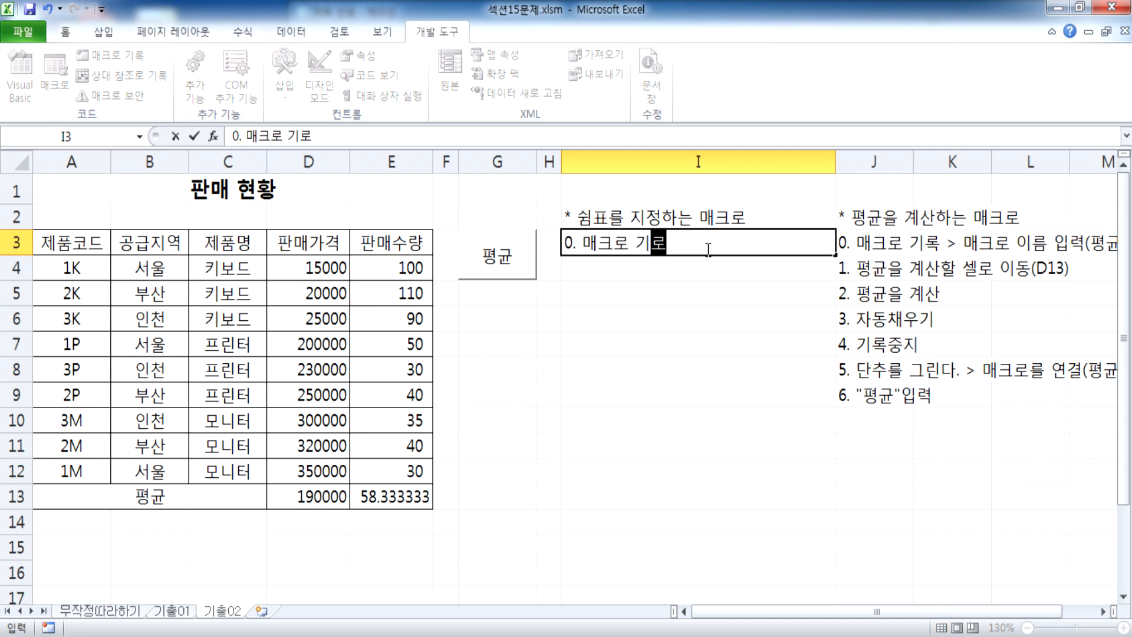
type(" > 매크")
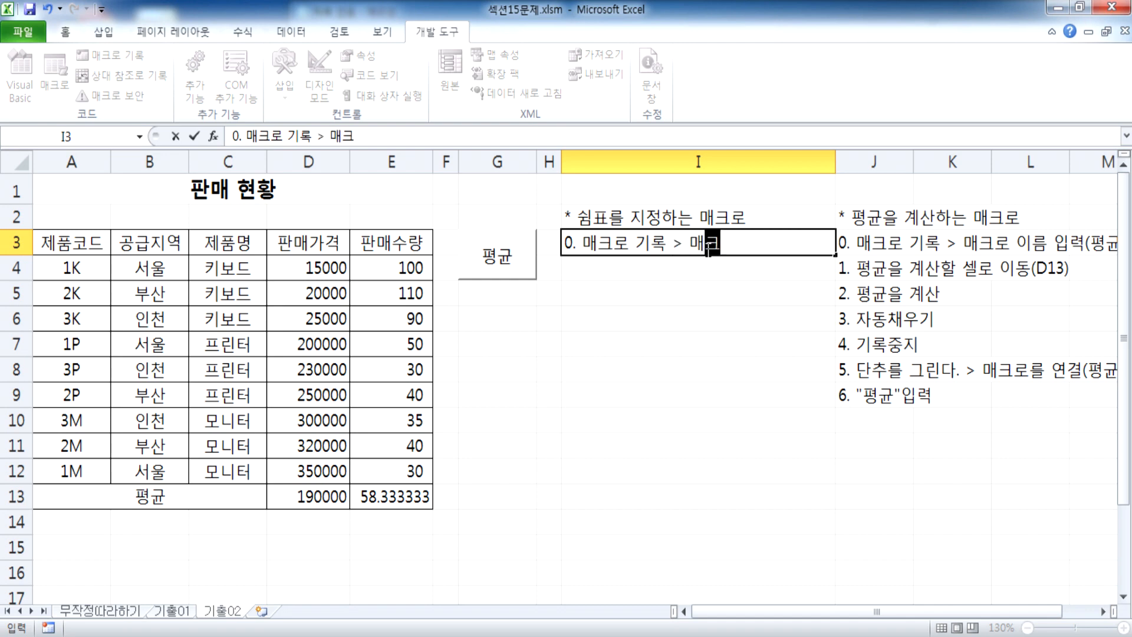
type("로 이름(")
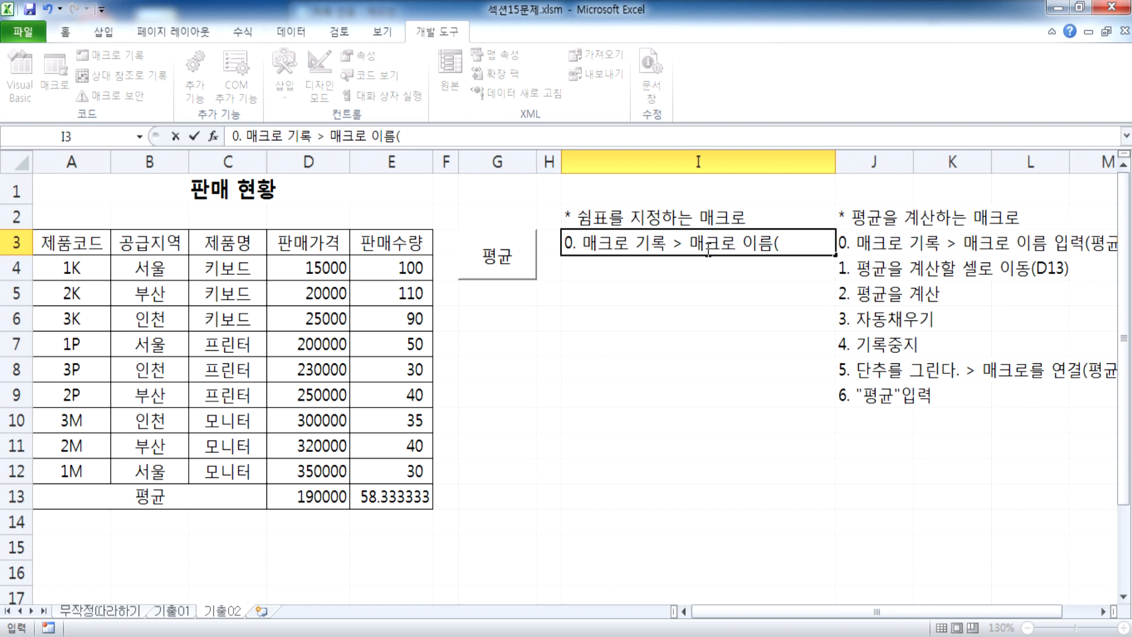
type("쉼표")
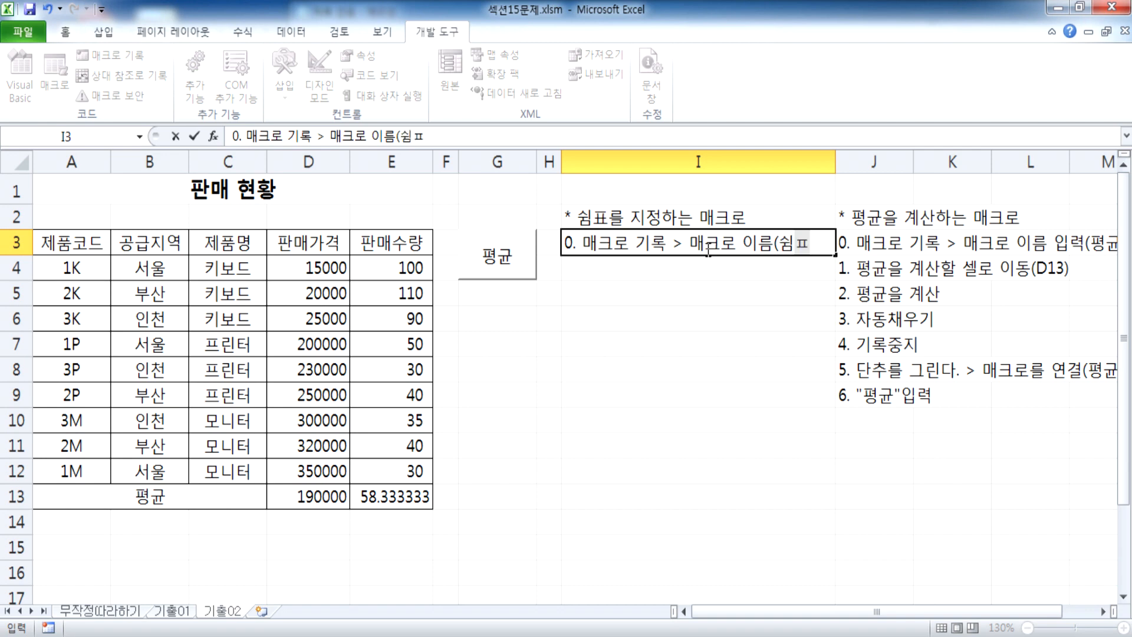
type(")")
key("Return")
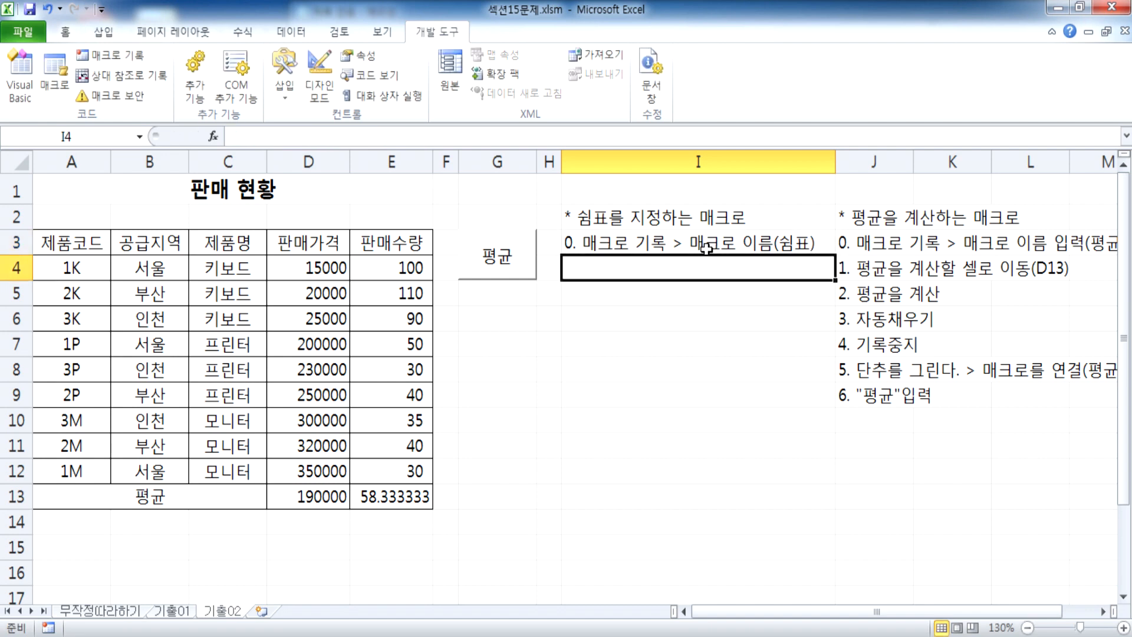
Step: Enter the note "1. 쉼표 기능을 지정할 셀로 이동" in cell I4 and check the target price range D4:D12
type("1. 수ㅁ")
key("BackSpace")
type("쉼표 기능을")
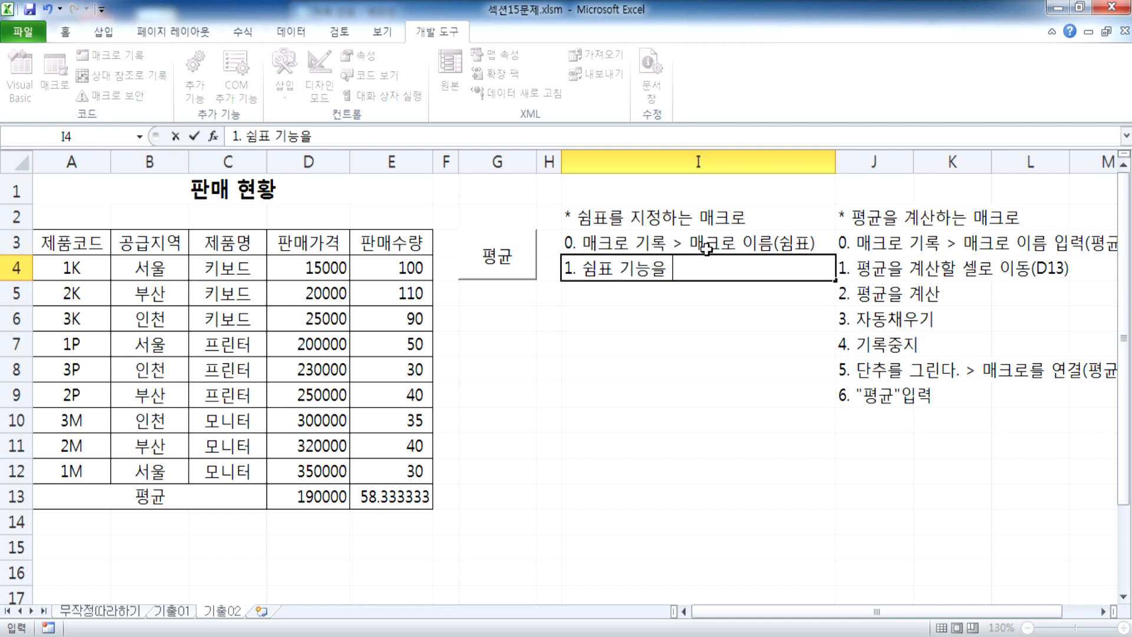
type(" 지정할 셀로")
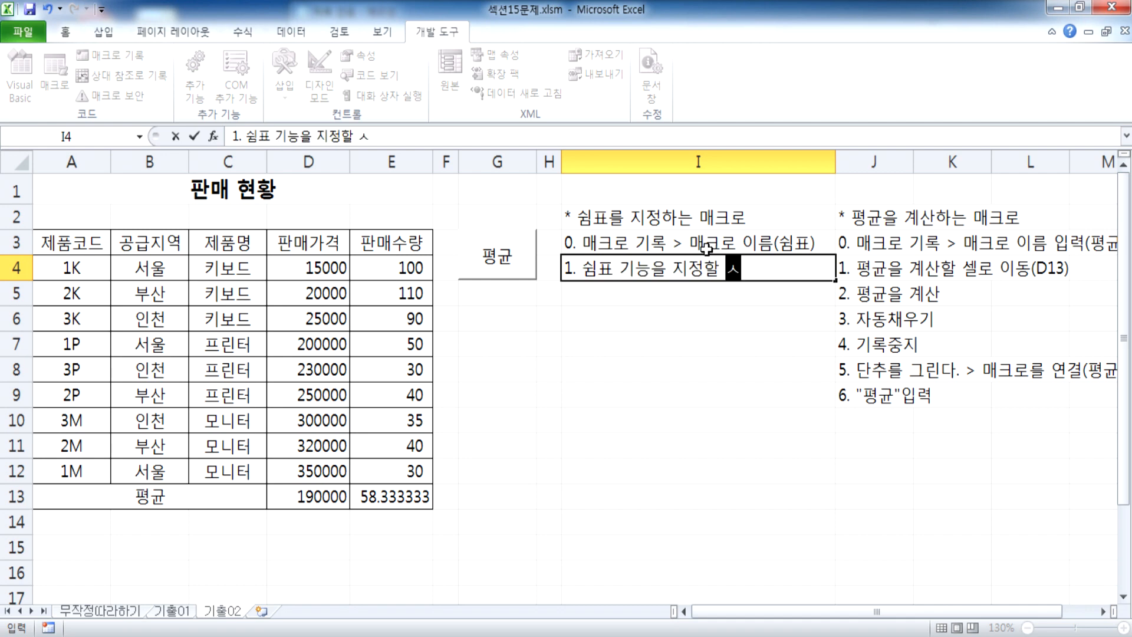
type(" 이동")
key("Return")
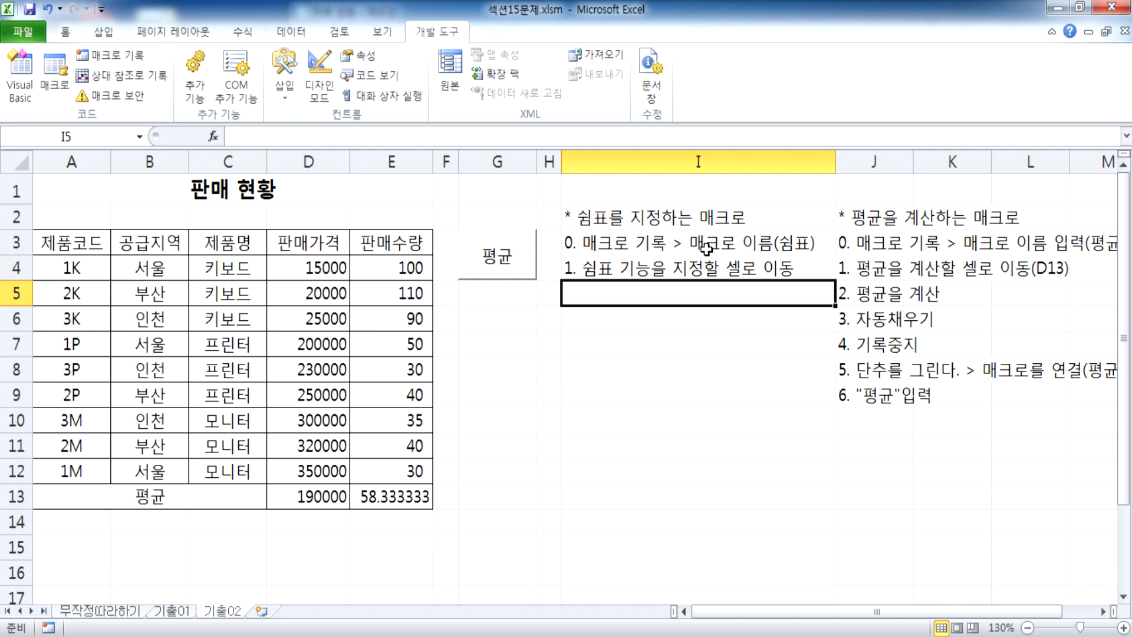
left_click_drag(297, 263, 309, 469)
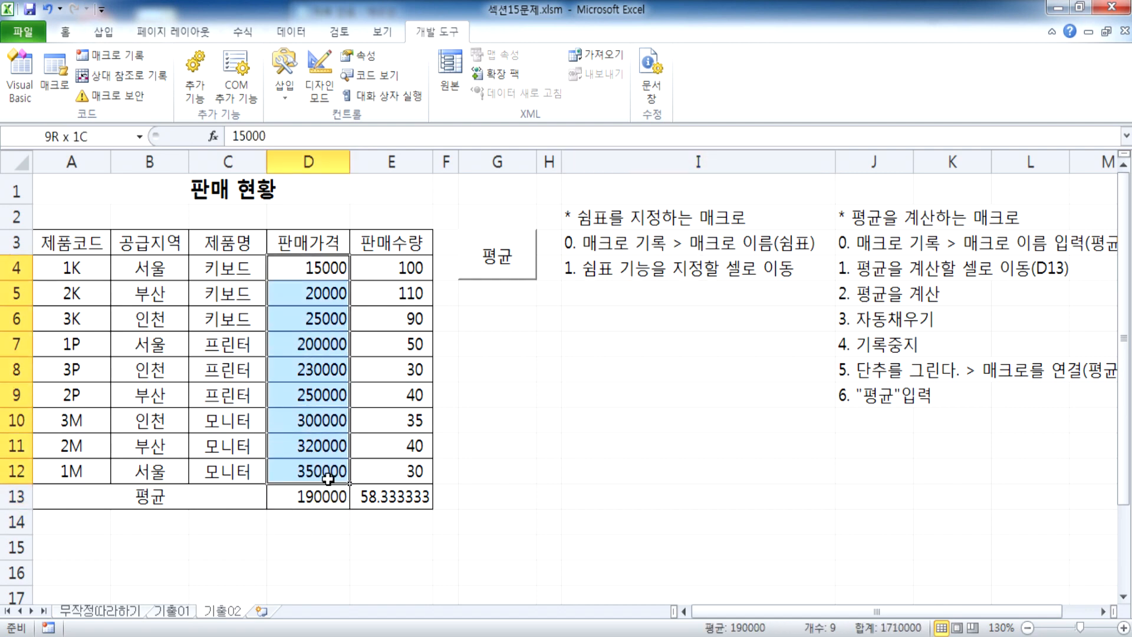
left_click(639, 295)
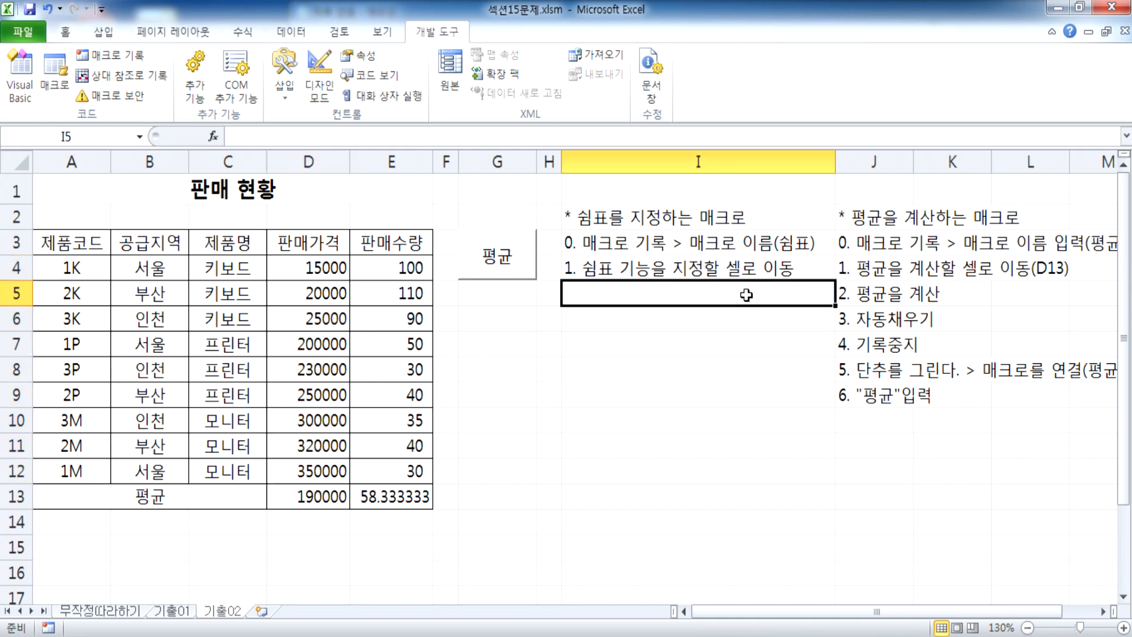
Step: Enter the note "2. 쉼표 기능을 지정" in cell I5
type("2. 숨")
key("BackSpace")
key("BackSpace")
type("쉼표 기능")
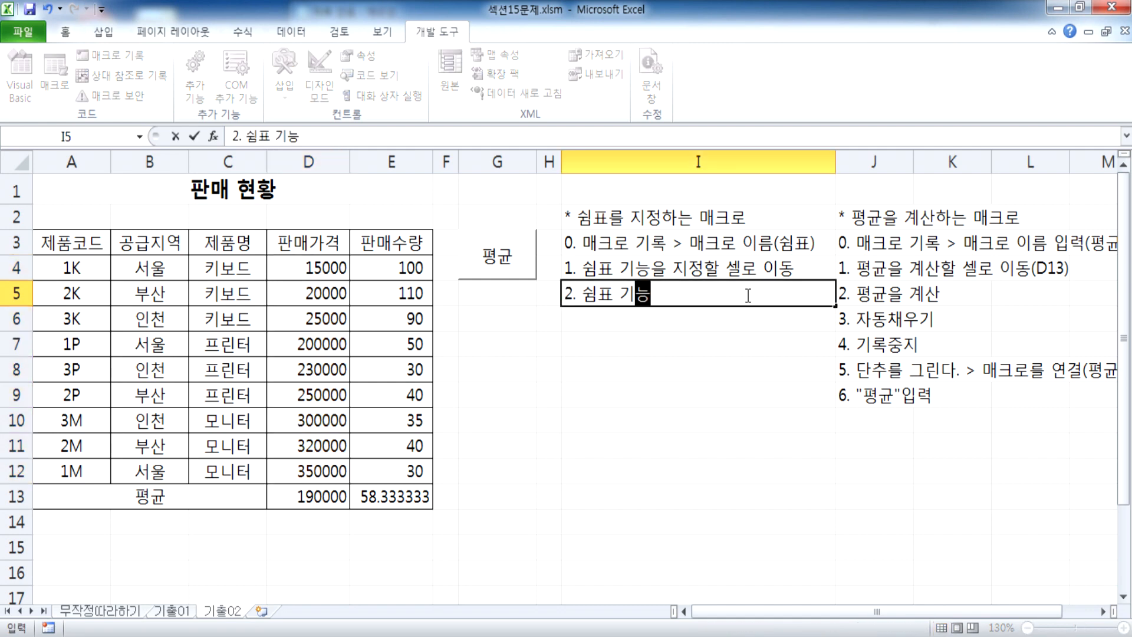
type("을 지저ㅇ")
key("Return")
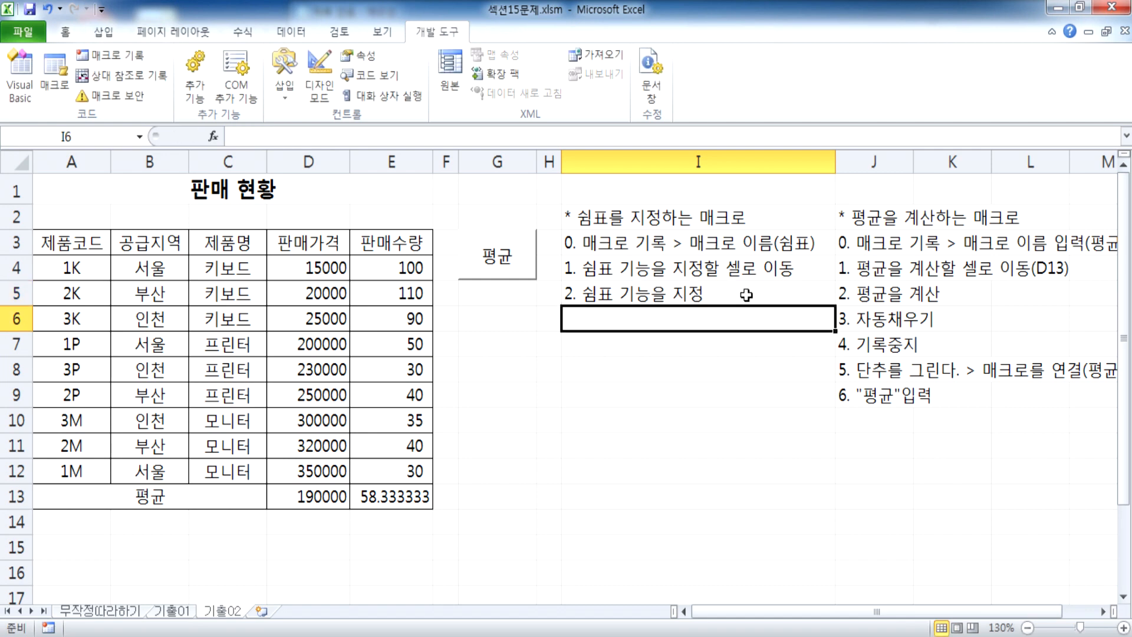
Step: Enter the note "3. 기록중지" in cell I6
type("2")
key("BackSpace")
type("3")
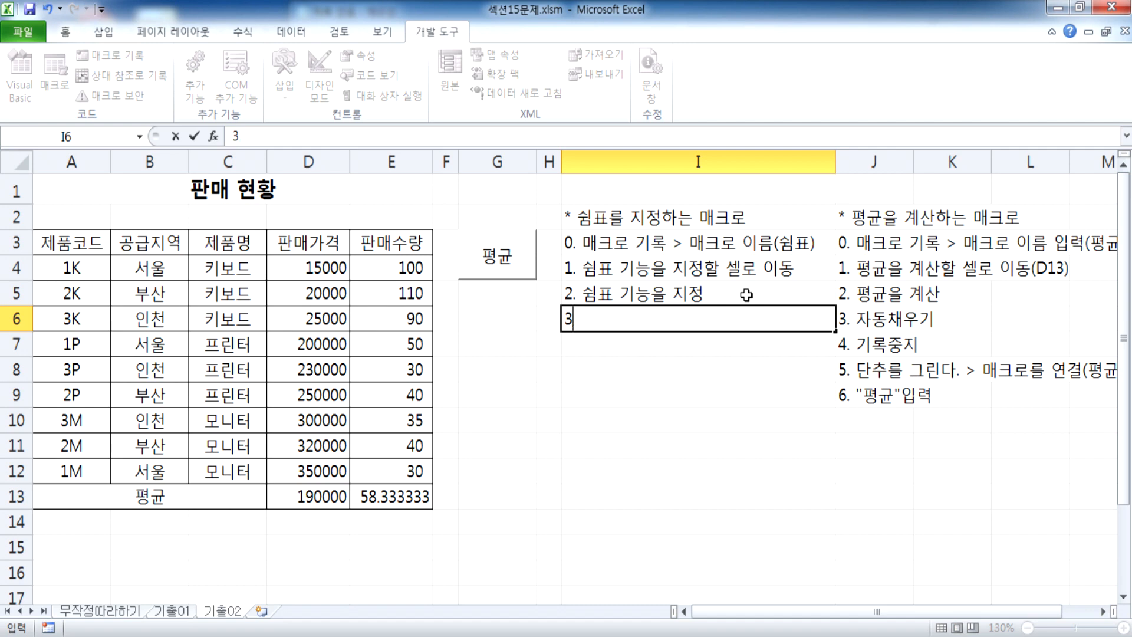
type(",. 기록중지")
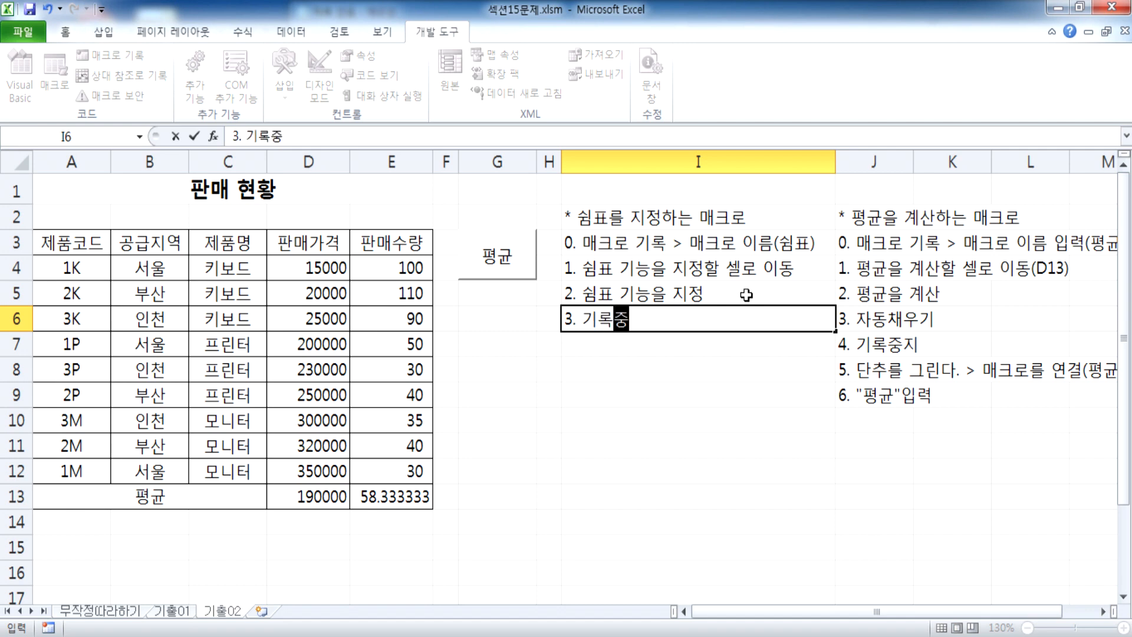
key("Return")
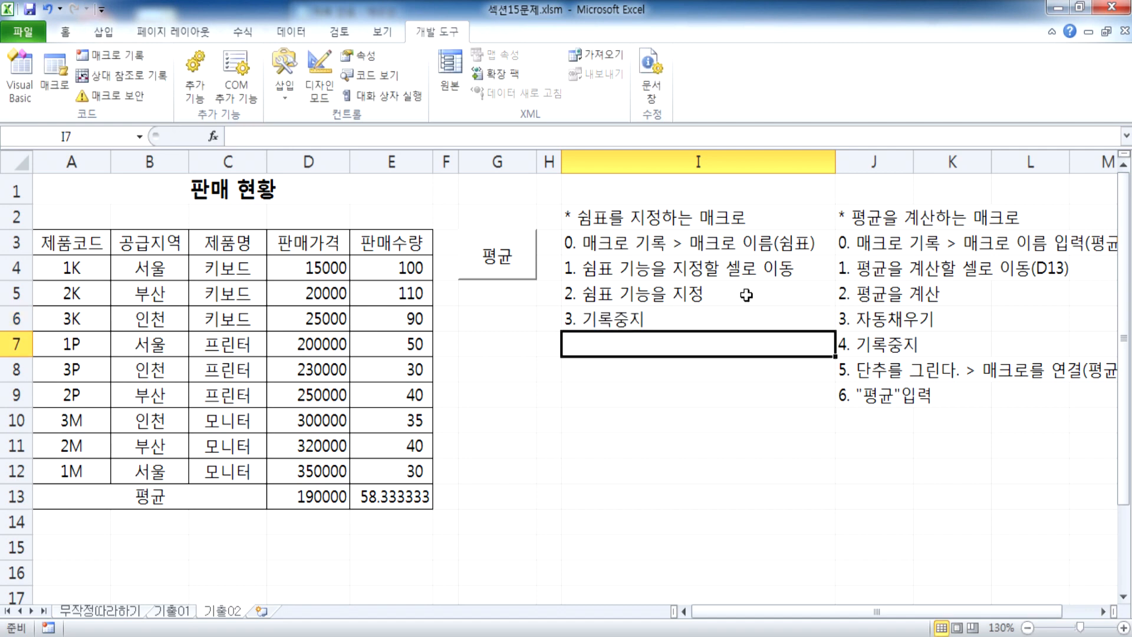
Step: Enter the note "4. 도형을 그린다 > 매크로를 지정" in cell I7
type("4")
key("BackSpace")
type("4. 도형을 그린다")
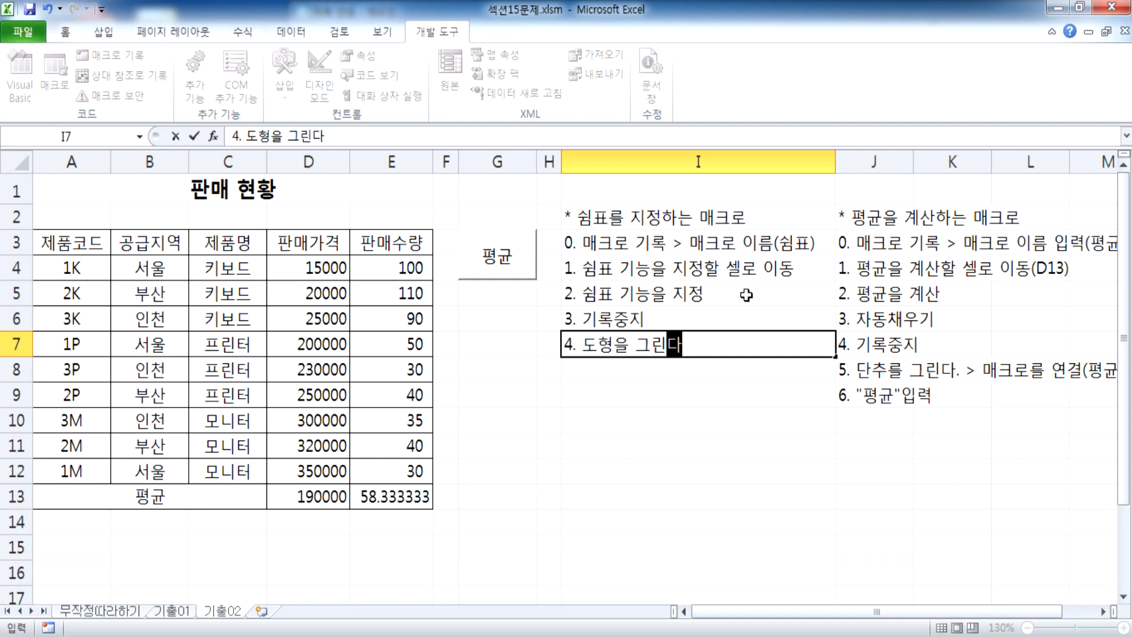
type(" < 매크로를 ")
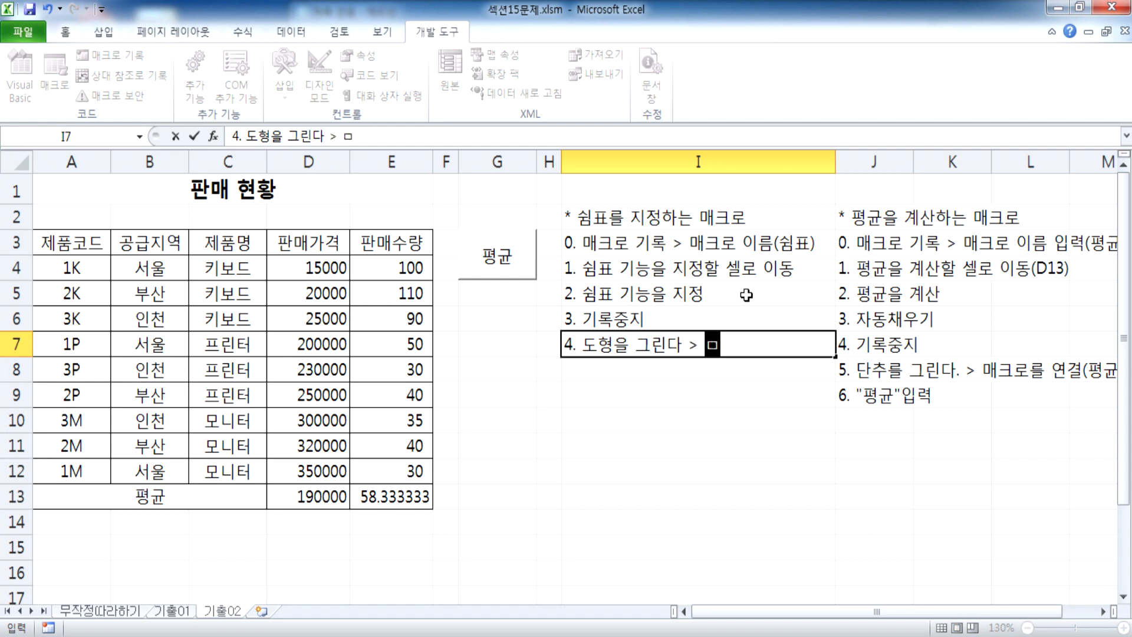
type("지정")
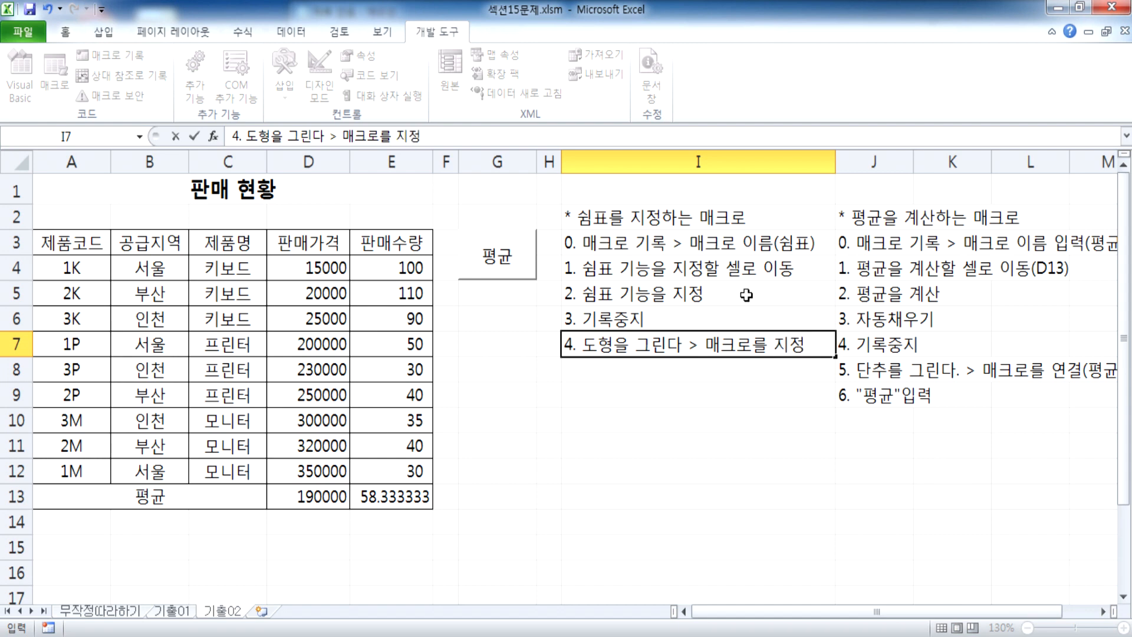
key("Return")
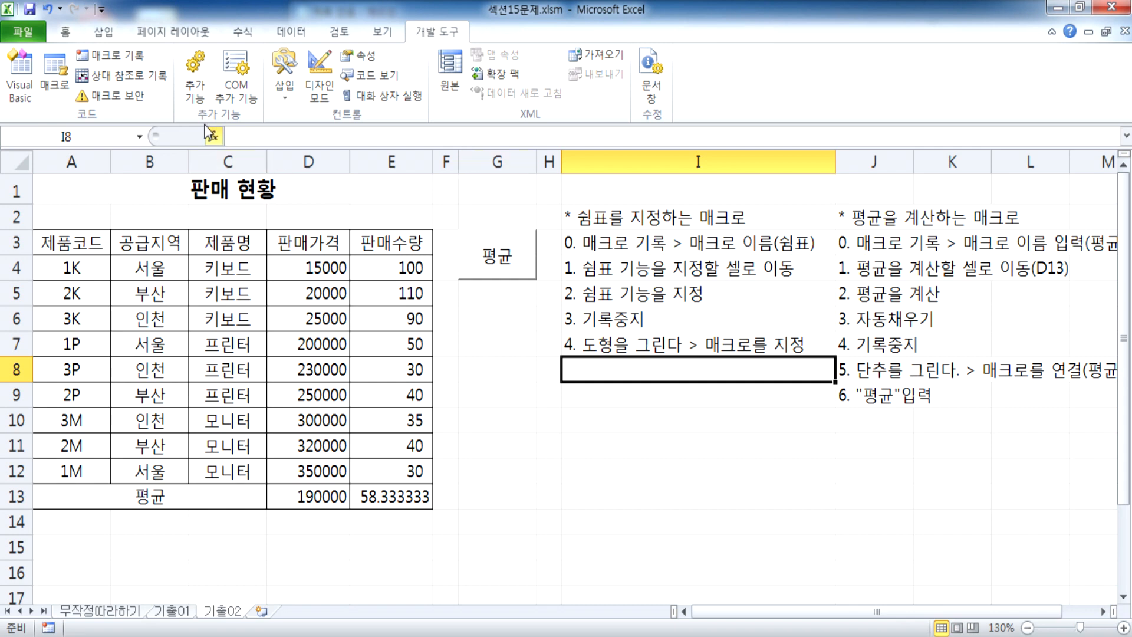
Step: Start recording a new macro named 쉼표, stored in the current workbook
left_click(131, 60)
type("쉼미")
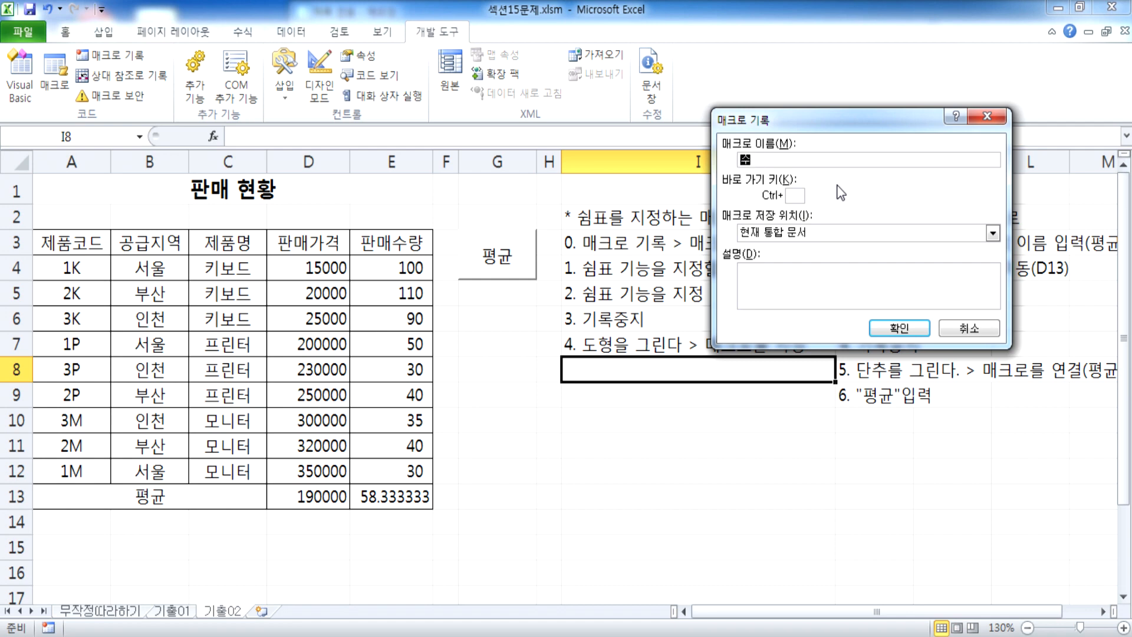
type("표")
key("Return")
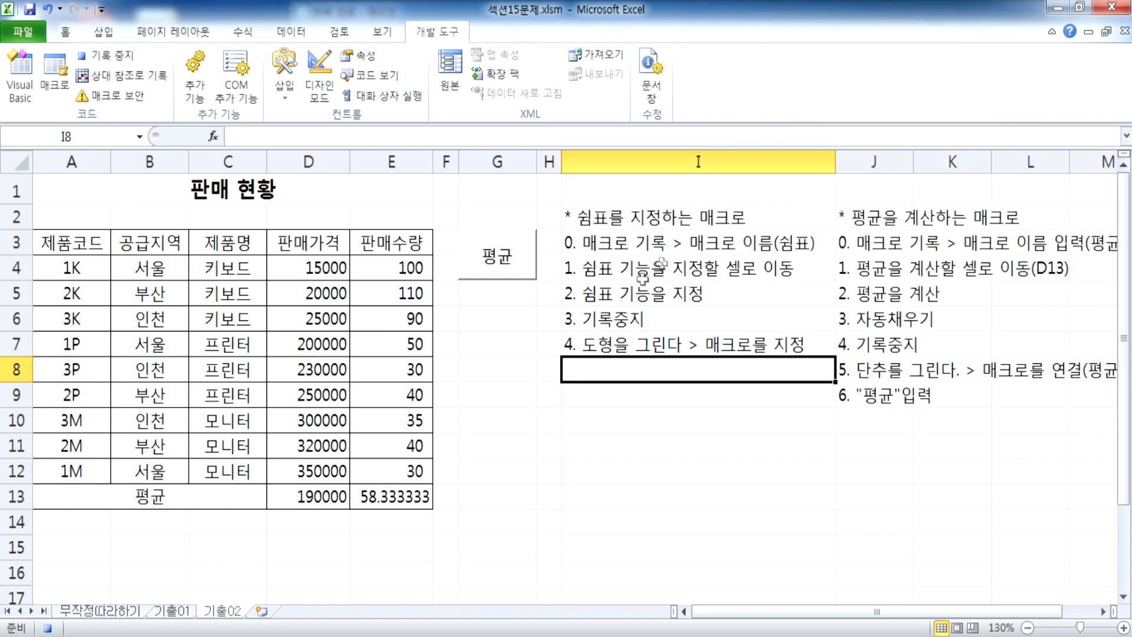
Step: Apply the comma style to the sales prices in D4:D12 and stop the macro recording
left_click_drag(297, 265, 317, 469)
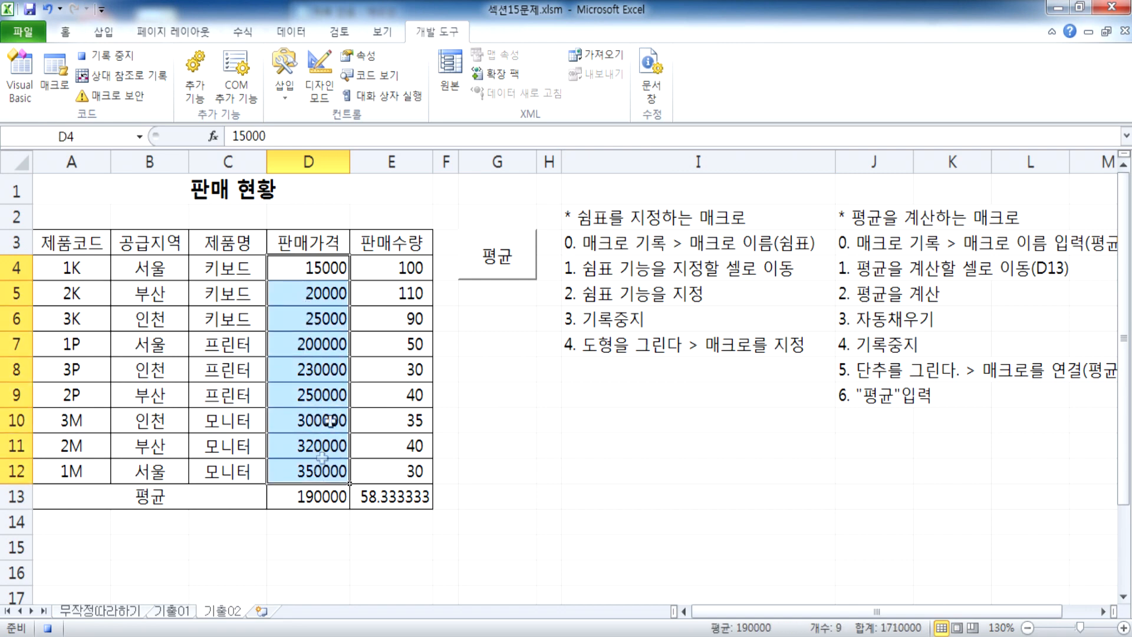
left_click(71, 36)
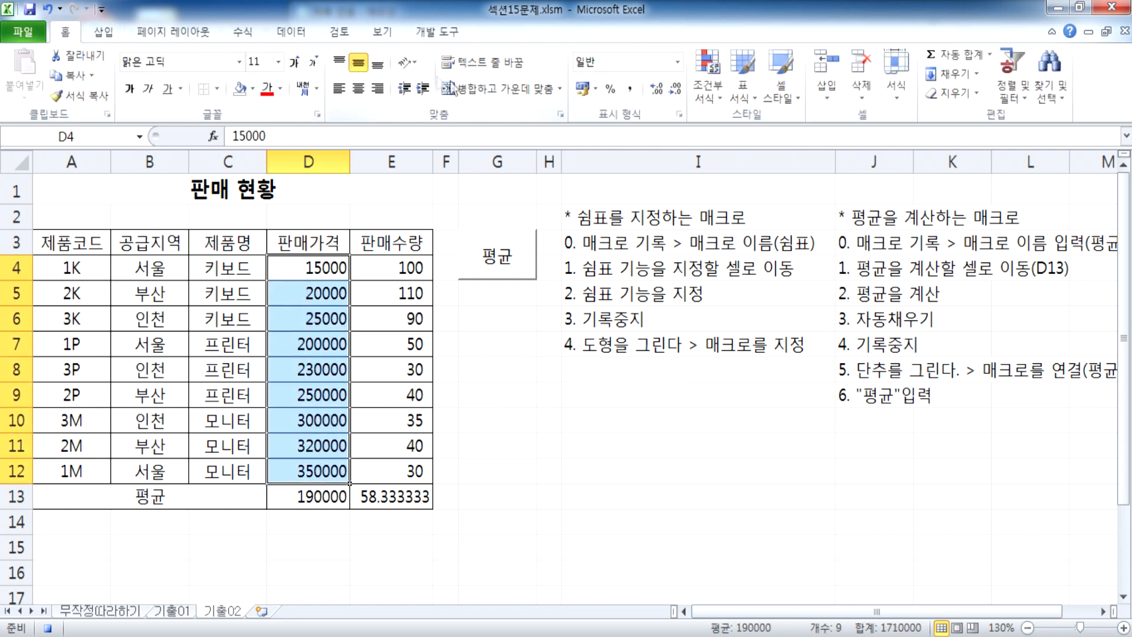
left_click(631, 90)
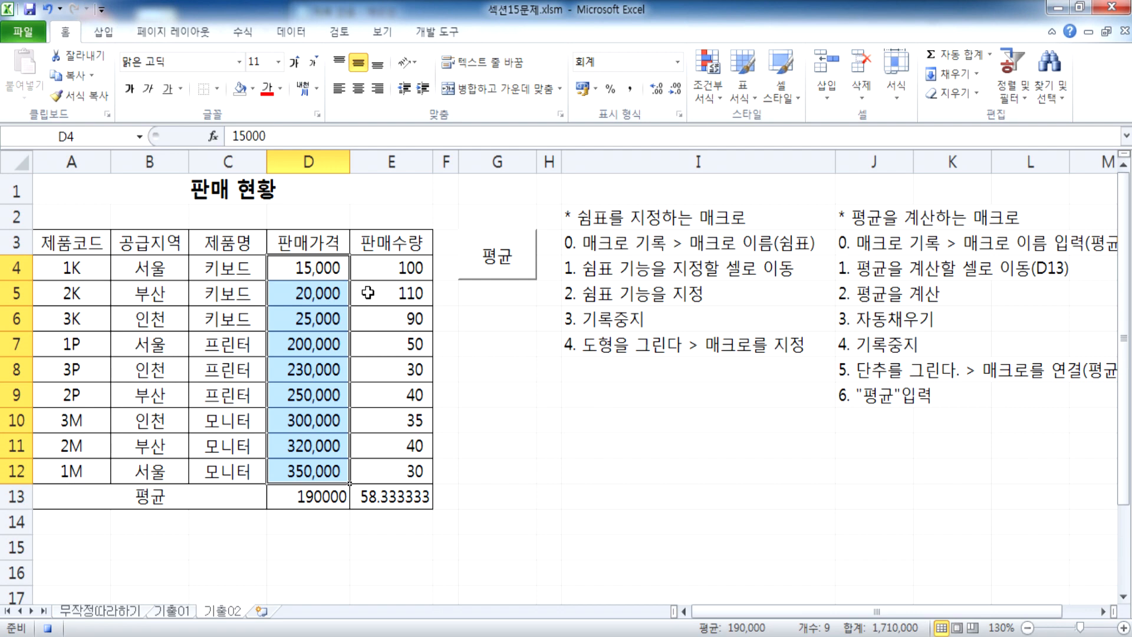
left_click(437, 32)
left_click(126, 55)
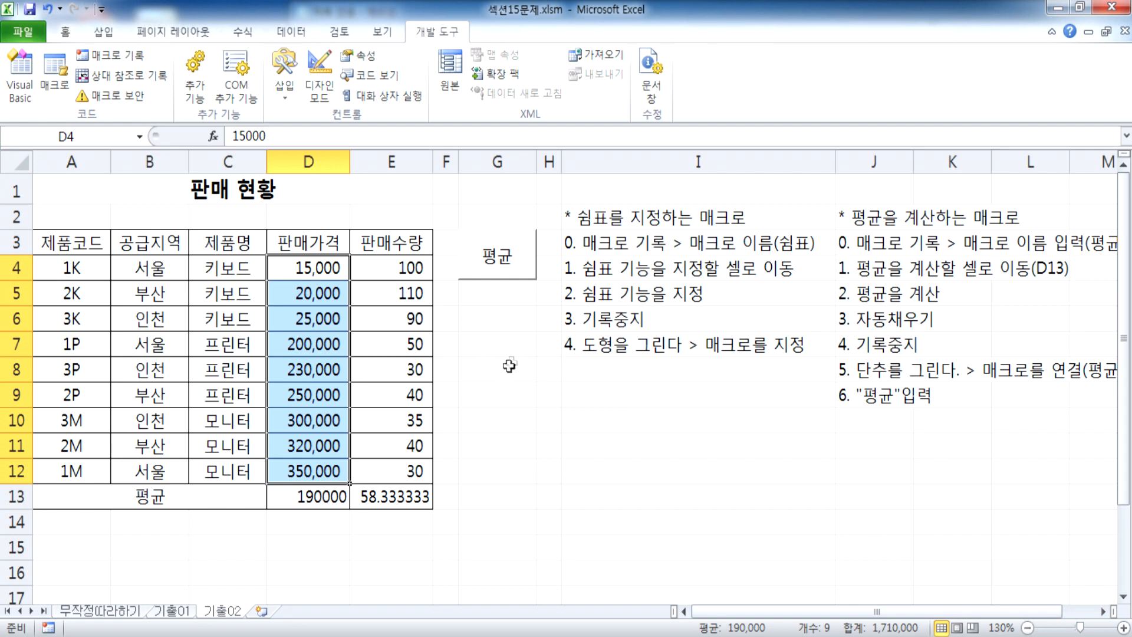
Step: Draw a hexagon shape of about 1.18 by 1.91 cm over cells G6:G7, below the 평균 button
left_click_drag(500, 323, 499, 339)
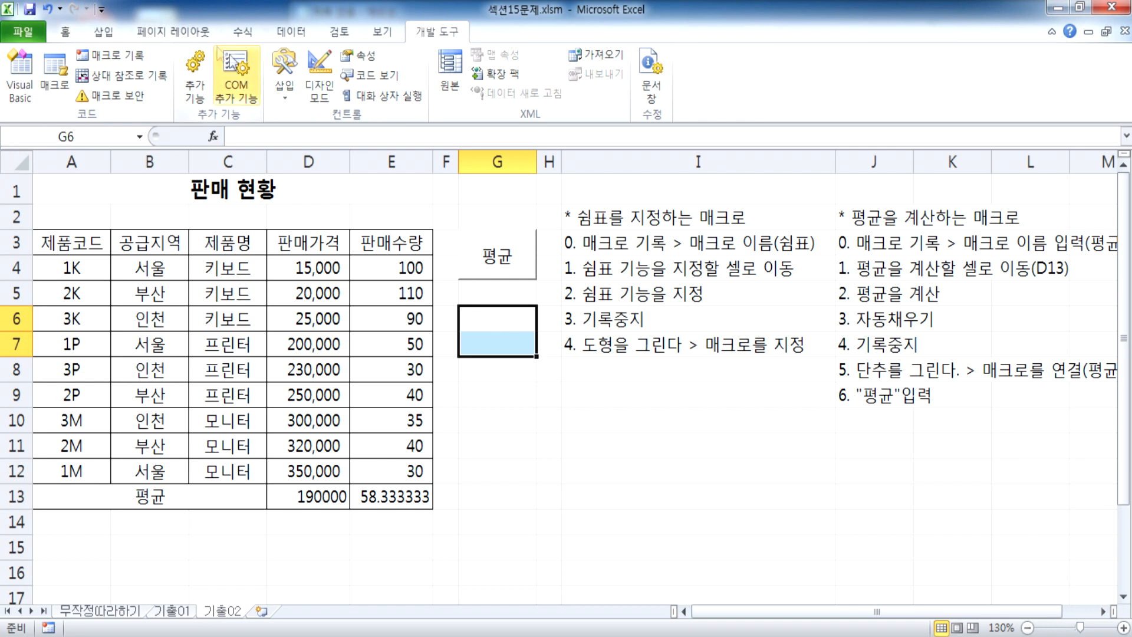
left_click(103, 31)
left_click(175, 80)
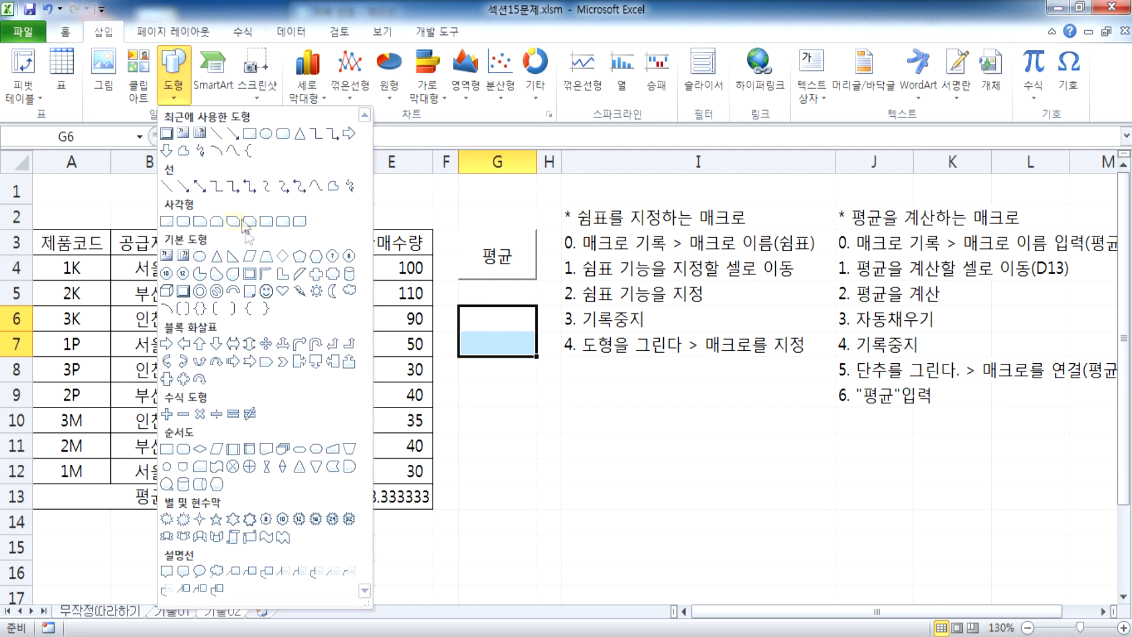
left_click(315, 257)
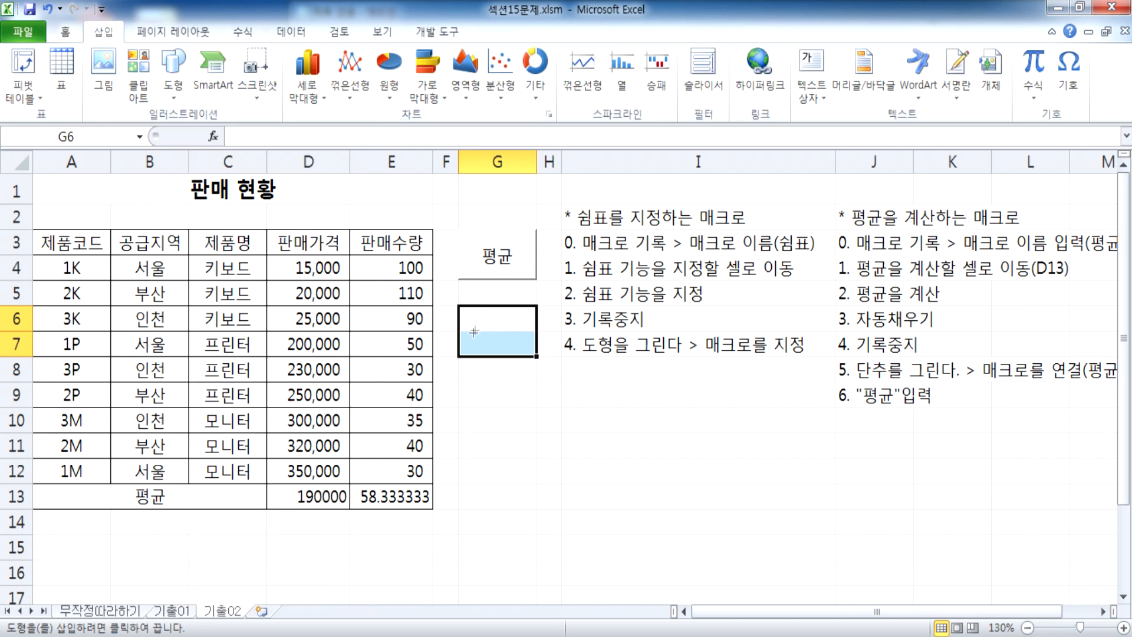
left_click_drag(460, 307, 536, 356)
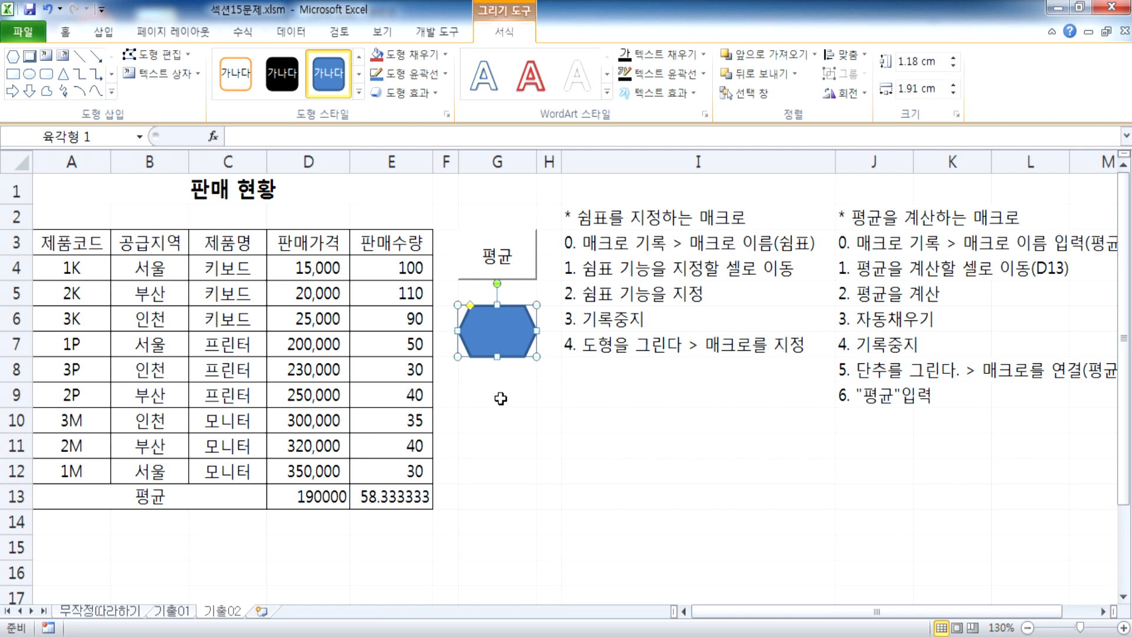
Step: Label the hexagon 쉼표 and centre its text both vertically and horizontally
type("수")
type("표")
left_click(521, 315)
left_click(66, 32)
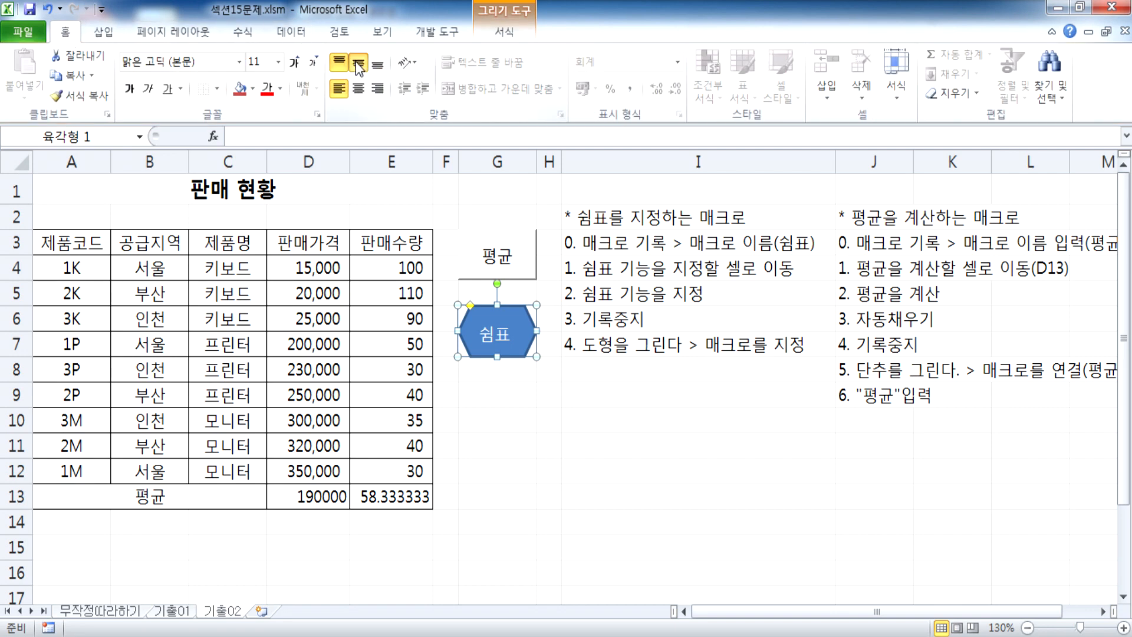
left_click(358, 89)
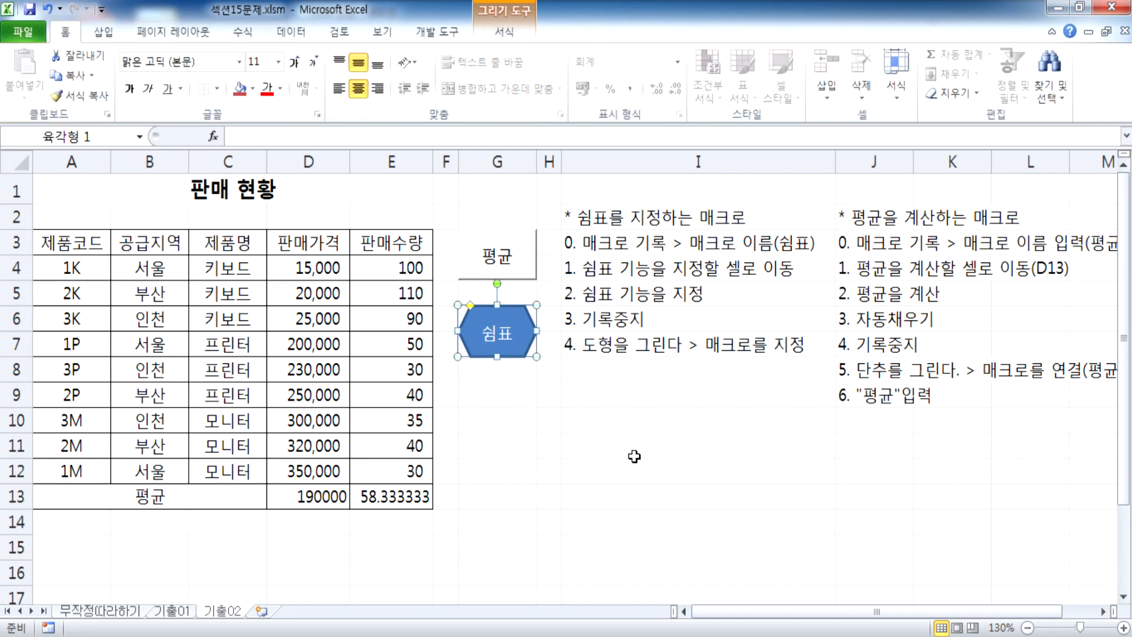
Step: Assign the 쉼표 macro to the hexagon
right_click(515, 324)
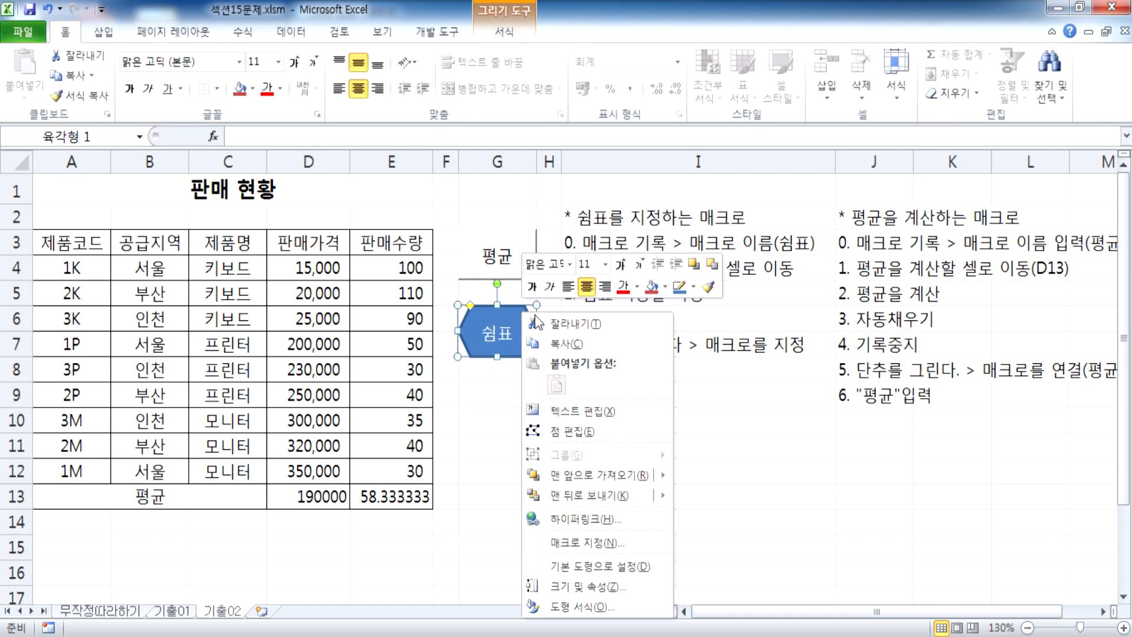
left_click(586, 542)
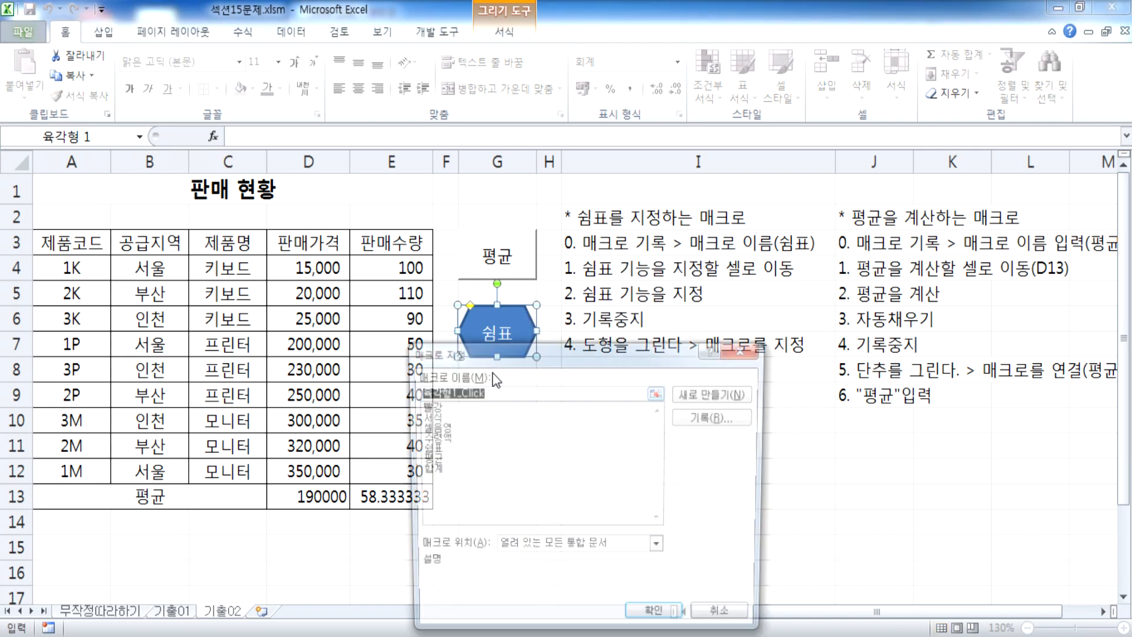
left_click(589, 282)
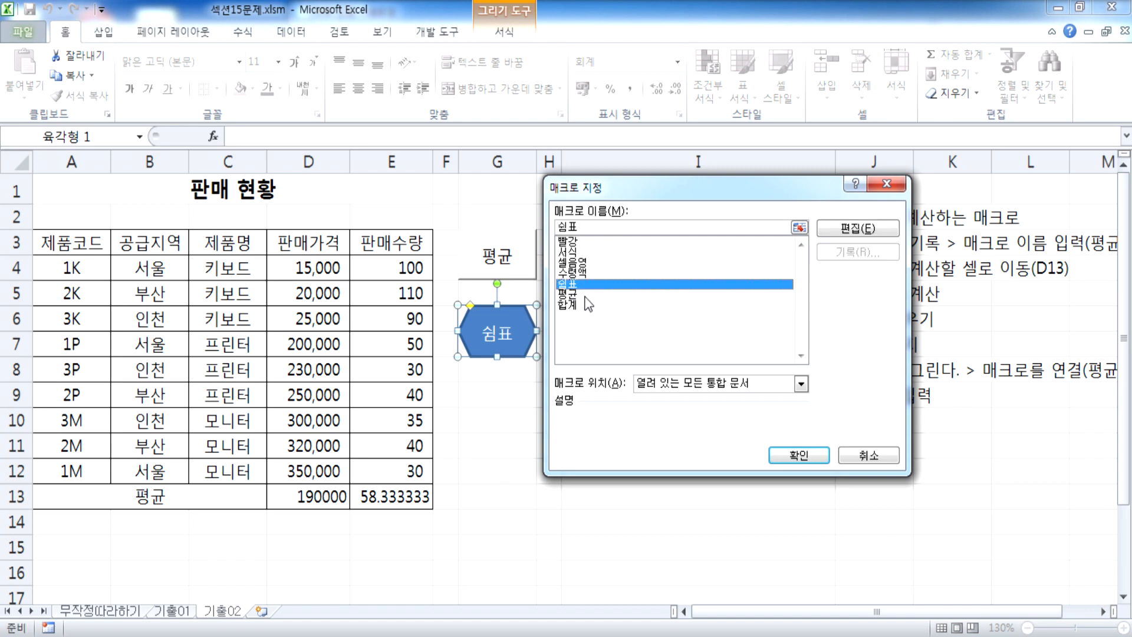
left_click(780, 455)
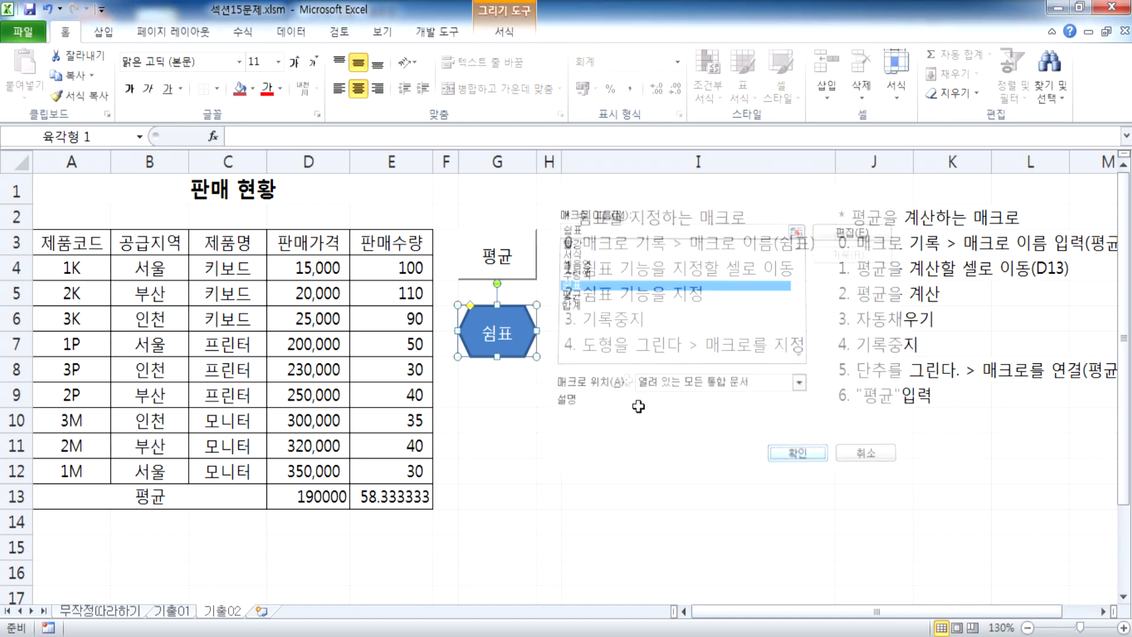
Step: Change the note in cell I7 to "4. 도형을 그린다 > "쉼표"입력"
double_click(706, 344)
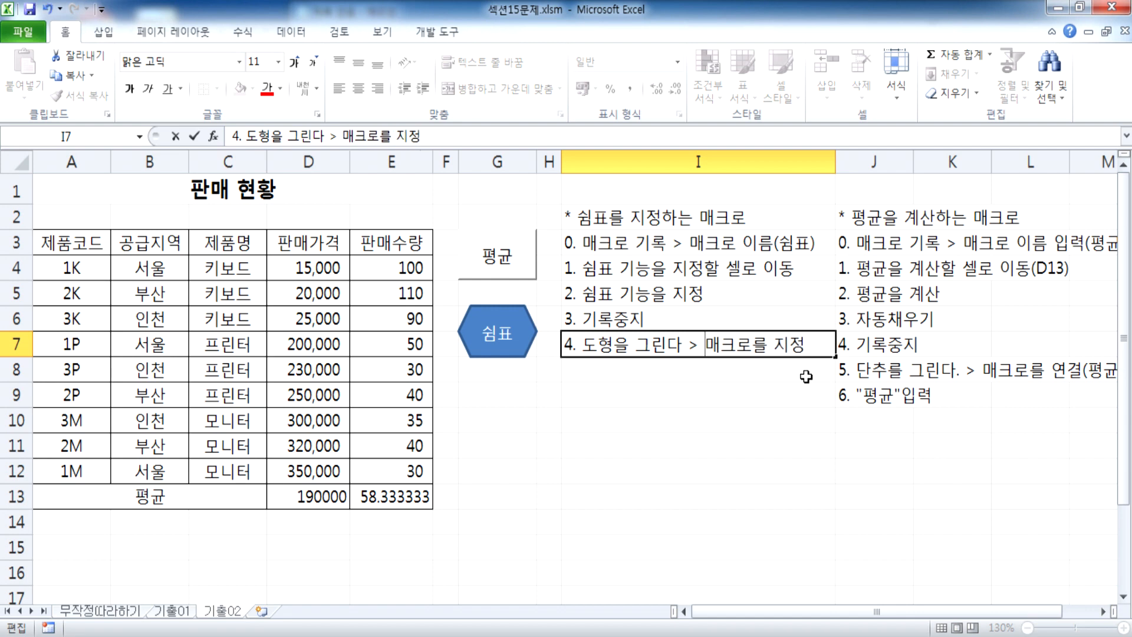
type(":")
key("BackSpace")
type("\"쉬")
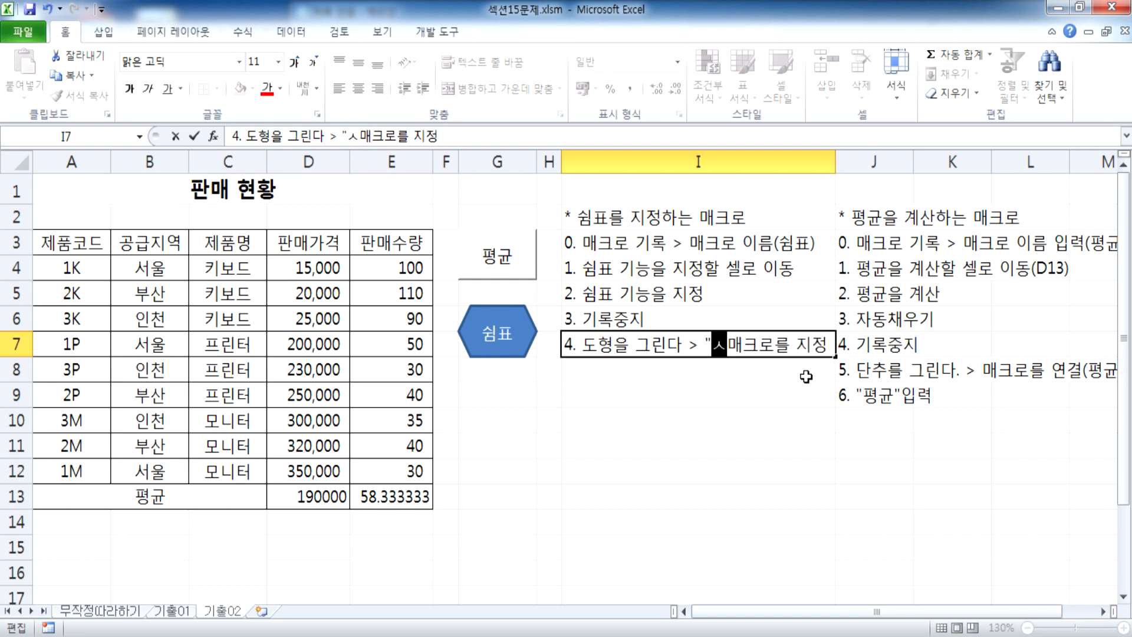
type("ㅁ표\"이")
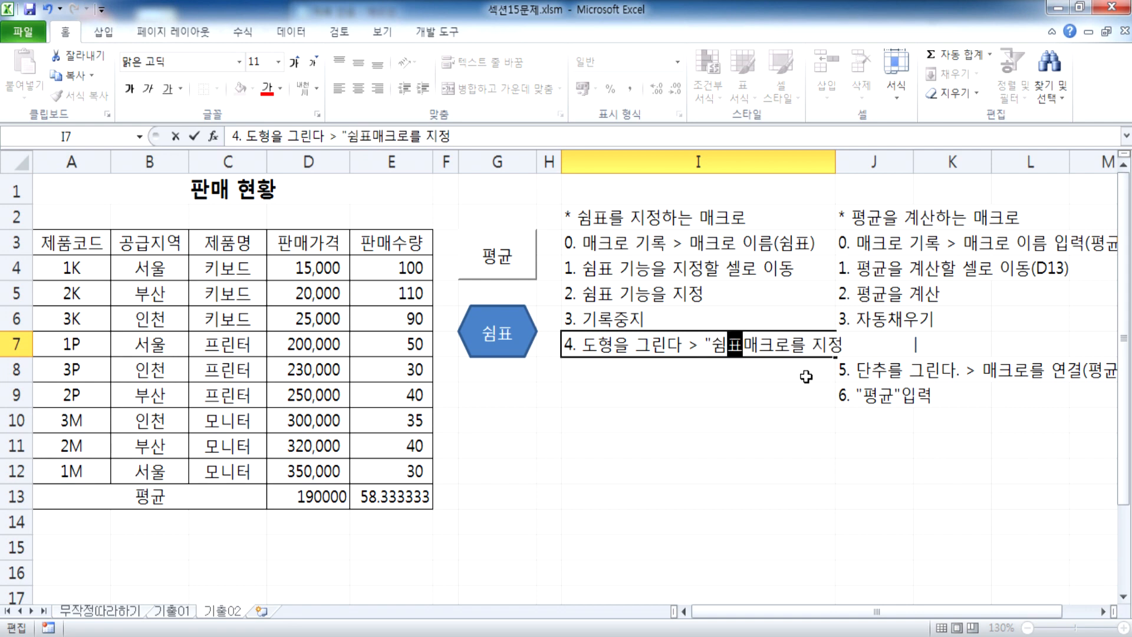
type("ㅂ력")
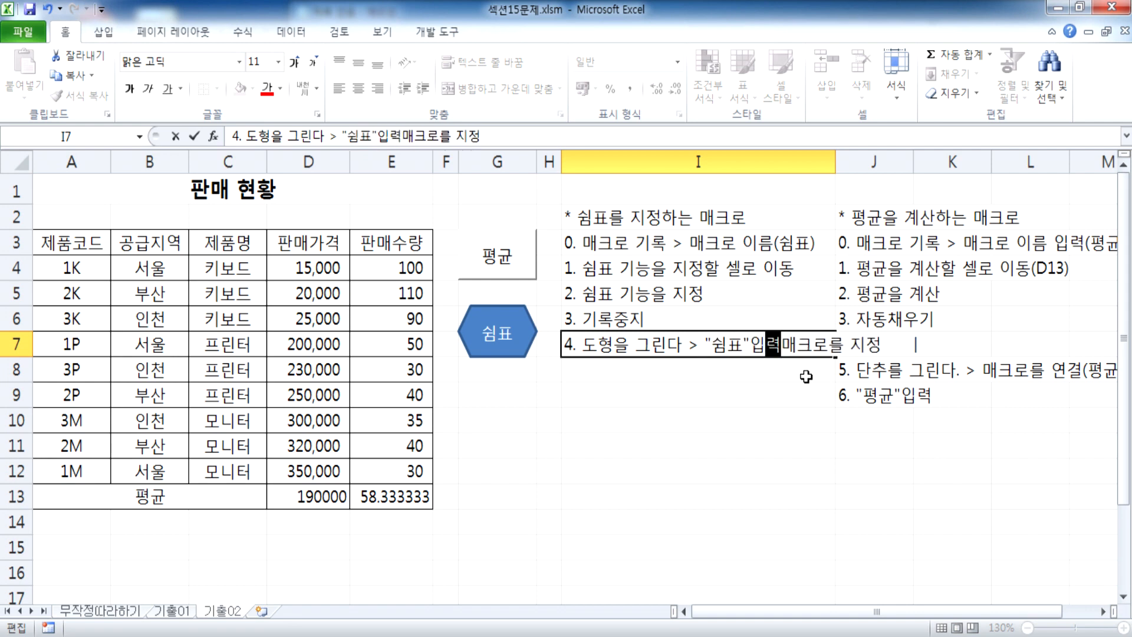
key("shift+End")
key("Delete")
key("Return")
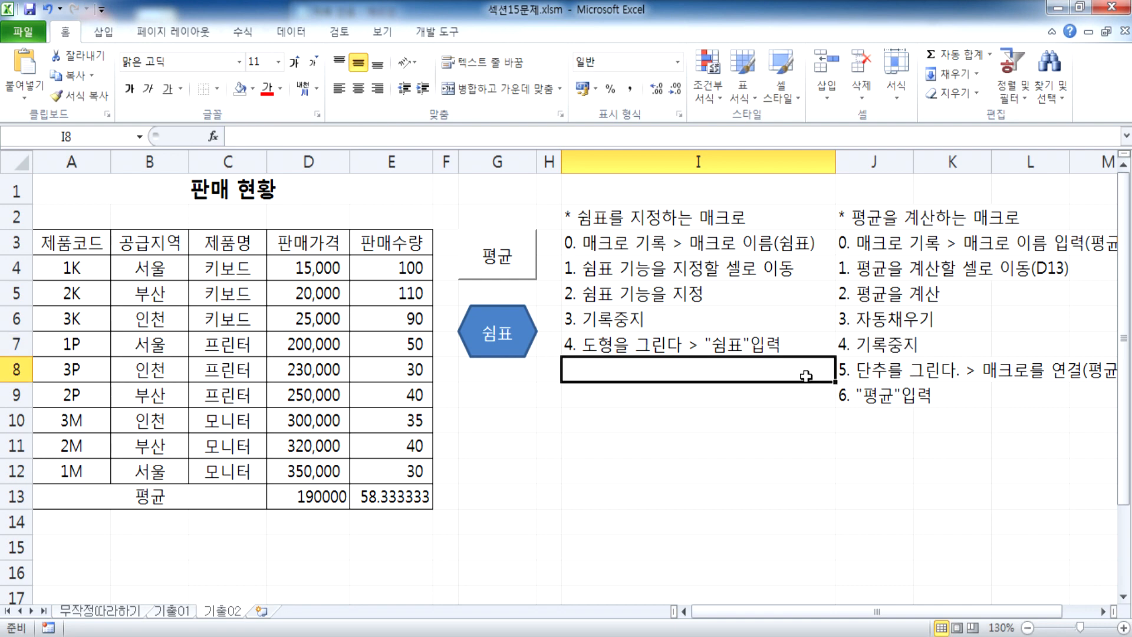
Step: Enter the note "5. 매크로를 지정" in cell I8 and fit column J to its contents
type("5. 매크로를 지정")
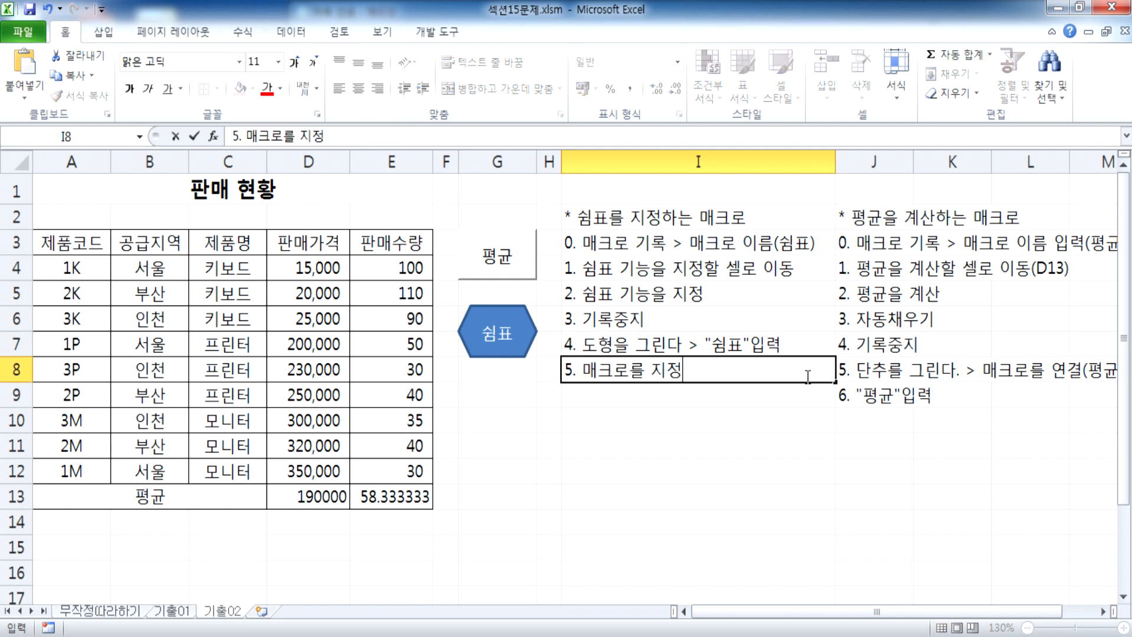
key("Return")
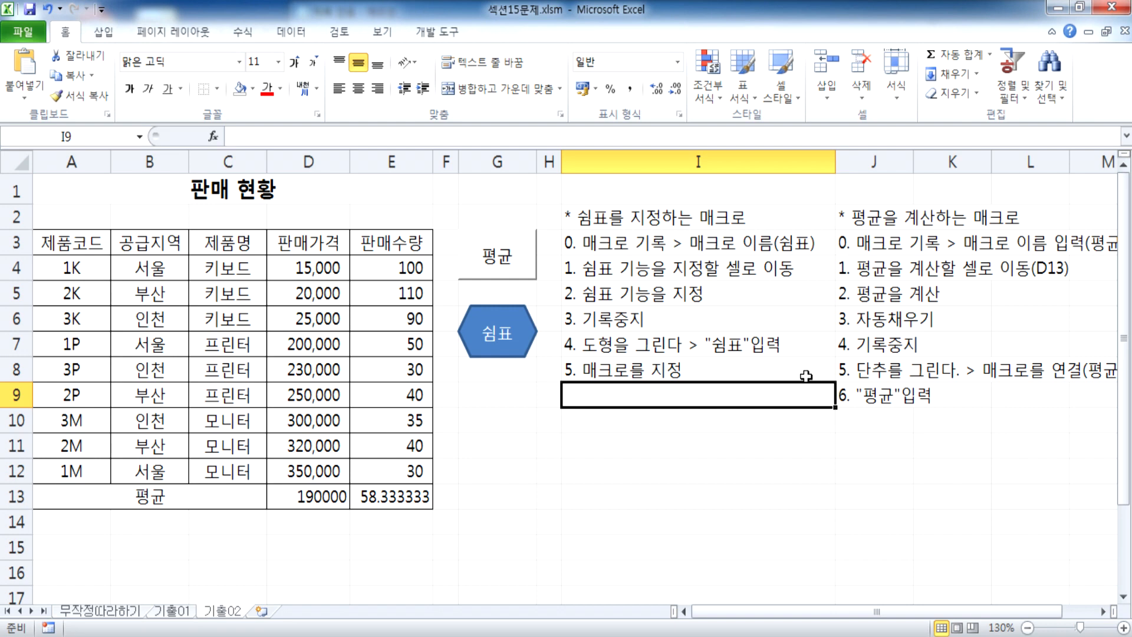
double_click(914, 165)
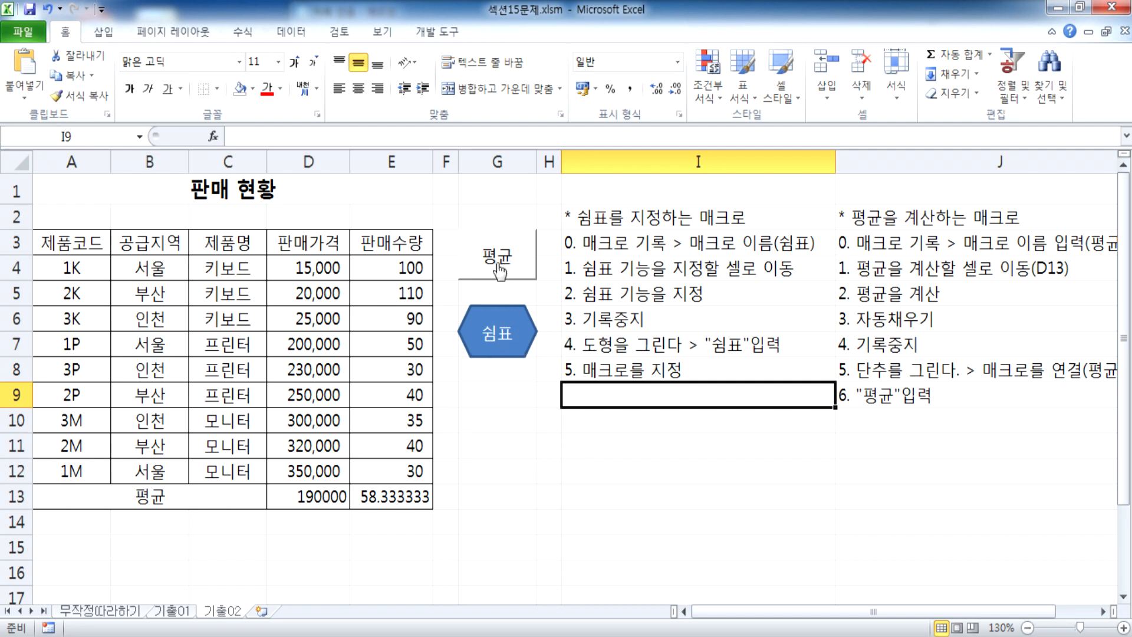
Step: Set the number format of the sales prices in D4:D12 back to 일반 (General)
left_click(313, 269)
left_click_drag(306, 470, 306, 470)
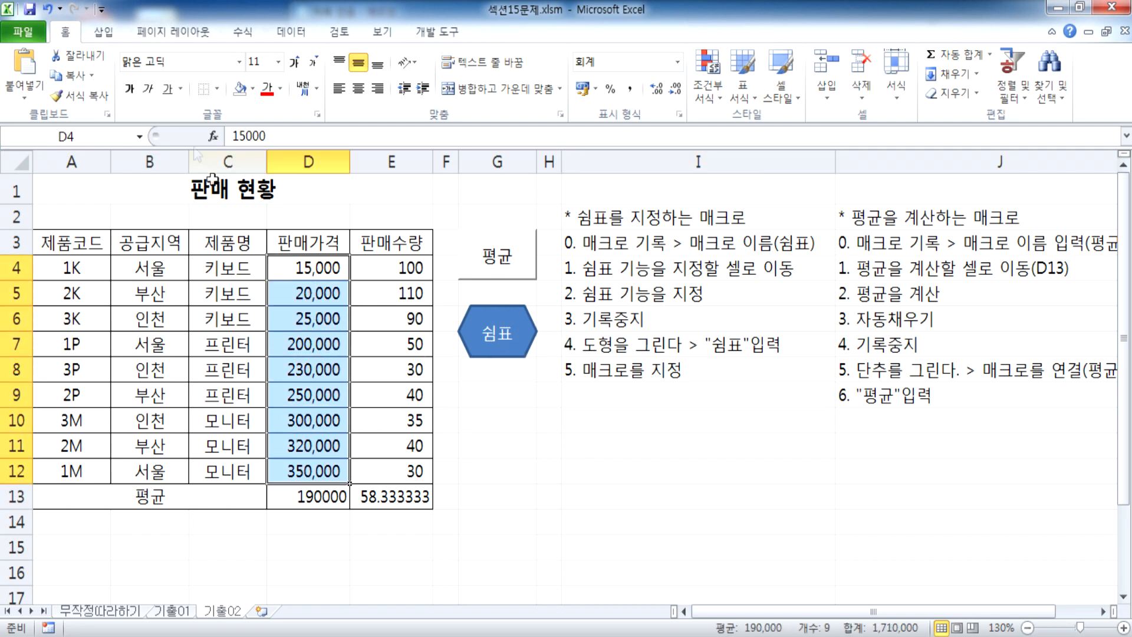
left_click(678, 62)
left_click(620, 89)
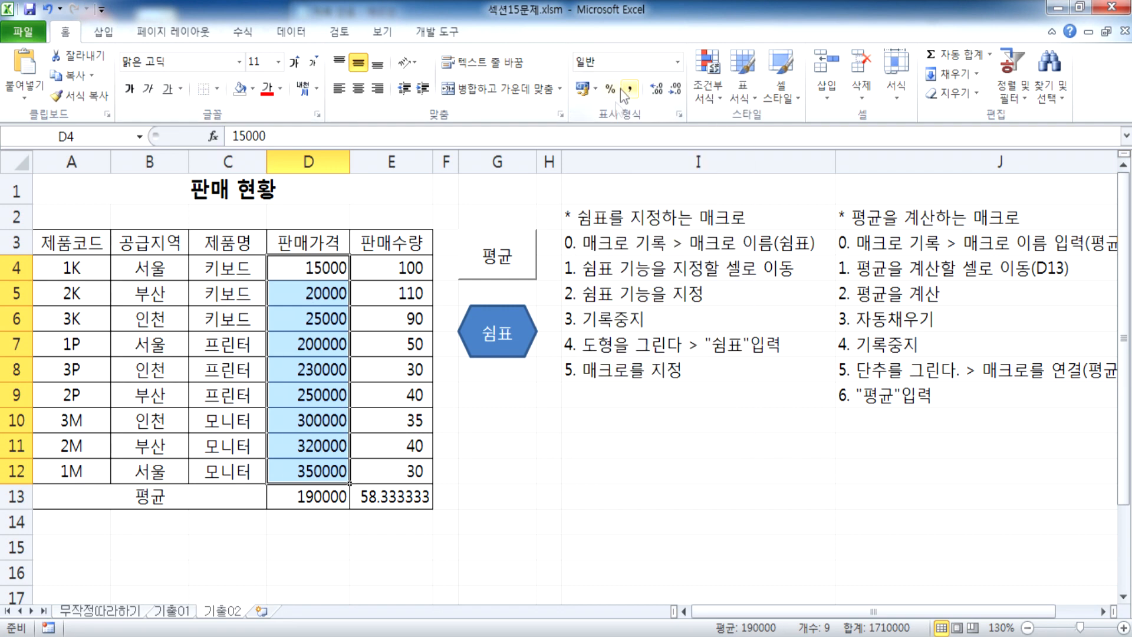
Step: Run the 쉼표 macro from the hexagon and the 평균 macro from its button
left_click(551, 441)
left_click(513, 343)
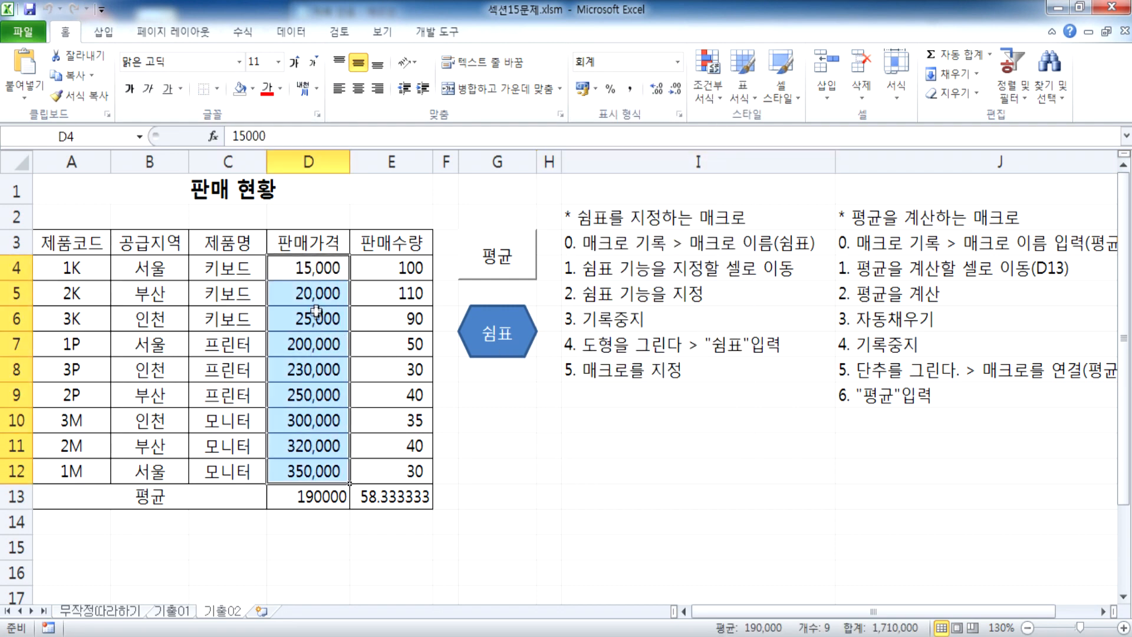
left_click_drag(316, 499, 384, 500)
left_click(497, 496)
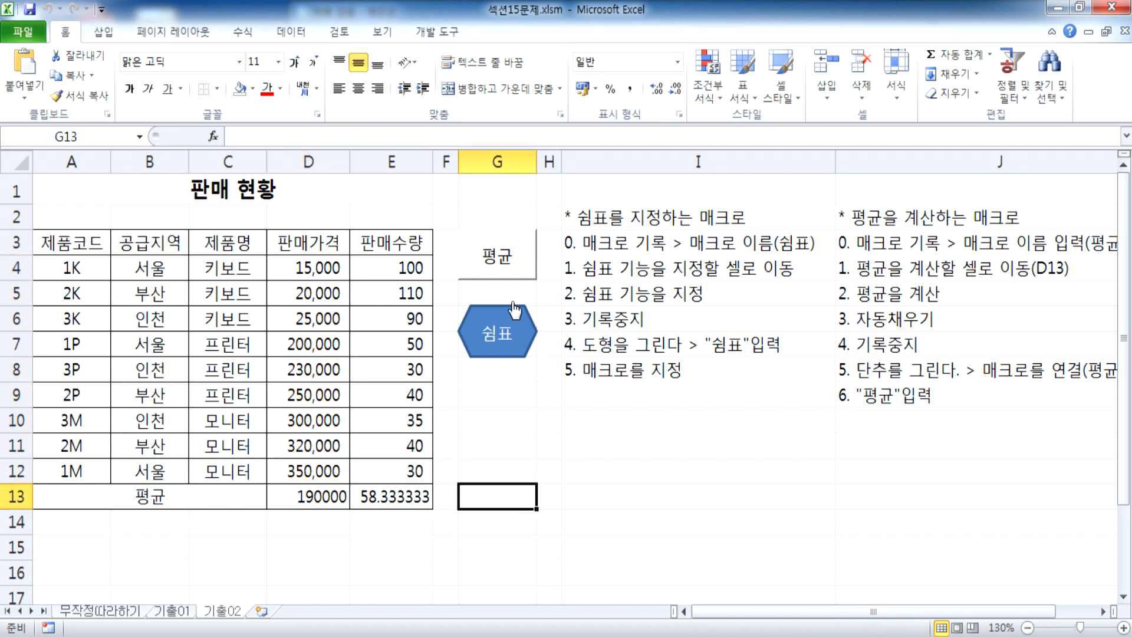
left_click(518, 253)
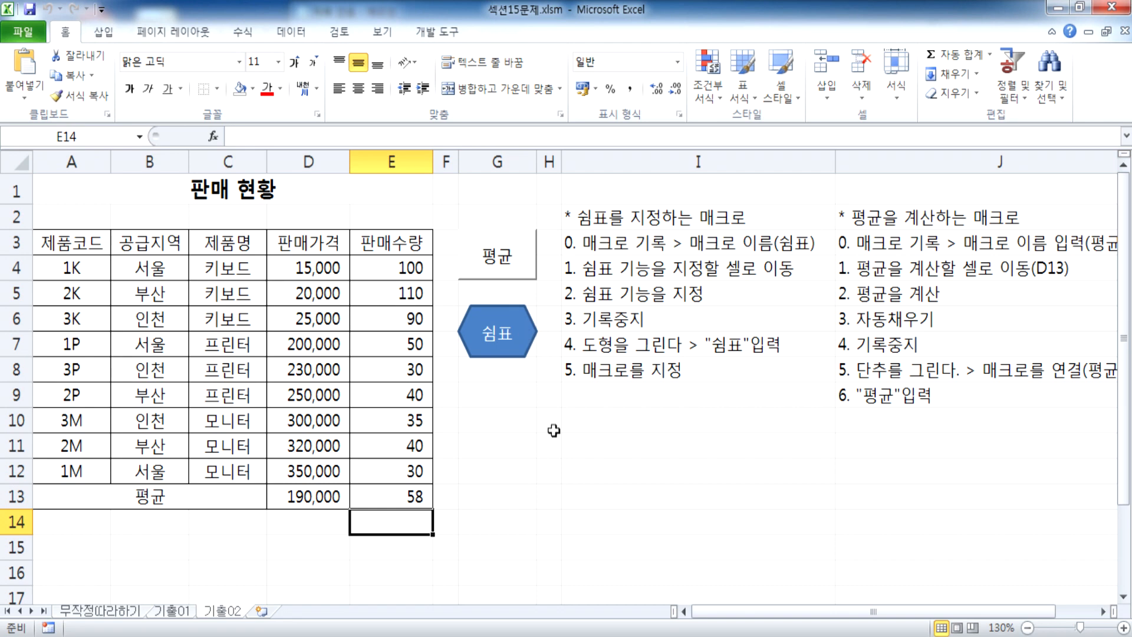
Step: Set the number format of the averages in D13:E13 back to 일반 (General)
scroll(450, 373, "down", 3)
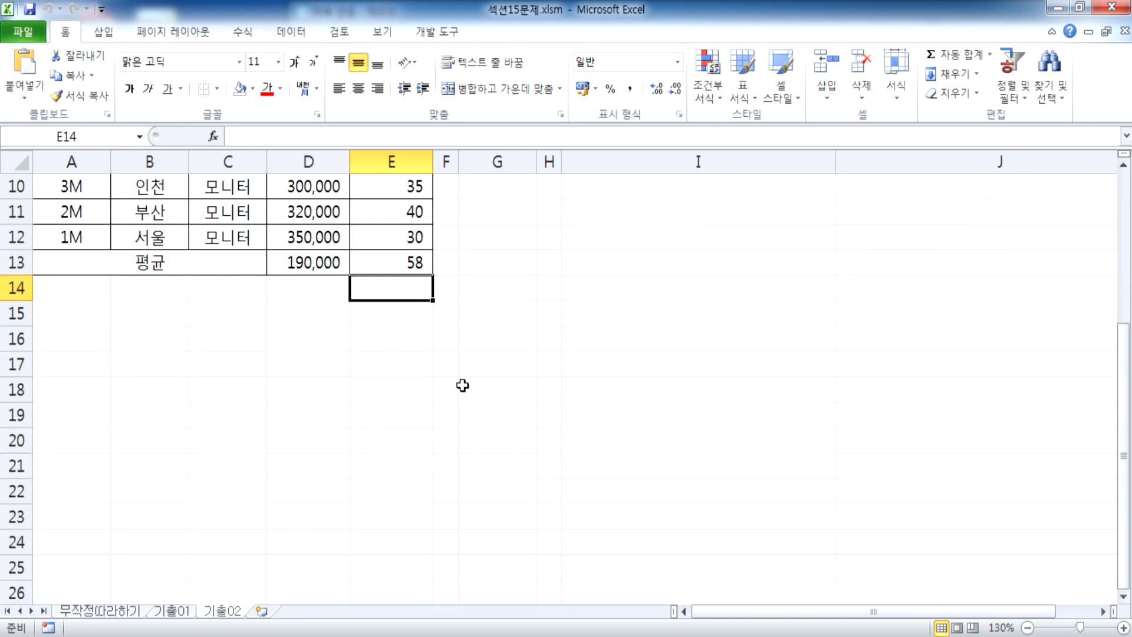
left_click_drag(303, 259, 432, 256)
left_click(677, 61)
left_click(642, 86)
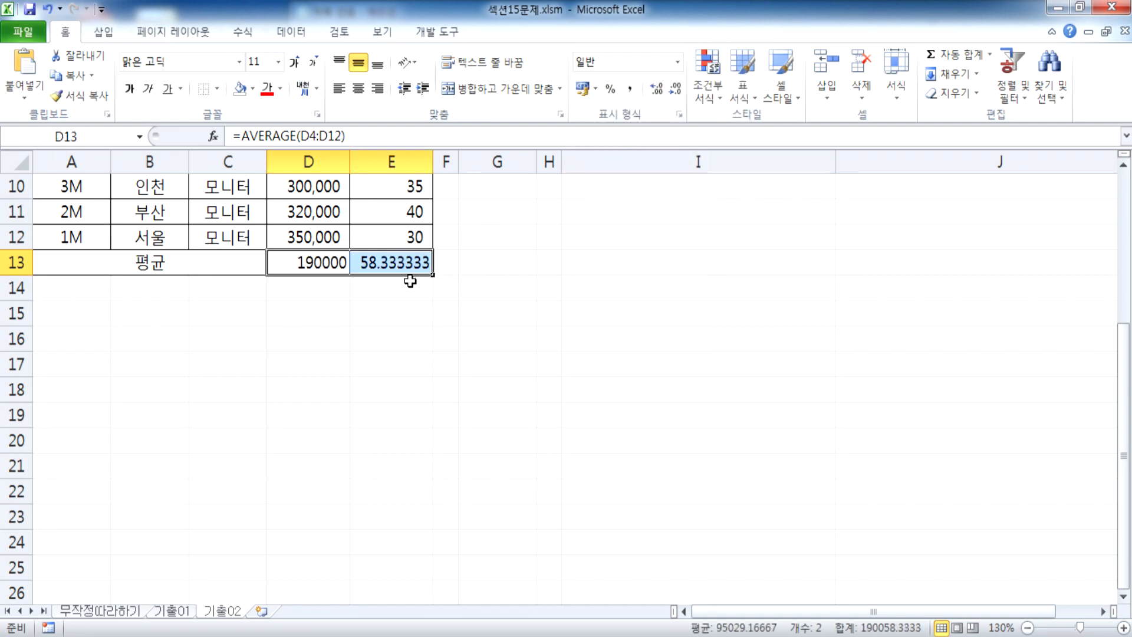
left_click(608, 341)
Step: Check the sales prices in D4:D12 and the averages in D13 and E13, and rerun the 평균 macro from its button
scroll(589, 330, "up", 2)
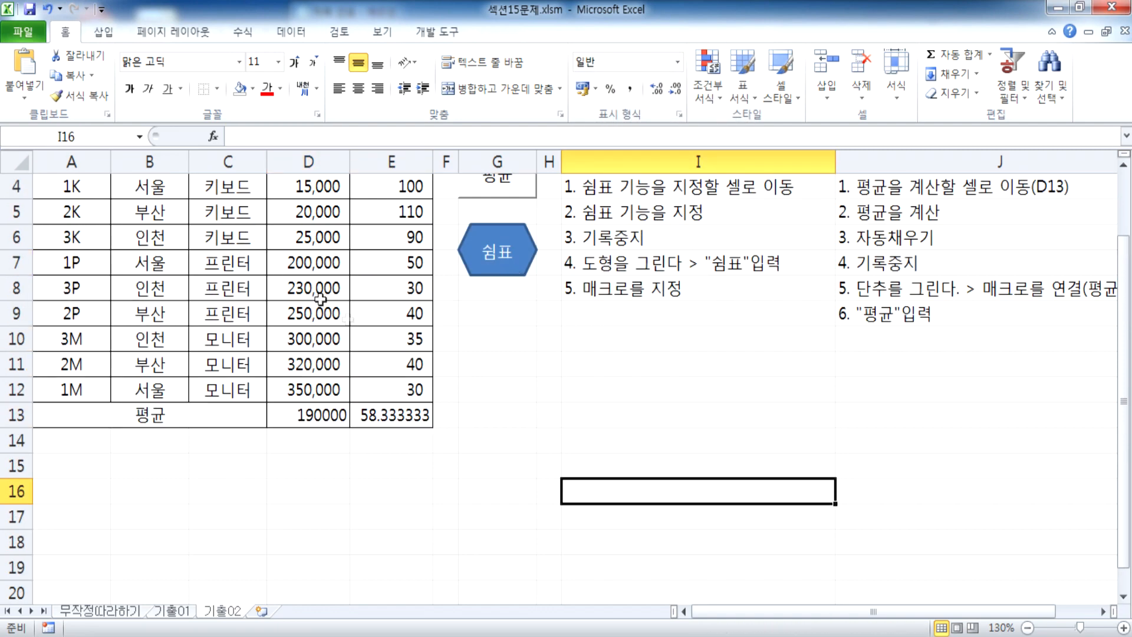
left_click(314, 196)
left_click_drag(314, 207, 313, 388)
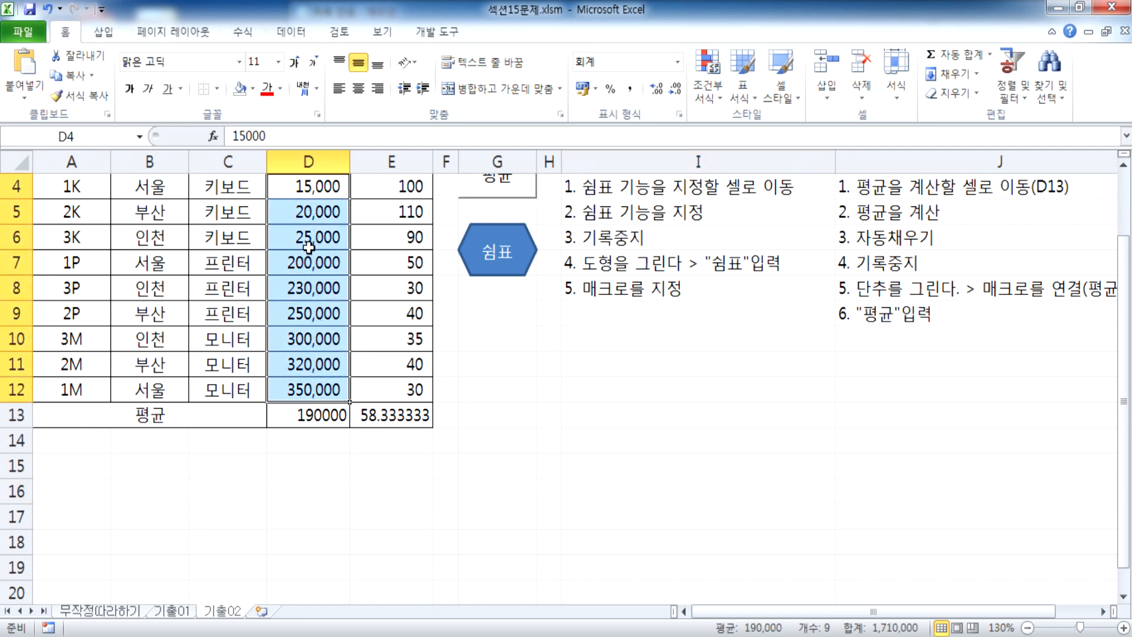
left_click(315, 414)
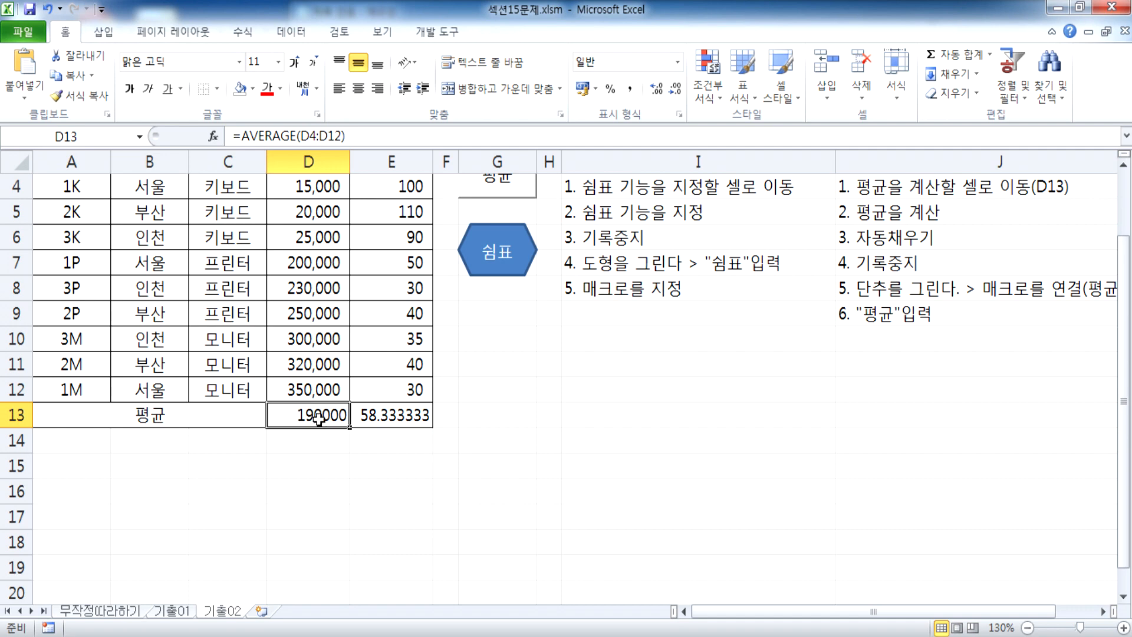
left_click(389, 416)
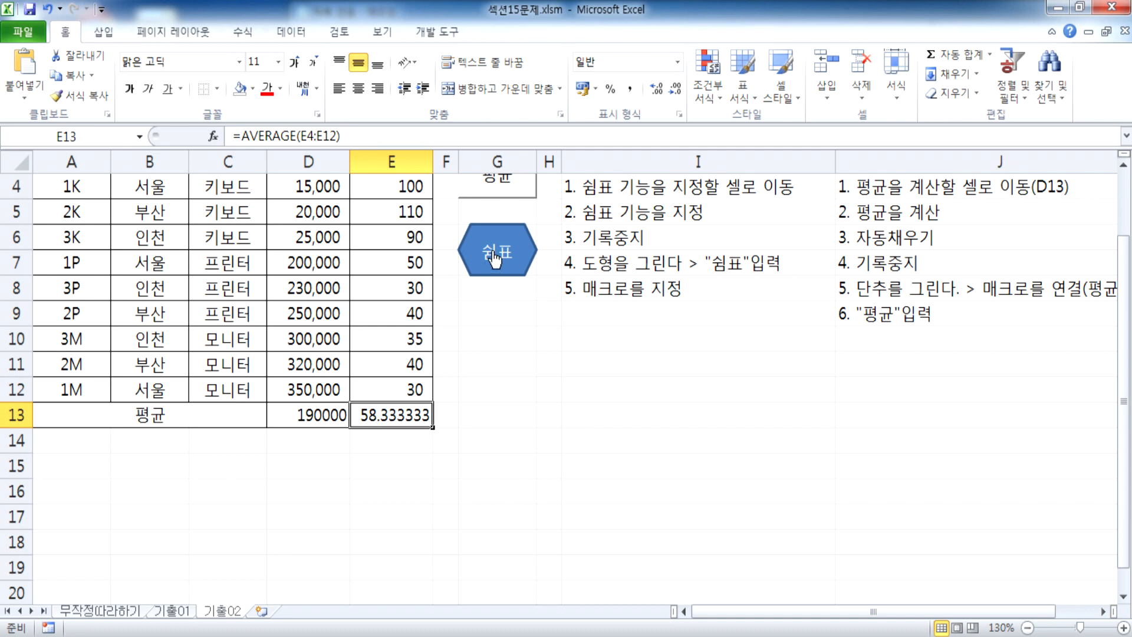
left_click(510, 194)
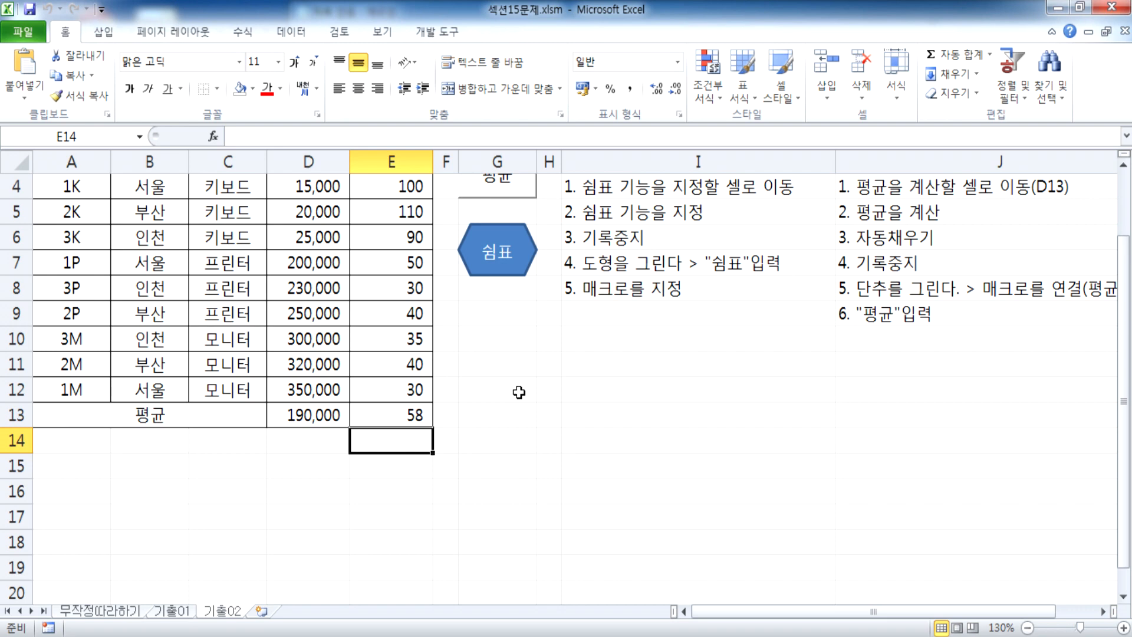
scroll(515, 392, "up", 1)
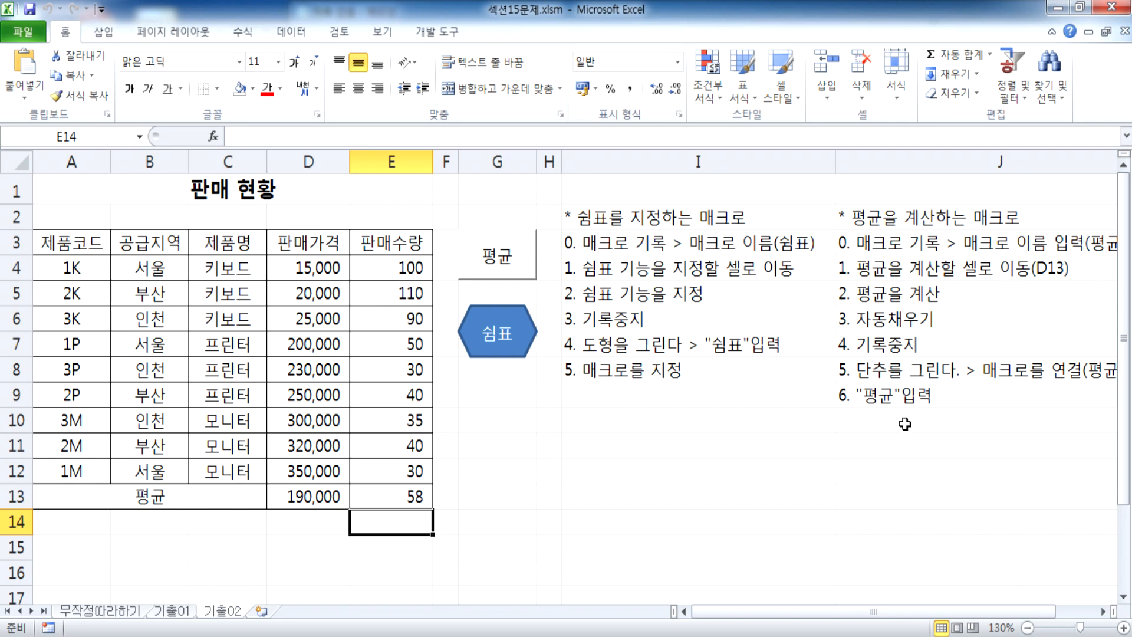
Step: Try to record a new macro named 쉼표 in place of the existing one
left_click(505, 469)
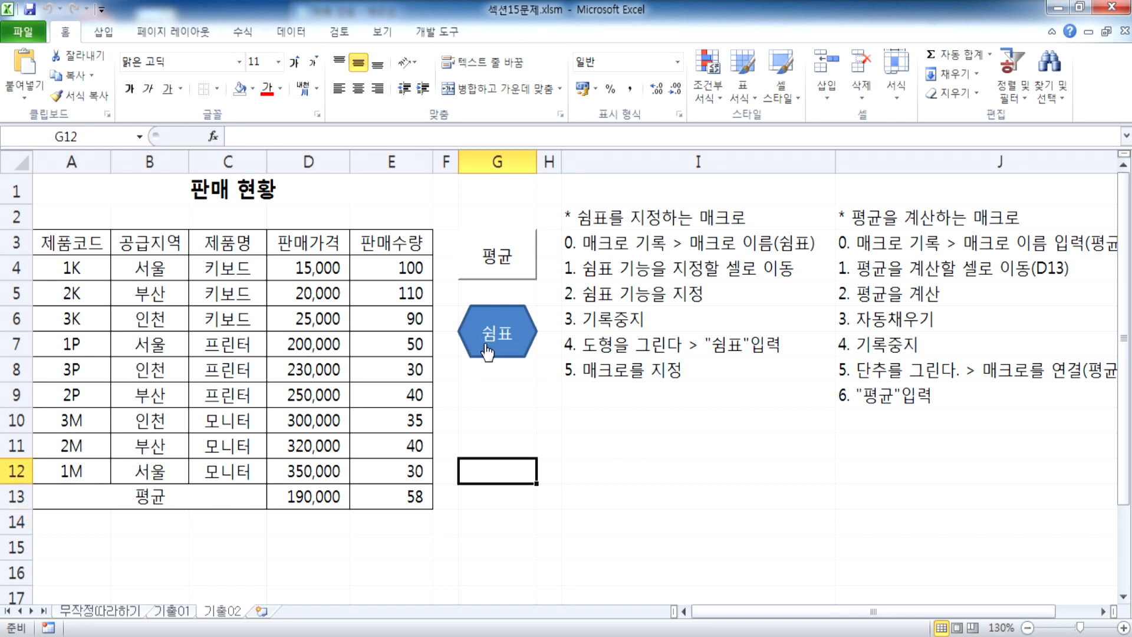
left_click(439, 33)
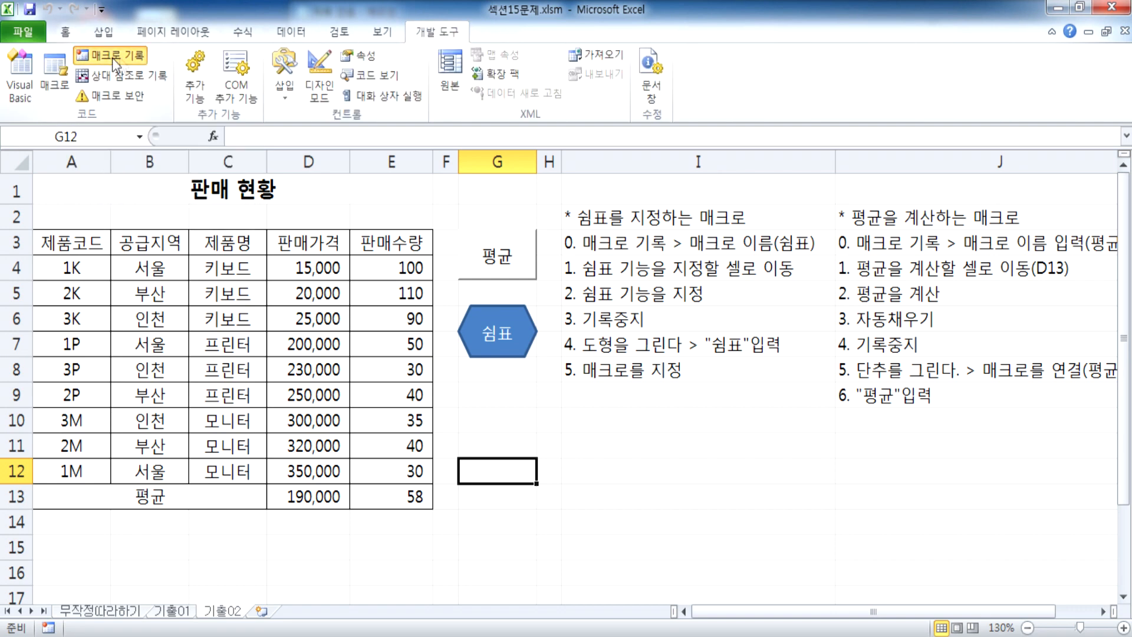
left_click(112, 58)
type("쉼")
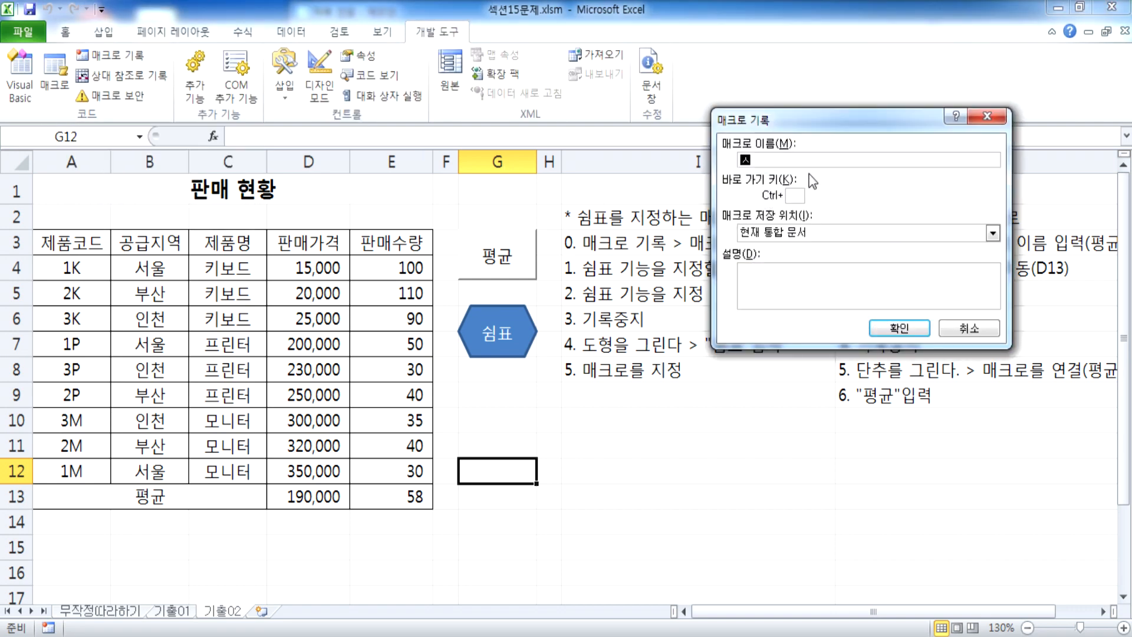
type("수미ㅍ쉼표")
left_click(908, 330)
left_click_drag(604, 305, 737, 254)
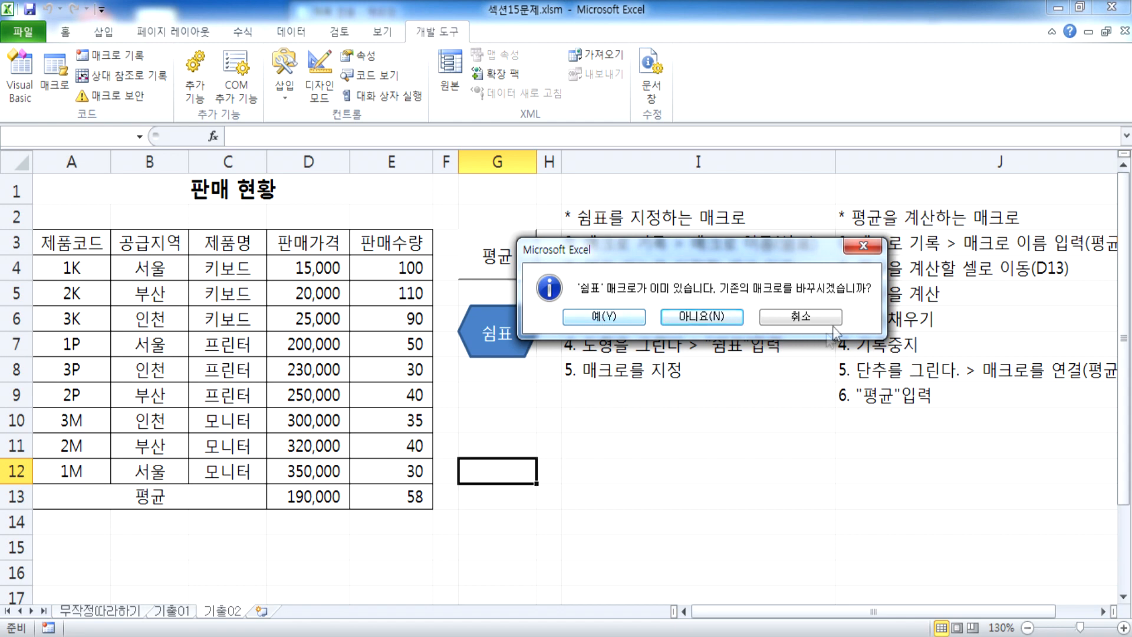
left_click(604, 317)
Step: Reassign the existing 쉼표 macro to the hexagon through its macro assignment settings
right_click(523, 324)
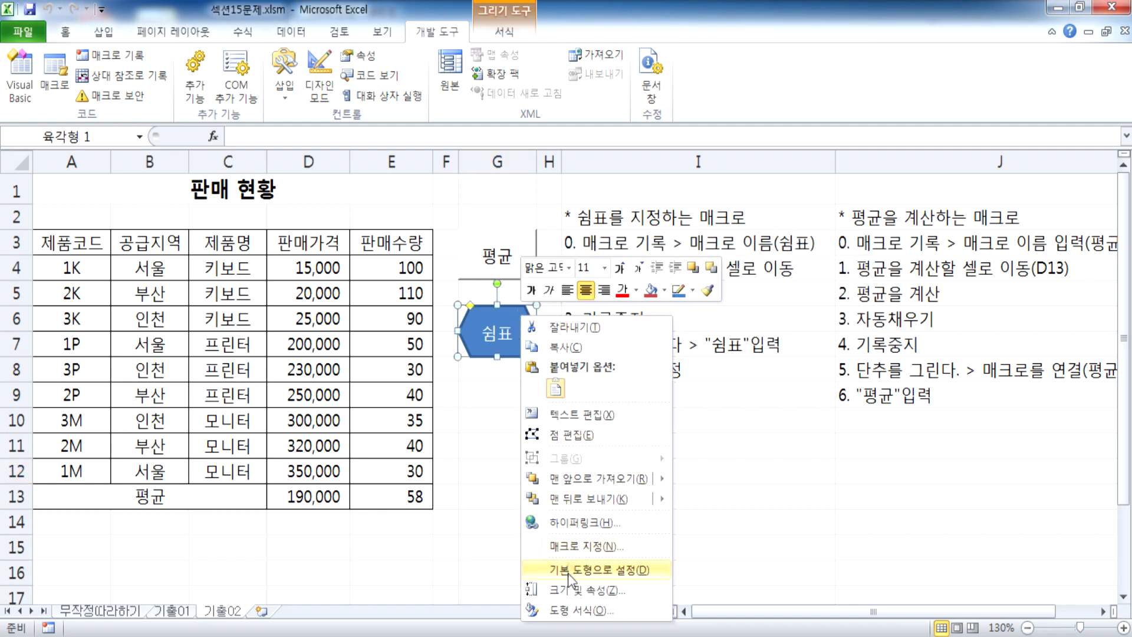
left_click(567, 546)
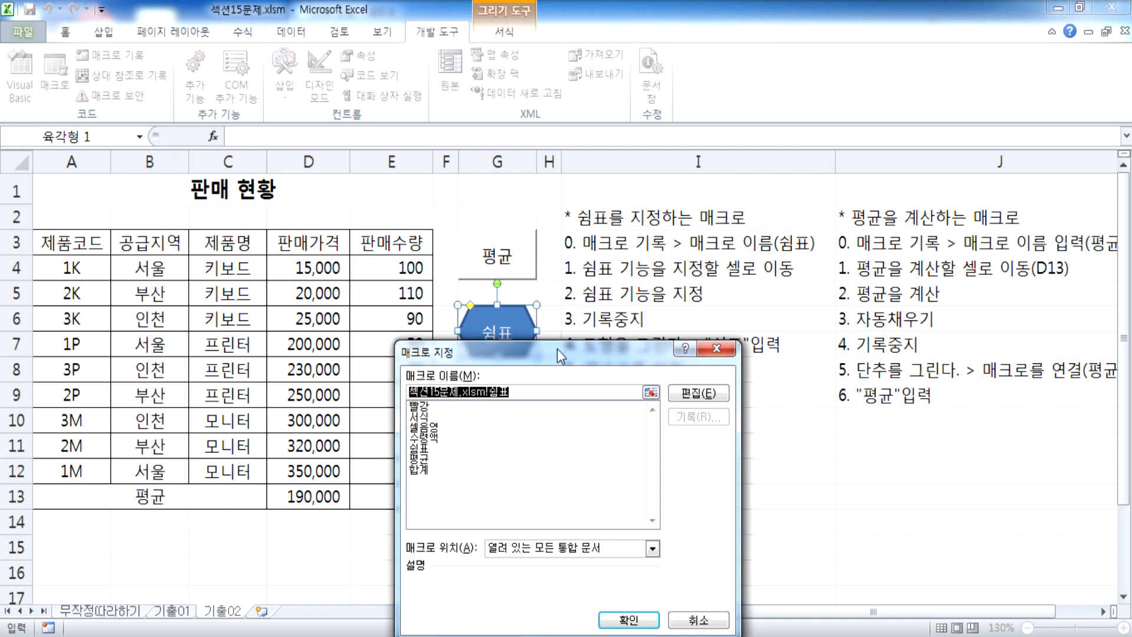
left_click_drag(548, 351, 786, 91)
left_click(638, 179)
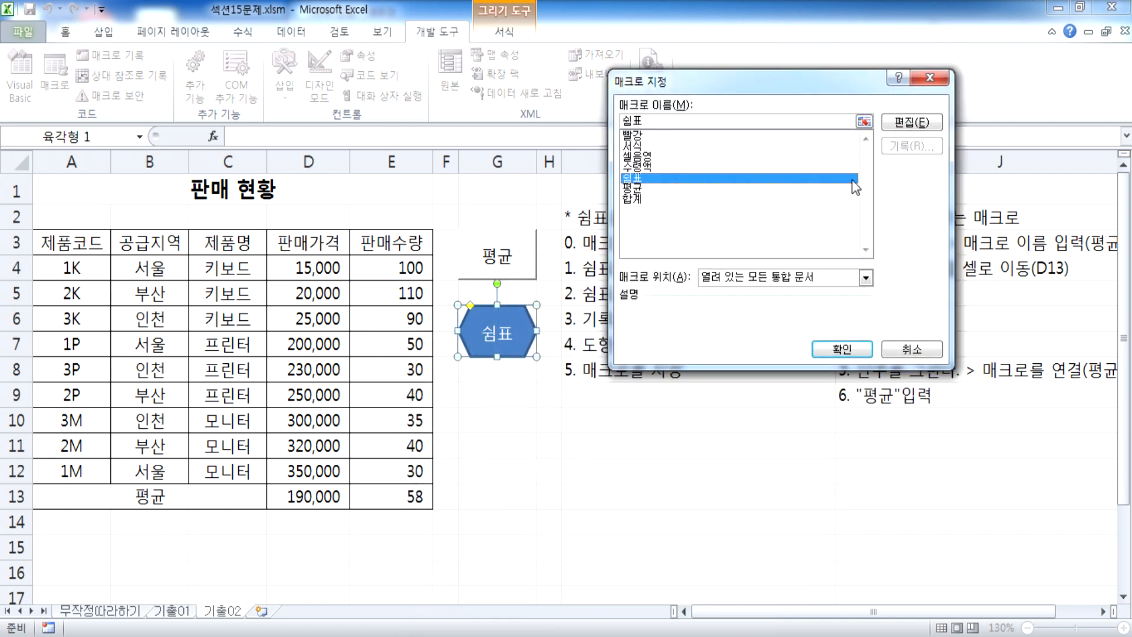
left_click(662, 122)
type("1")
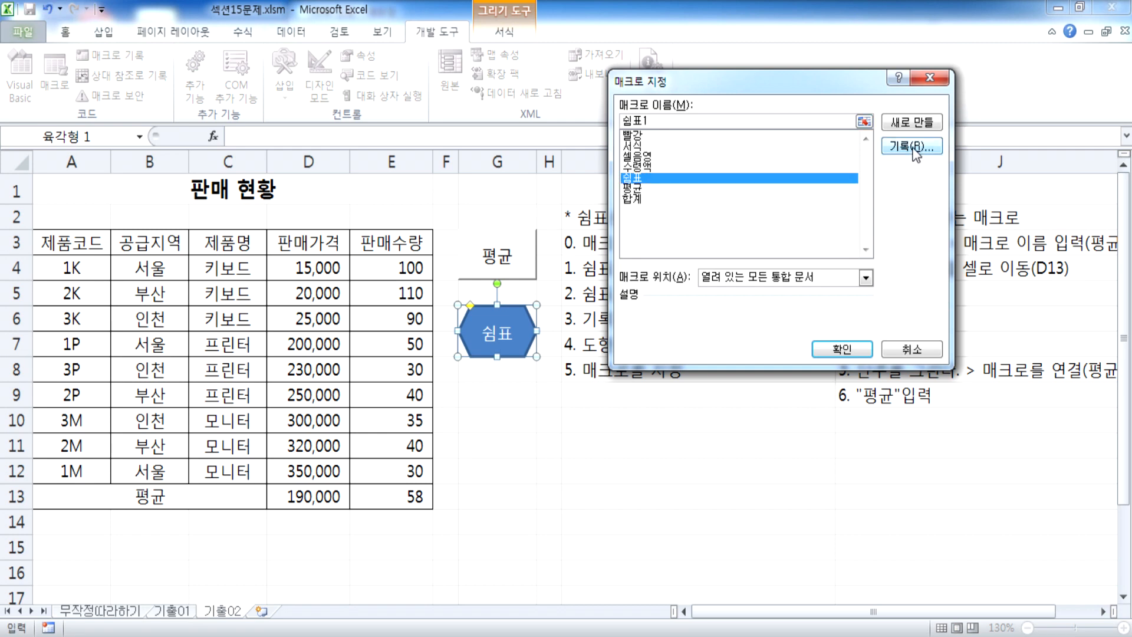
key("BackSpace")
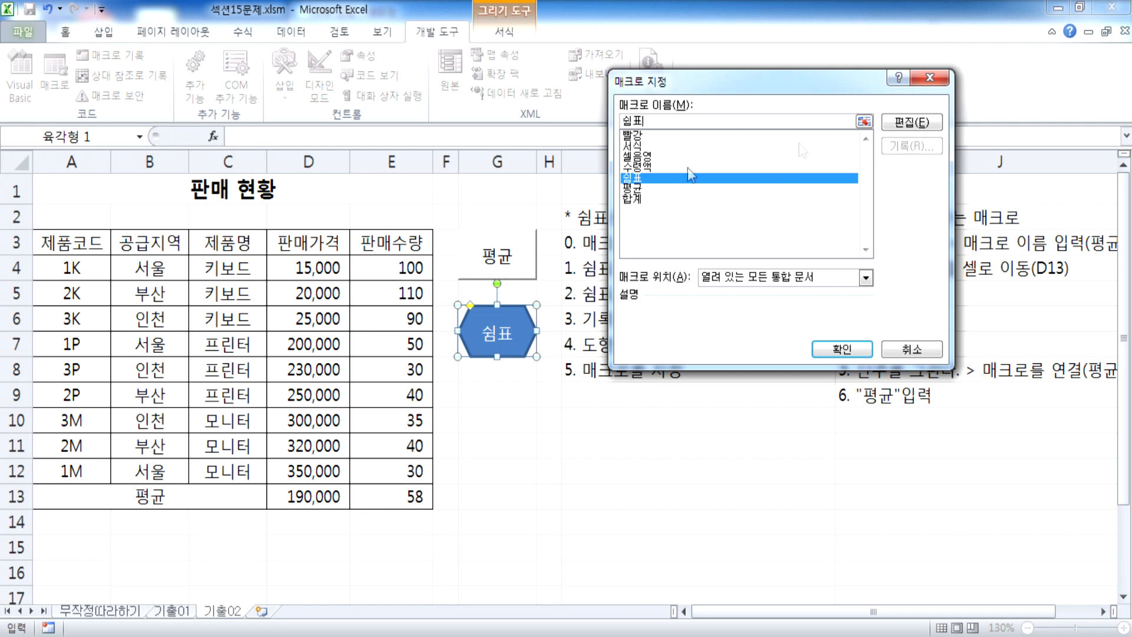
key("Return")
Step: Open the workbook's macro list to review the recorded macros, and deselect the hexagon
left_click(64, 84)
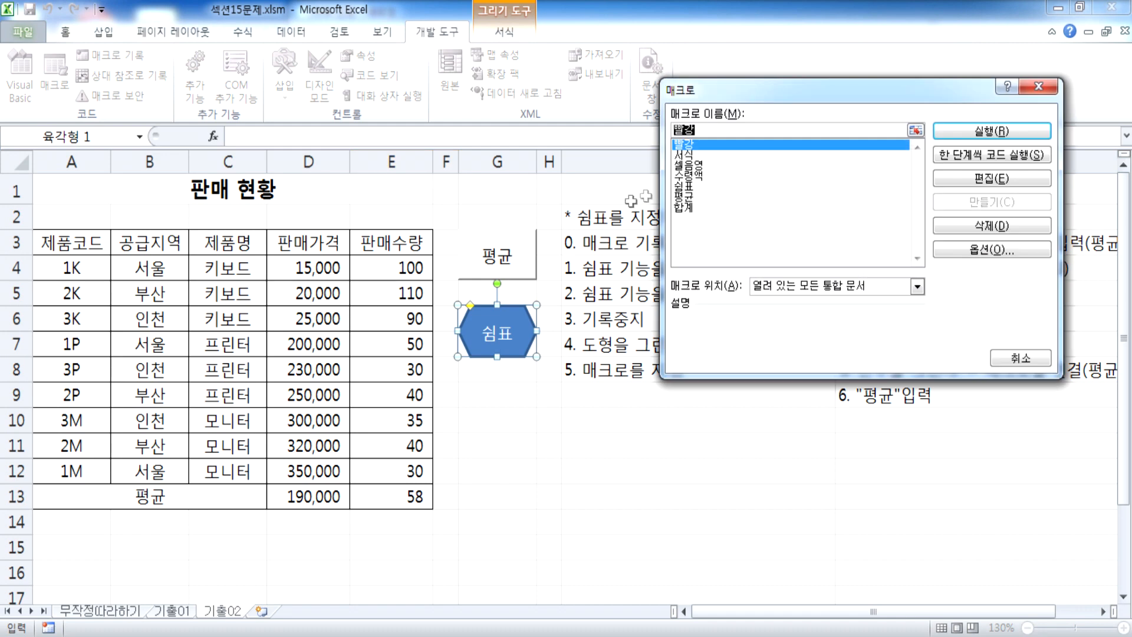
left_click(1013, 133)
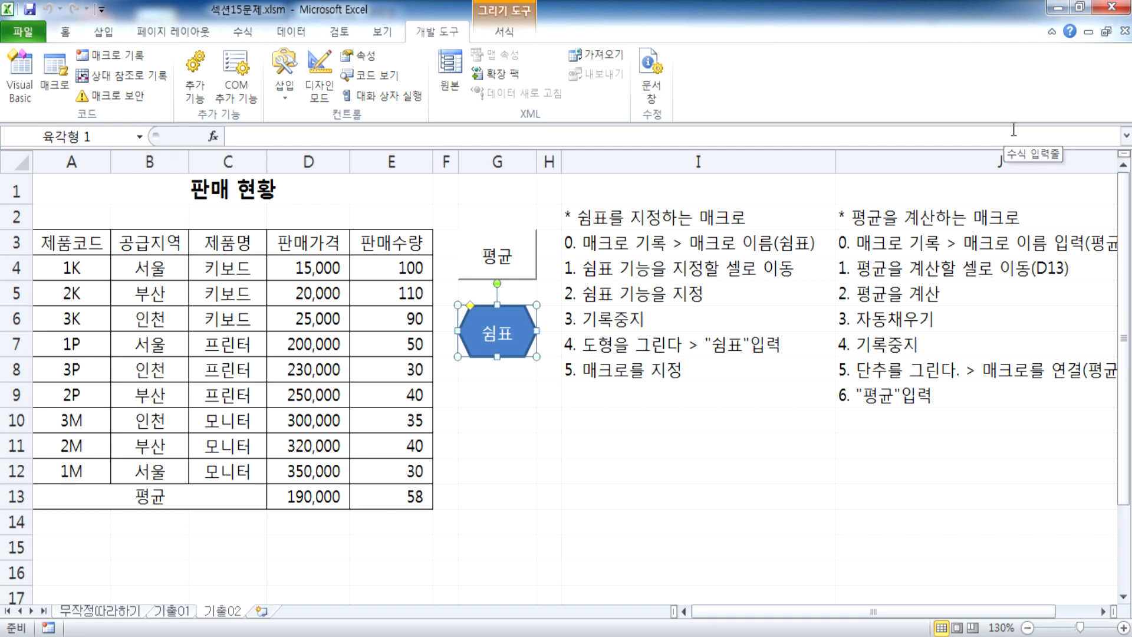
left_click(606, 423)
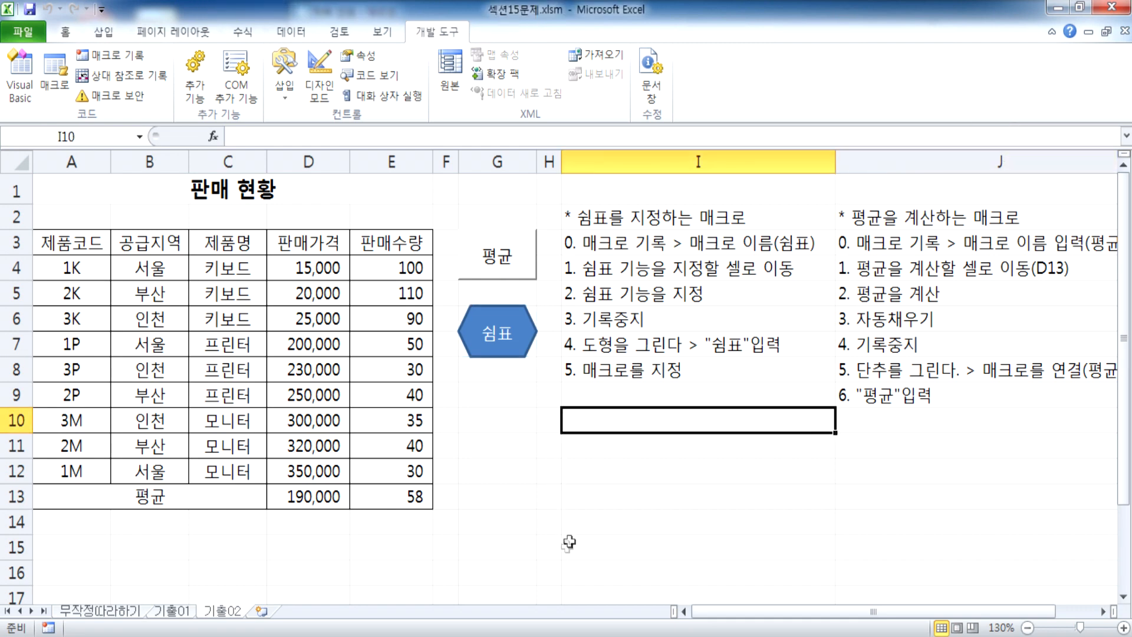
Step: Switch to the Notepad notes and add the line "* 단추 : 매크로를 지정" at the end
left_click(534, 636)
scroll(556, 388, "down", 10)
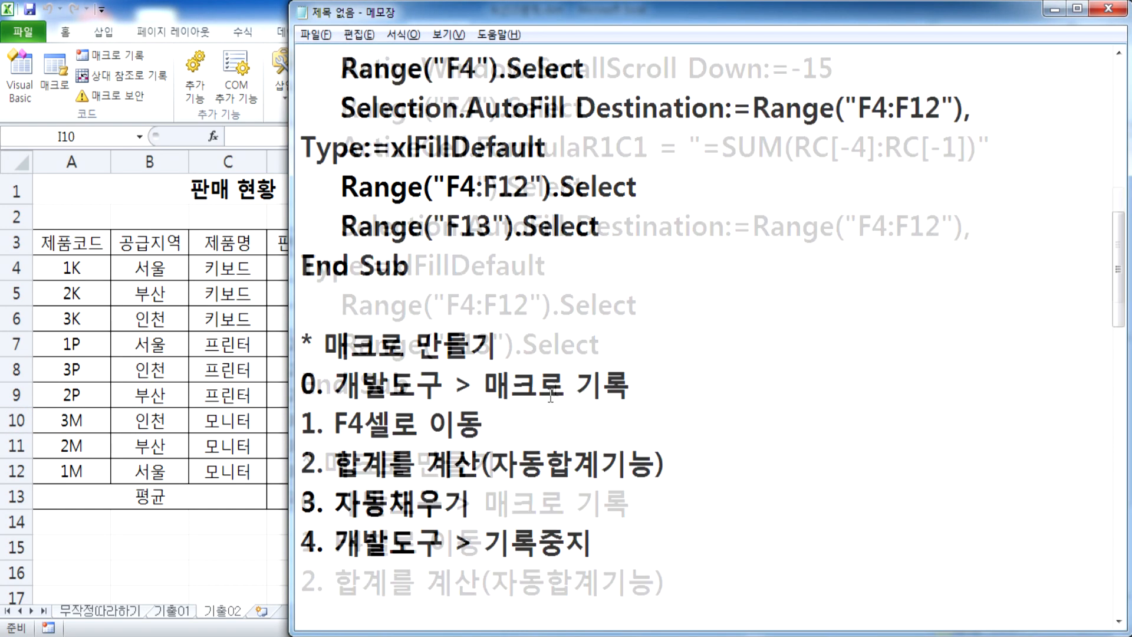
scroll(450, 354, "down", 3)
scroll(342, 201, "up", 1)
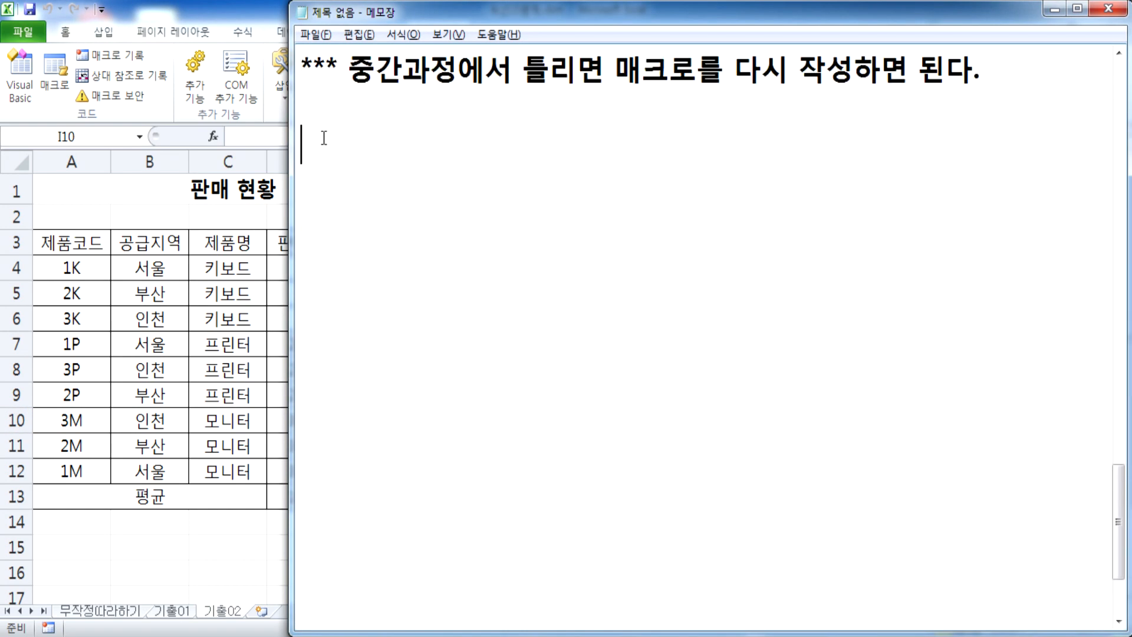
type("* 단추")
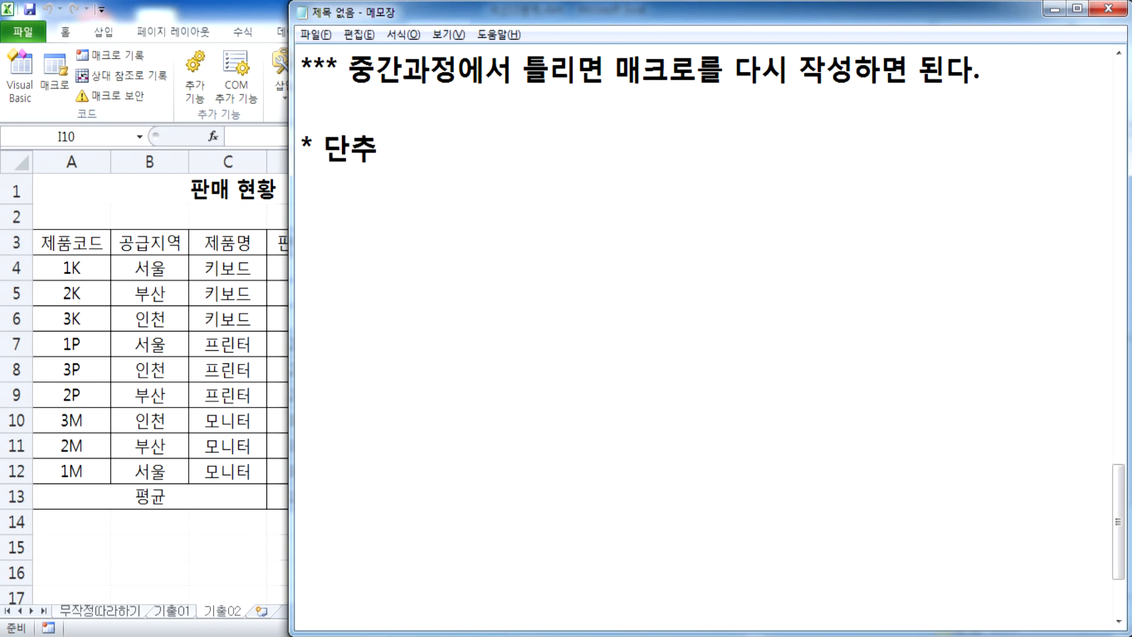
type(" : 매")
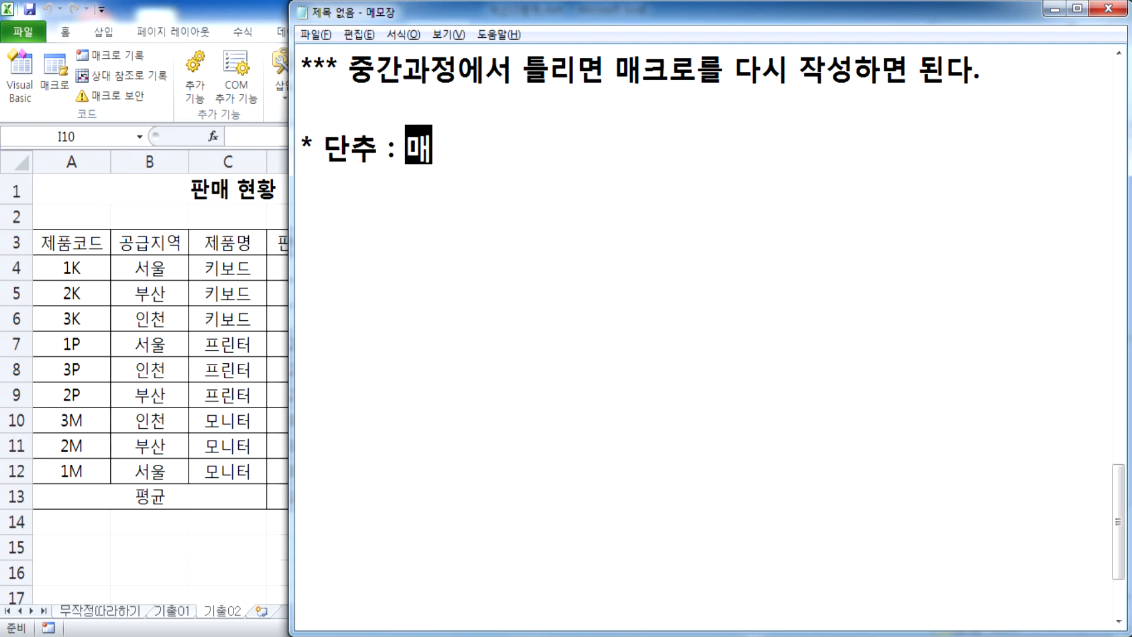
type("크로를 지정")
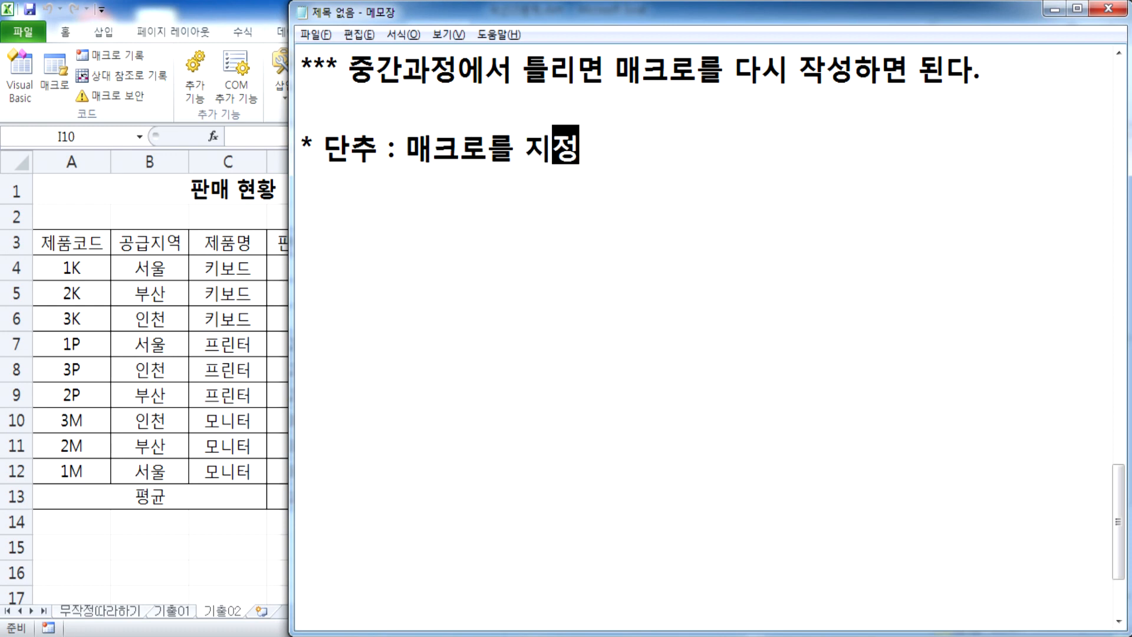
key("Return")
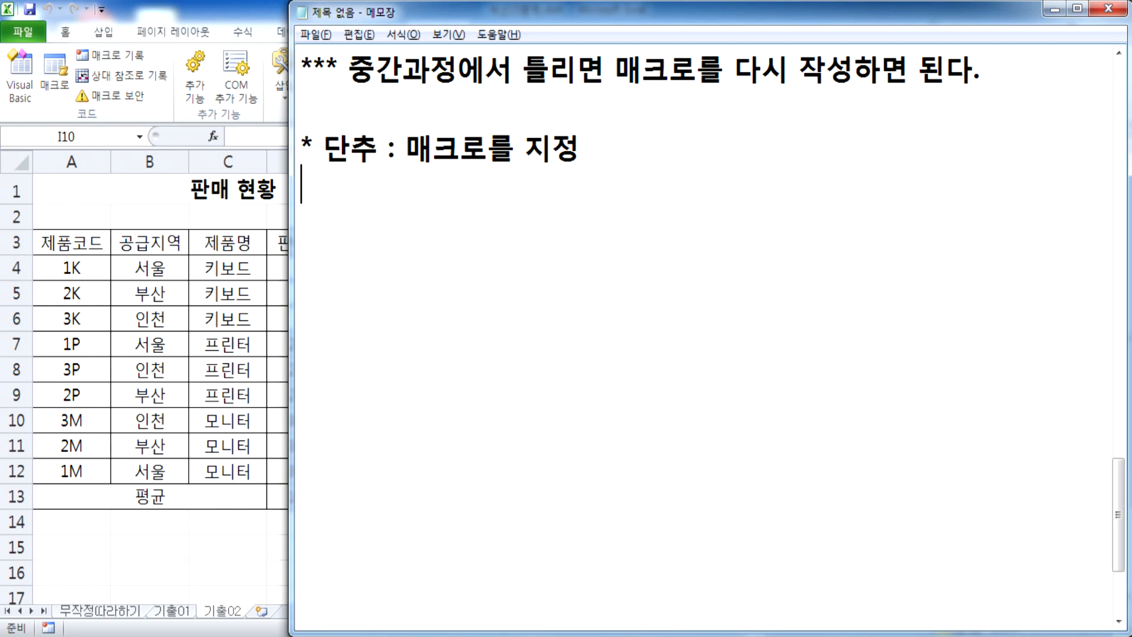
Step: Switch back to Excel and try to draw a form-control button below the hexagon without assigning a macro
key("alt+Tab")
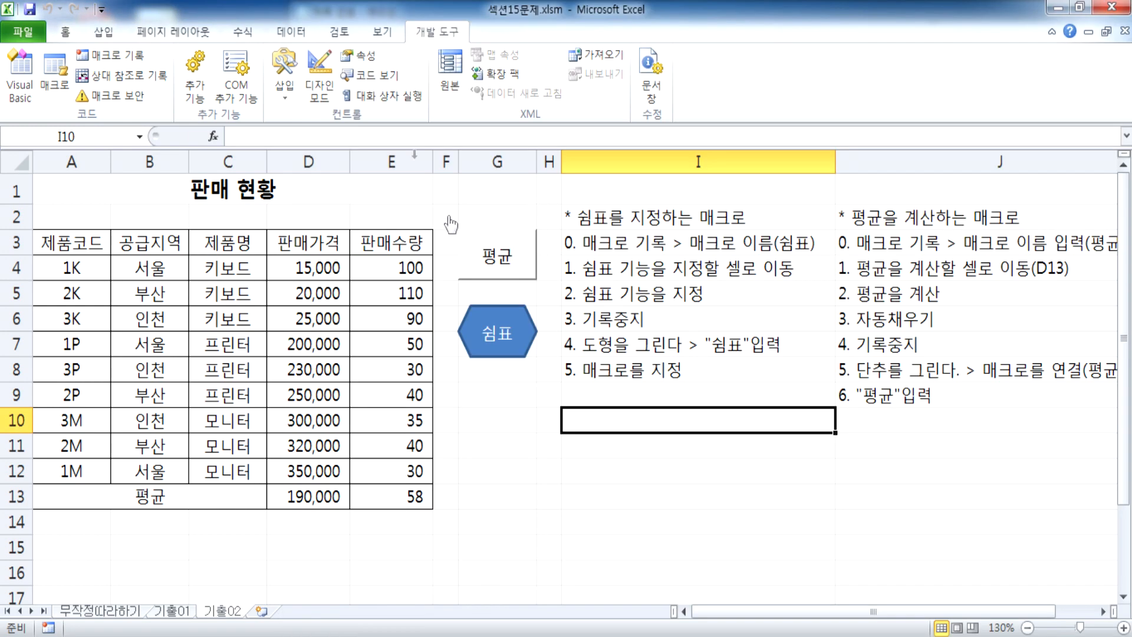
left_click(284, 88)
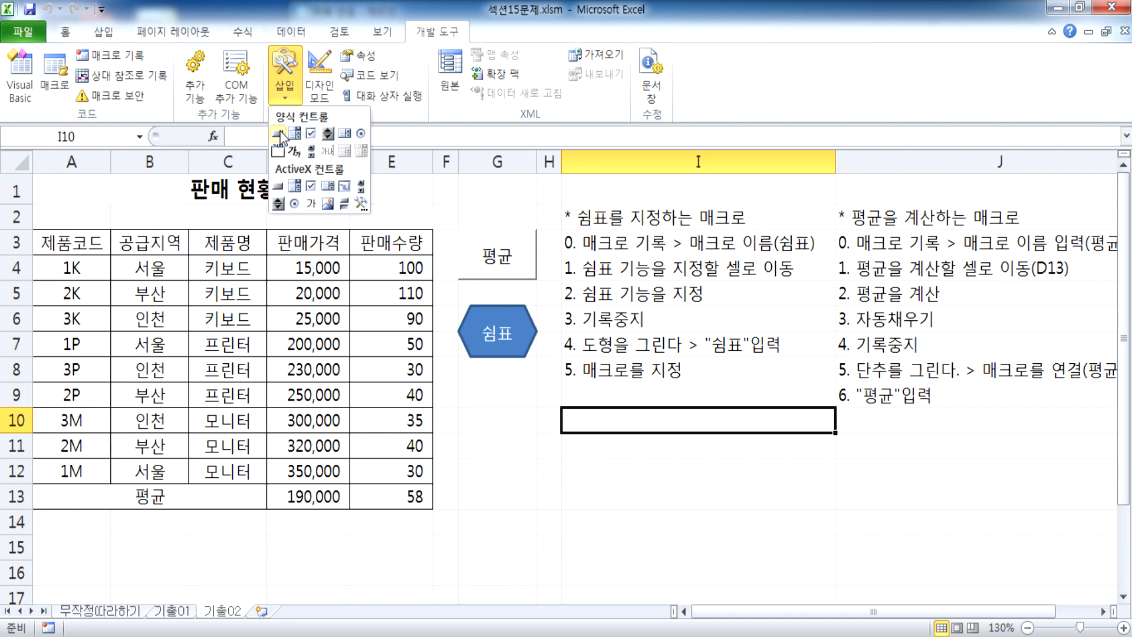
left_click(278, 131)
scroll(575, 343, "down", 2)
left_click_drag(478, 283, 548, 338)
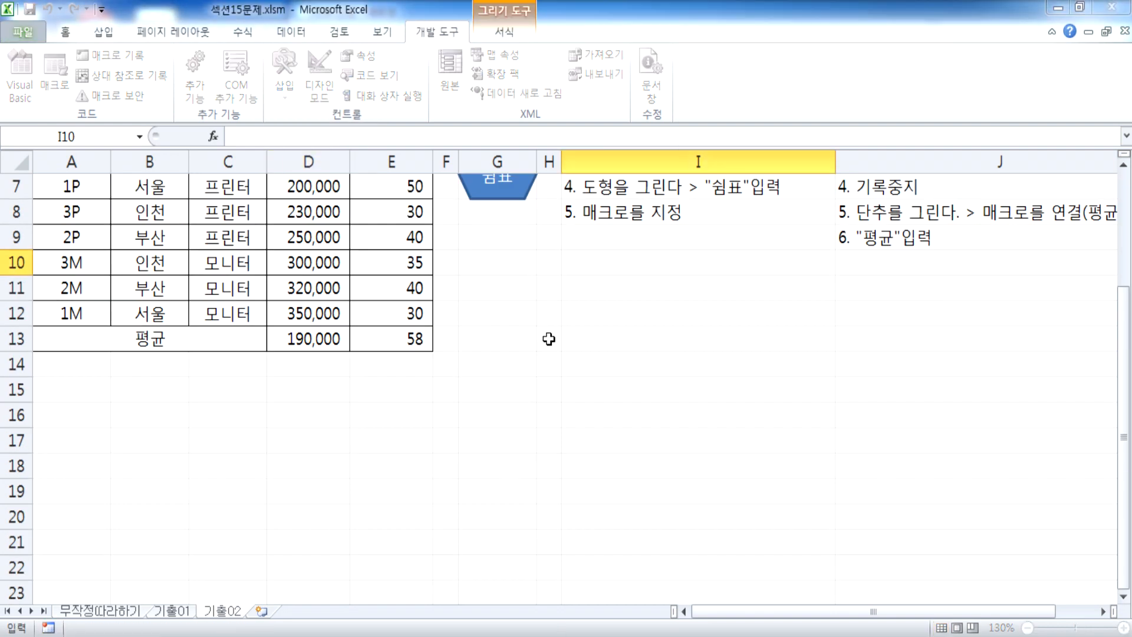
key("Escape")
key("Delete")
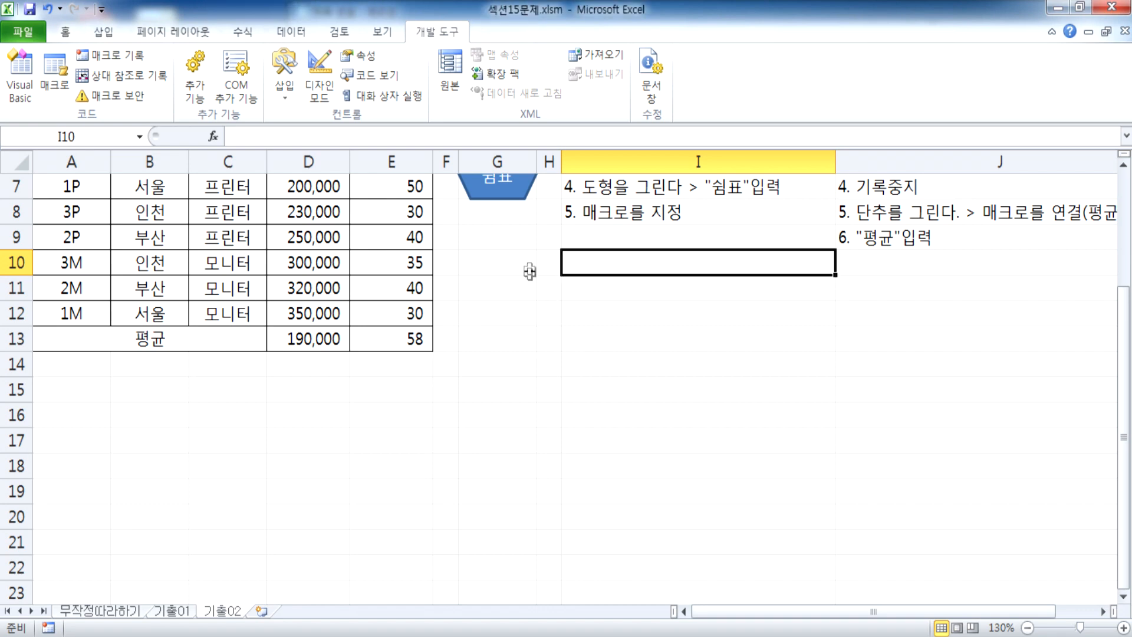
left_click(512, 296)
Step: Switch to the Notepad notes and start a new line with "* 도형 :" below the button note
key("alt+Tab")
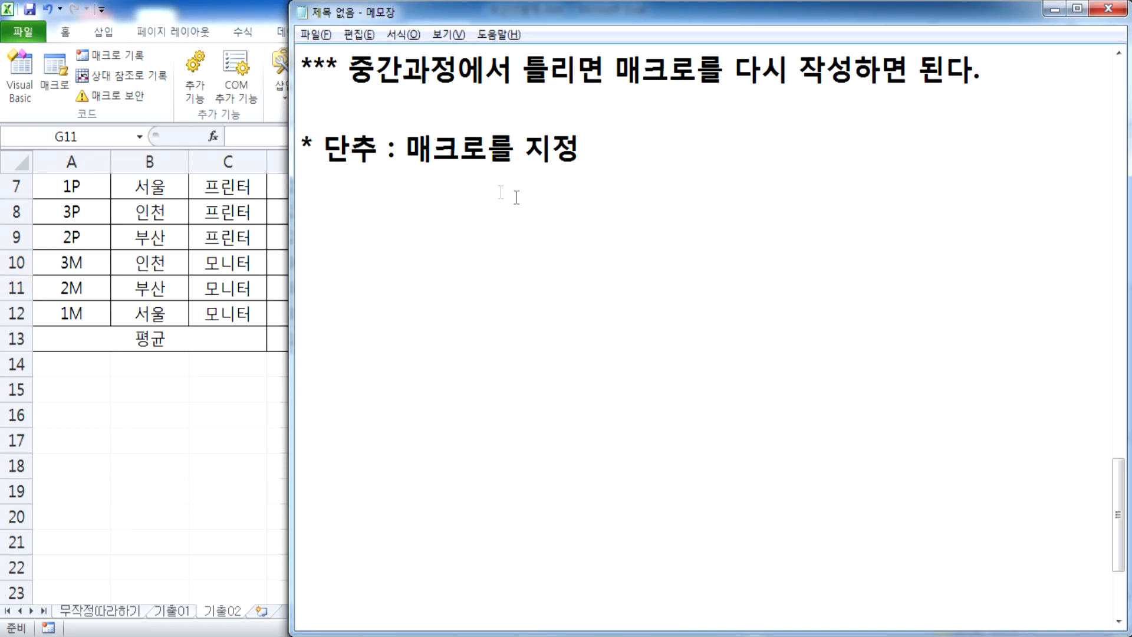
type("* 도형 ")
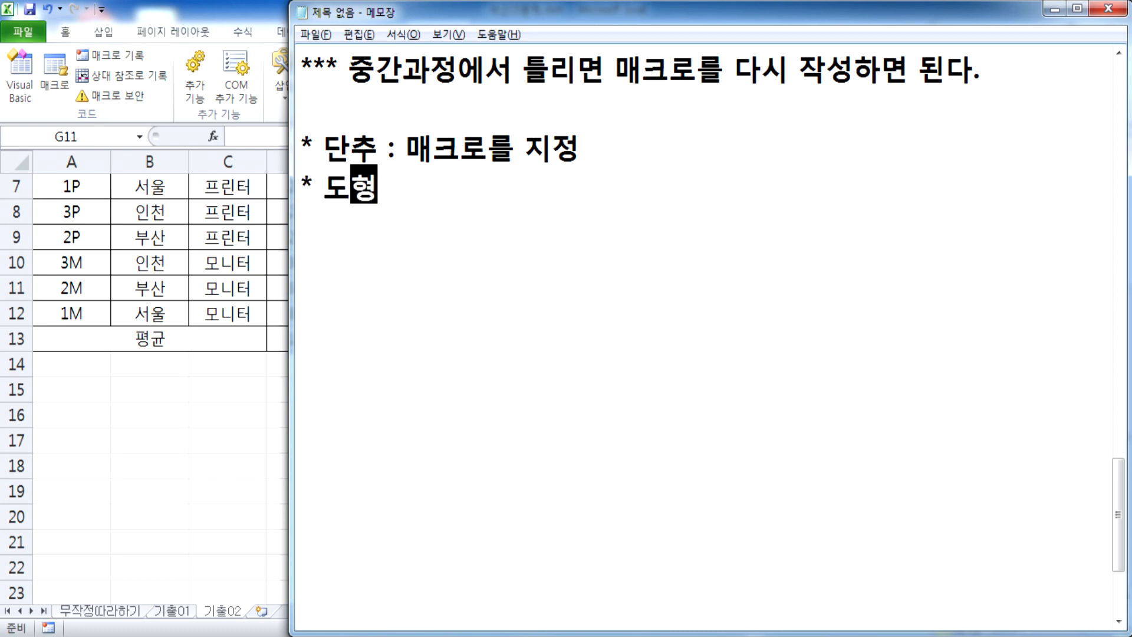
type(":")
Step: Switch back to Excel, draw a rectangle with snipped top corners about 2.04 × 3.93 cm, and place it just below the hexagon
key("alt+Tab")
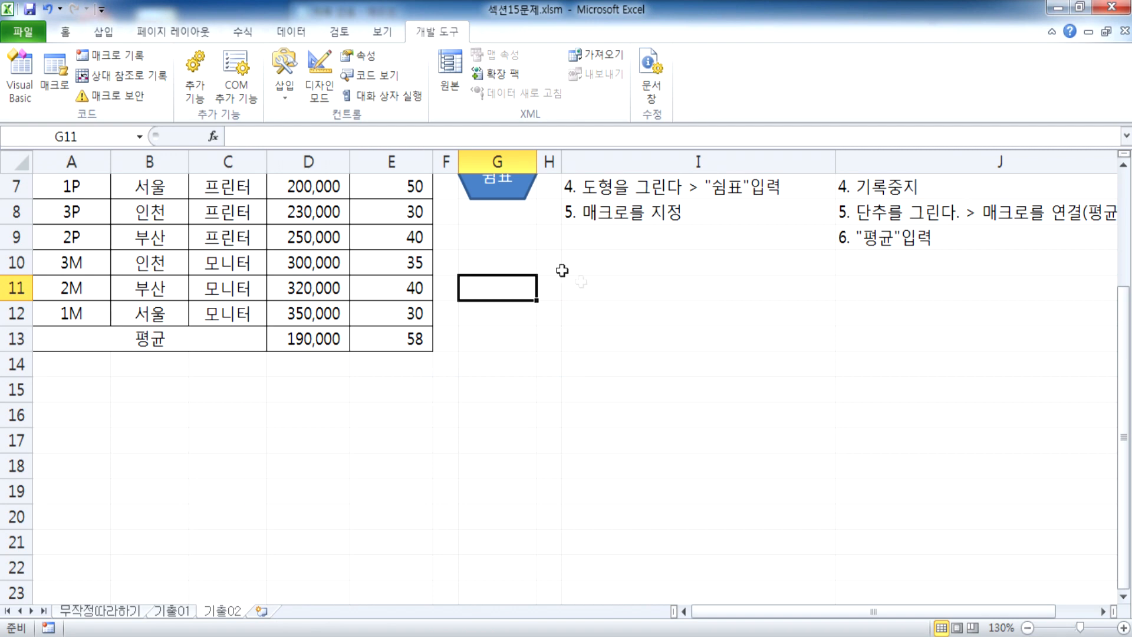
left_click(104, 31)
left_click(174, 65)
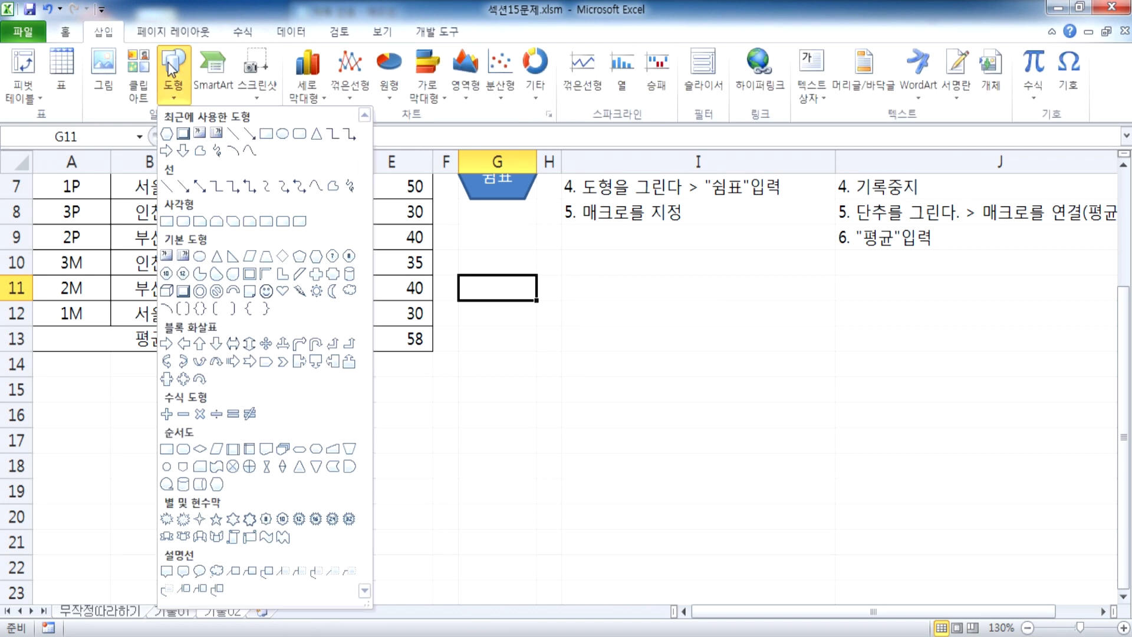
left_click(201, 222)
left_click_drag(495, 263, 656, 352)
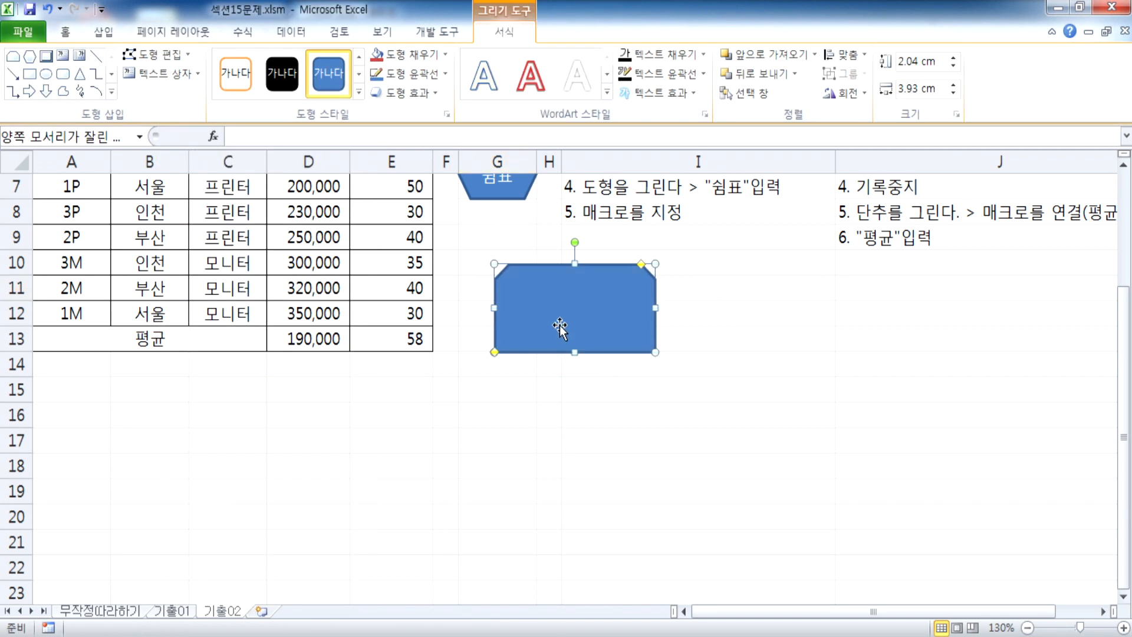
left_click_drag(556, 304, 521, 285)
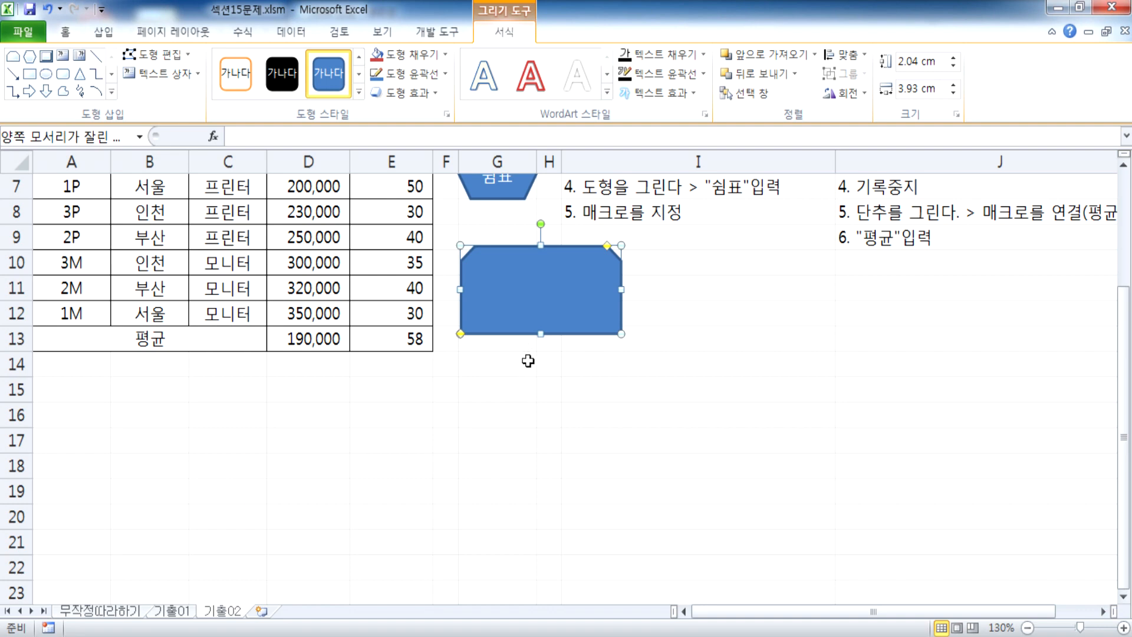
Step: Examine which link and macro options the new shape offers, and view the buttons on the 무작정따라하기 sheet before returning to 기출02
right_click(517, 278)
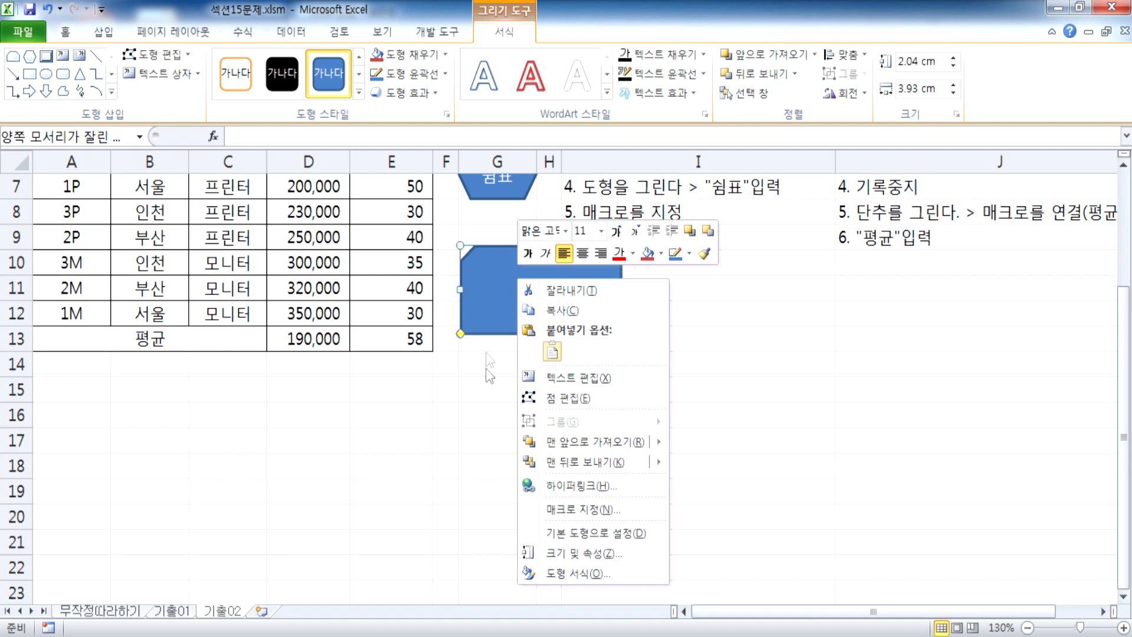
left_click(488, 306)
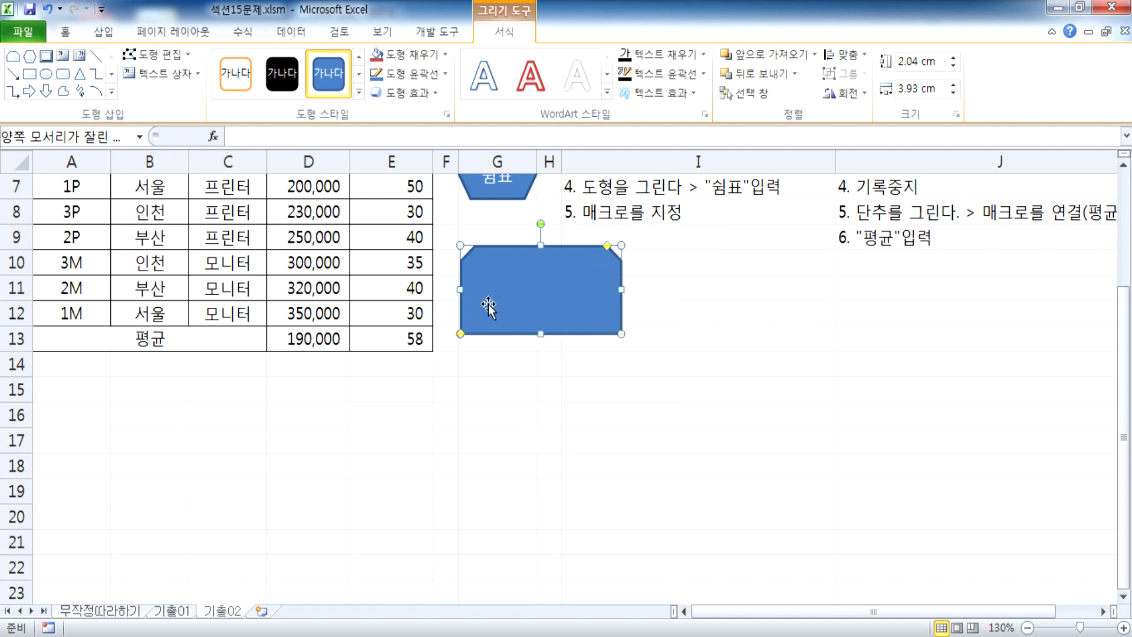
left_click(164, 370)
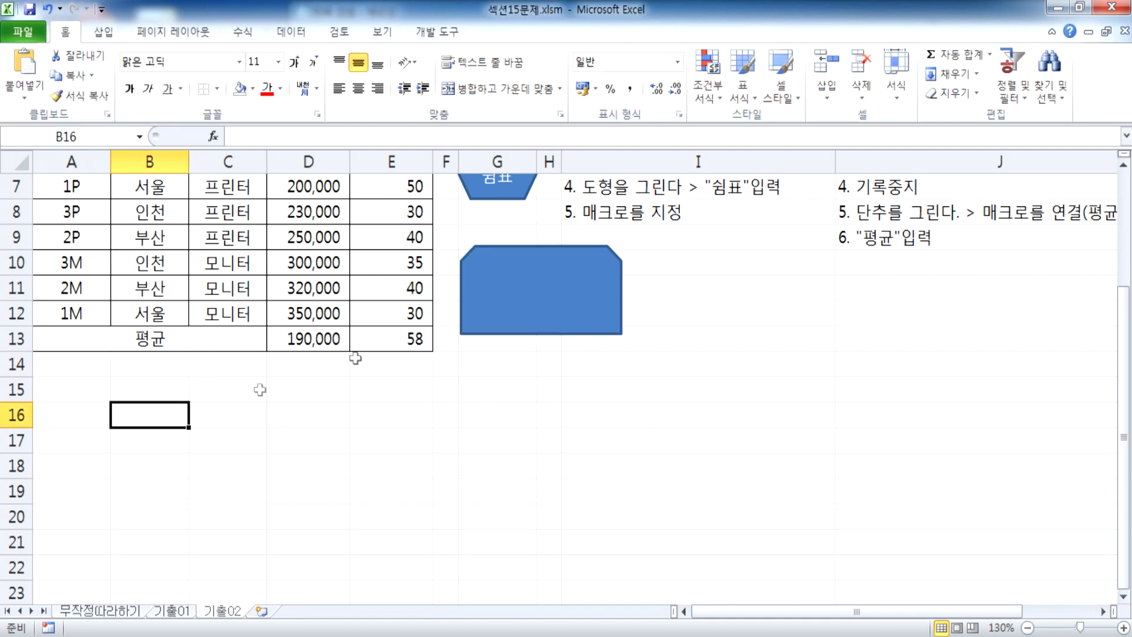
left_click(515, 285)
left_click(157, 402)
left_click(536, 298)
left_click(109, 611)
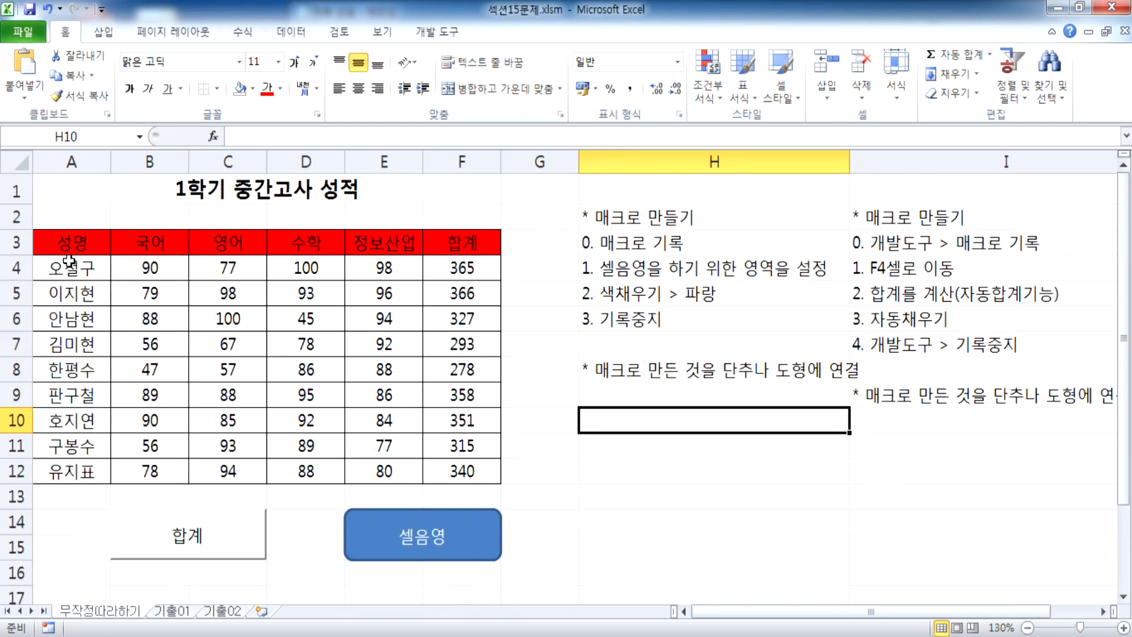
left_click(69, 262)
left_click(73, 201)
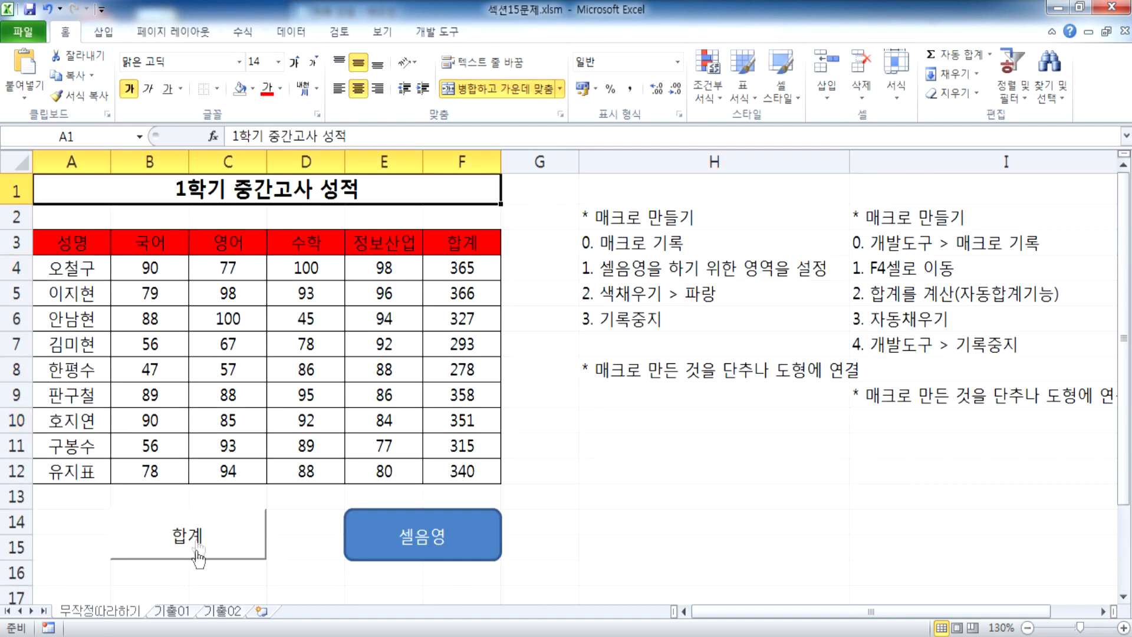
left_click(223, 610)
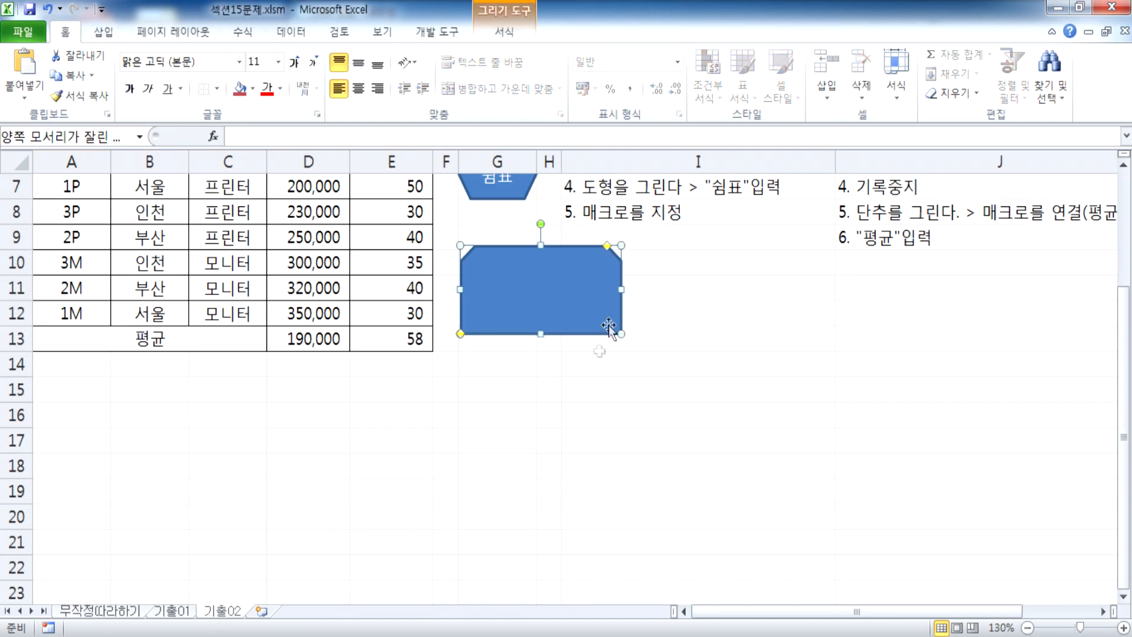
right_click(550, 272)
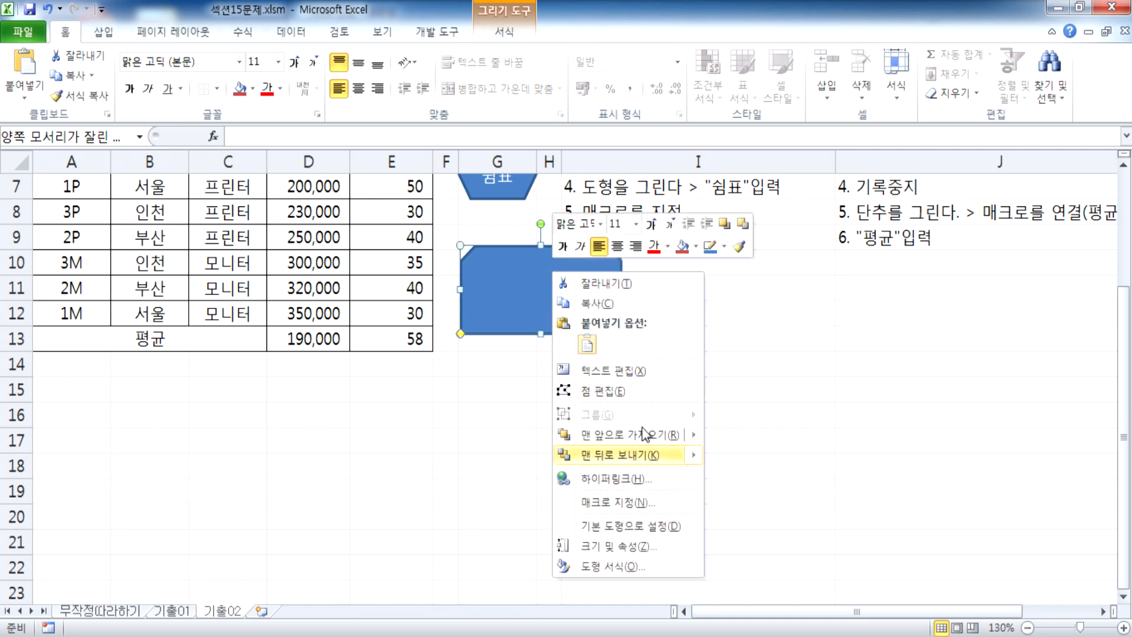
Step: Switch to Notepad, complete the shape line with "매크로를 지정, 하이퍼링크를 연결", and start a new line with "* 셀"
key("alt+Tab")
type("매크로를 지정, 하이퍼기")
key("BackSpace")
key("BackSpace")
type("링크를 여")
type("ㄴ결")
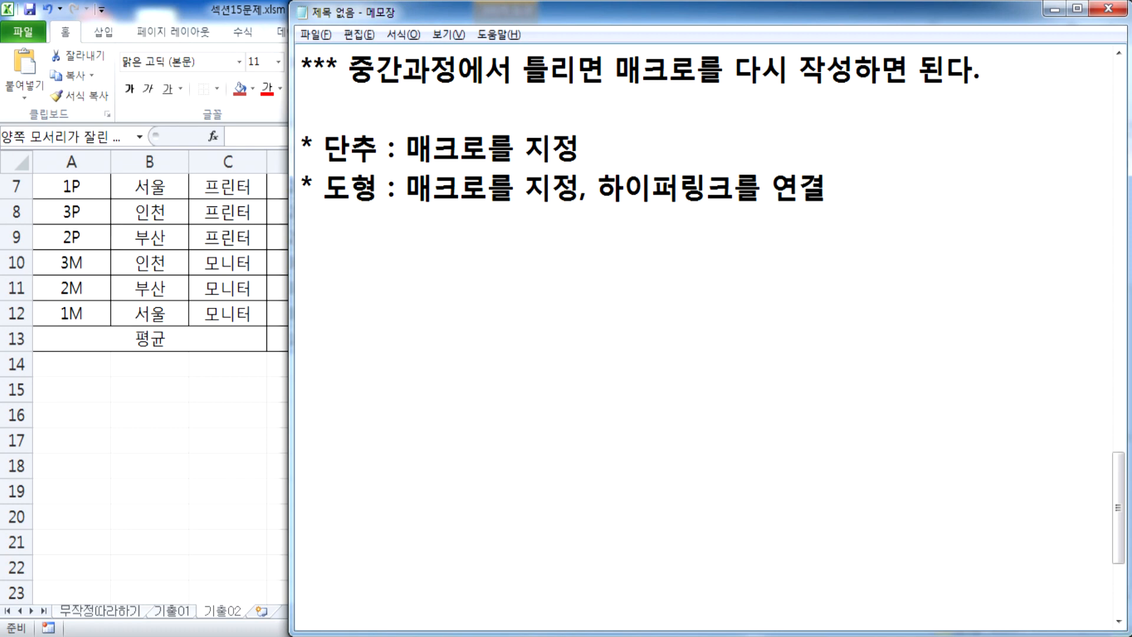
type("* 셀")
Step: Minimize Notepad and enter "네이버 가기" in cell D15 of the 기출02 sheet
left_click(1055, 9)
left_click(704, 286)
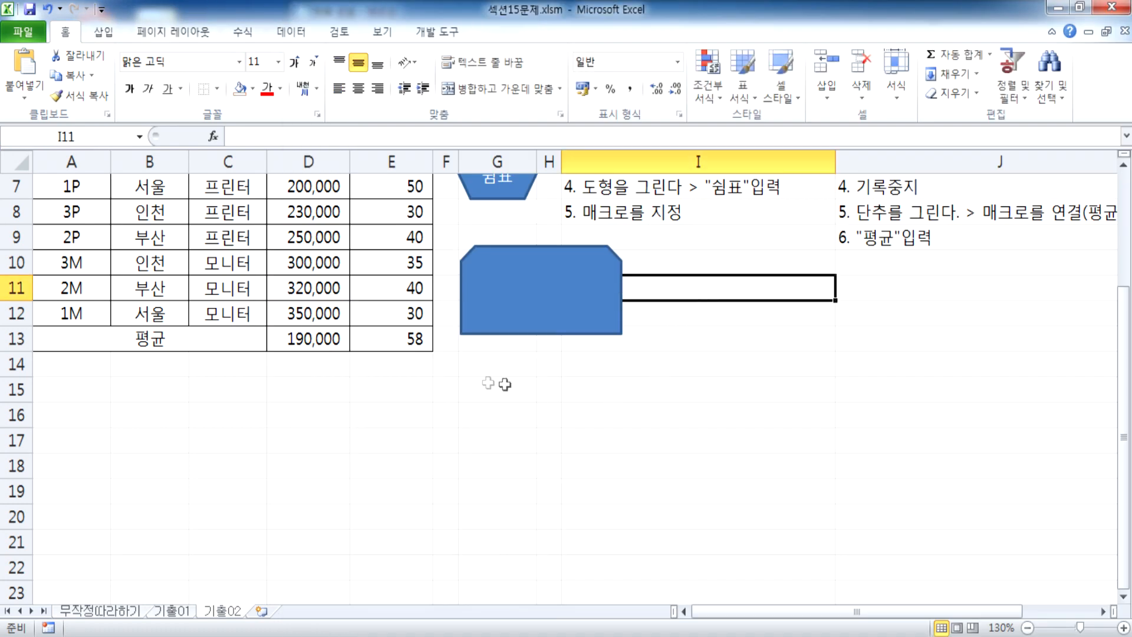
left_click(329, 392)
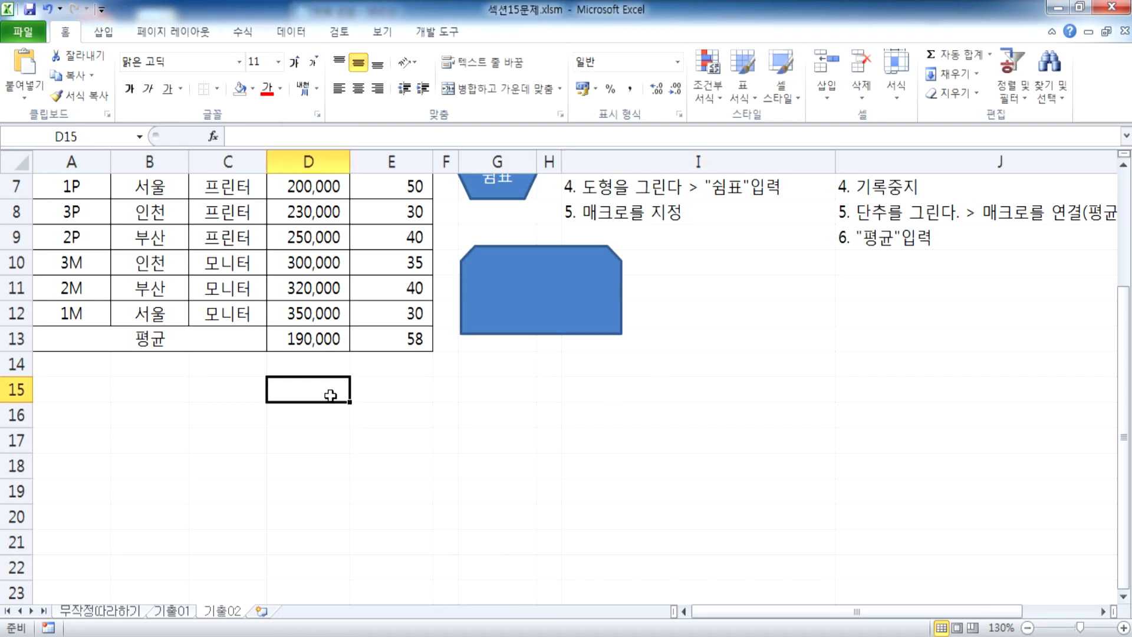
type("네이버 가기")
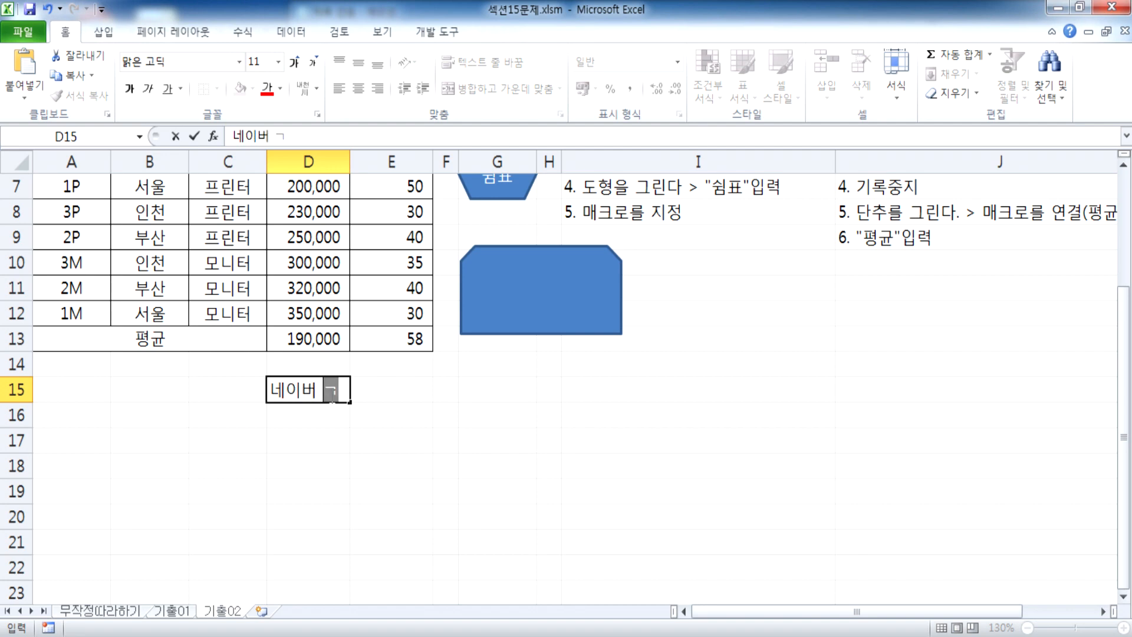
key("Return")
left_click(323, 392)
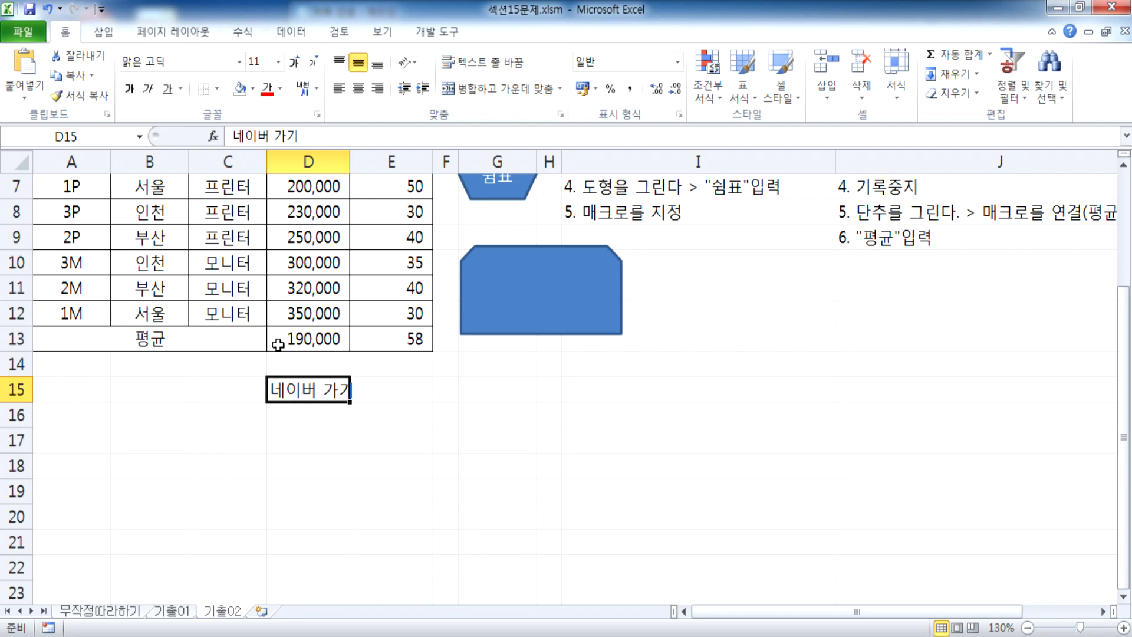
scroll(316, 389, "down", 1)
right_click(297, 318)
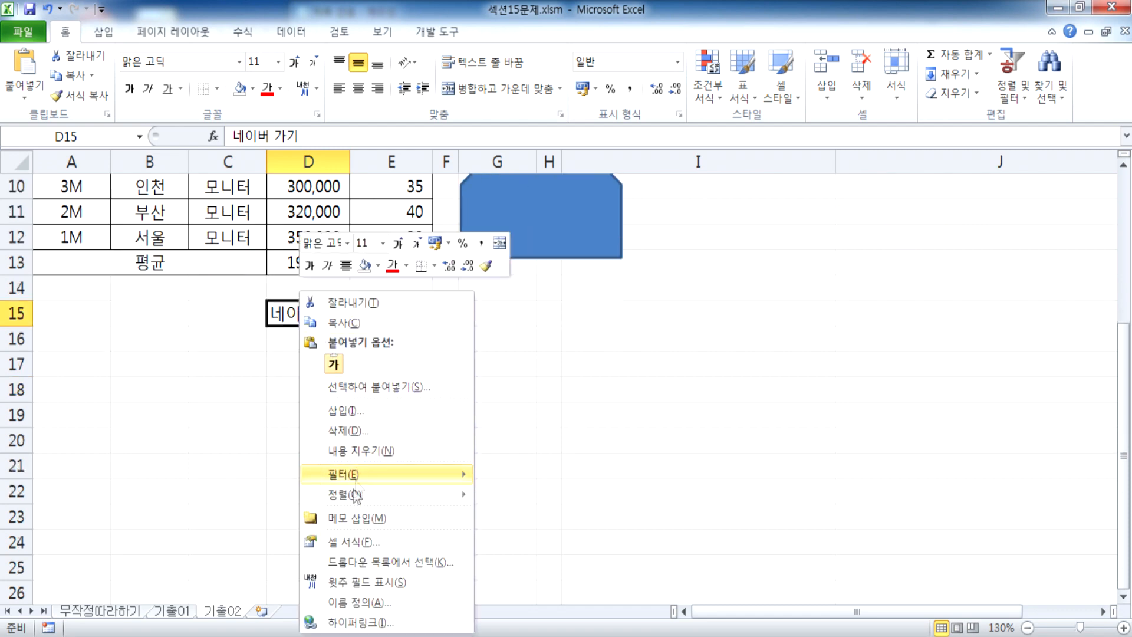
left_click(351, 623)
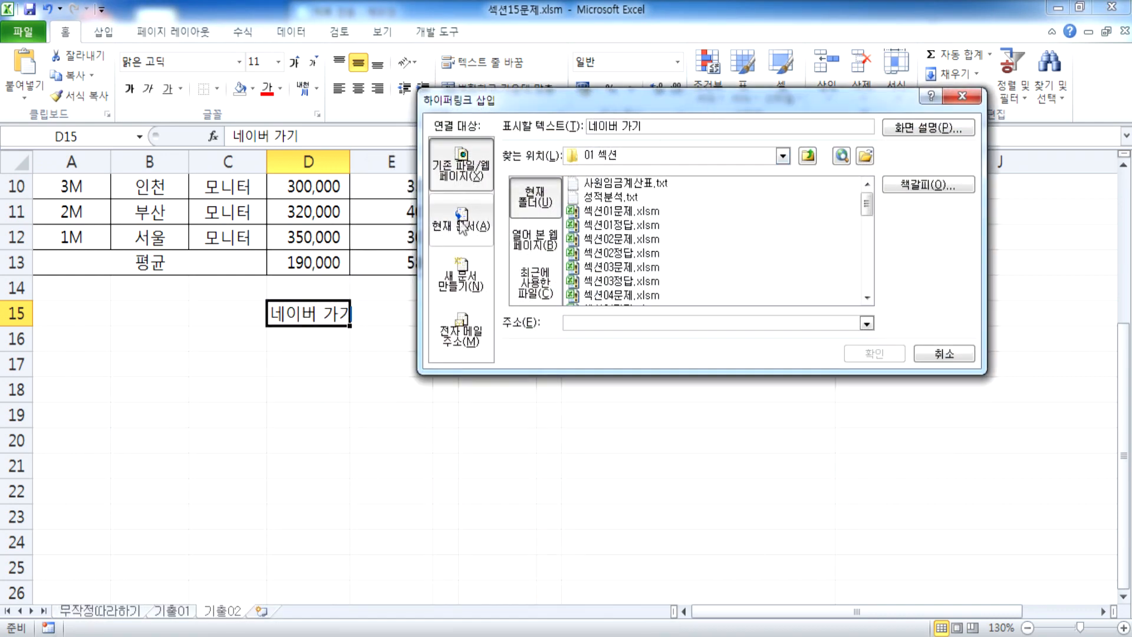
type("ㅗ")
key("BackSpace")
type("http://www.")
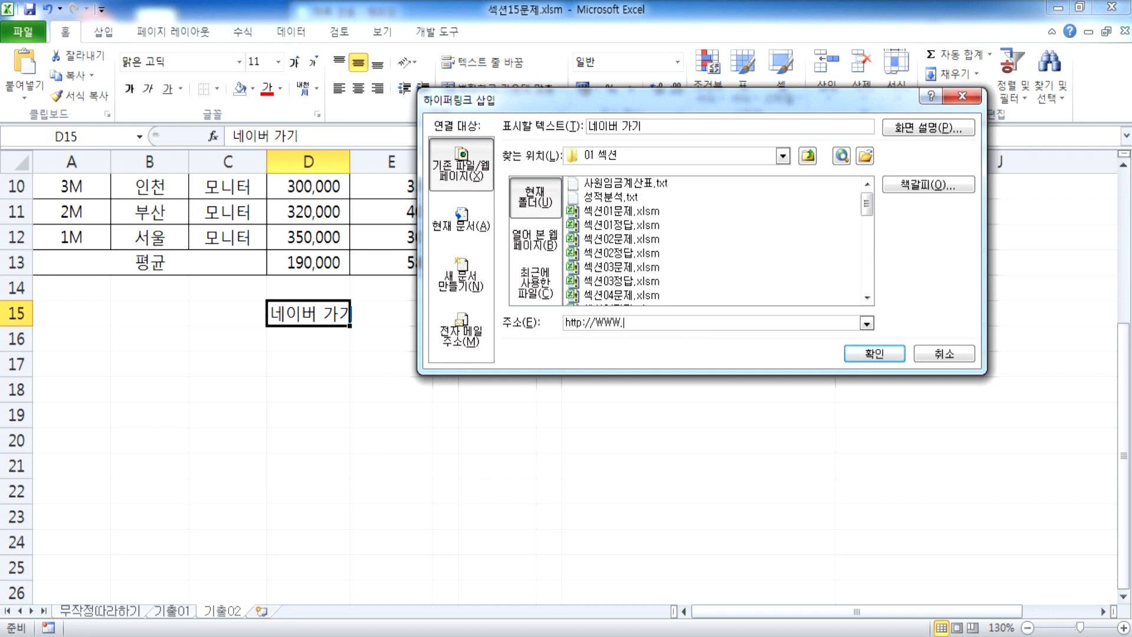
type("NAVER.COM")
key("Return")
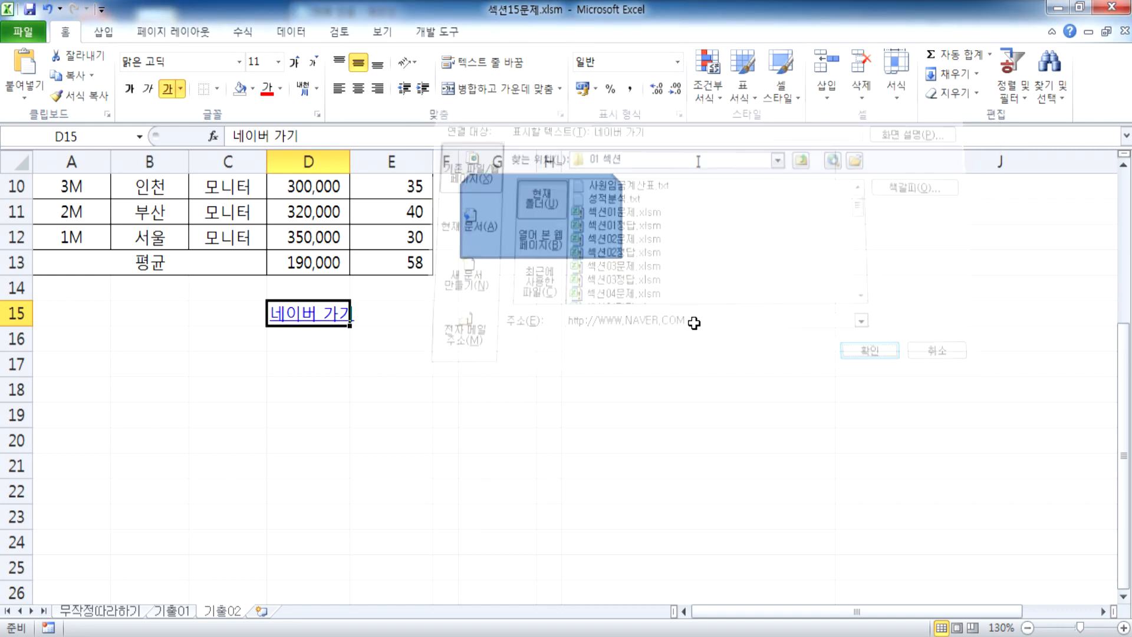
Step: Test the 네이버 가기 hyperlink in D15, and close the browser window it opens
left_click(356, 410)
left_click(324, 327)
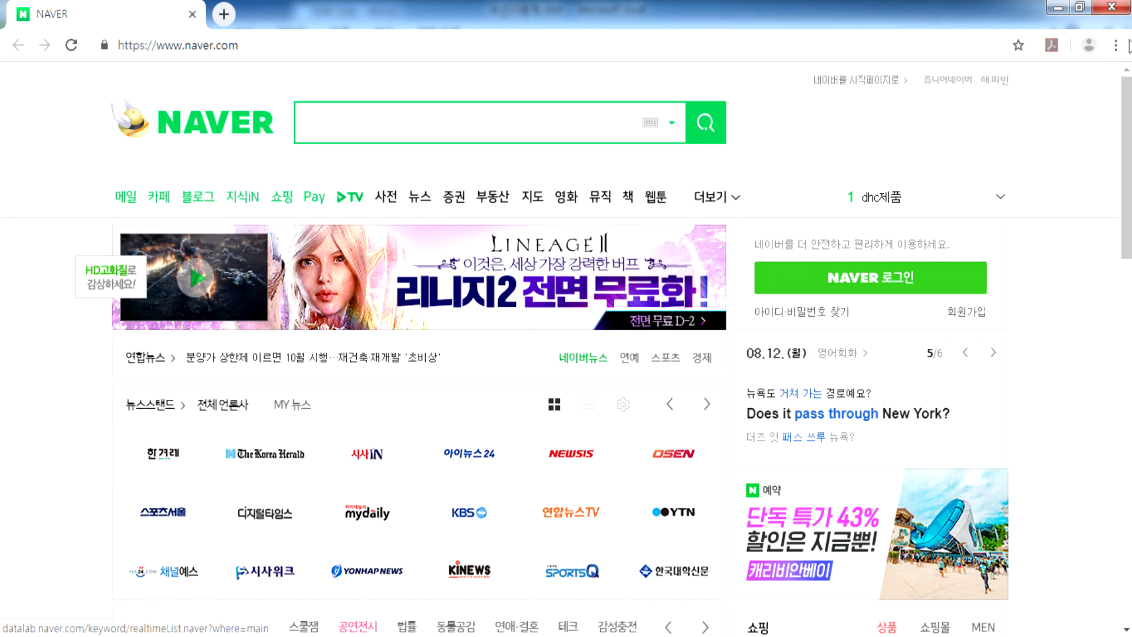
left_click(1112, 7)
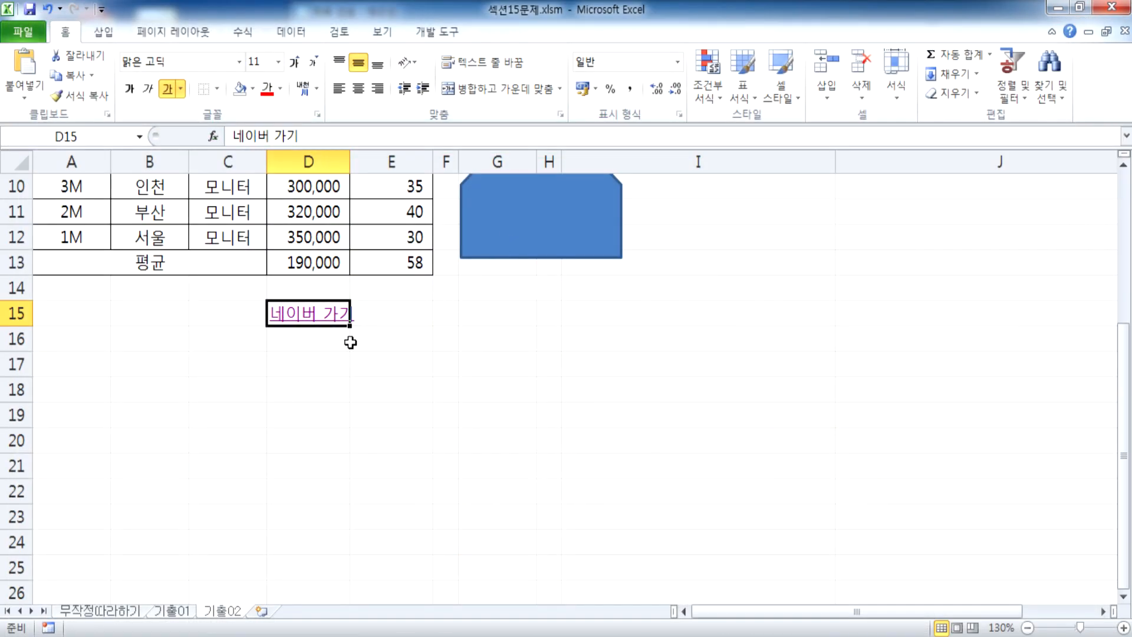
Step: Switch to Notepad and complete the cell line so it reads "* 셀 : 하이퍼링크를 연결"
key("alt+Tab")
type(":")
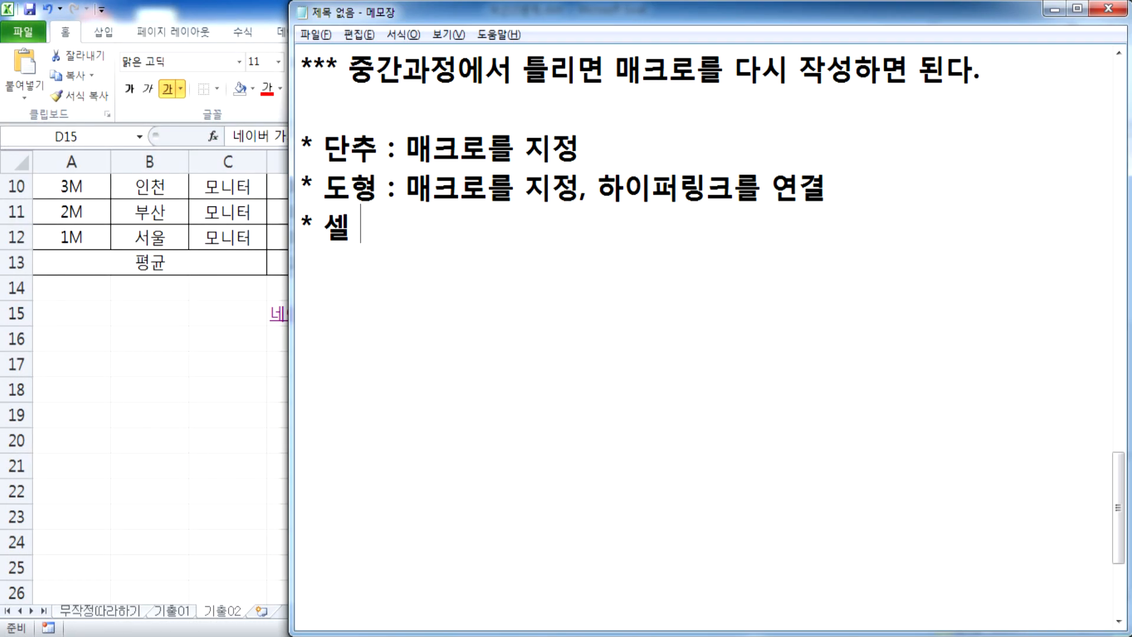
type(" 하이펑")
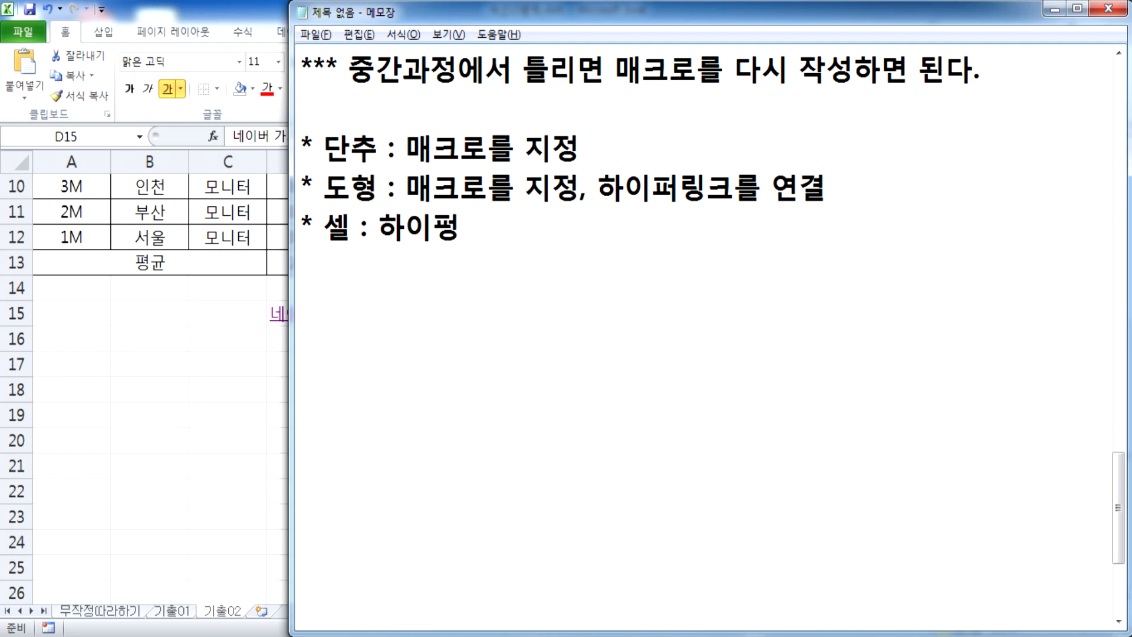
key("BackSpace")
type("링크")
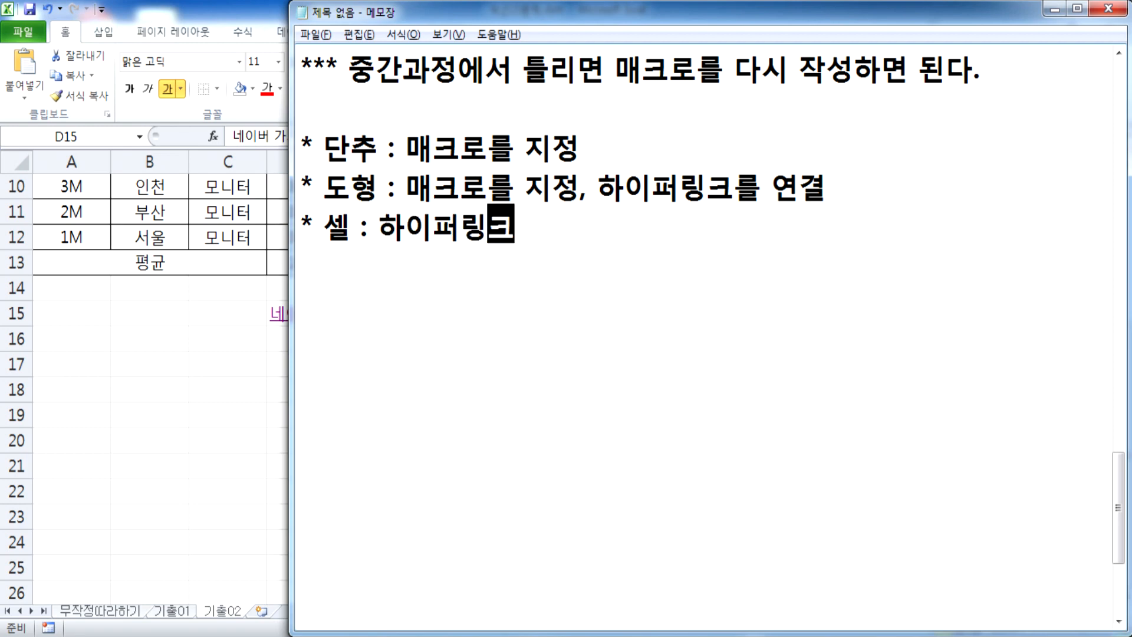
type("를 연결")
key("Return")
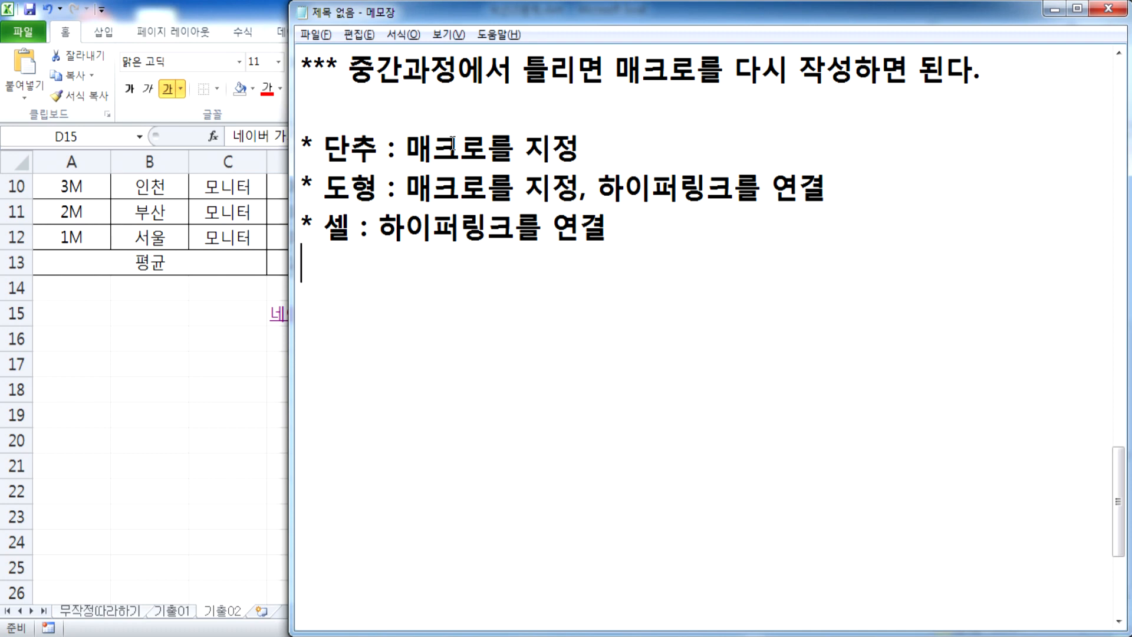
Step: Leave a blank line after the cell note and add the line "매크로 문제는 2문항"
left_click_drag(326, 176, 369, 188)
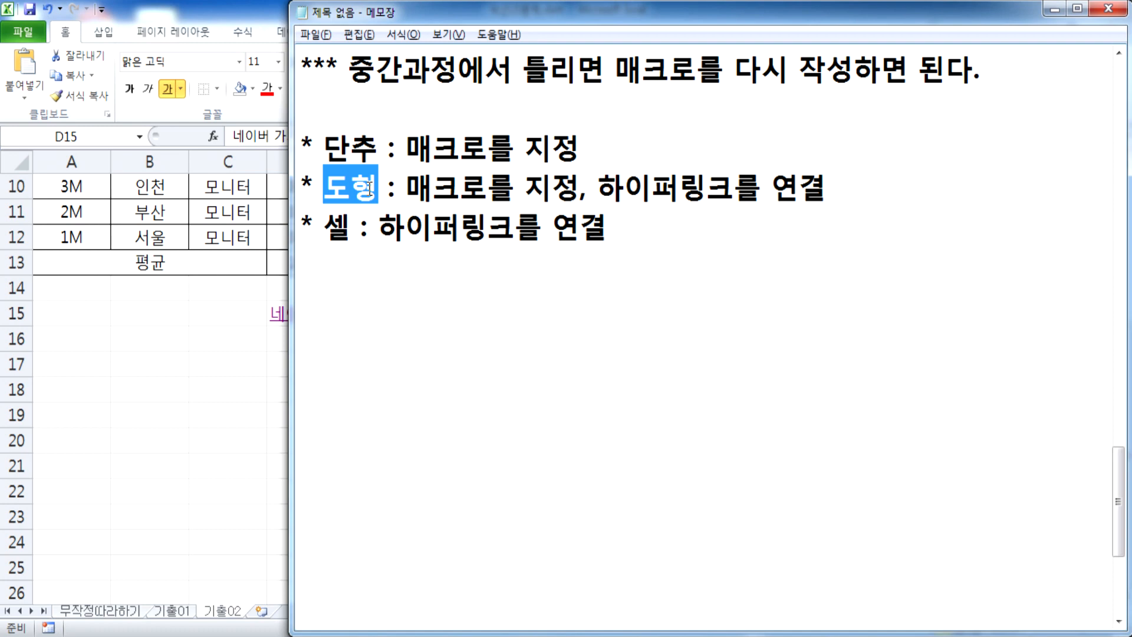
left_click(315, 277)
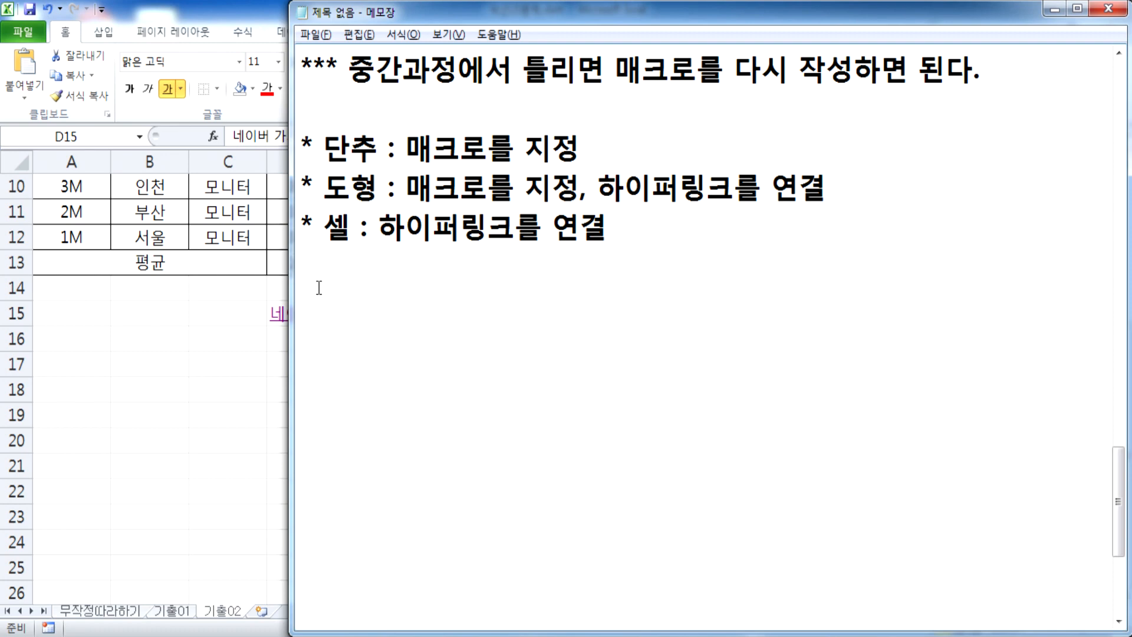
key("Return")
type("캐")
key("BackSpace")
key("BackSpace")
type("매크로 문제")
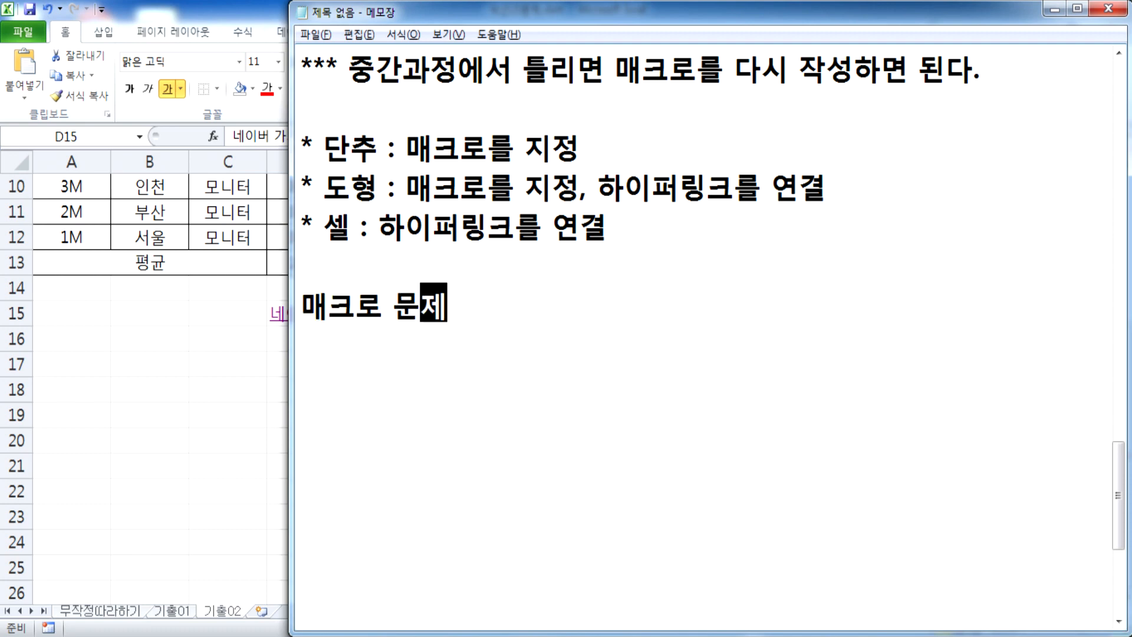
type("는 2문항")
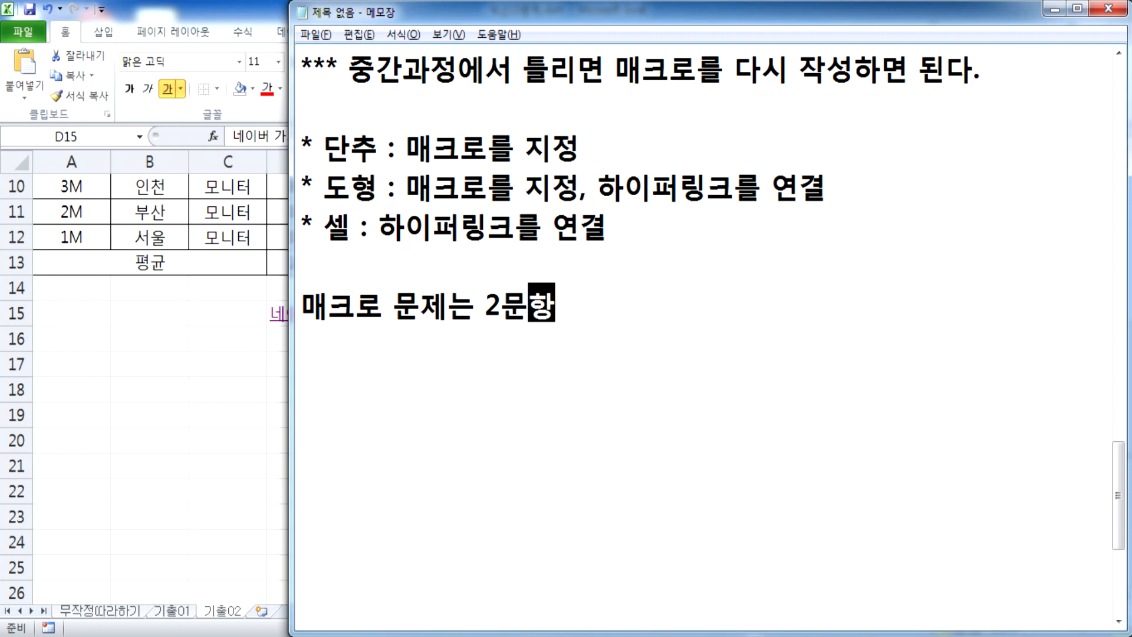
Step: Add the line "첫번째는 계산작업" under the macro question note and begin a new line
key("Return")
type("1")
key("BackSpace")
type("첫번째")
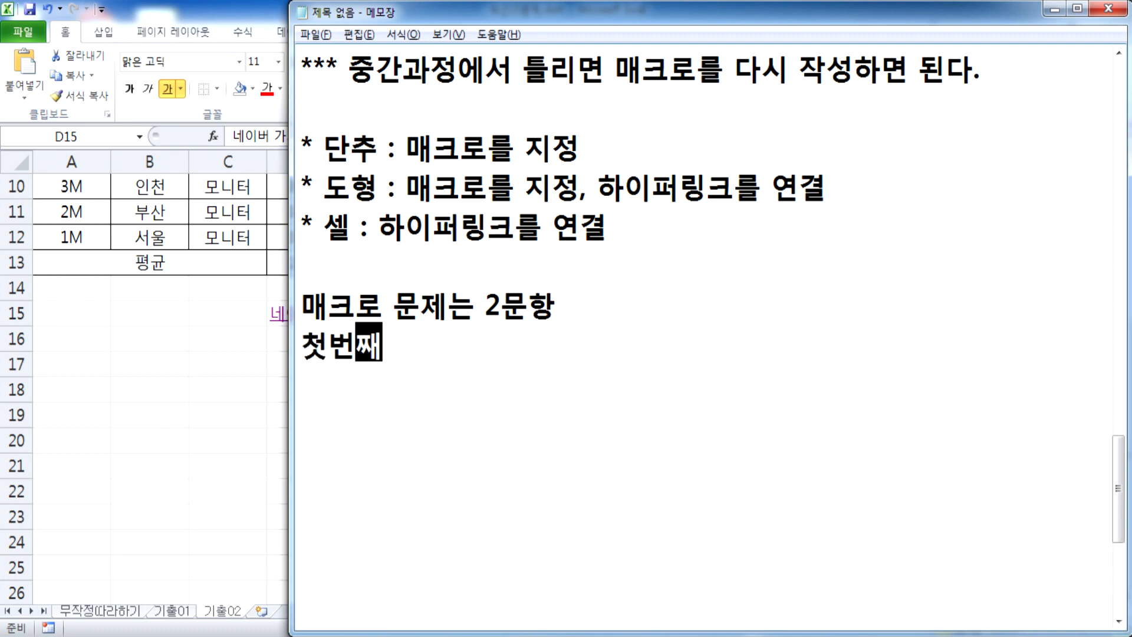
key("BackSpace")
type("는 계산")
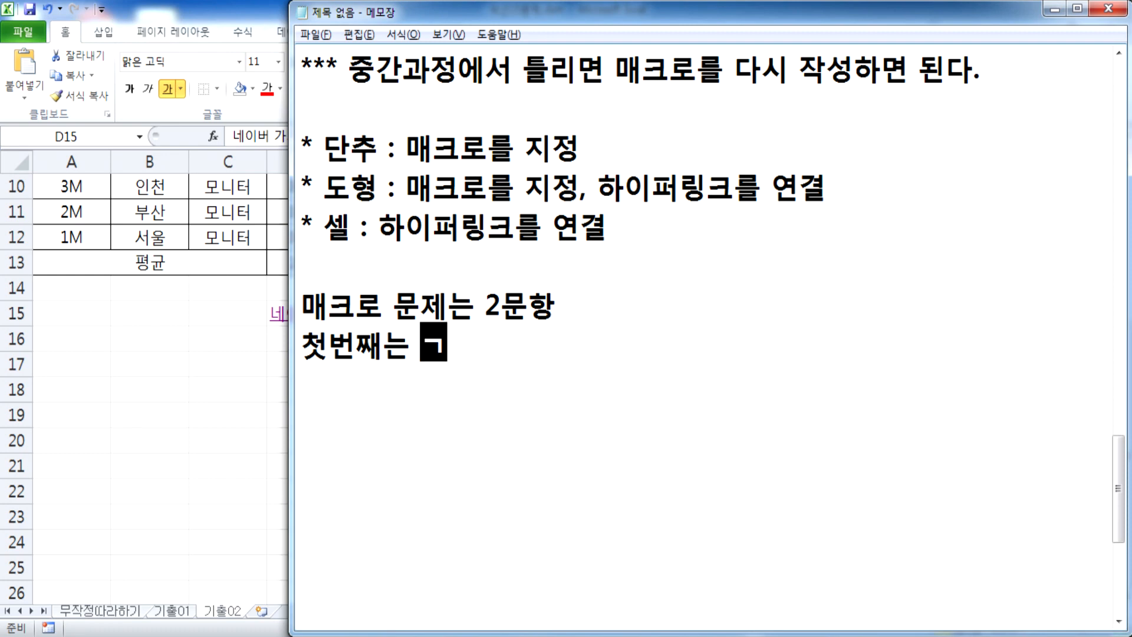
type("작업")
key("Return")
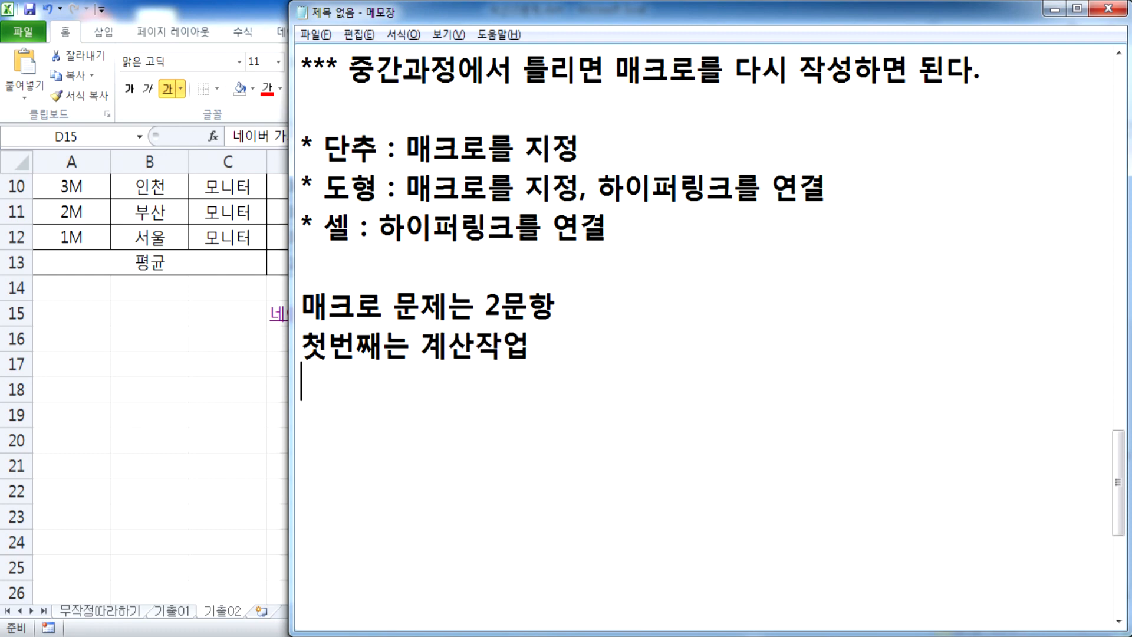
Step: Extend the 첫번째는 계산작업 line with ", 두번째는 서식지정" and begin a new line
key("BackSpace")
type(", 두번ㅉ")
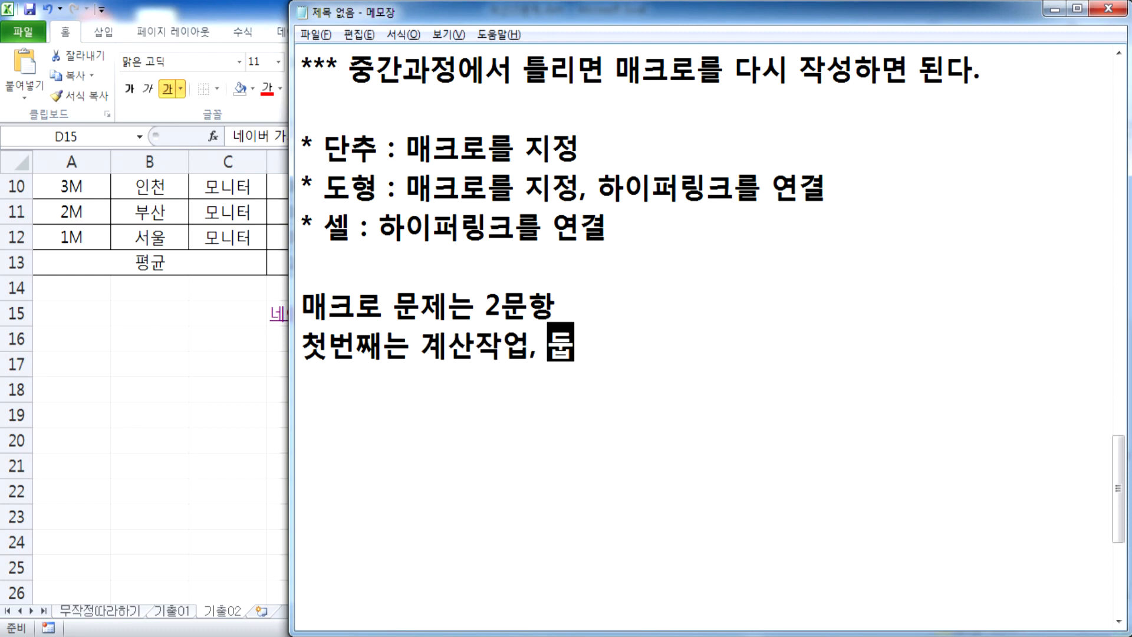
type("째는 서식")
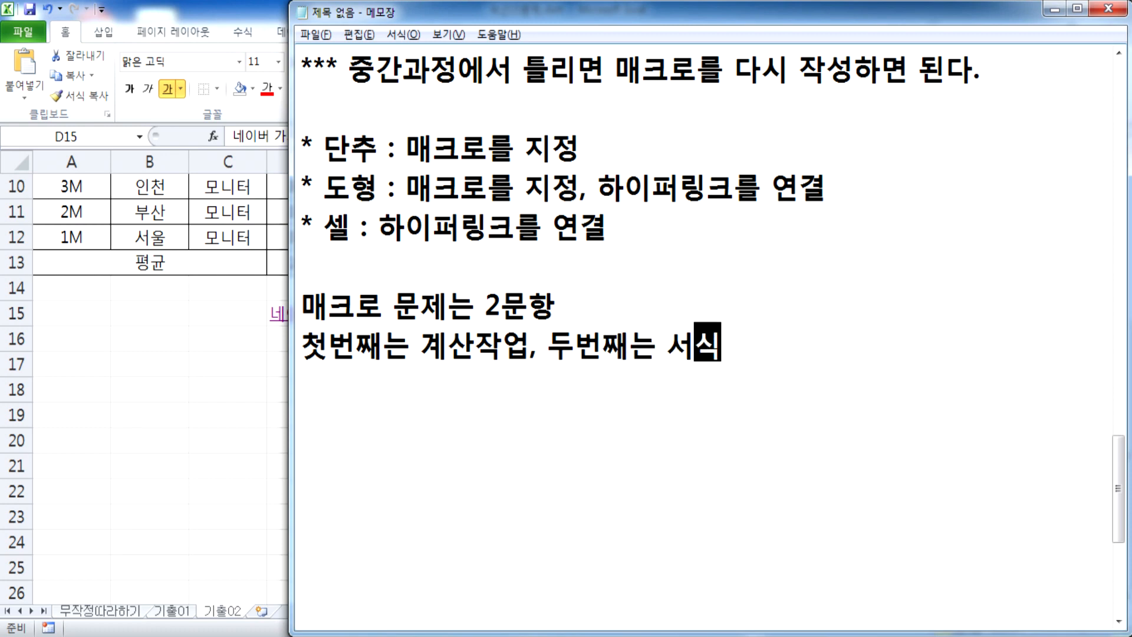
type("지정")
key("Return")
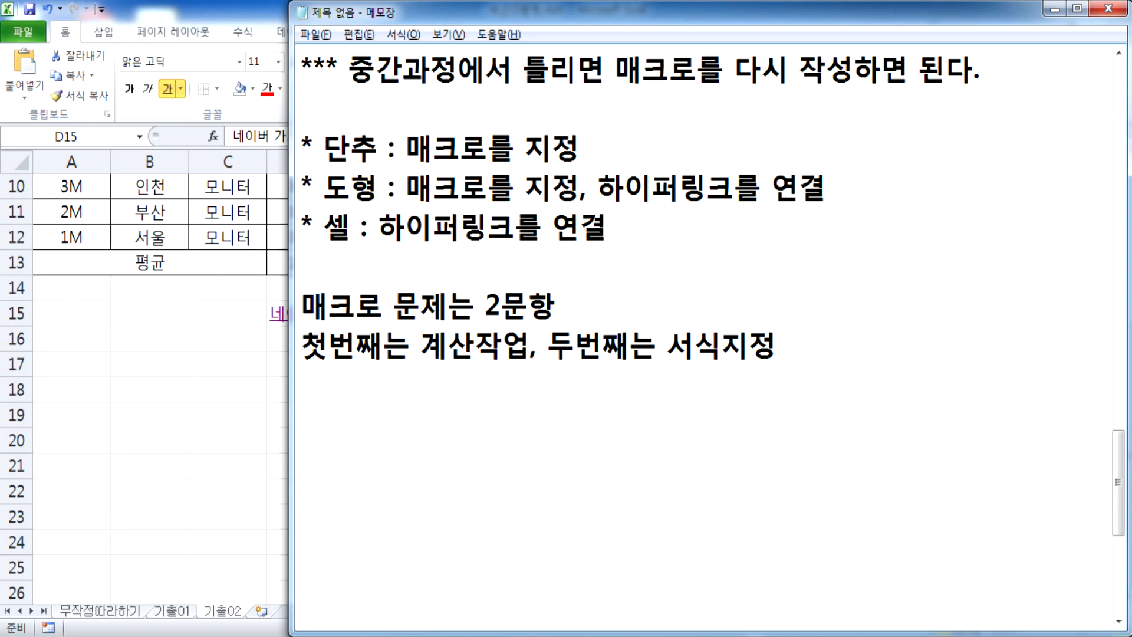
Step: Add the line "단추그리기, 도형그리기" under the macro question types and begin a new line
type("단ㅊ")
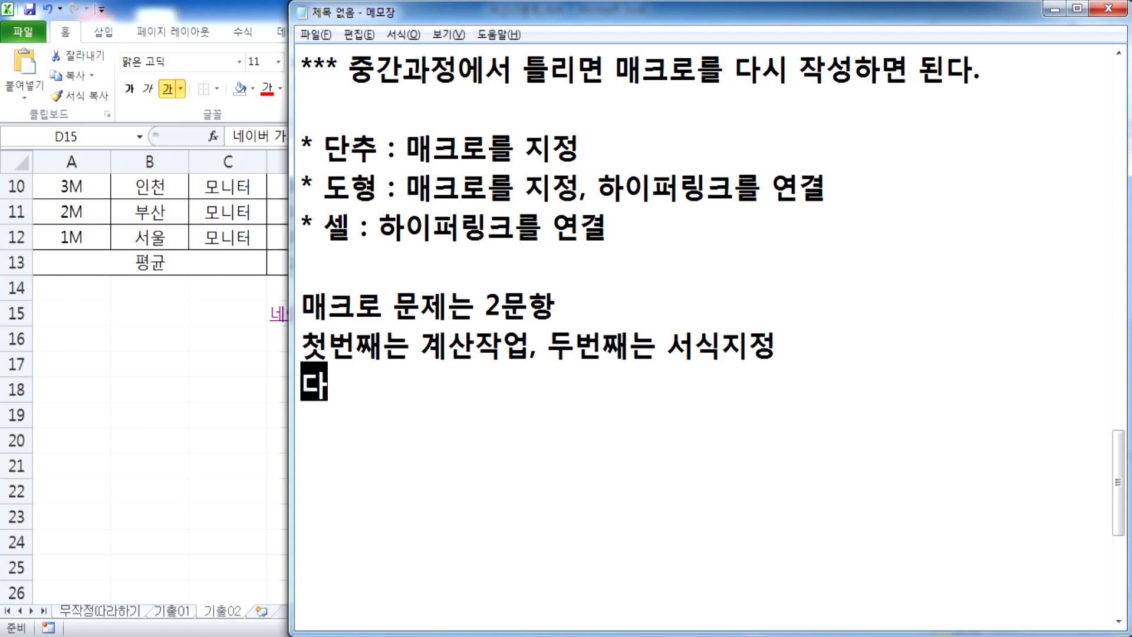
type("추그리기, ")
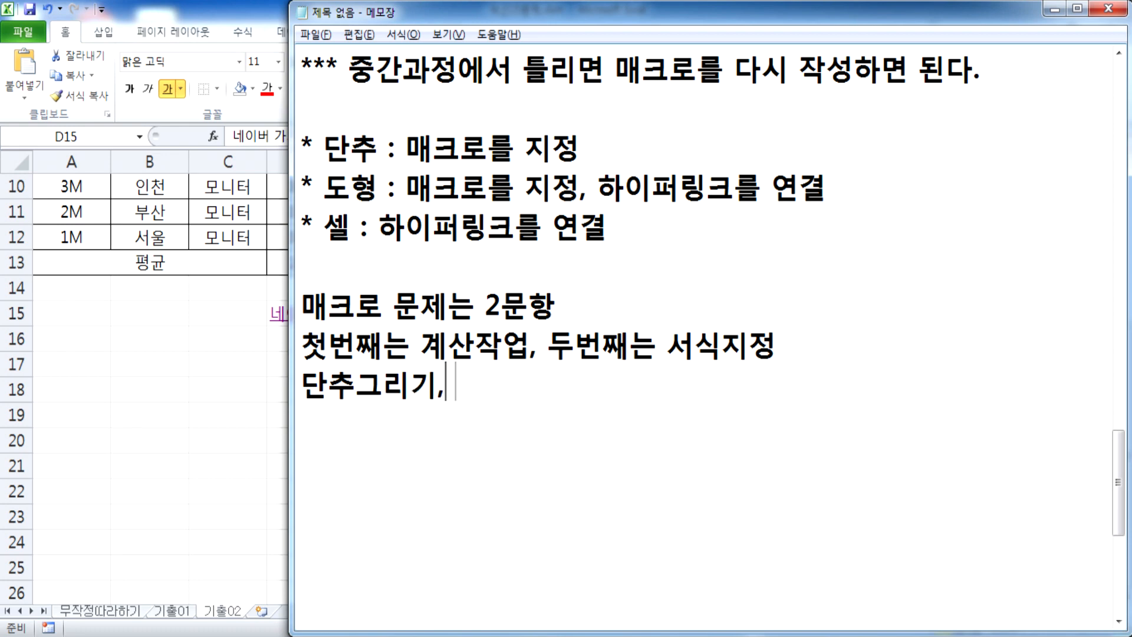
type("ㄷ도형그리기")
key("Return")
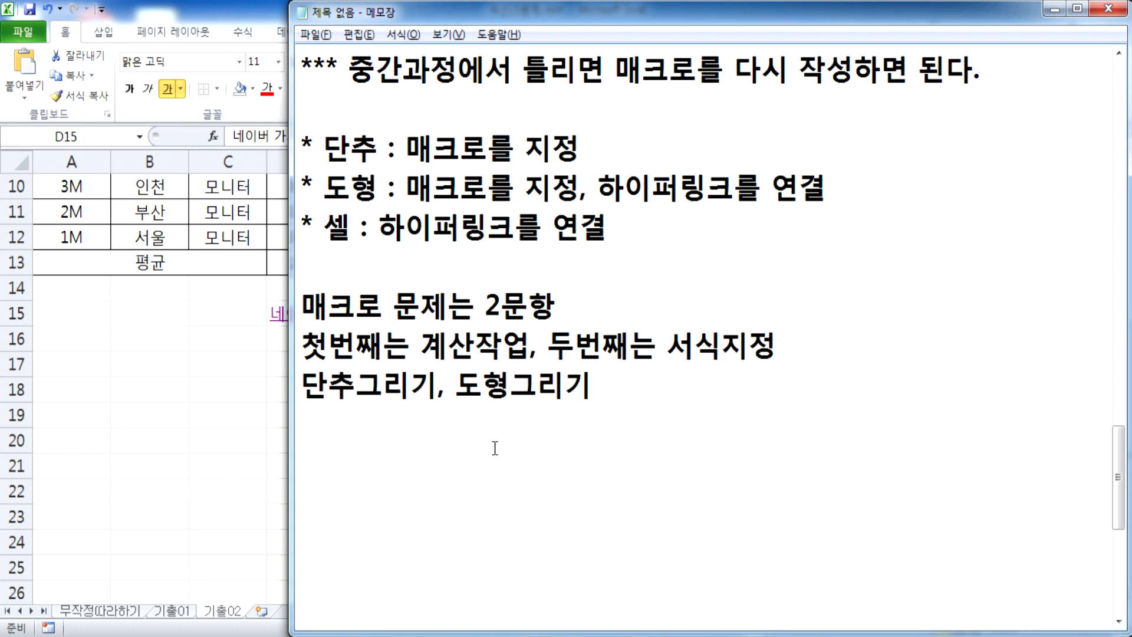
Step: Delete the leftover blank lines below the 단추그리기, 도형그리기 line
key("Delete")
key("Delete")
key("Delete")
key("Delete")
key("Delete")
key("Delete")
key("Delete")
key("Delete")
key("Delete")
key("Delete")
key("Delete")
key("Delete")
key("Delete")
key("Delete")
key("Delete")
Step: Return to the start of the notes and place the cursor on the blank line below the 매크로(Macro) definition
scroll(497, 456, "up", 15)
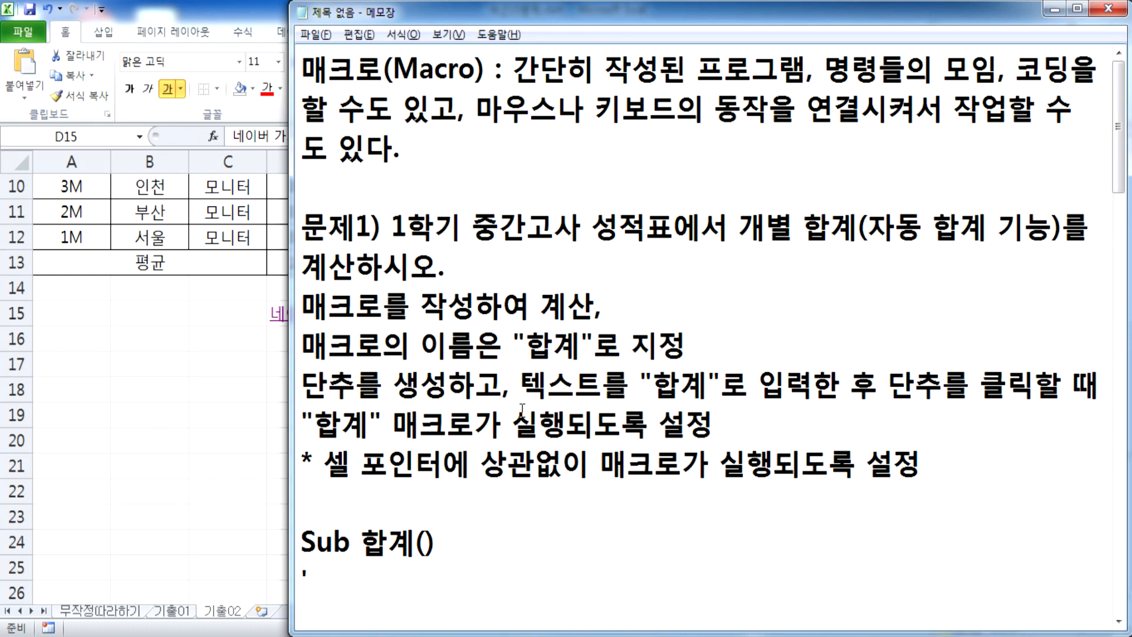
left_click(533, 166)
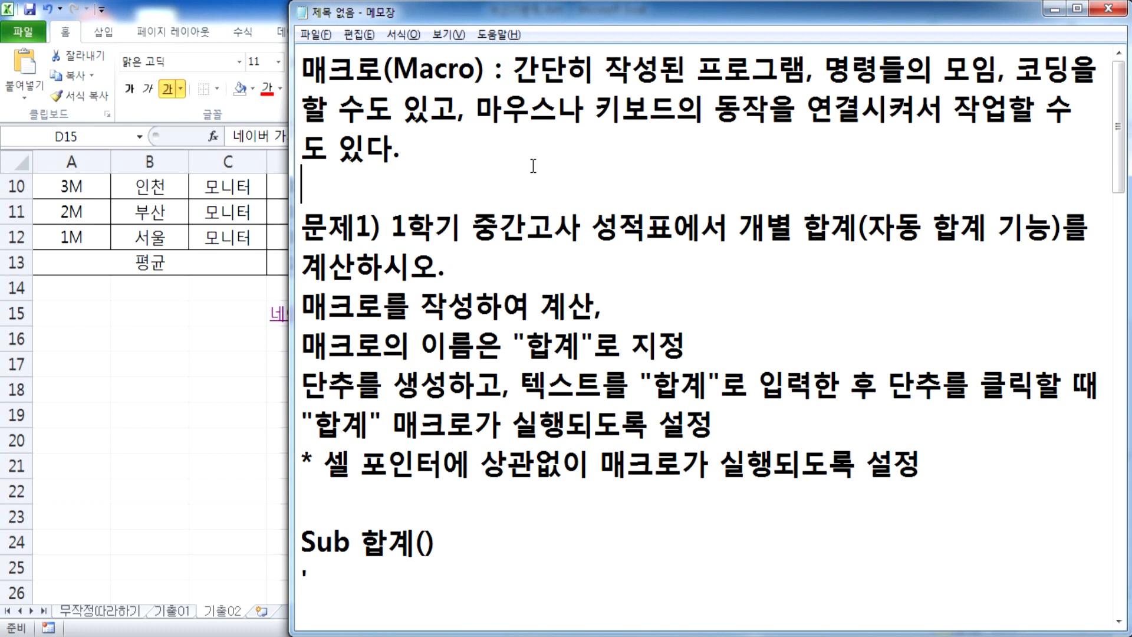